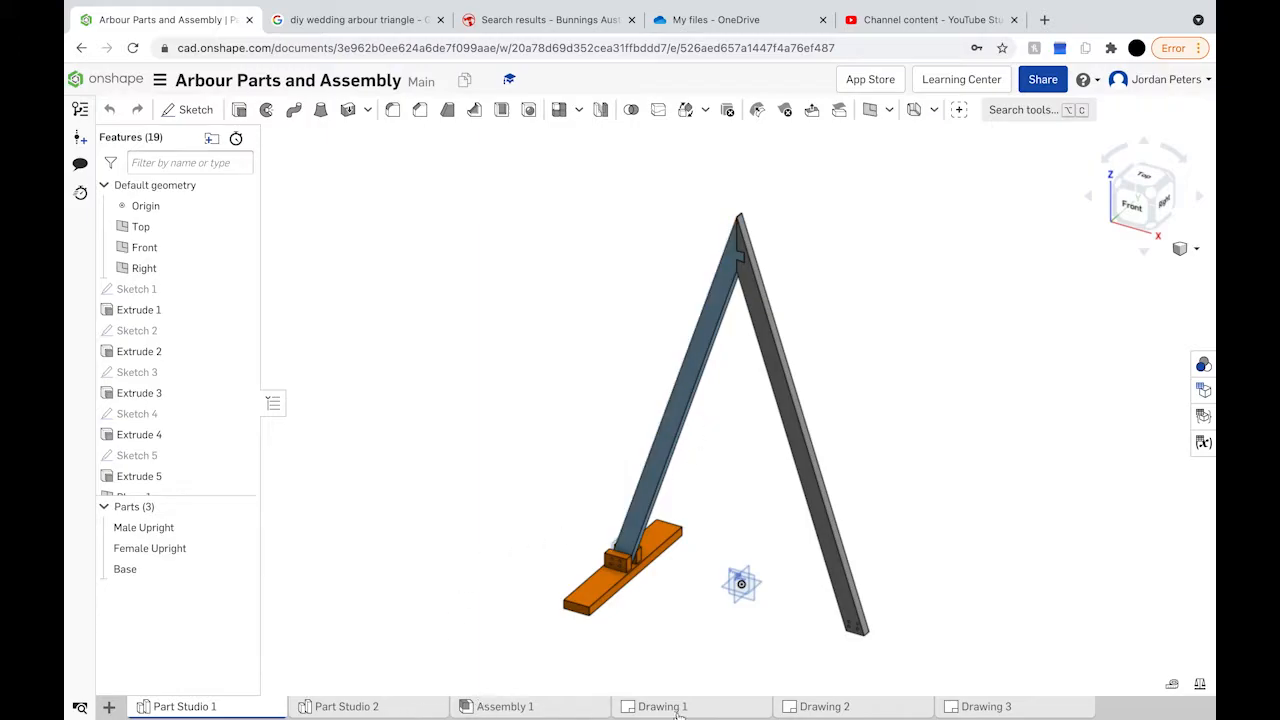
Step: Open the Drawing 1 sheet with the Triangular Arbour's dimensioned front, side and isometric views
mouse_move(557, 710)
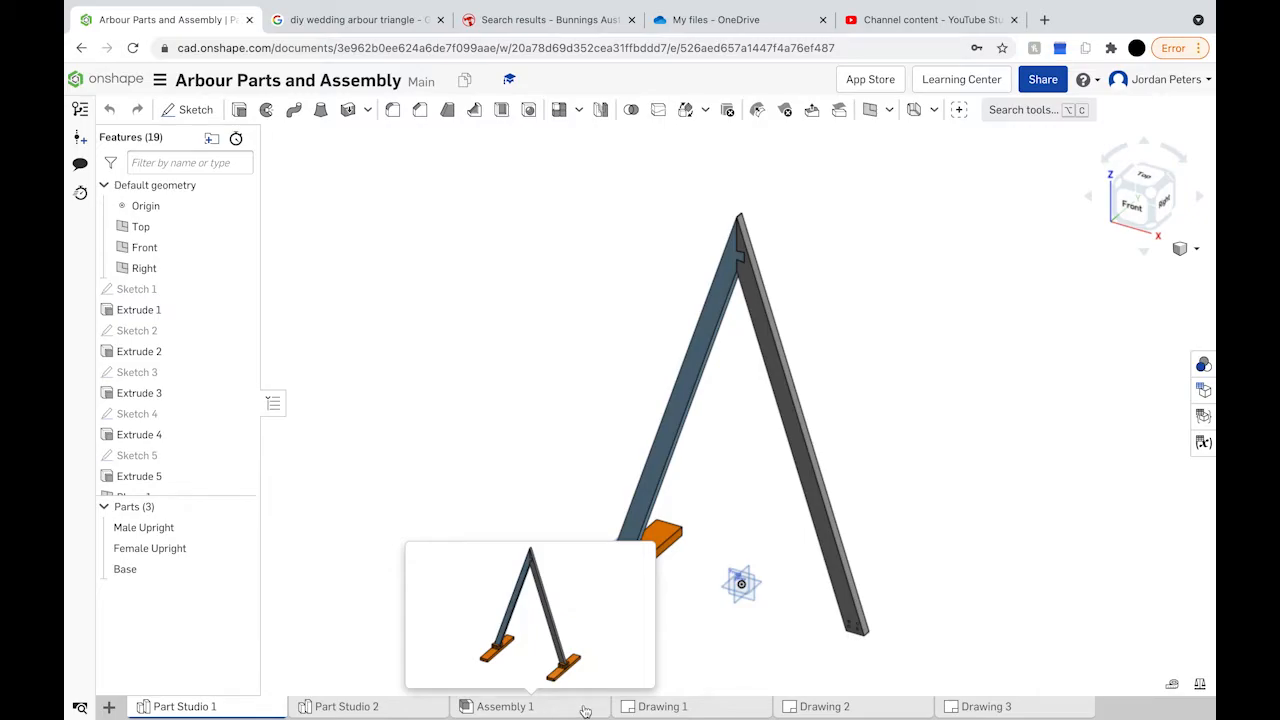
click(677, 707)
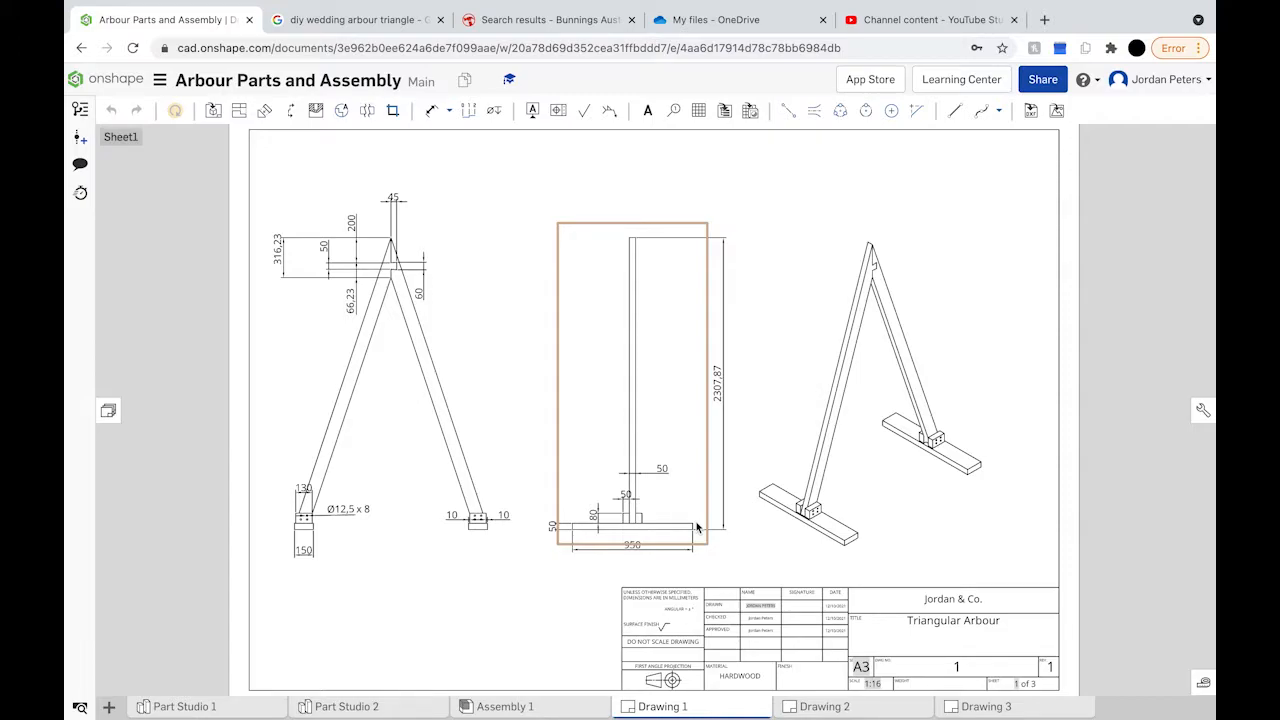
click(330, 707)
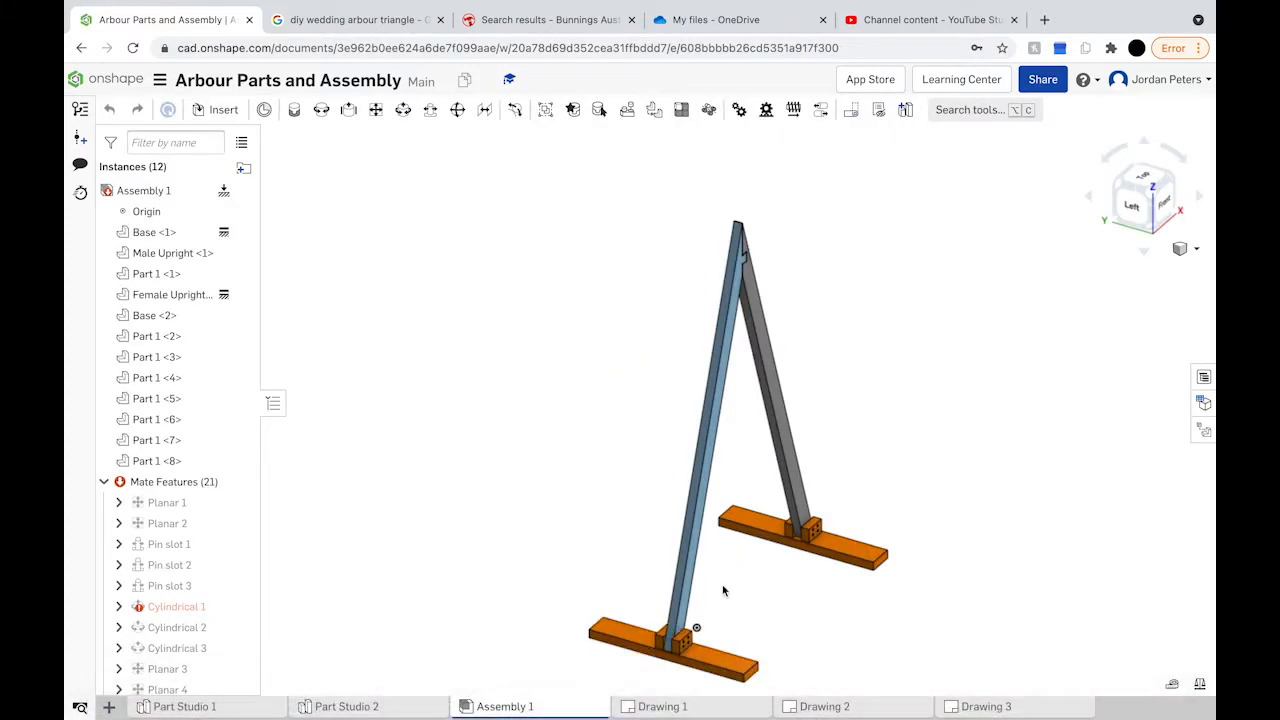
mouse_move(706, 709)
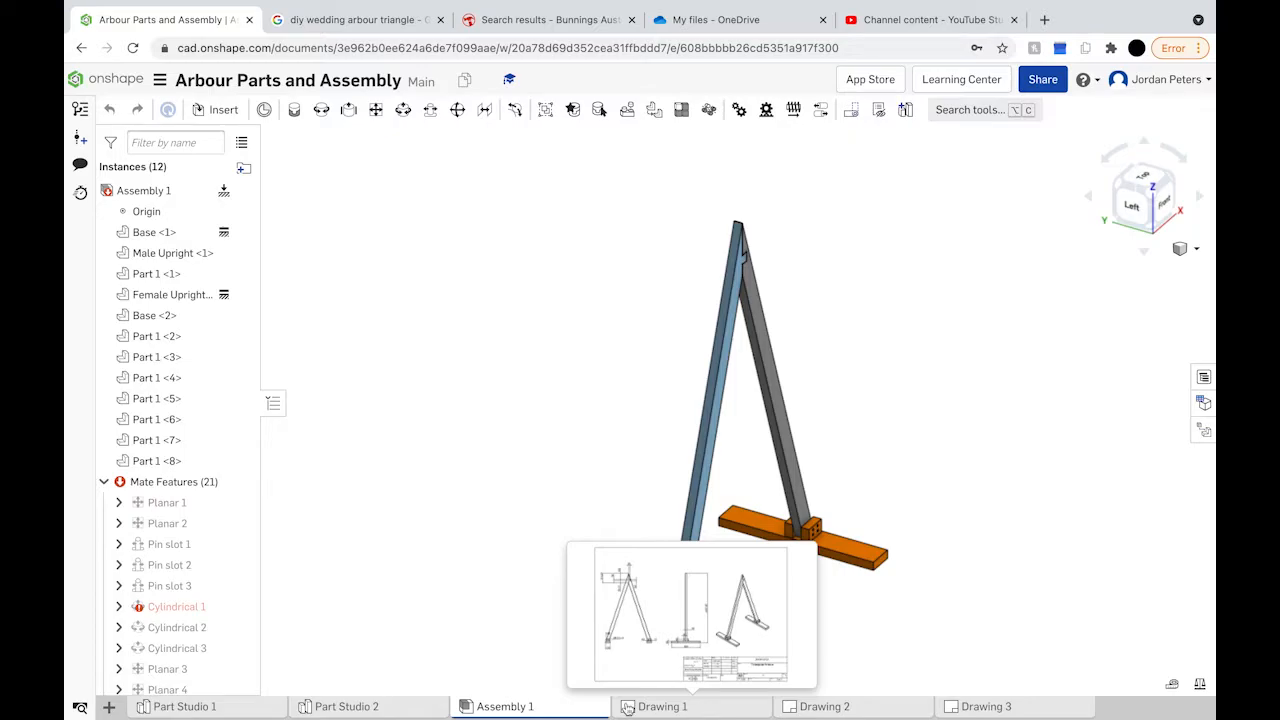
mouse_move(851, 362)
right_down()
mouse_move(816, 377)
mouse_move(777, 357)
mouse_move(686, 418)
mouse_move(726, 461)
mouse_move(769, 466)
right_up()
click(688, 706)
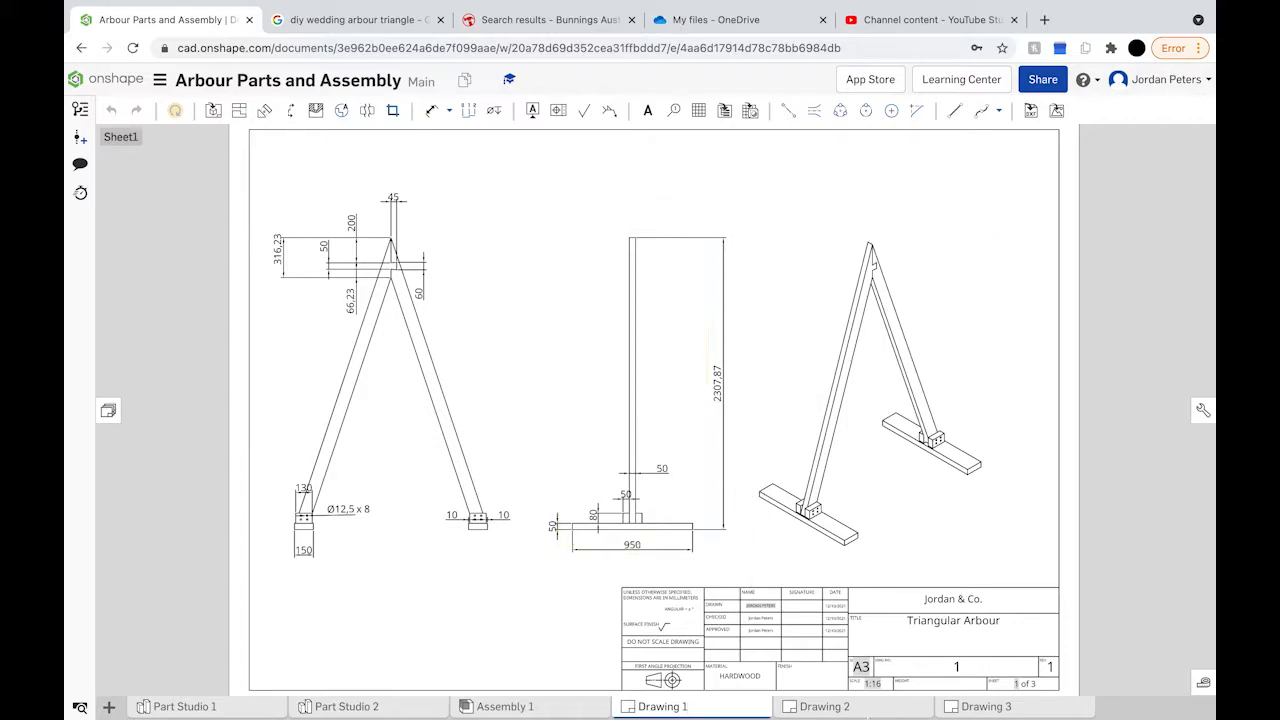
Step: Review the Drawing 2 upright sheet and the Drawing 3 base-and-dowels sheet, selecting then clearing a dimension
click(867, 710)
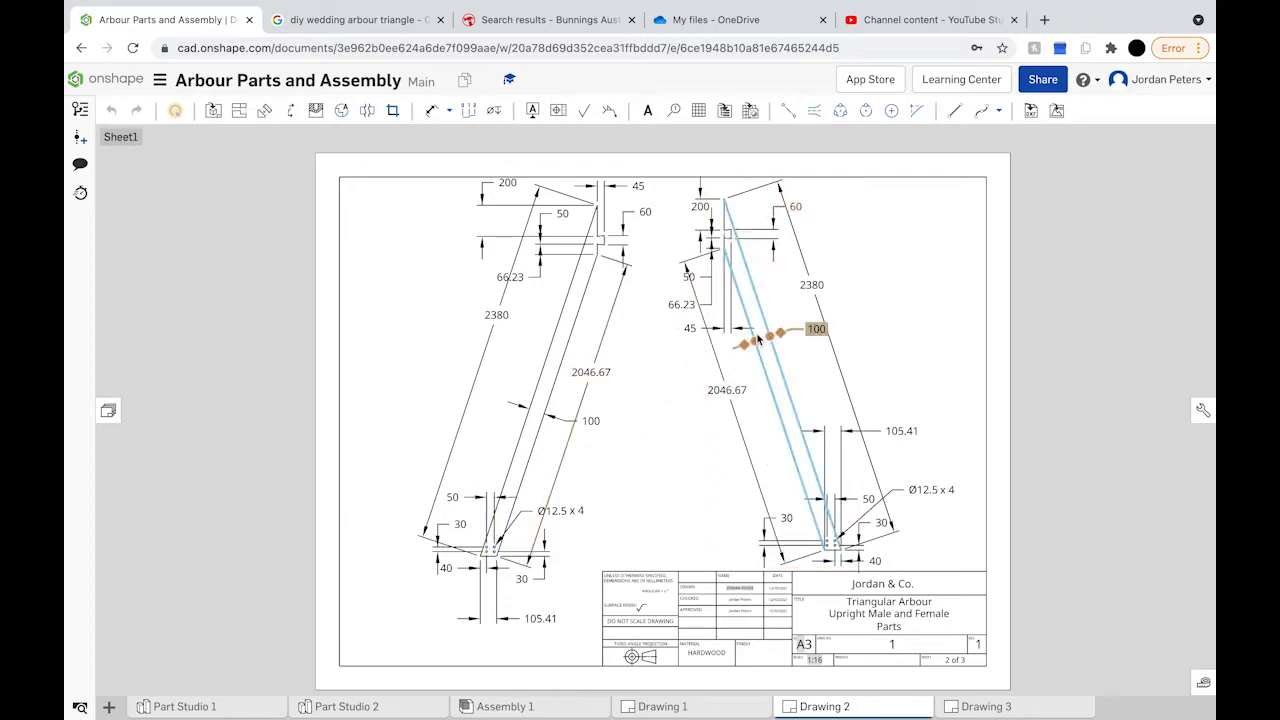
click(968, 706)
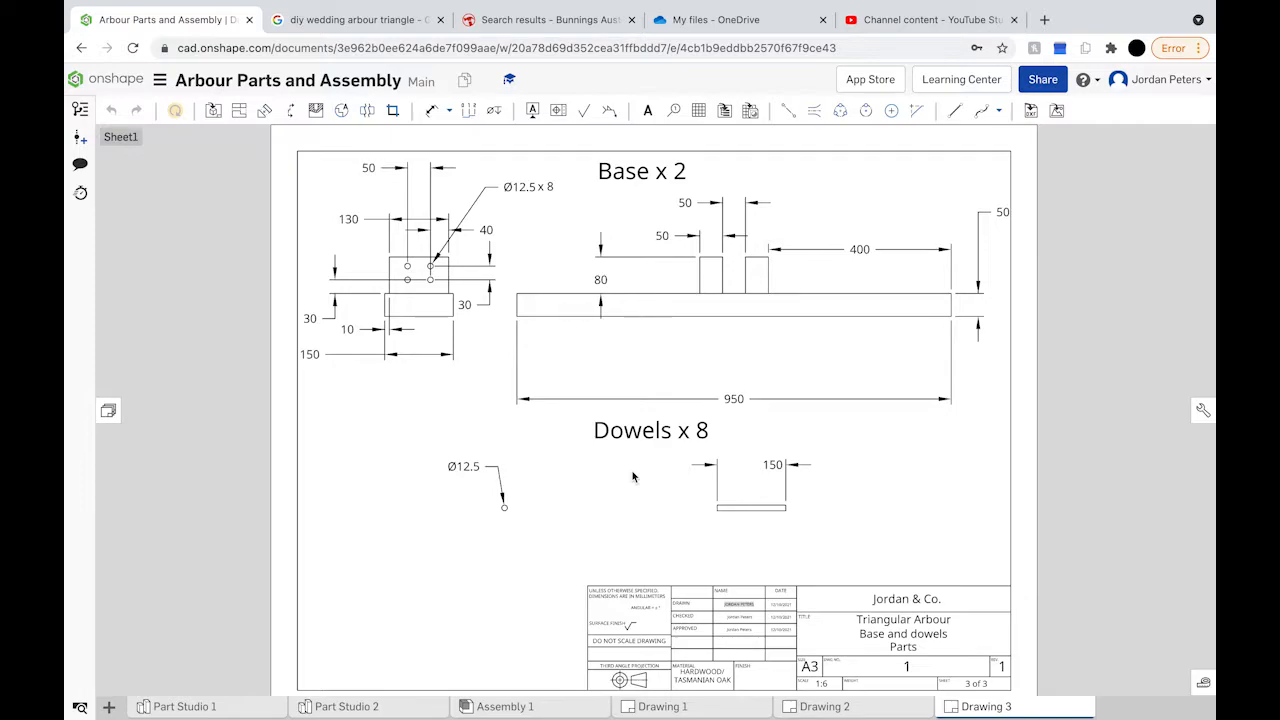
click(466, 305)
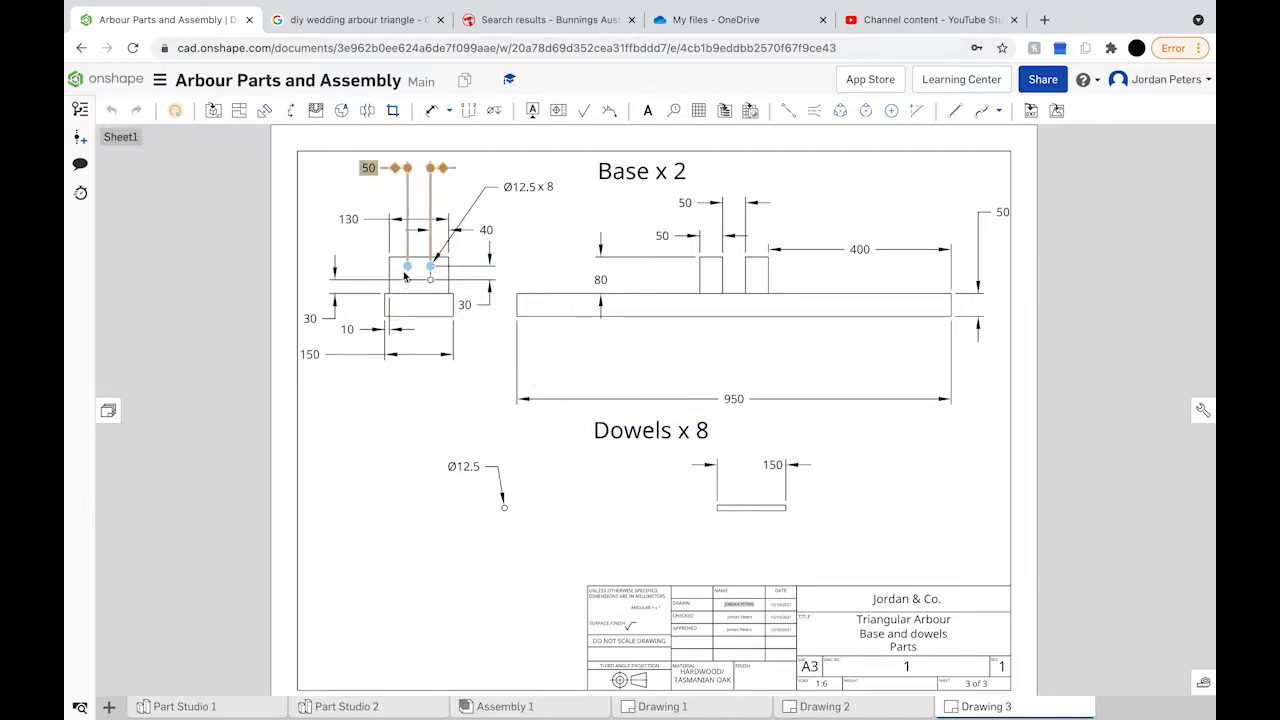
click(611, 392)
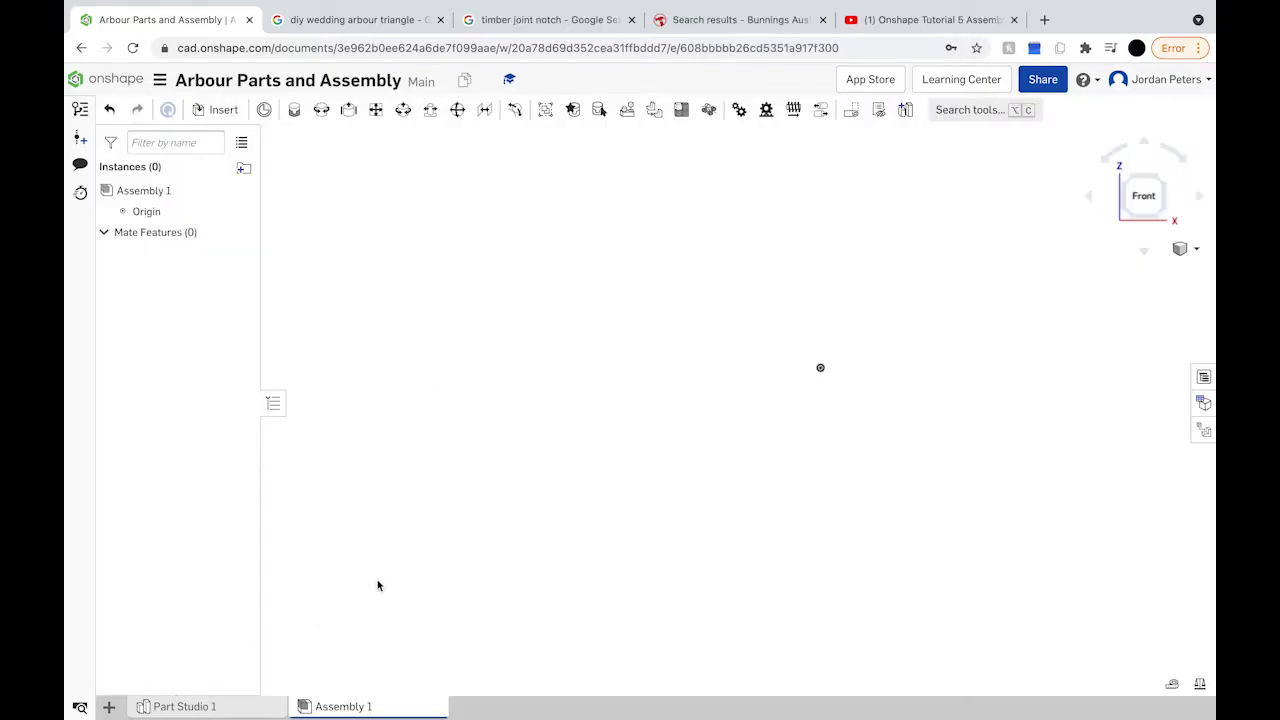
click(218, 707)
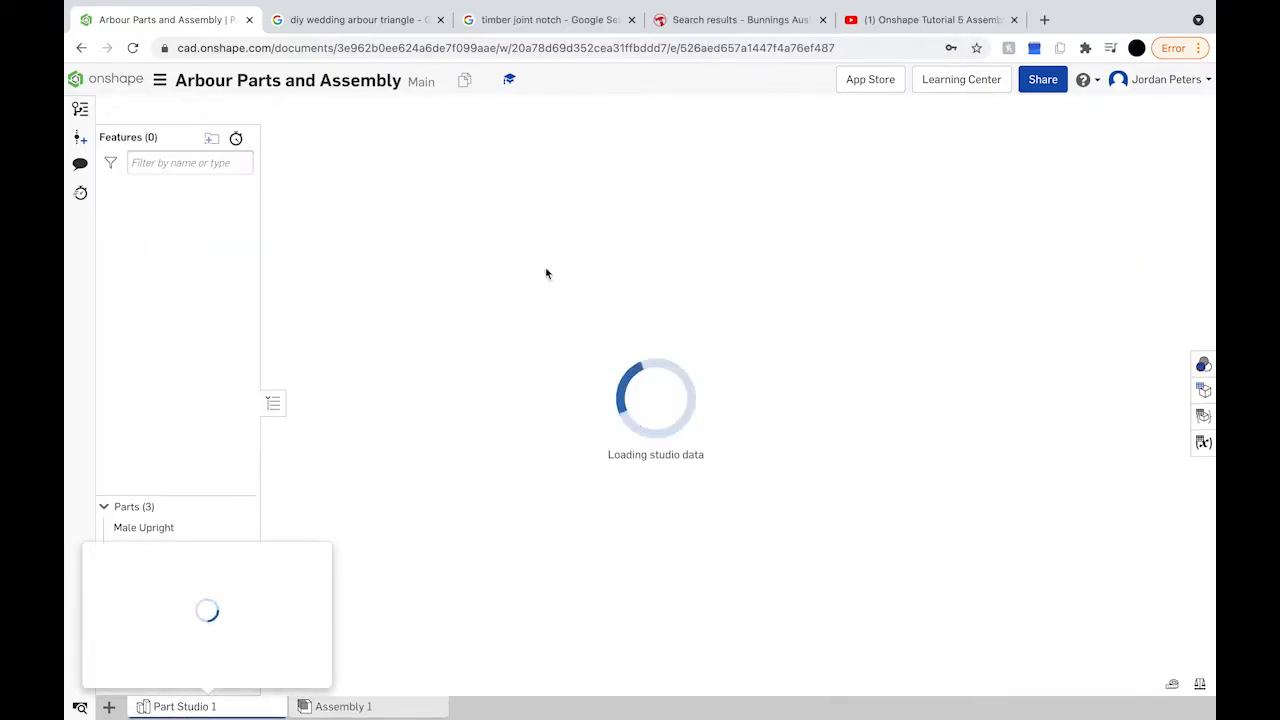
scroll(610, 463, down, 6)
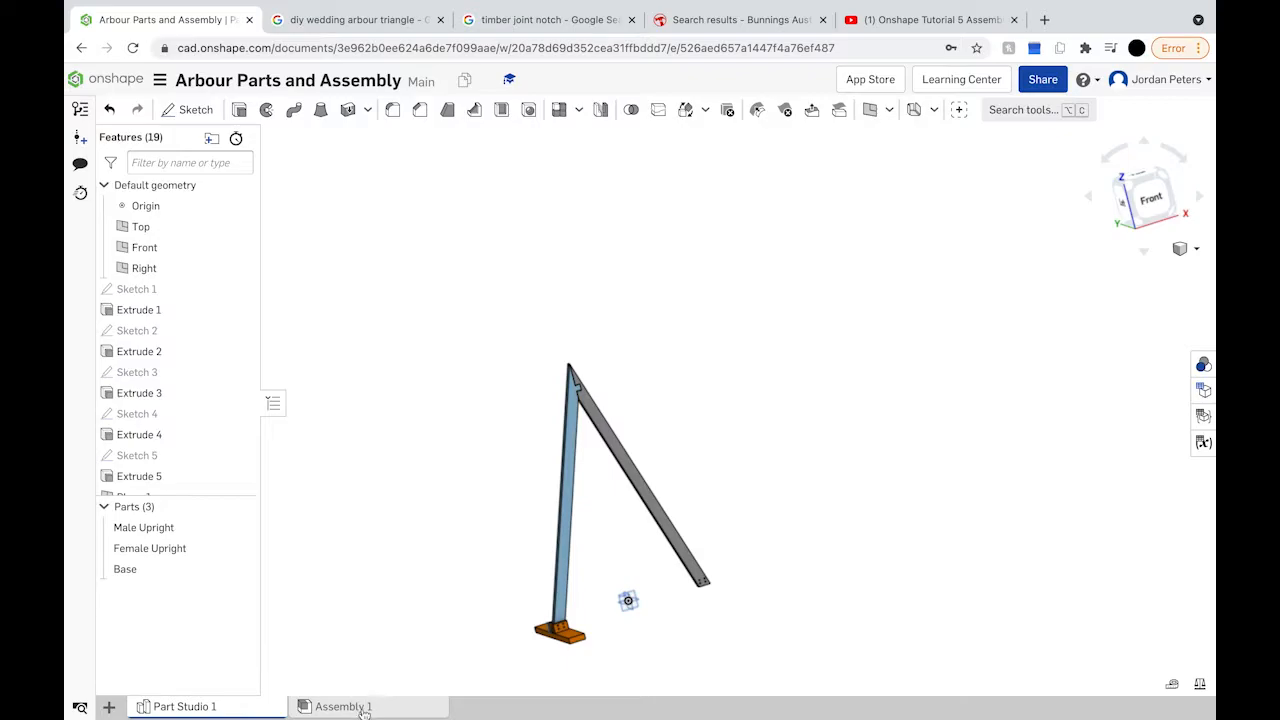
click(349, 700)
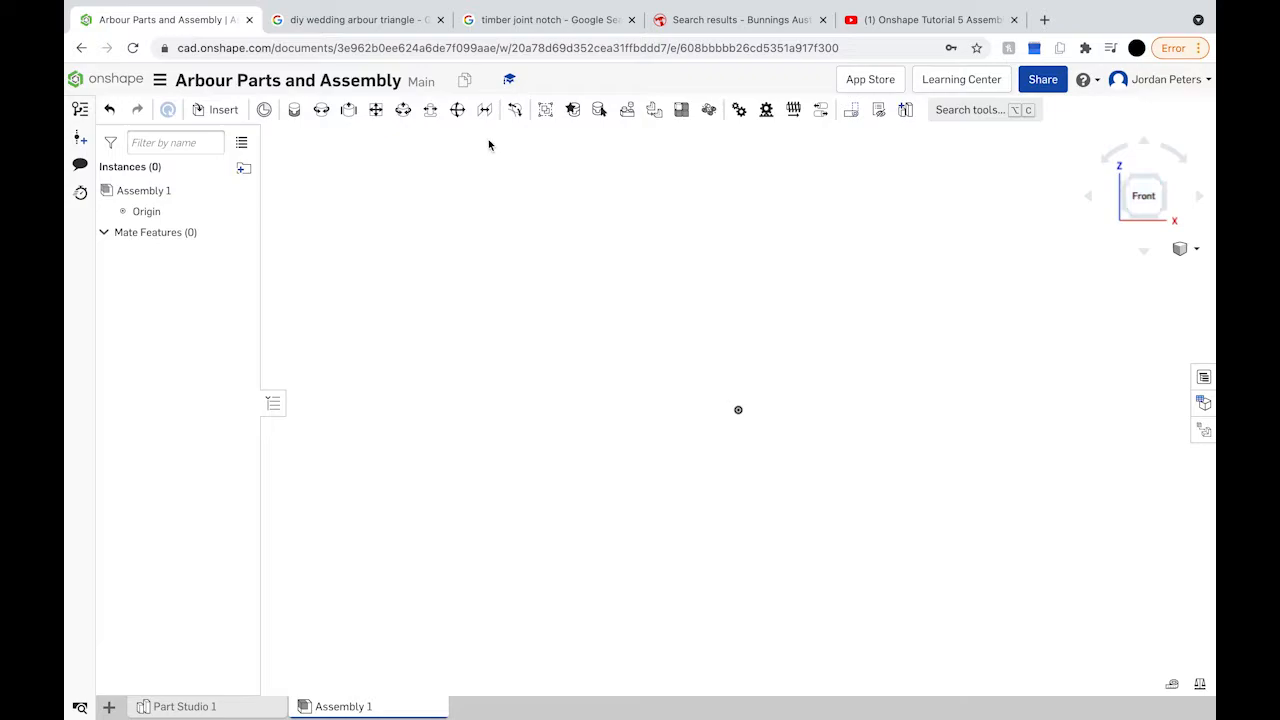
Step: Insert the Base part into Assembly 1 and fix it in place
click(216, 112)
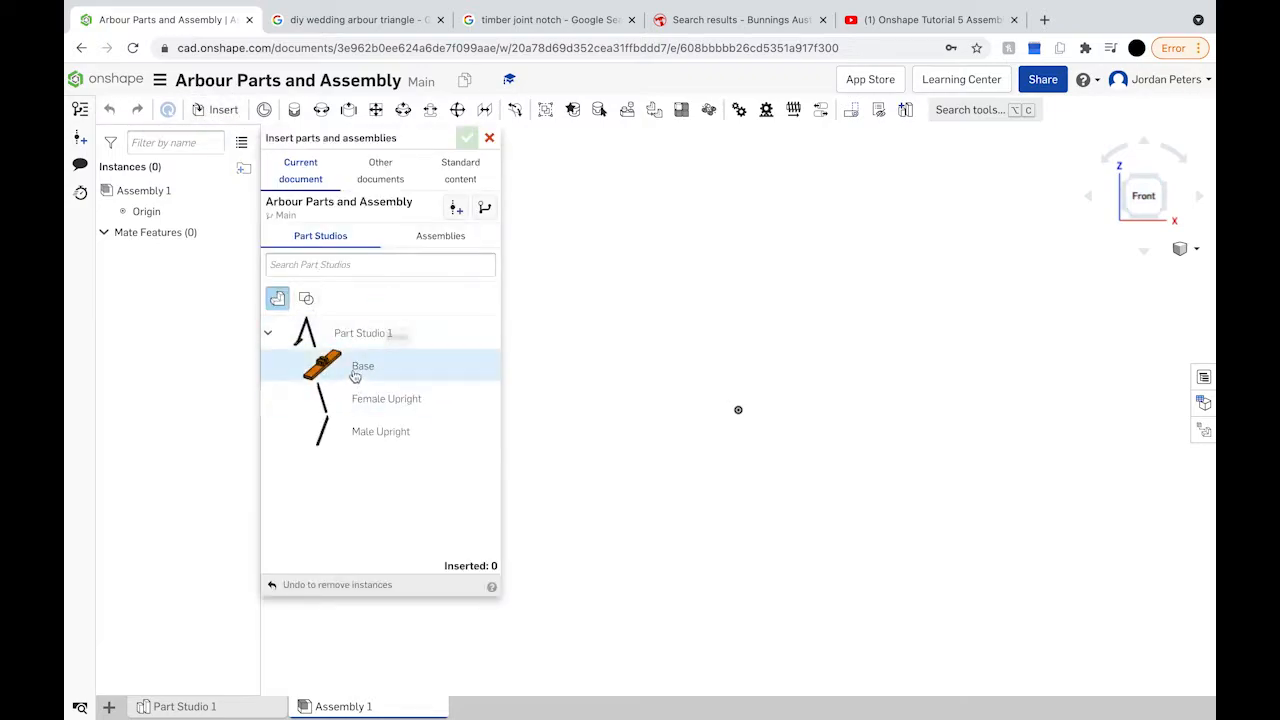
click(357, 368)
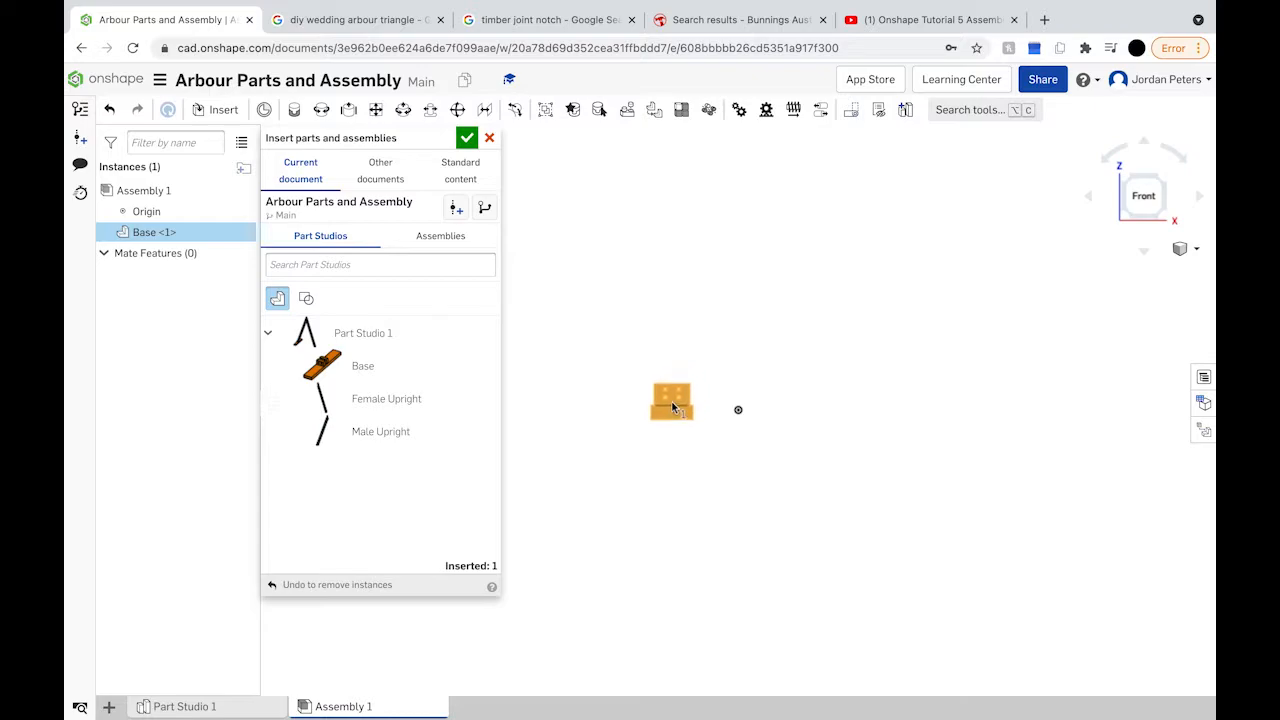
click(673, 402)
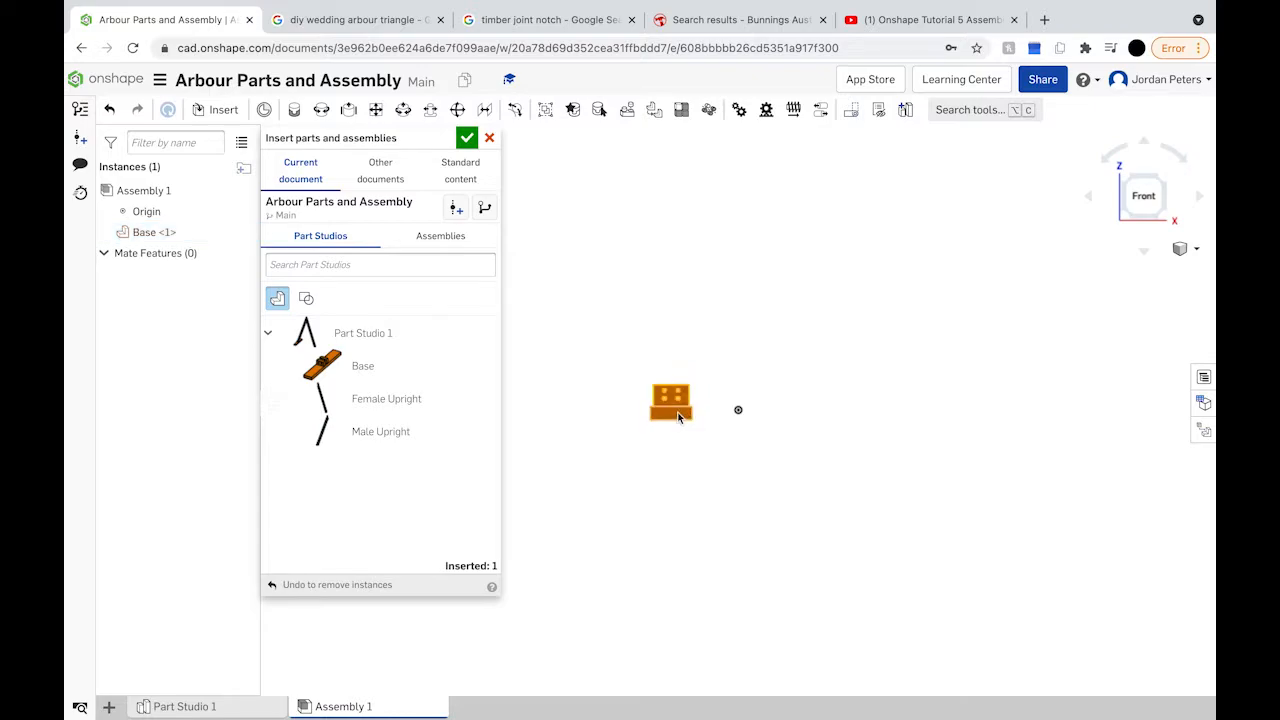
right_click(678, 416)
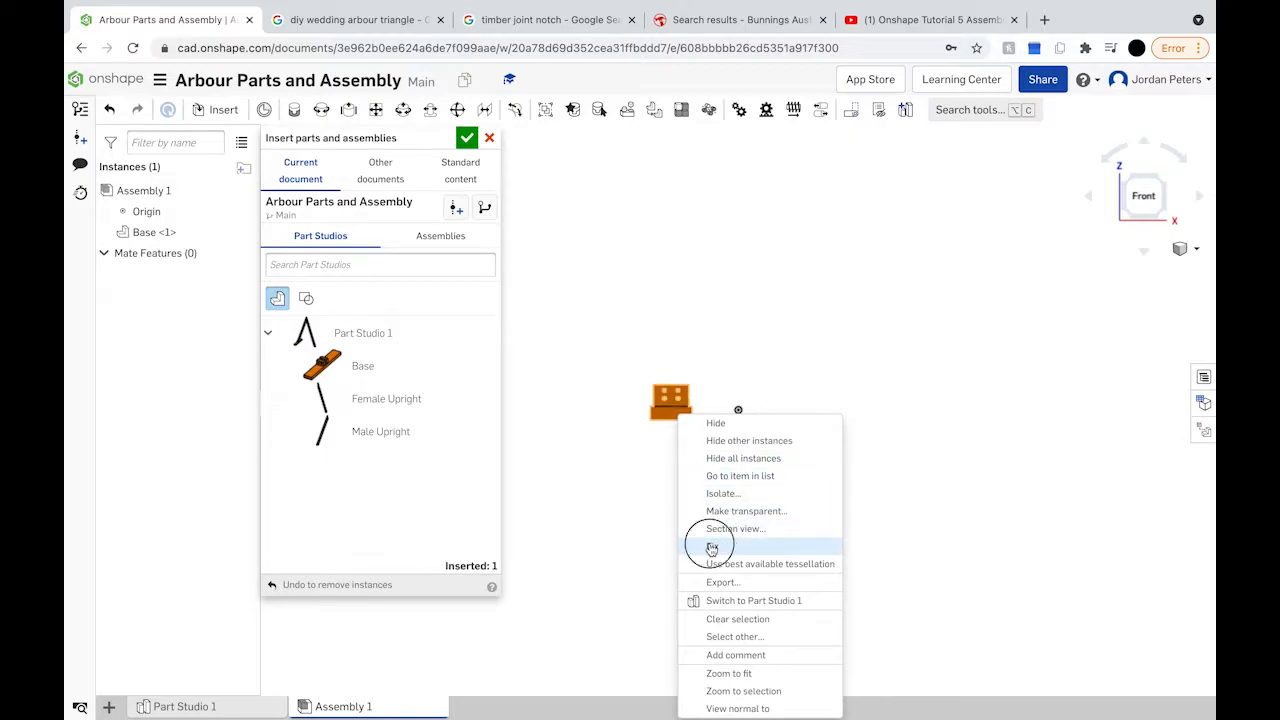
click(711, 548)
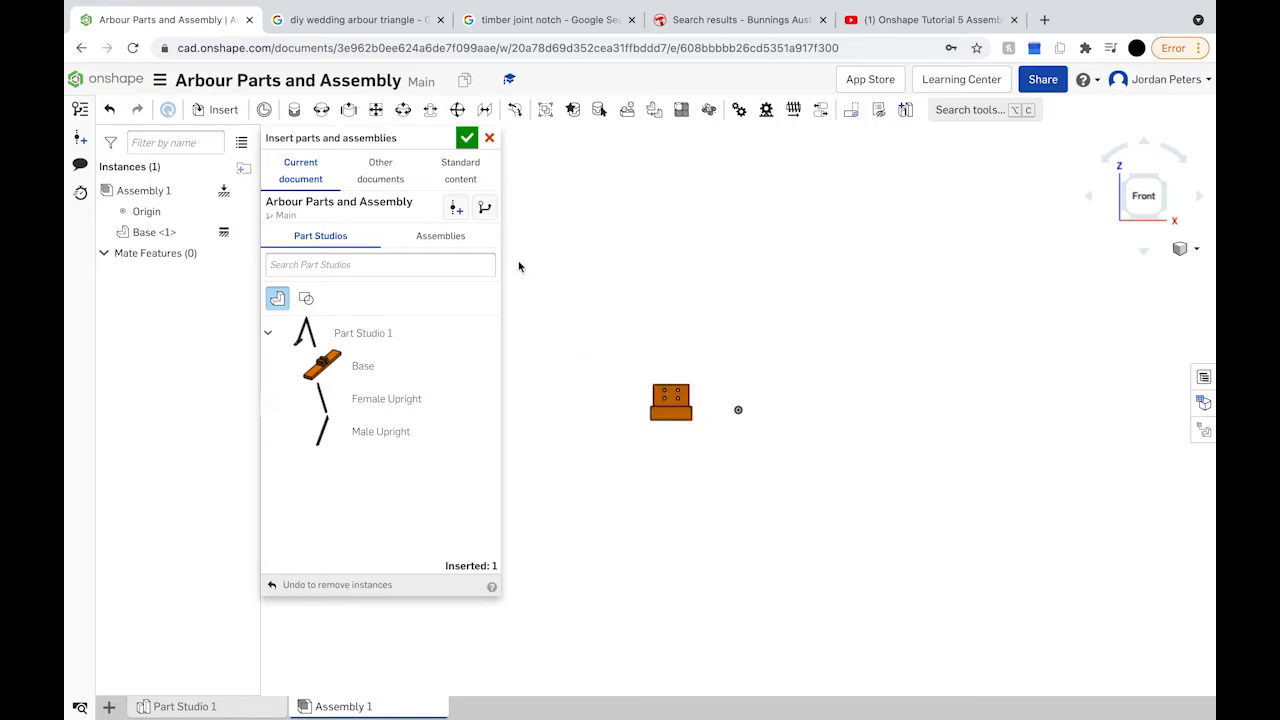
Step: Insert the Male Upright part and place it in the assembly
click(398, 431)
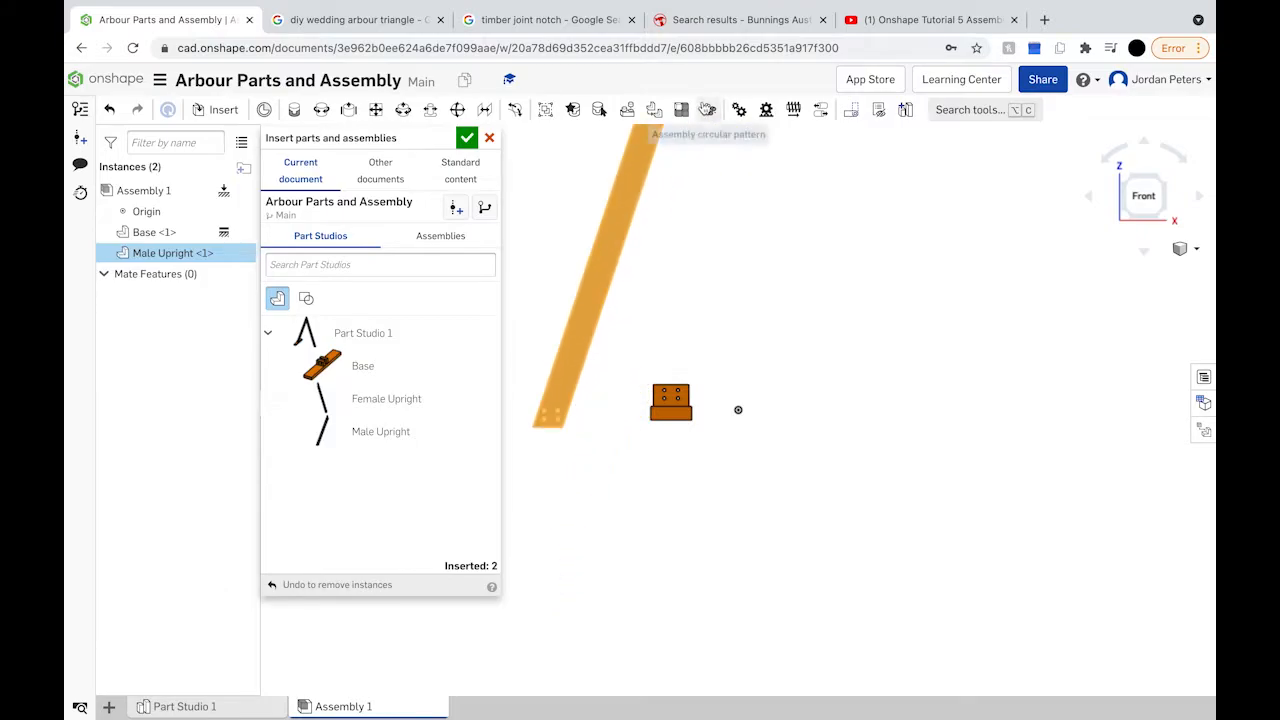
click(698, 131)
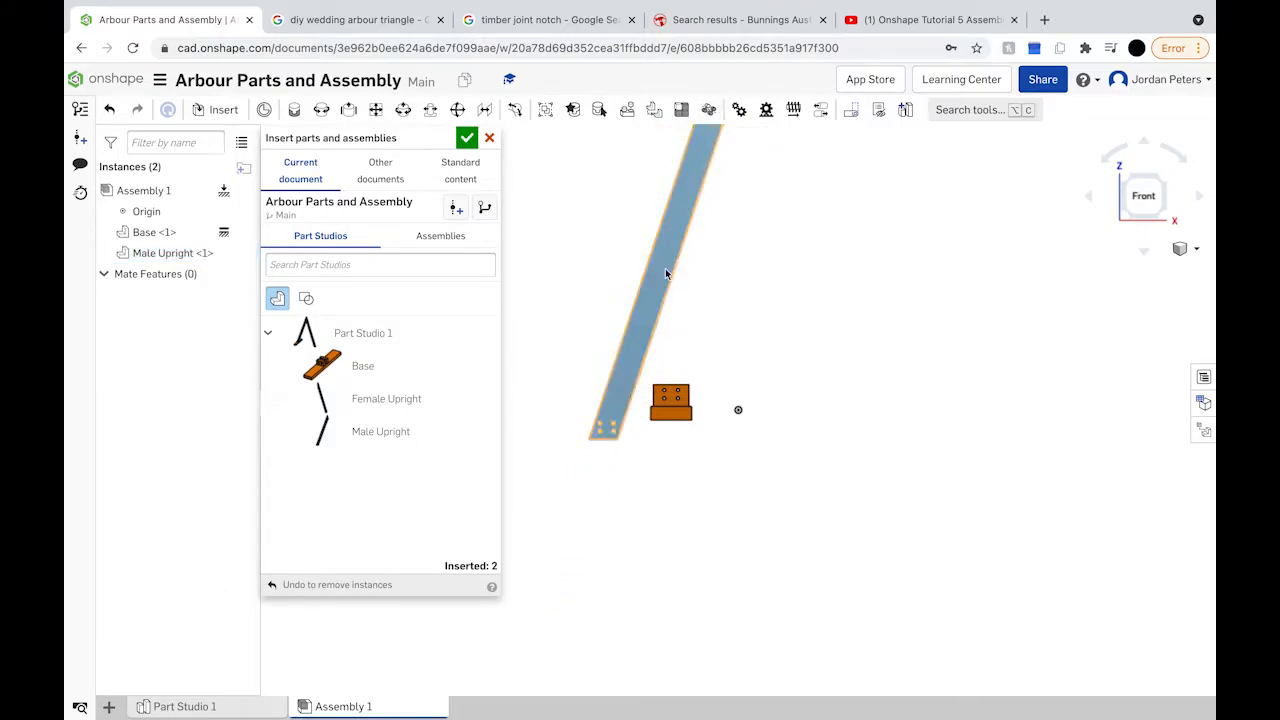
scroll(630, 408, up, 5)
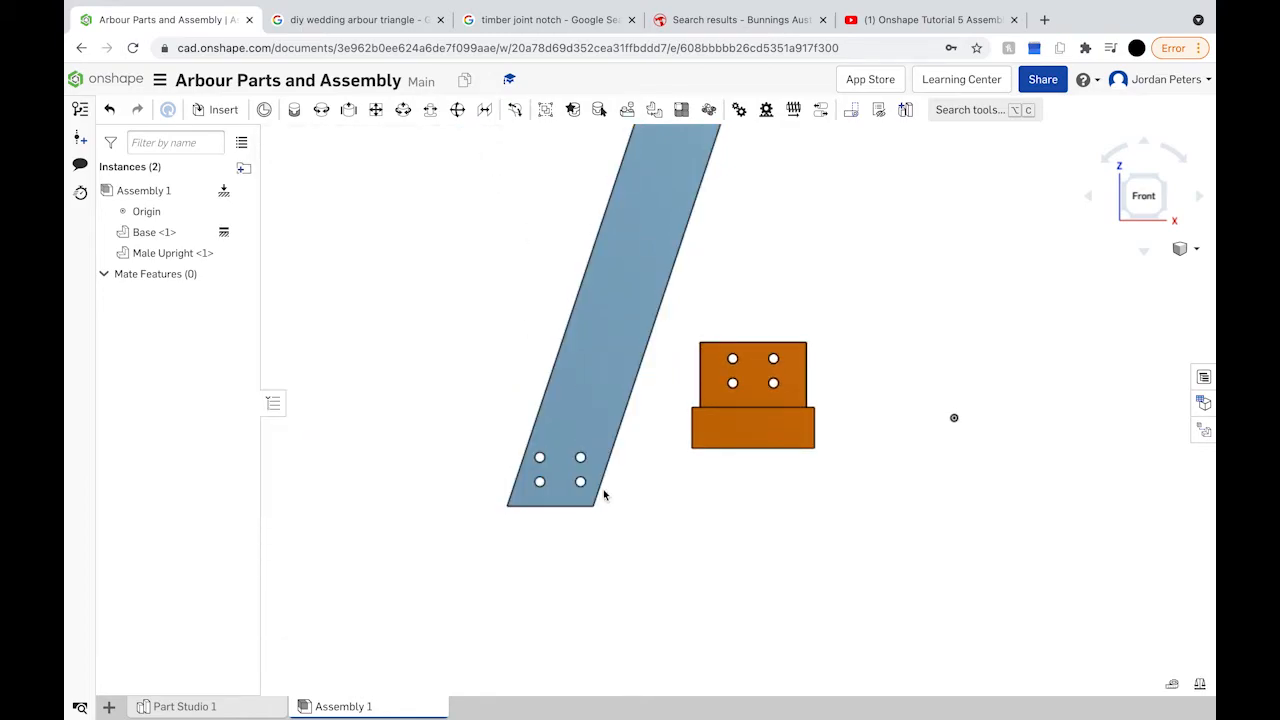
Step: Start a planar mate from the upright's end-face centre to a Base connector
scroll(600, 490, up, 4)
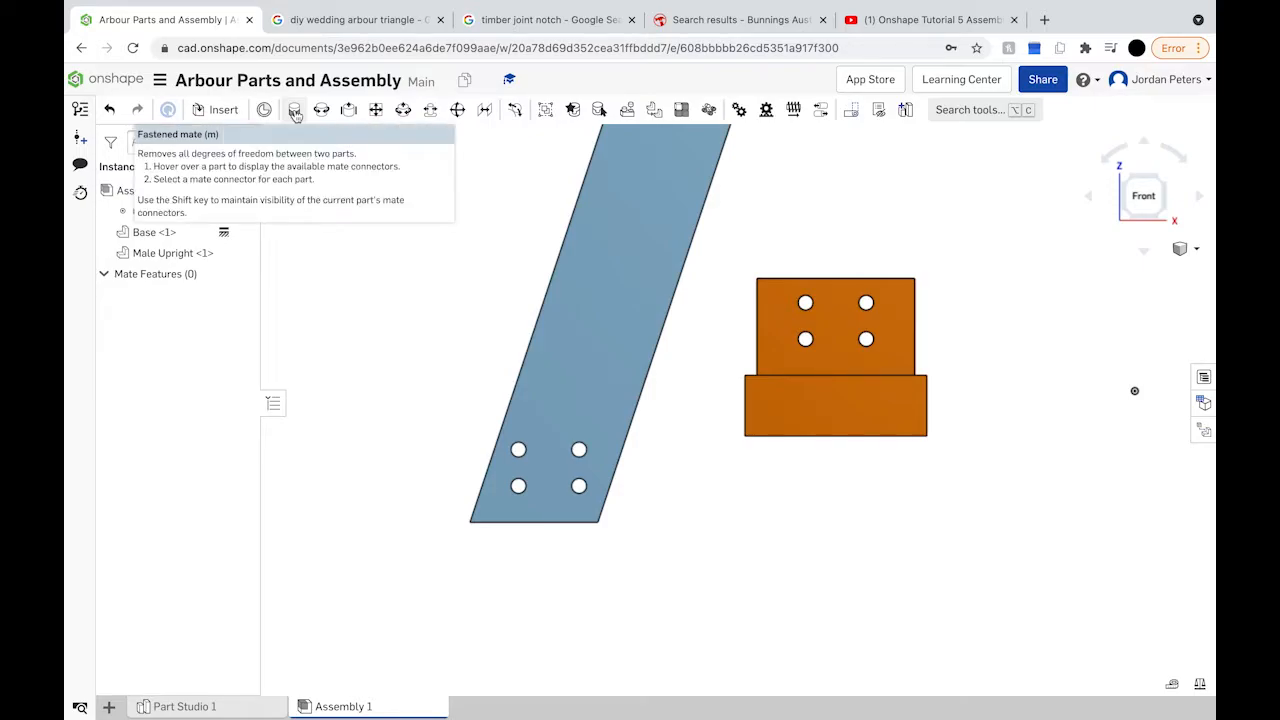
scroll(449, 341, up, 2)
right_click(449, 343)
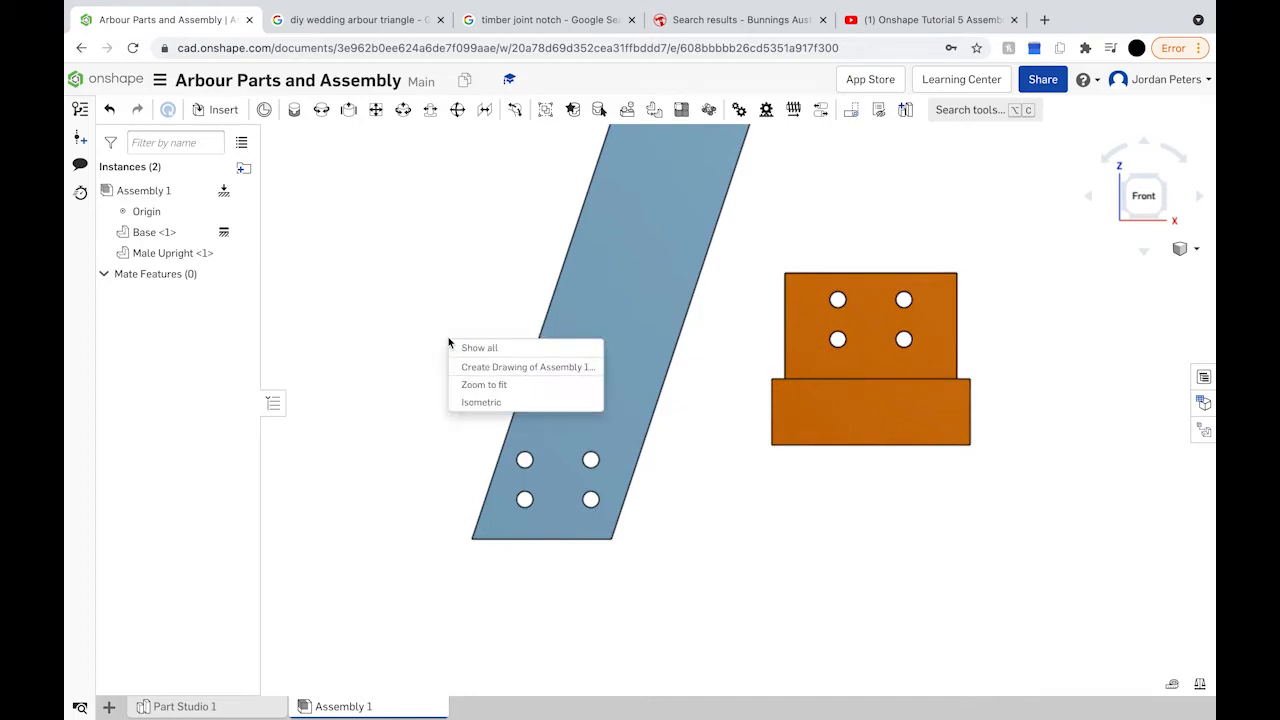
right_drag(451, 346, 474, 263)
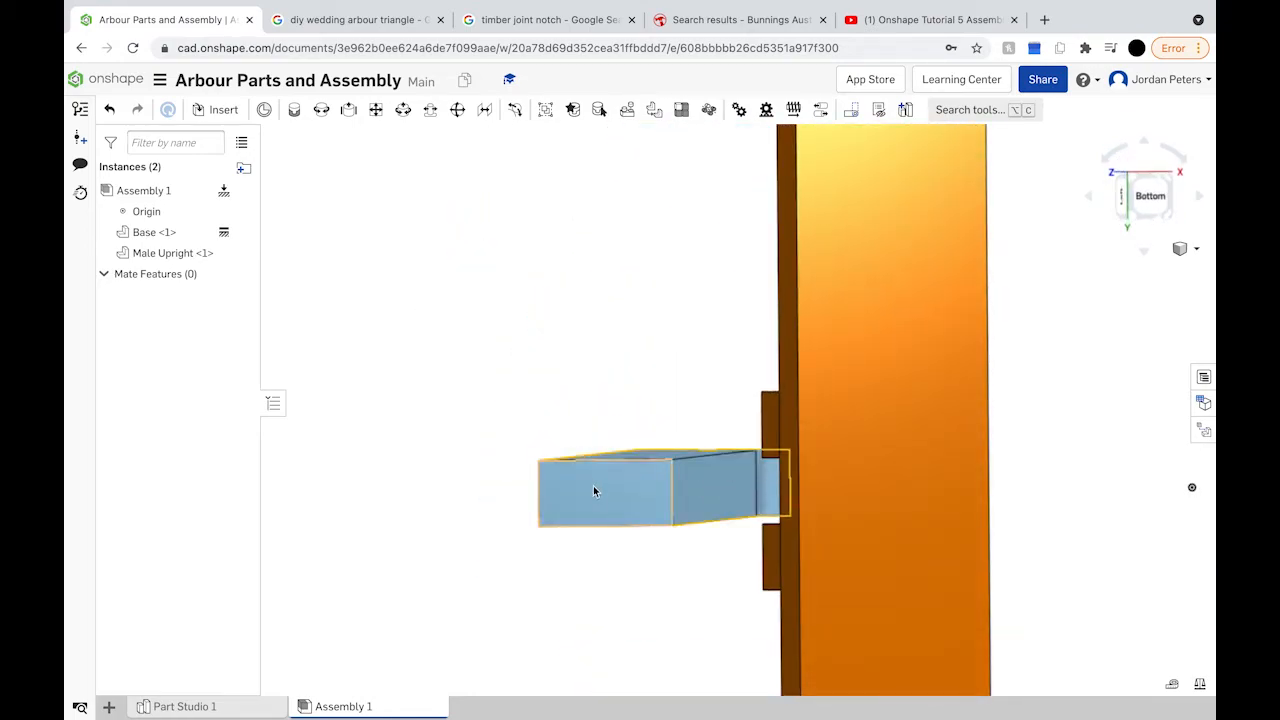
click(375, 110)
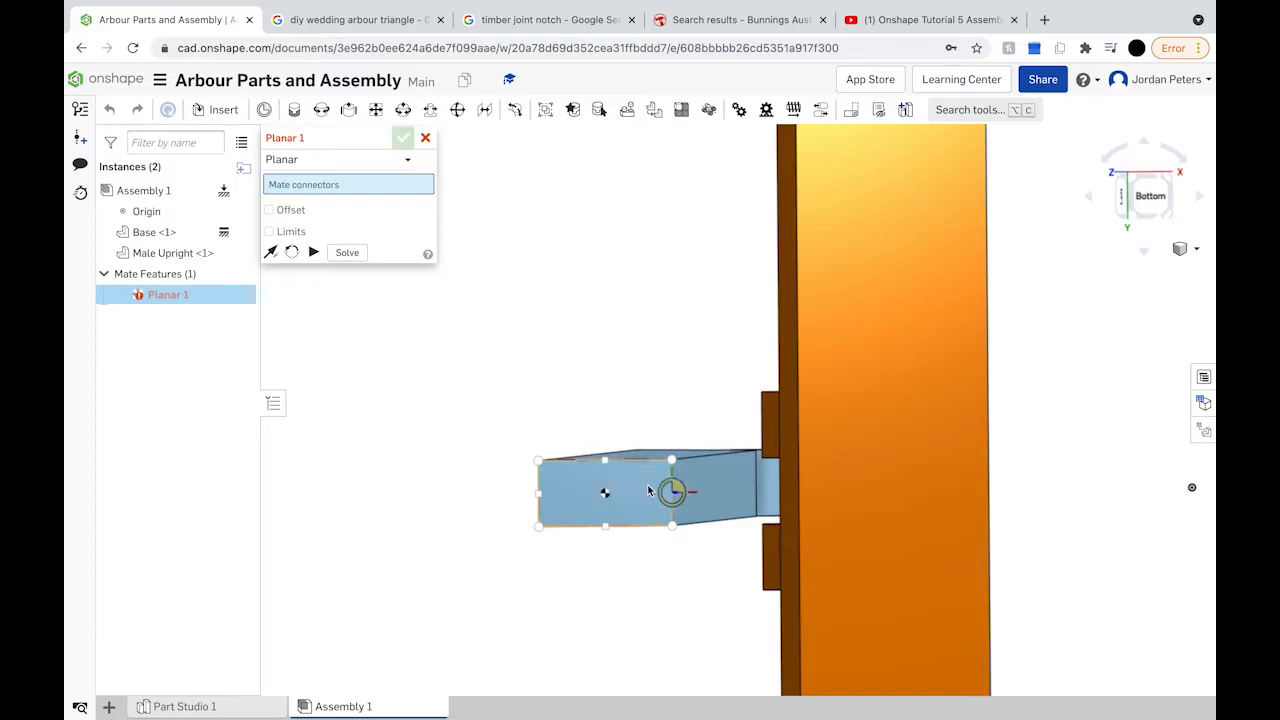
mouse_move(629, 481)
right_down()
mouse_move(612, 452)
mouse_move(672, 499)
mouse_move(620, 490)
right_up()
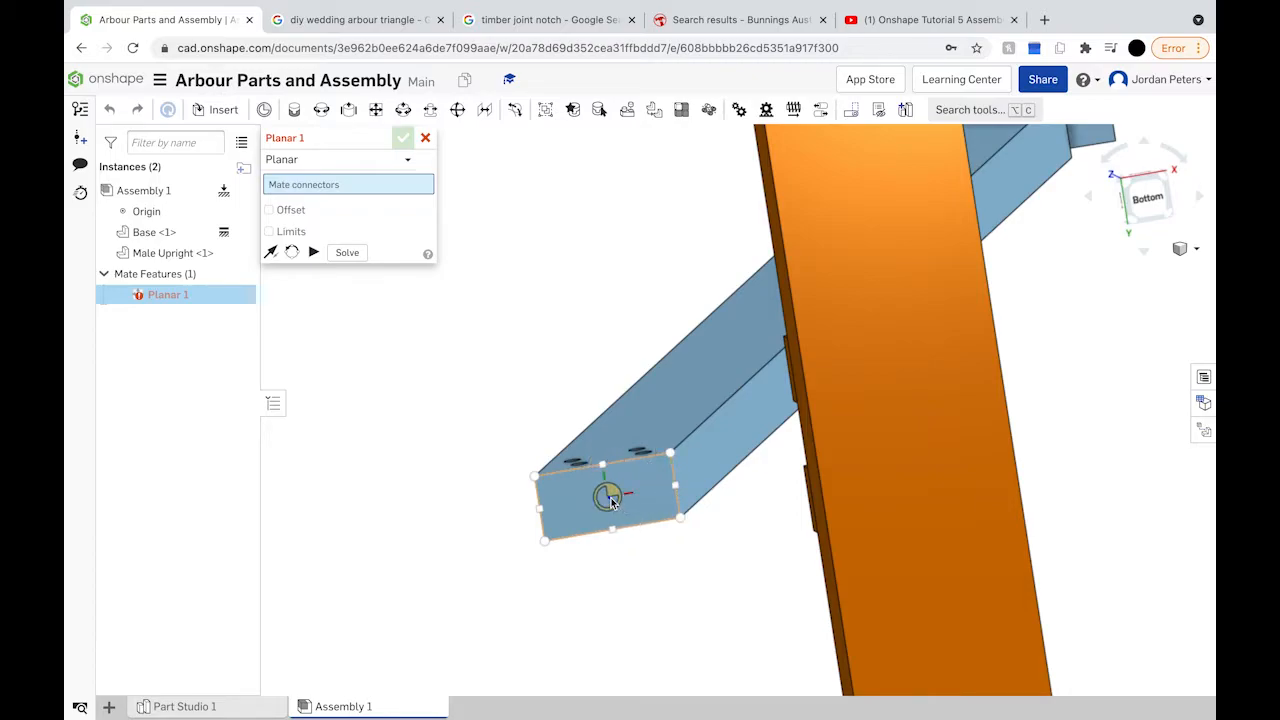
click(610, 498)
right_drag(612, 502, 755, 470)
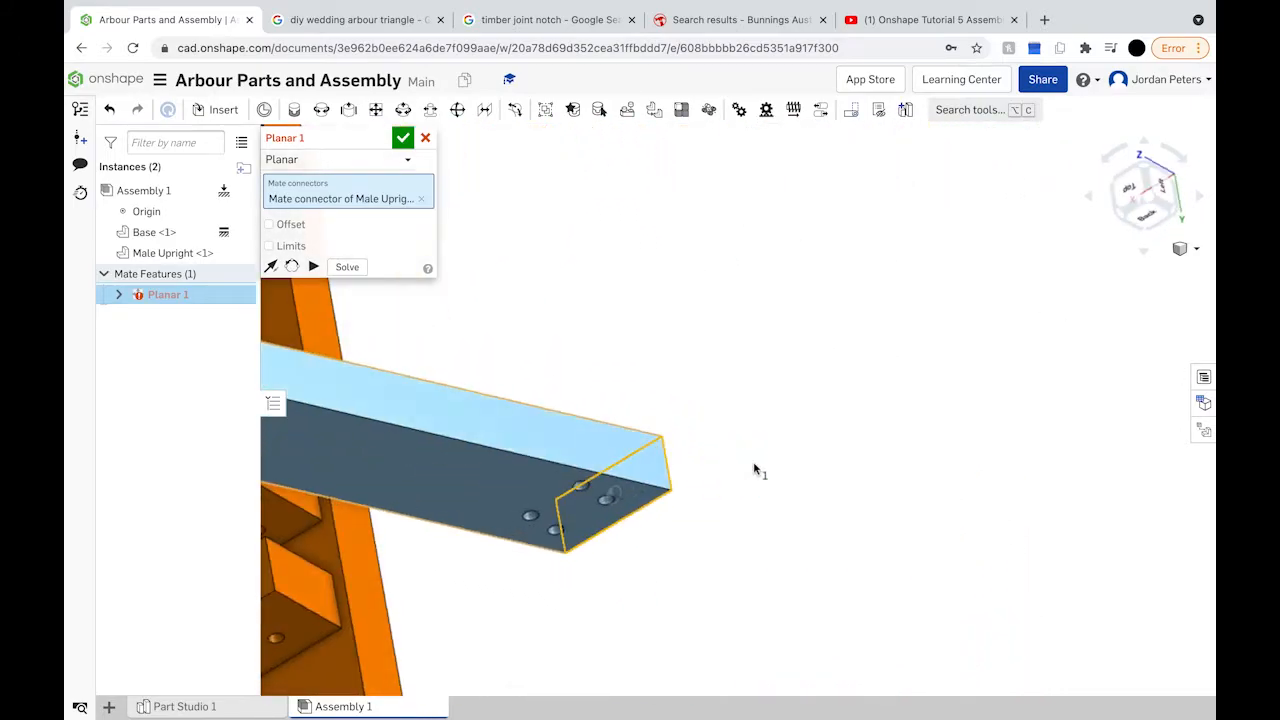
scroll(620, 538, down, 5)
right_drag(540, 571, 585, 587)
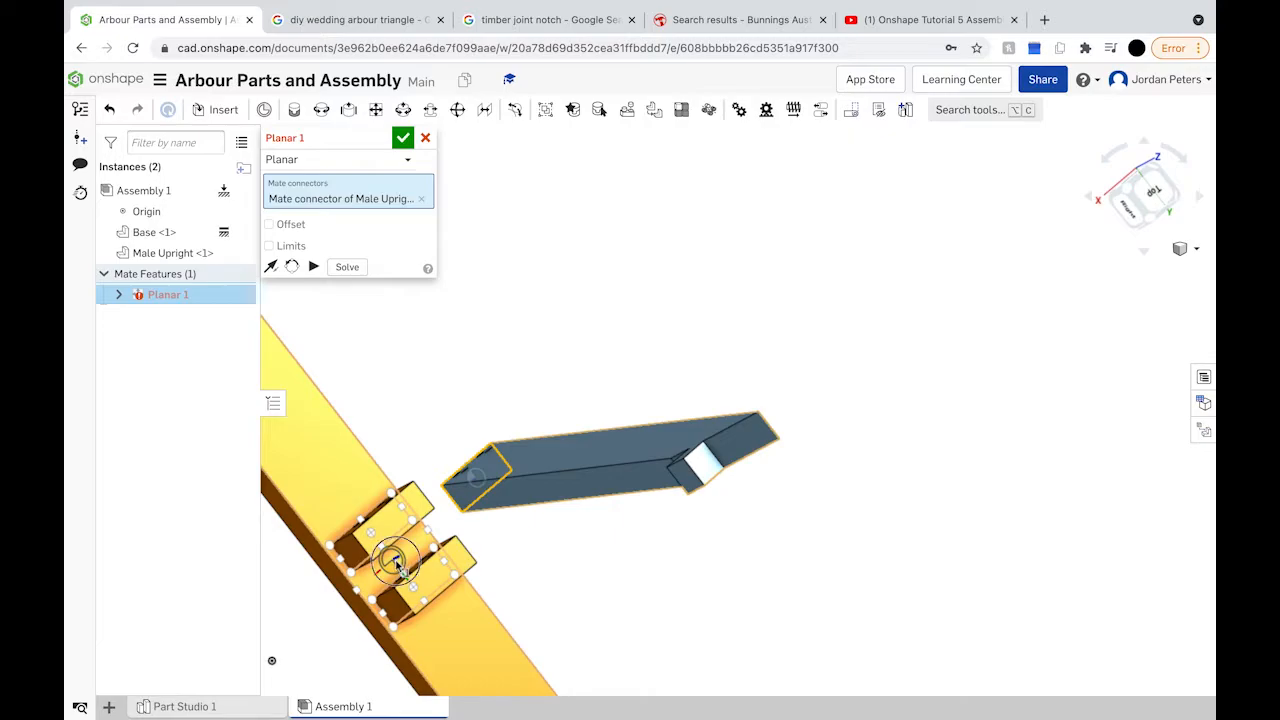
click(398, 565)
Step: Check the upright from the Right view, then commit Planar 1 and begin Planar 2
right_drag(453, 545, 525, 466)
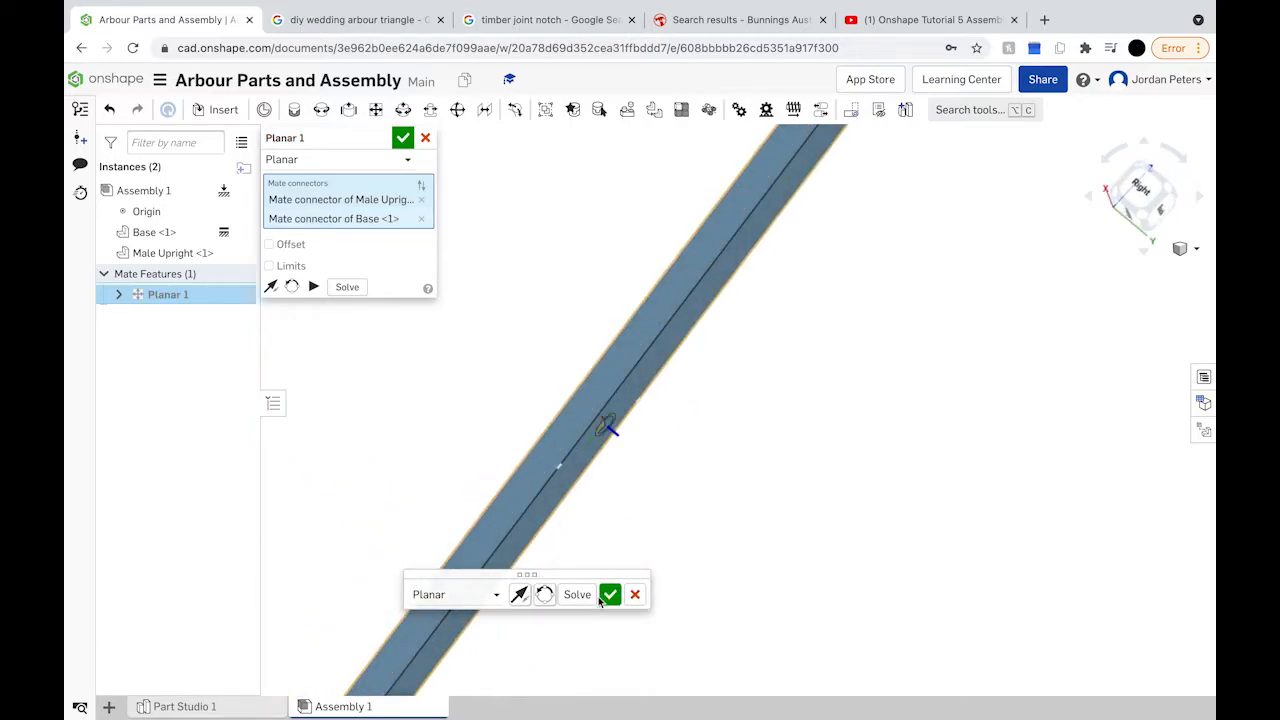
click(1138, 188)
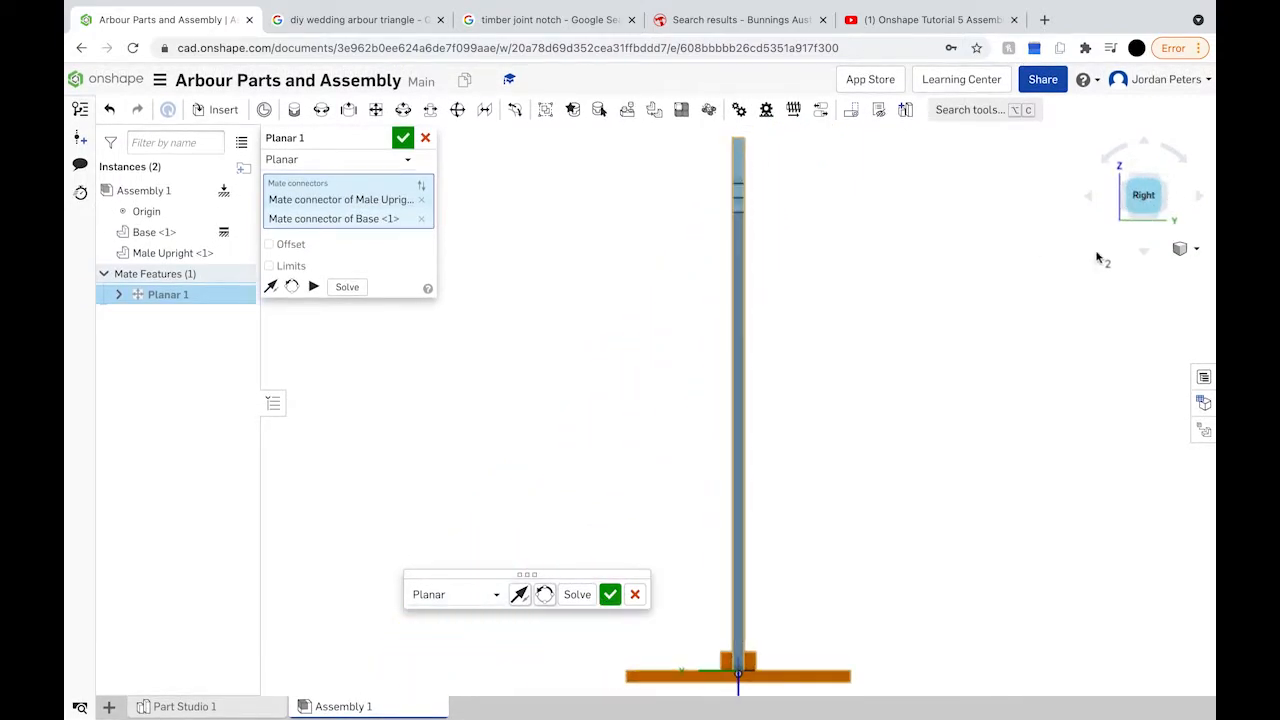
right_drag(736, 635, 816, 645)
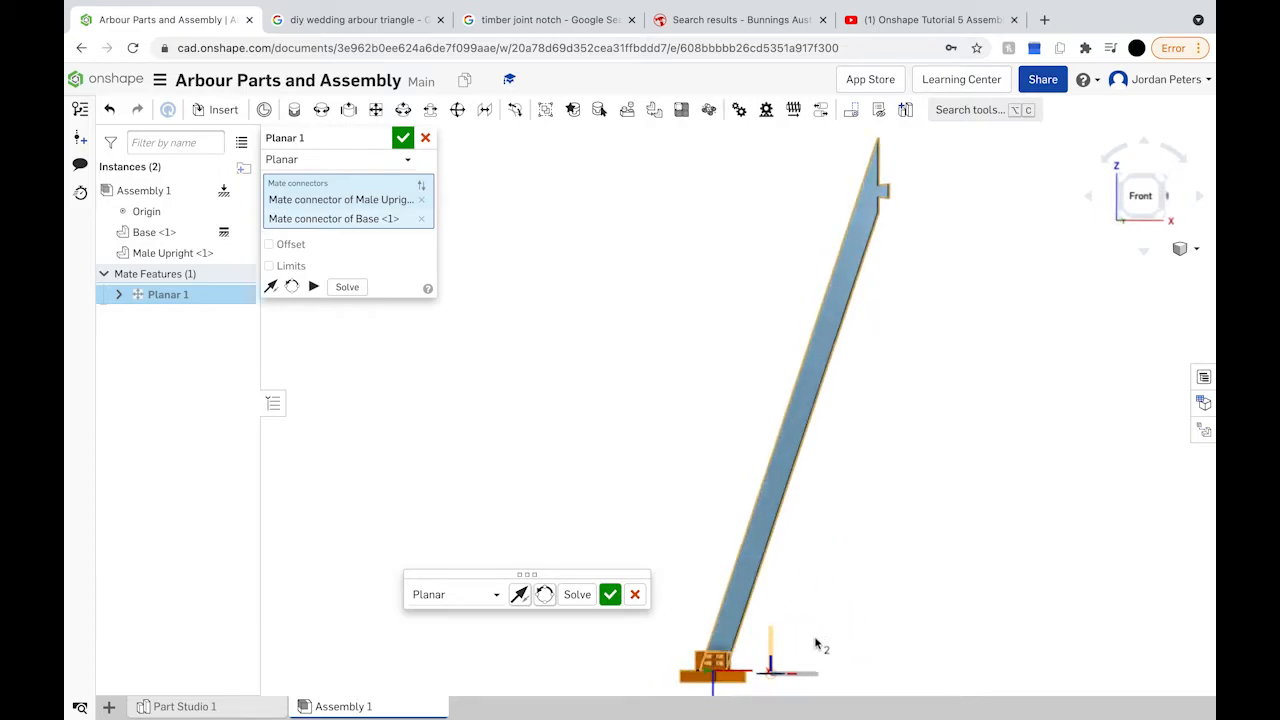
click(609, 594)
scroll(707, 668, up, 2)
scroll(707, 668, up, 3)
right_drag(858, 591, 821, 609)
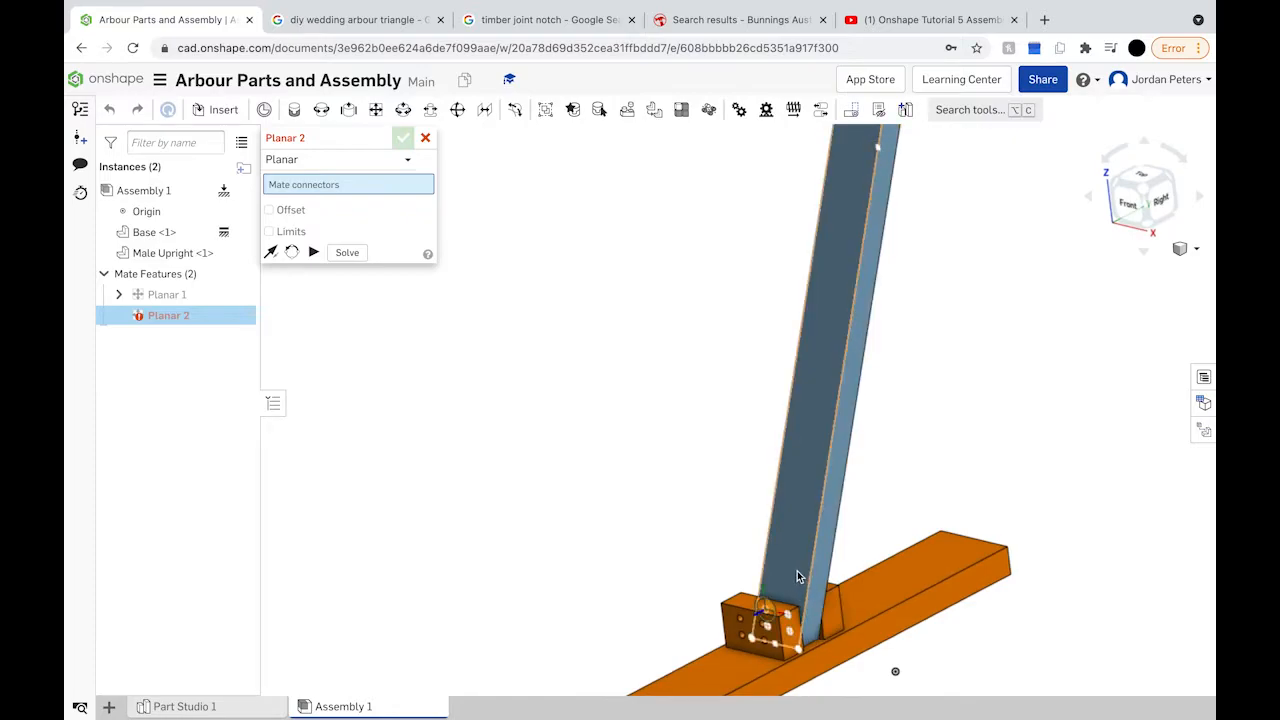
Step: Reposition the Male Upright beside the base block, standing it near vertical
drag(797, 571, 914, 514)
right_drag(914, 514, 877, 491)
drag(931, 517, 808, 537)
right_drag(808, 537, 886, 557)
scroll(886, 557, up, 3)
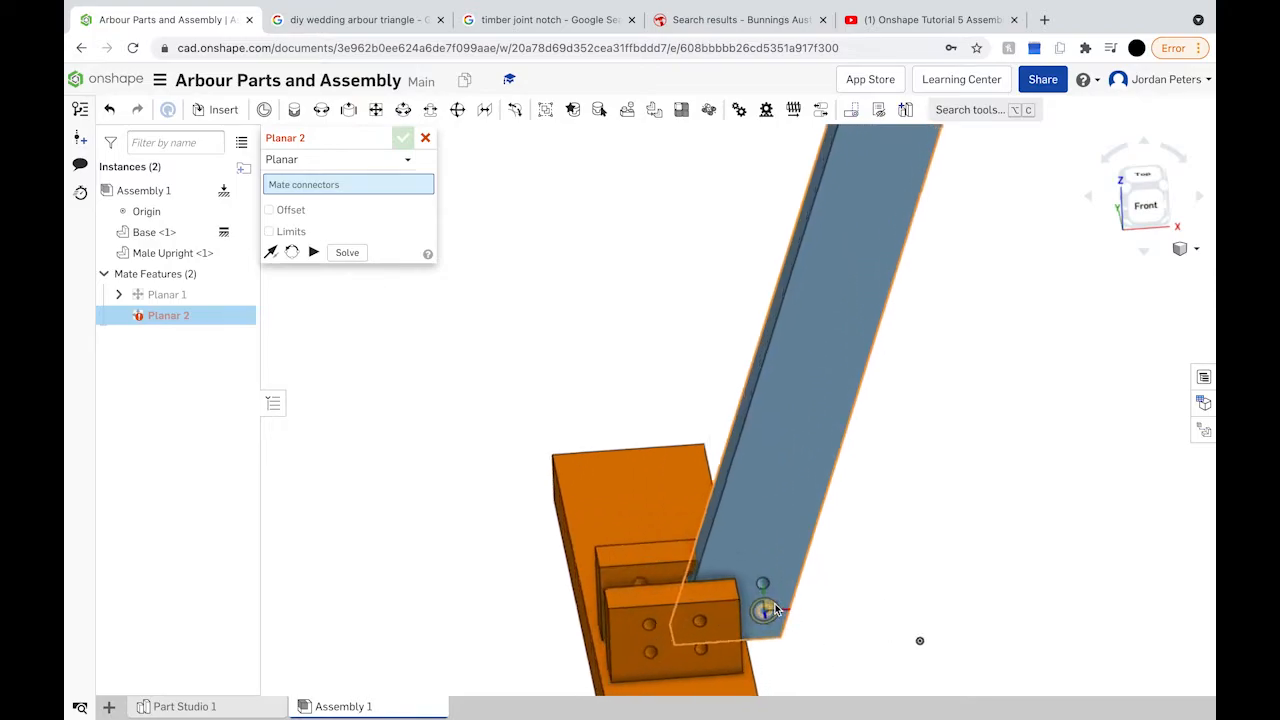
scroll(775, 610, up, 6)
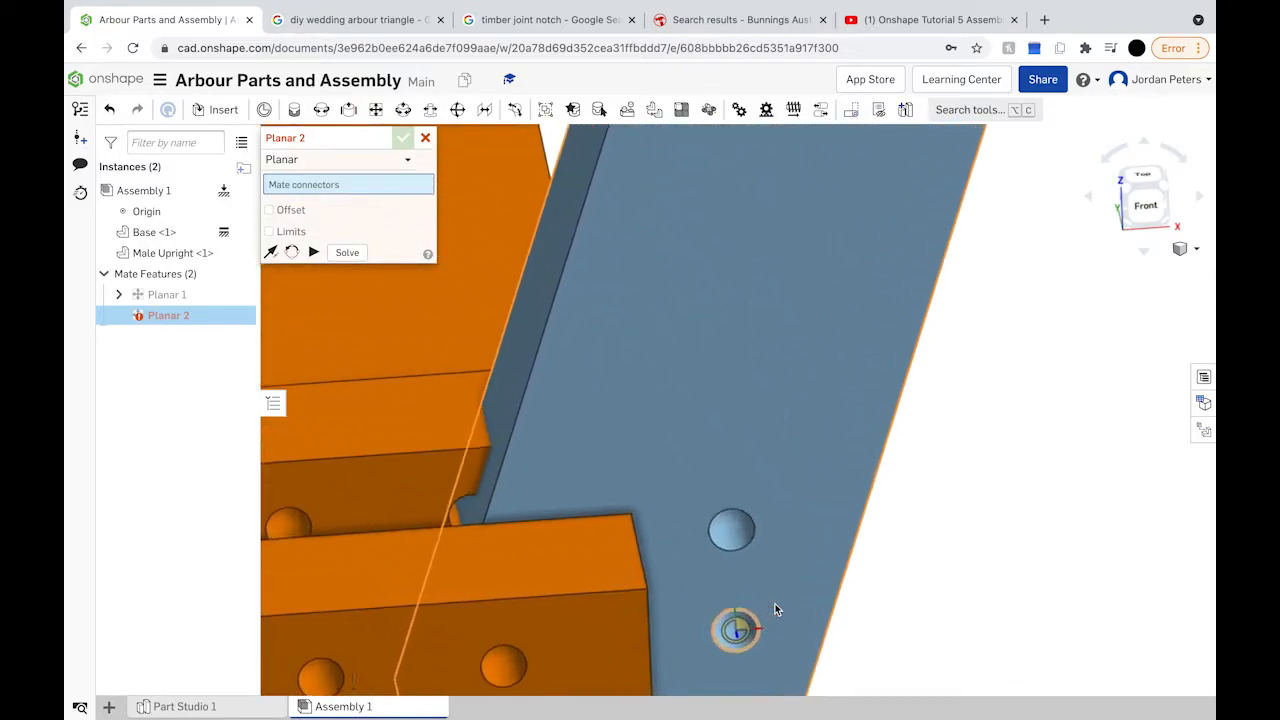
scroll(775, 610, up, 2)
Step: Mate a hole on the upright's foot to the matching hole in the base bracket
middle_drag(775, 607, 798, 381)
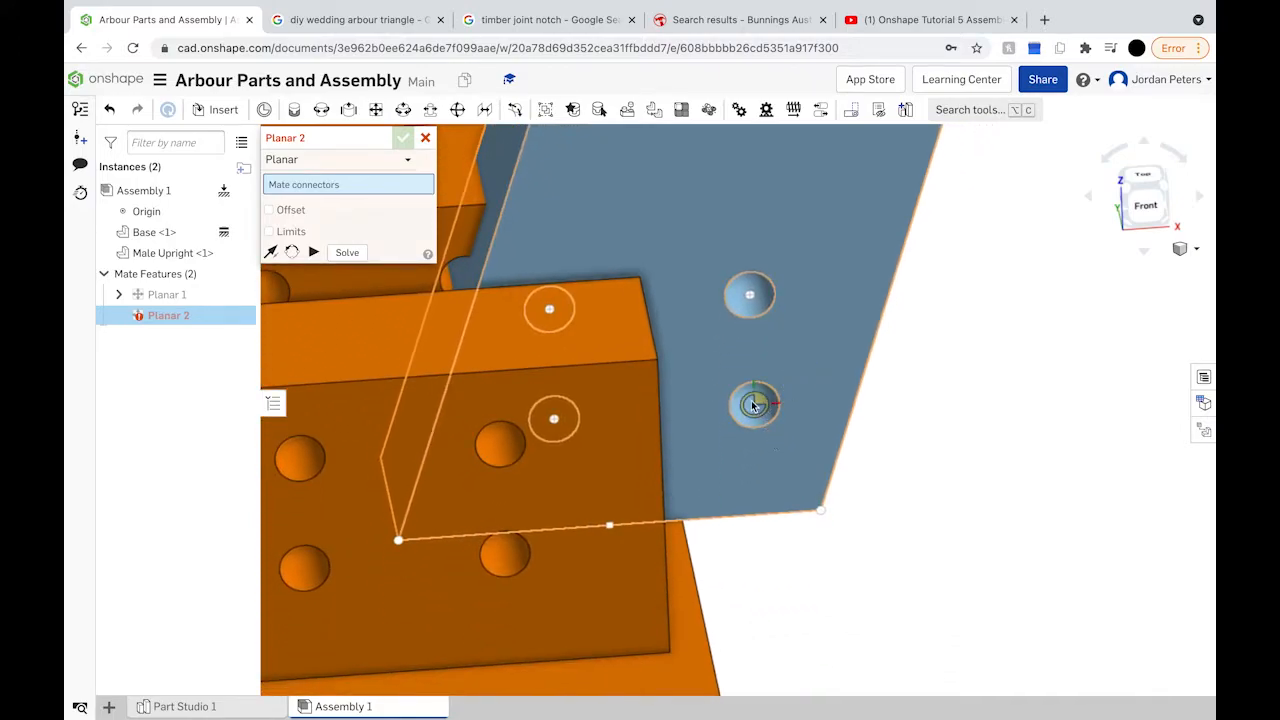
mouse_move(757, 407)
right_down()
mouse_move(771, 400)
mouse_move(743, 405)
right_up()
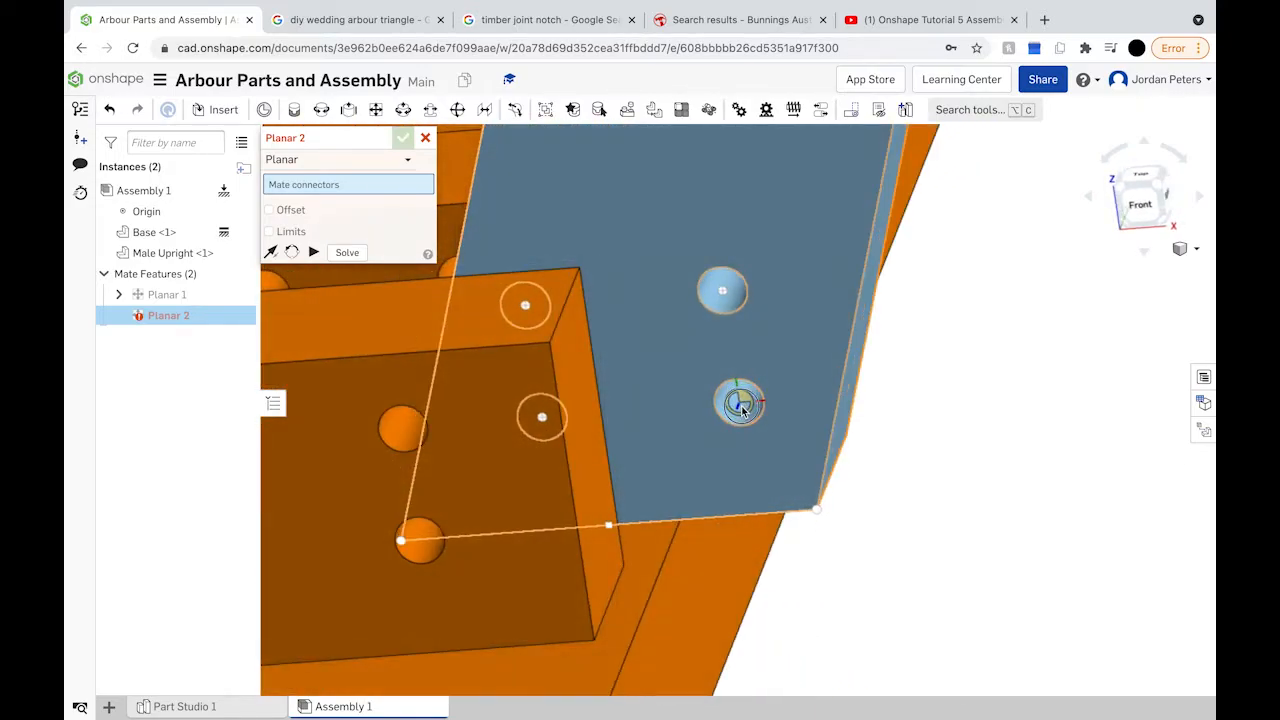
click(740, 404)
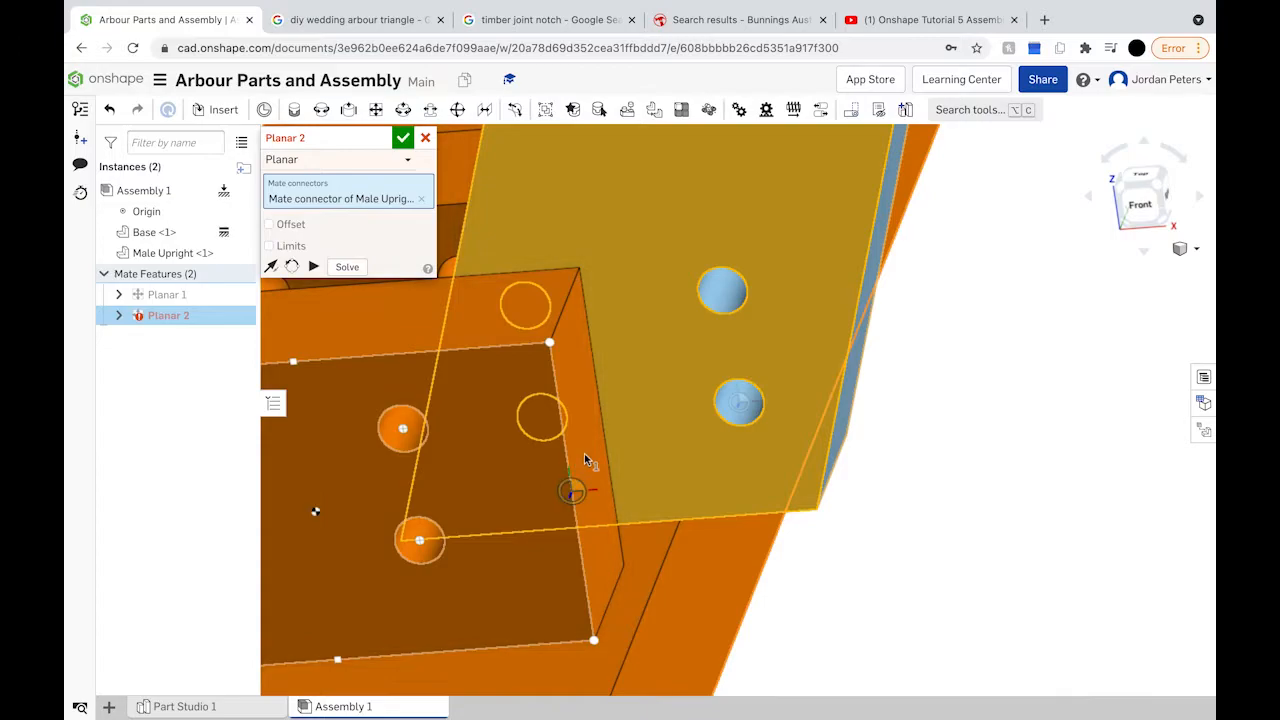
right_drag(583, 461, 507, 524)
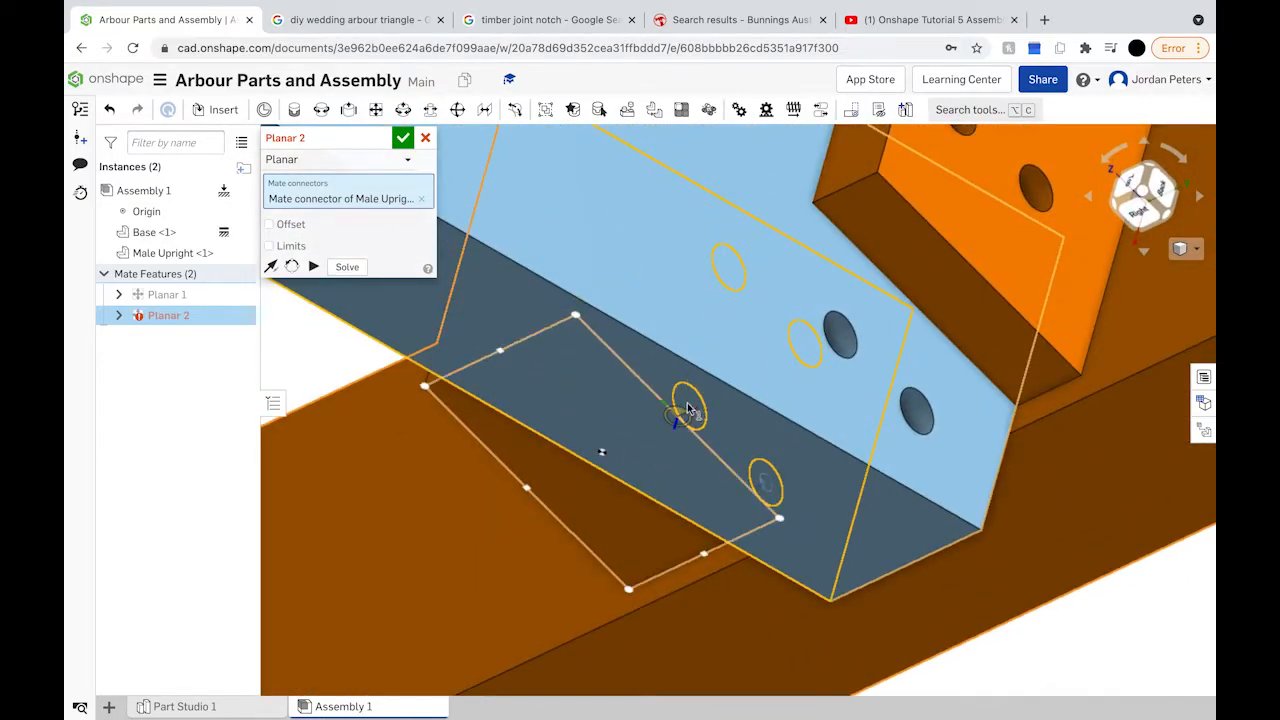
mouse_move(616, 384)
right_down()
mouse_move(648, 358)
mouse_move(632, 372)
right_up()
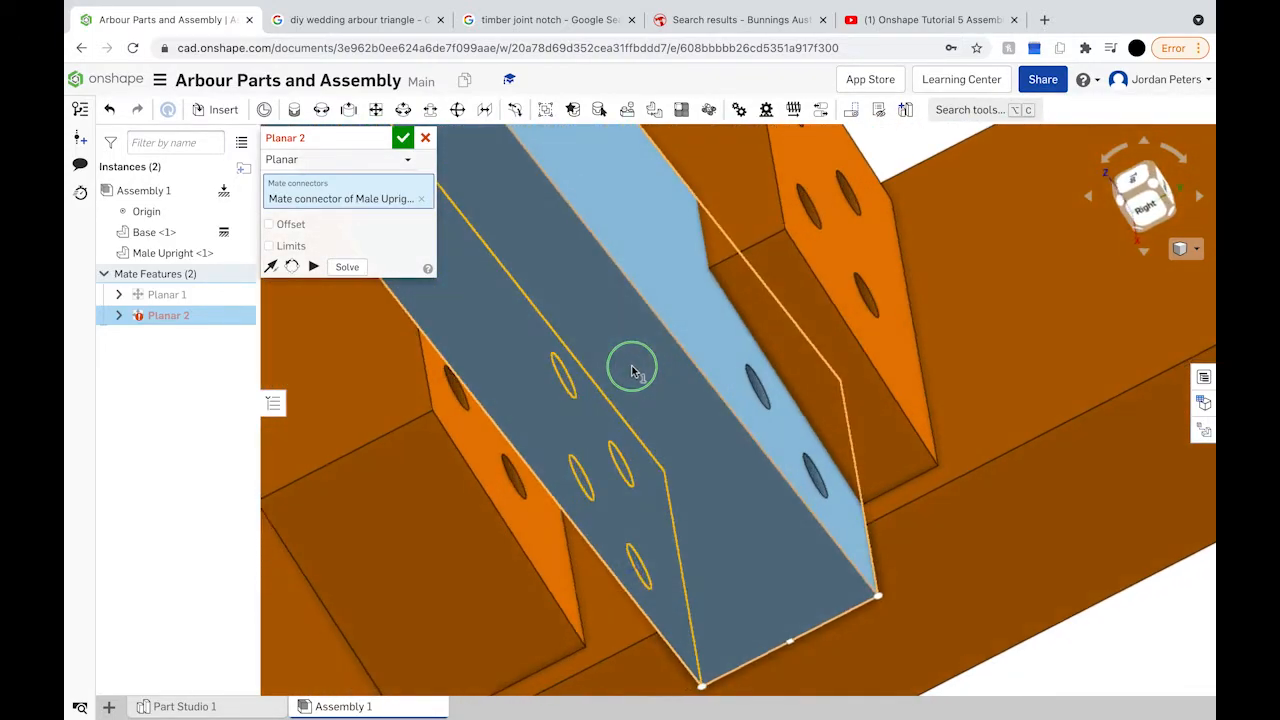
click(517, 483)
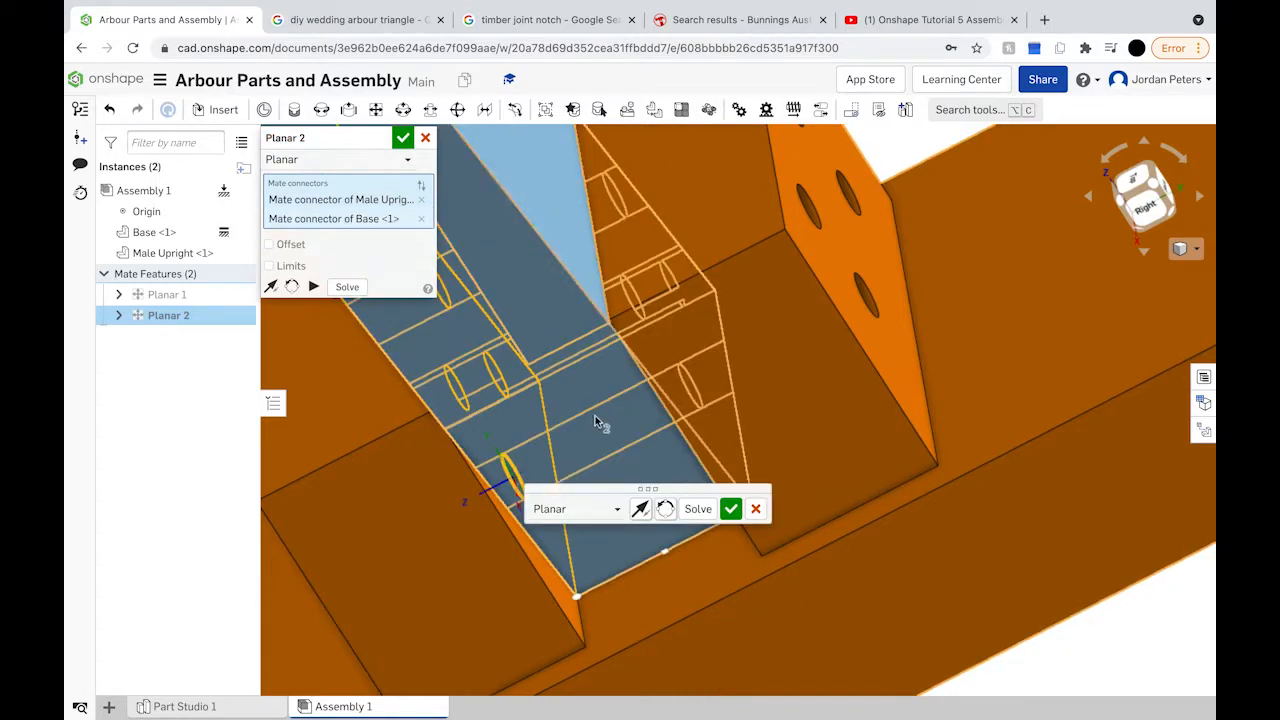
right_drag(595, 421, 737, 451)
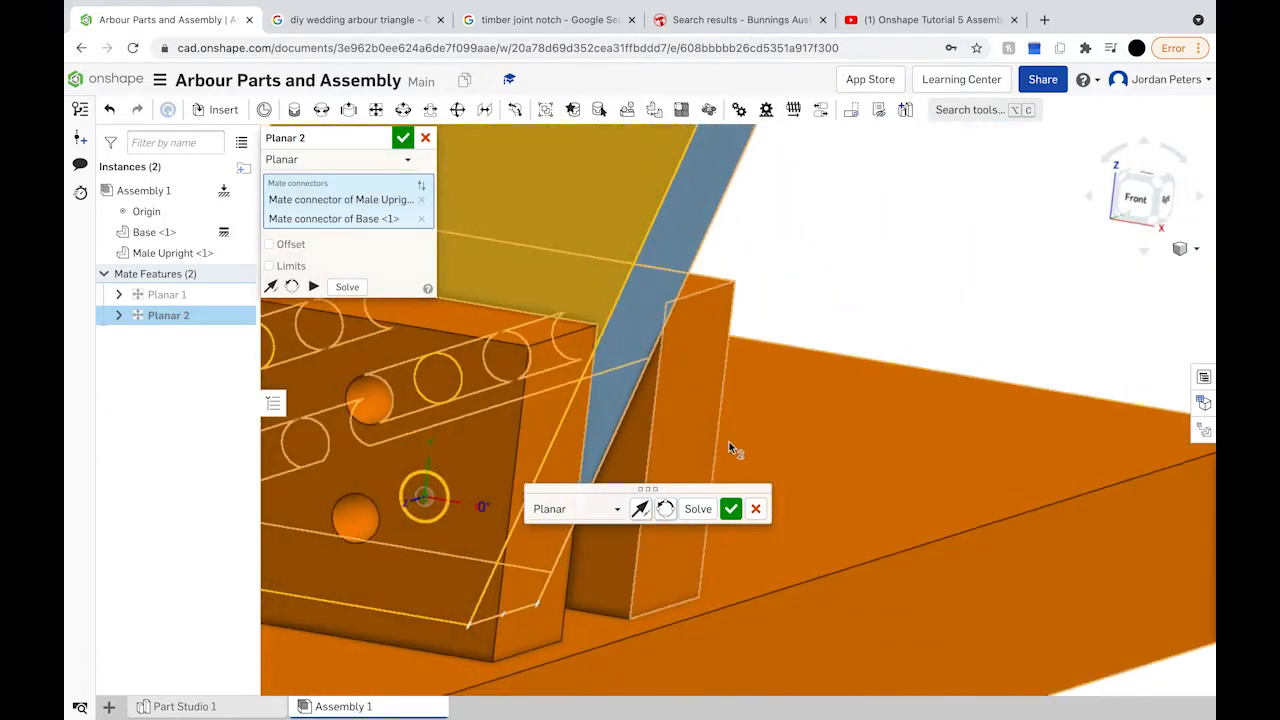
Step: Commit Planar 2 and pick a Male Upright face connector as Planar 3's first reference
click(729, 509)
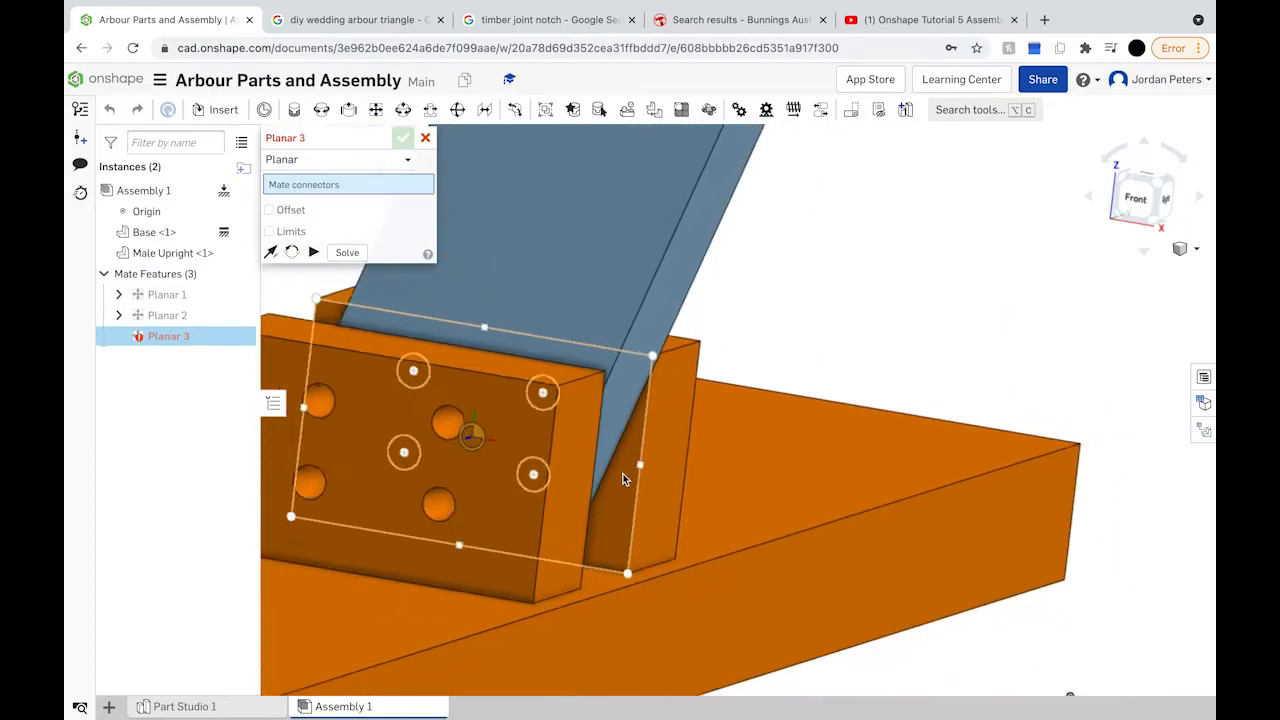
scroll(622, 479, down, 5)
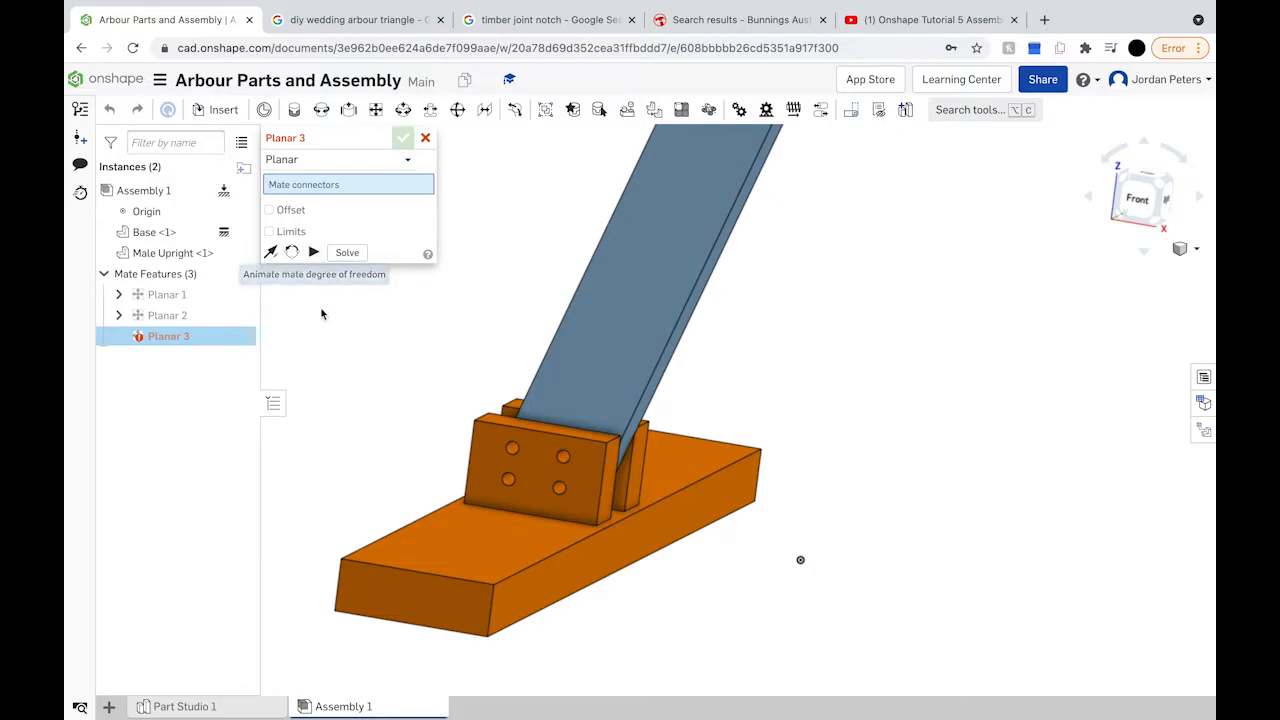
scroll(521, 357, up, 3)
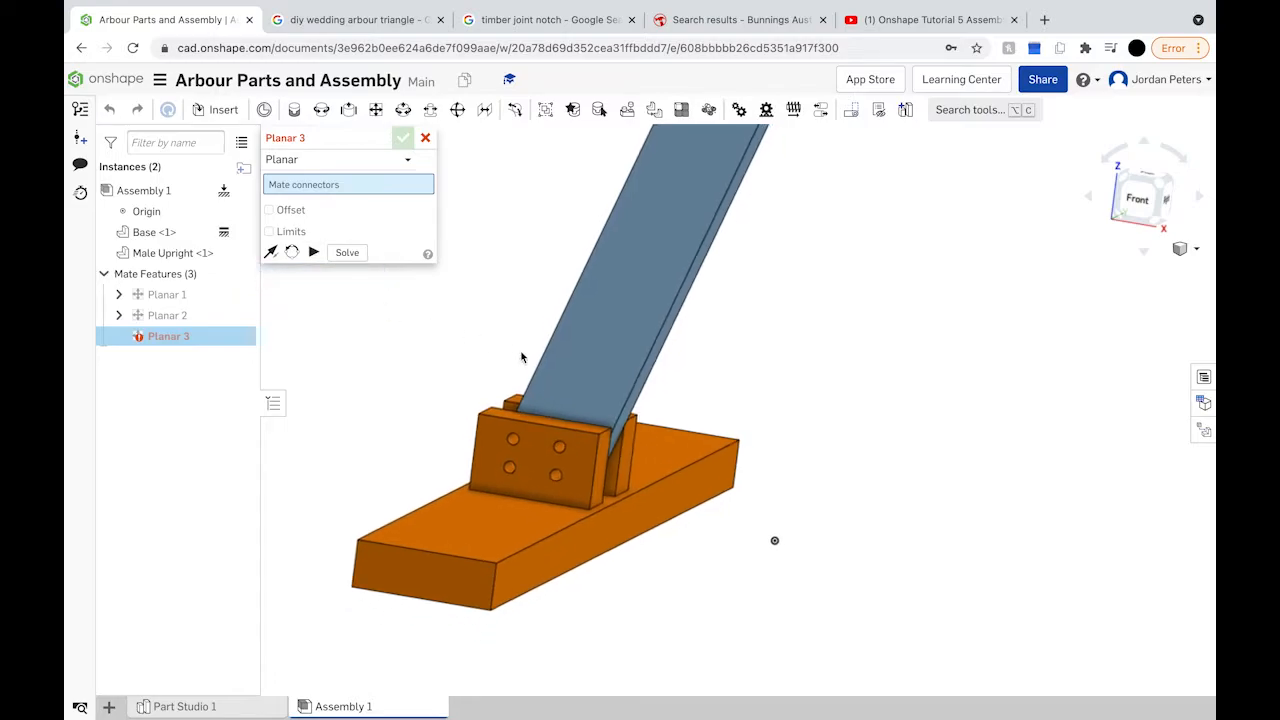
scroll(522, 355, down, 5)
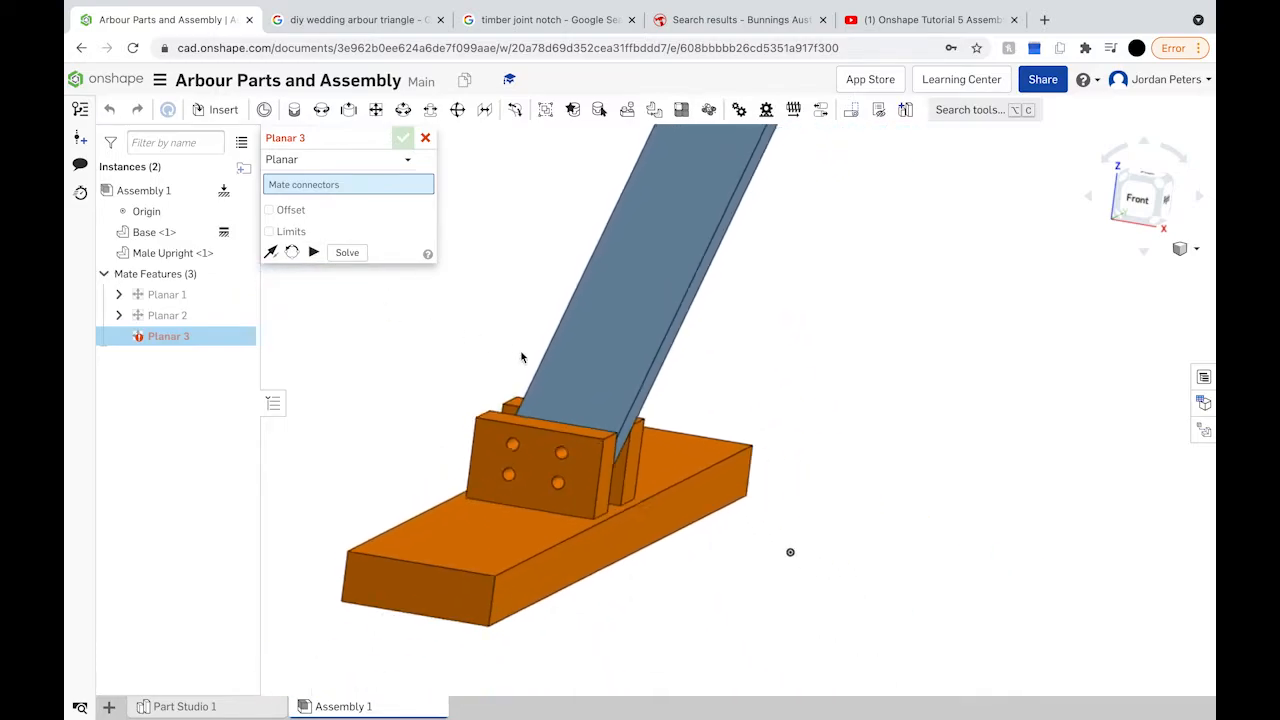
click(602, 341)
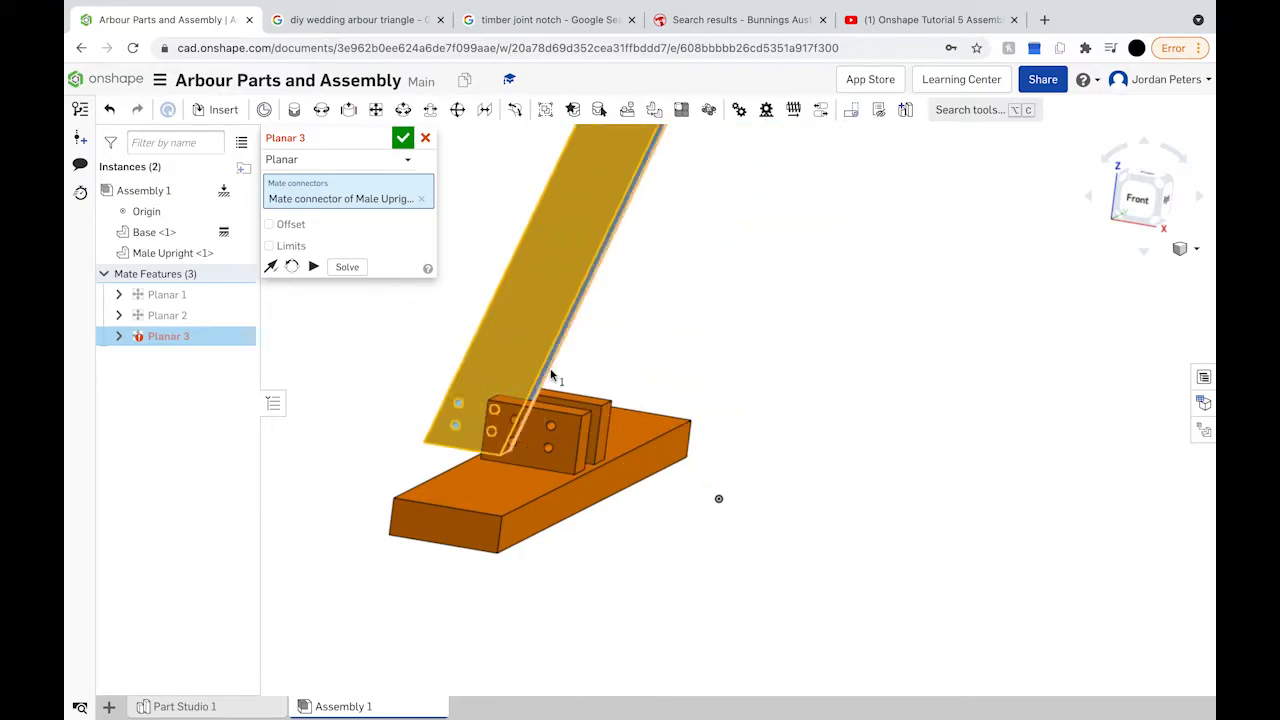
Step: View the assembly from the right, then tilt the upright to inspect the joint front-left
key(shift+4)
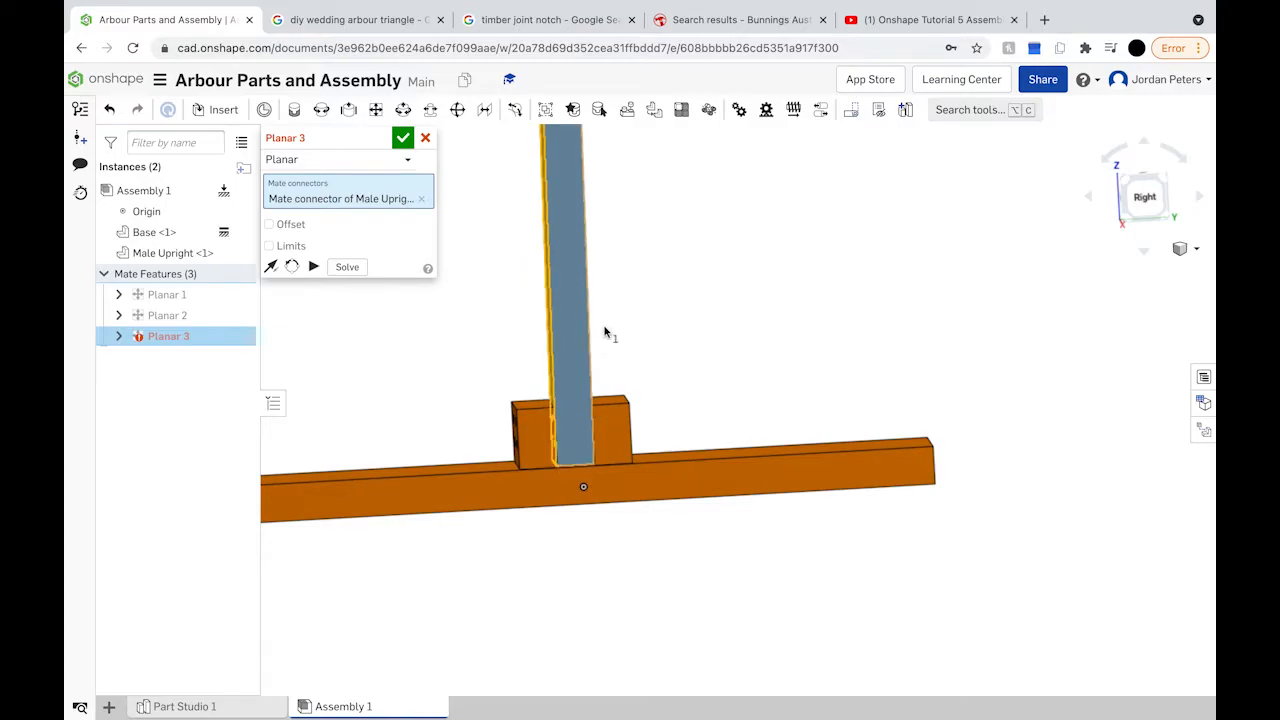
right_drag(617, 332, 757, 389)
scroll(617, 478, up, 5)
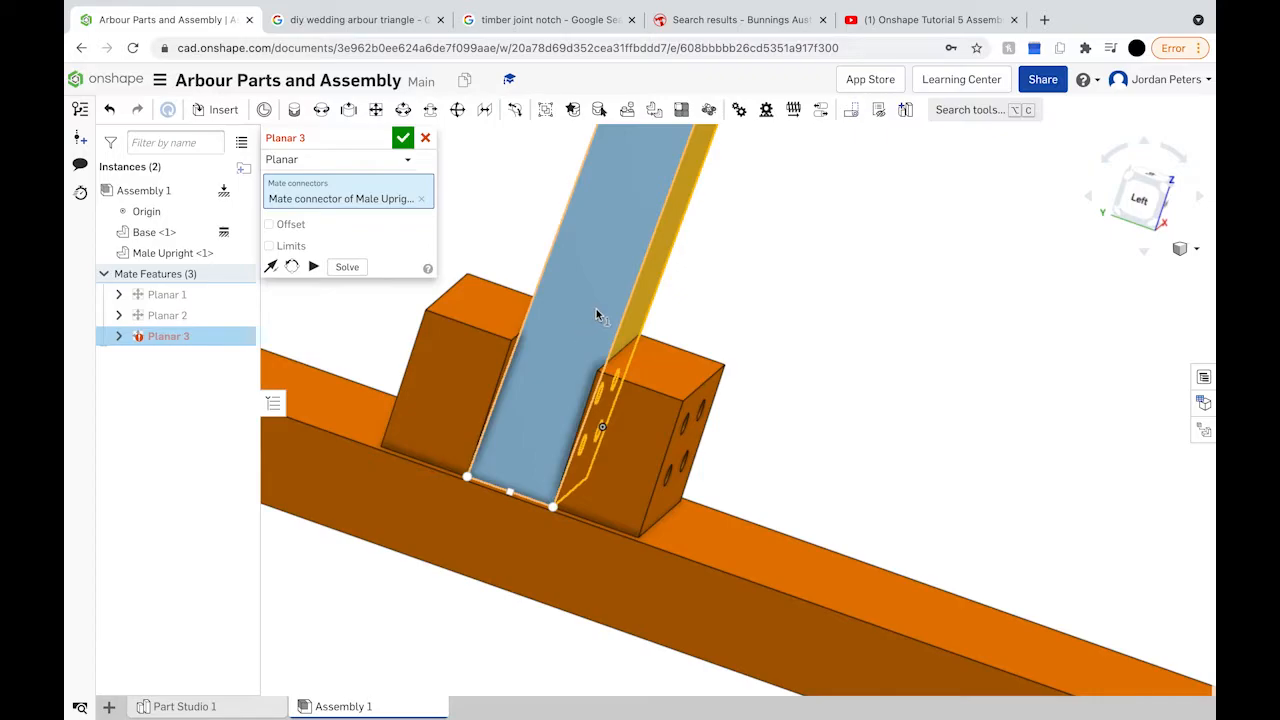
drag(597, 313, 521, 408)
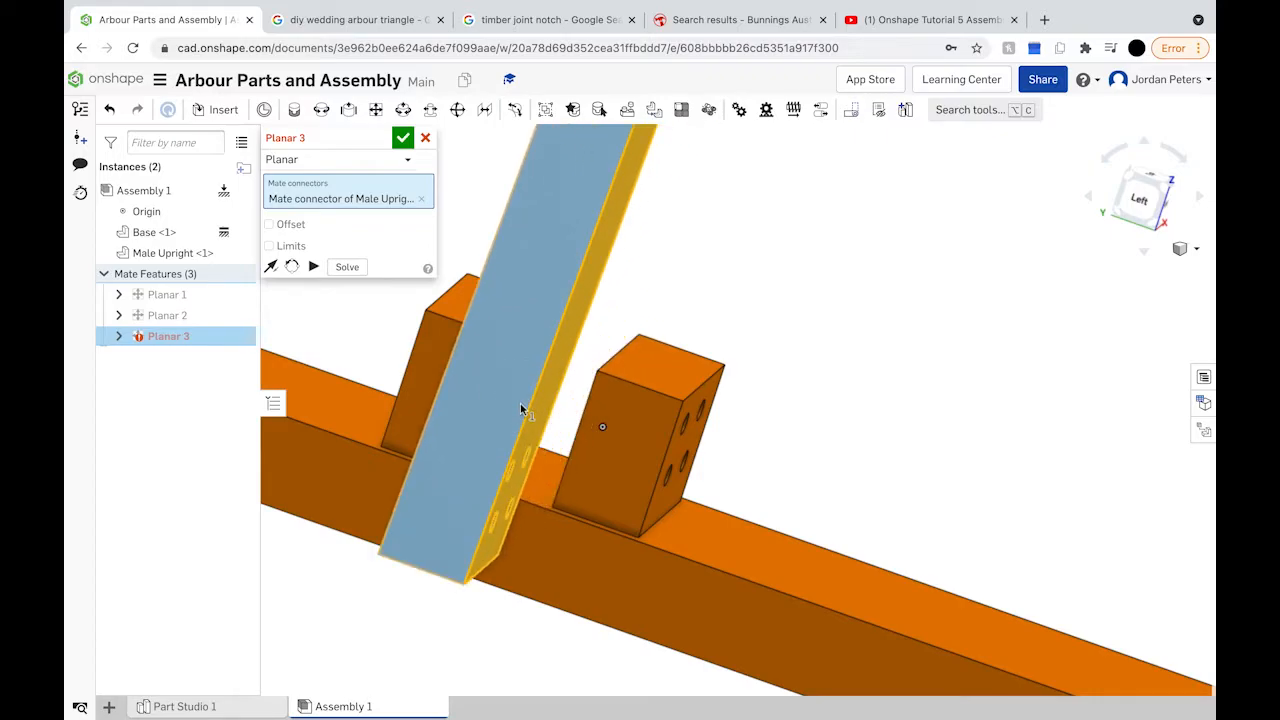
right_drag(519, 408, 478, 398)
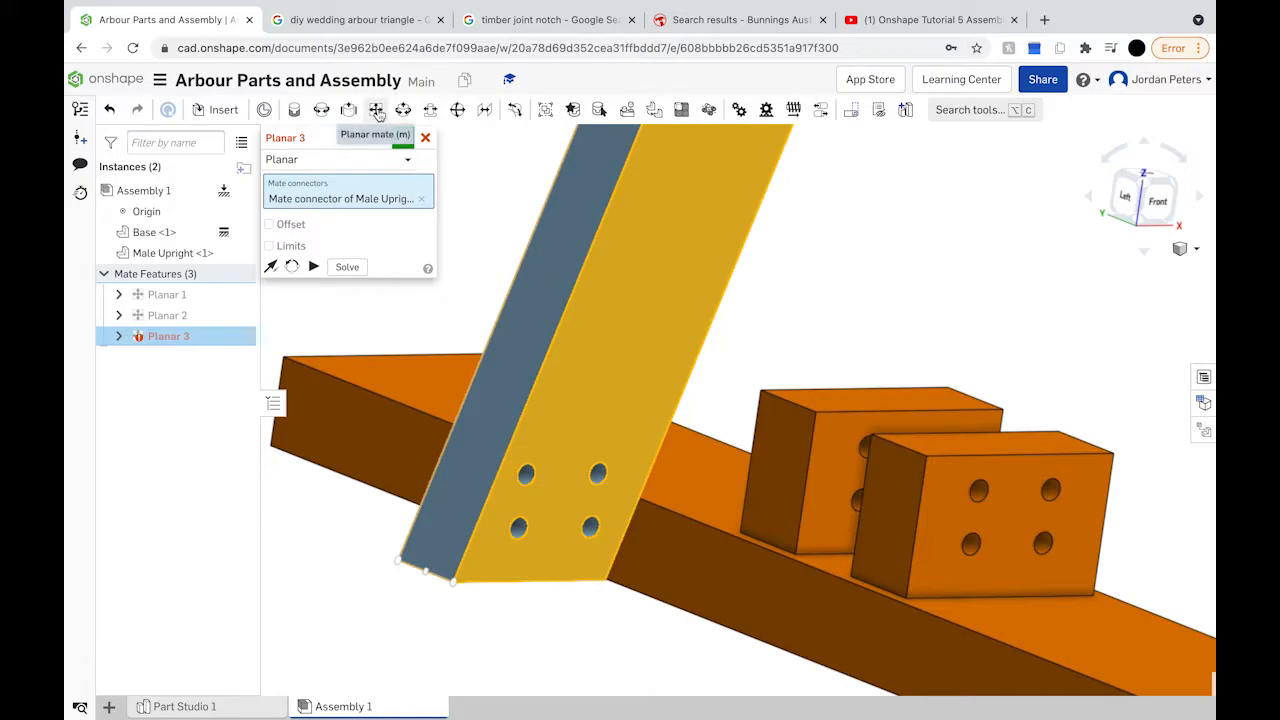
Step: Start Planar 4 between the upright's bottom-corner connector and the right bracket block
click(377, 111)
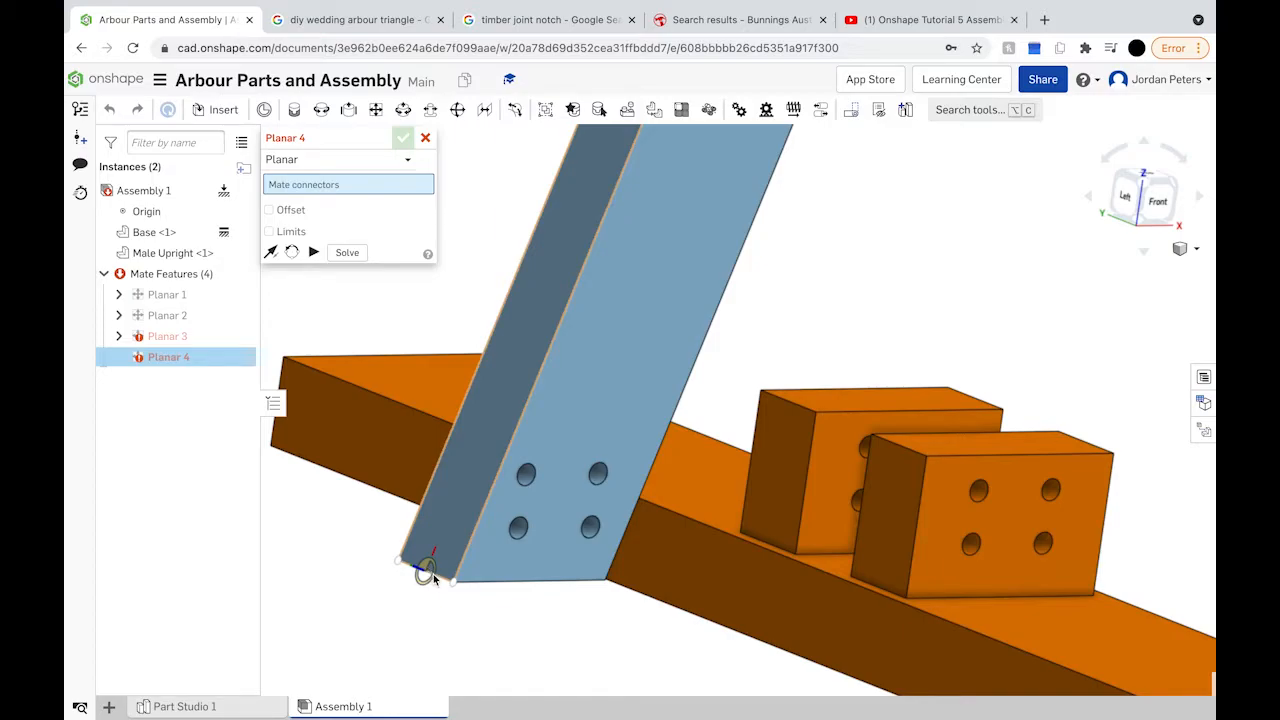
click(425, 570)
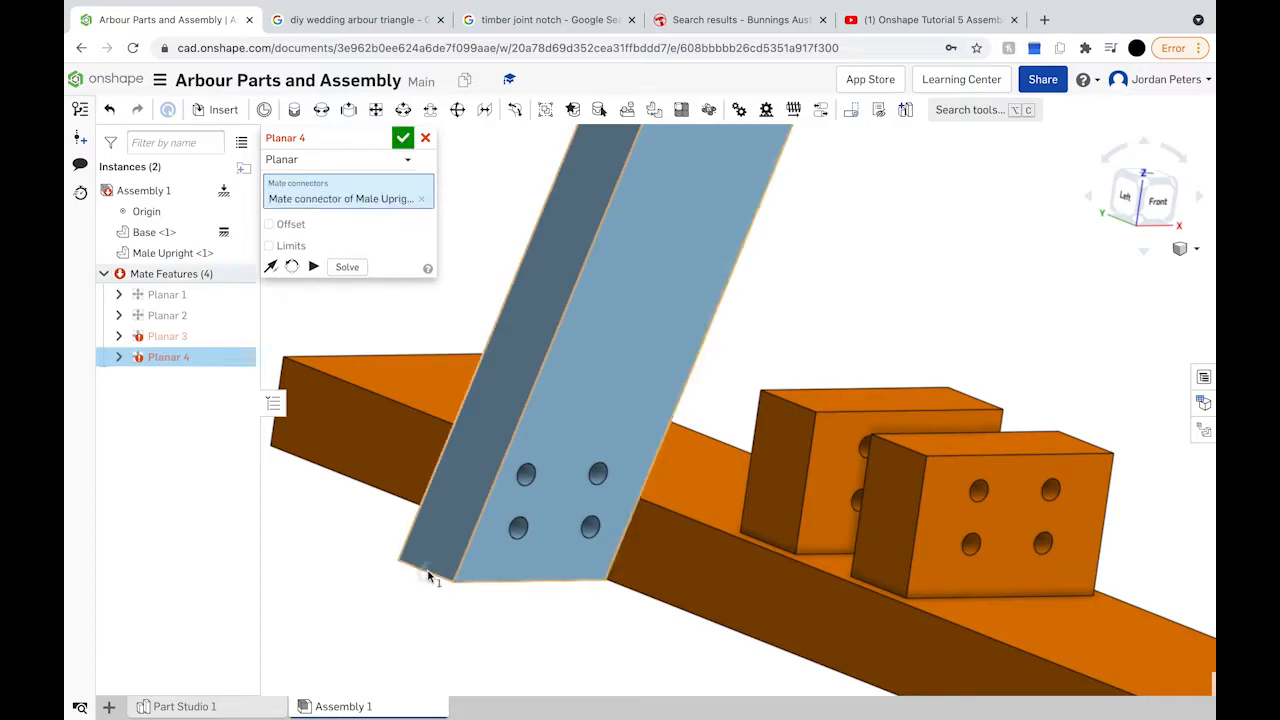
click(879, 588)
key(shift+1)
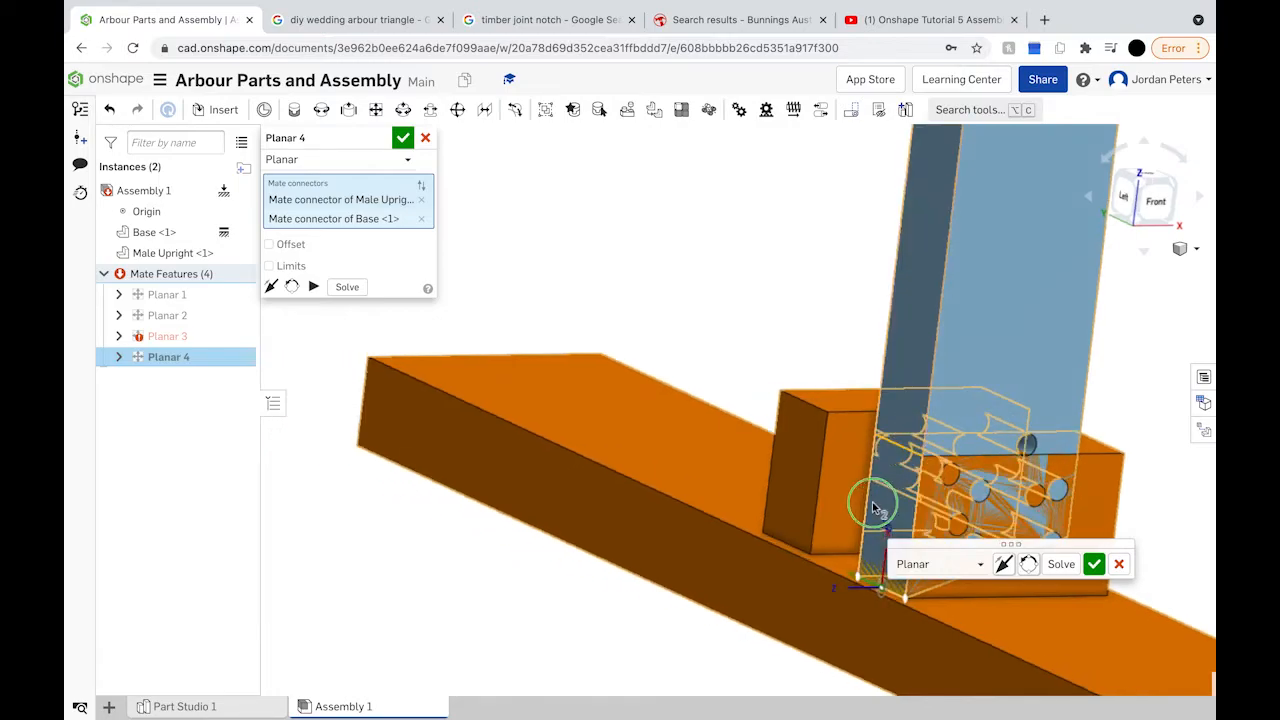
mouse_move(1071, 424)
right_down()
mouse_move(1000, 451)
mouse_move(1088, 432)
right_up()
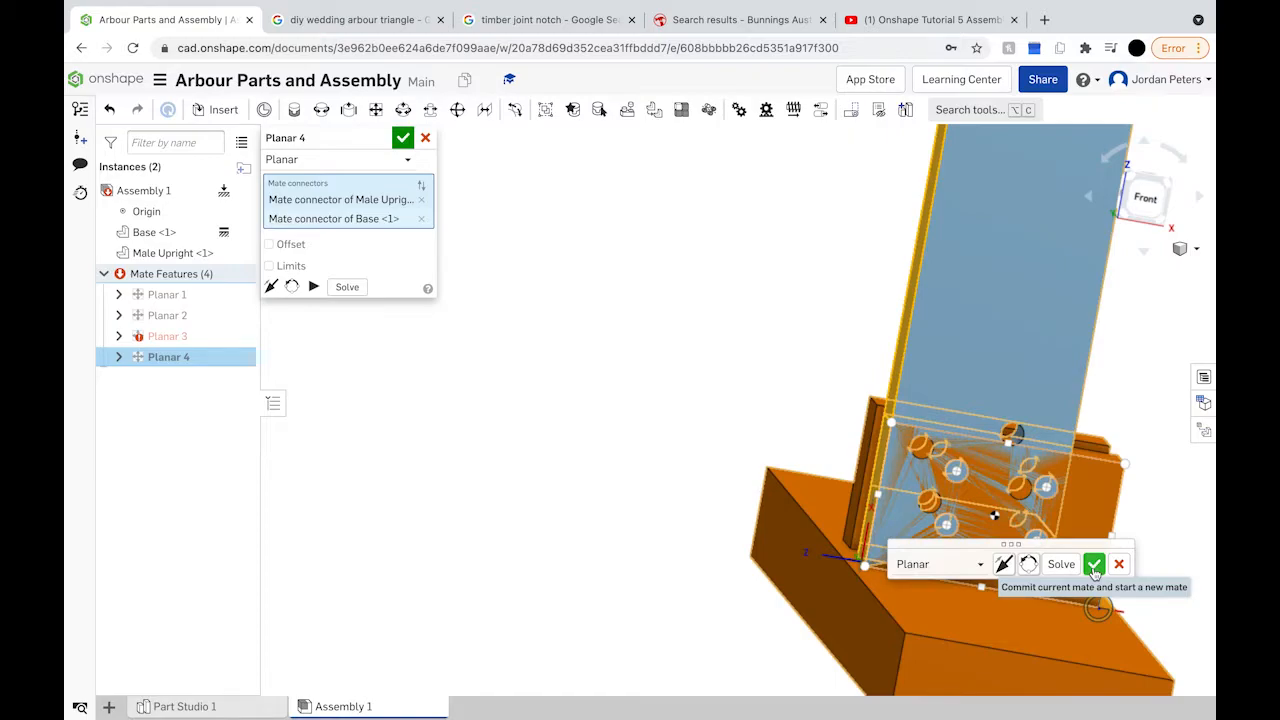
Step: Commit Planar 4, then cancel Planar 5 after picking an upright lower-face connector
click(1093, 566)
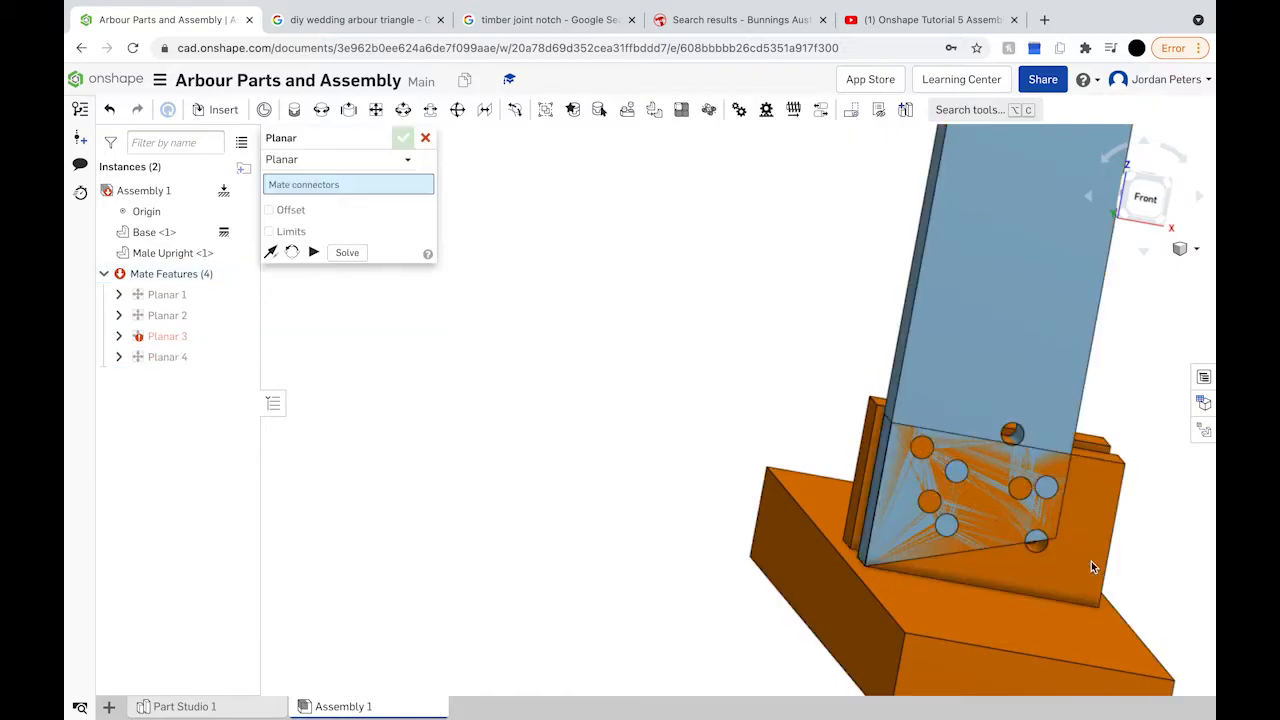
right_drag(1043, 566, 951, 580)
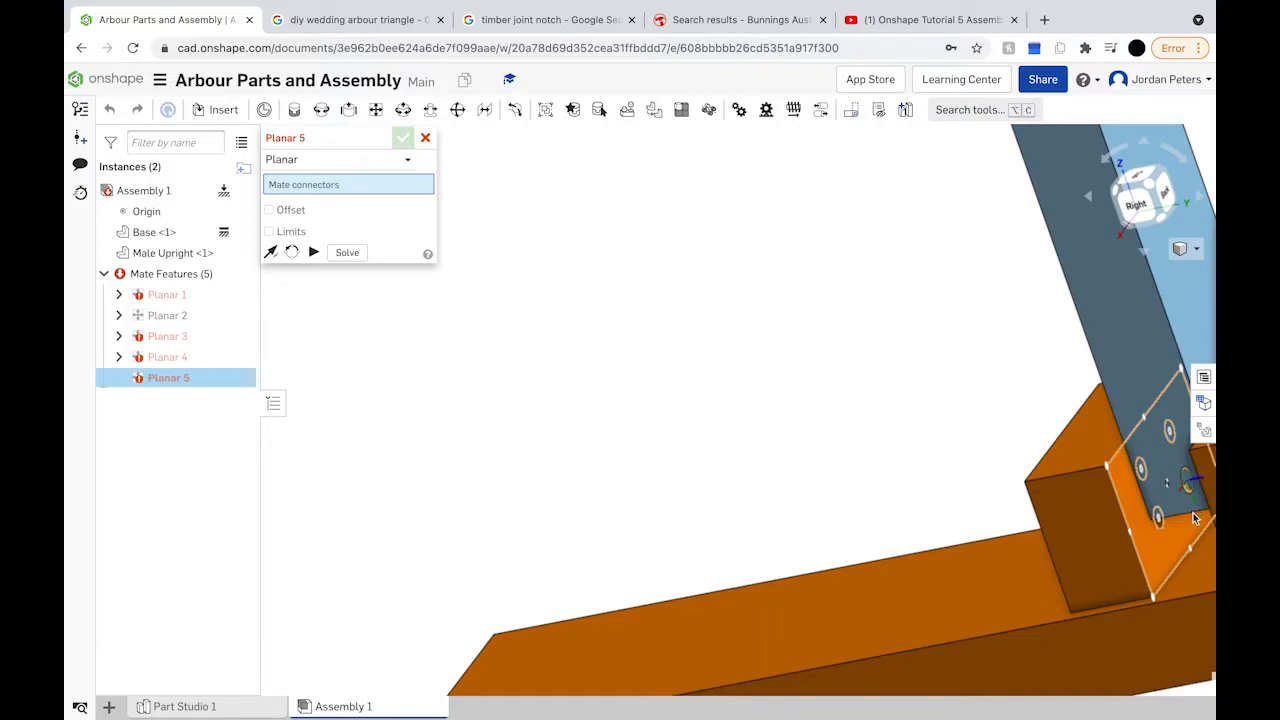
click(1192, 518)
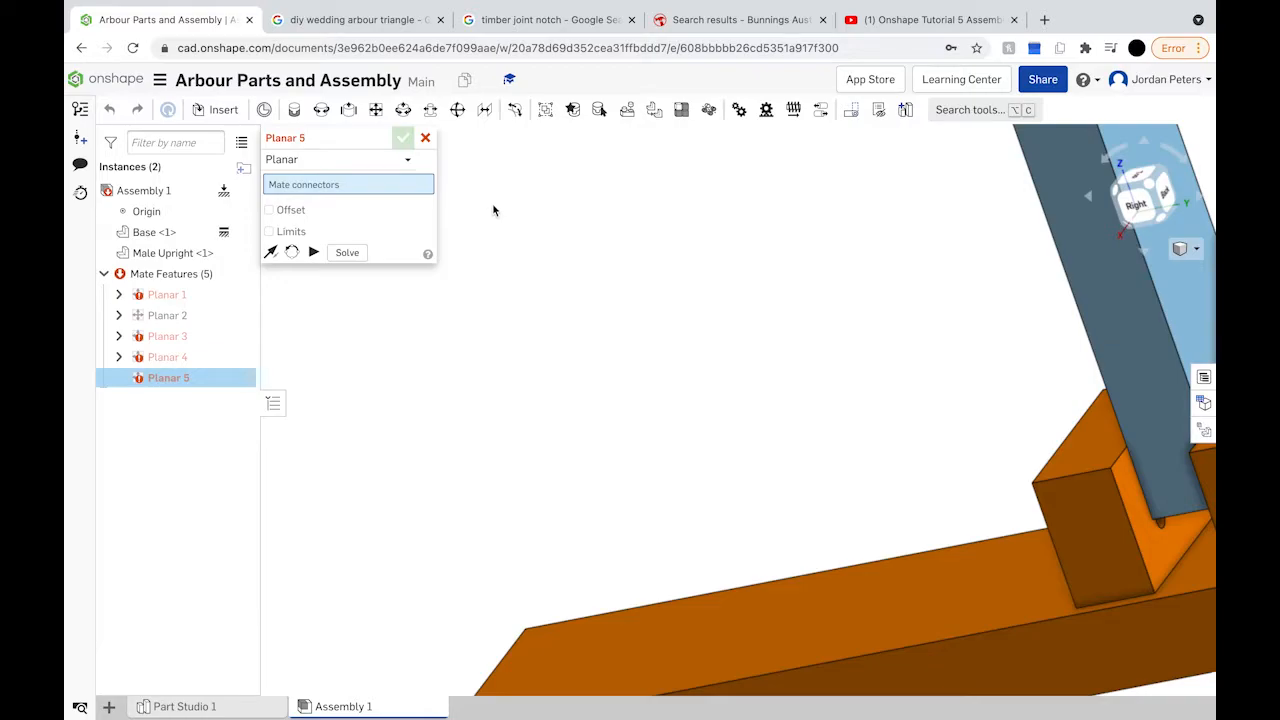
click(426, 138)
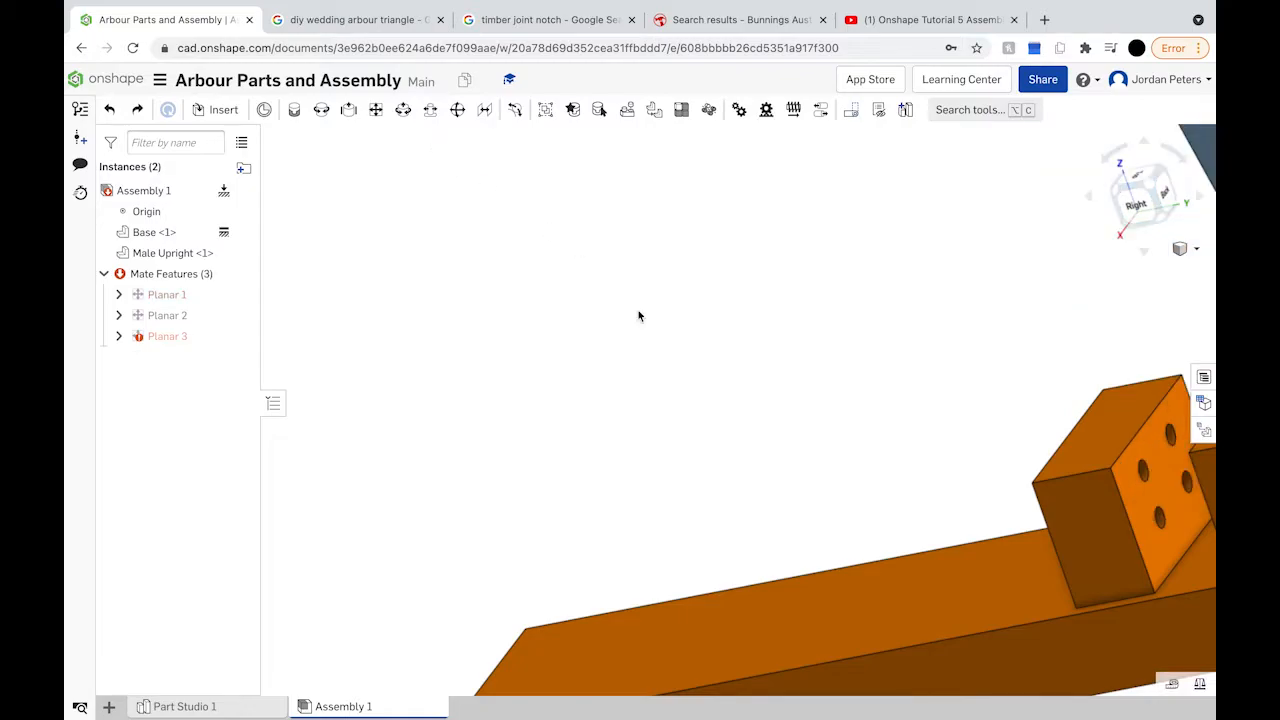
Step: Slide the blue Male Upright right until its foot overlaps the orange Base bracket
right_drag(639, 310, 754, 309)
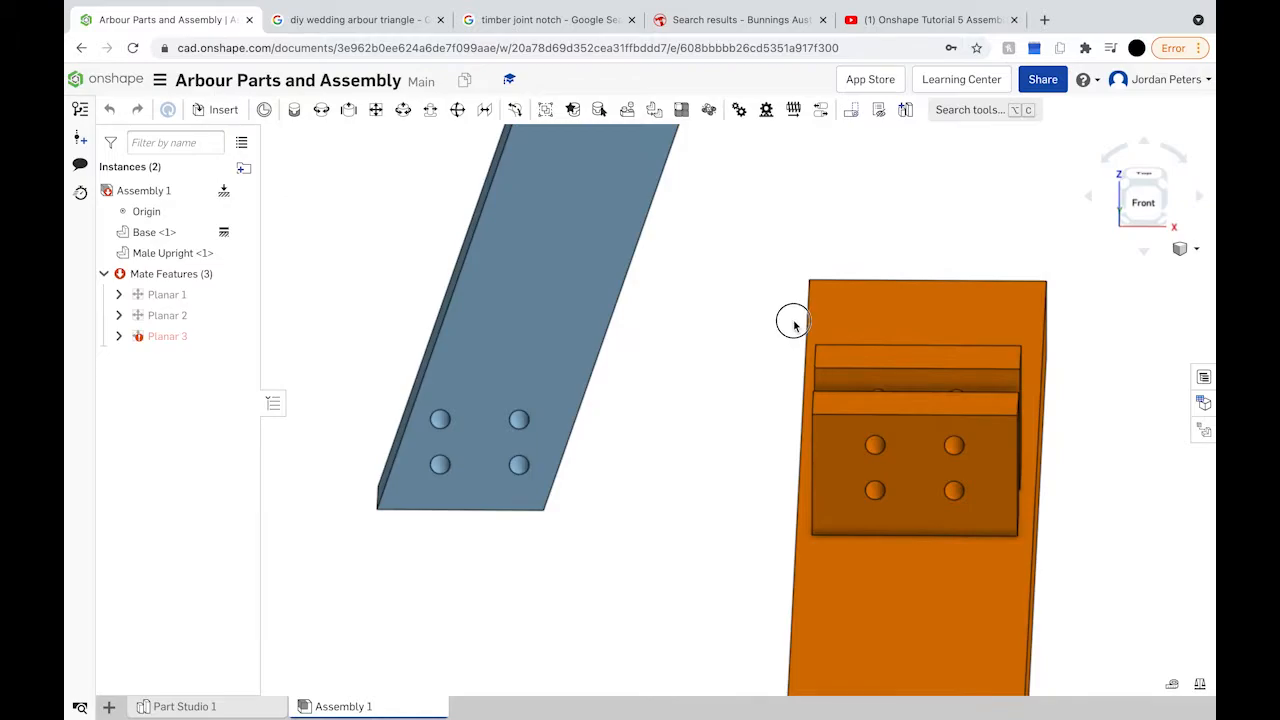
drag(586, 309, 594, 297)
drag(713, 318, 826, 324)
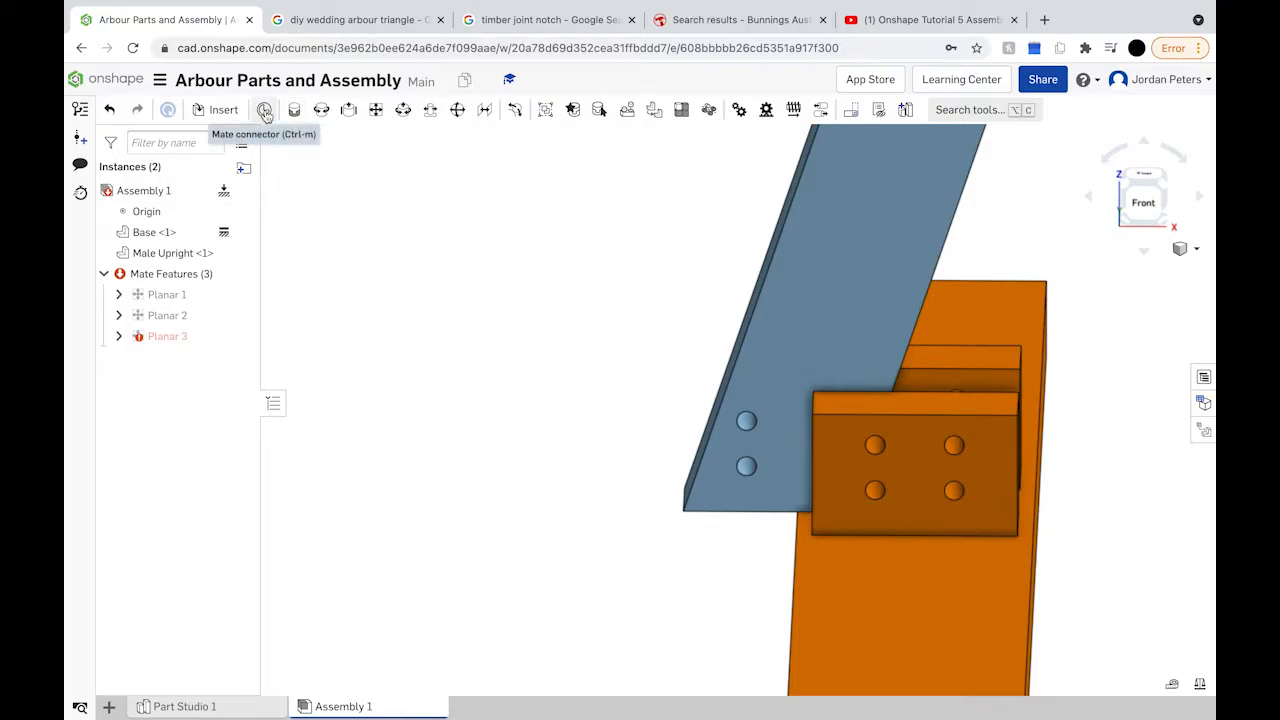
Step: Pin-slot mate the upright's foot hole to the bracket hole and swing the upright to test the pivot
click(432, 110)
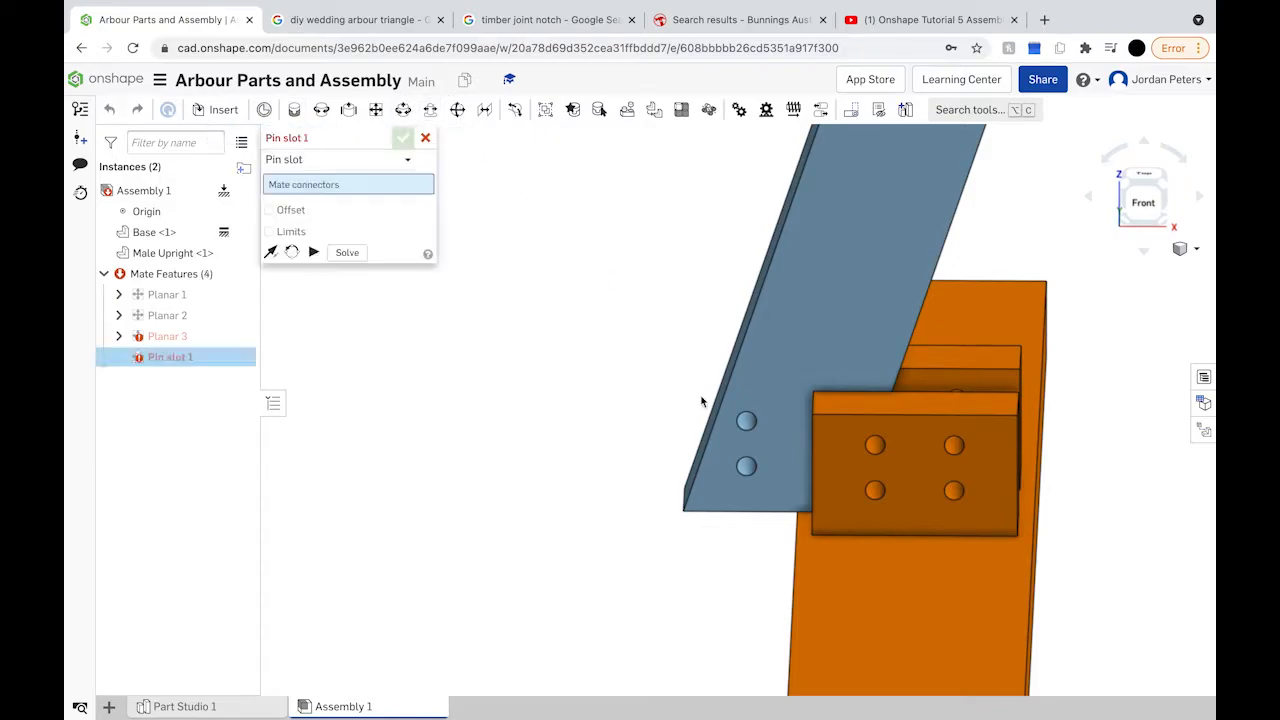
click(749, 424)
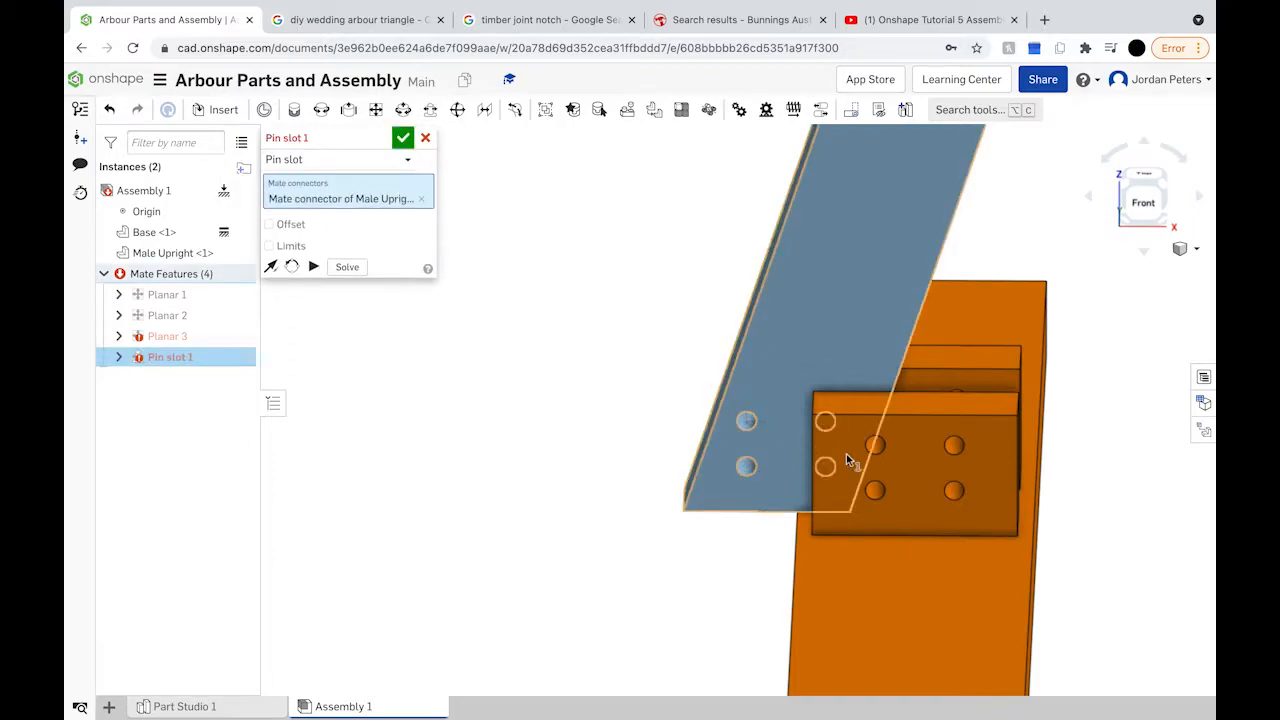
click(876, 455)
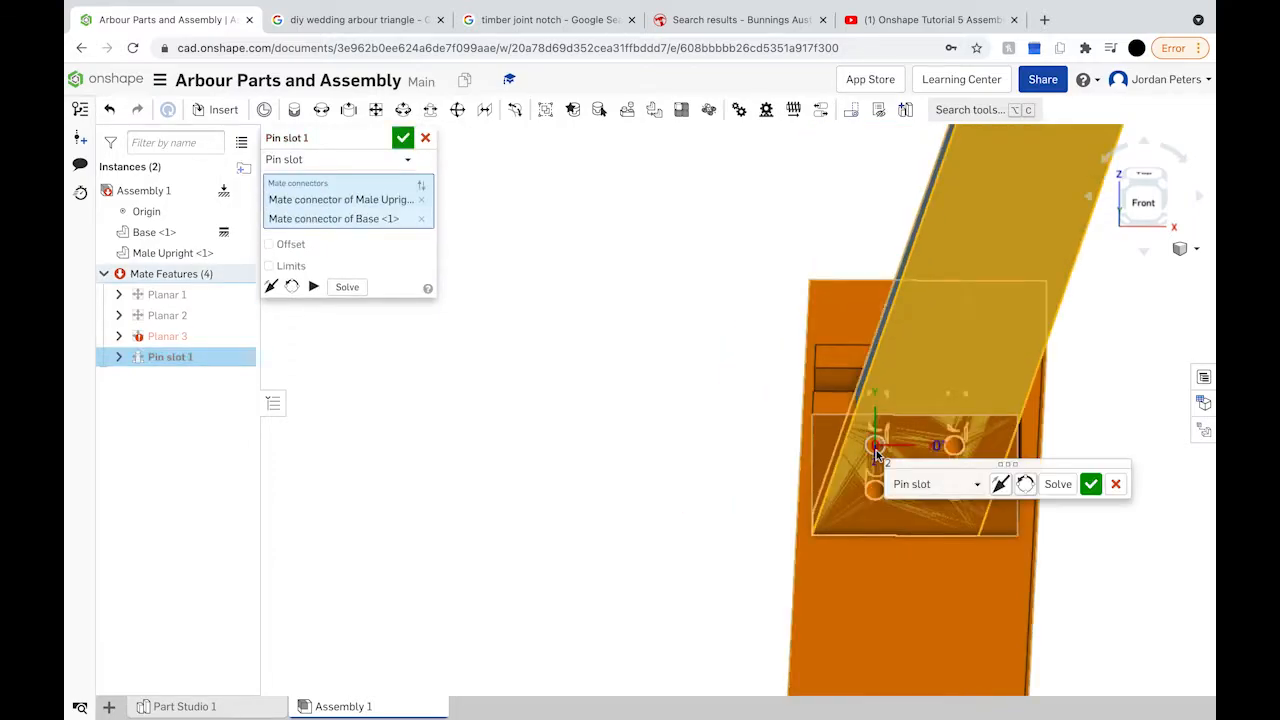
click(1088, 491)
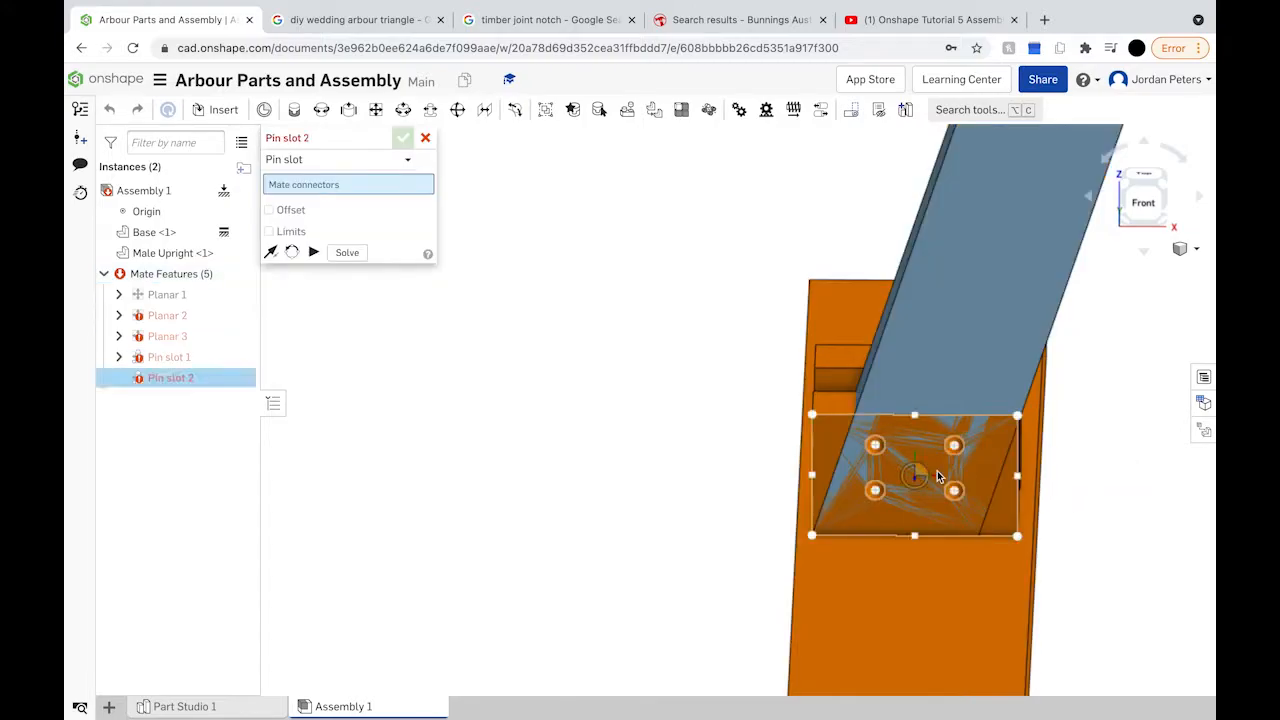
right_drag(937, 471, 950, 263)
drag(950, 263, 960, 357)
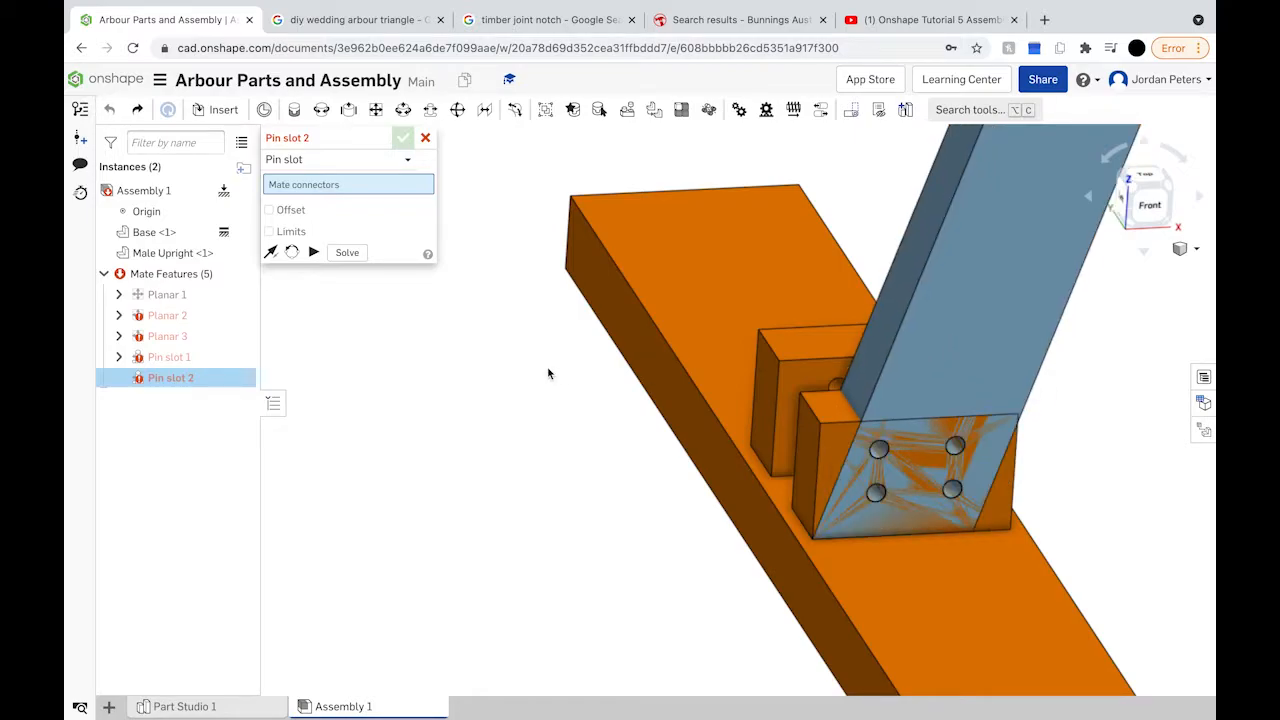
click(425, 138)
Step: Undo the pin-slot mate, delete the failing Planar 3, and pull the upright out of the notch
key(ctrl+z)
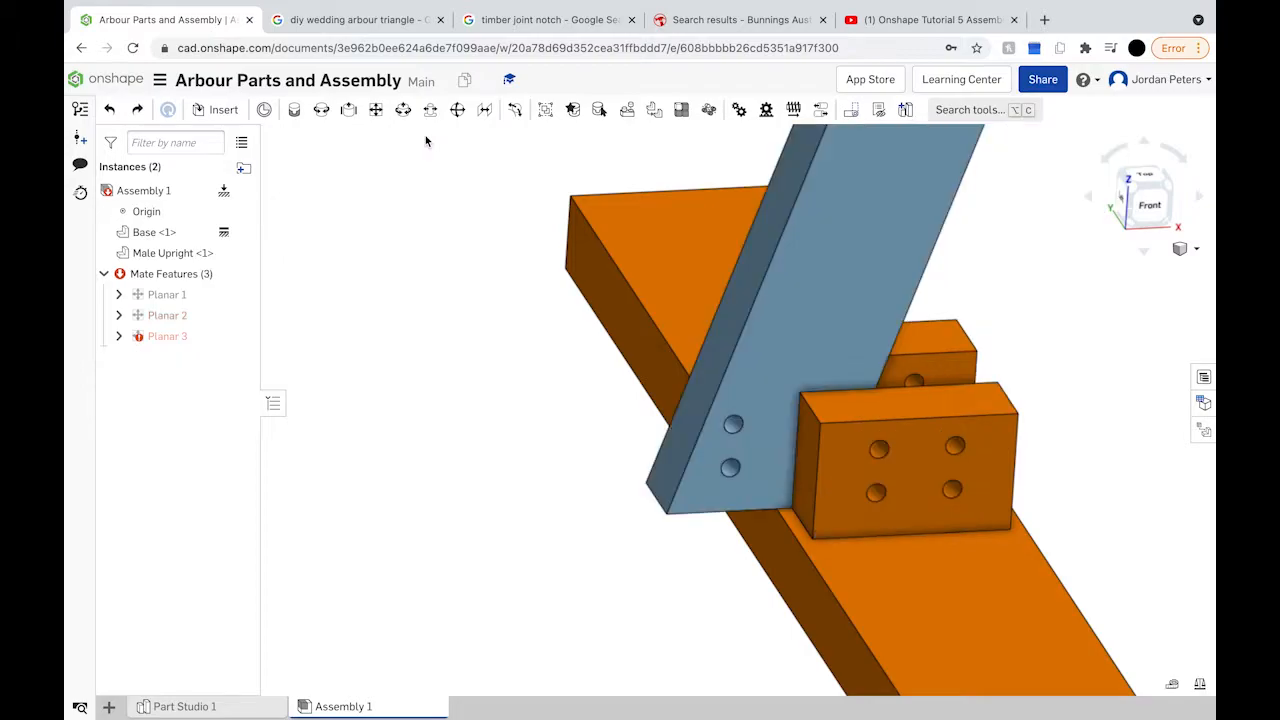
click(181, 340)
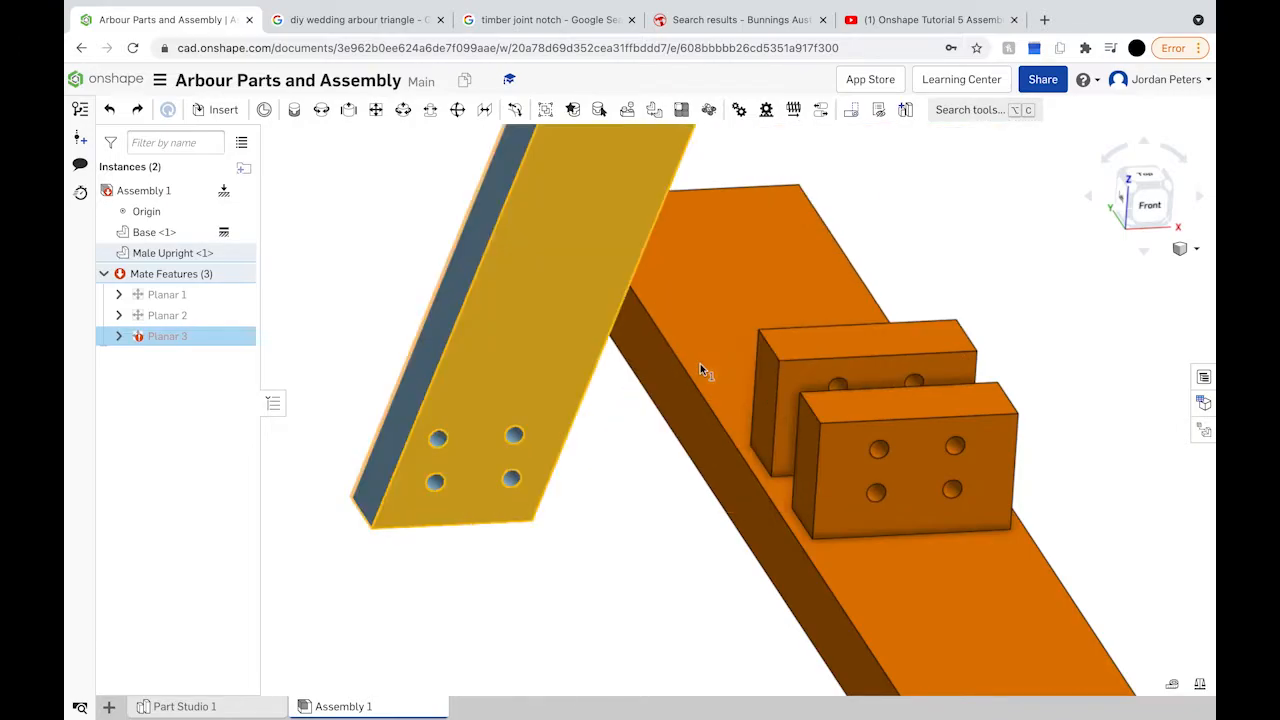
key(Delete)
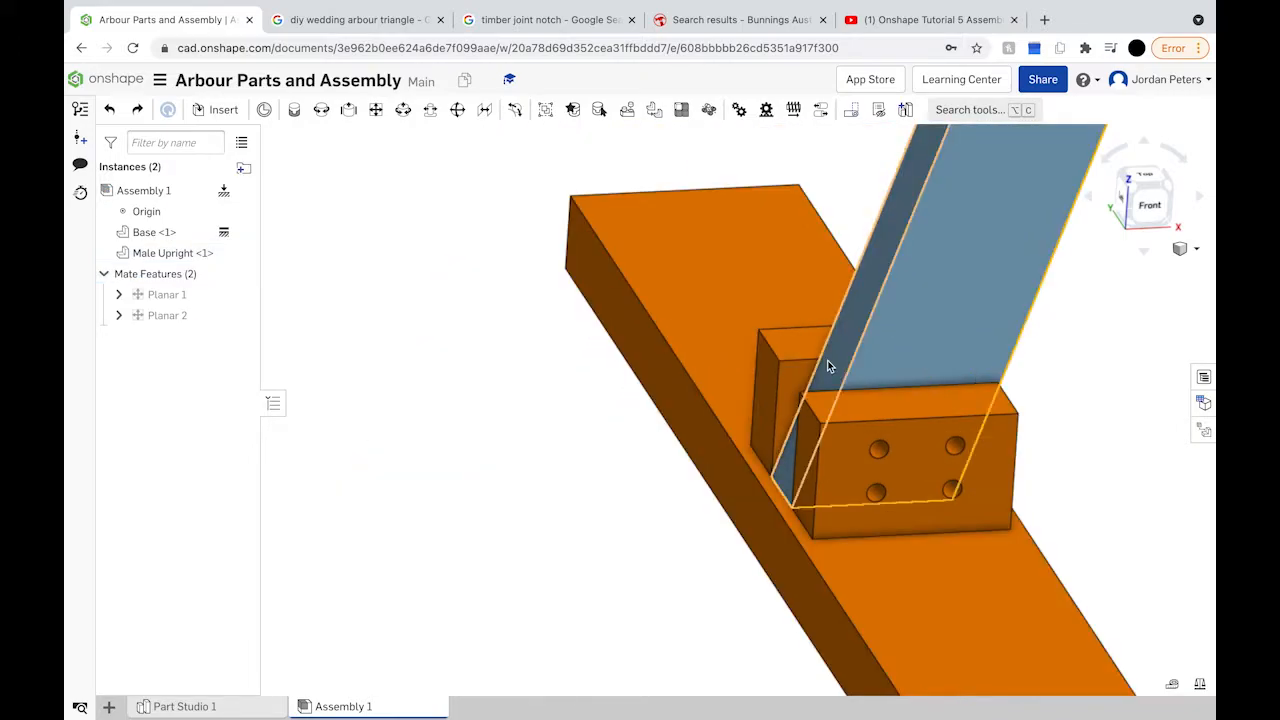
drag(886, 323, 731, 355)
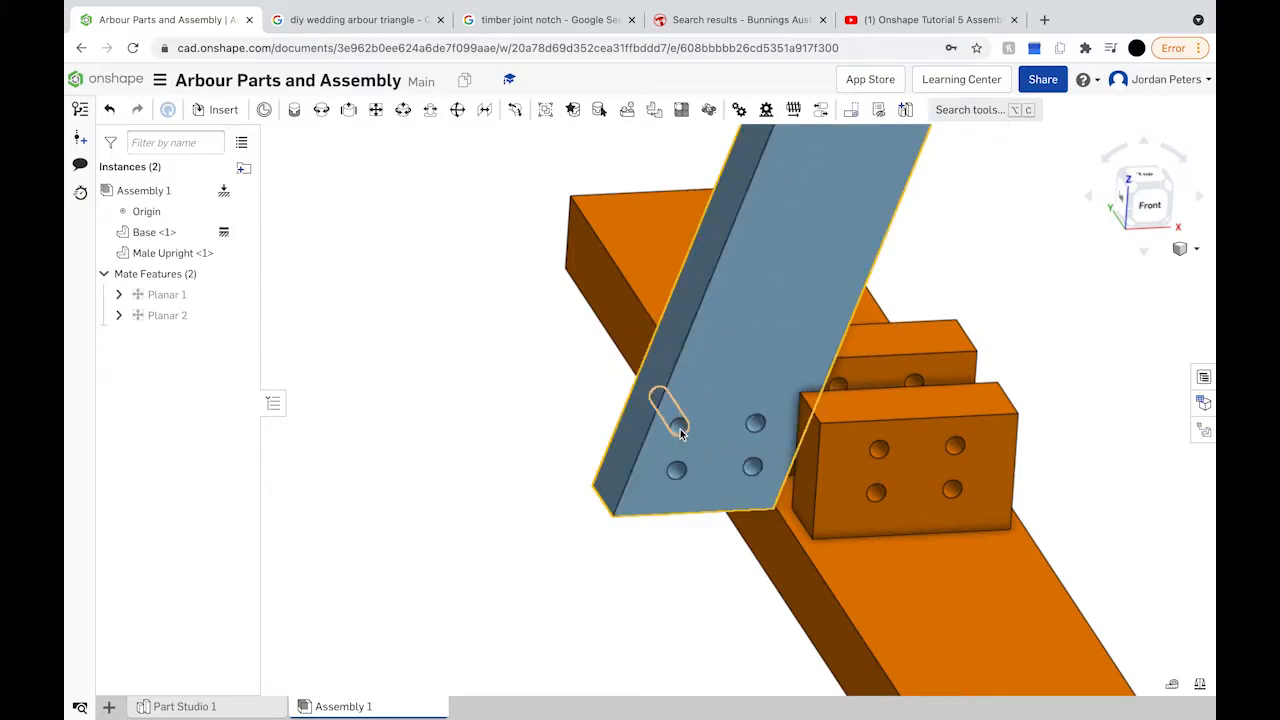
click(405, 142)
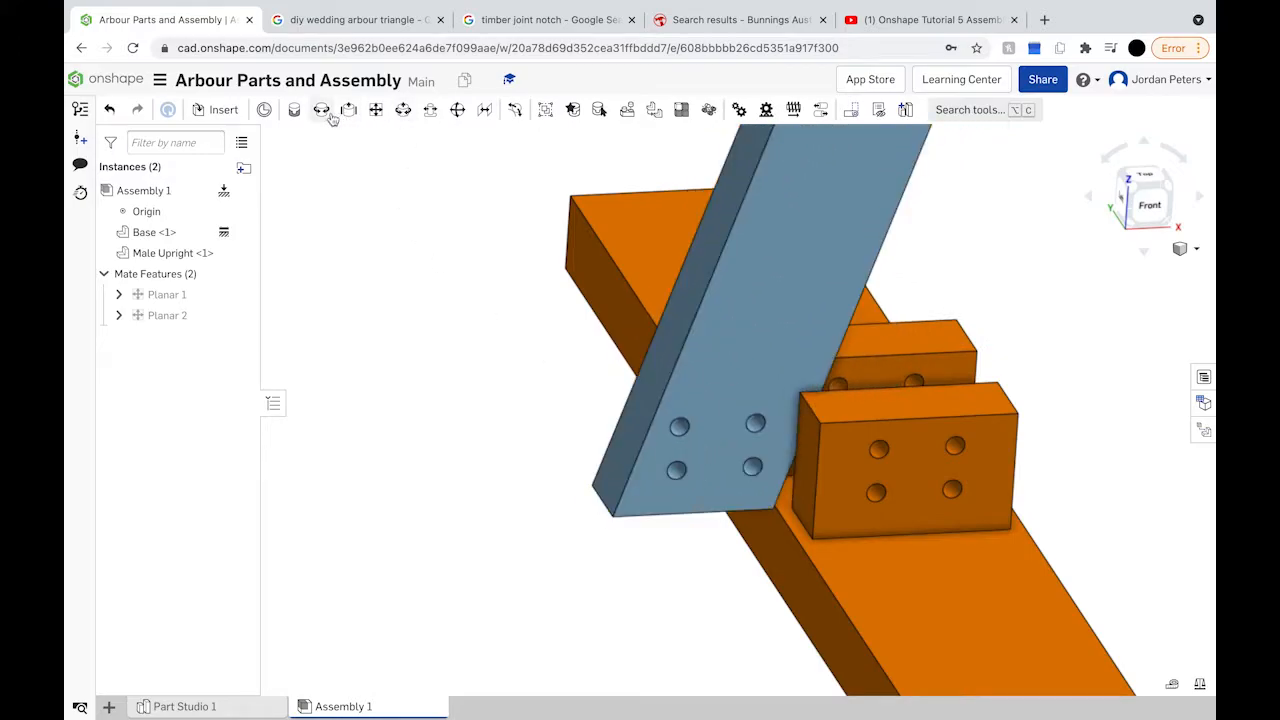
Step: Add a pin-slot mate joining the upright's foot hole to the matching base block hole
click(429, 110)
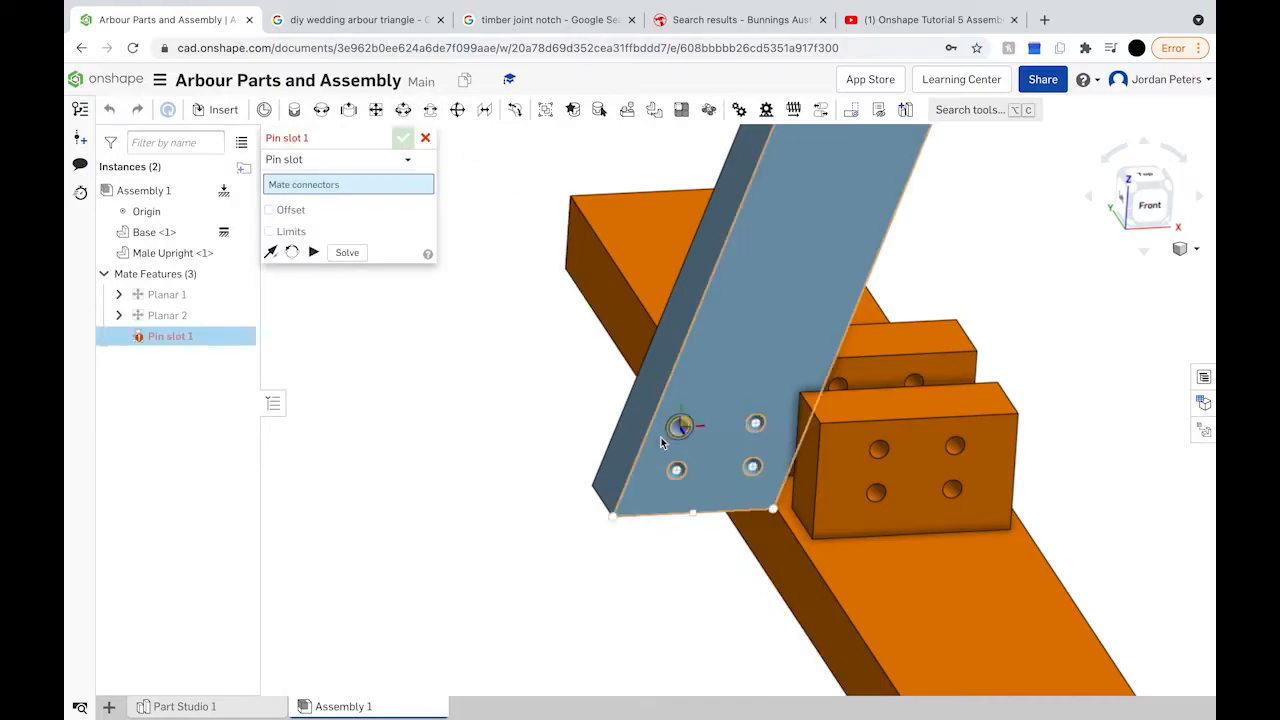
click(693, 430)
right_drag(786, 451, 716, 551)
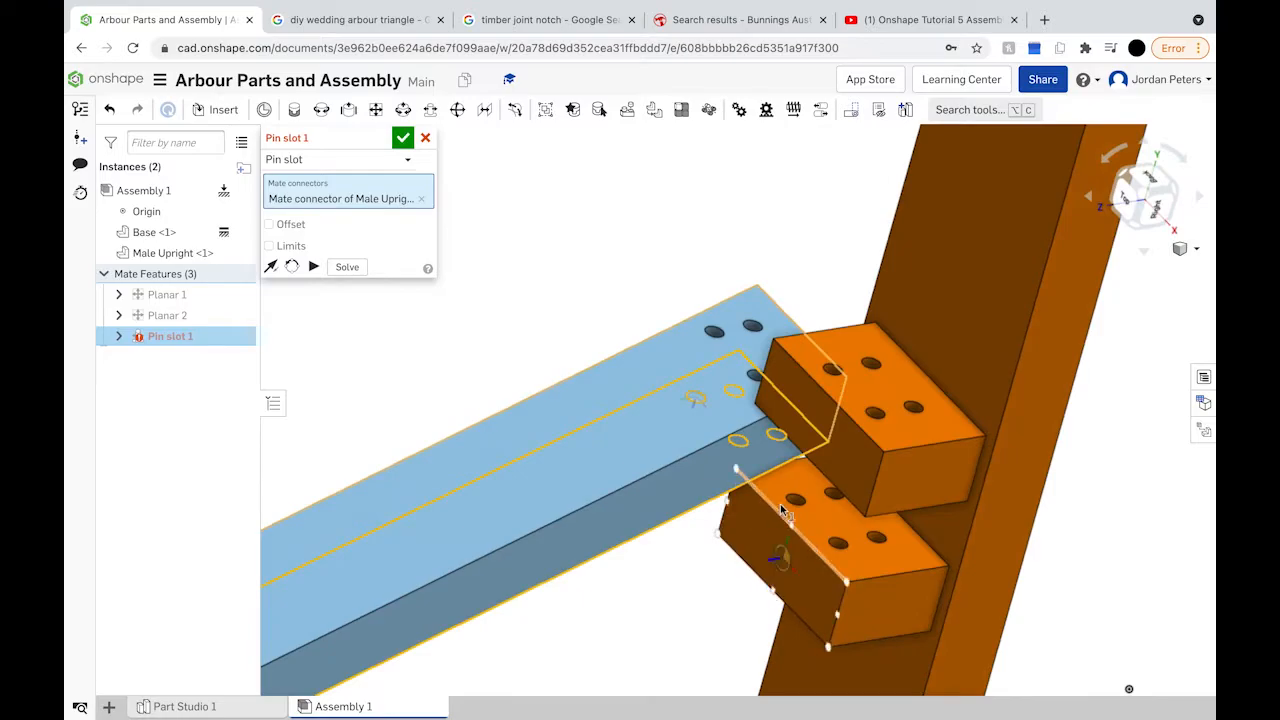
scroll(803, 513, up, 5)
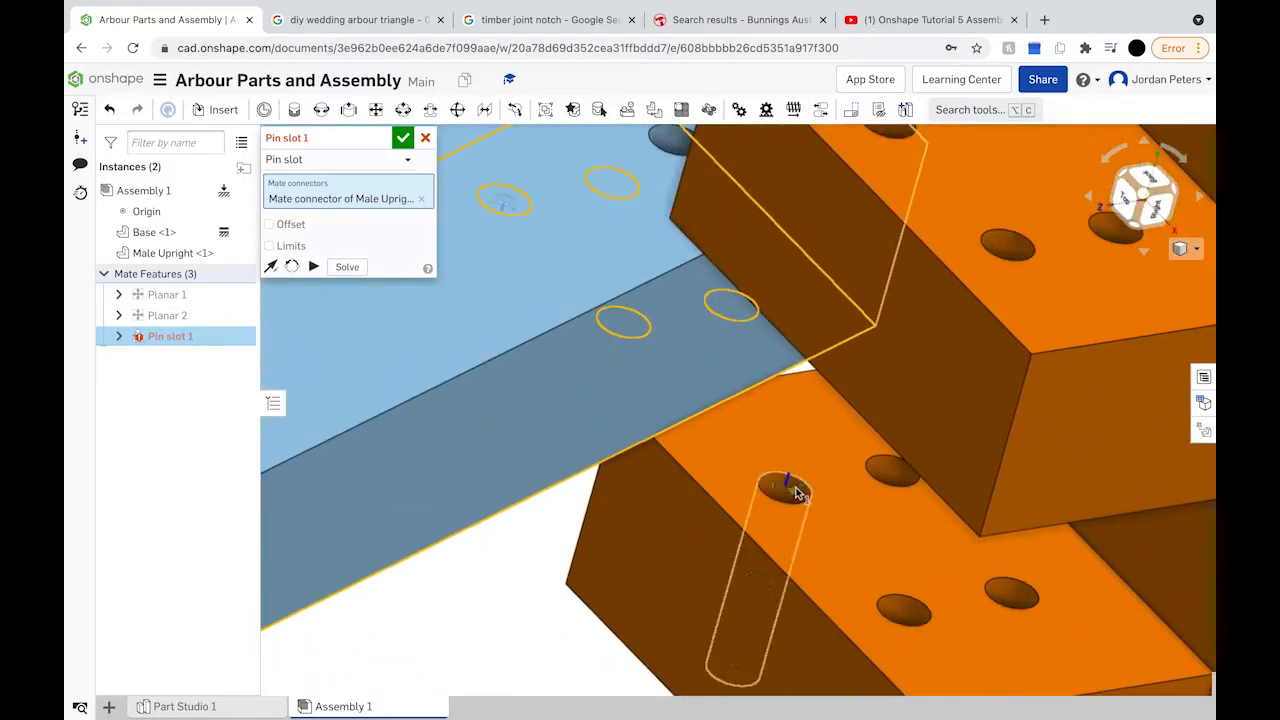
click(788, 492)
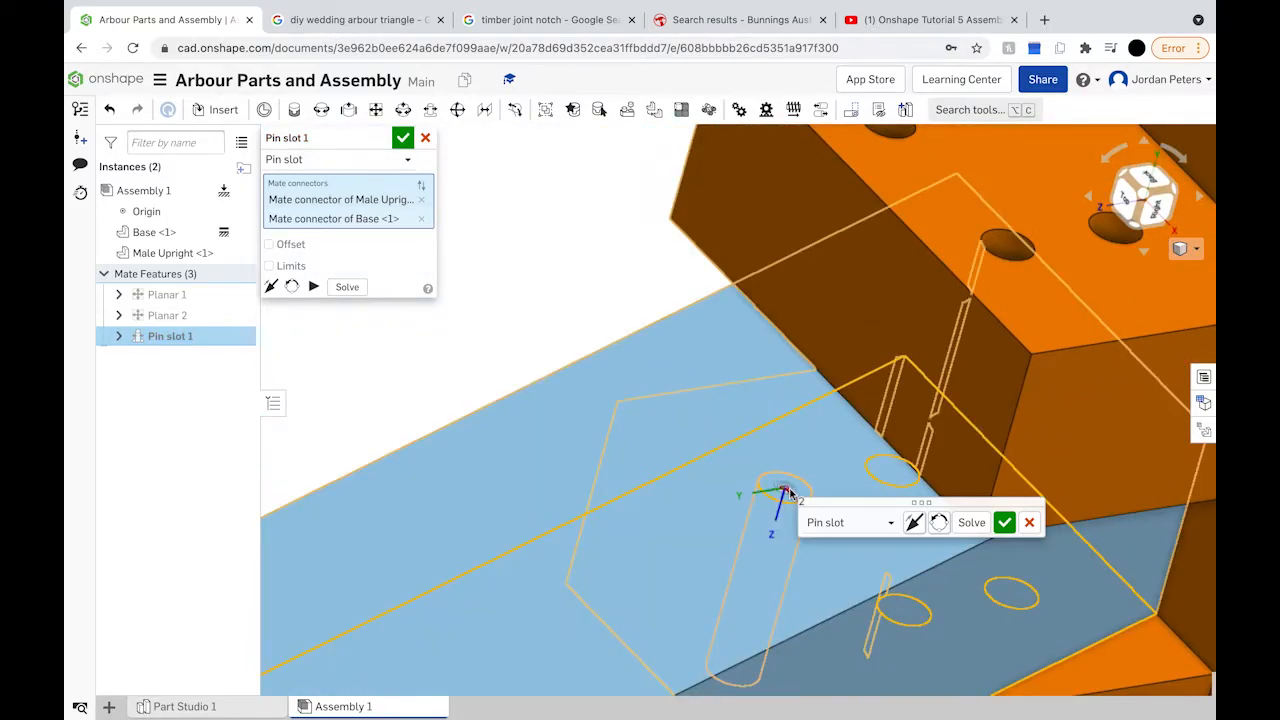
right_drag(788, 492, 890, 479)
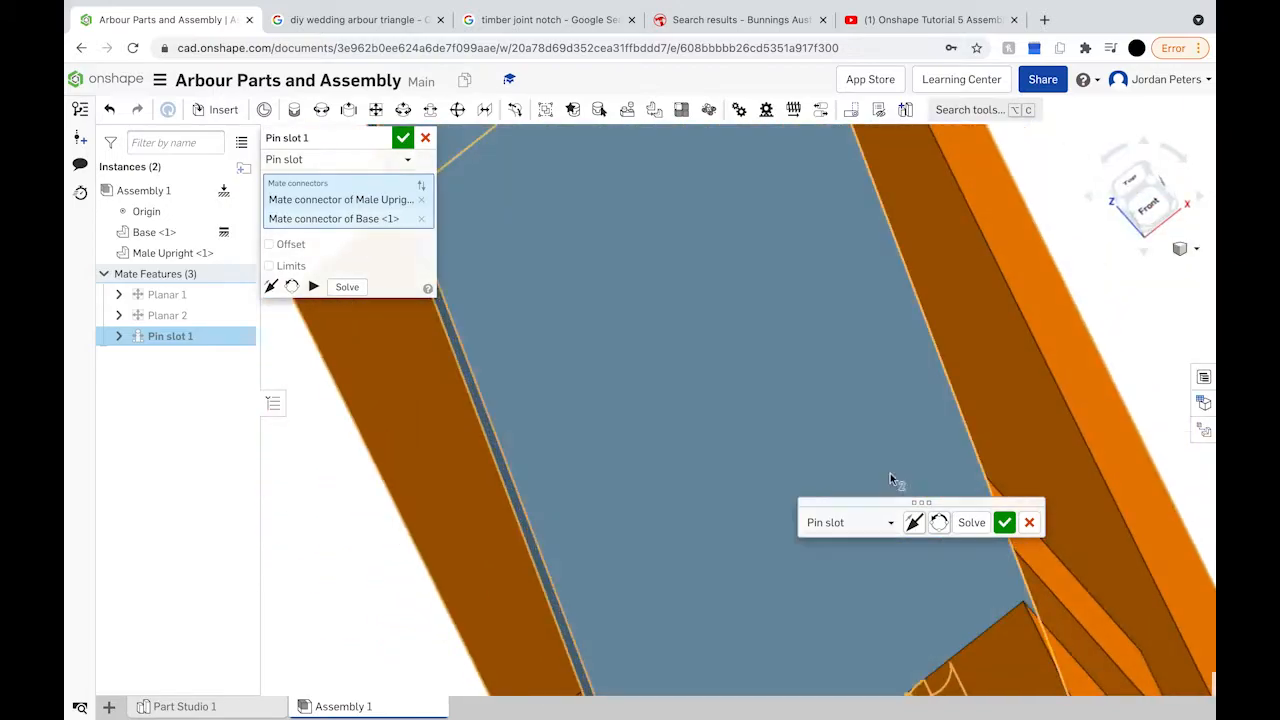
click(1004, 522)
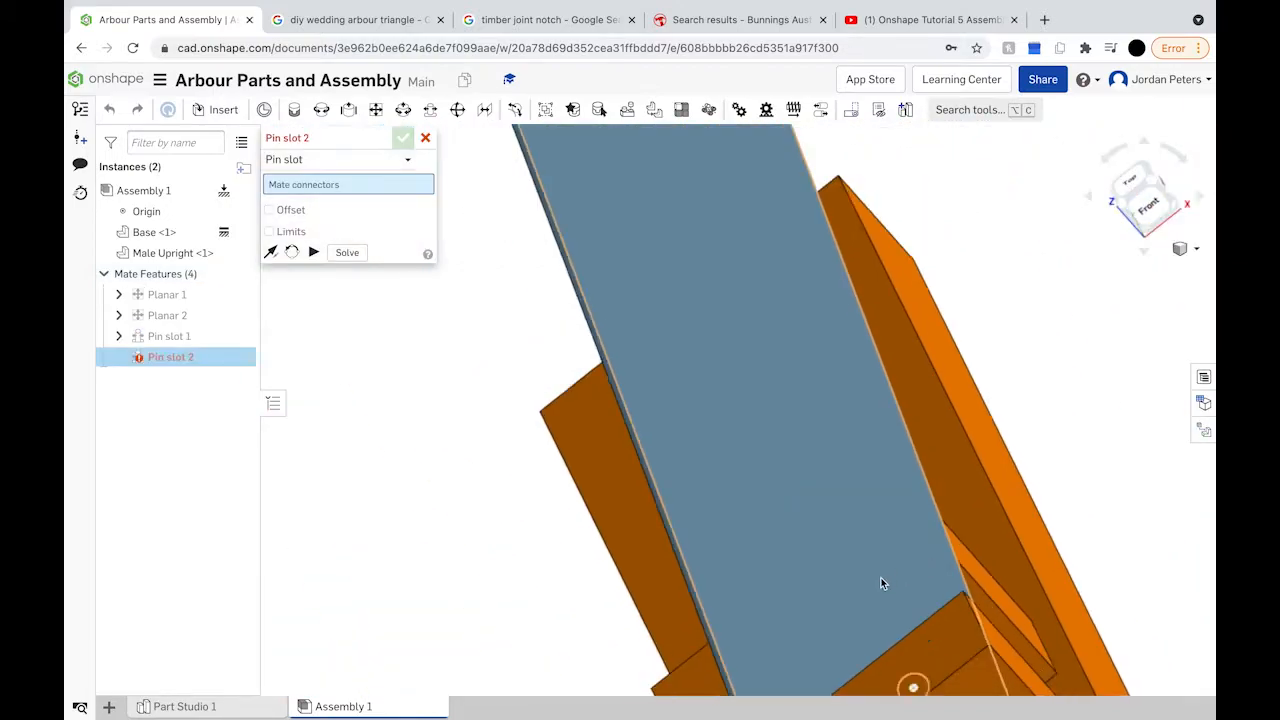
Step: Add Pin slot 2 linking a second upright hole to its matching base hole
scroll(882, 583, down, 5)
drag(835, 577, 972, 567)
scroll(972, 567, up, 5)
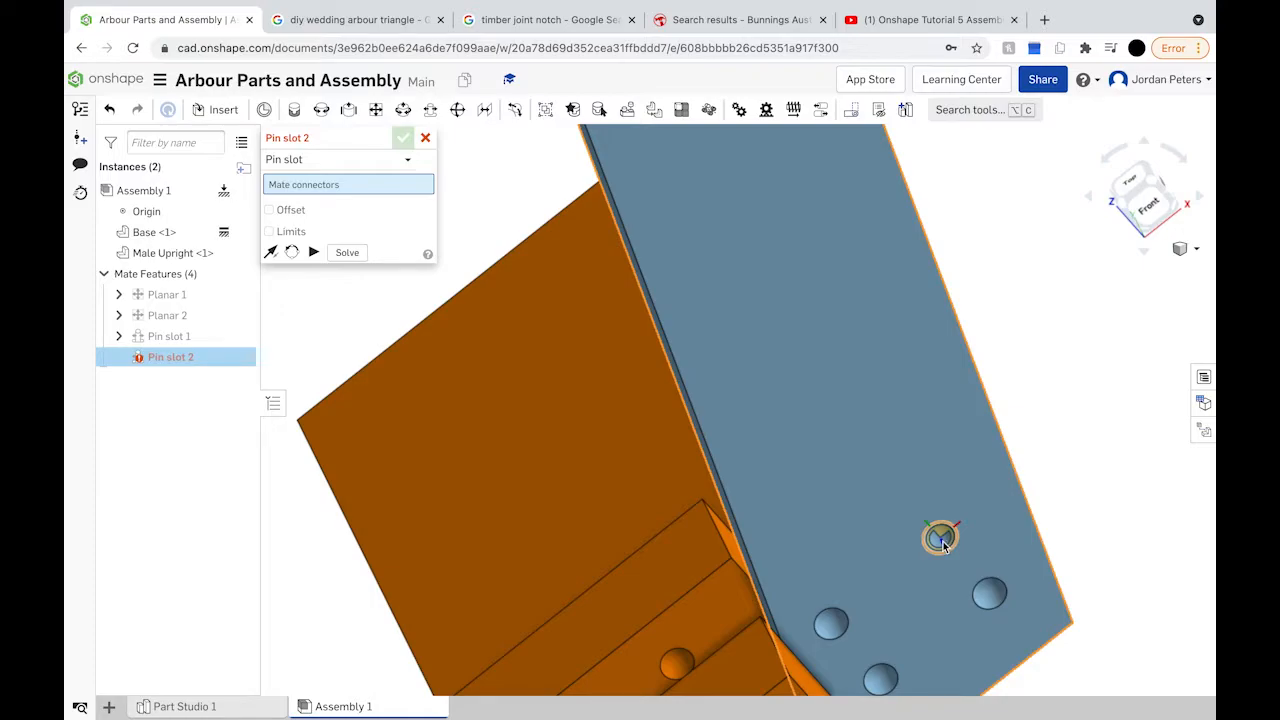
click(941, 541)
right_drag(937, 537, 1068, 527)
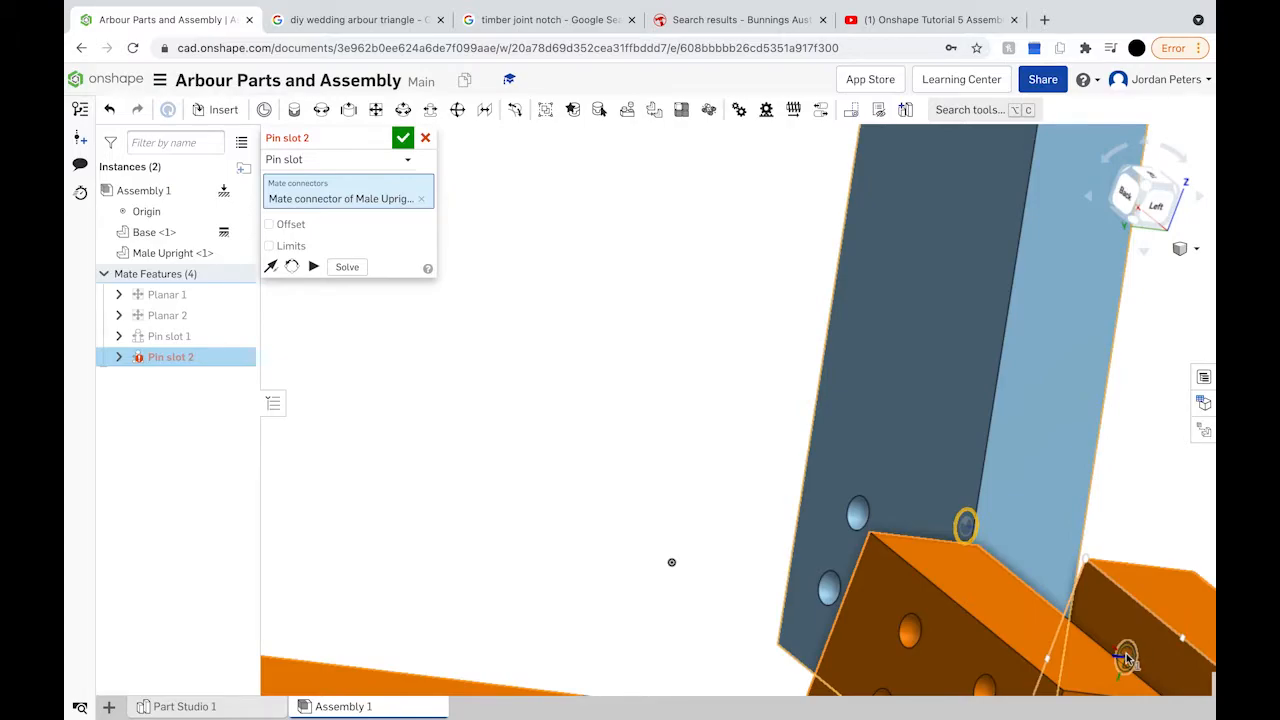
click(1127, 659)
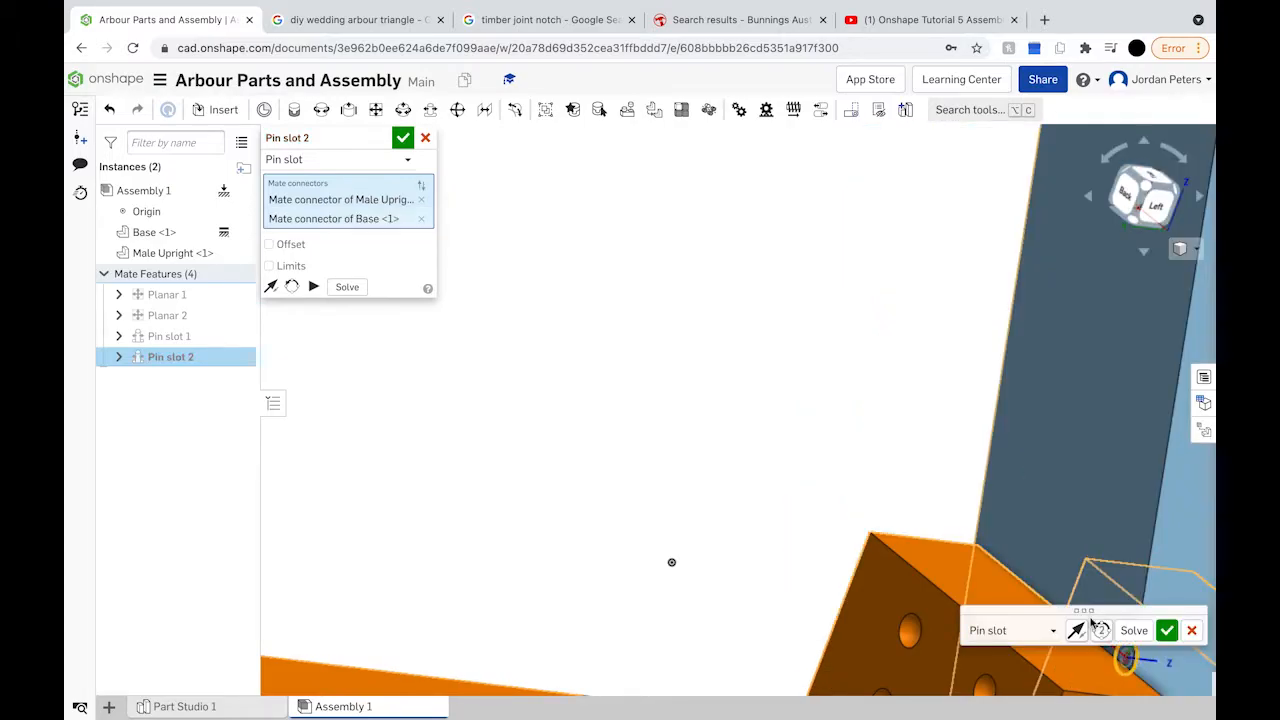
click(1168, 630)
right_drag(1069, 556, 918, 515)
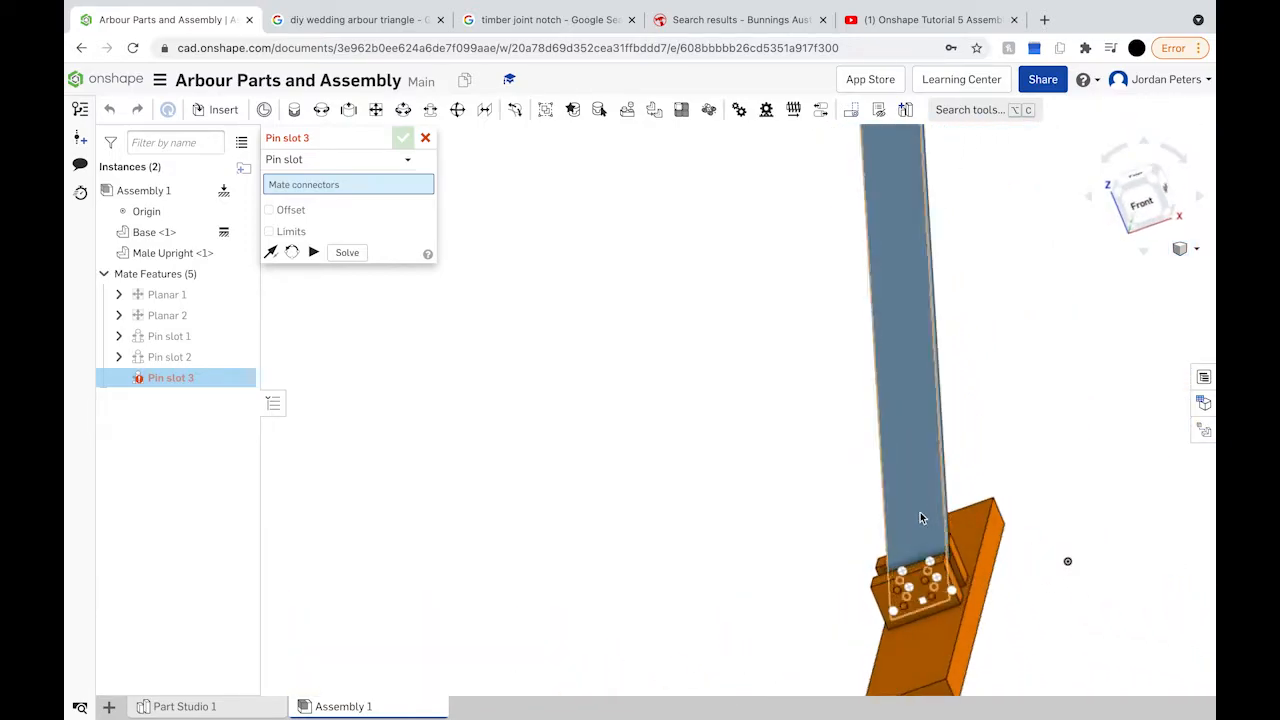
drag(961, 507, 919, 512)
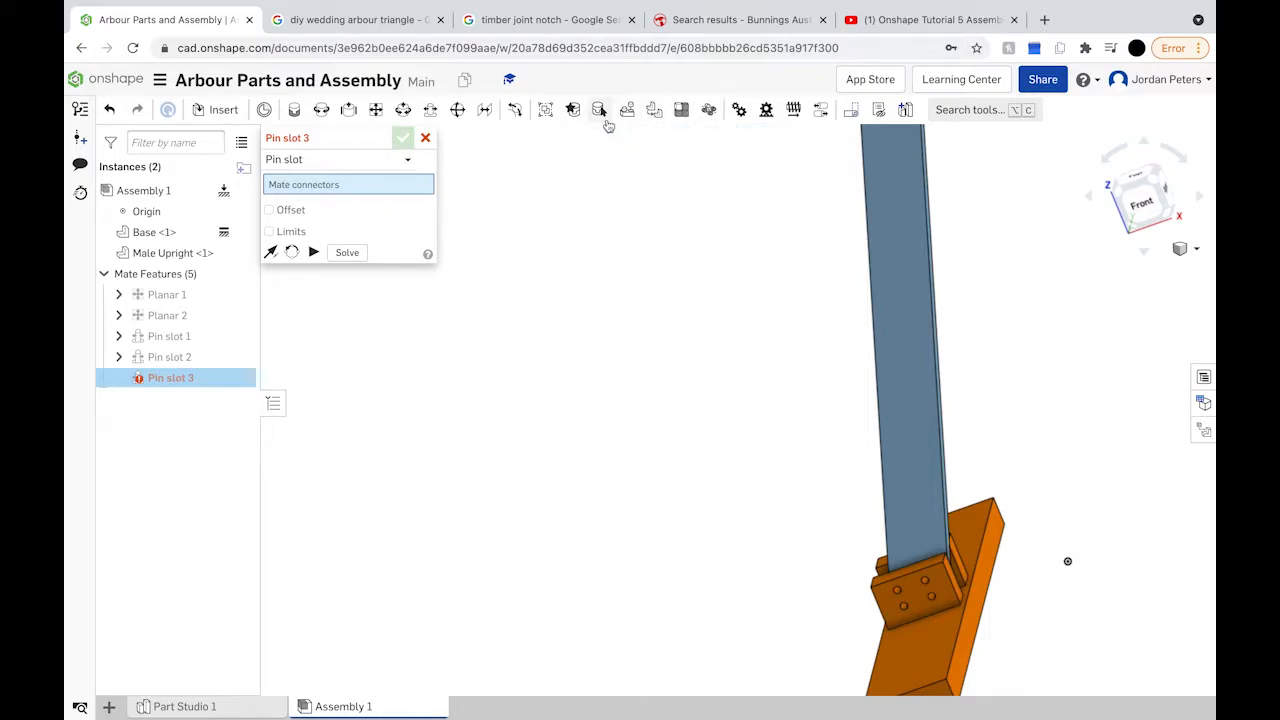
Step: Open Part Studio 1 and look down on the base plate with its four-hole bracket
click(184, 706)
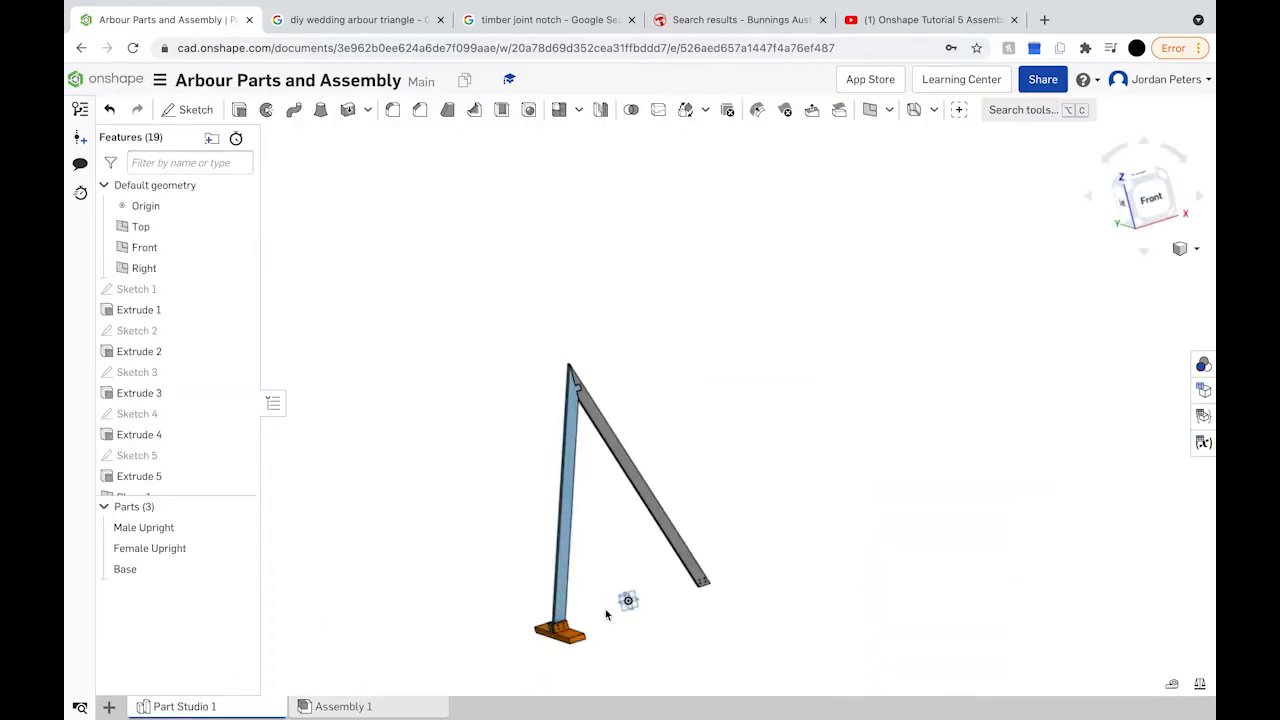
scroll(542, 643, up, 10)
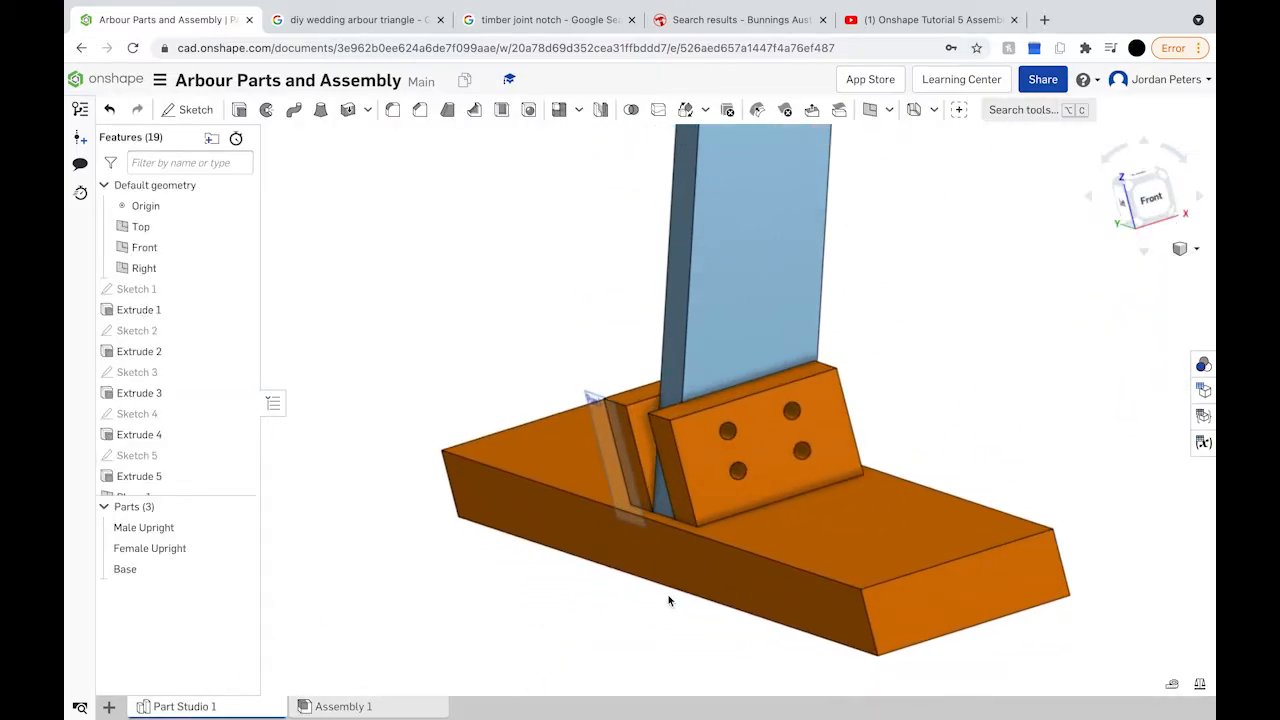
right_click(669, 600)
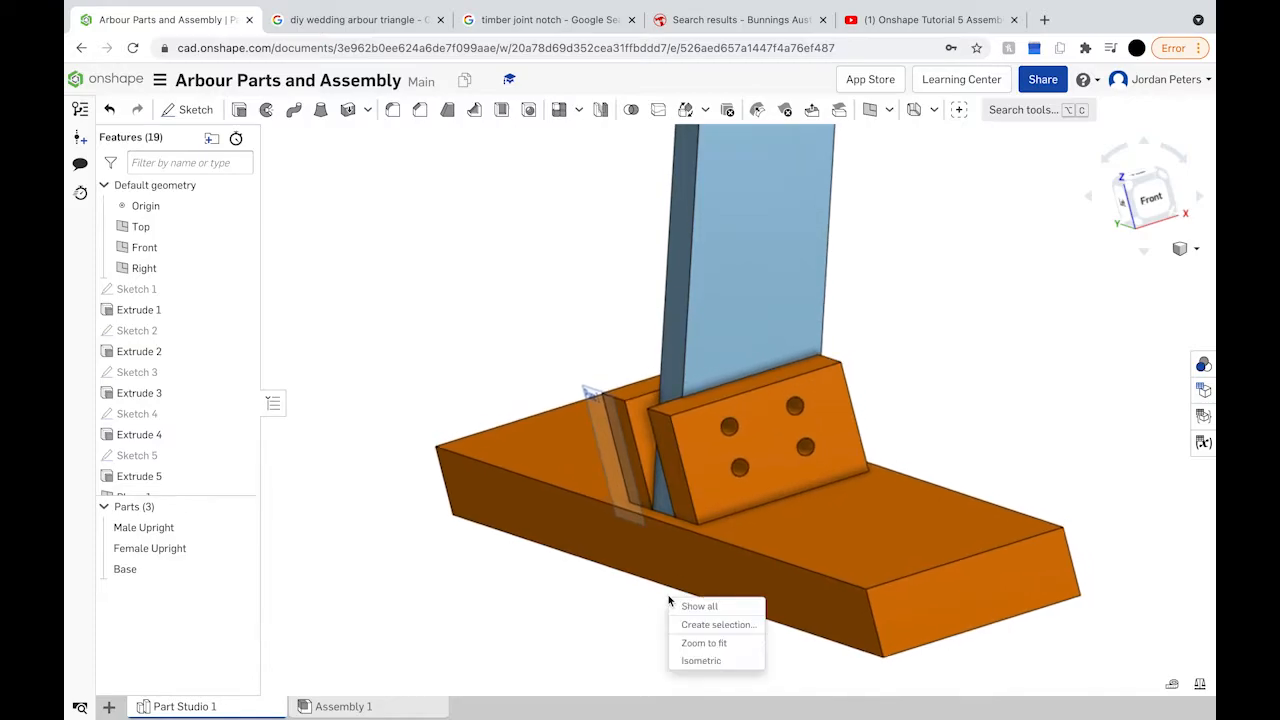
click(829, 457)
click(749, 473)
right_drag(940, 388, 940, 421)
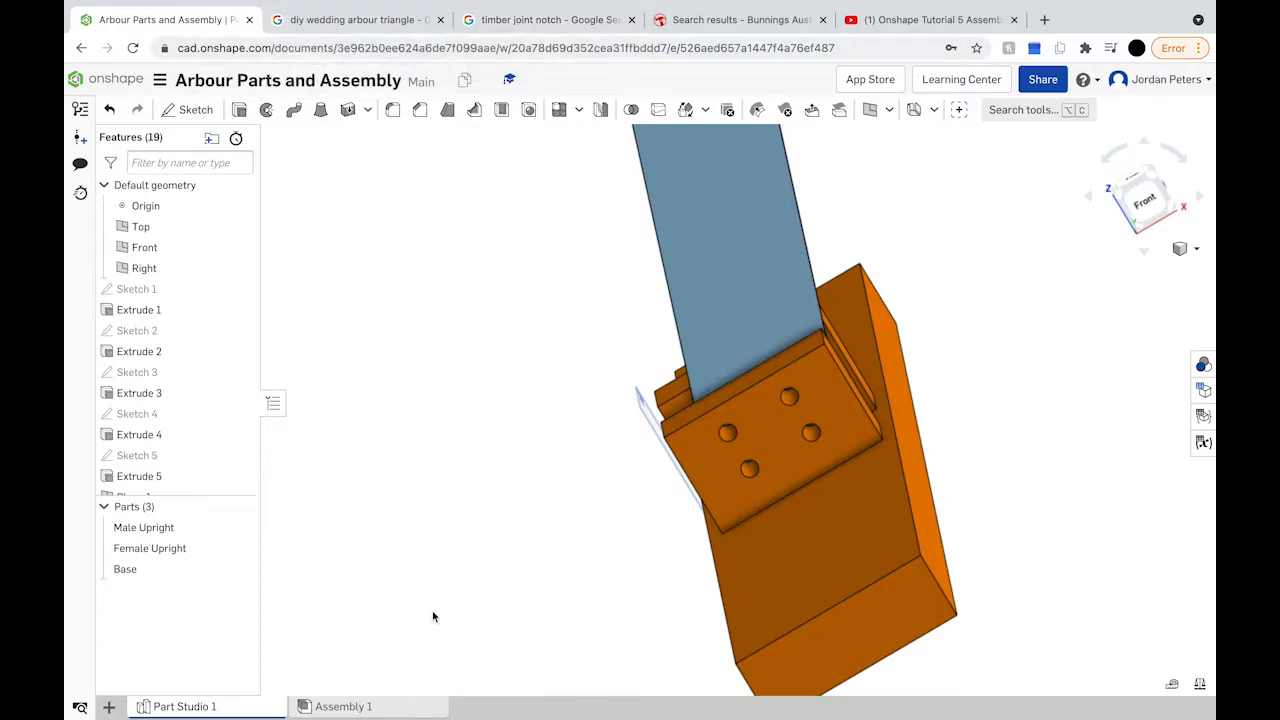
click(341, 706)
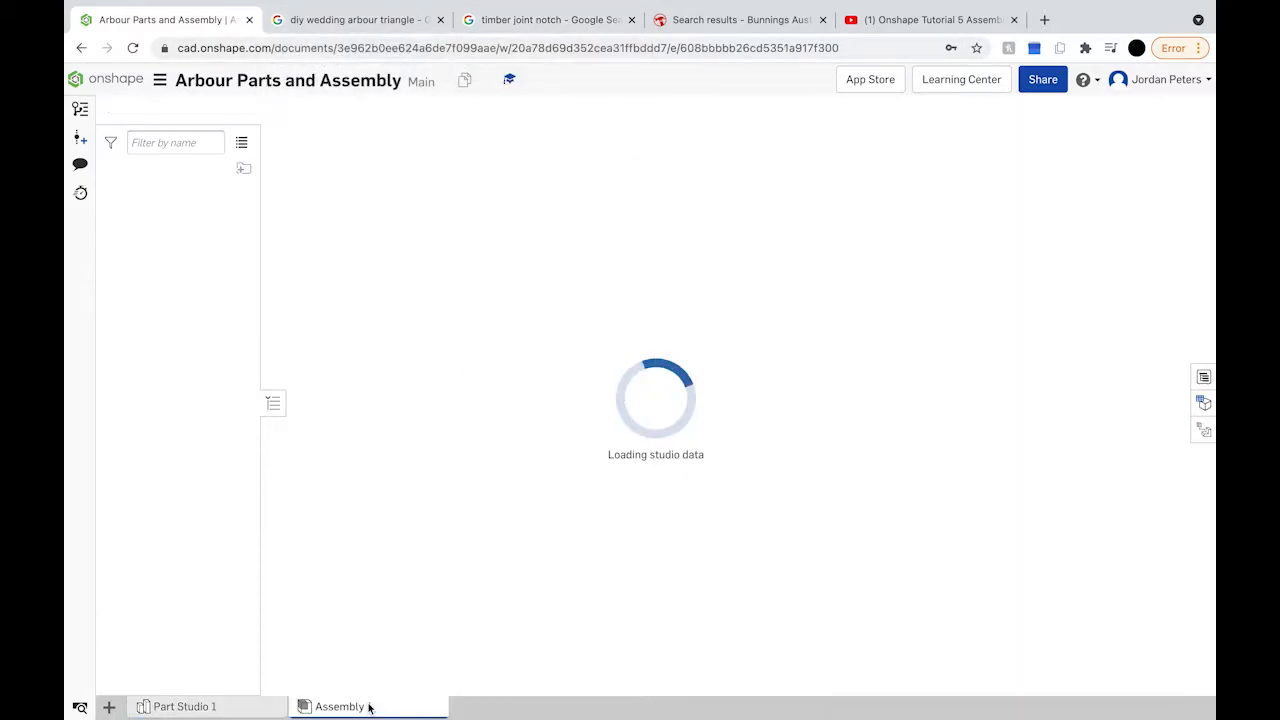
right_drag(854, 501, 878, 522)
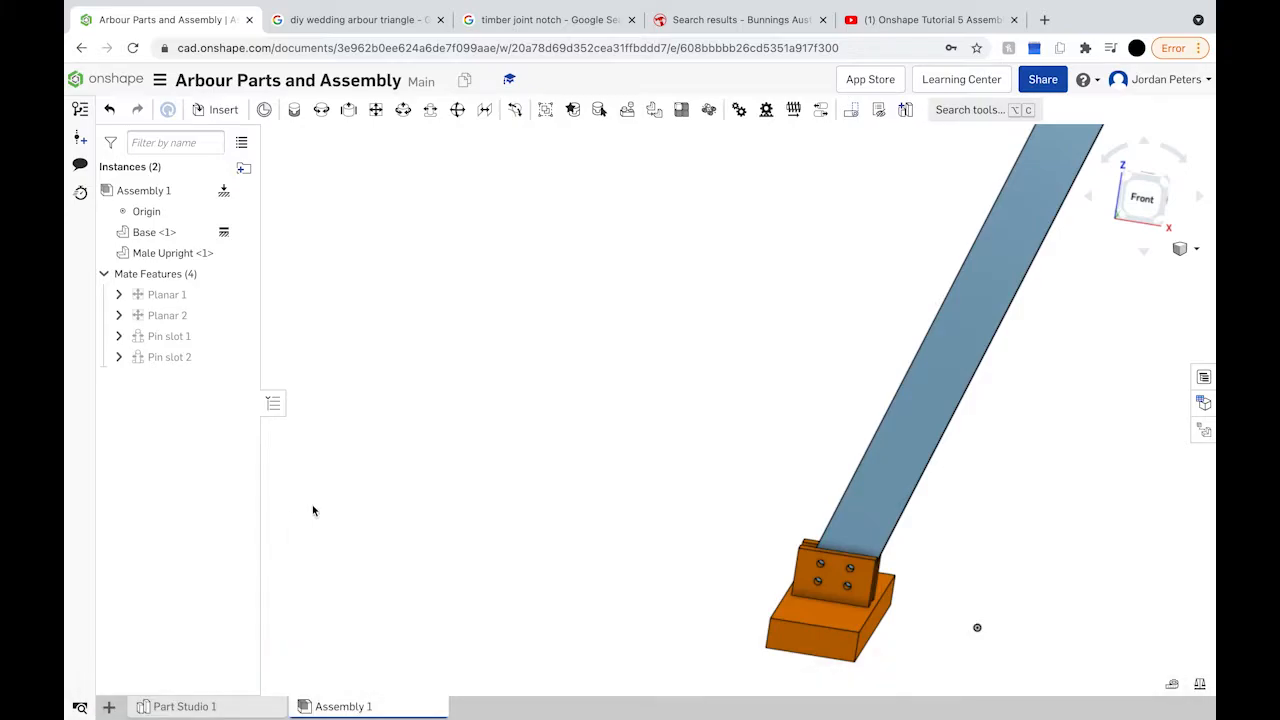
click(195, 707)
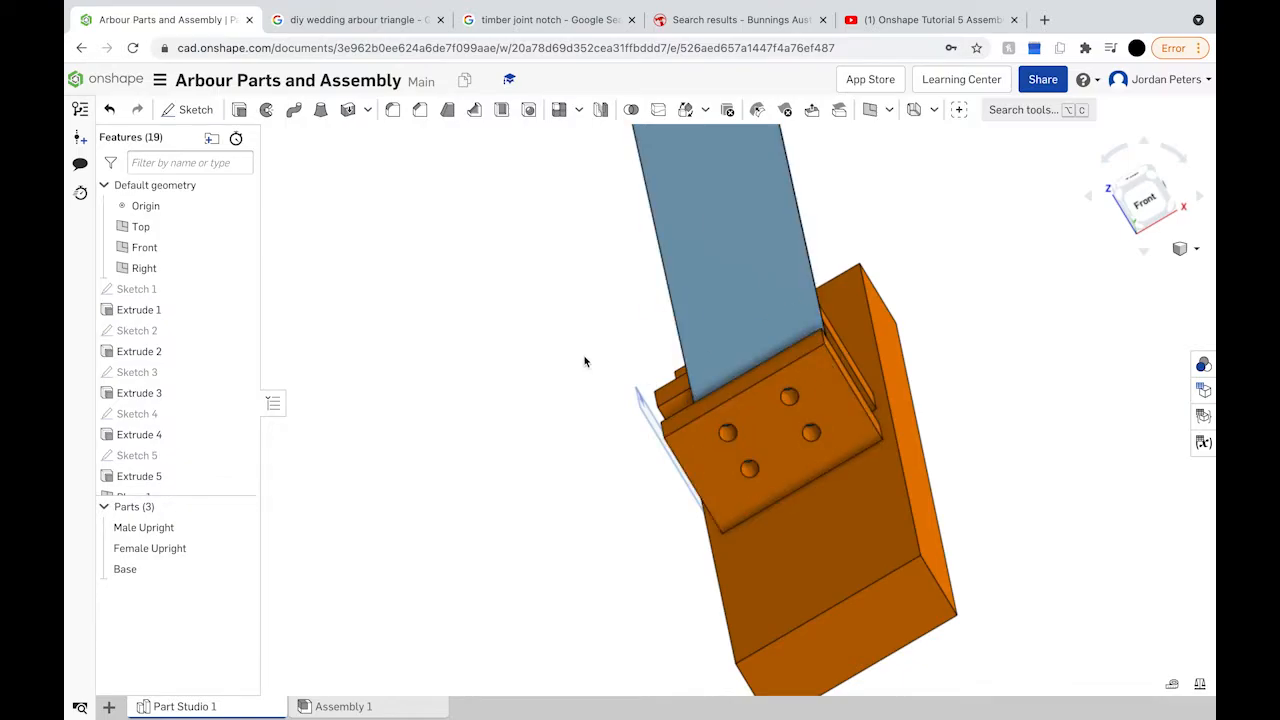
Step: Create a new Part Studio 2 and begin Sketch 1 in it
scroll(633, 368, down, 5)
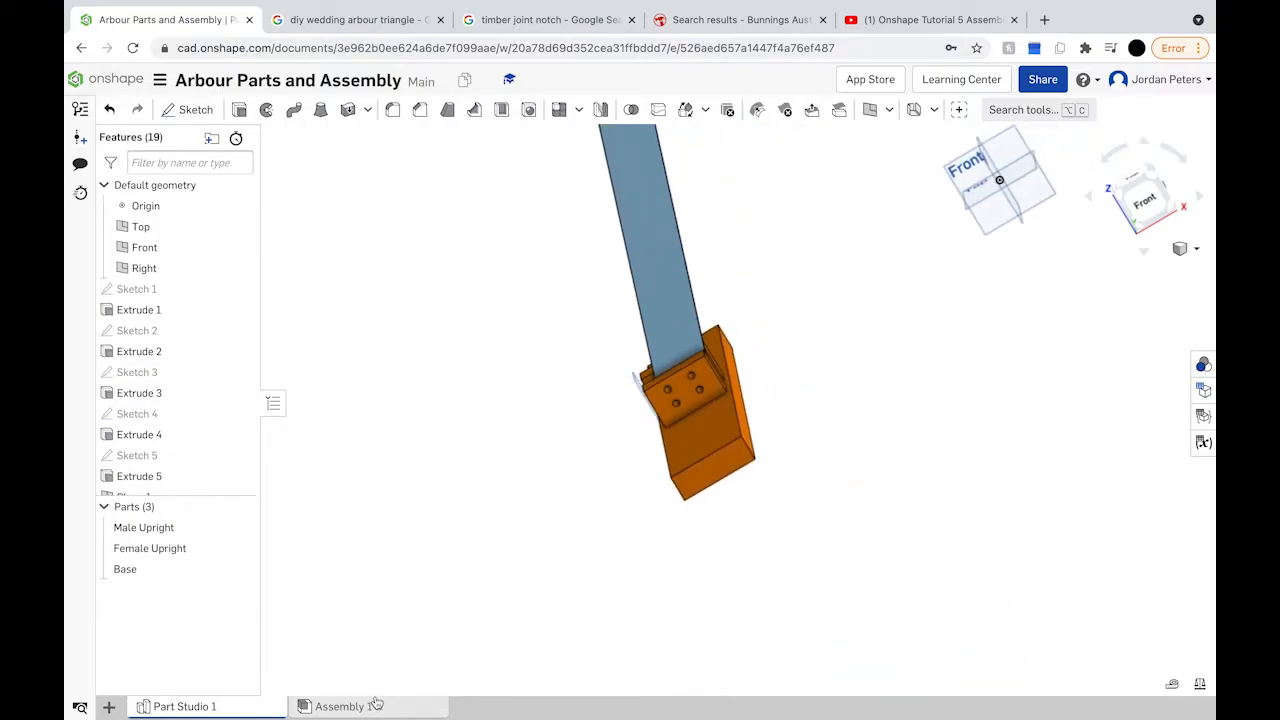
click(109, 706)
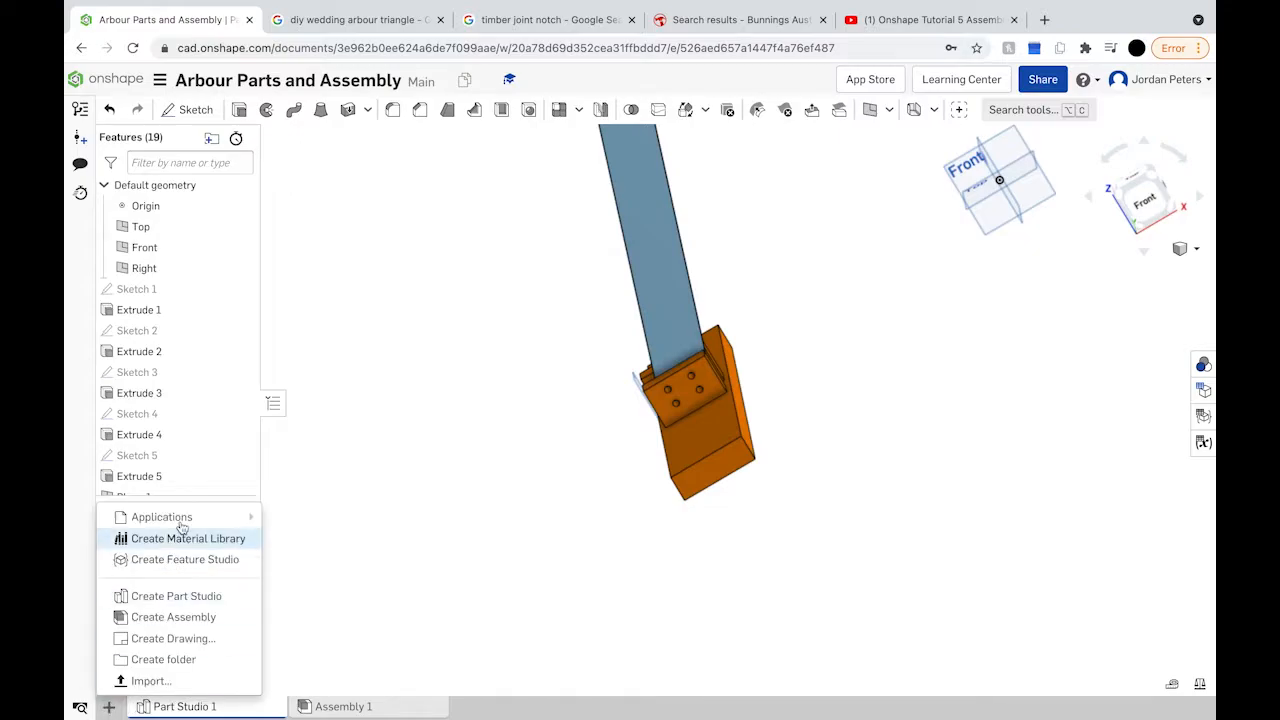
click(205, 598)
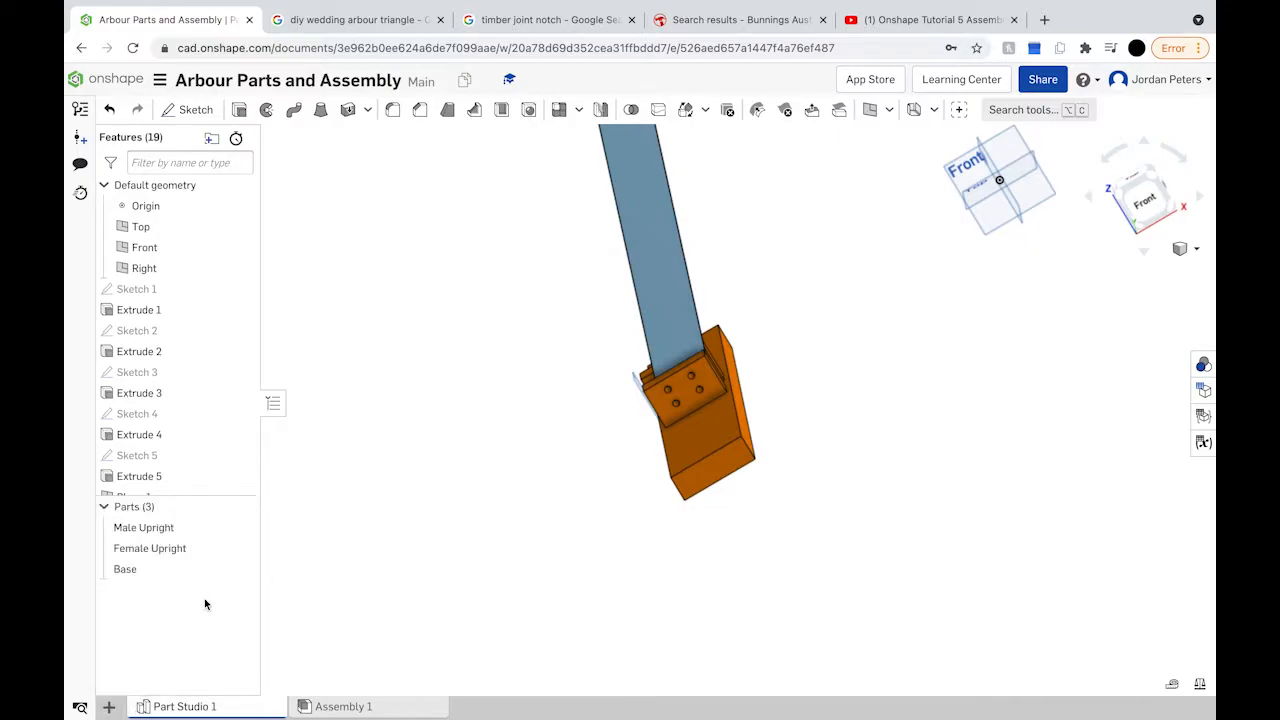
click(389, 708)
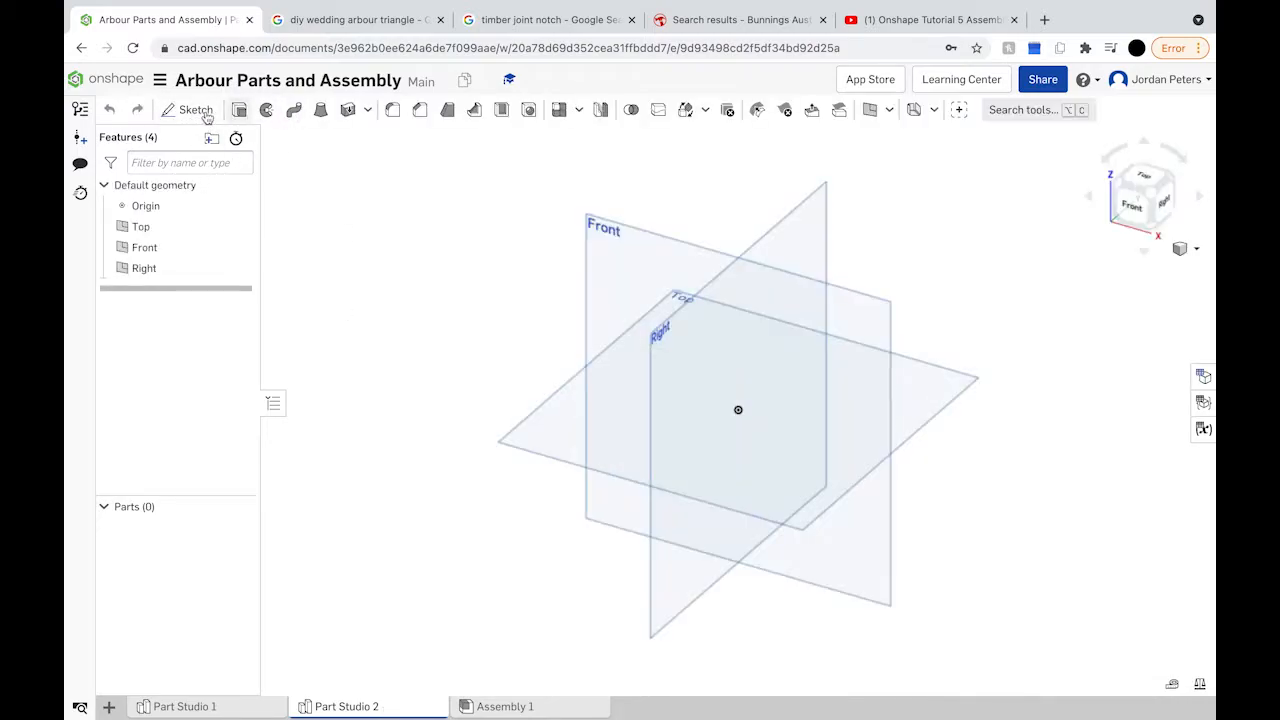
click(196, 110)
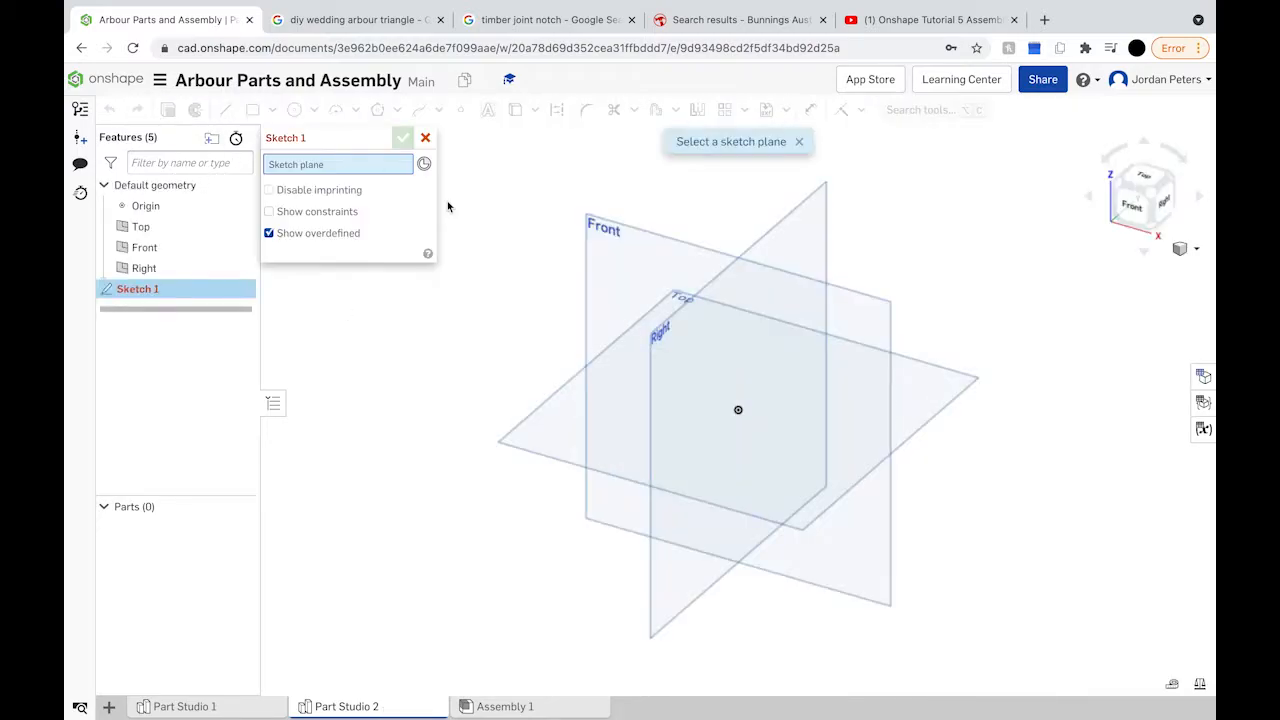
Step: Sketch a Ø12.5 circle on the Front plane
click(612, 284)
click(294, 112)
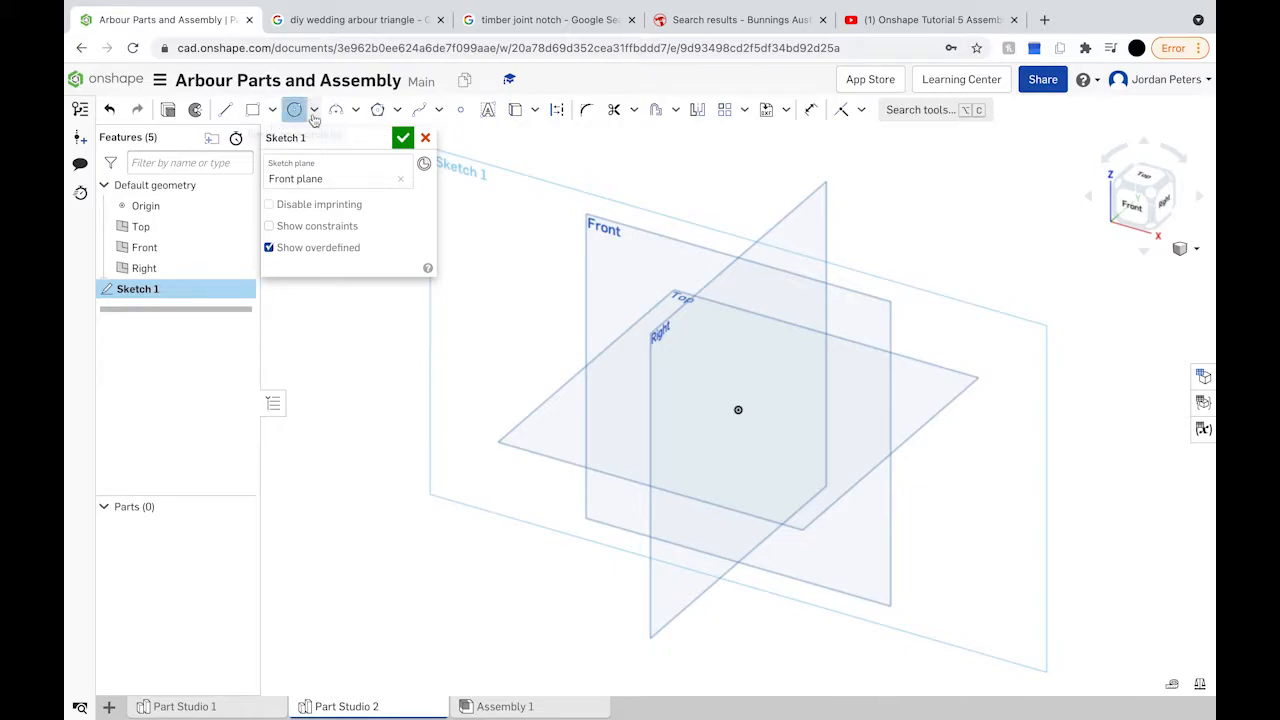
key(n)
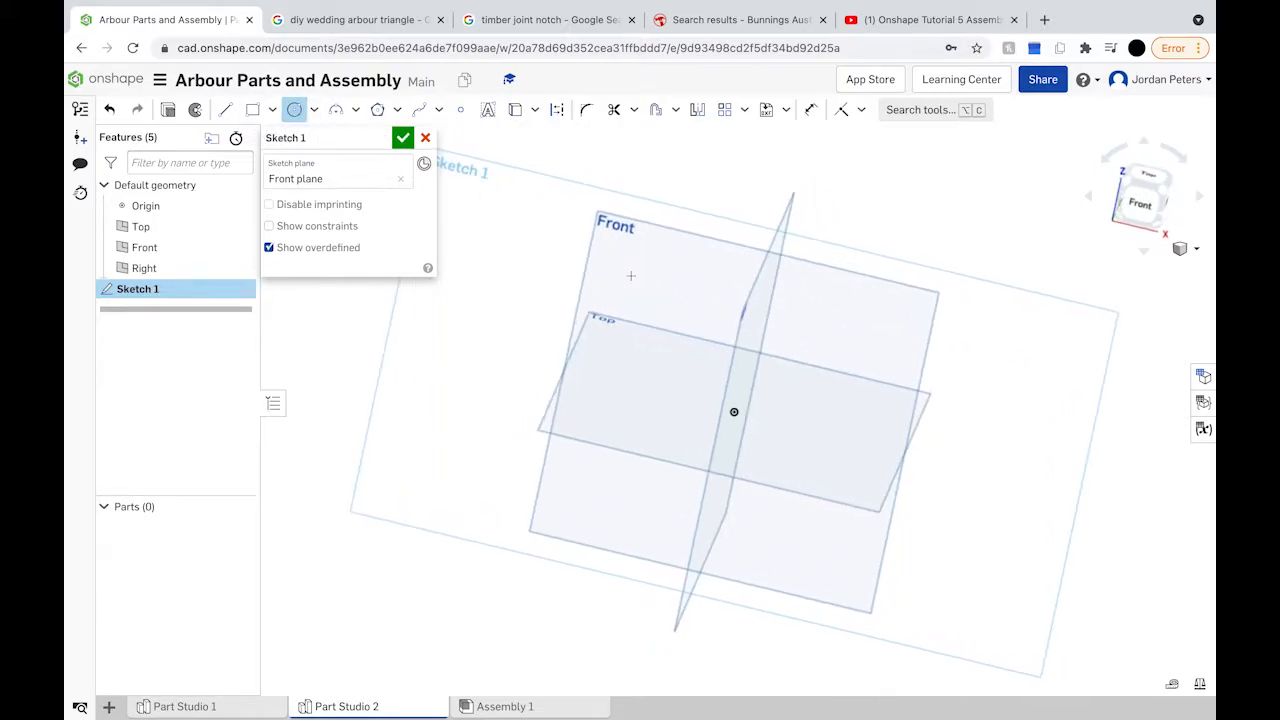
click(561, 247)
click(598, 274)
text(12.5)
key(Return)
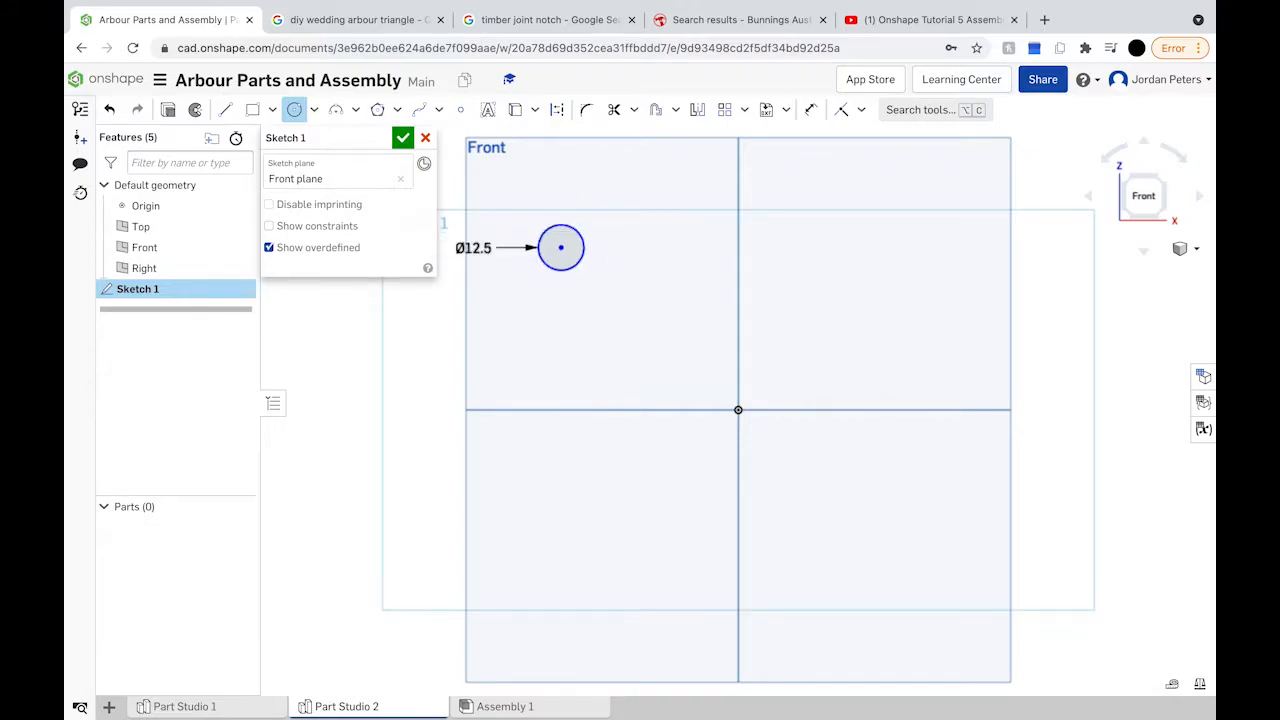
click(401, 142)
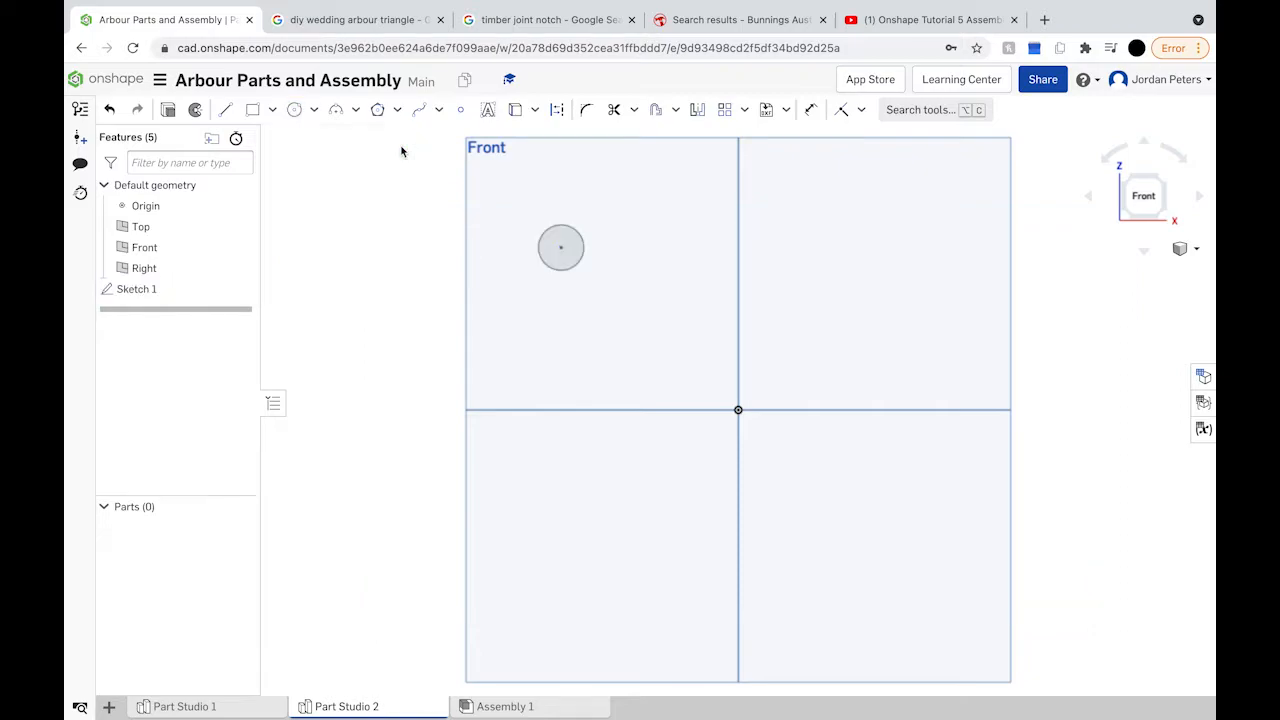
Step: Extrude the circle 150 mm into the dowel pin and return to Assembly 1
click(240, 111)
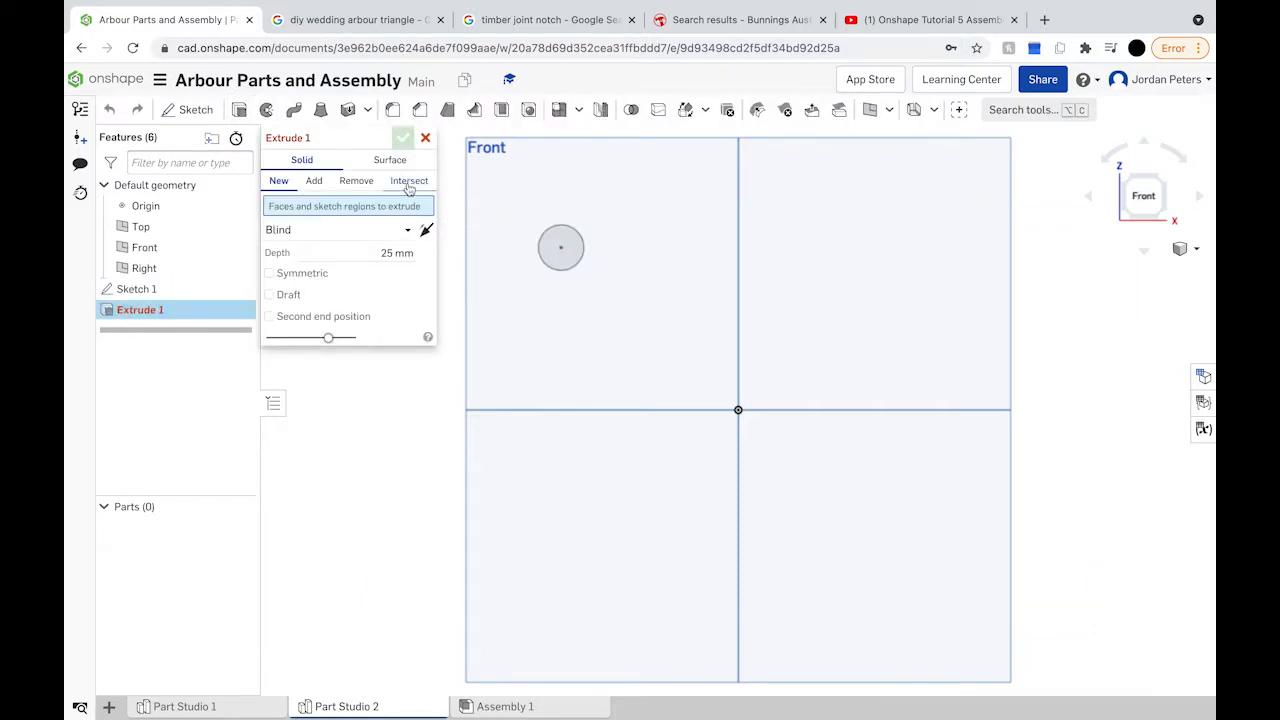
click(563, 253)
click(398, 268)
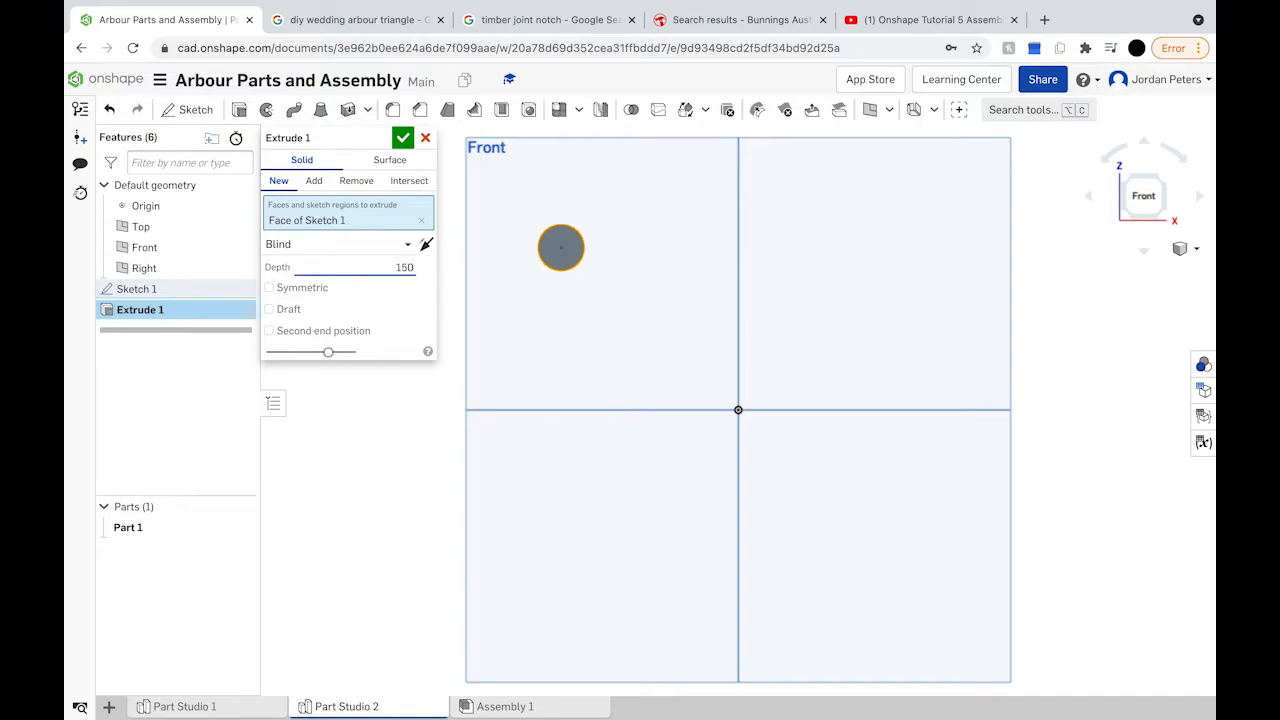
click(403, 137)
right_drag(703, 306, 660, 338)
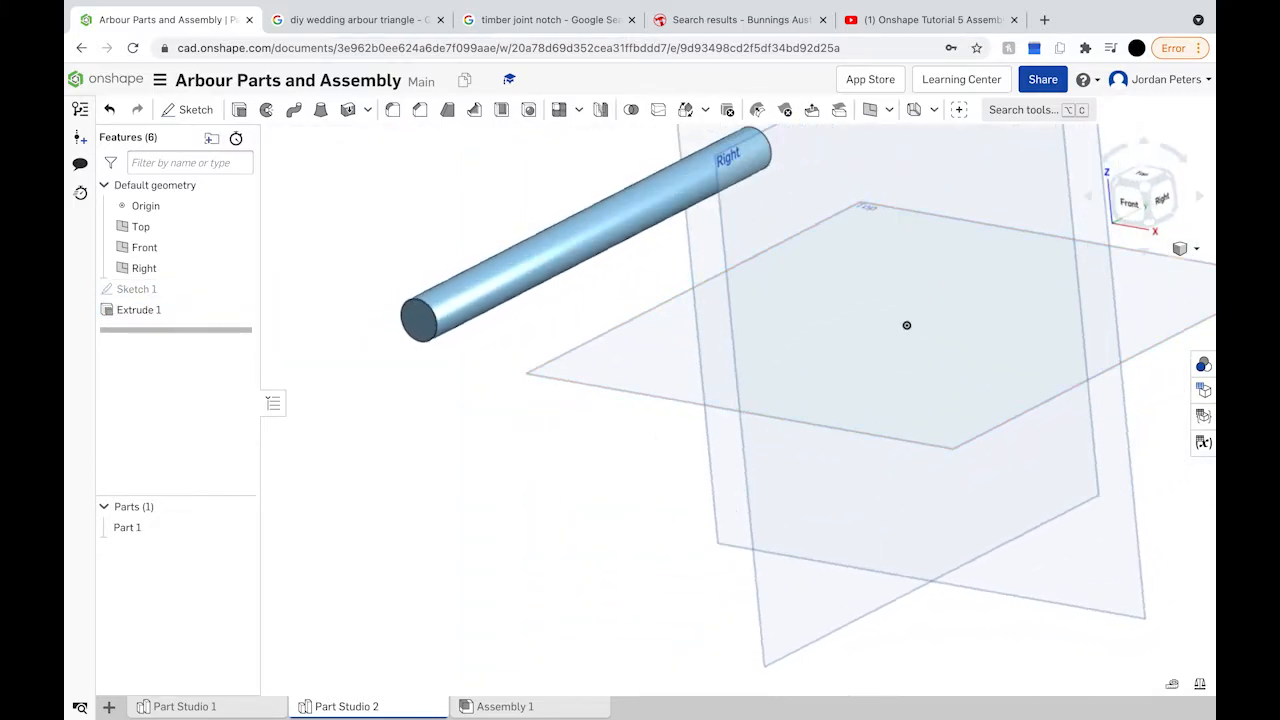
click(523, 708)
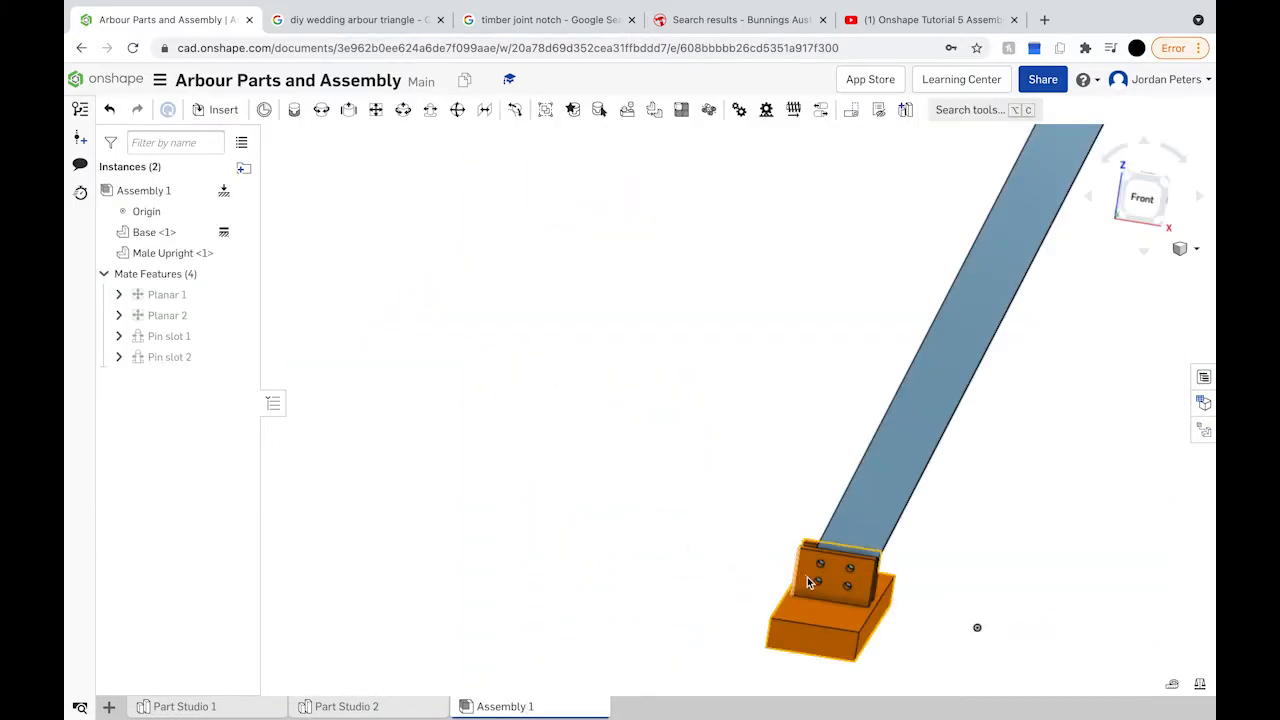
Step: Insert Part 1 from Part Studio 2 into Assembly 1 beside the four-hole bracket plate
right_drag(869, 595, 1122, 303)
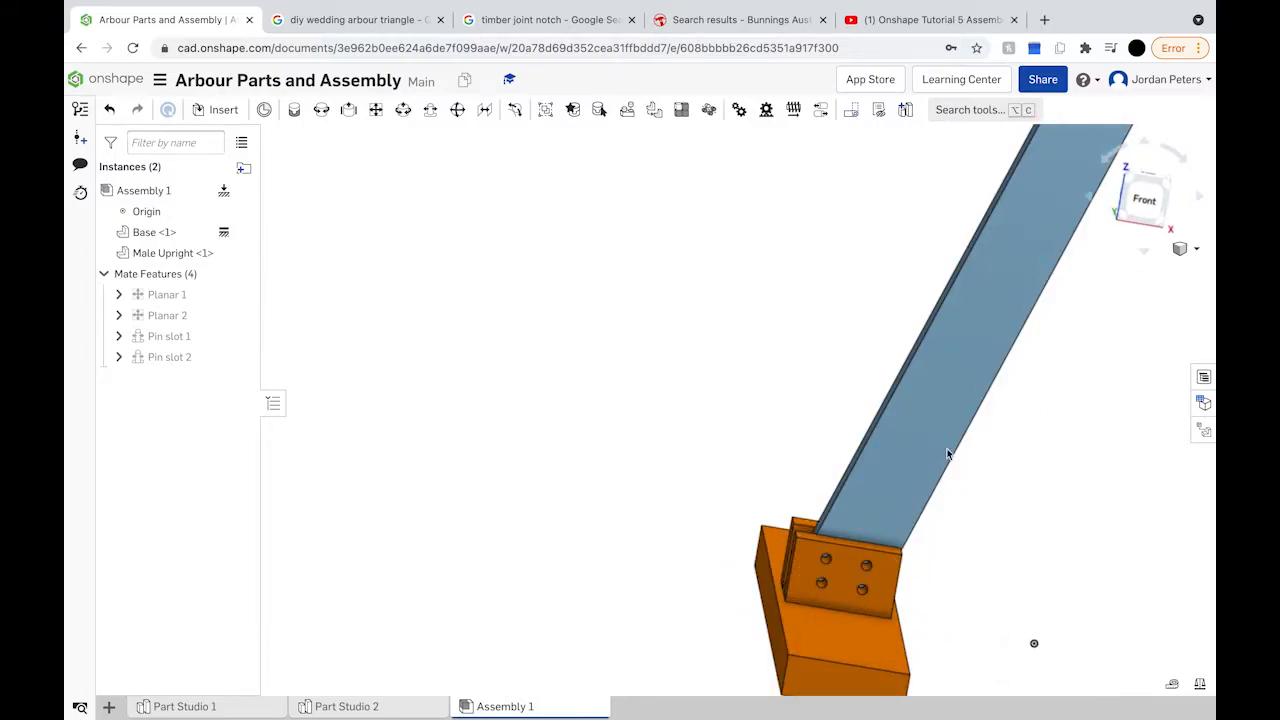
click(217, 109)
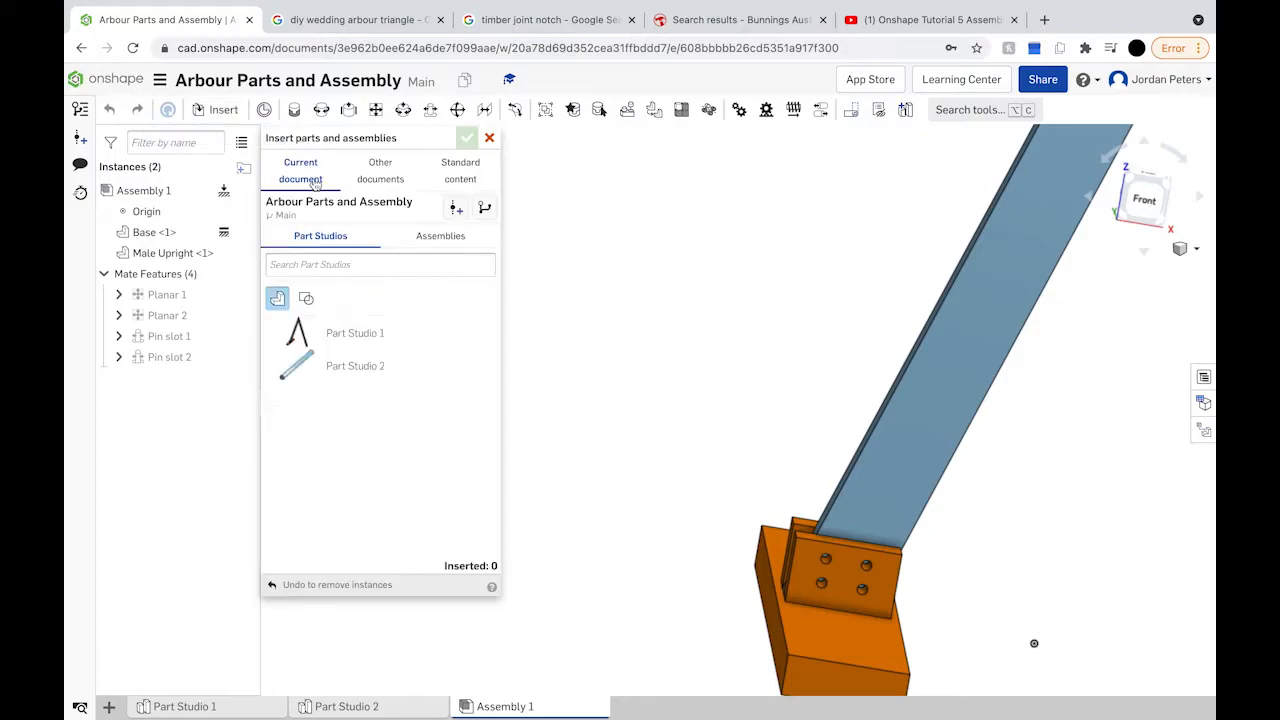
click(337, 366)
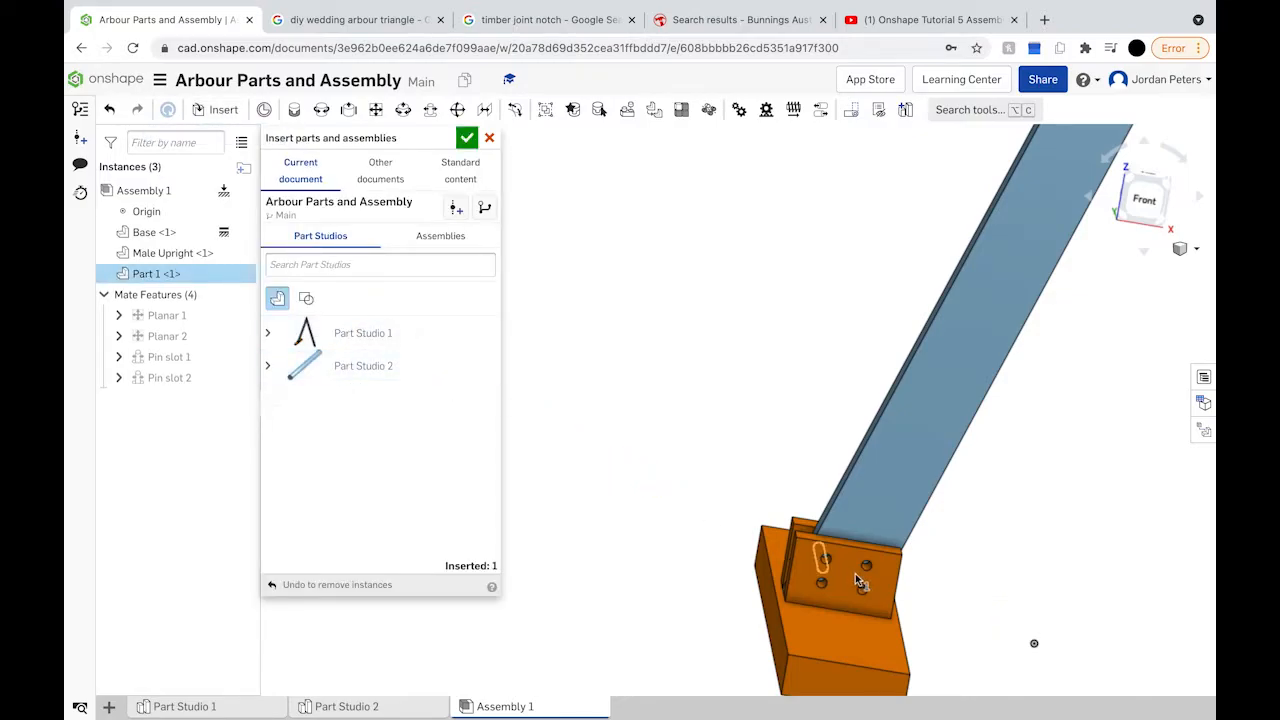
click(919, 586)
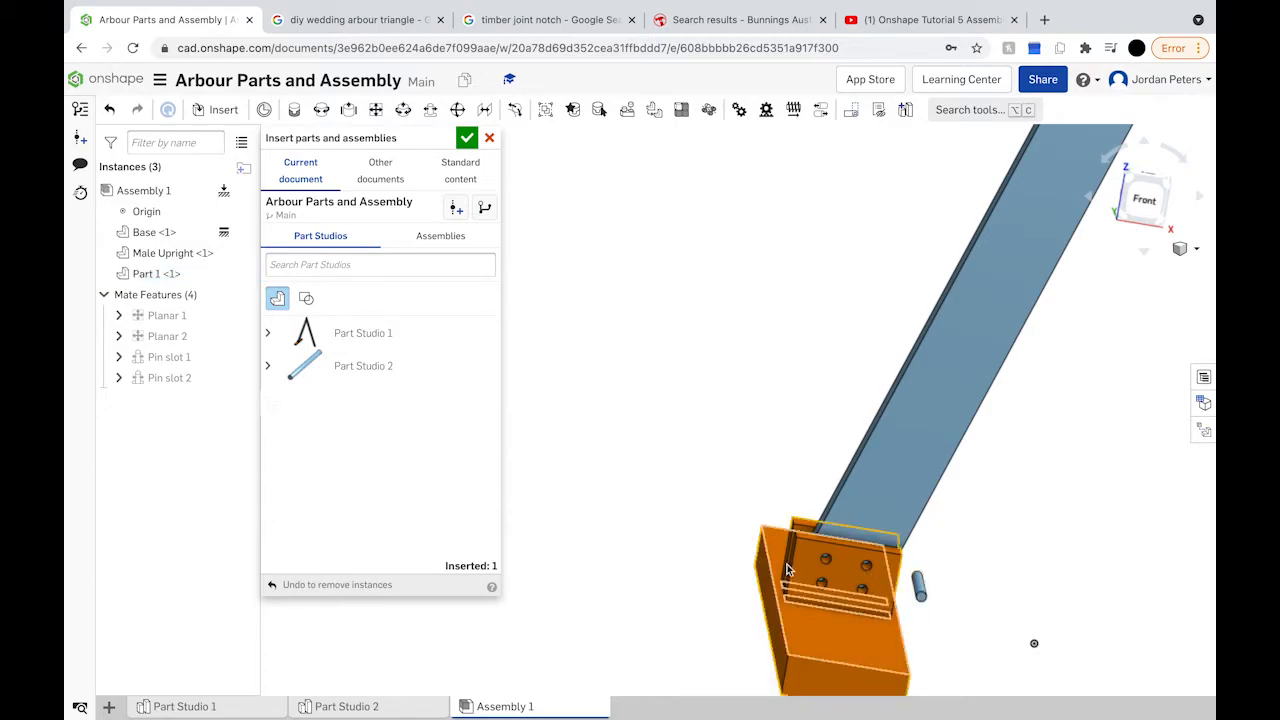
click(467, 137)
scroll(813, 448, up, 3)
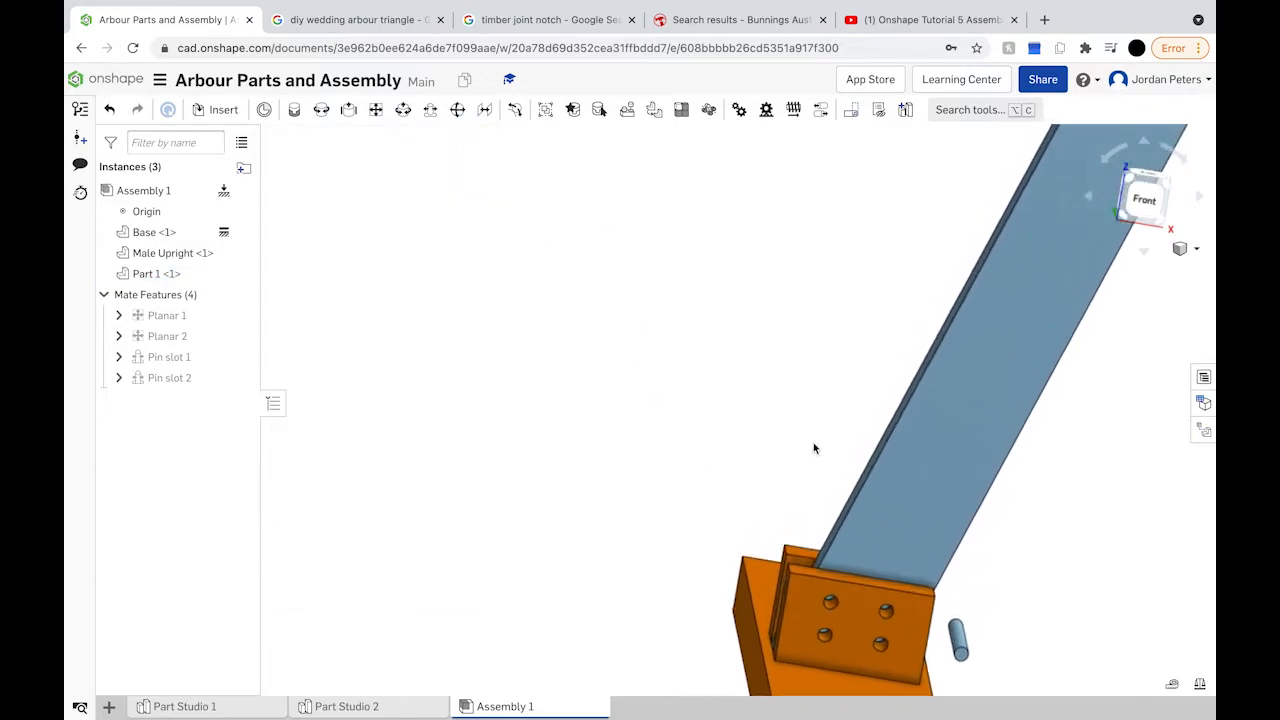
right_drag(886, 514, 919, 548)
scroll(914, 552, up, 5)
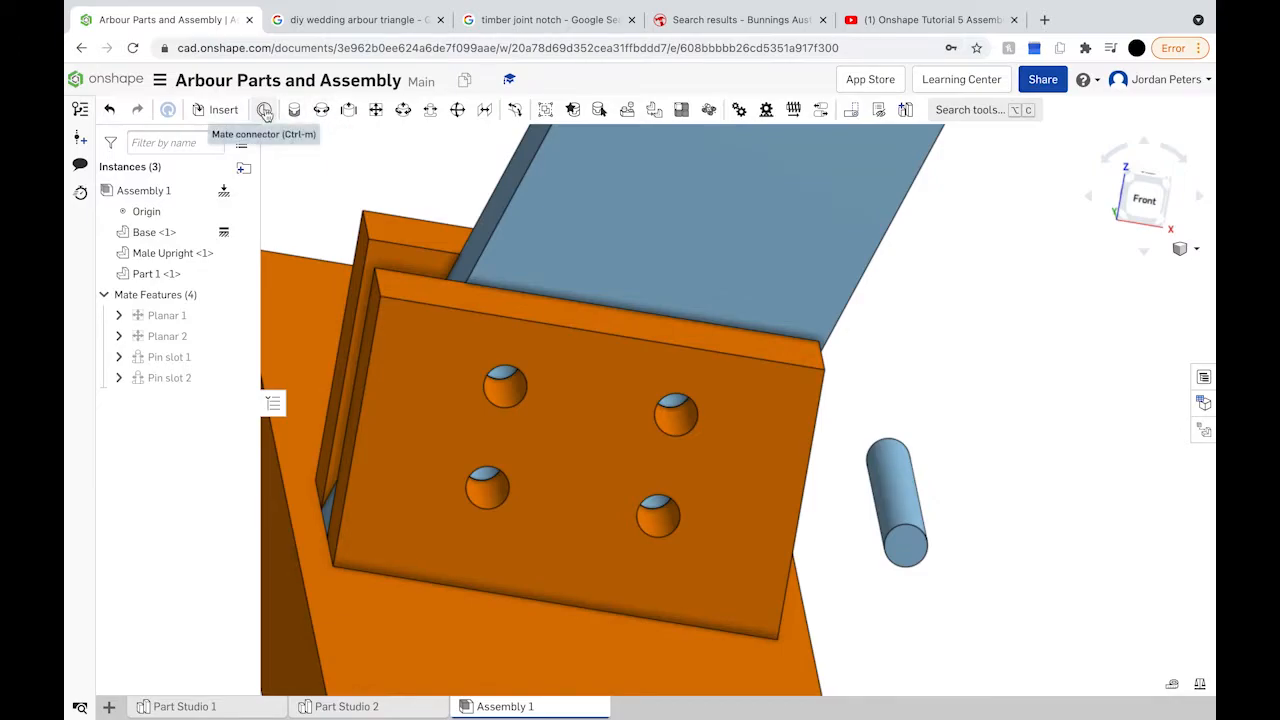
Step: Pin-slot-mate the dowel's end connector to the plate's upper-right hole
click(429, 110)
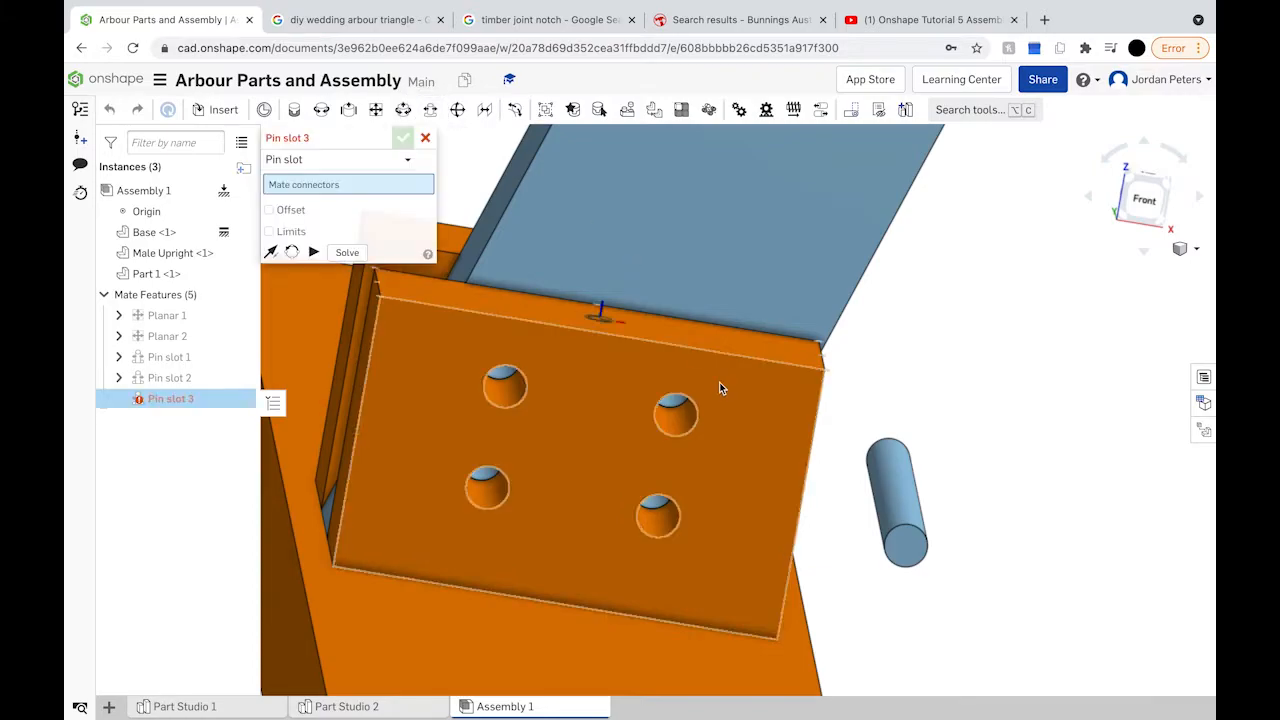
click(906, 547)
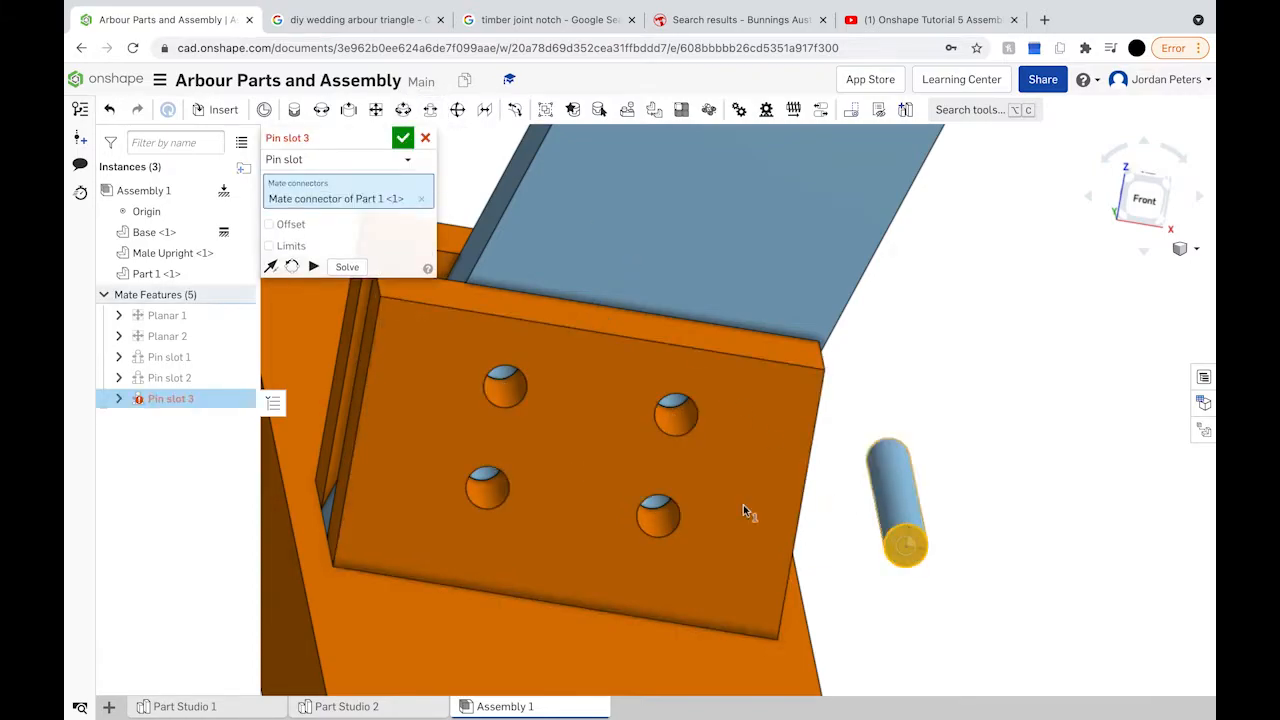
click(677, 420)
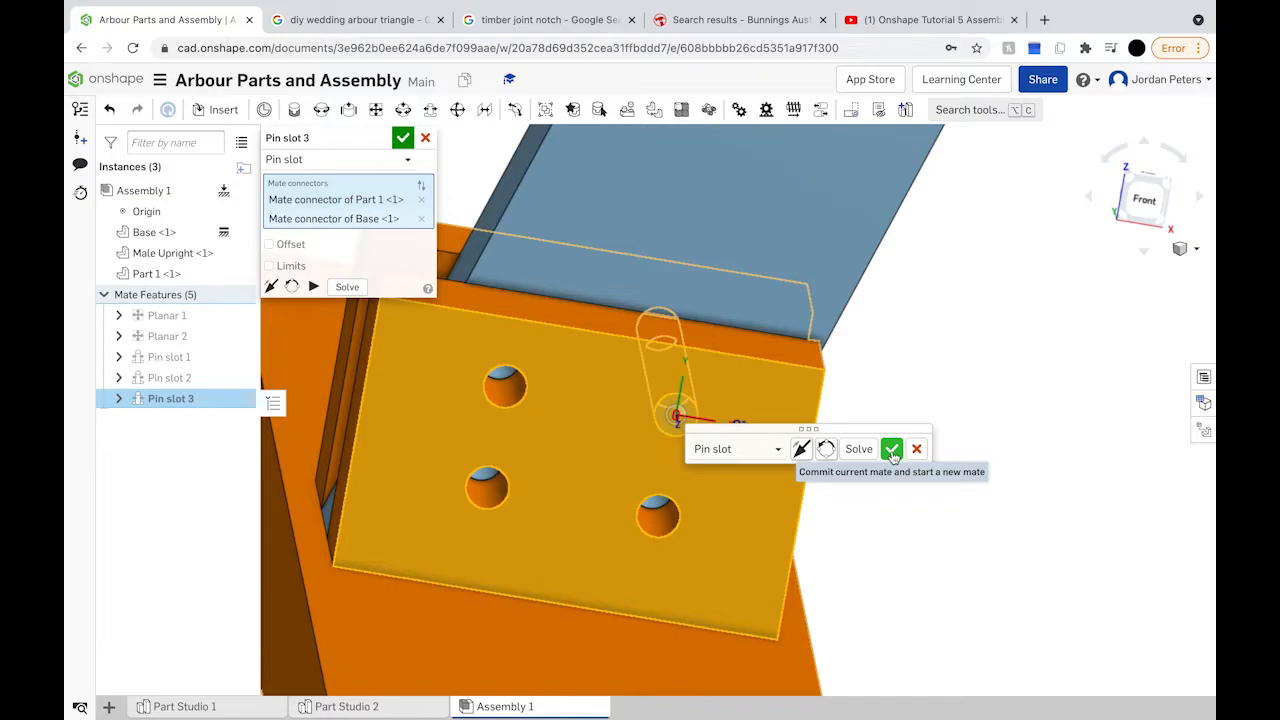
click(891, 451)
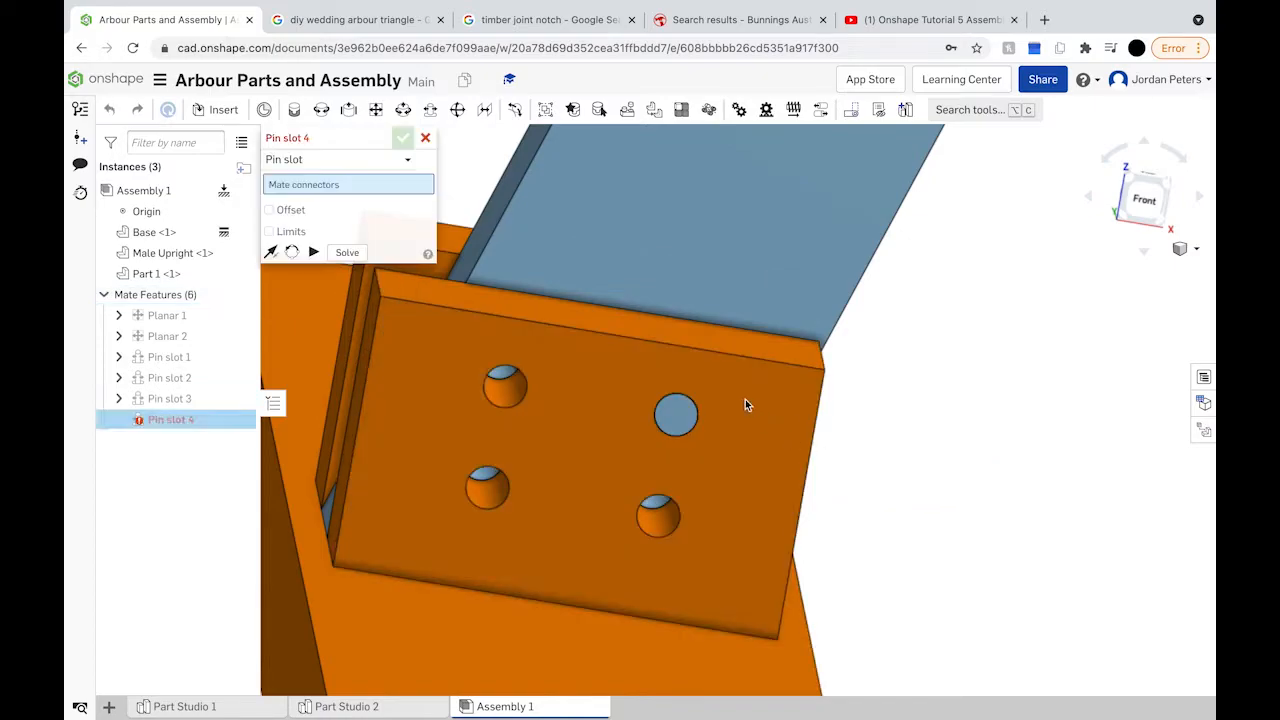
Step: Slide the upright aside to expose its holes and start a Cylindrical mate
scroll(699, 303, down, 10)
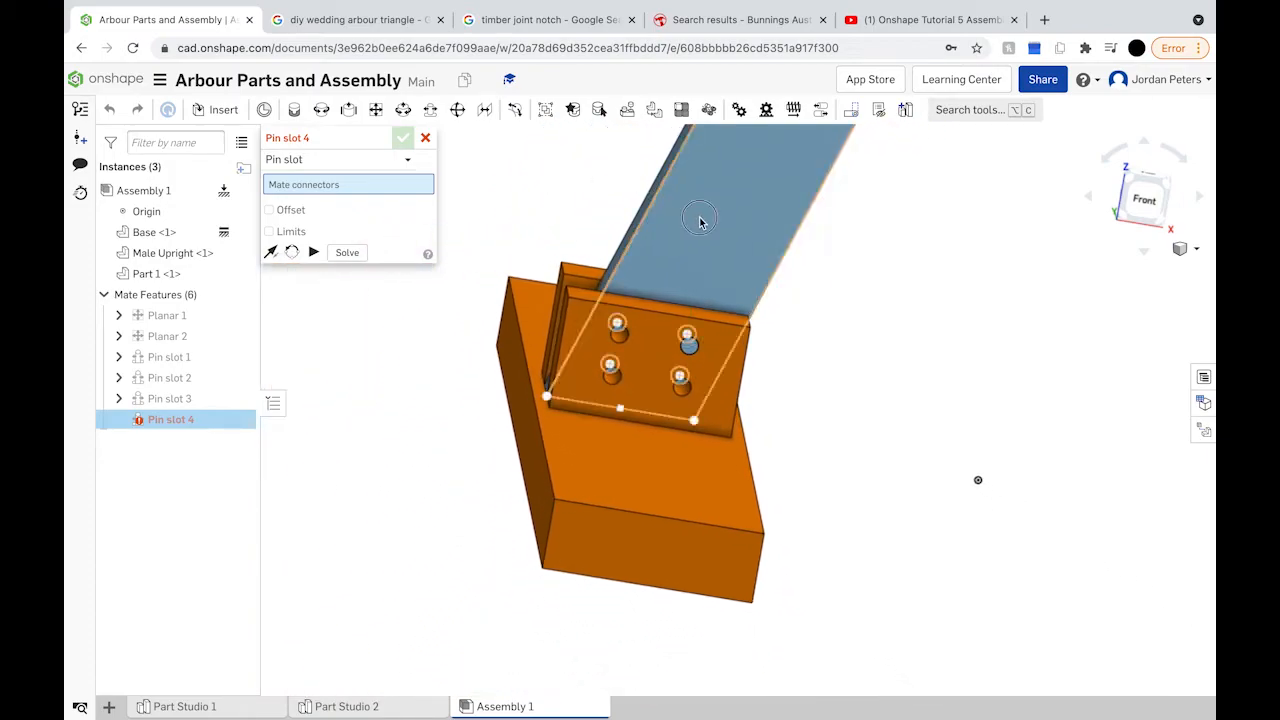
click(624, 220)
drag(624, 220, 530, 188)
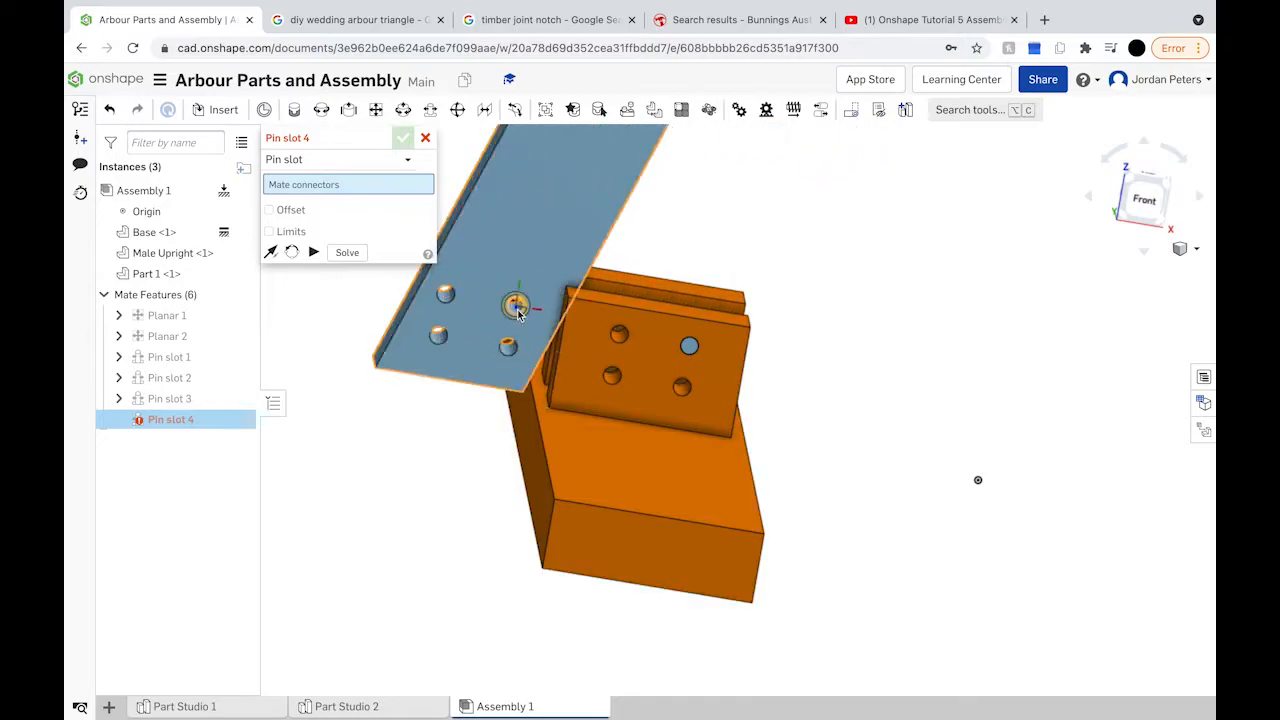
scroll(517, 310, up, 8)
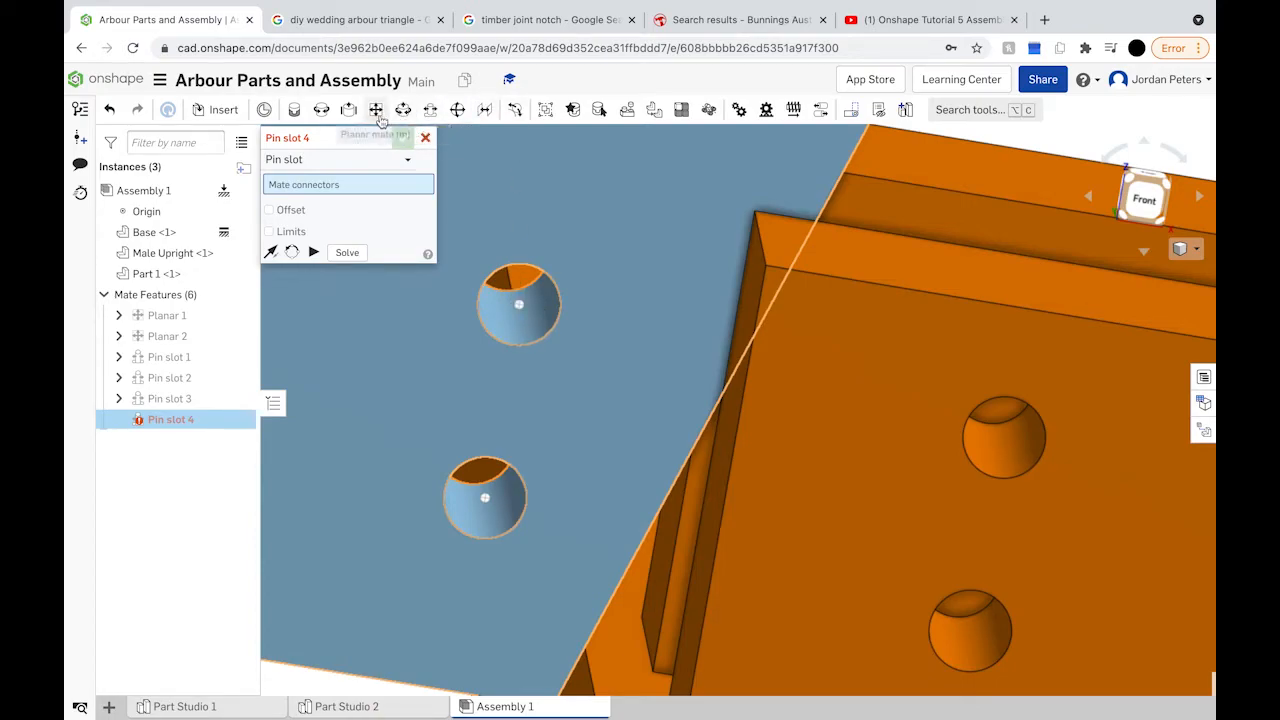
click(402, 112)
scroll(804, 356, down, 6)
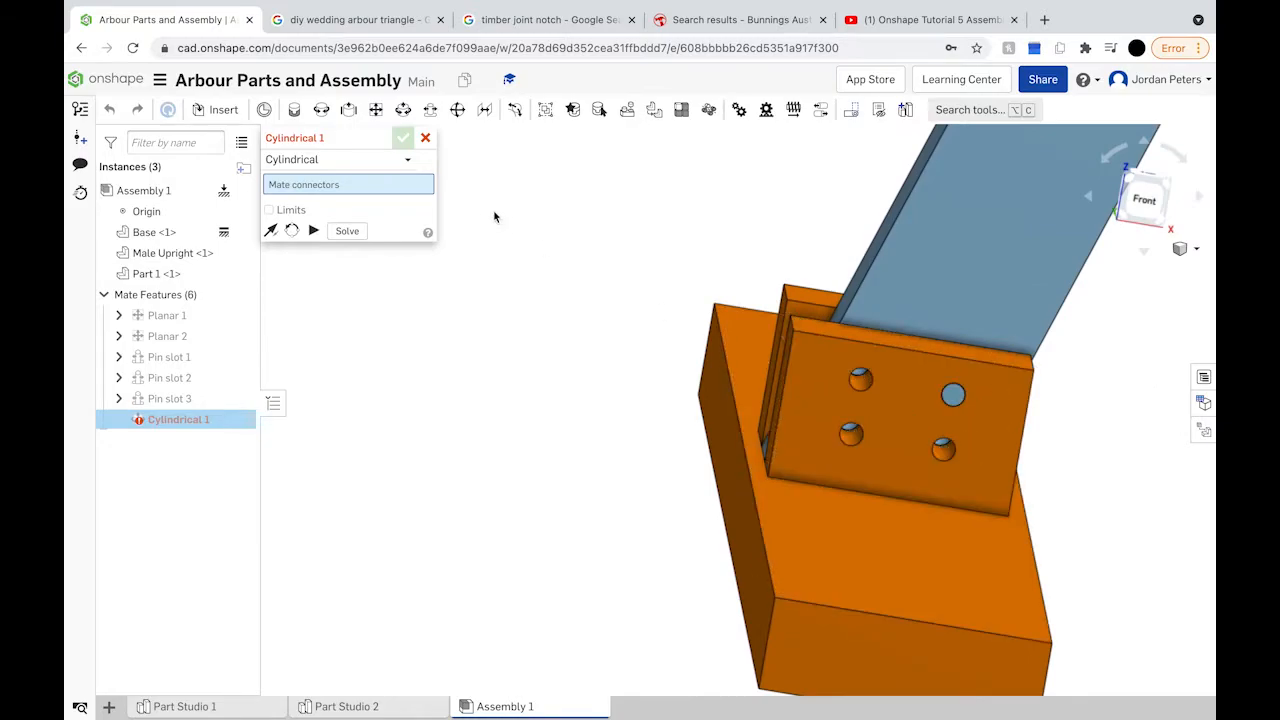
Step: Complete Cylindrical 1 on the base plate's connector and test how the upright moves
click(955, 396)
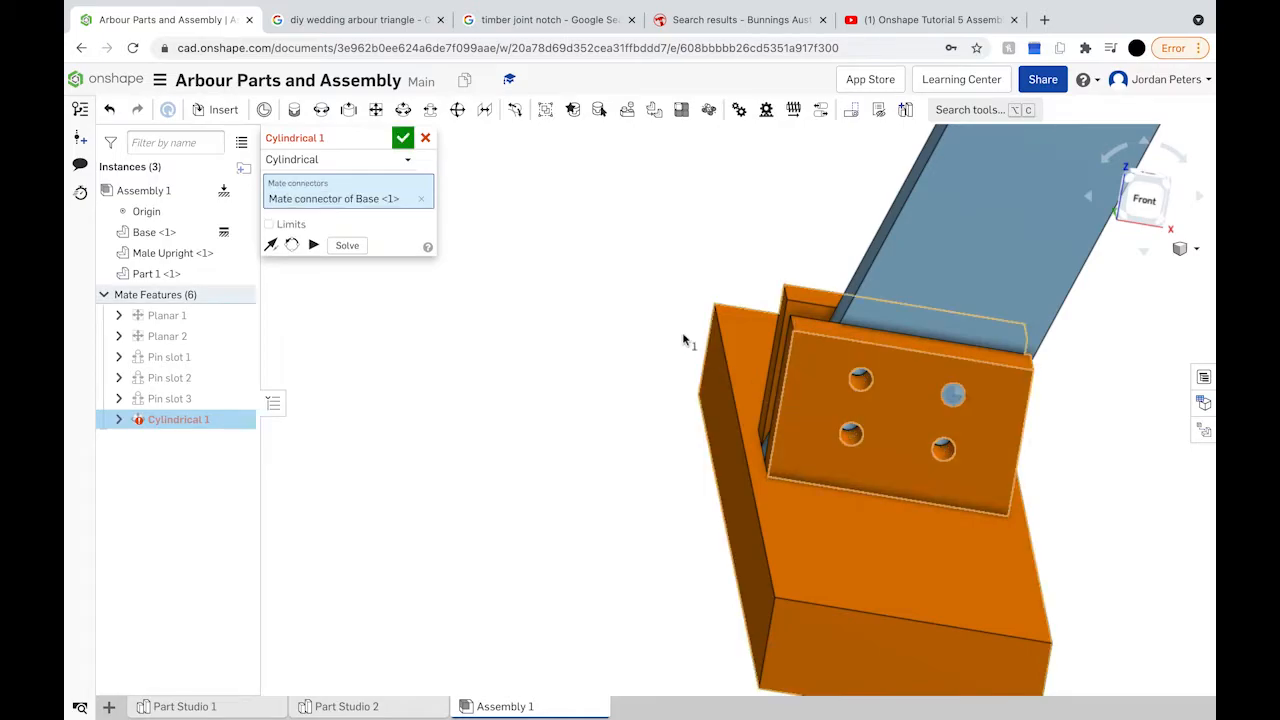
click(402, 139)
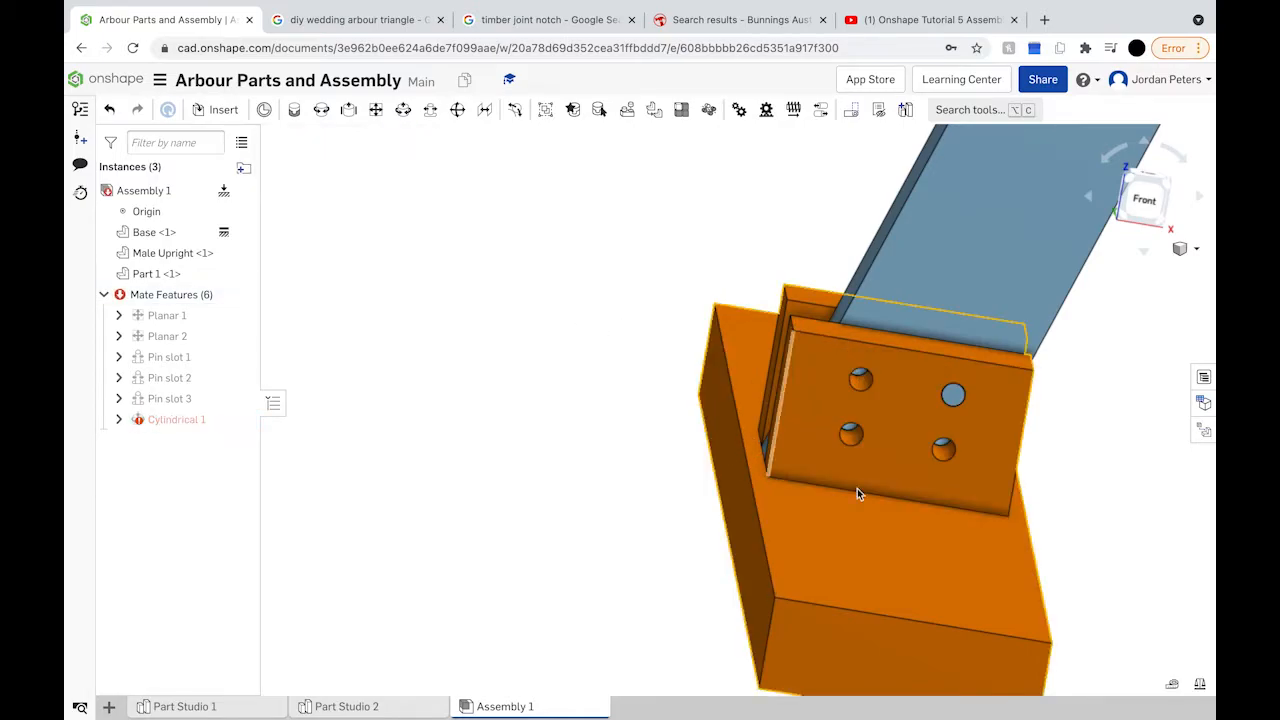
drag(928, 272, 742, 234)
right_drag(980, 363, 1034, 306)
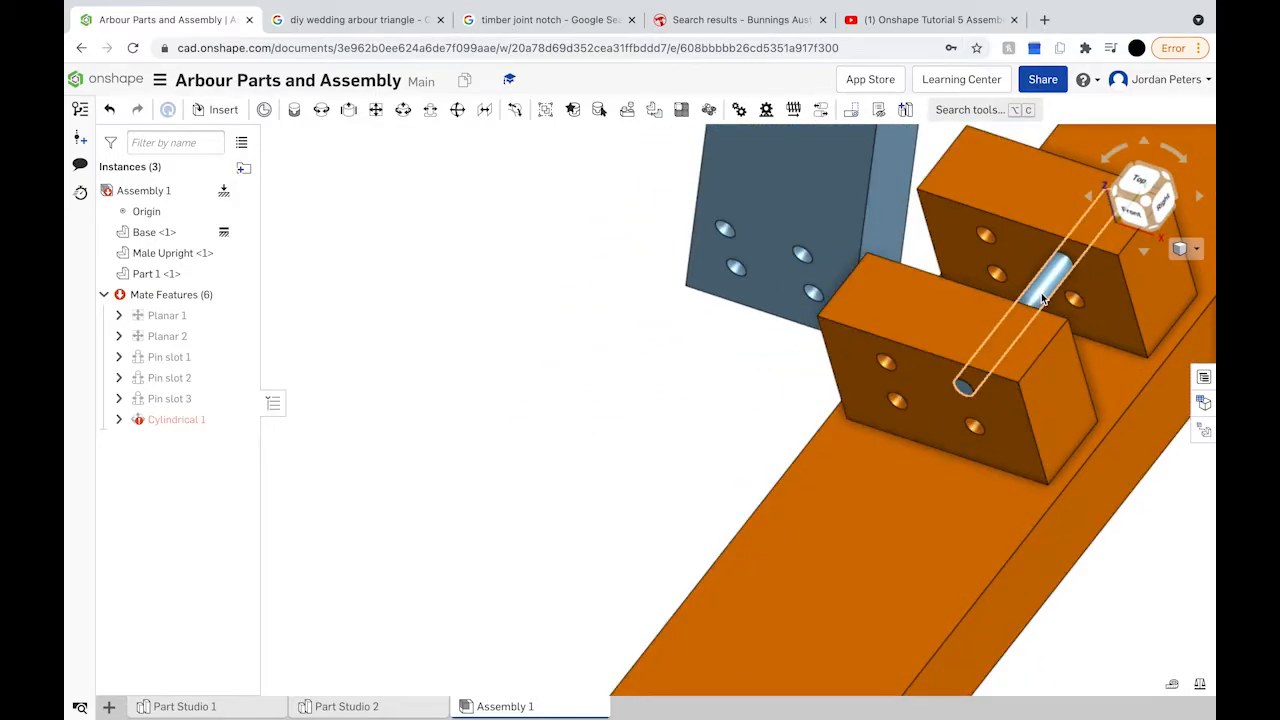
Step: Cylindrically mate the dowel pin's connector to the Male Upright's hole
click(1043, 300)
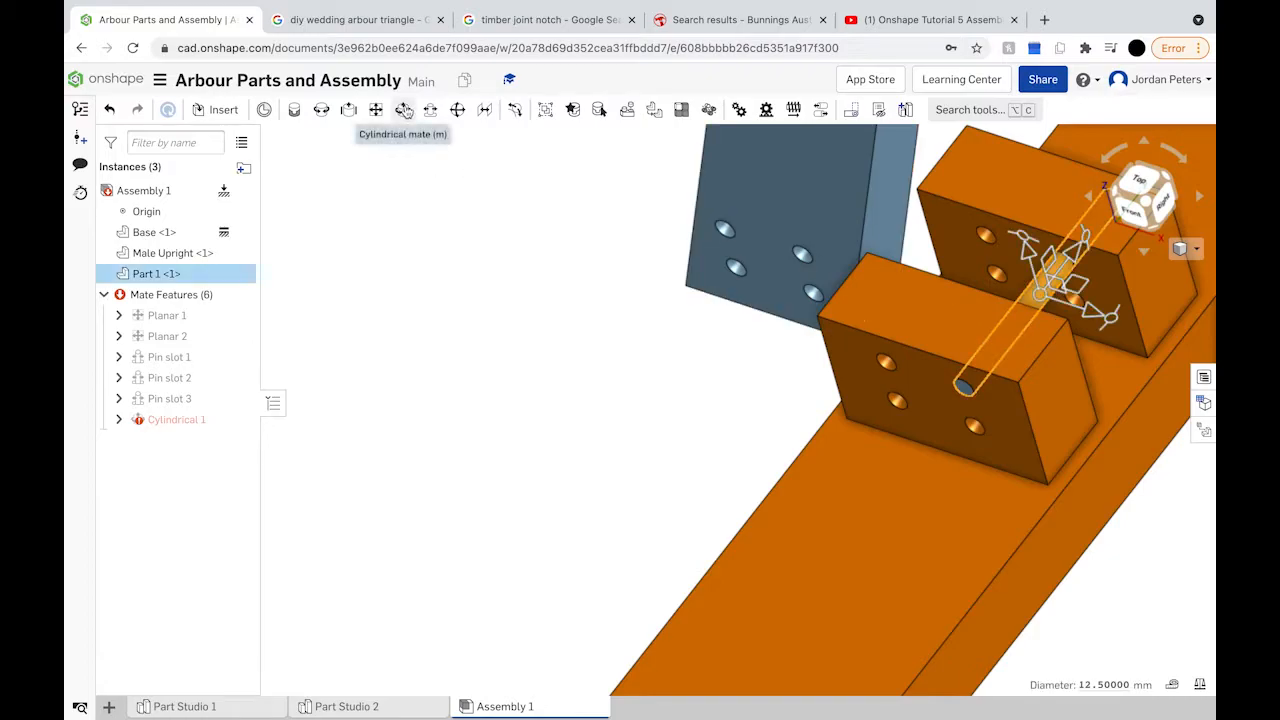
click(404, 110)
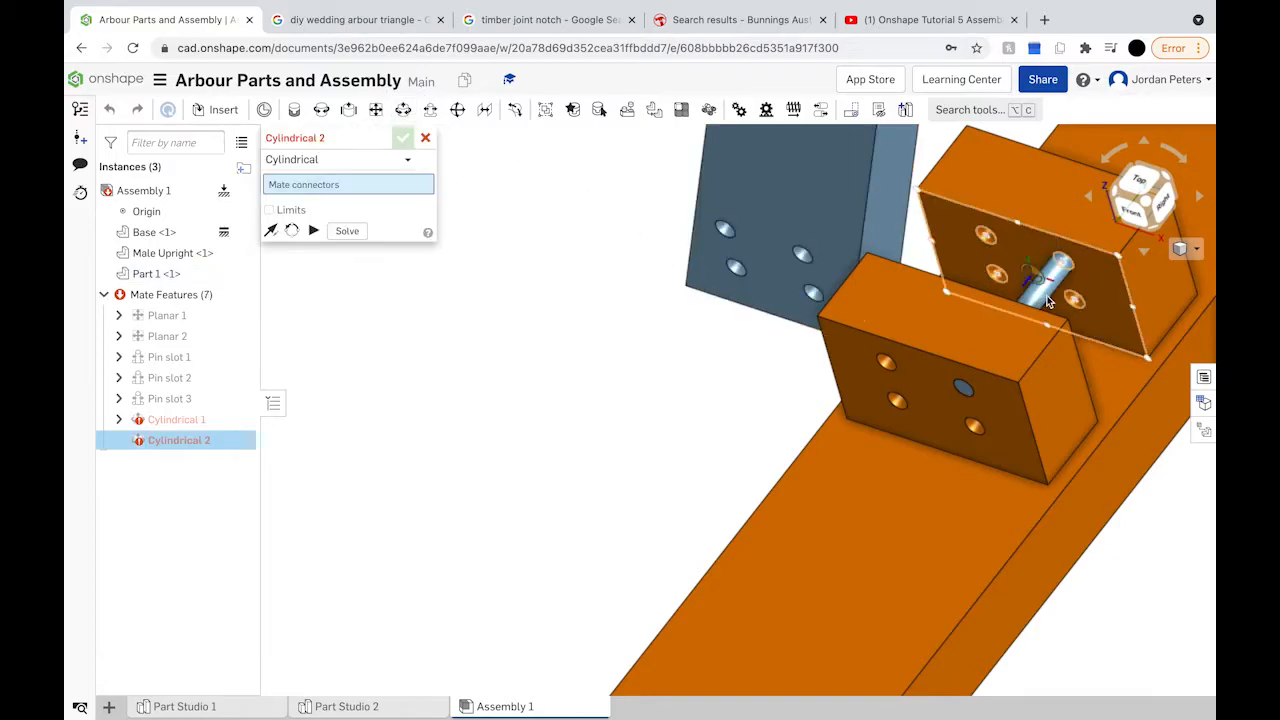
scroll(1043, 300, up, 10)
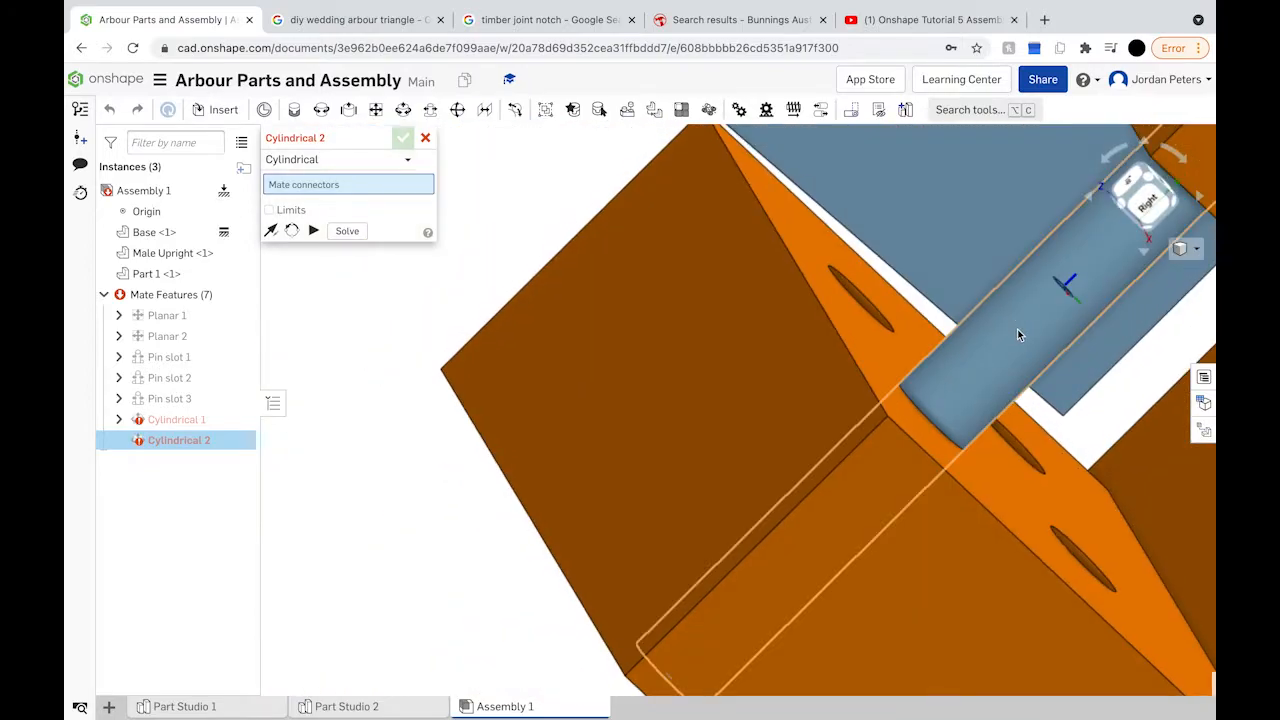
click(1017, 335)
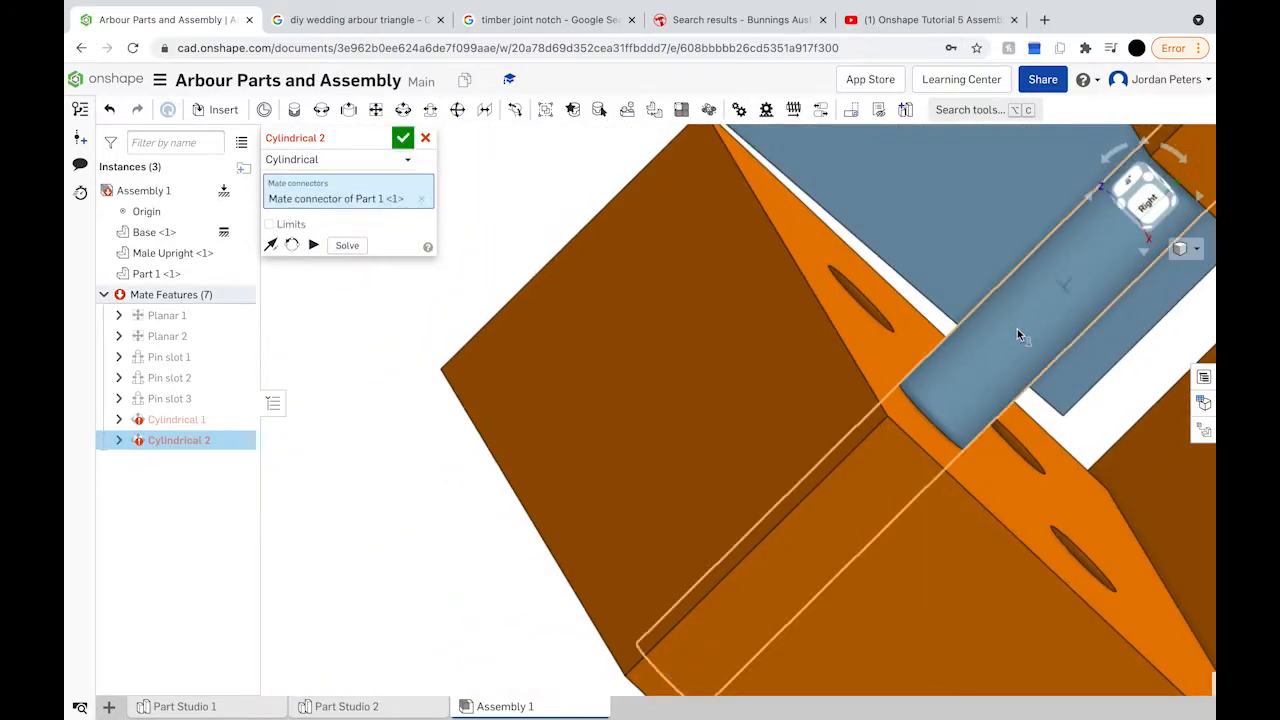
key(n)
key(n)
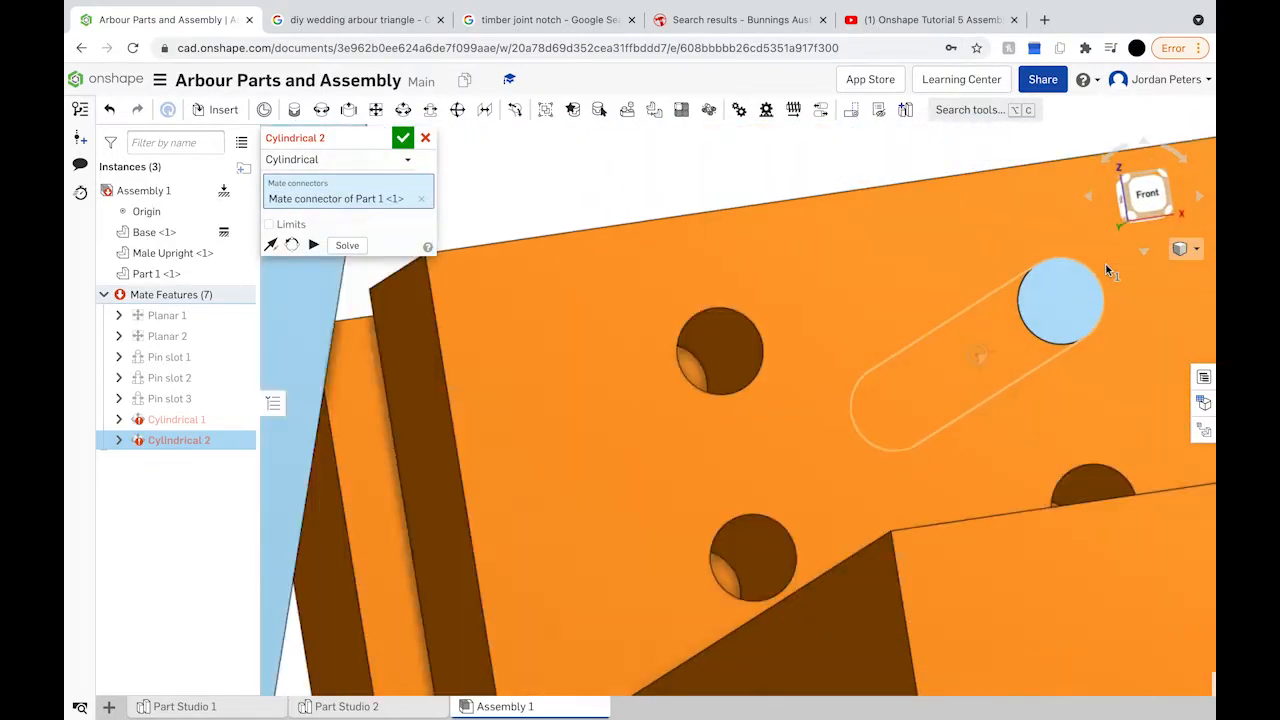
scroll(907, 316, up, 5)
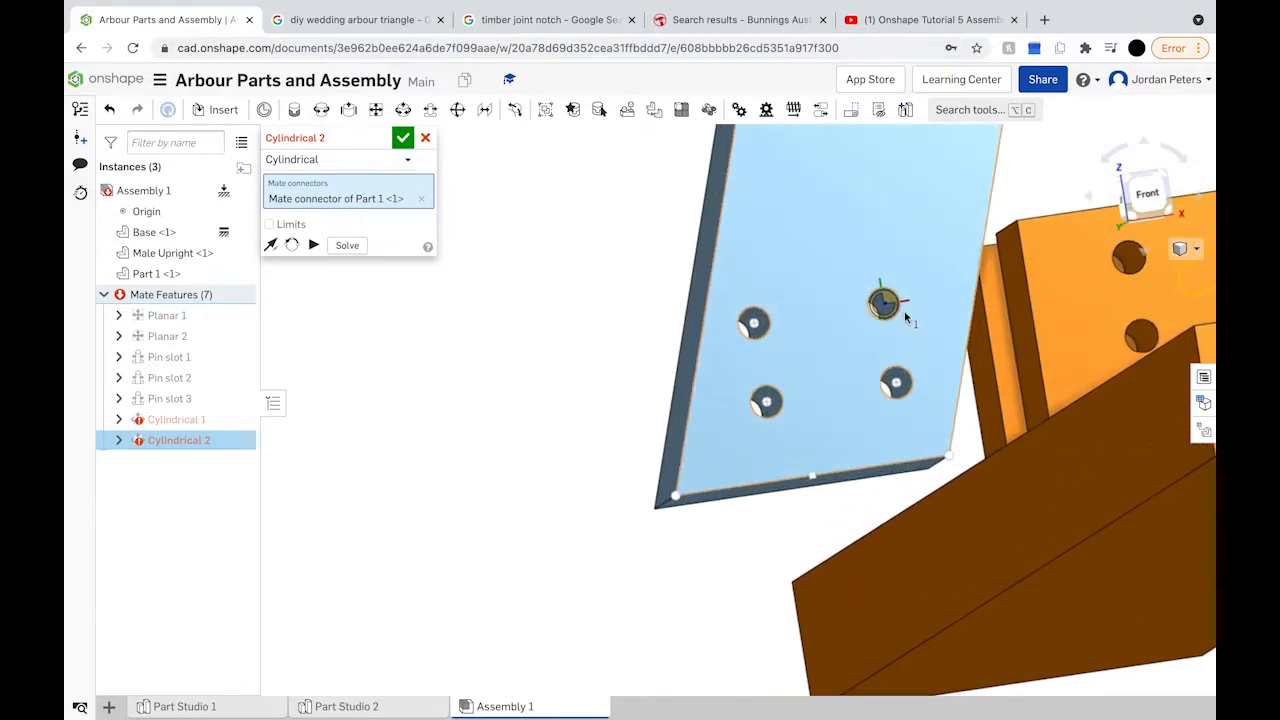
right_drag(862, 318, 848, 400)
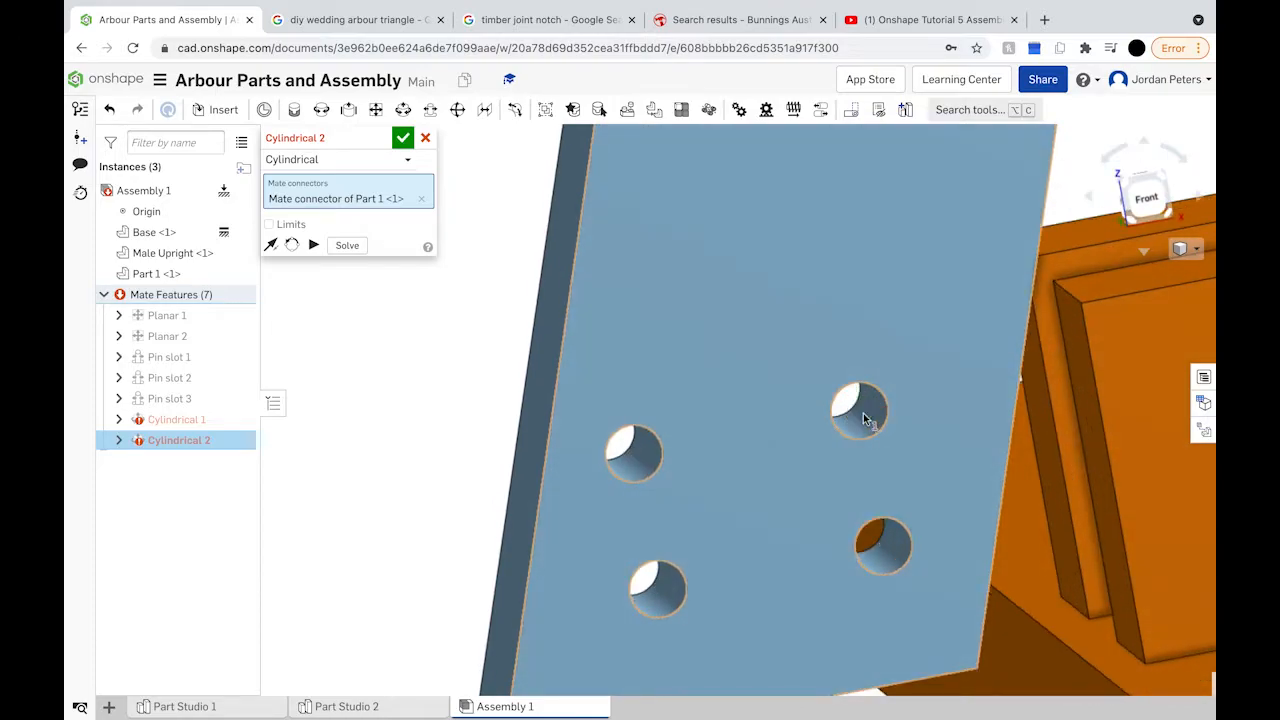
click(864, 418)
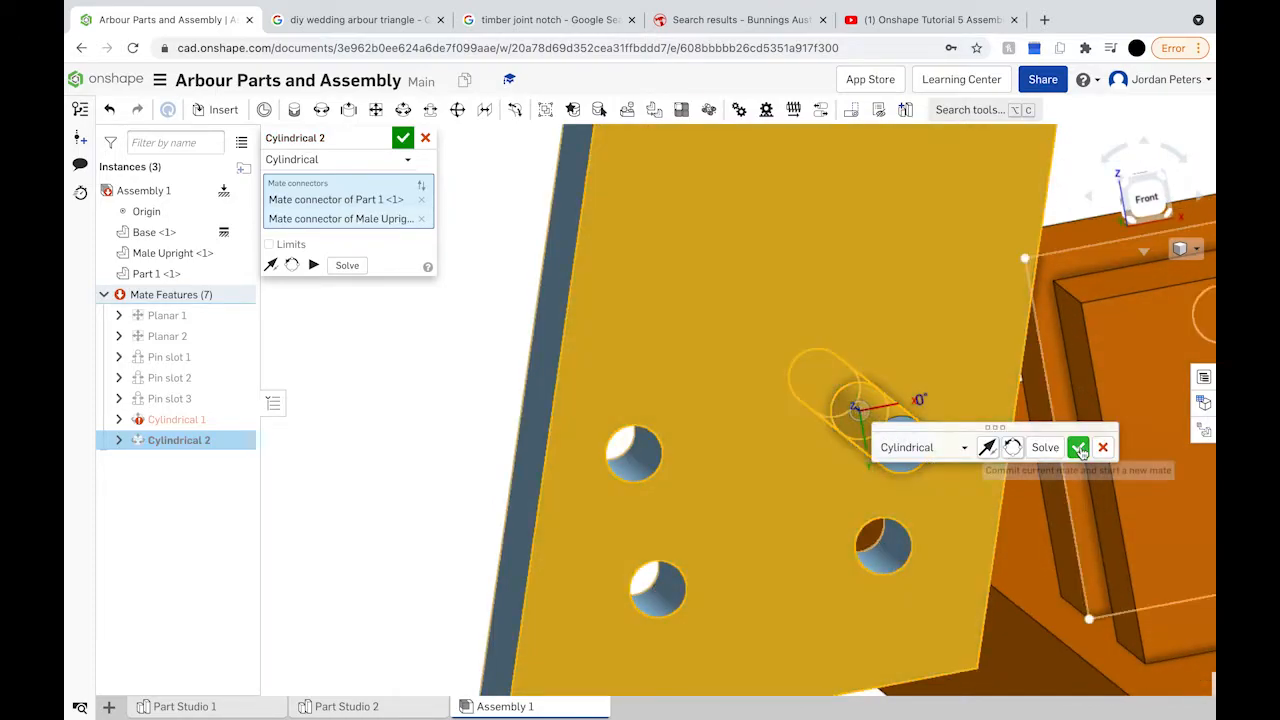
click(1078, 447)
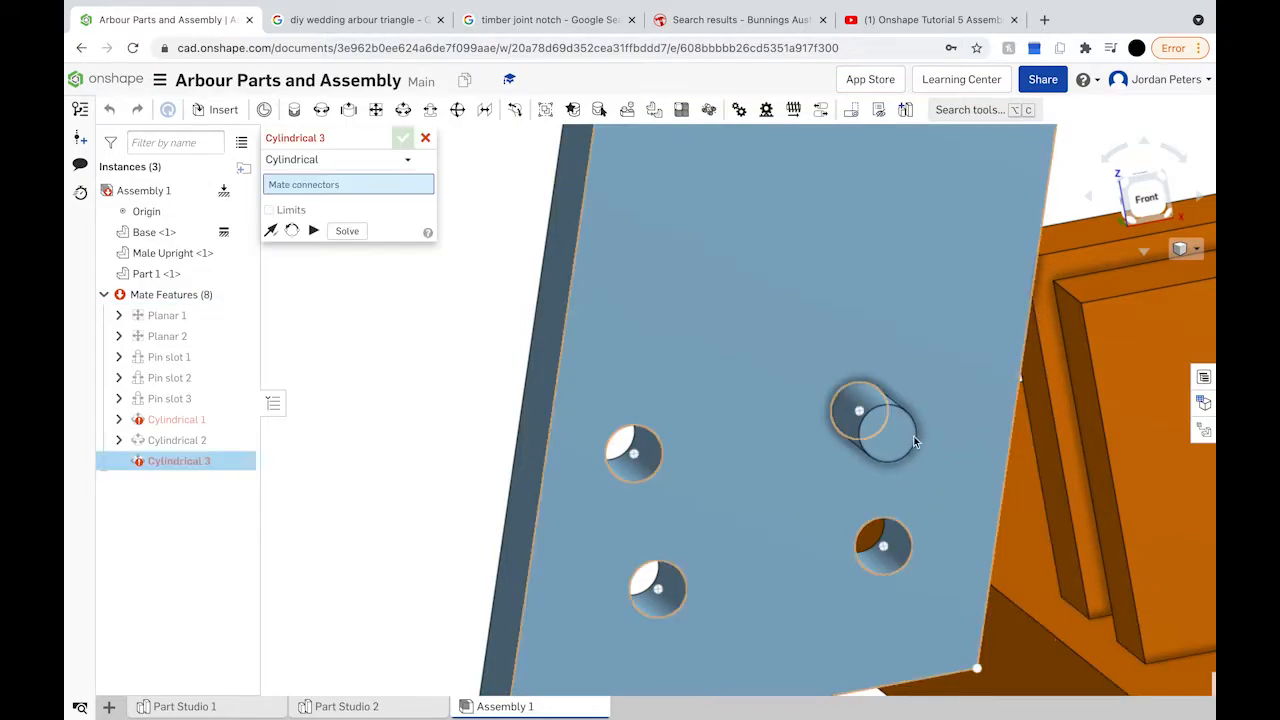
Step: Cylindrically mate the pin's connector into the base block's hole
right_drag(905, 435, 870, 427)
click(870, 427)
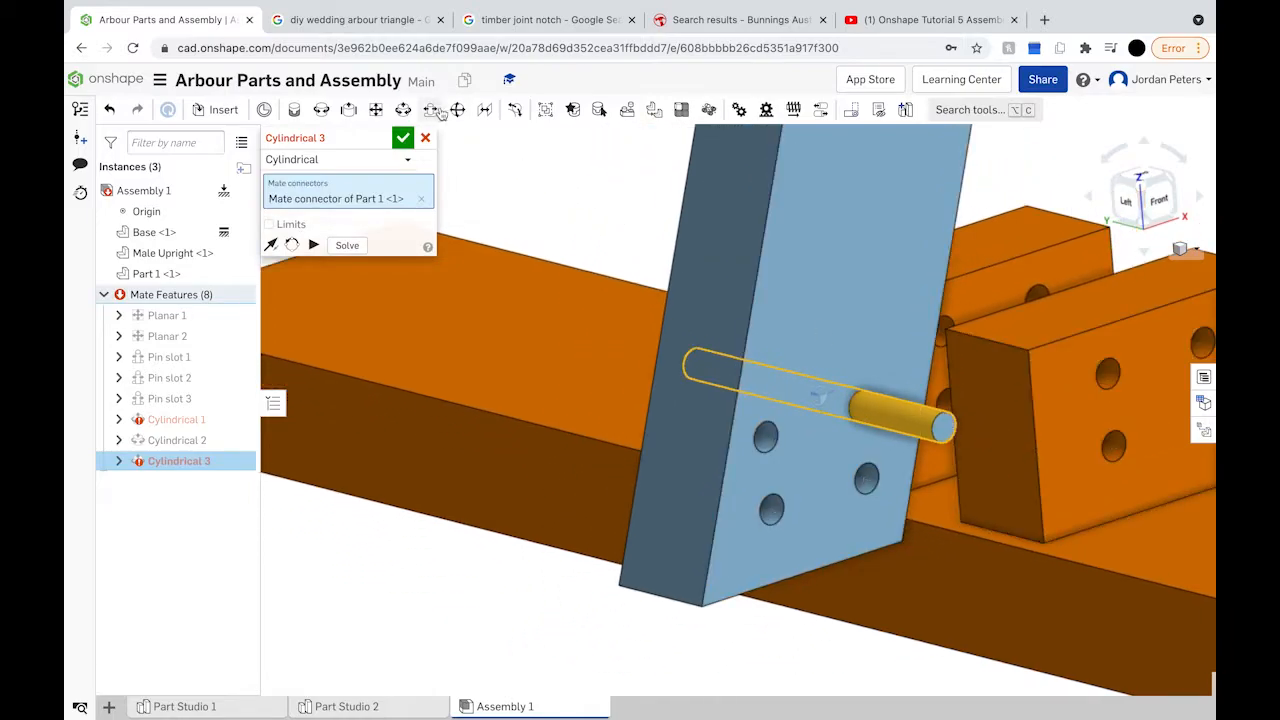
click(1204, 342)
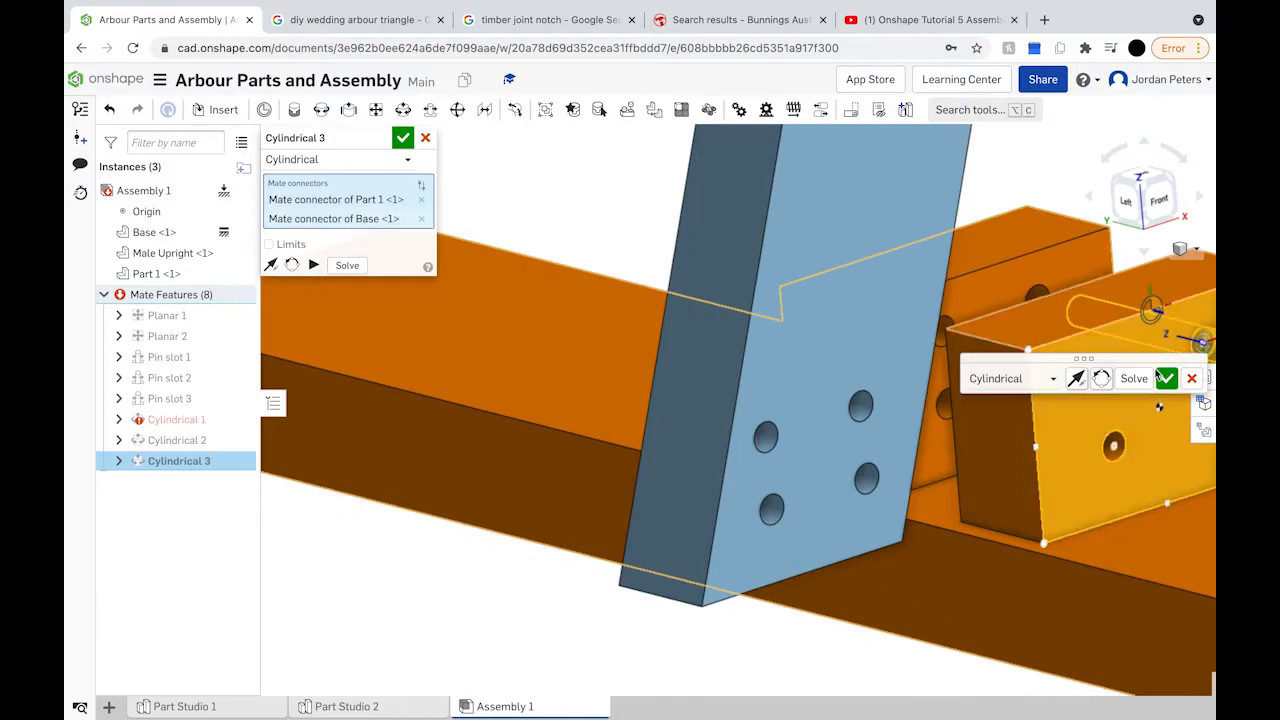
click(1166, 378)
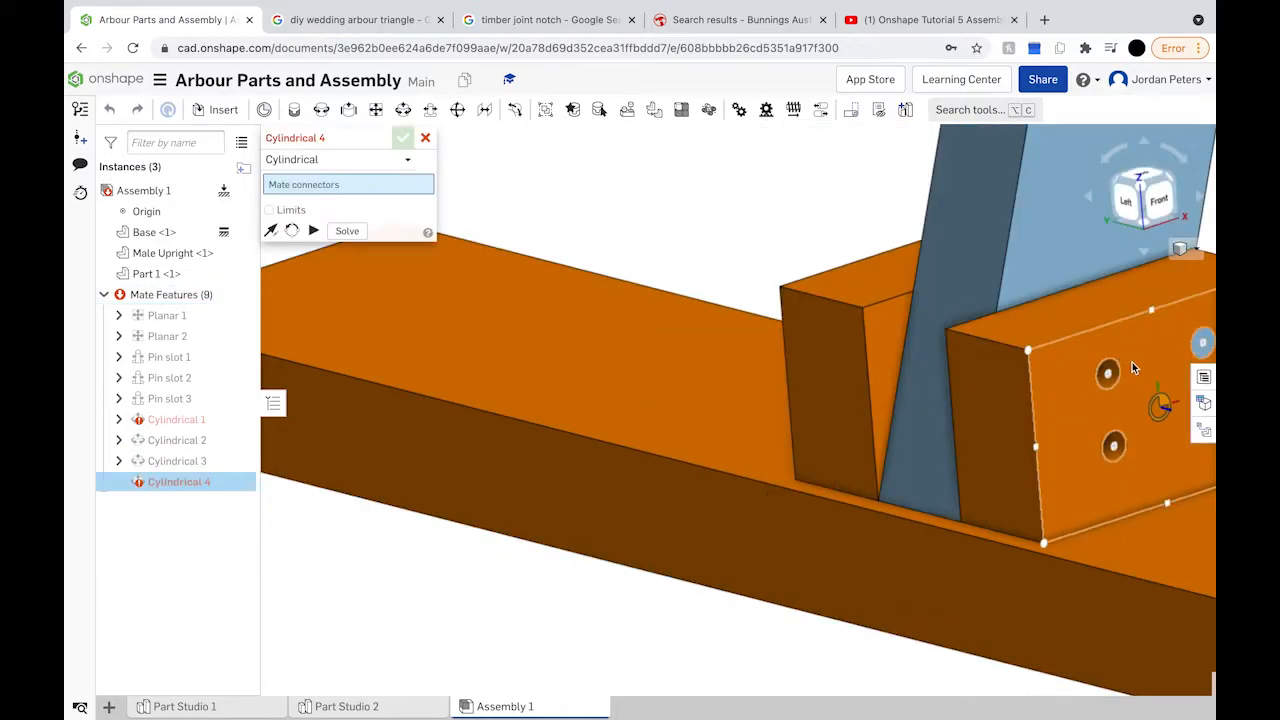
scroll(1132, 362, down, 5)
scroll(1132, 368, up, 3)
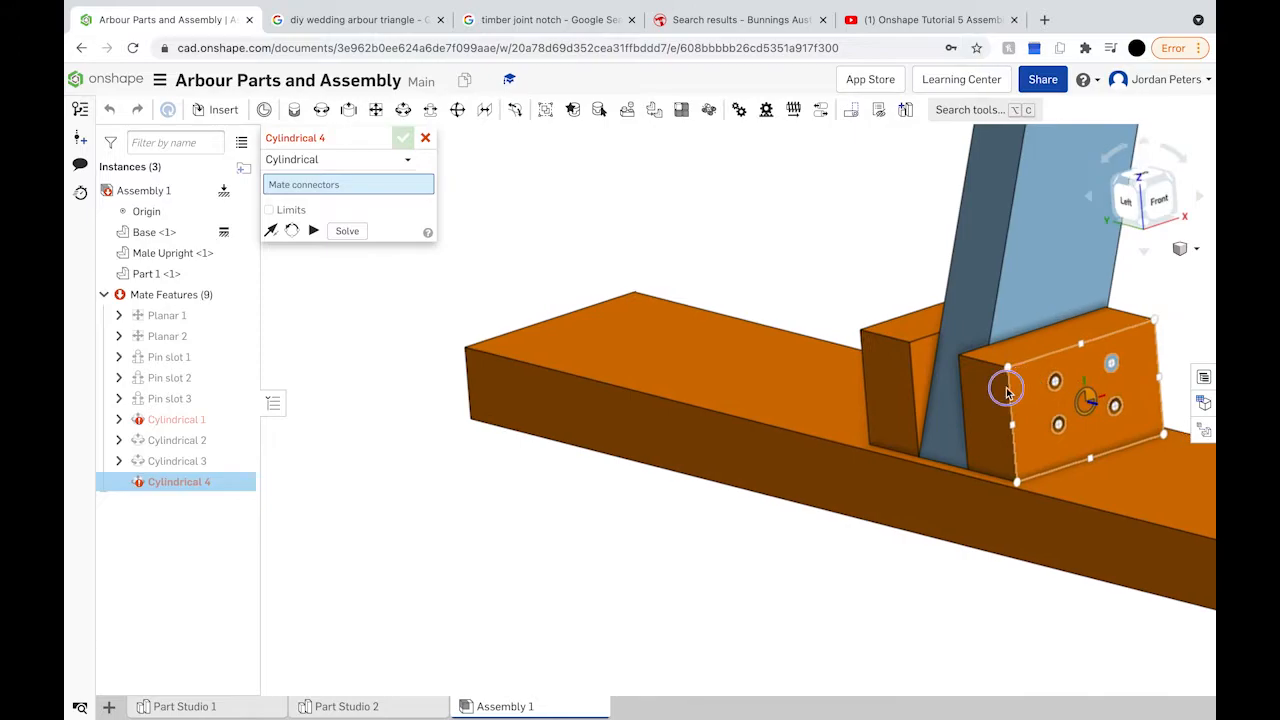
scroll(931, 262, down, 3)
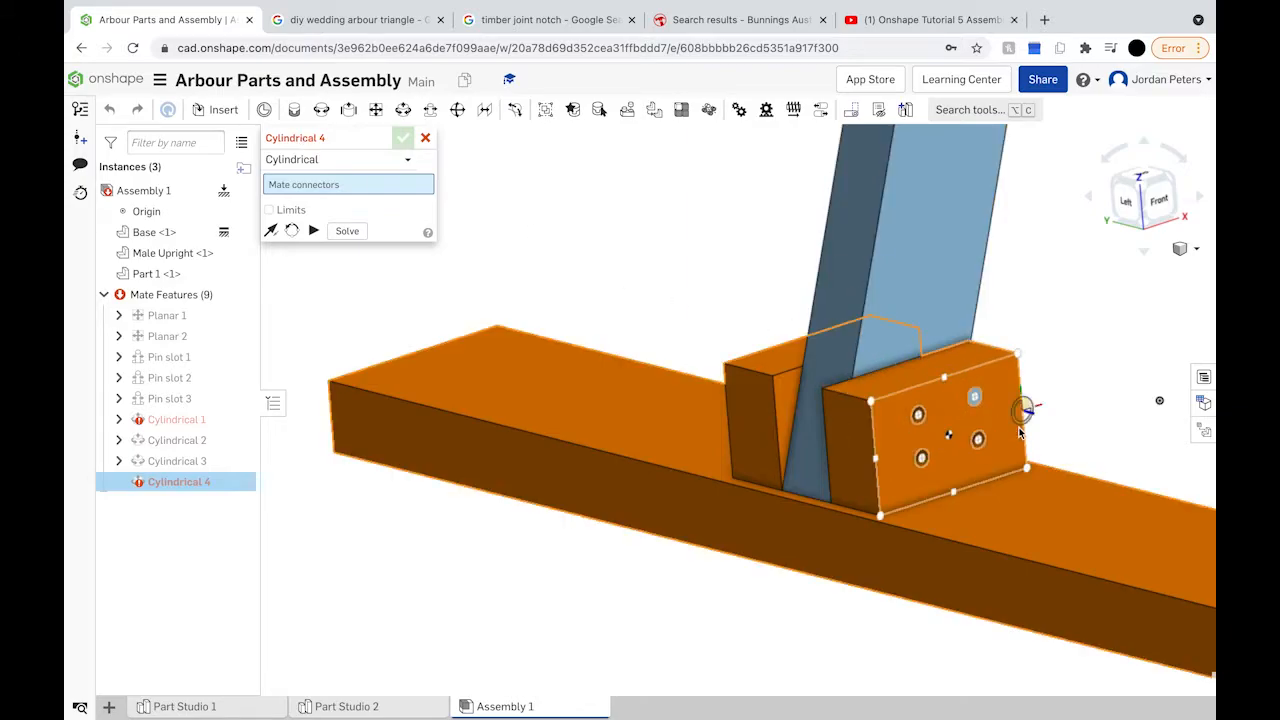
scroll(1030, 425, down, 5)
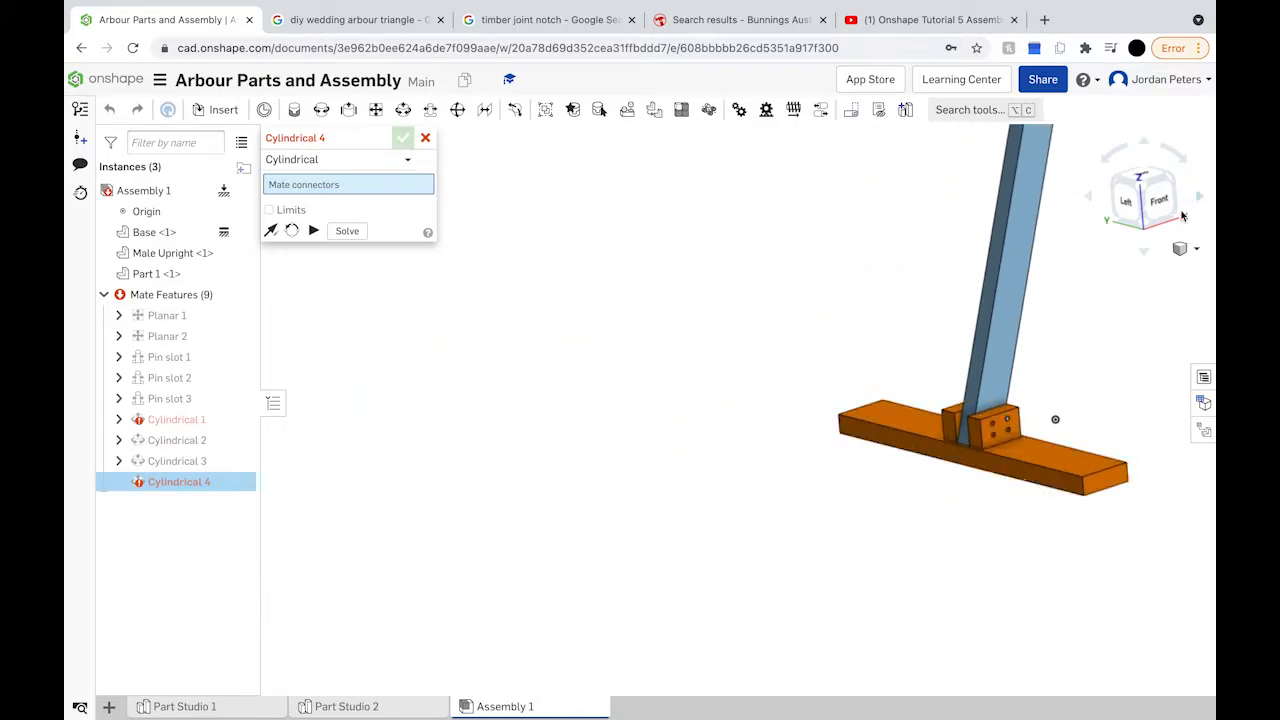
click(1156, 200)
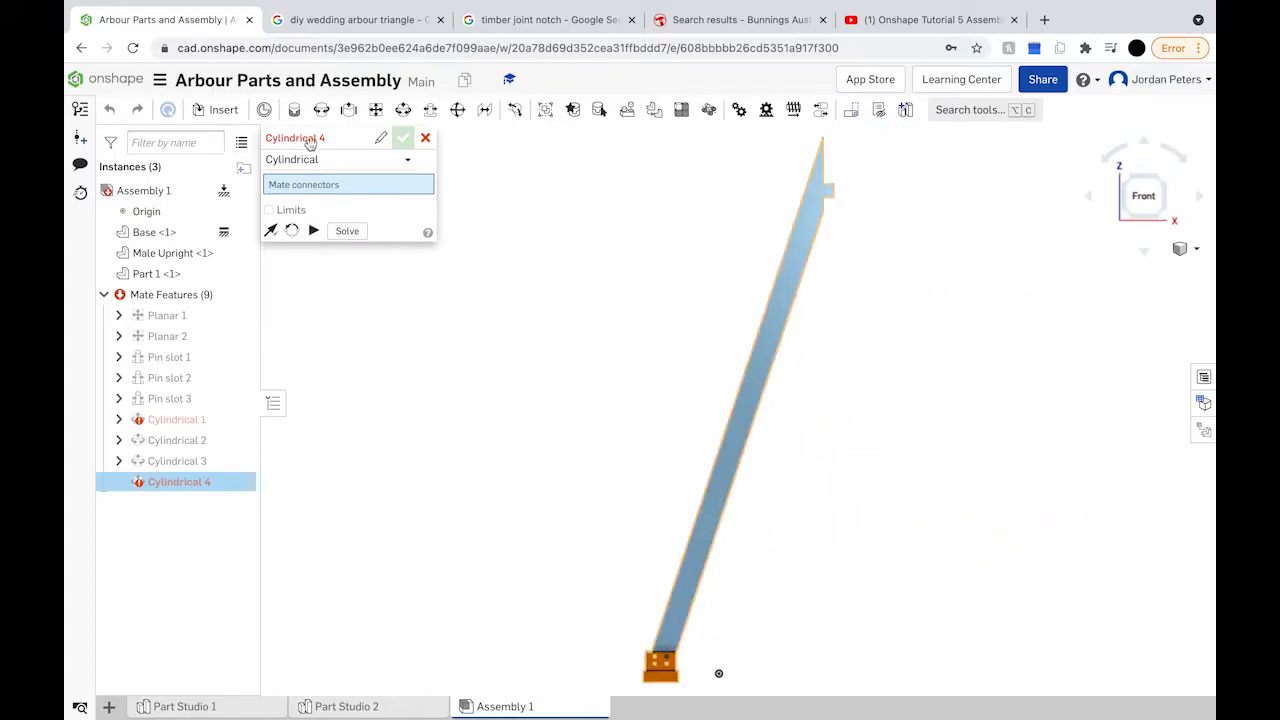
Step: Cancel the empty Cylindrical 4 and drag Part 1 to test its freedom of movement
click(424, 140)
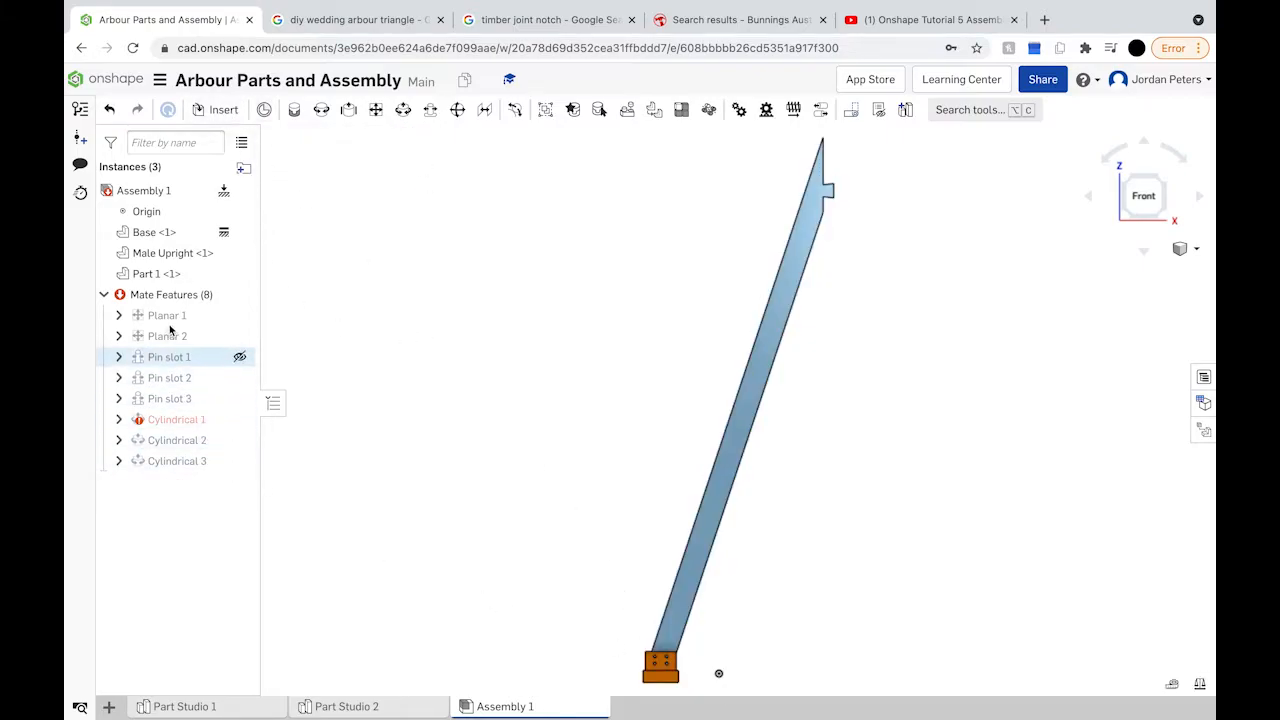
mouse_move(183, 421)
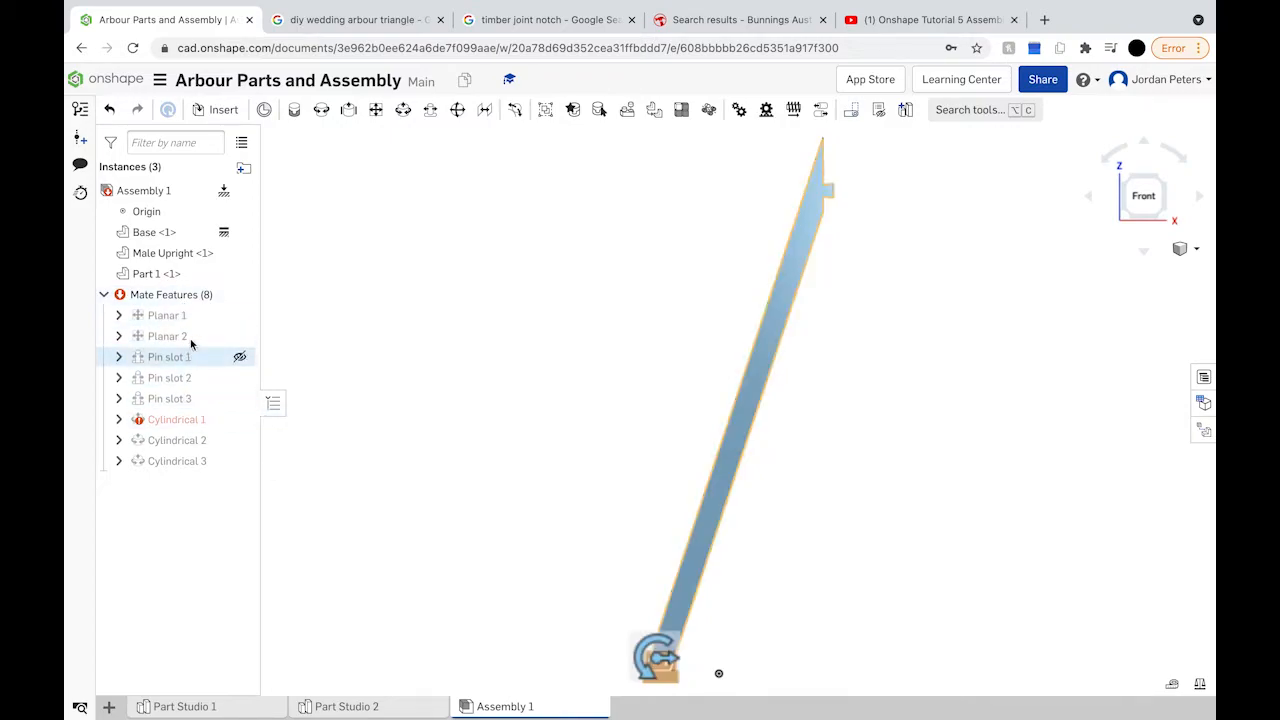
click(230, 274)
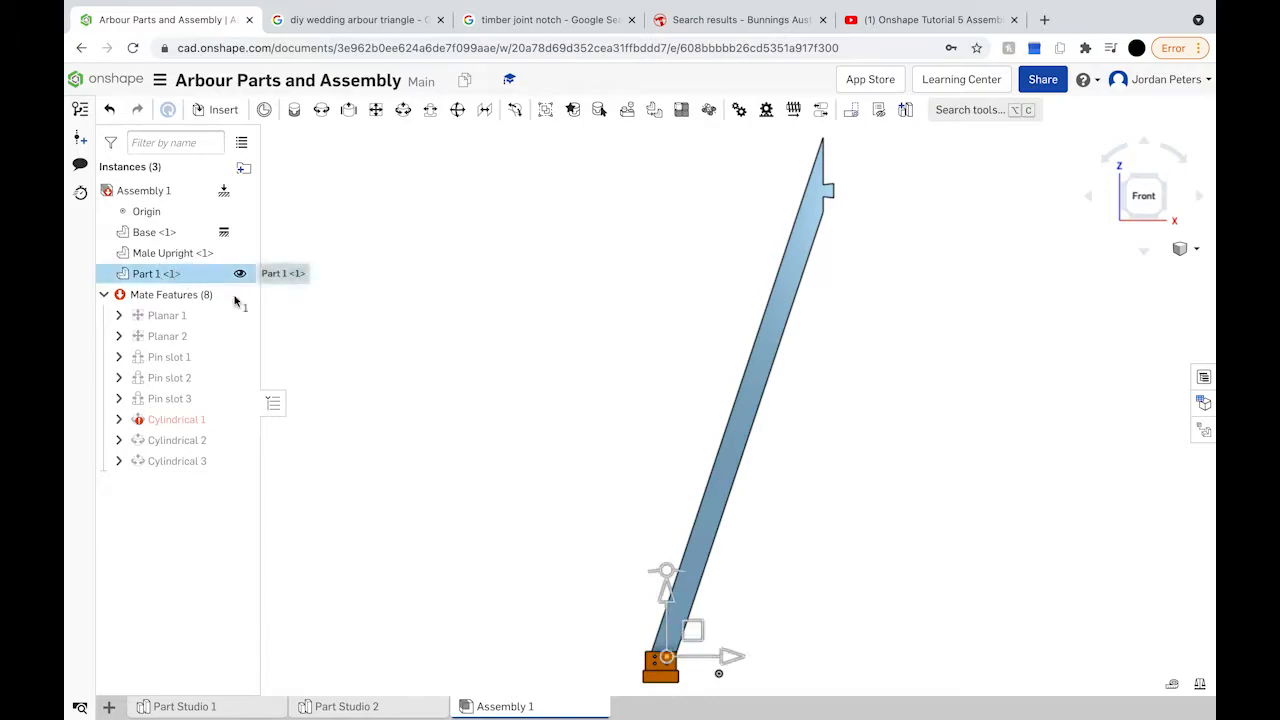
right_drag(740, 655, 682, 648)
drag(663, 641, 740, 610)
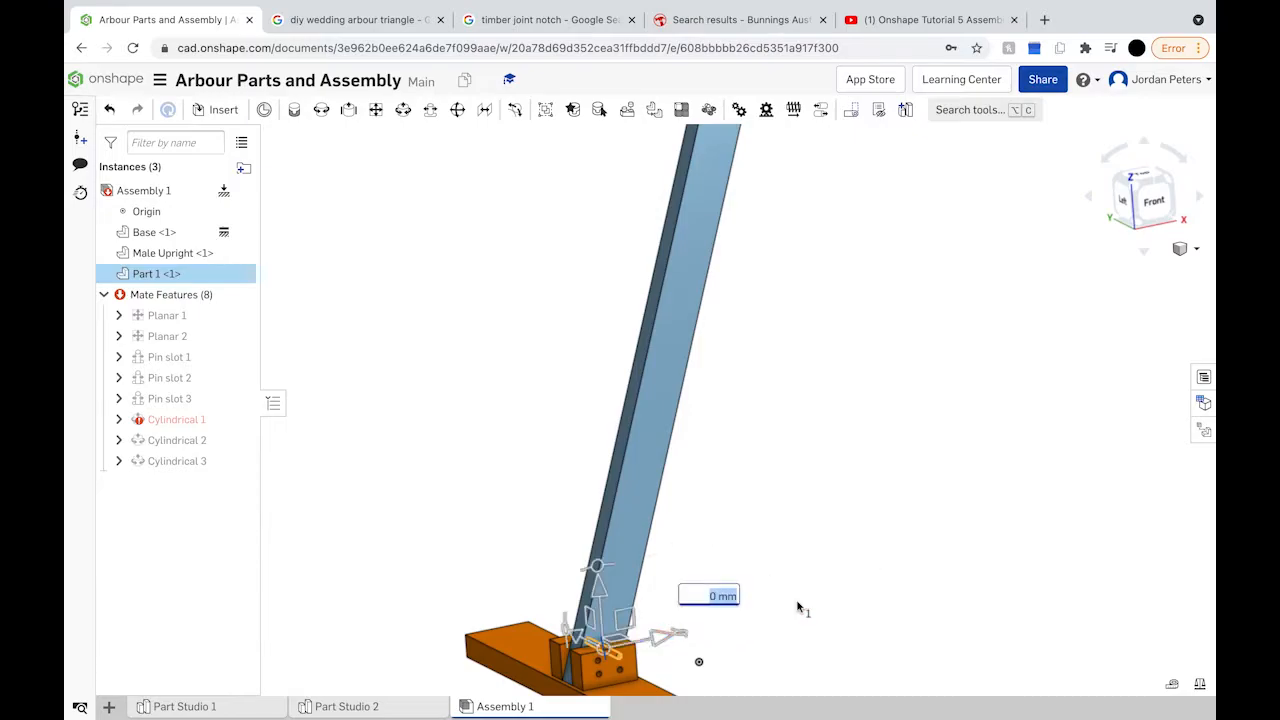
drag(604, 591, 591, 455)
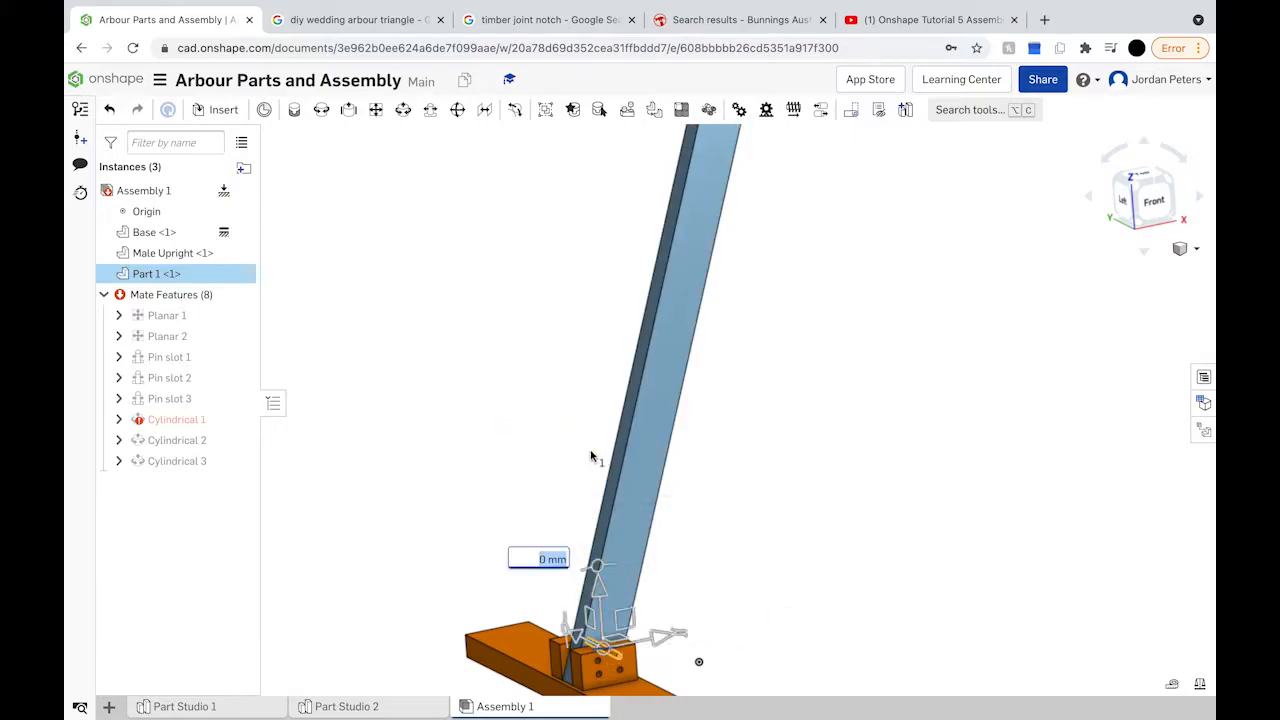
drag(582, 644, 471, 584)
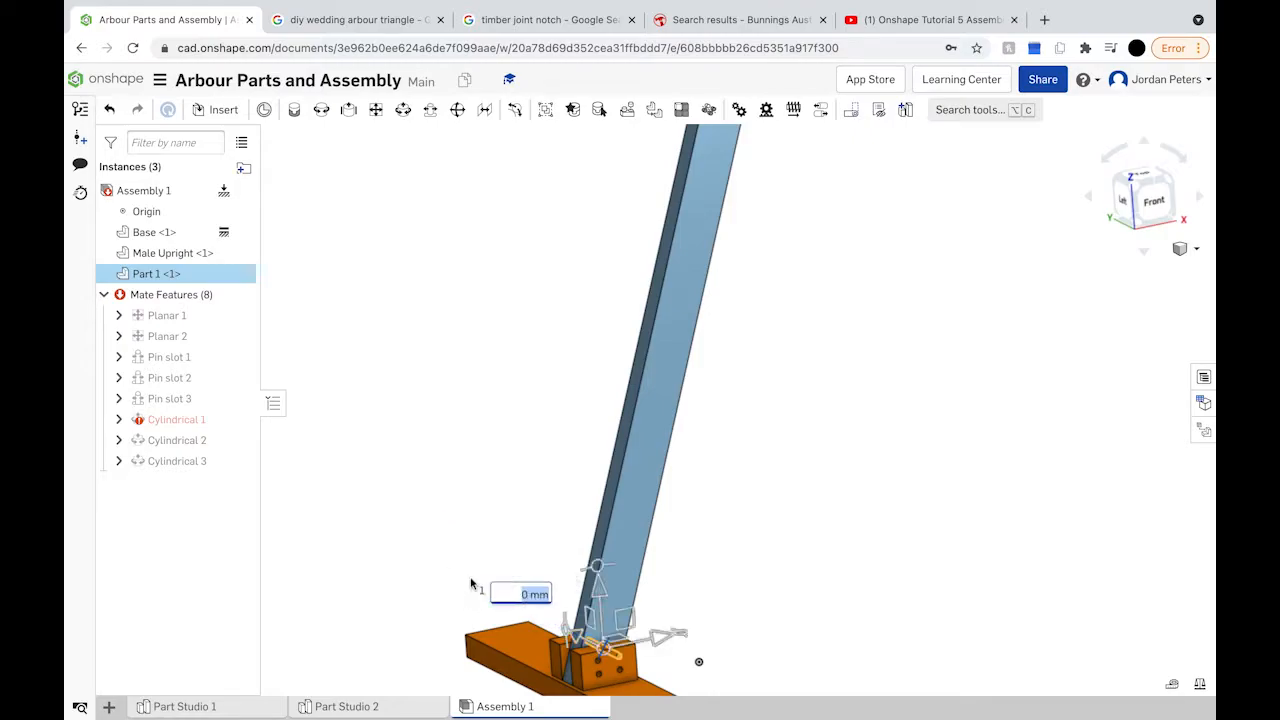
Step: Rotate the upright about the dowel to 90° and view the assembly from the front
drag(600, 575, 627, 680)
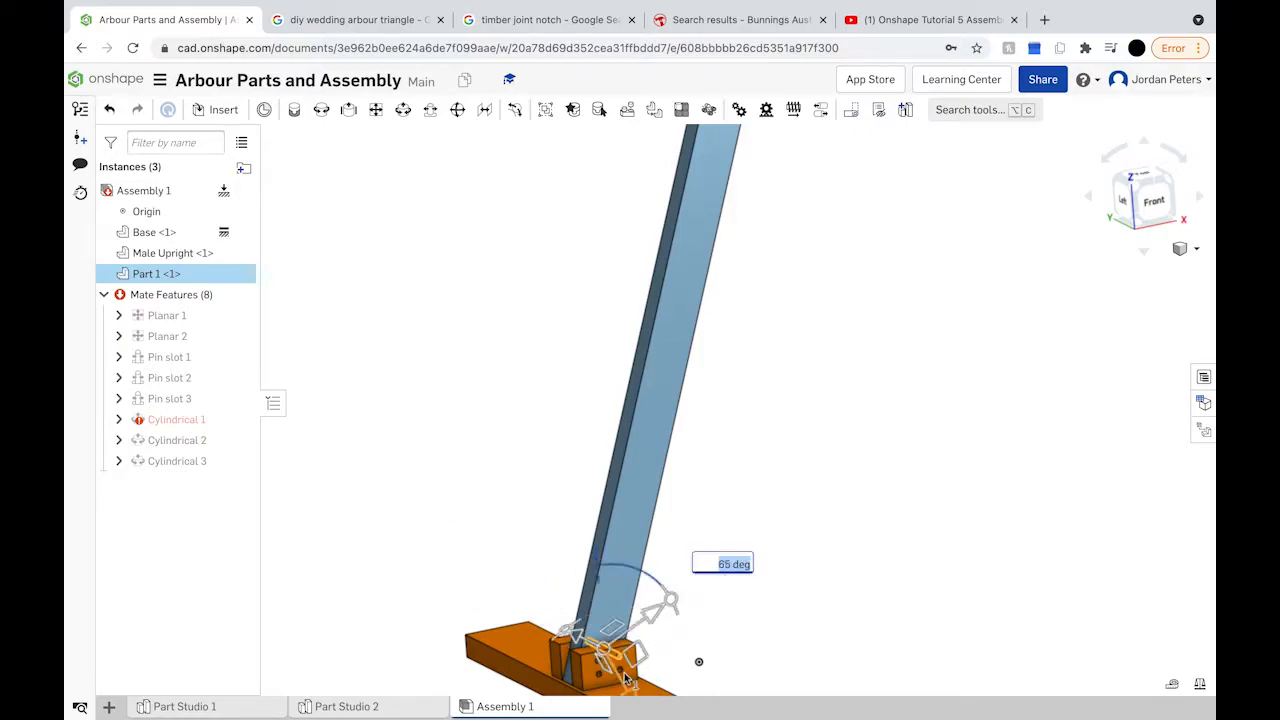
scroll(627, 680, up, 10)
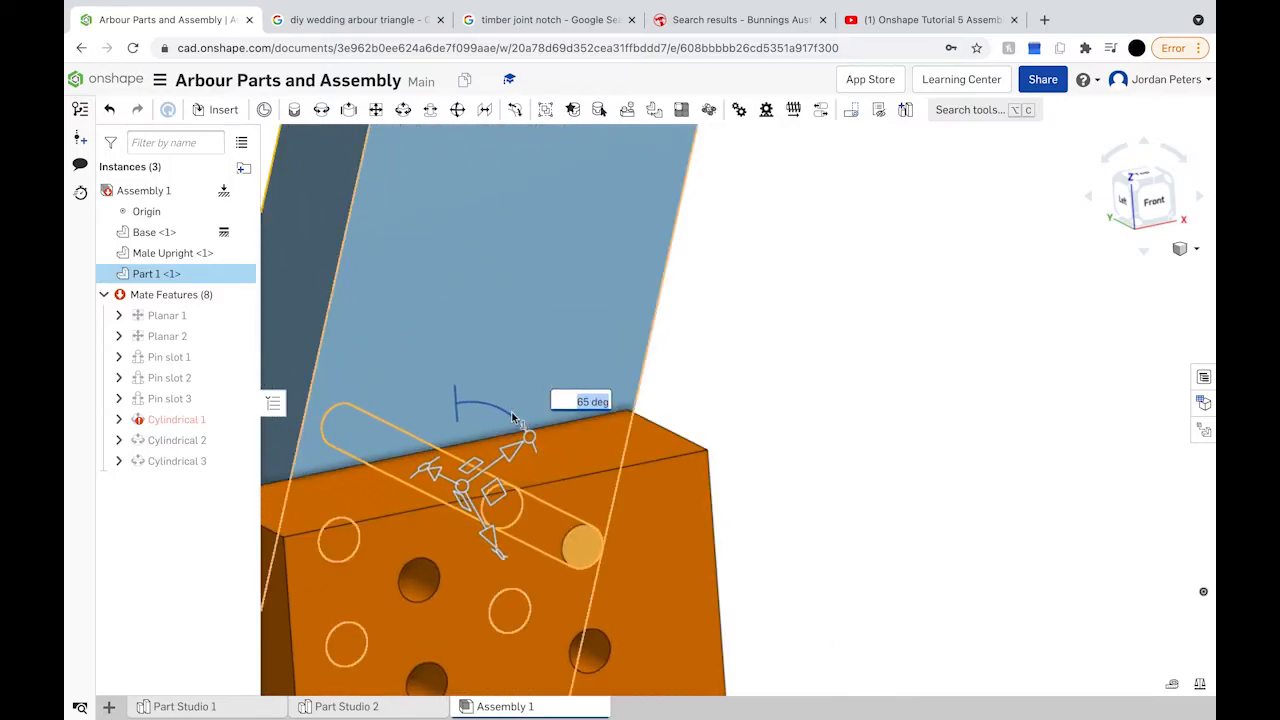
drag(492, 422, 396, 393)
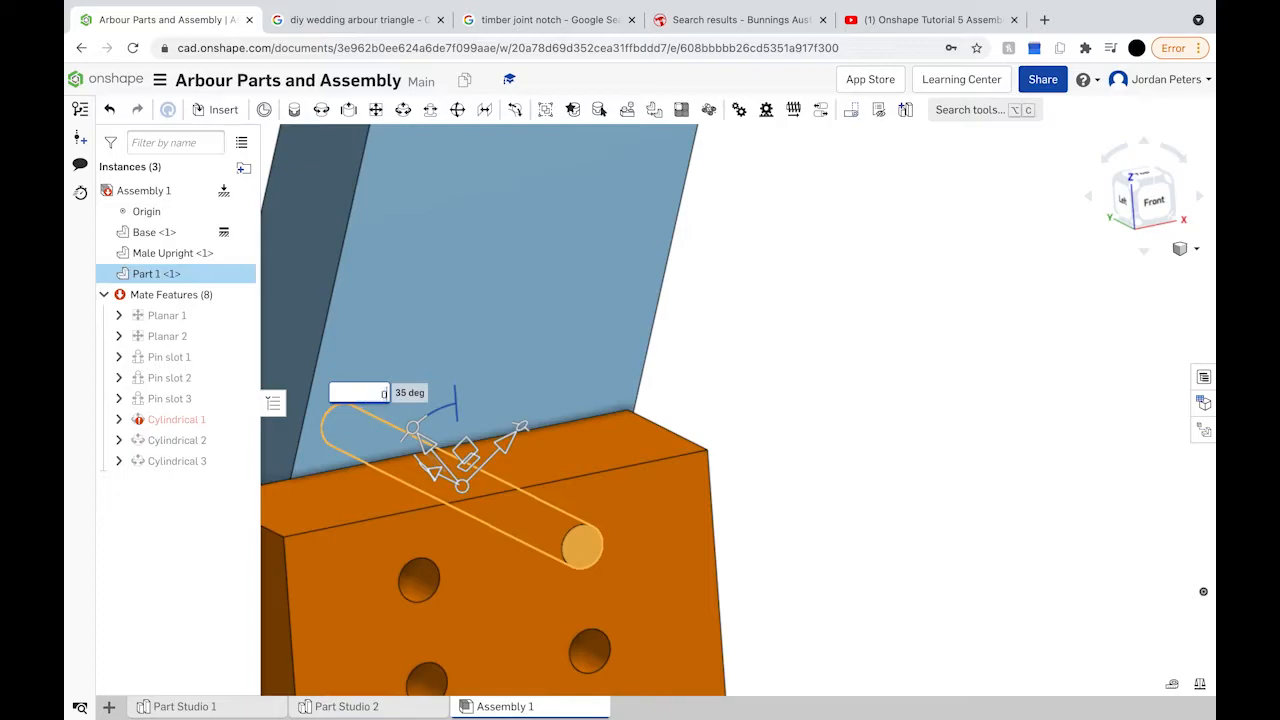
key(Return)
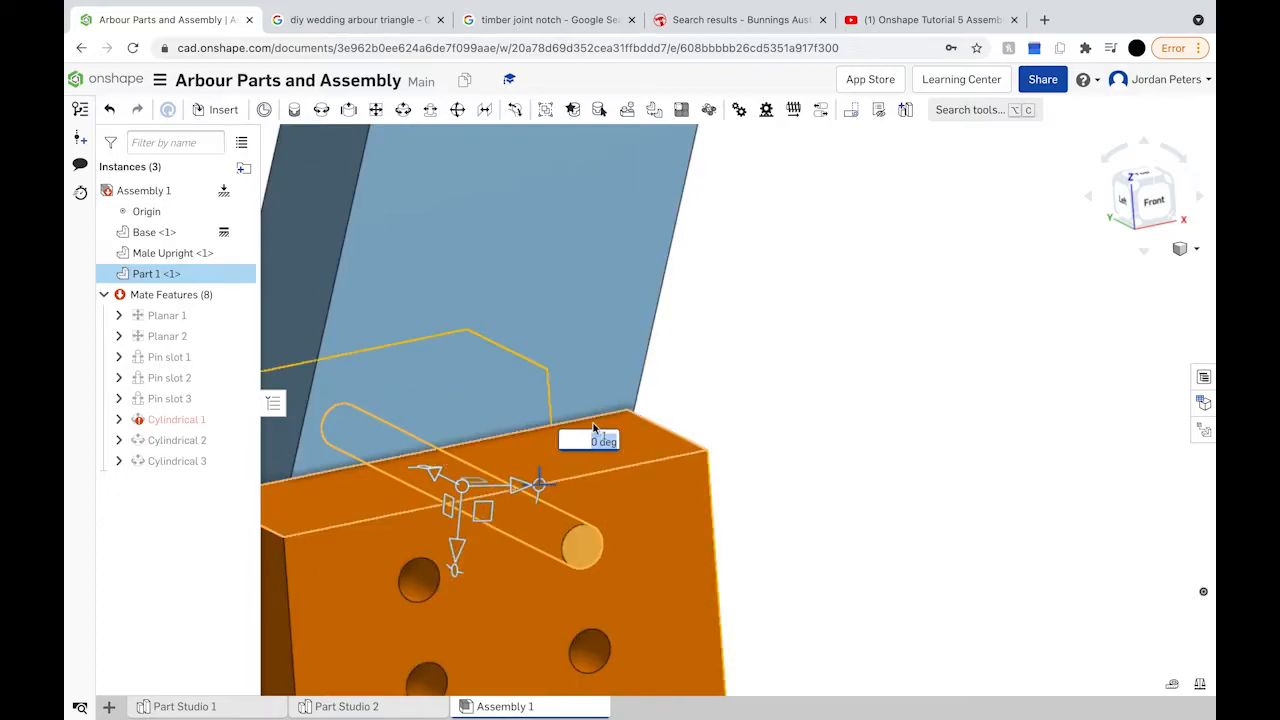
key(Return)
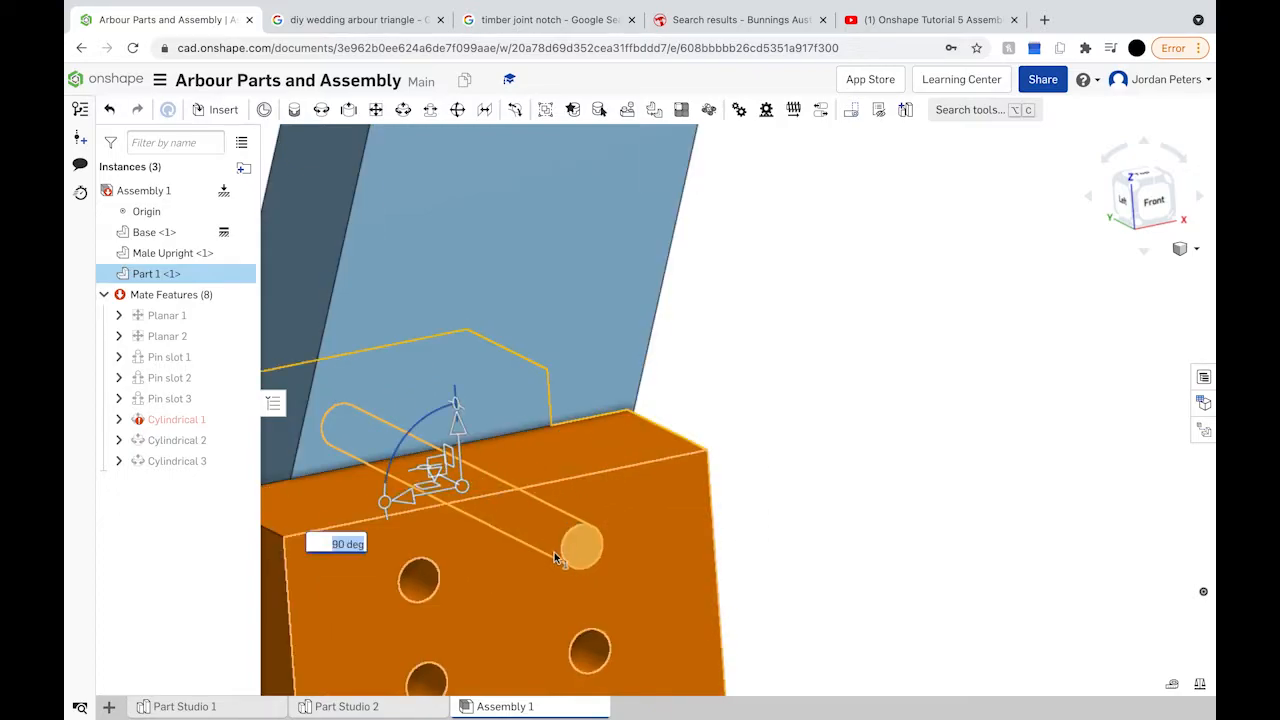
scroll(531, 472, down, 5)
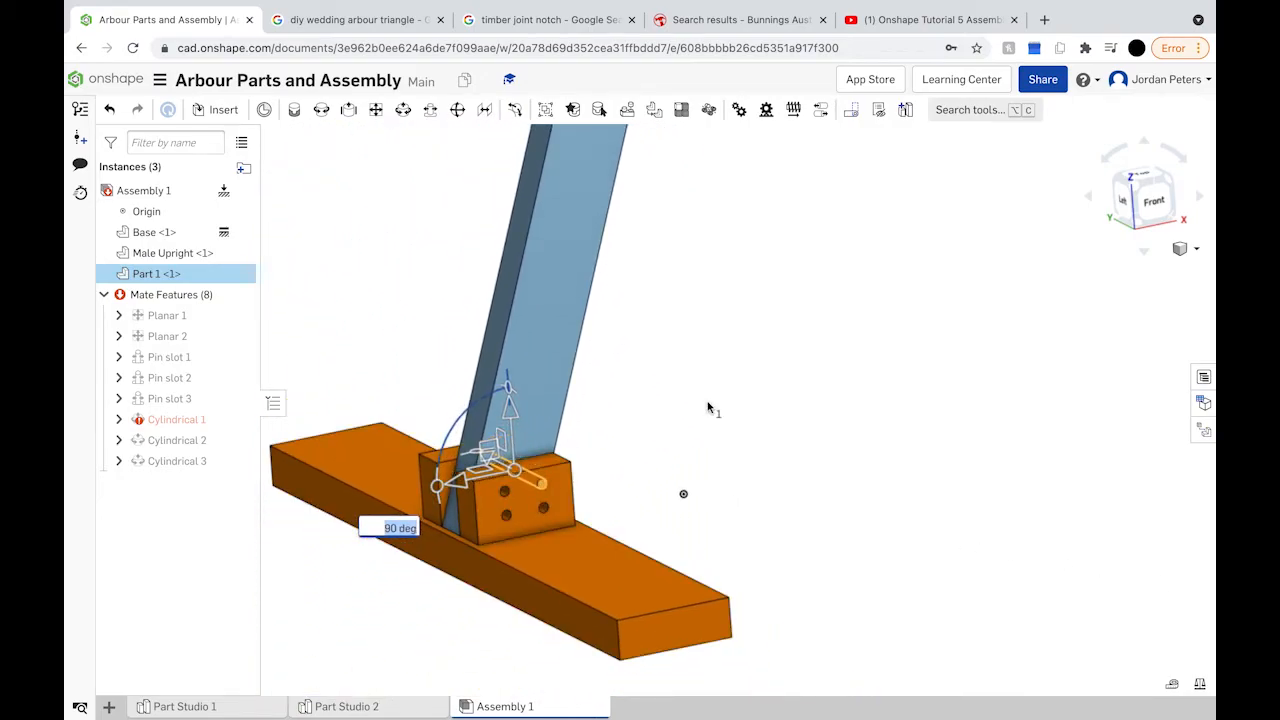
scroll(709, 409, down, 5)
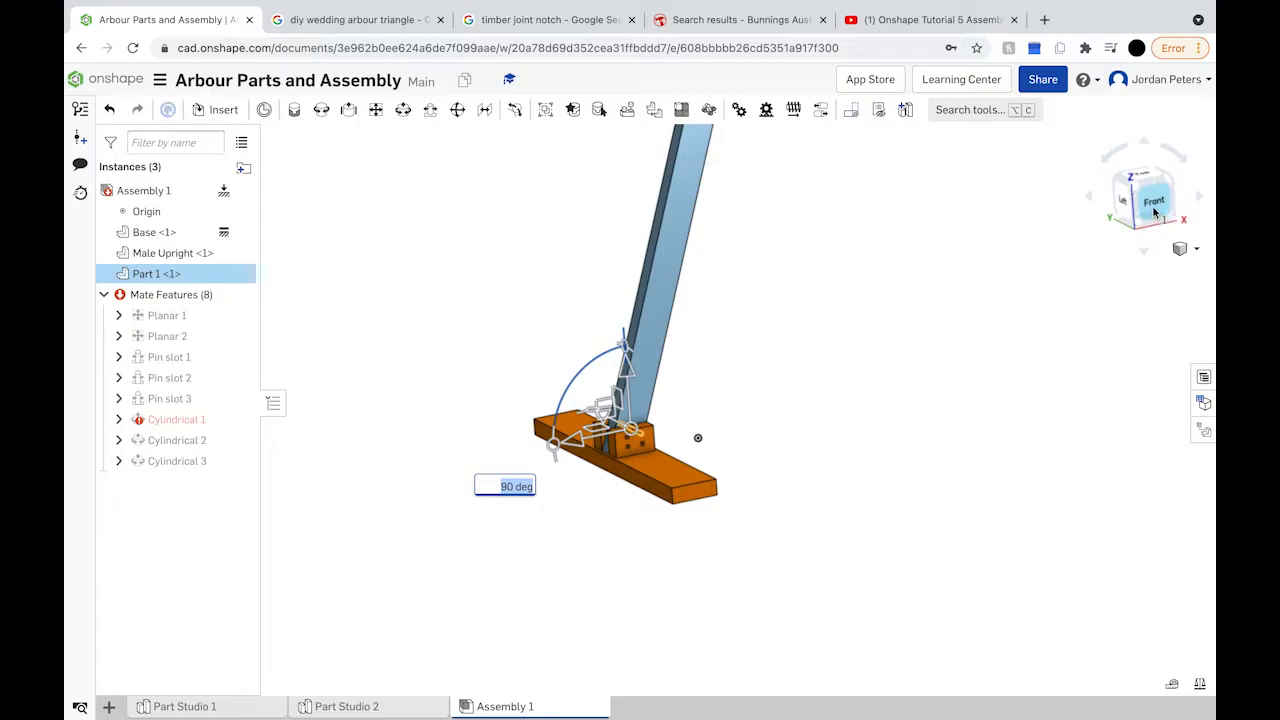
click(1152, 214)
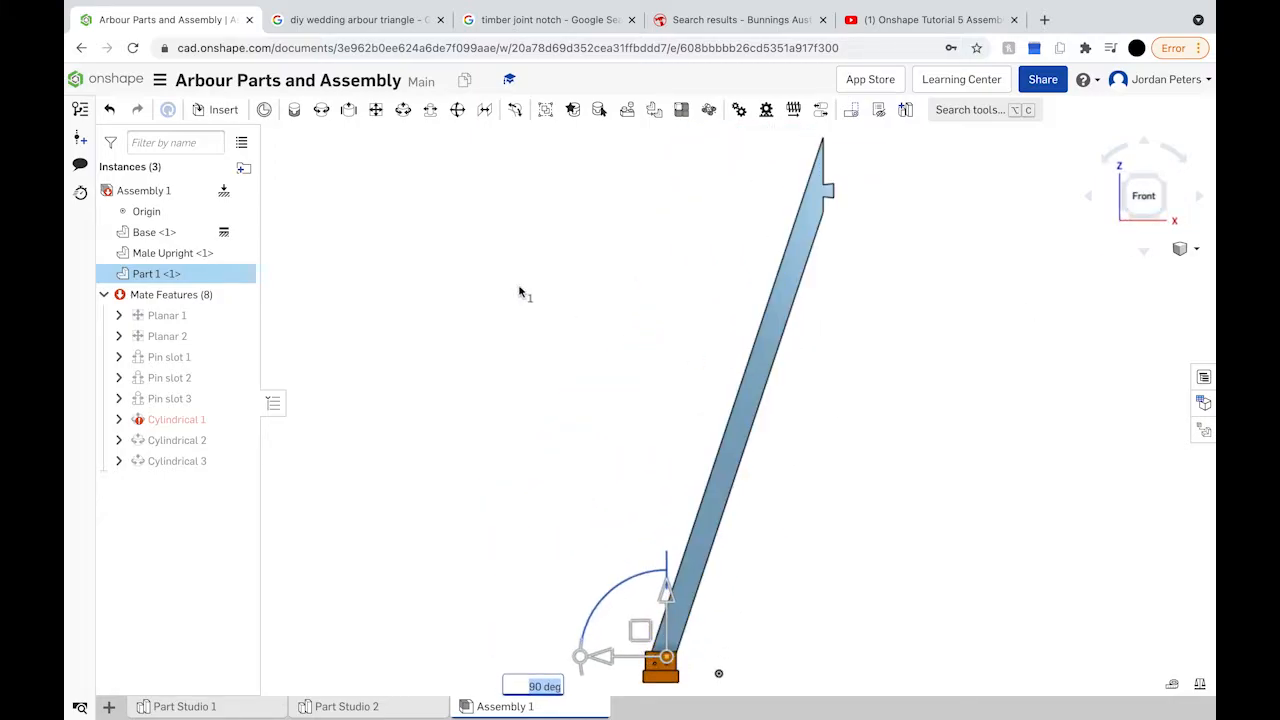
Step: Insert only the Female Upright from Part Studio 1, placed beside the Male Upright
click(222, 110)
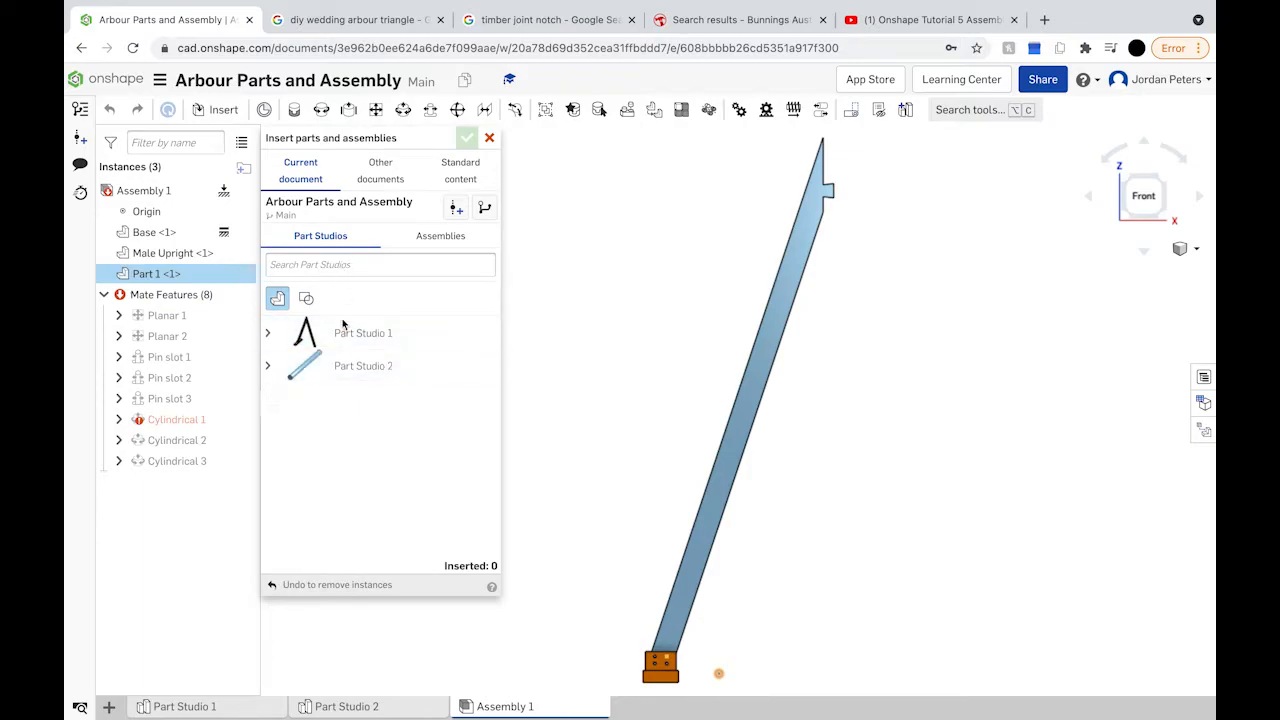
click(340, 333)
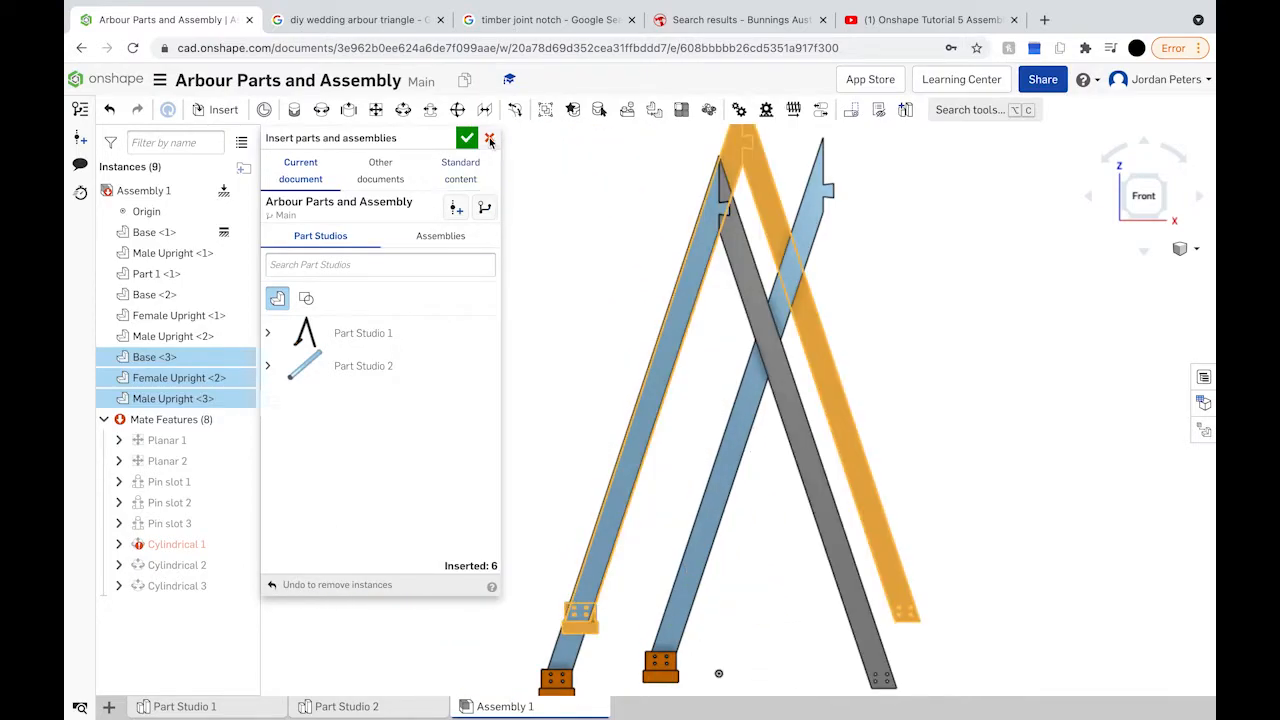
click(267, 334)
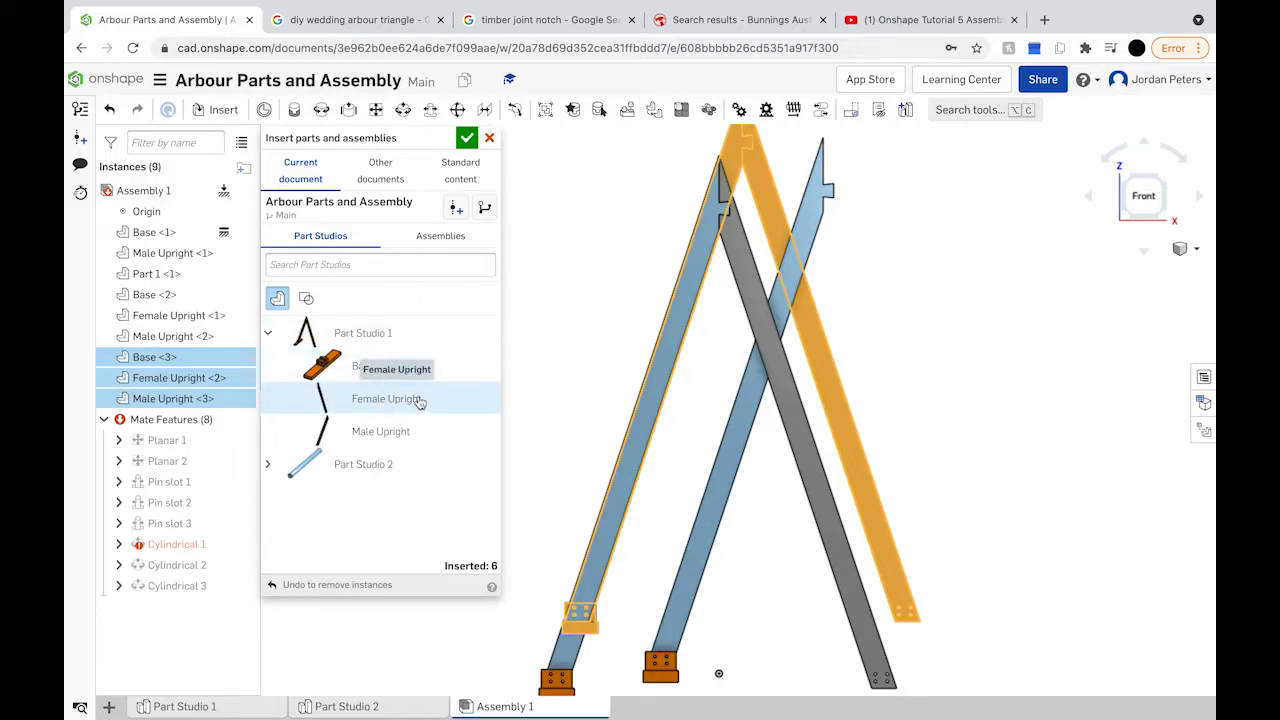
key(super+z)
key(super+z)
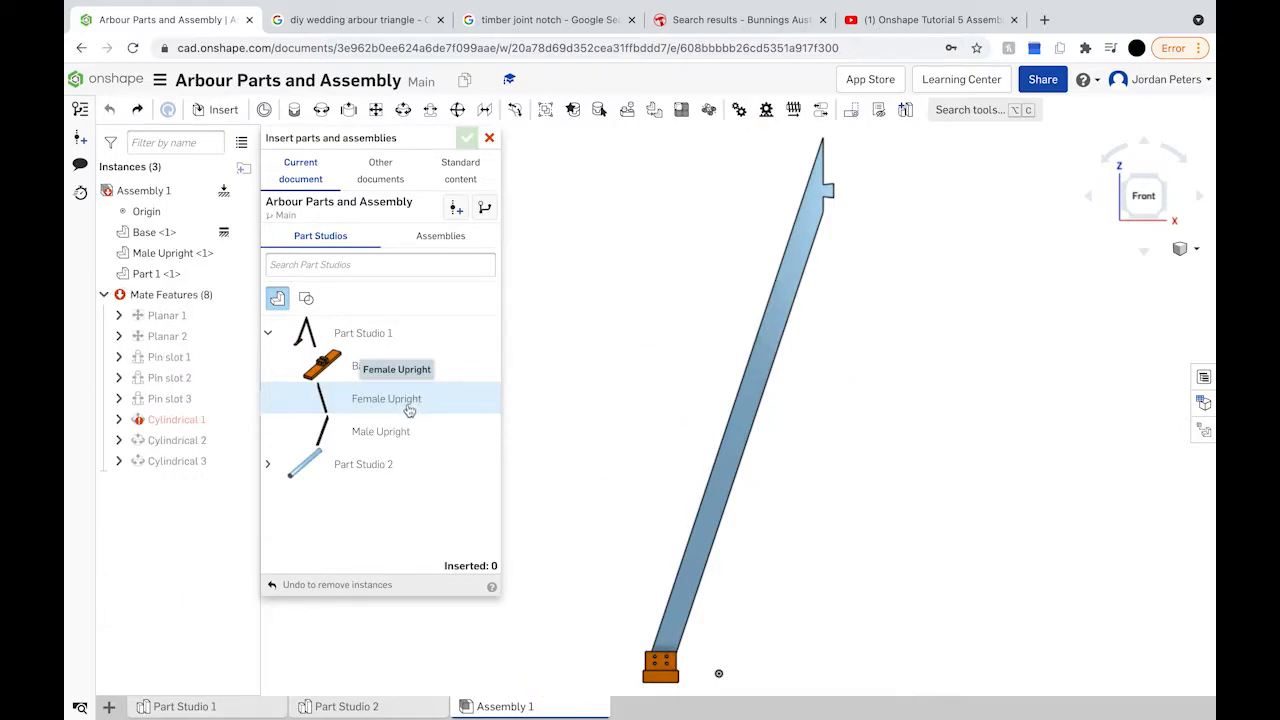
click(409, 410)
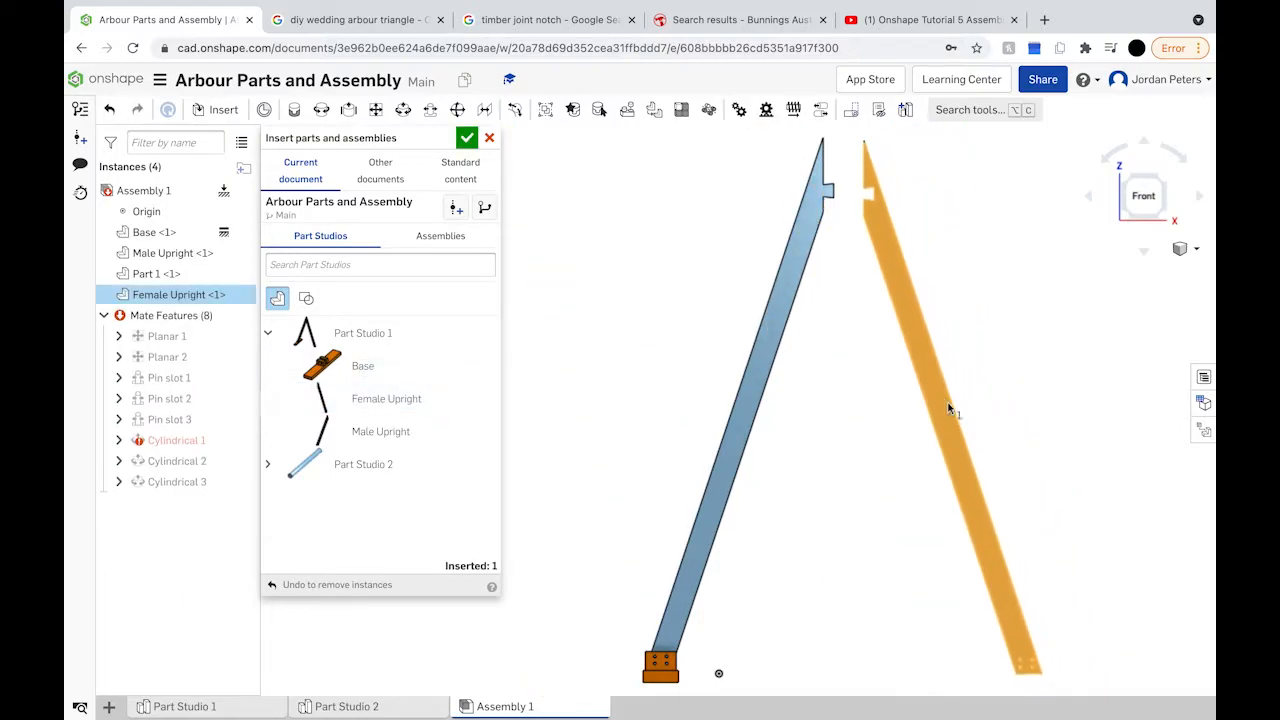
click(948, 402)
scroll(908, 222, up, 3)
right_drag(910, 230, 982, 300)
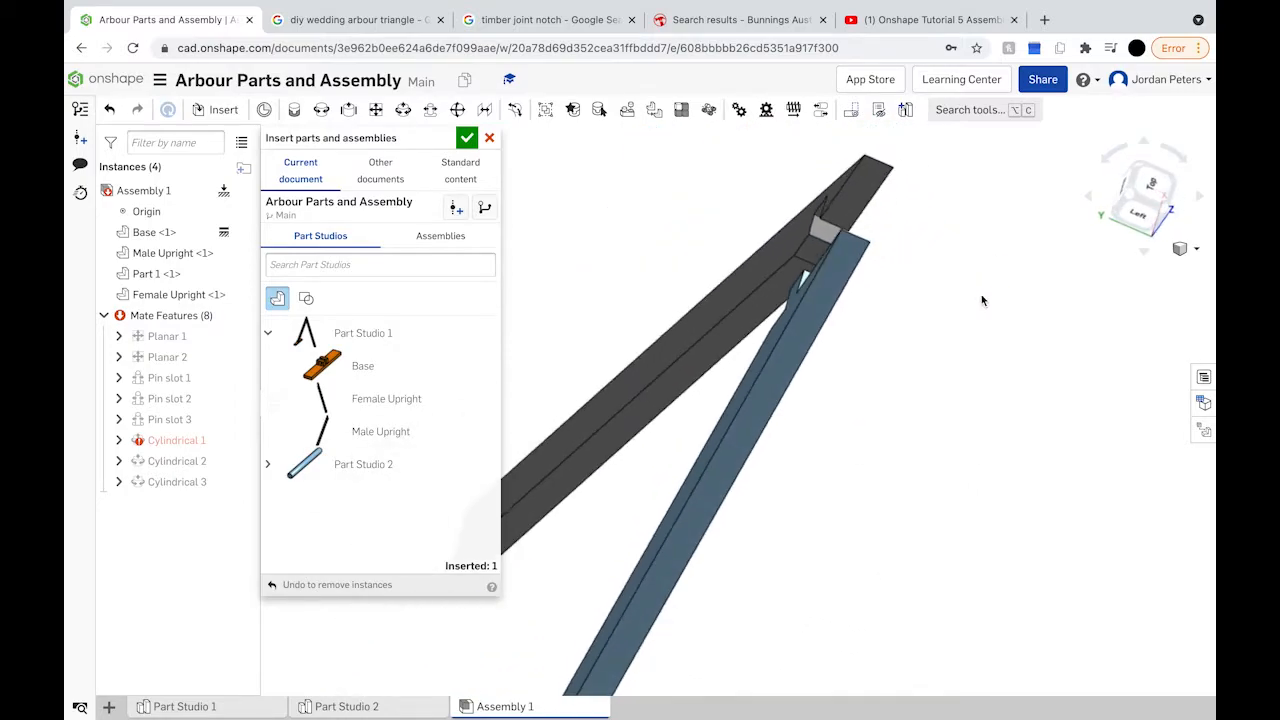
click(472, 145)
right_drag(1010, 186, 971, 177)
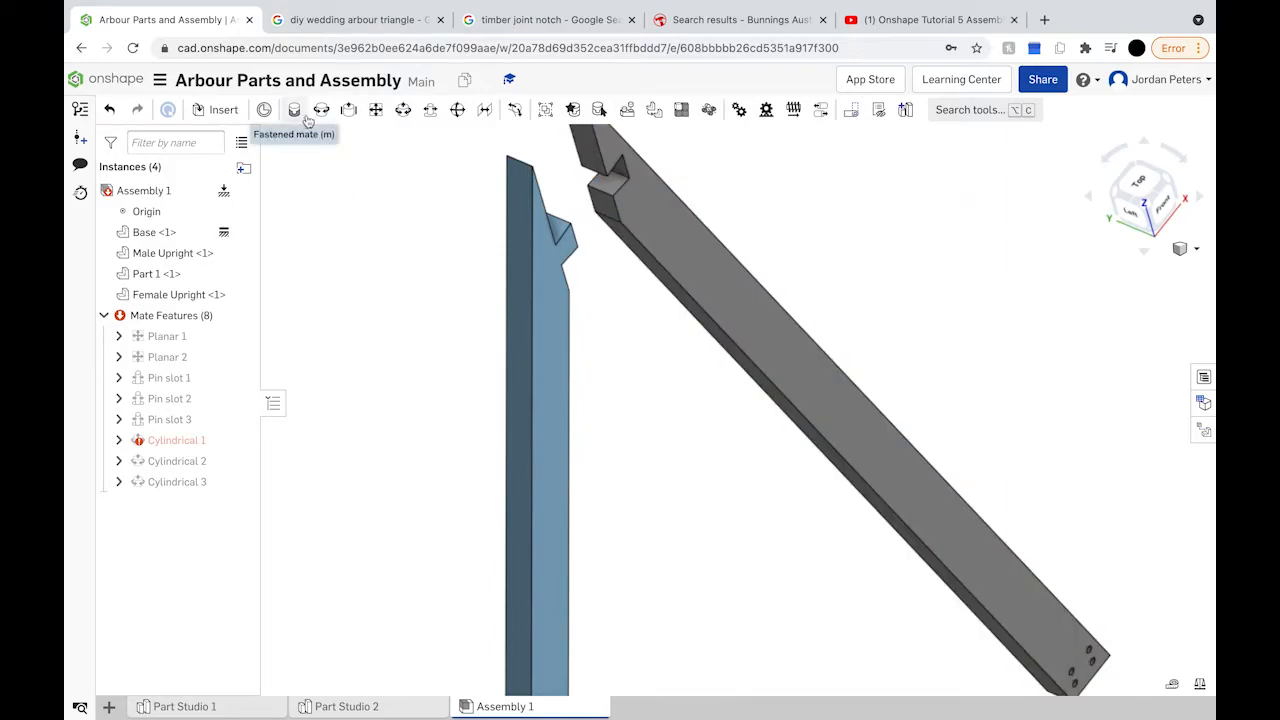
Step: Start a Planar mate pairing the Female Upright's notch face with the Male Upright's matching face
click(381, 113)
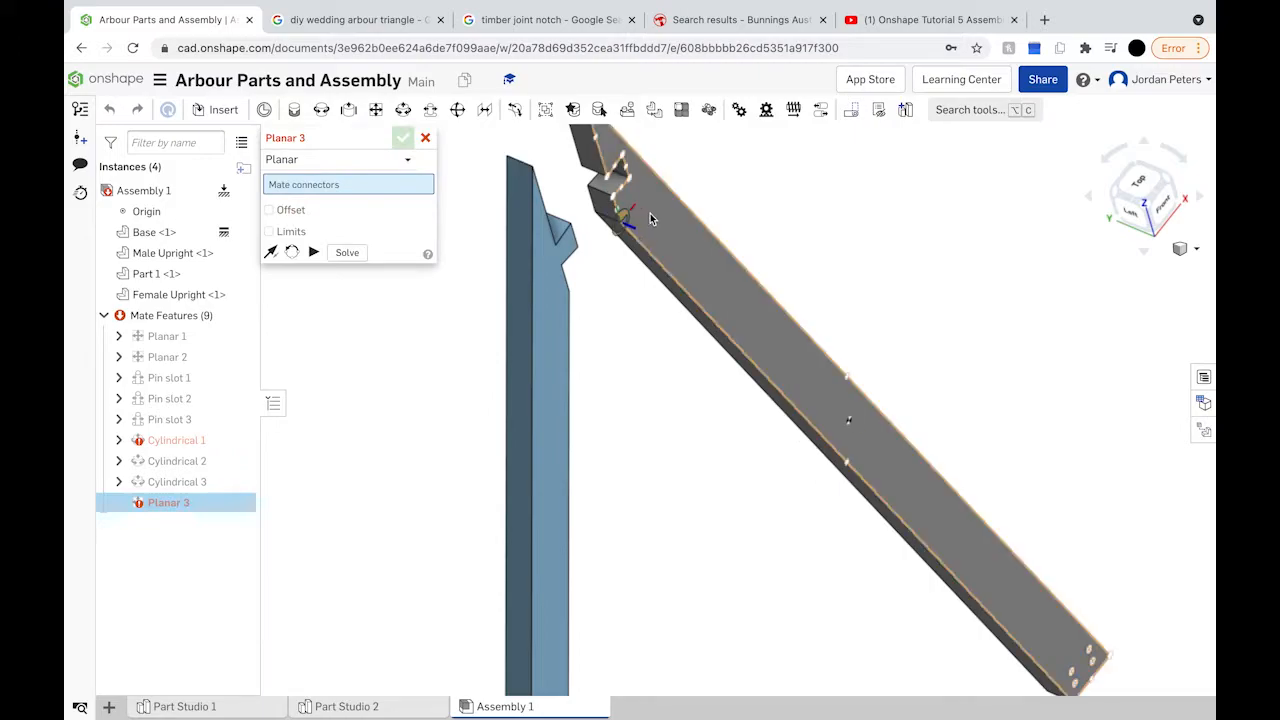
click(793, 356)
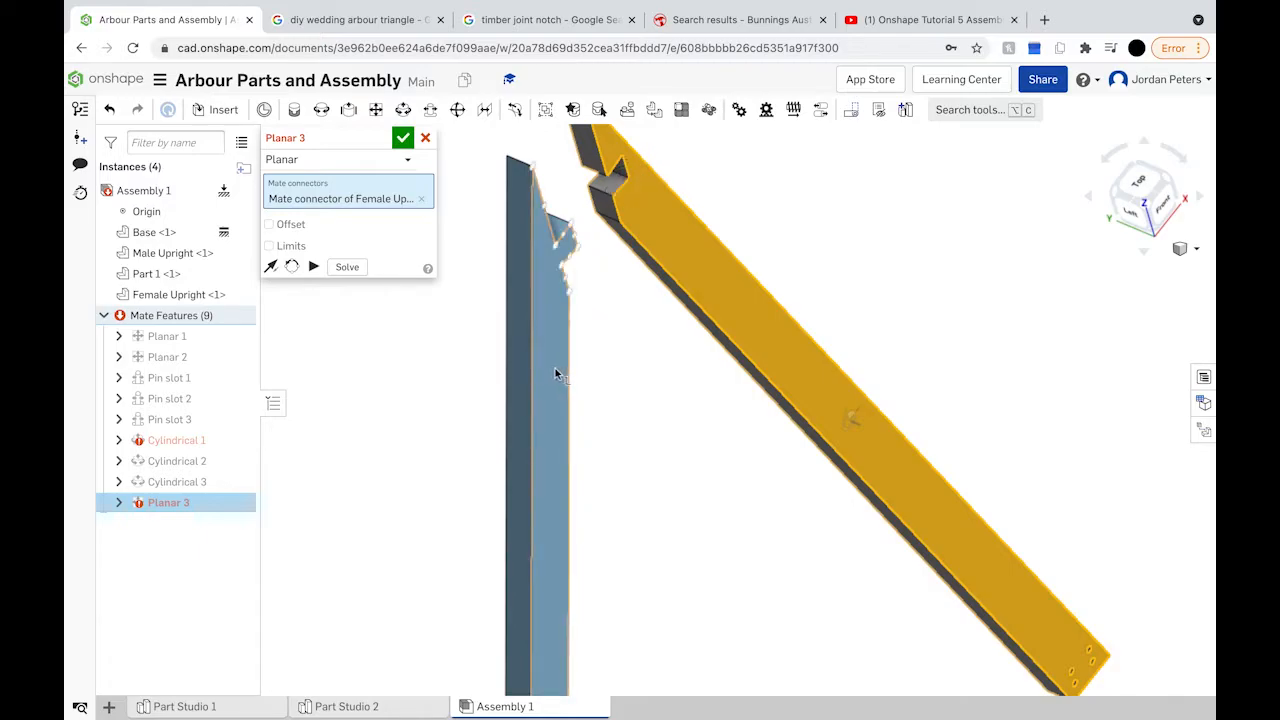
scroll(555, 368, down, 5)
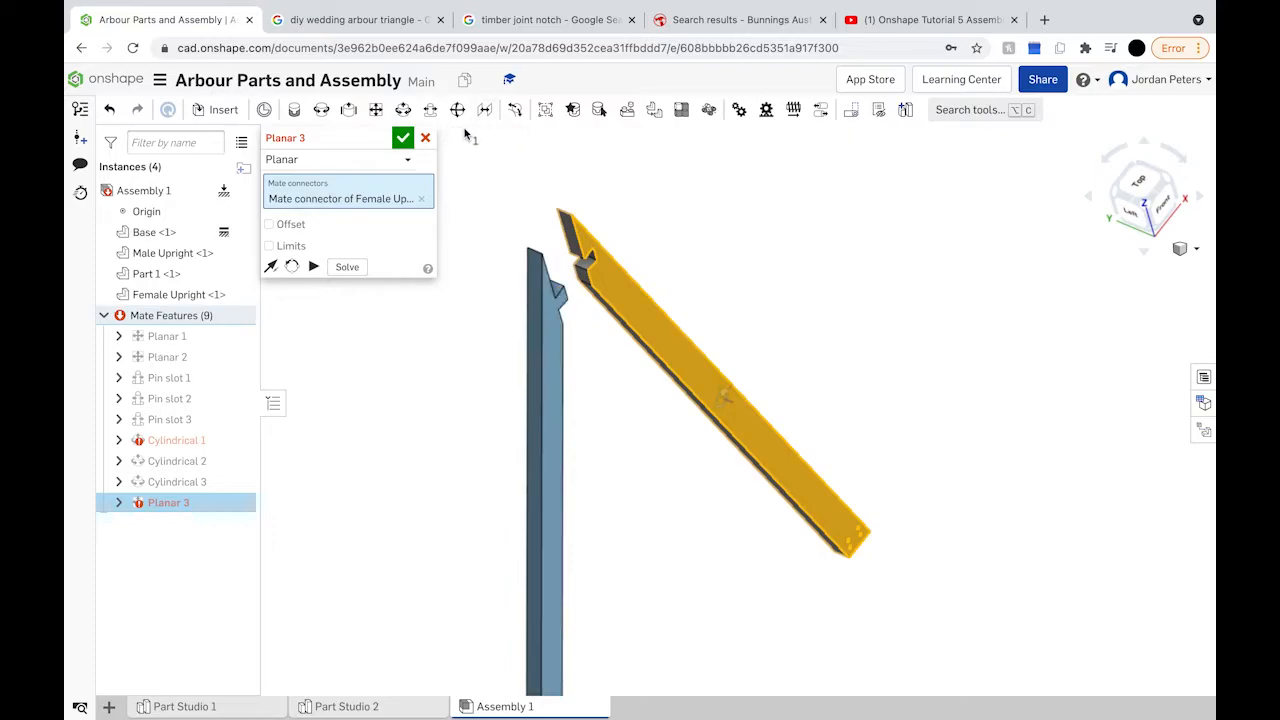
scroll(555, 259, up, 6)
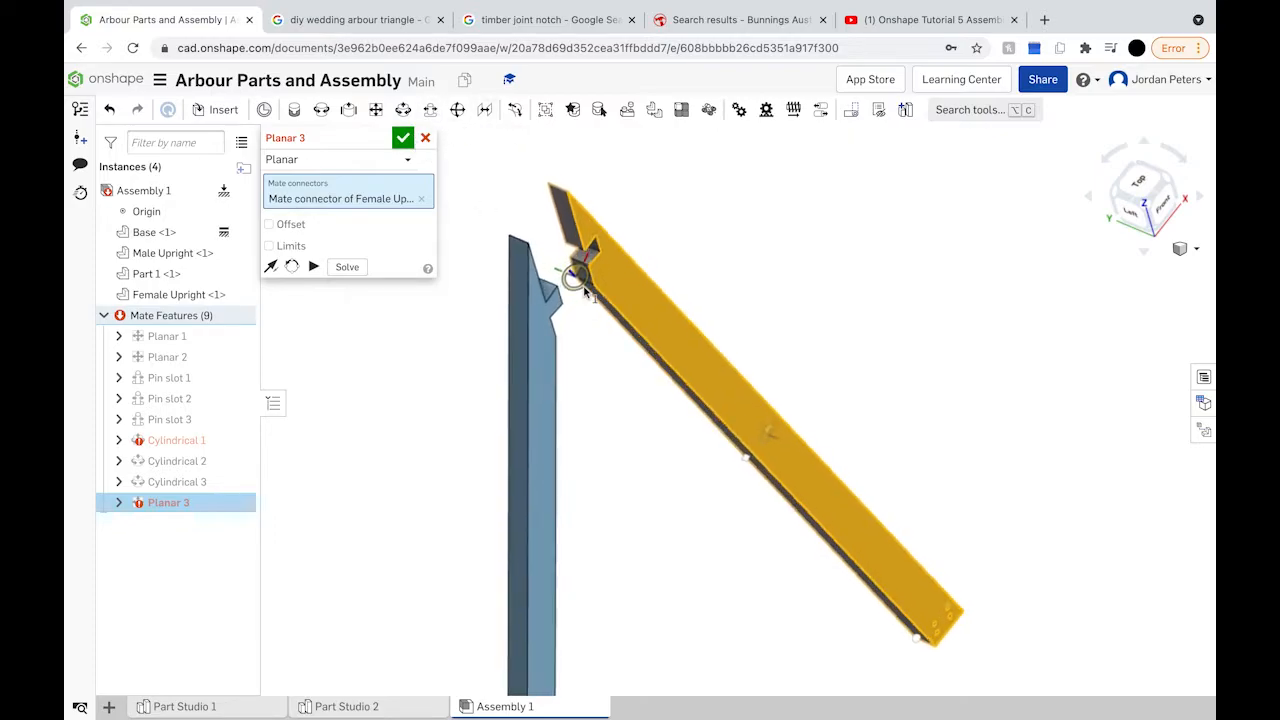
click(424, 201)
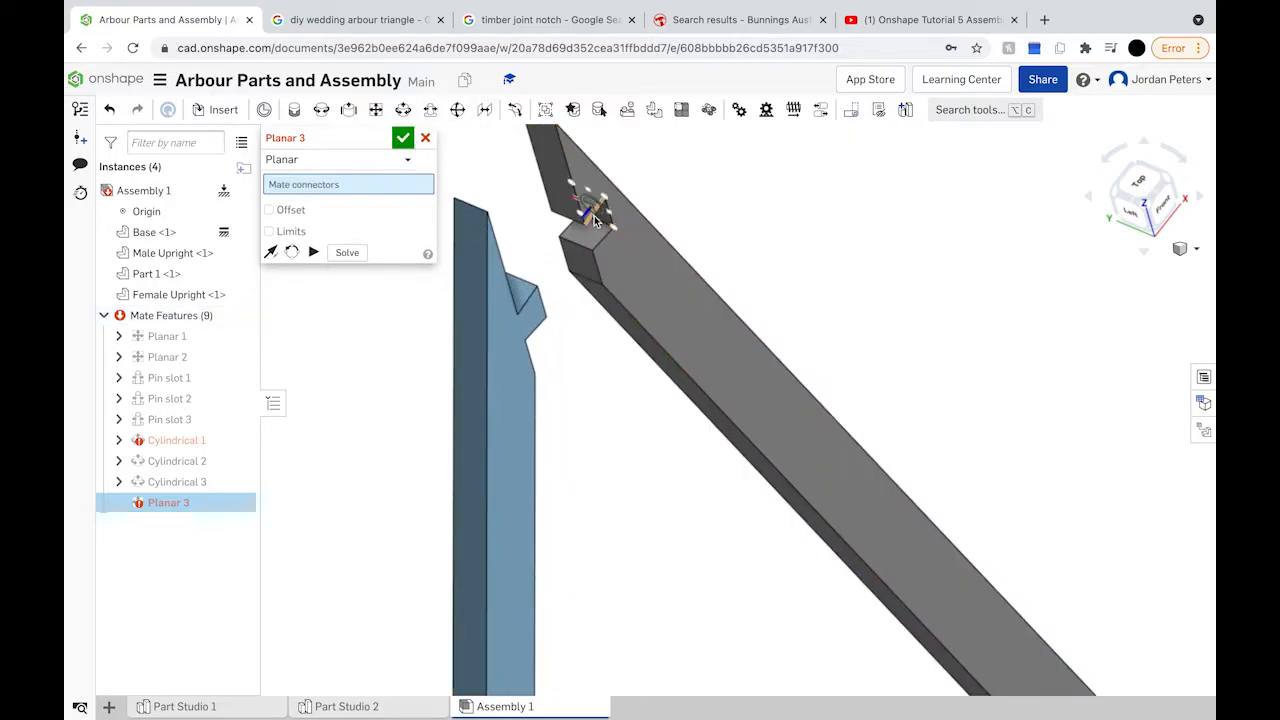
scroll(596, 212, up, 5)
right_drag(605, 220, 592, 179)
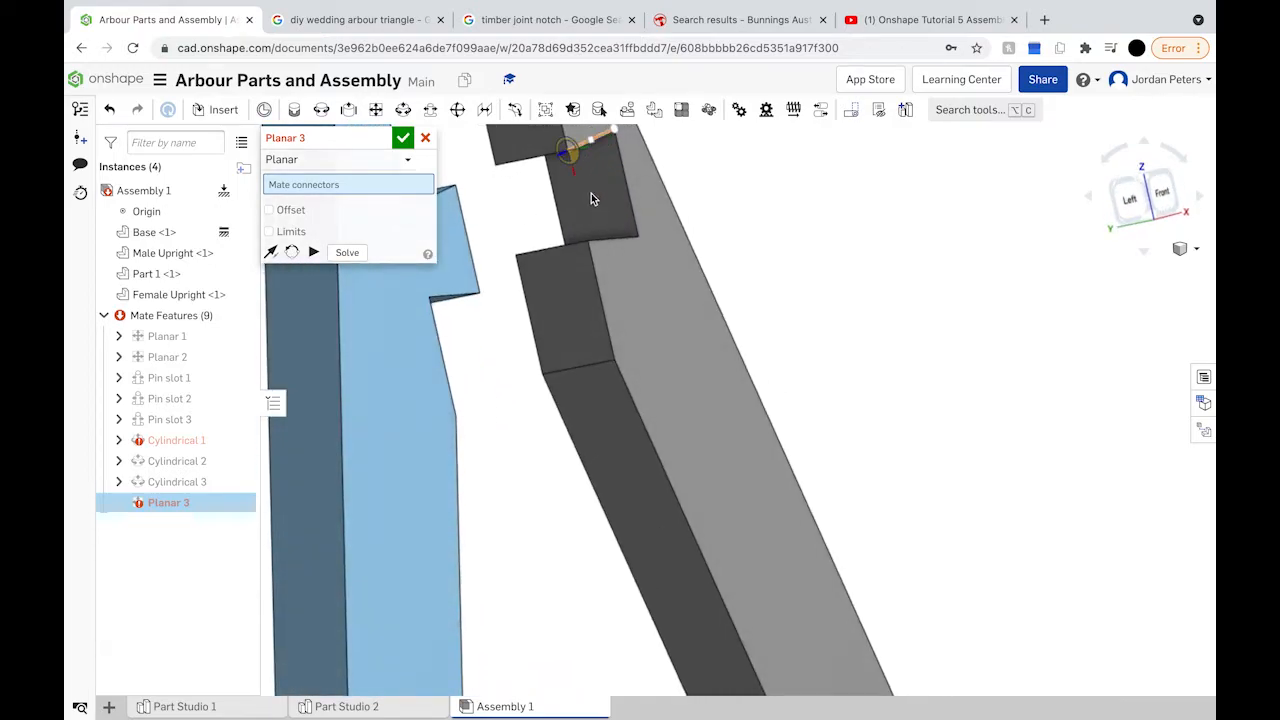
click(590, 194)
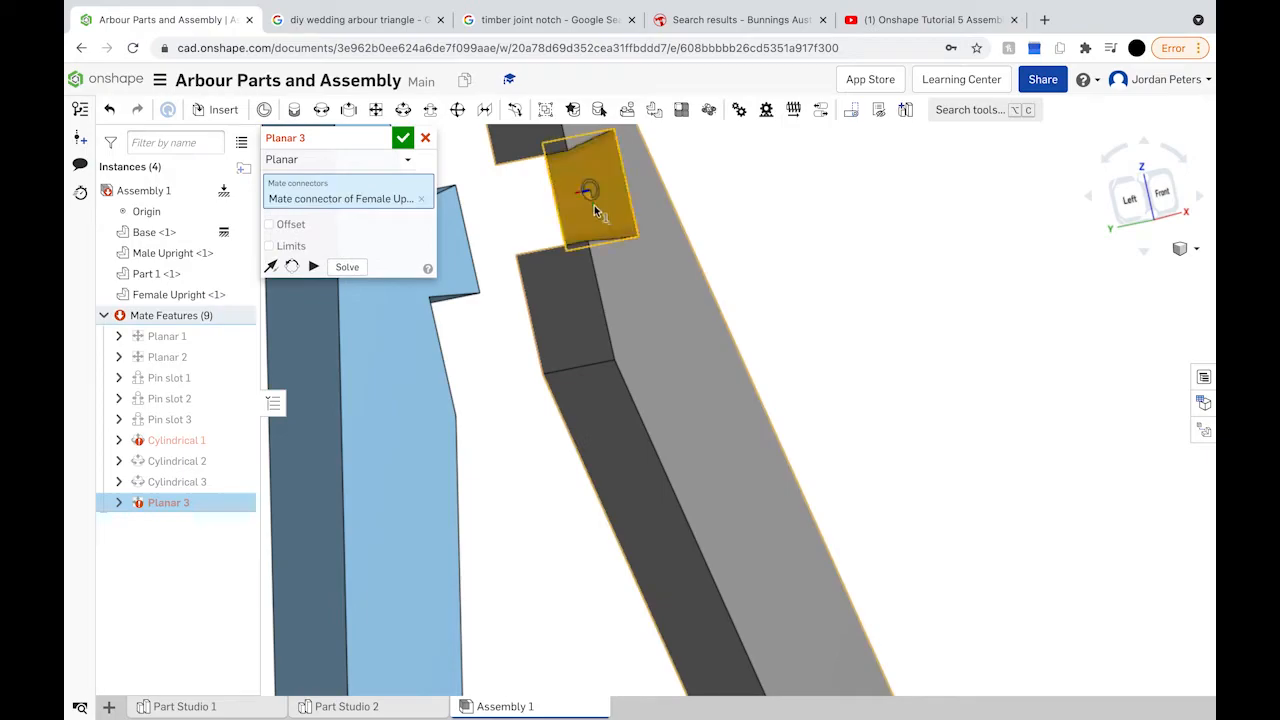
right_drag(600, 194, 487, 245)
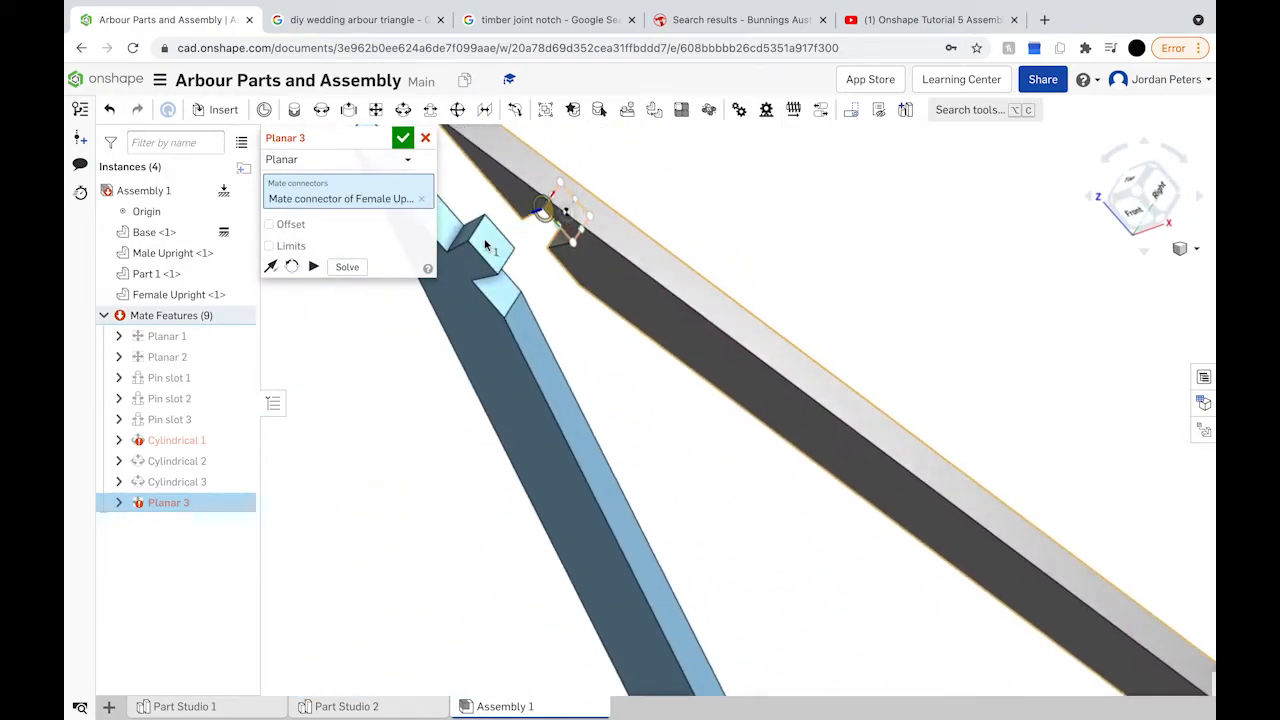
click(492, 246)
right_drag(492, 246, 539, 199)
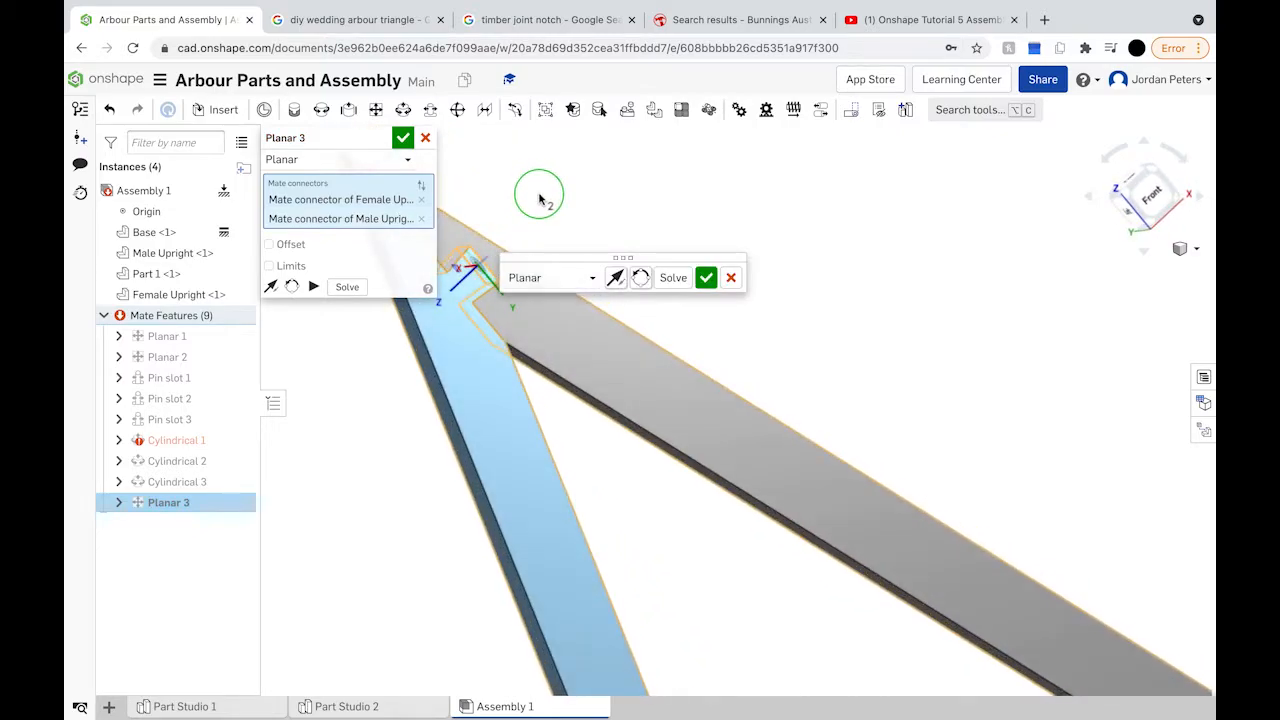
Step: Confirm the apex planar mate and shift the grey upright toward the top joint
click(704, 279)
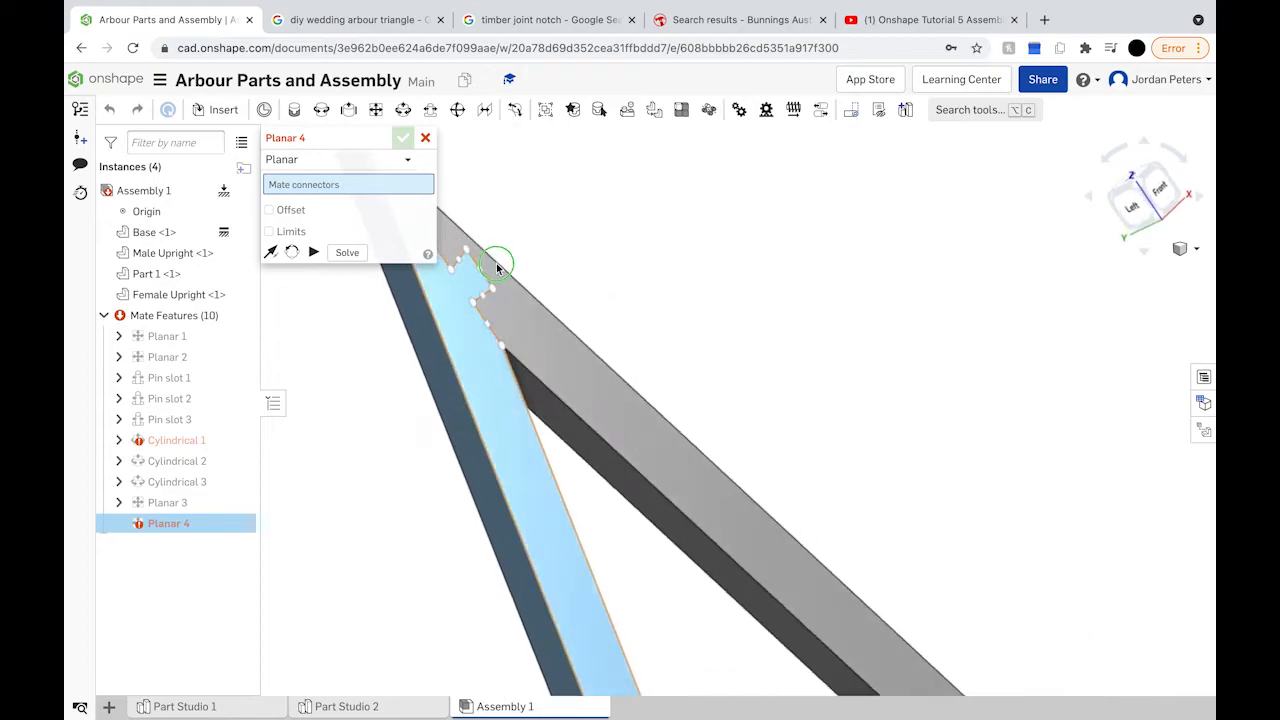
right_drag(497, 268, 499, 275)
drag(576, 347, 643, 336)
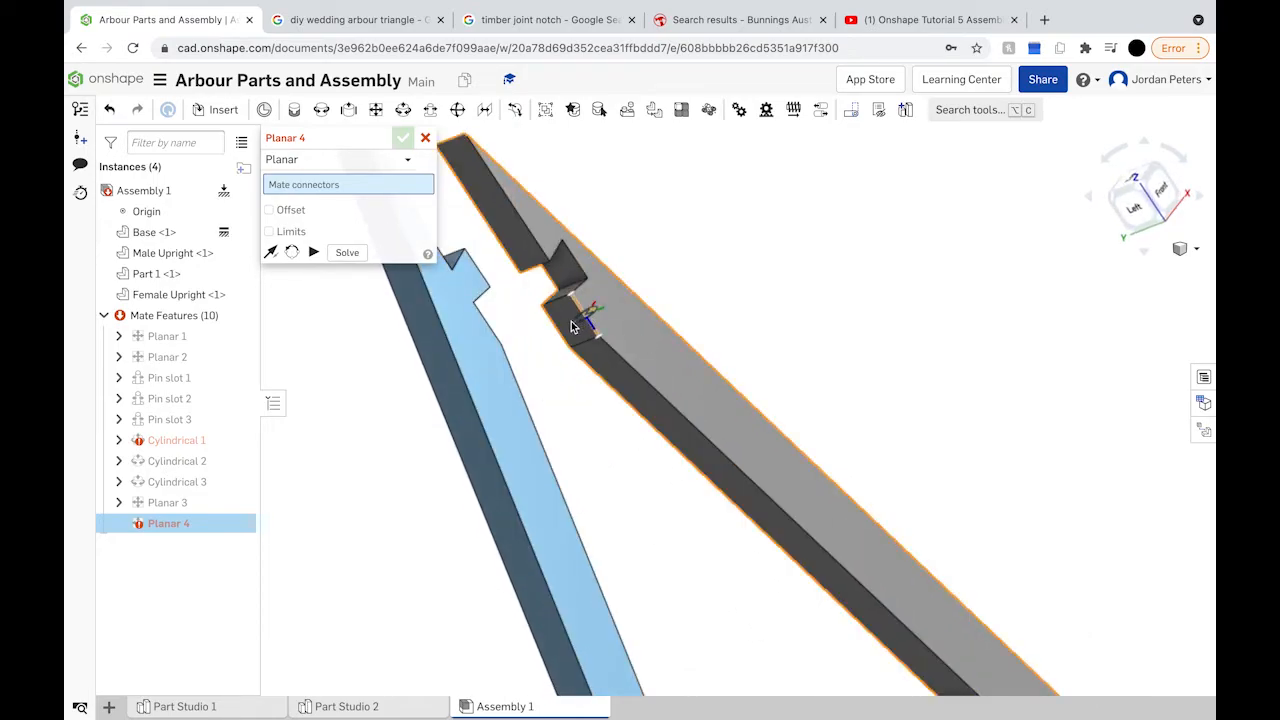
drag(590, 322, 482, 158)
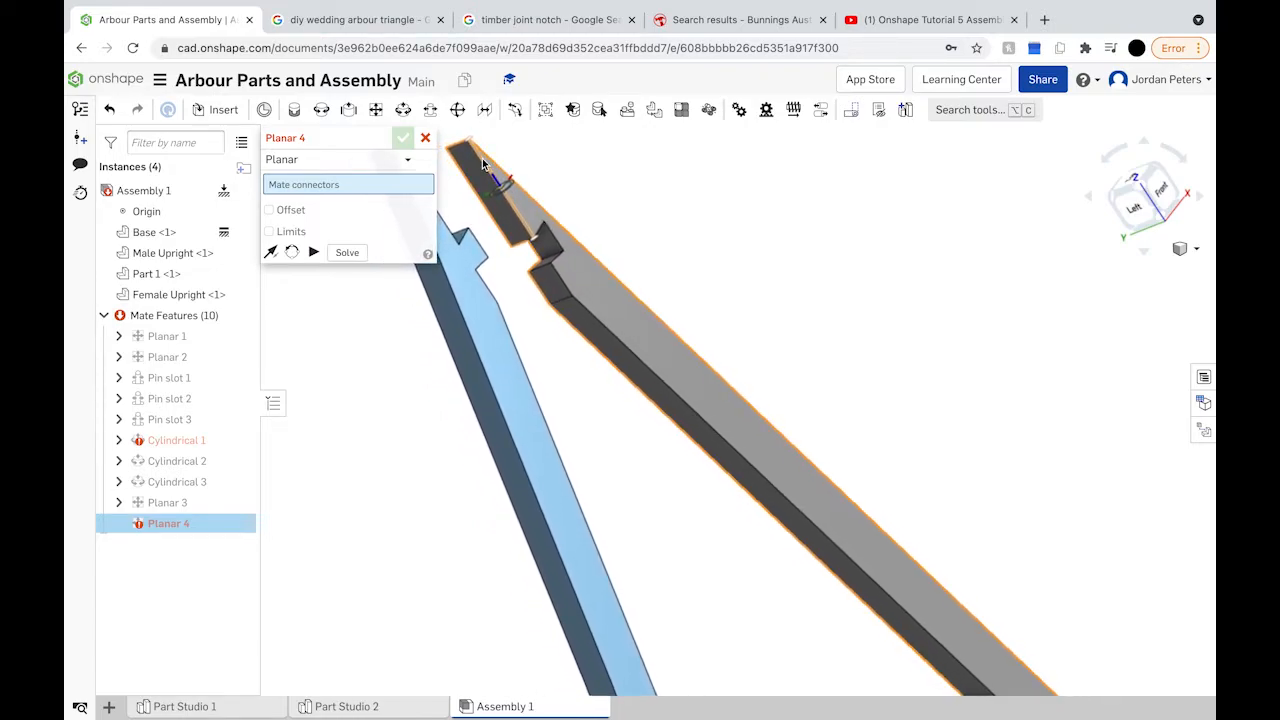
click(1163, 191)
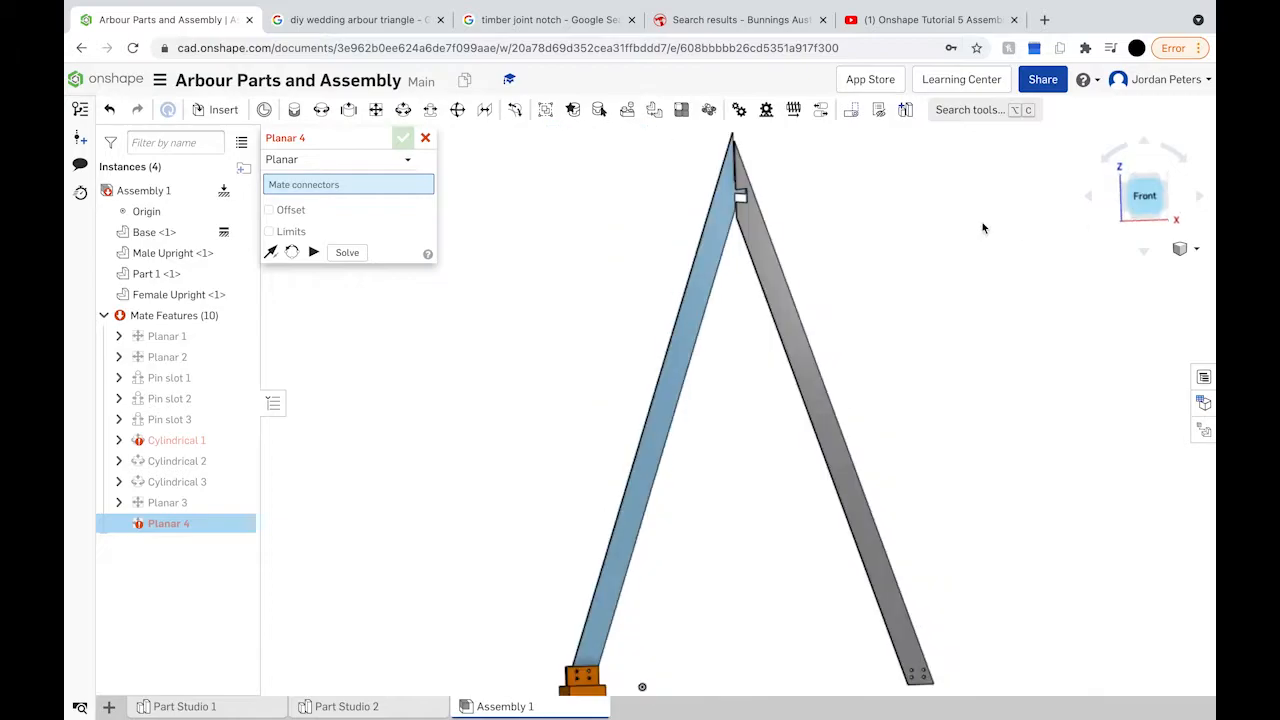
scroll(738, 232, up, 5)
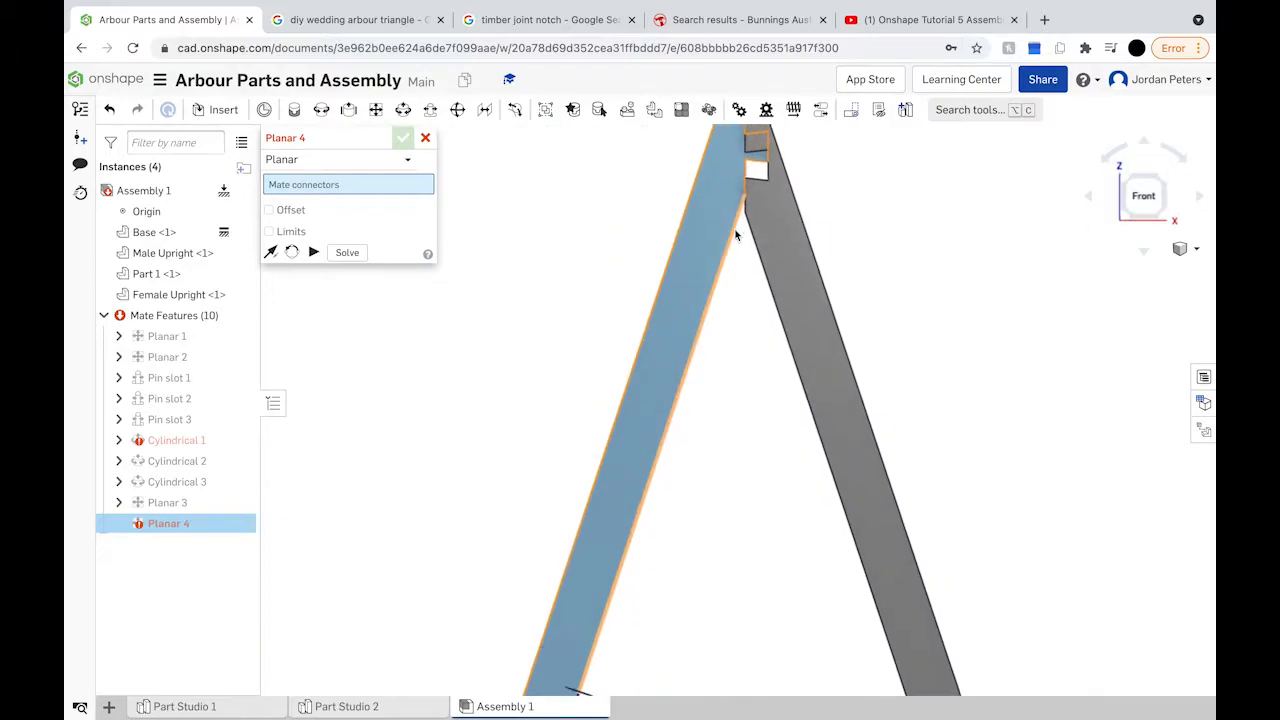
right_drag(743, 237, 786, 259)
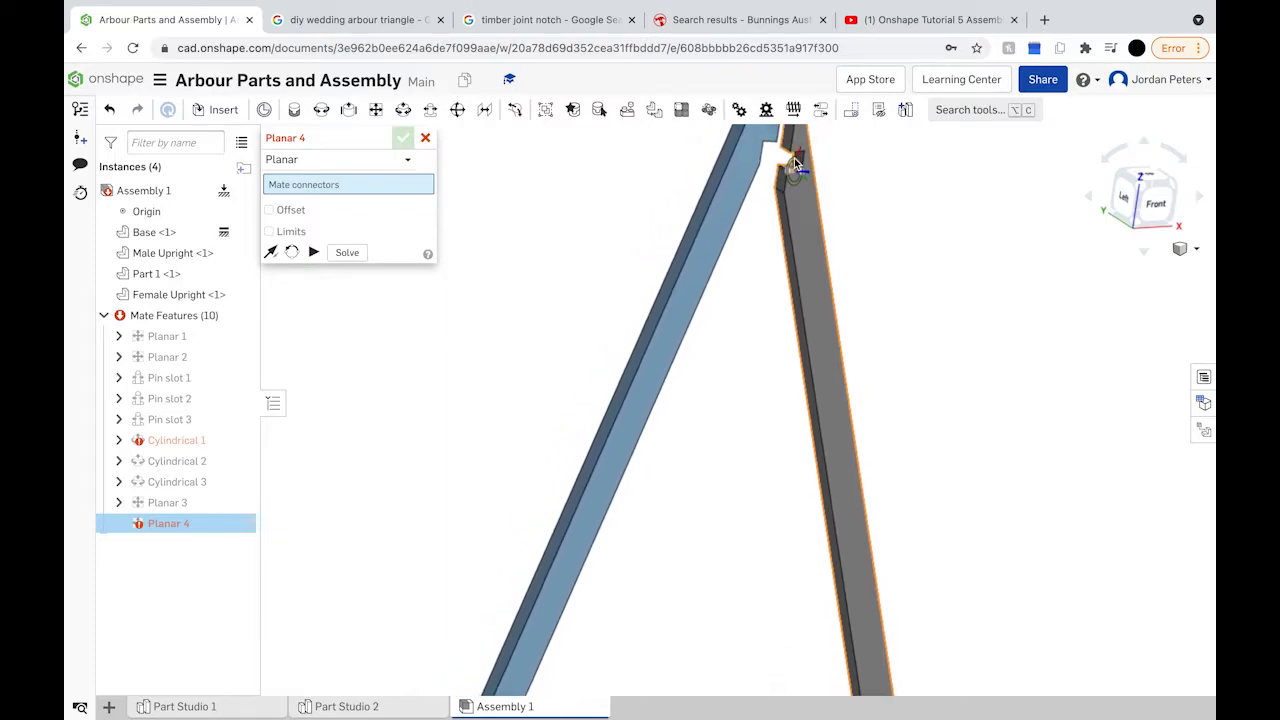
Step: Create Planar 4 between the Female and Male Uprights' top-end faces and commit it
scroll(795, 163, up, 2)
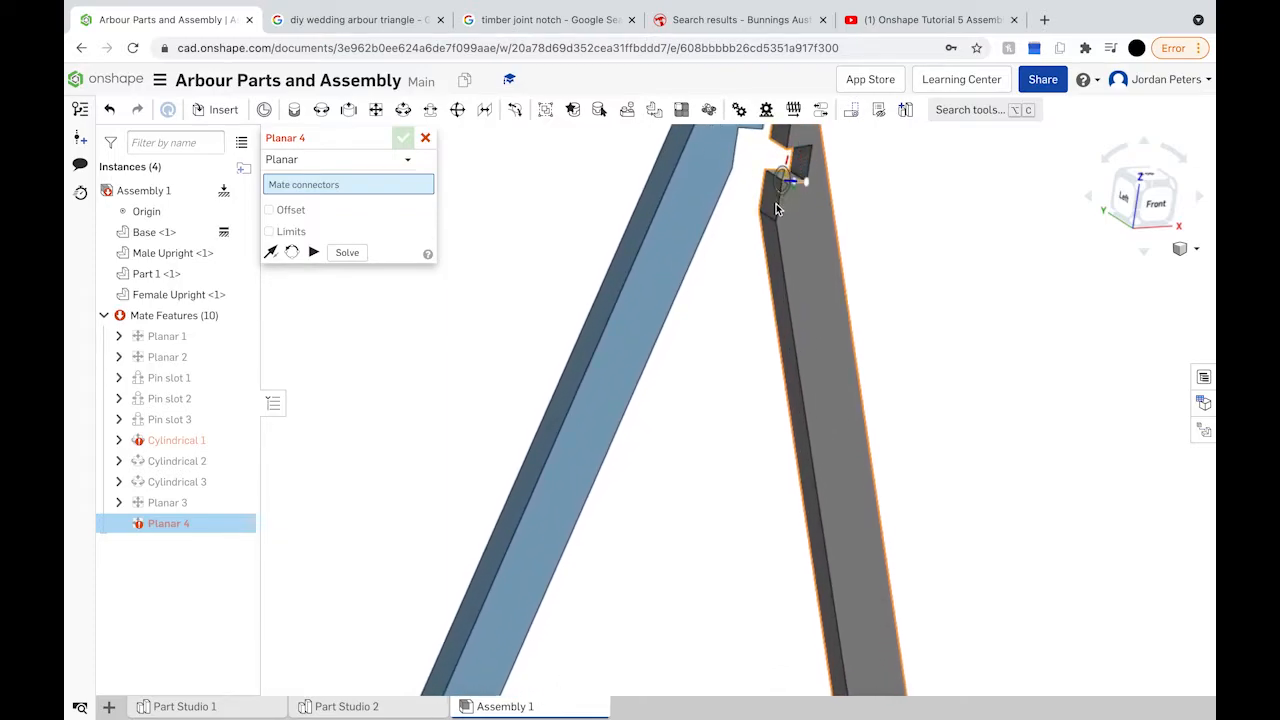
scroll(782, 205, up, 4)
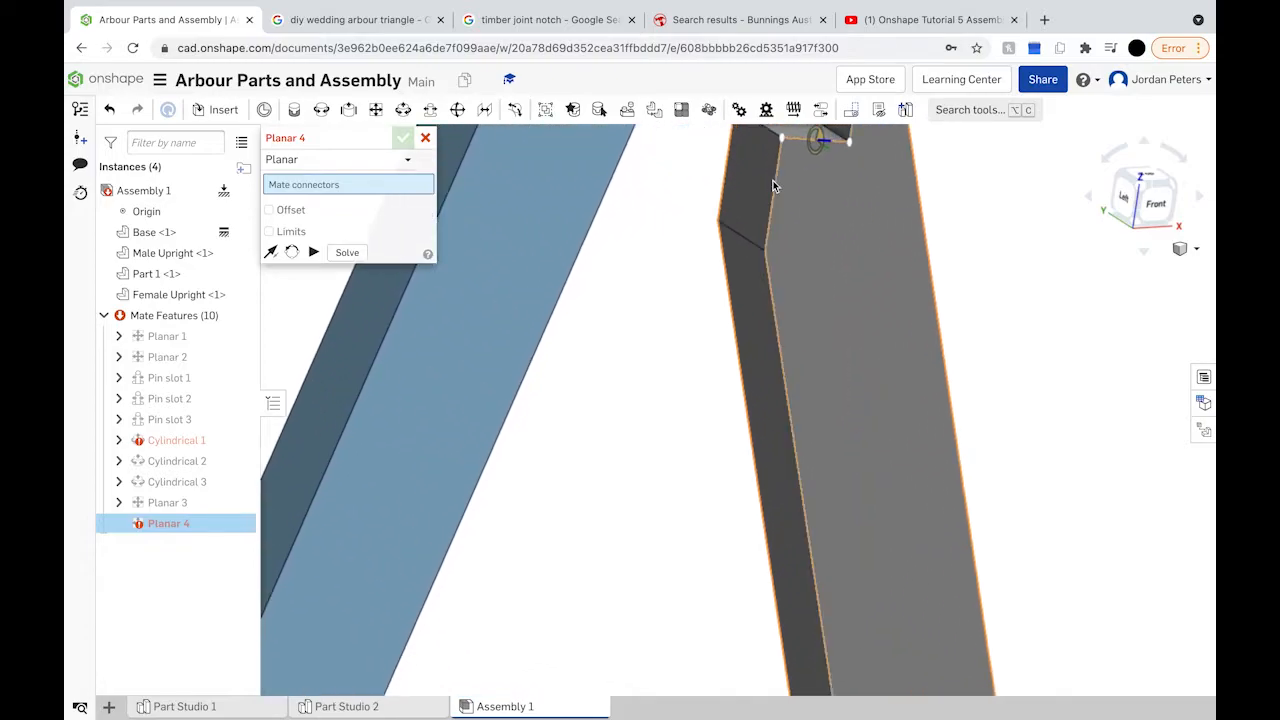
click(777, 199)
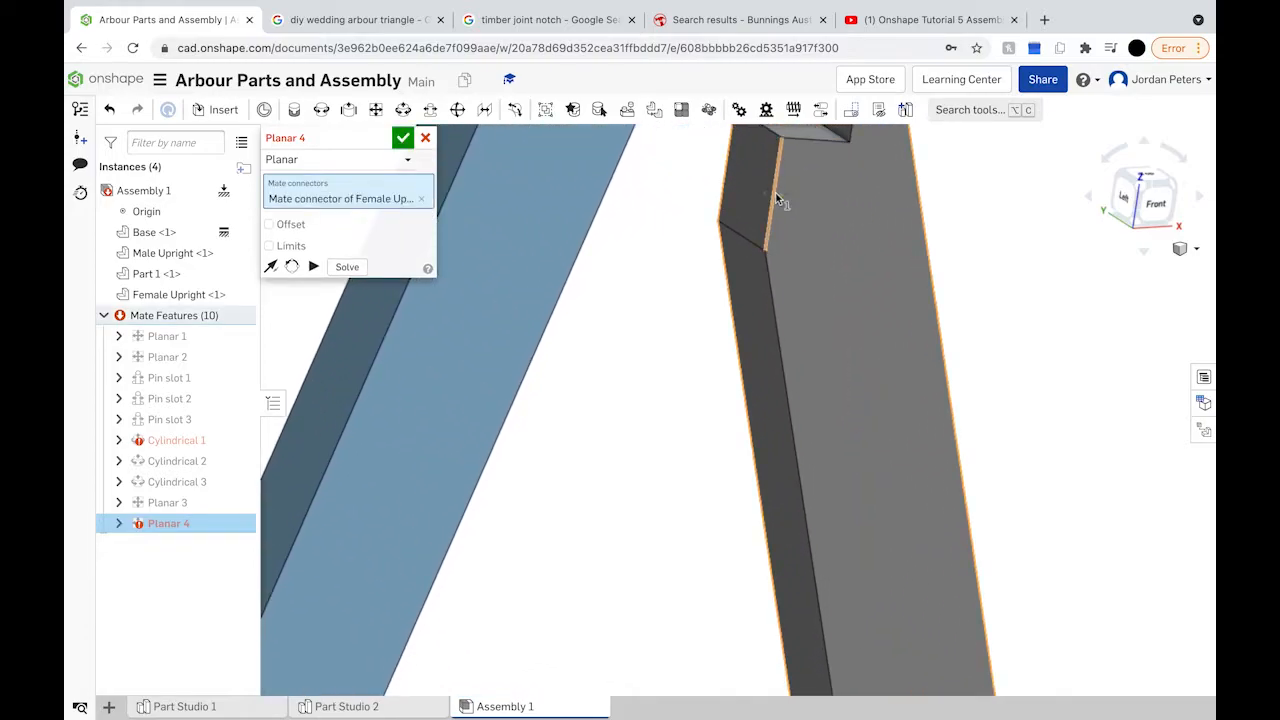
scroll(676, 150, down, 3)
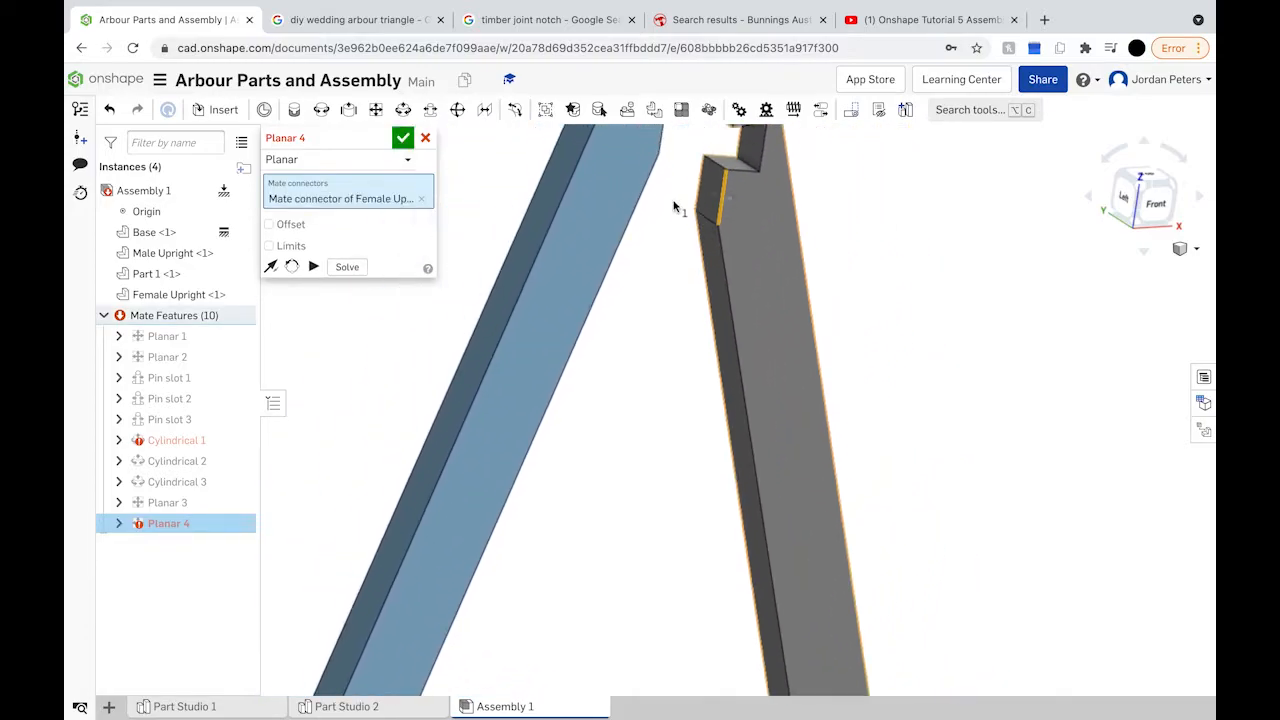
click(668, 146)
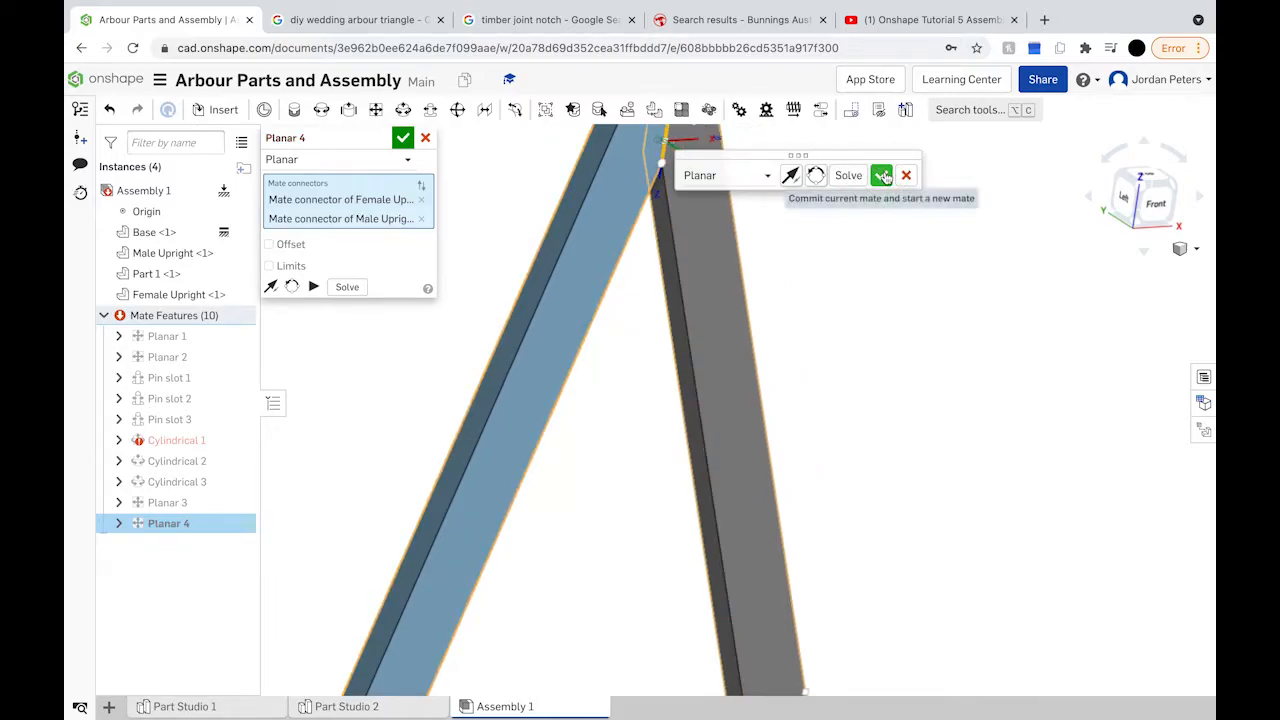
click(881, 175)
click(1152, 202)
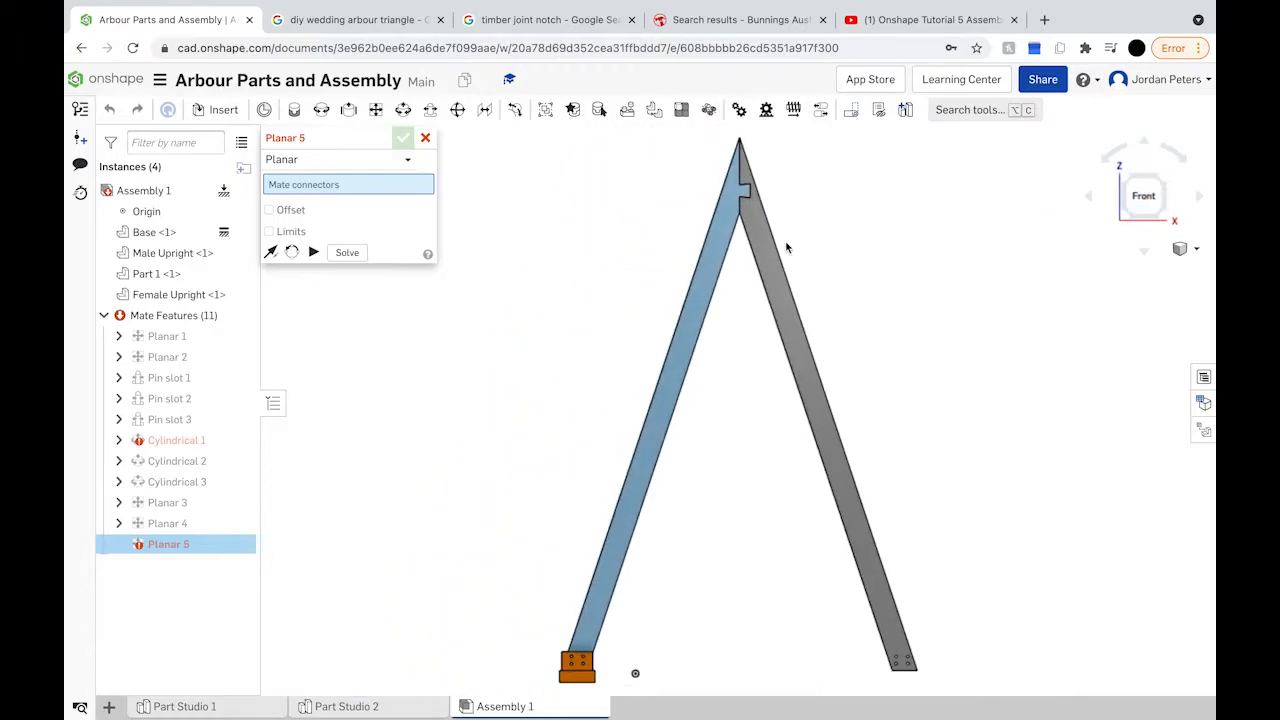
Step: Swing the Female Upright's connector onto the apex and commit Planar 5
click(767, 249)
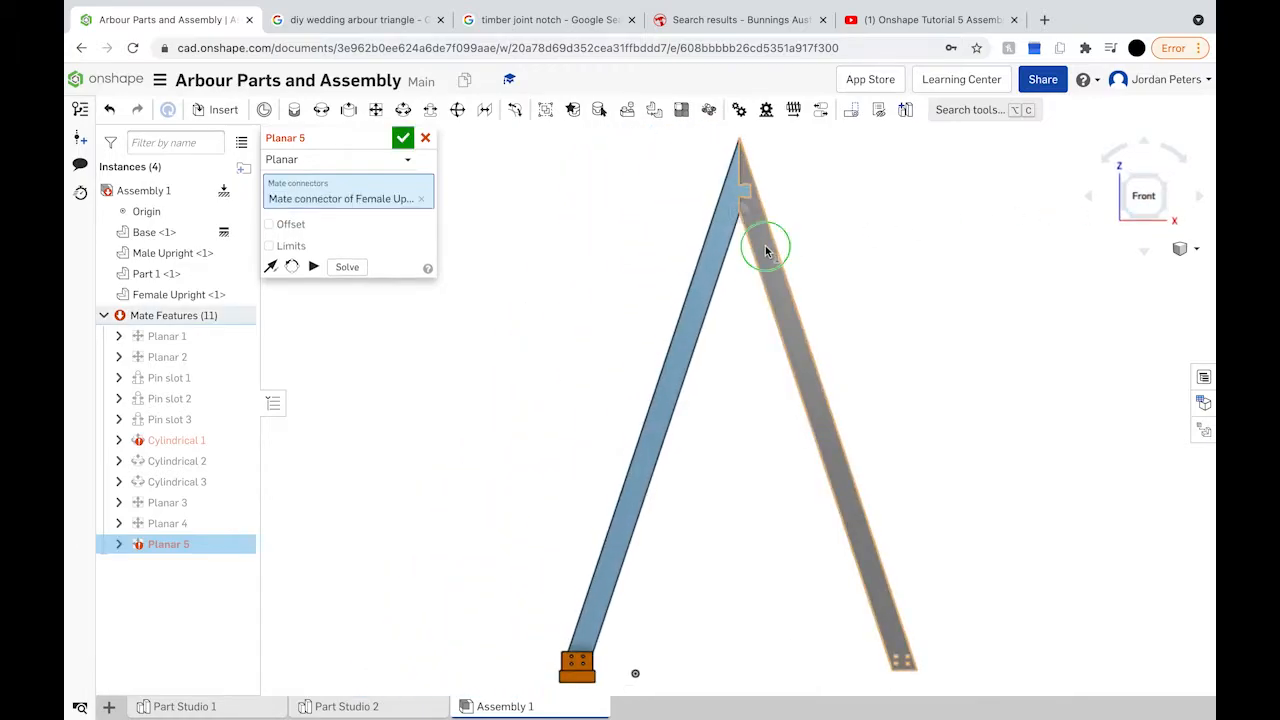
drag(797, 257, 749, 166)
scroll(750, 158, up, 3)
scroll(749, 156, down, 5)
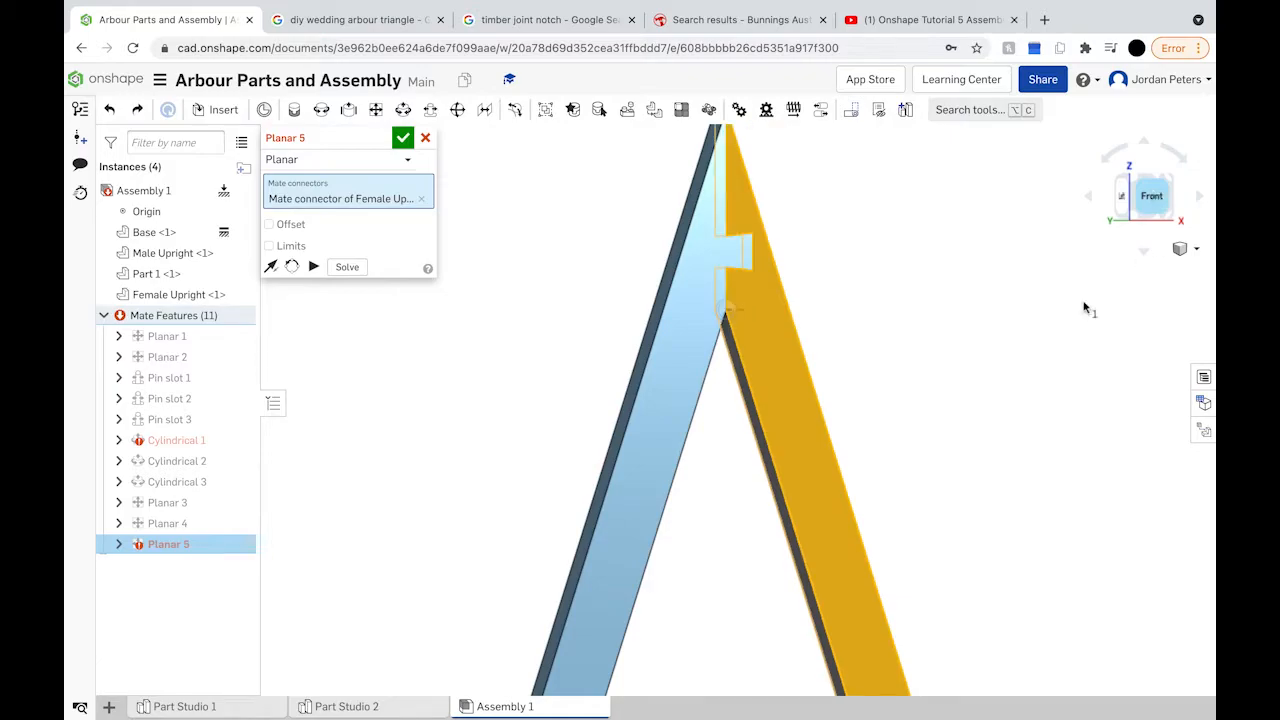
mouse_move(998, 362)
right_down()
mouse_move(943, 403)
mouse_move(1006, 443)
mouse_move(977, 352)
right_up()
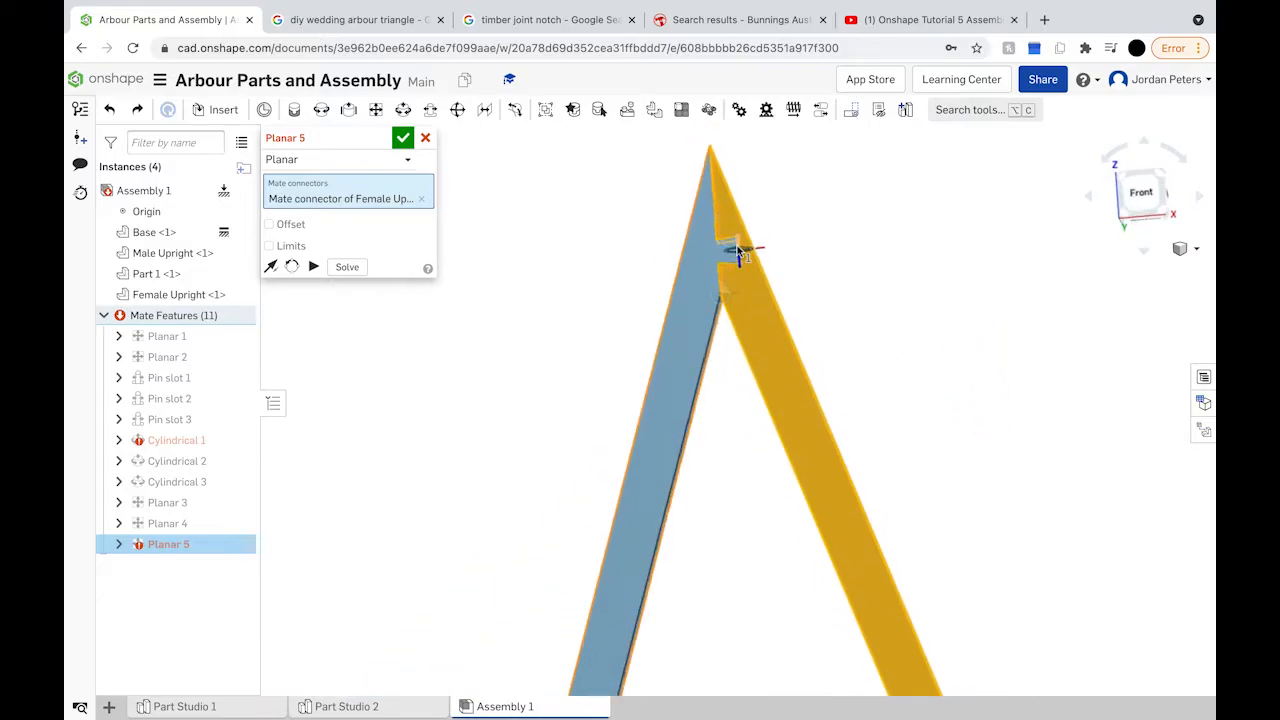
scroll(737, 251, up, 5)
key(shift+4)
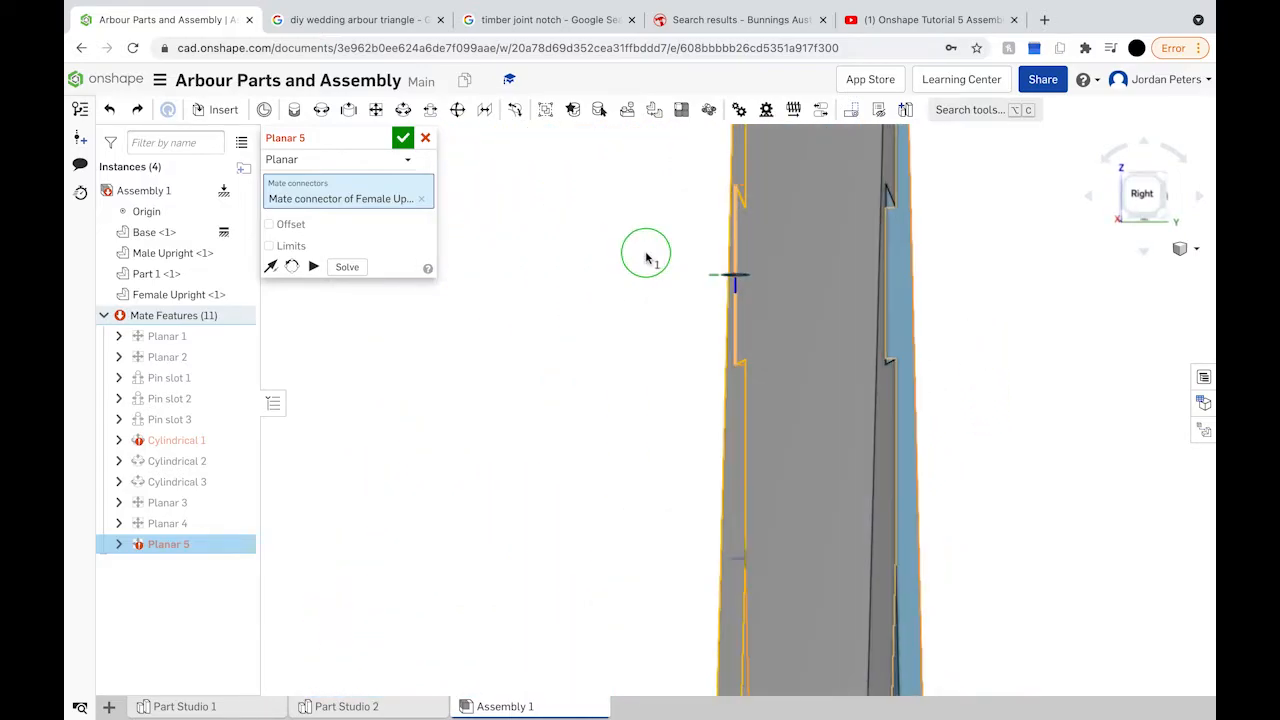
key(f)
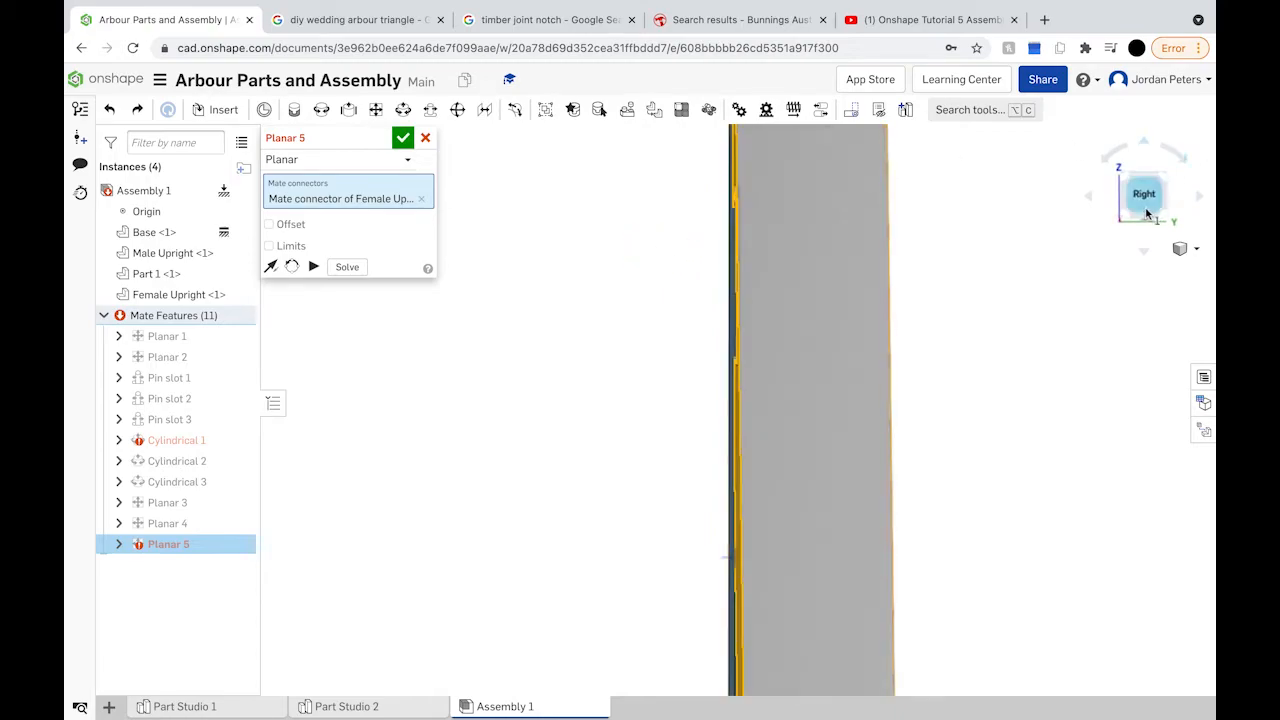
scroll(740, 220, up, 5)
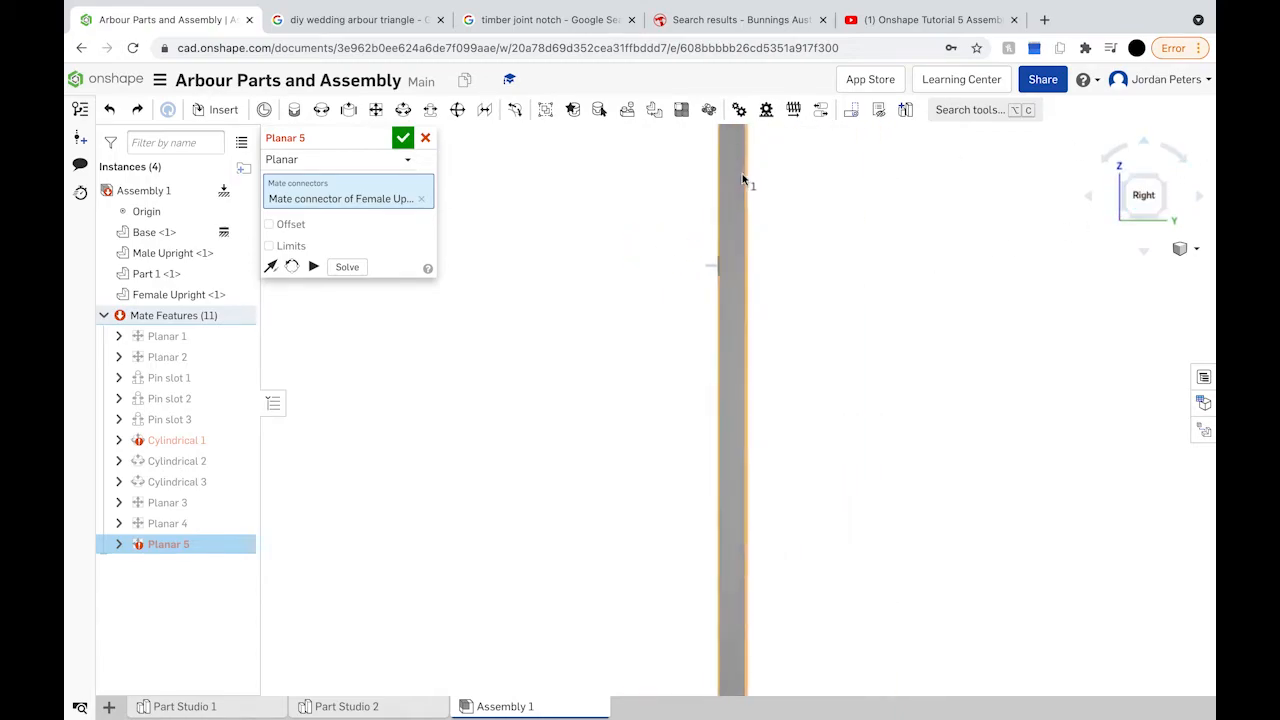
scroll(675, 337, up, 2)
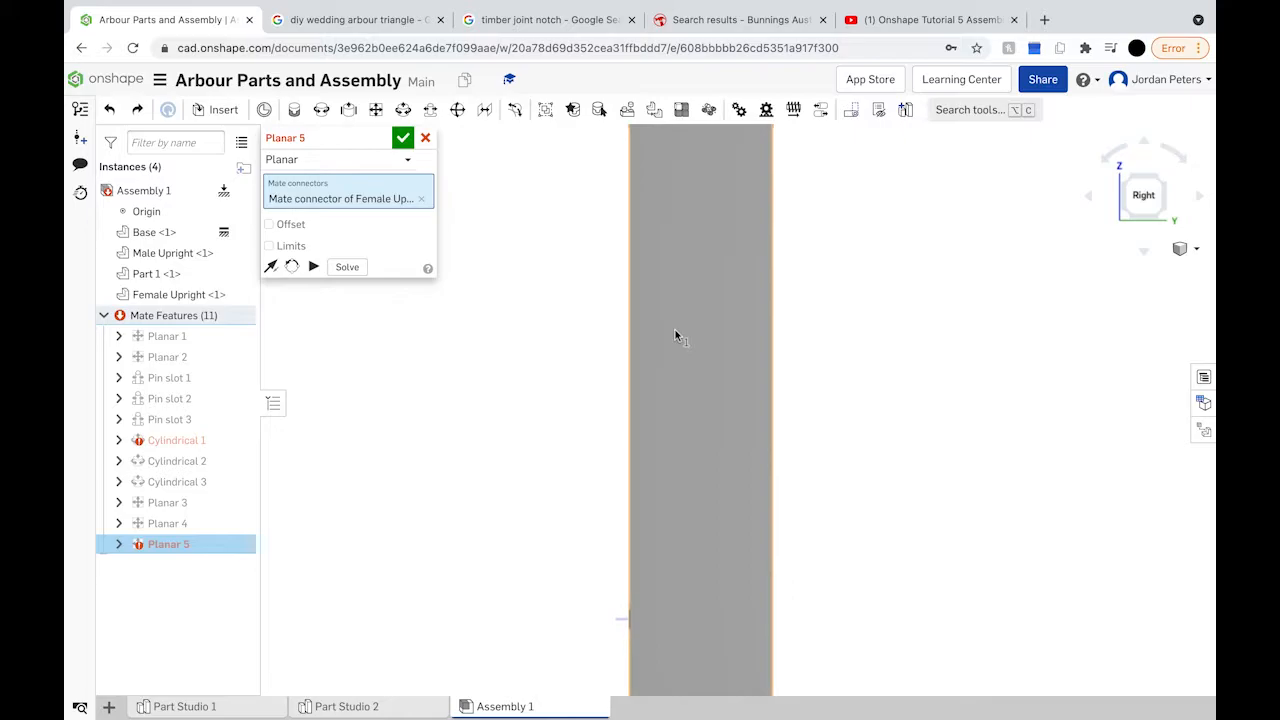
right_drag(675, 337, 740, 331)
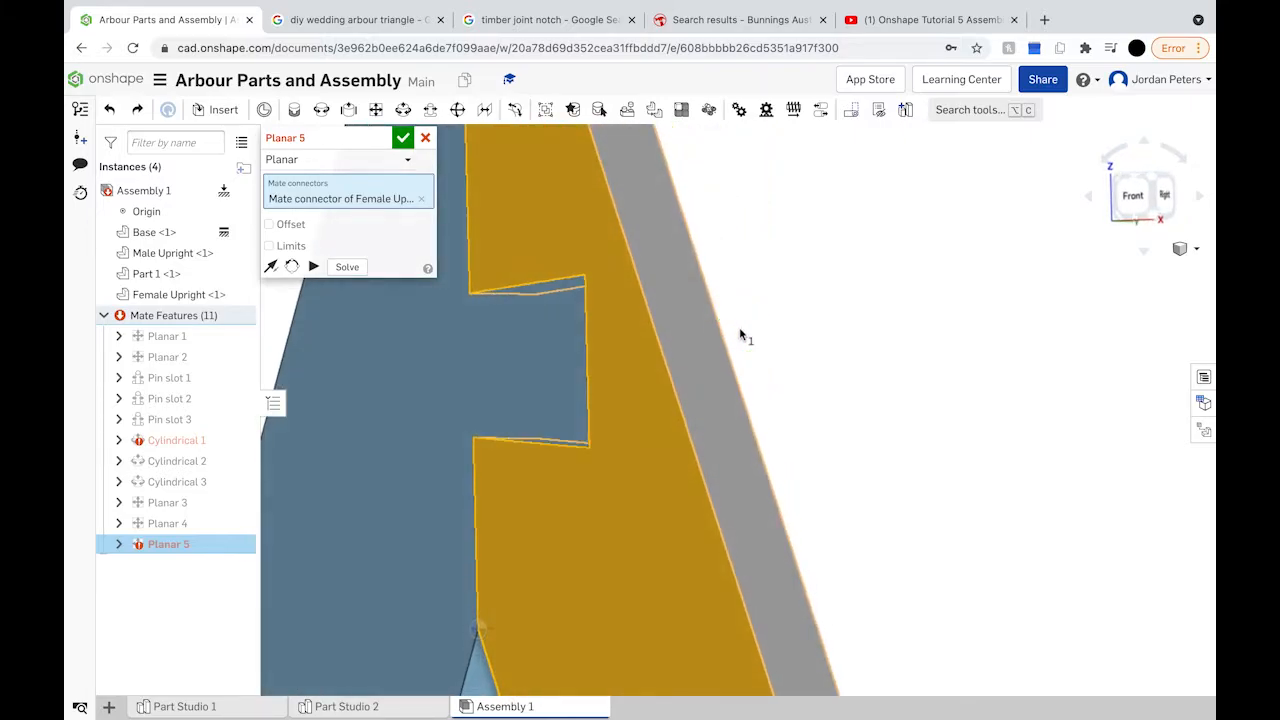
scroll(740, 335, up, 2)
scroll(740, 335, down, 8)
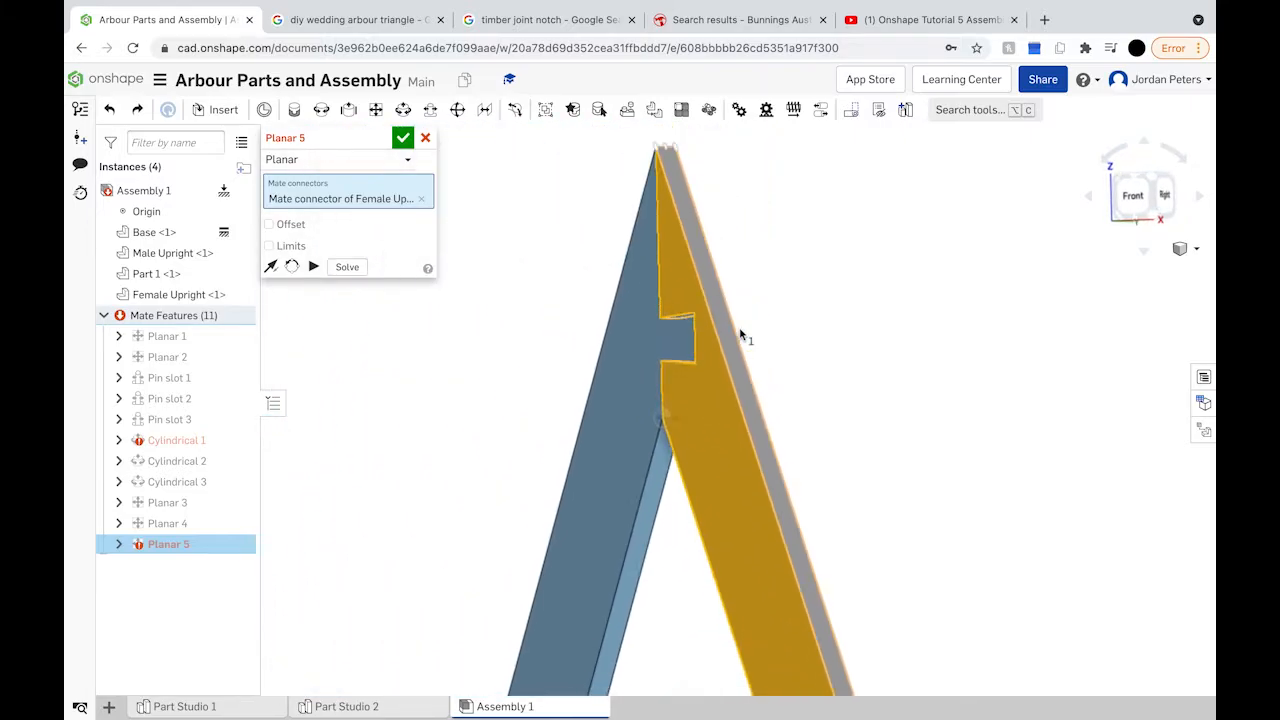
click(404, 141)
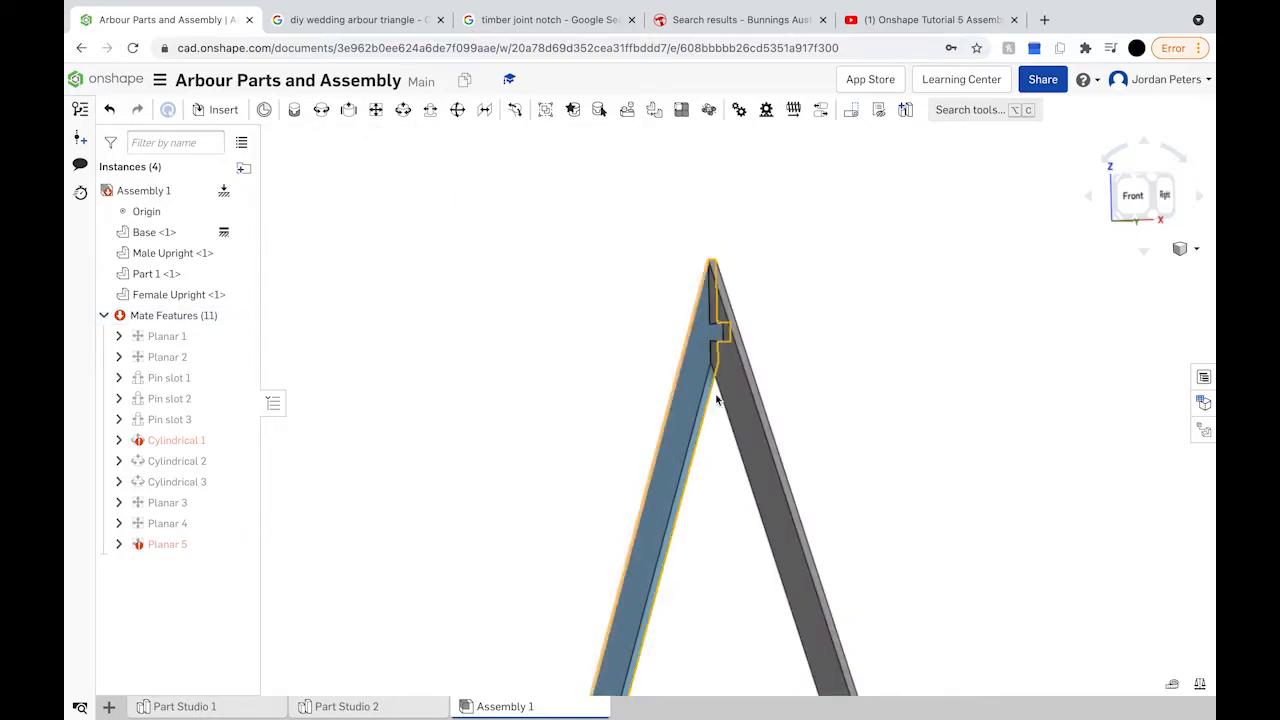
Step: Fix the Female Upright in place, confirm it no longer moves, and view from the front
click(755, 409)
right_click(757, 413)
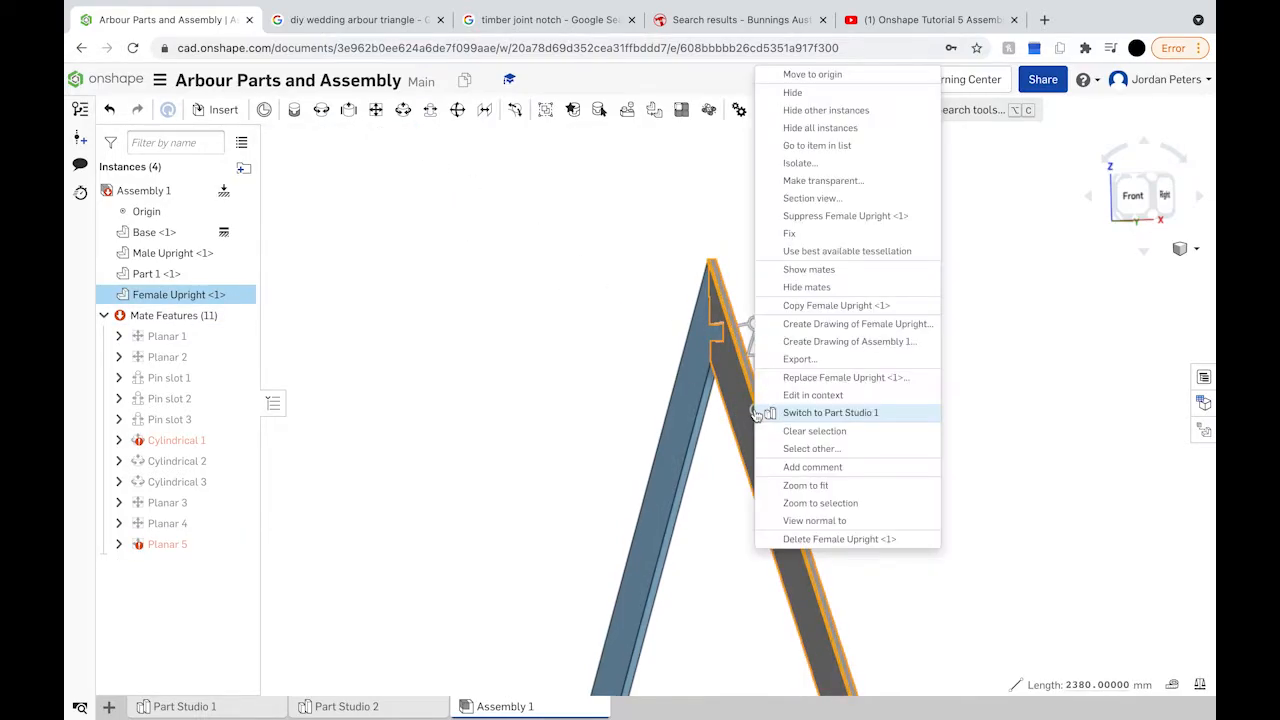
click(790, 233)
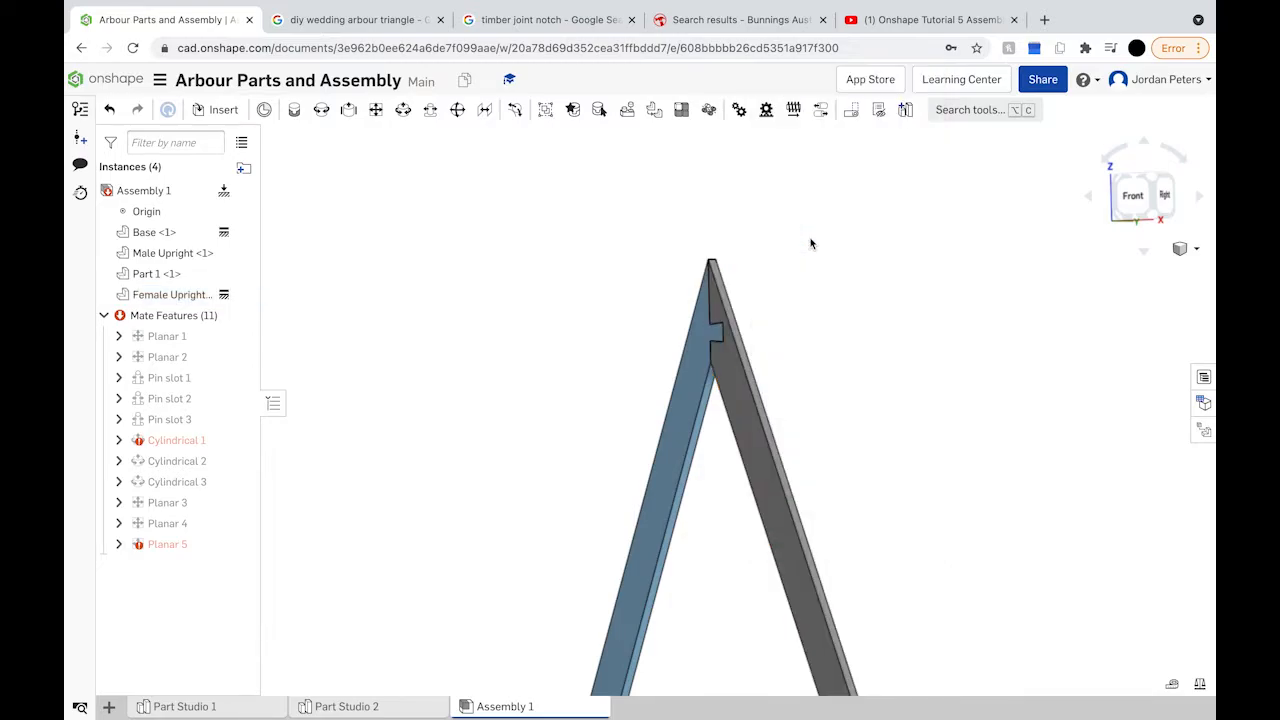
drag(741, 399, 798, 421)
click(766, 421)
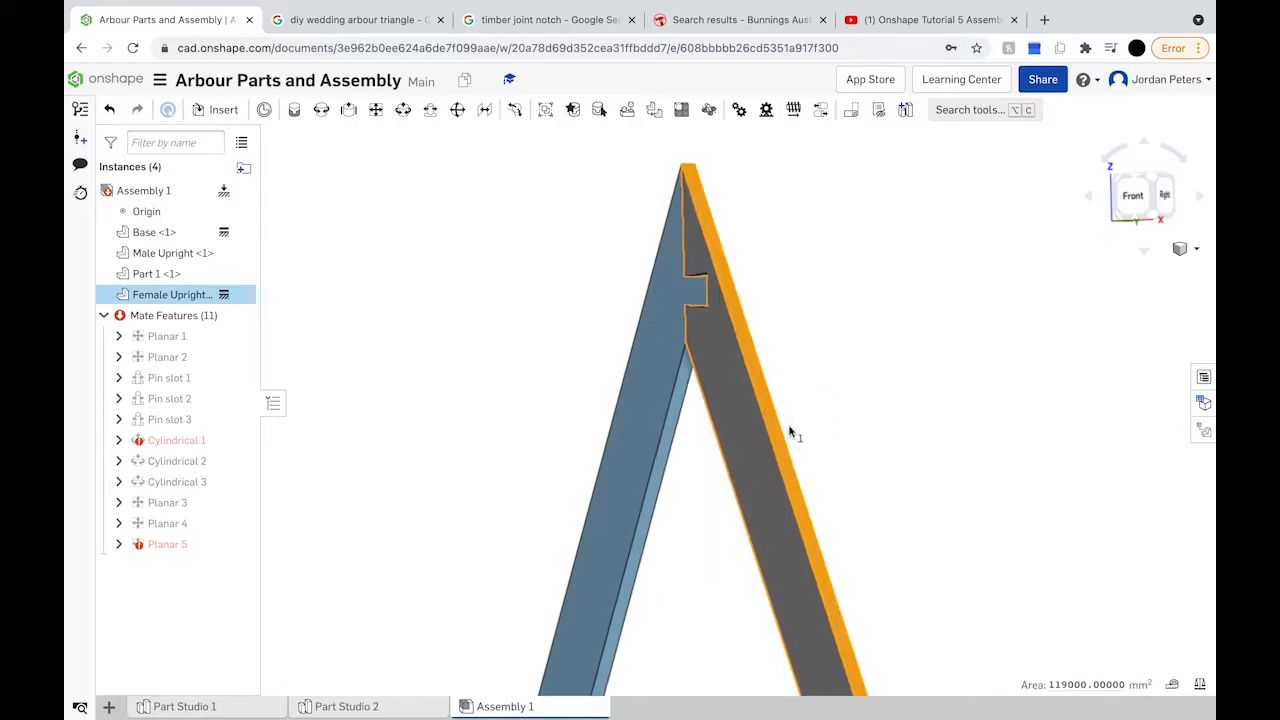
scroll(790, 432, up, 3)
click(1125, 210)
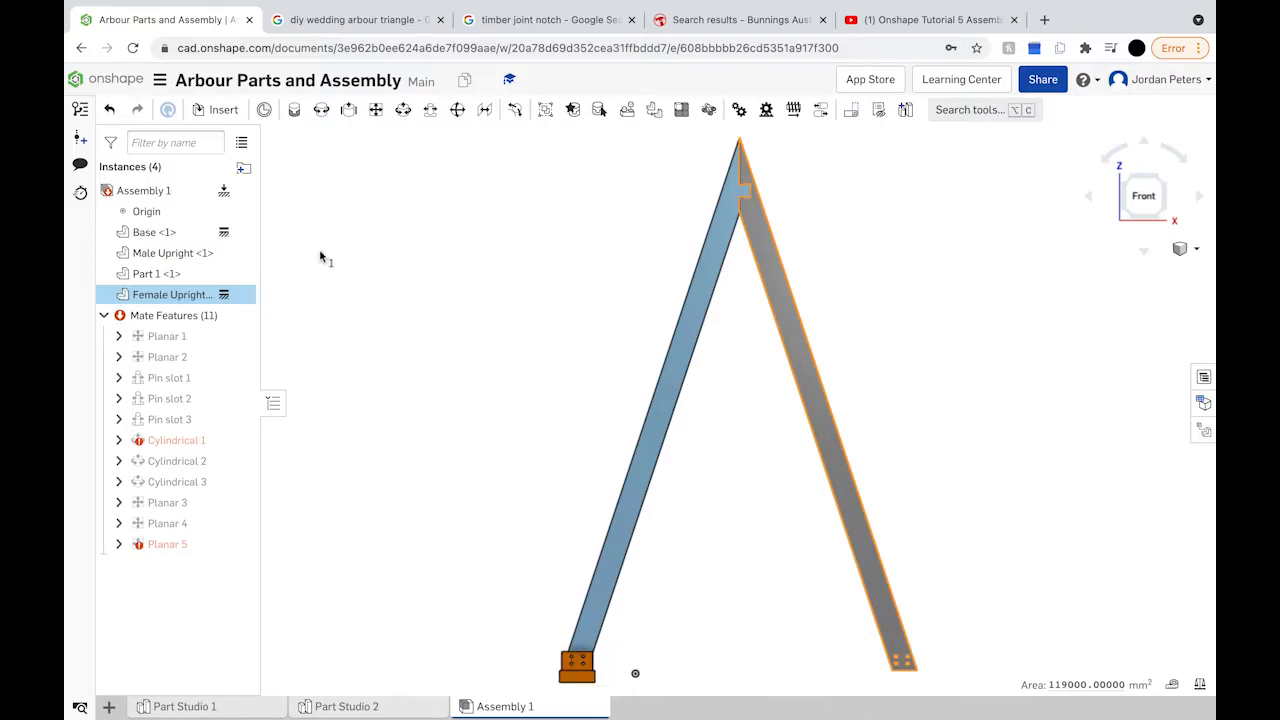
Step: Insert Base from Part Studio 1 as Base <2> at the right upright's foot, checking from below
click(225, 111)
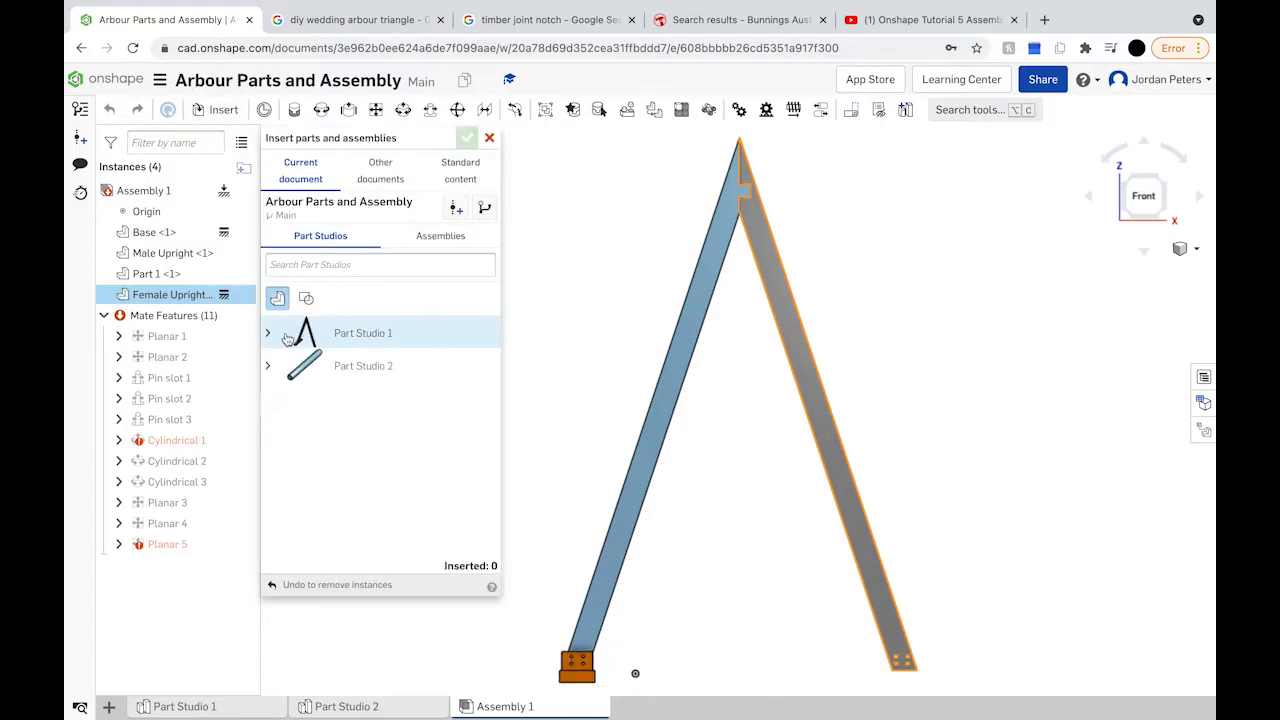
click(270, 335)
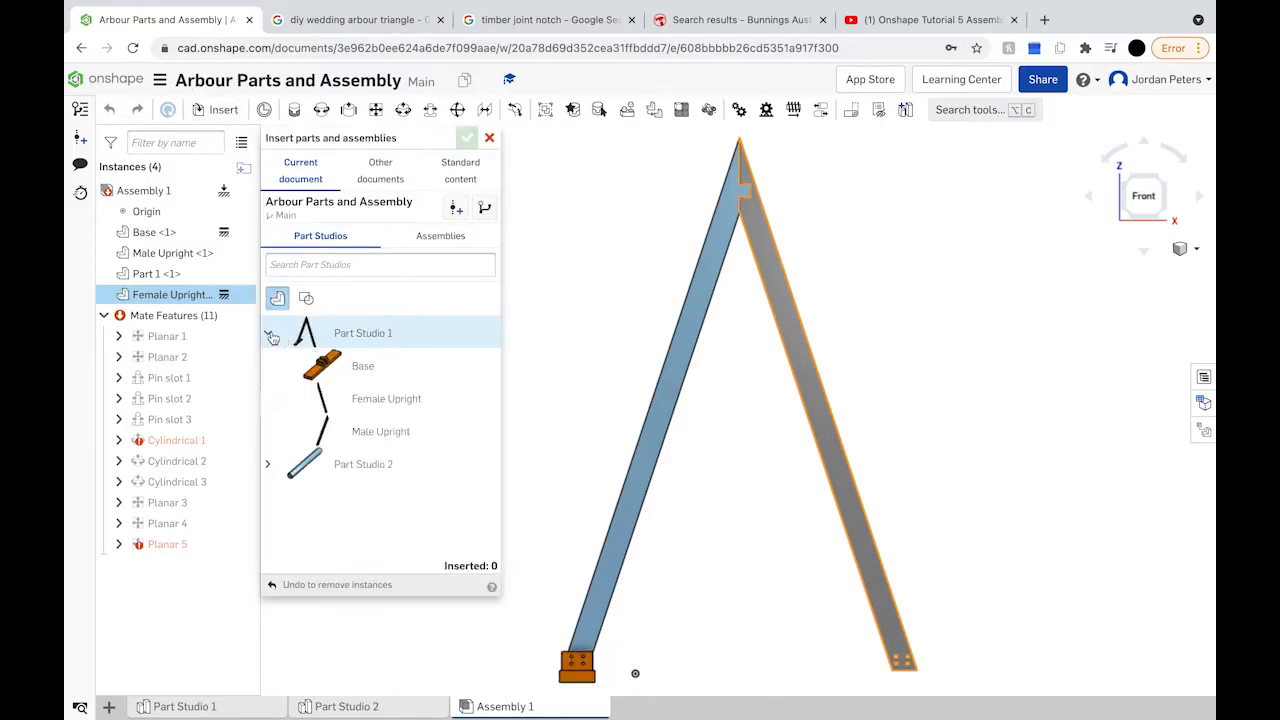
click(355, 368)
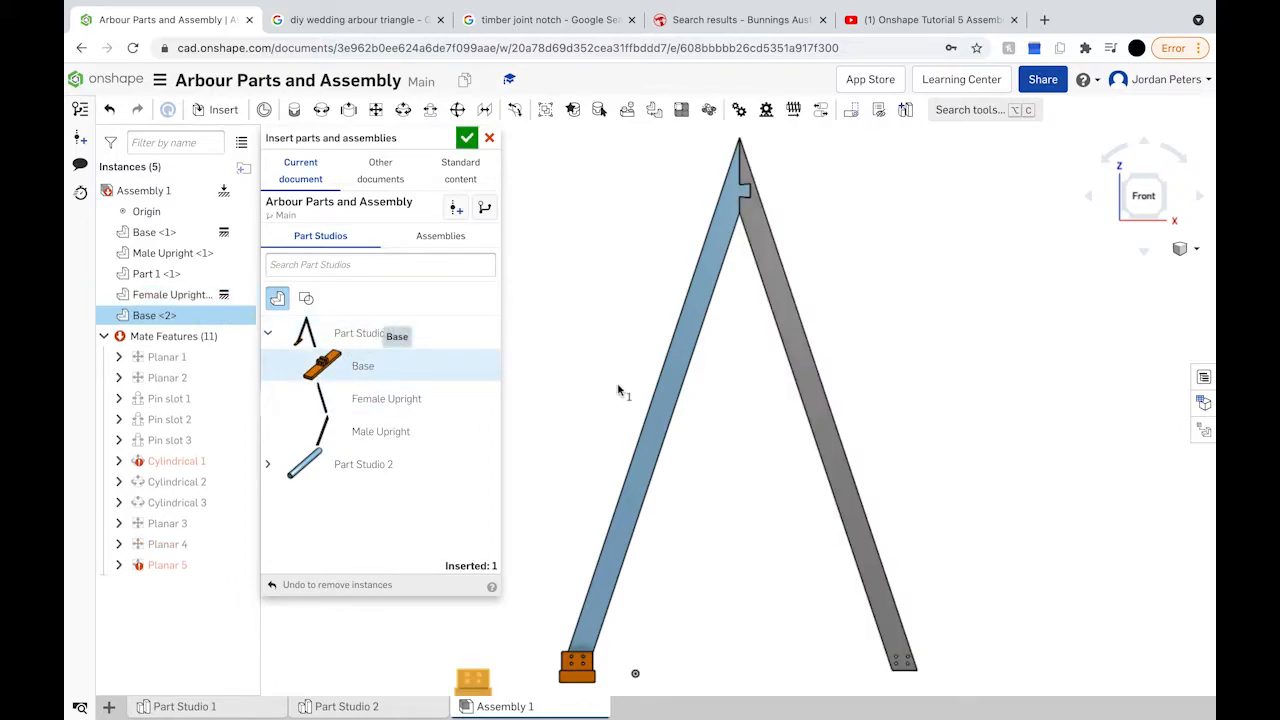
click(945, 666)
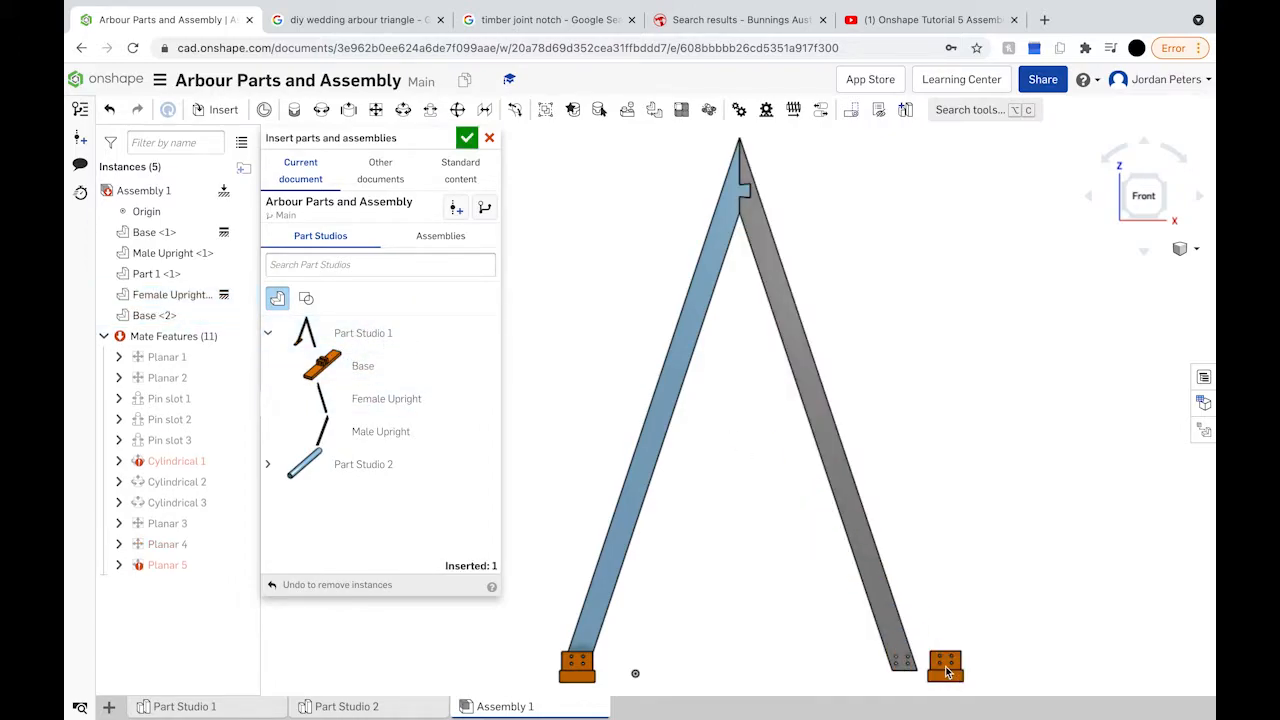
scroll(945, 666, up, 5)
right_drag(922, 675, 1128, 292)
key(shift+6)
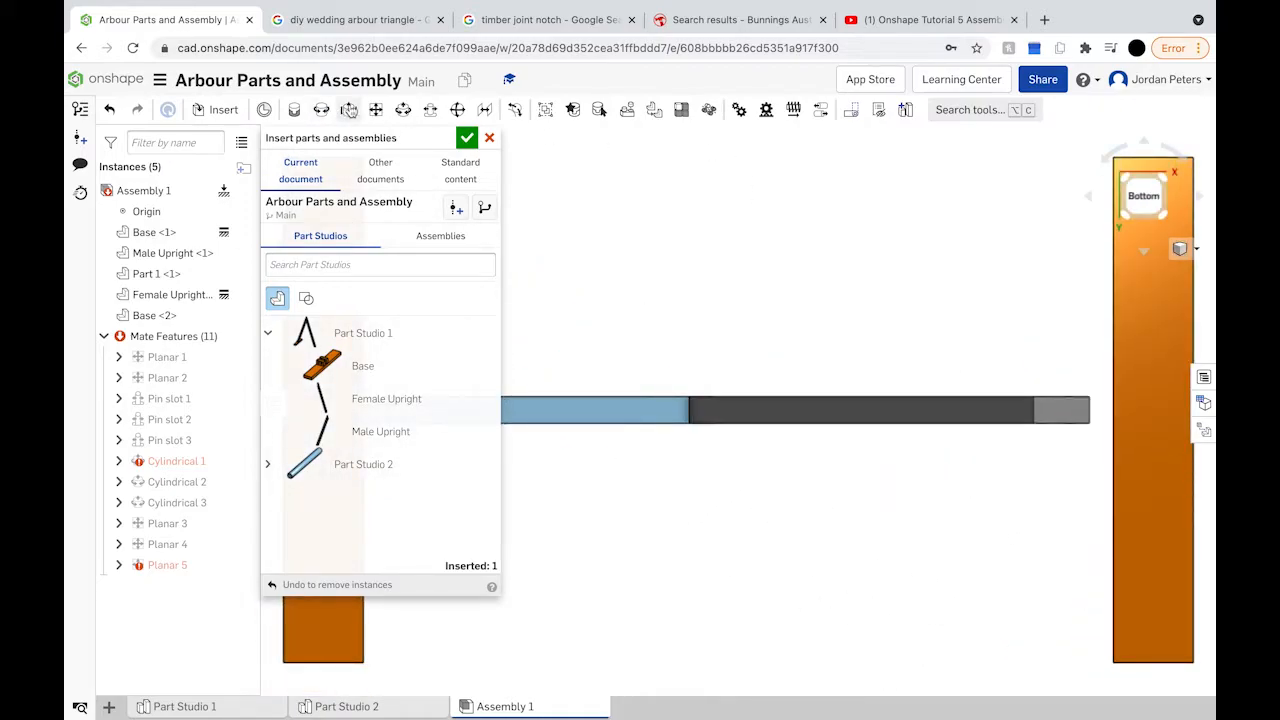
Step: Mate the Female Upright's foot connector to the Base <2> connector as Planar 6
click(374, 109)
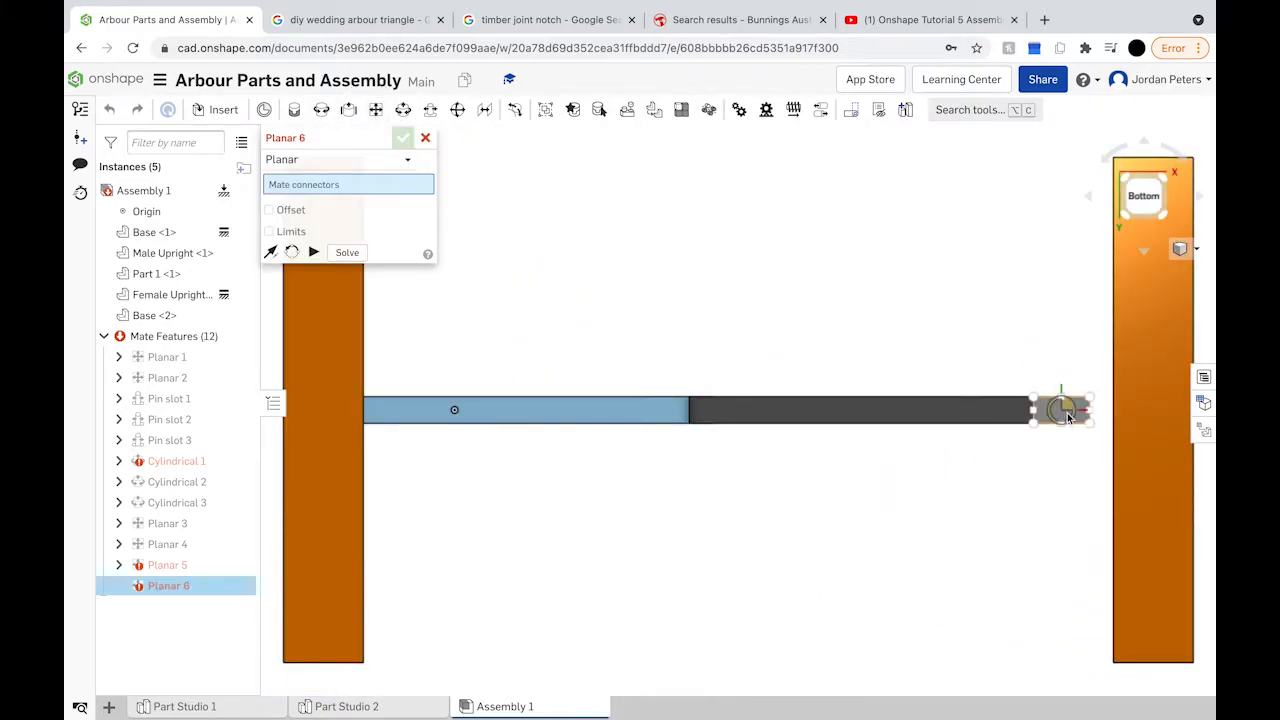
scroll(1063, 415, up, 5)
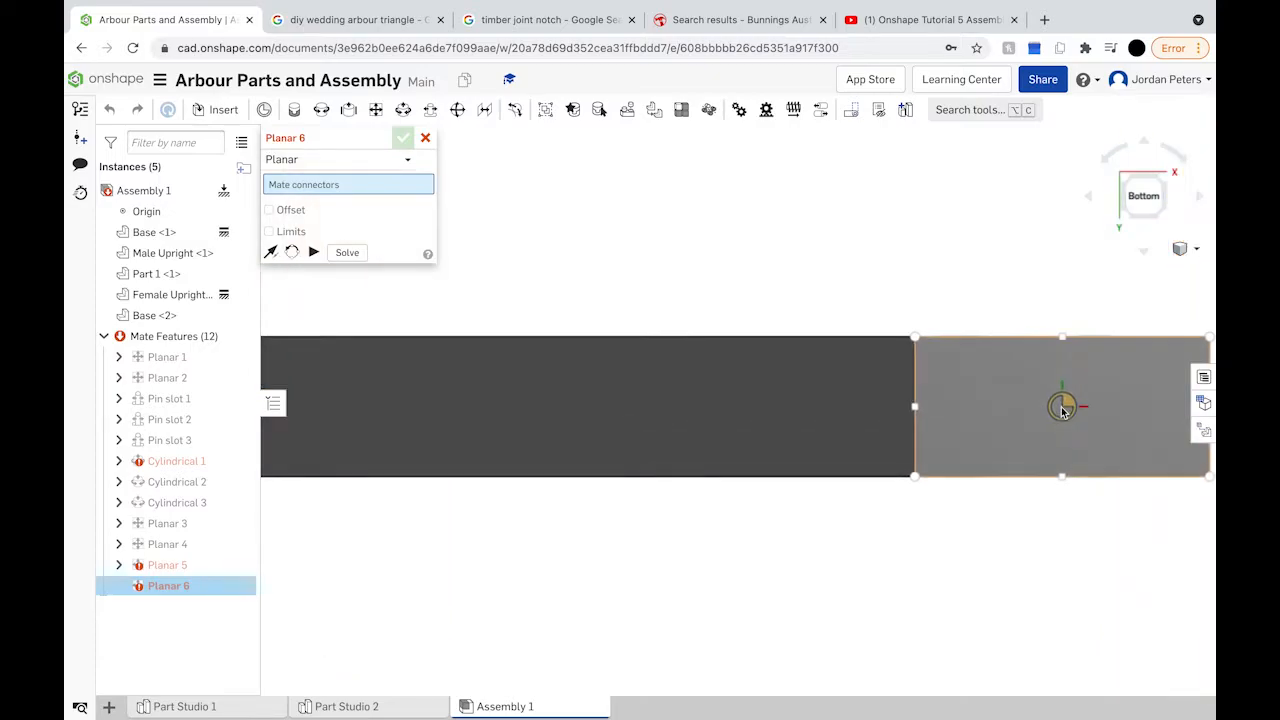
click(1064, 406)
right_drag(1063, 409, 1175, 583)
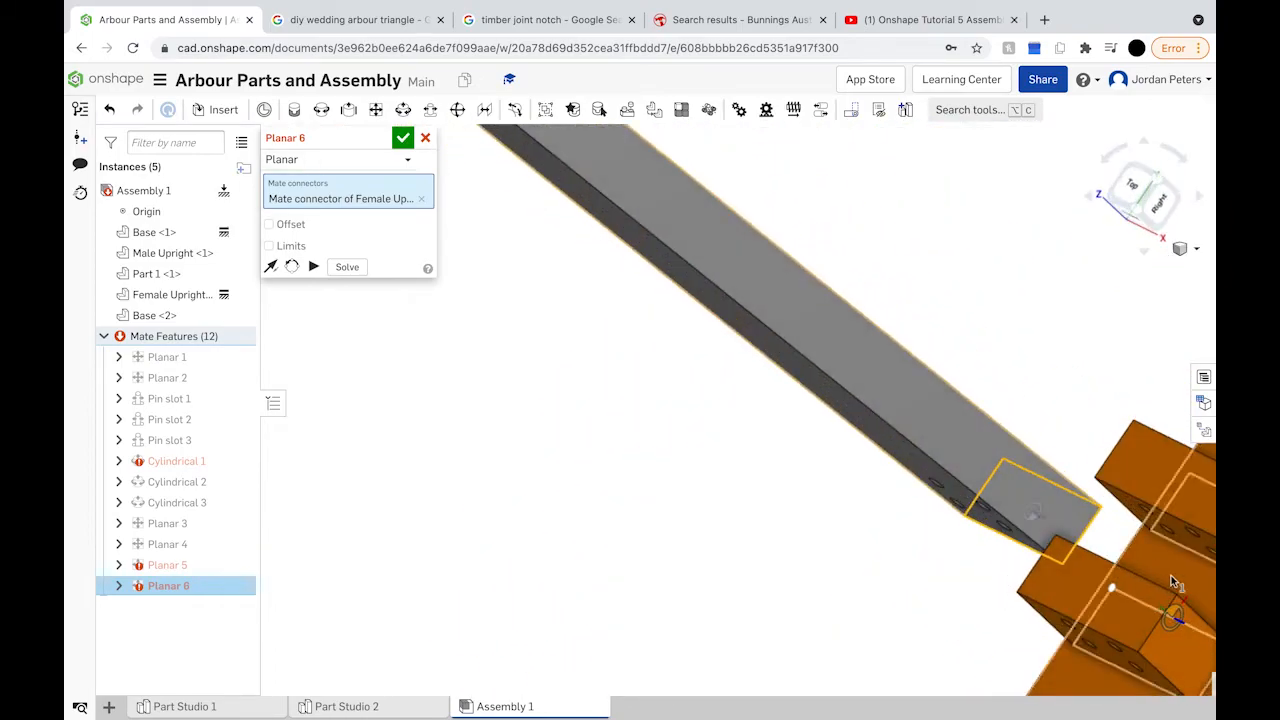
click(1192, 586)
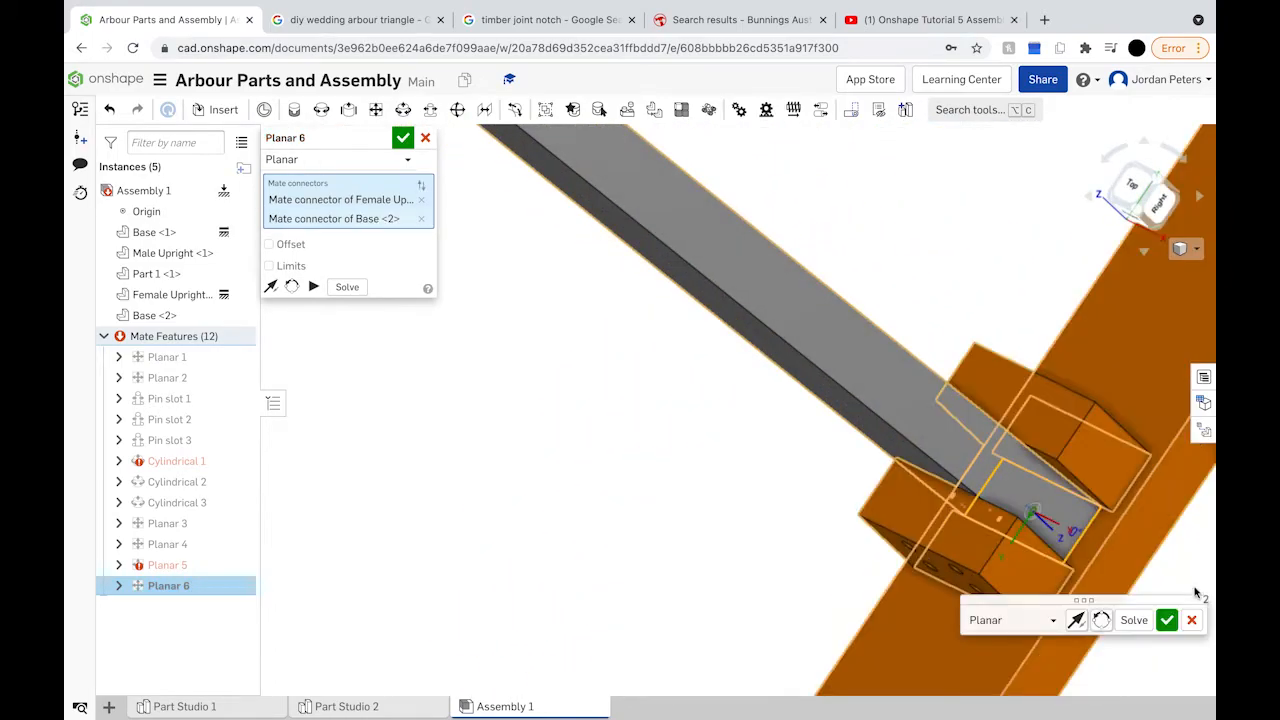
key(p)
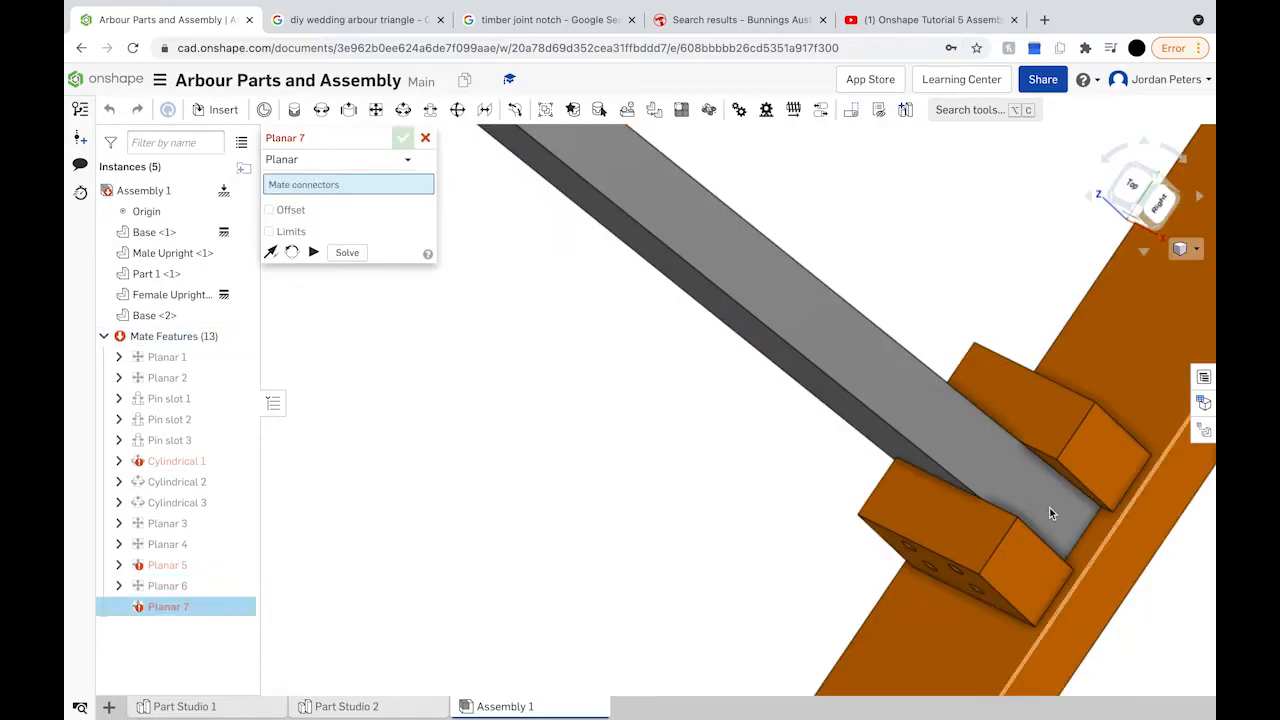
Step: Pull the second base away from the upright to inspect the fit
right_drag(1049, 507, 1081, 457)
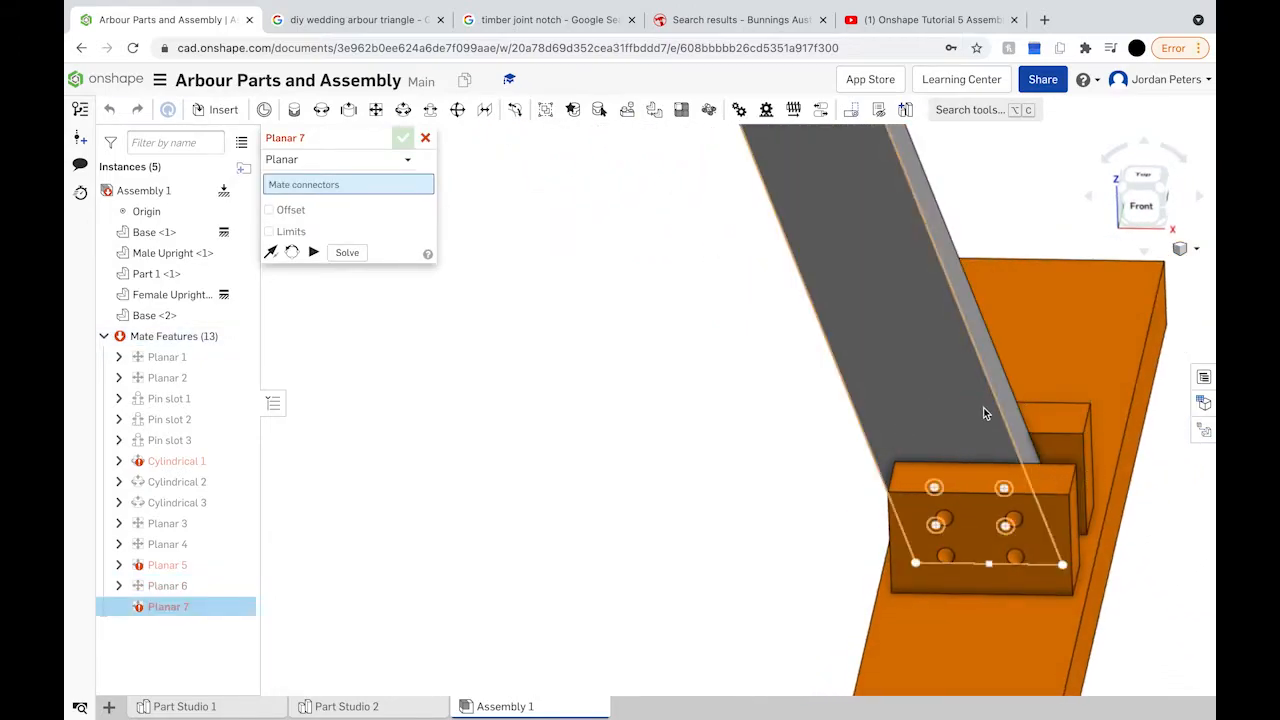
click(880, 380)
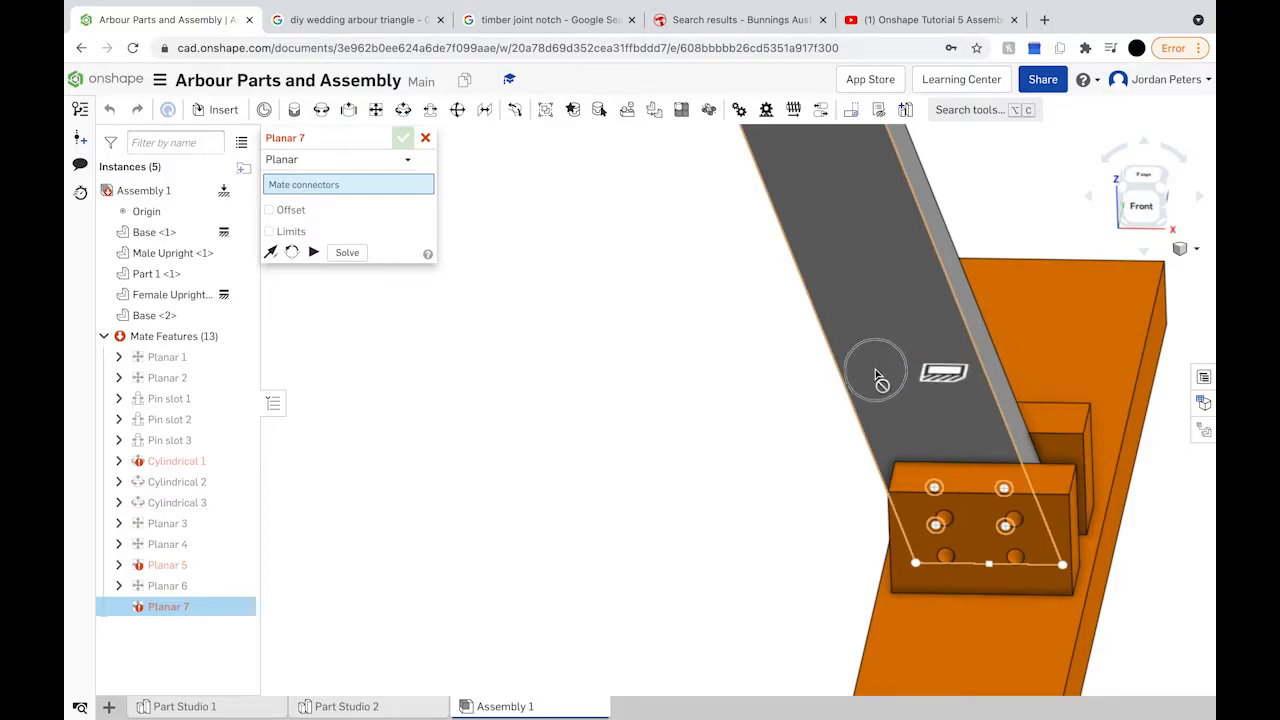
mouse_move(1002, 600)
mouse_down()
mouse_move(990, 620)
mouse_move(1114, 623)
mouse_move(1090, 612)
mouse_up()
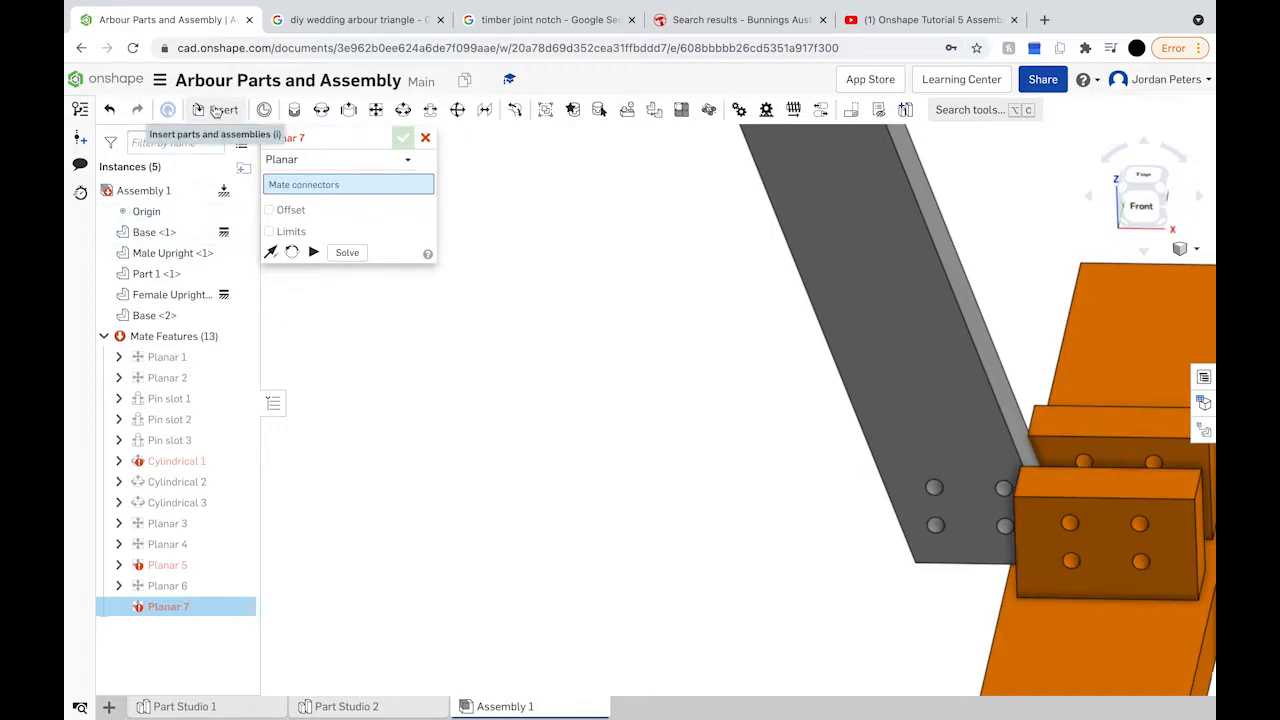
Step: Insert a second dowel pin, Part 1 <2>, and drag the orange base clear of the grey upright
click(215, 110)
click(333, 366)
click(868, 467)
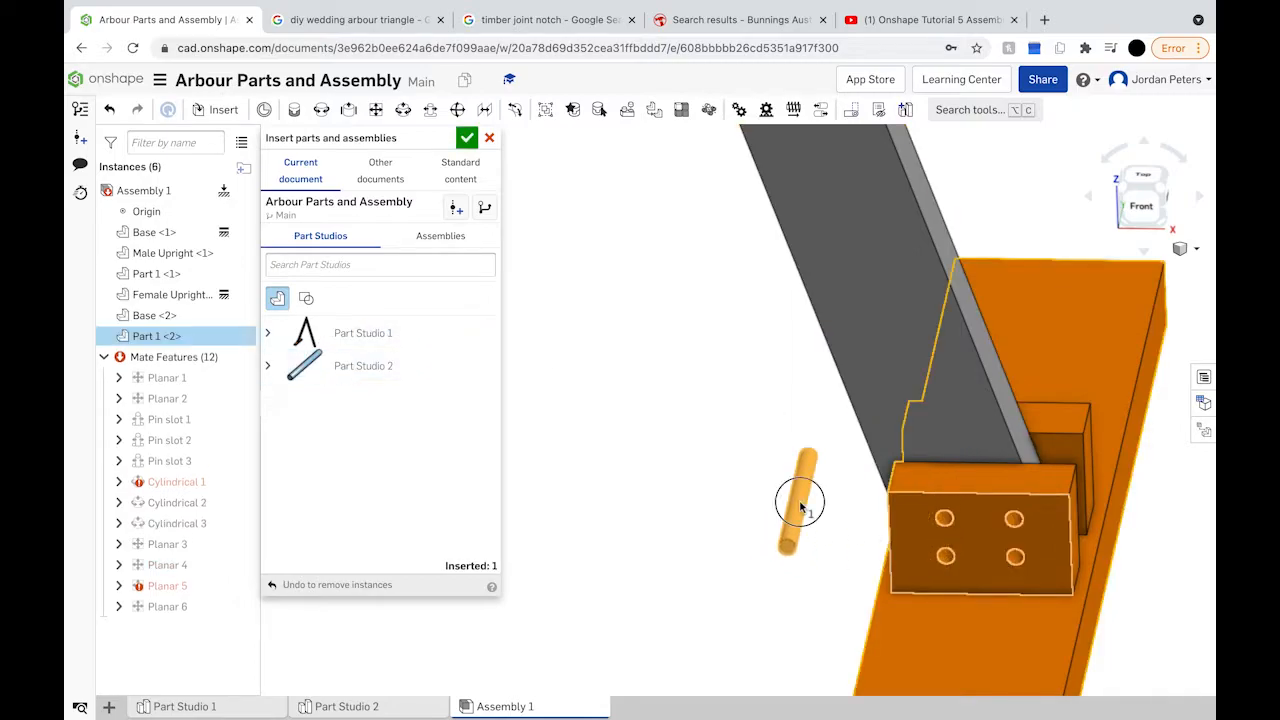
click(800, 507)
drag(930, 441, 1140, 623)
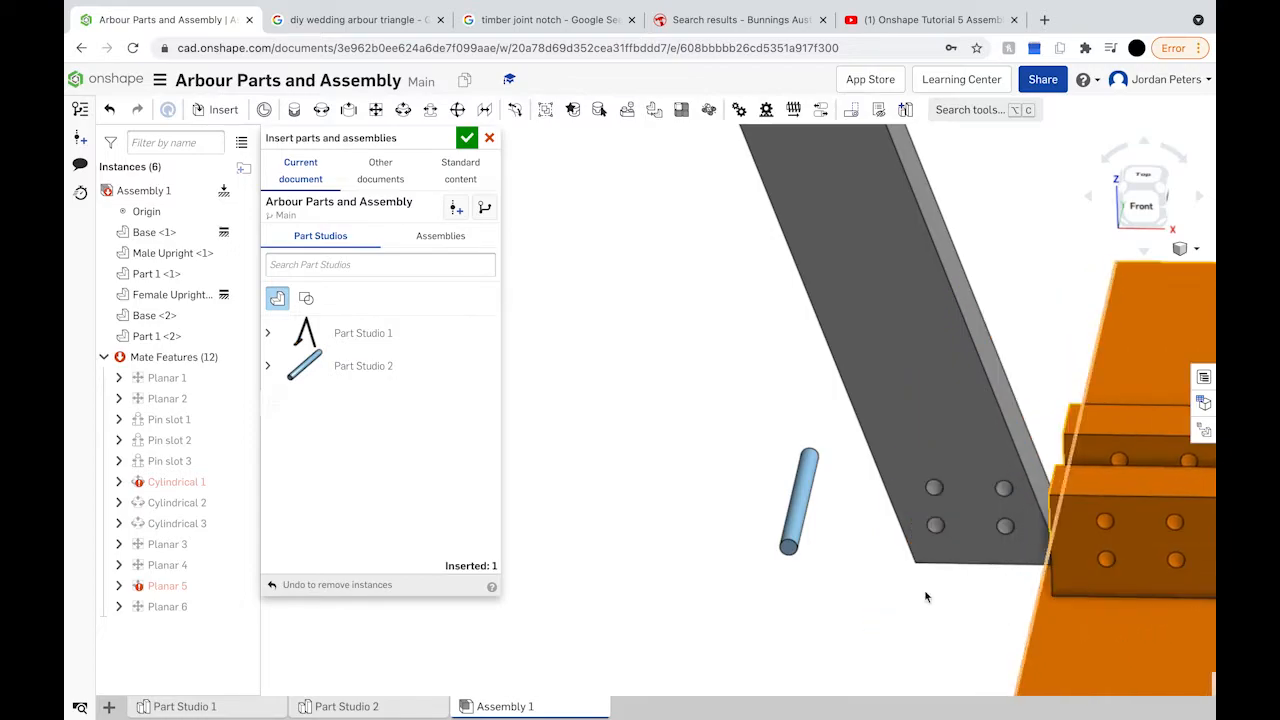
Step: Mate the second pin into the Female Upright's foot hole with Cylindrical 4
click(400, 112)
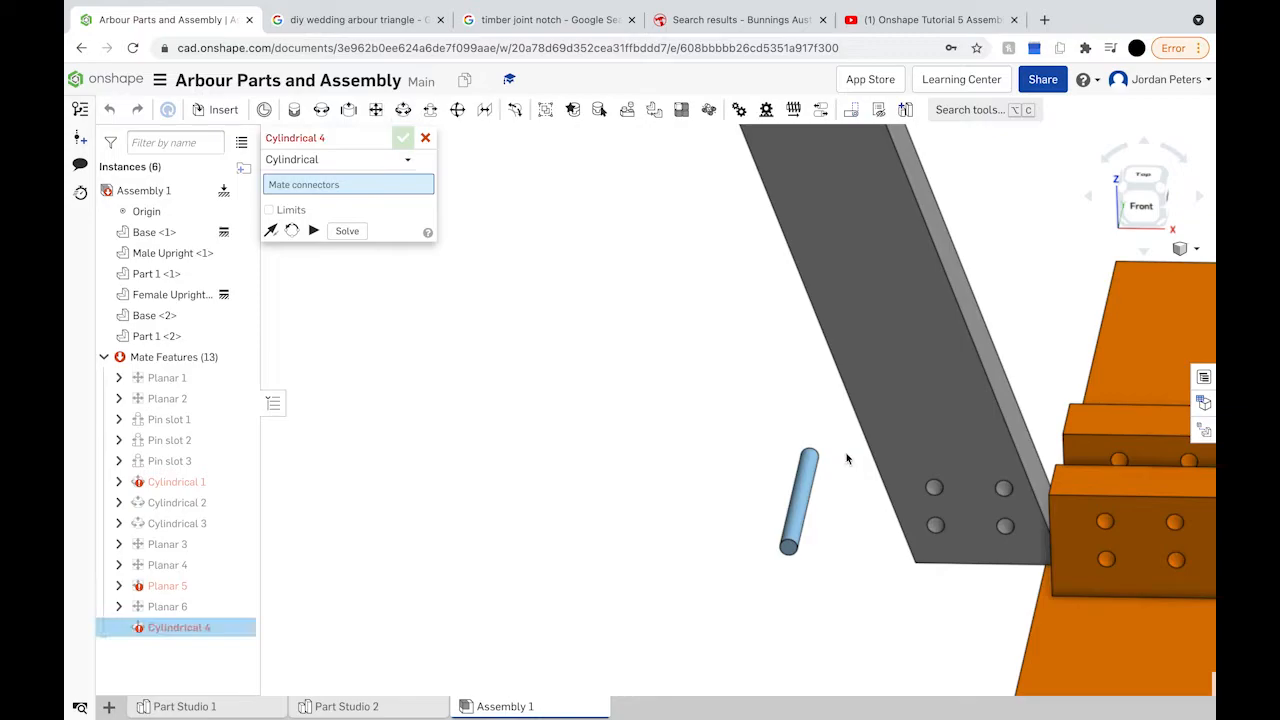
click(801, 500)
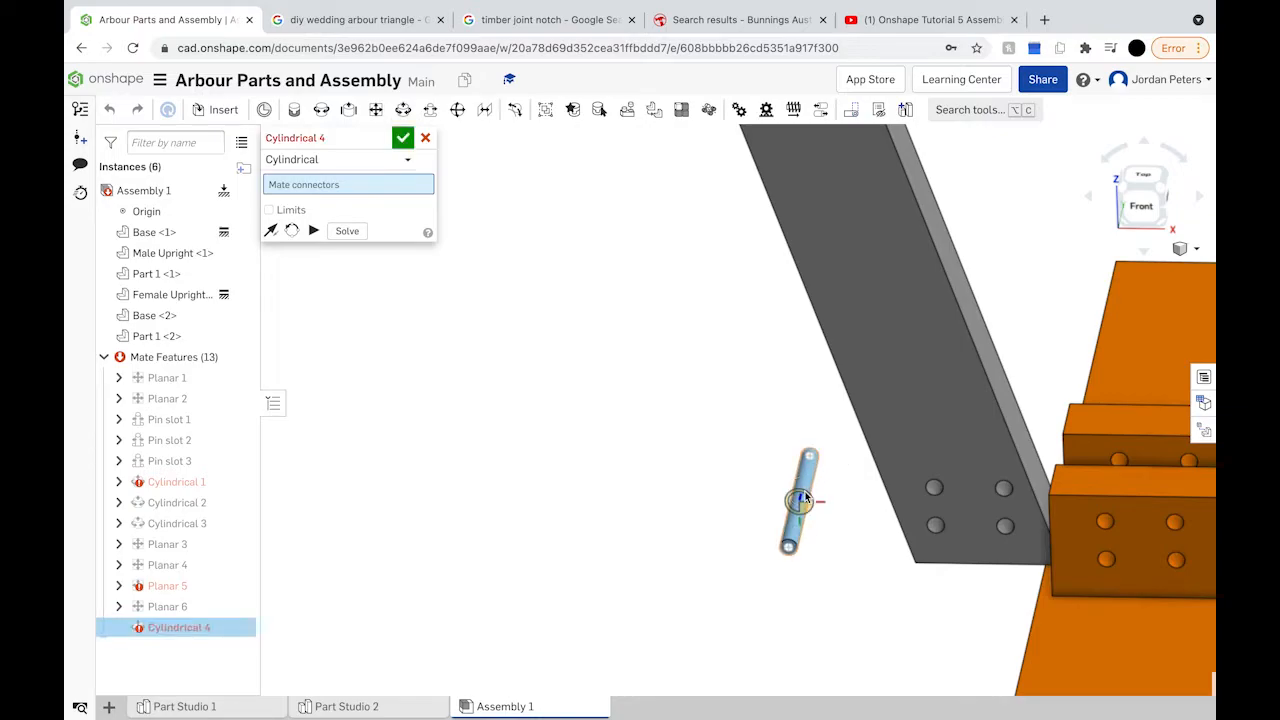
click(940, 489)
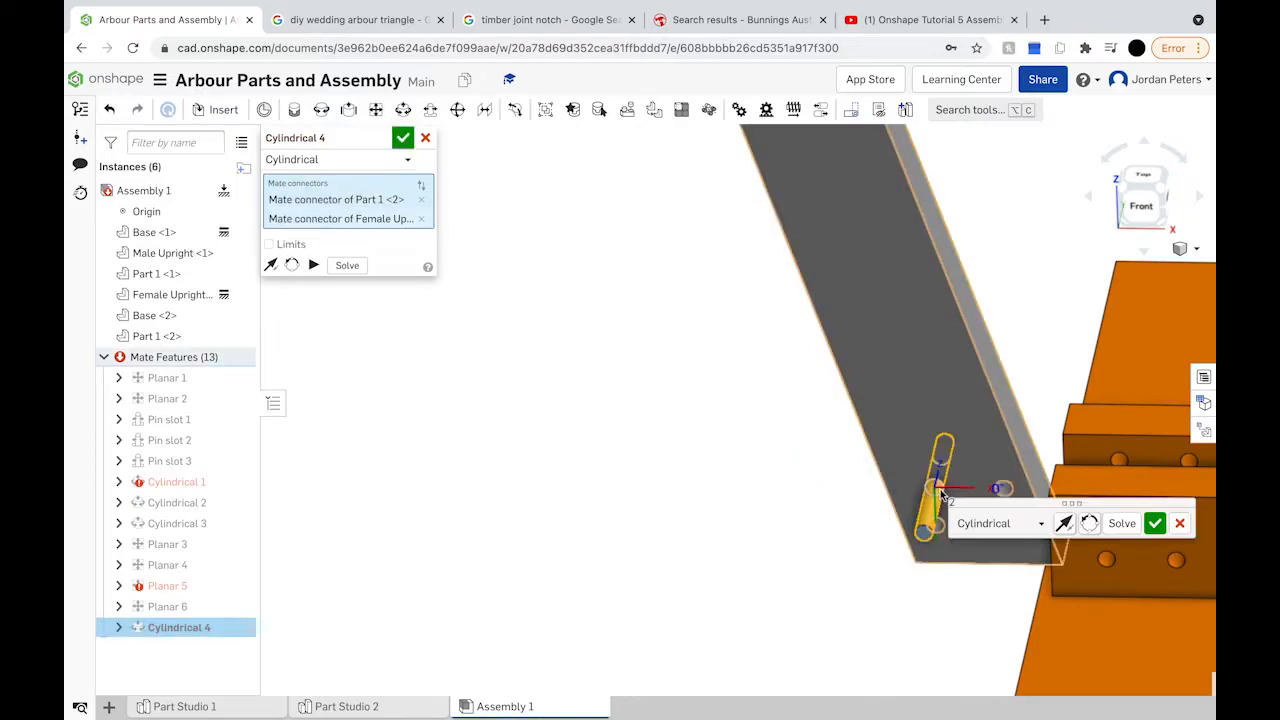
click(1156, 527)
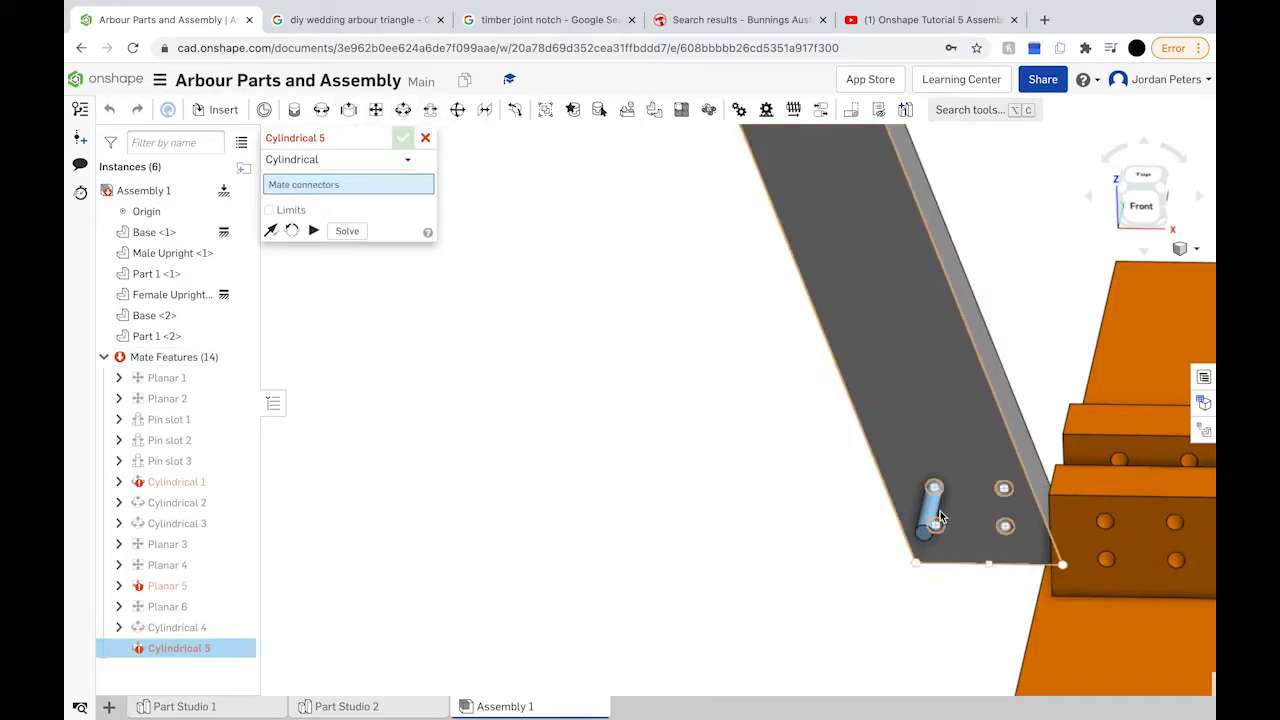
key(shift+7)
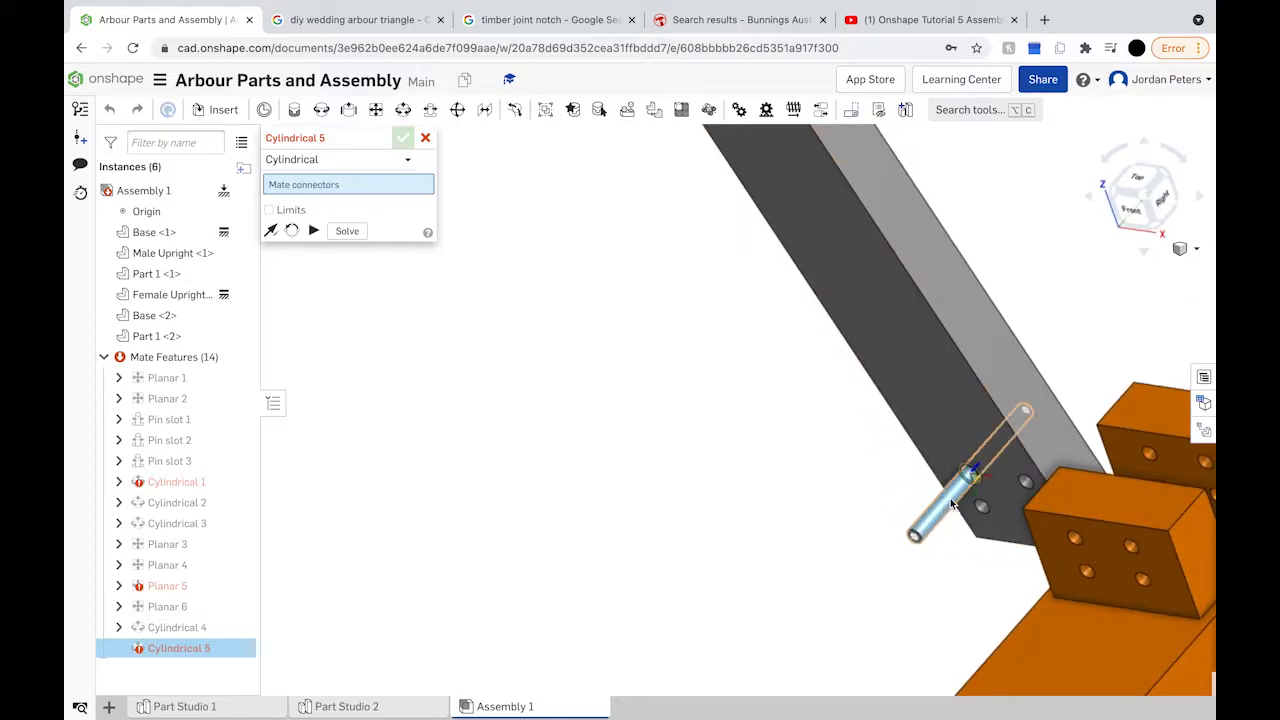
Step: Try mating the pin to the base hole and a planar mate on the block face, then undo
click(953, 502)
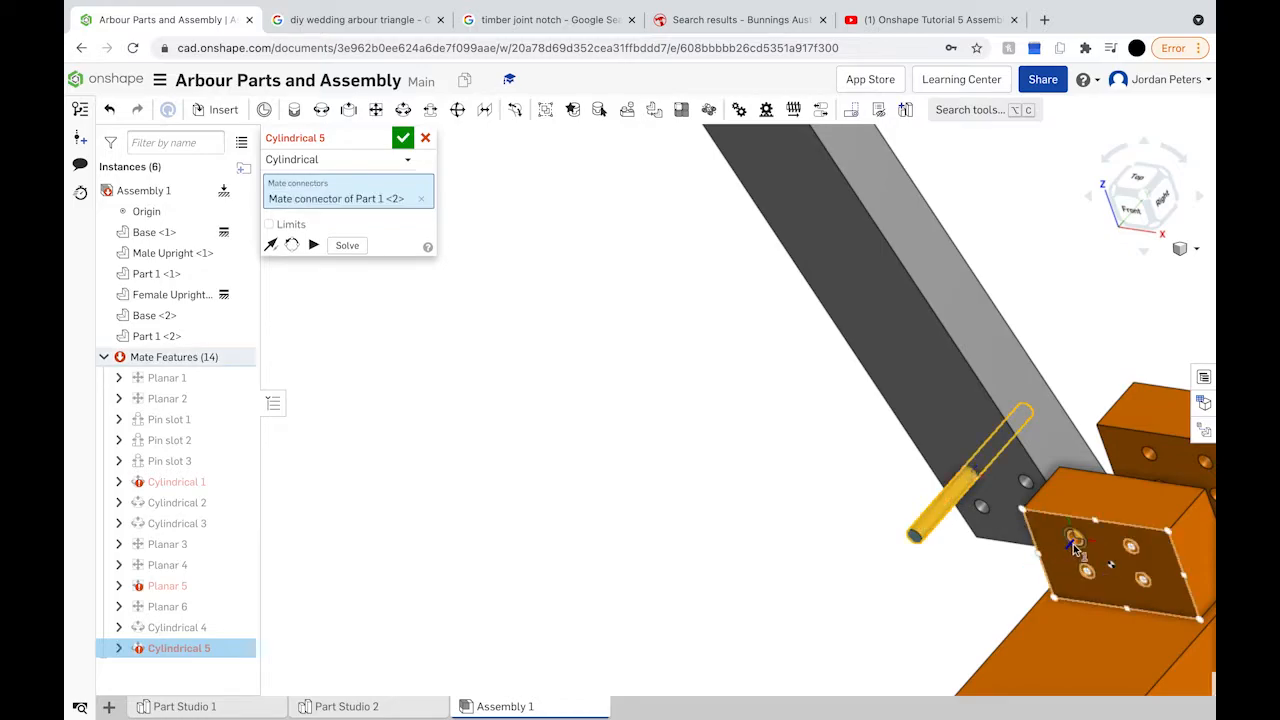
click(1074, 544)
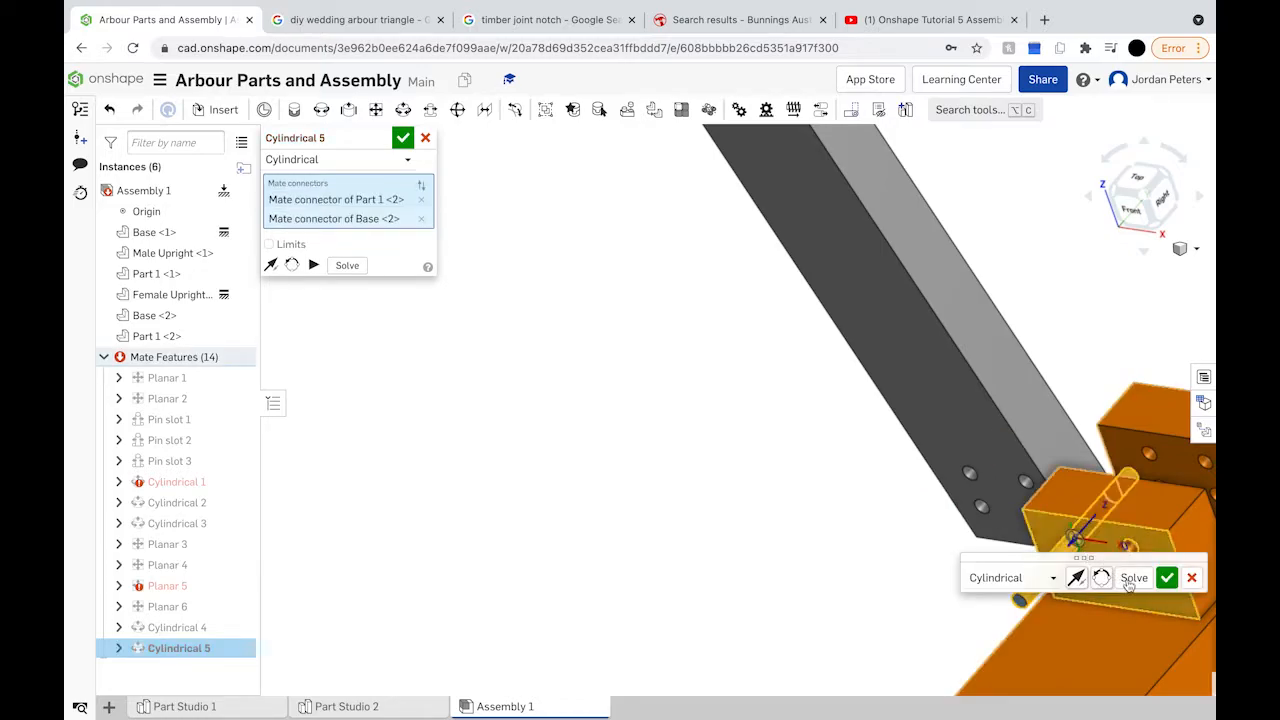
click(1167, 578)
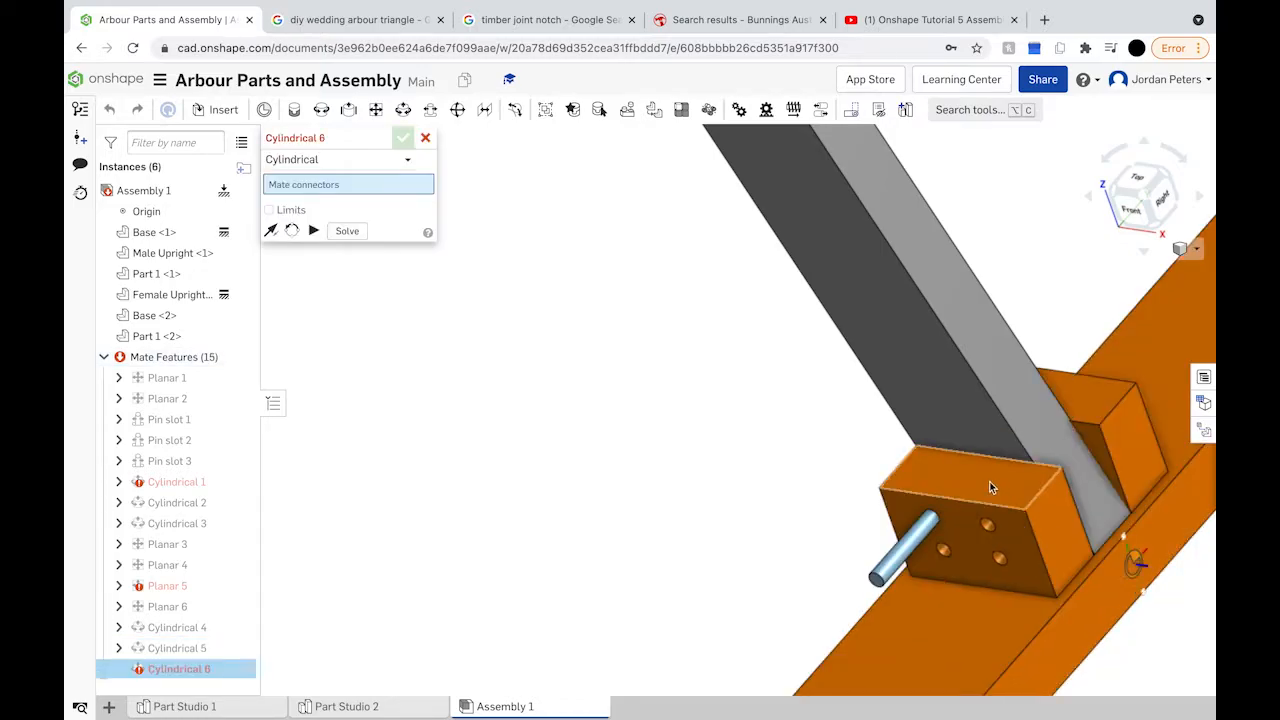
click(880, 583)
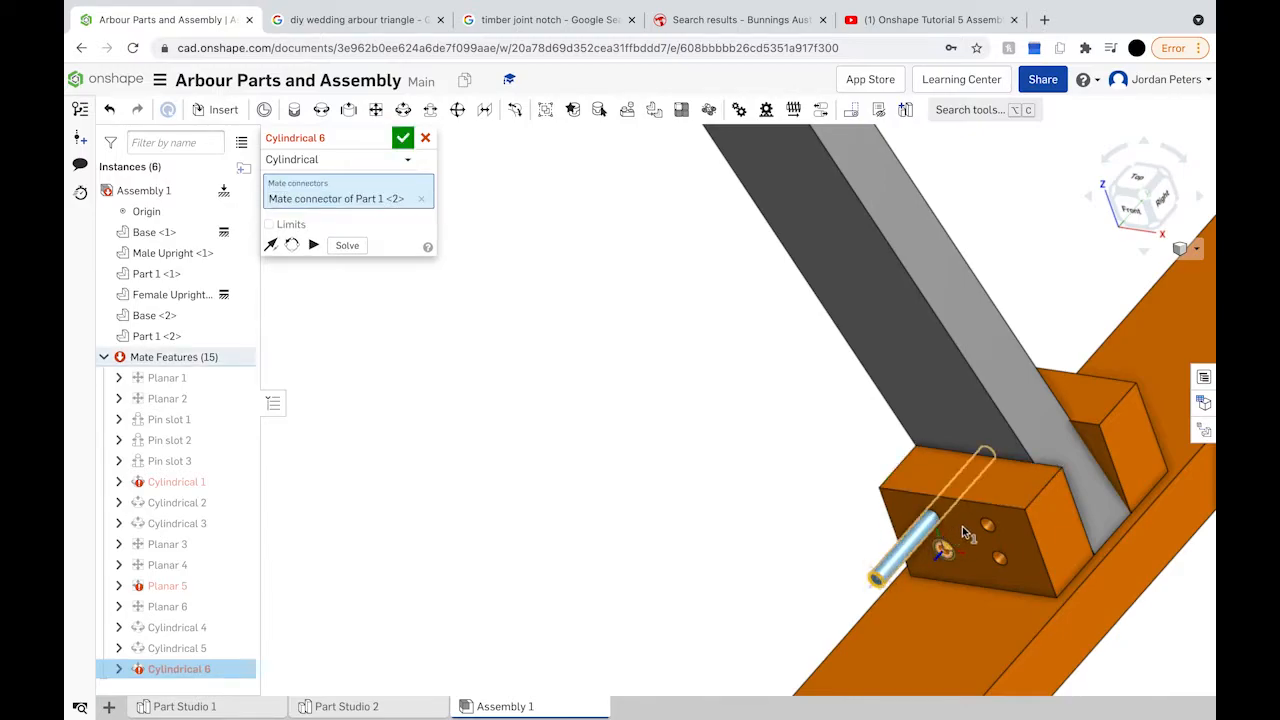
click(375, 109)
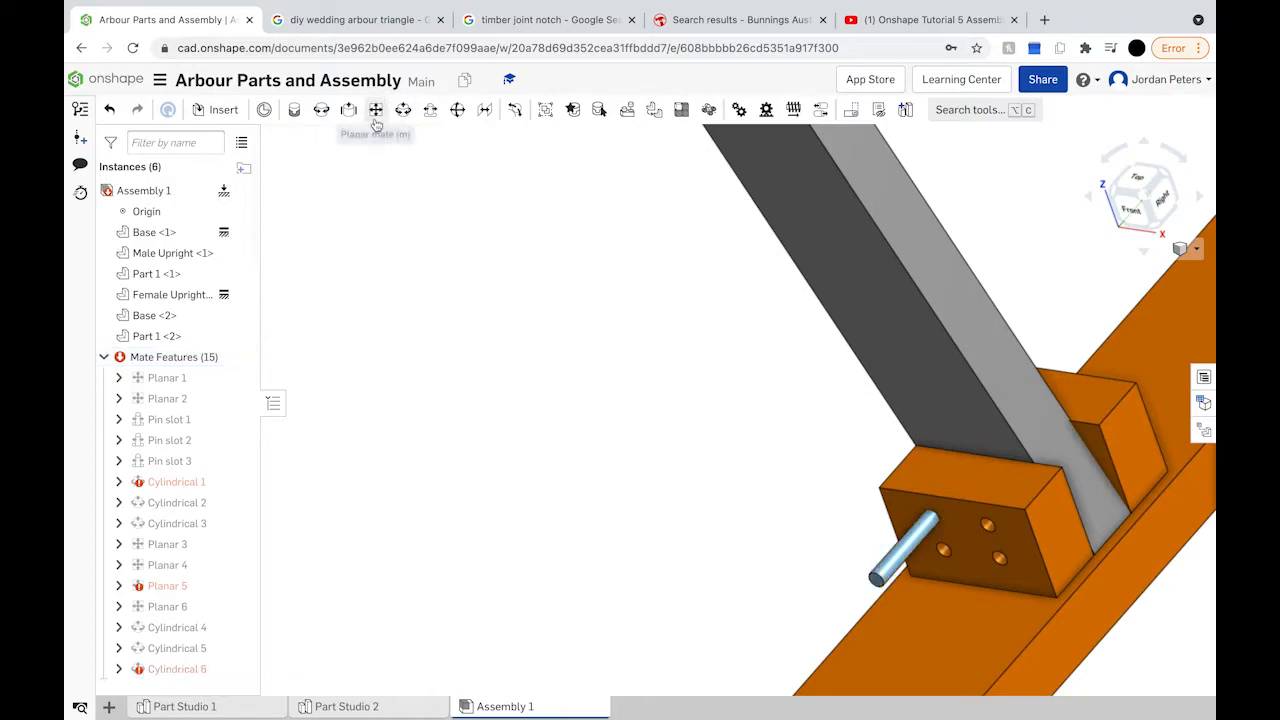
click(967, 548)
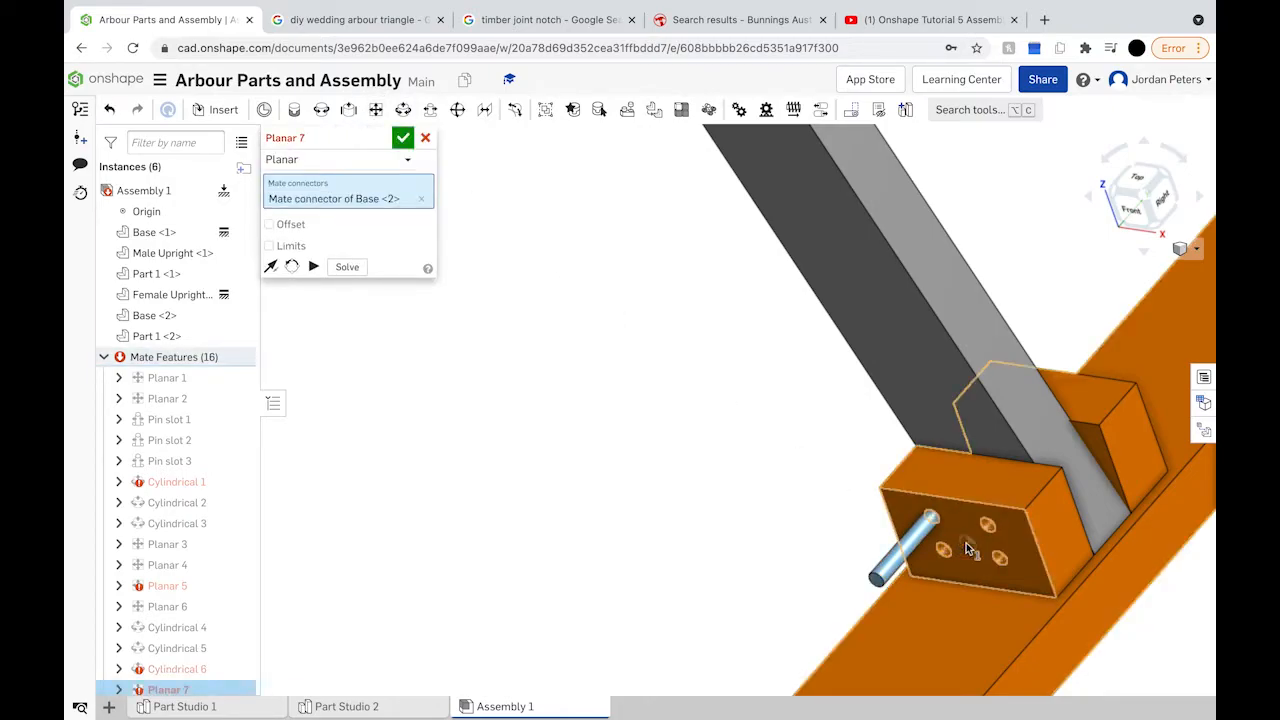
click(402, 140)
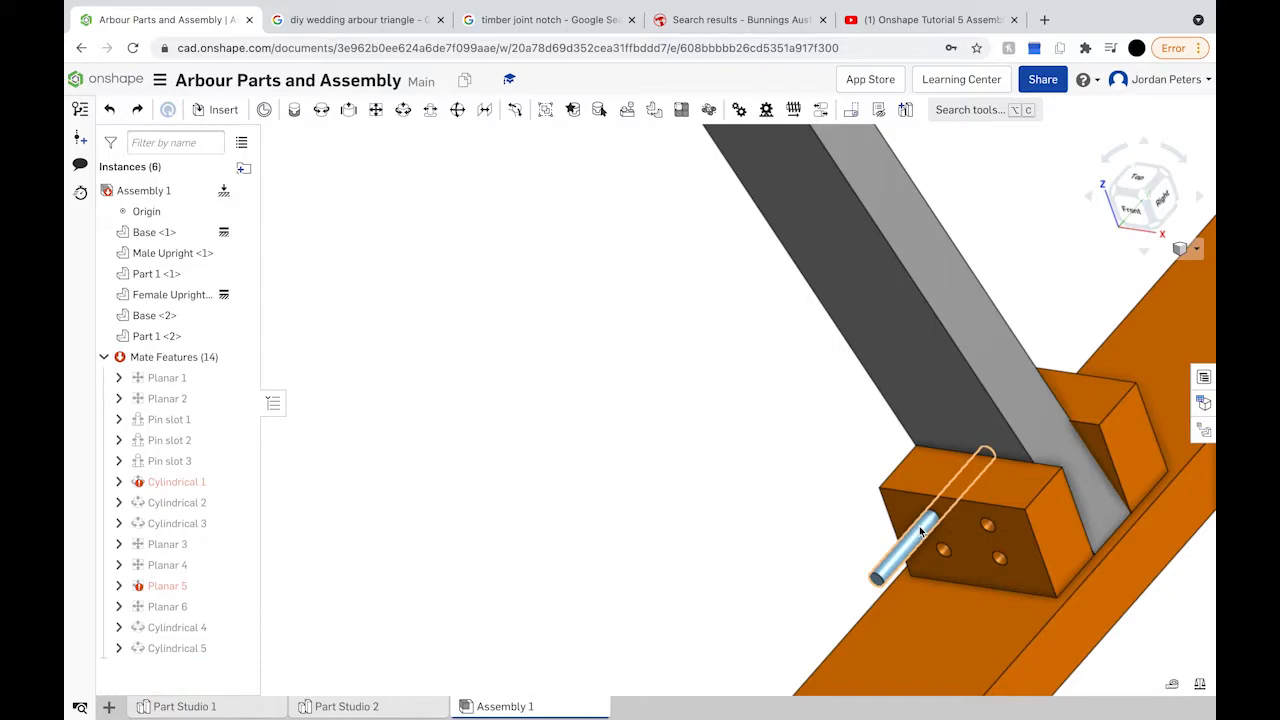
key(ctrl+z)
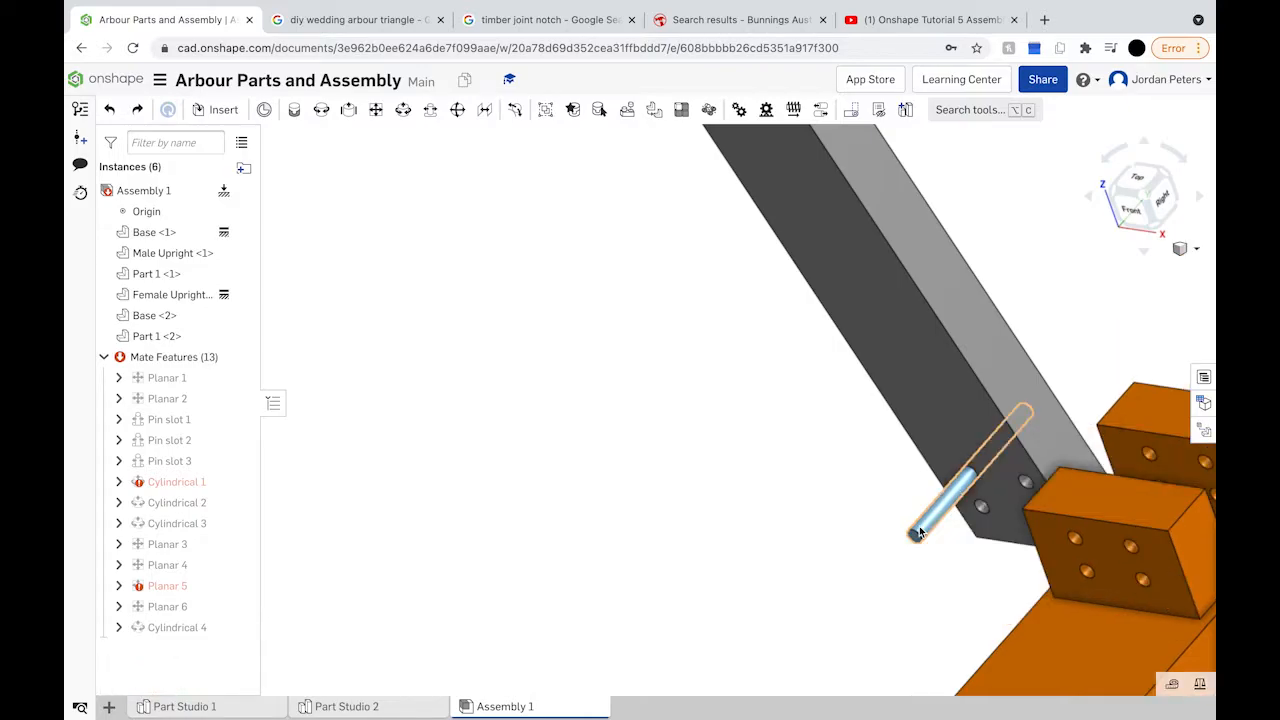
Step: Seat the pin in the Base <2> hole with Cylindrical 5 and view the arbour from the front
click(403, 110)
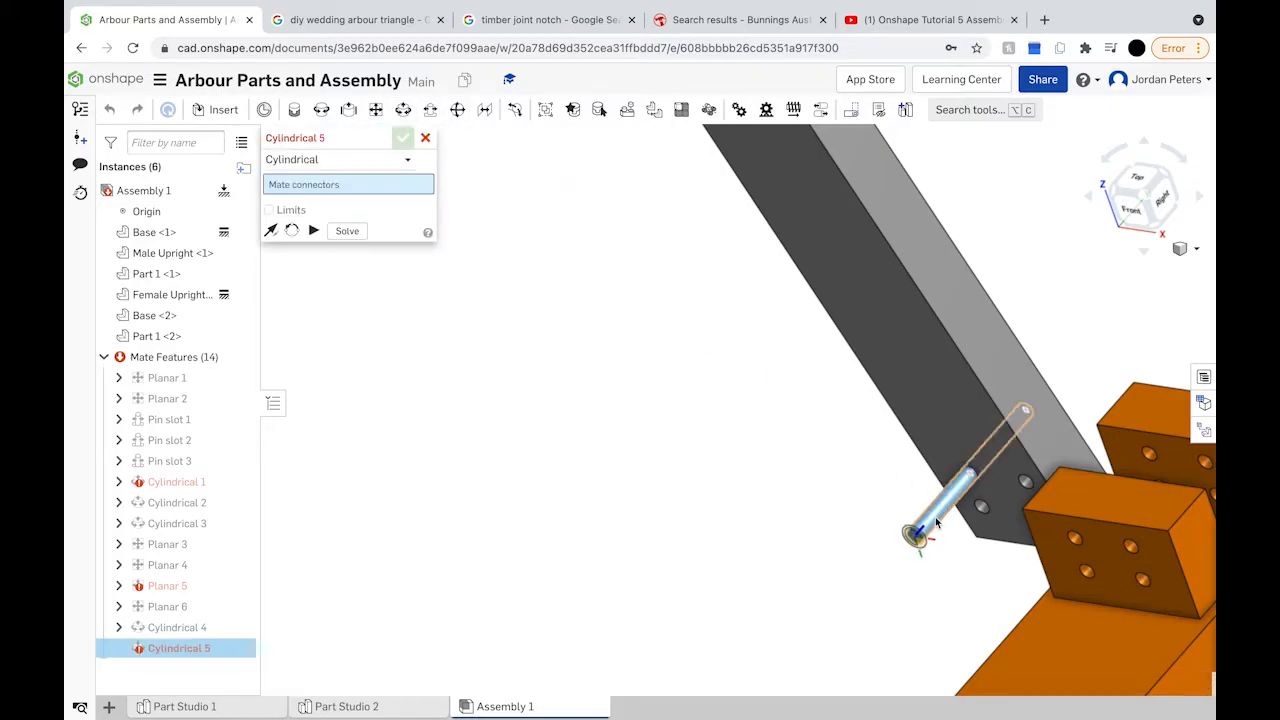
click(934, 523)
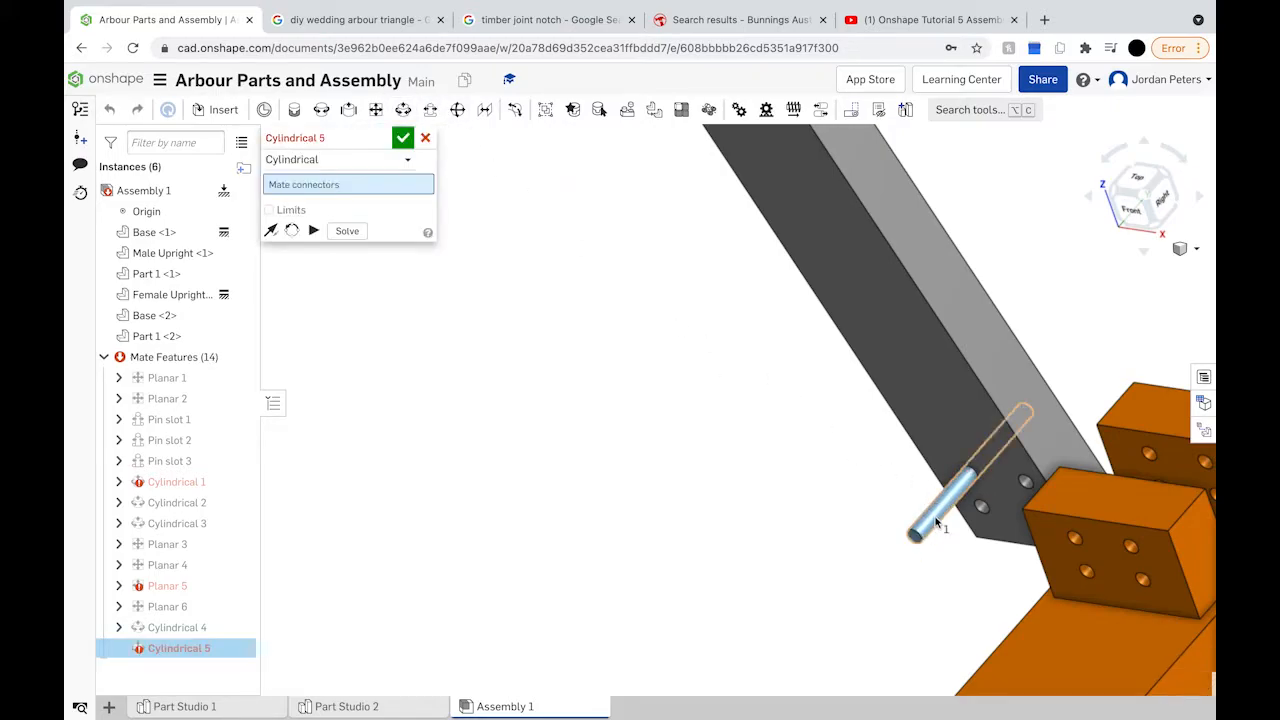
click(1075, 536)
click(1166, 571)
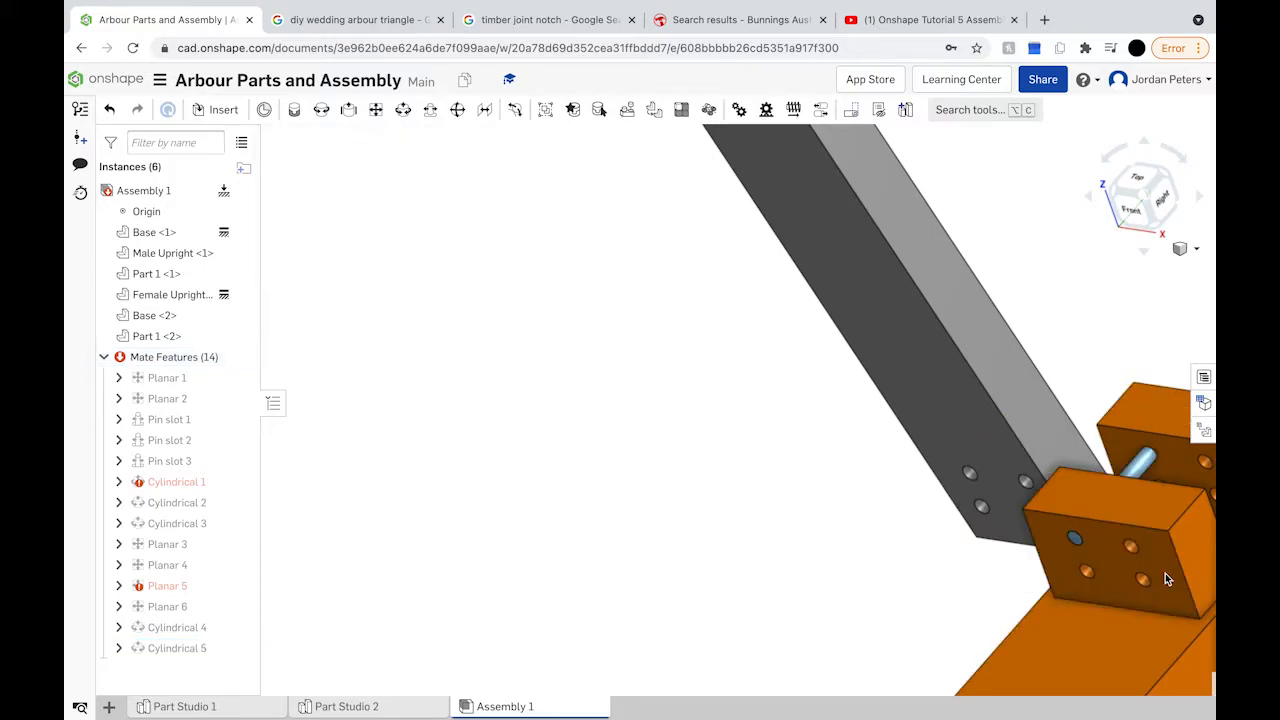
click(1134, 210)
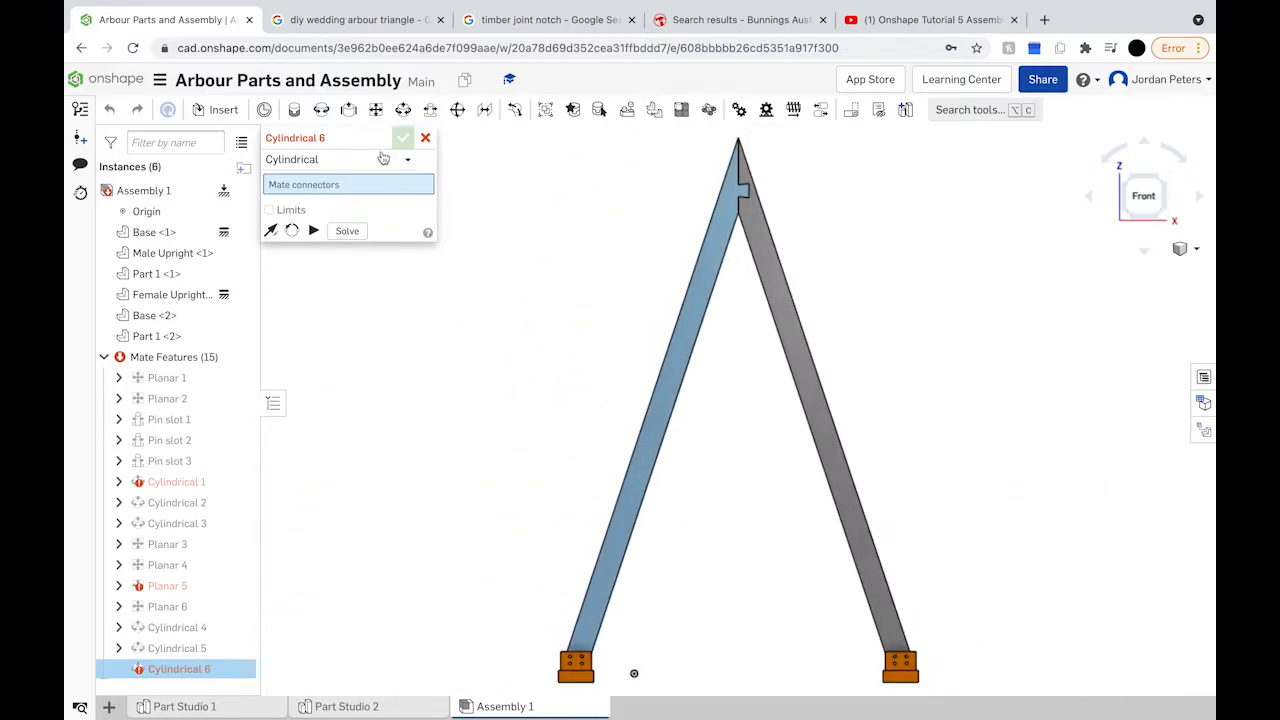
Step: Cancel the empty Cylindrical 6 mate and test dragging the whole assembly up and sideways
click(425, 139)
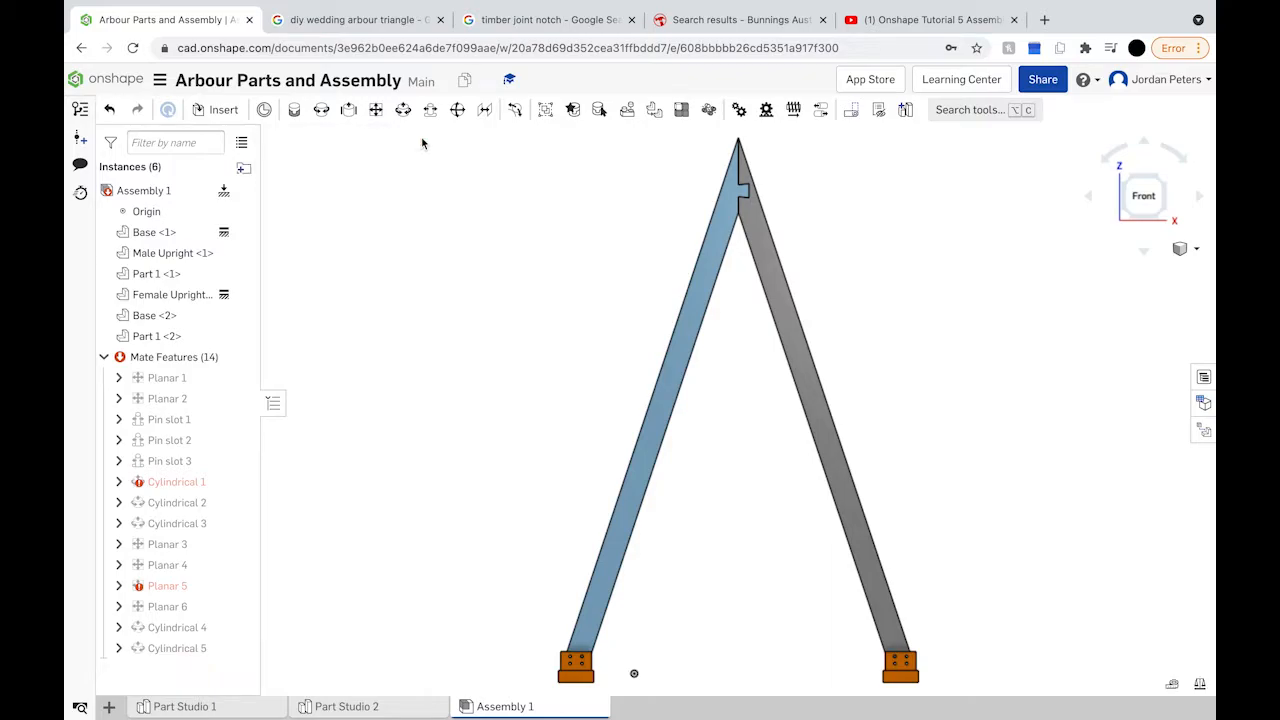
click(172, 193)
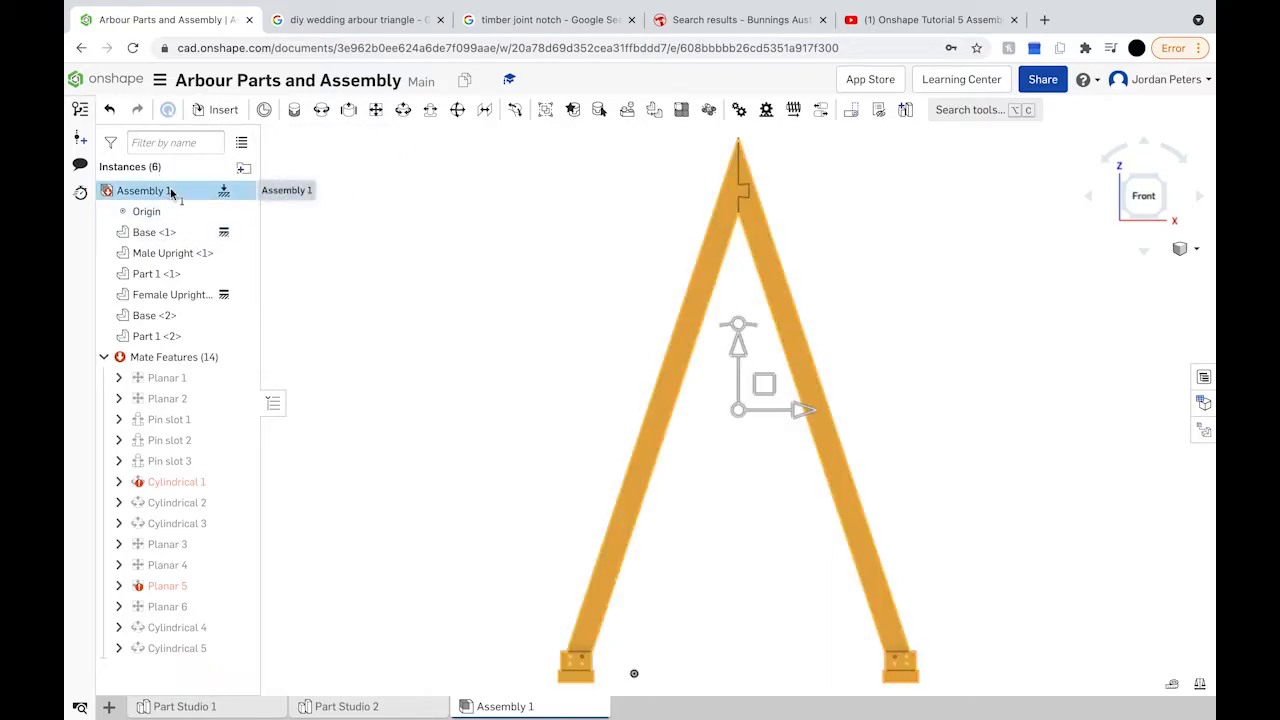
drag(739, 347, 742, 291)
drag(785, 404, 845, 412)
click(858, 314)
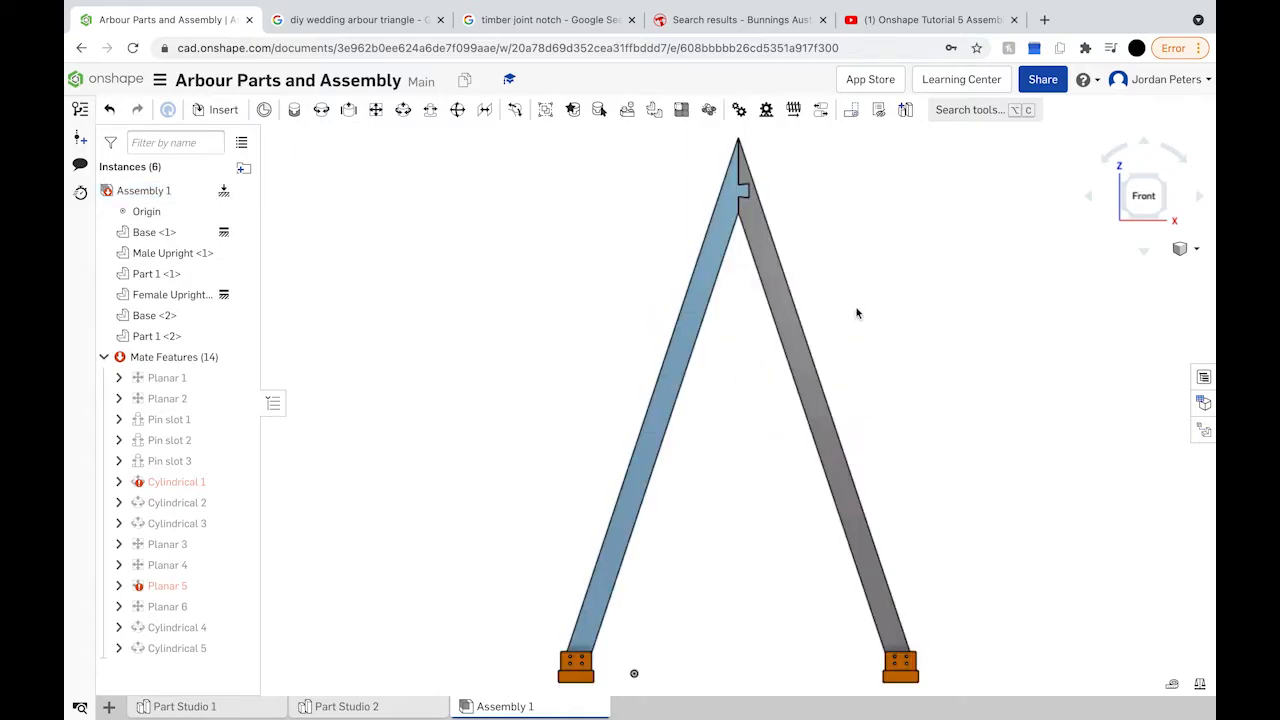
click(782, 323)
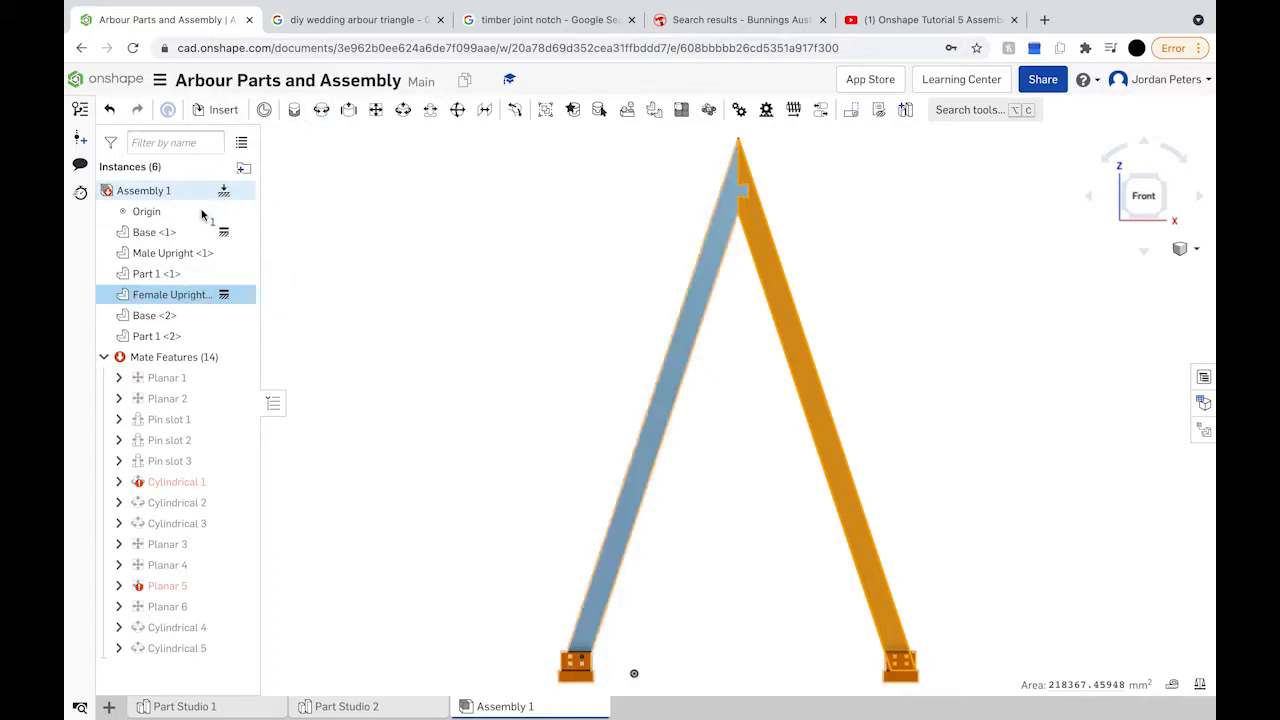
Step: Check the parts in Part Studio 1, then return to Assembly 1 and orbit to review it
double_click(203, 294)
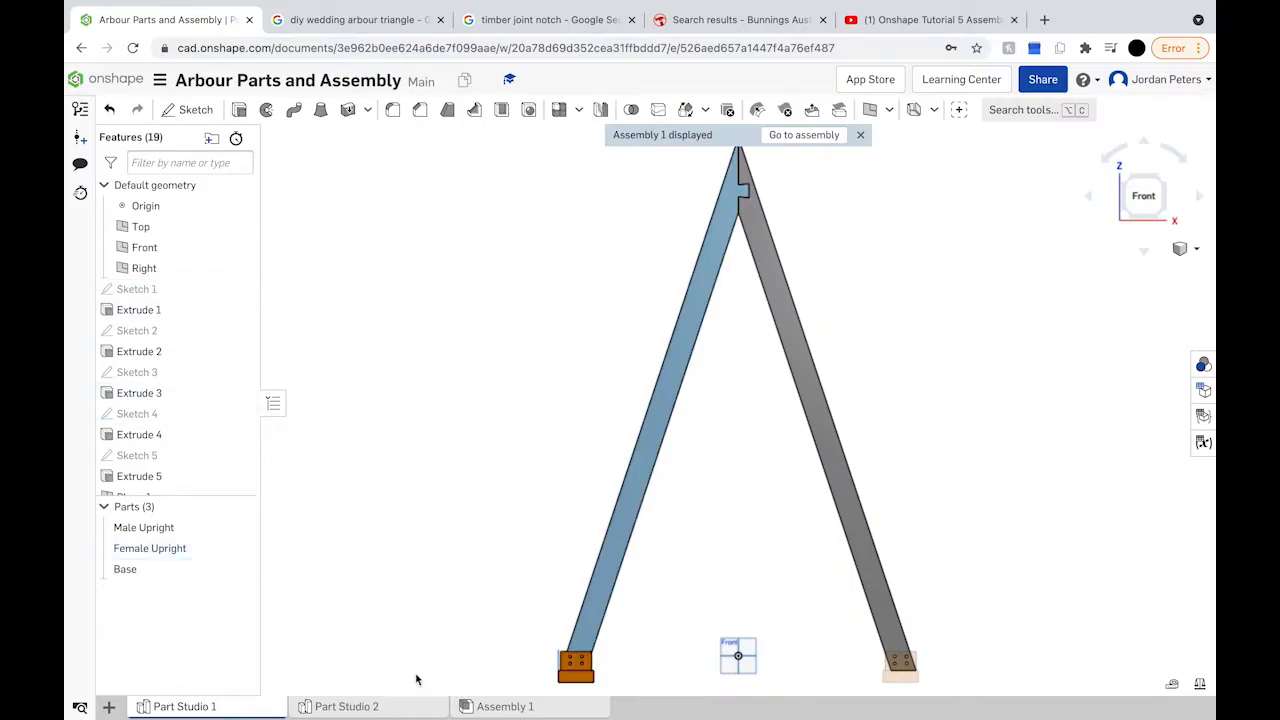
click(505, 706)
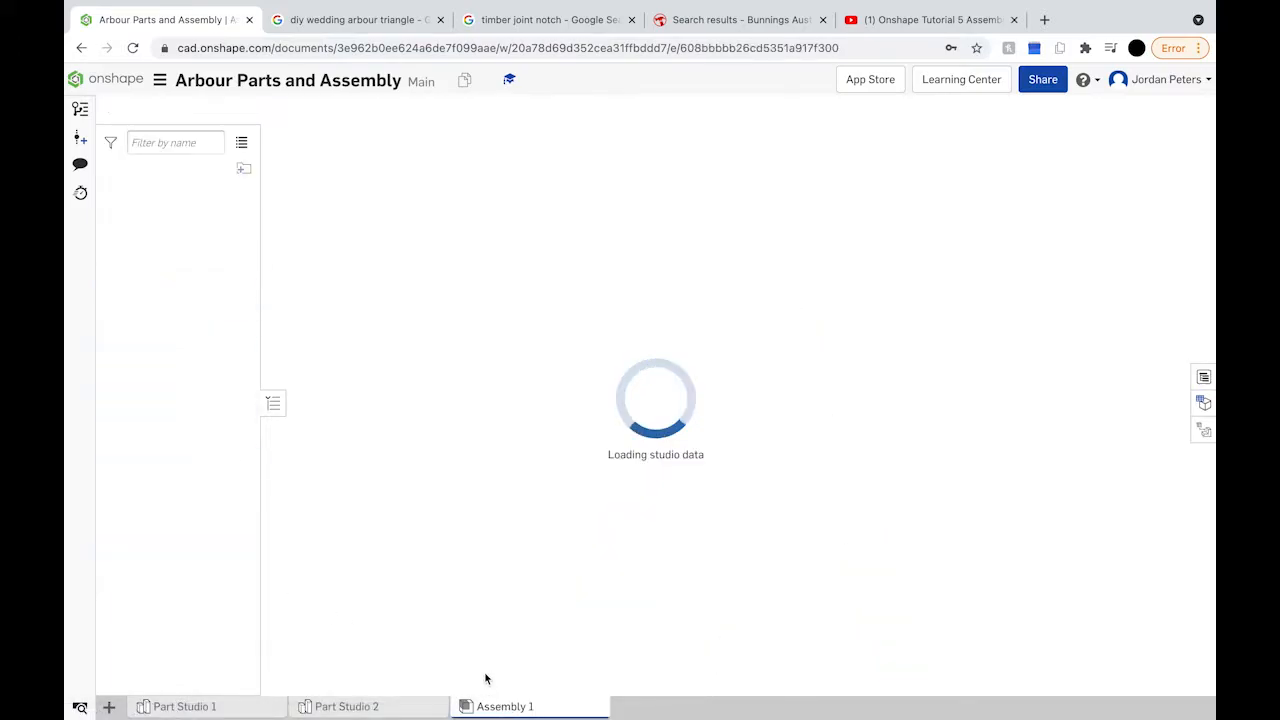
mouse_move(682, 650)
right_down()
mouse_move(765, 633)
mouse_move(646, 663)
mouse_move(675, 670)
right_up()
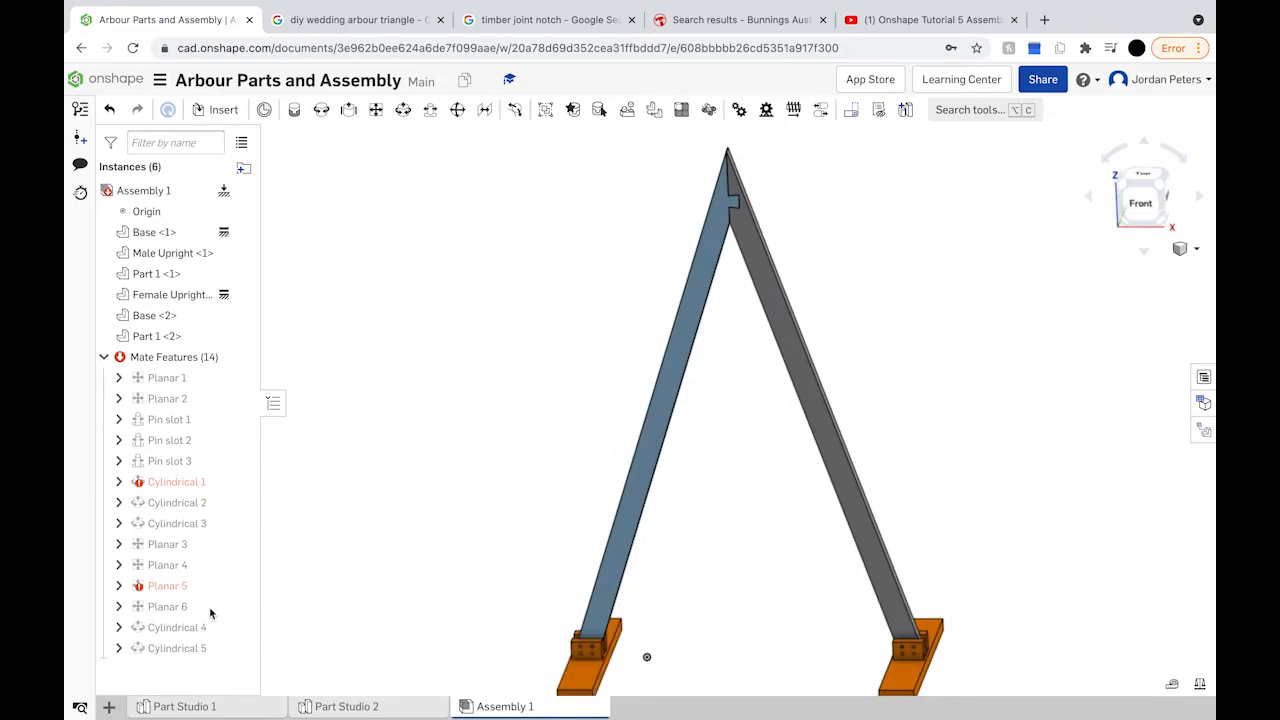
mouse_move(176, 589)
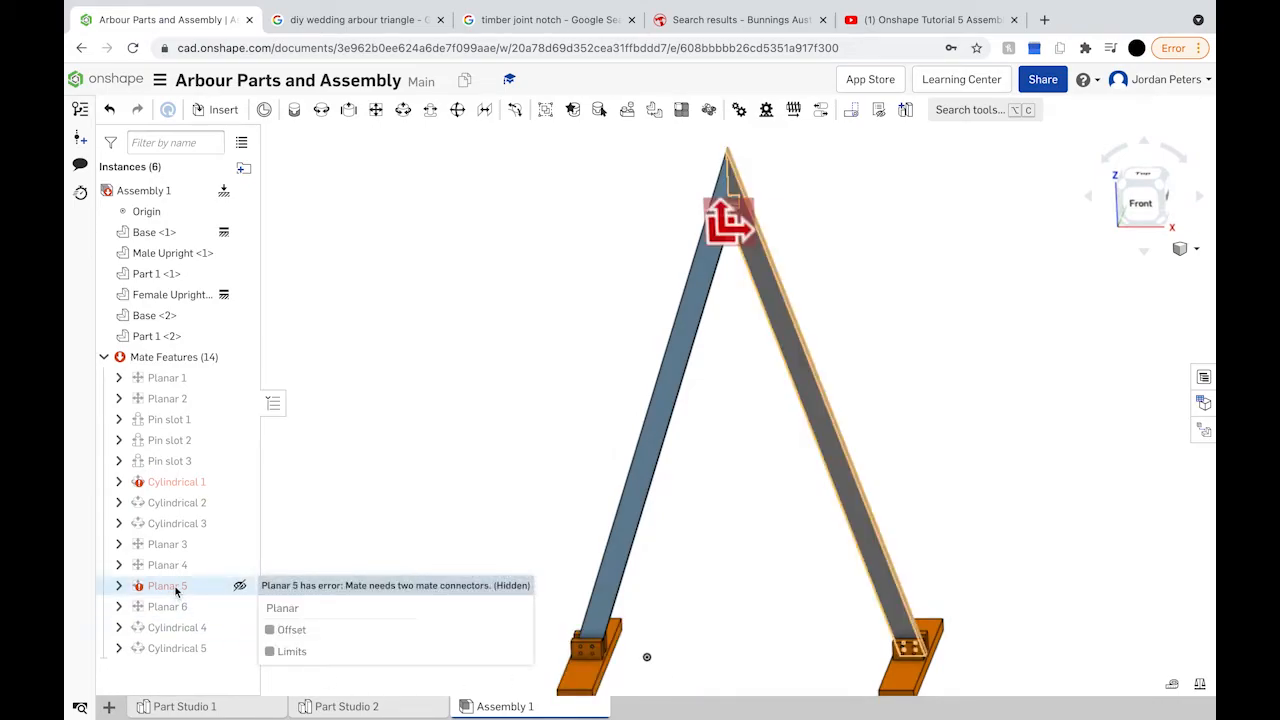
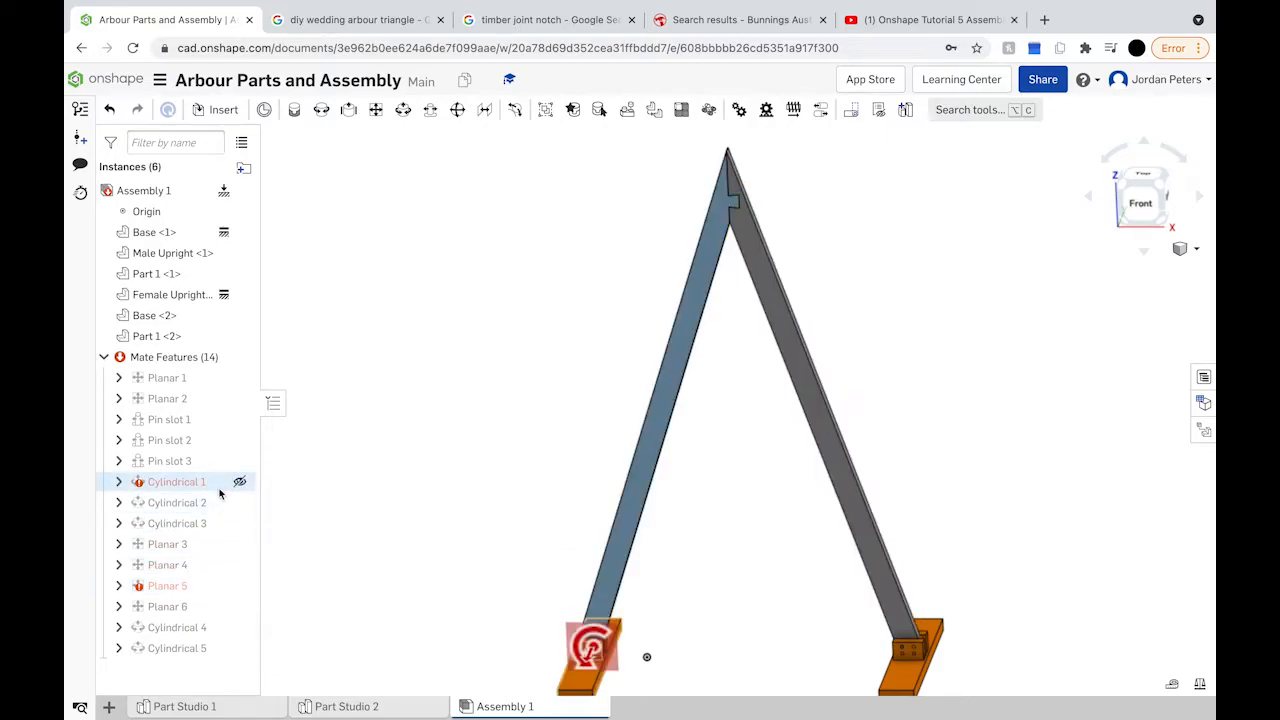
Step: Orbit the arbour, snap back to the front view, and shift it up and right
mouse_move(218, 486)
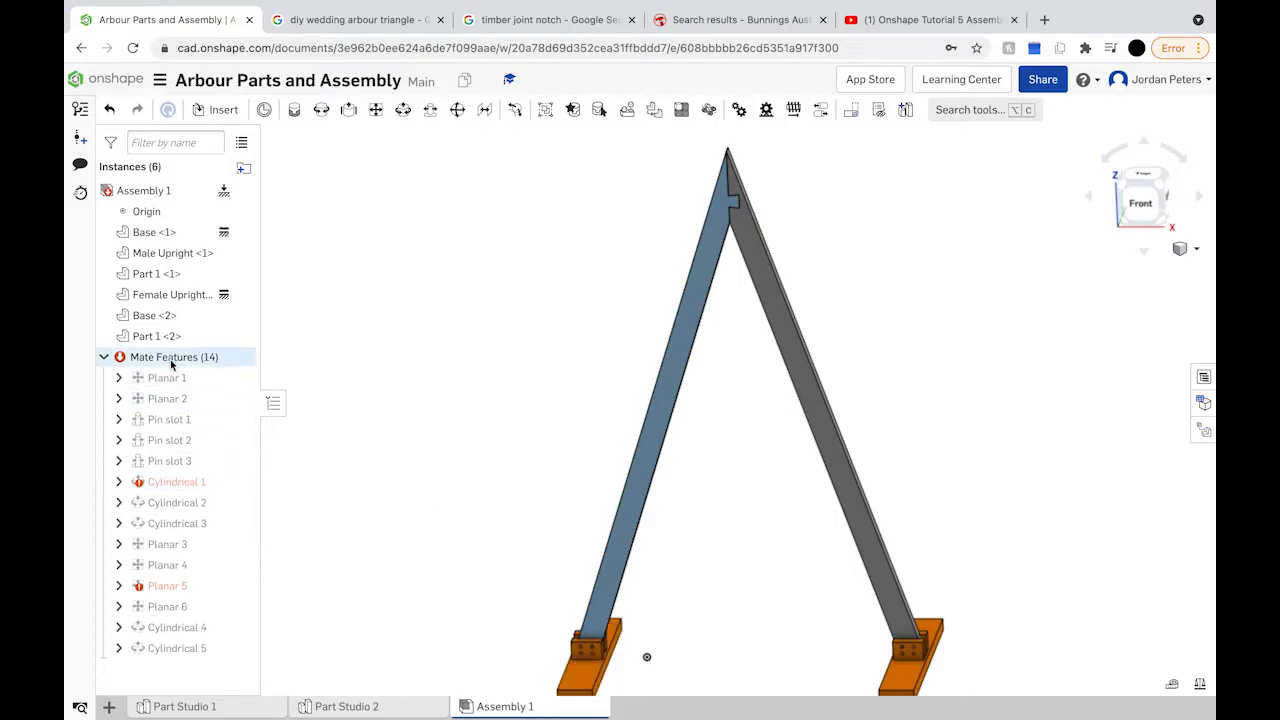
scroll(424, 483, up, 2)
scroll(423, 480, down, 3)
right_drag(423, 480, 454, 494)
scroll(686, 618, up, 4)
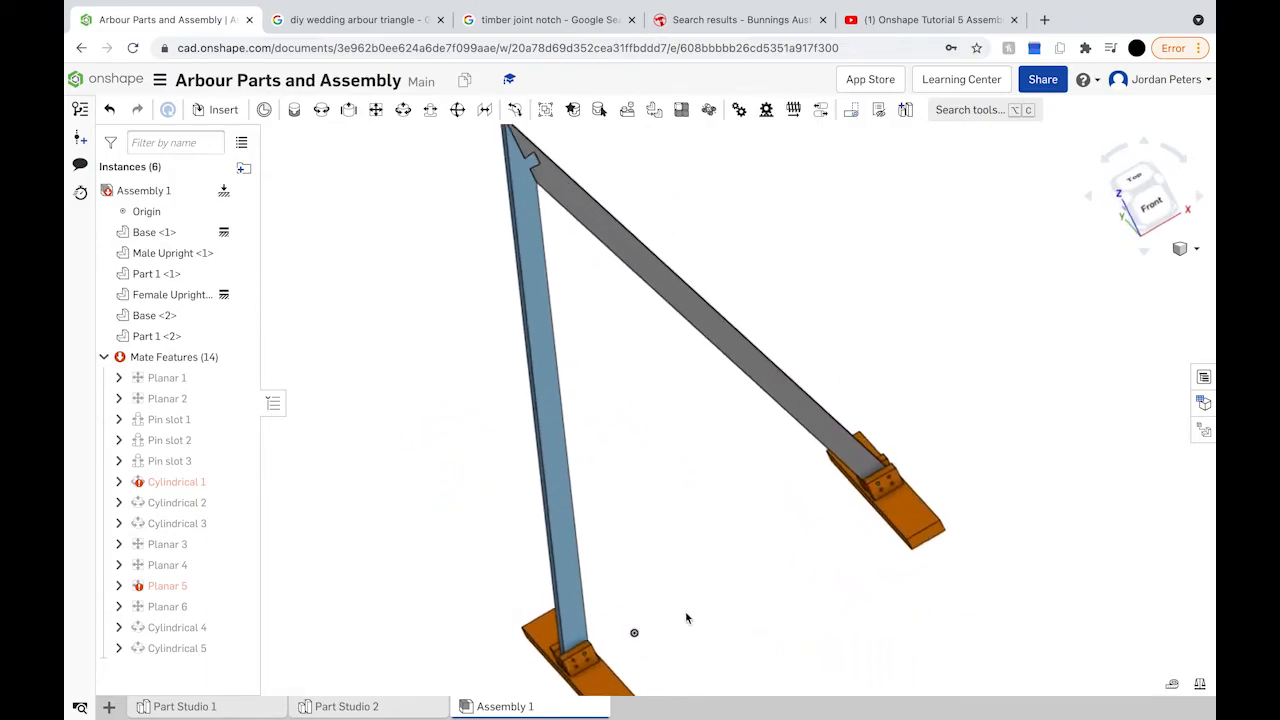
mouse_move(674, 594)
right_down()
mouse_move(661, 610)
mouse_move(670, 596)
right_up()
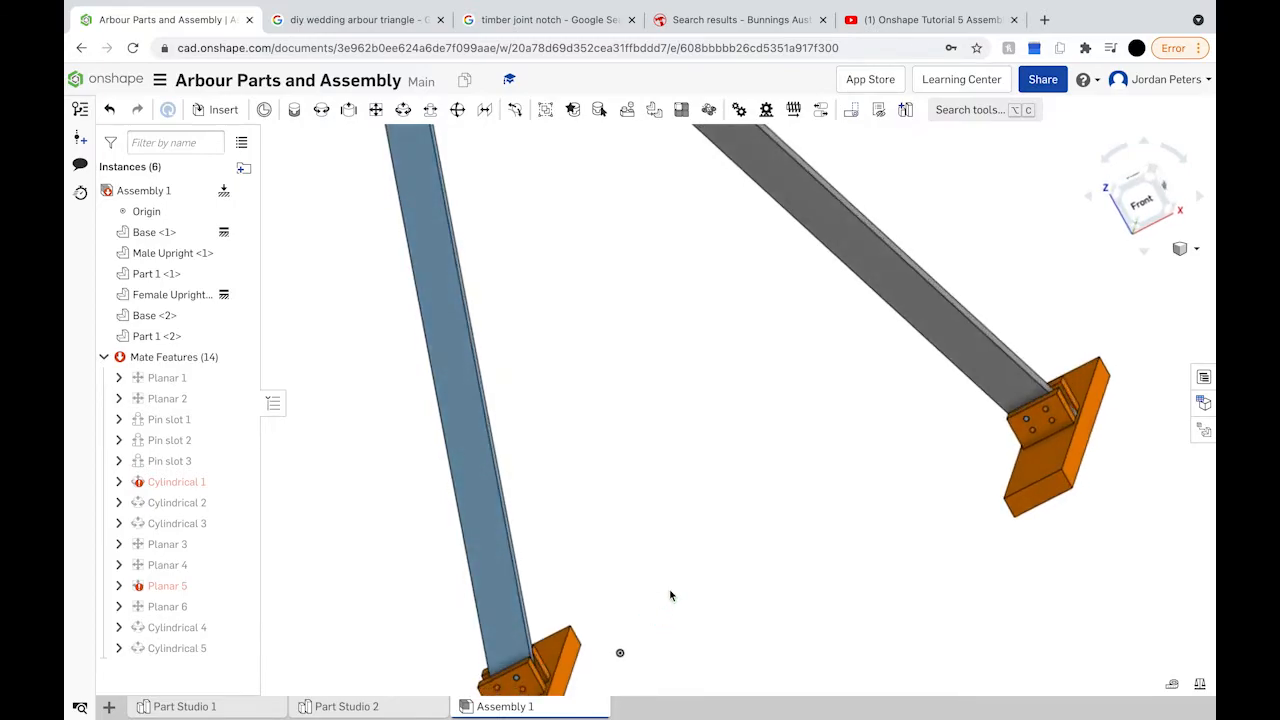
click(1145, 198)
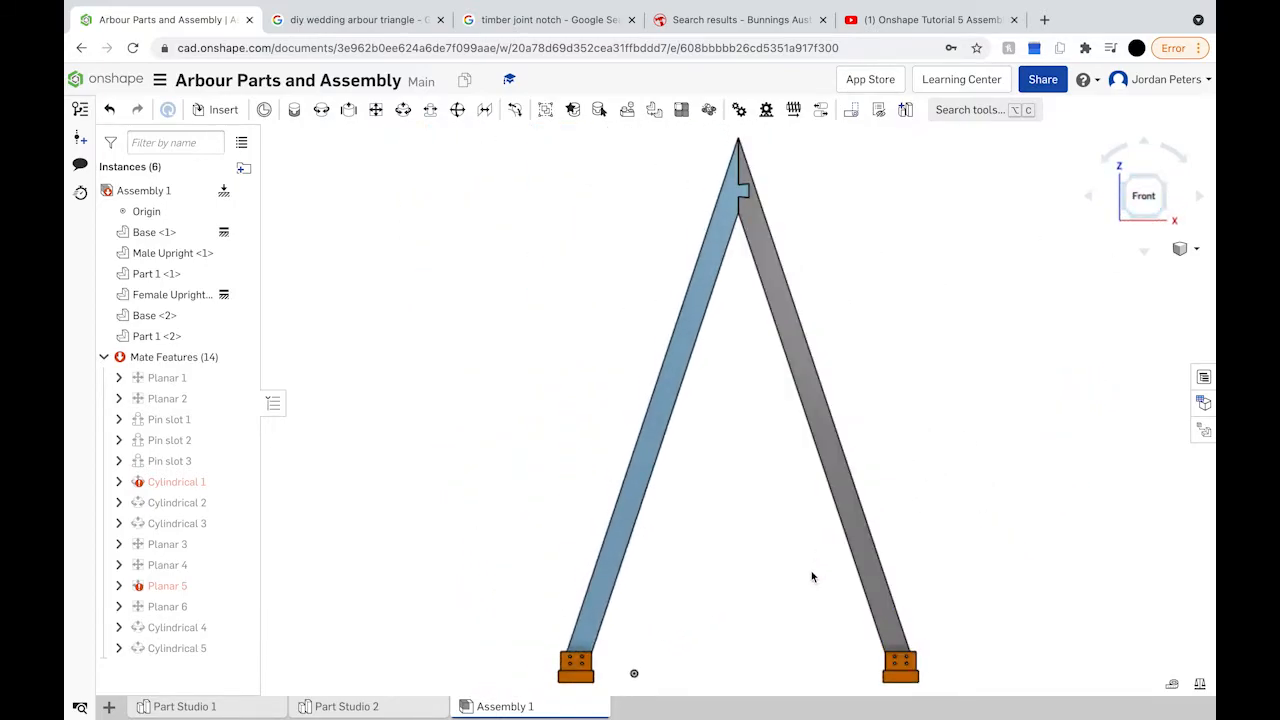
scroll(812, 577, down, 2)
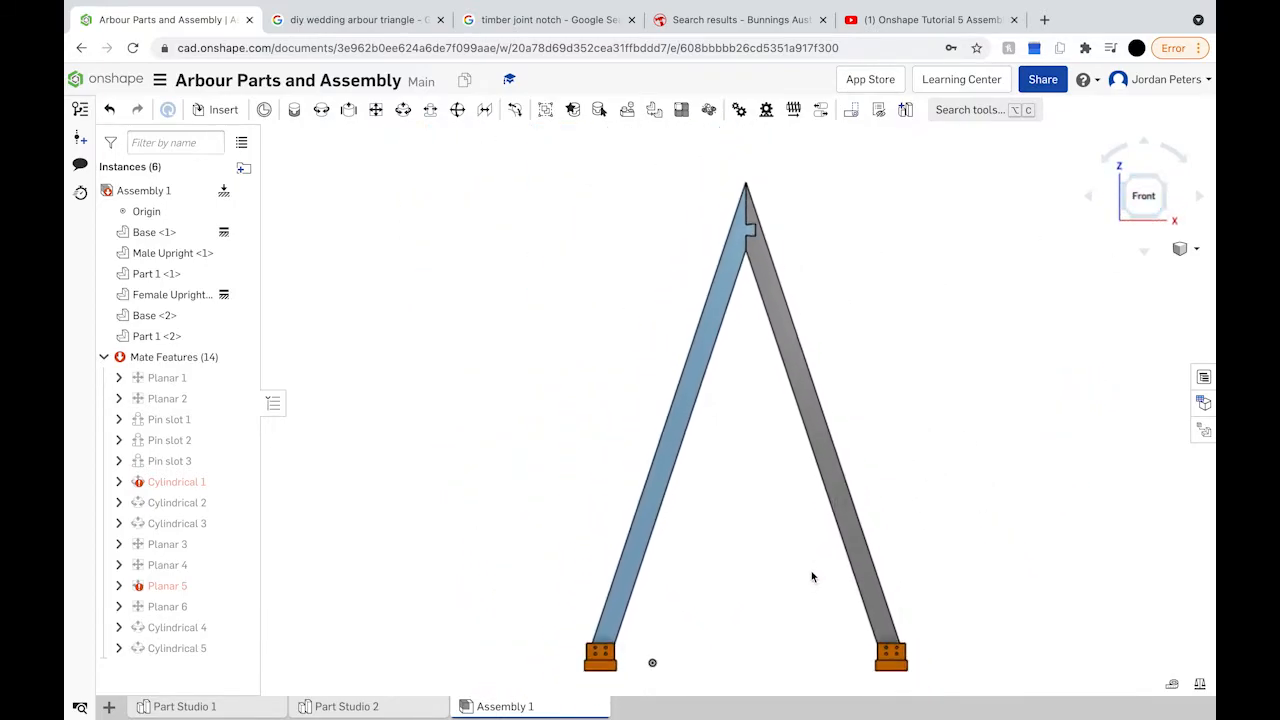
right_drag(760, 600, 763, 634)
scroll(763, 632, up, 3)
scroll(763, 632, down, 2)
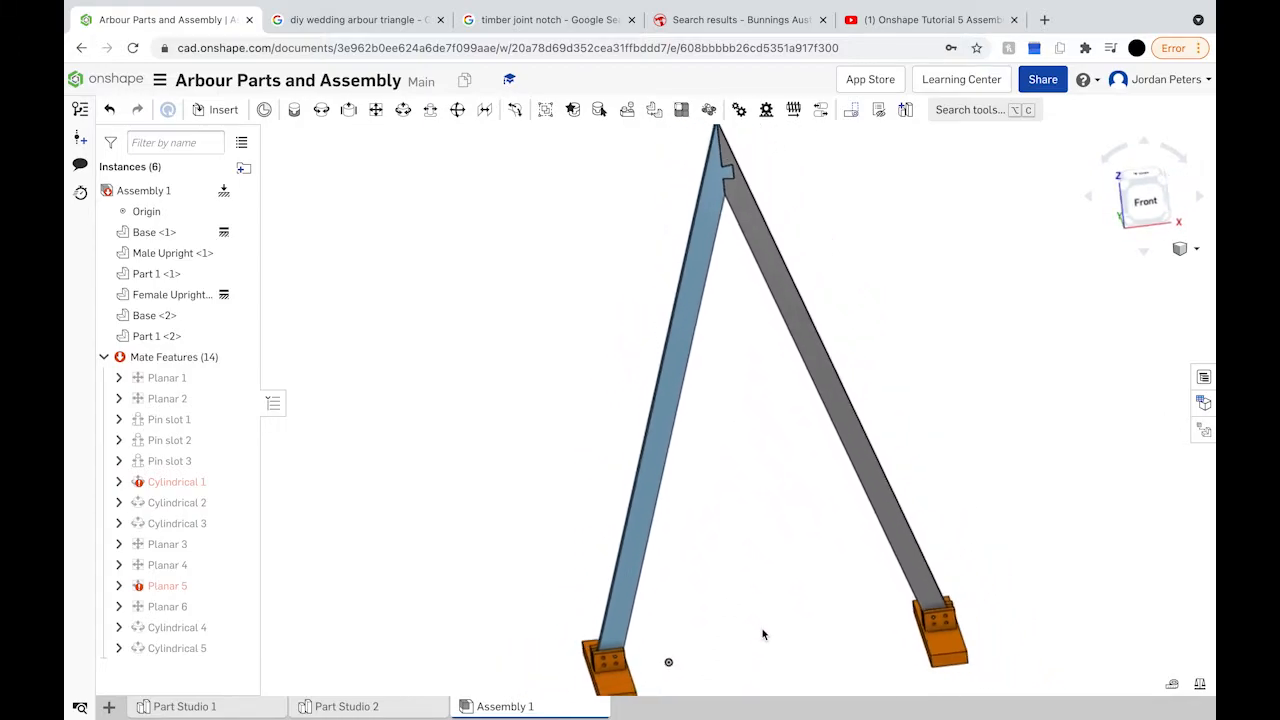
click(1148, 206)
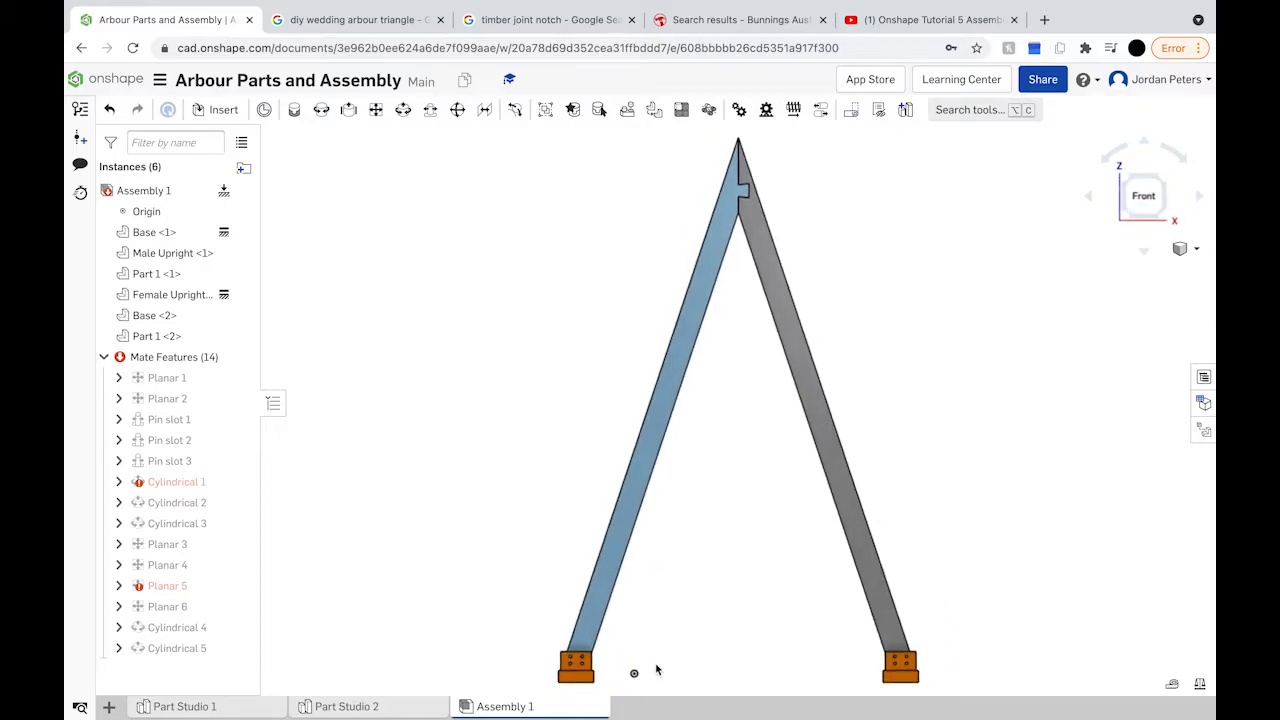
middle_drag(648, 669, 688, 554)
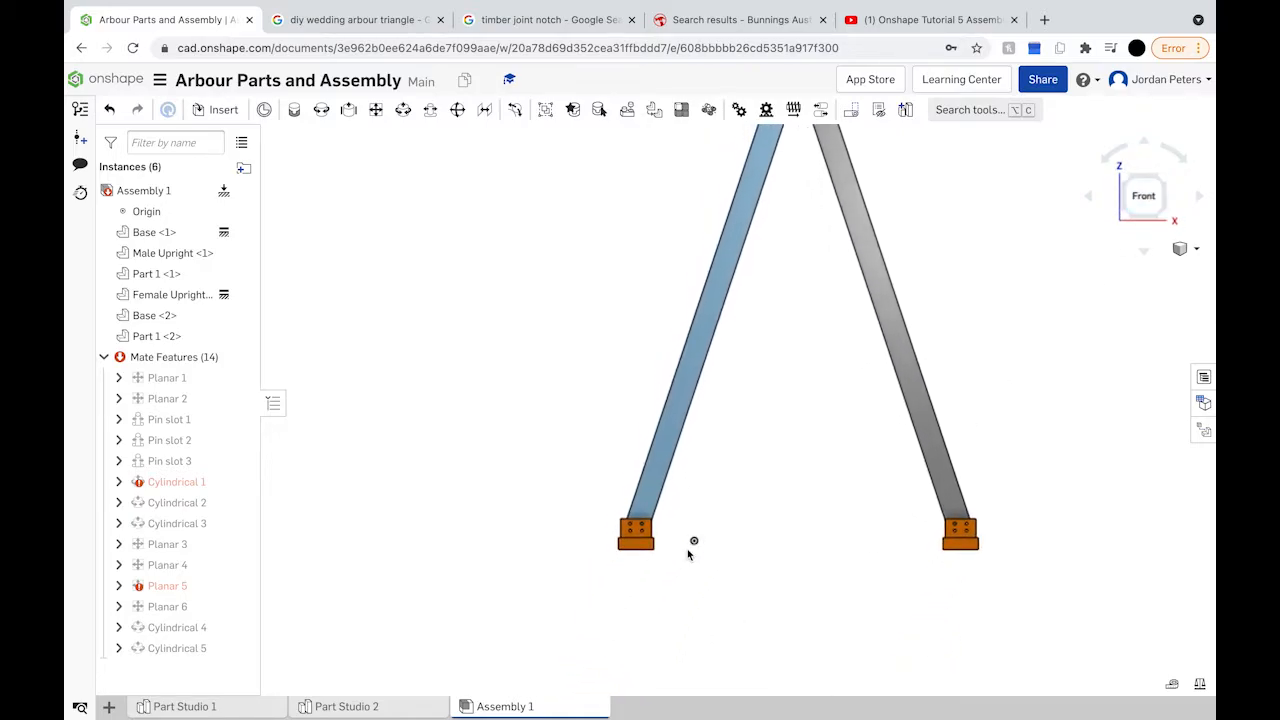
Step: Insert three pins from Part Studio 2, placing them beside the left foot
click(216, 110)
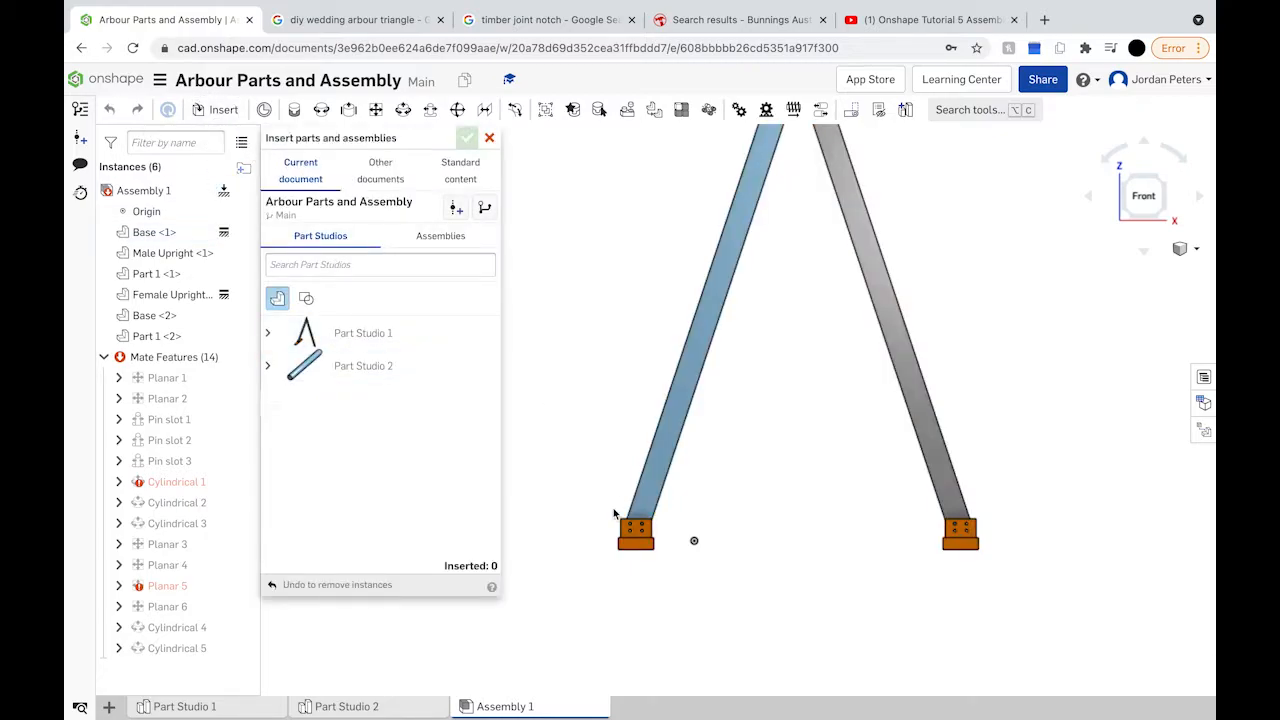
click(362, 365)
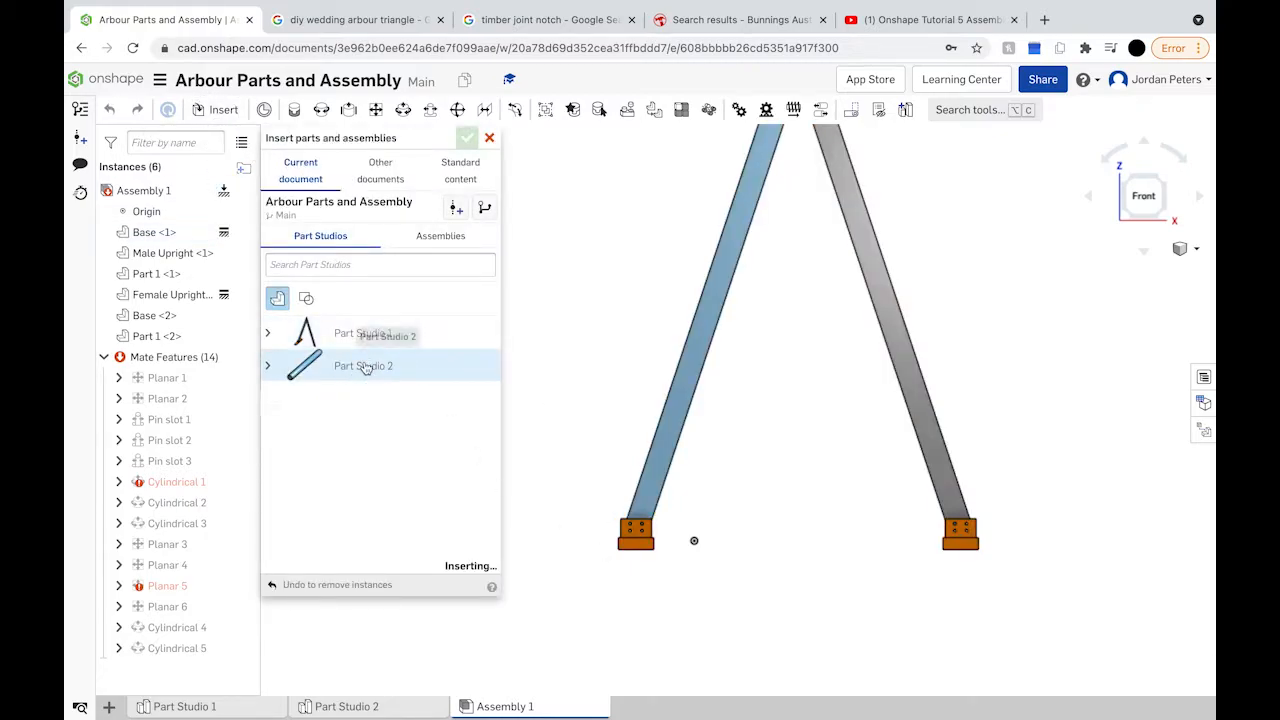
click(601, 461)
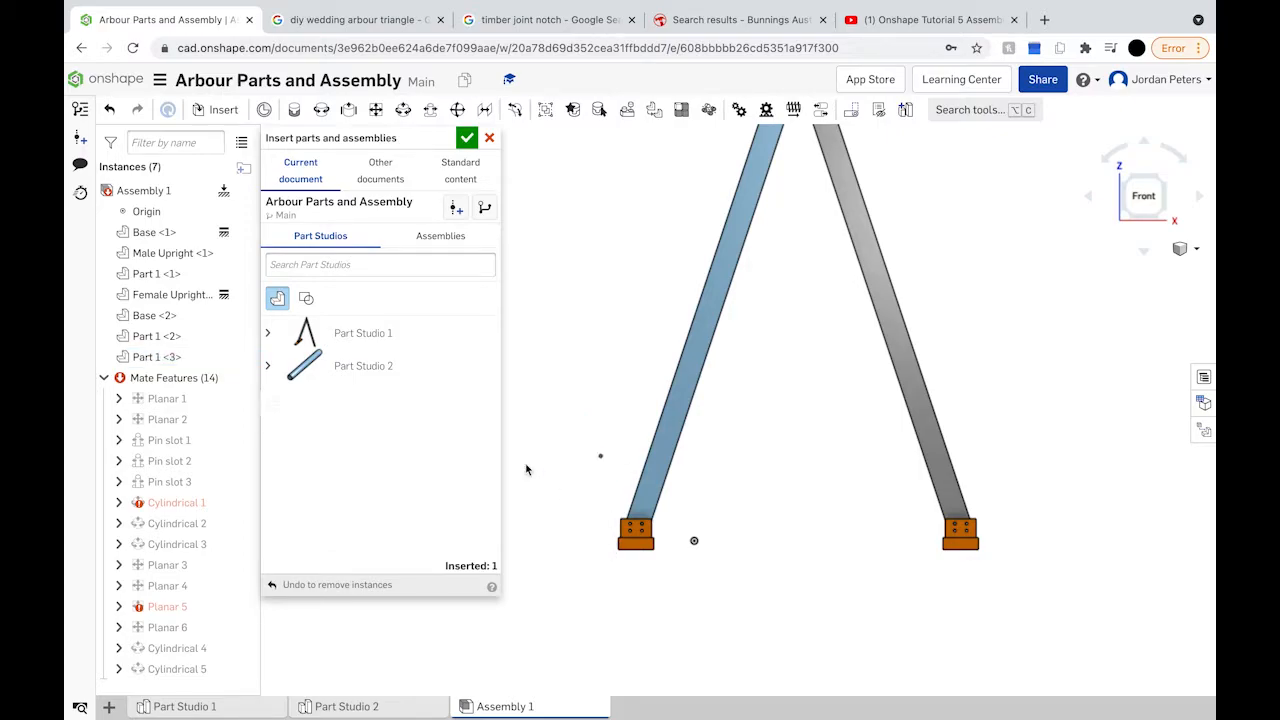
click(378, 366)
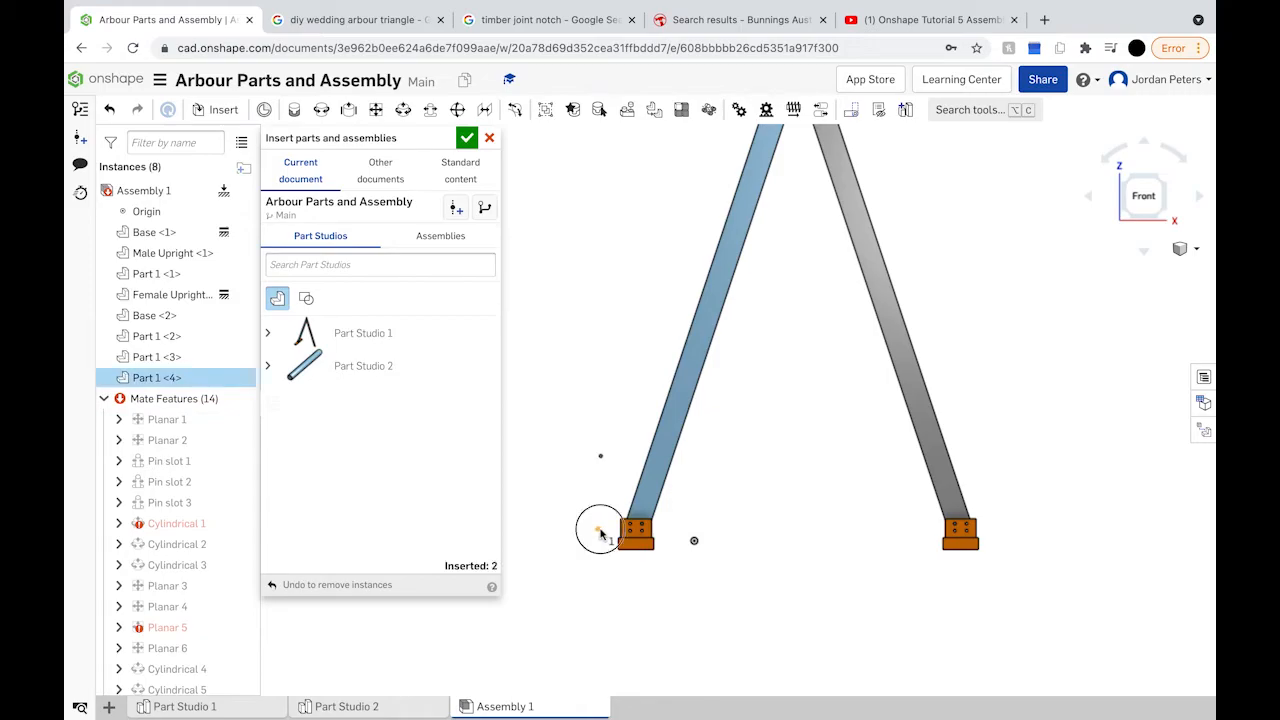
click(601, 535)
click(423, 368)
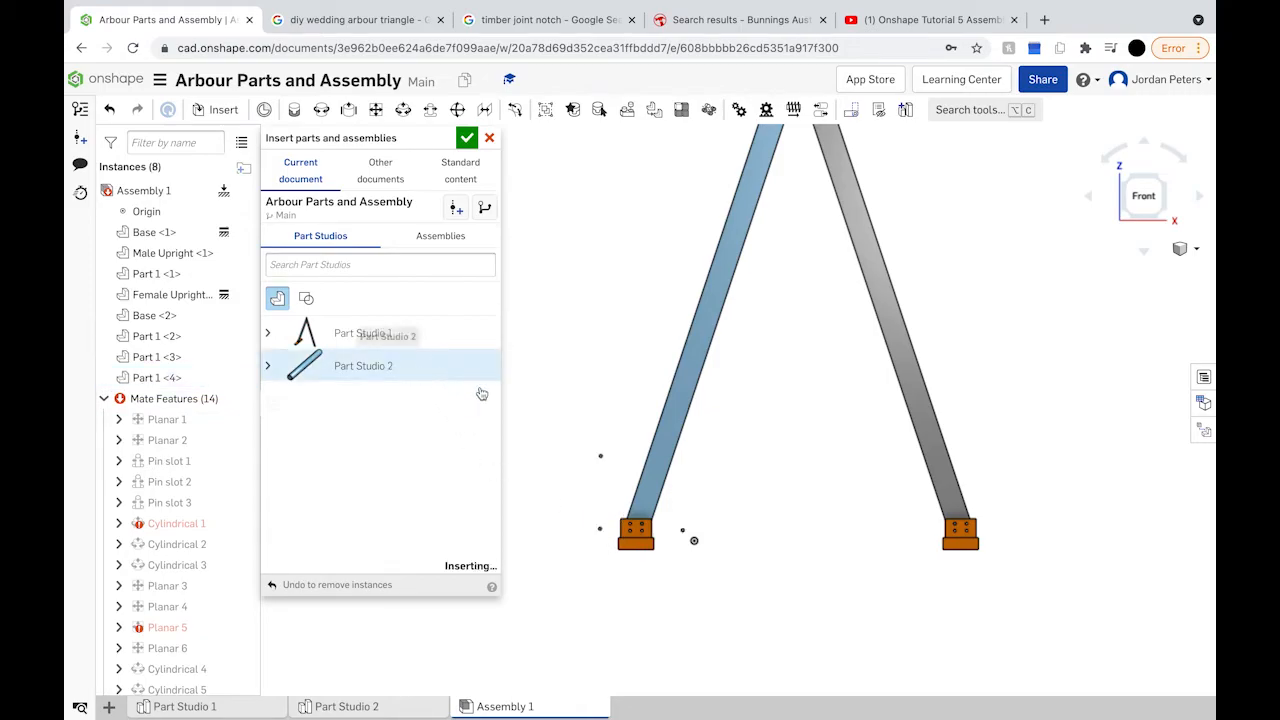
click(590, 530)
Step: Insert three more Part Studio 2 pins near the feet, finishing with six added
click(352, 366)
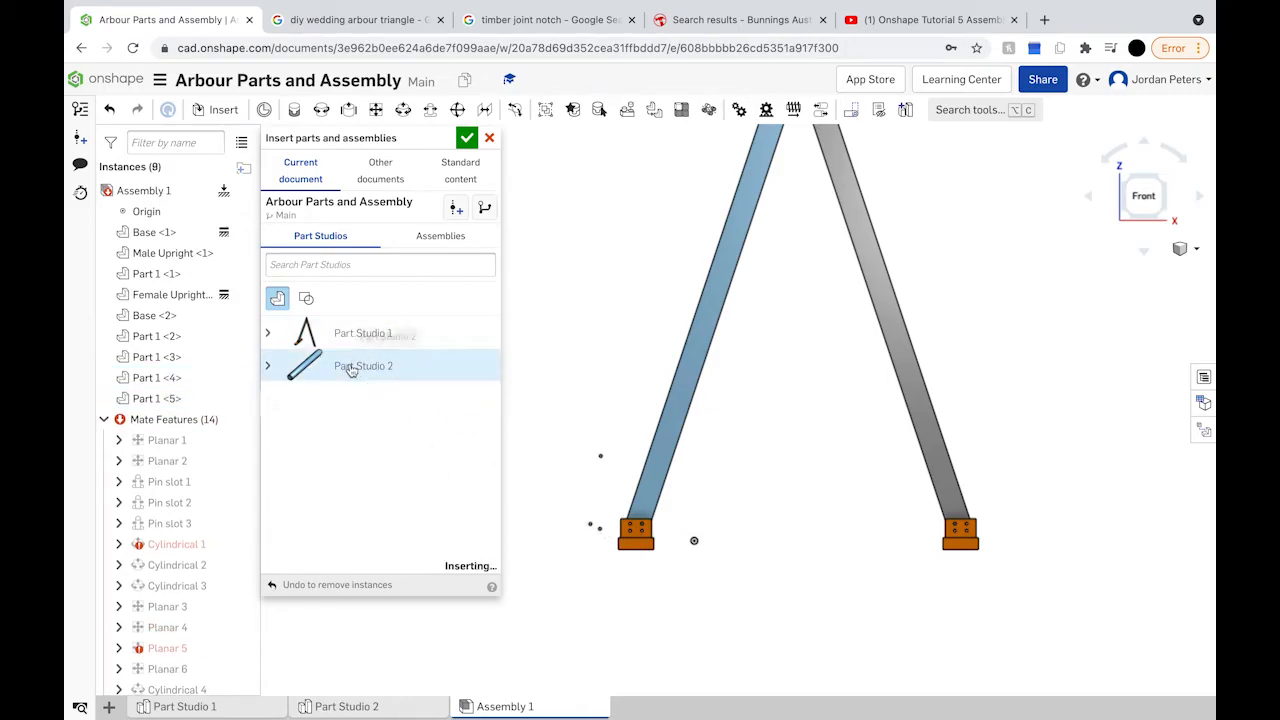
click(999, 540)
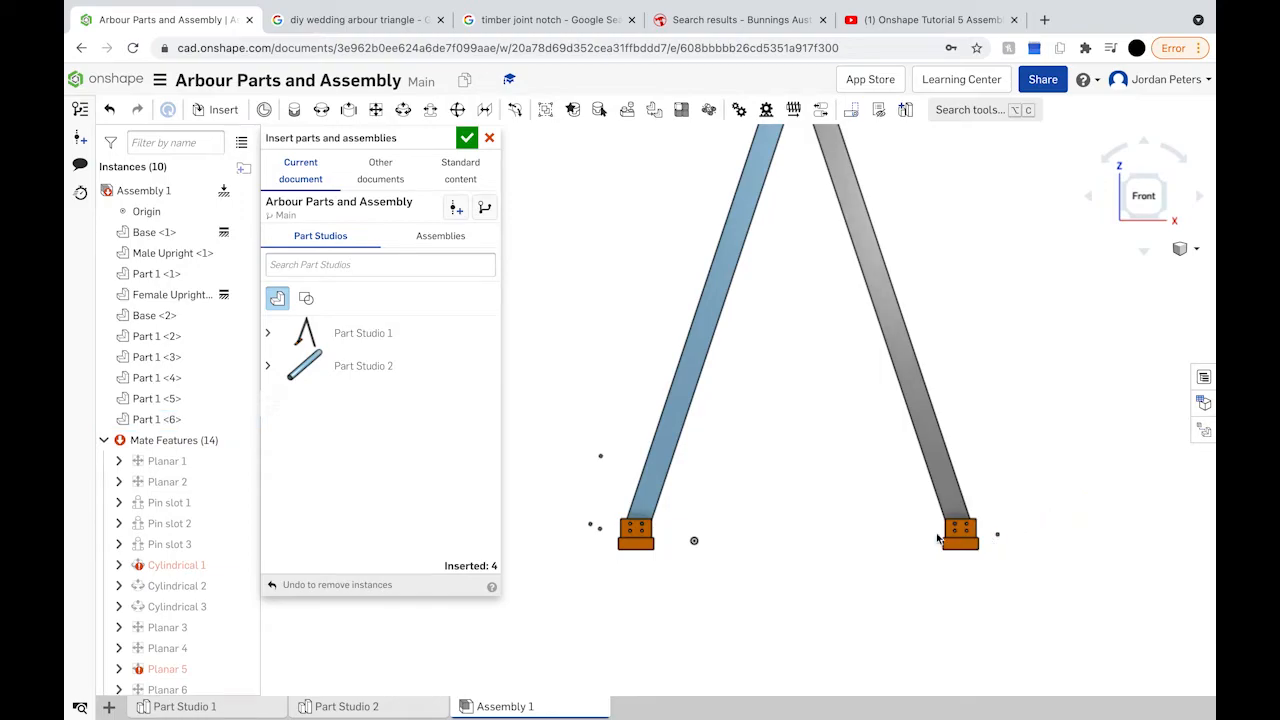
click(330, 370)
click(909, 539)
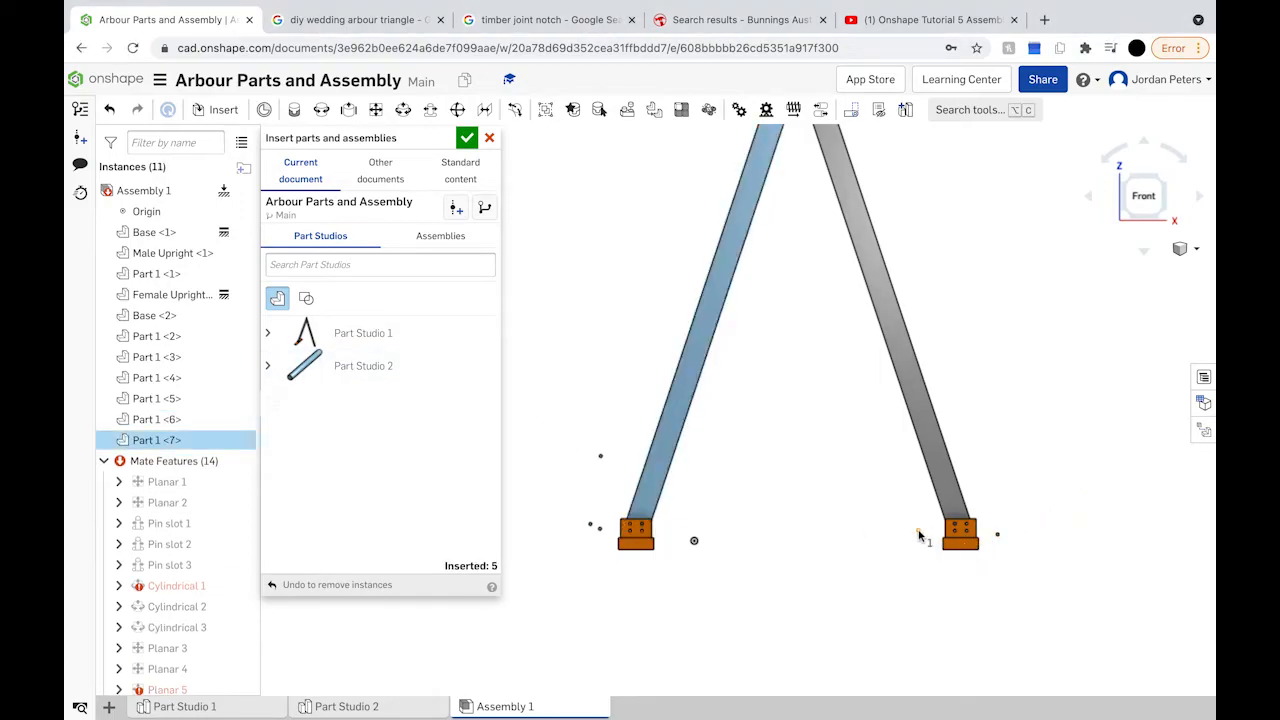
click(368, 370)
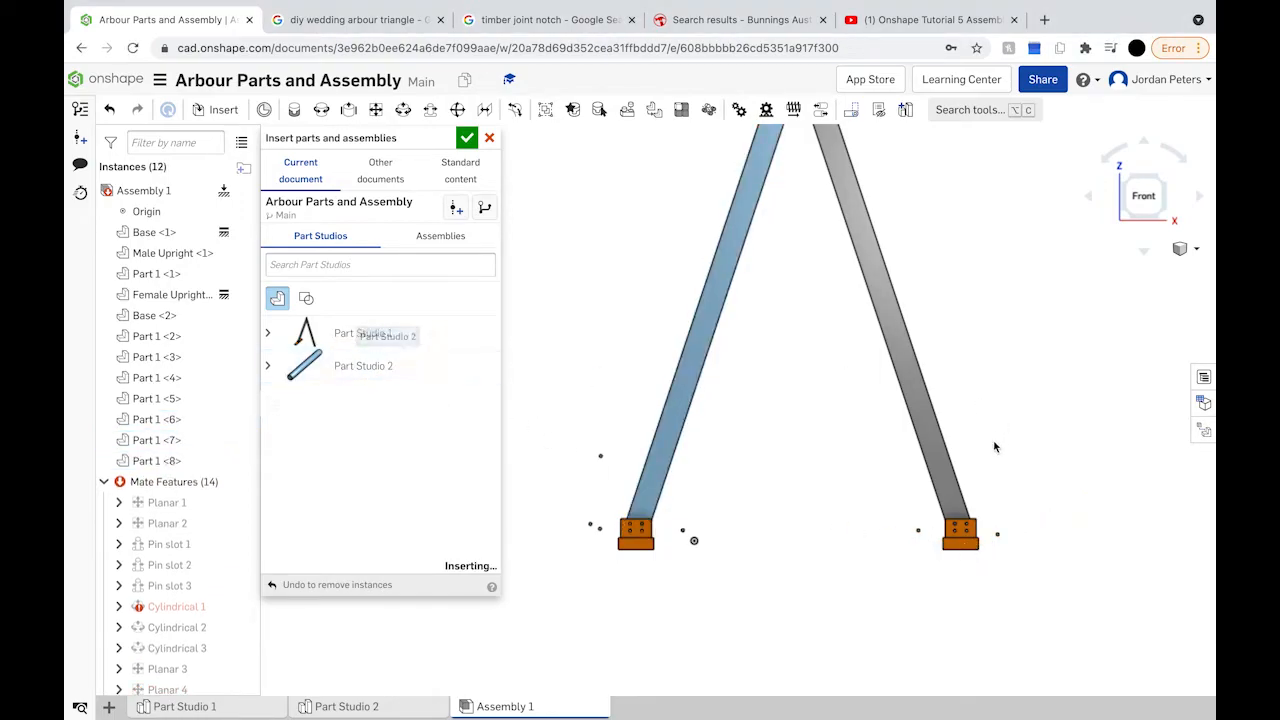
click(995, 510)
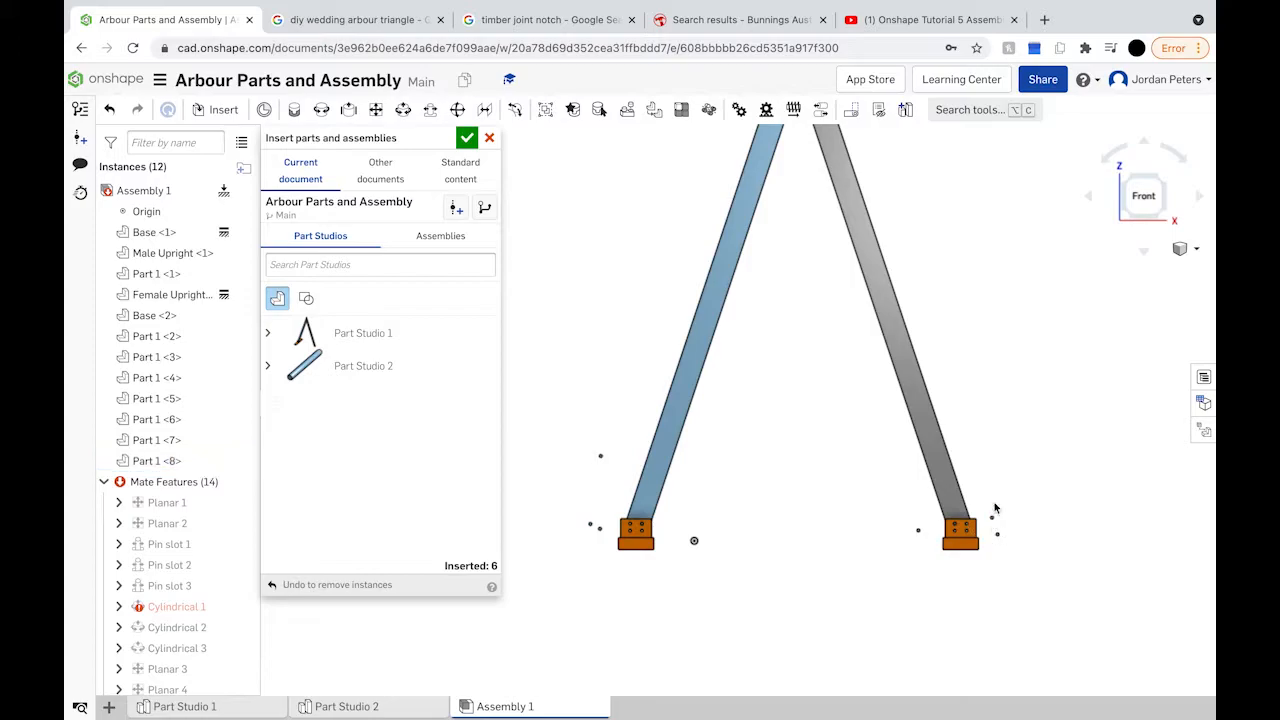
click(466, 138)
scroll(551, 491, up, 5)
right_drag(551, 491, 574, 494)
scroll(770, 666, up, 2)
scroll(770, 666, up, 3)
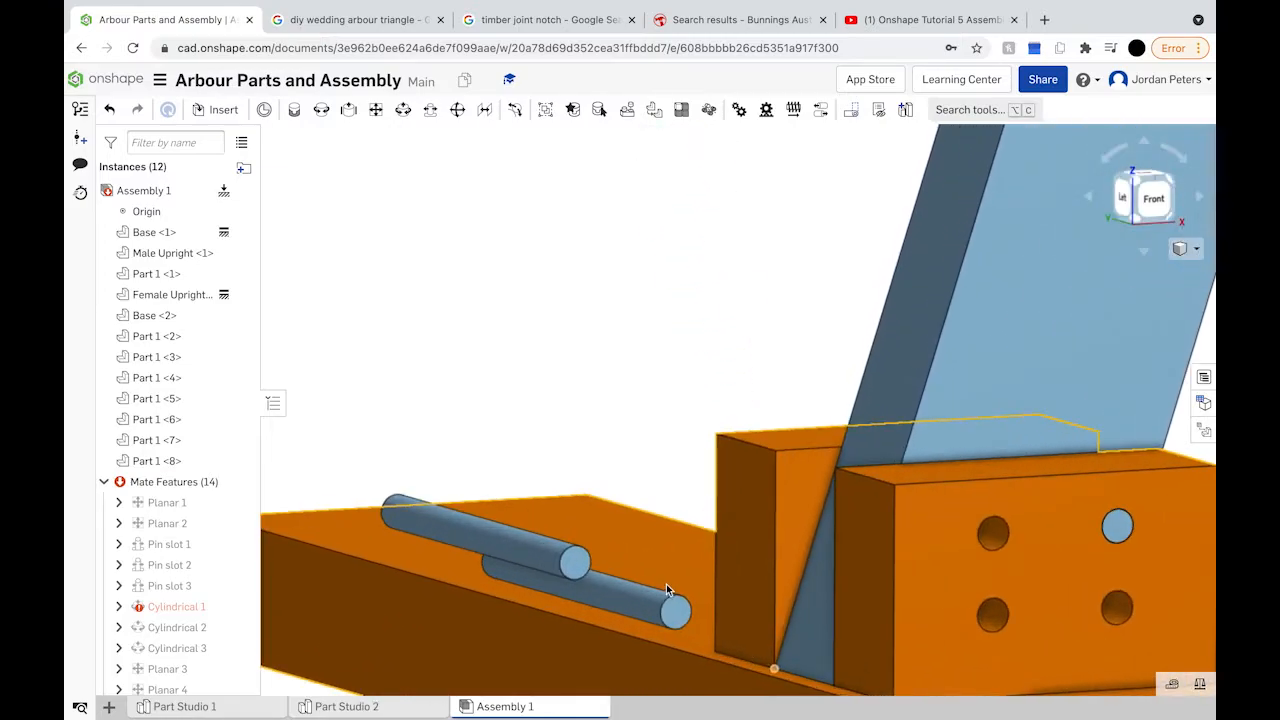
Step: Planar-mate two pin ends to bracket holes, accepting each mate
click(376, 109)
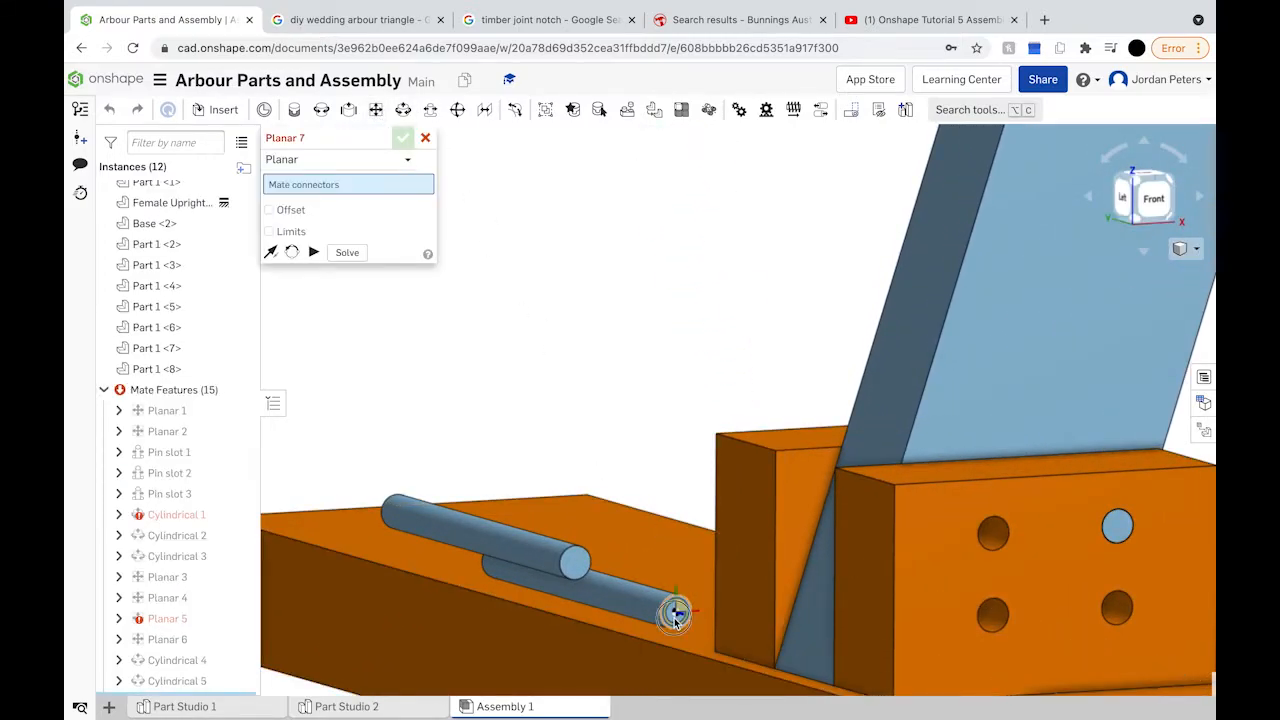
click(674, 615)
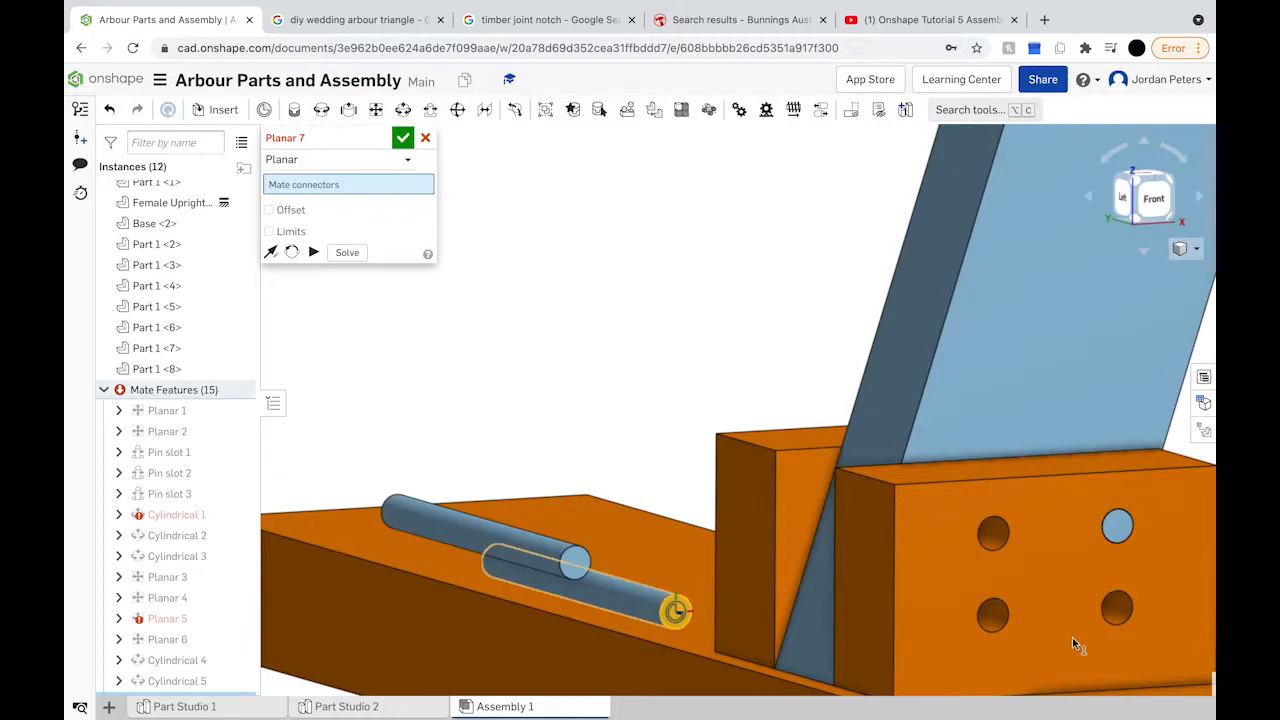
click(995, 617)
click(1166, 592)
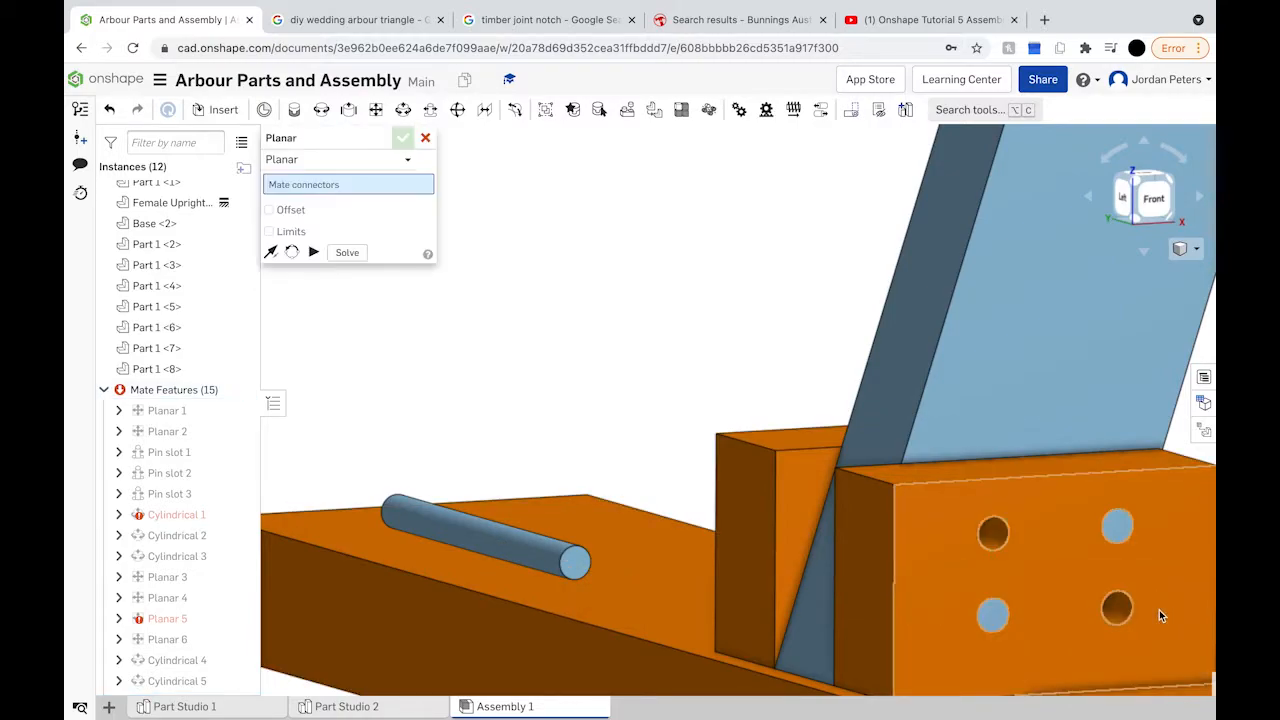
click(575, 562)
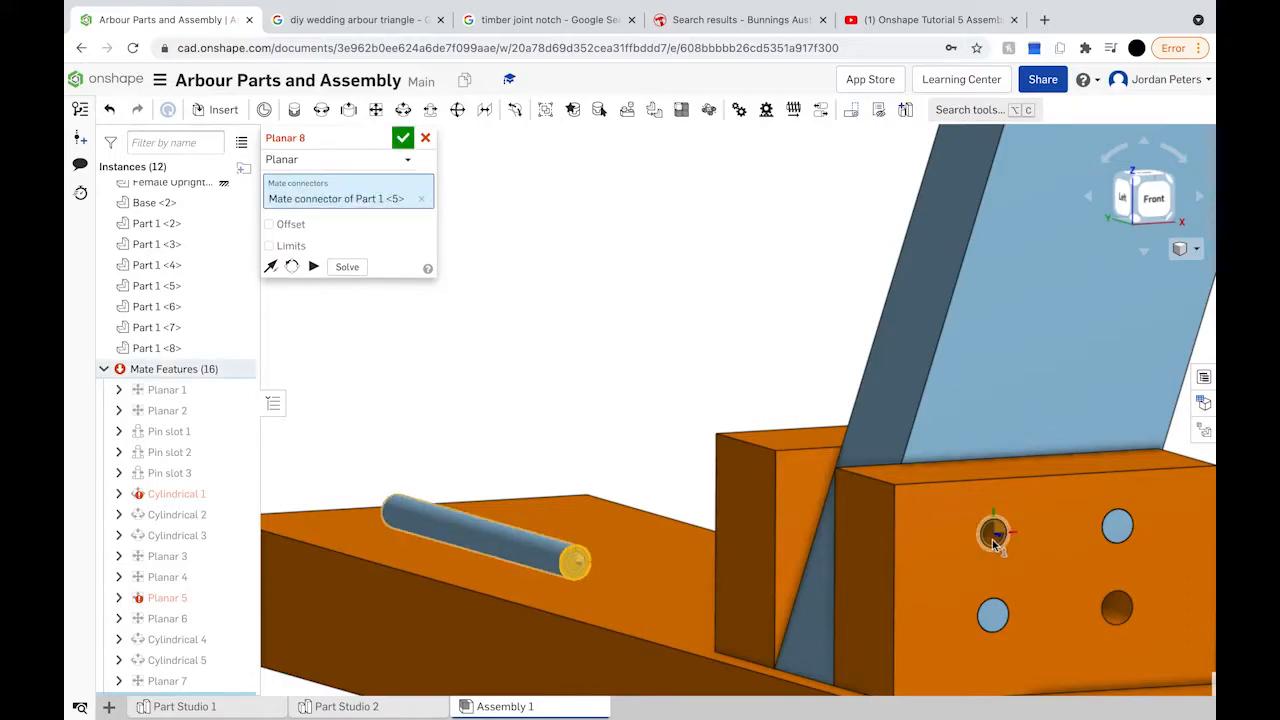
click(917, 552)
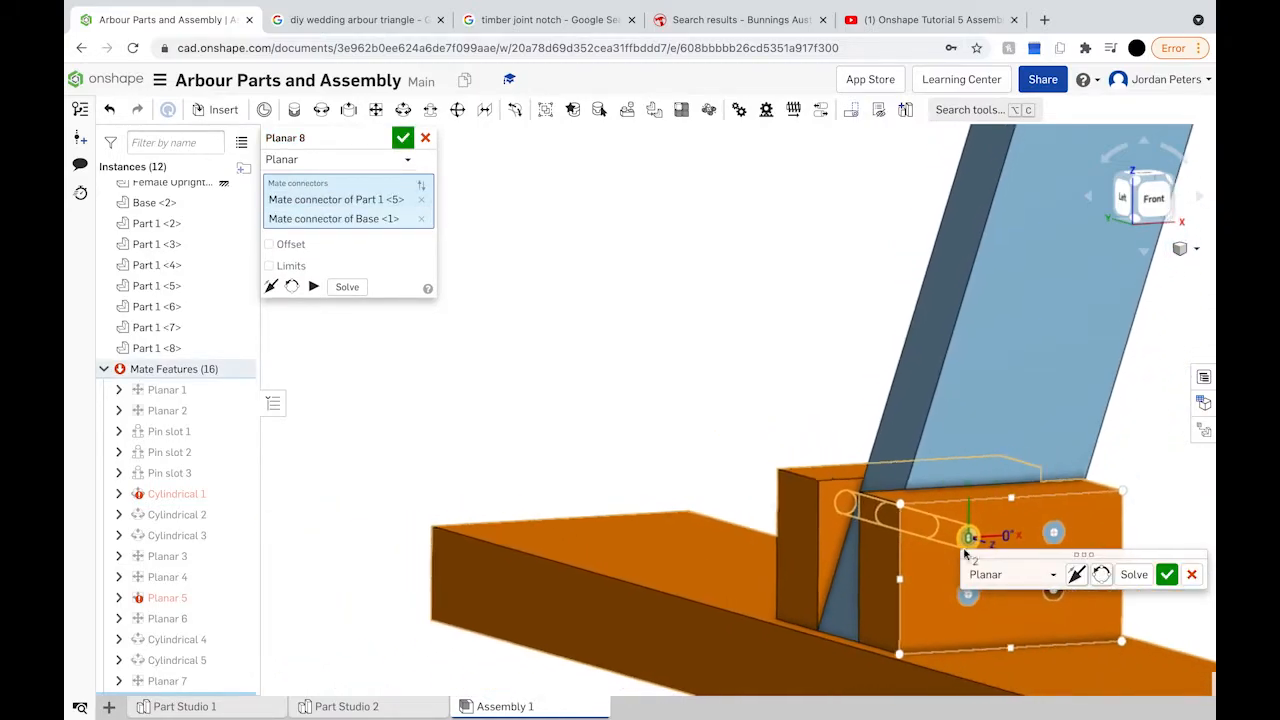
click(1166, 575)
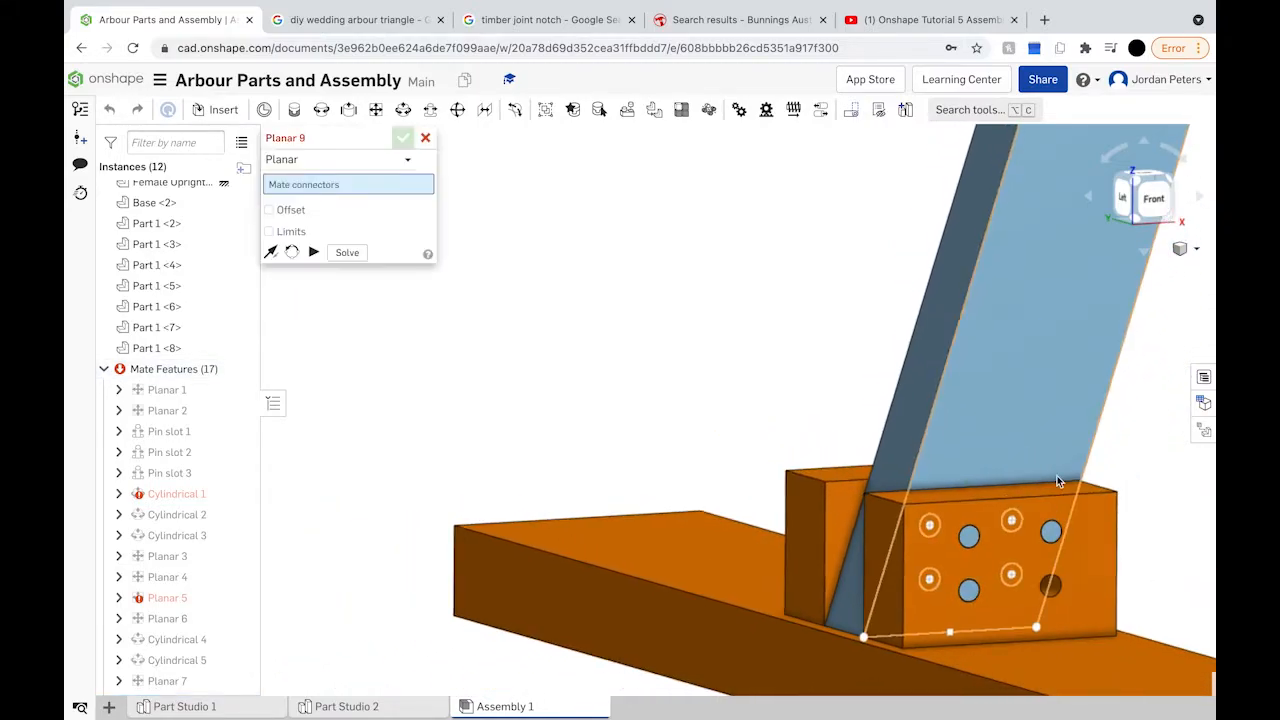
Step: Seat the third pin in the lower bracket hole with Planar 9 and confirm it
scroll(911, 237, down, 3)
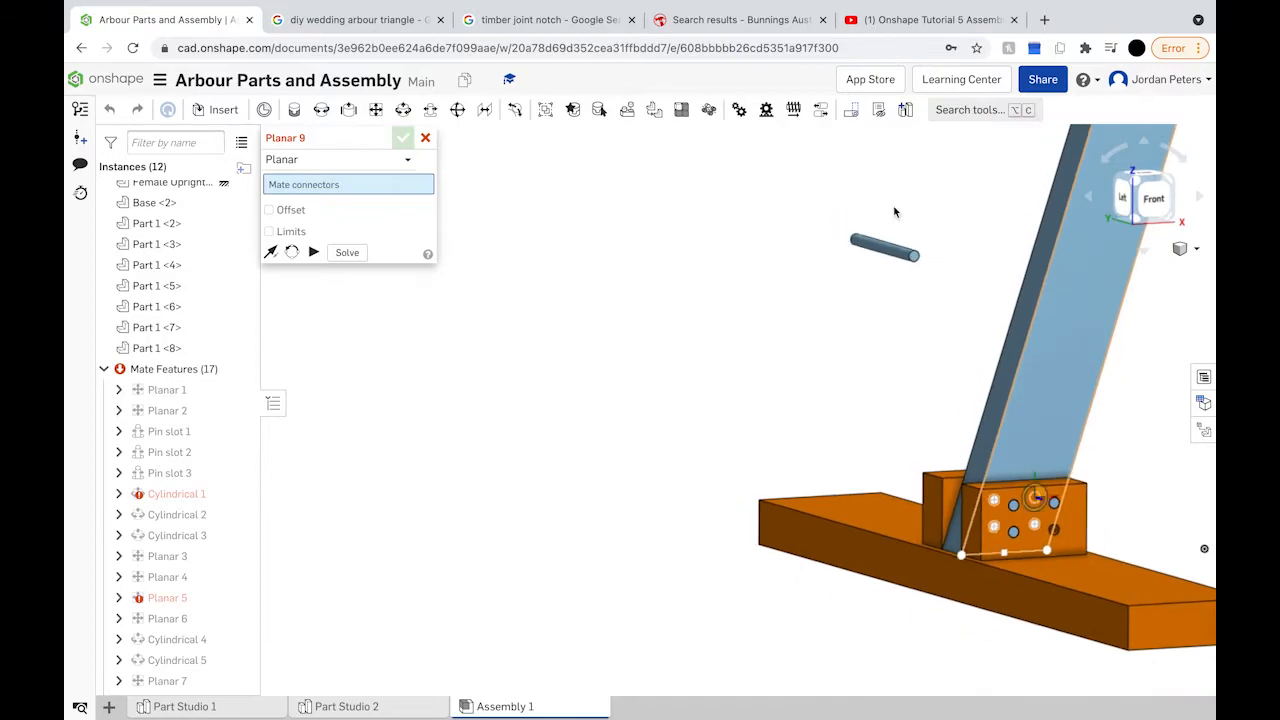
click(916, 256)
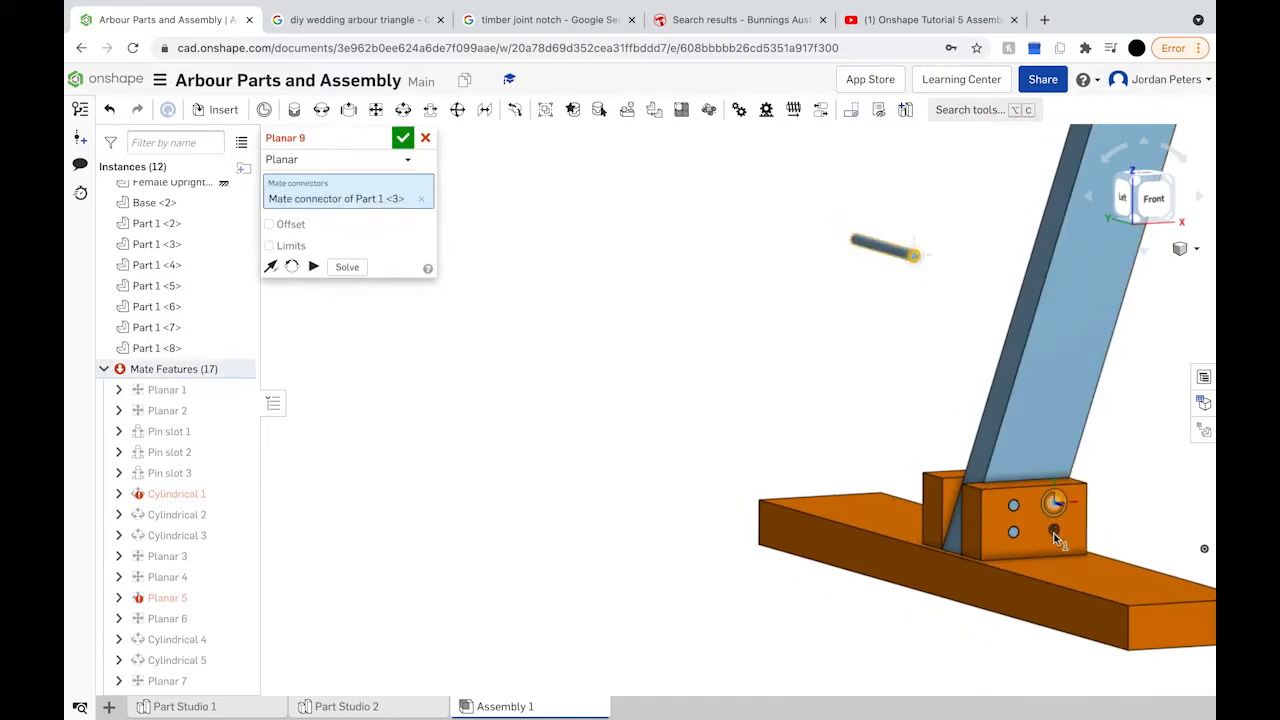
scroll(1055, 538, up, 5)
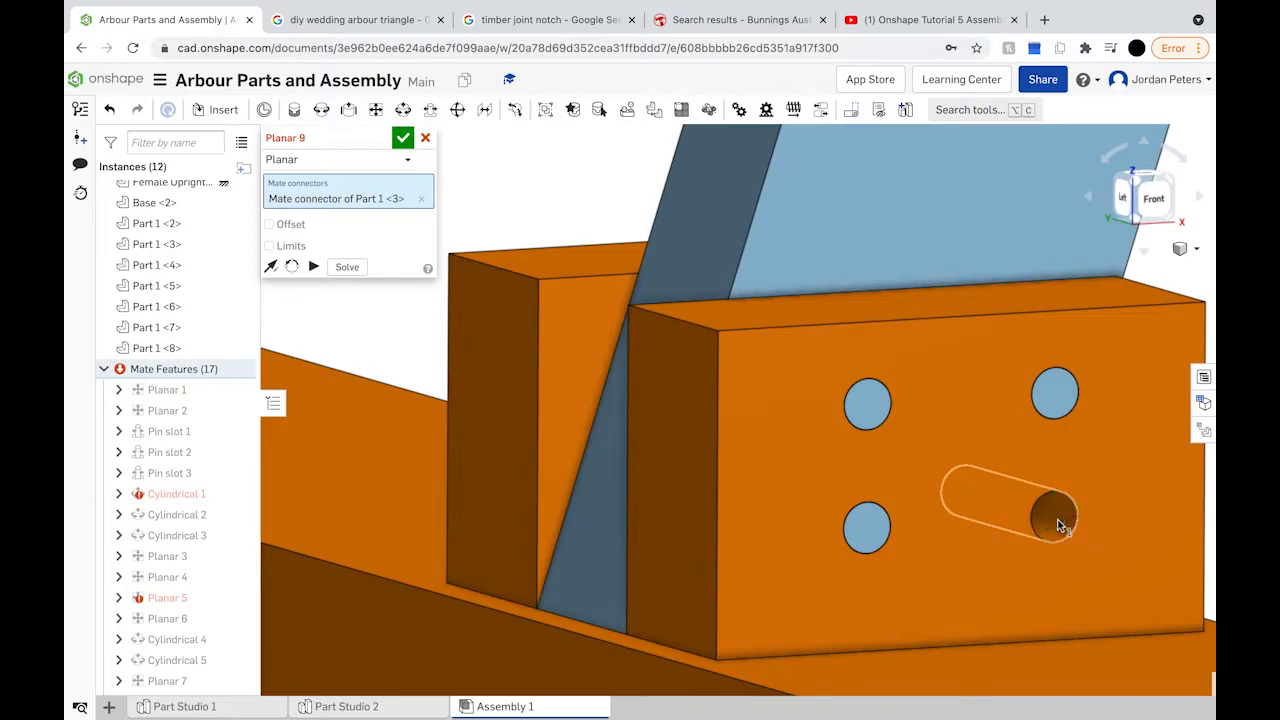
click(1058, 523)
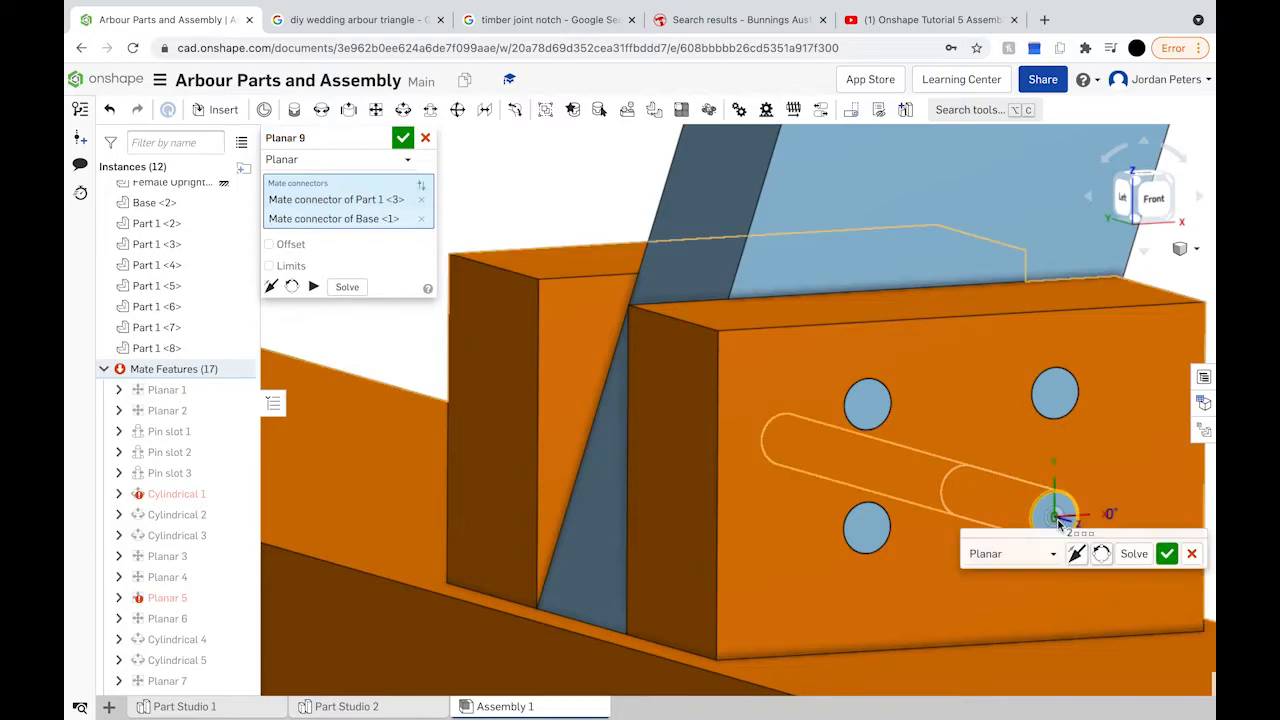
click(1167, 554)
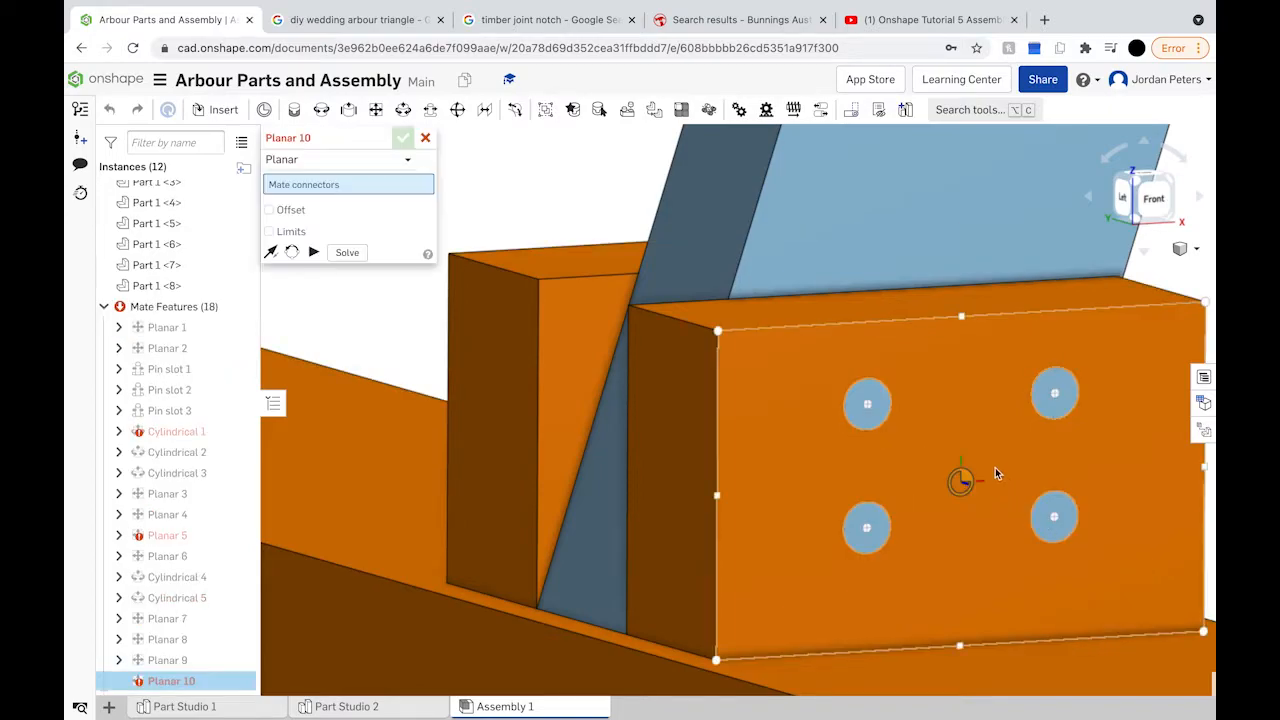
scroll(990, 485, down, 5)
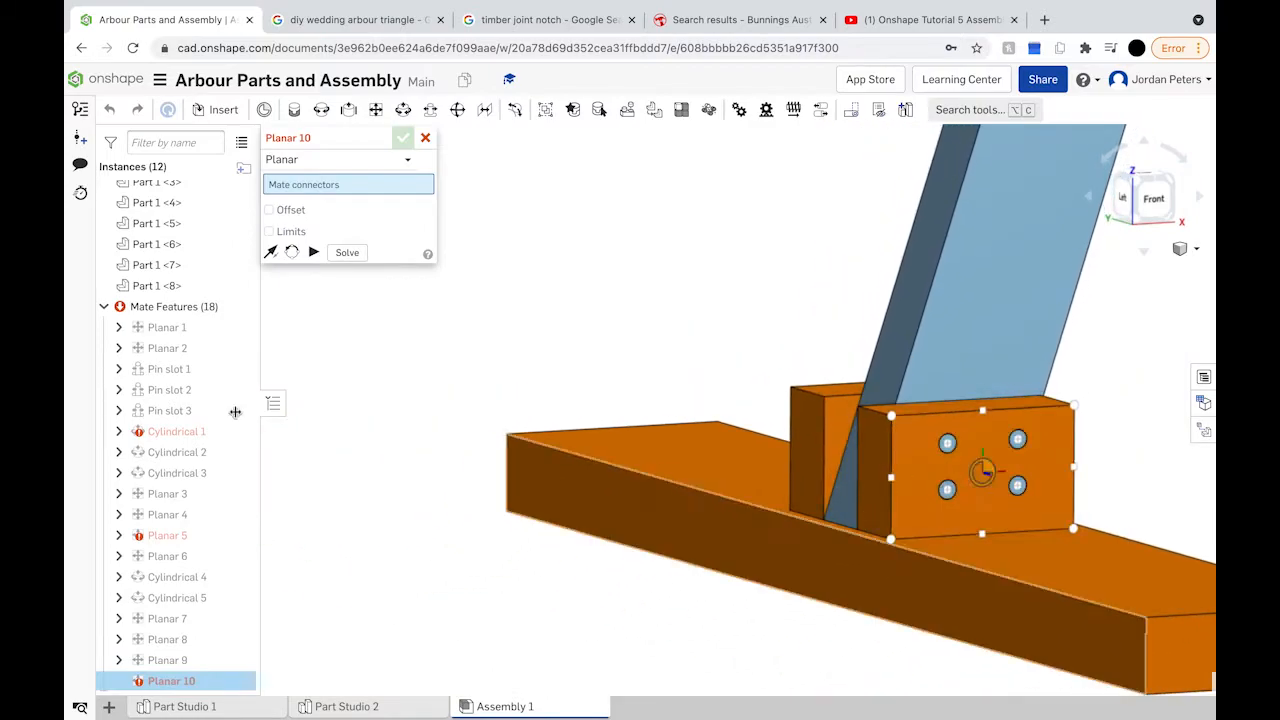
scroll(185, 233, up, 4)
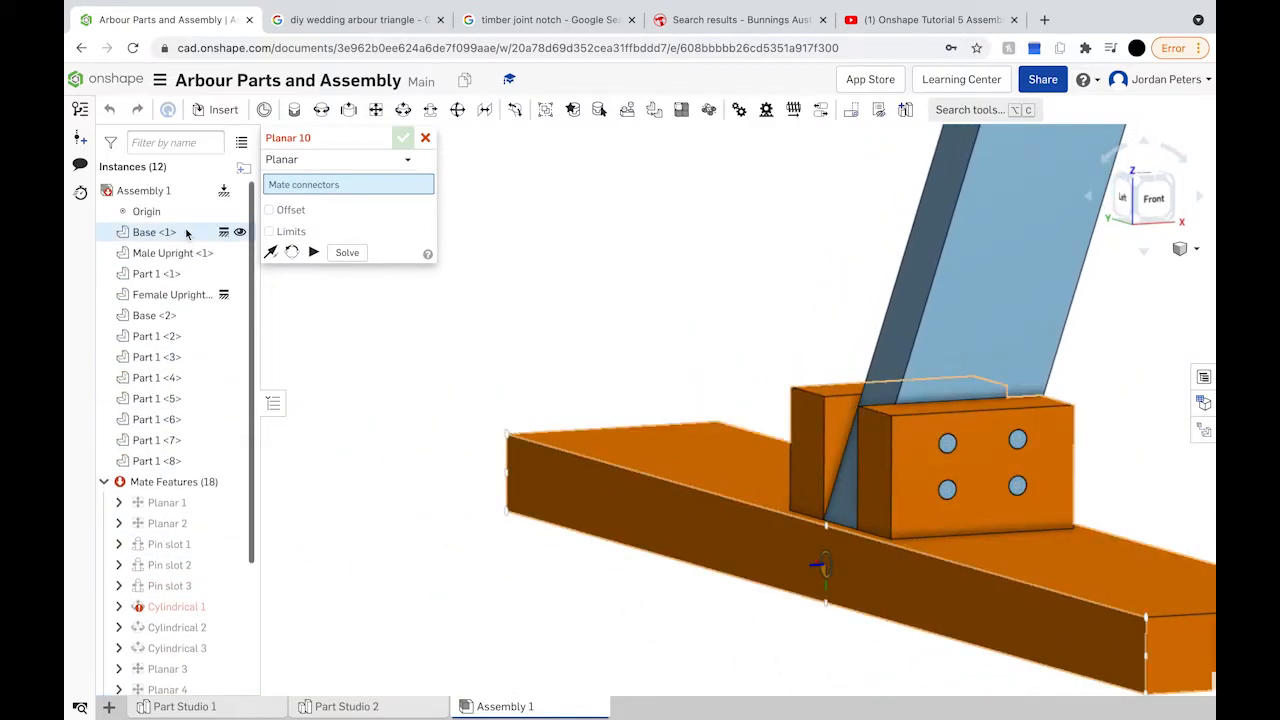
Step: Hide Male Upright <1>, inspect the pin joint from left and angled views, and cancel Planar 10
click(240, 255)
right_drag(586, 423, 606, 464)
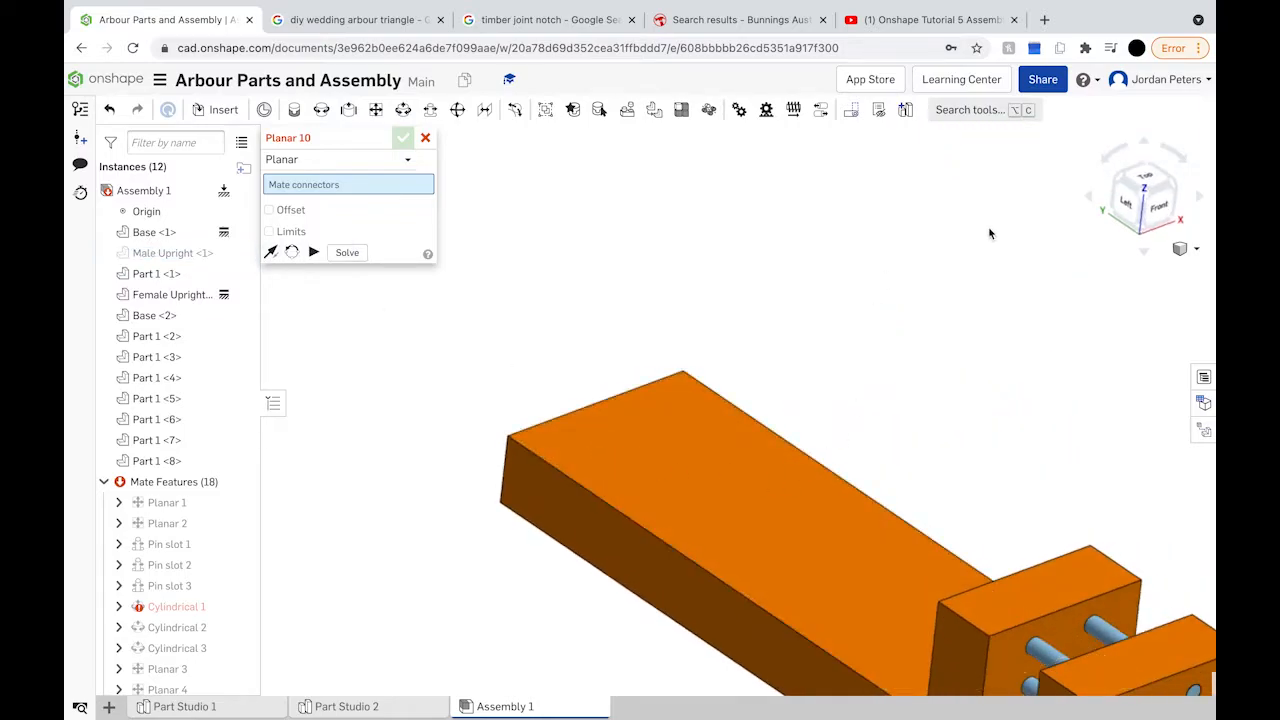
click(1126, 201)
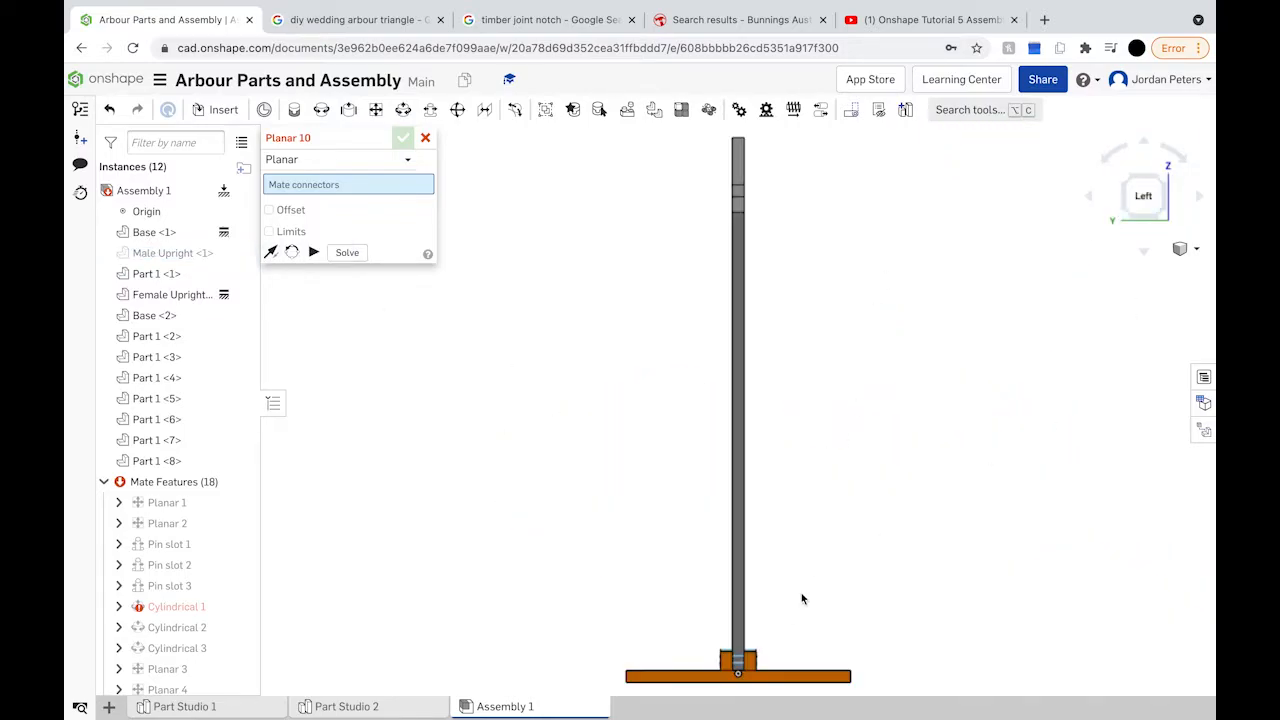
right_drag(726, 491, 768, 534)
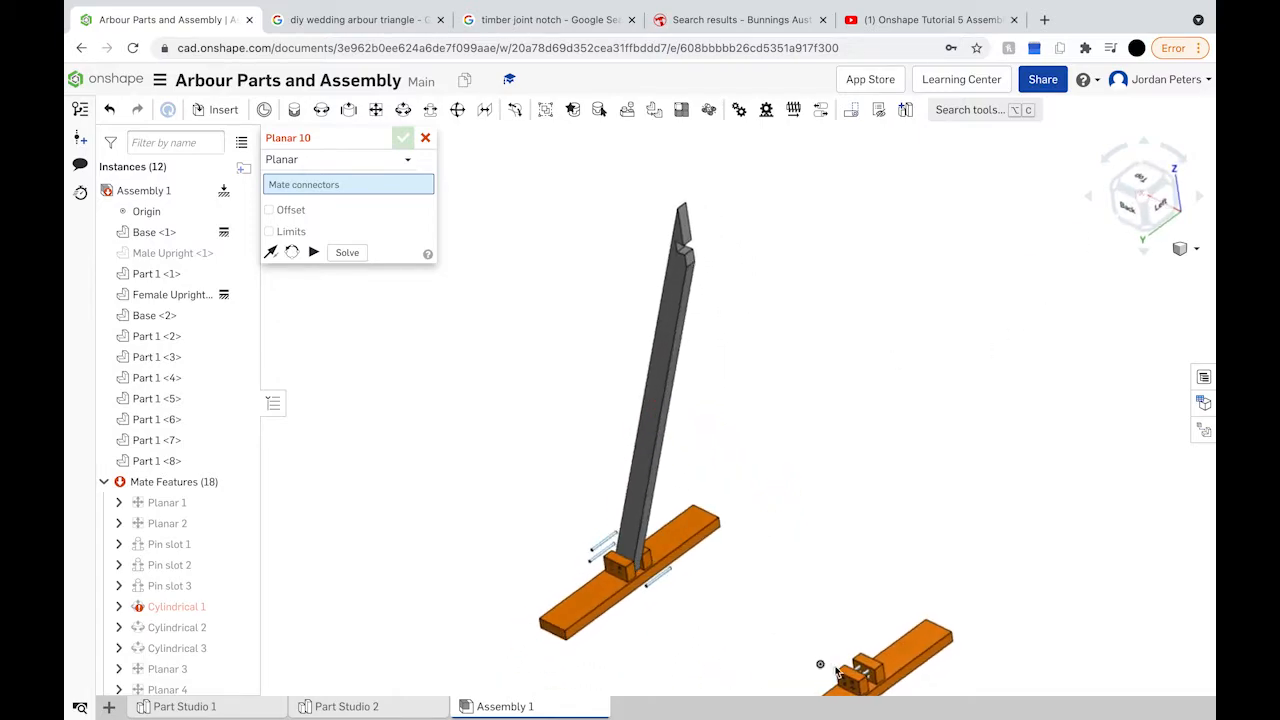
scroll(845, 672, up, 6)
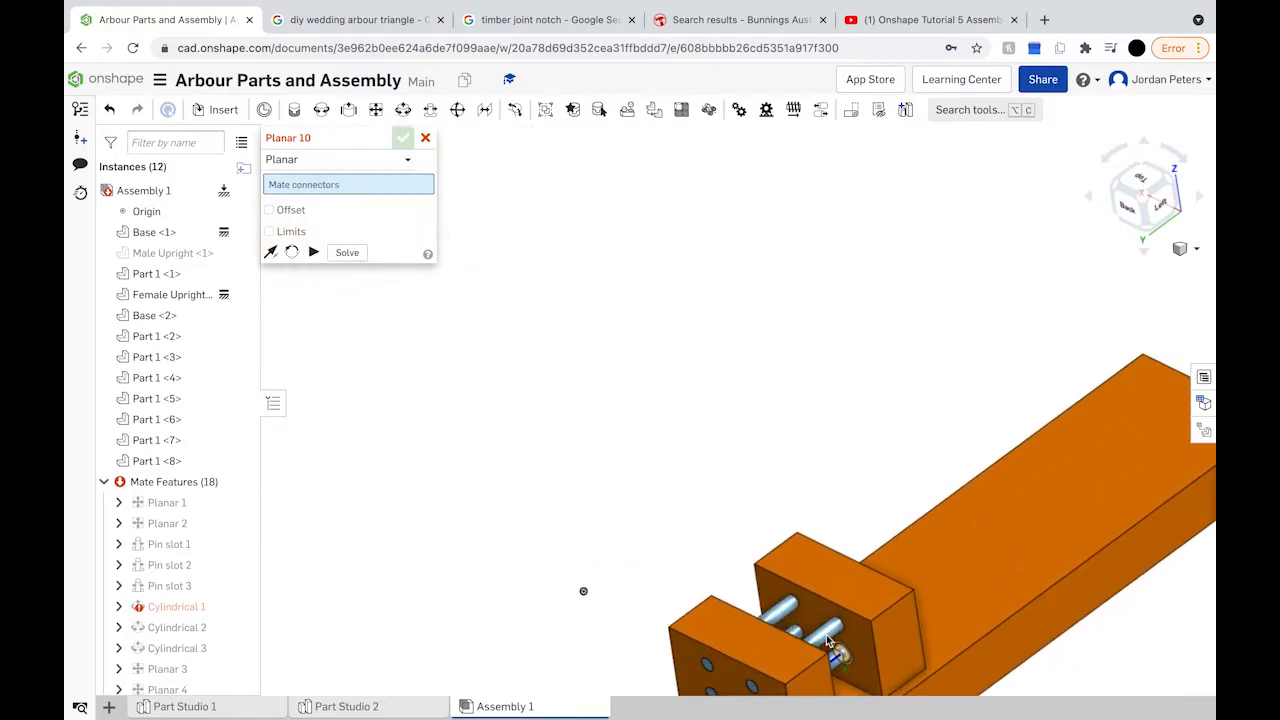
right_drag(826, 634, 793, 645)
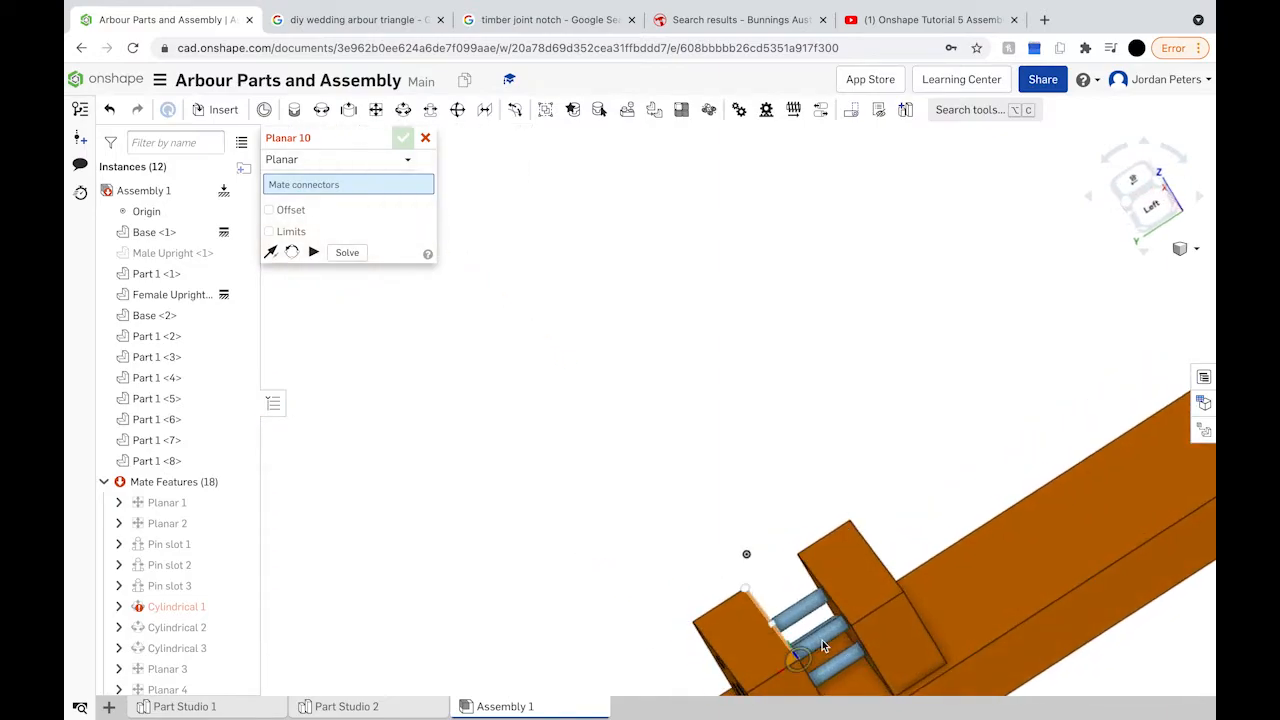
click(402, 137)
Step: Create Cylindrical 6 between the Part 1 <5> dowel end and the Male Upright hole
click(403, 109)
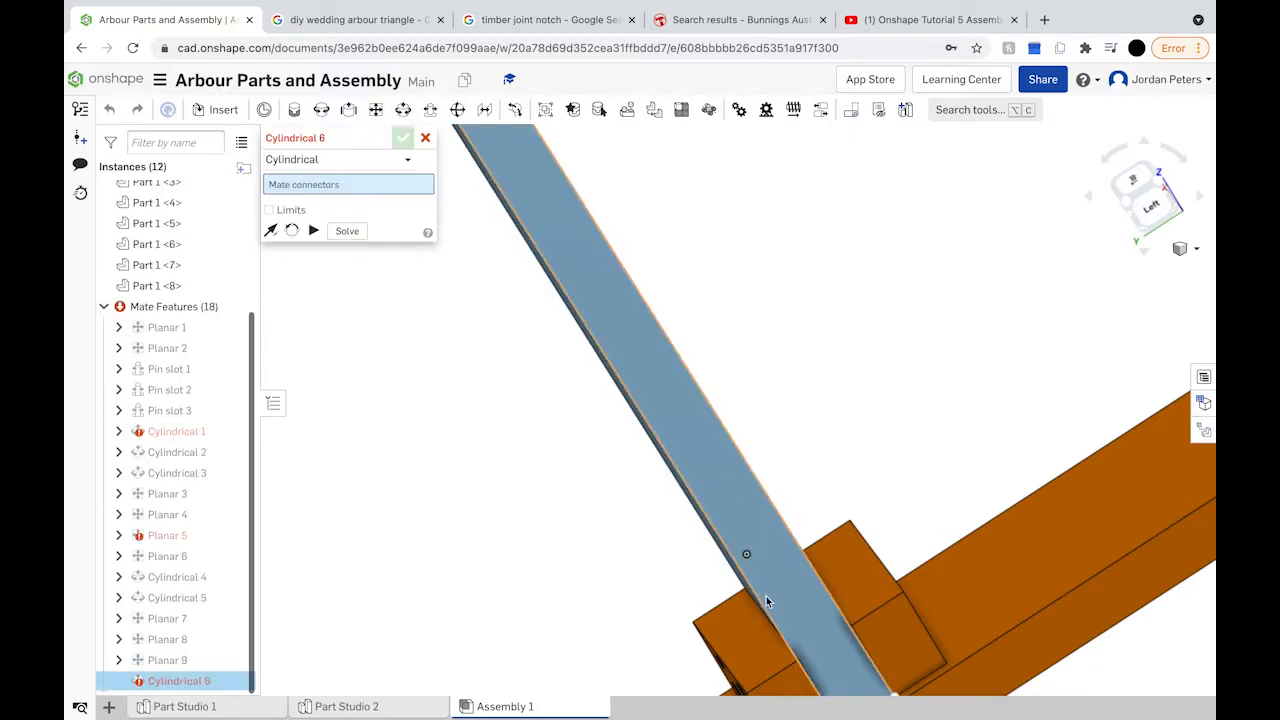
right_drag(967, 459, 955, 484)
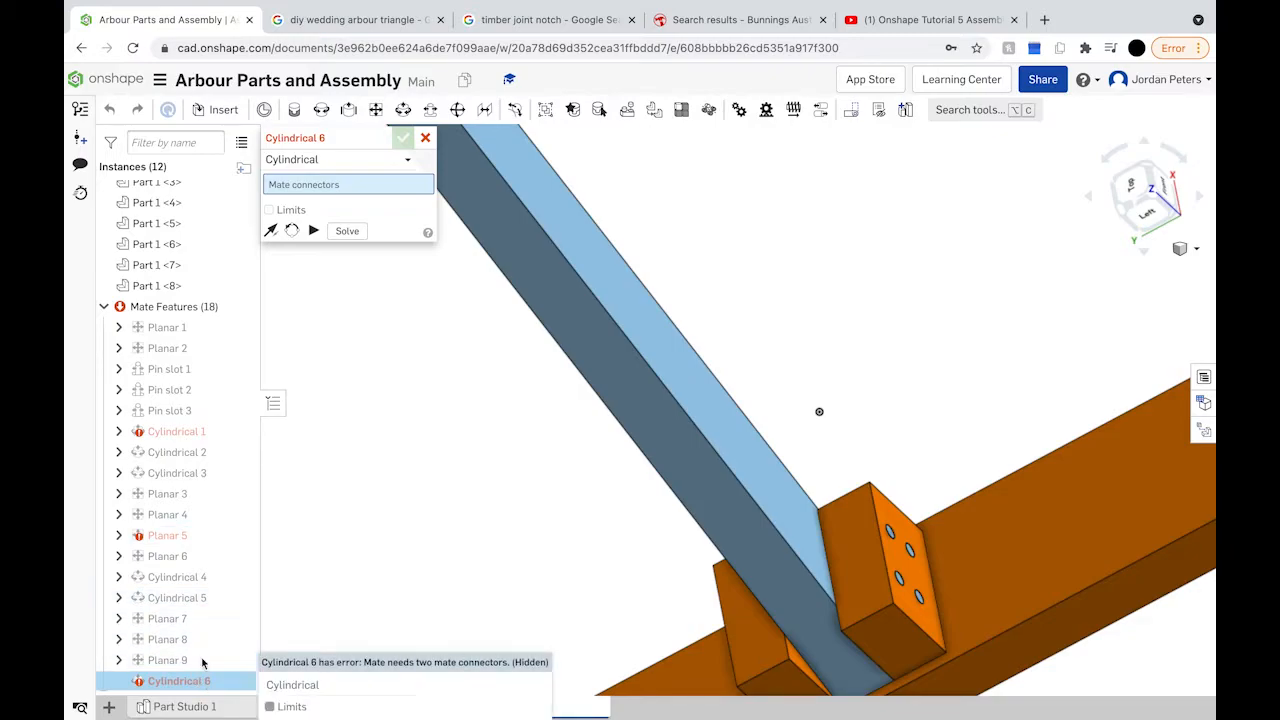
scroll(205, 289, up, 4)
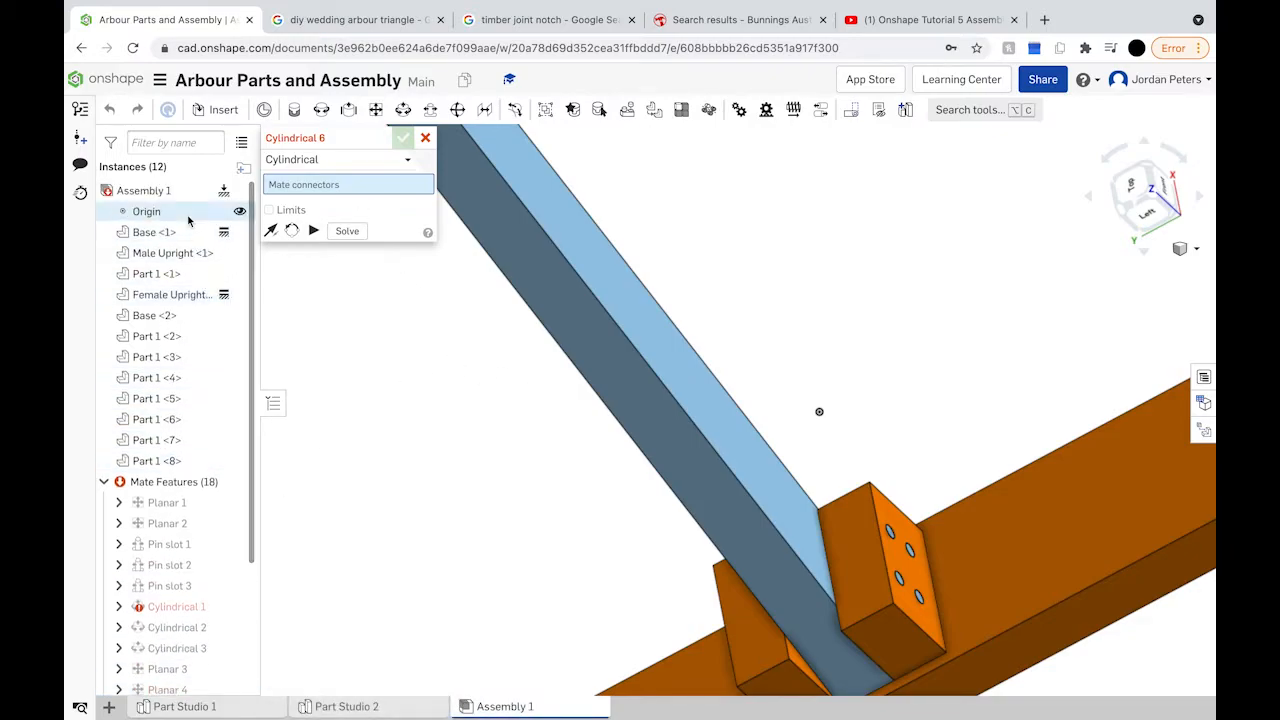
click(240, 254)
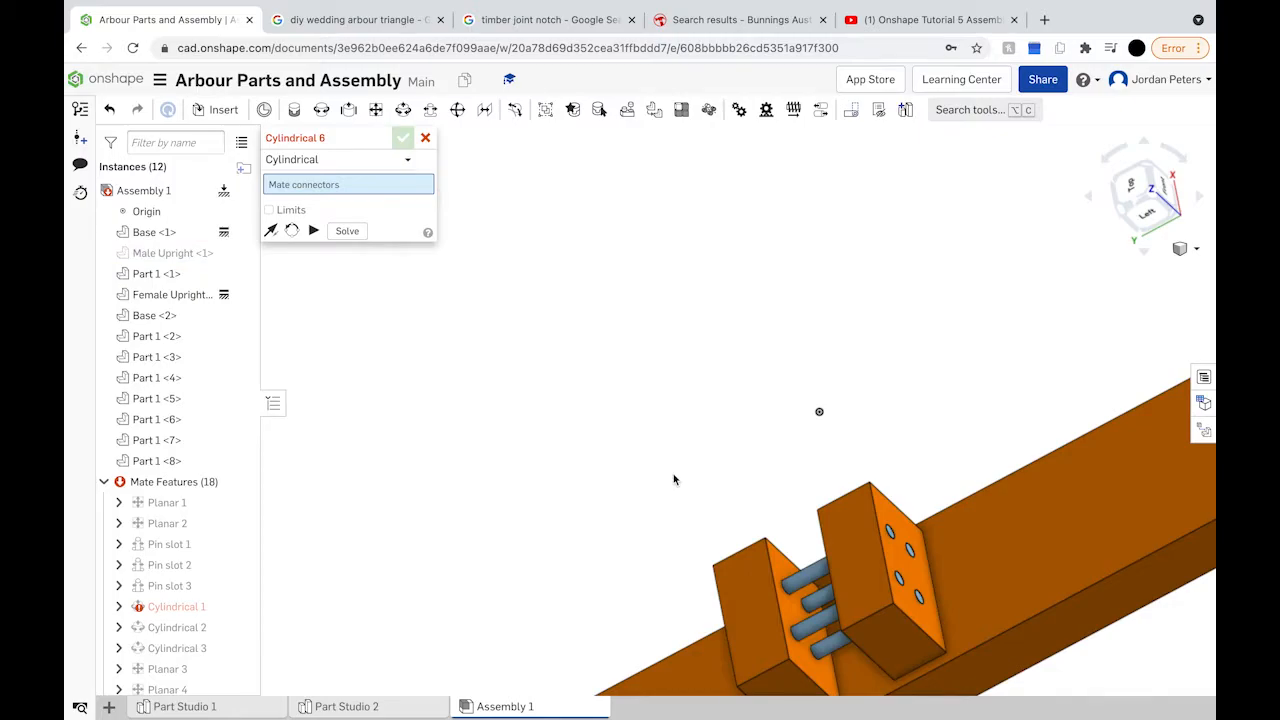
scroll(830, 634, up, 5)
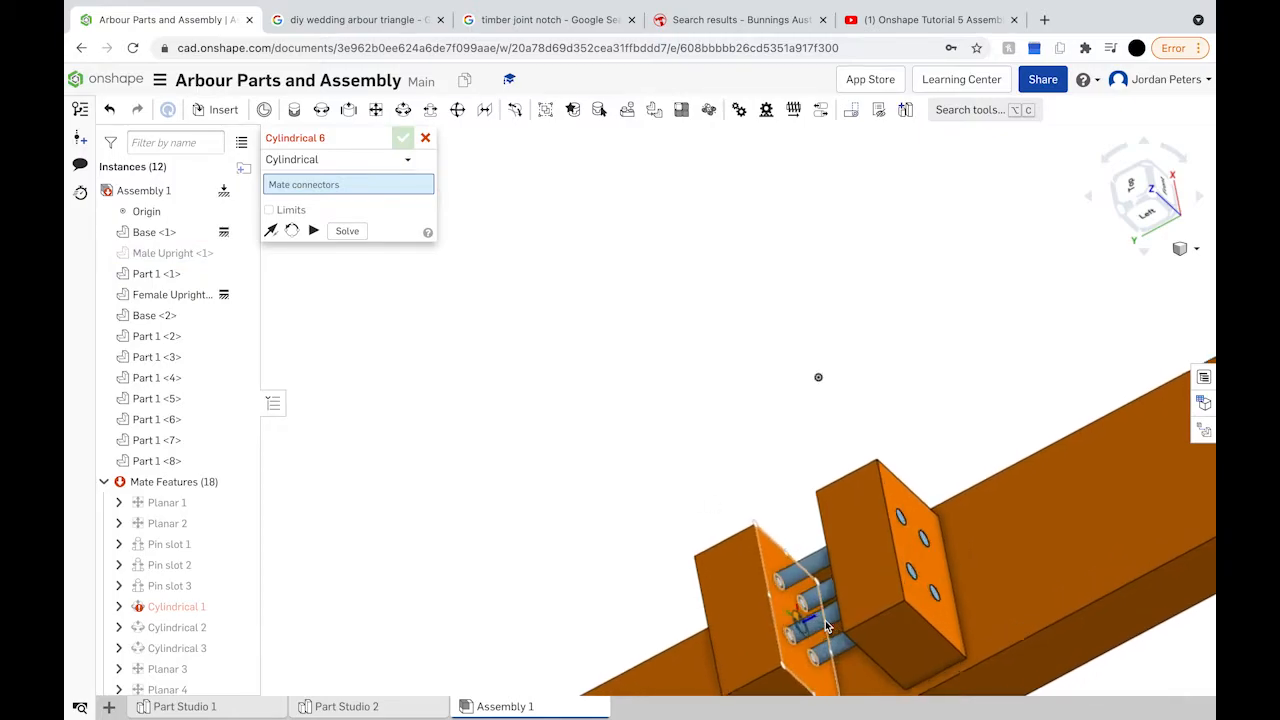
click(830, 625)
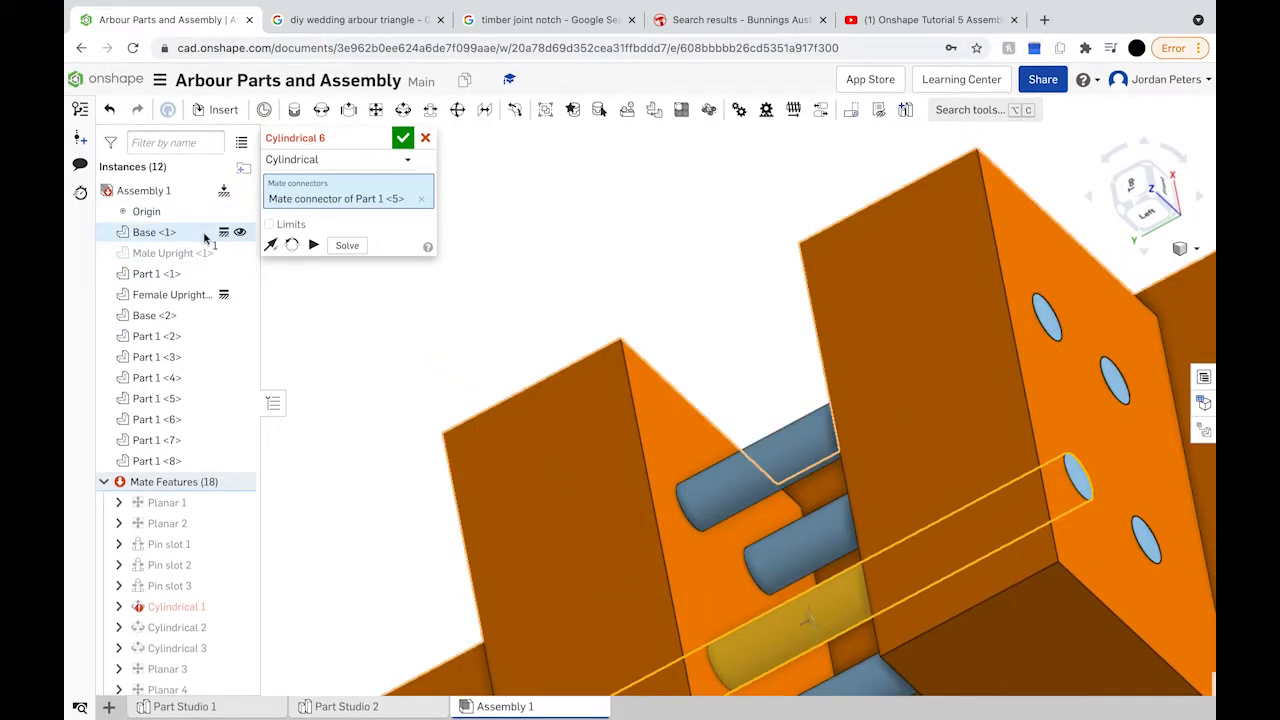
click(240, 254)
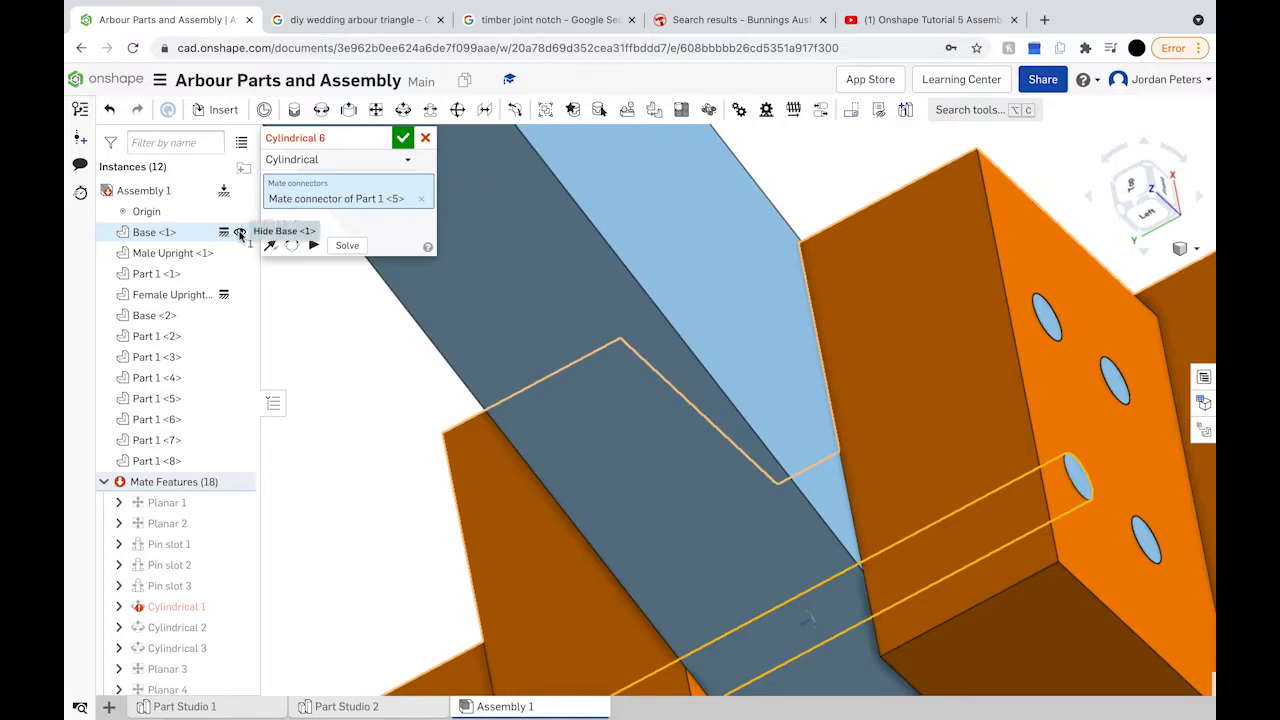
click(240, 232)
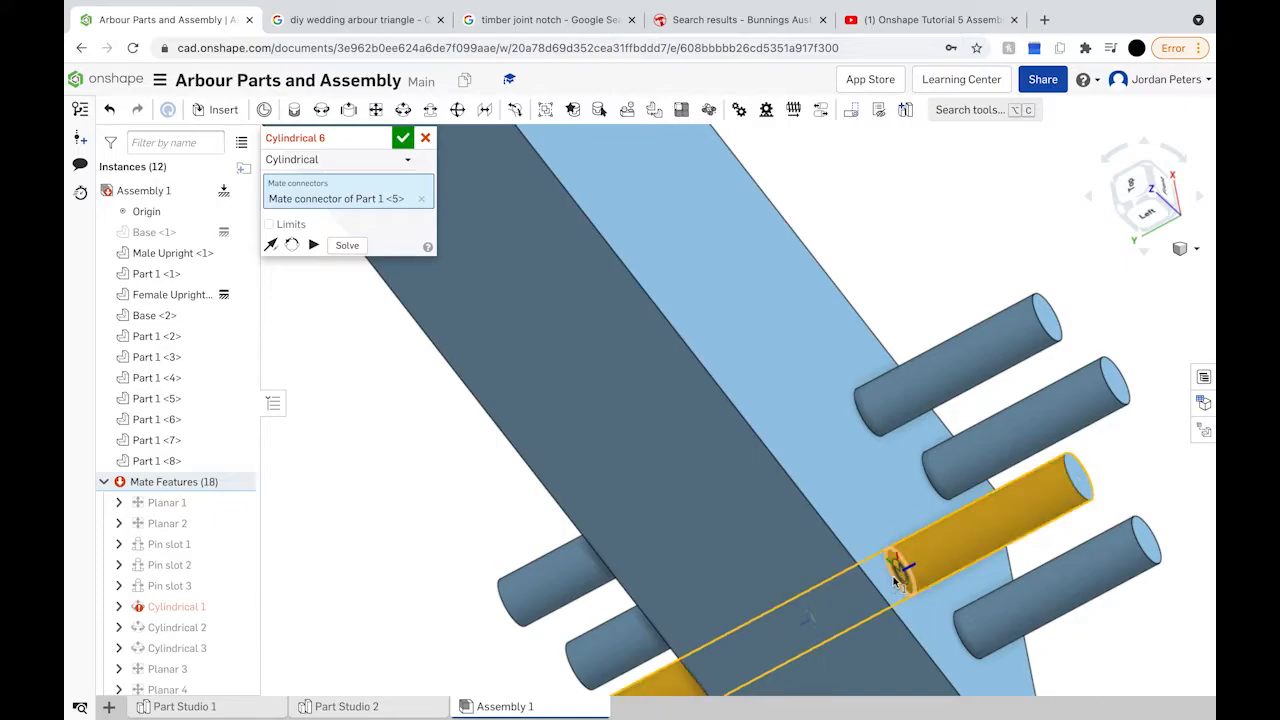
right_drag(900, 575, 872, 596)
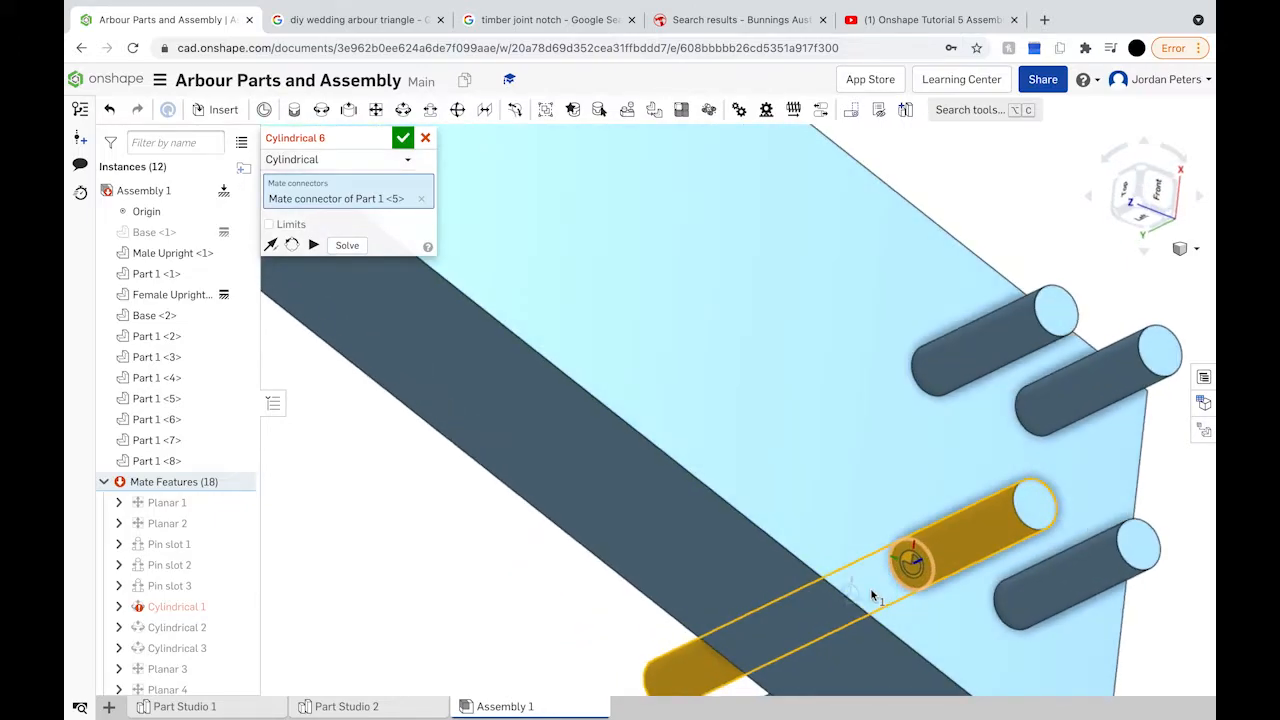
click(910, 567)
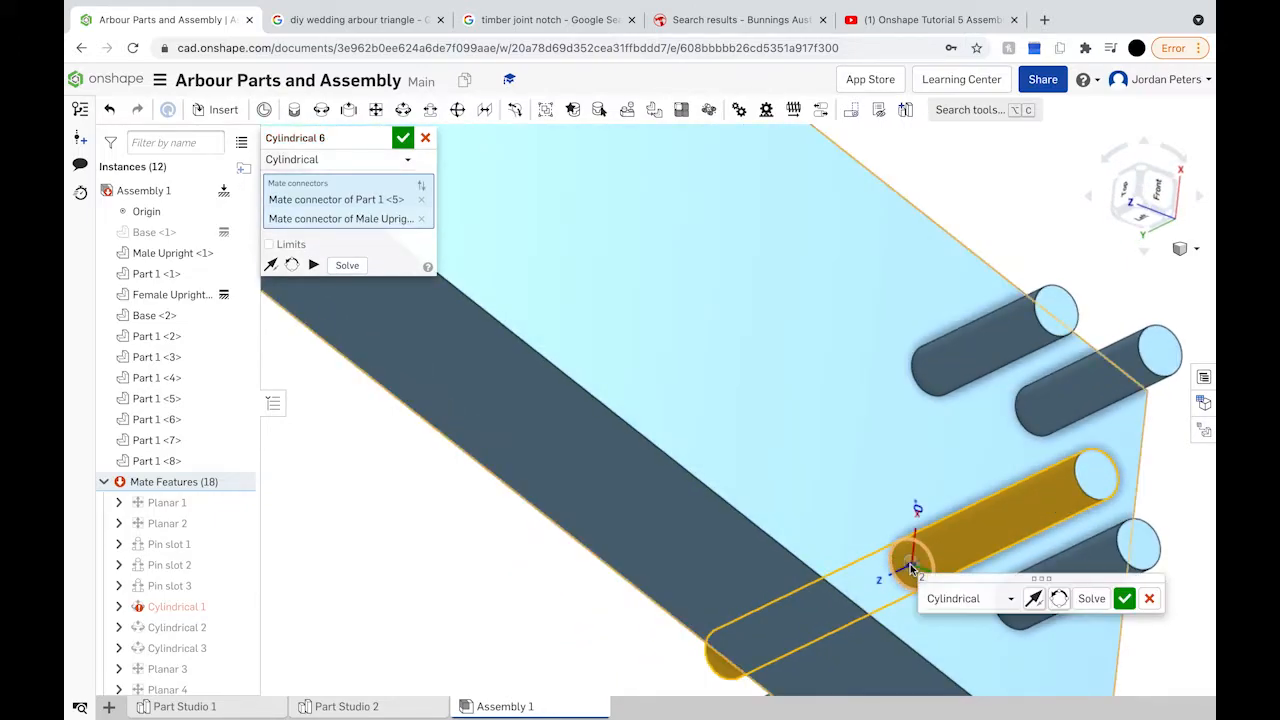
click(1124, 598)
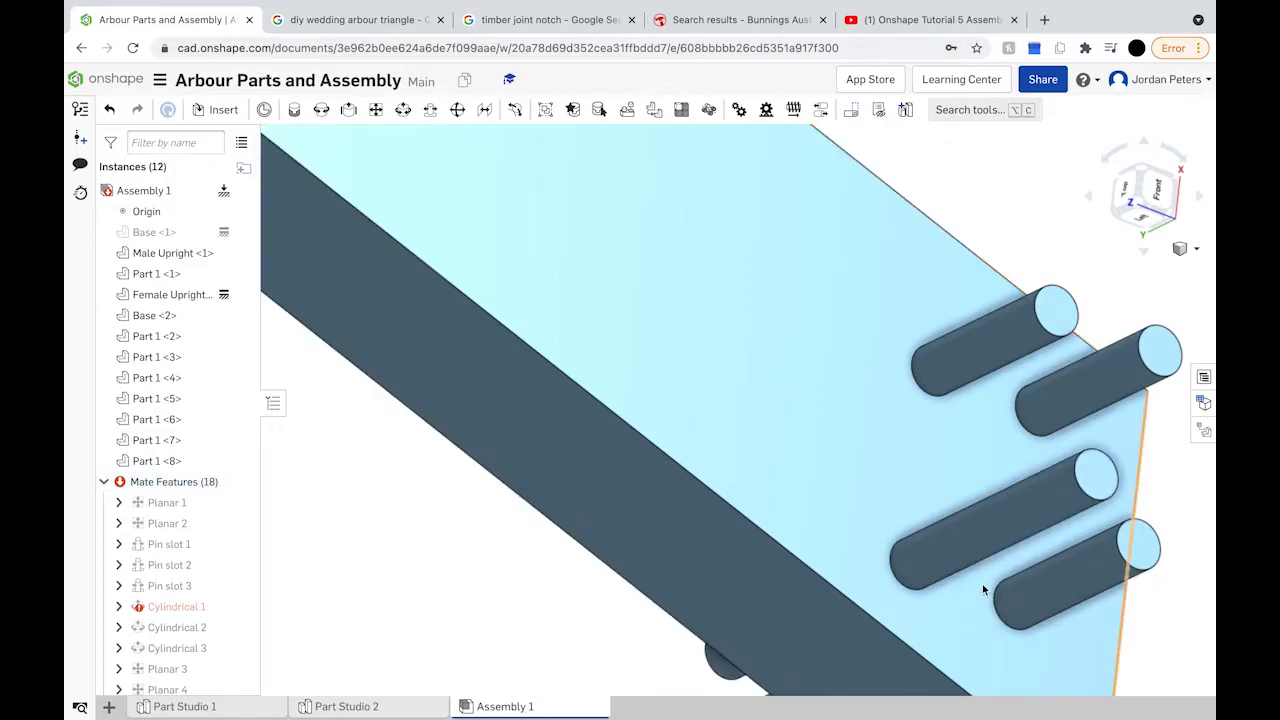
Step: Show Base <1>, fit the view, and zoom onto the right foot bracket from the front
scroll(133, 205, up, 4)
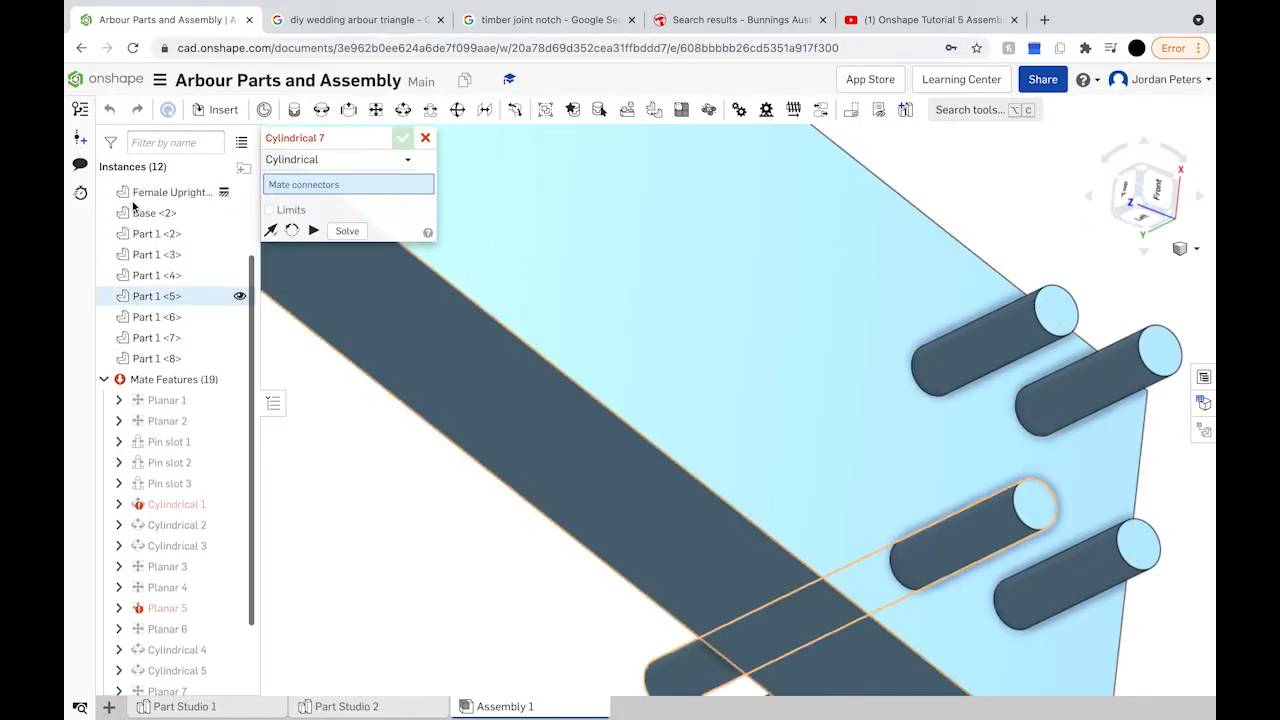
click(240, 232)
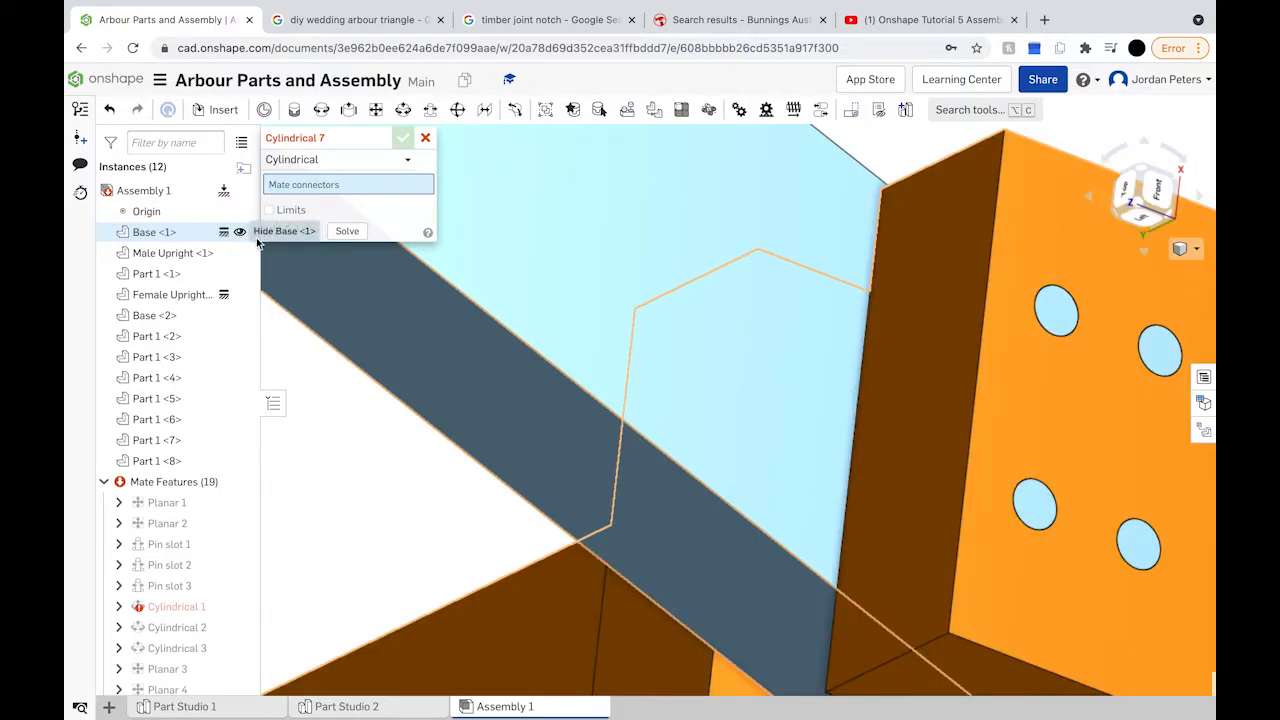
key(f)
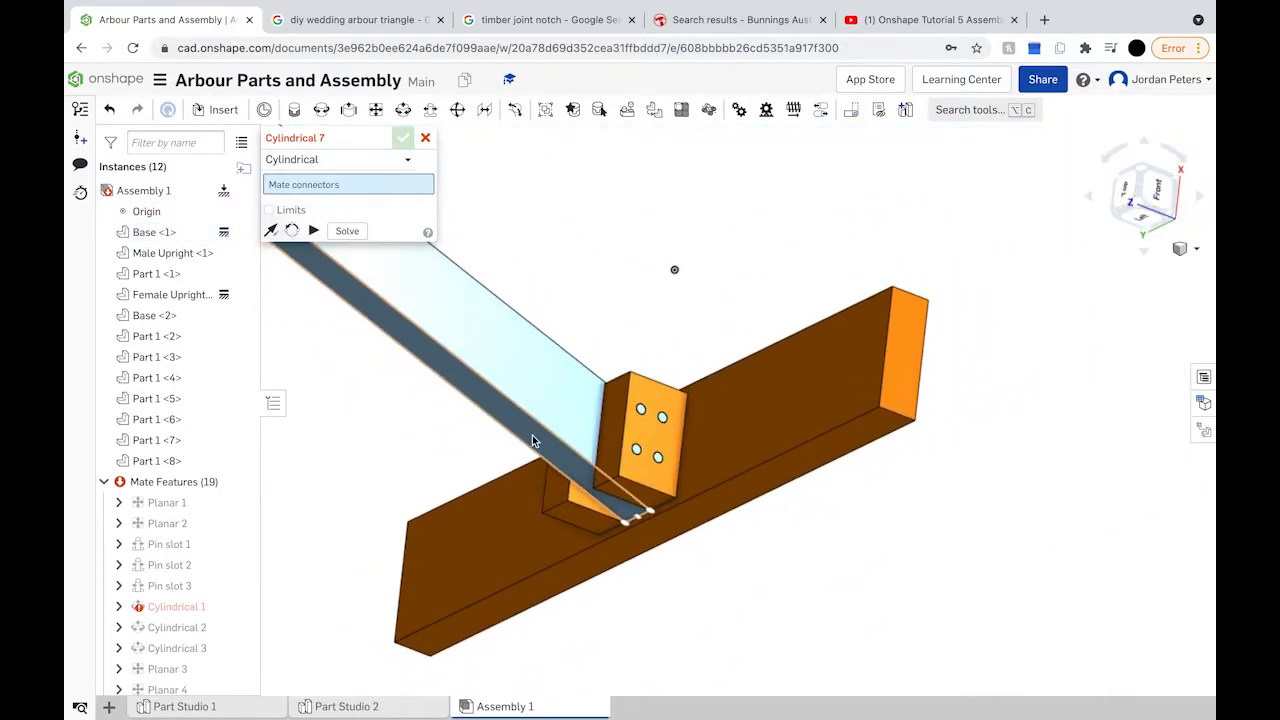
right_drag(952, 306, 876, 372)
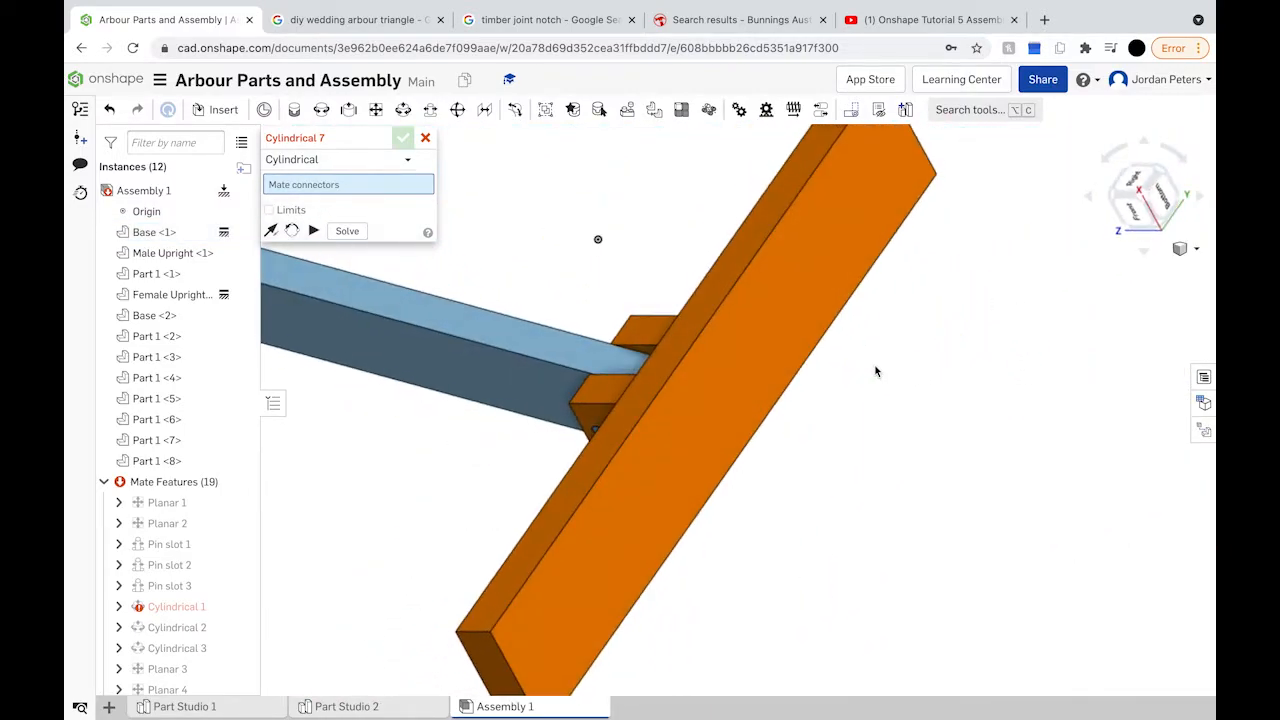
click(1138, 218)
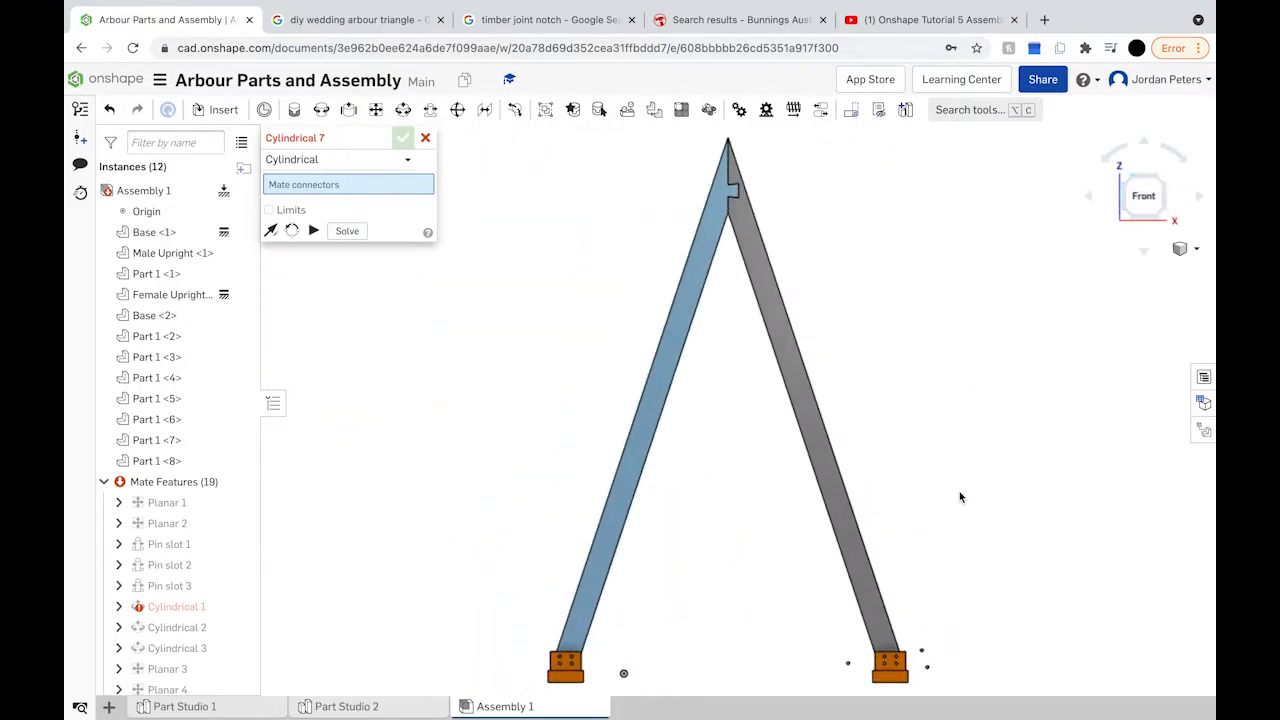
scroll(876, 672, up, 10)
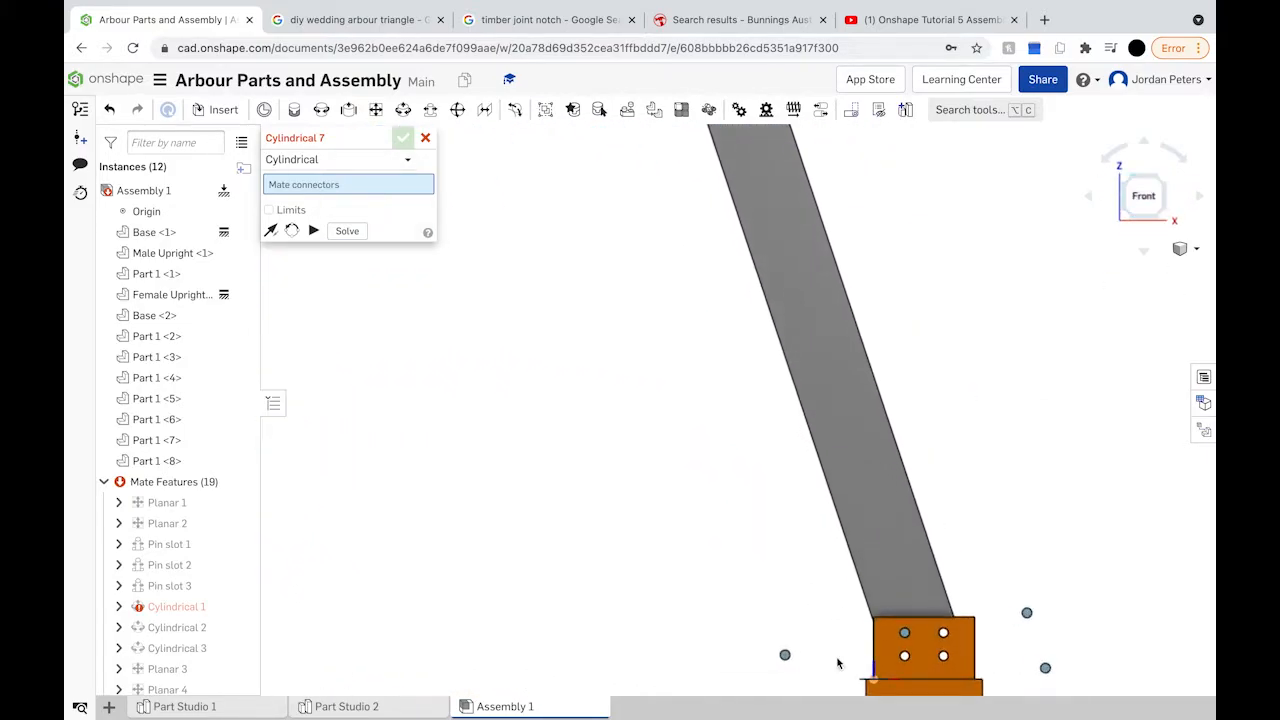
scroll(830, 667, up, 8)
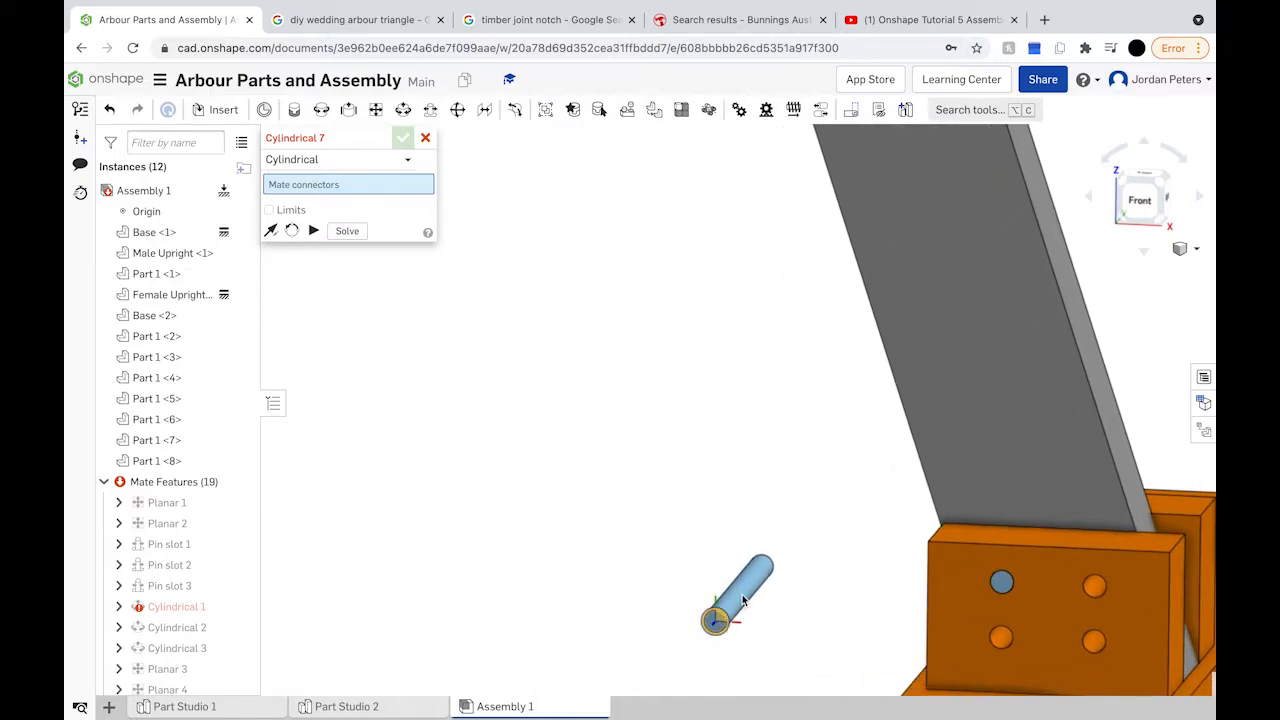
Step: Planar-mate the loose pin's end to the Base <2> bracket
click(375, 109)
click(717, 618)
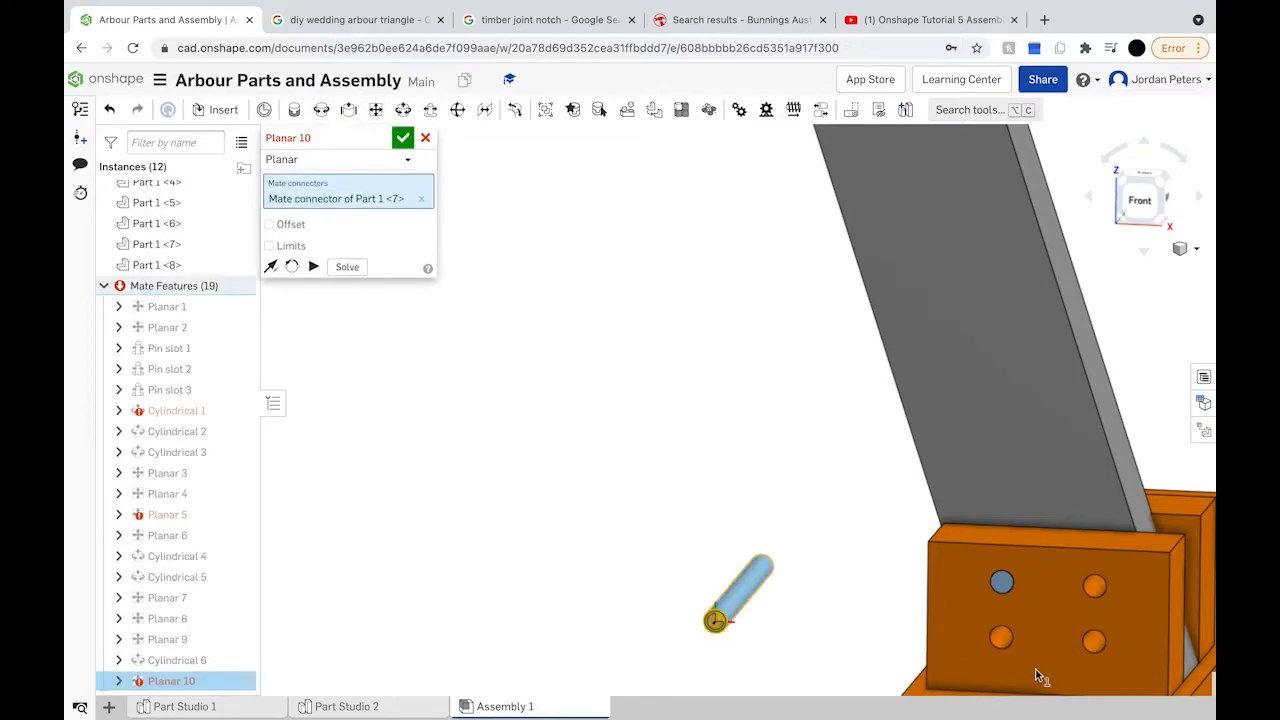
click(1003, 639)
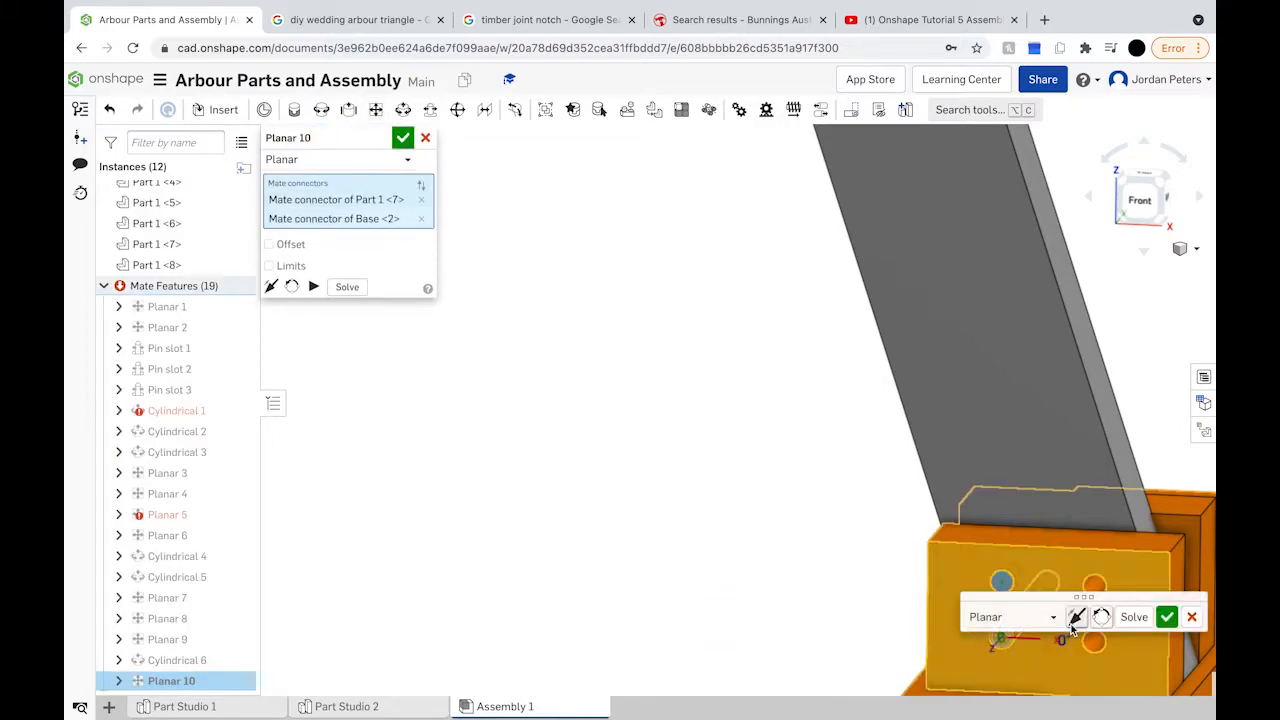
click(1168, 617)
scroll(1169, 615, down, 5)
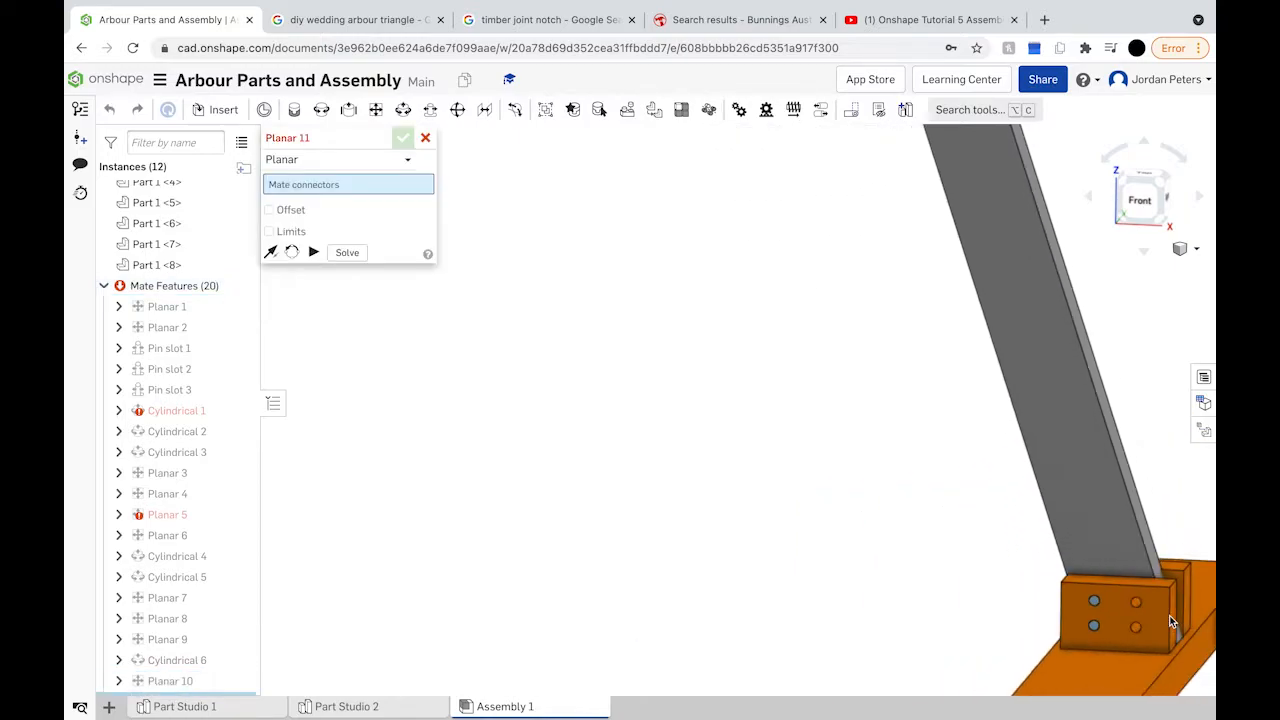
scroll(1185, 612, up, 5)
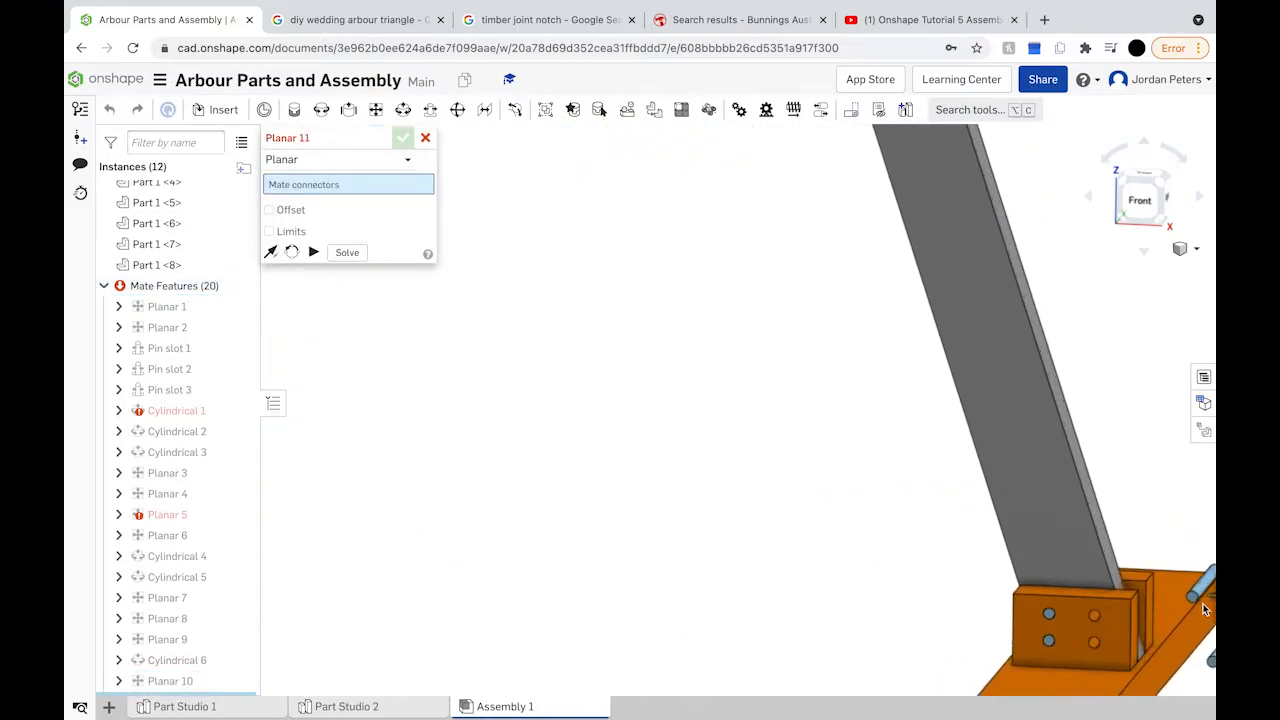
scroll(1190, 597, up, 3)
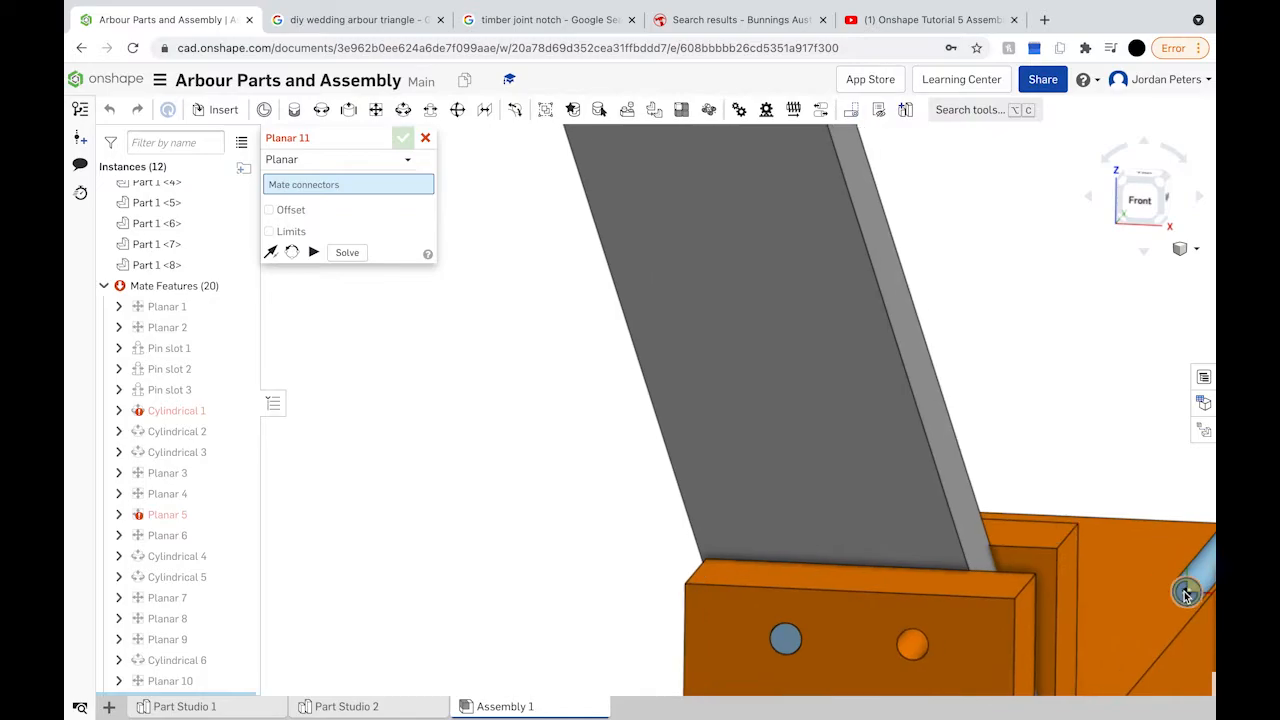
Step: Add planar mates seating the rod end and the Part 1 <6> leg end in the base bracket
click(1187, 591)
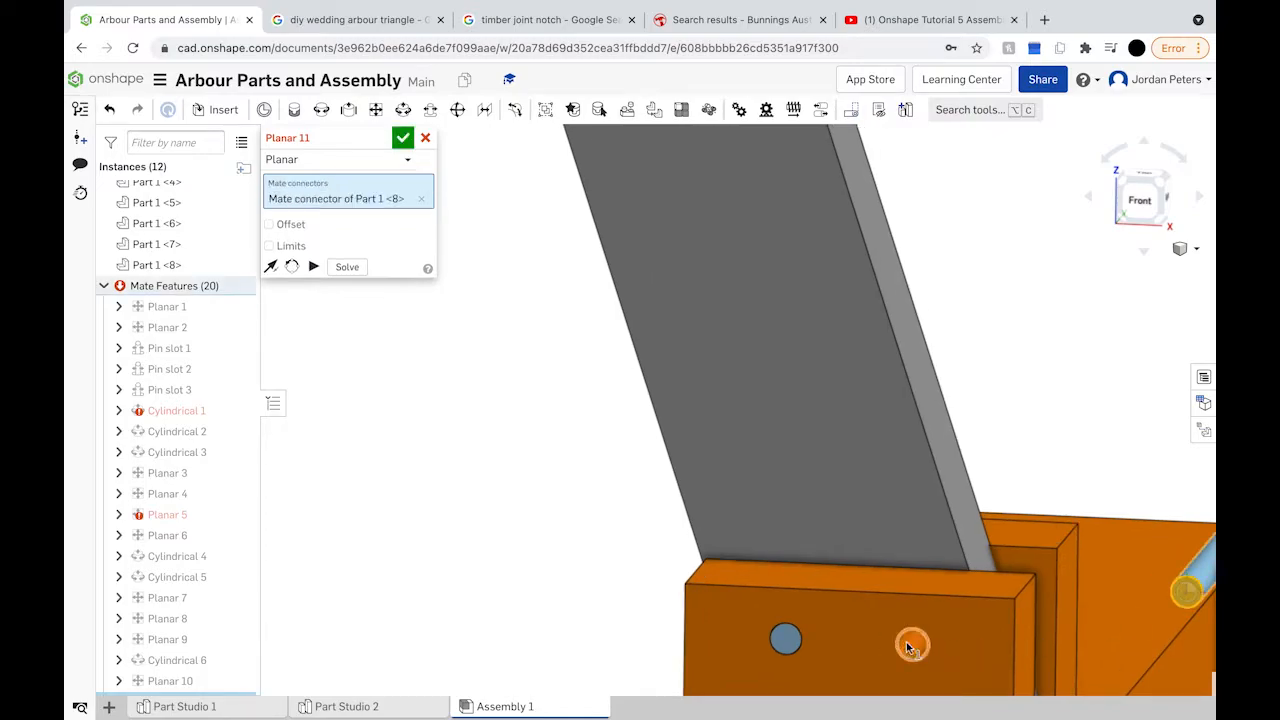
click(912, 642)
click(1120, 619)
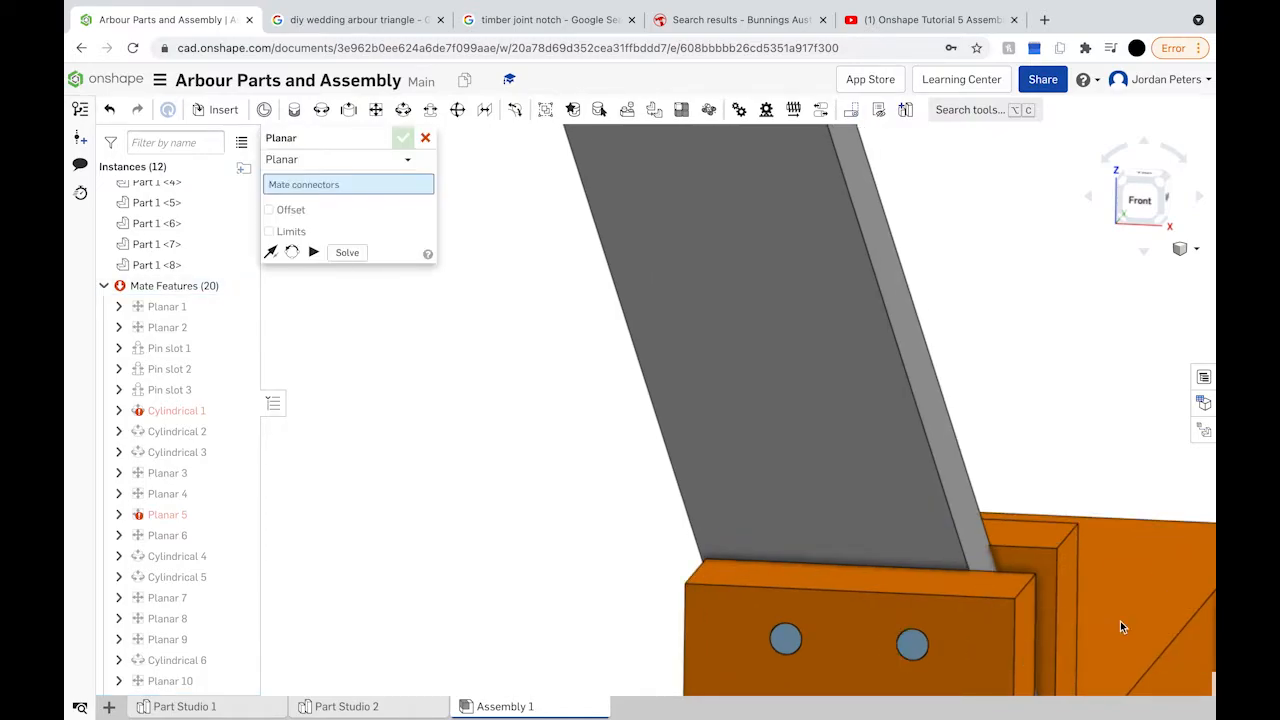
scroll(1120, 621, down, 3)
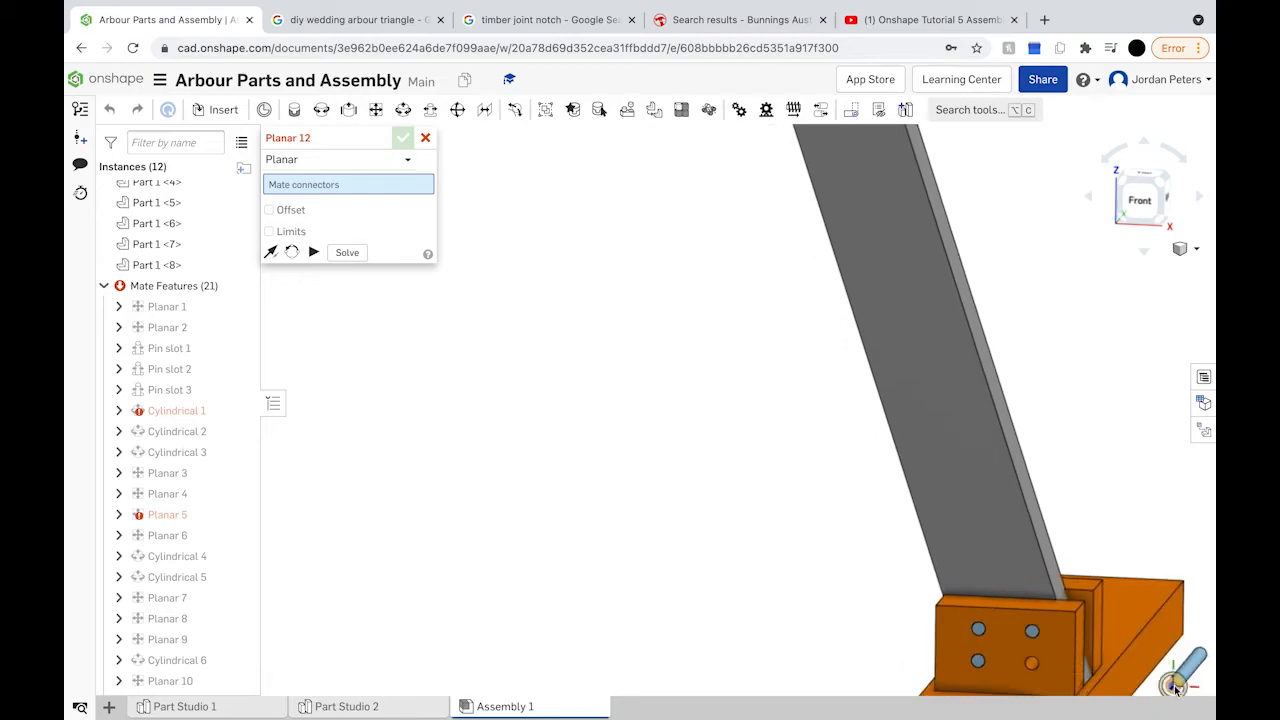
click(1177, 688)
click(1033, 668)
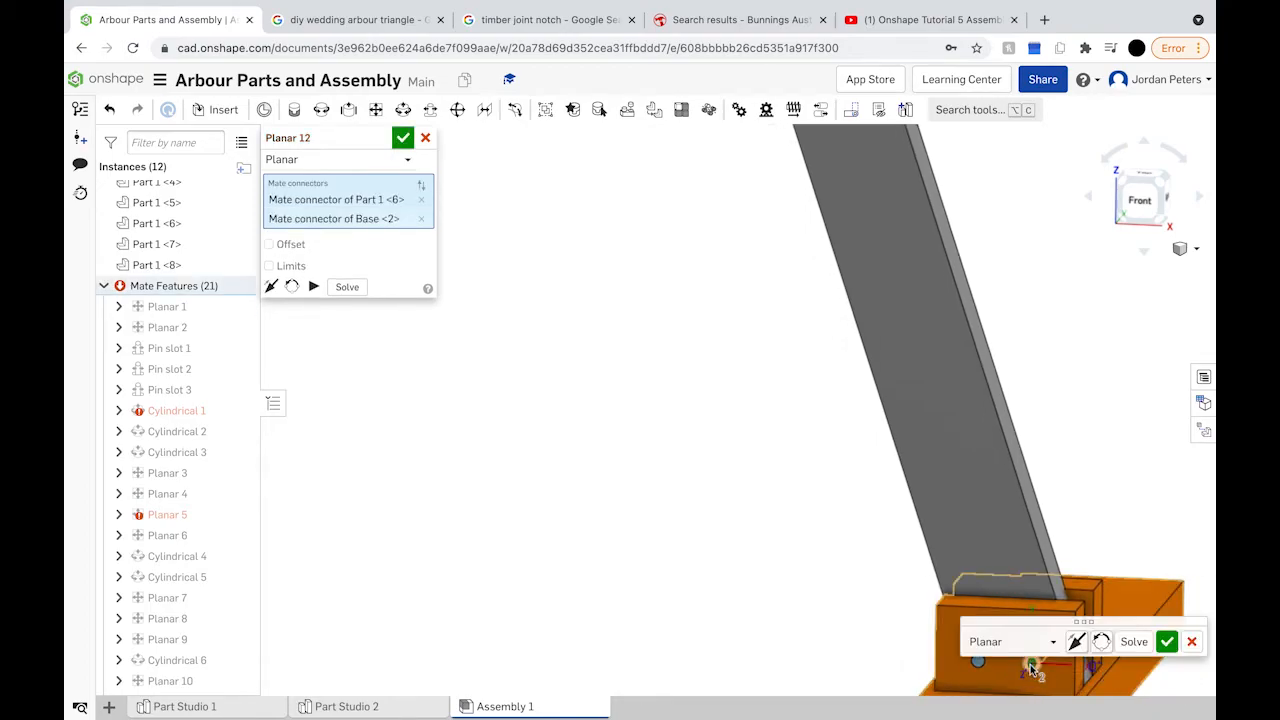
click(1167, 641)
scroll(803, 468, down, 5)
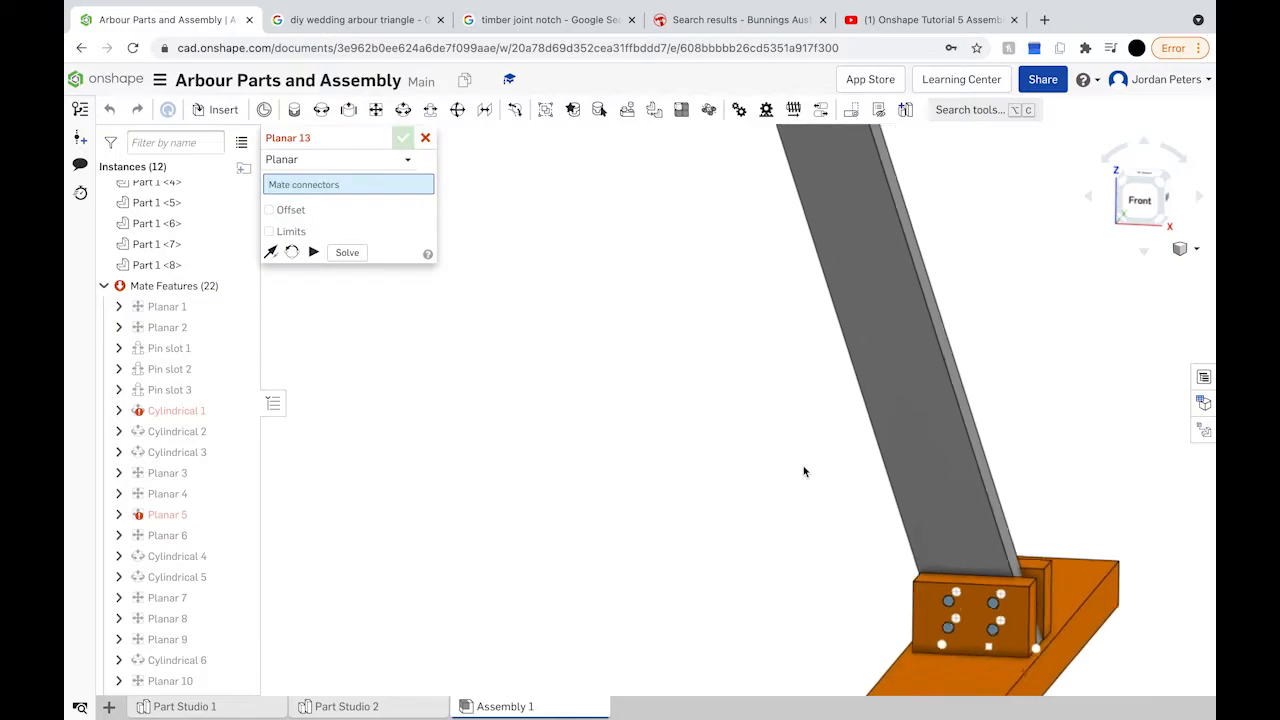
scroll(687, 273, down, 1)
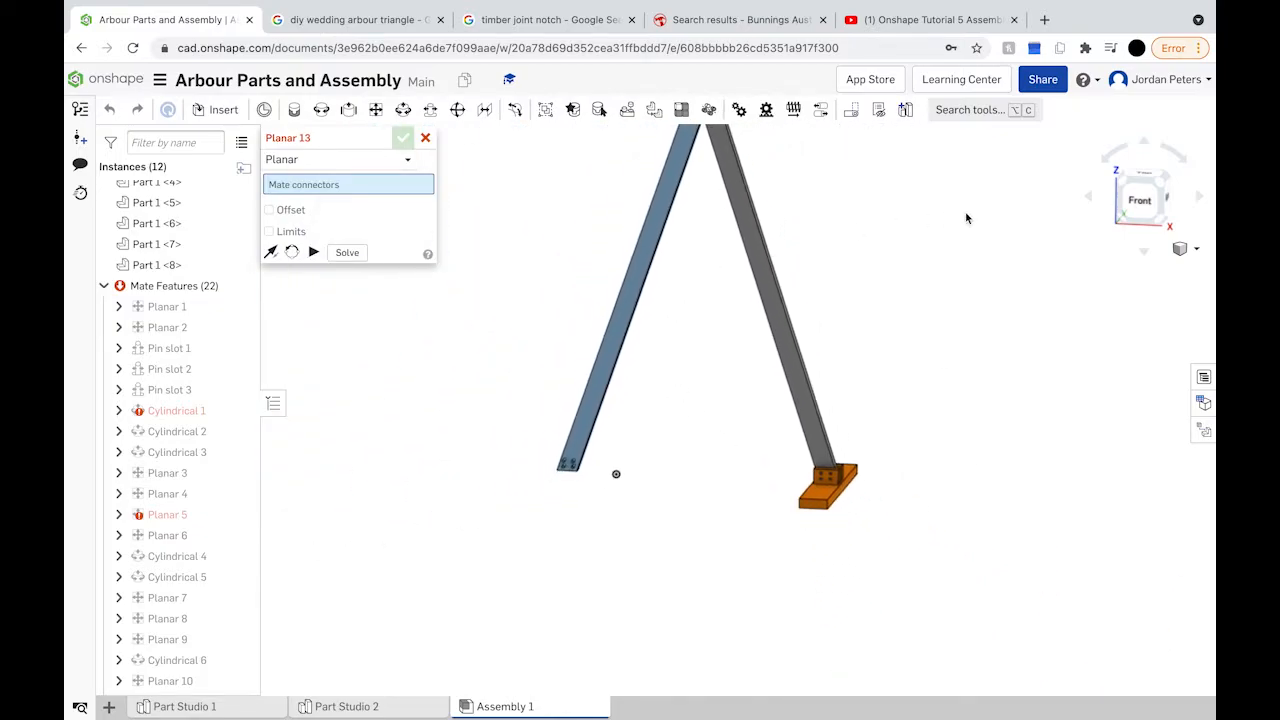
scroll(188, 246, up, 3)
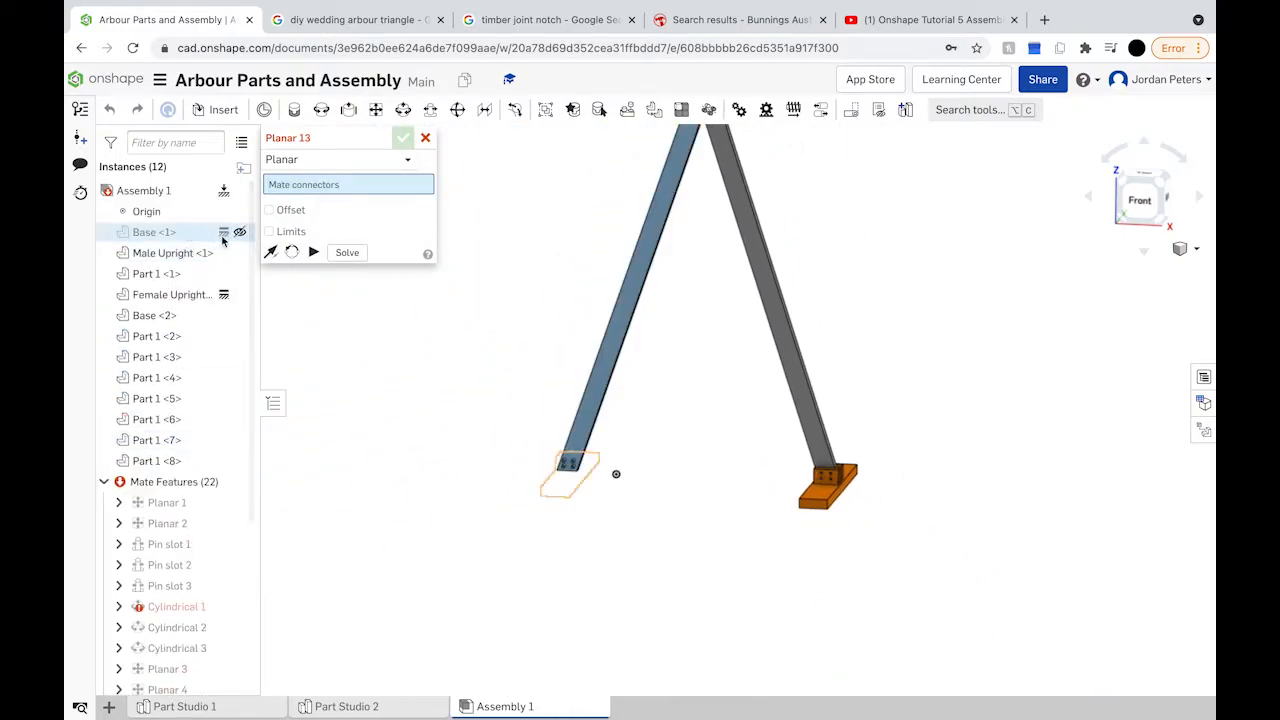
Step: Make Base <1> visible again and orbit to an angled view
click(240, 232)
mouse_move(674, 391)
right_down()
mouse_move(686, 371)
mouse_move(706, 380)
mouse_move(695, 405)
right_up()
scroll(696, 407, down, 5)
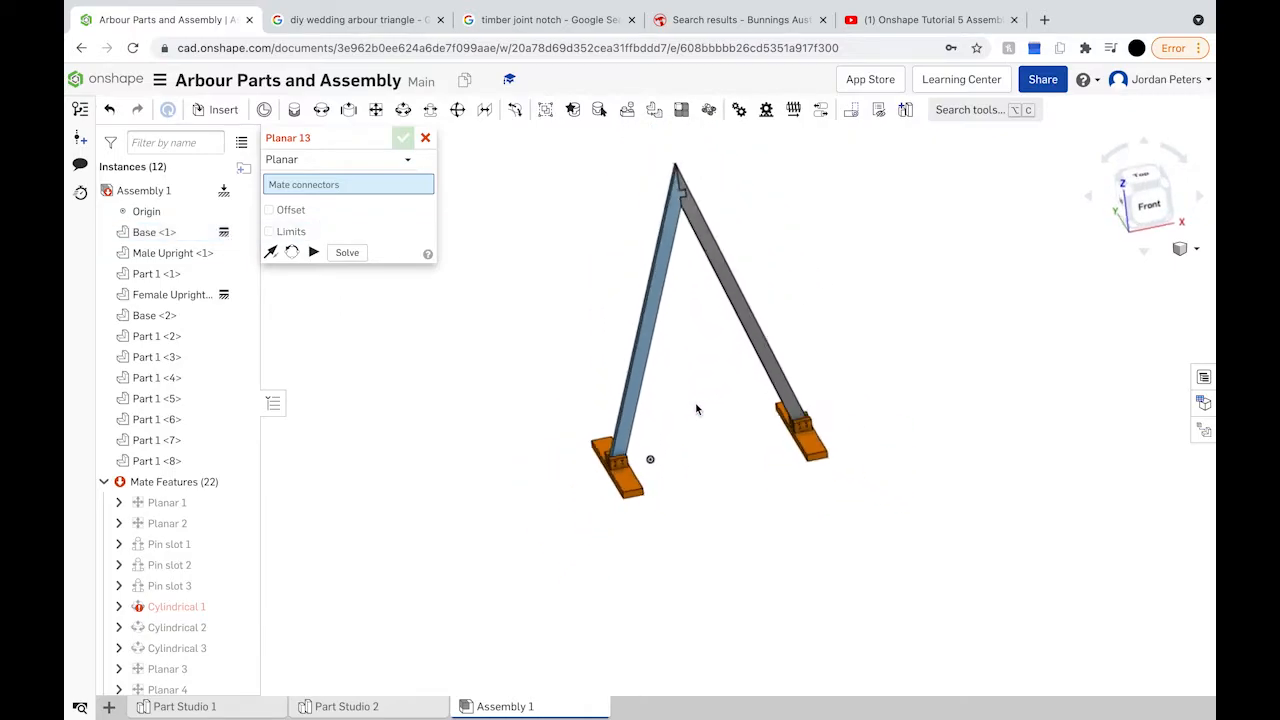
scroll(697, 408, up, 2)
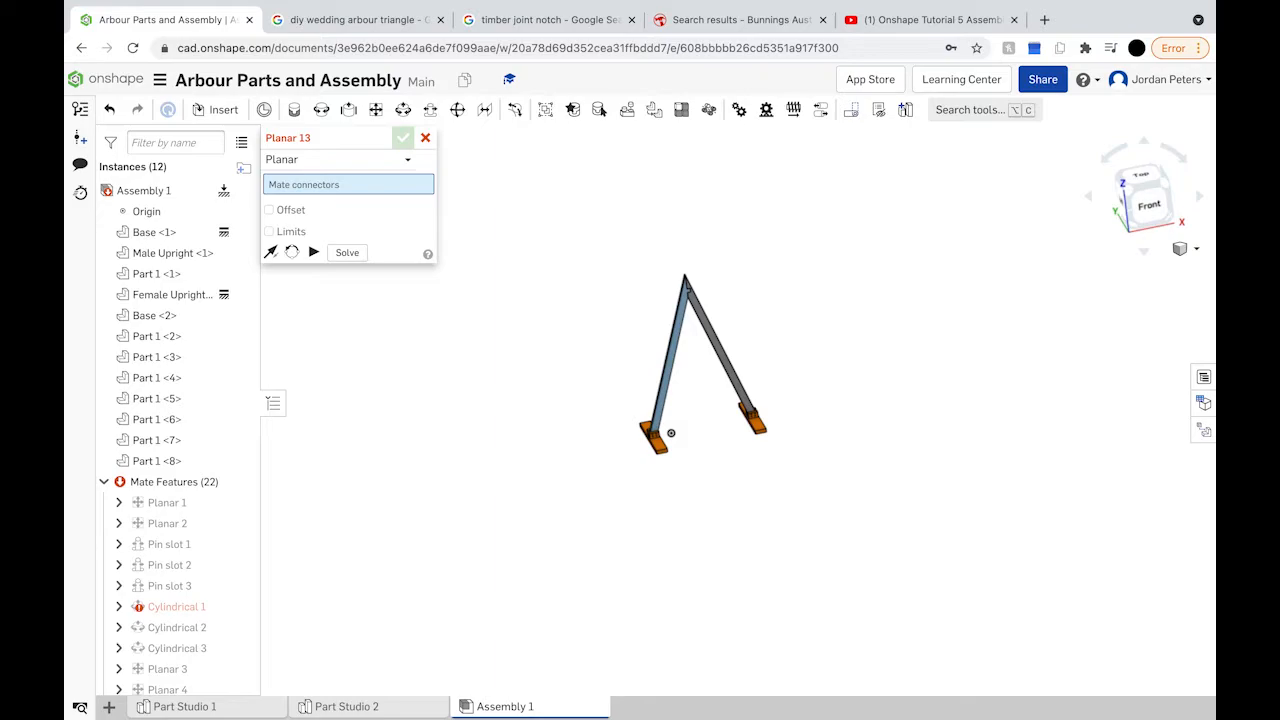
Step: Cancel Planar 13, re-show Base <1>, and open the Insert new element menu
click(425, 138)
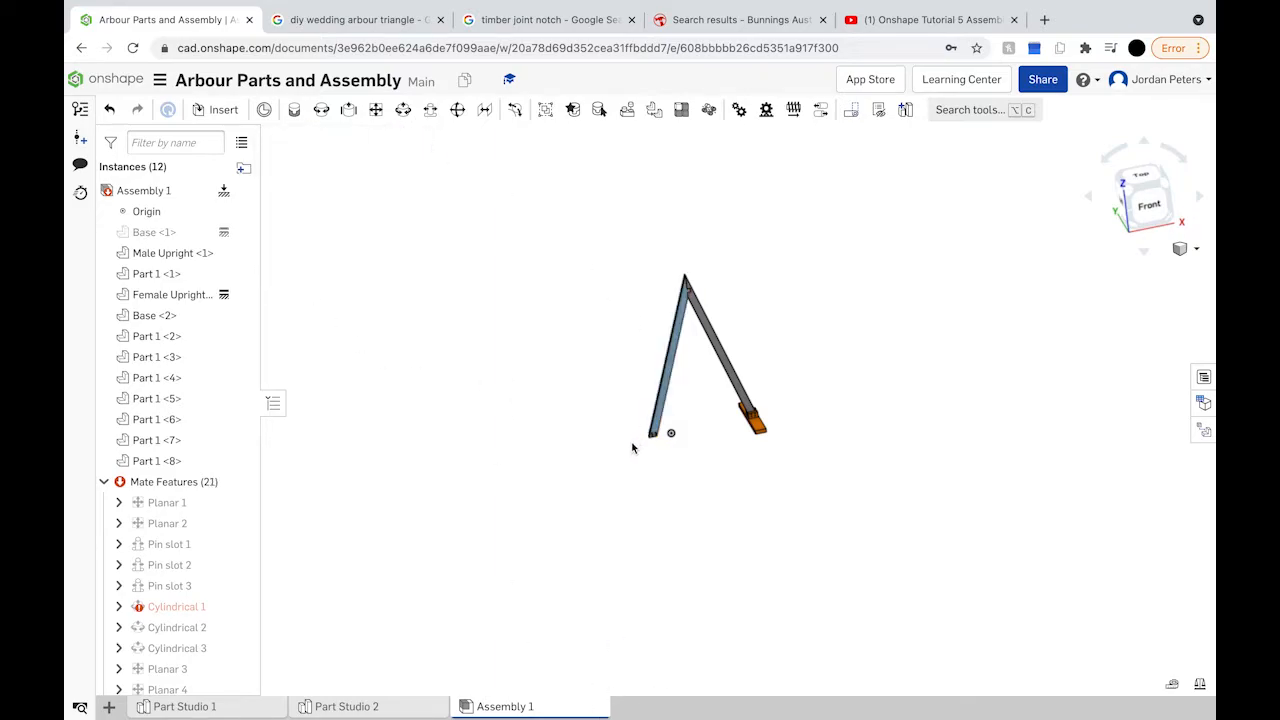
click(243, 232)
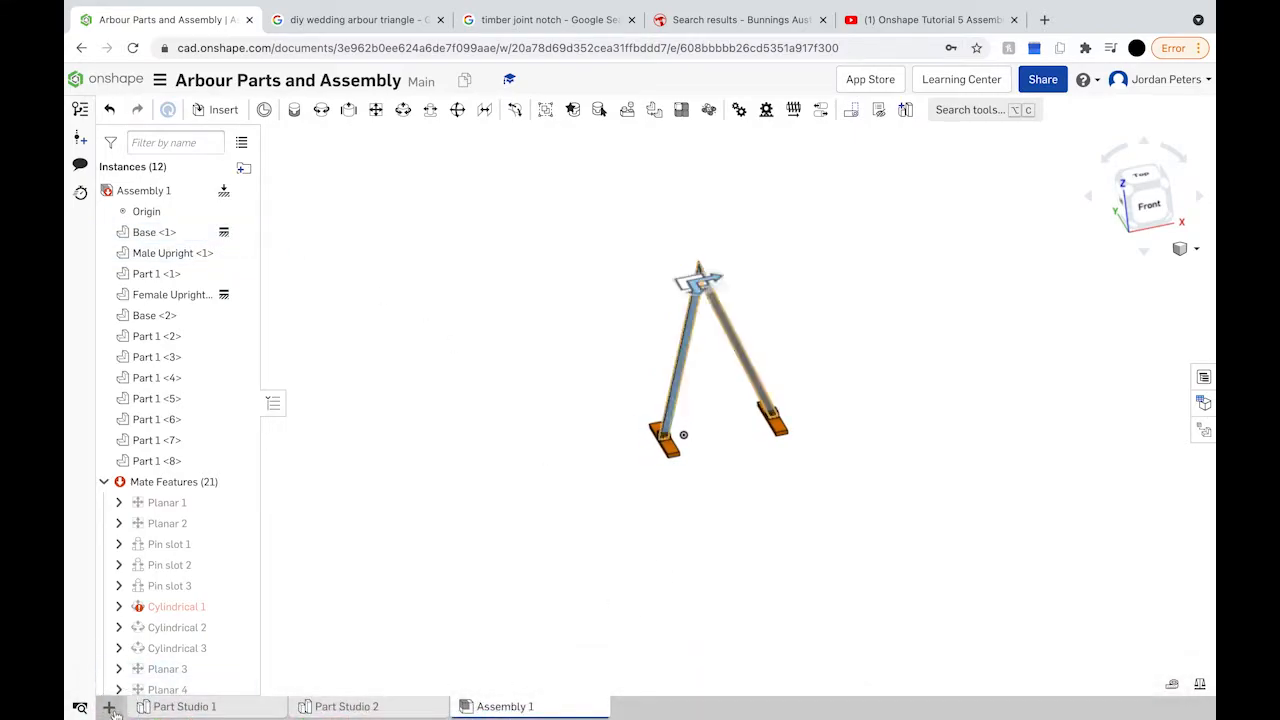
click(109, 706)
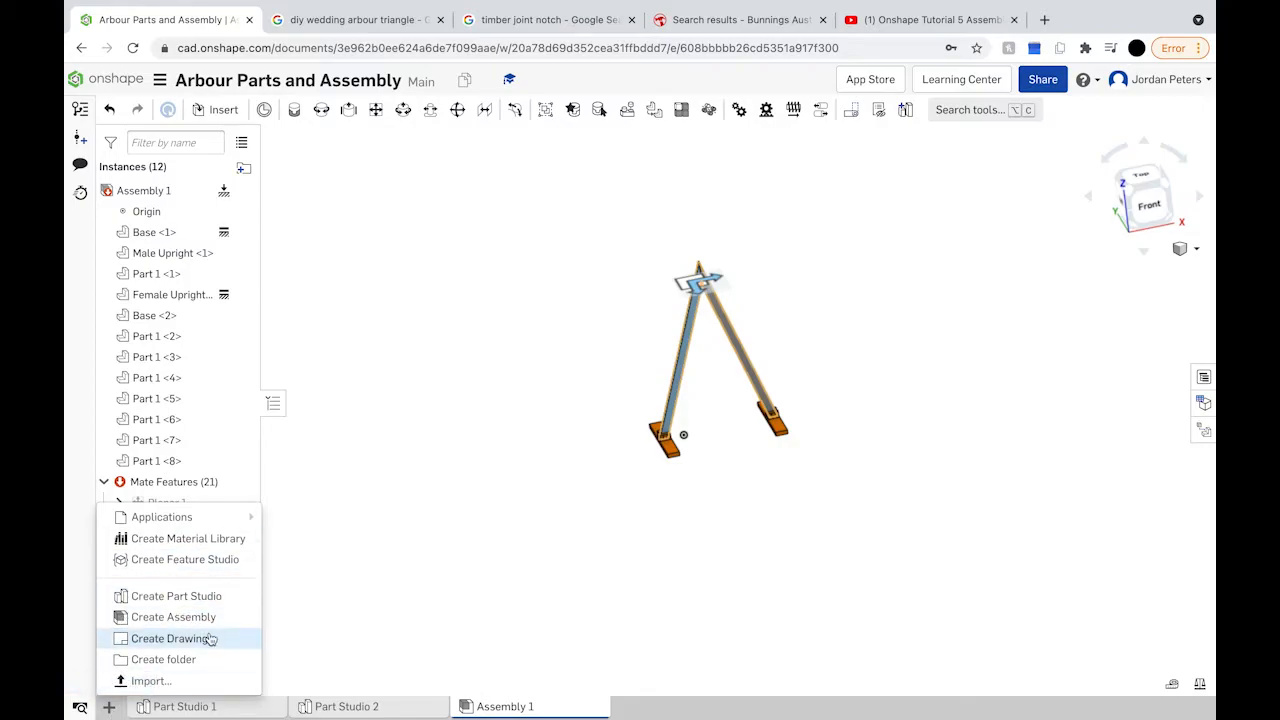
Step: Start a new drawing and browse own, shared, recent and public templates across ANSI and ISO
click(172, 638)
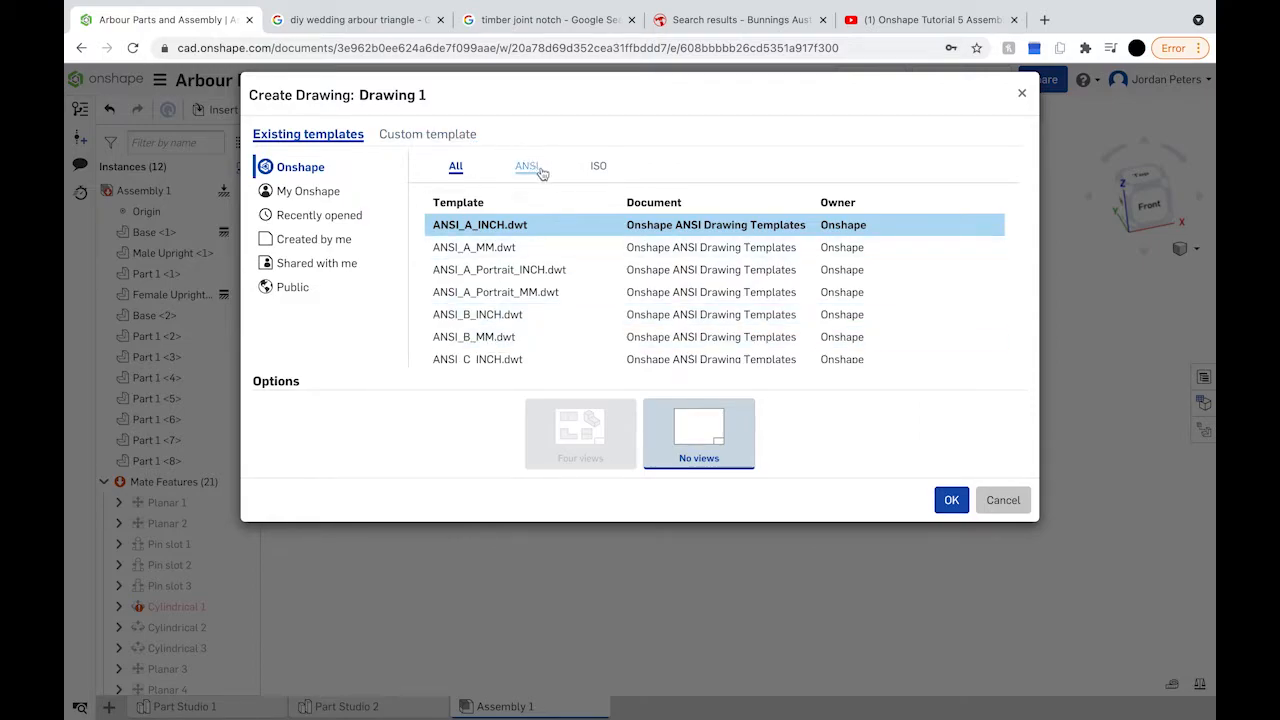
click(346, 243)
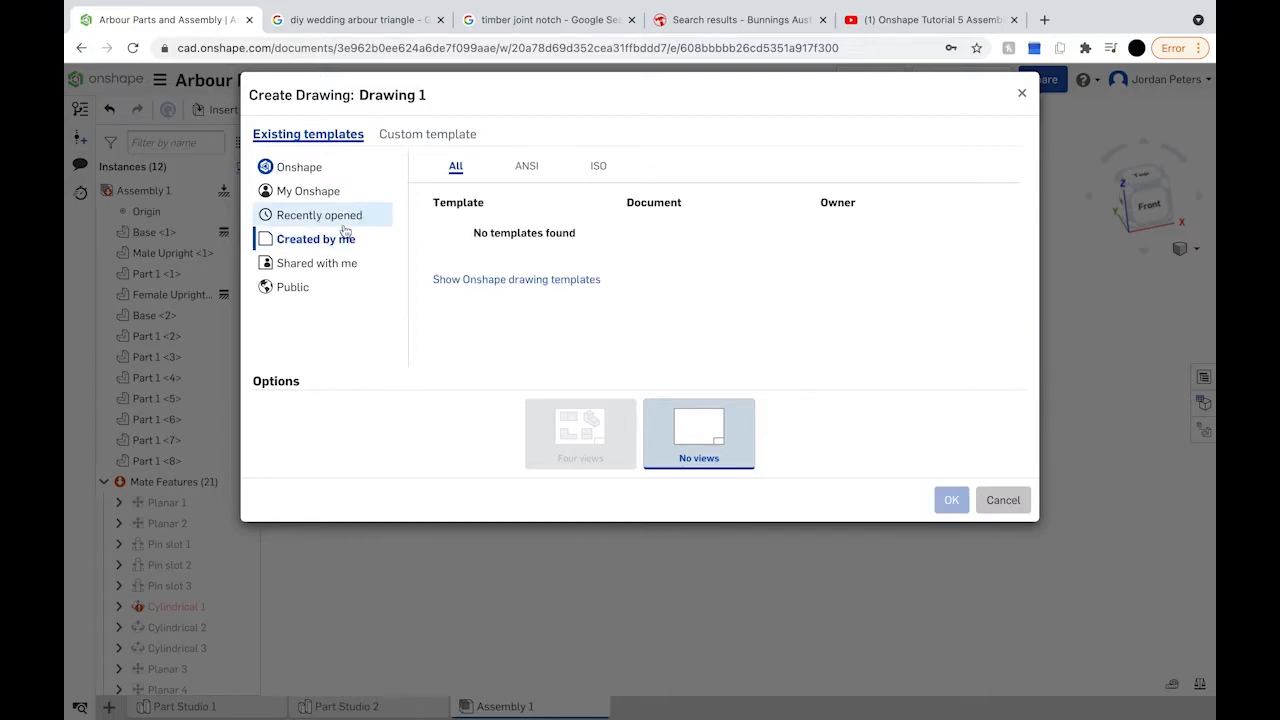
click(345, 263)
click(345, 200)
click(526, 168)
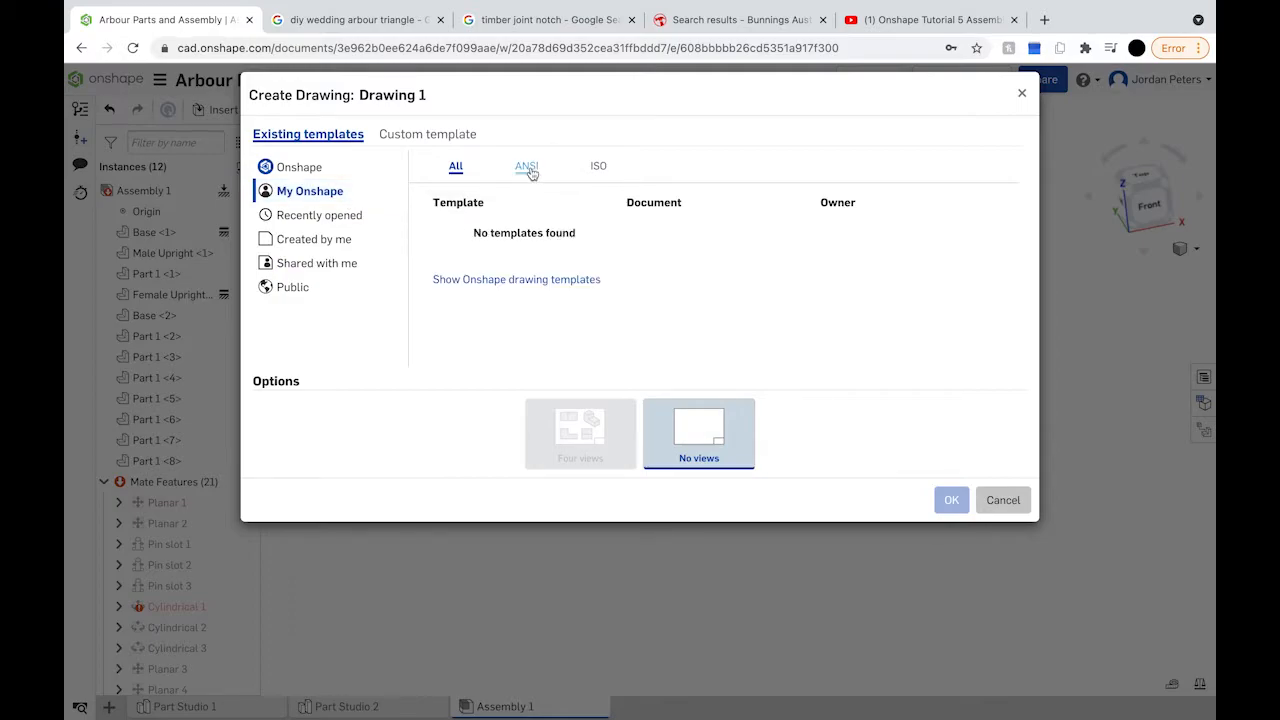
click(597, 167)
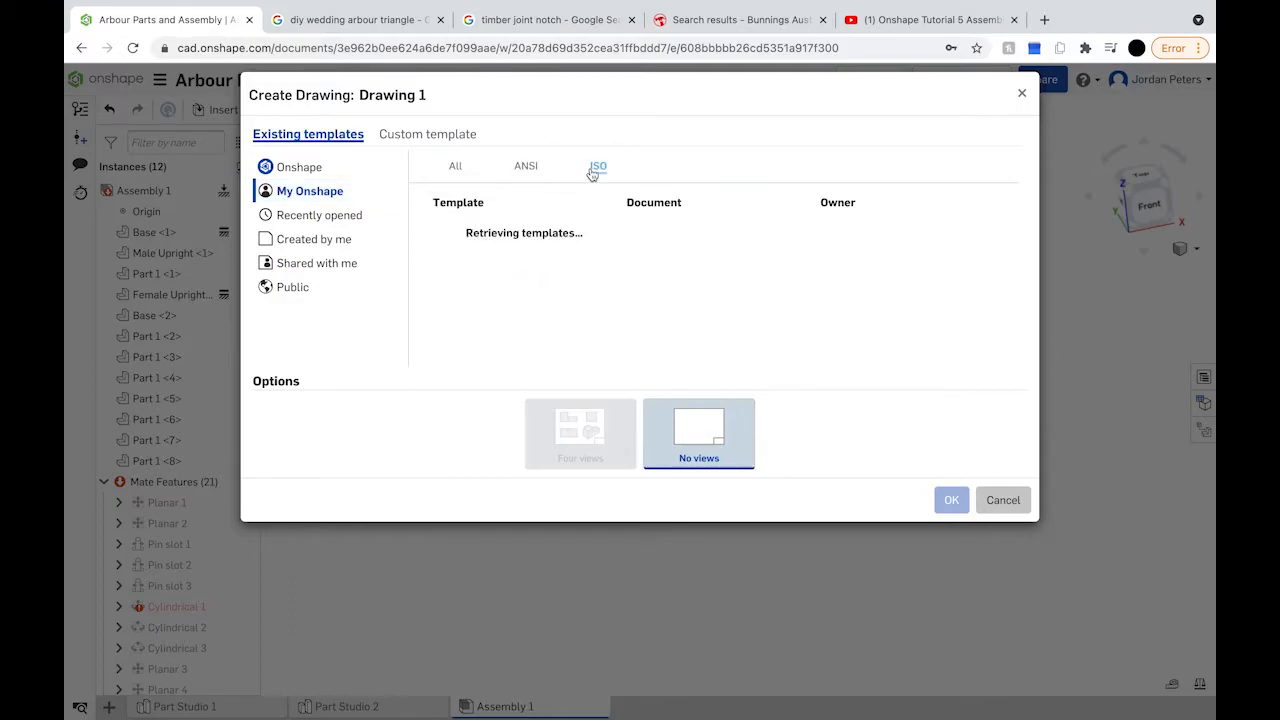
click(316, 216)
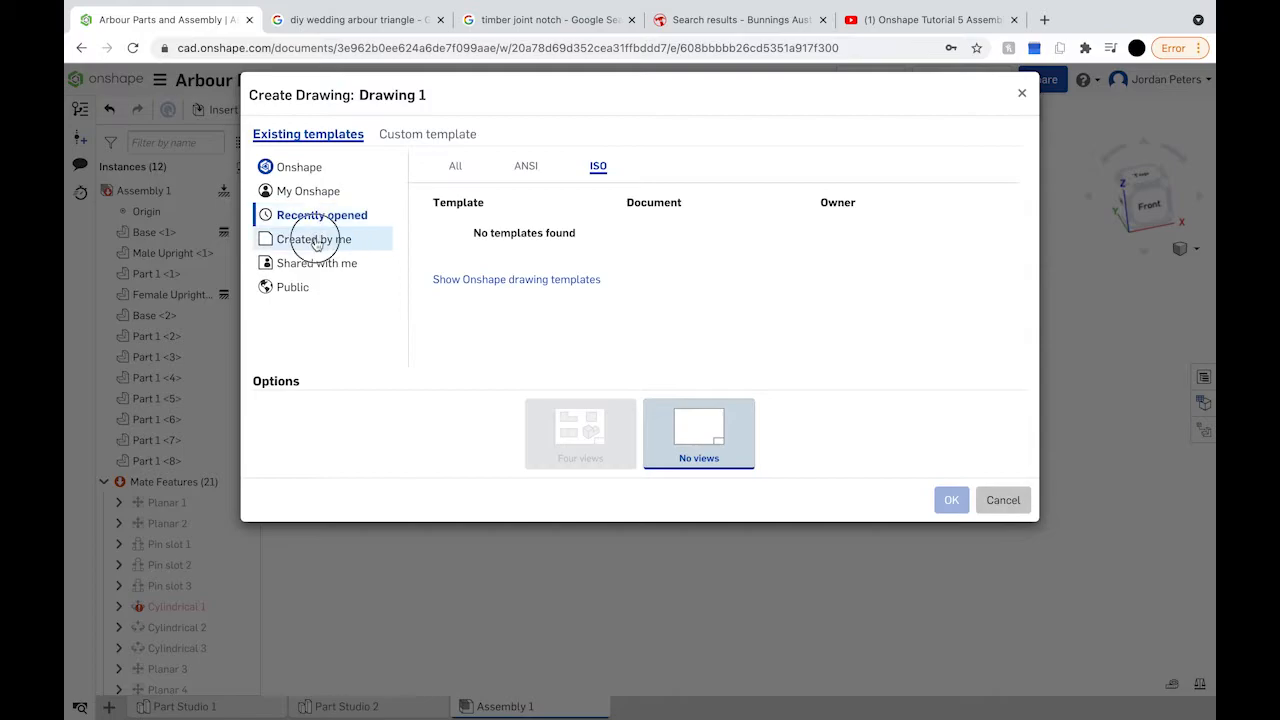
click(318, 240)
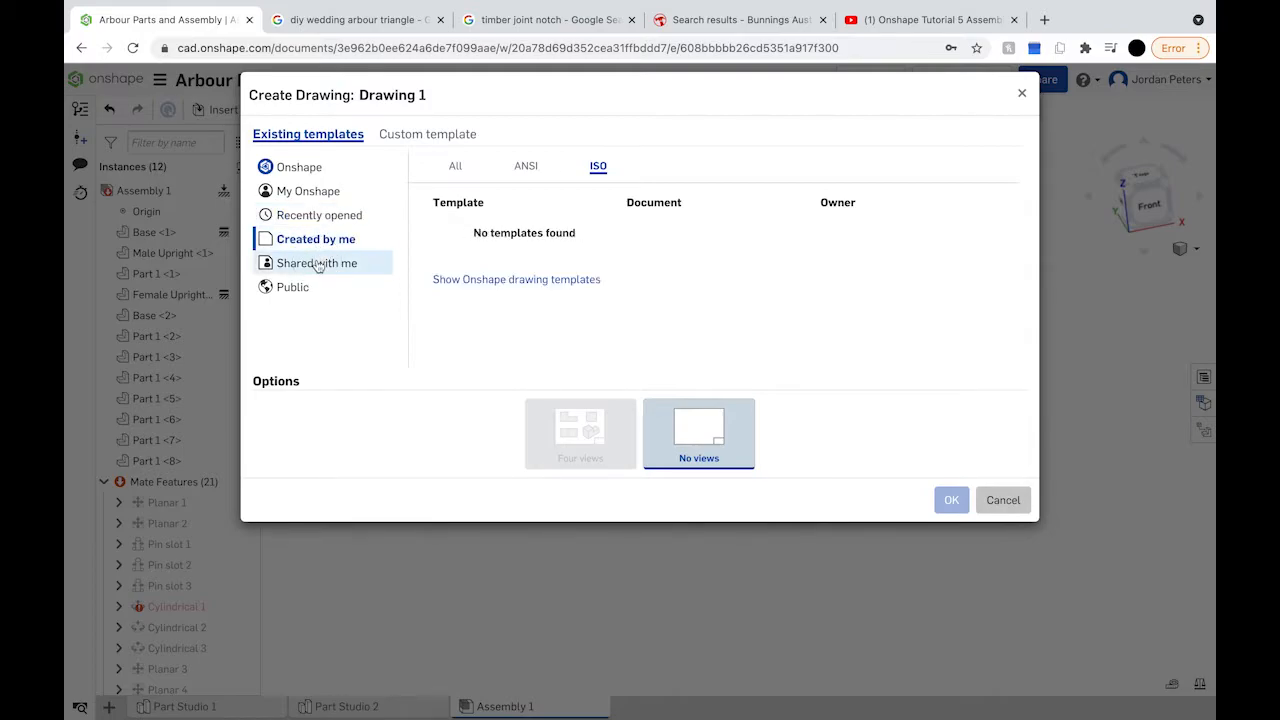
click(306, 287)
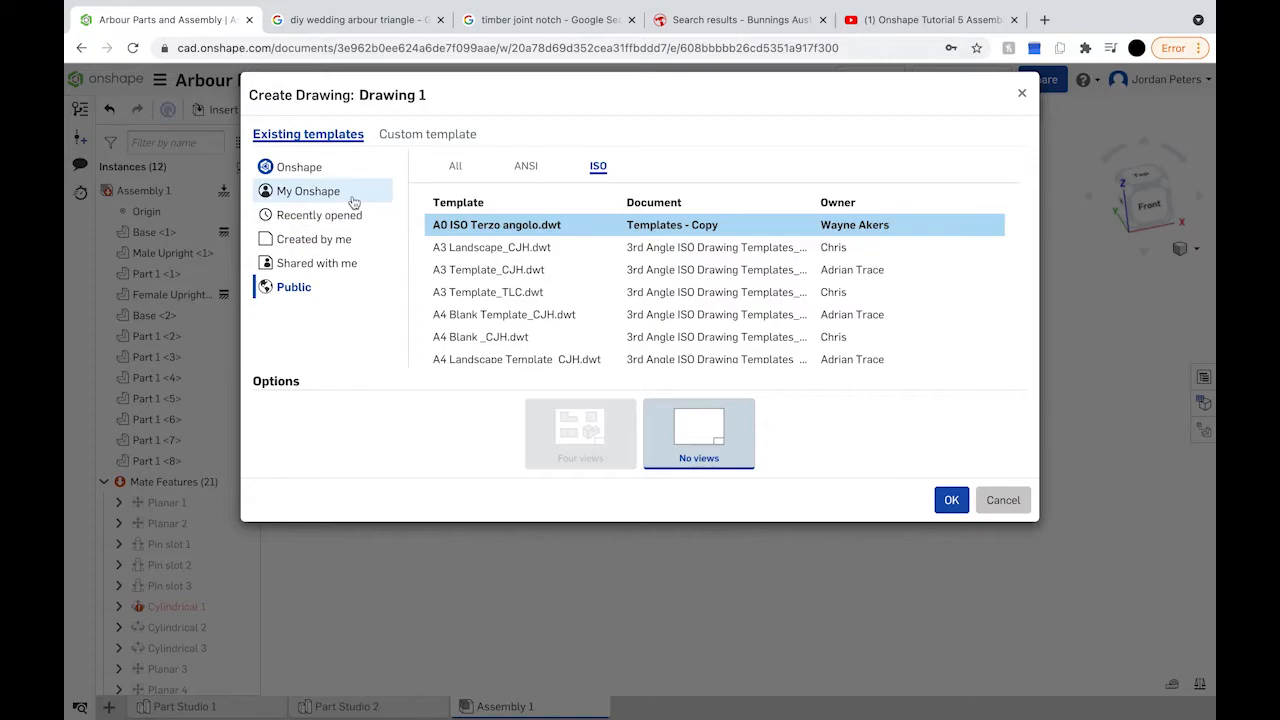
click(352, 214)
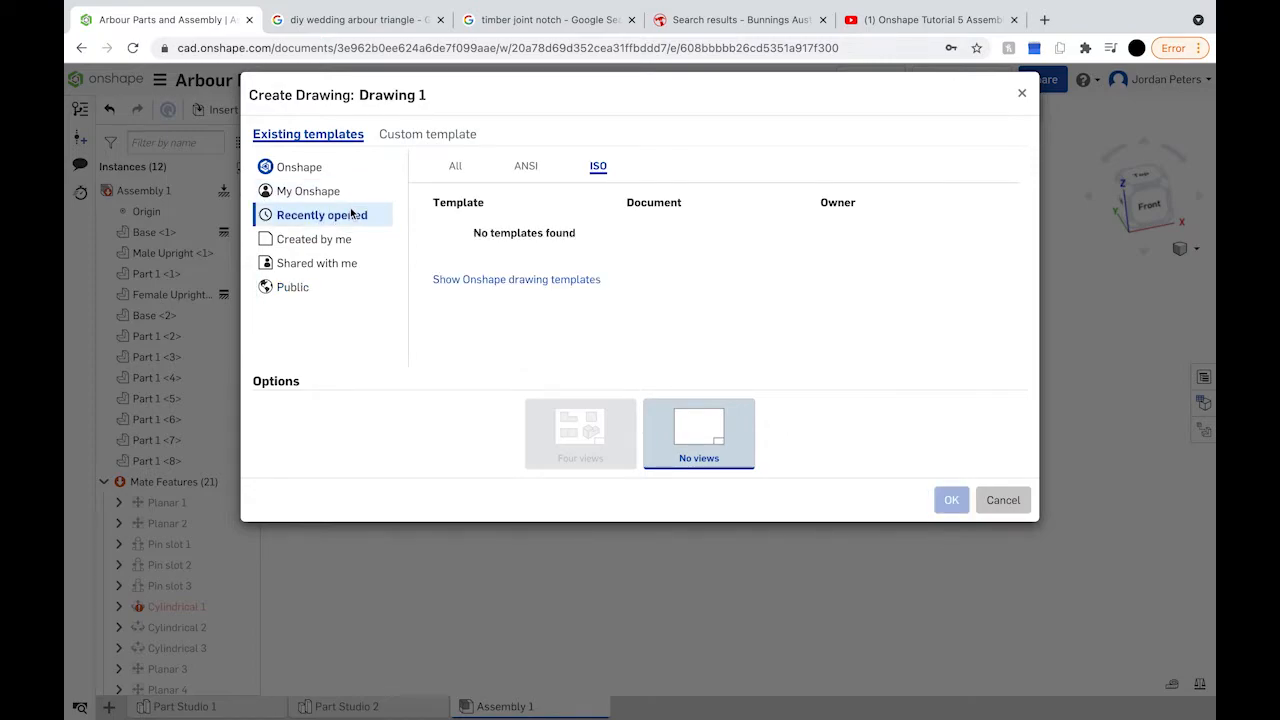
click(337, 197)
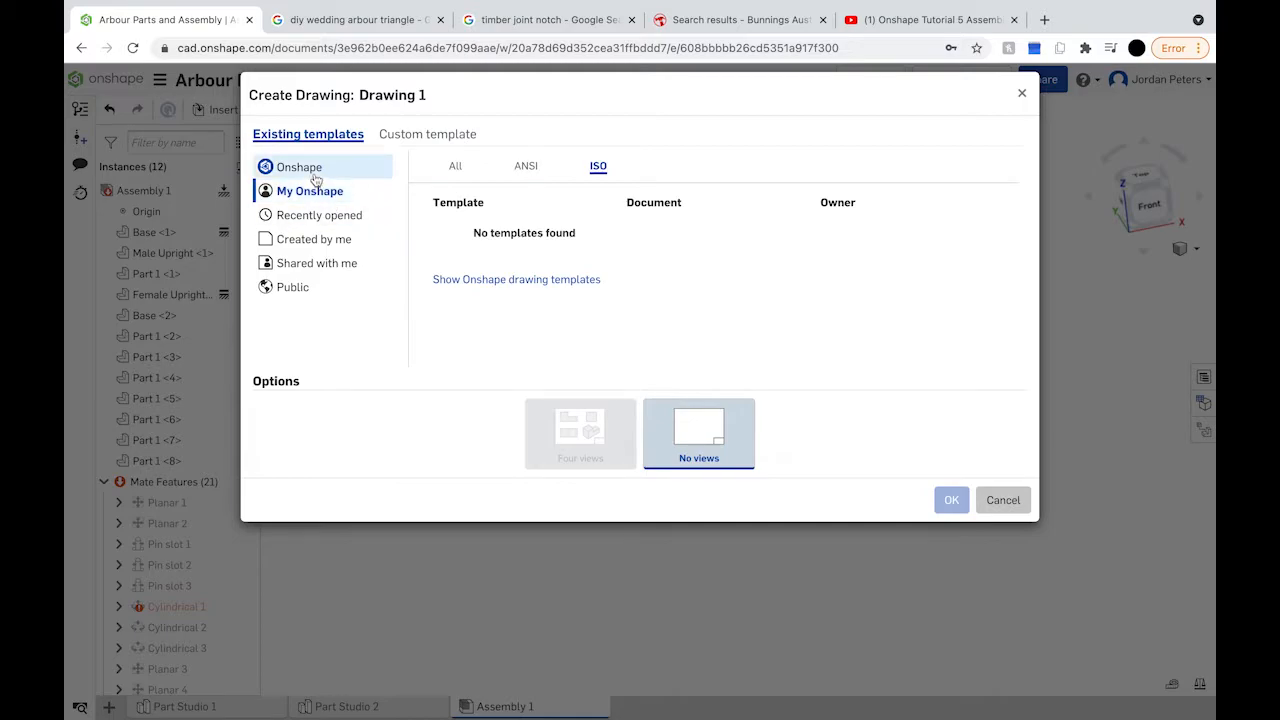
click(459, 167)
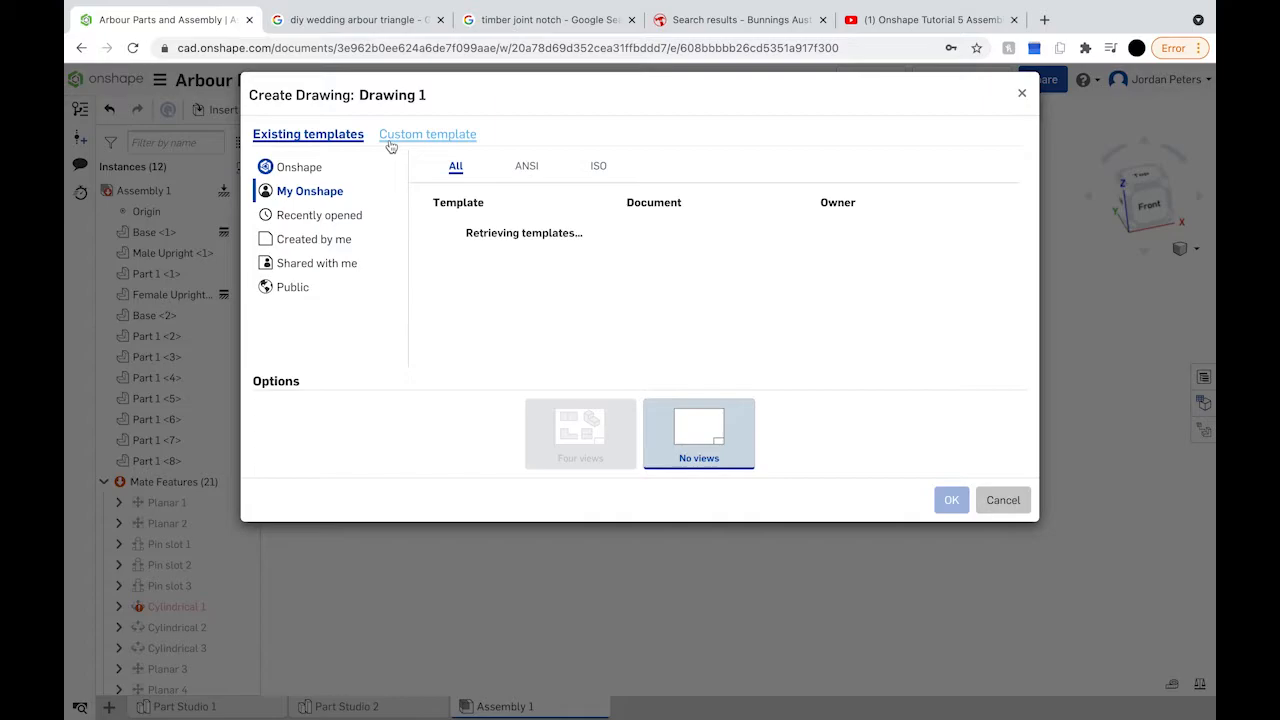
click(353, 225)
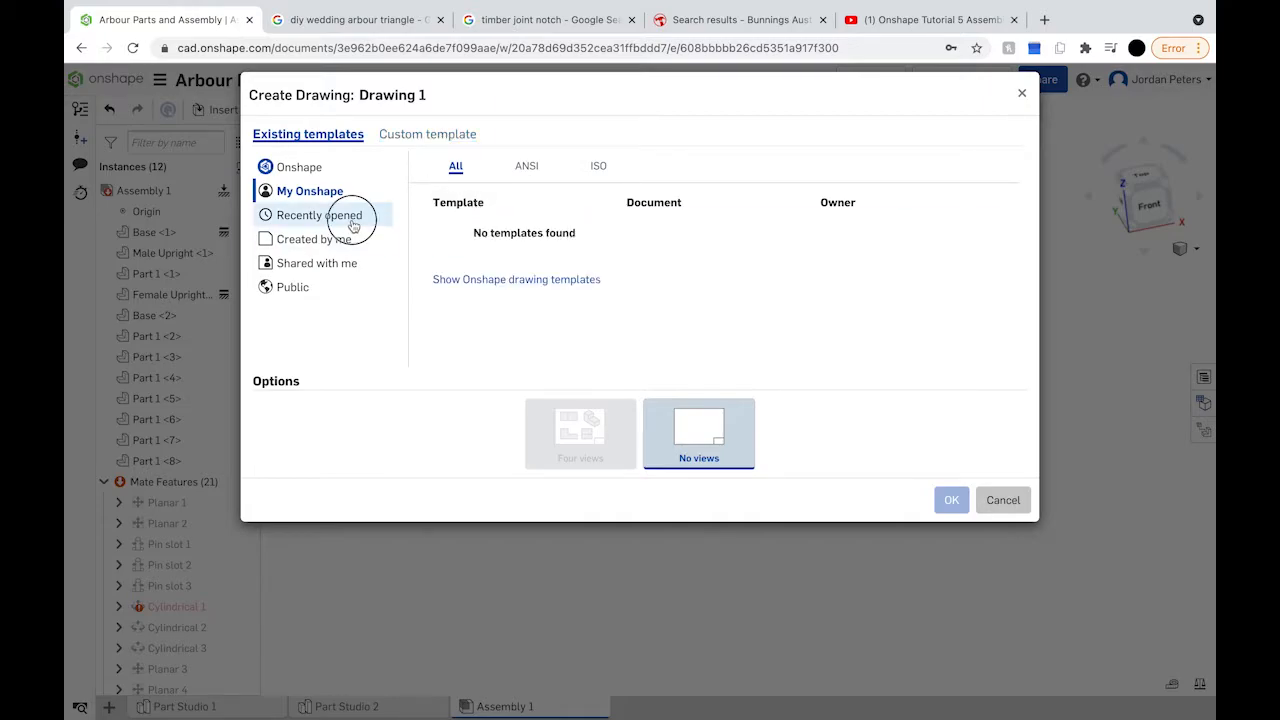
click(331, 290)
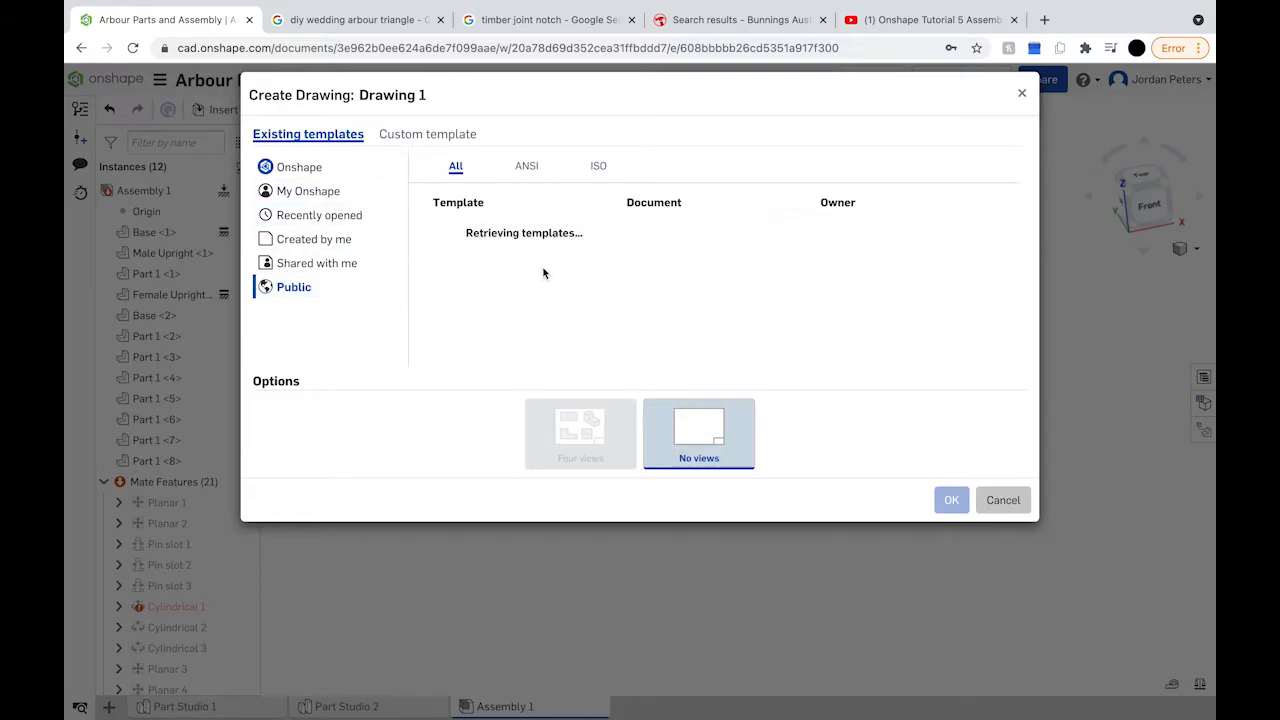
Step: Pick ISO_A3.dwt from the standard templates with no views and create the drawing
scroll(537, 273, down, 1)
scroll(537, 273, up, 1)
scroll(537, 273, down, 1)
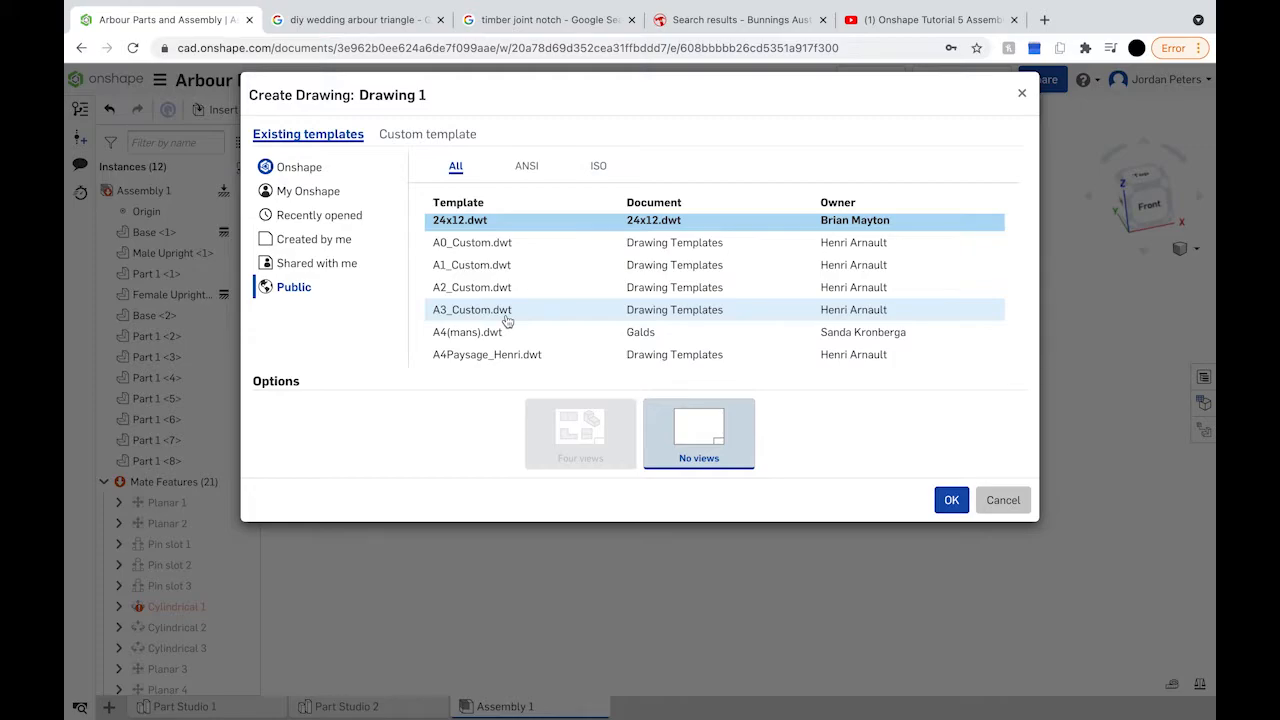
scroll(507, 320, down, 3)
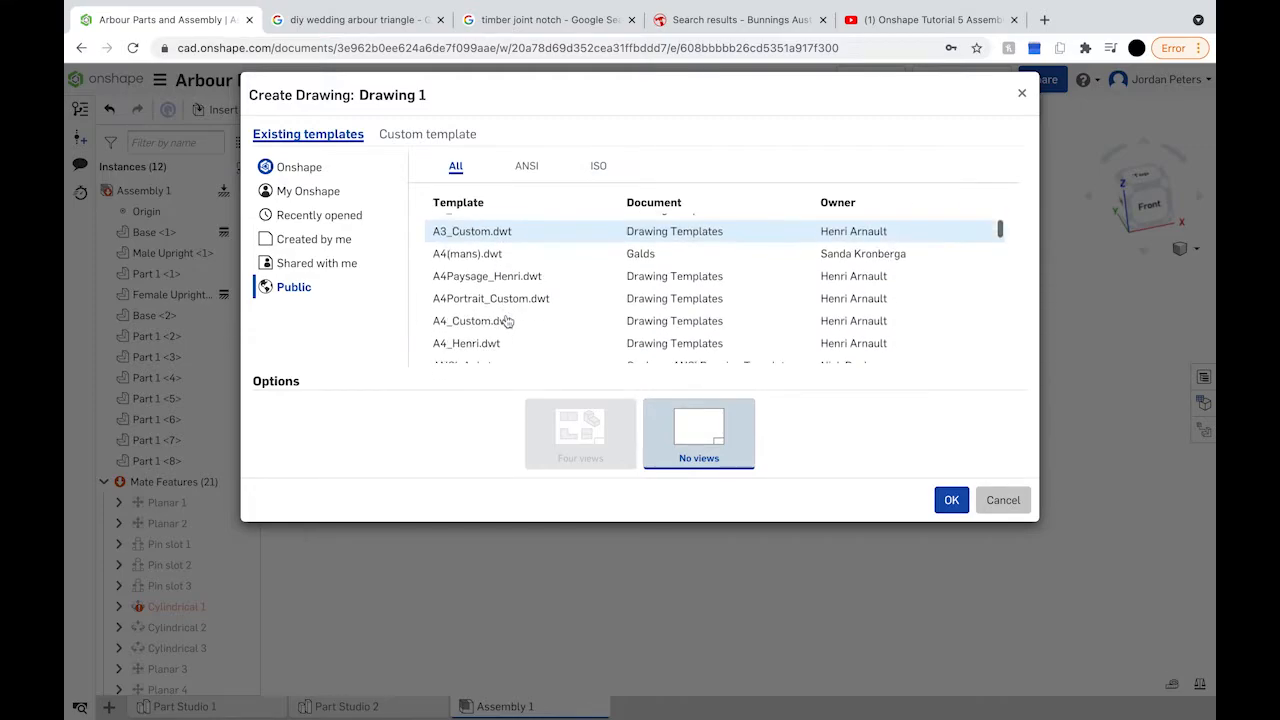
click(299, 170)
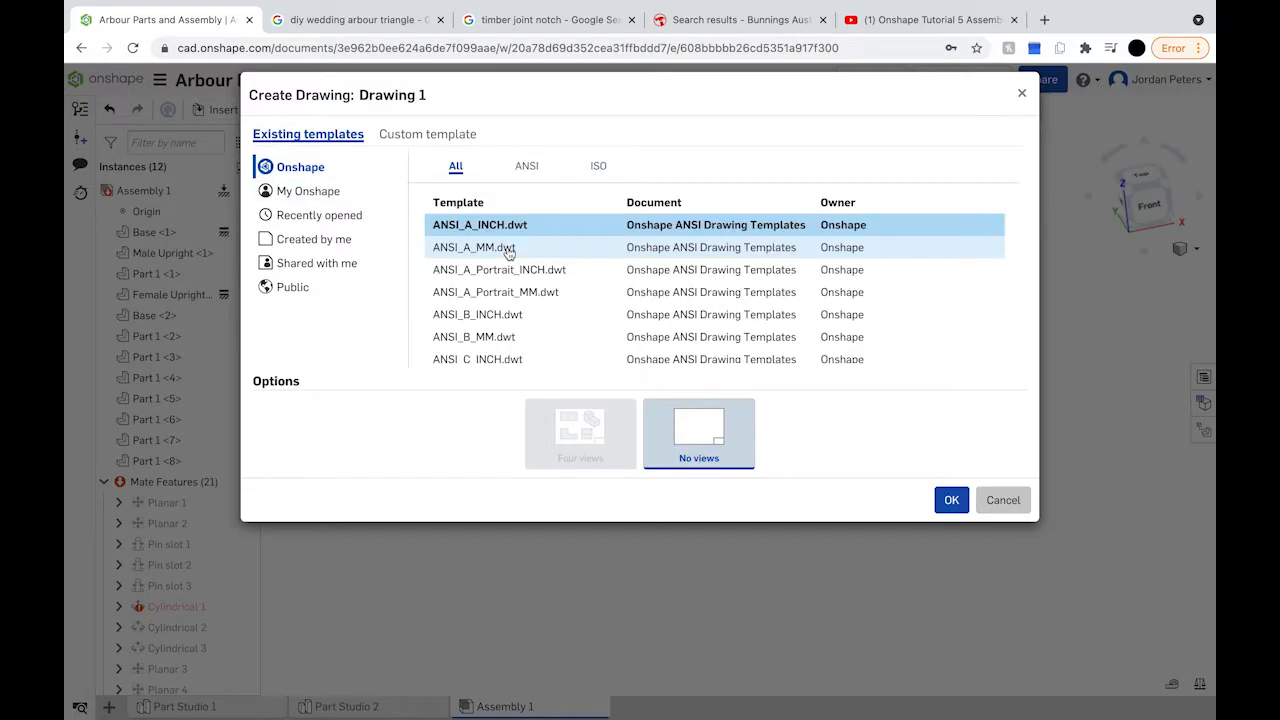
scroll(527, 288, down, 5)
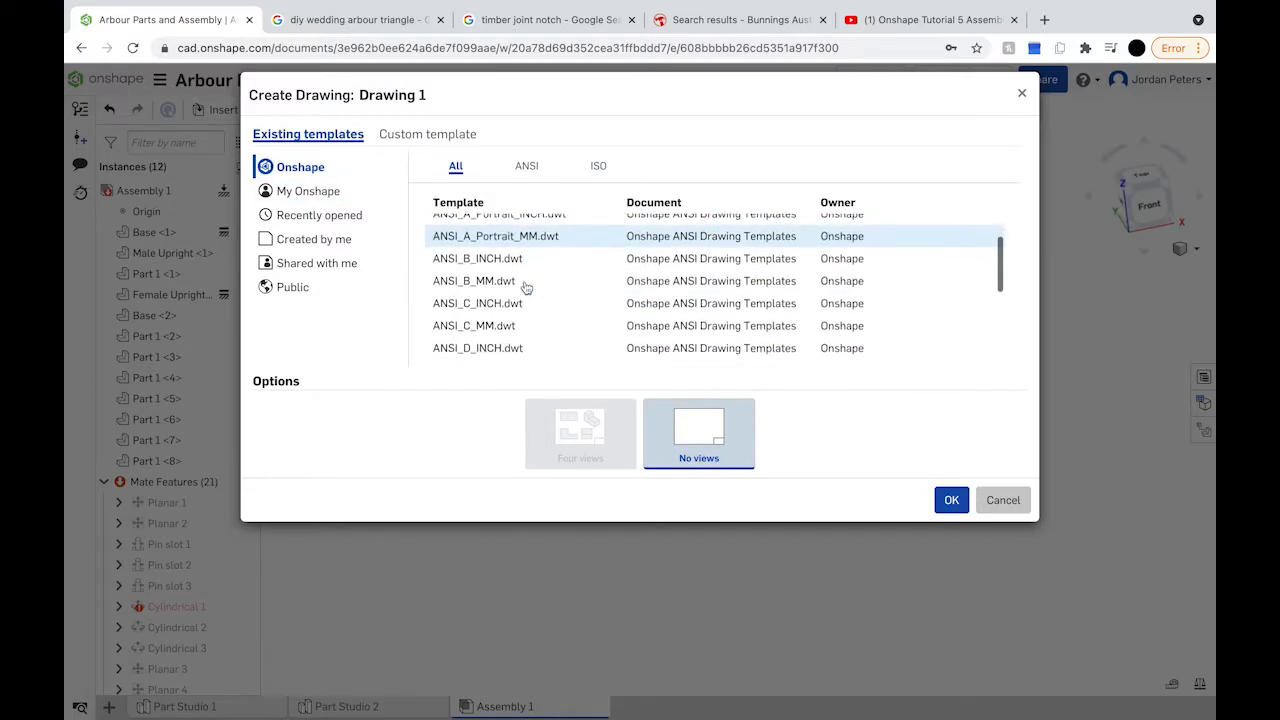
click(520, 292)
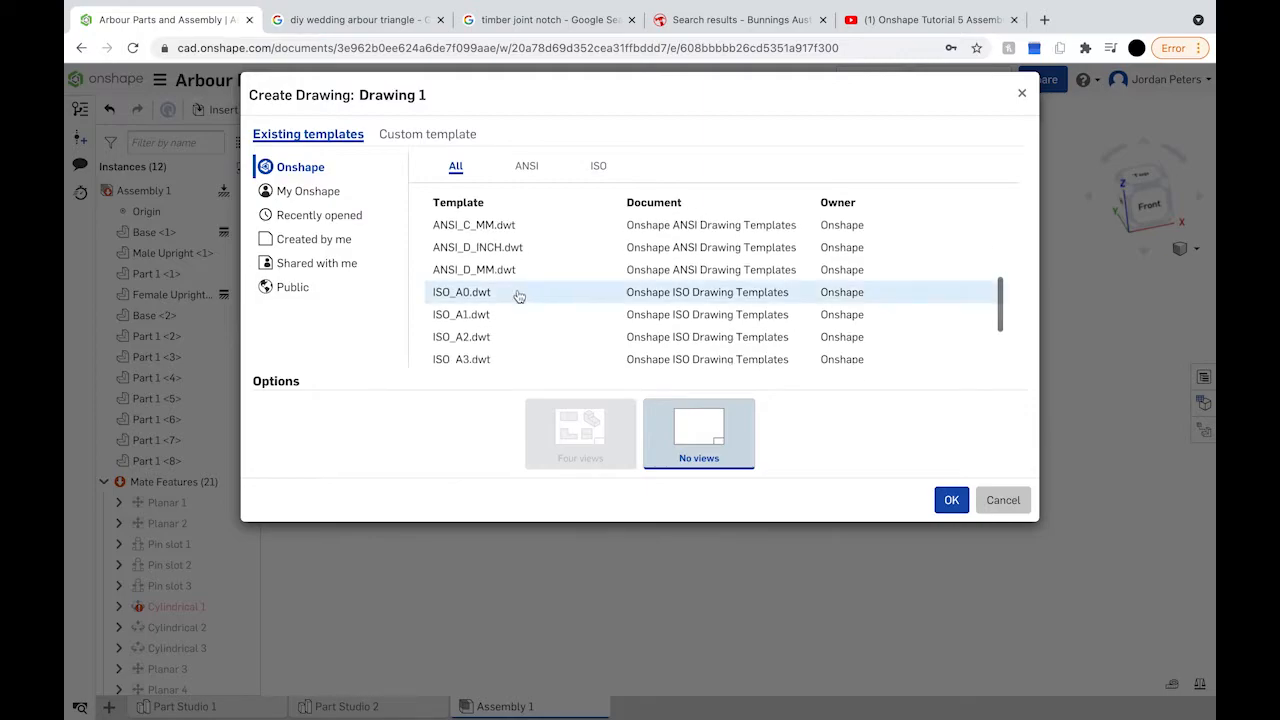
scroll(500, 303, down, 1)
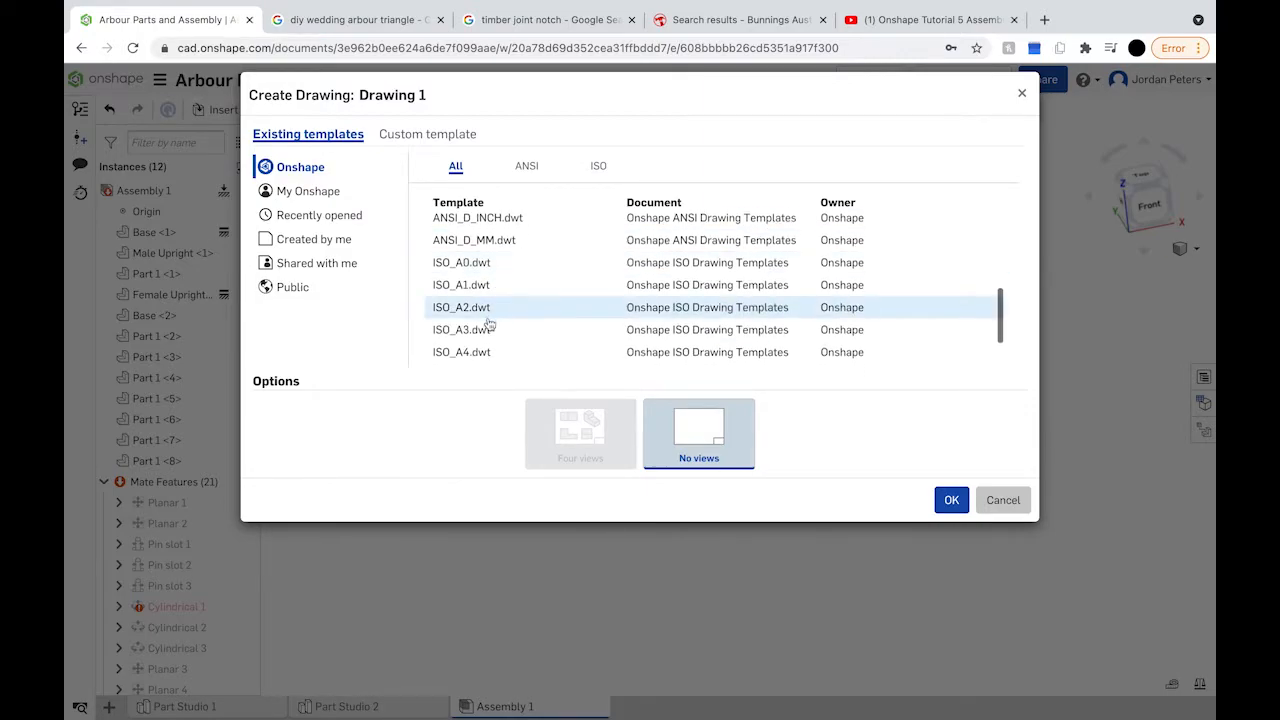
click(503, 332)
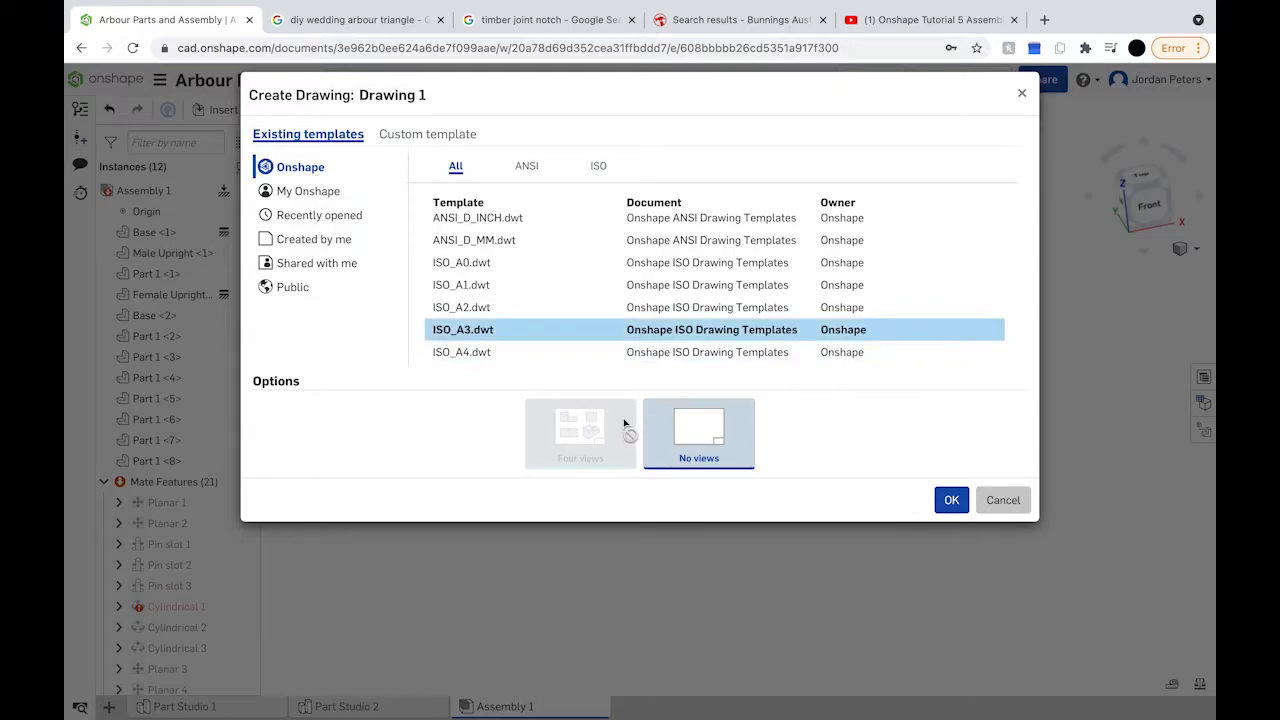
click(951, 501)
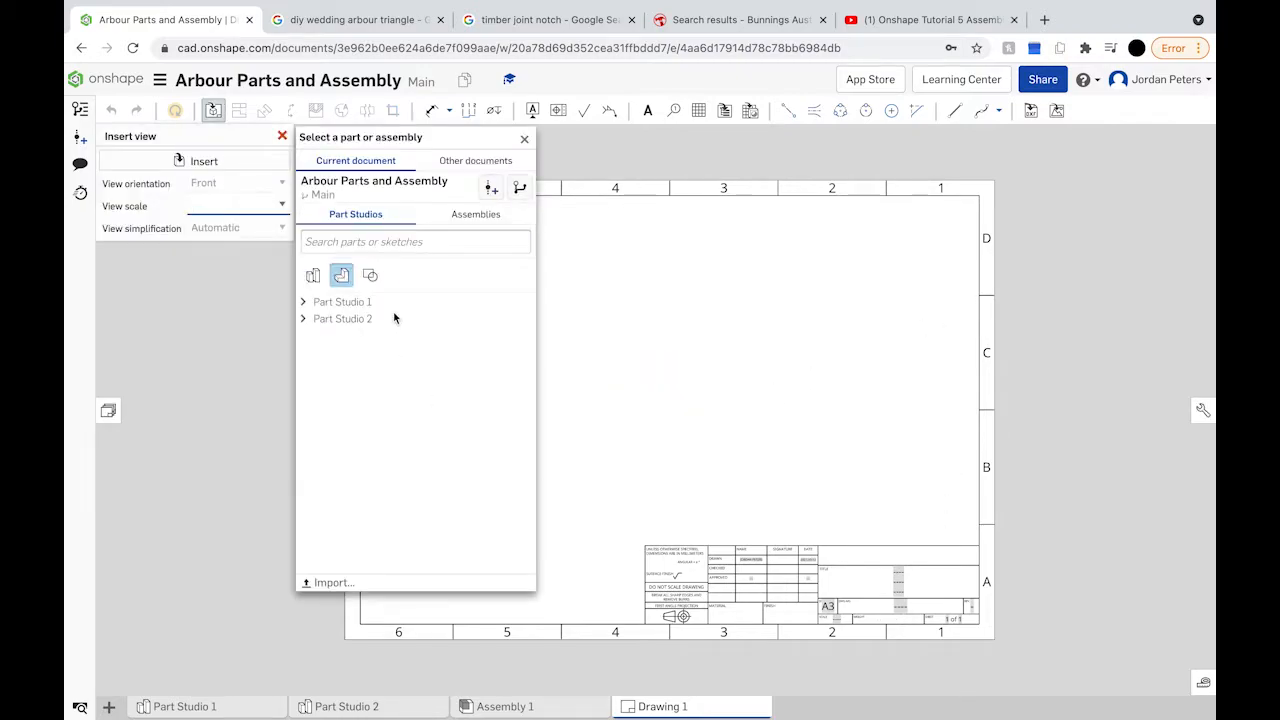
Step: Use Assembly 1 as the view source and set the view scale to 1:20
click(452, 216)
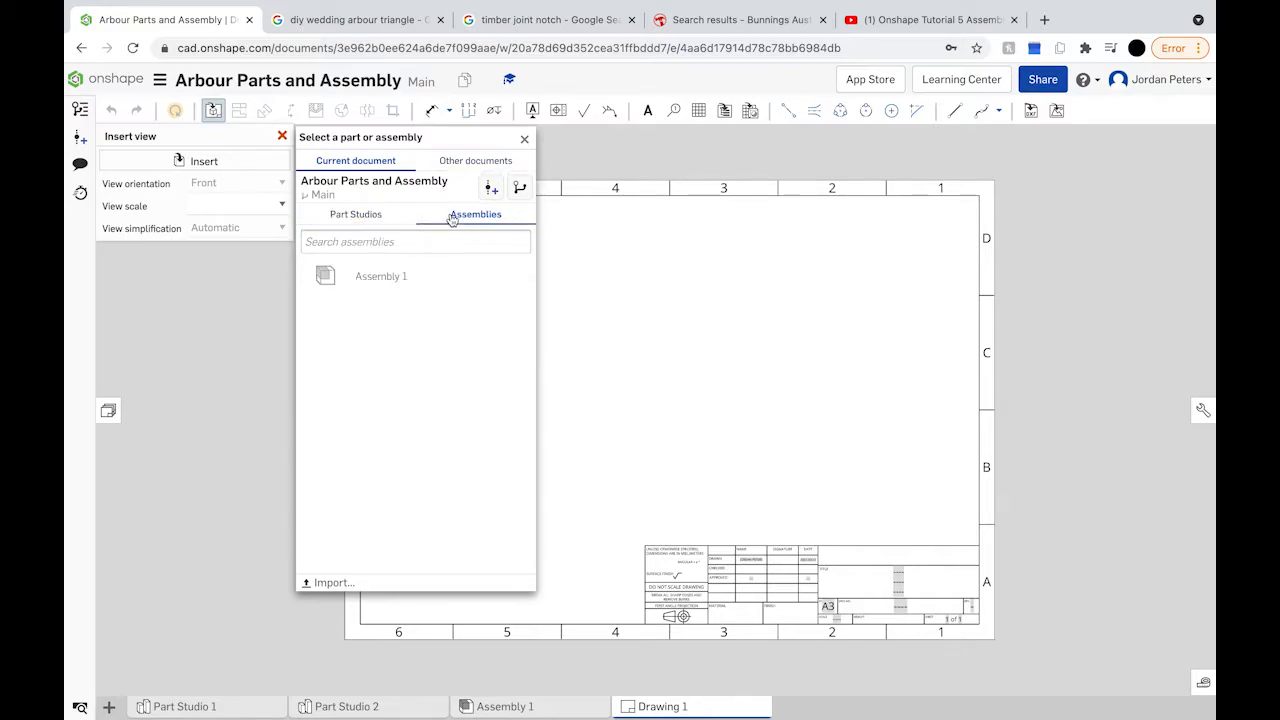
click(389, 280)
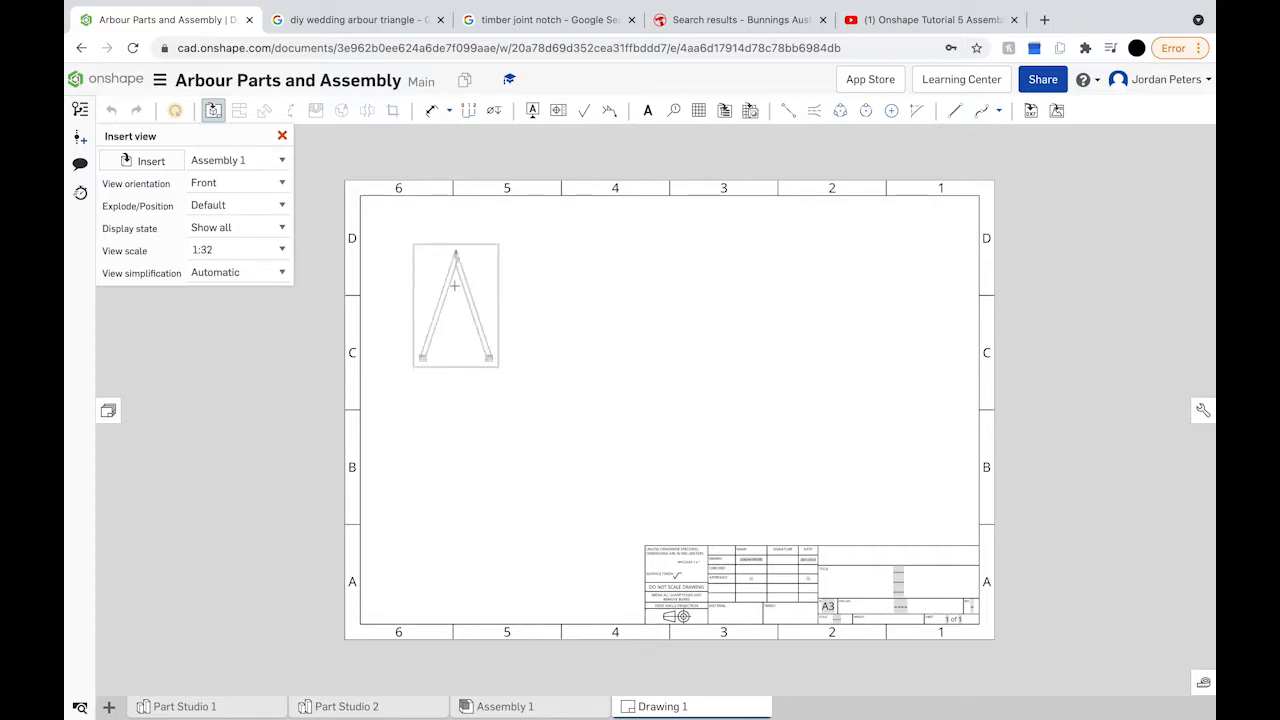
click(282, 251)
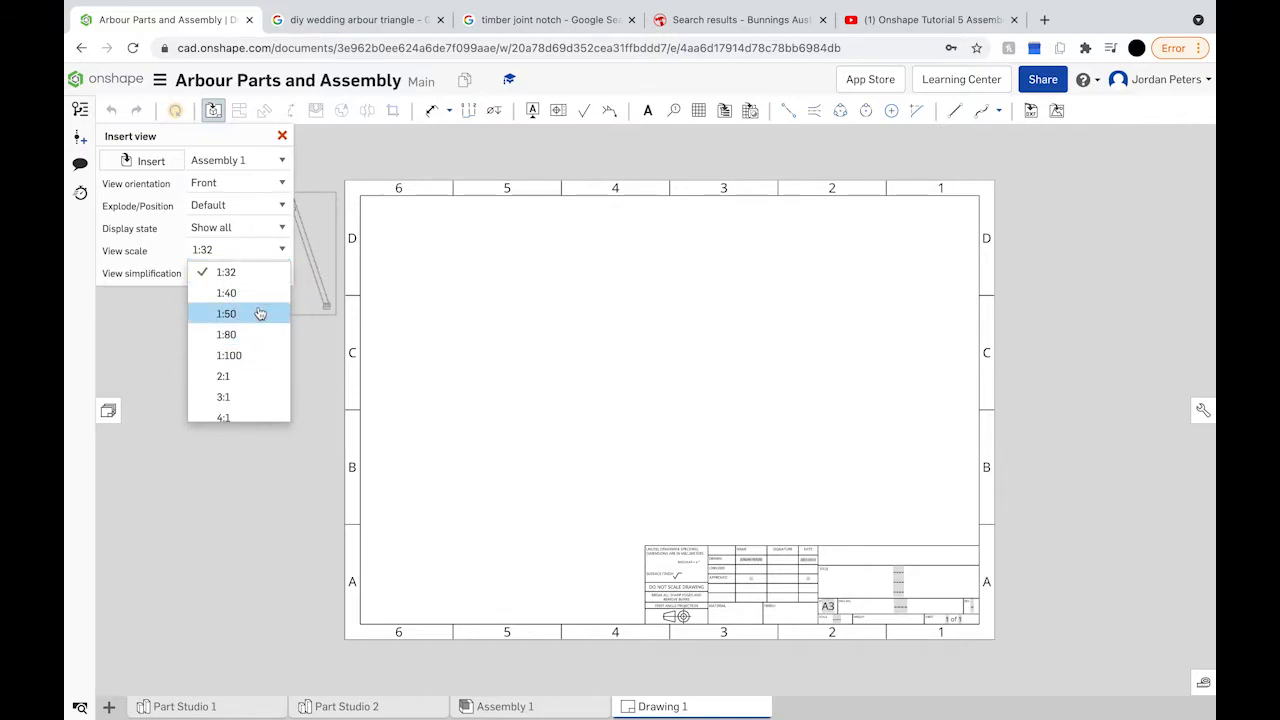
click(259, 314)
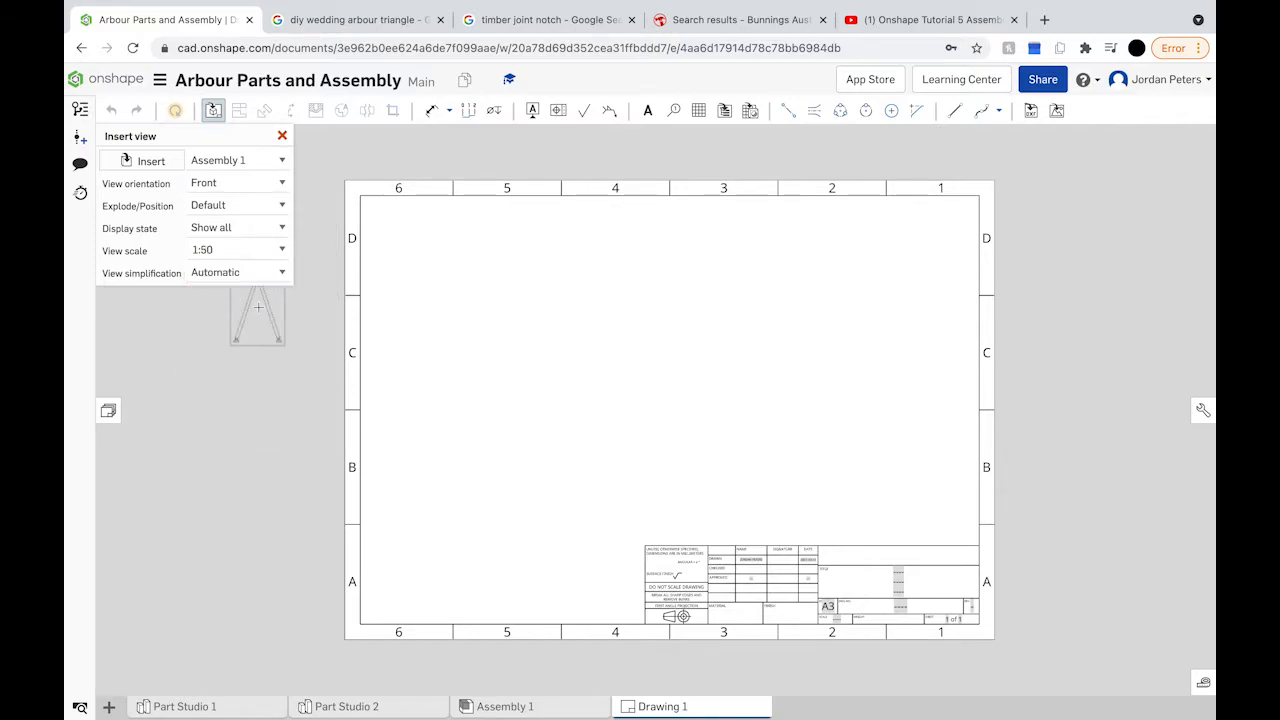
click(280, 252)
scroll(257, 354, down, 1)
scroll(257, 354, up, 2)
scroll(257, 354, up, 3)
click(249, 289)
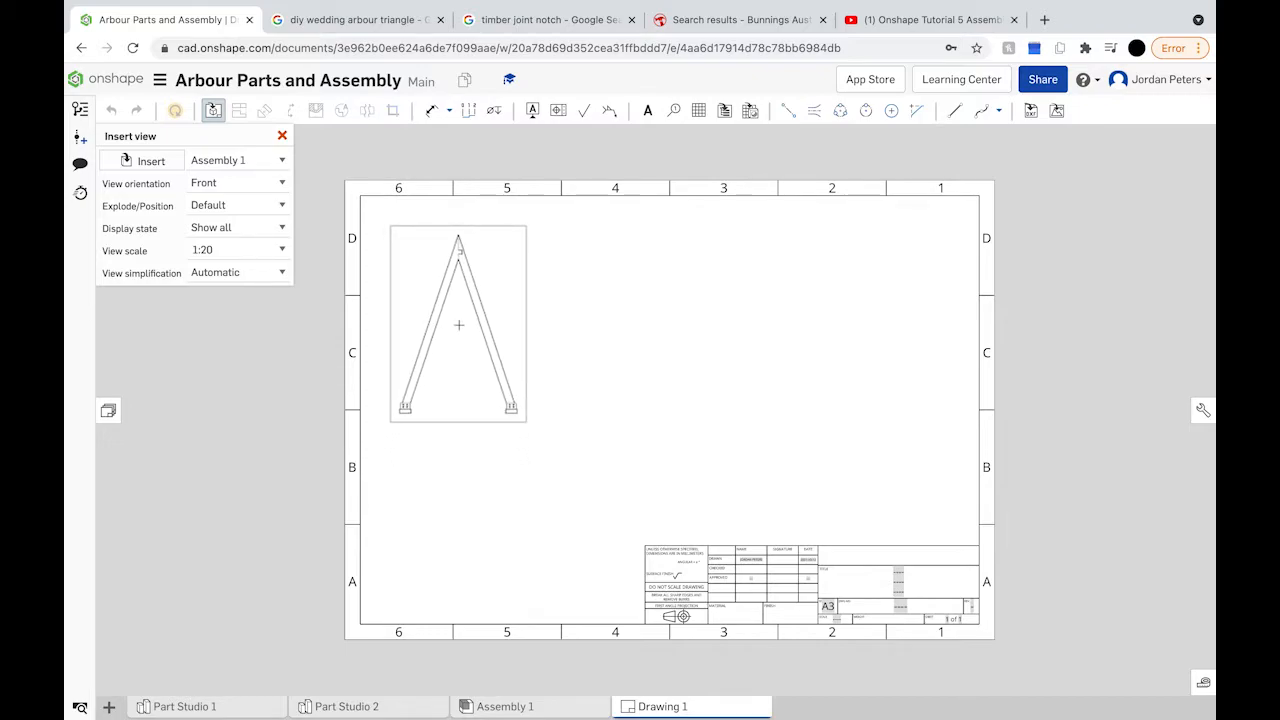
Step: Place the front view at upper left, a projected side view beside it, and an isometric view at right
click(458, 325)
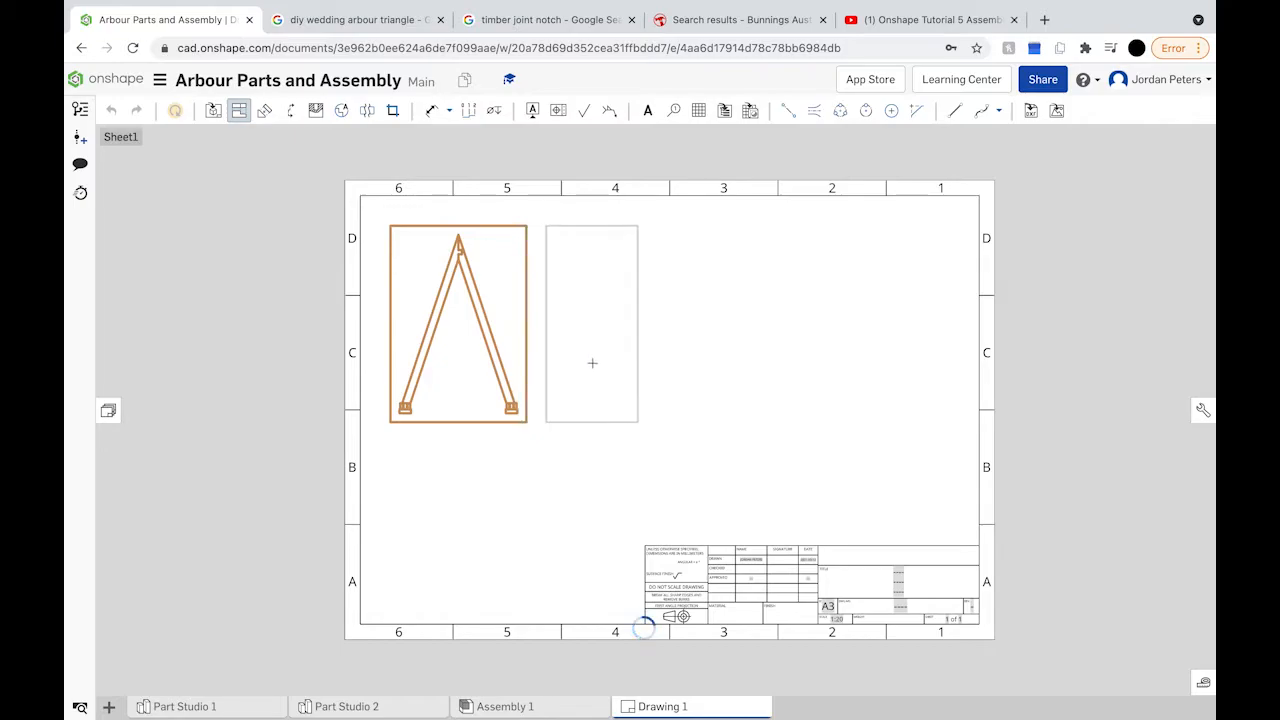
click(590, 363)
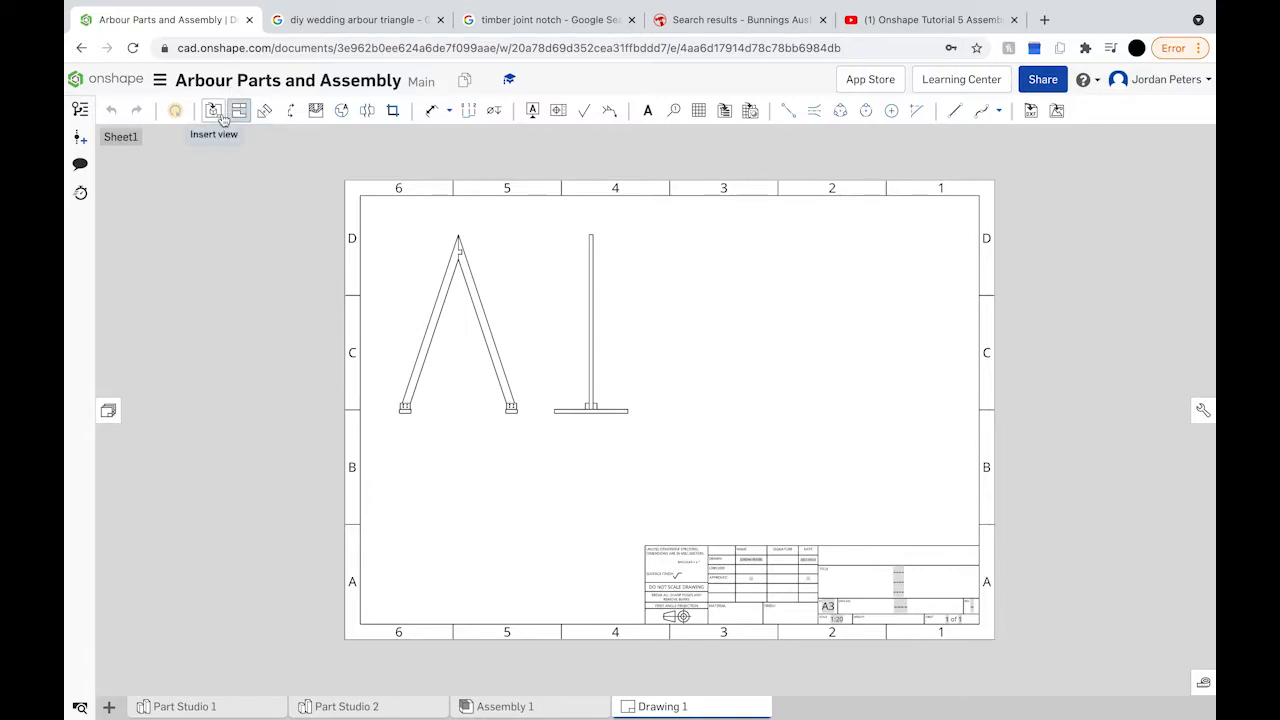
click(213, 111)
click(240, 183)
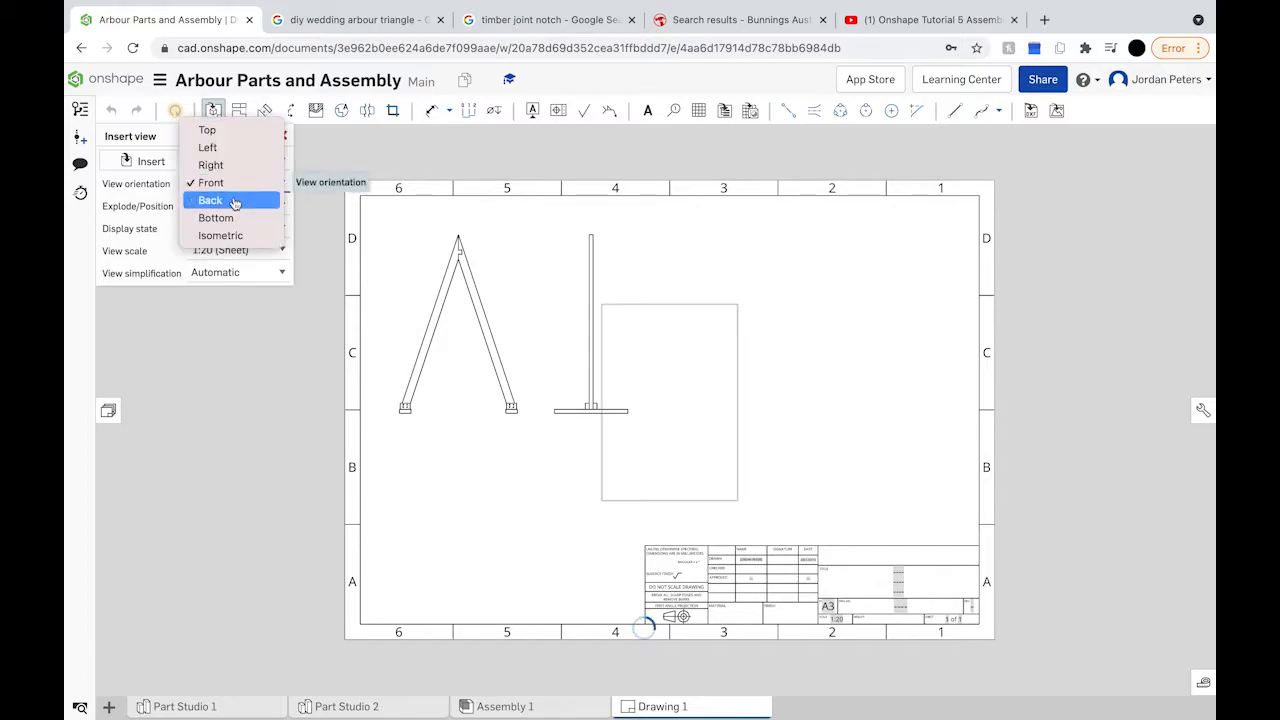
click(274, 236)
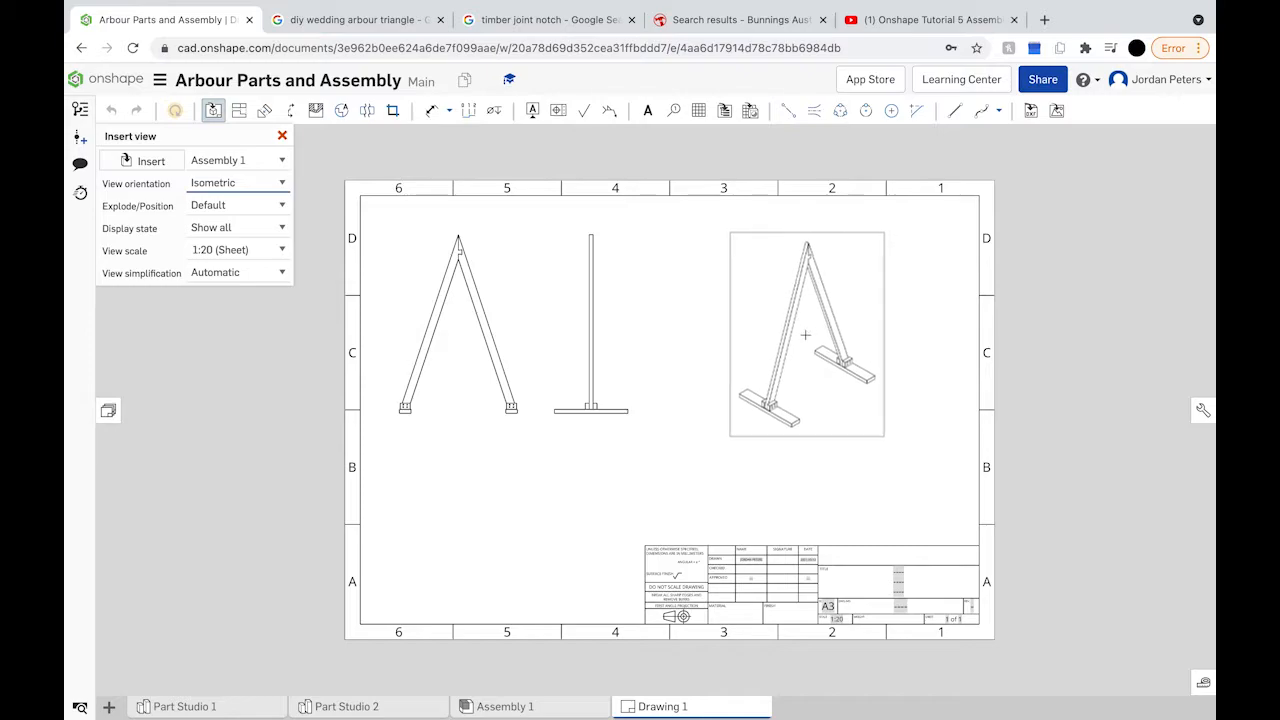
click(838, 383)
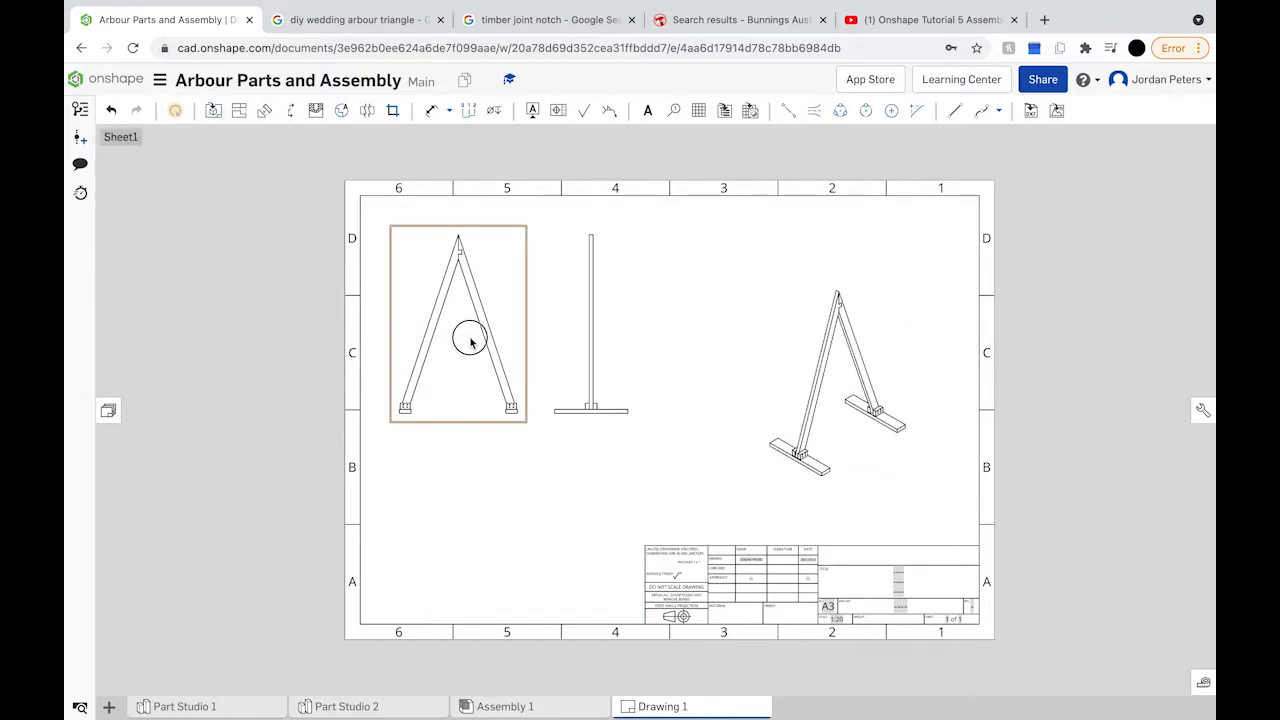
Step: Reposition the front, side and isometric views into an evenly spaced row across the sheet's middle
drag(471, 337, 470, 392)
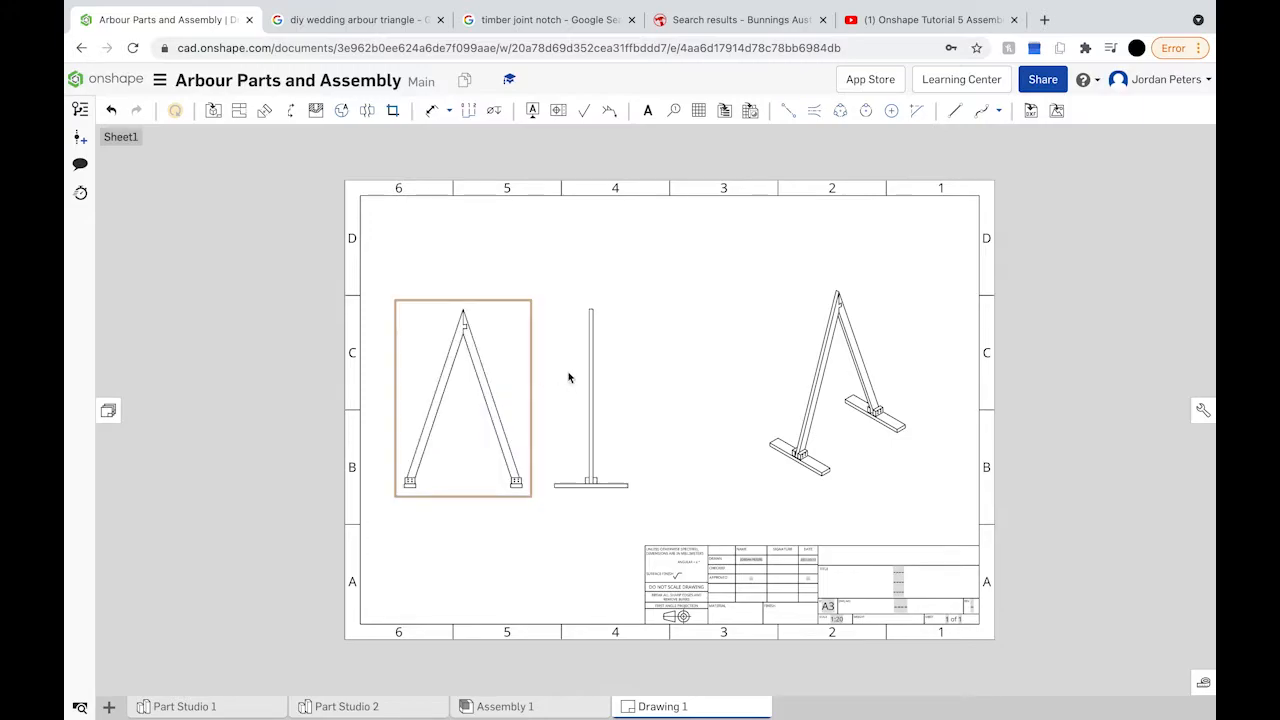
drag(594, 394, 643, 401)
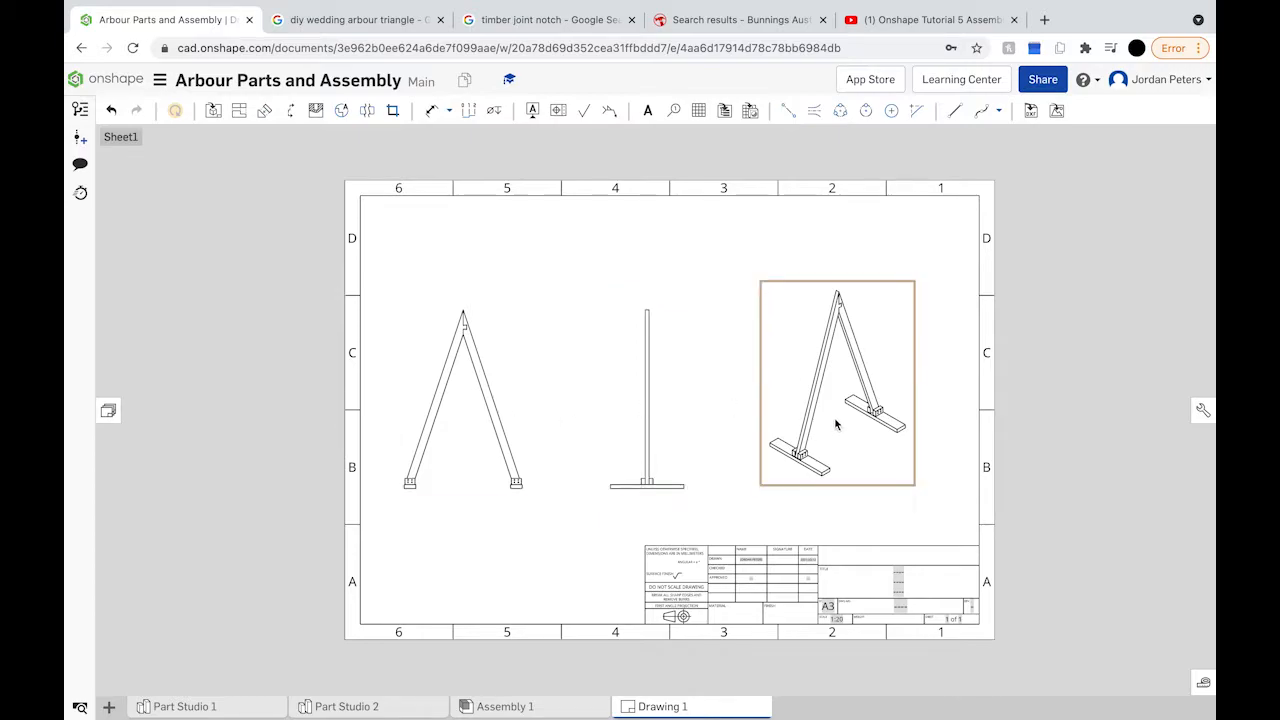
drag(825, 410, 827, 431)
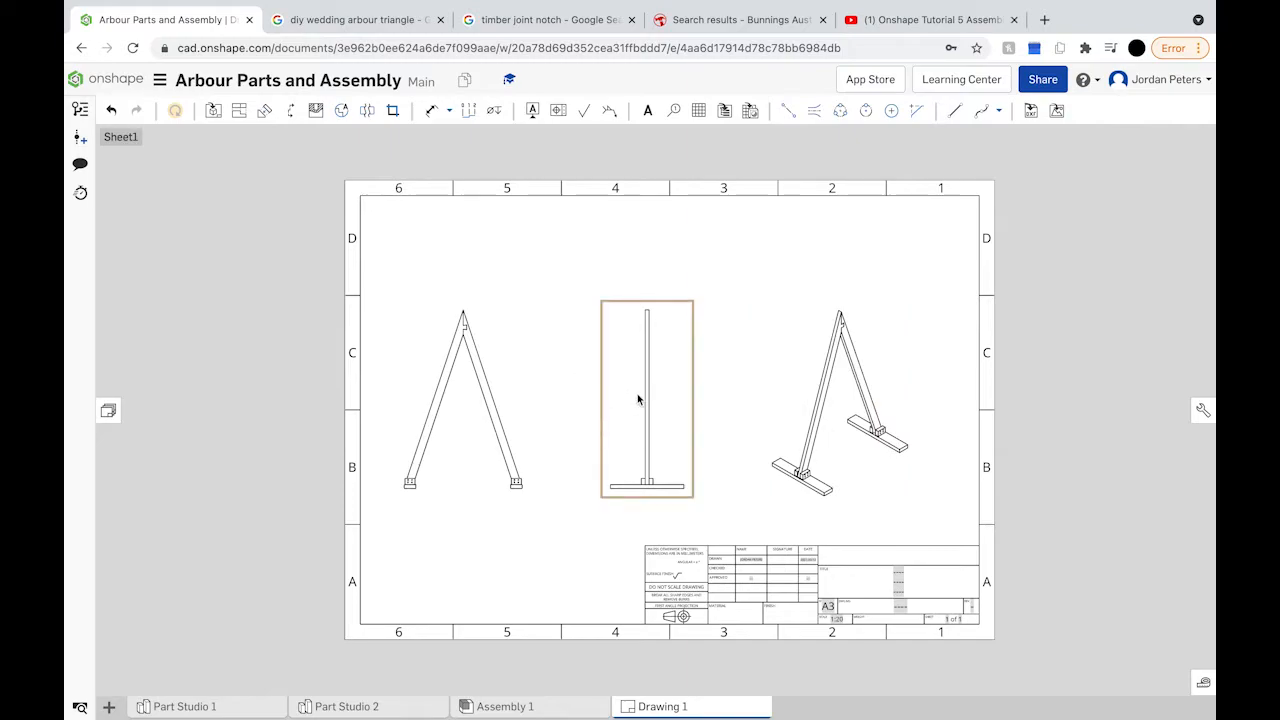
scroll(745, 590, up, 2)
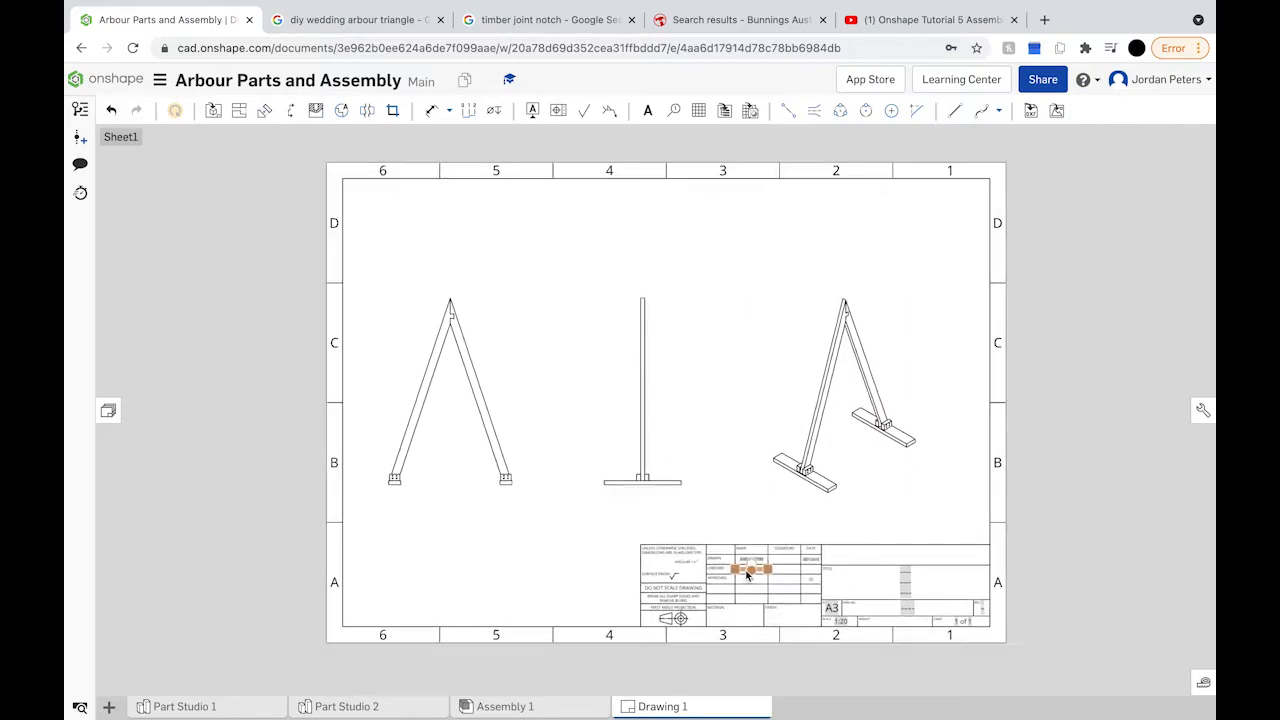
scroll(700, 615, up, 3)
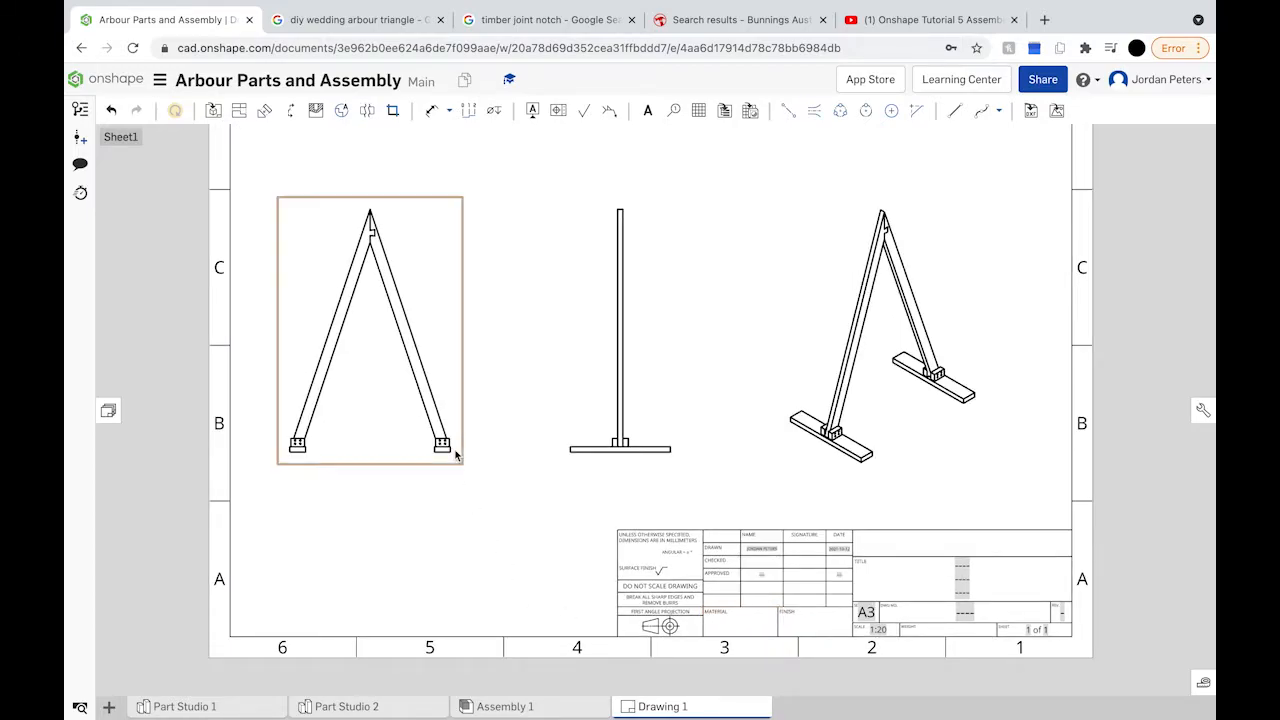
scroll(456, 457, down, 2)
scroll(456, 457, down, 2)
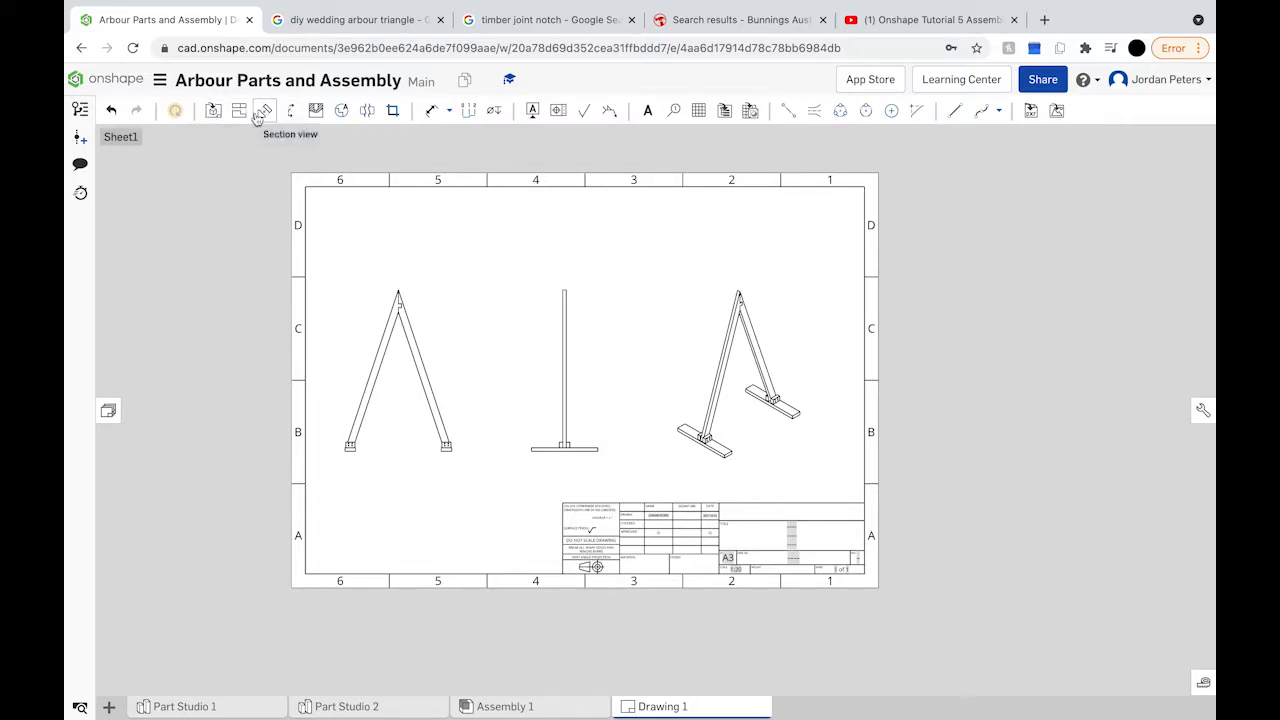
Step: Insert a 1:16 front view over the left view and project its matching side view
click(212, 110)
click(254, 252)
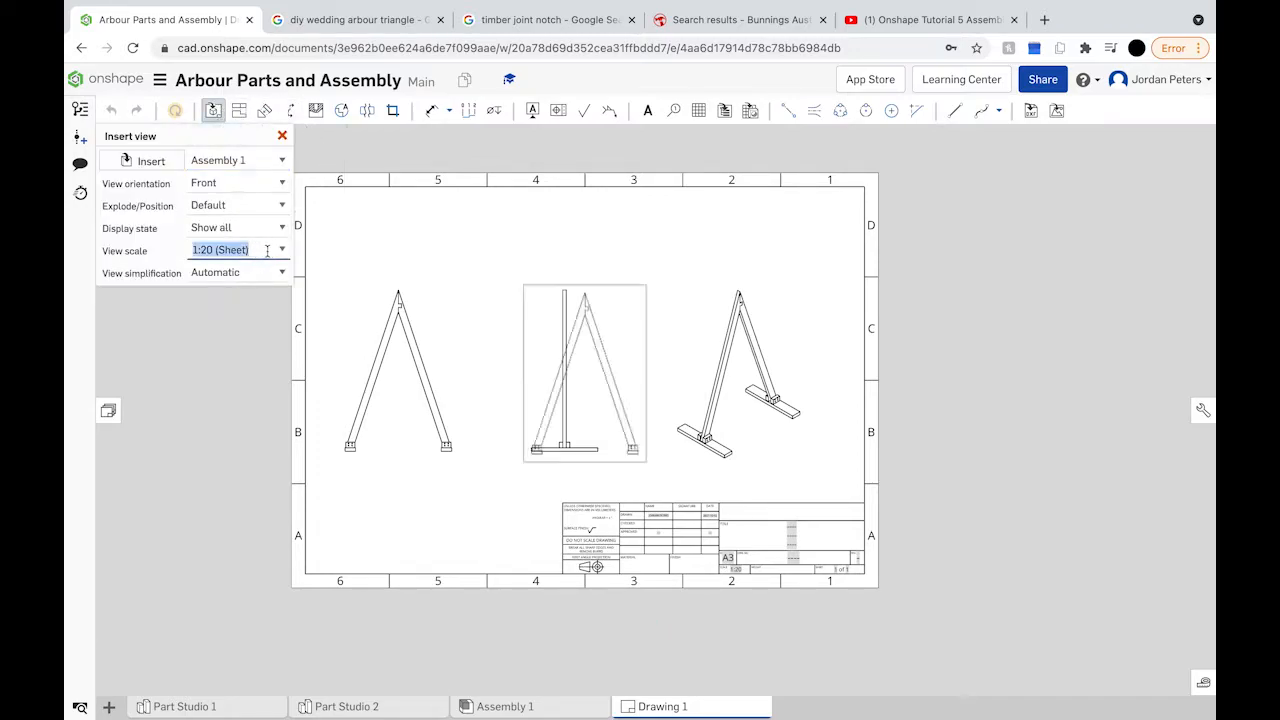
click(282, 250)
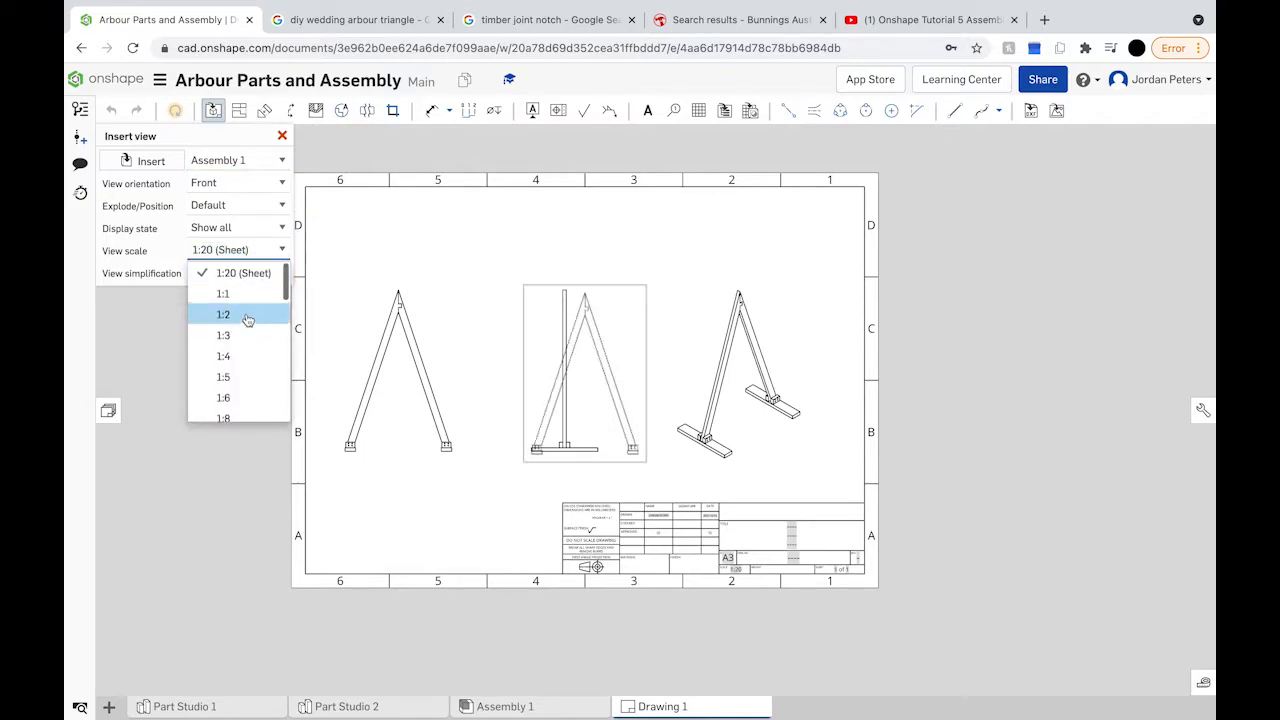
scroll(248, 308, down, 3)
scroll(244, 309, down, 1)
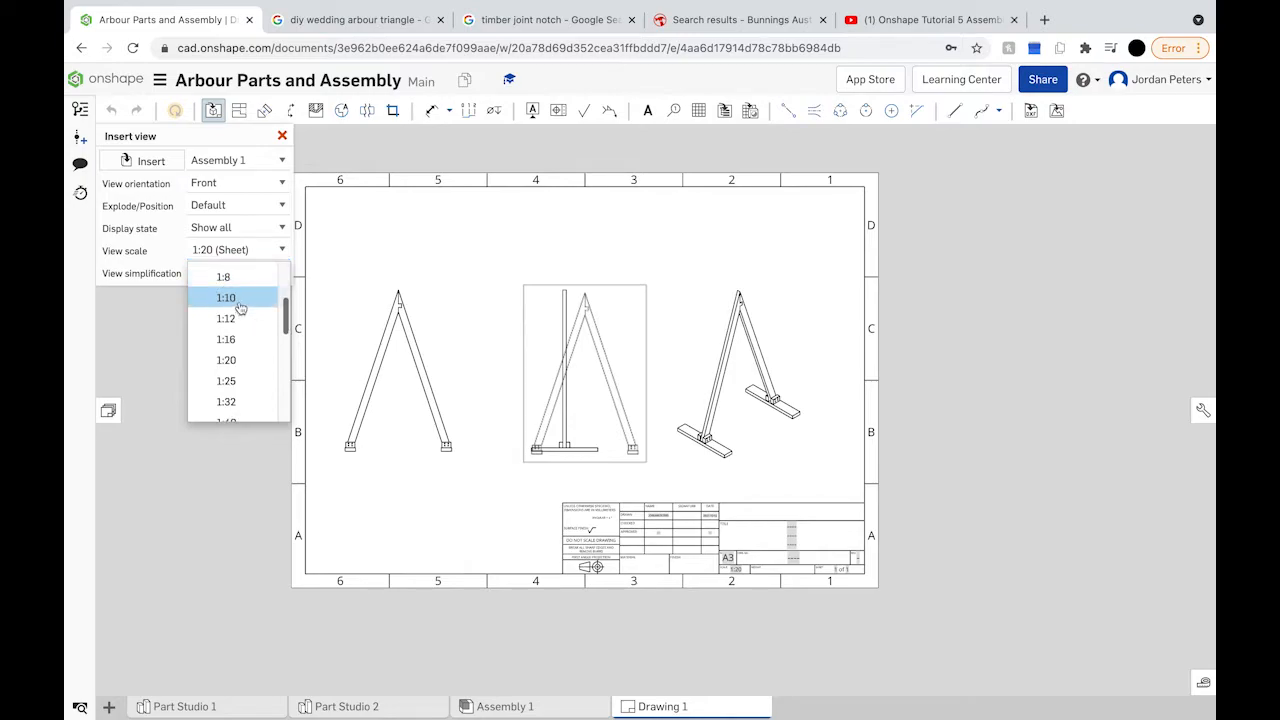
click(240, 308)
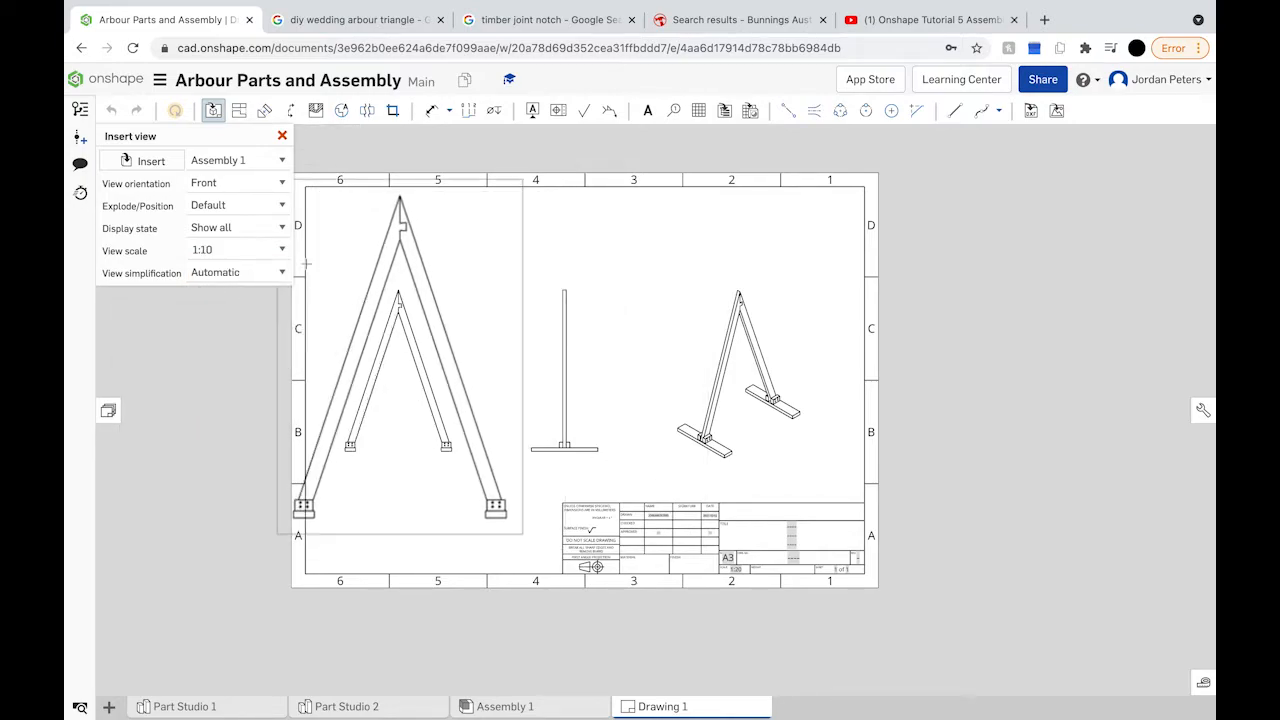
click(282, 252)
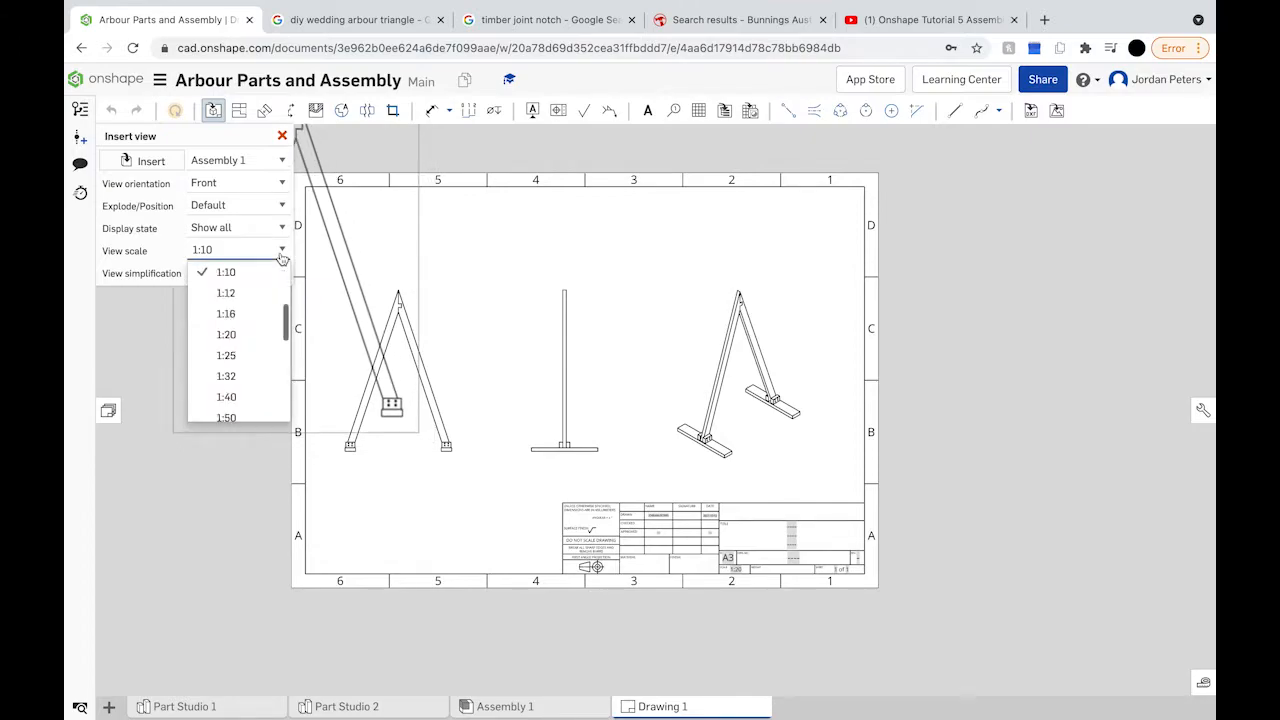
click(254, 312)
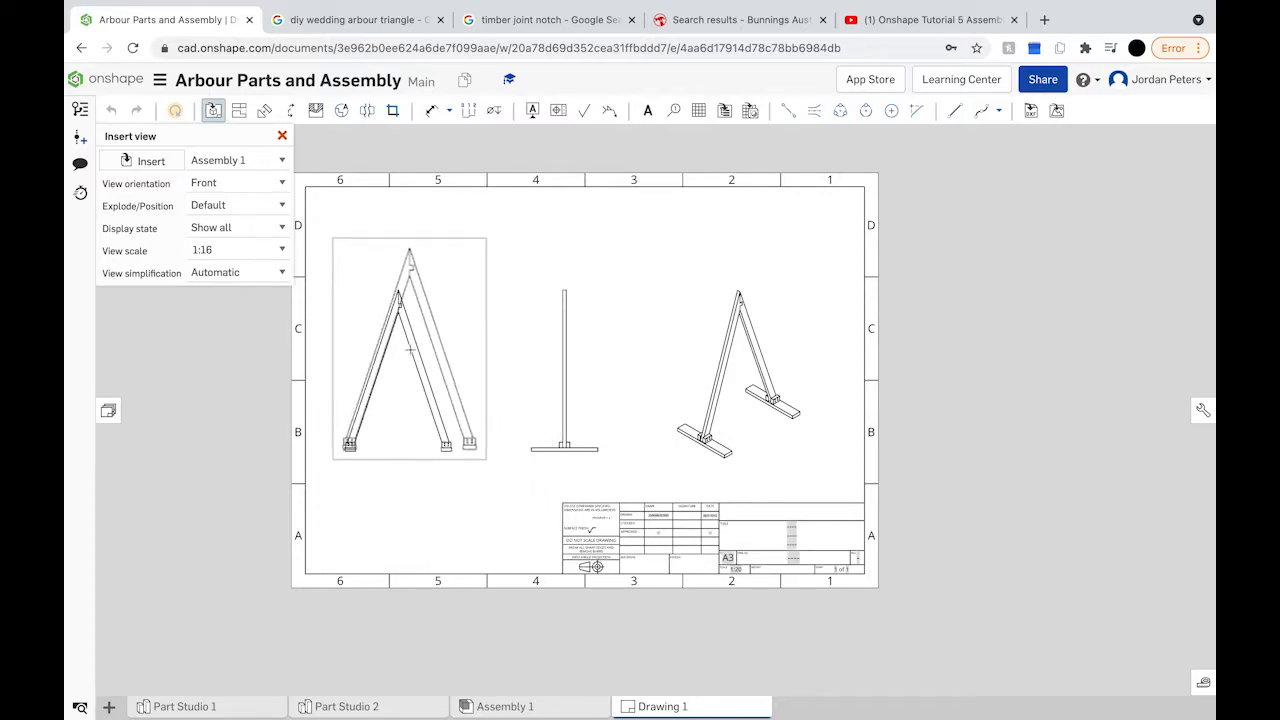
click(409, 349)
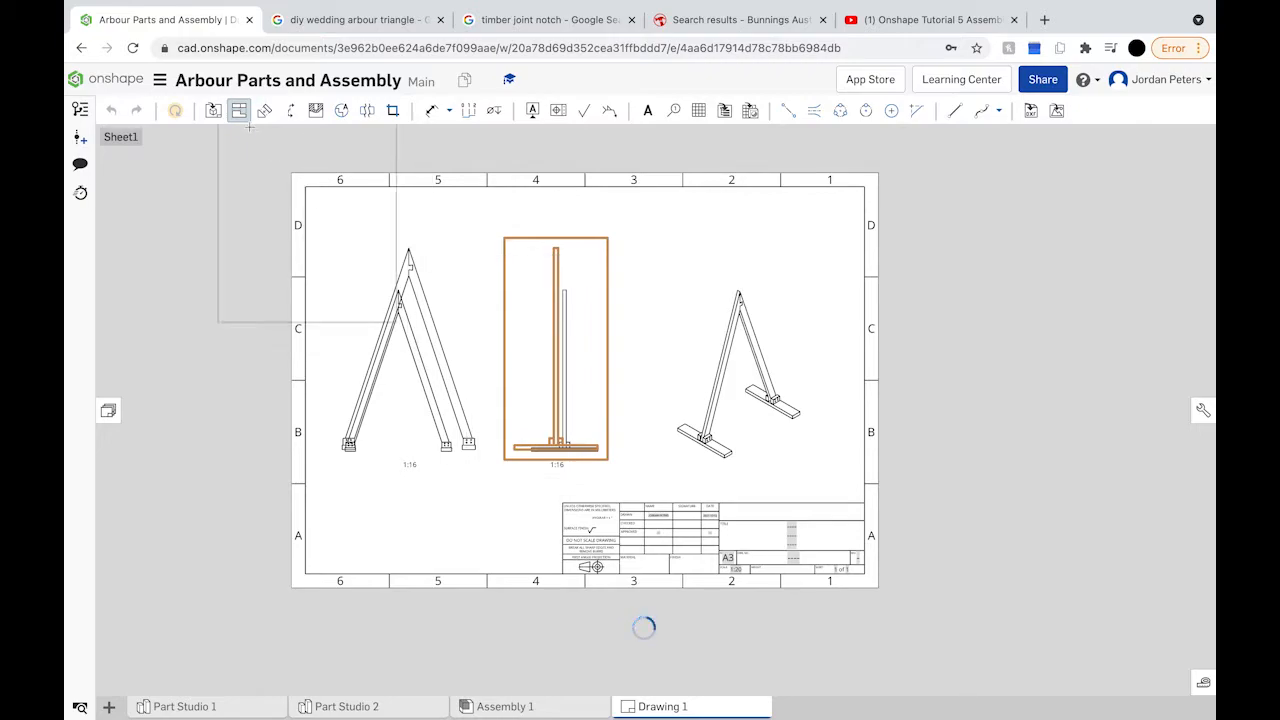
click(240, 112)
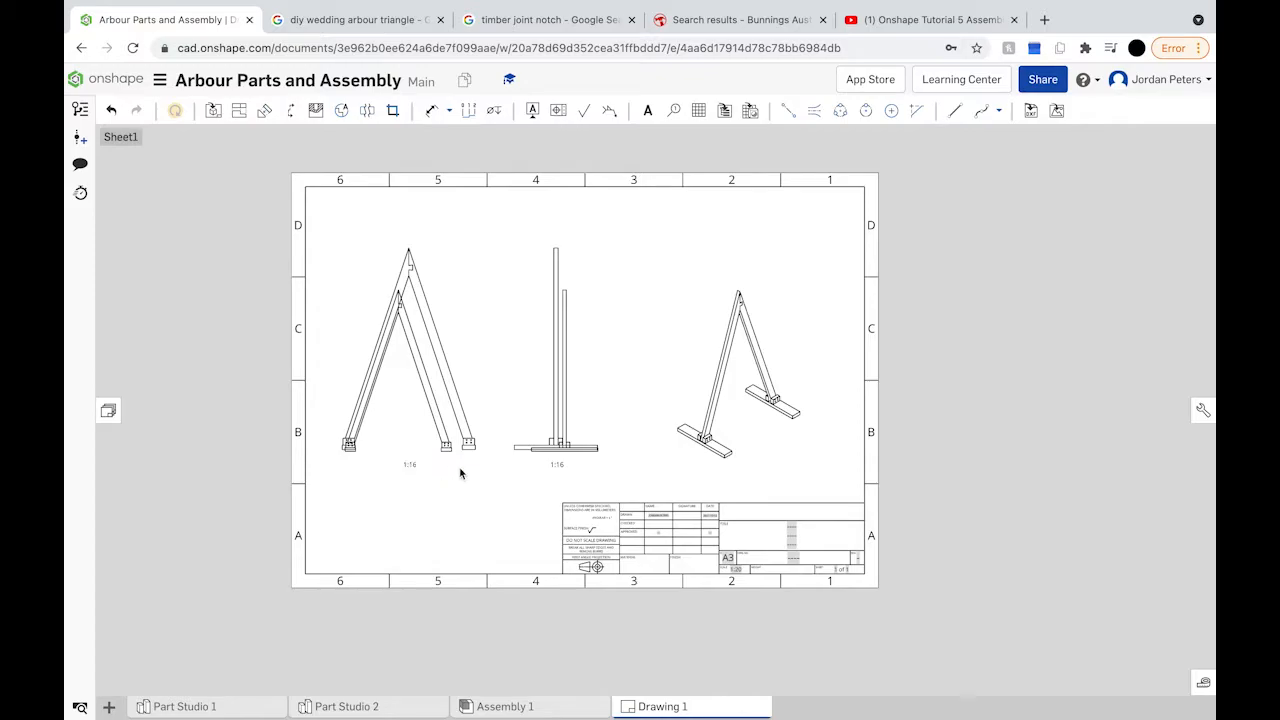
scroll(449, 448, up, 5)
Step: Insert a 1:16 front view of Assembly 1 and project a side view beside it
scroll(449, 448, up, 2)
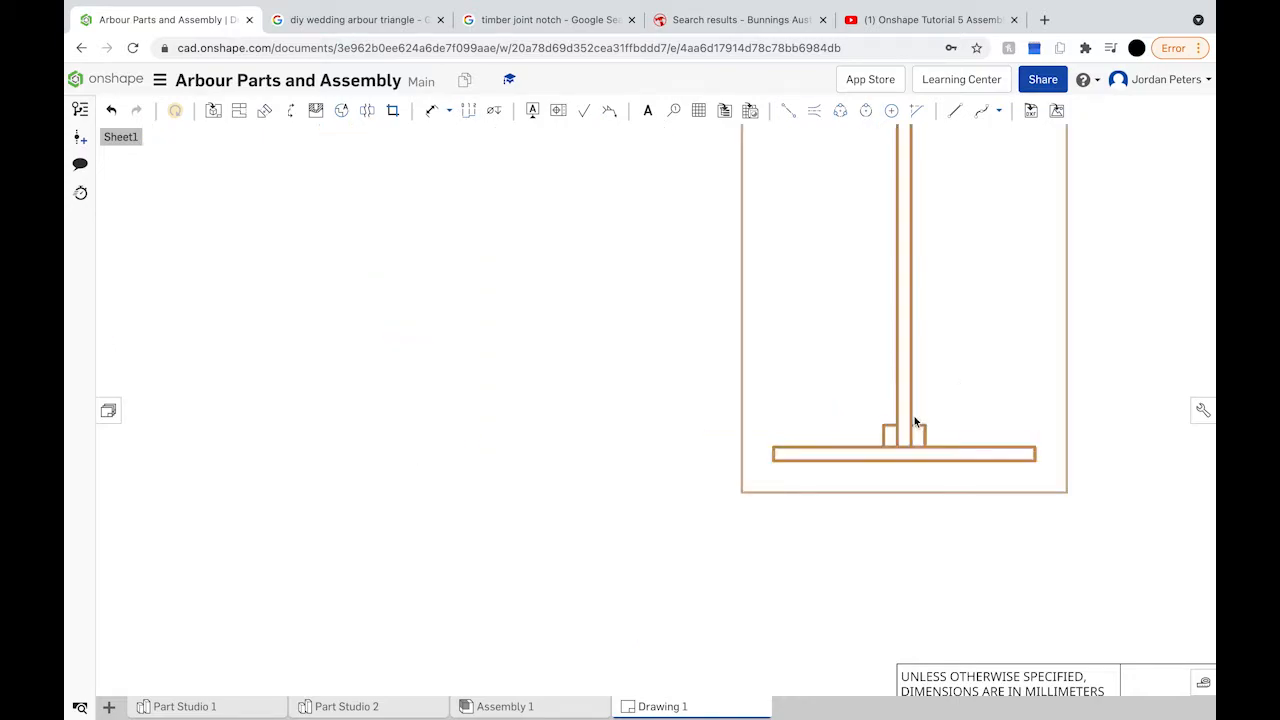
scroll(914, 421, down, 4)
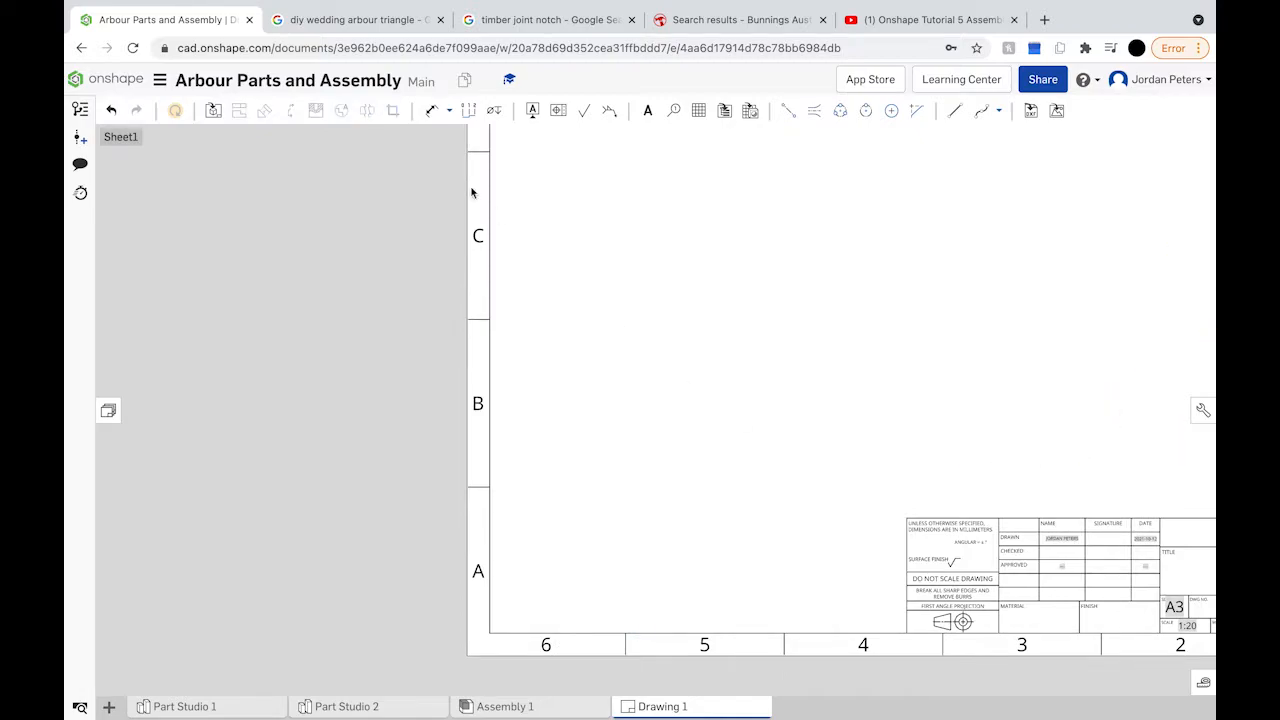
click(214, 110)
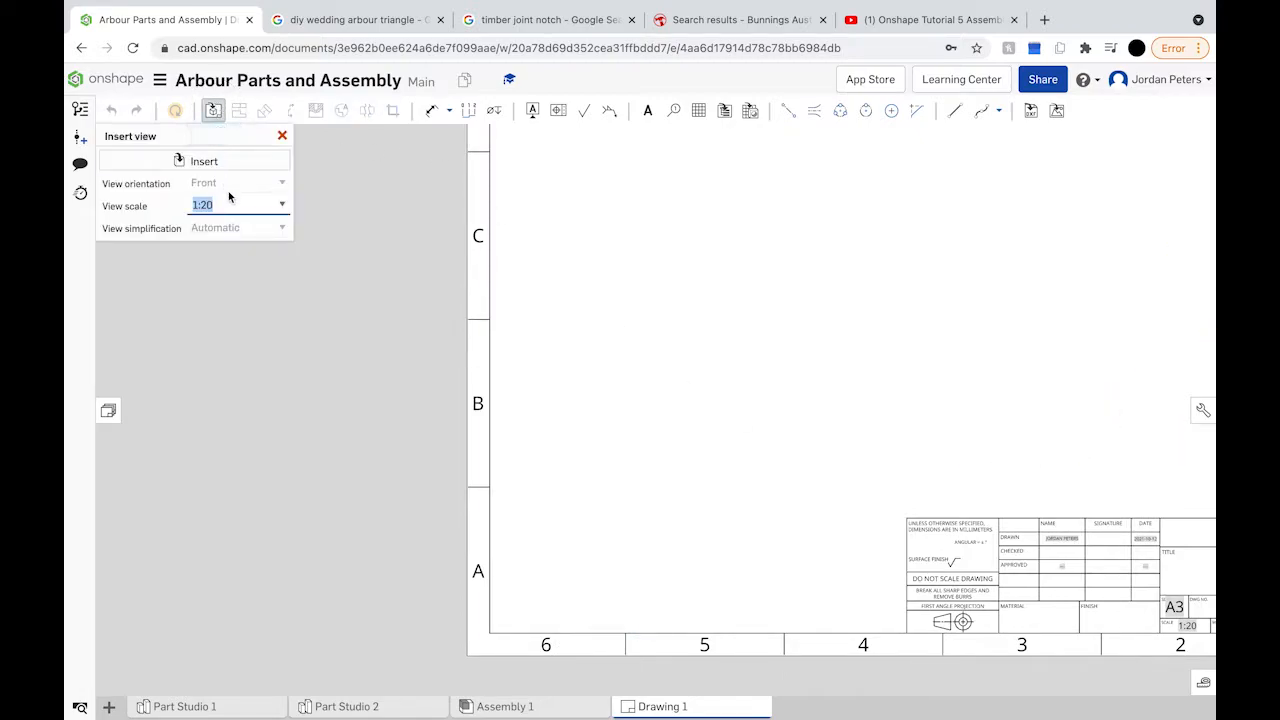
click(280, 206)
scroll(265, 300, up, 3)
click(232, 273)
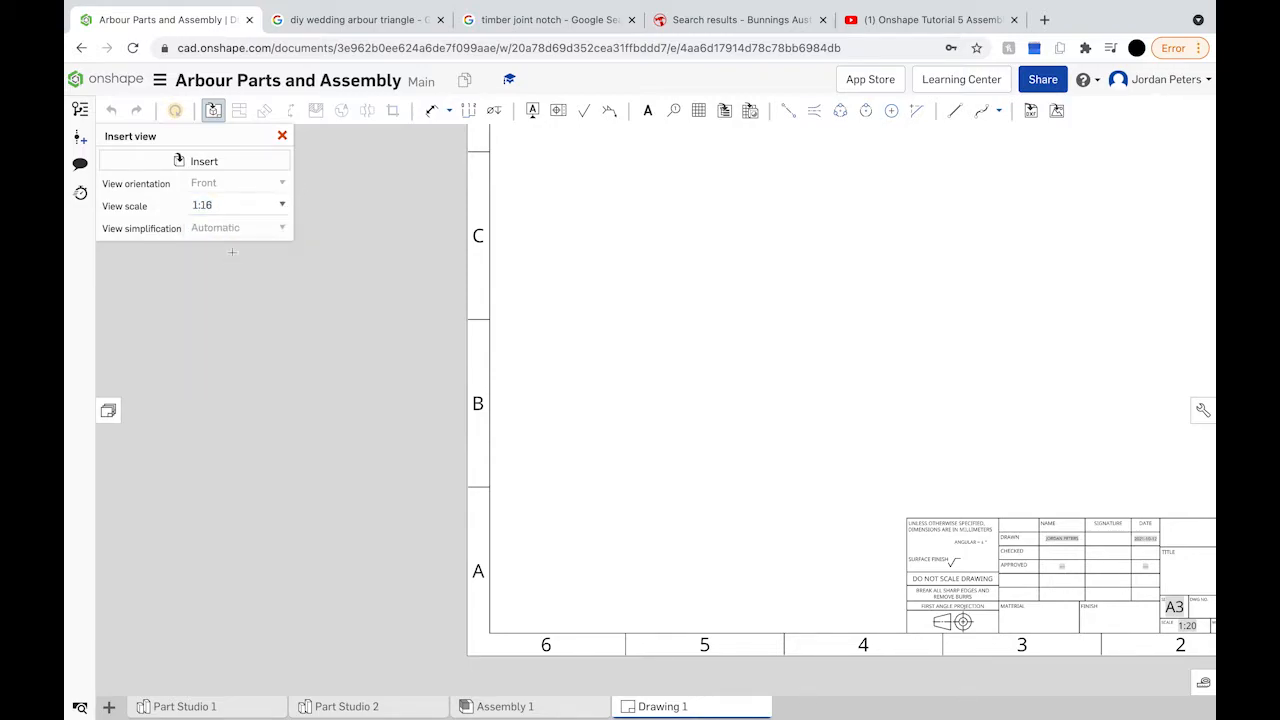
scroll(637, 293, down, 3)
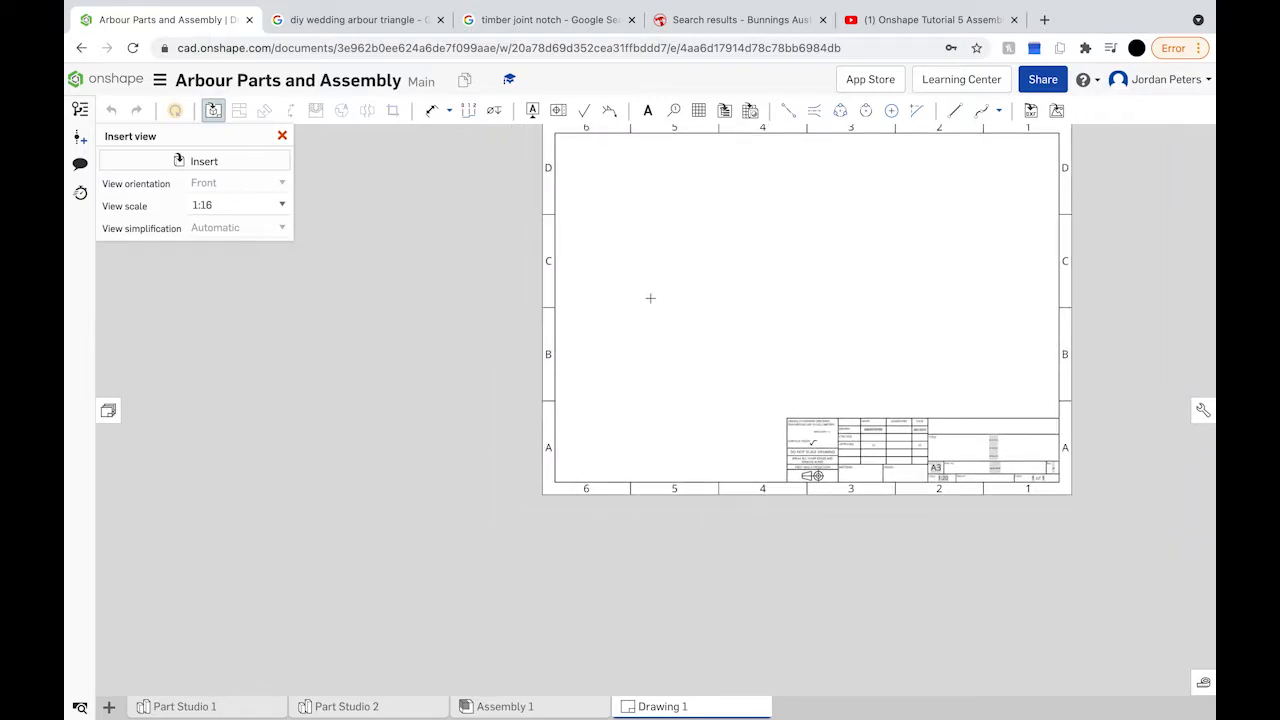
click(249, 161)
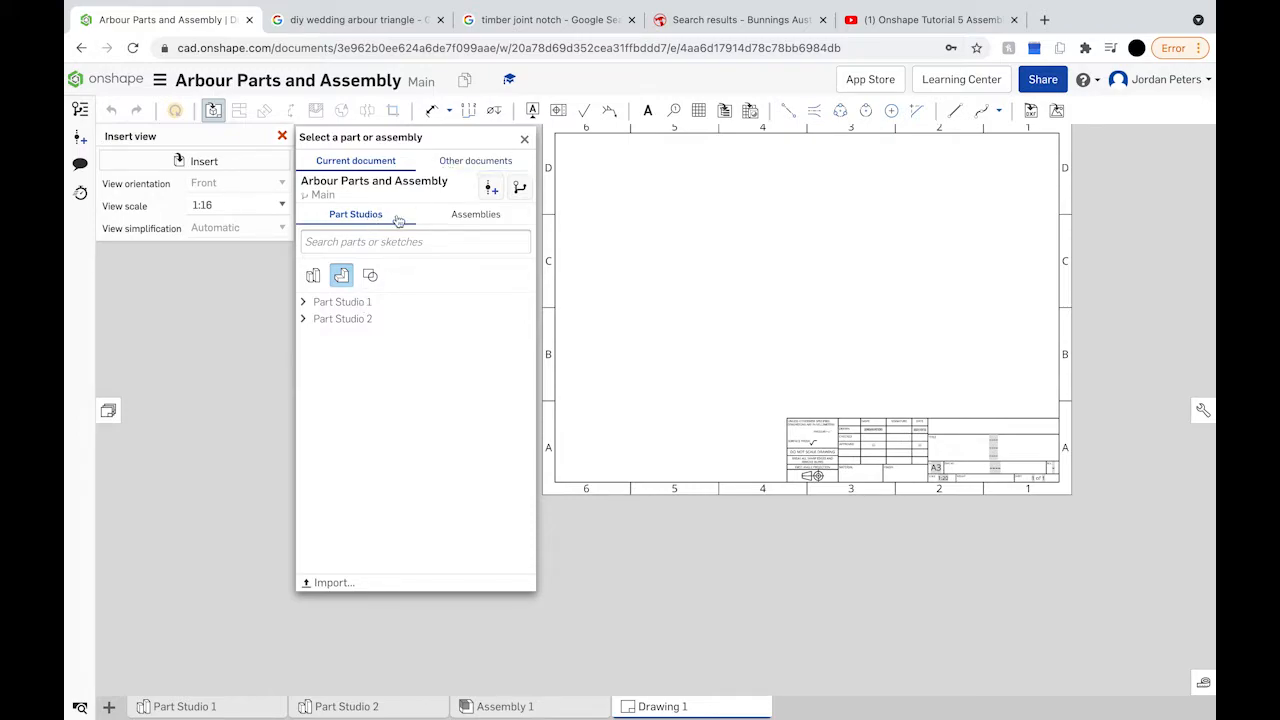
click(452, 222)
click(376, 287)
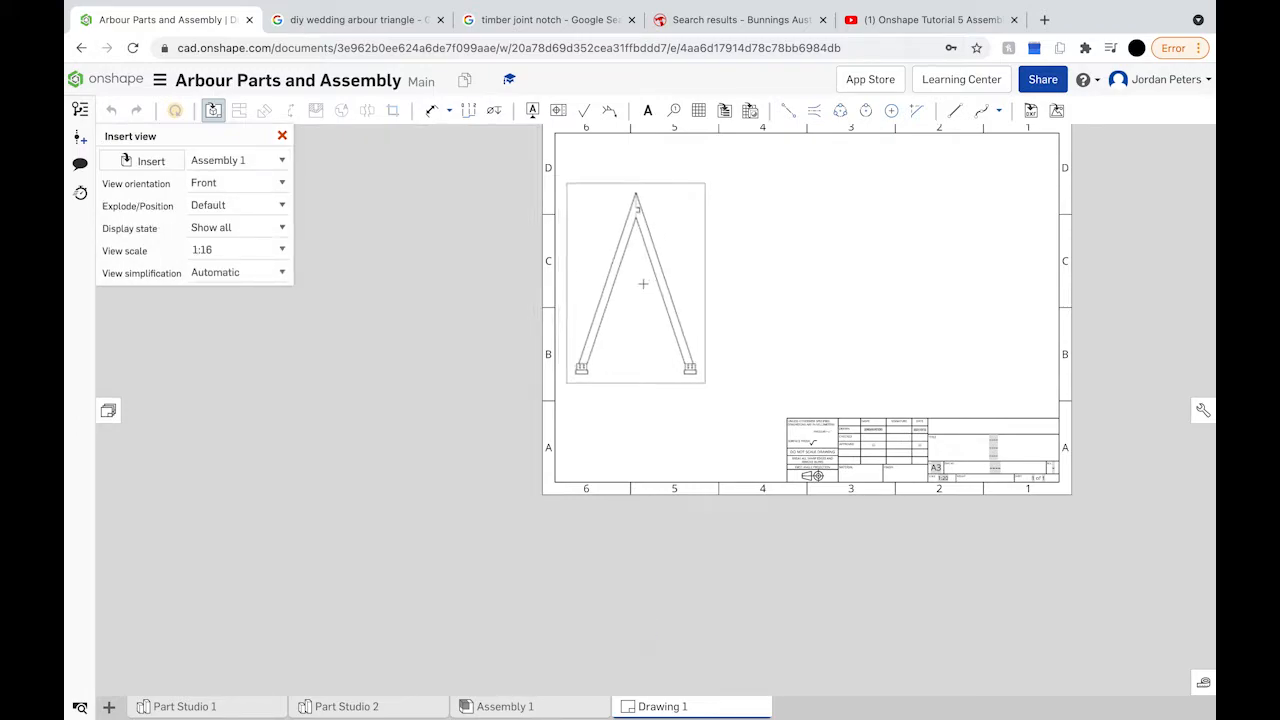
click(643, 291)
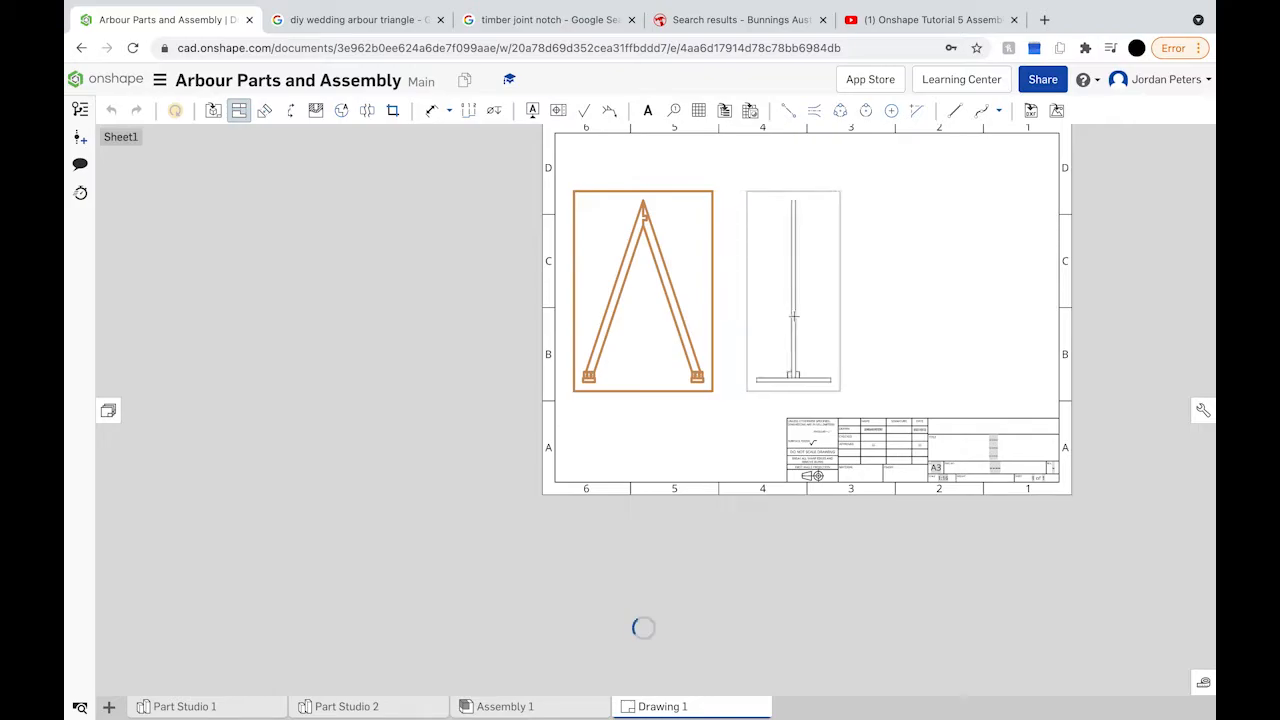
click(793, 316)
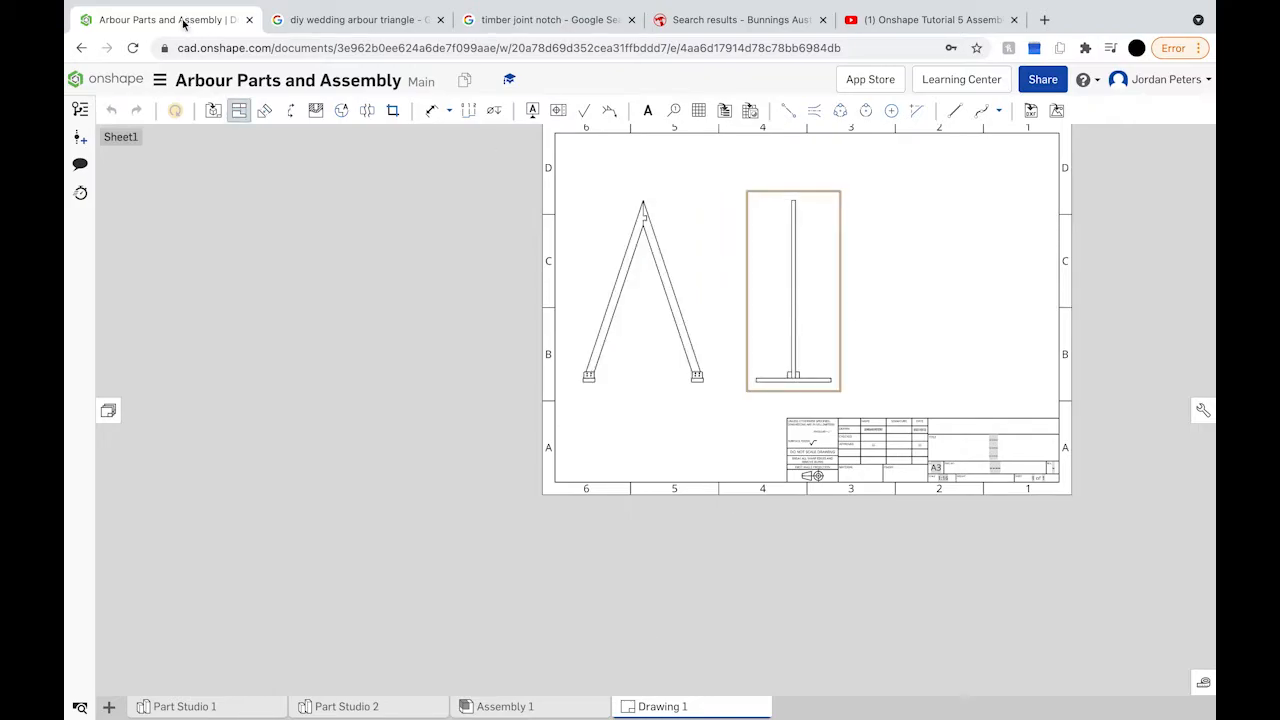
Step: Add a 1:16 isometric view of Assembly 1 at the sheet's right
click(213, 110)
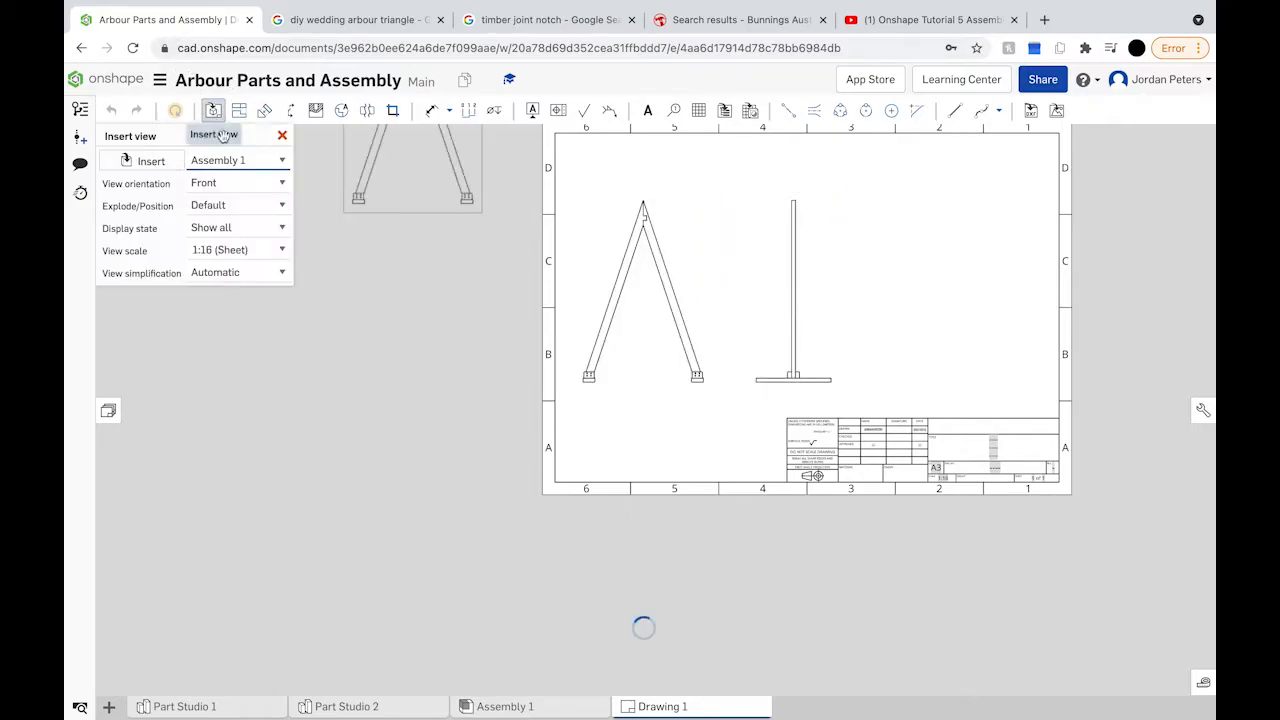
click(242, 183)
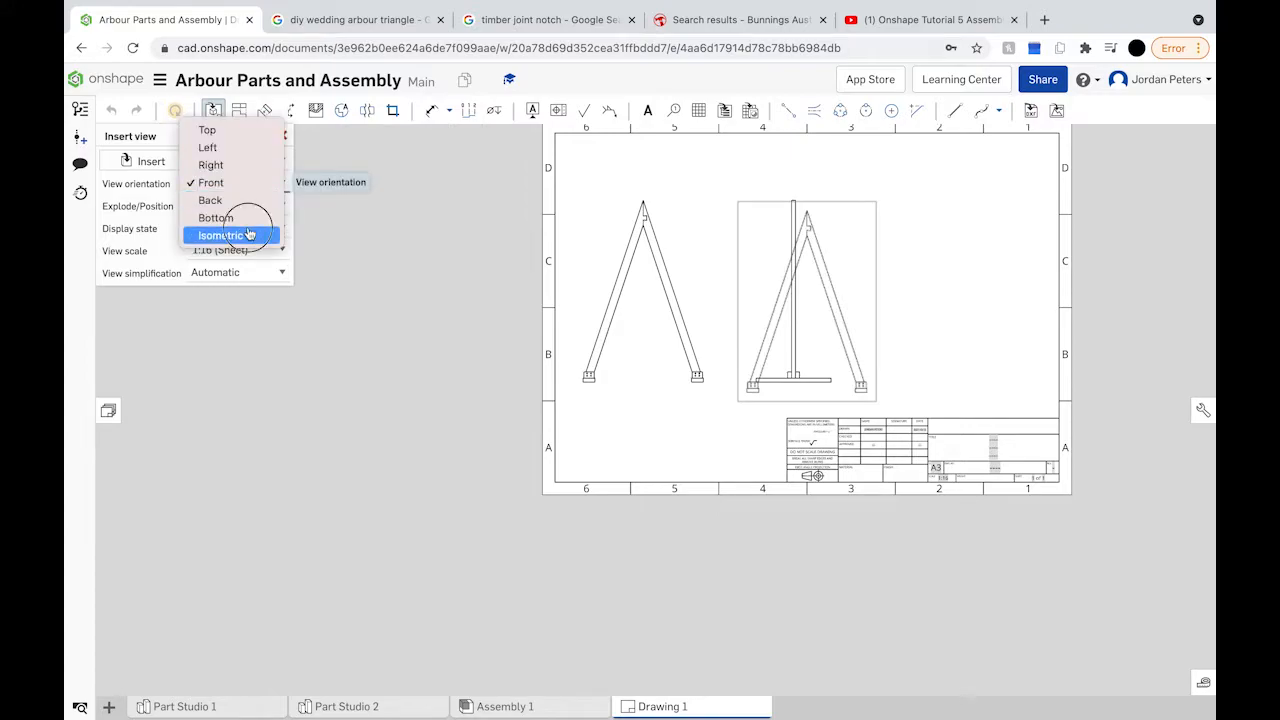
click(249, 234)
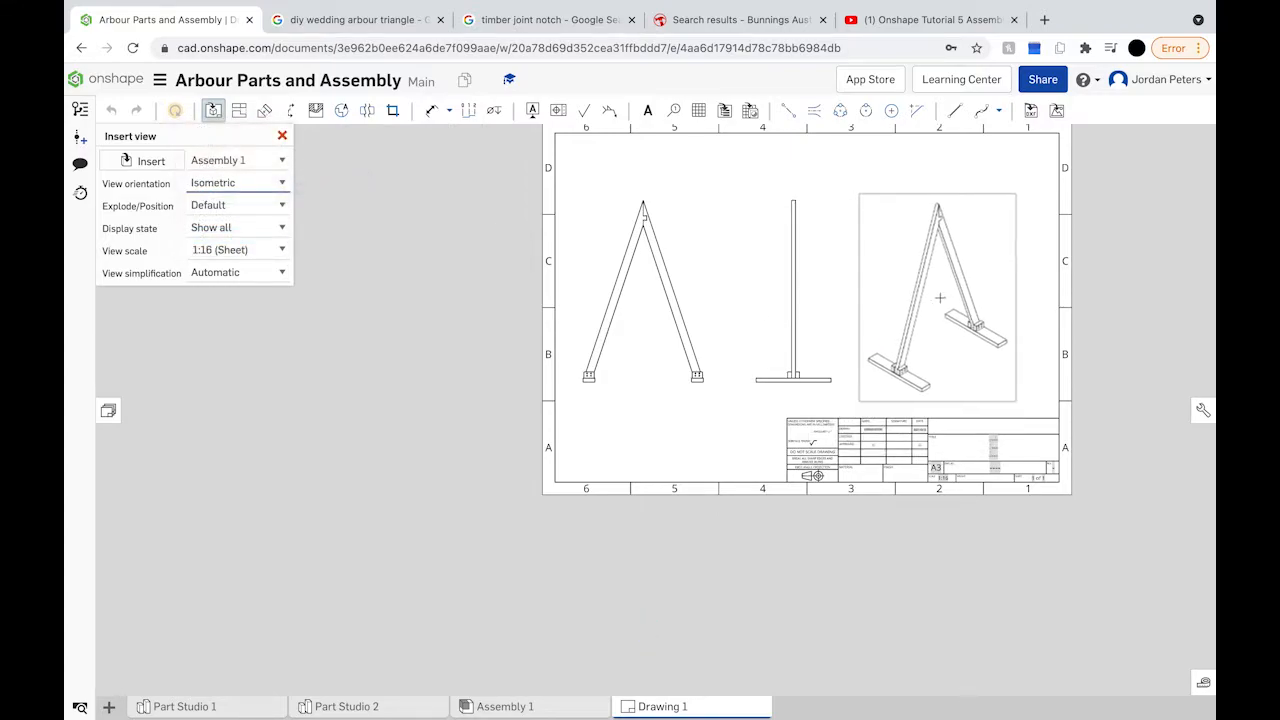
click(941, 297)
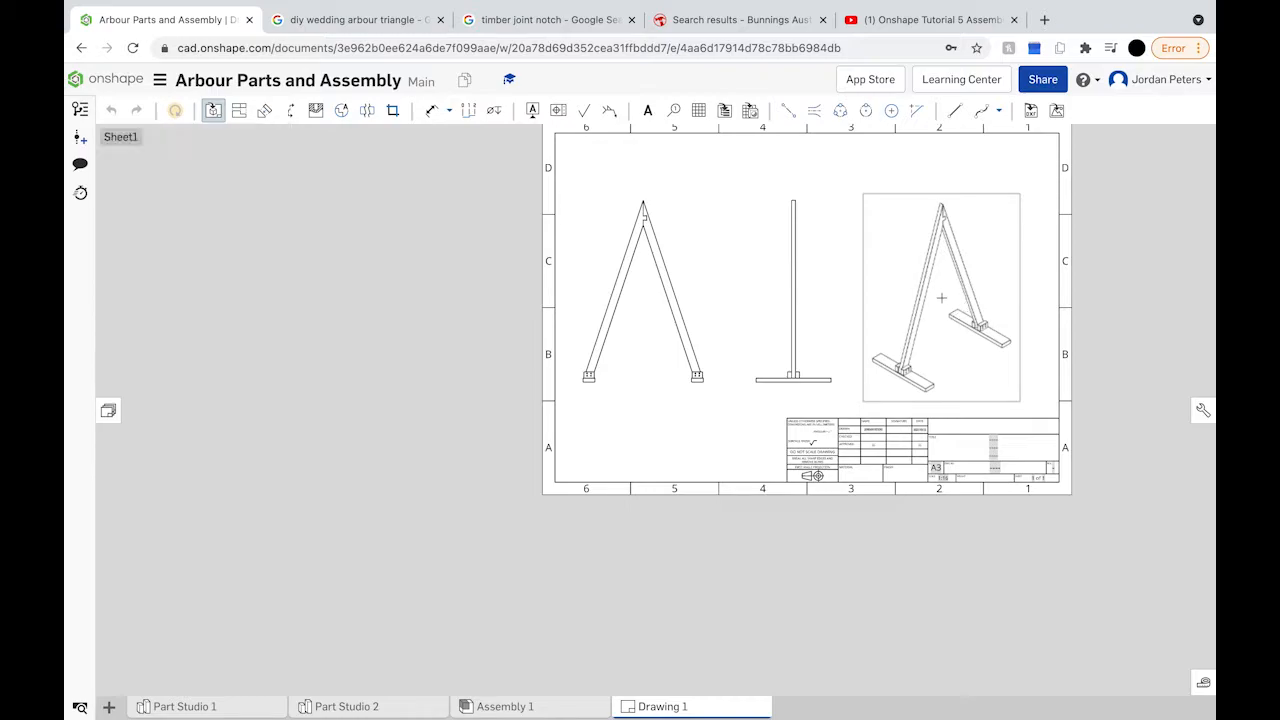
key(Escape)
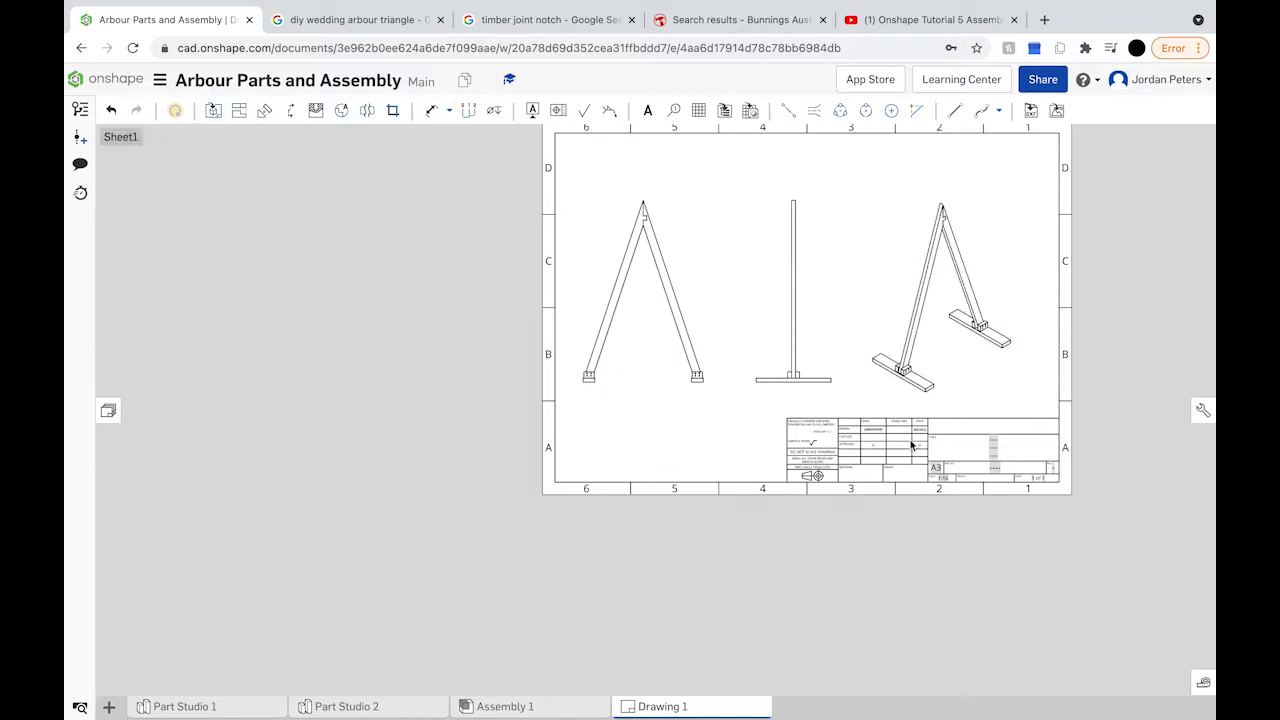
scroll(913, 452, down, 2)
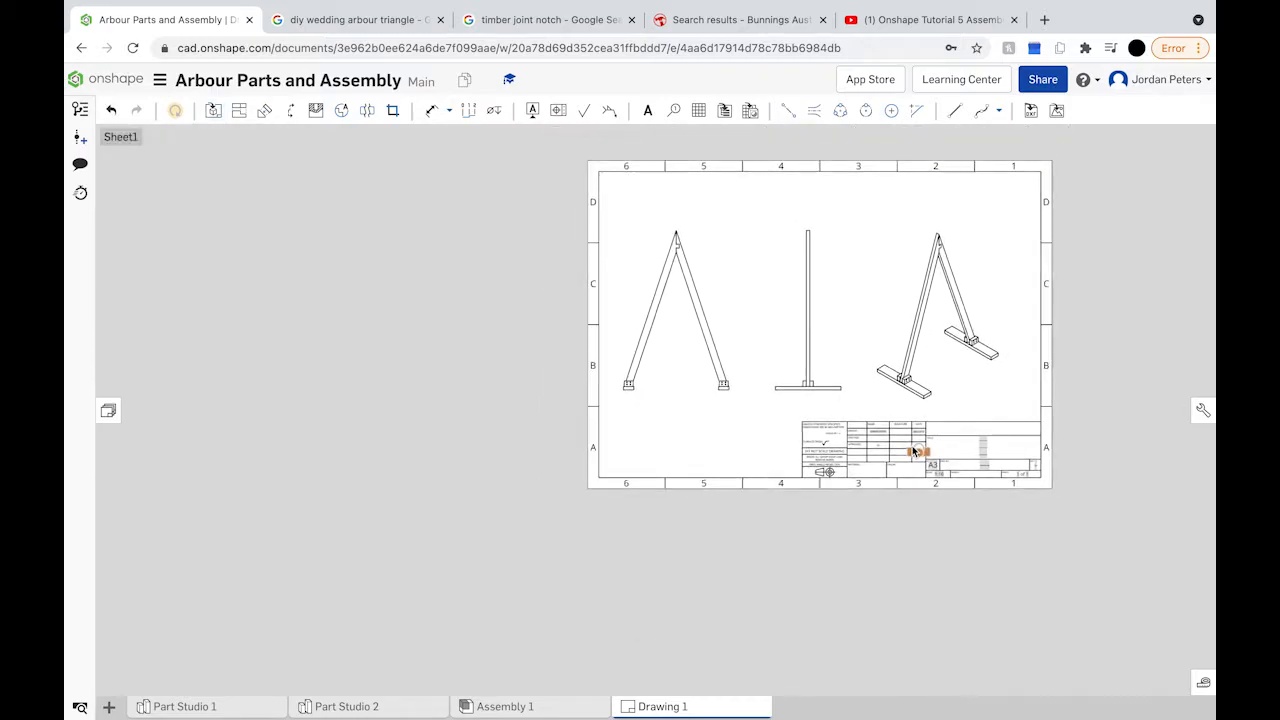
scroll(913, 452, up, 1)
Step: Place a 2257.87 mm vertical dimension from the apex to the right foot corner
scroll(913, 452, up, 2)
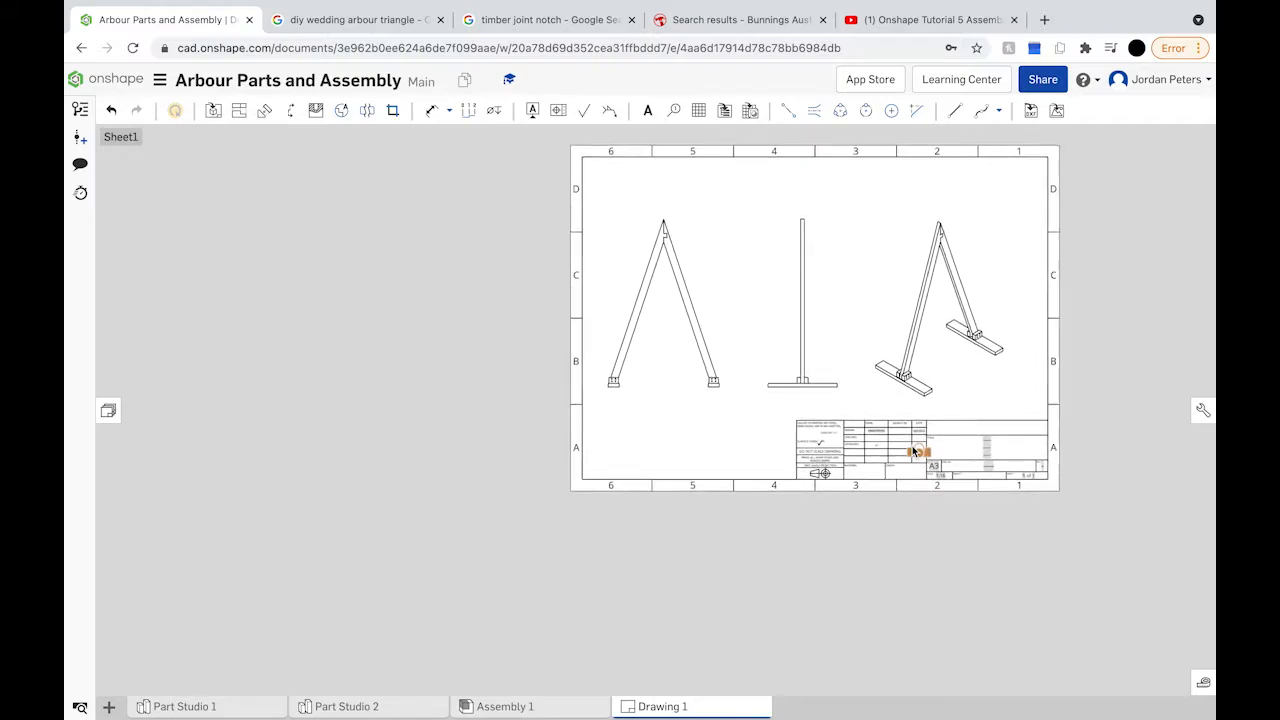
scroll(630, 206, down, 1)
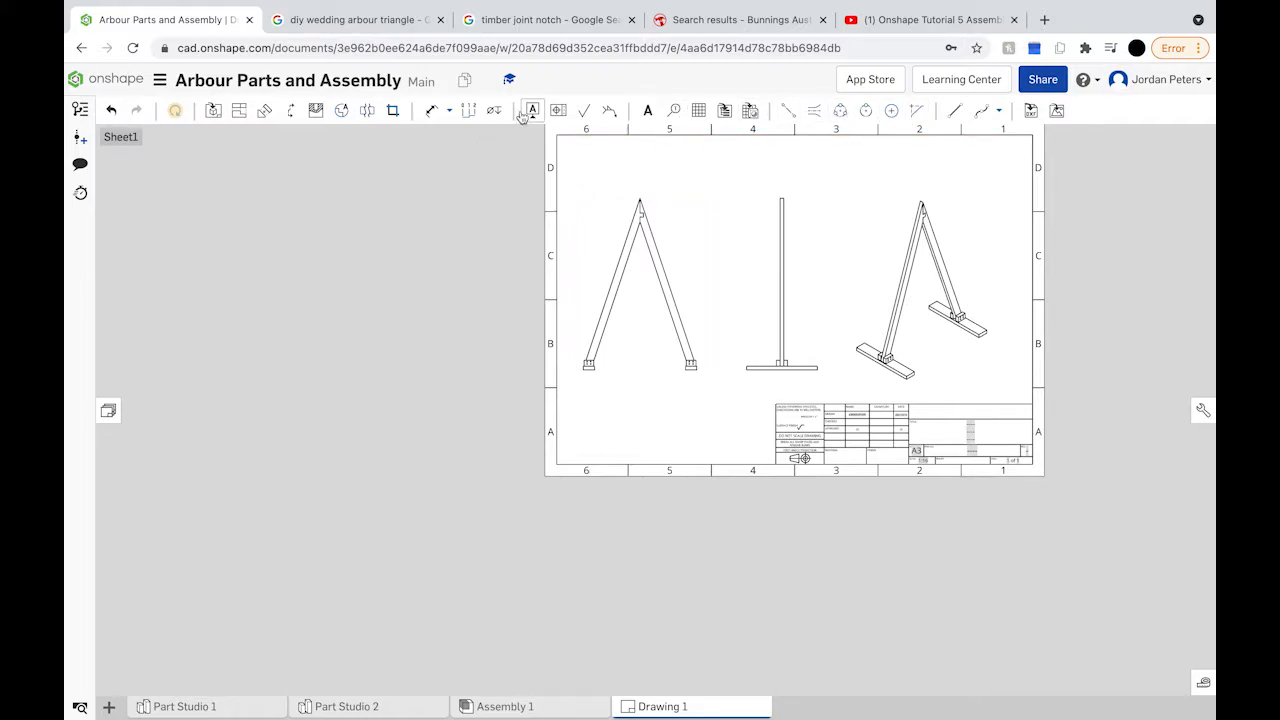
click(431, 110)
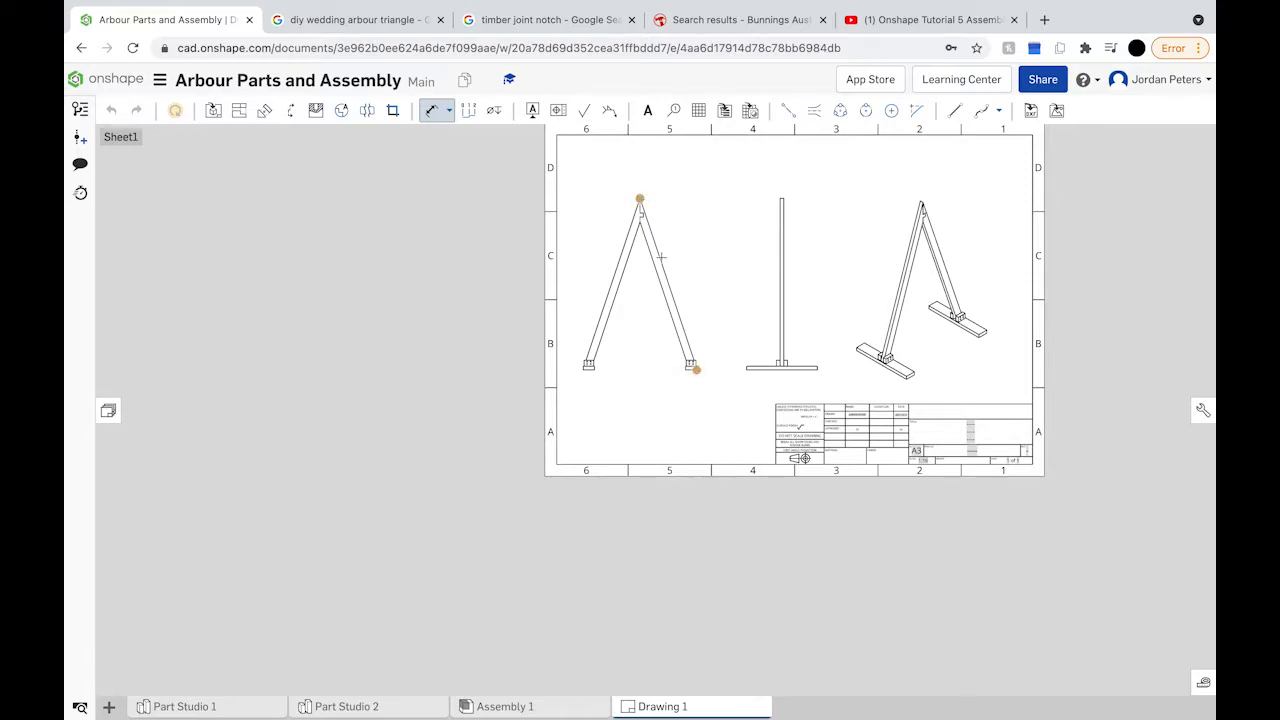
scroll(641, 198, up, 3)
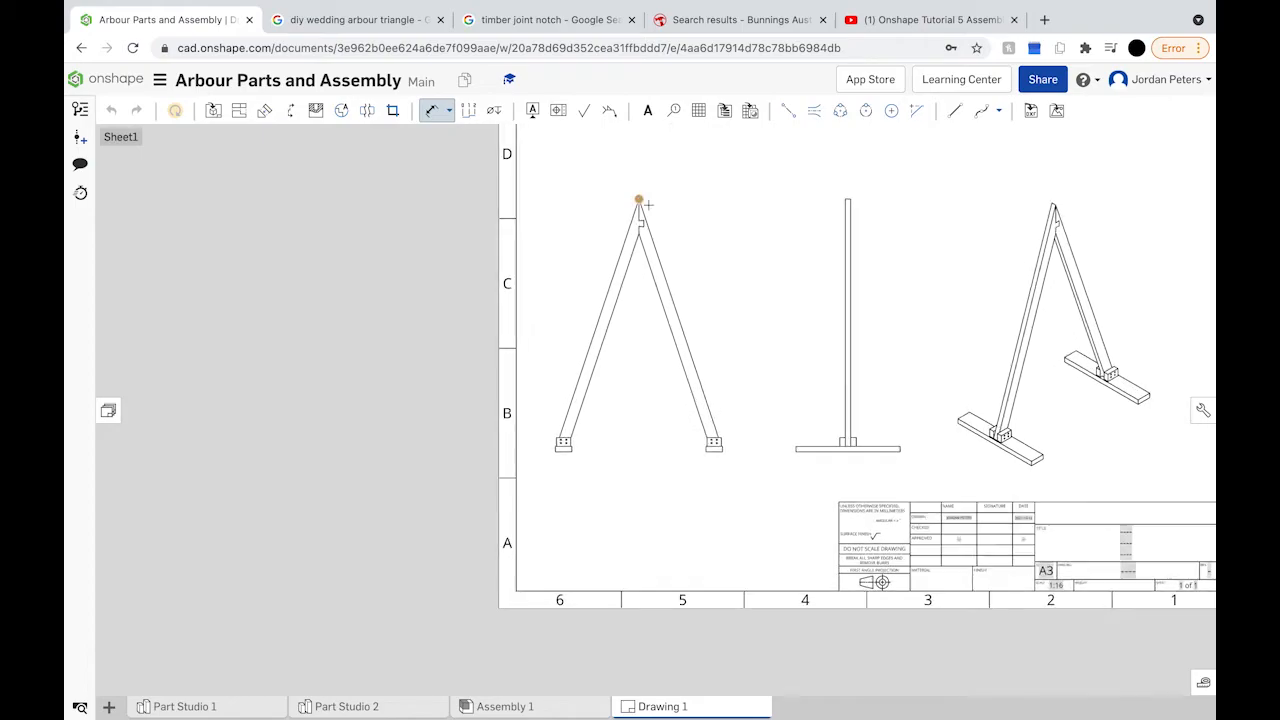
scroll(718, 458, up, 5)
scroll(718, 458, down, 2)
scroll(718, 458, down, 5)
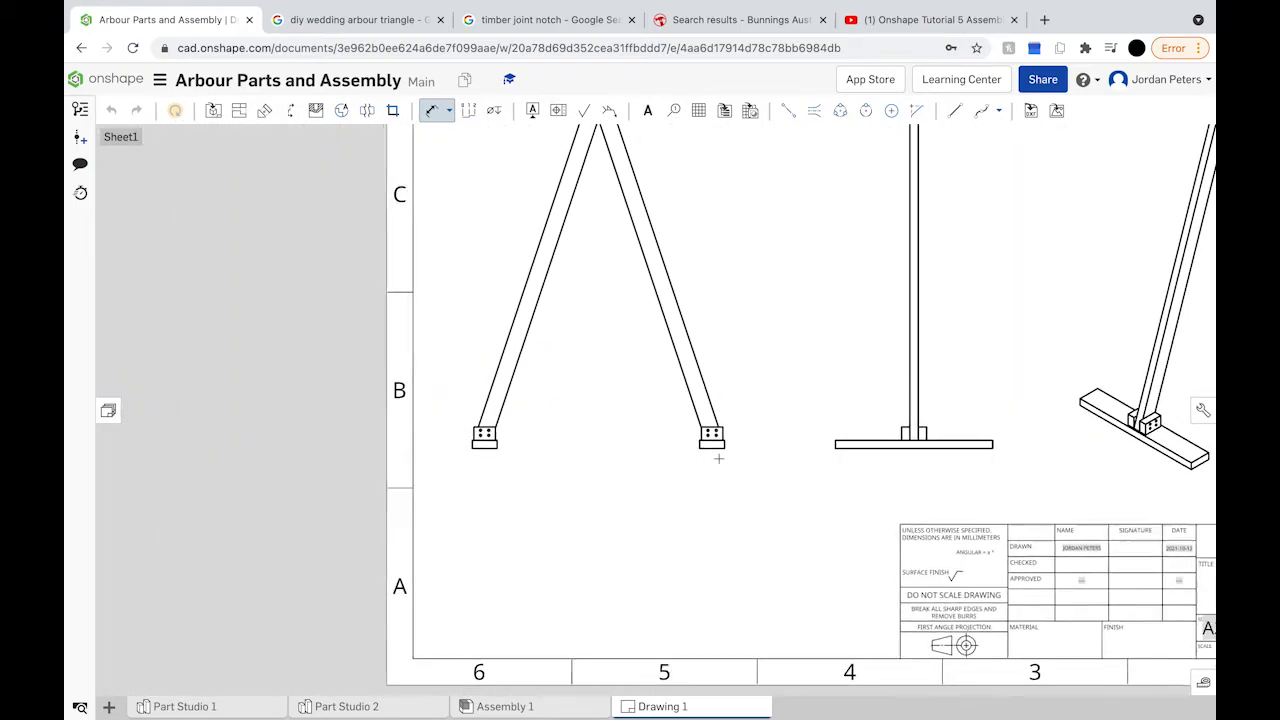
scroll(718, 458, up, 4)
scroll(718, 458, up, 4)
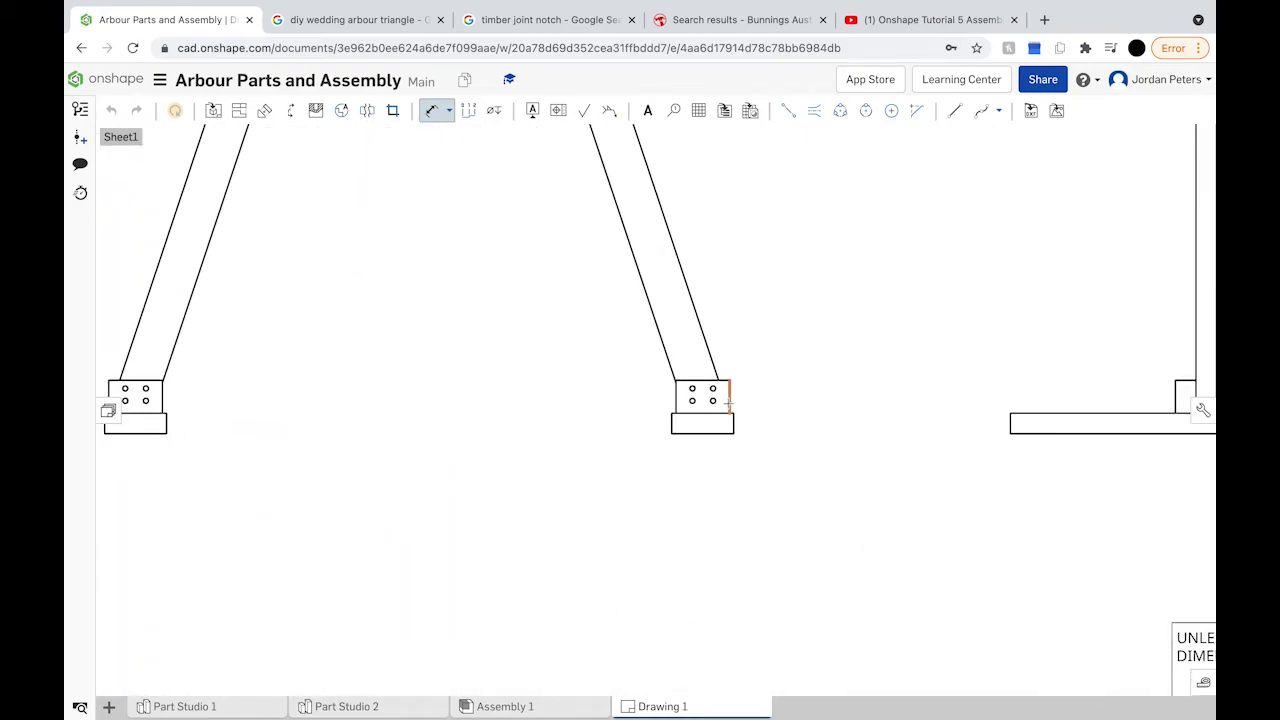
scroll(730, 412, up, 4)
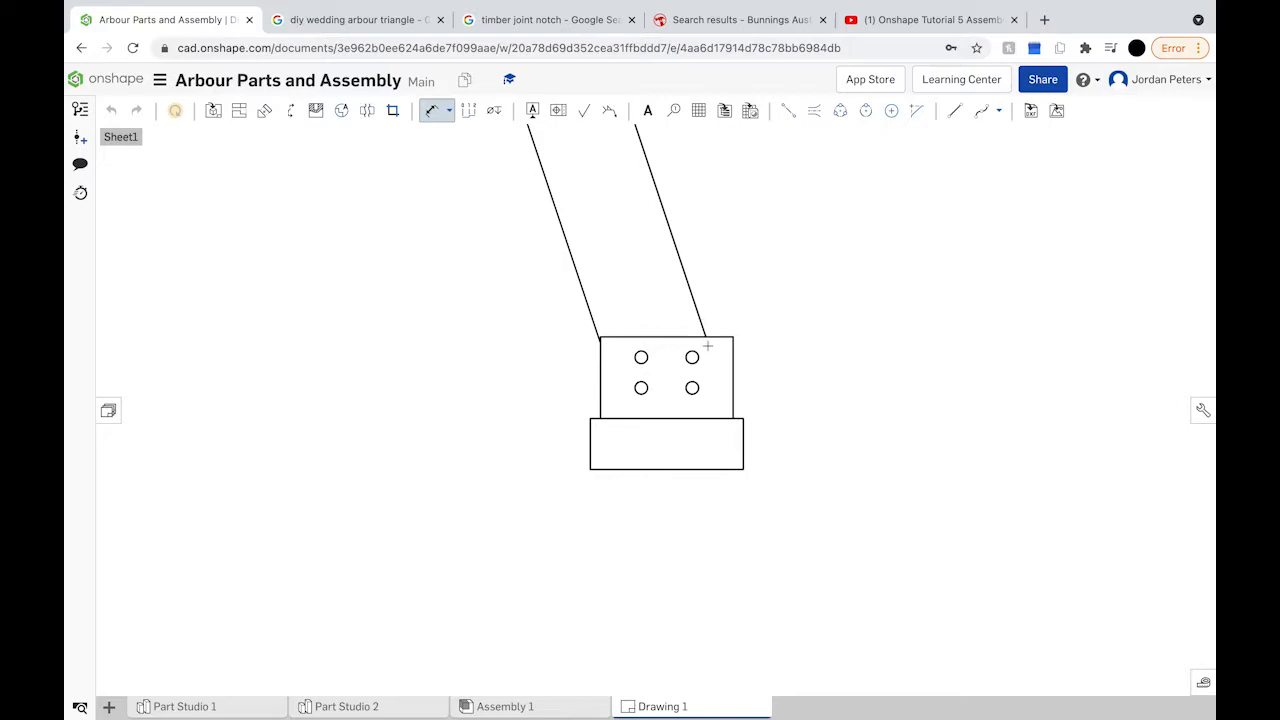
click(733, 420)
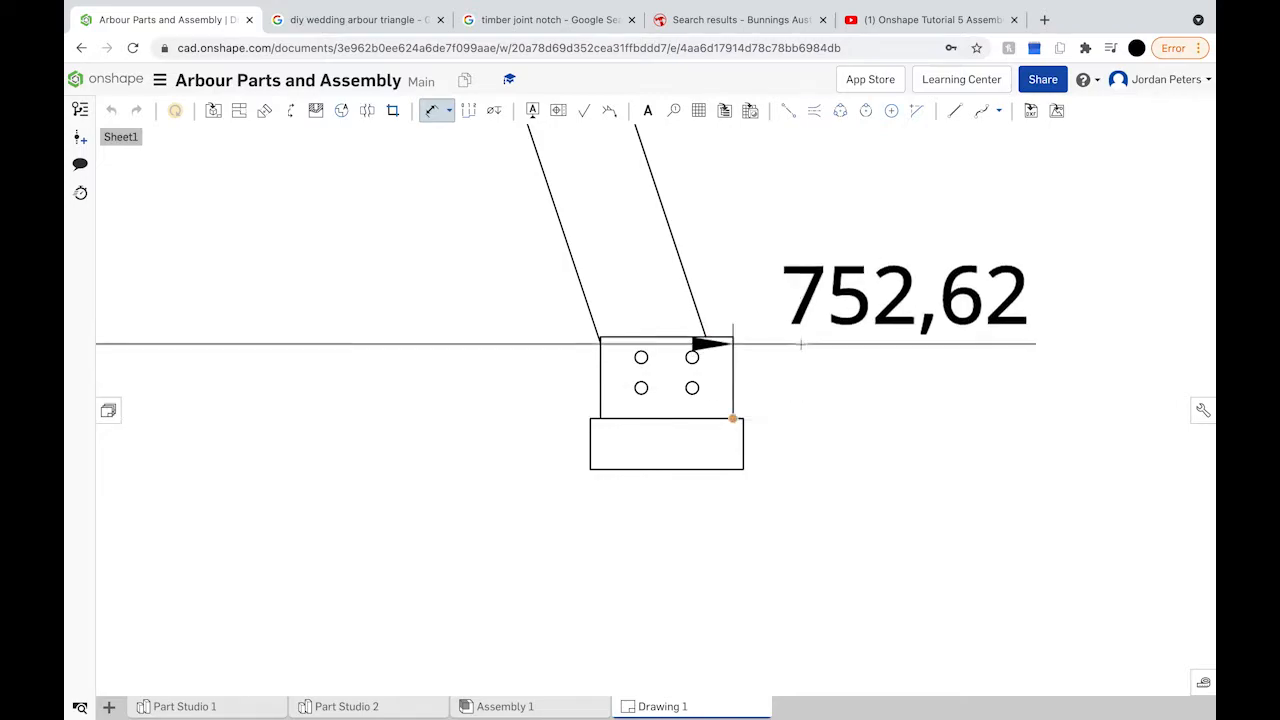
scroll(800, 345, down, 2)
scroll(800, 345, down, 5)
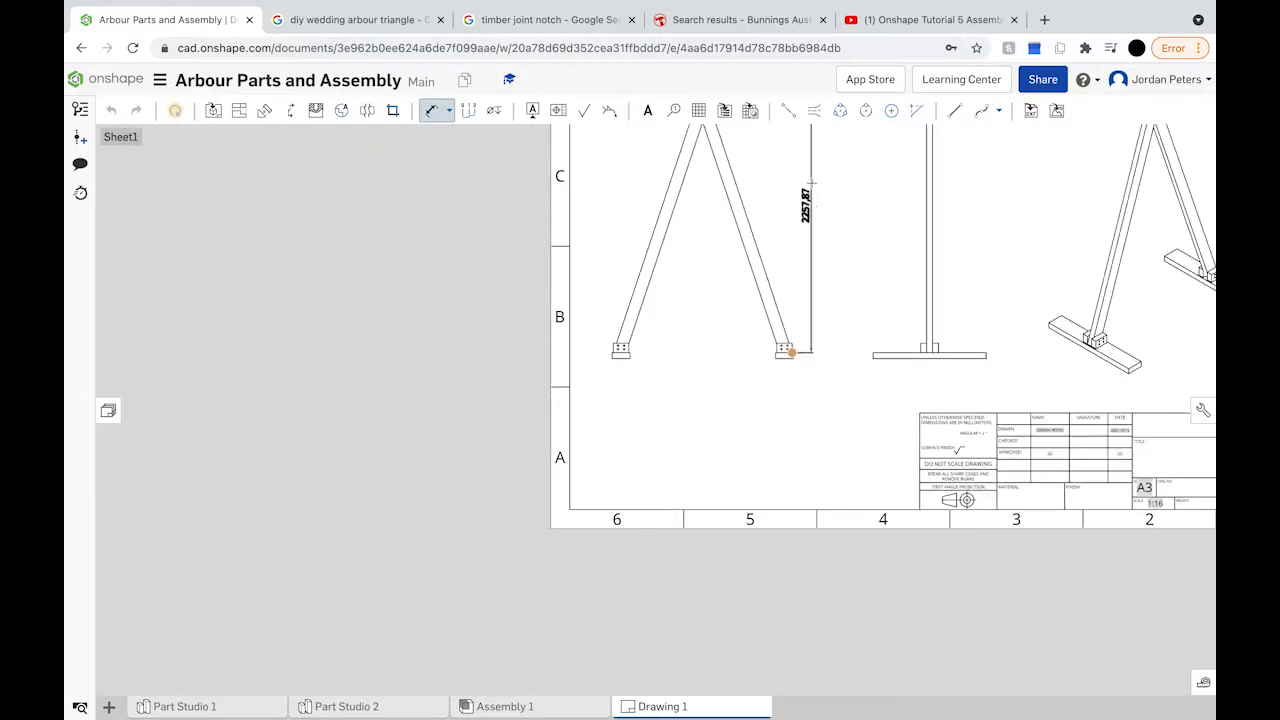
scroll(810, 180, down, 3)
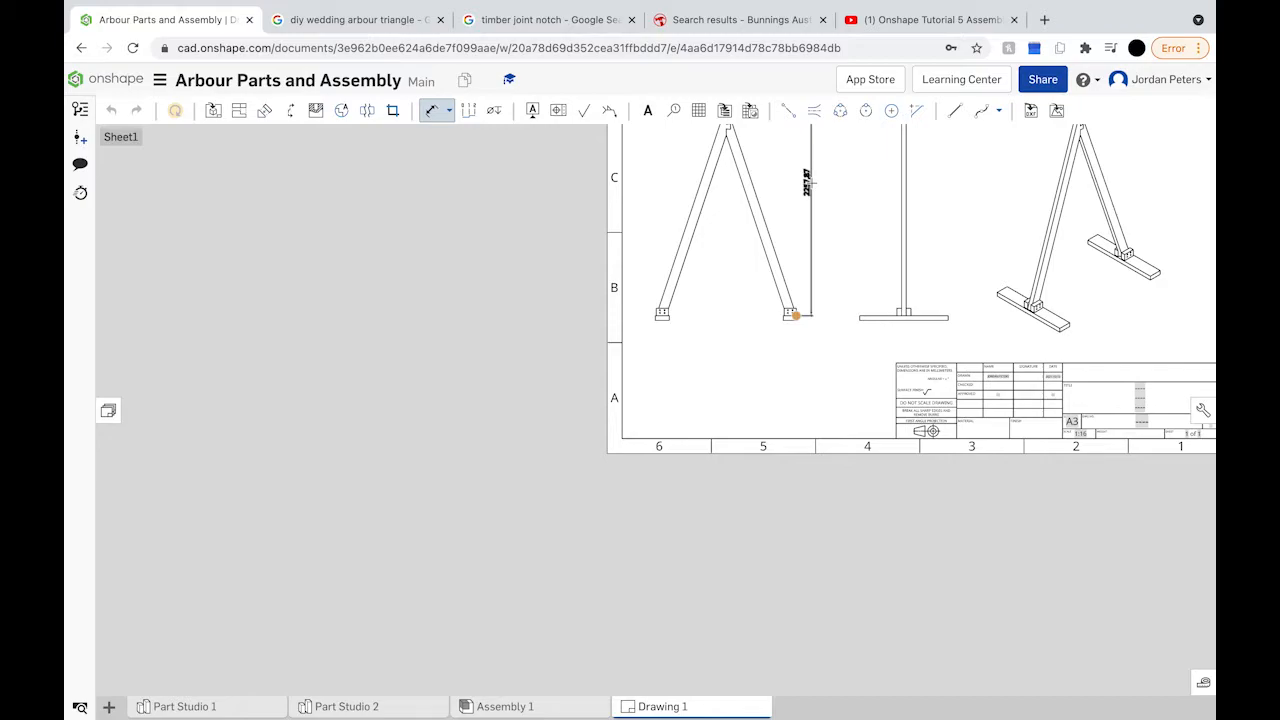
scroll(800, 200, down, 2)
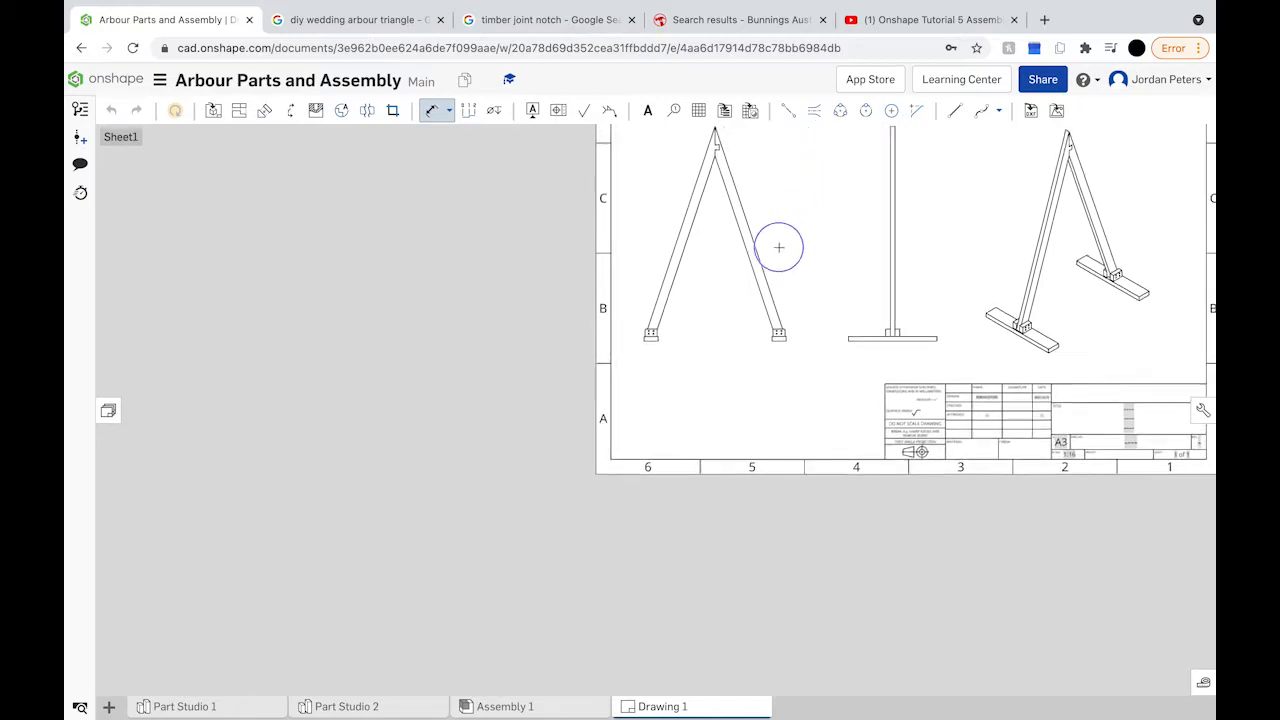
scroll(770, 250, up, 2)
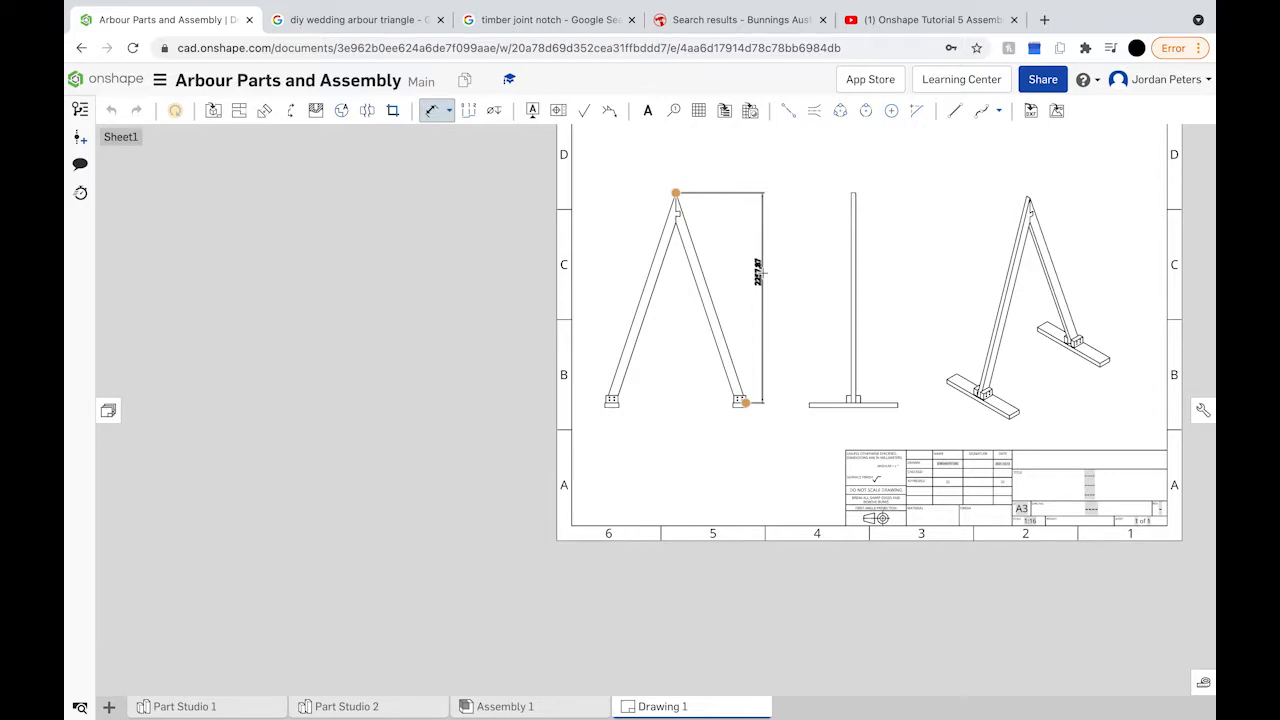
click(789, 265)
Step: Inspect the height dimension's properties, then close them
click(815, 226)
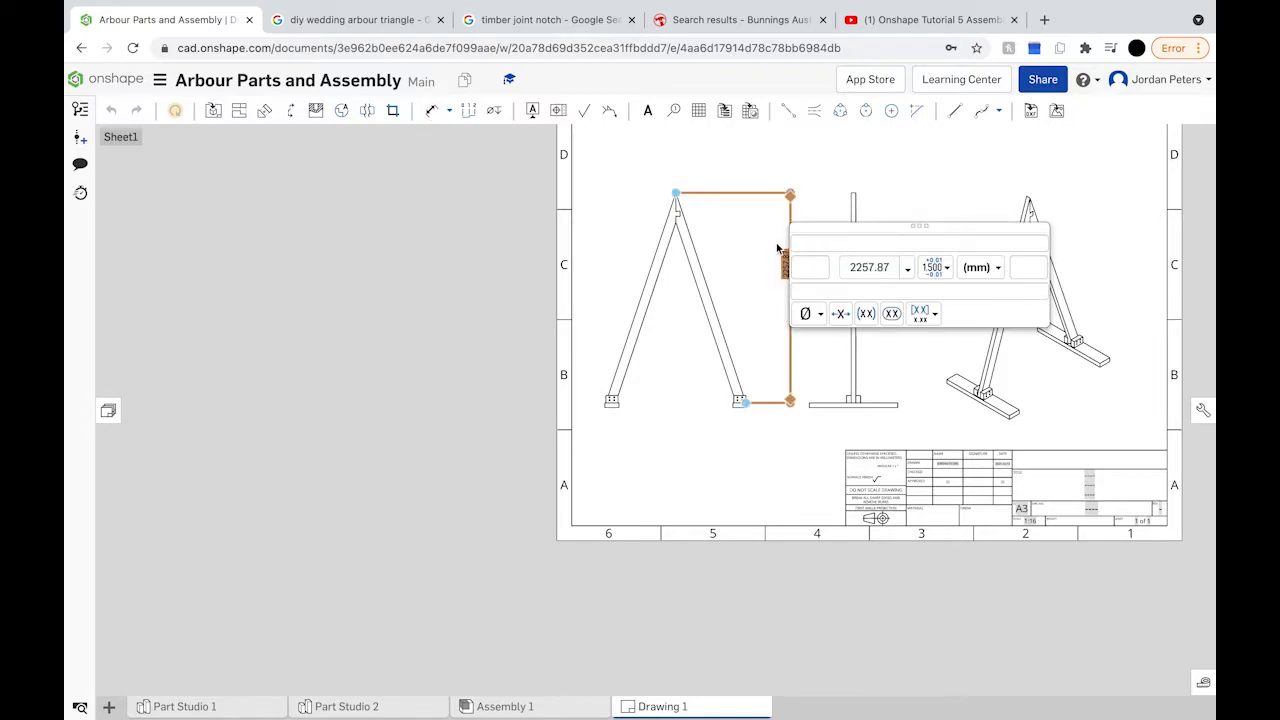
key(d)
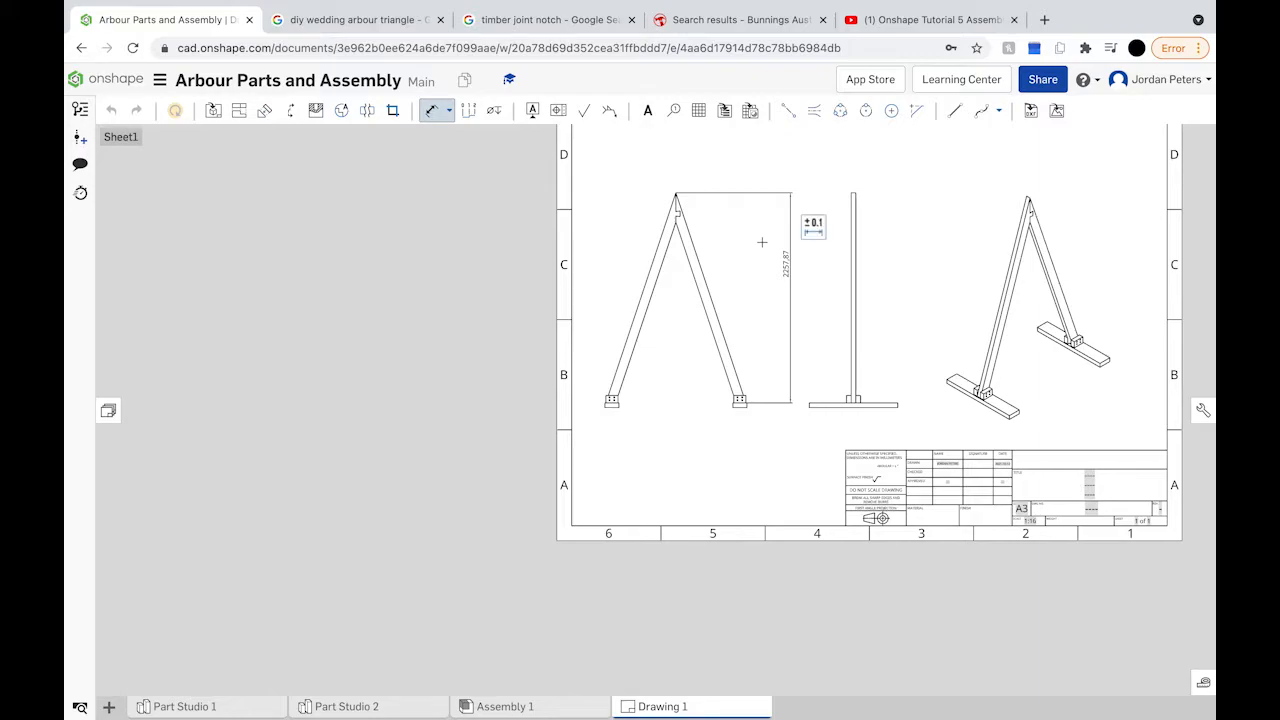
click(818, 218)
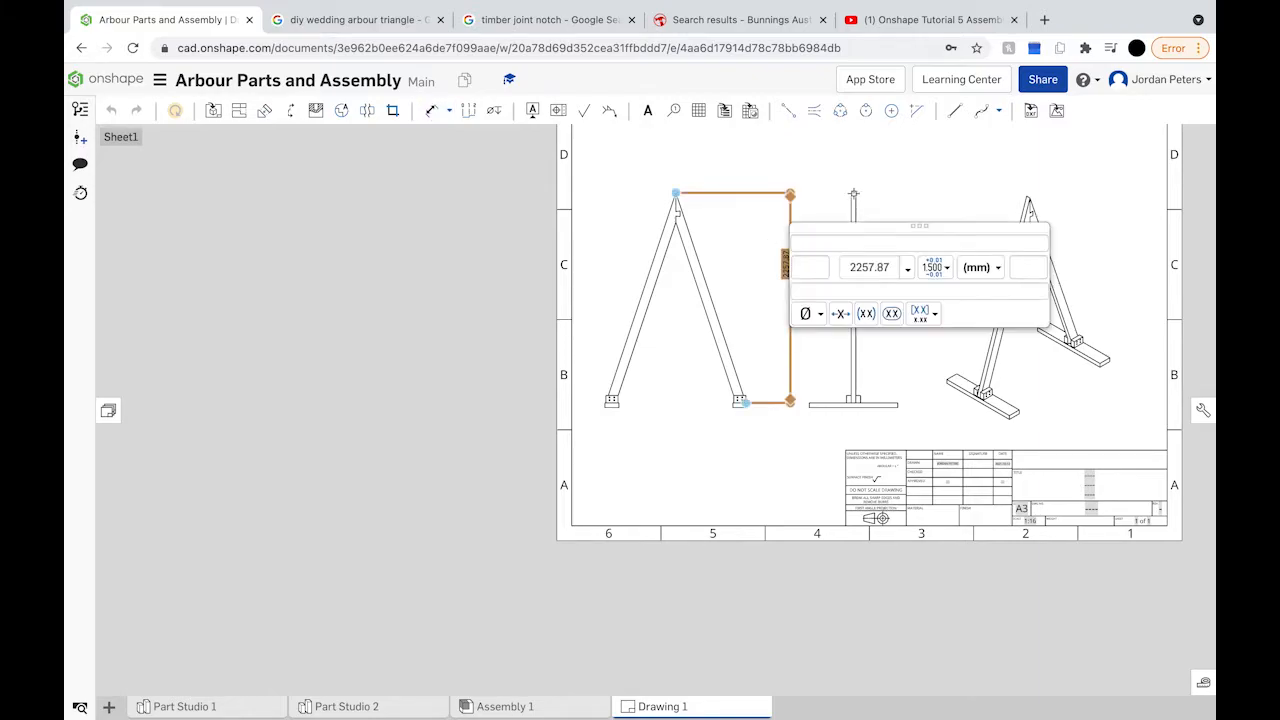
click(430, 112)
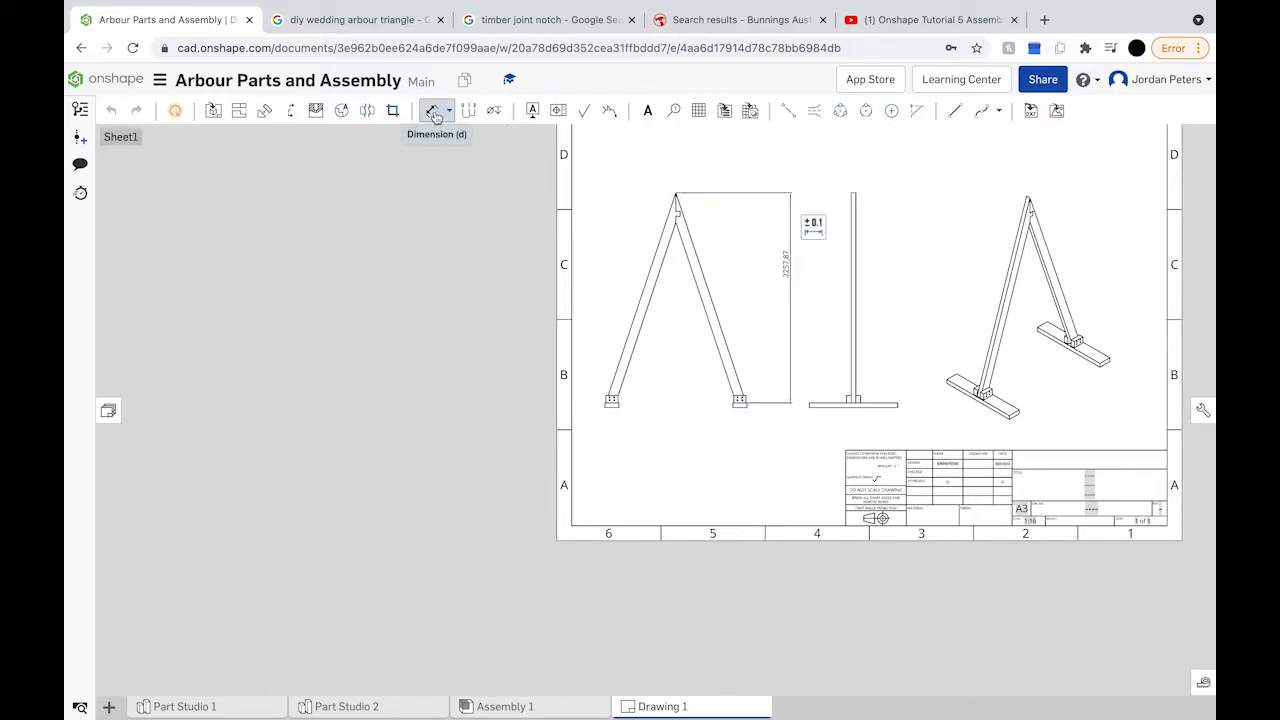
Step: Dimension the post from its top to its base as 2257,87 in the side view
click(433, 116)
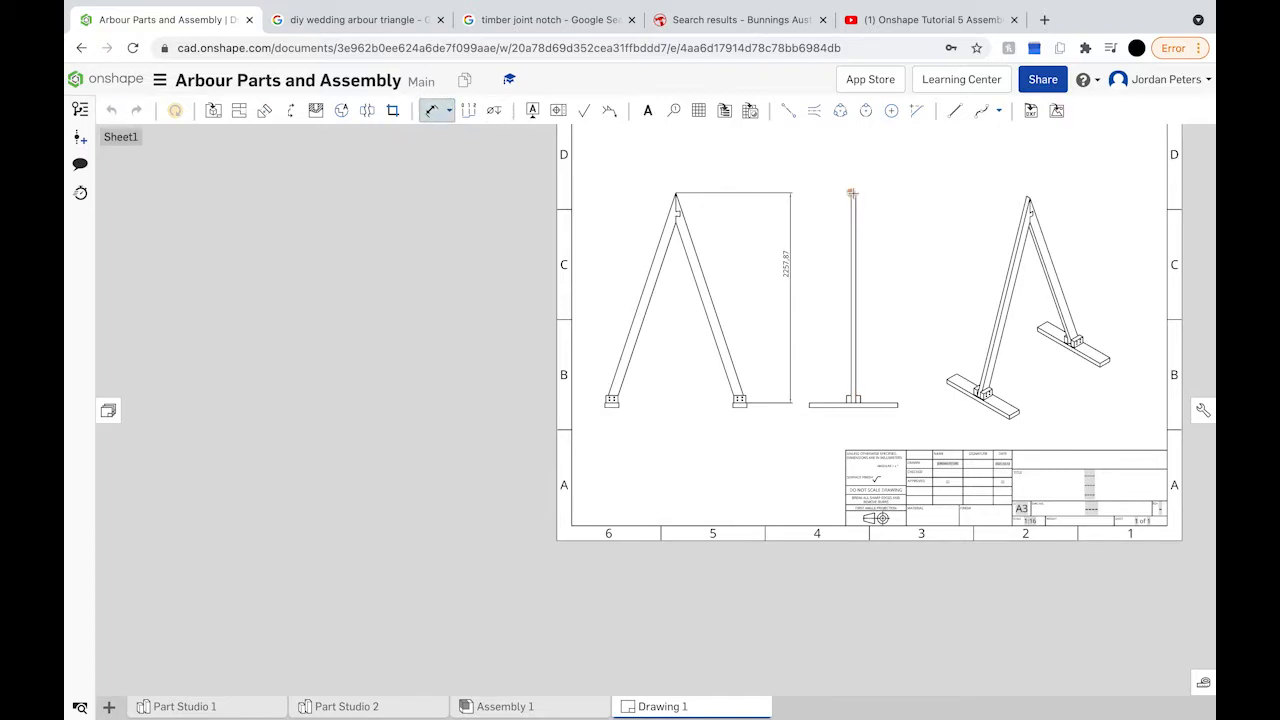
scroll(851, 193, up, 5)
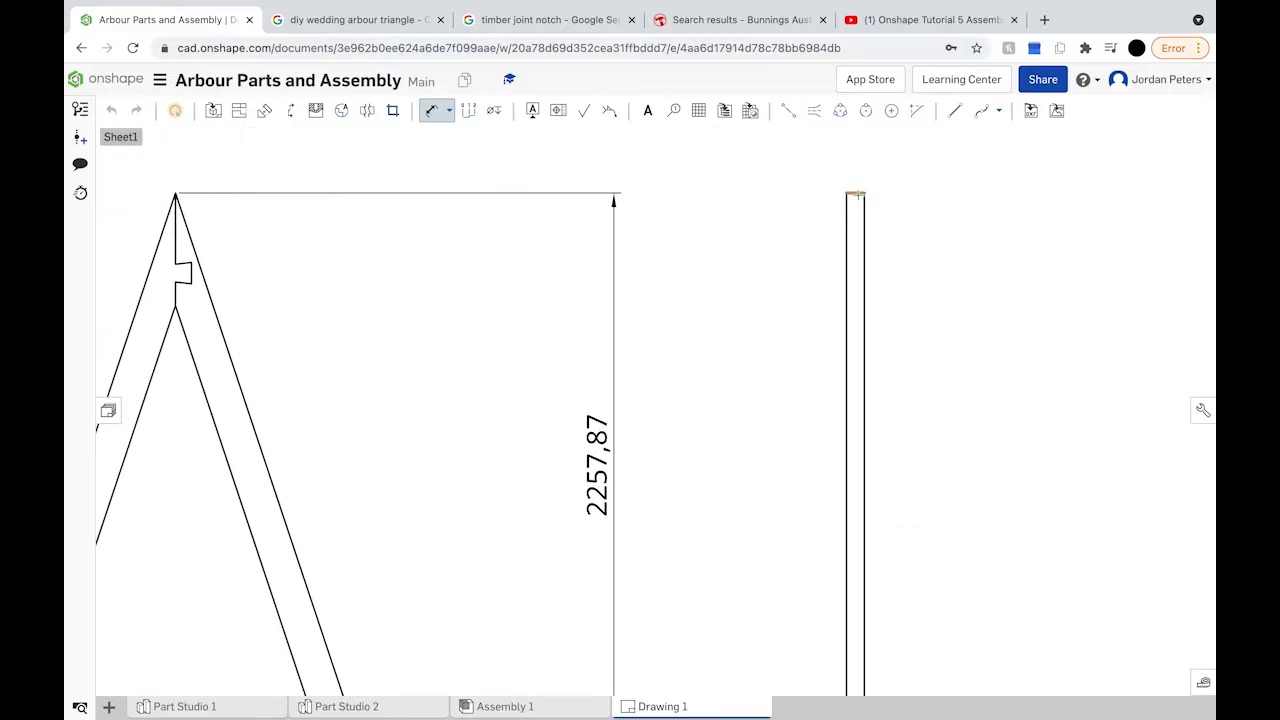
click(855, 193)
scroll(858, 285, down, 3)
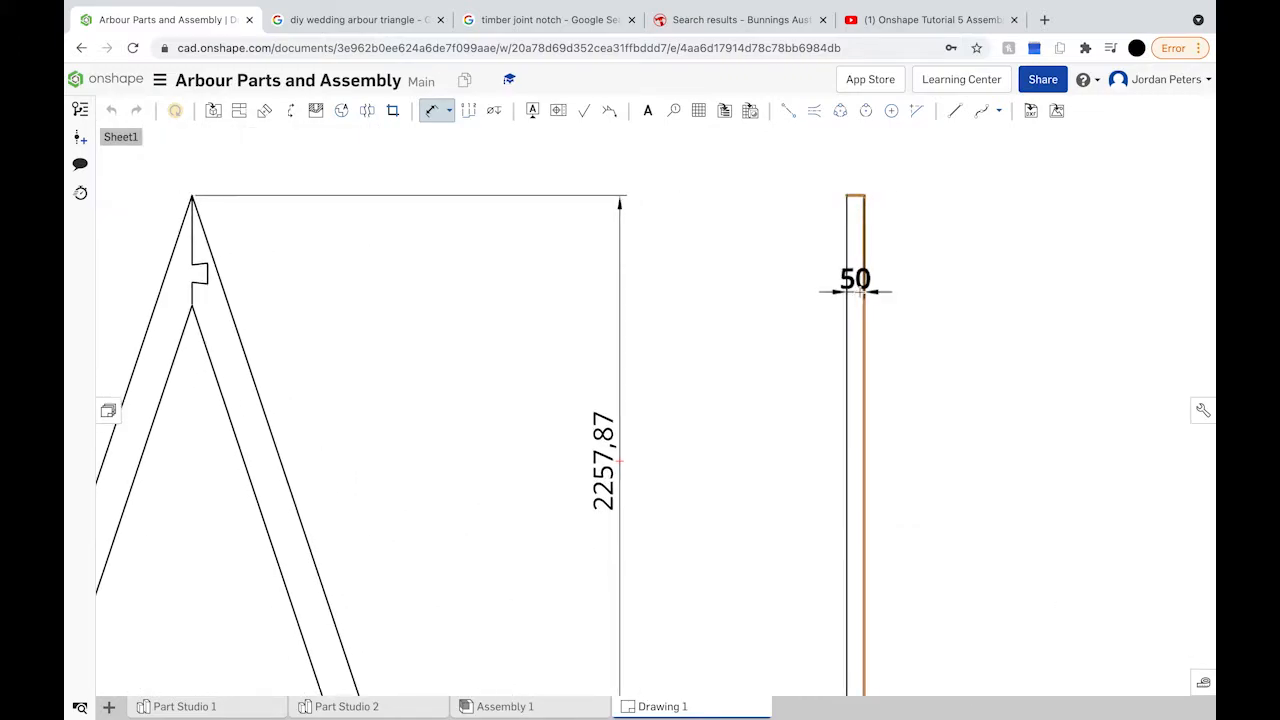
scroll(858, 285, down, 5)
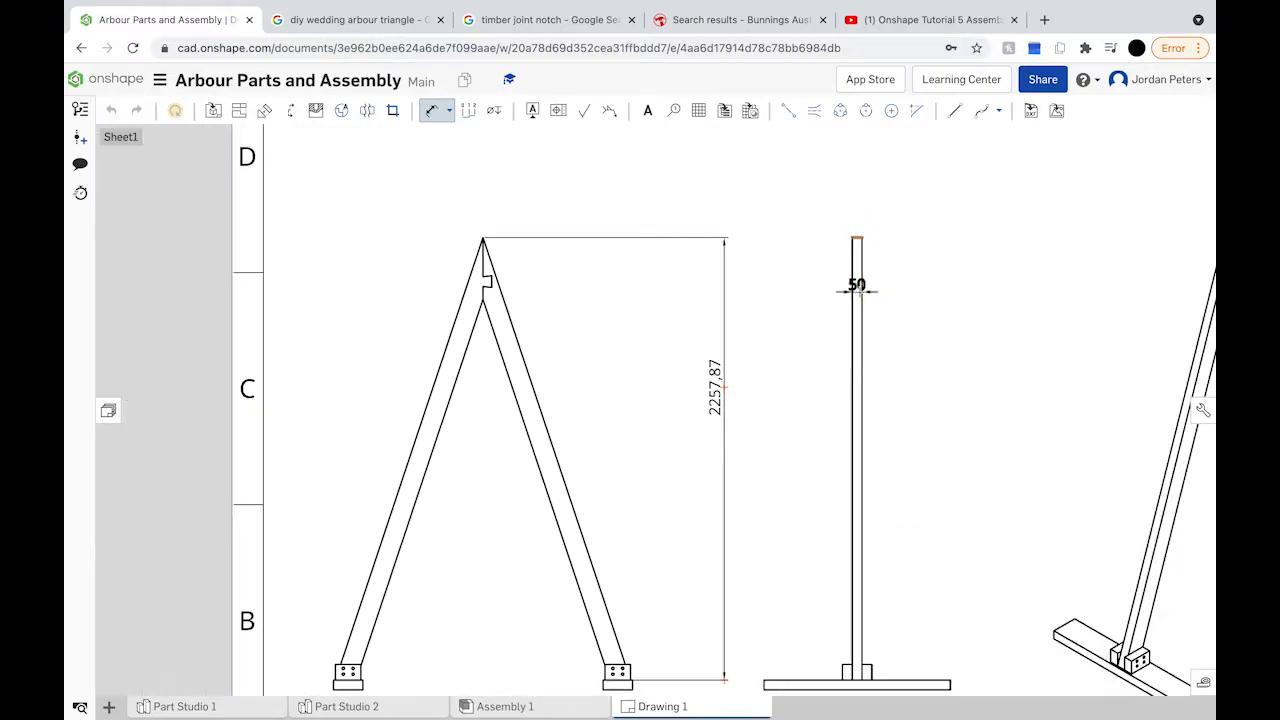
scroll(845, 585, up, 8)
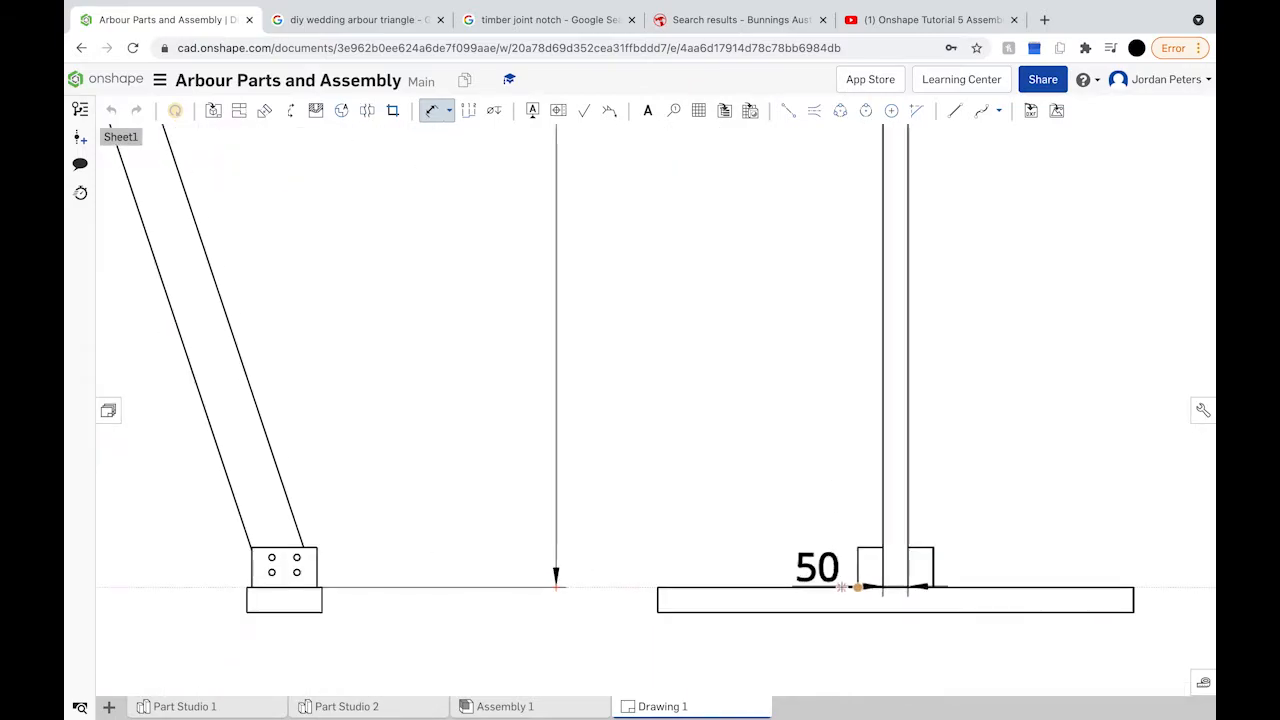
scroll(912, 588, up, 4)
scroll(919, 590, up, 1)
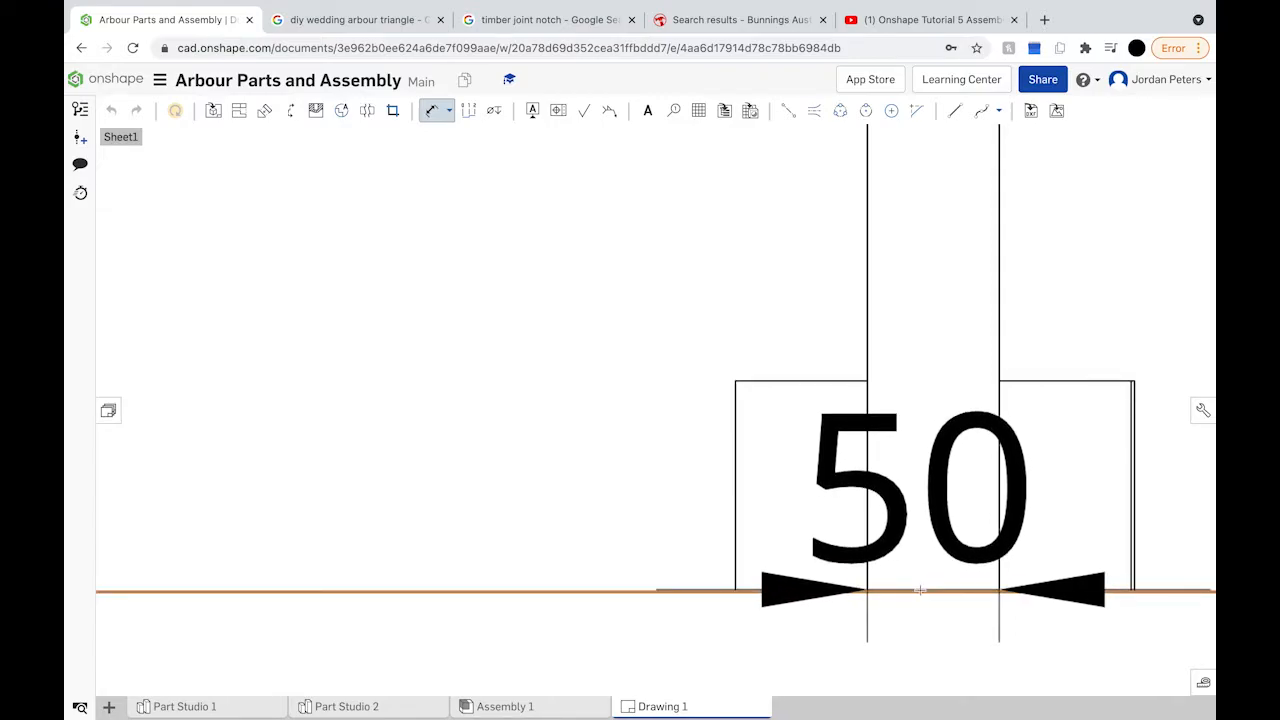
click(919, 590)
scroll(919, 590, down, 6)
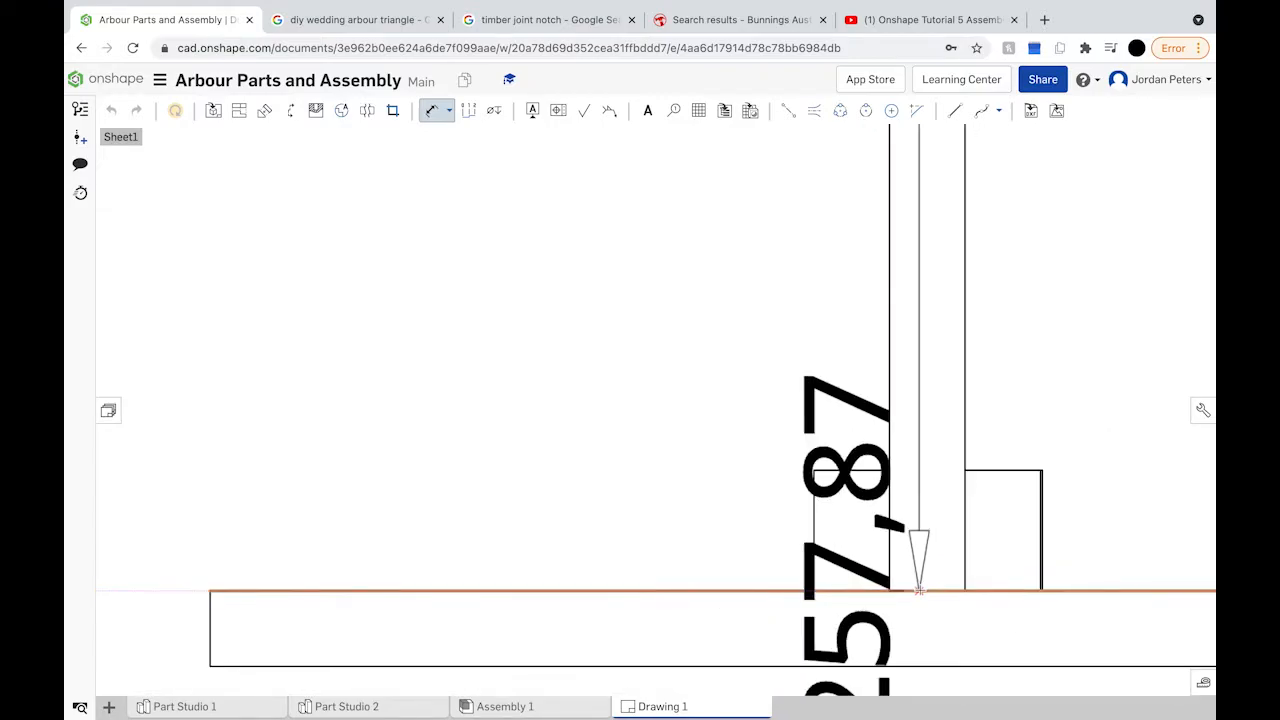
scroll(919, 588, down, 1)
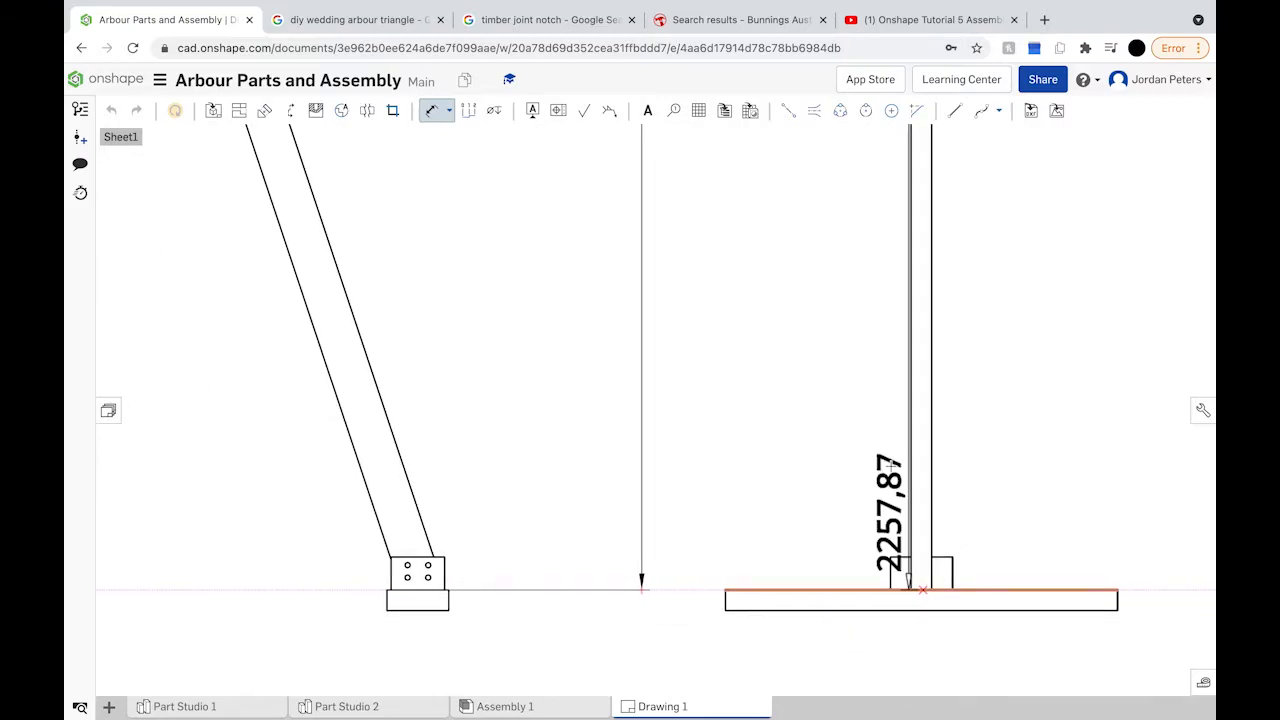
scroll(834, 404, down, 5)
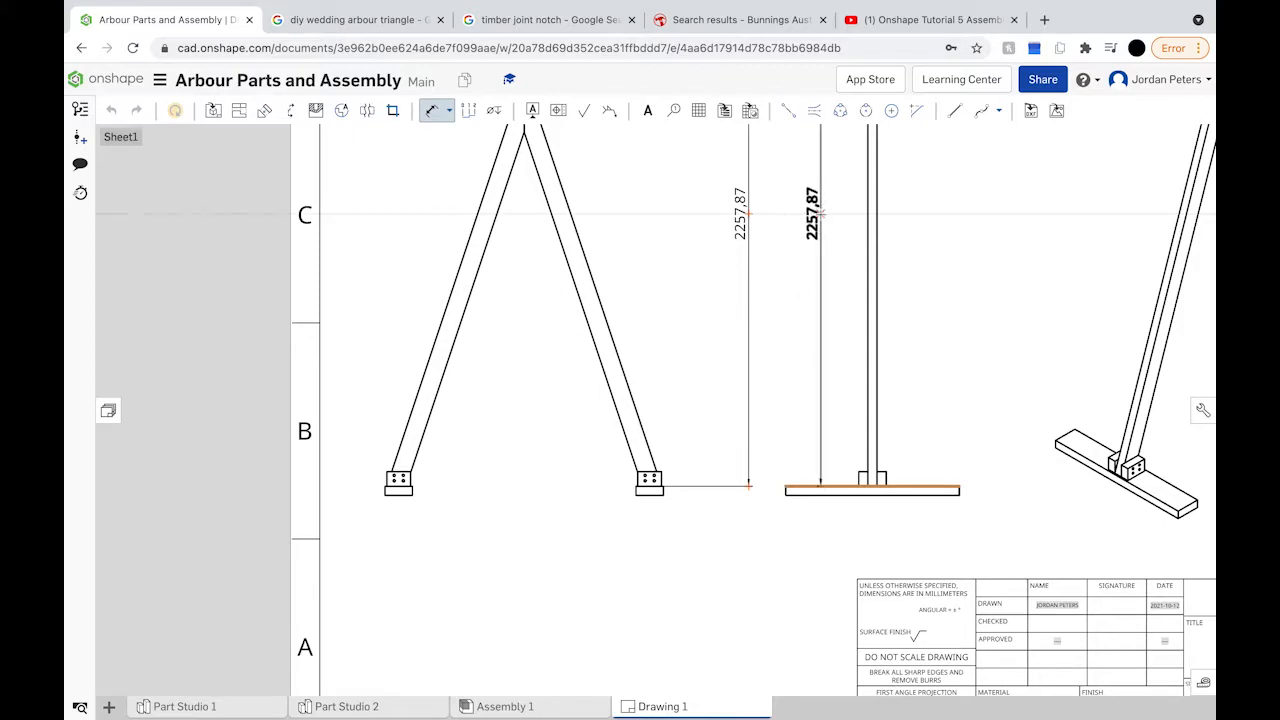
click(820, 214)
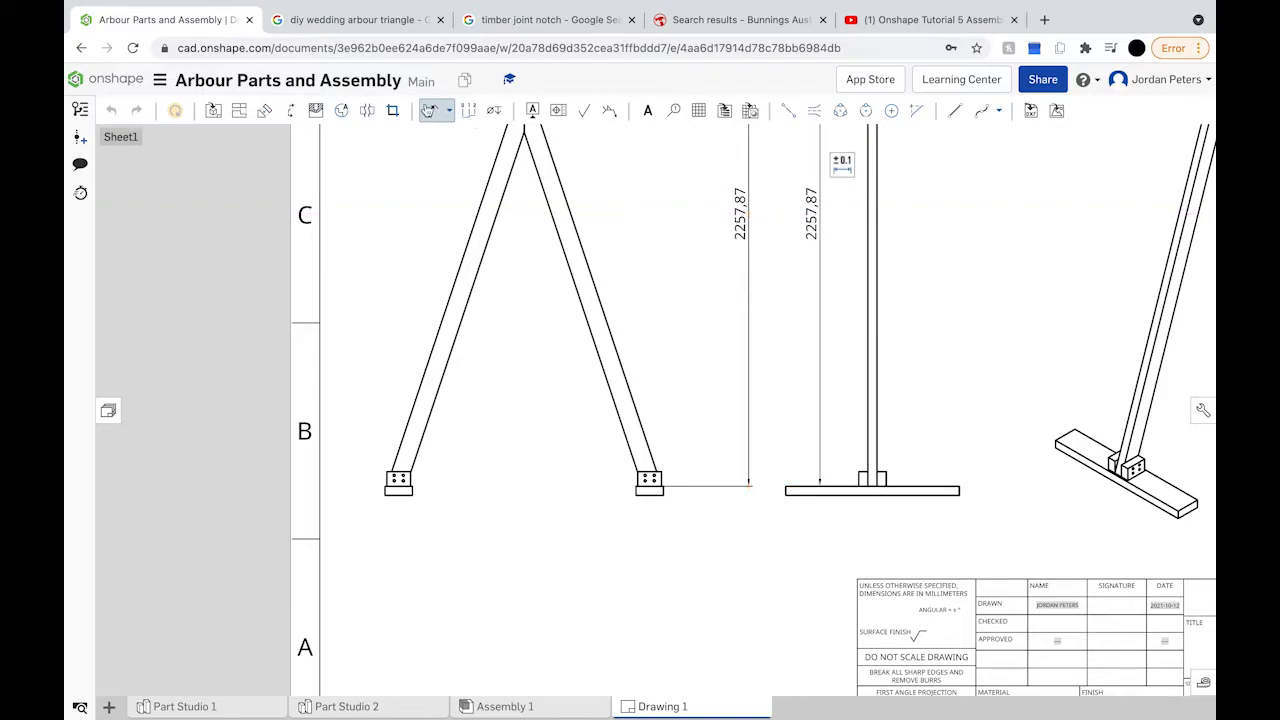
Step: Delete both 2257,87 height dimensions beside the A-frame and the post
click(428, 110)
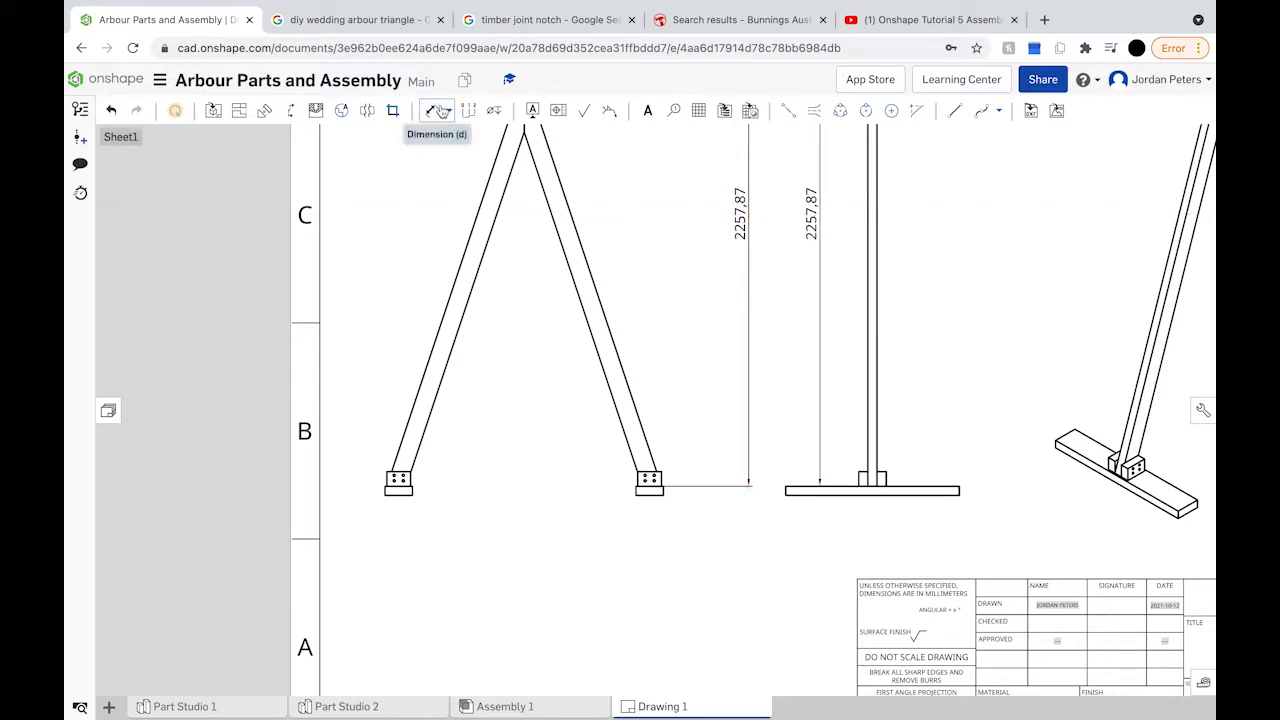
click(740, 212)
key(Delete)
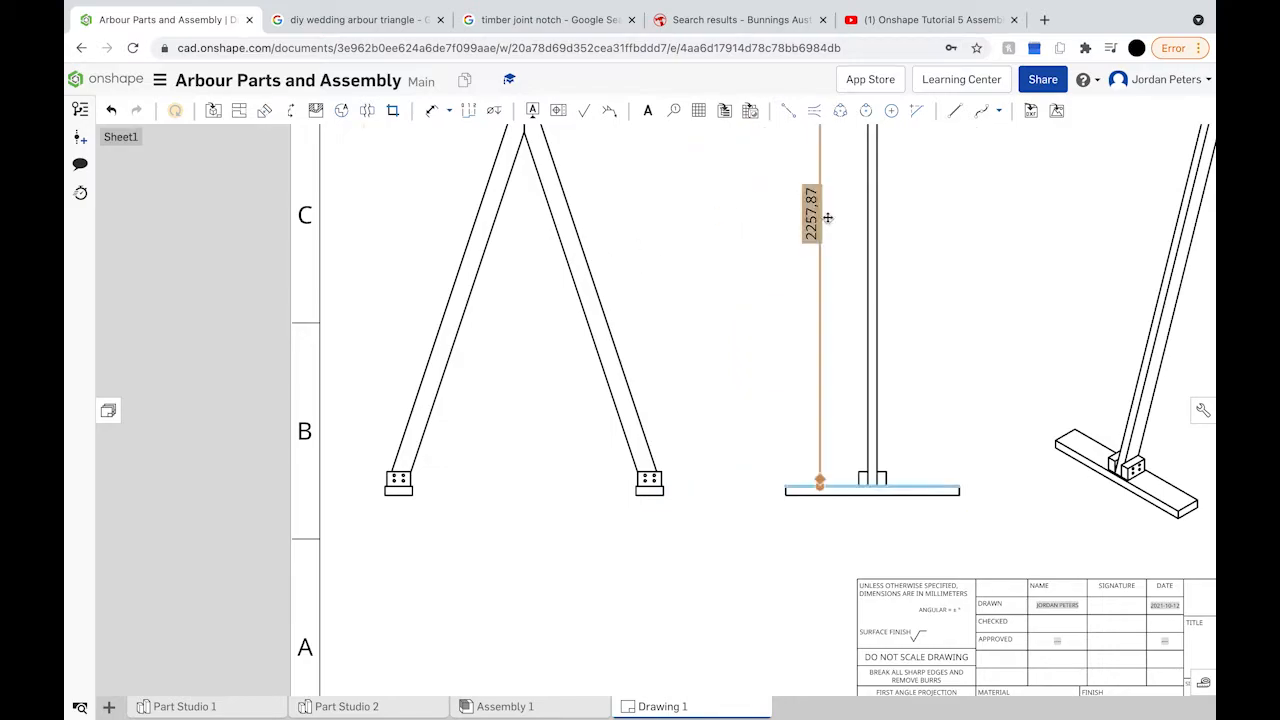
click(812, 222)
key(Delete)
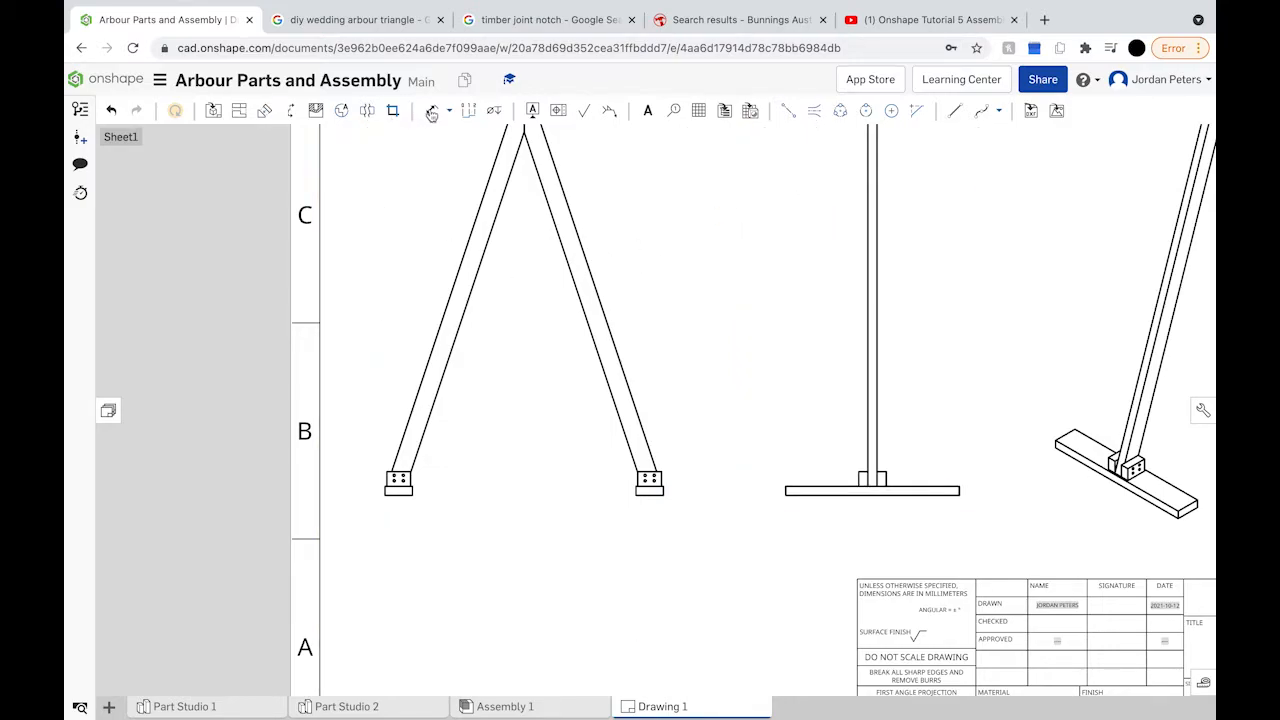
Step: Dimension the right leg length as 2295,67 and the apex-to-notch distance as 316,23
click(580, 246)
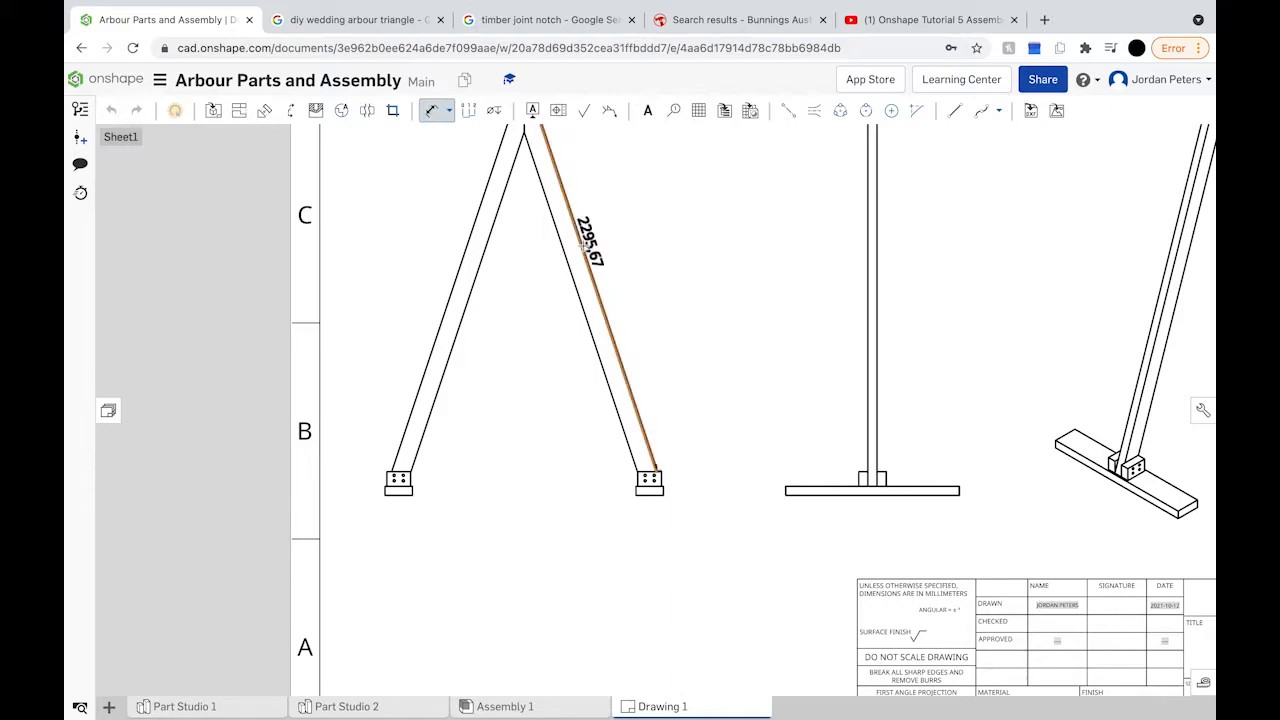
scroll(643, 225, down, 5)
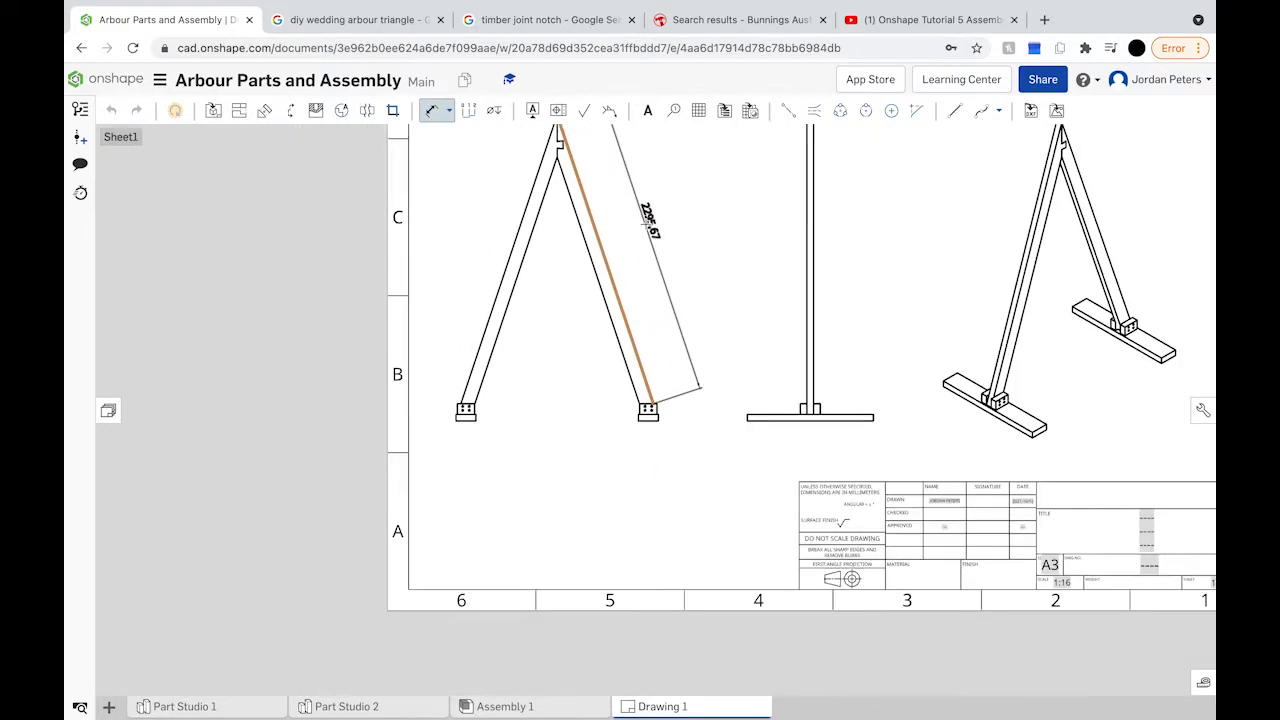
click(636, 228)
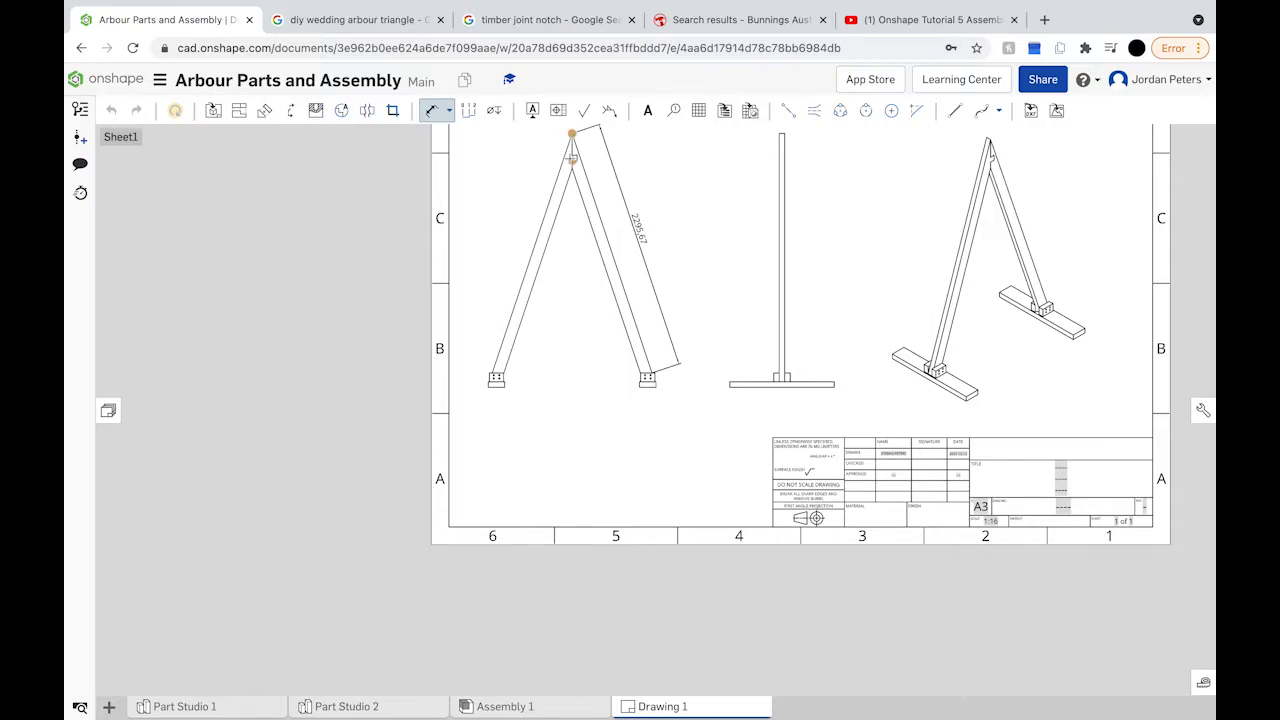
scroll(572, 158, up, 5)
click(578, 187)
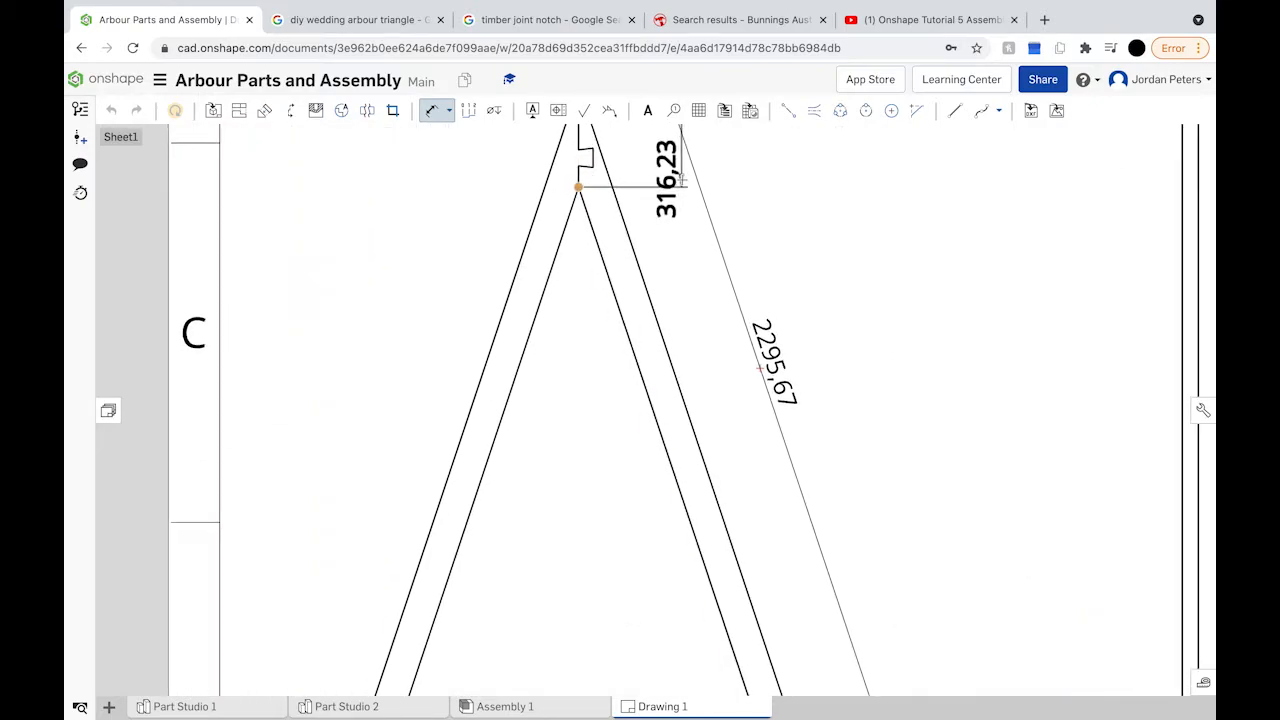
scroll(681, 179, down, 6)
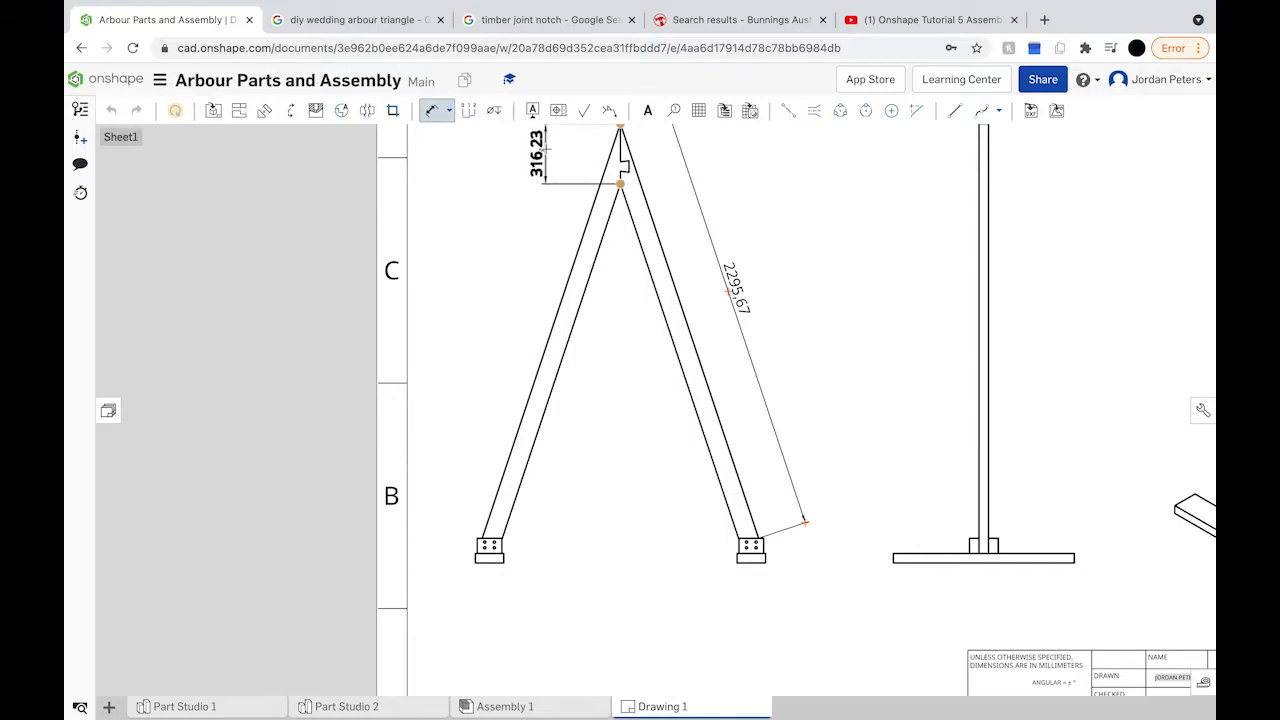
click(537, 155)
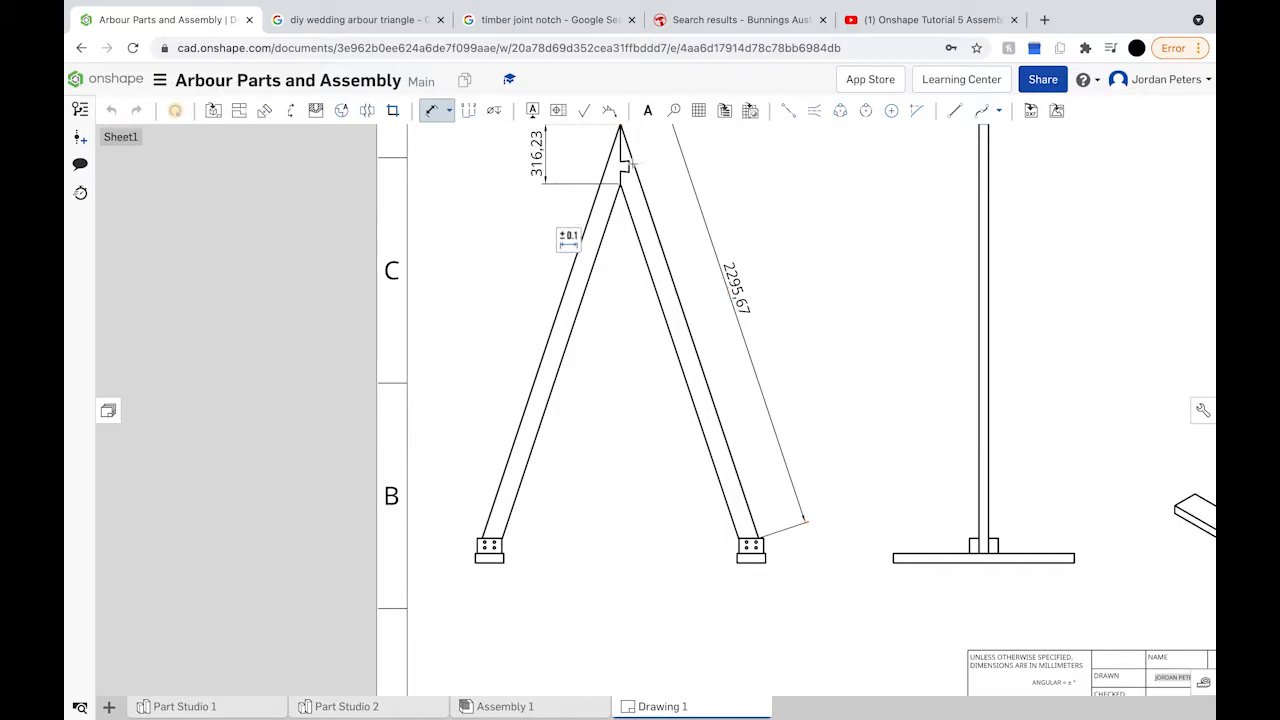
Step: Add the 60 and 50 notch dimensions around the apex
scroll(628, 162, up, 5)
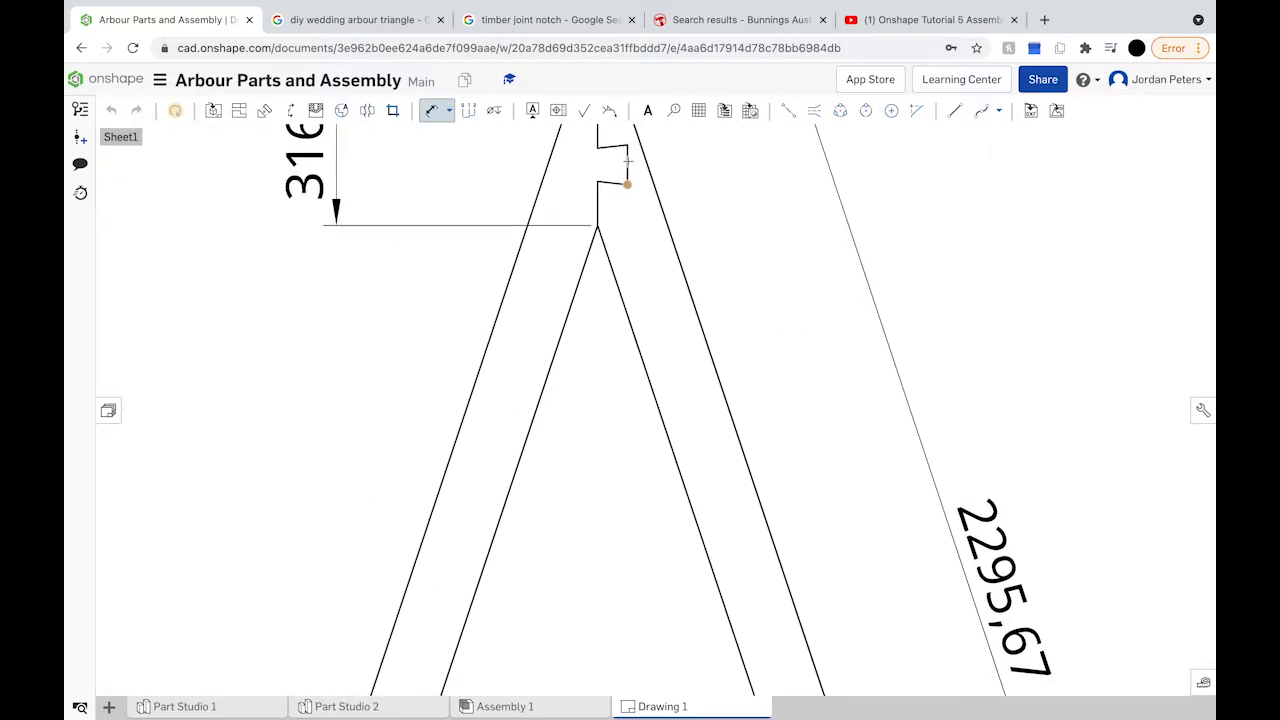
click(628, 162)
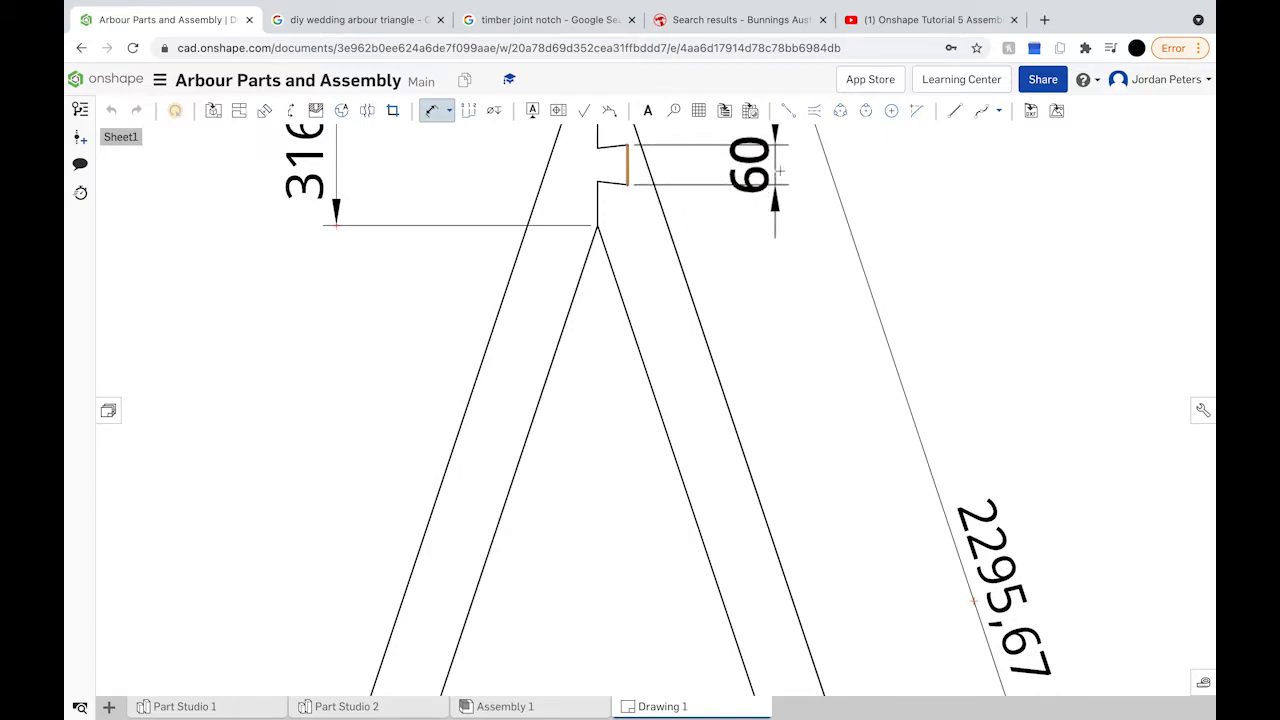
click(779, 171)
scroll(781, 222, down, 5)
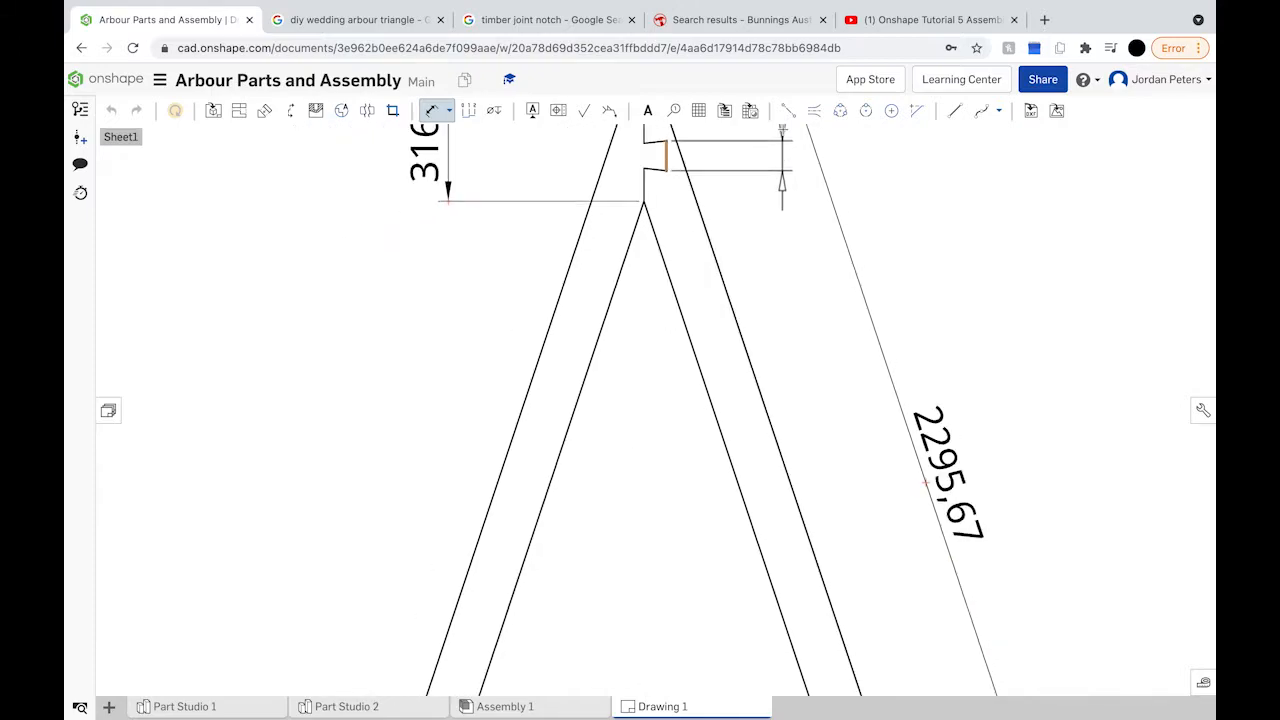
drag(777, 217, 754, 218)
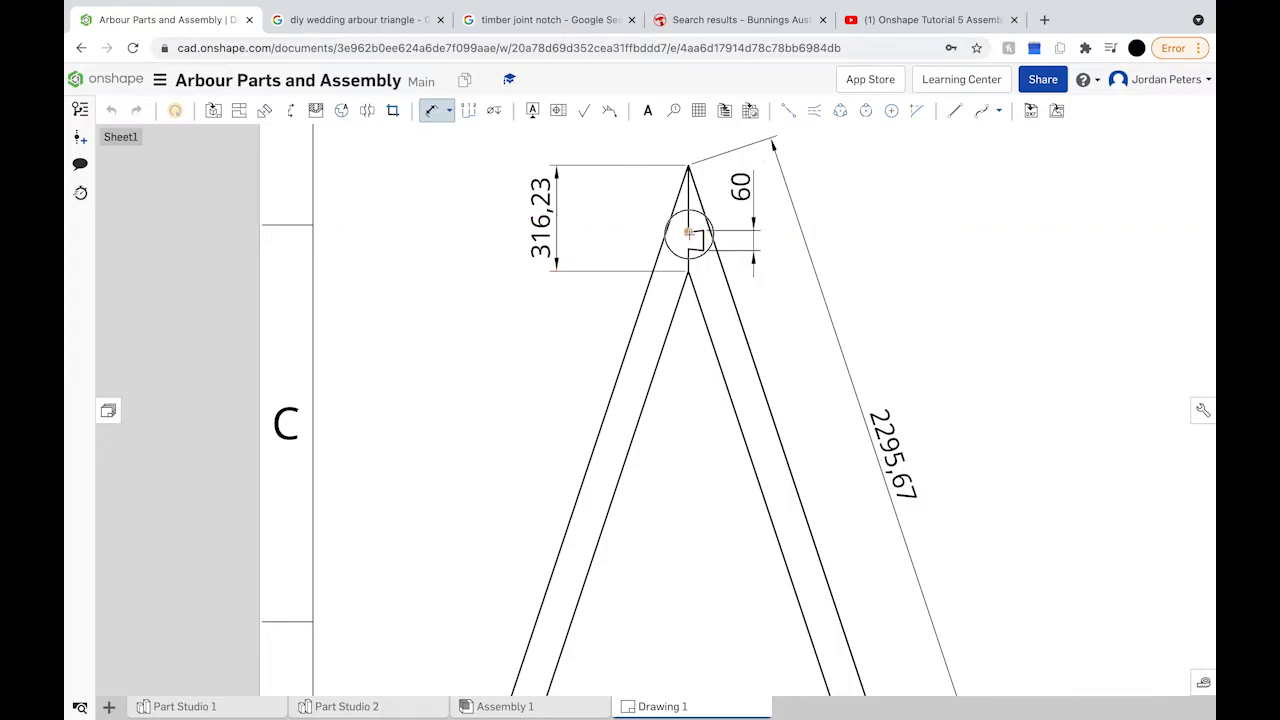
drag(688, 247, 614, 198)
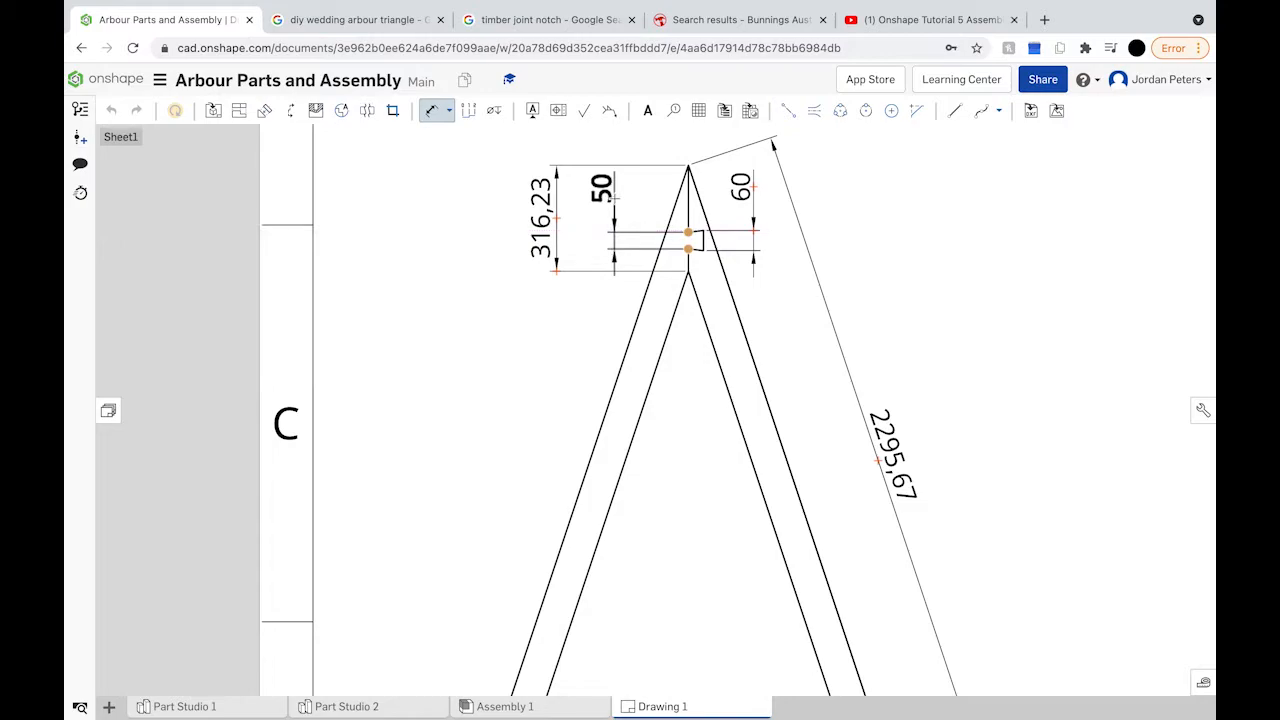
click(614, 198)
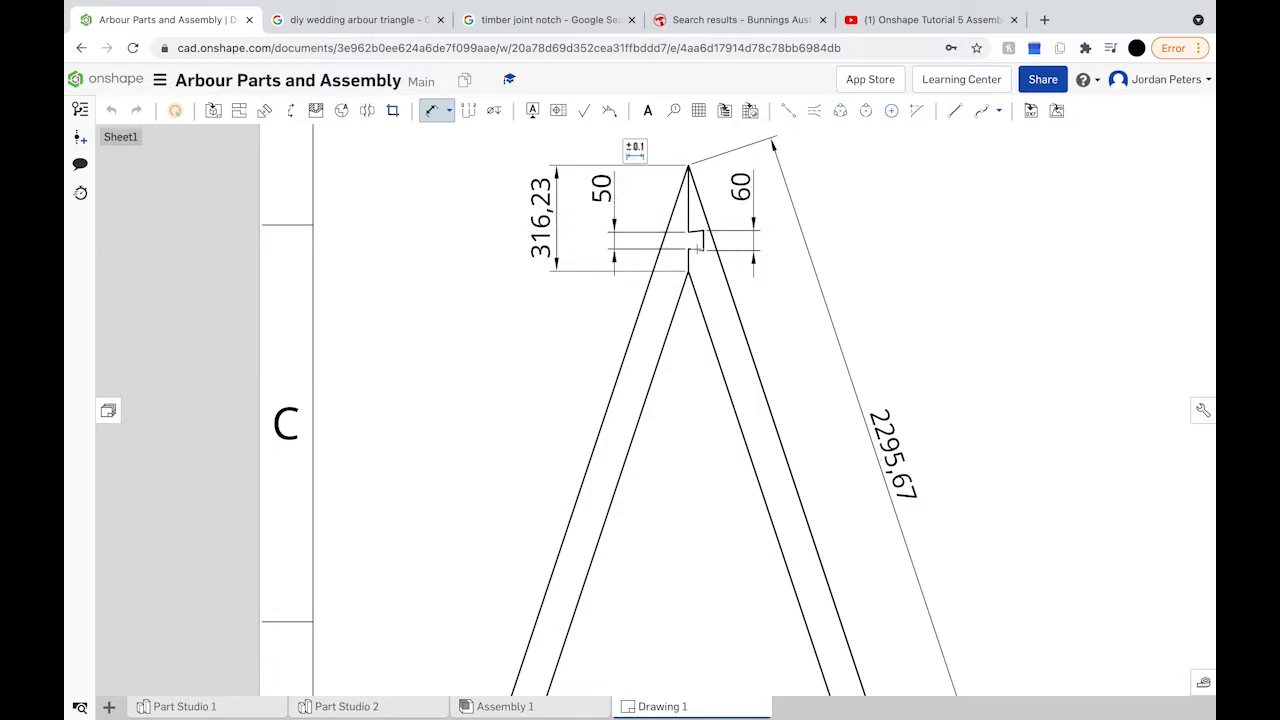
Step: Add the 66,23 dimension below the notch and the 200 dimension right of the apex
click(688, 262)
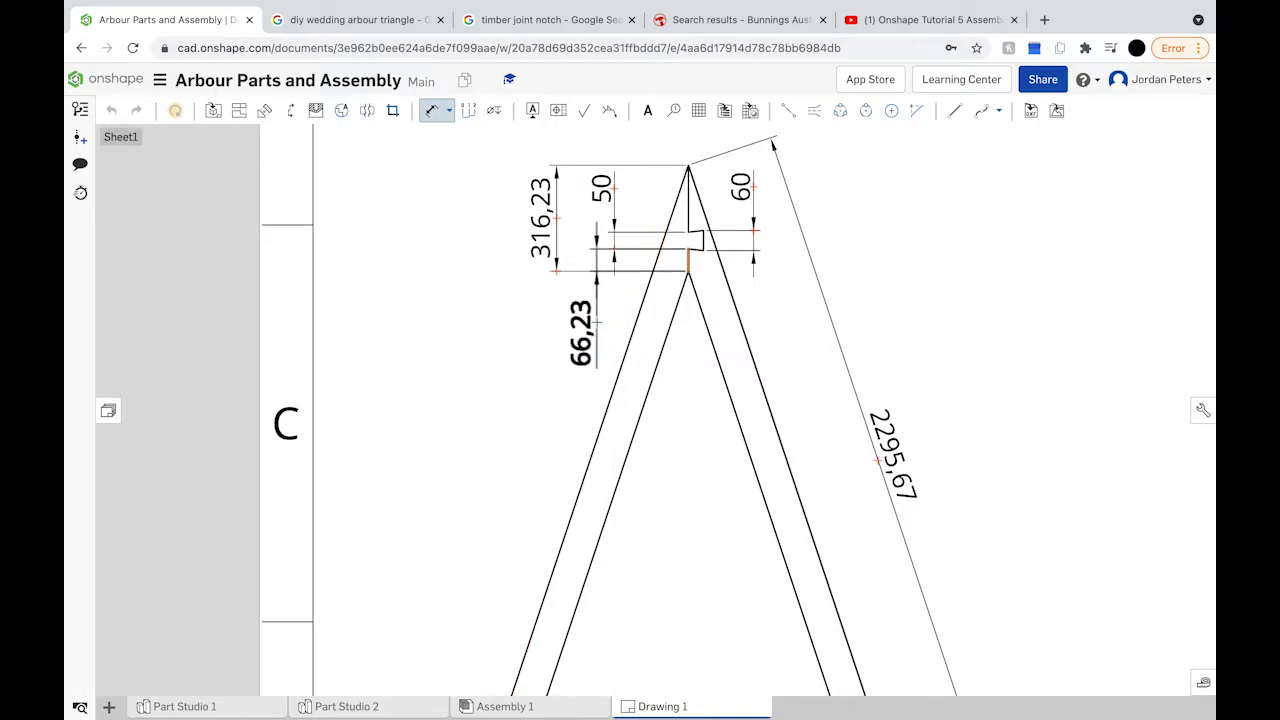
click(597, 322)
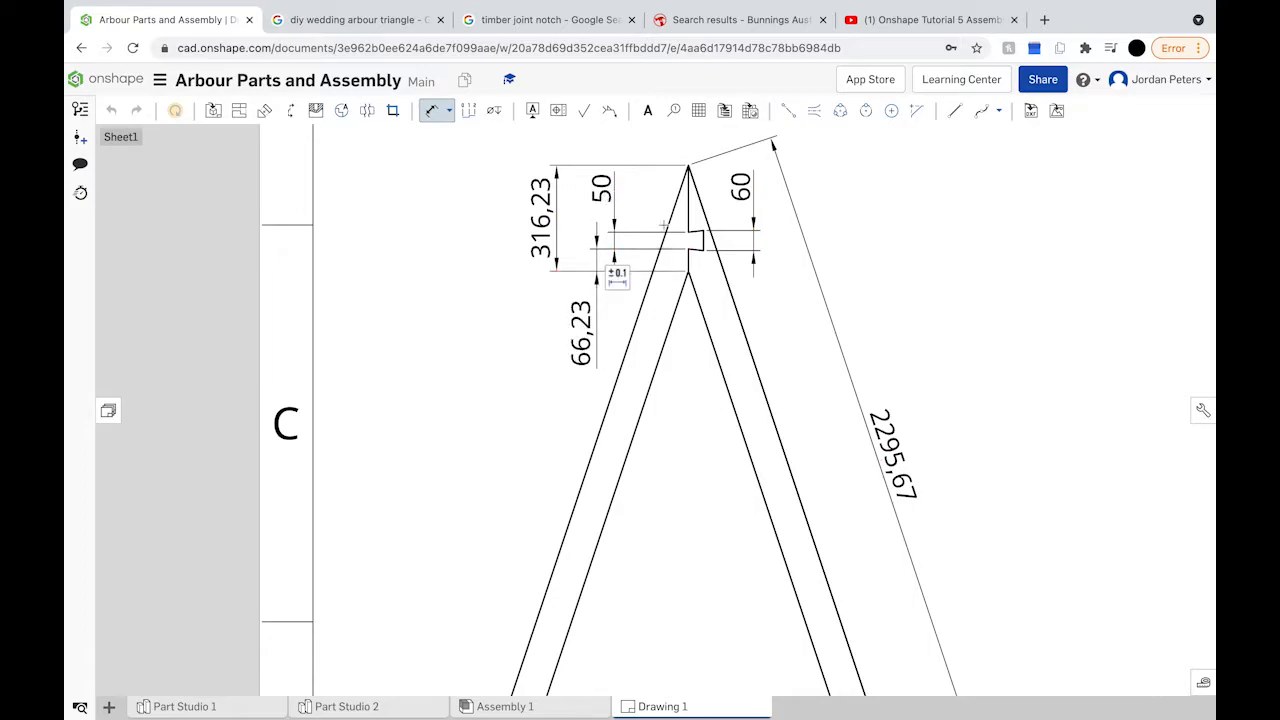
click(689, 210)
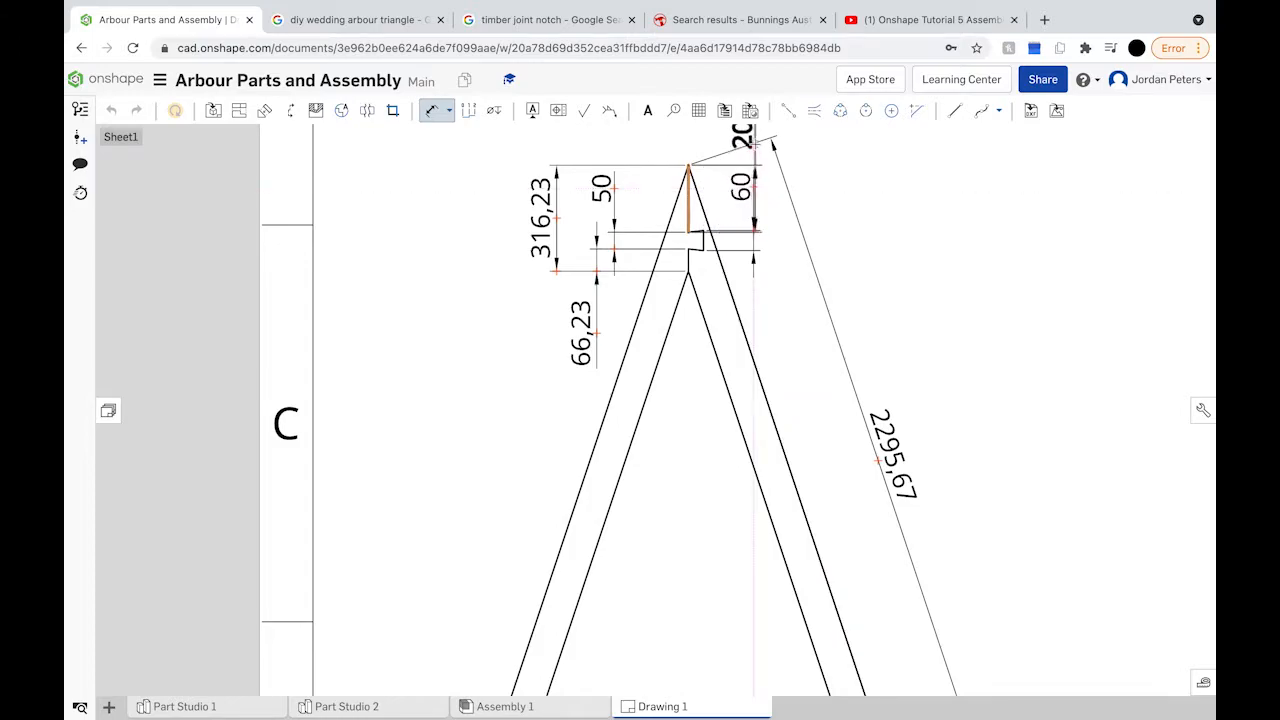
click(754, 143)
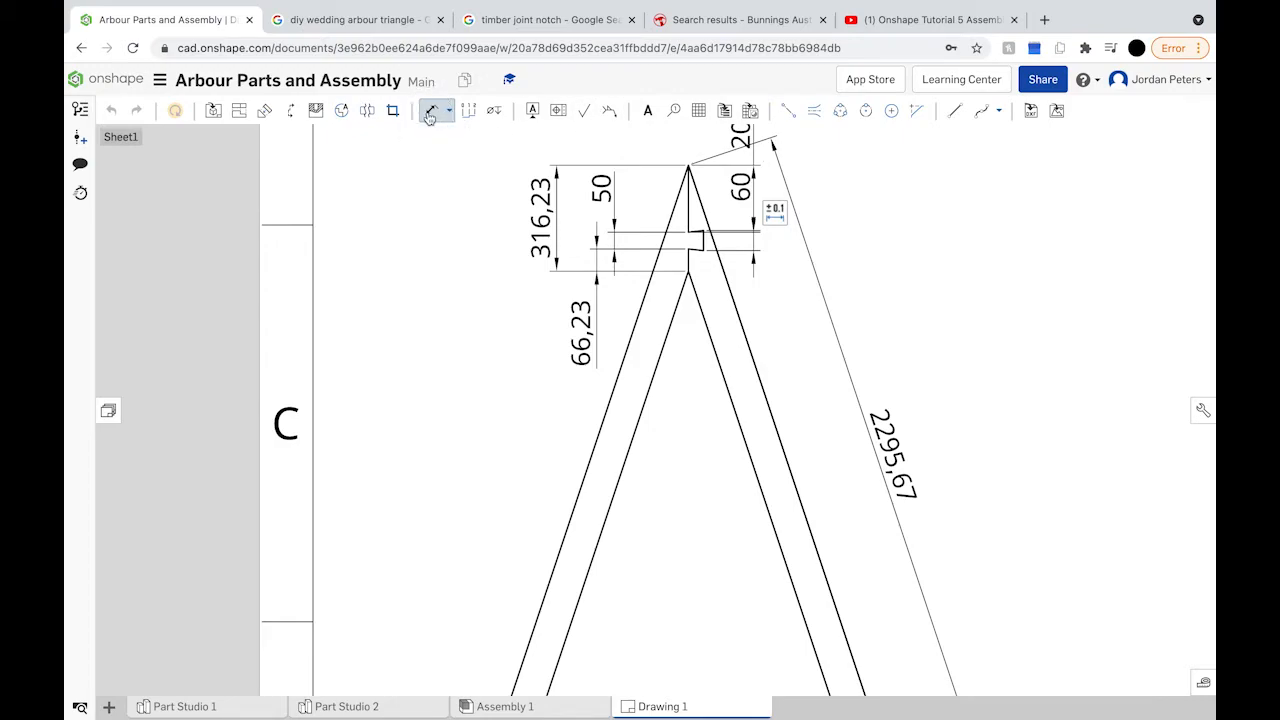
key(Escape)
Step: Rearrange the 316,23, 50, 60, 200 and 2295,67 labels so they clear the frame
click(538, 203)
drag(540, 203, 393, 195)
mouse_move(602, 205)
mouse_down()
mouse_move(577, 191)
mouse_move(597, 188)
mouse_up()
click(740, 190)
drag(741, 196, 754, 275)
drag(754, 285, 776, 315)
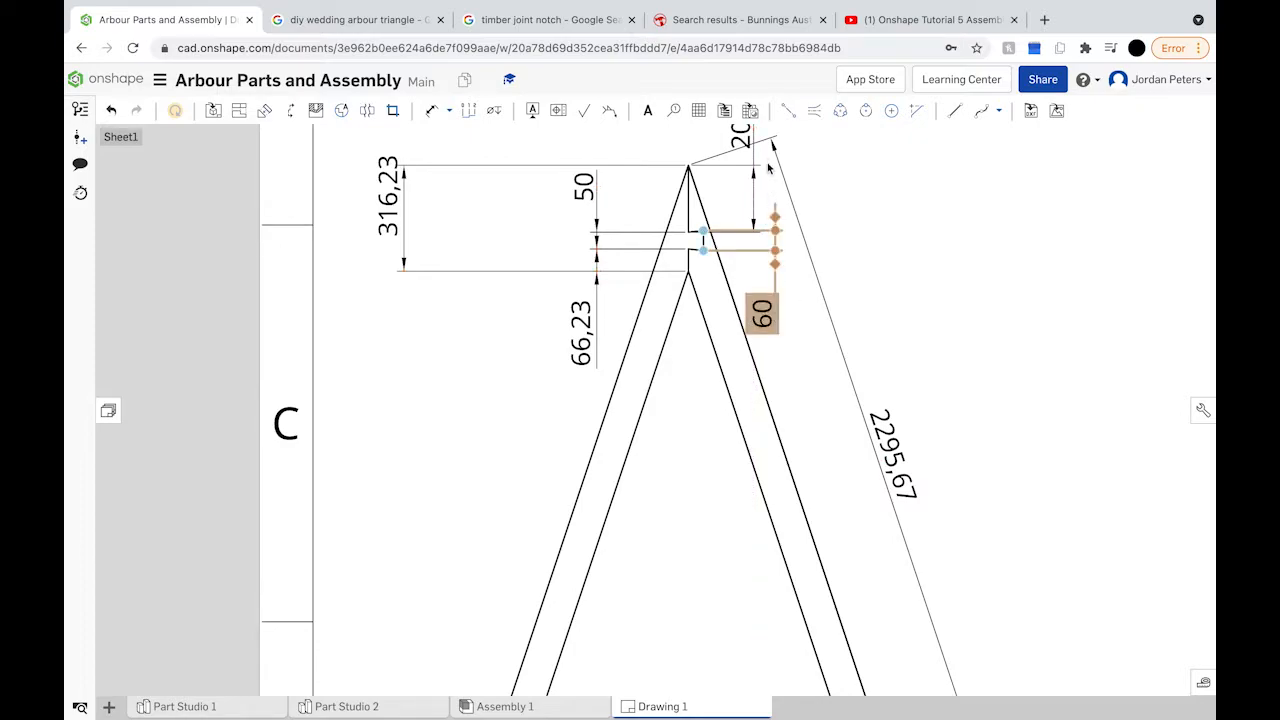
drag(745, 135, 772, 137)
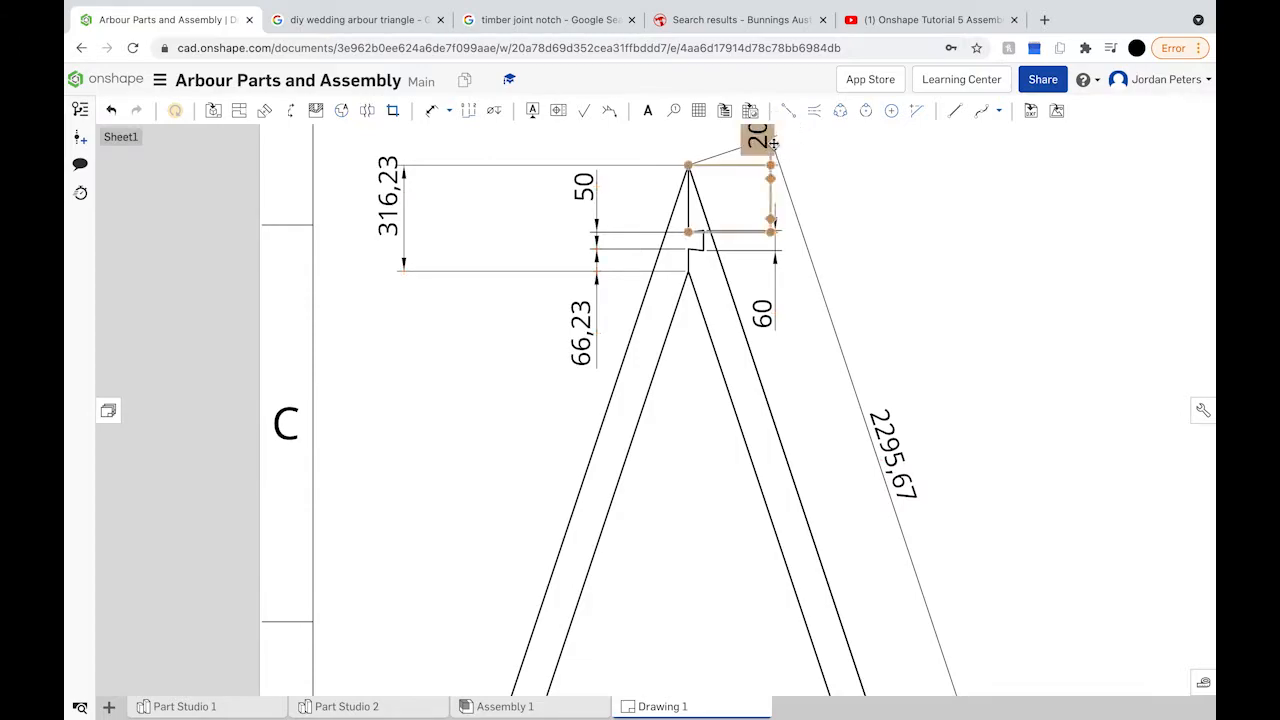
scroll(777, 206, up, 3)
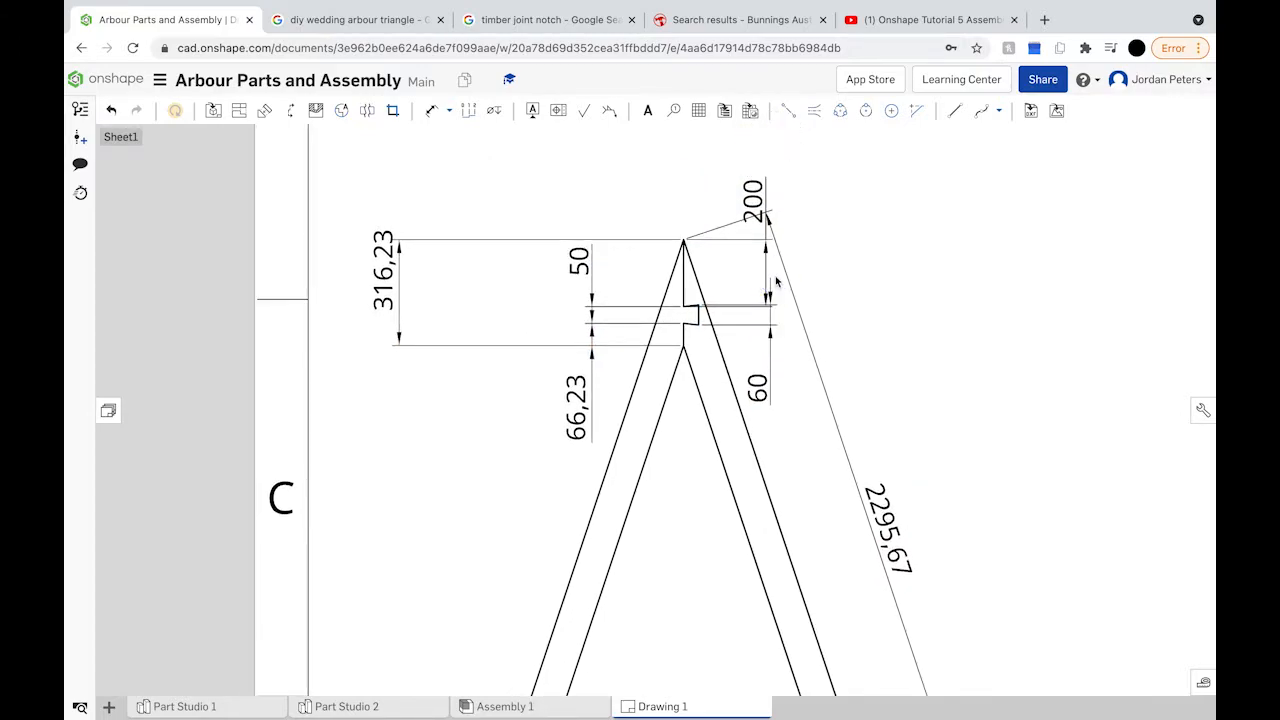
drag(759, 203, 775, 205)
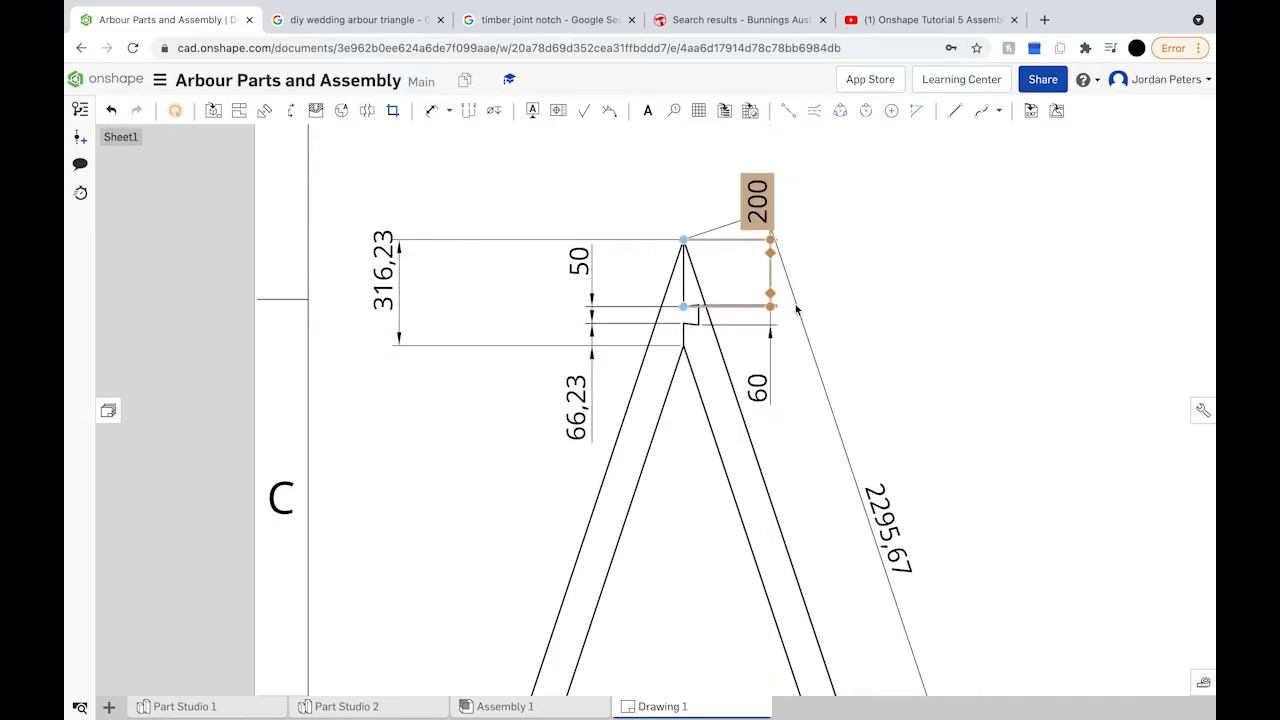
drag(887, 510, 946, 460)
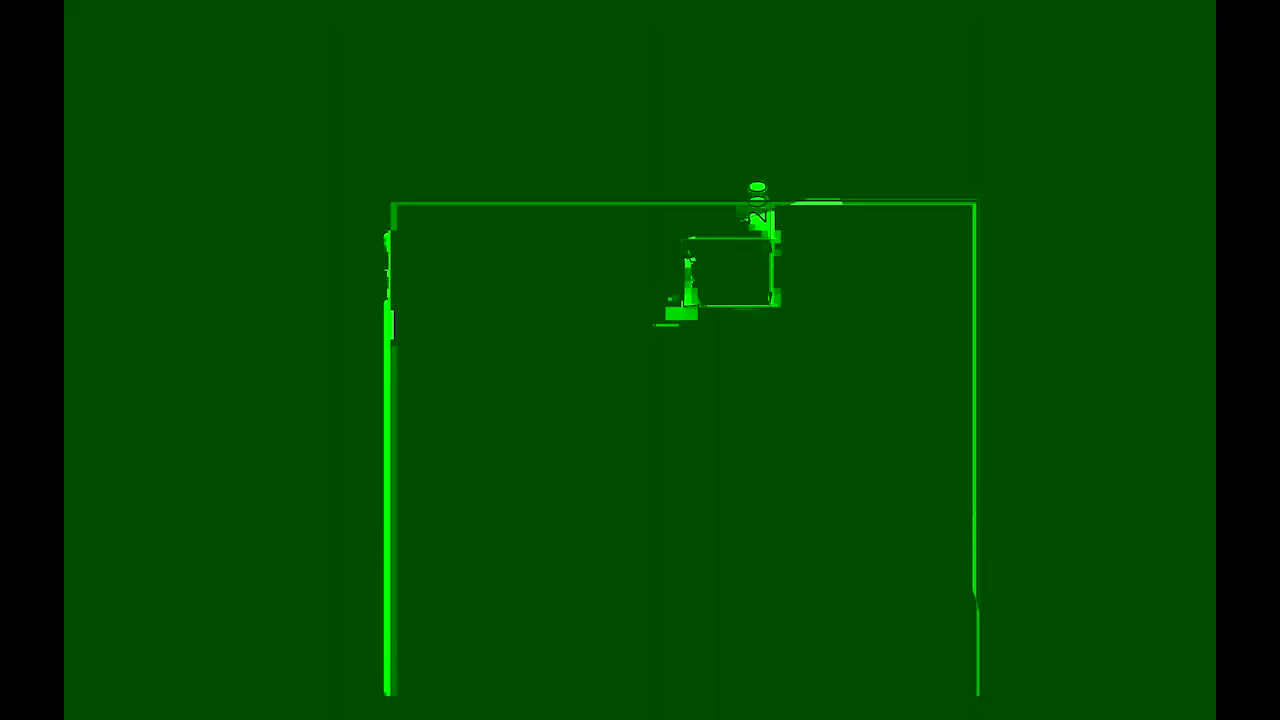
Step: Dimension the notch depth as 45 between its vertical edge and the apex, placed above the apex
scroll(703, 325, up, 5)
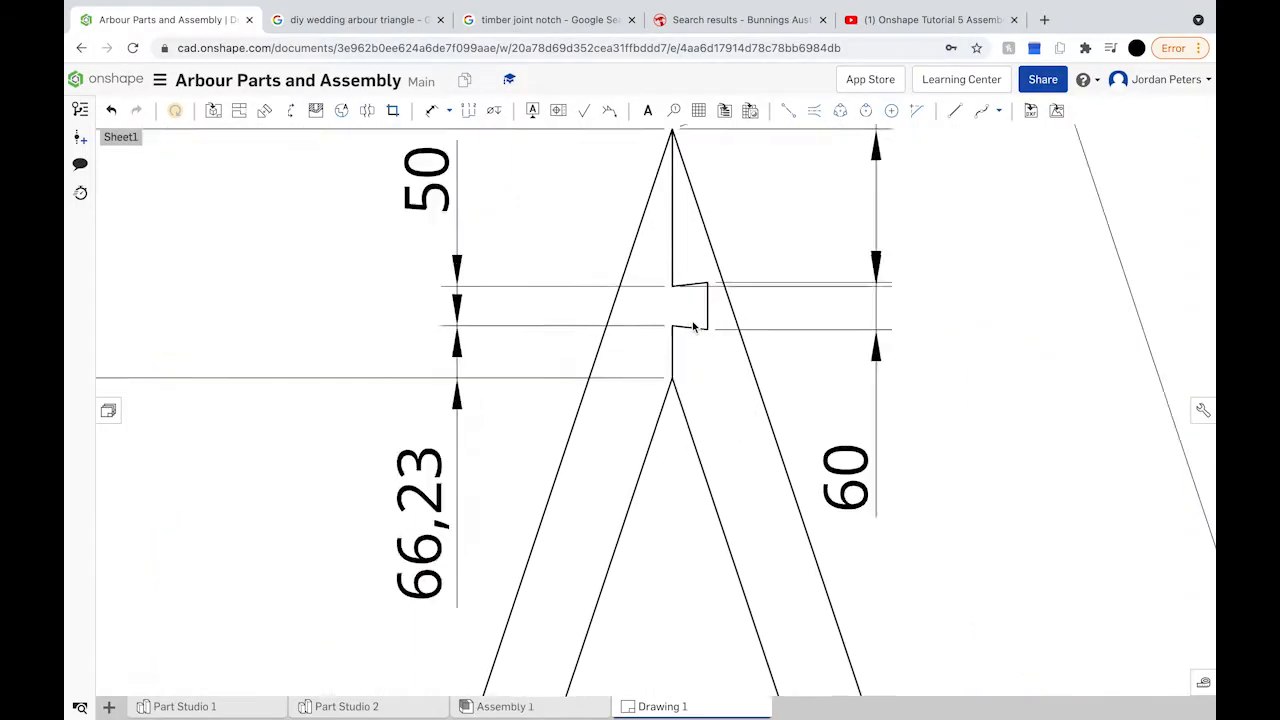
scroll(693, 327, down, 4)
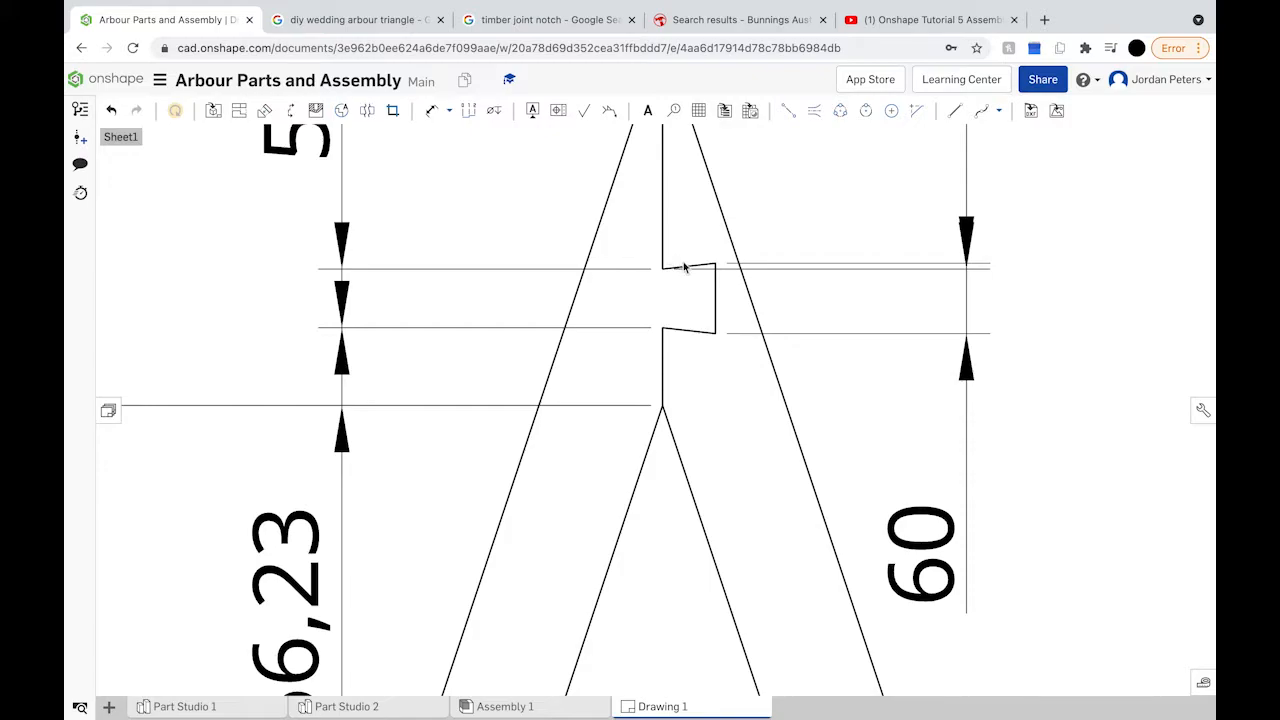
scroll(690, 273, down, 2)
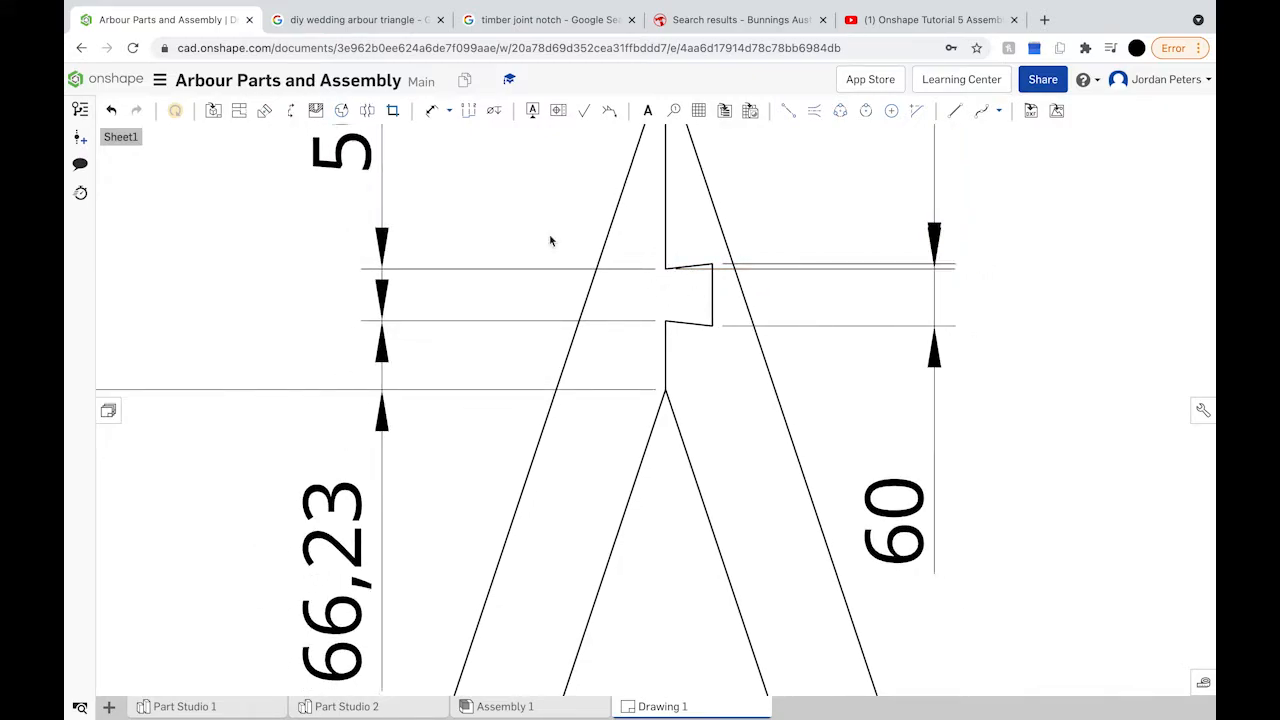
click(431, 111)
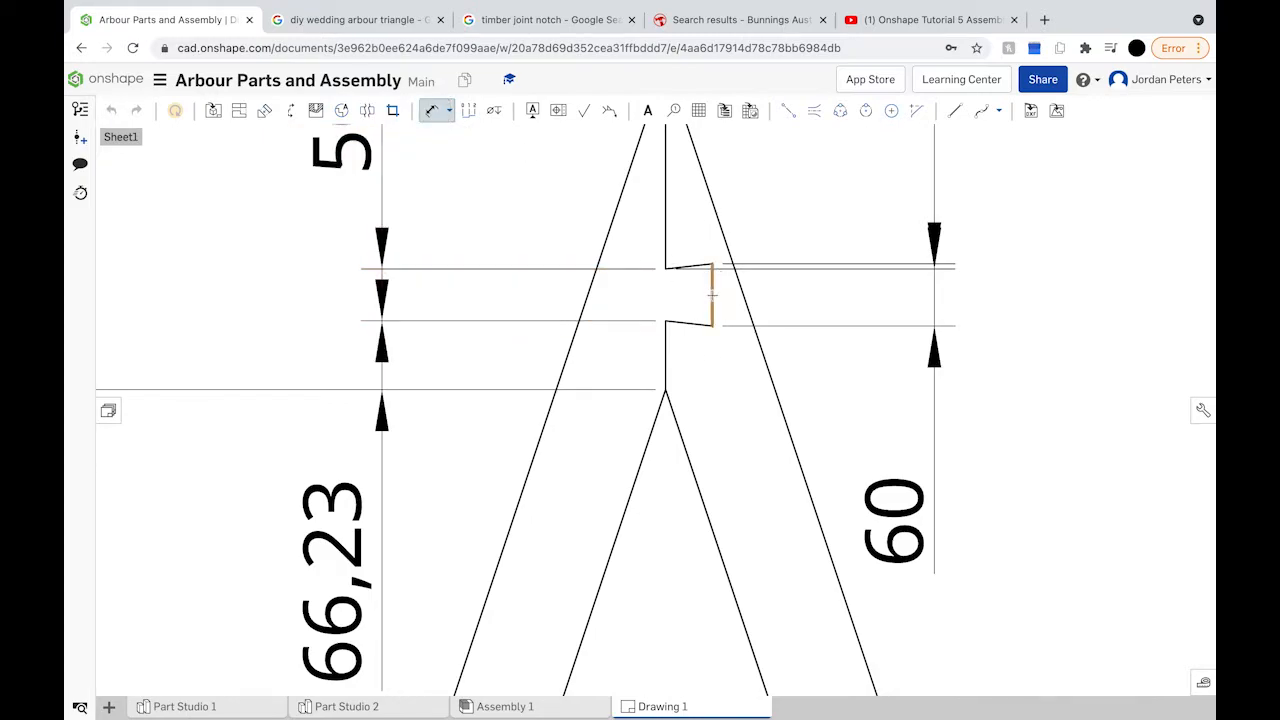
click(712, 294)
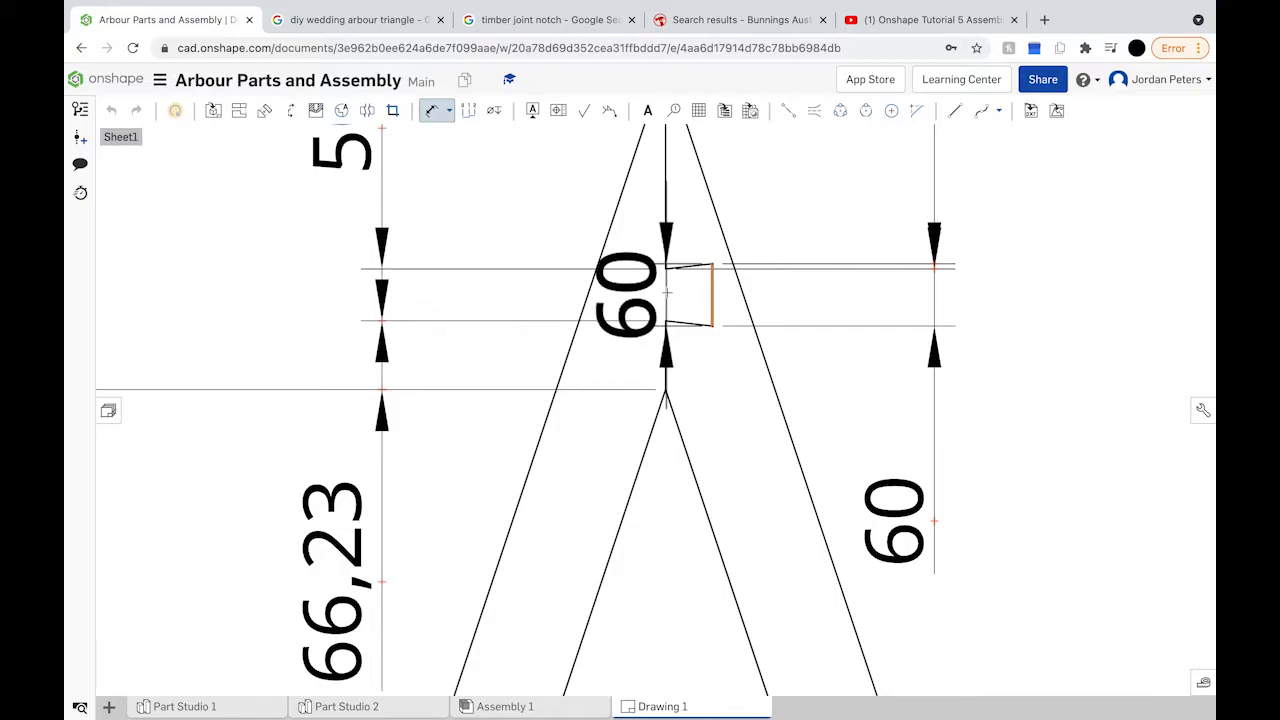
scroll(666, 292, down, 1)
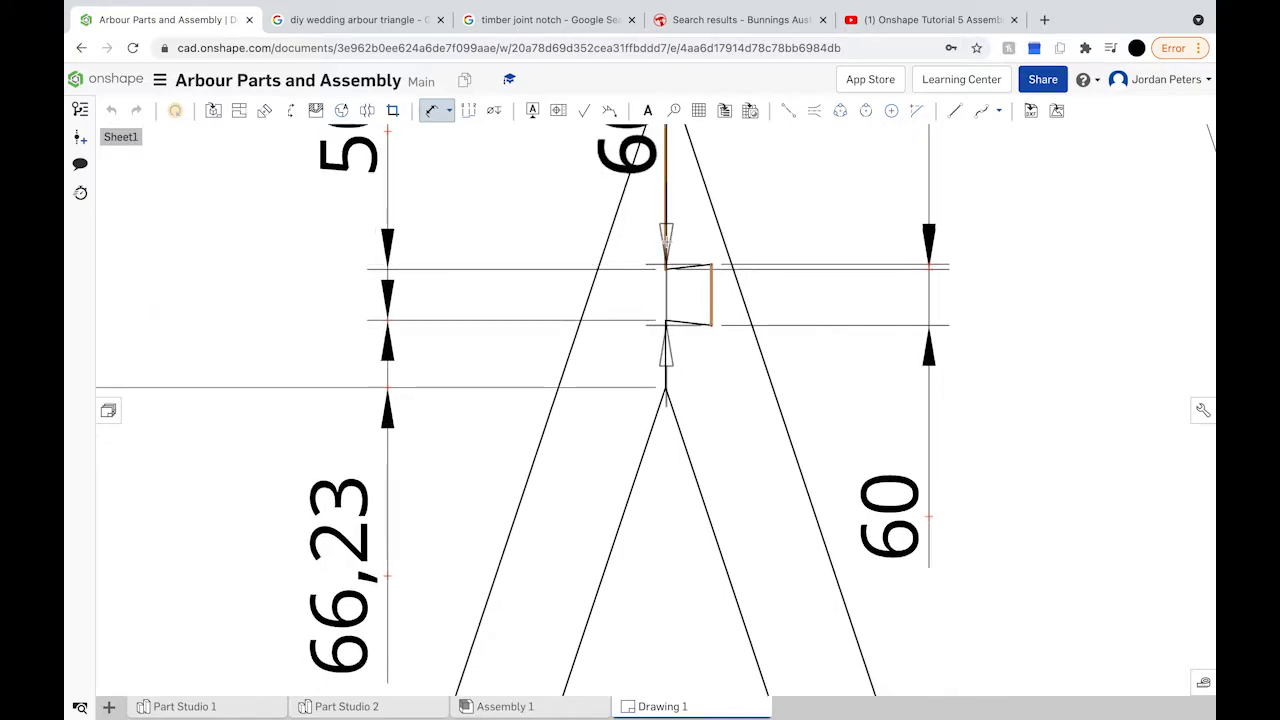
click(666, 240)
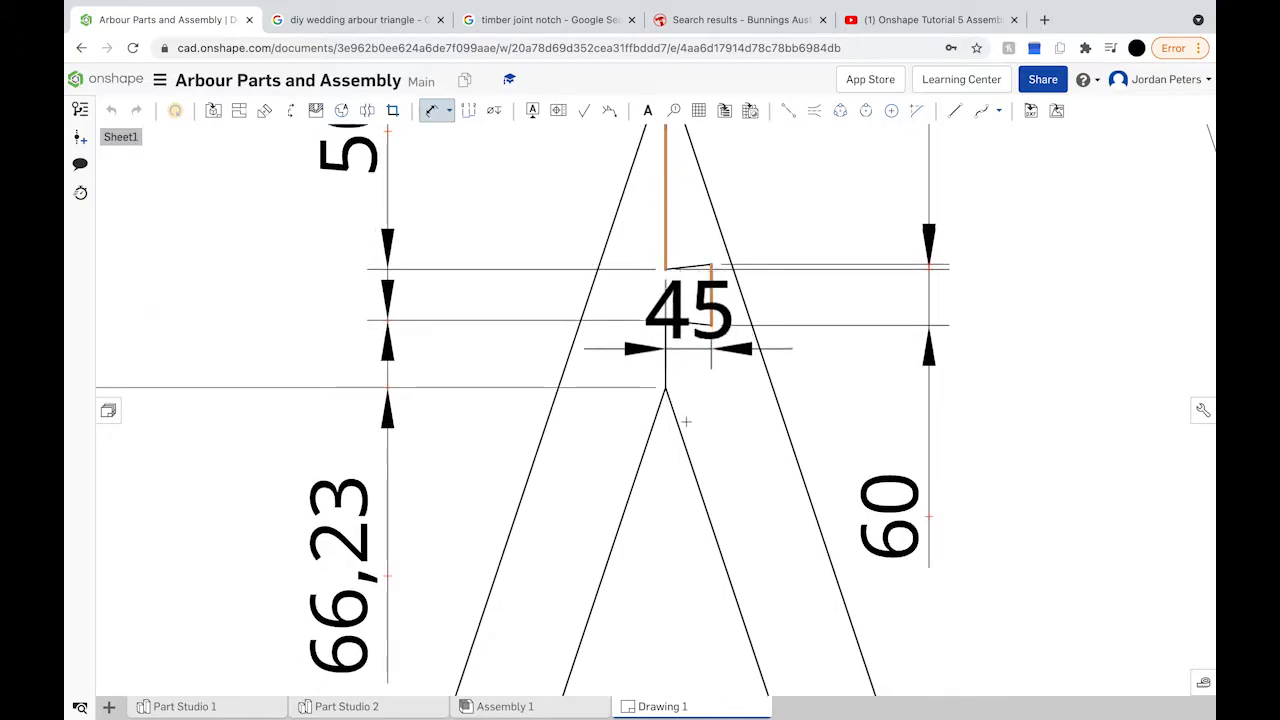
scroll(686, 432, down, 3)
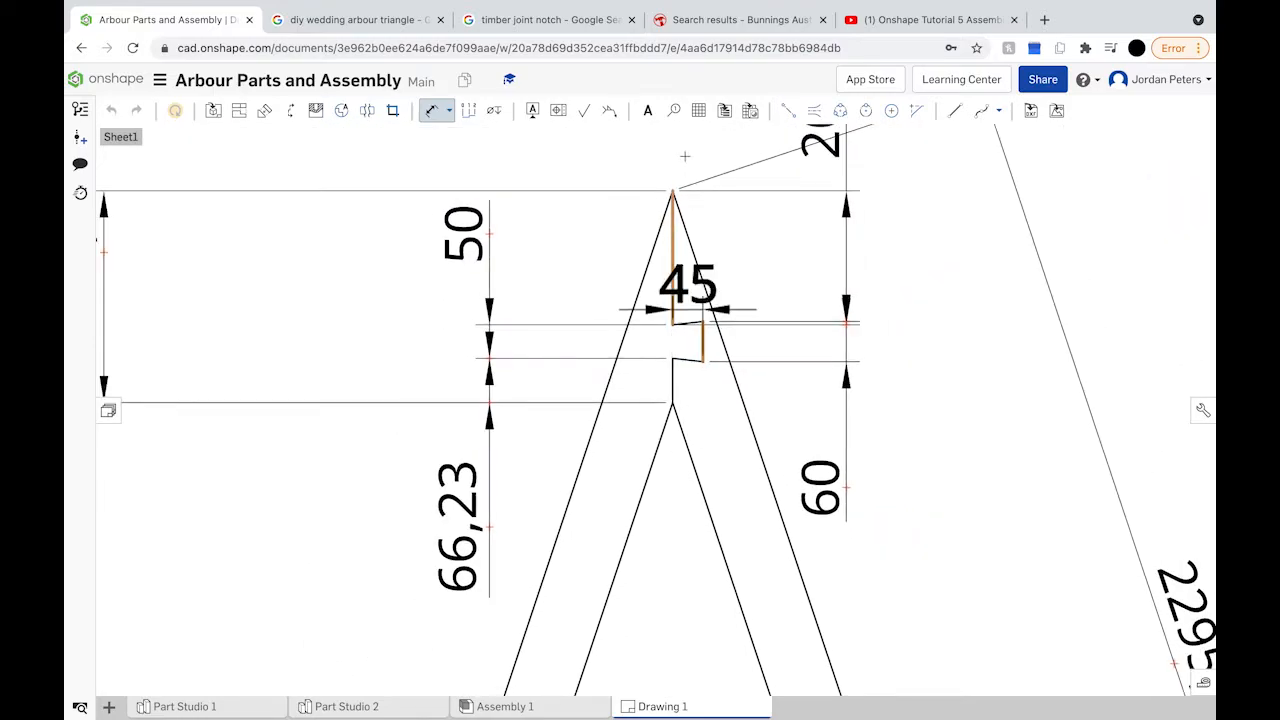
scroll(686, 137, down, 3)
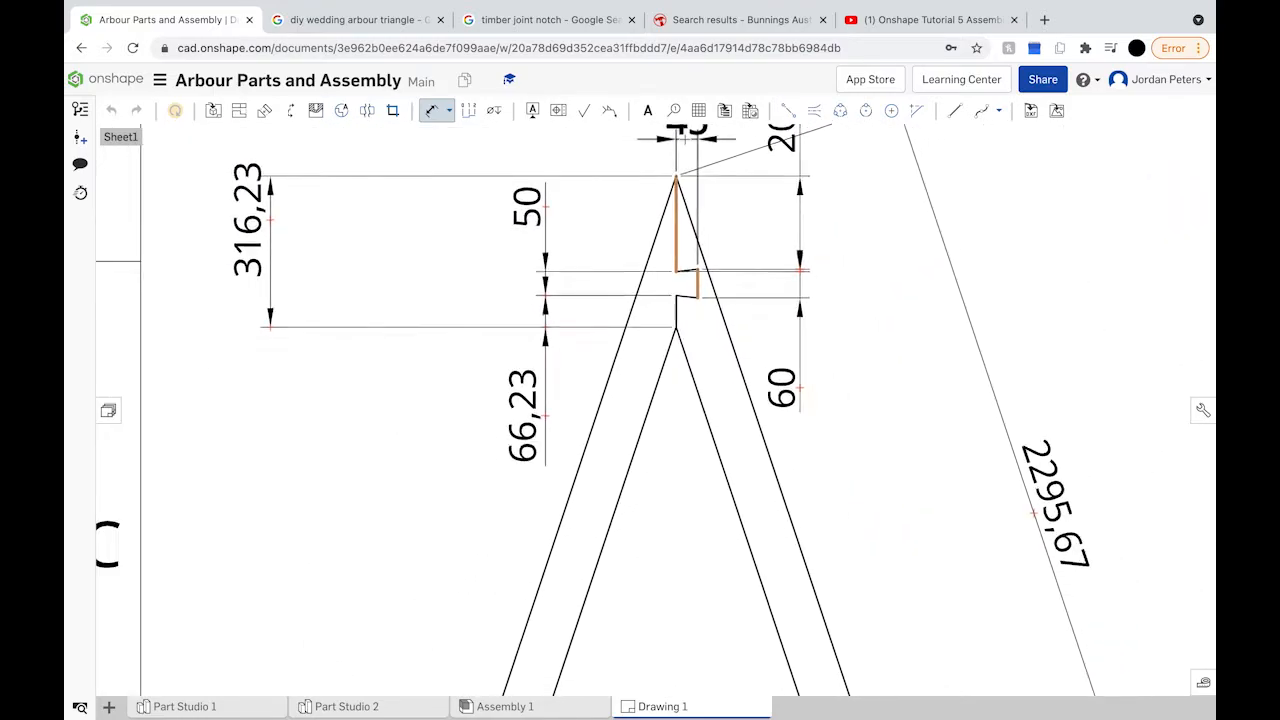
click(685, 142)
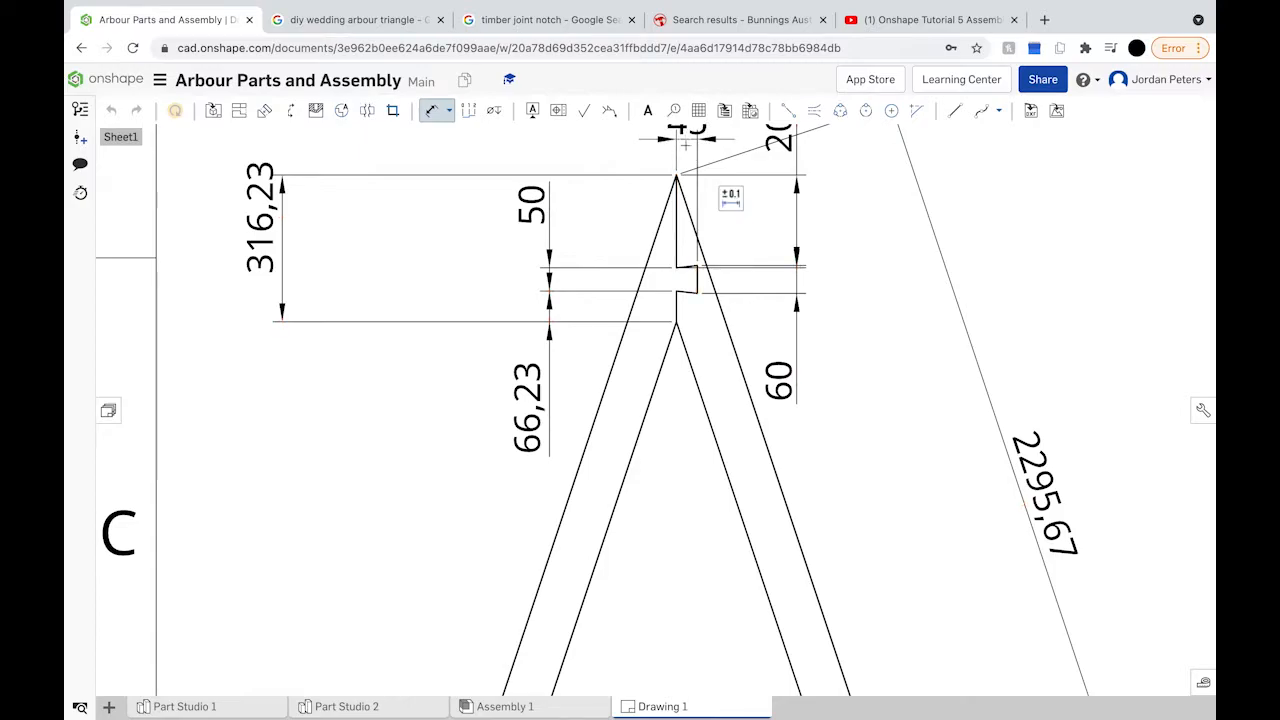
scroll(690, 300, down, 3)
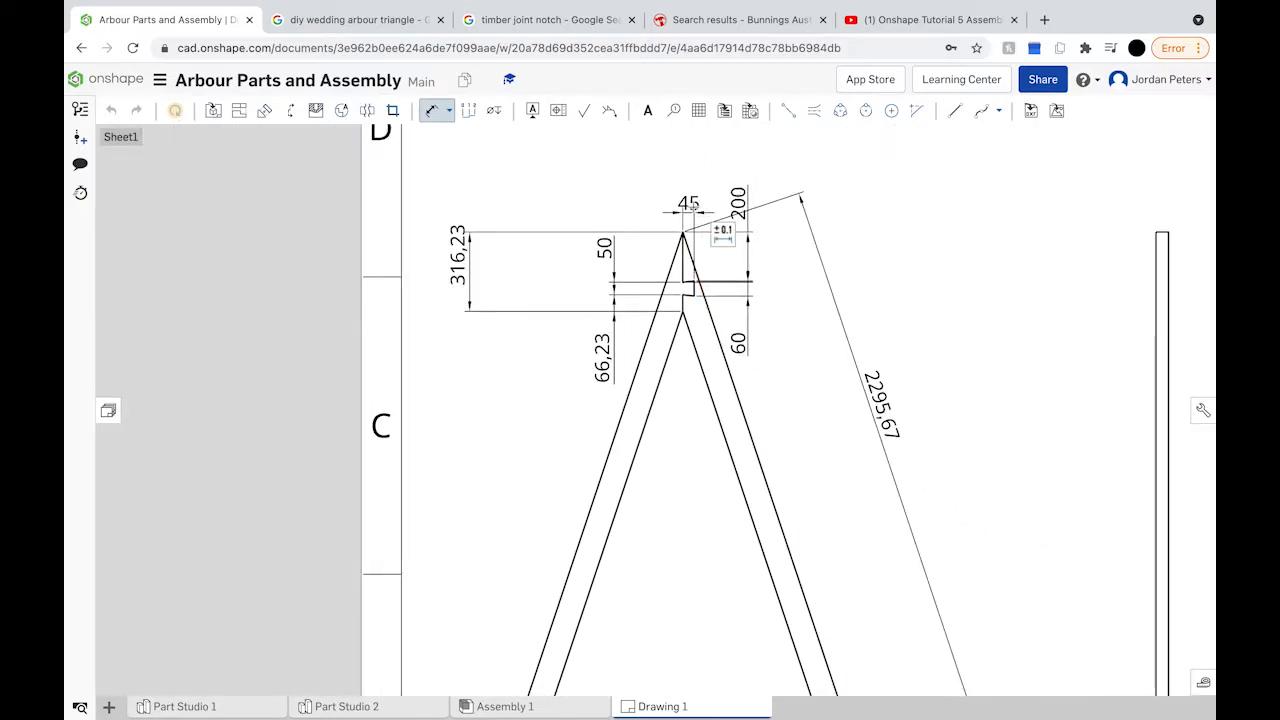
click(432, 110)
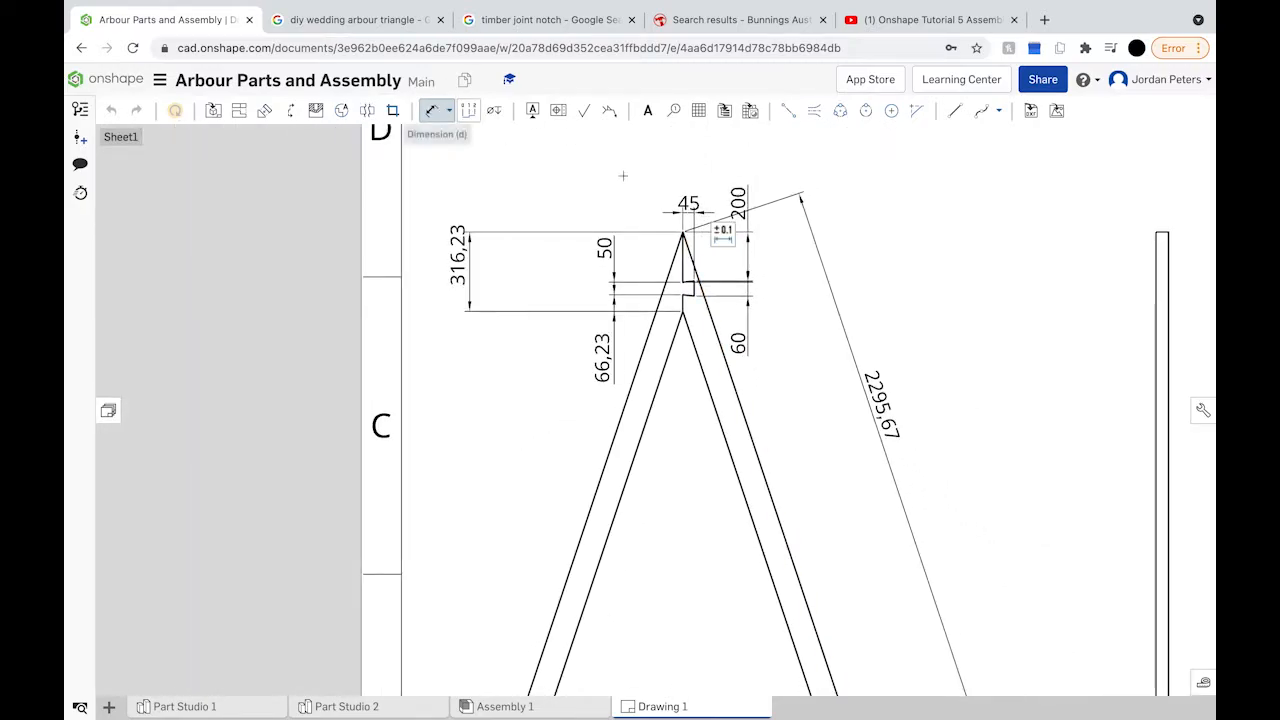
drag(687, 203, 687, 160)
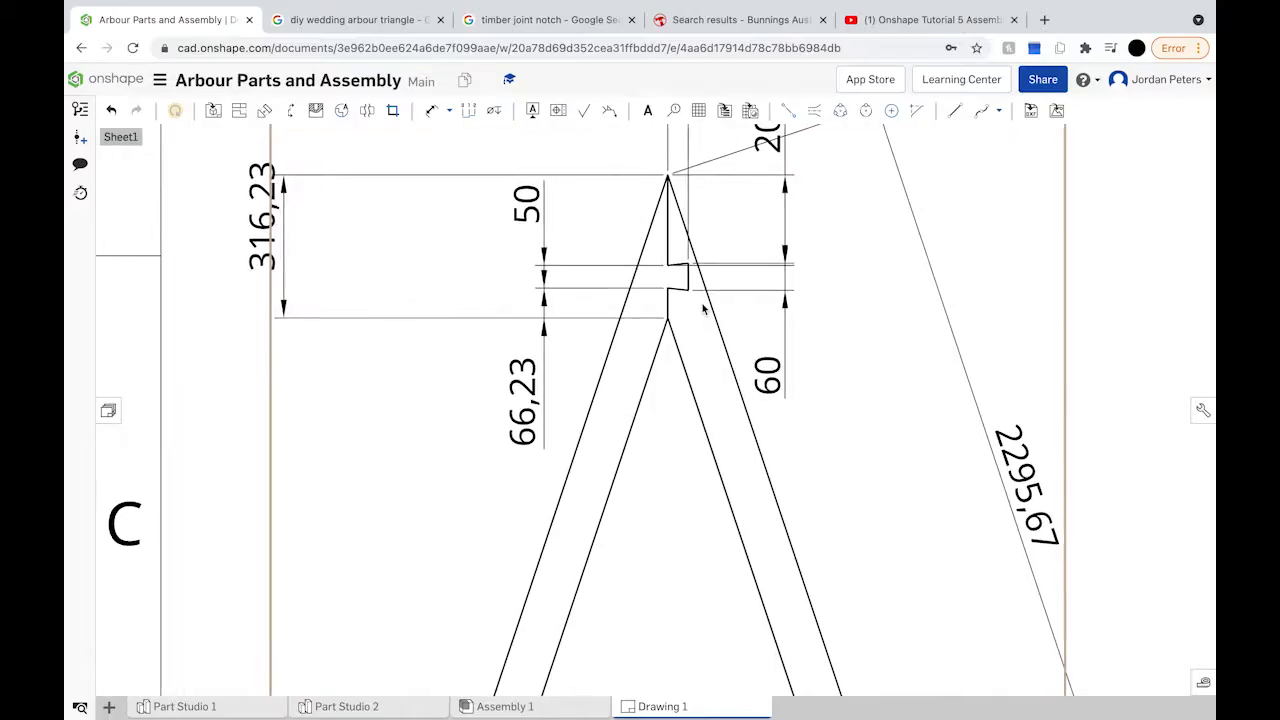
scroll(703, 310, up, 3)
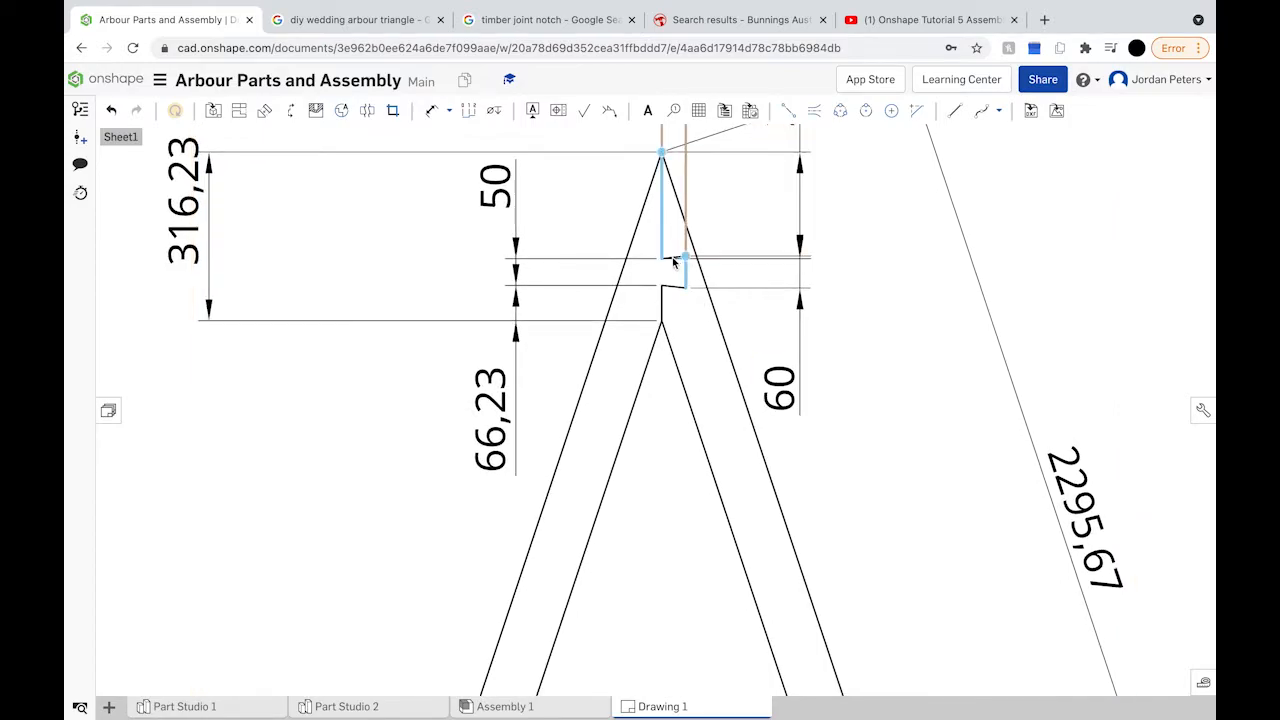
click(685, 263)
key(Escape)
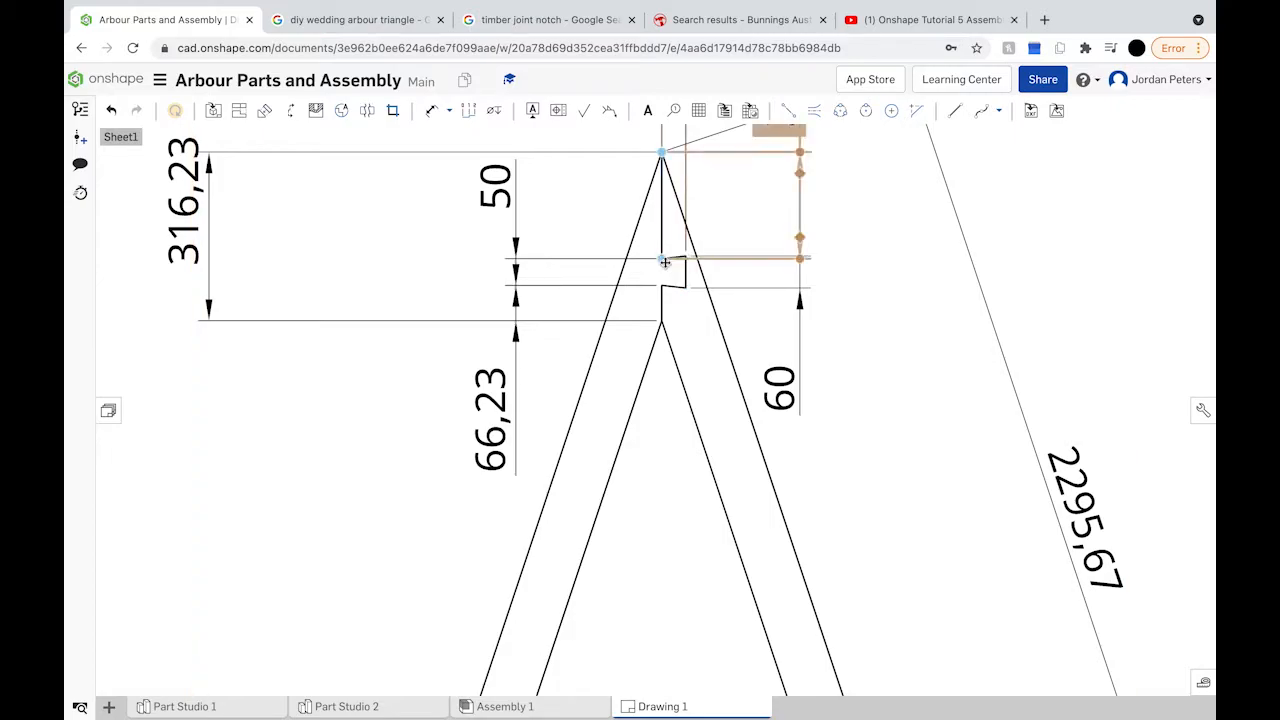
click(668, 290)
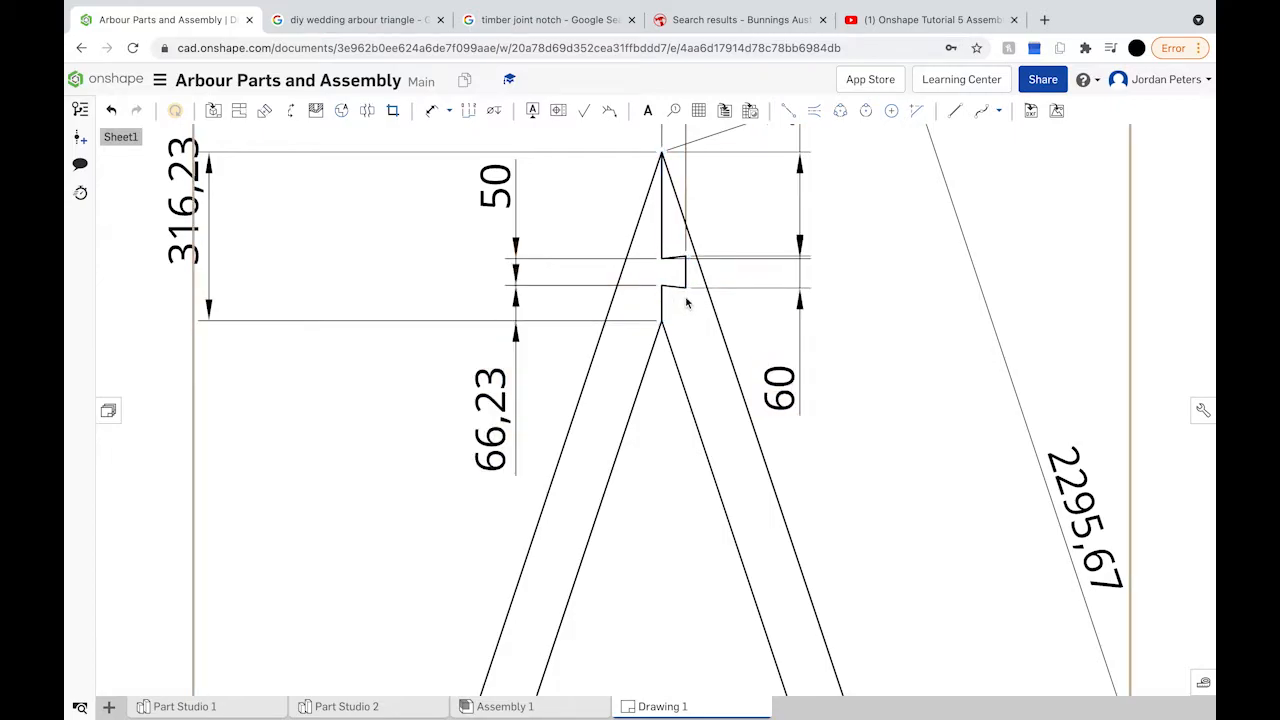
scroll(680, 289, down, 2)
scroll(684, 288, down, 5)
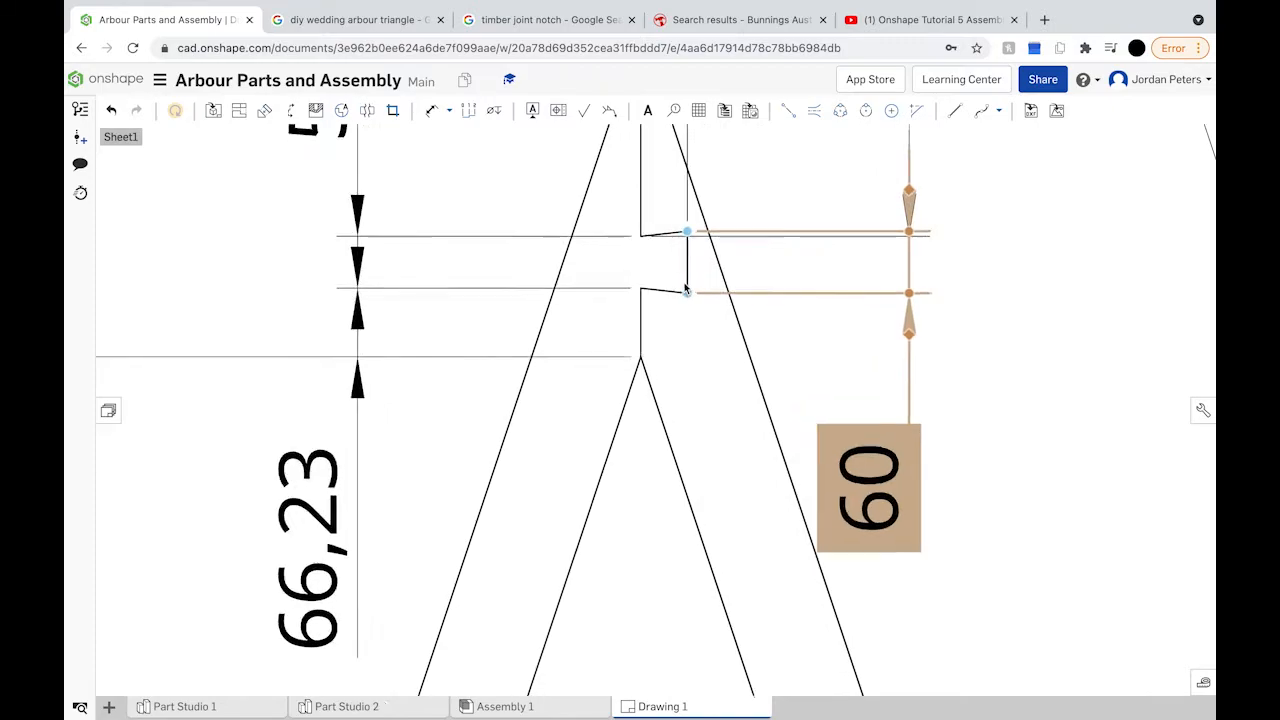
click(703, 292)
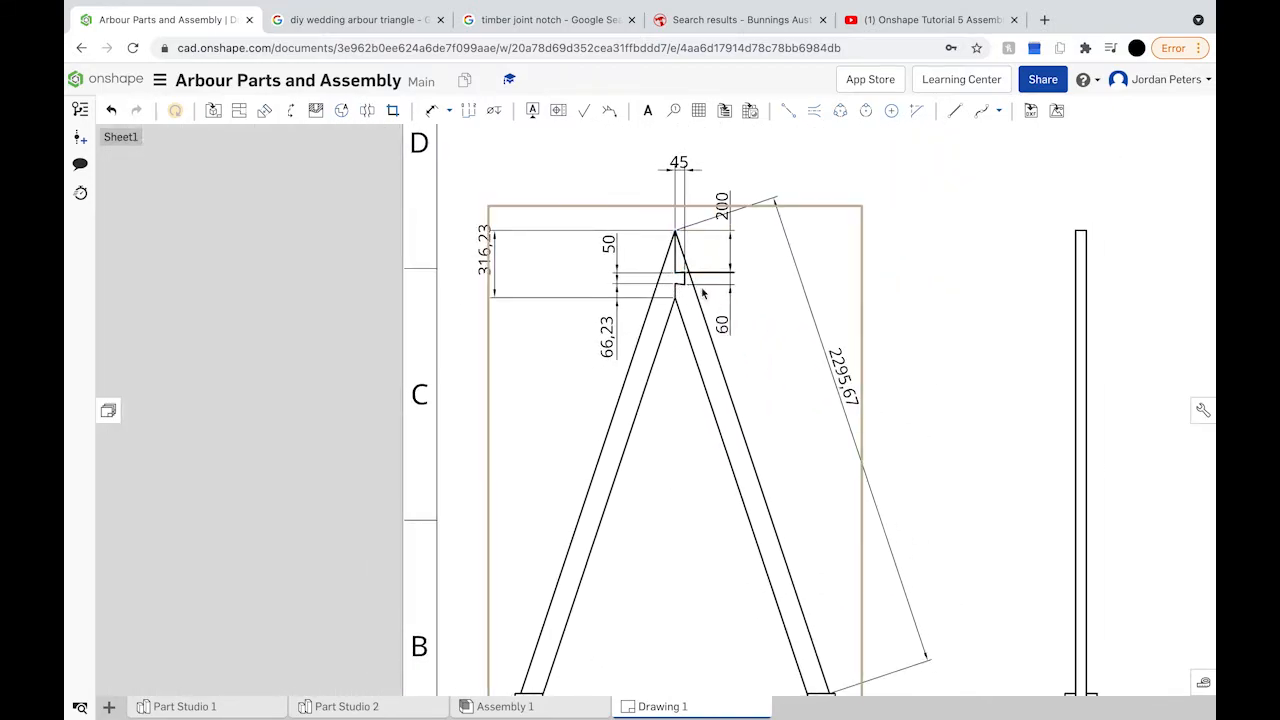
scroll(693, 343, down, 5)
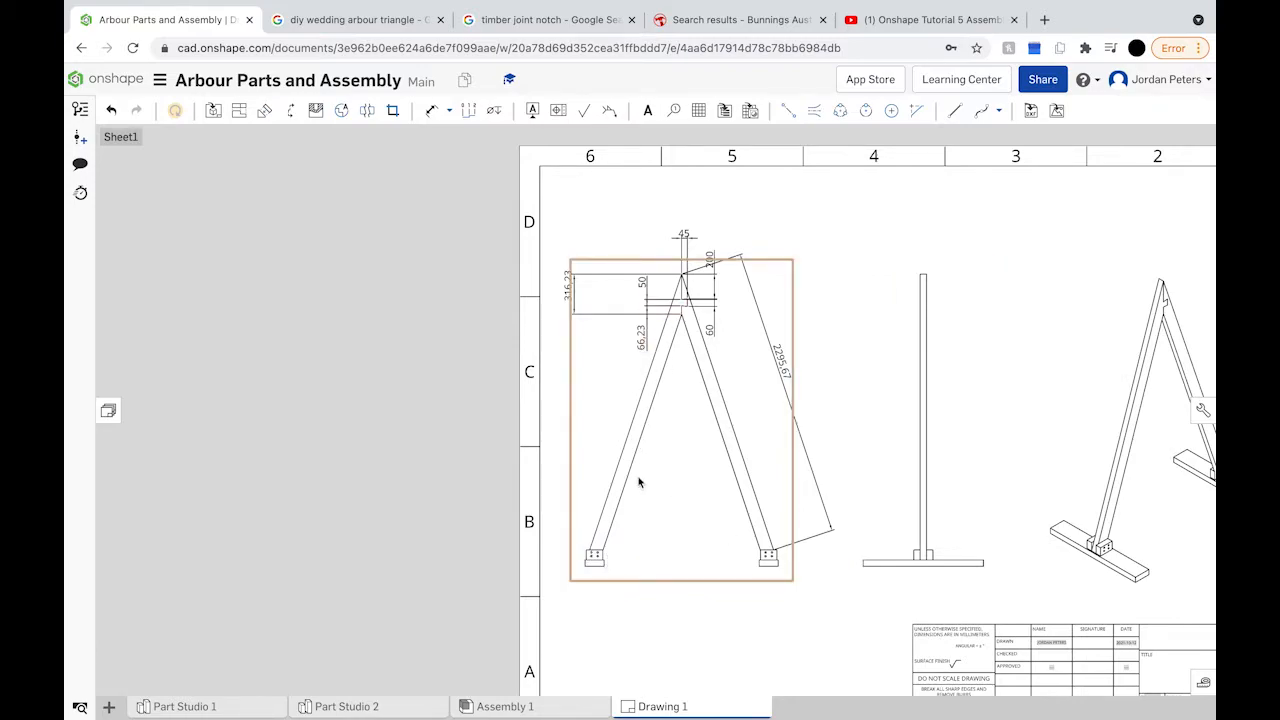
Step: Add a Ø12,5 diameter dimension to a bolt hole on the left foot plate
scroll(628, 532, up, 5)
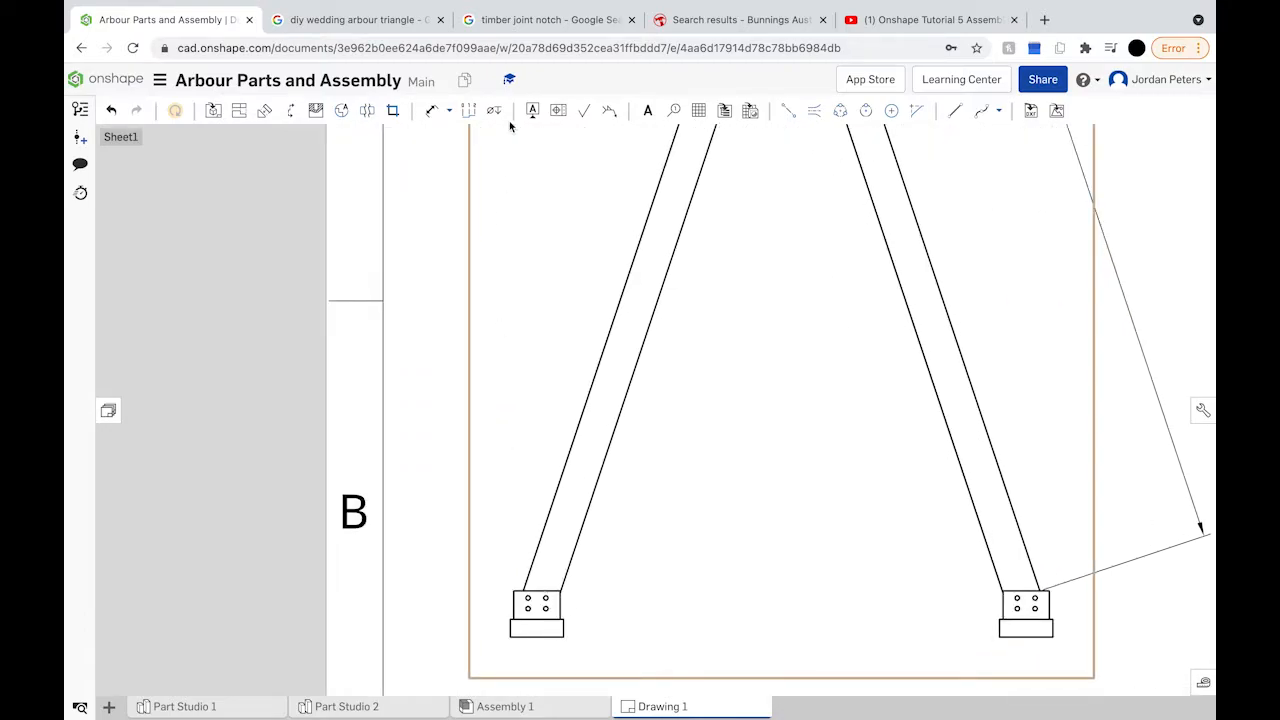
click(432, 110)
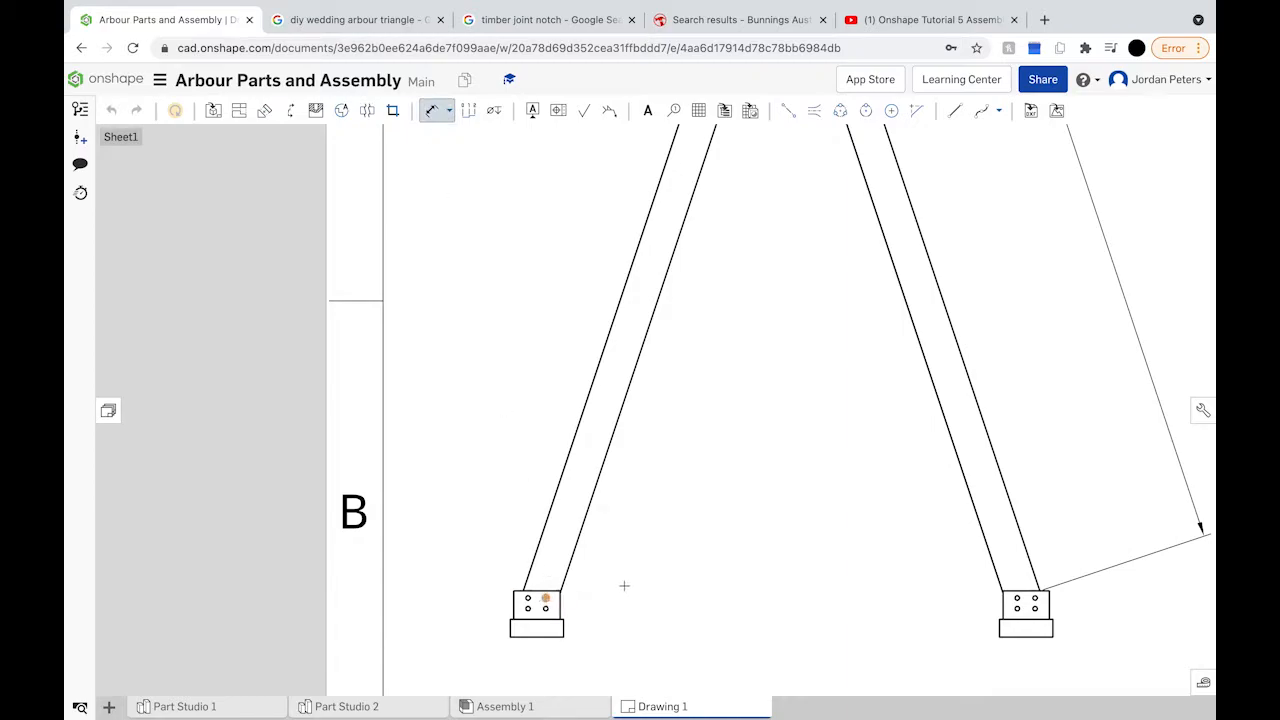
scroll(560, 602, up, 6)
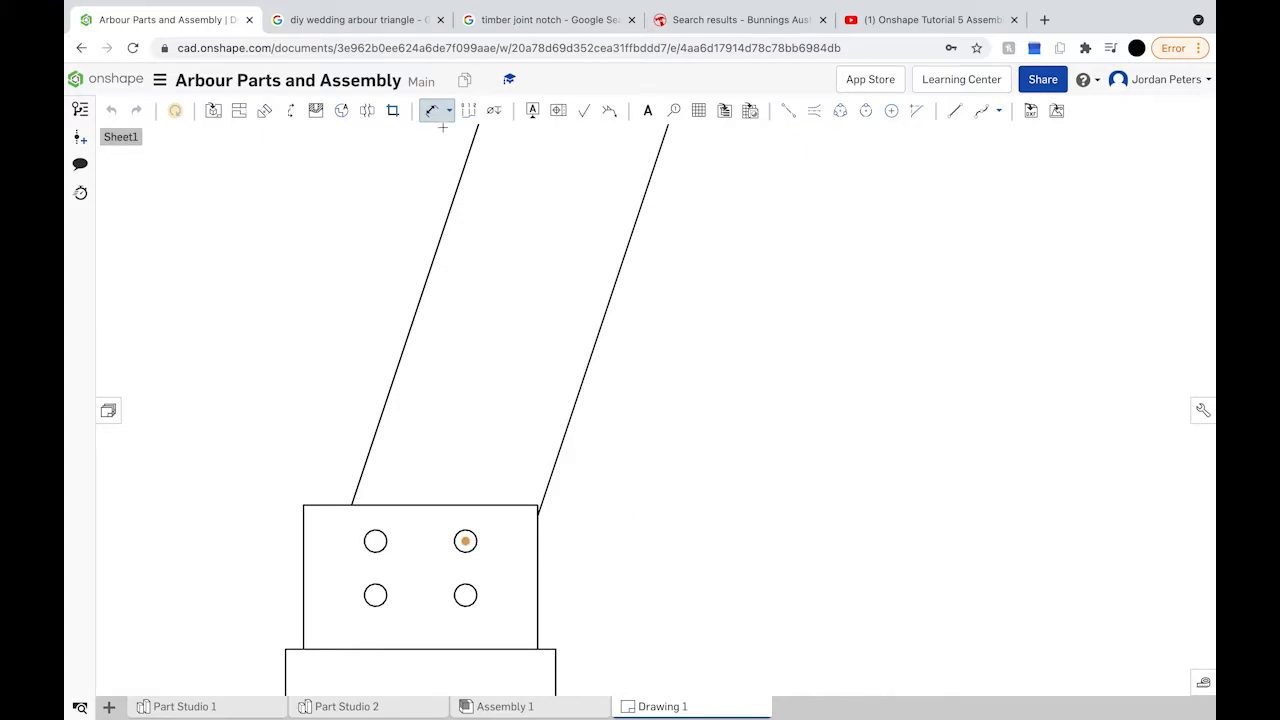
click(432, 110)
click(466, 540)
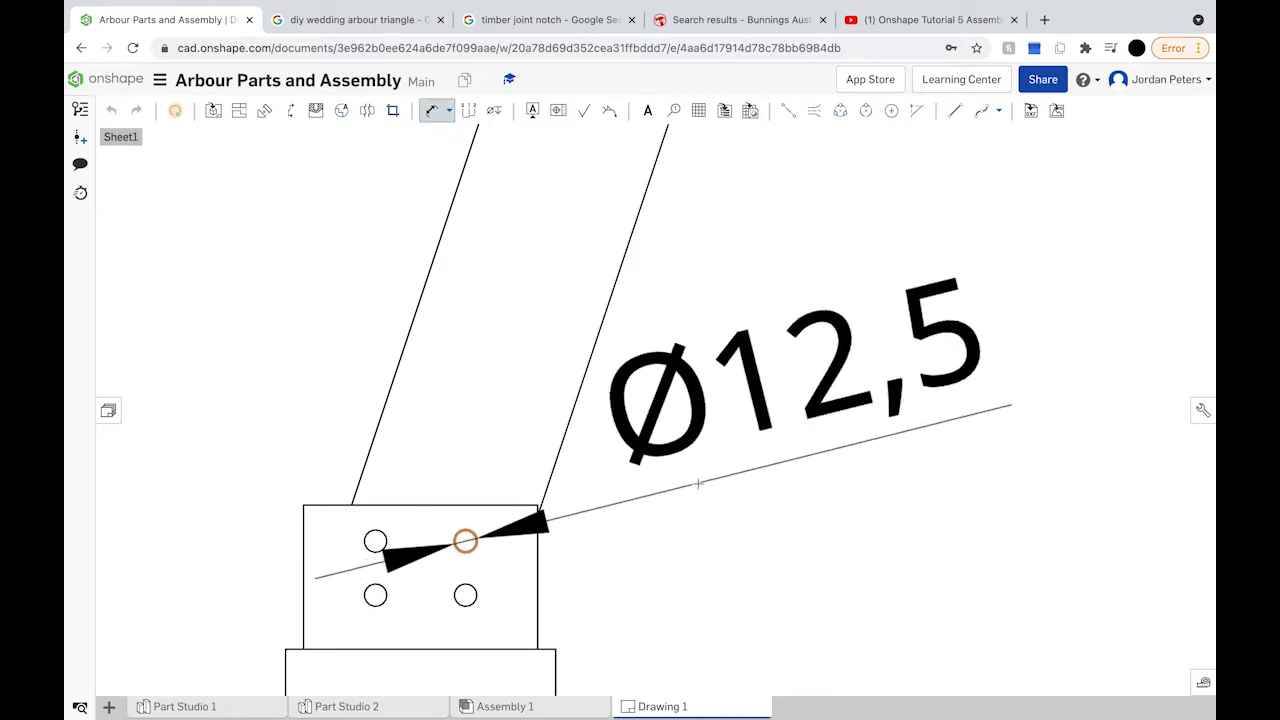
scroll(835, 413, down, 8)
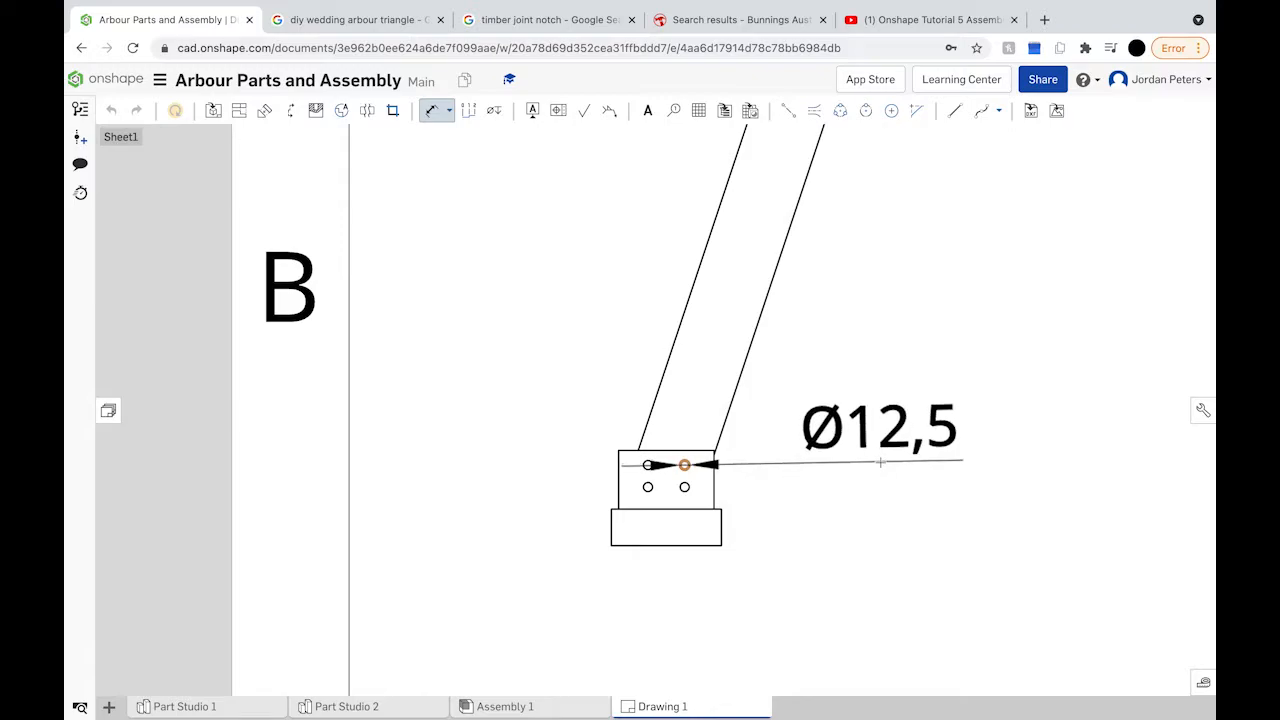
click(880, 462)
scroll(880, 462, down, 3)
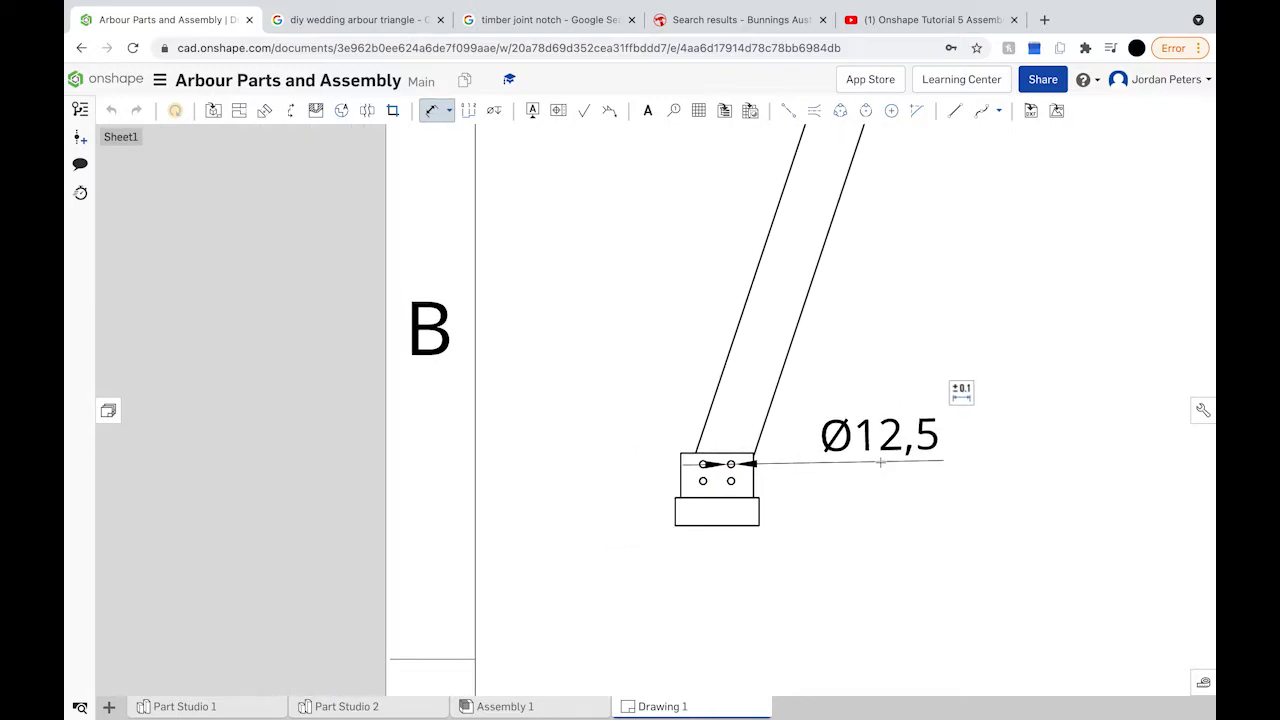
right_drag(875, 462, 667, 457)
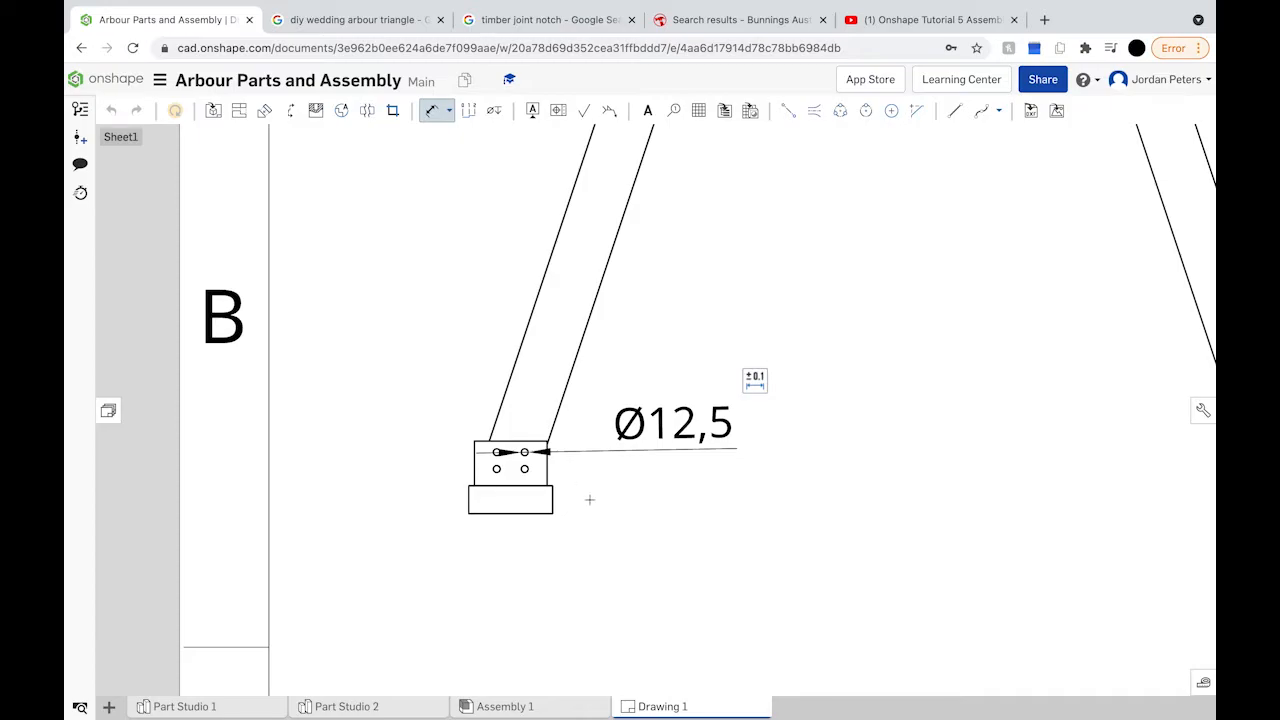
right_drag(730, 450, 537, 439)
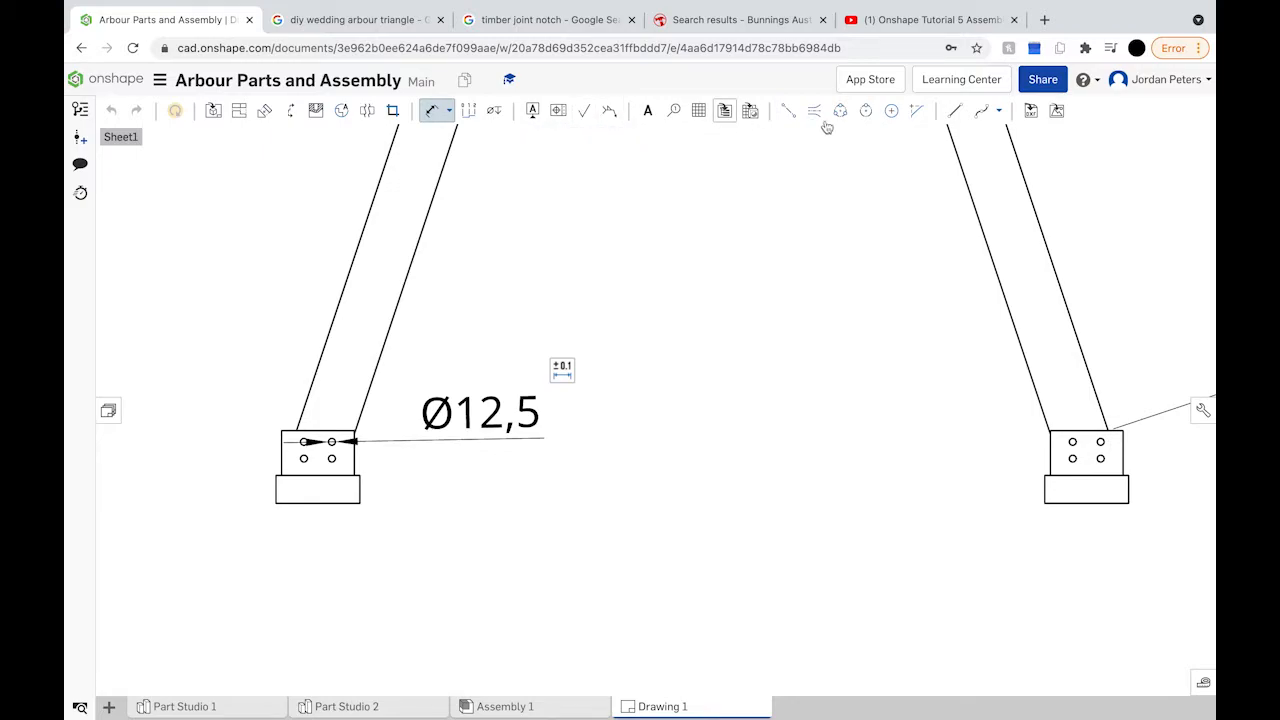
Step: Add a 'x 8' note beside the Ø12,5 dimension so the hole callout reads Ø12,5 x 8
click(647, 110)
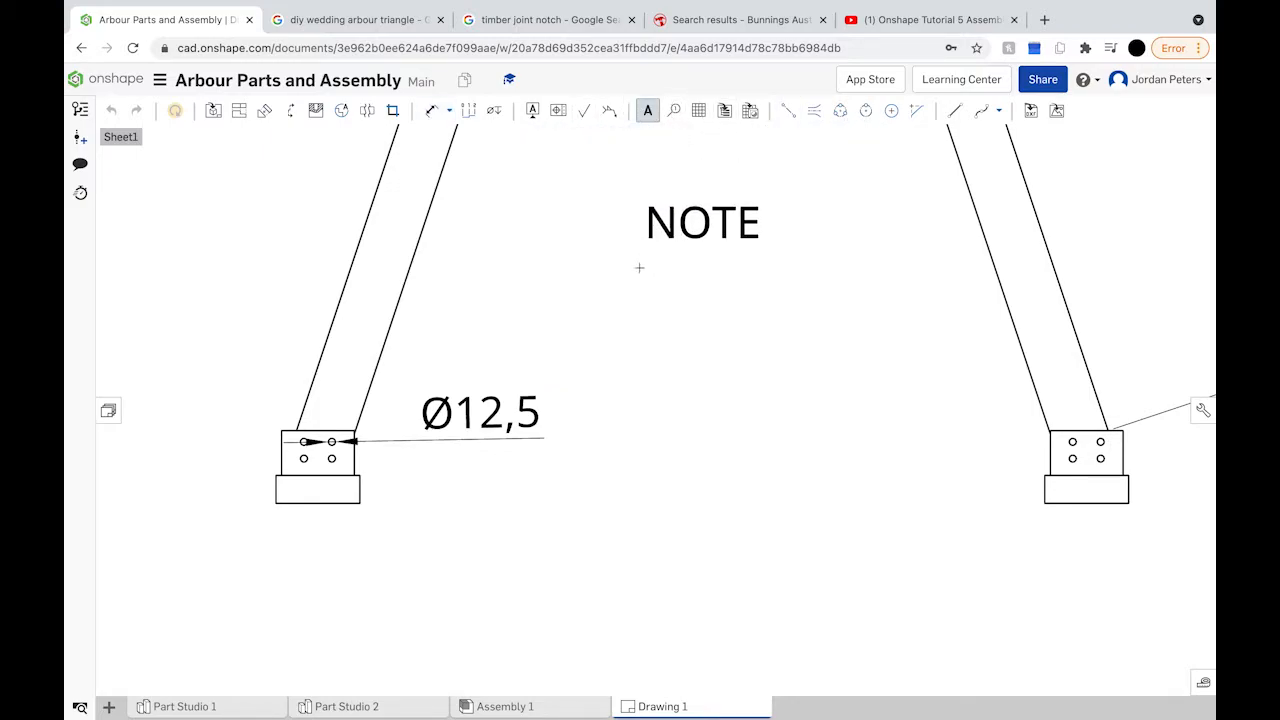
click(551, 397)
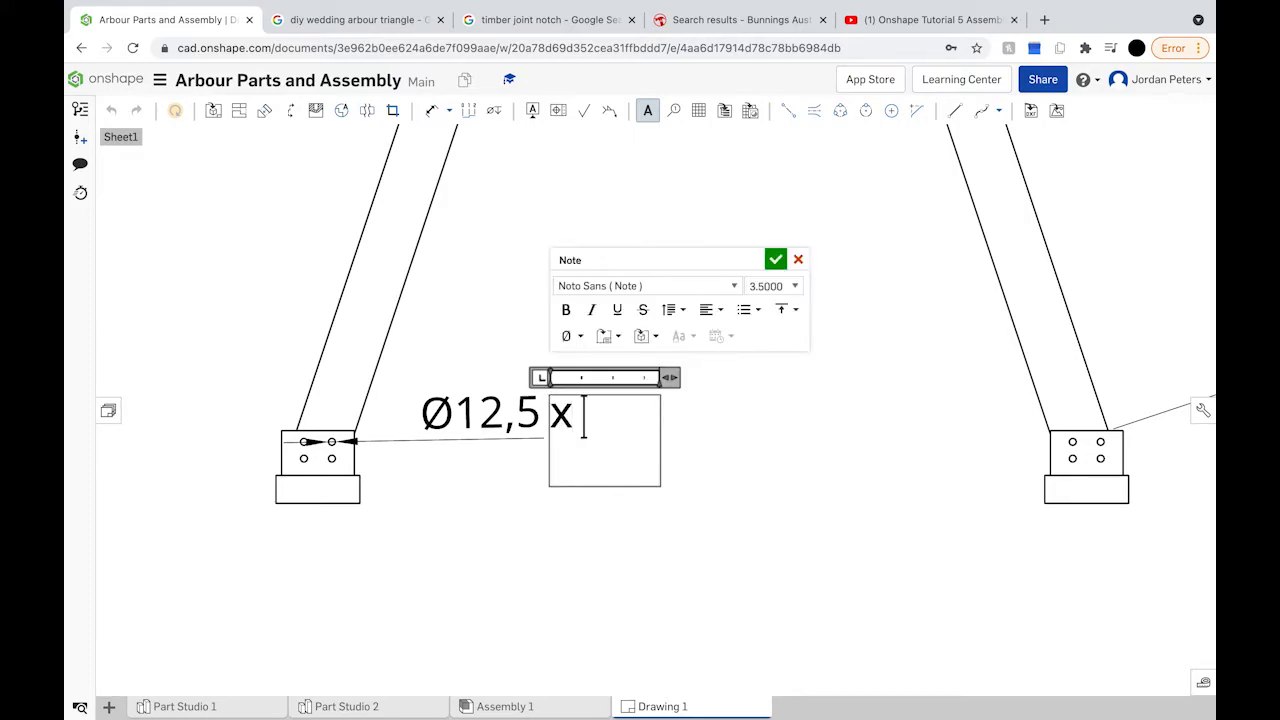
text(x 8)
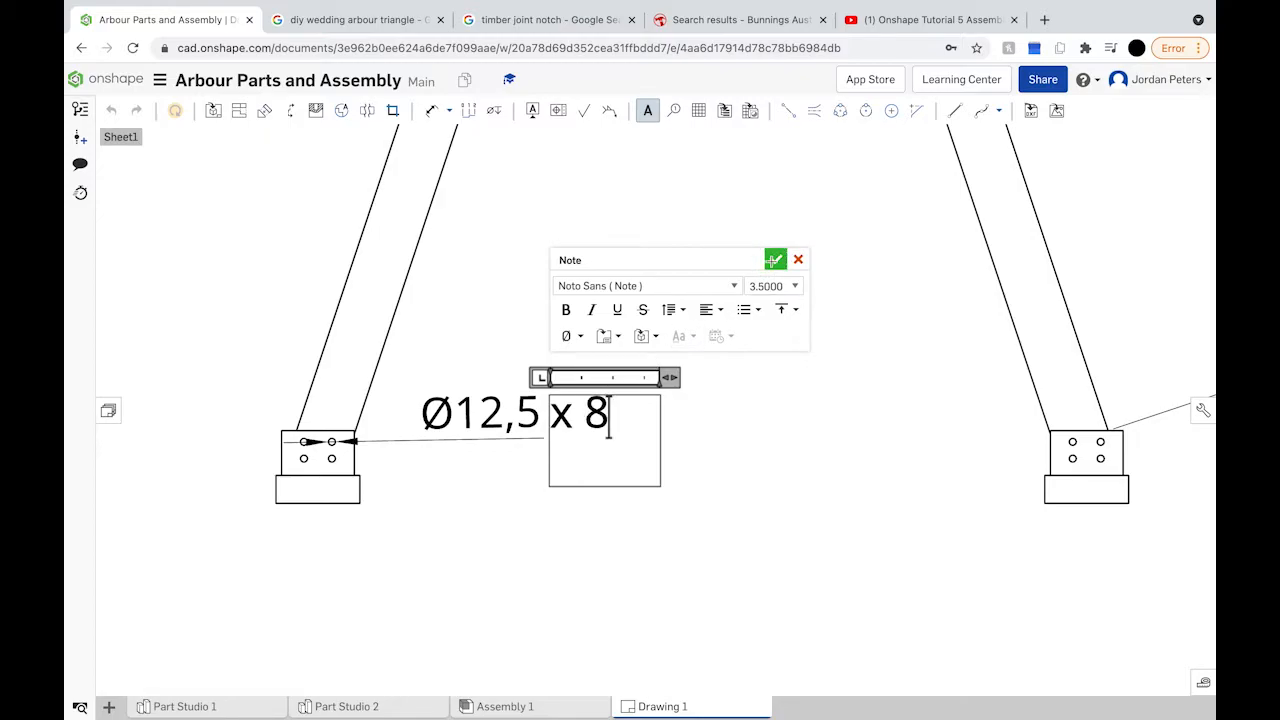
click(774, 260)
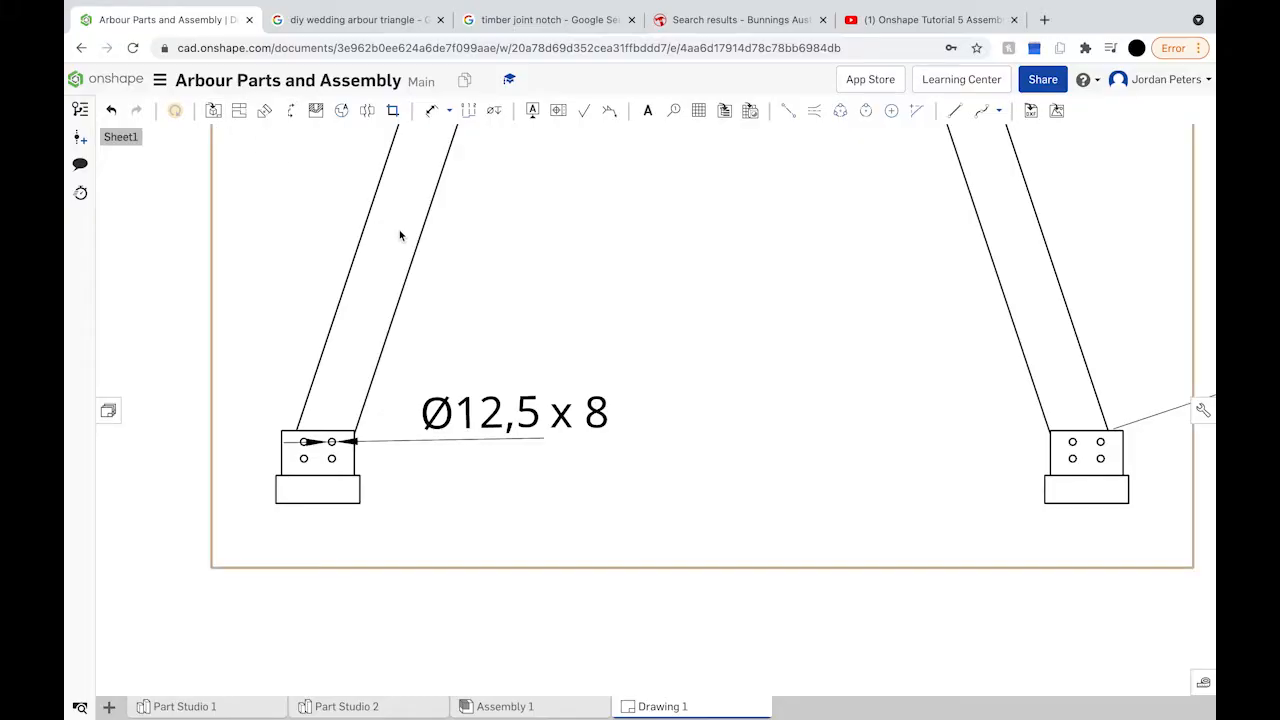
scroll(400, 236, down, 3)
scroll(400, 236, down, 4)
Step: Dimension the left foot block's bottom edge as 150, placed below the foot
scroll(281, 161, up, 4)
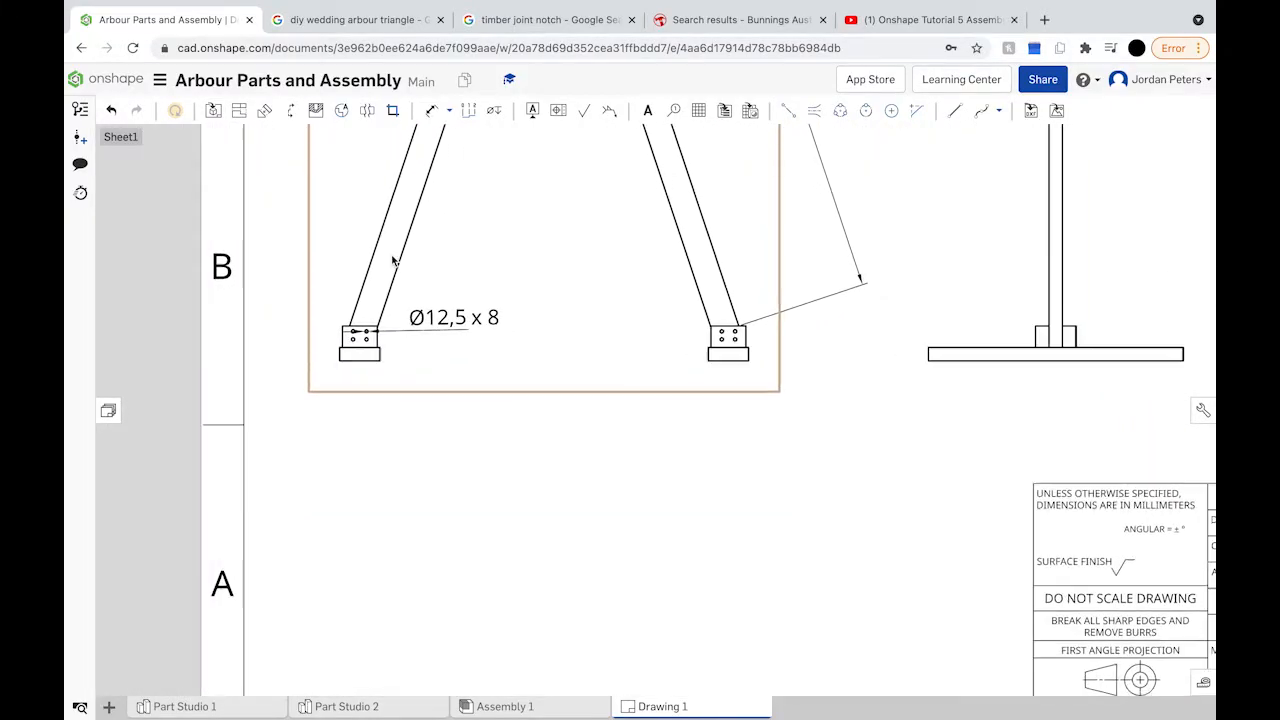
click(431, 112)
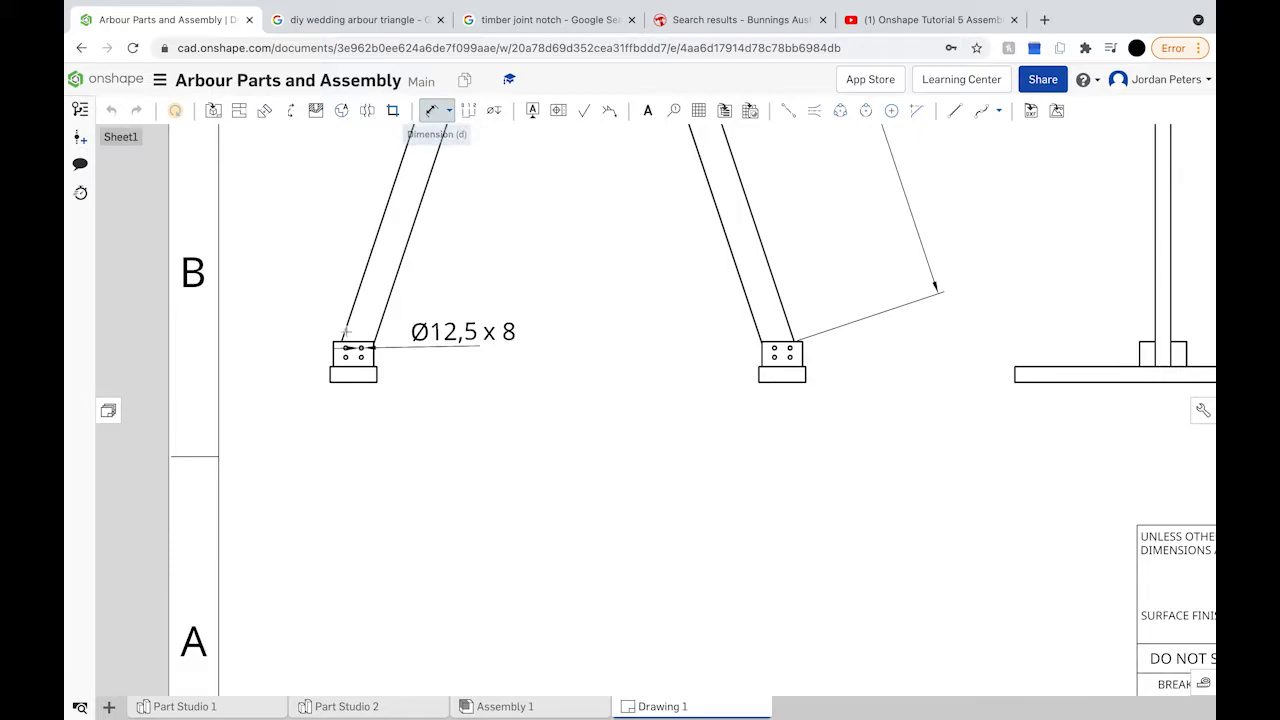
click(353, 381)
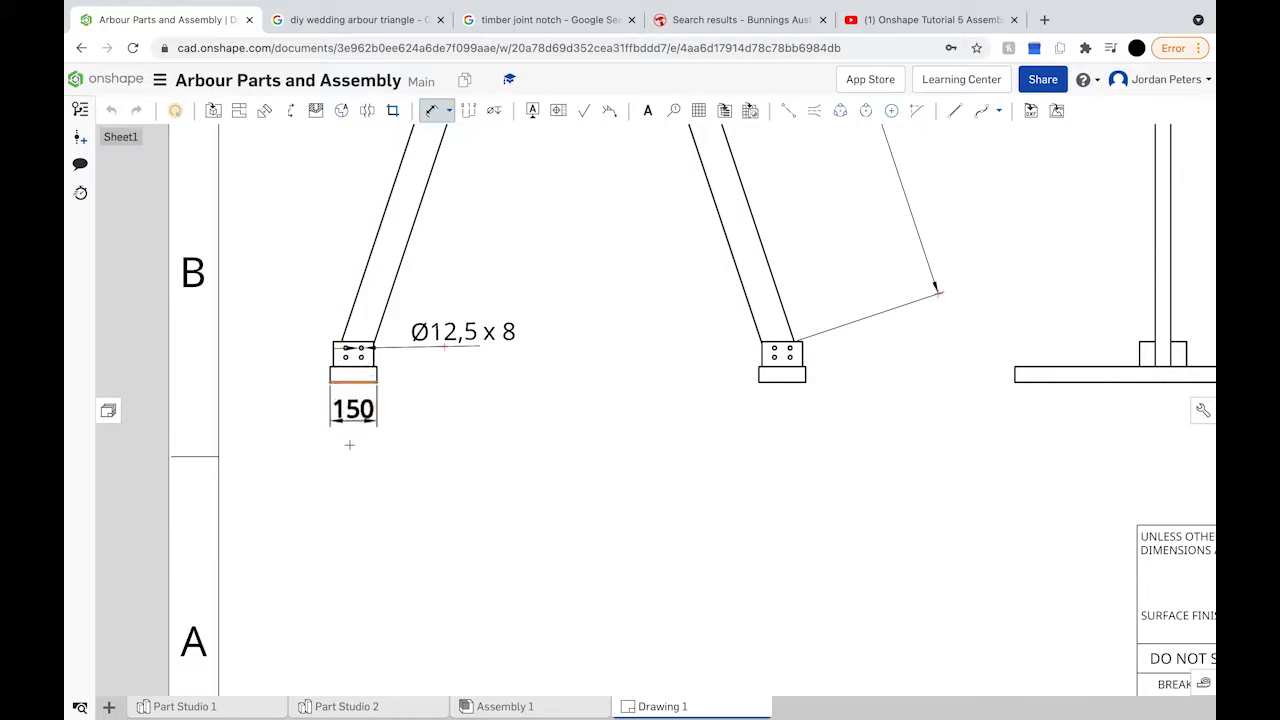
click(349, 441)
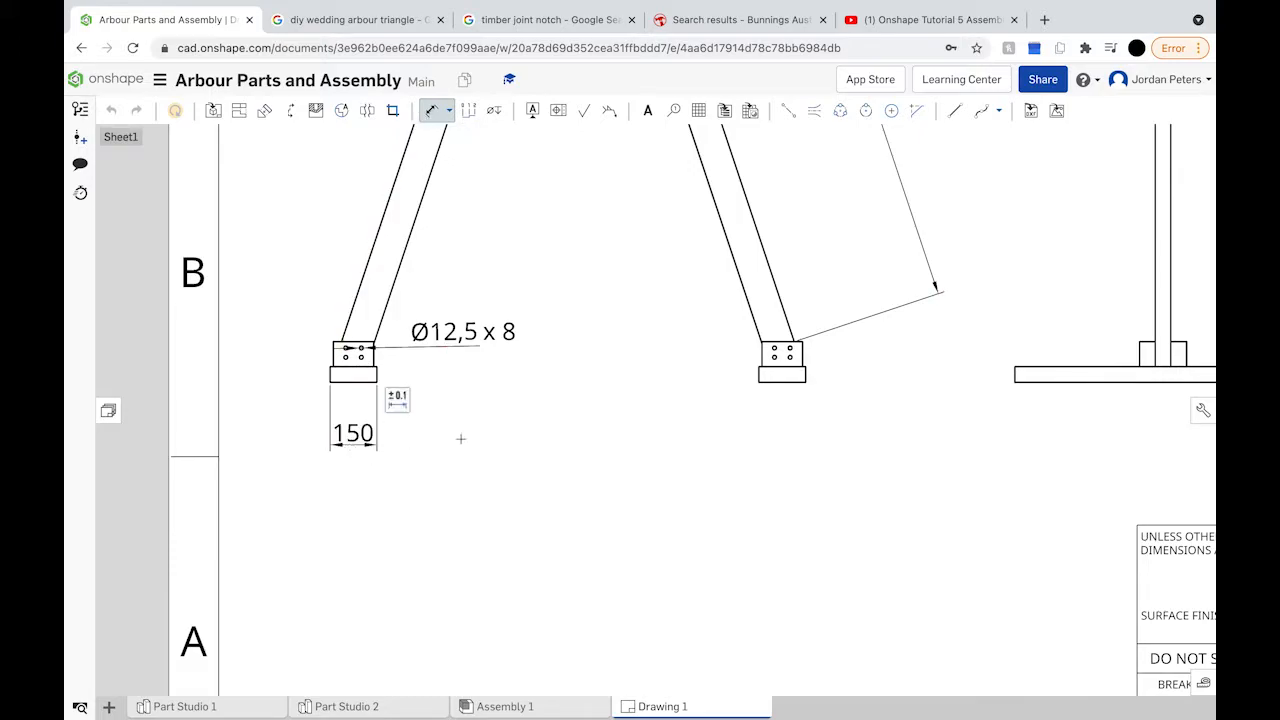
Step: Abandon an unwanted 50 dimension on the upper block and select the Ø12,5 x 8 hole callout
scroll(461, 438, down, 2)
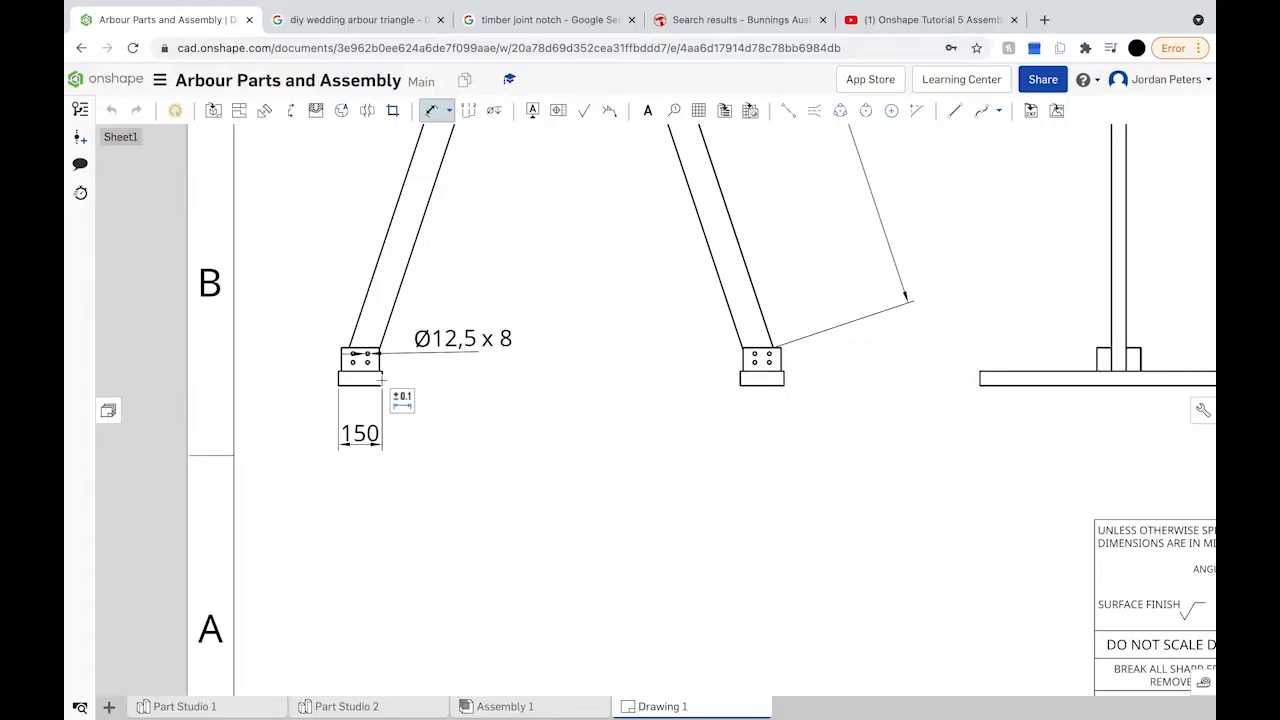
click(381, 377)
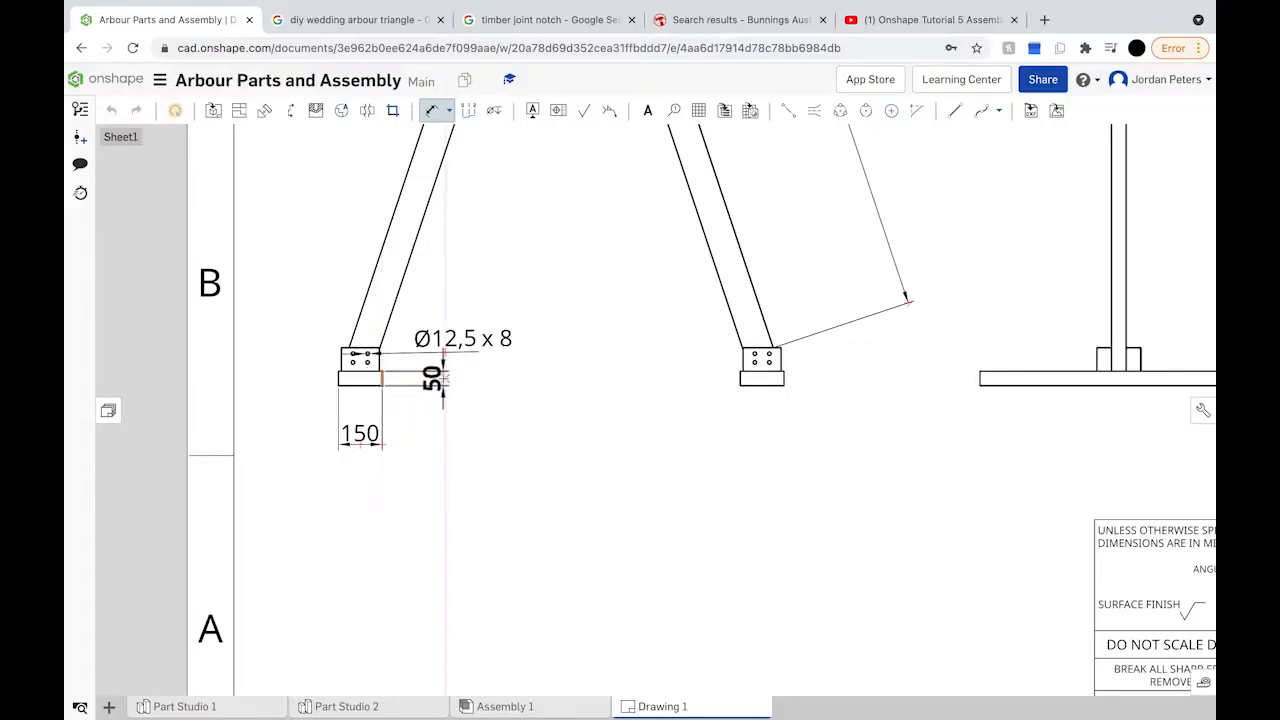
click(432, 110)
click(349, 360)
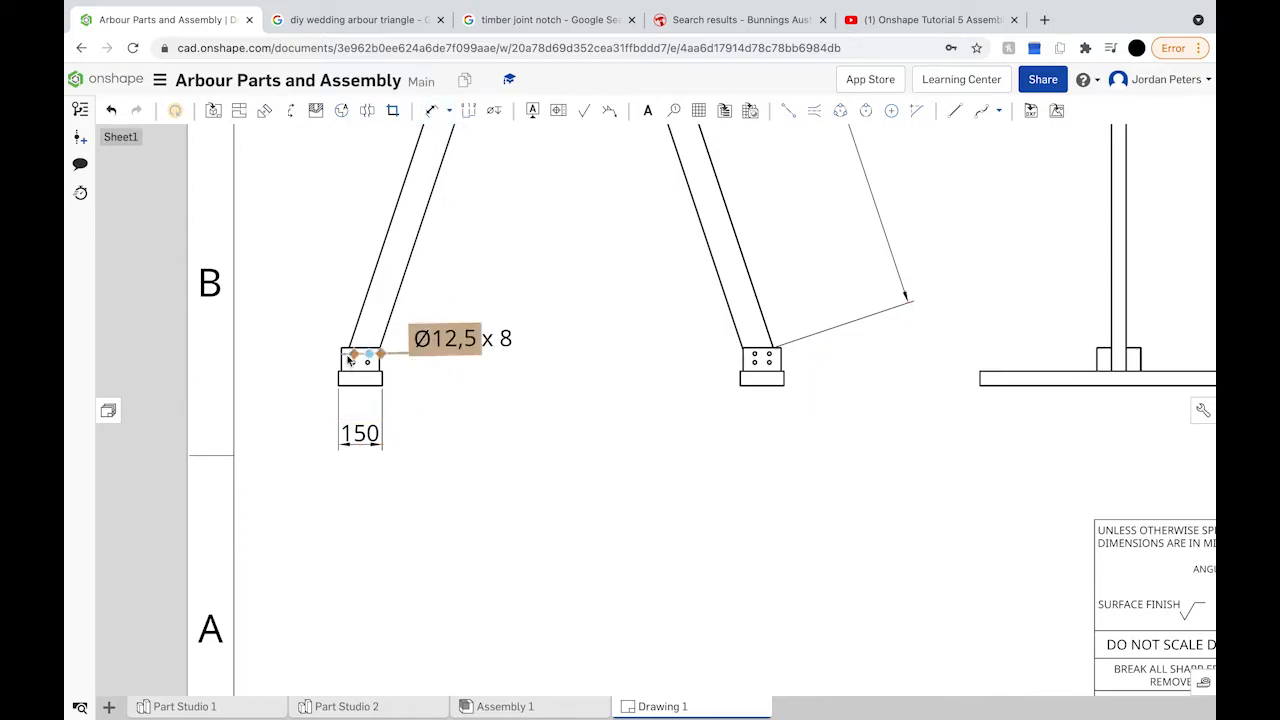
Step: Dimension the left foot's upper block top edge as 130, placed above it, then review its format options
scroll(365, 353, up, 8)
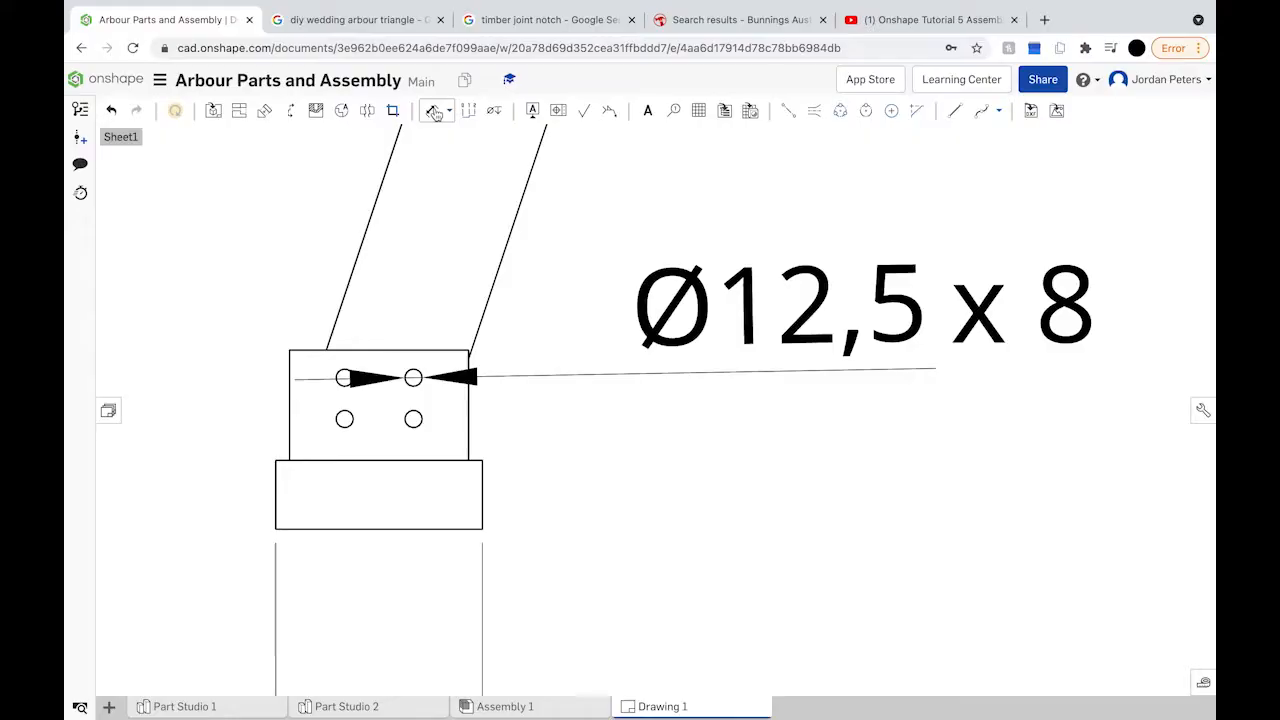
key(d)
click(374, 351)
scroll(376, 351, down, 3)
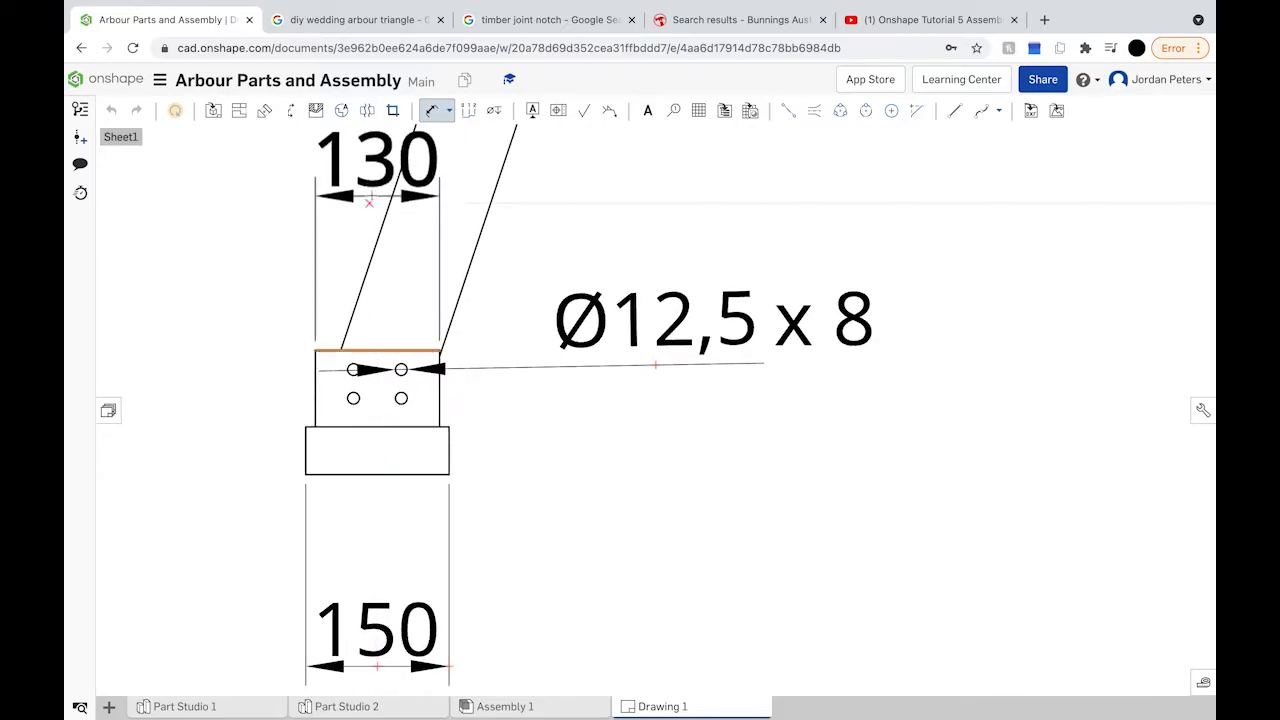
click(371, 195)
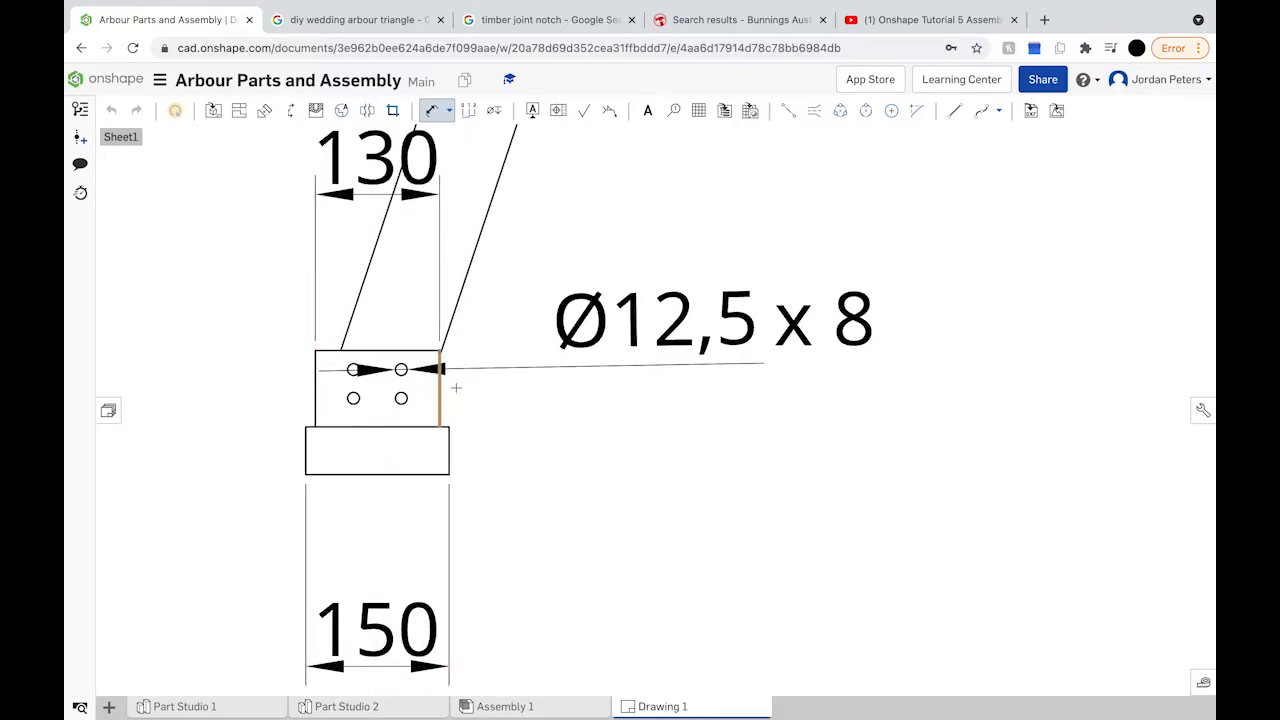
scroll(452, 387, down, 3)
scroll(455, 387, down, 1)
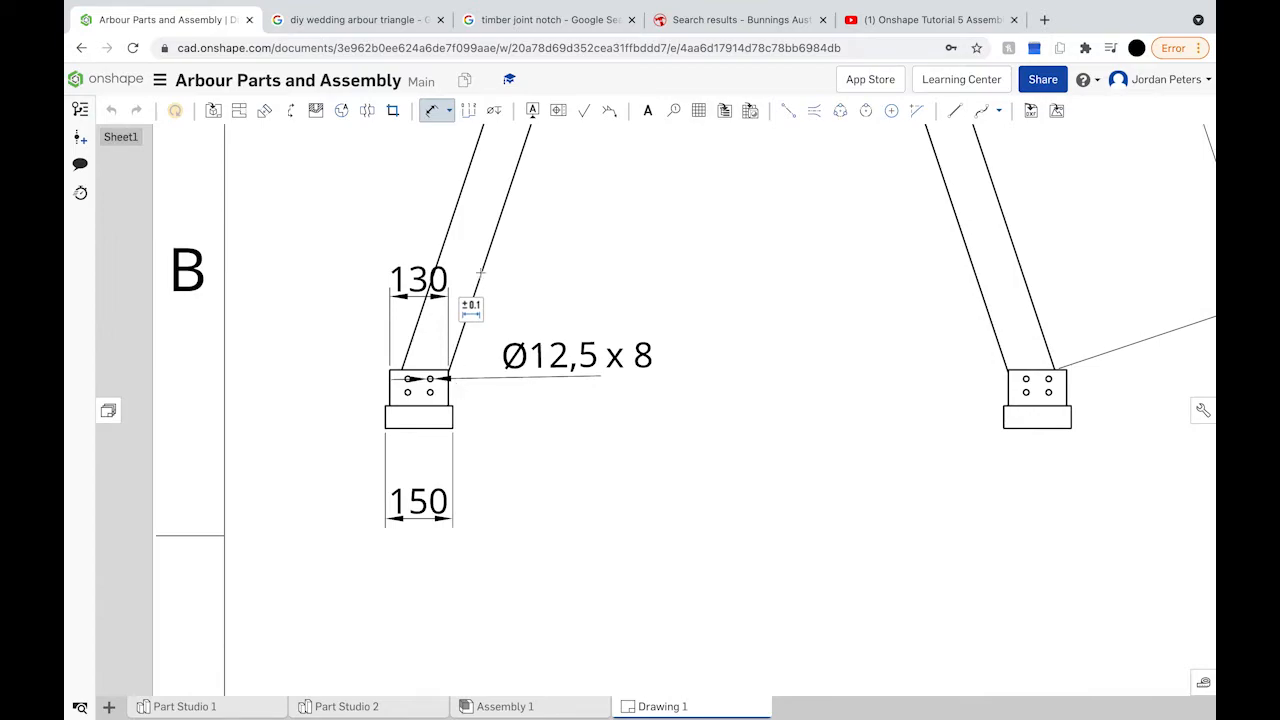
click(470, 307)
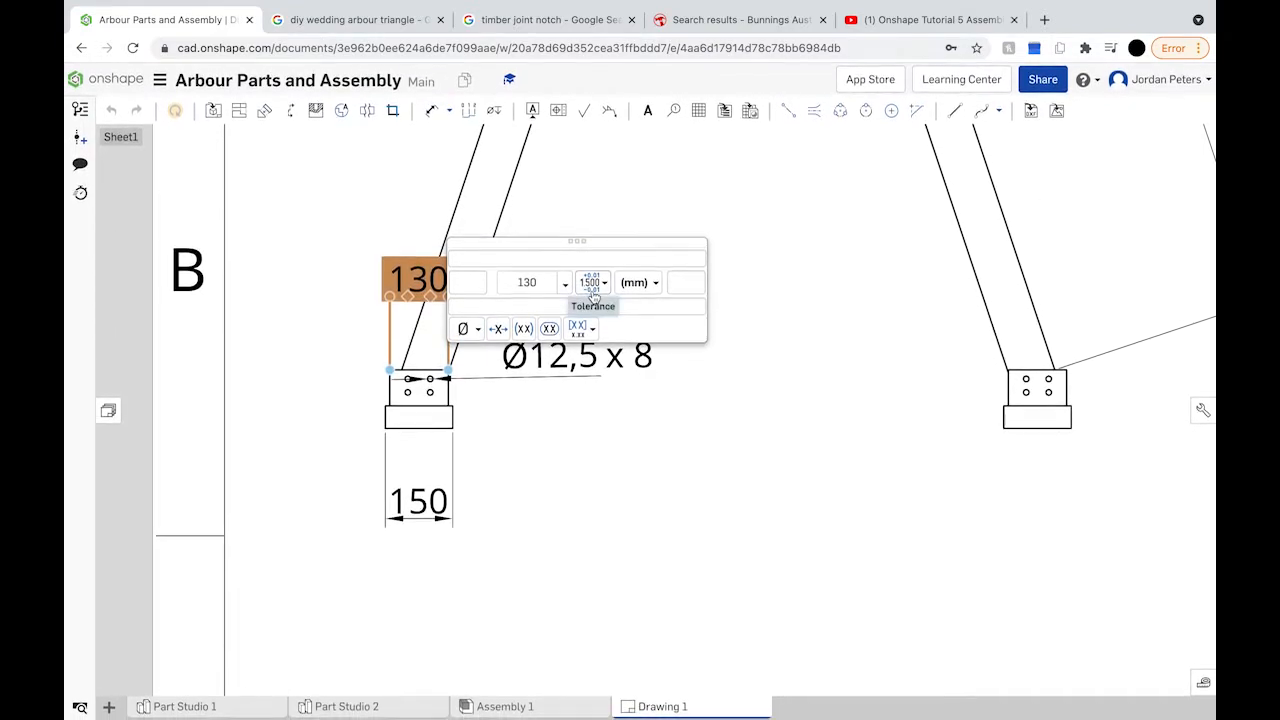
click(744, 469)
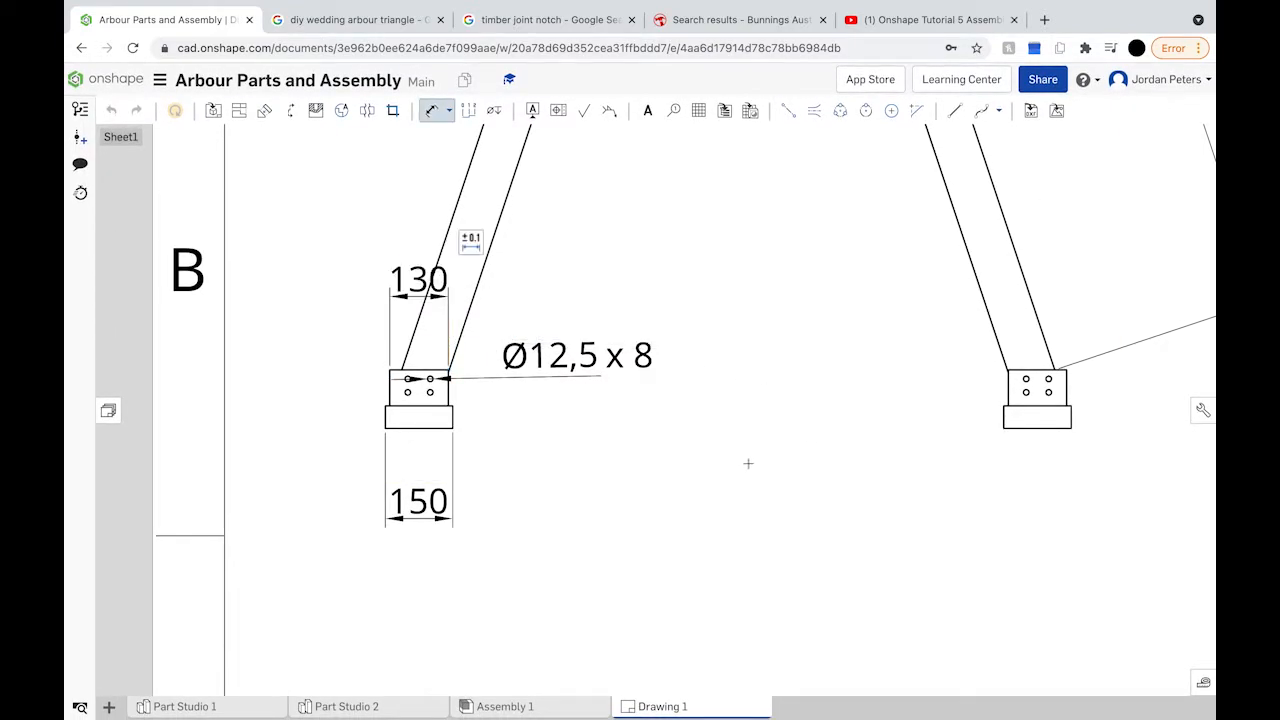
scroll(897, 413, down, 4)
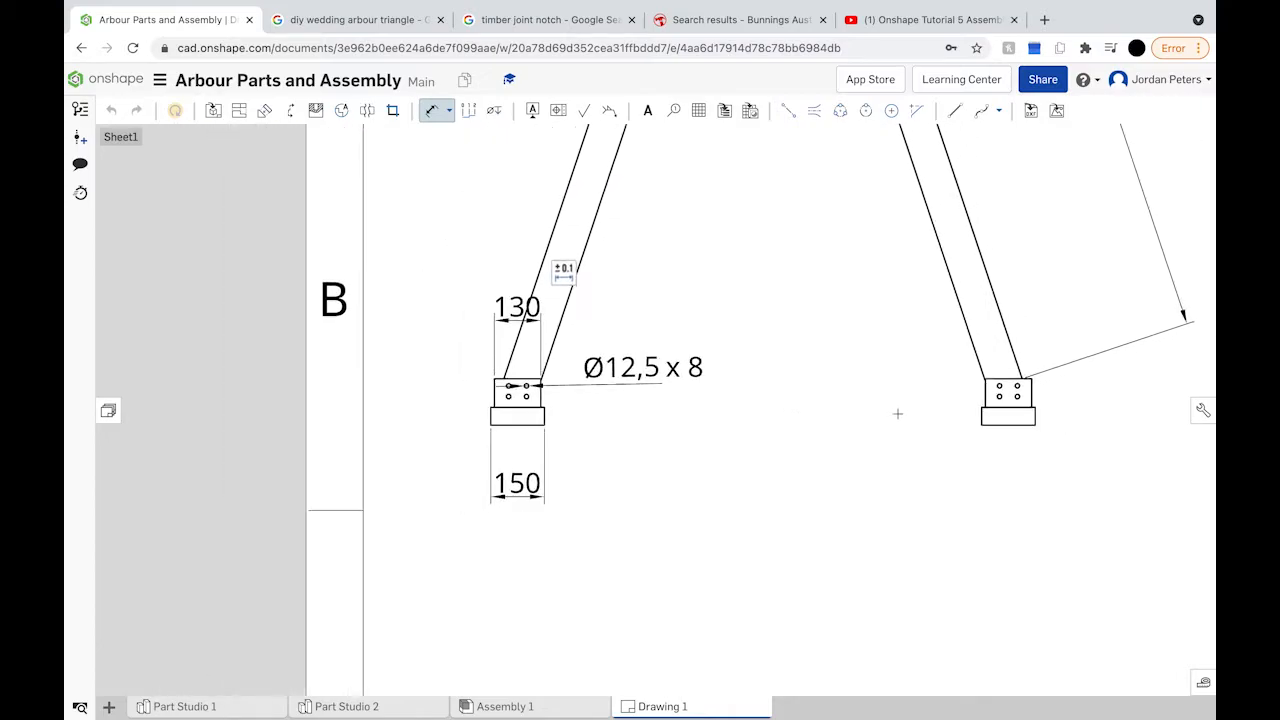
middle_drag(897, 413, 696, 420)
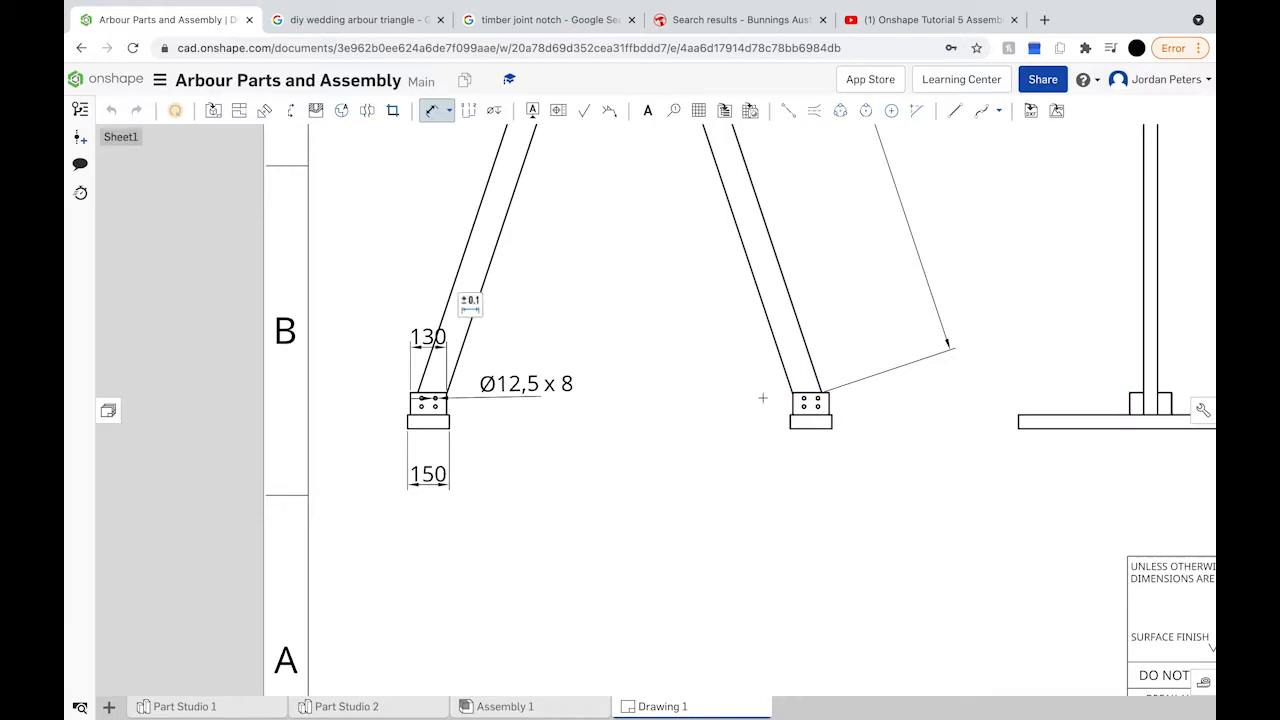
Step: Dimension the 10 mm step between the upper block and foot on the right side
scroll(766, 397, up, 5)
scroll(946, 518, up, 1)
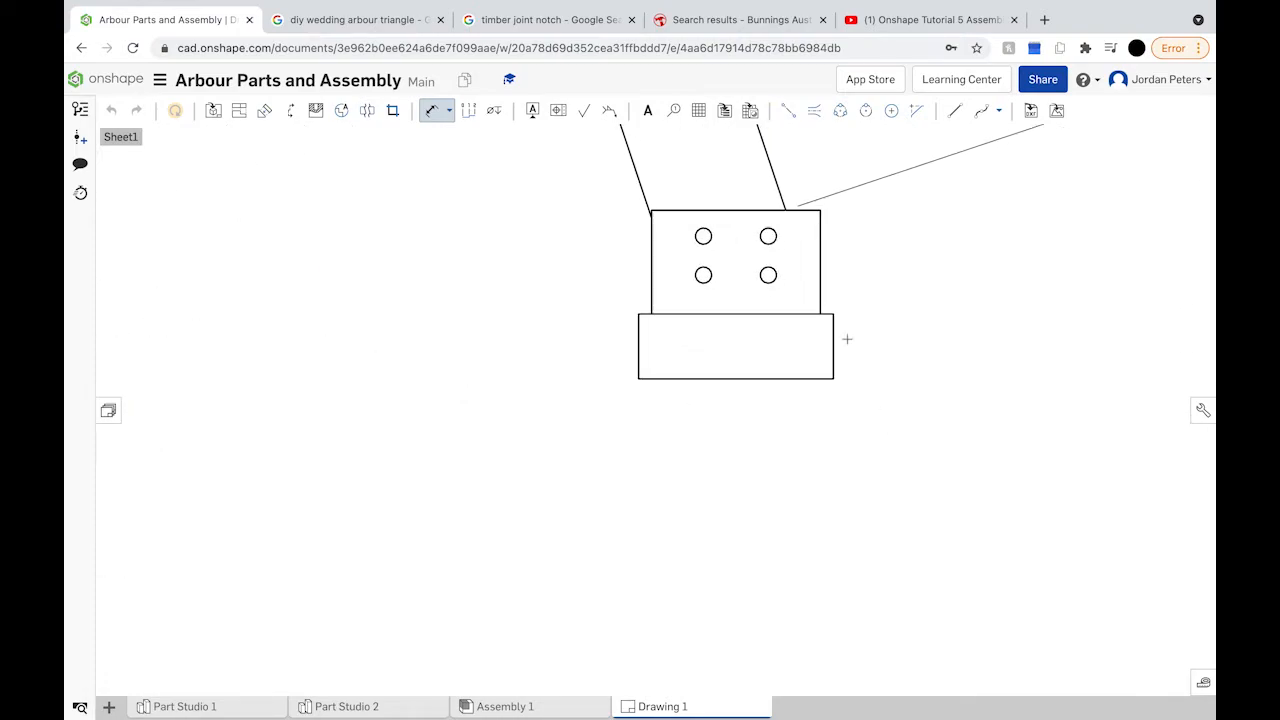
click(821, 297)
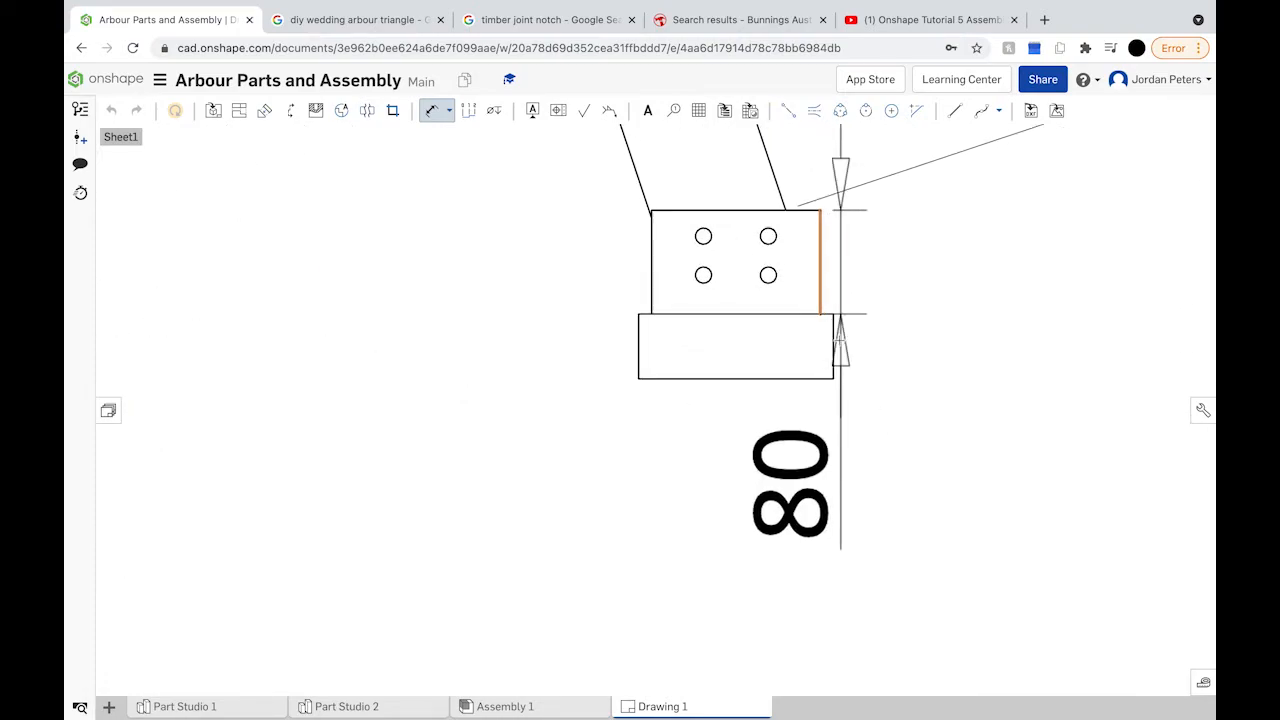
click(834, 340)
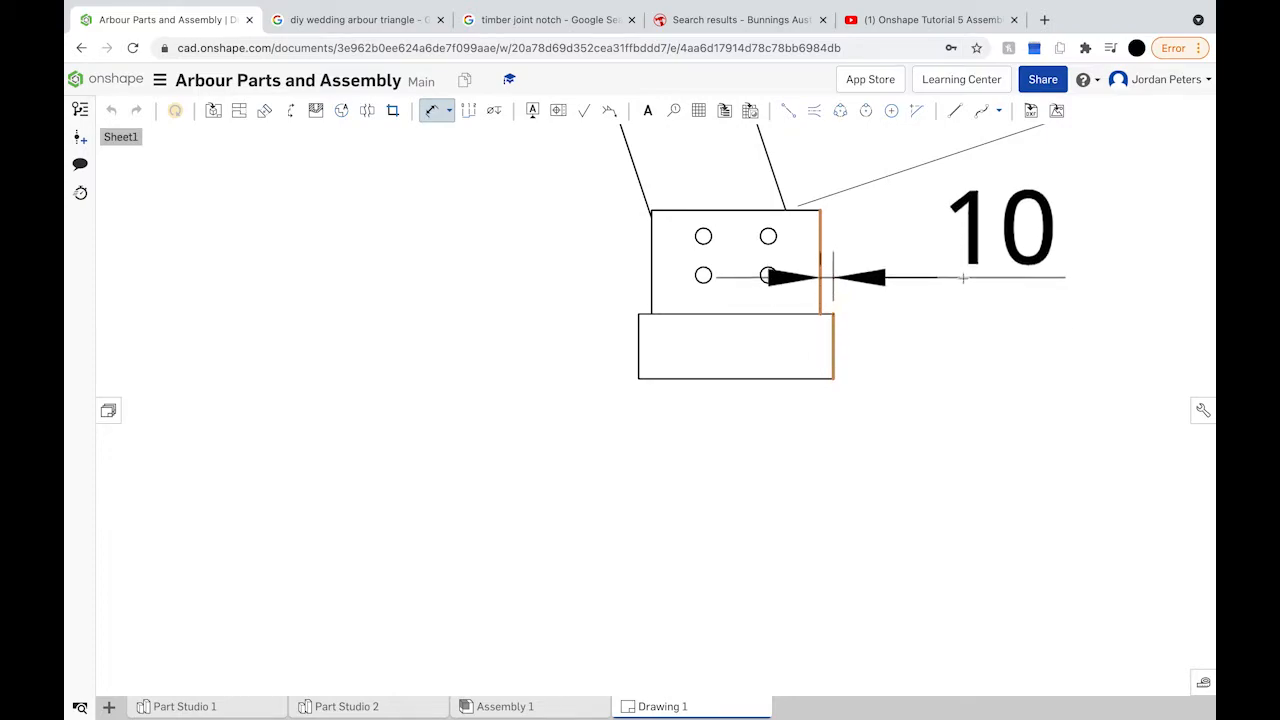
click(963, 278)
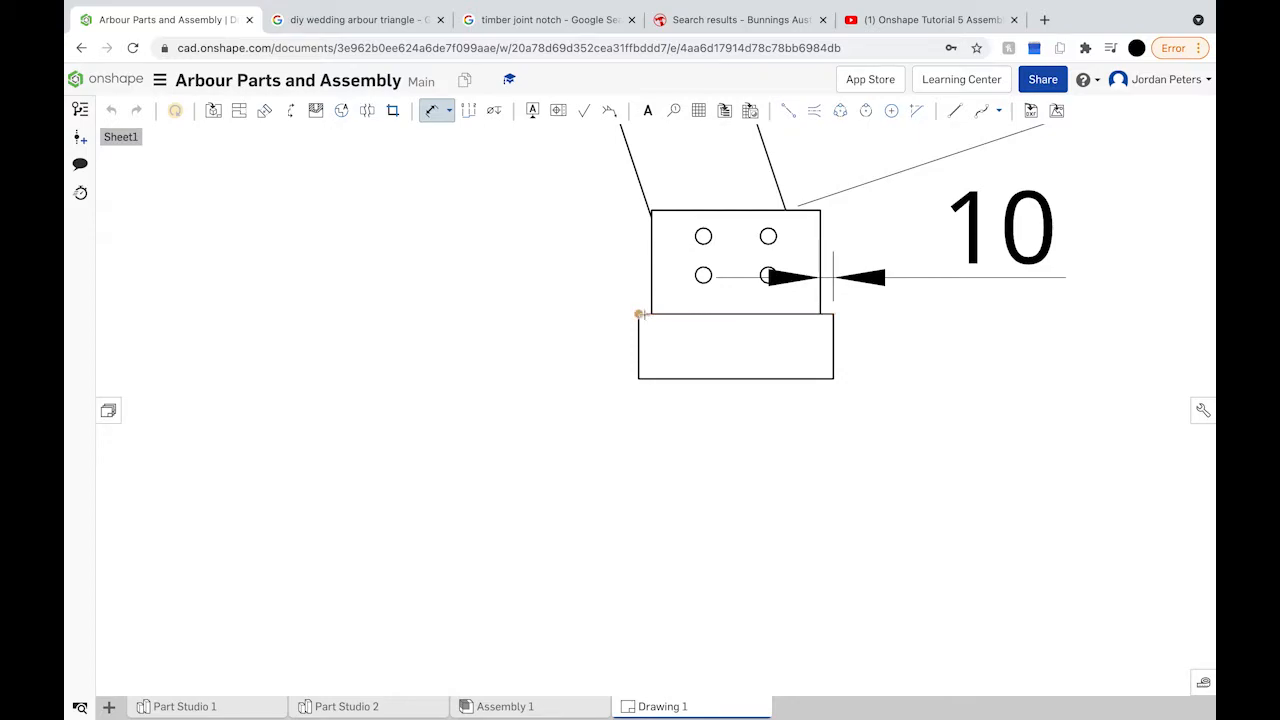
Step: Add the matching left-hand 10 dimension and check it in its edit panel
click(651, 294)
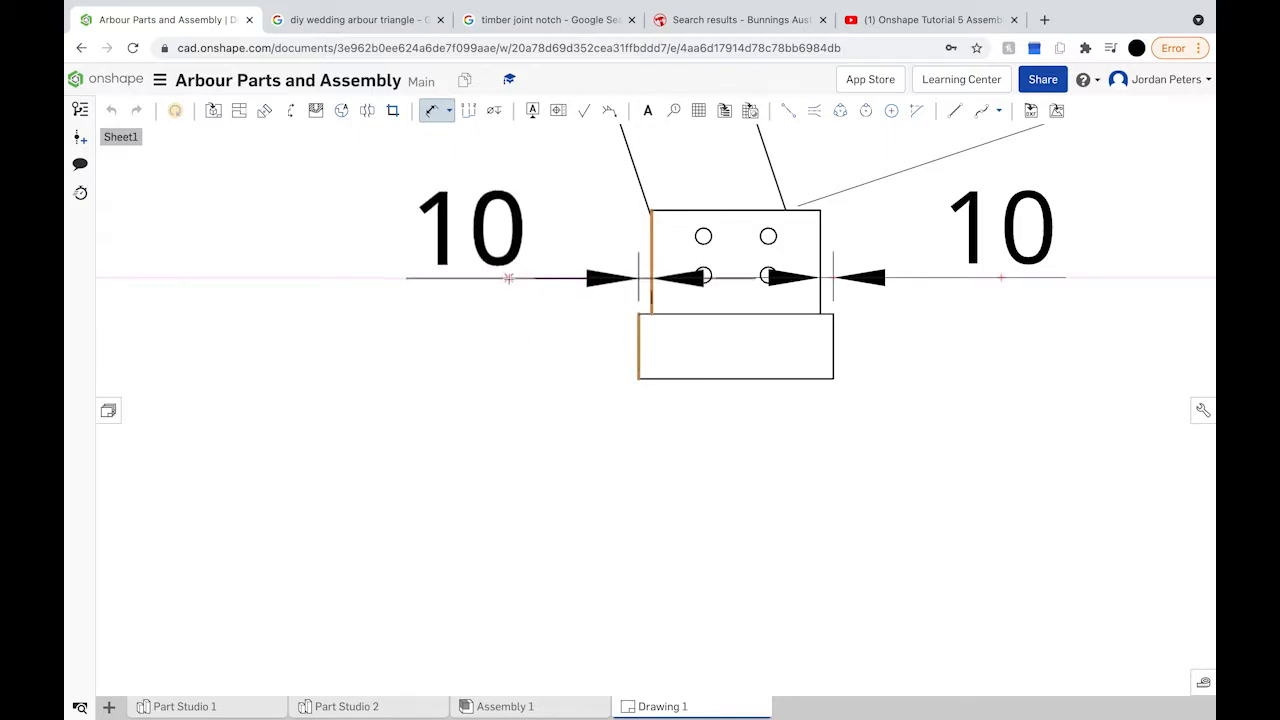
click(508, 277)
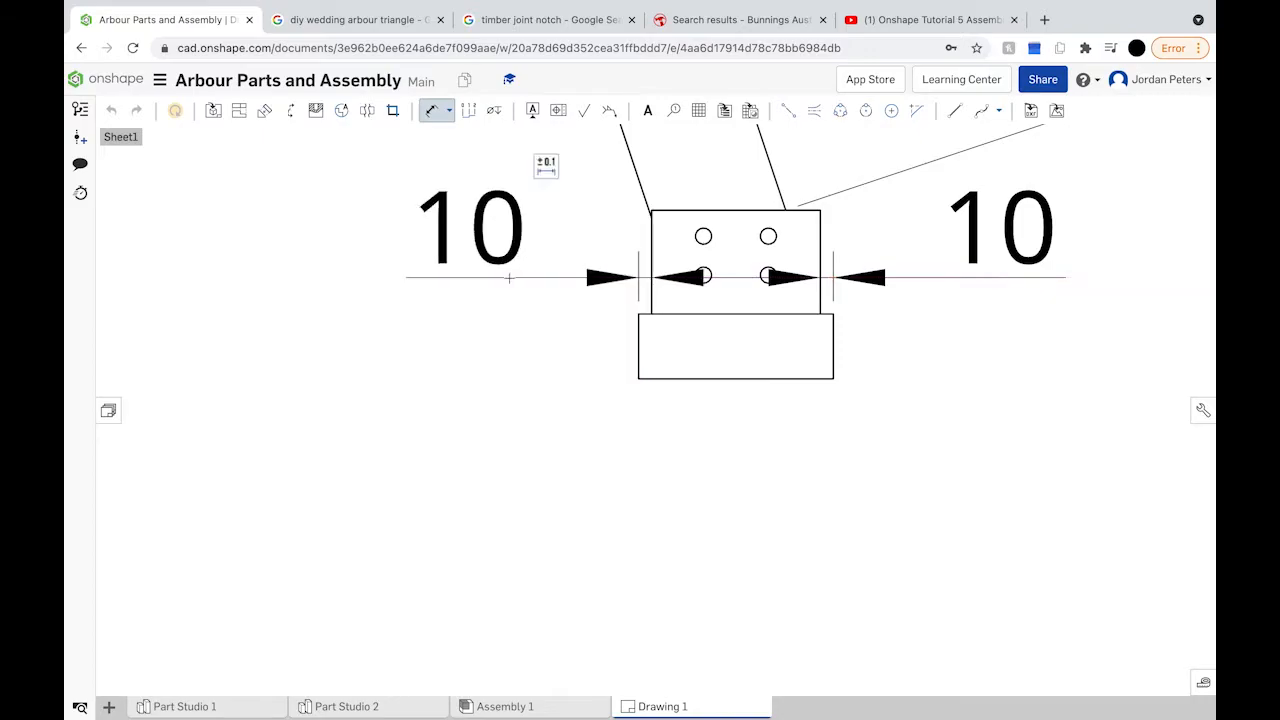
scroll(580, 297, down, 5)
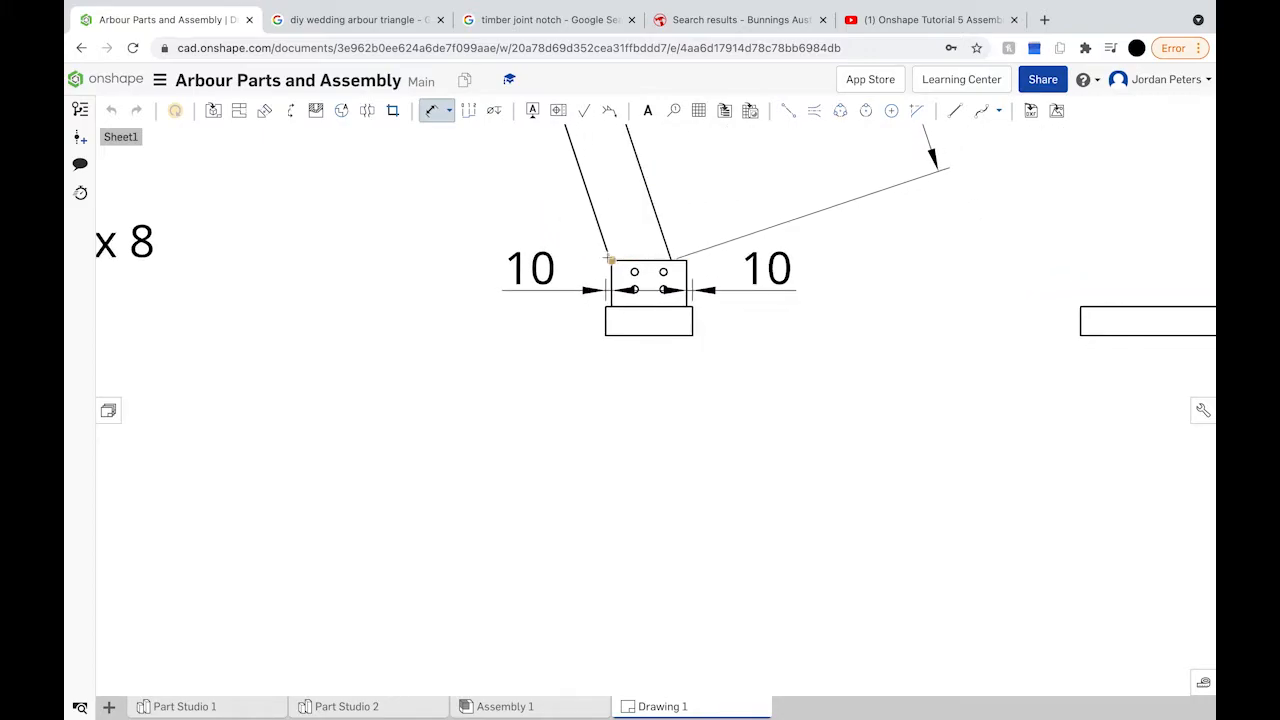
scroll(608, 258, down, 4)
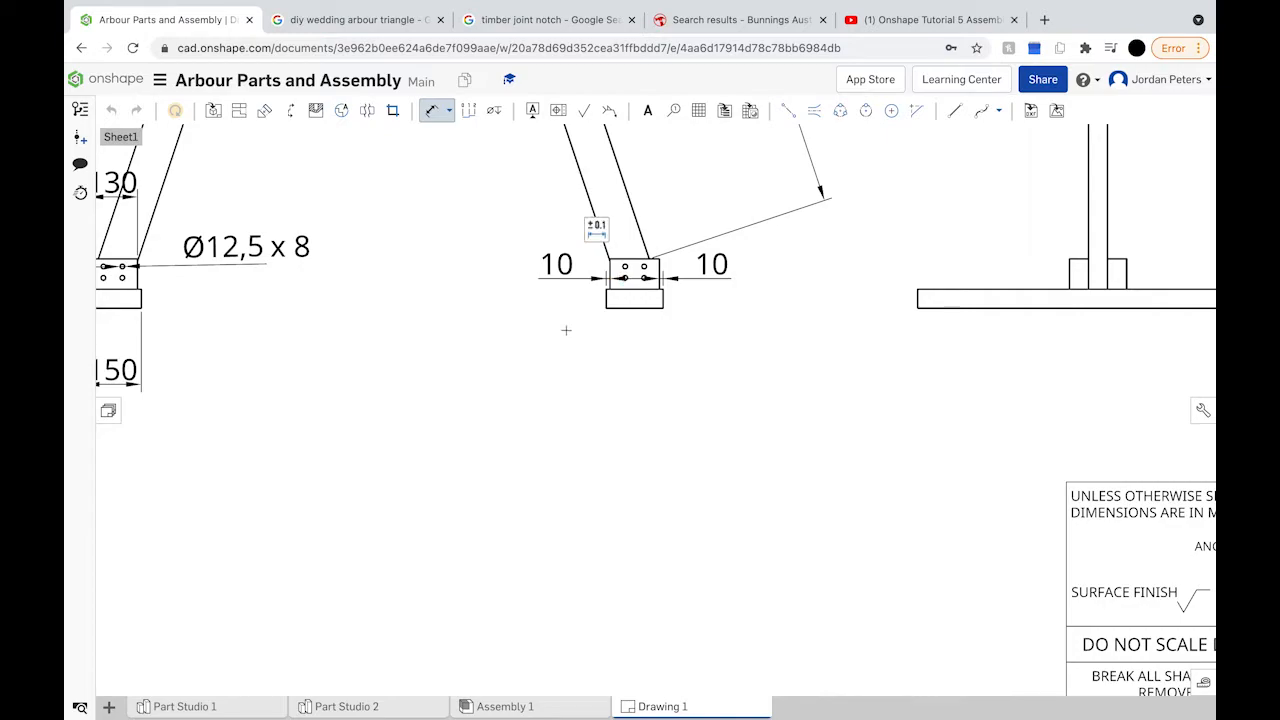
scroll(674, 377, left, 3)
scroll(674, 377, up, 2)
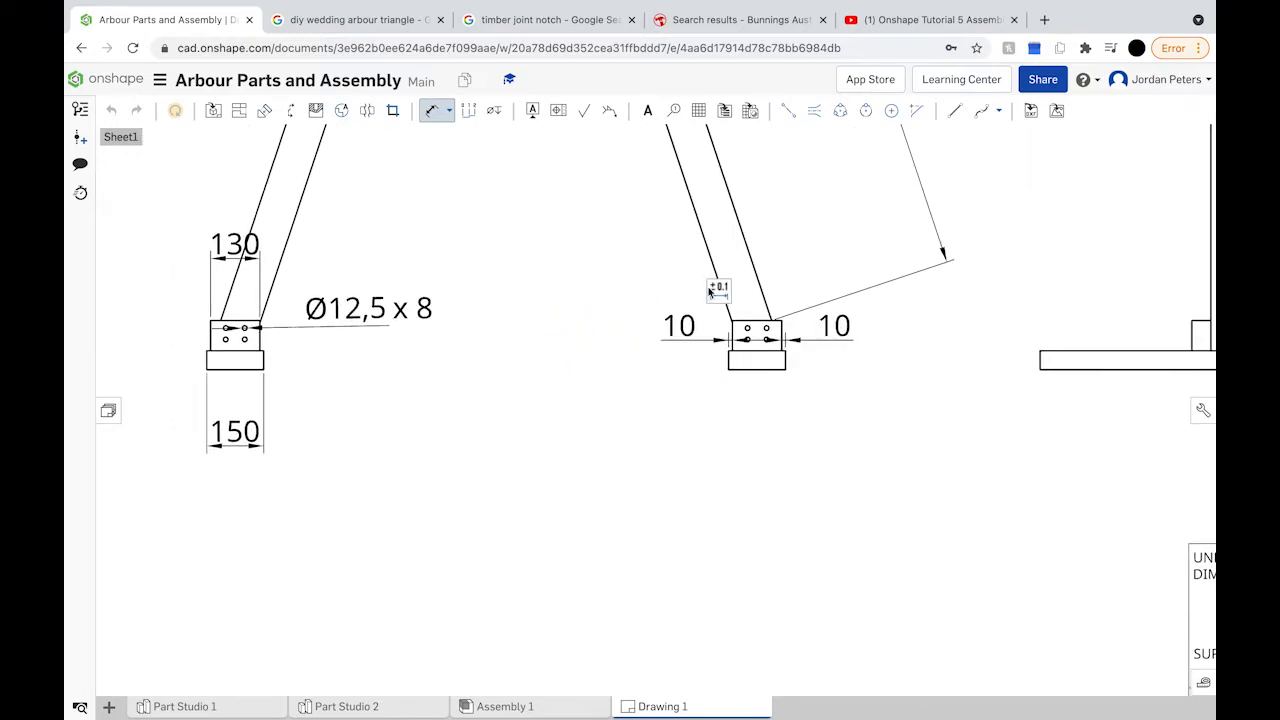
double_click(676, 326)
click(629, 268)
double_click(753, 336)
click(669, 255)
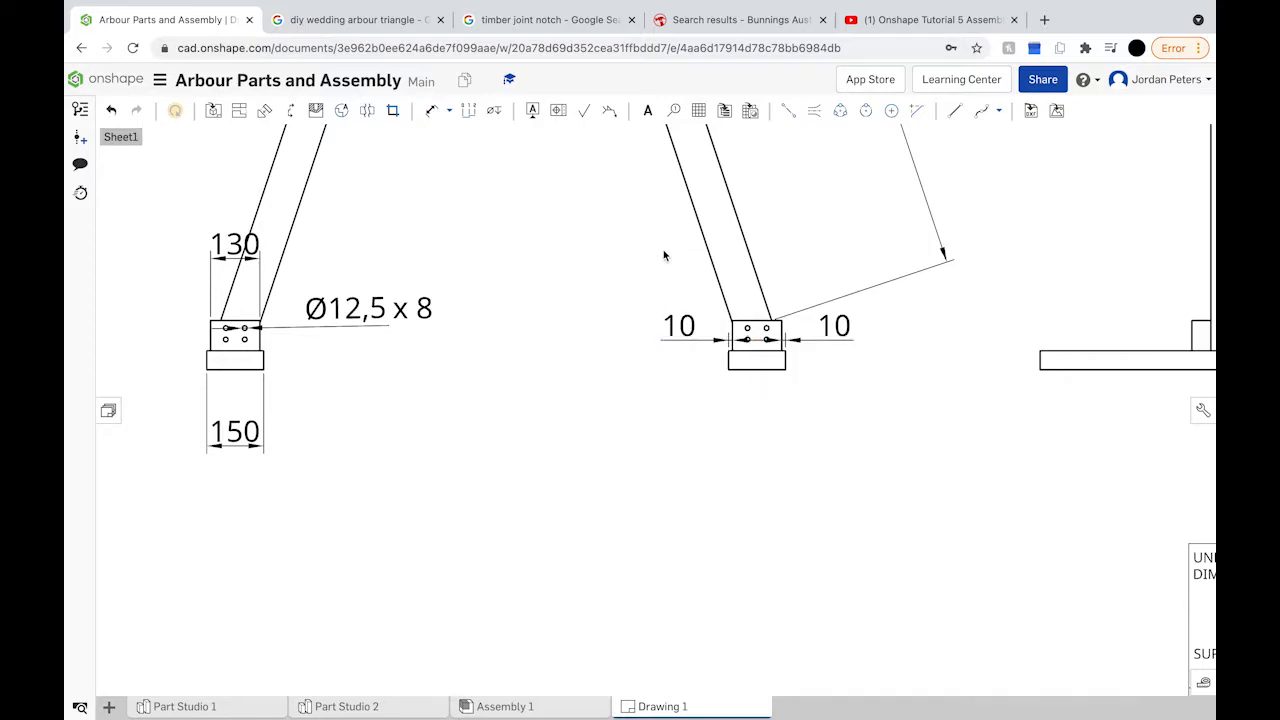
key(d)
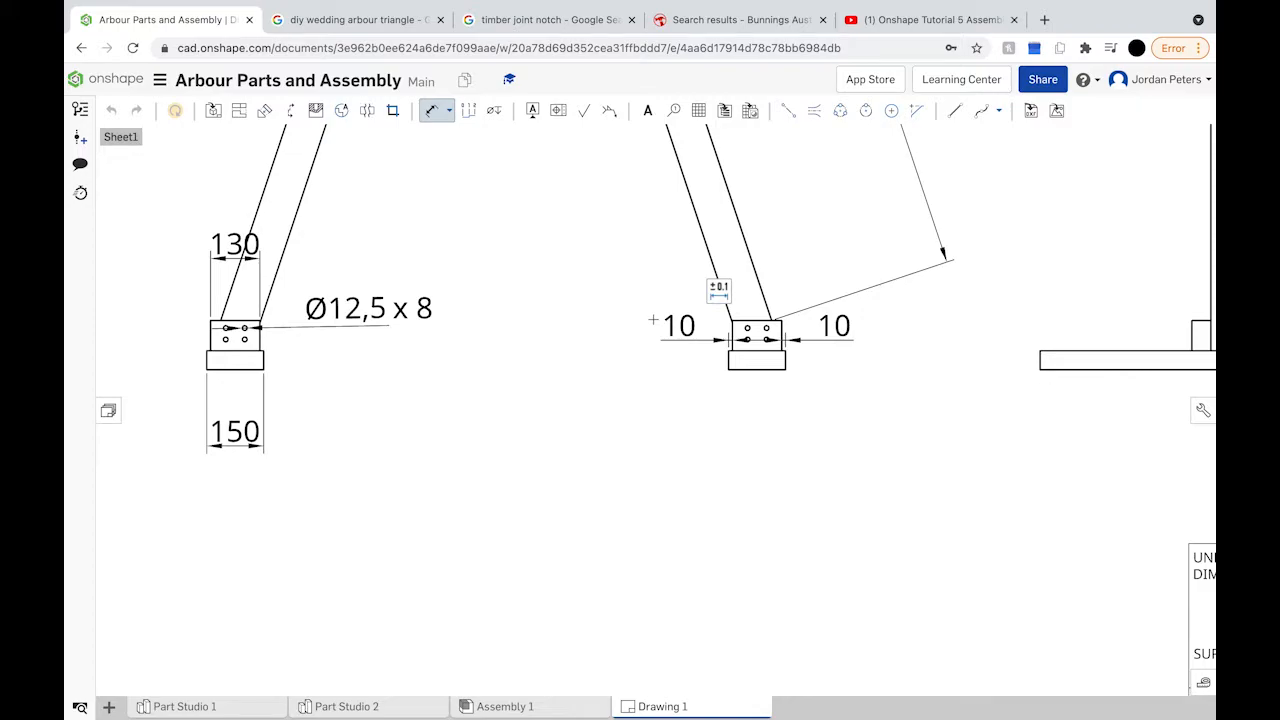
Step: Dimension the side view's foot thickness as 50 and the notch block height as 80
scroll(653, 319, down, 5)
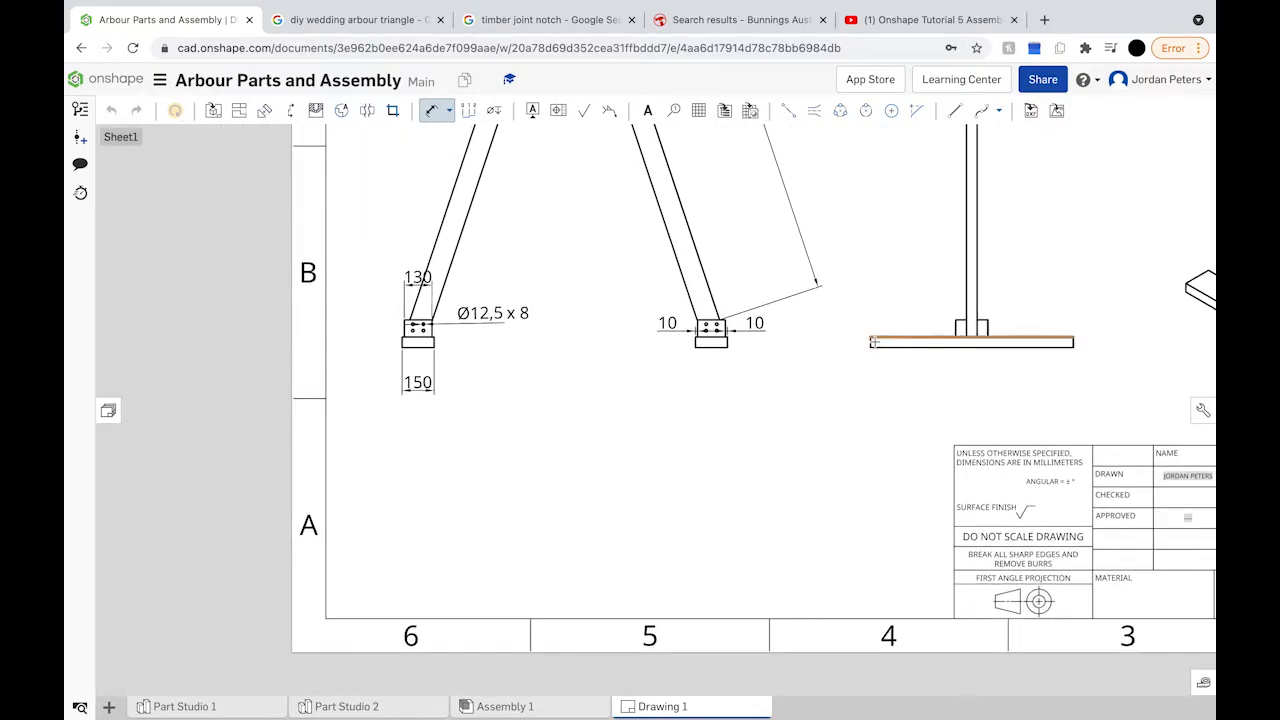
scroll(869, 346, up, 5)
click(870, 340)
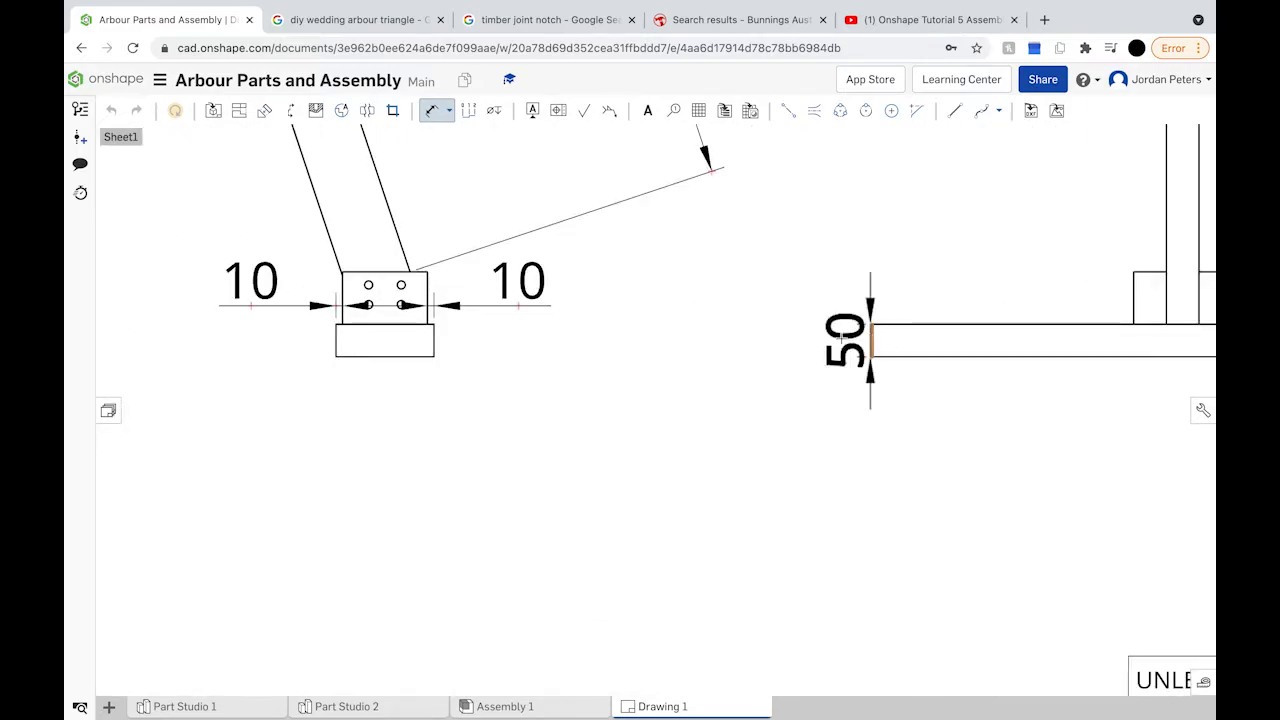
click(772, 340)
click(1133, 290)
click(1007, 285)
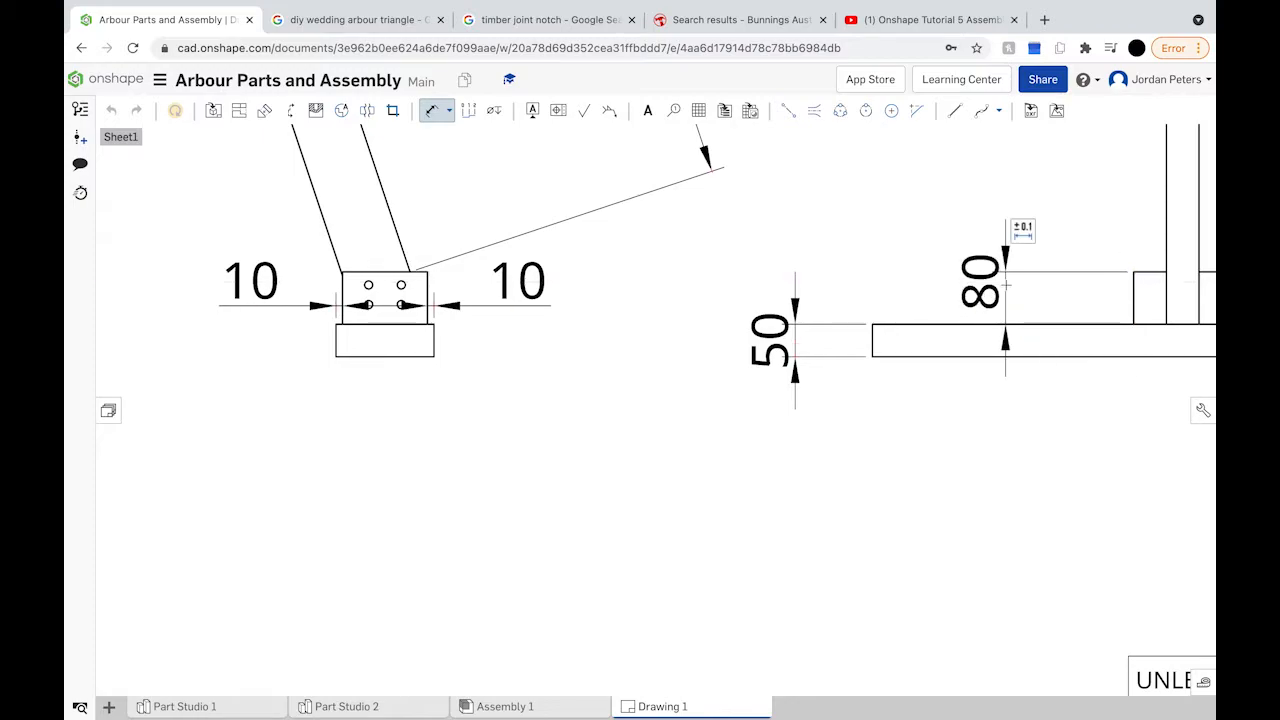
Step: Add the 50 width above the block and the 950 overall foot length below the foot
scroll(1094, 295, down, 3)
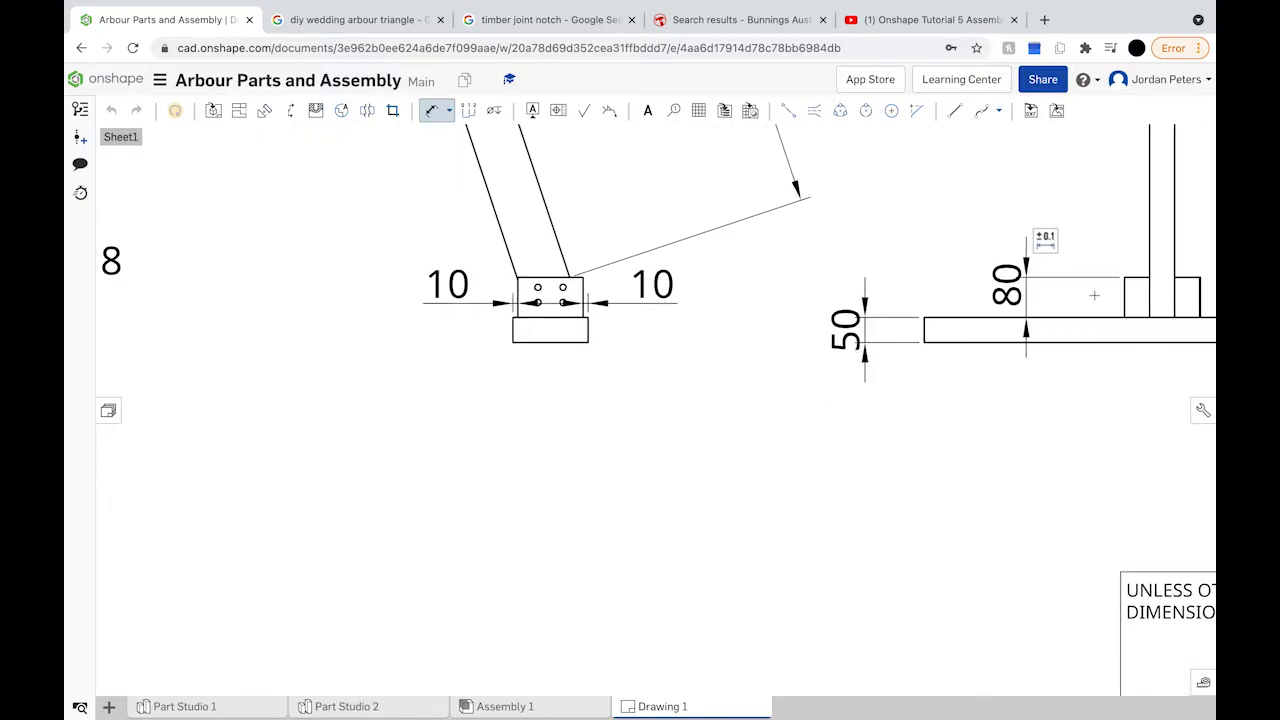
middle_drag(1091, 294, 845, 284)
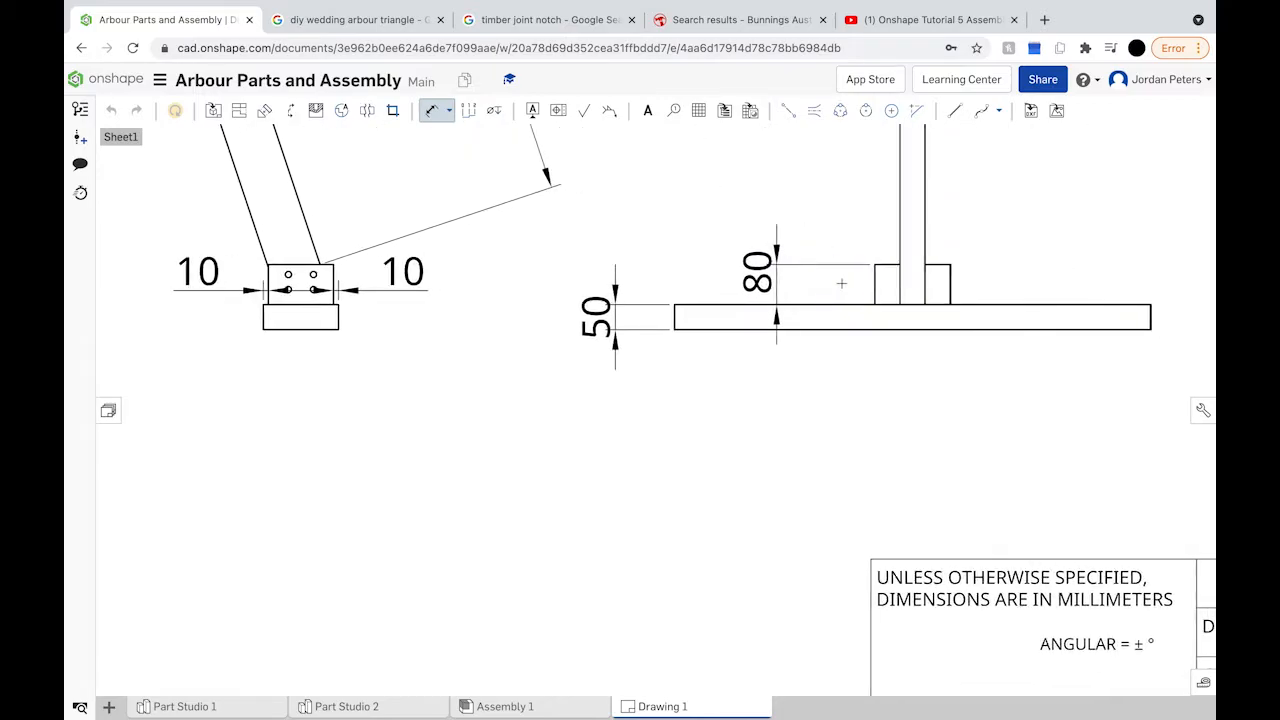
click(884, 264)
click(889, 209)
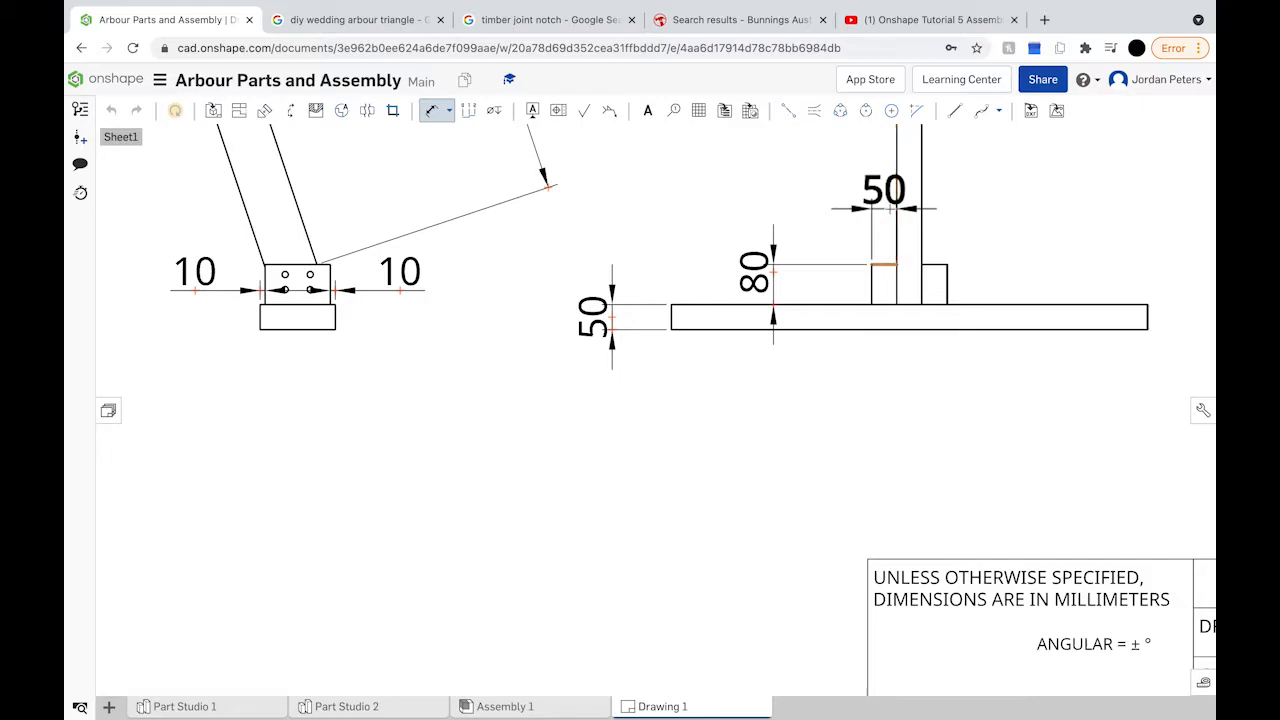
scroll(889, 209, down, 5)
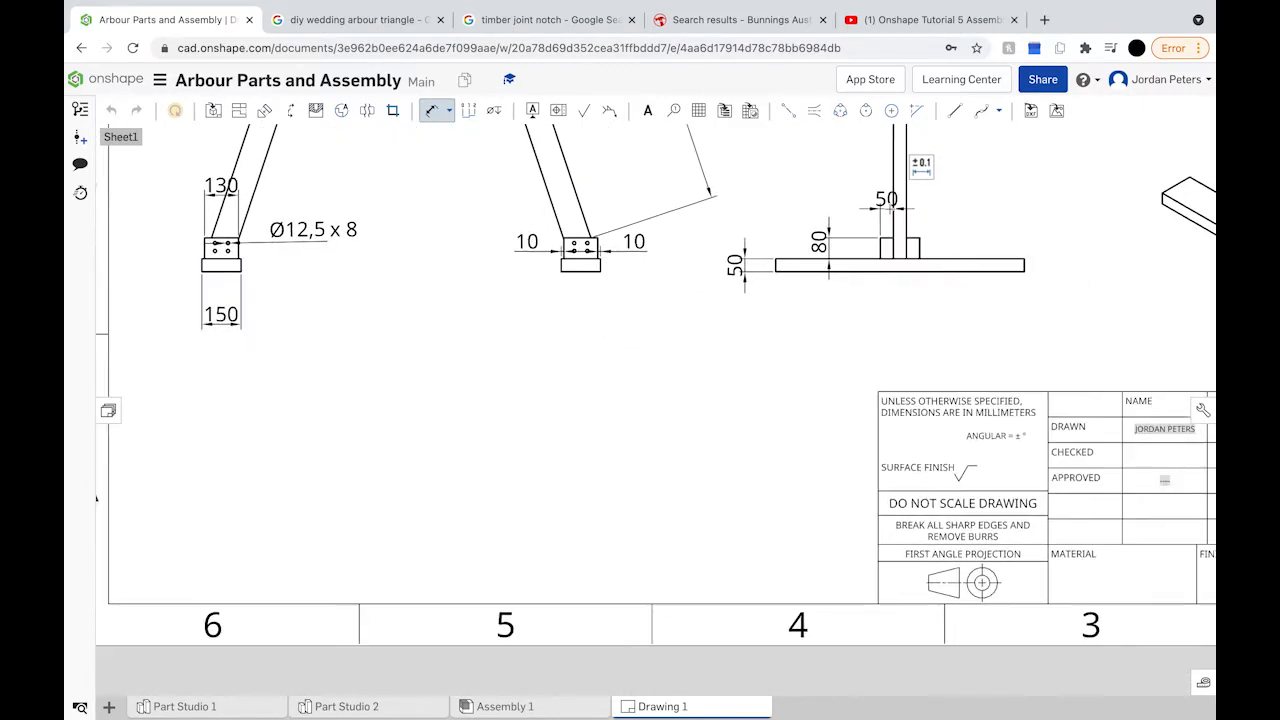
scroll(889, 209, up, 3)
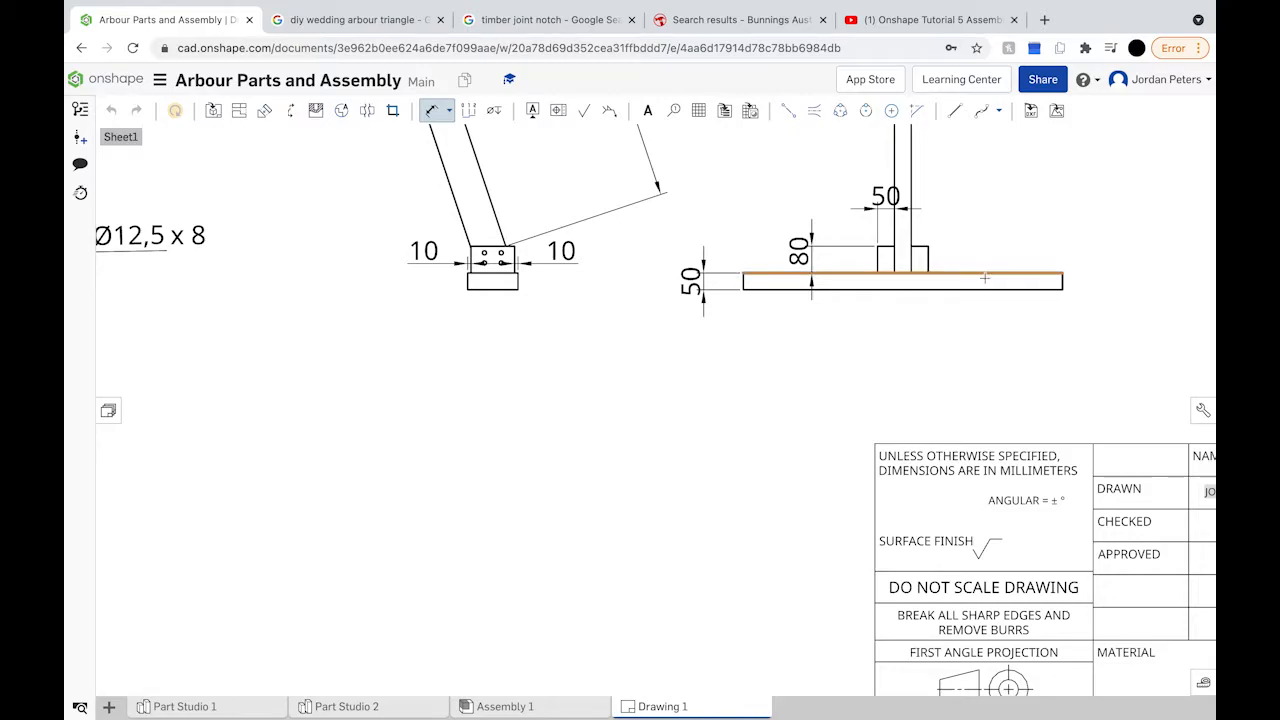
click(872, 291)
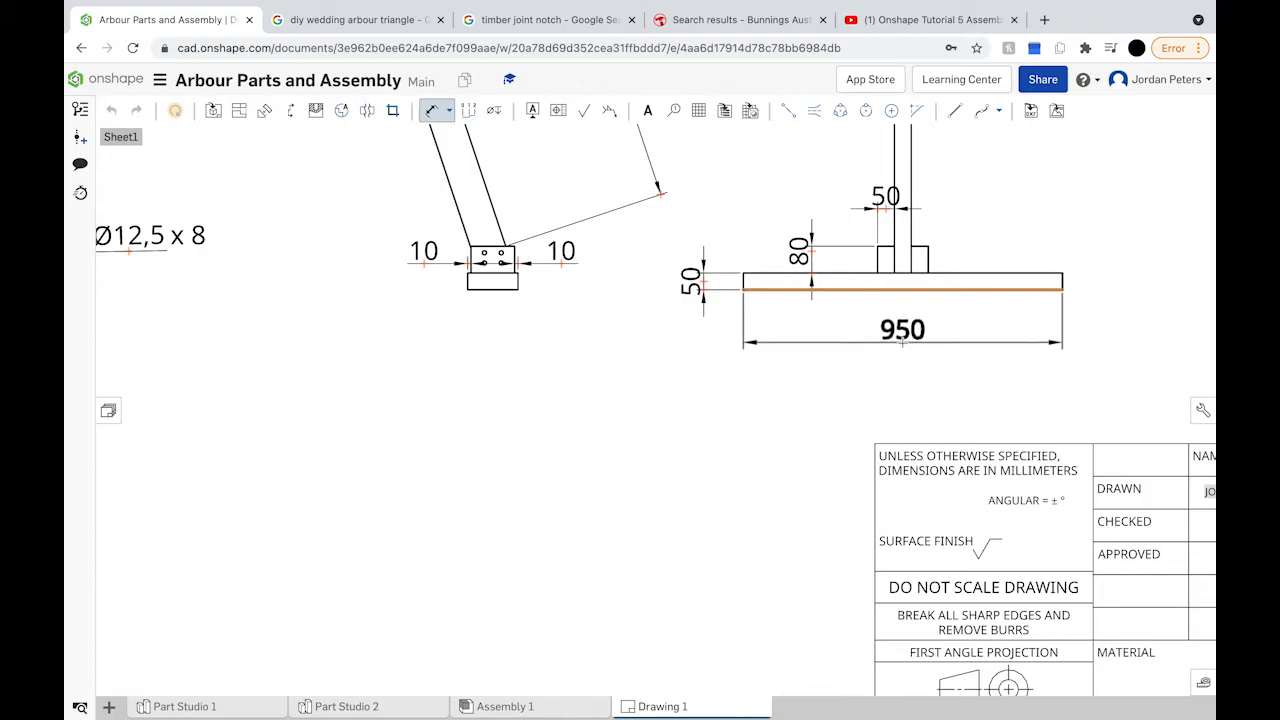
click(908, 344)
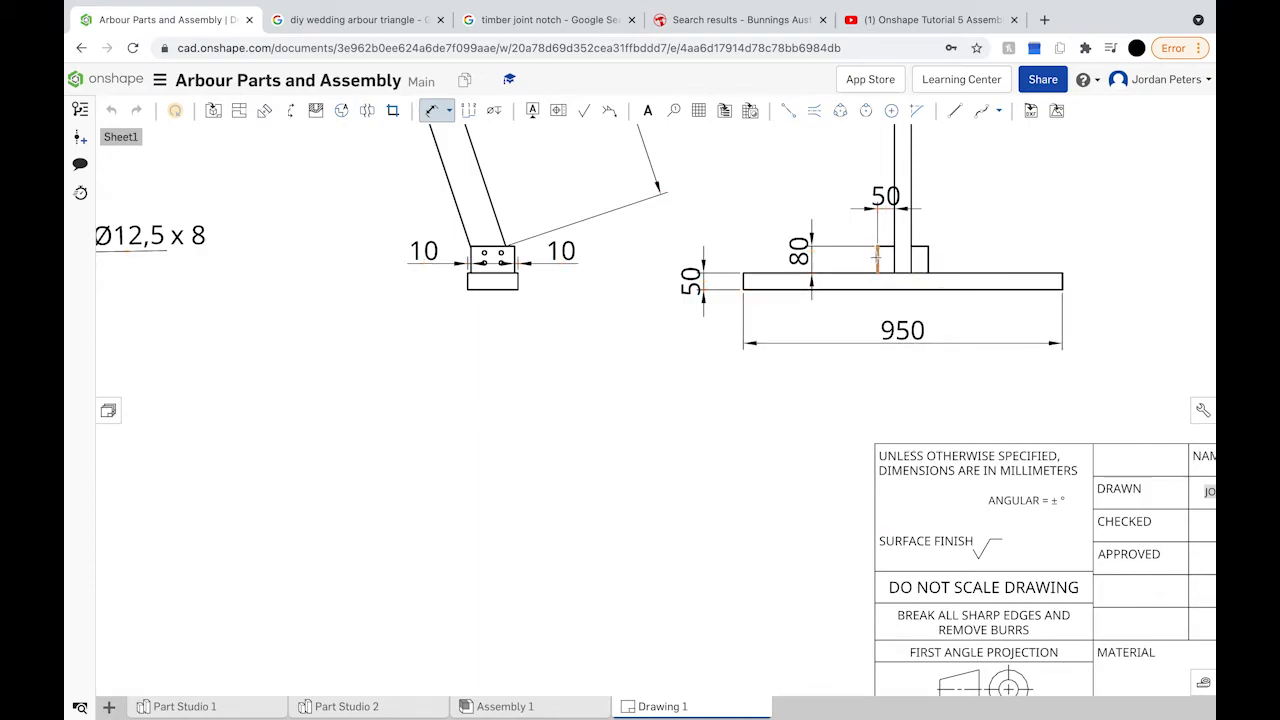
scroll(877, 258, down, 4)
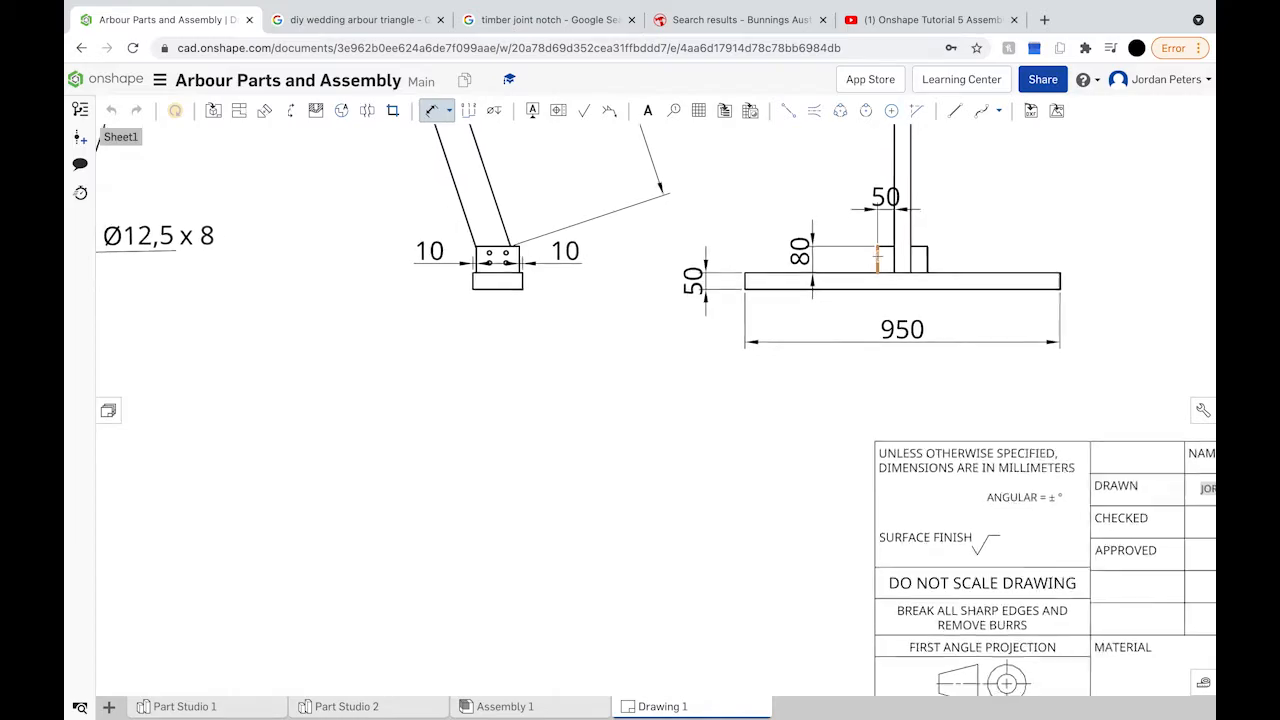
Step: Dimension the upright post's width between its two vertical edges as 50 in the side view
scroll(877, 258, up, 2)
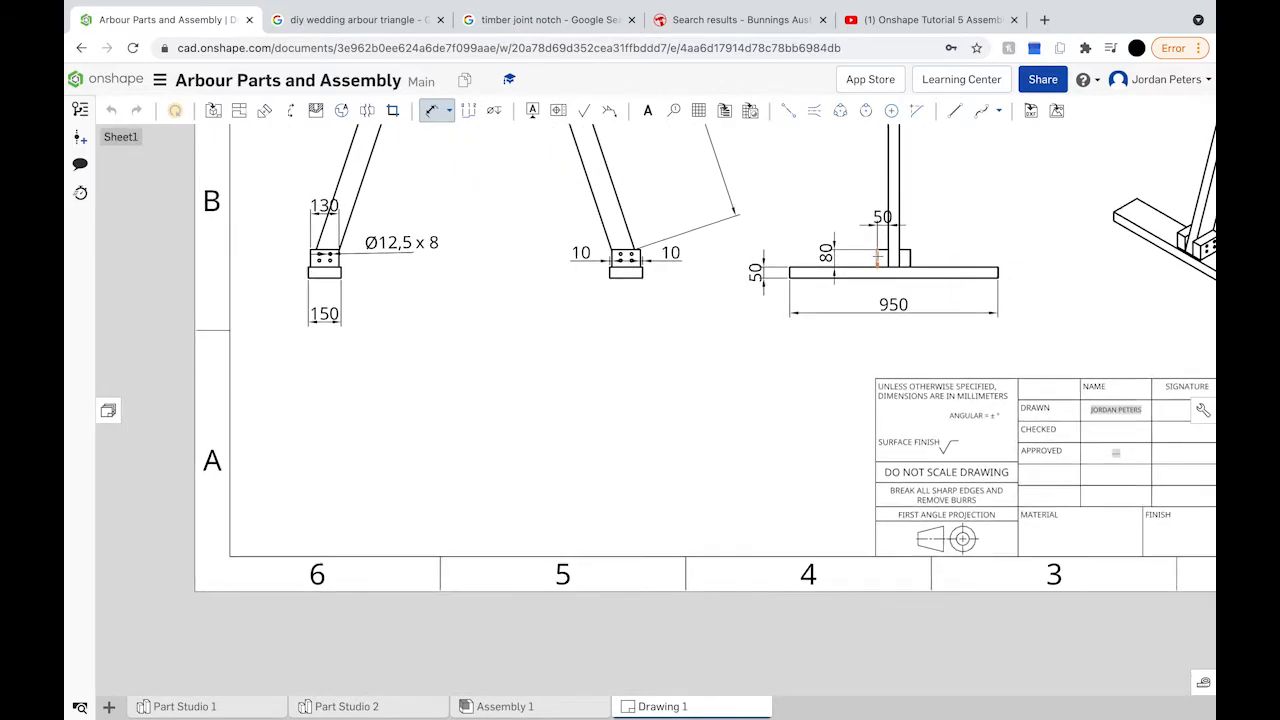
scroll(886, 228, down, 2)
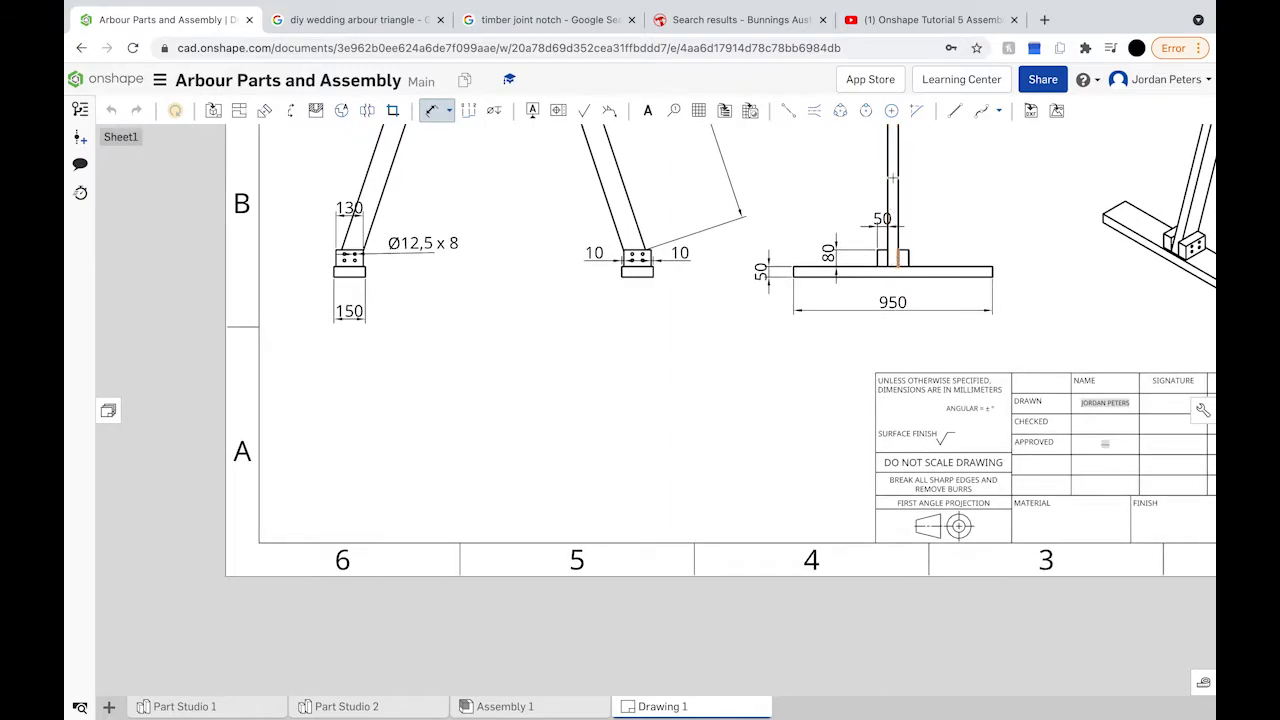
click(897, 173)
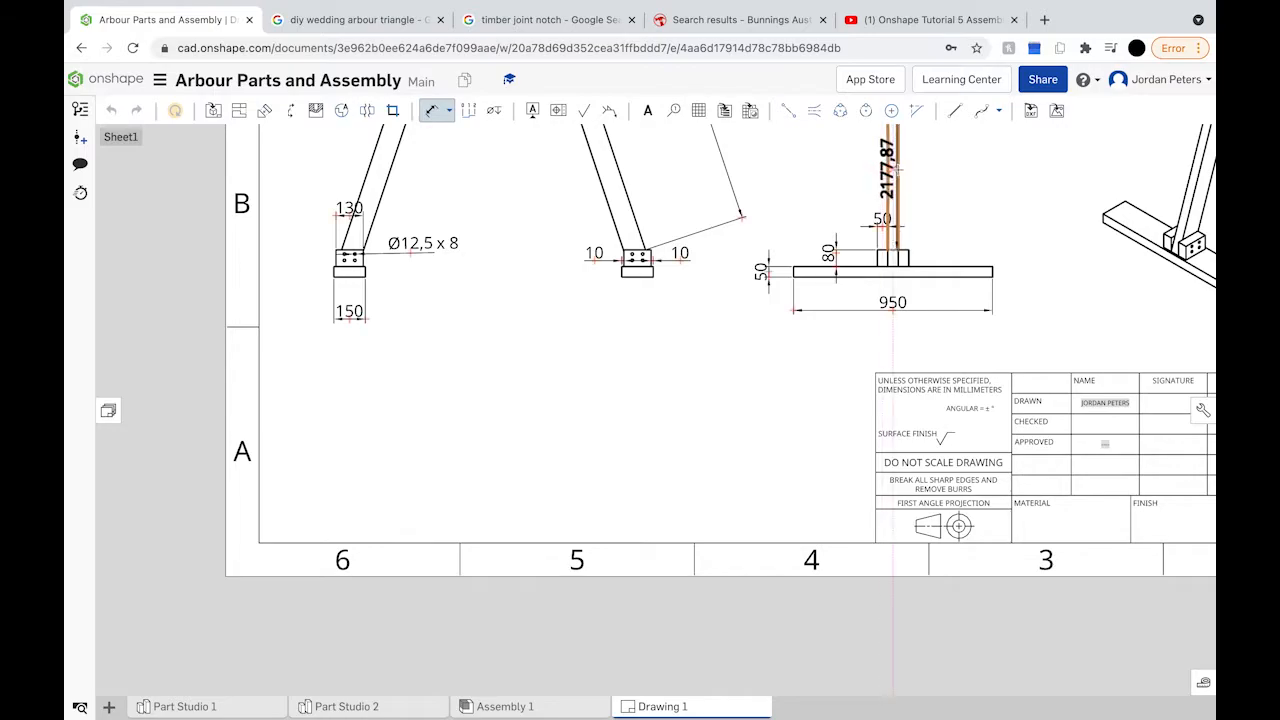
click(887, 170)
click(940, 184)
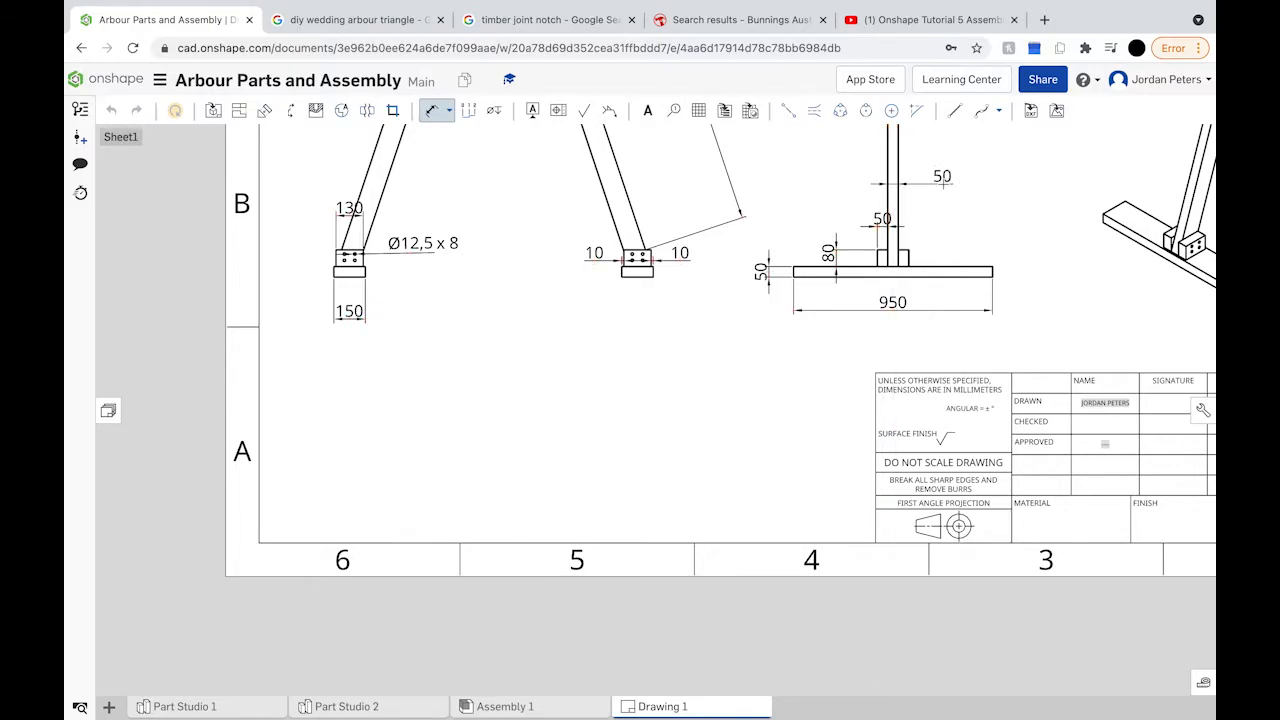
mouse_move(929, 197)
middle_down()
mouse_move(829, 314)
mouse_move(829, 374)
mouse_move(766, 400)
mouse_move(747, 517)
middle_up()
scroll(747, 517, down, 3)
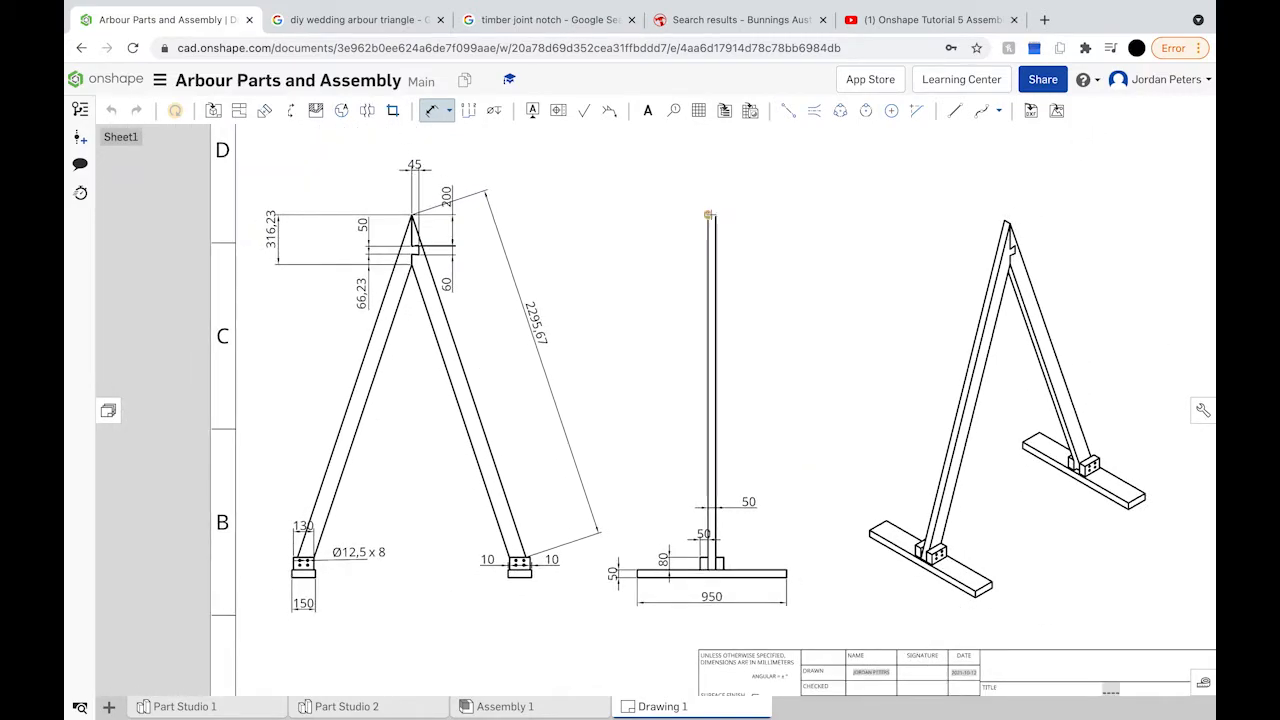
Step: Dimension the side view's overall height from foot base to post top as 2307,87, beside the post
scroll(714, 215, up, 5)
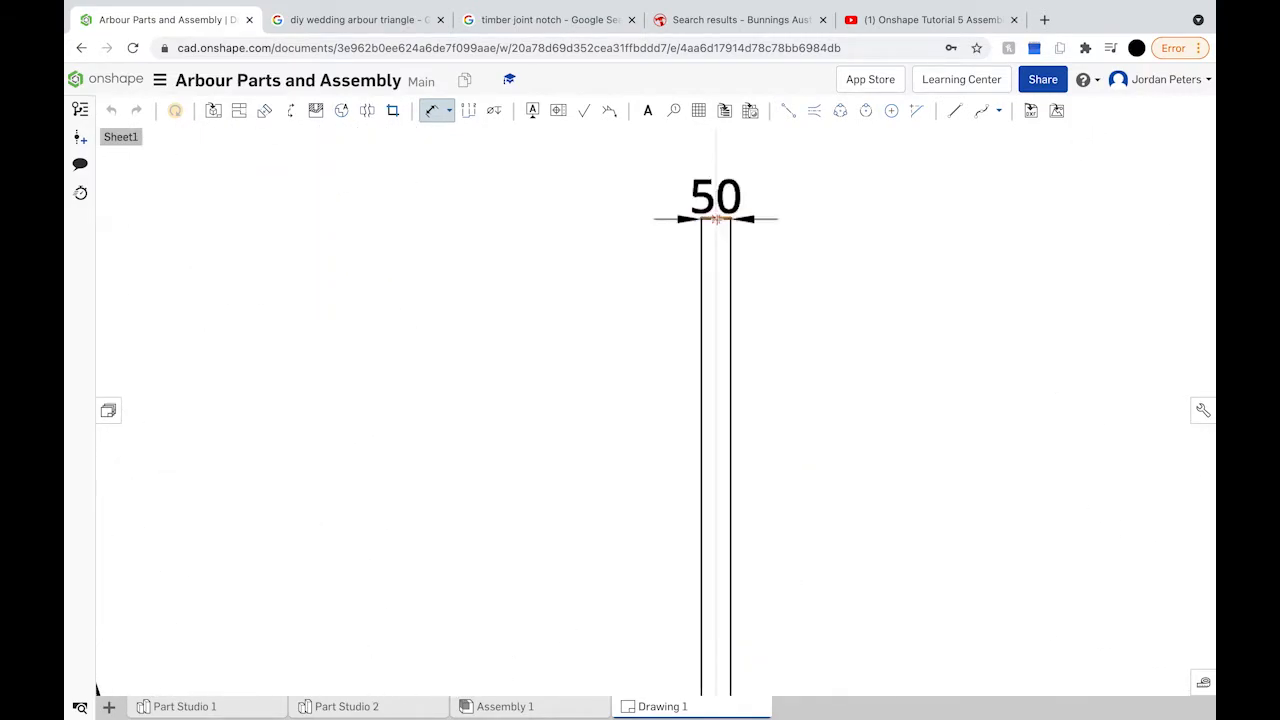
scroll(716, 218, down, 5)
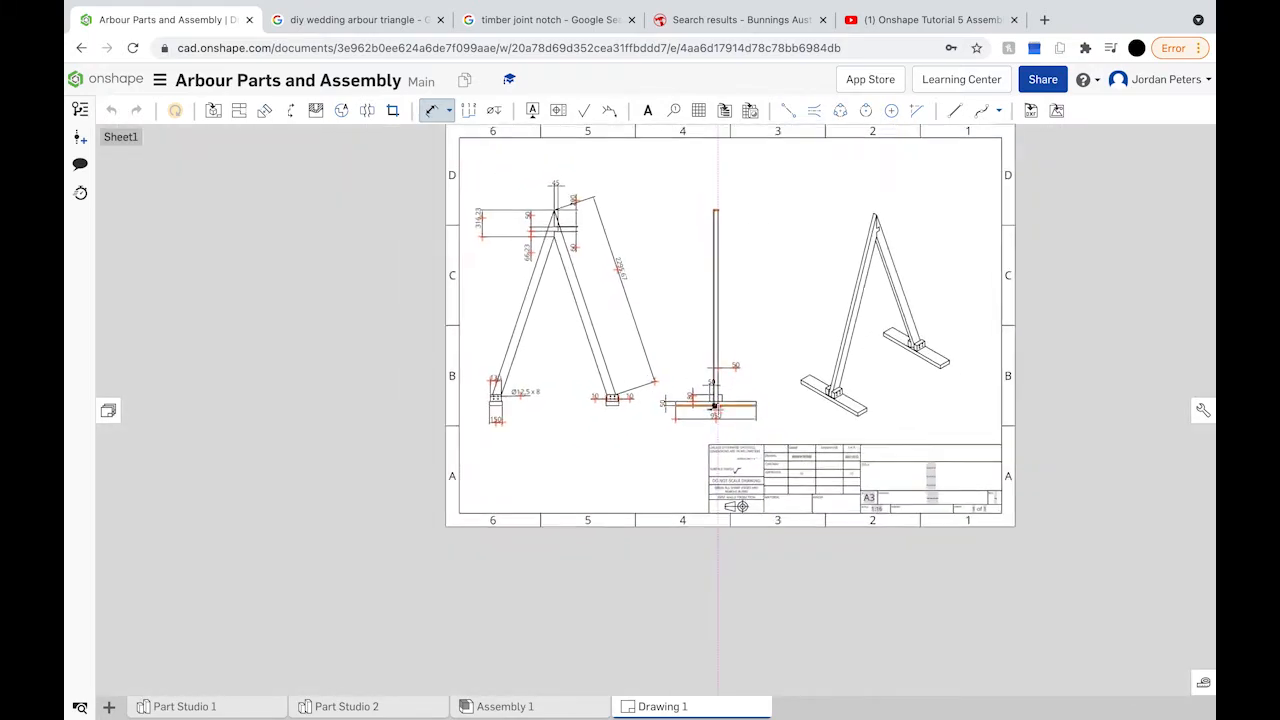
scroll(724, 412, up, 5)
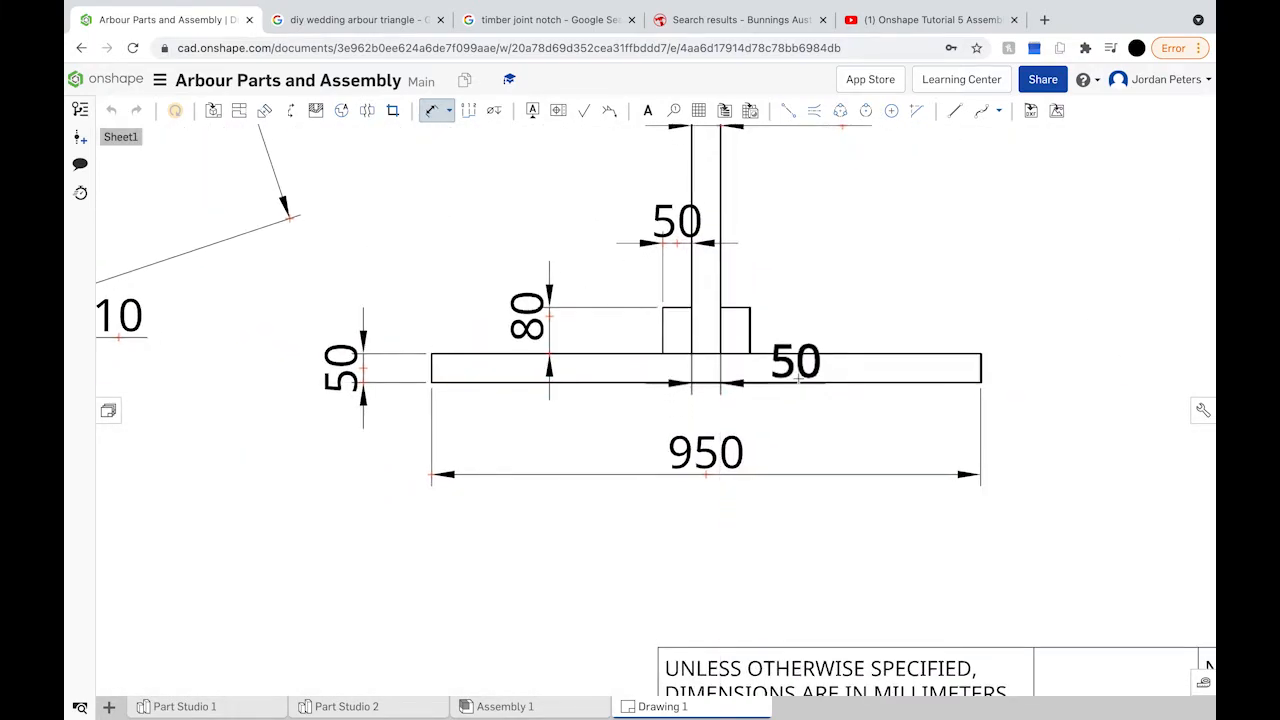
click(801, 381)
scroll(801, 372, down, 5)
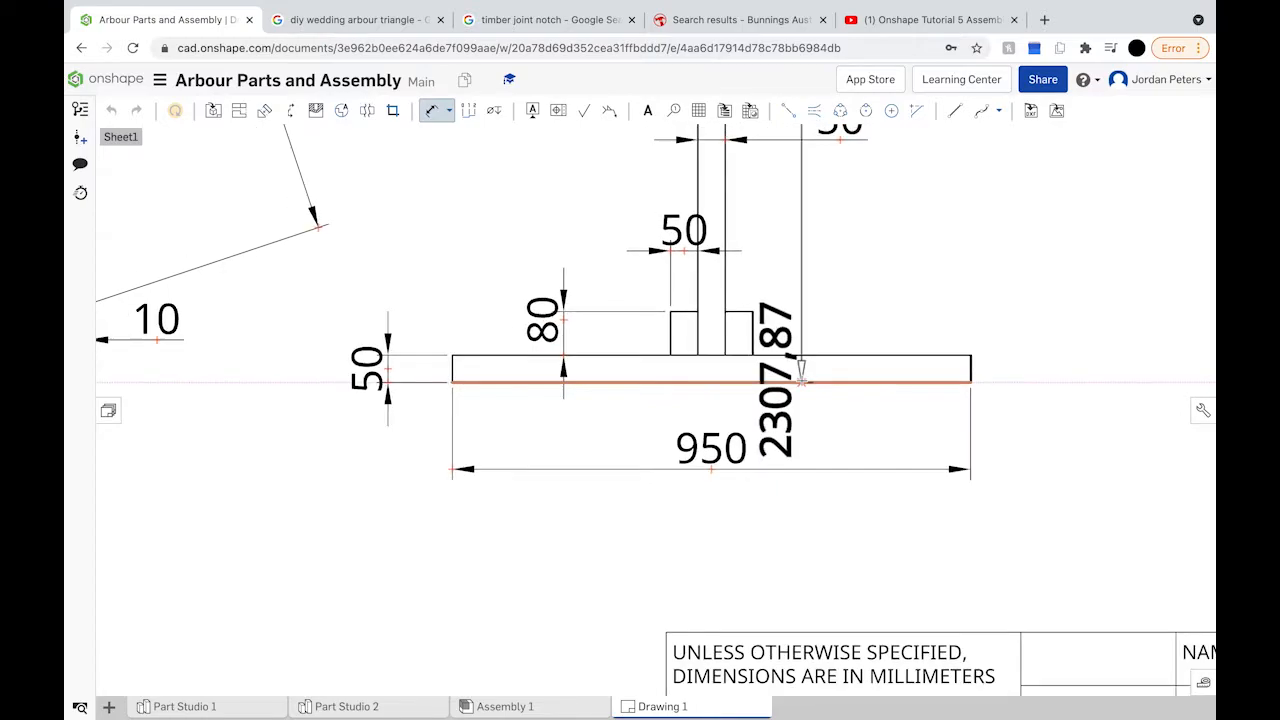
scroll(801, 380, down, 4)
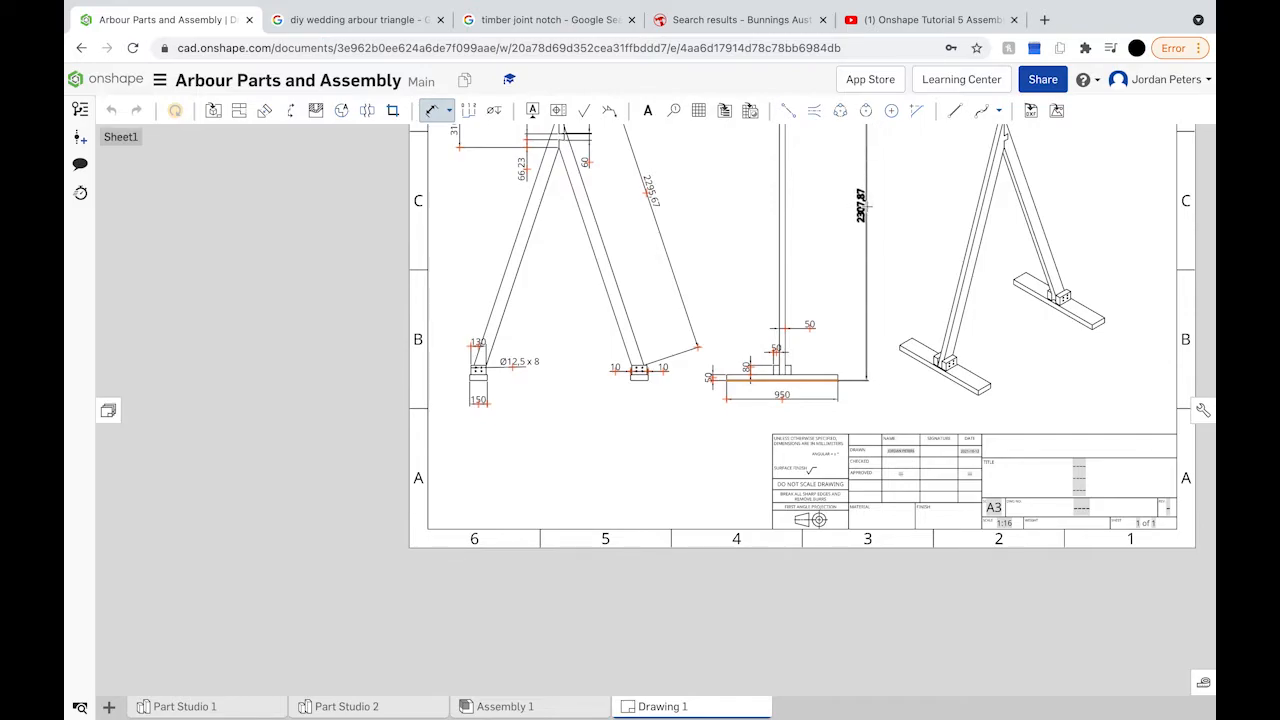
scroll(866, 209, down, 3)
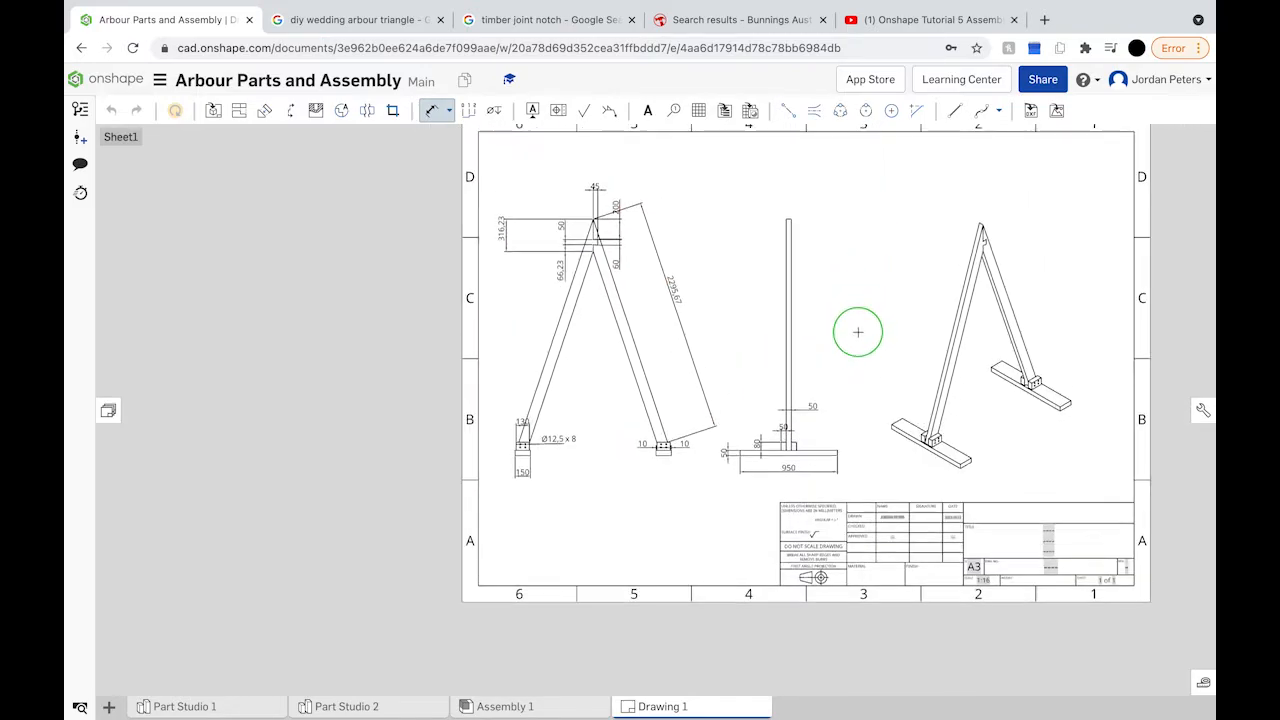
click(855, 335)
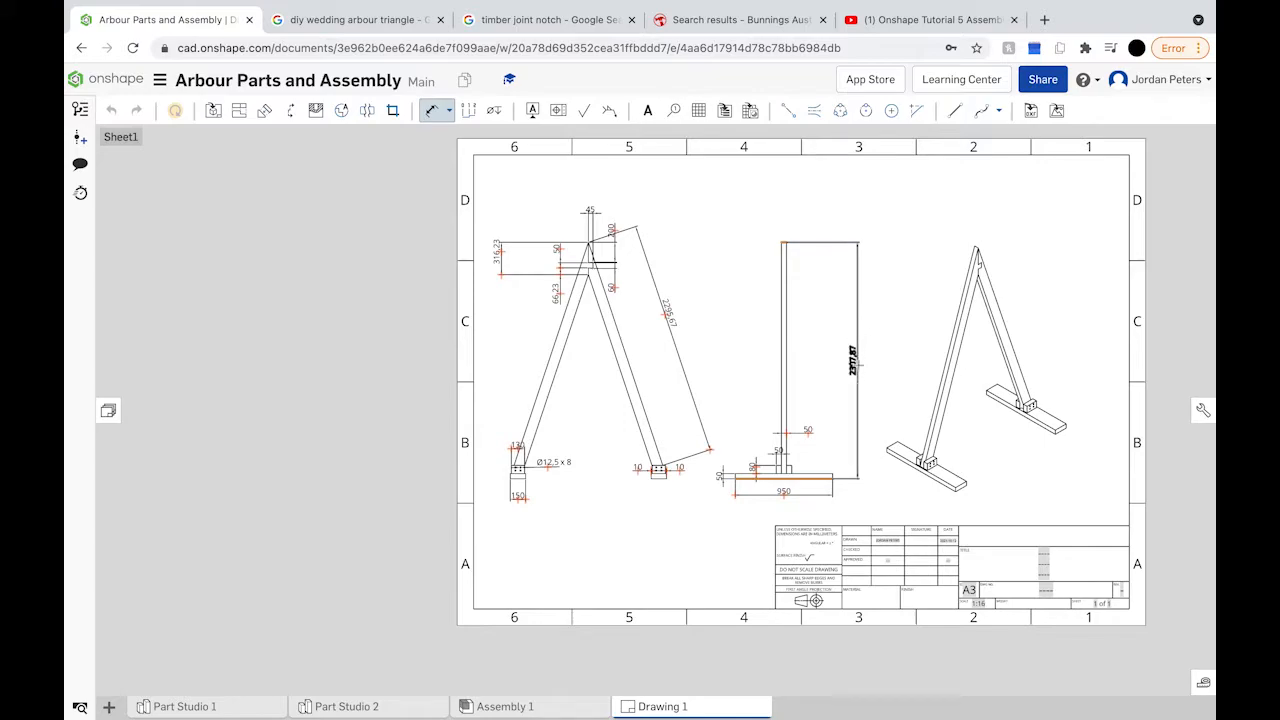
click(856, 364)
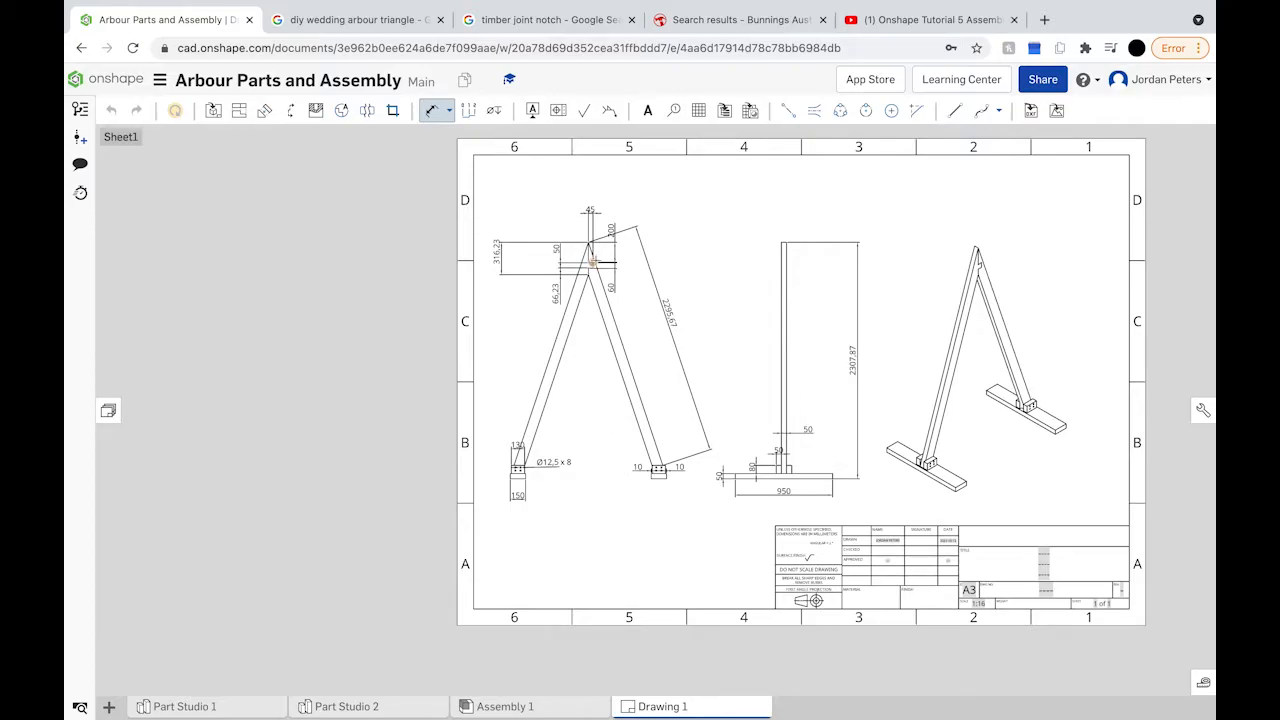
Step: Zoom in on the apex, line the 20 dimension above the 50, and shift the 50 clear to the left
scroll(596, 262, up, 5)
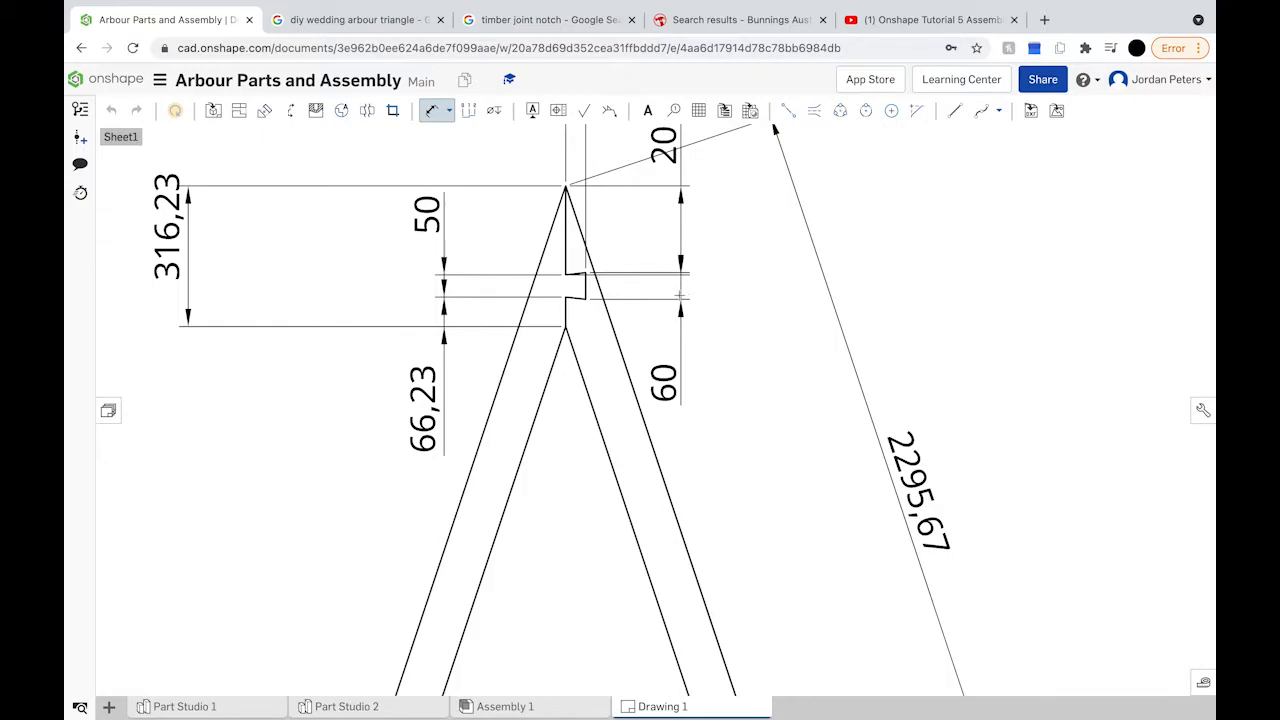
scroll(652, 273, down, 5)
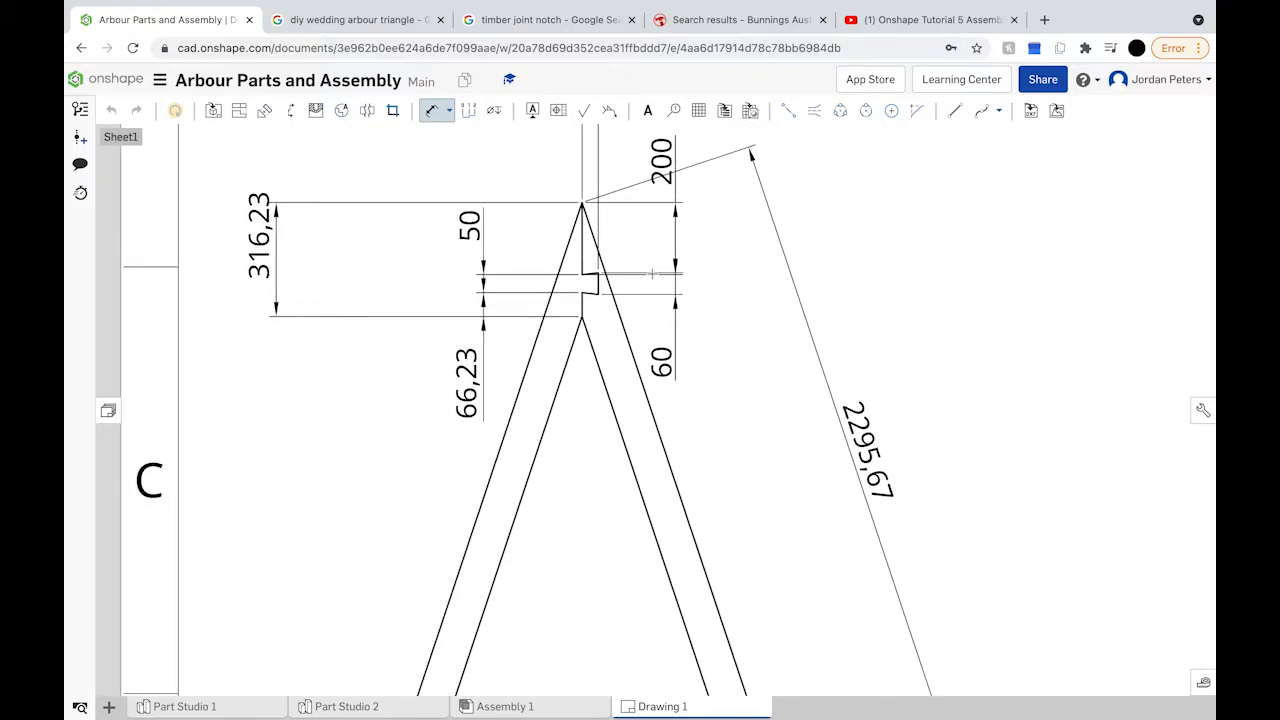
scroll(652, 273, down, 4)
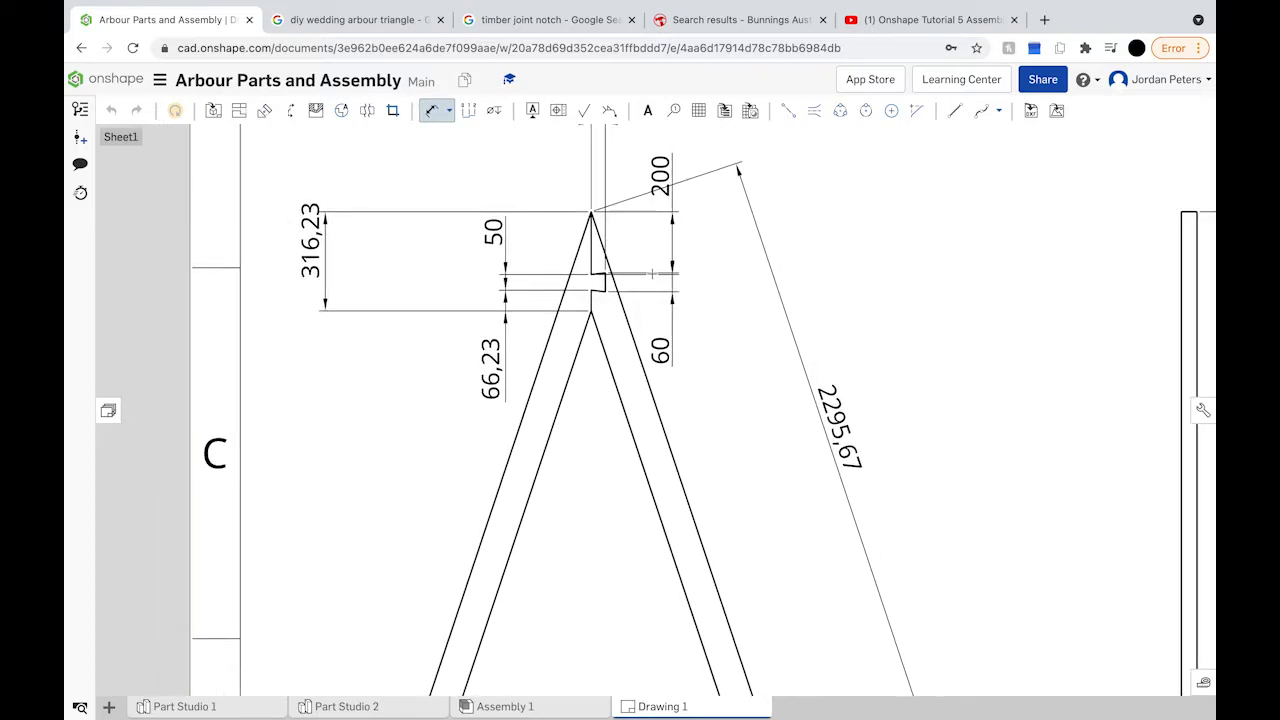
click(432, 110)
click(659, 174)
click(659, 174)
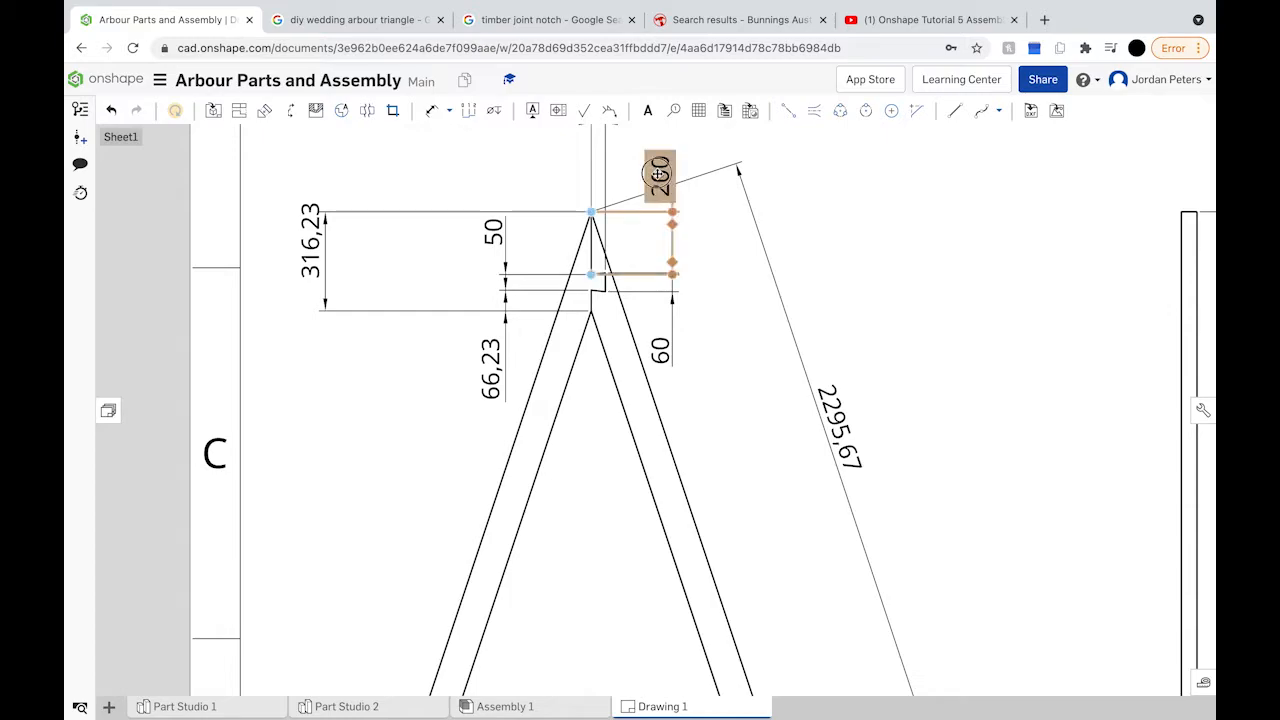
scroll(594, 273, up, 5)
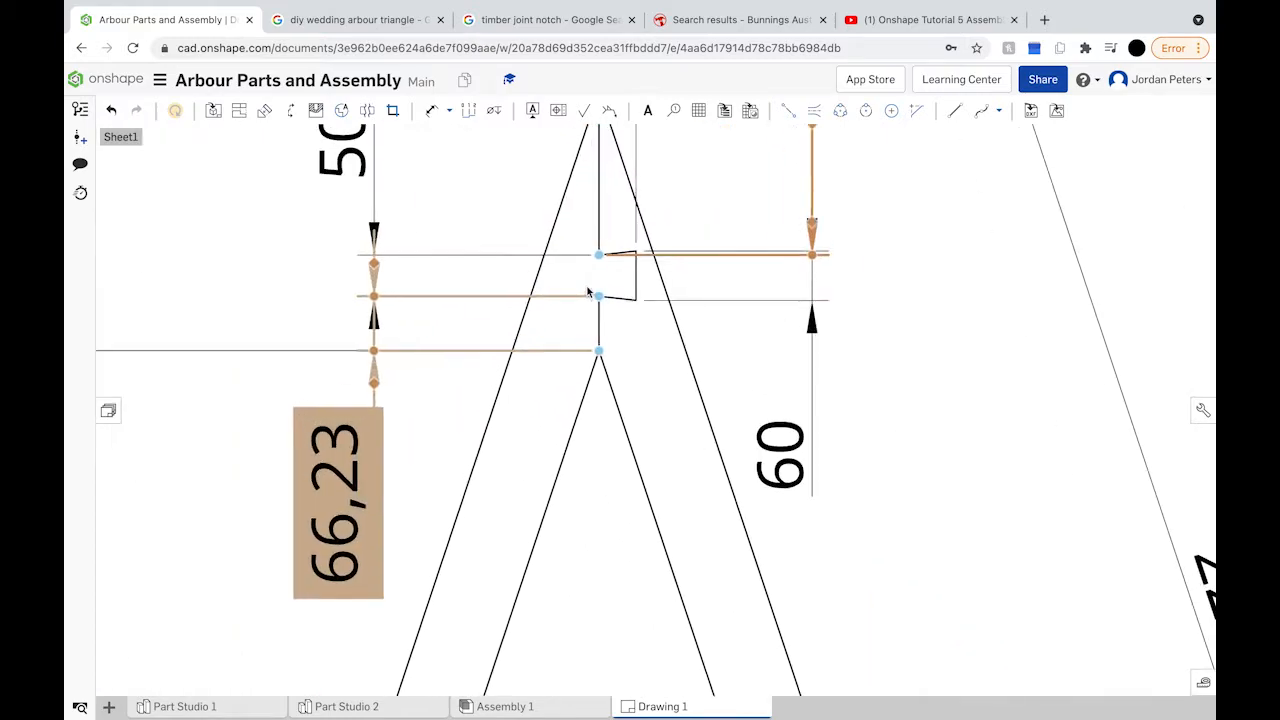
scroll(620, 287, up, 1)
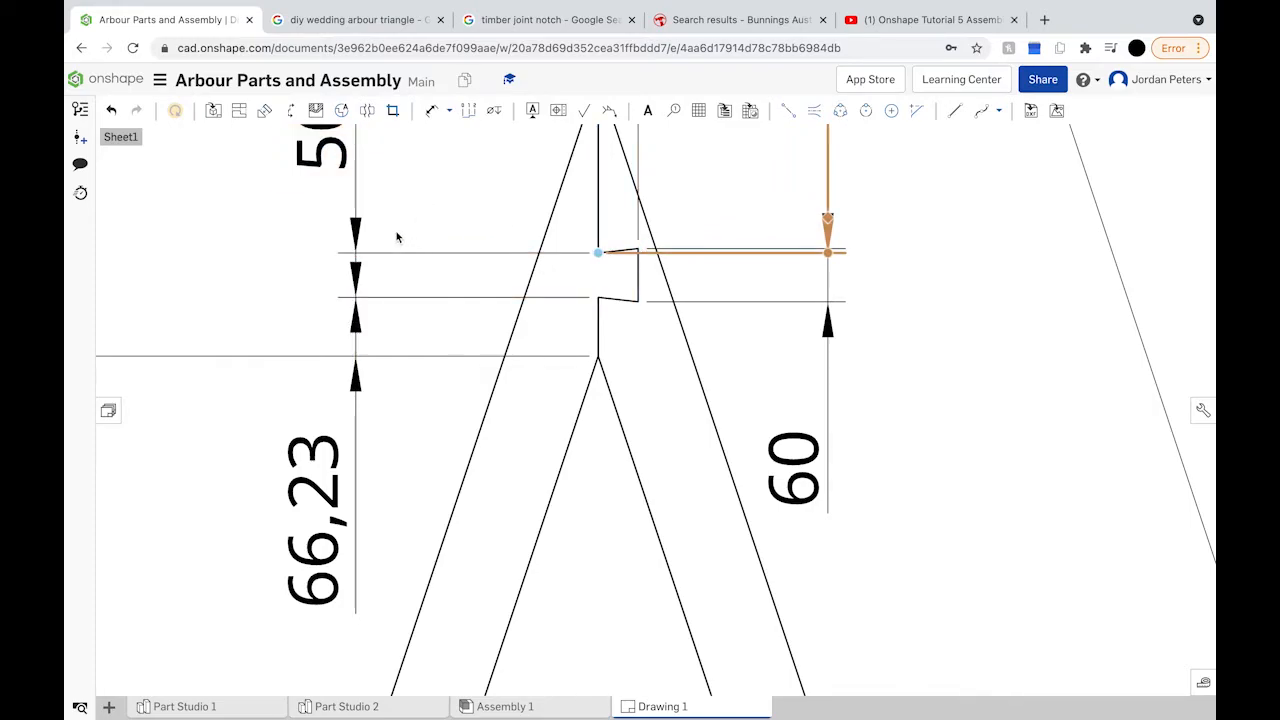
scroll(393, 250, down, 3)
scroll(393, 250, down, 2)
drag(574, 131, 368, 137)
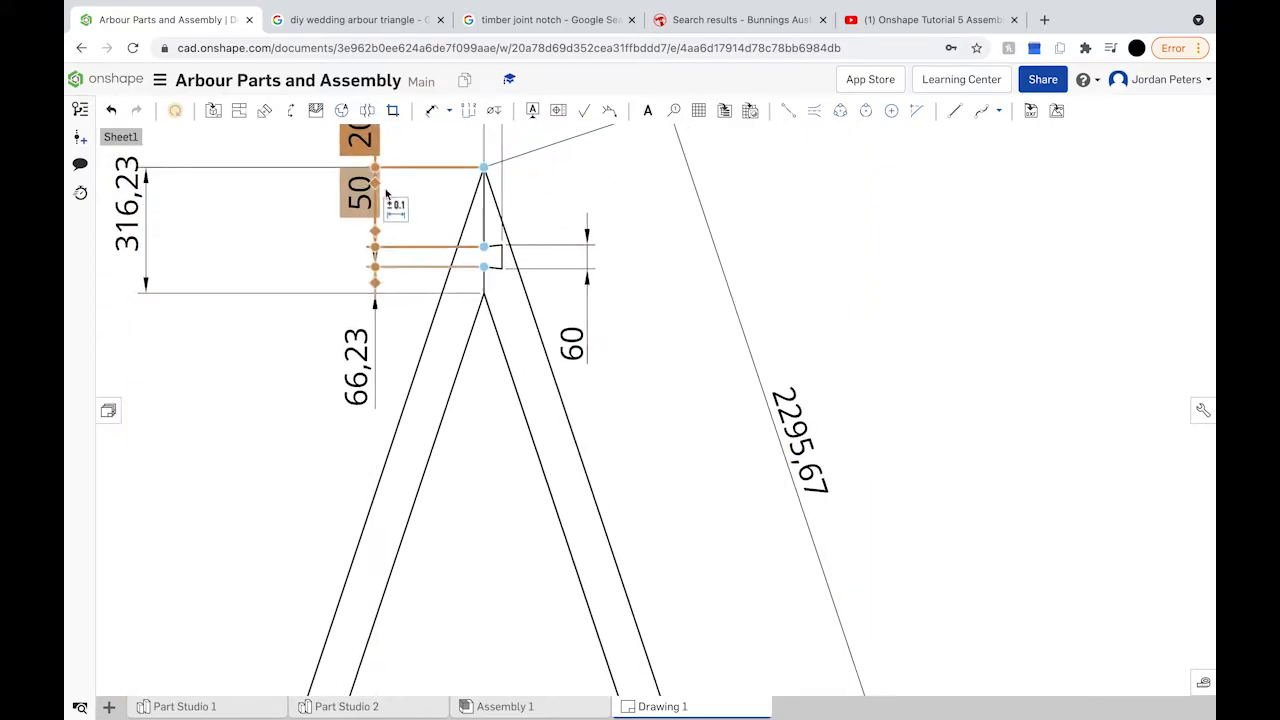
scroll(365, 192, down, 2)
drag(365, 192, 302, 238)
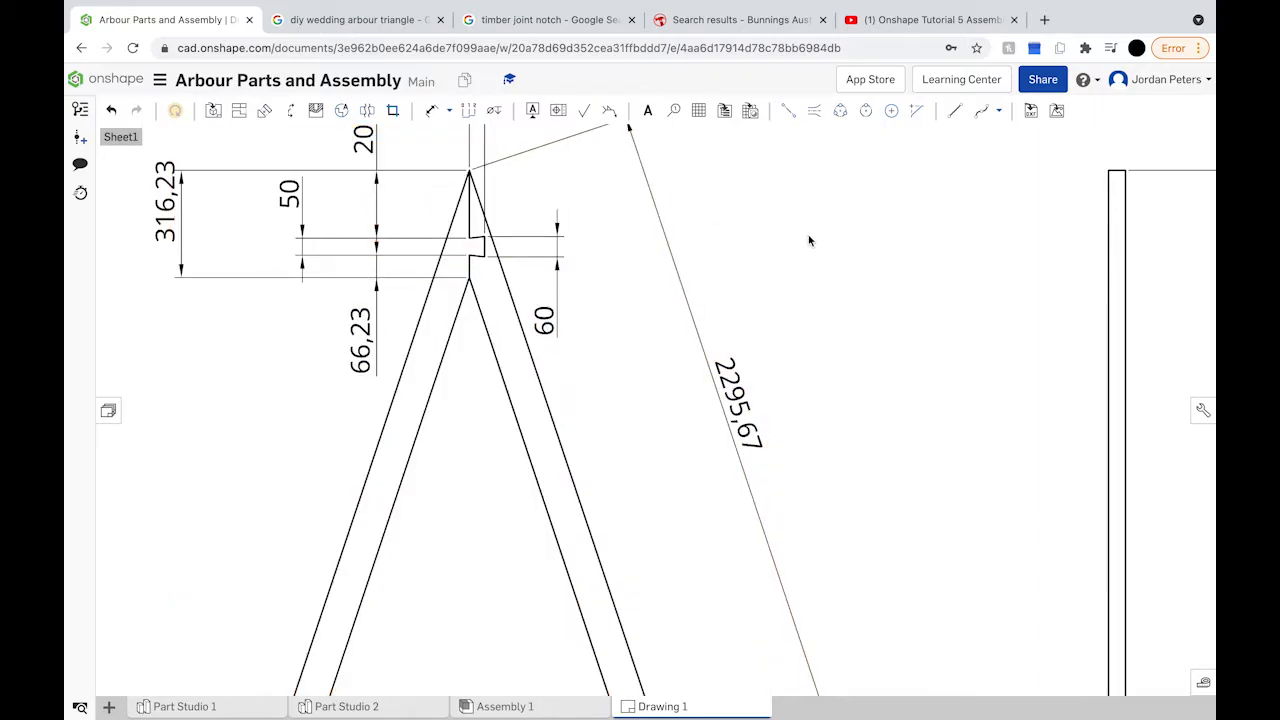
Step: Align the 66,23 dimension with the 20 and 50, then zoom out to the title block
click(484, 218)
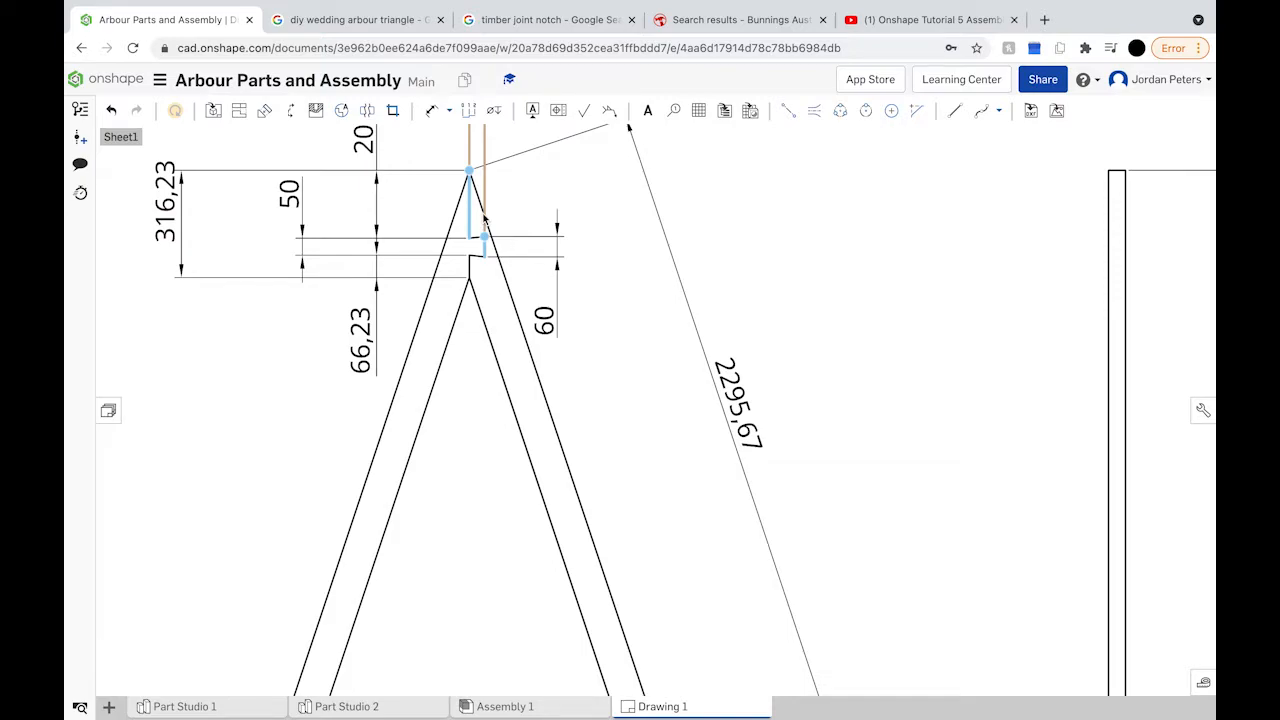
drag(364, 323, 343, 321)
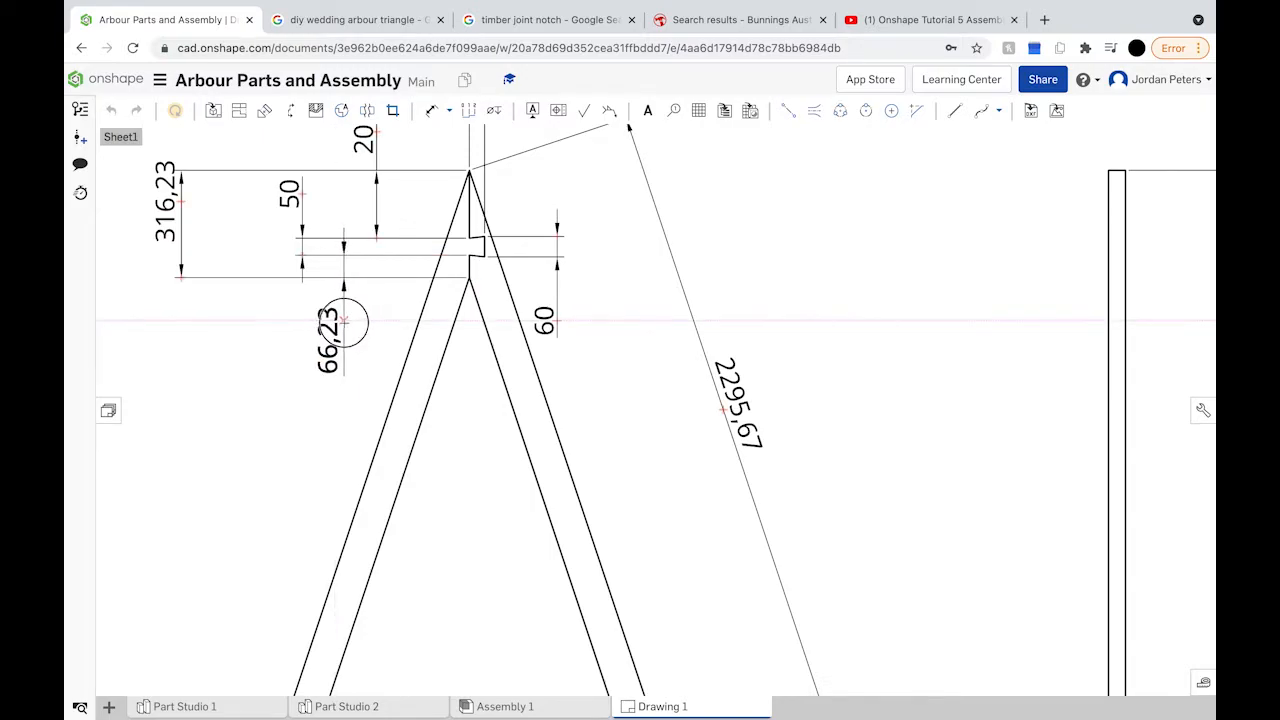
drag(343, 321, 376, 321)
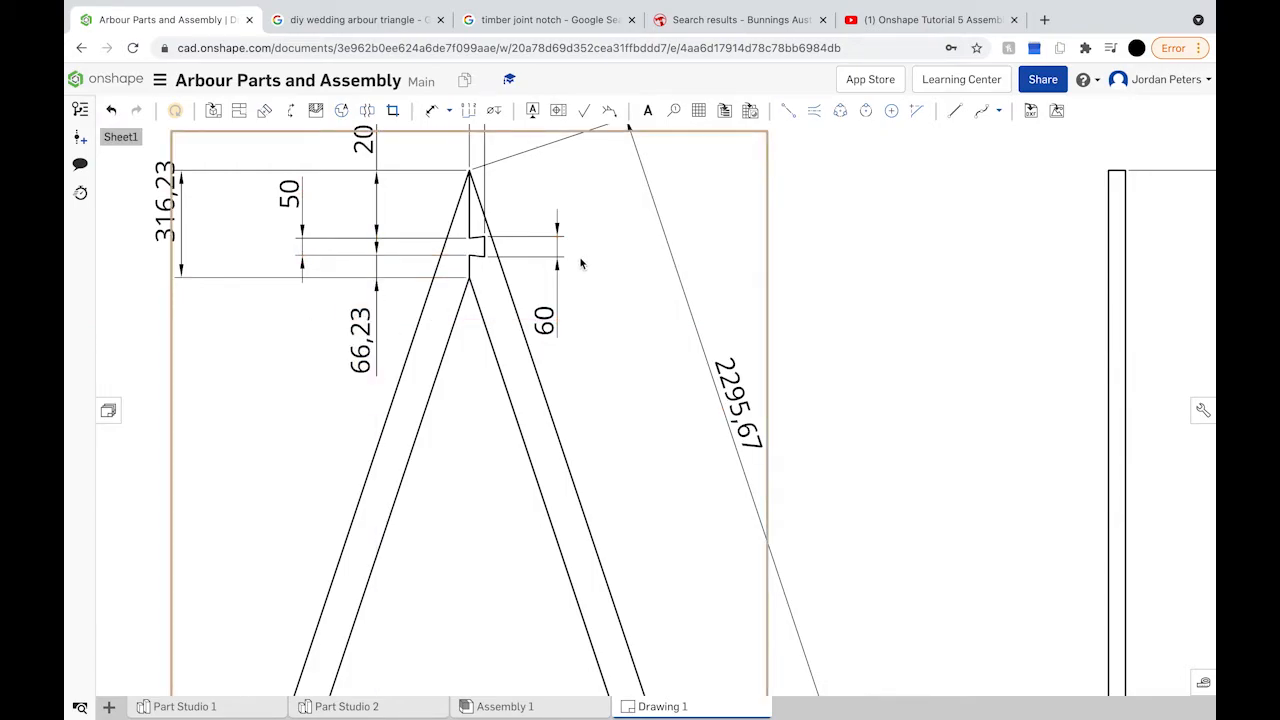
scroll(581, 262, down, 3)
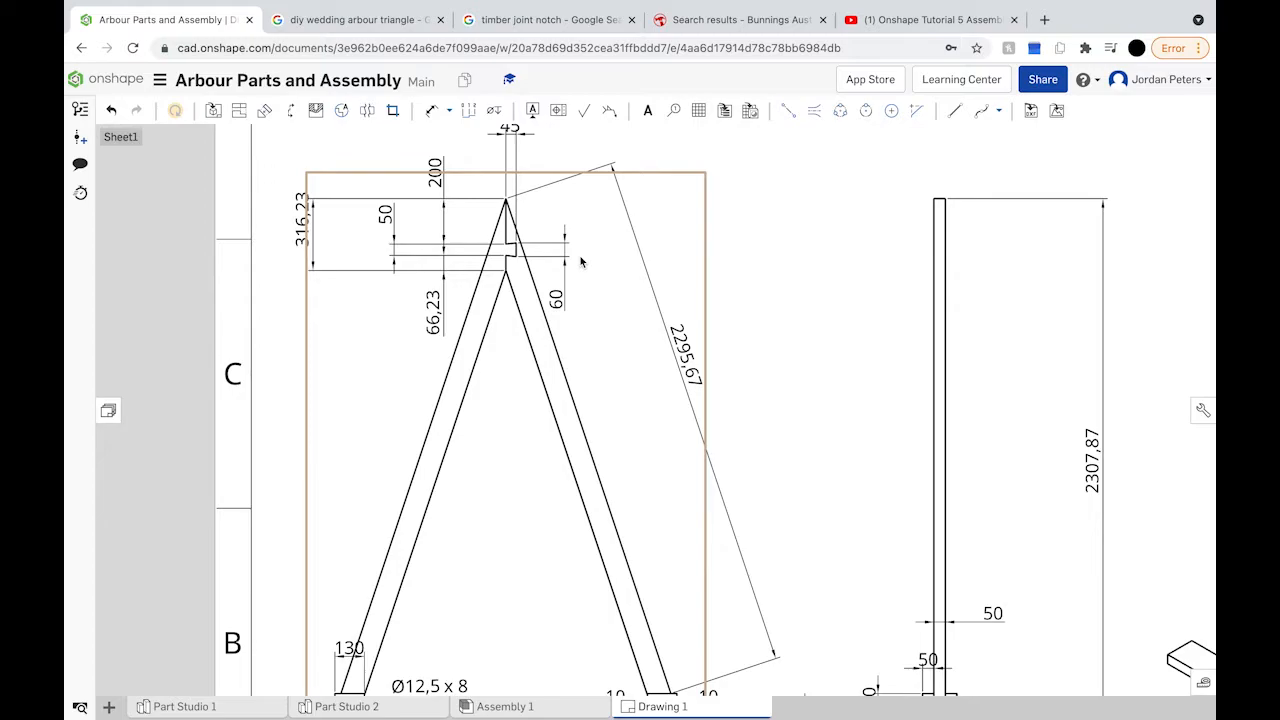
scroll(581, 262, down, 5)
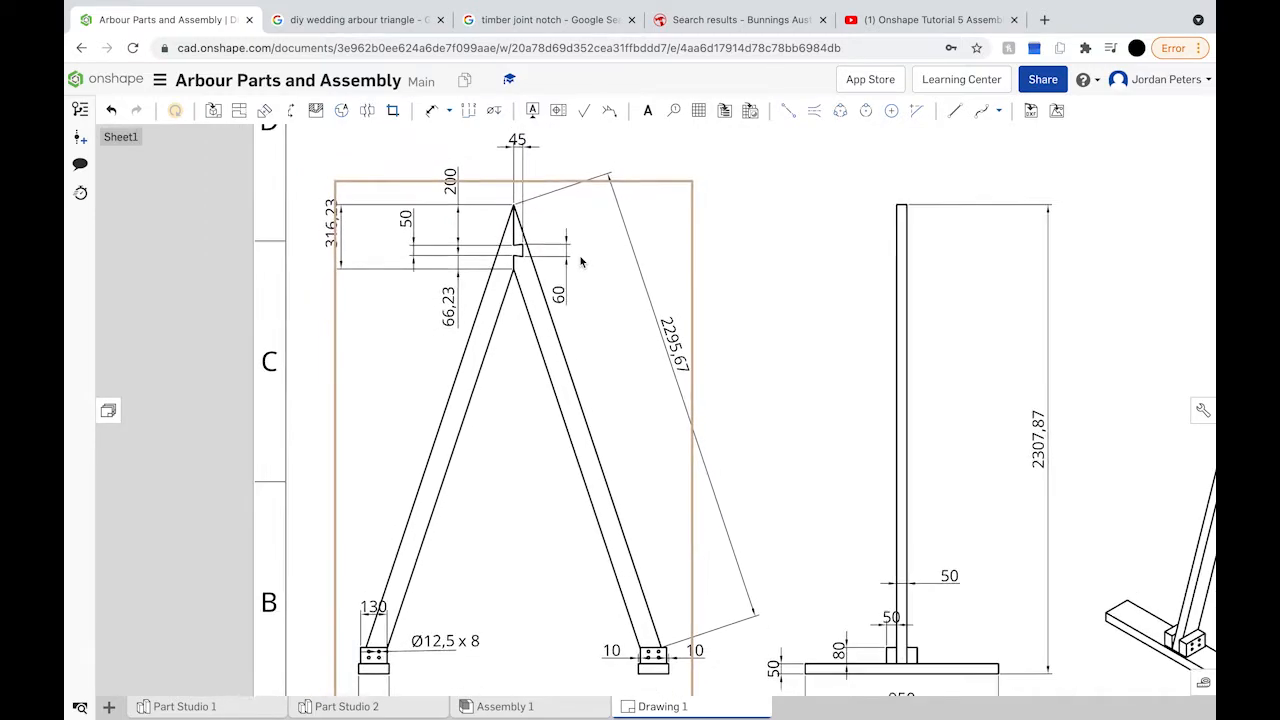
scroll(581, 262, down, 3)
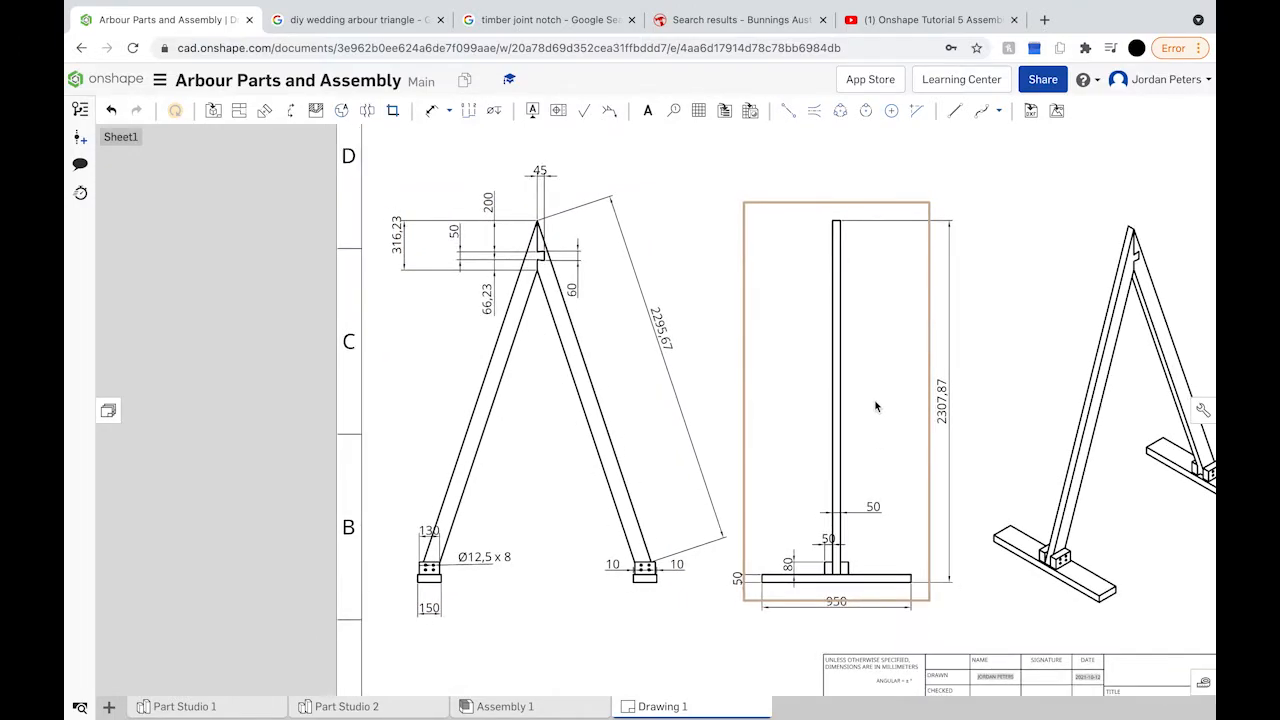
scroll(875, 405, down, 5)
scroll(1013, 572, up, 2)
scroll(1013, 572, up, 4)
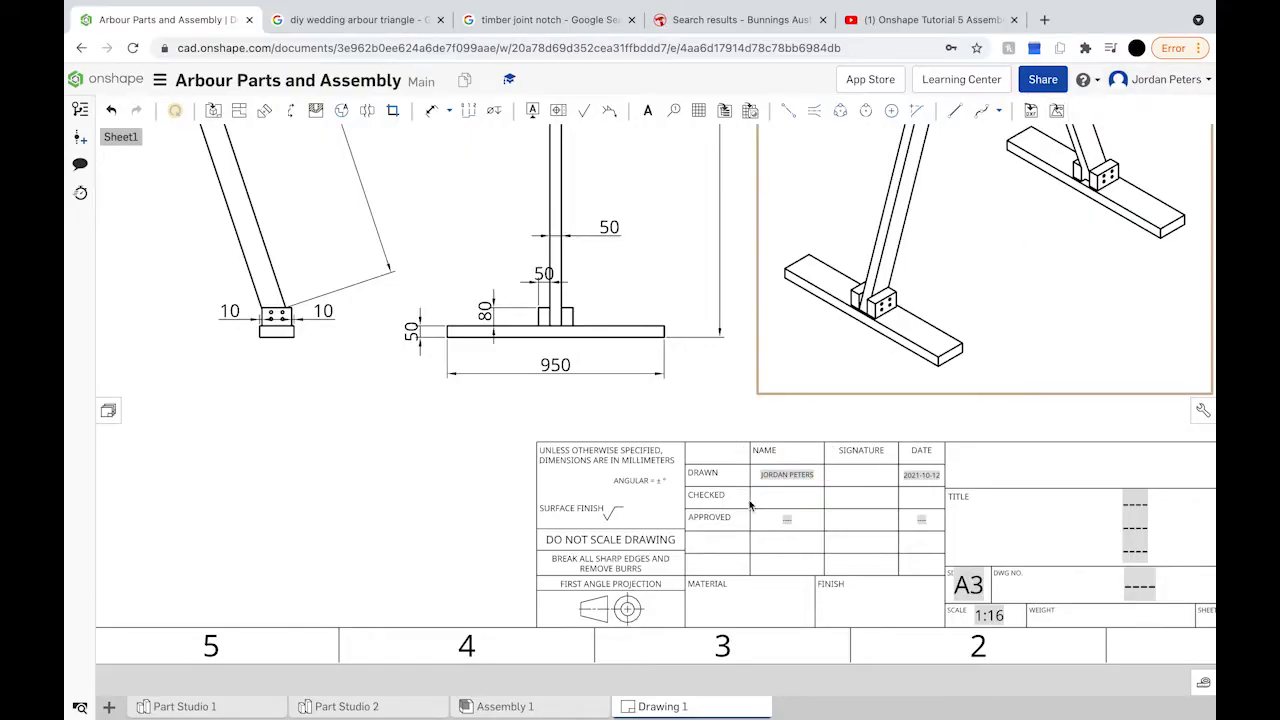
Step: Enter the drafter's name in the title block's CHECKED name cell
click(789, 476)
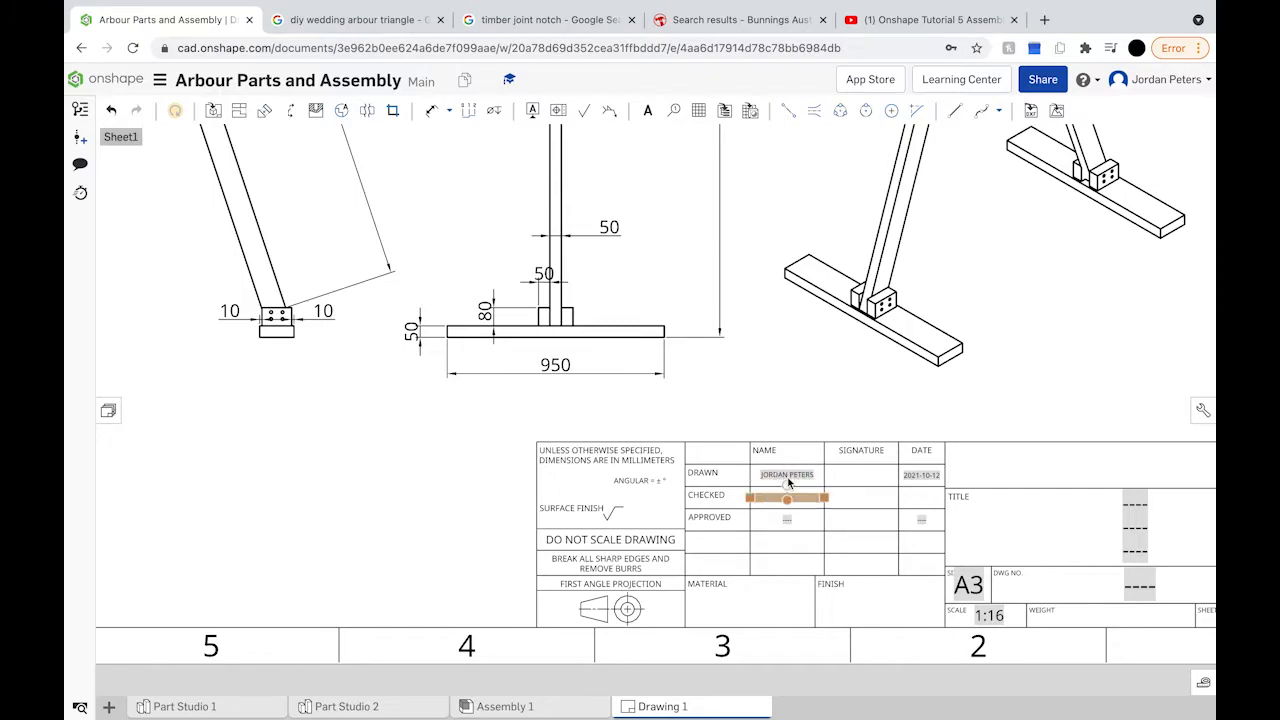
click(812, 486)
click(766, 499)
double_click(770, 497)
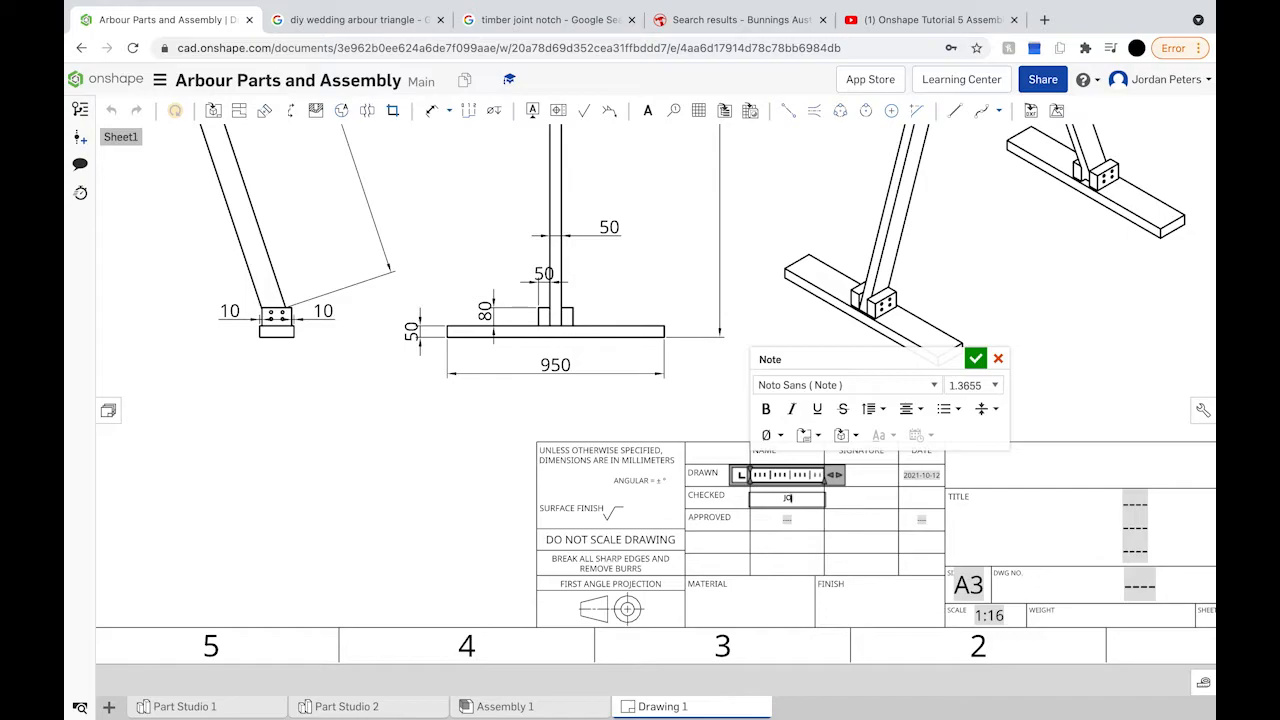
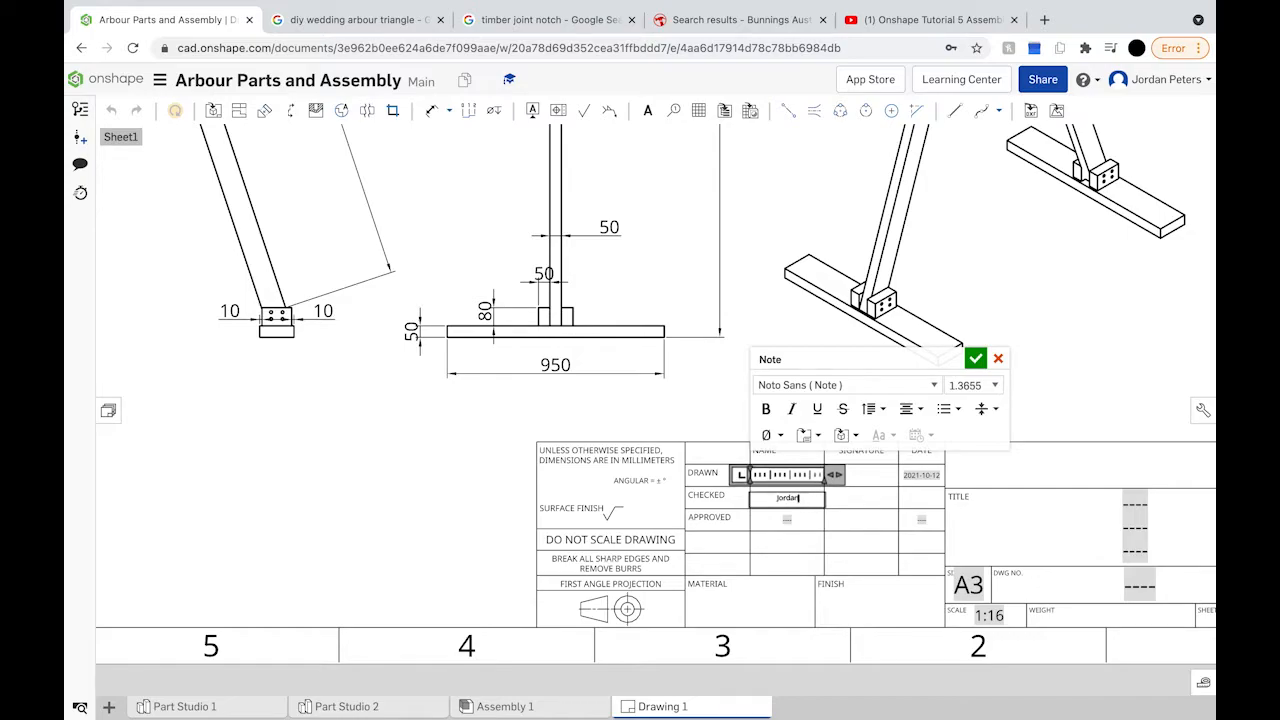
click(975, 358)
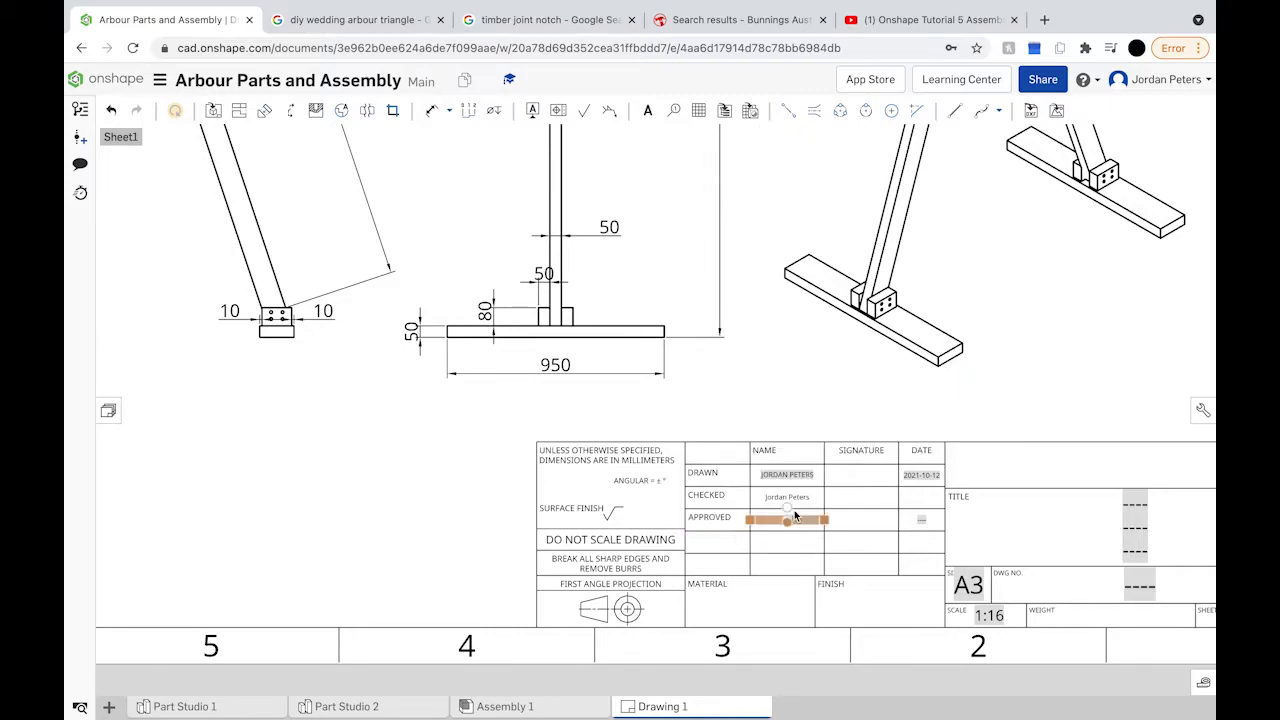
Step: Enter the same drafter's name in the APPROVED name cell
double_click(790, 522)
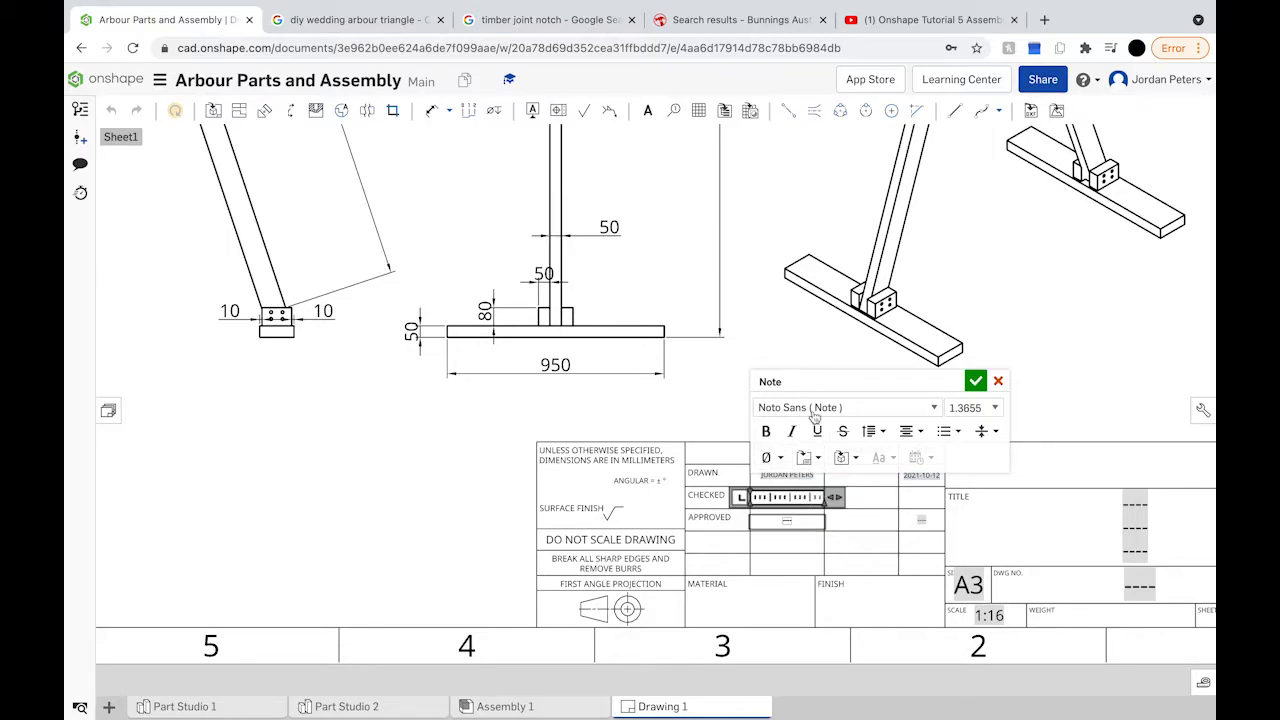
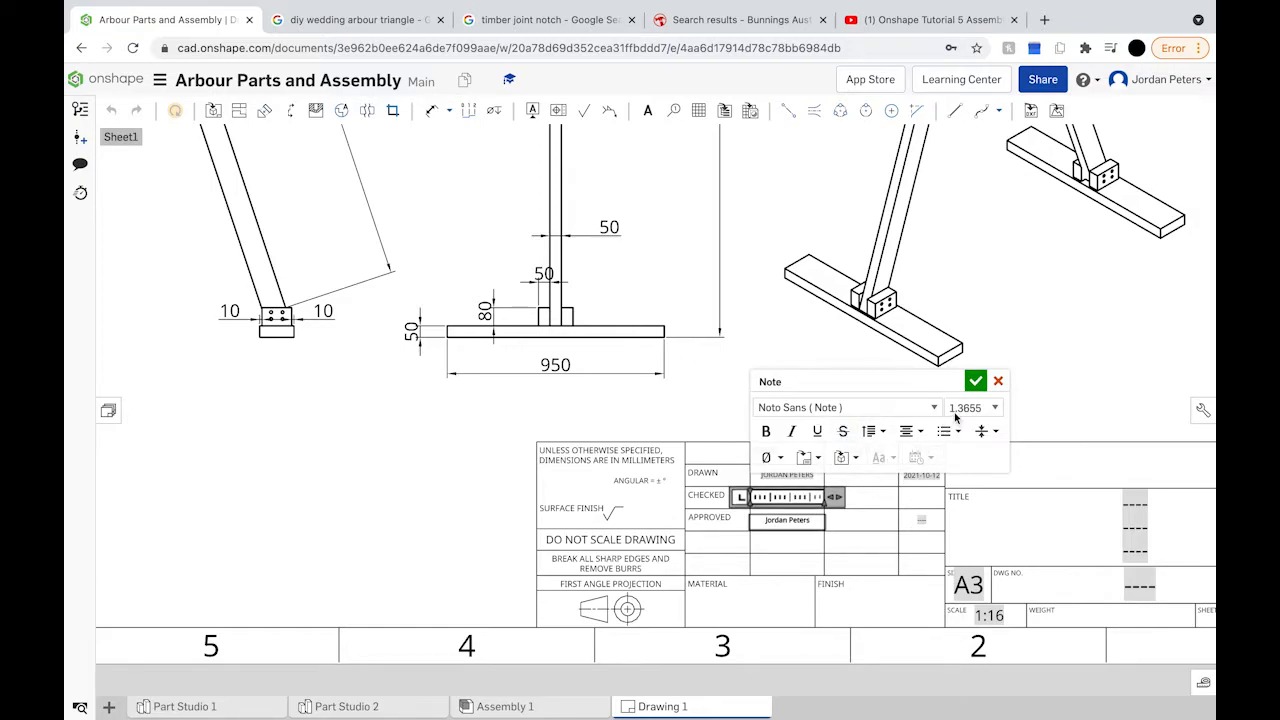
click(975, 381)
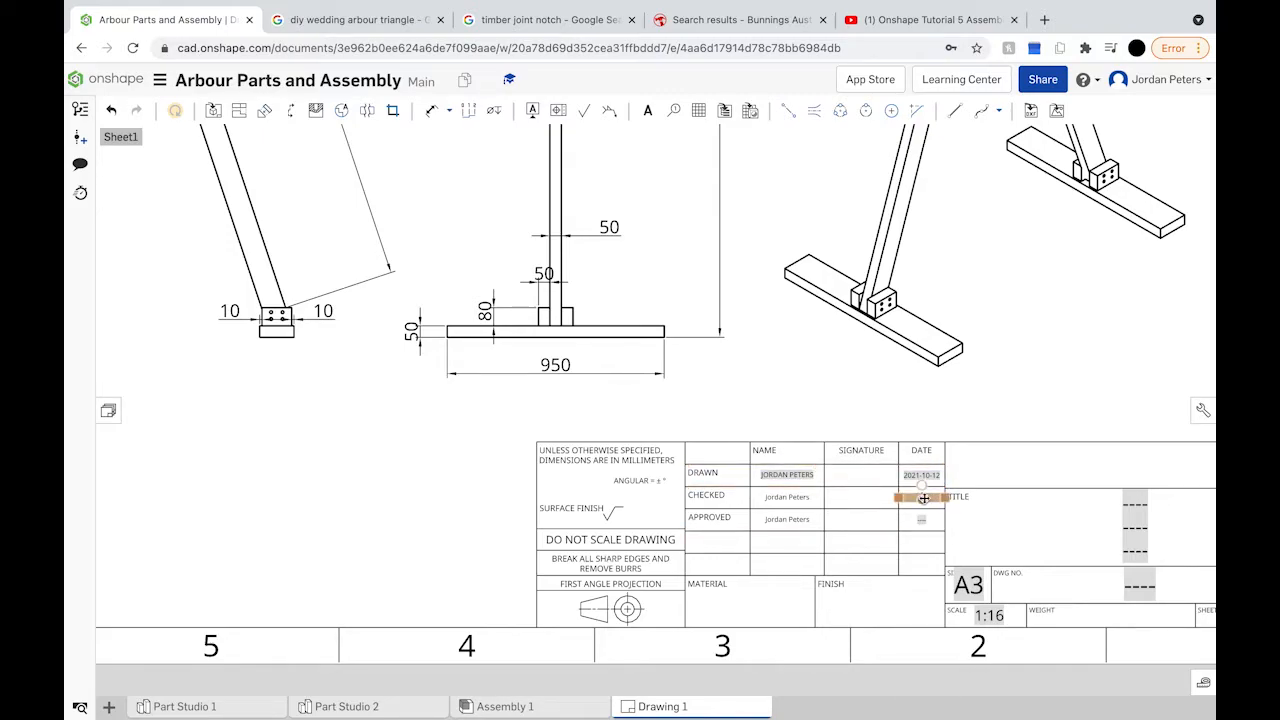
scroll(920, 498, up, 2)
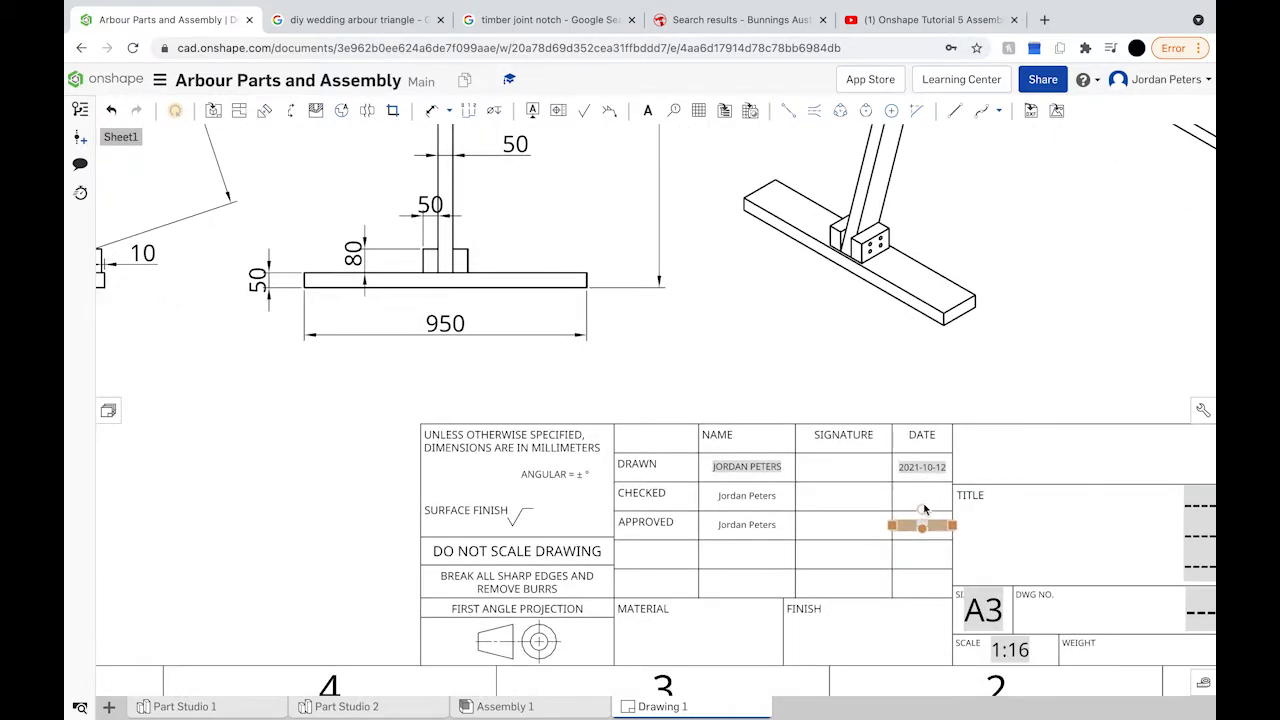
Step: Enter the CHECKED date in the title block as 12/10/2021
double_click(933, 516)
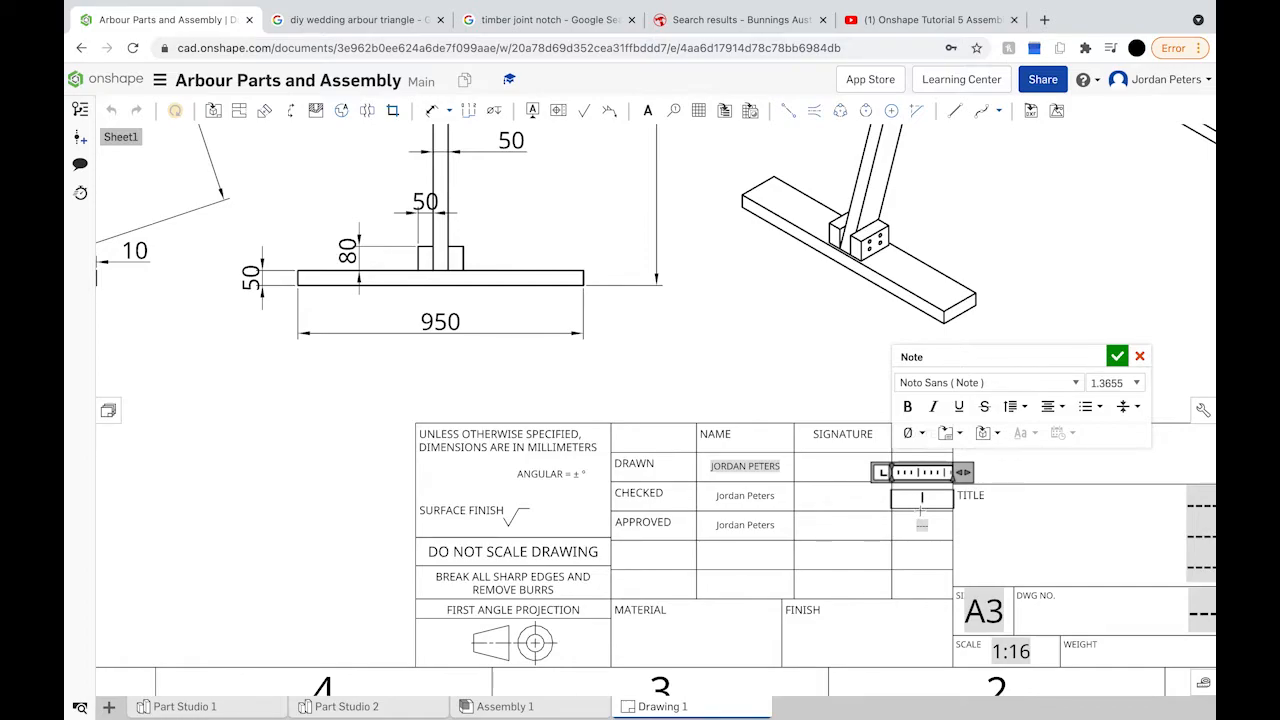
drag(974, 364, 1095, 374)
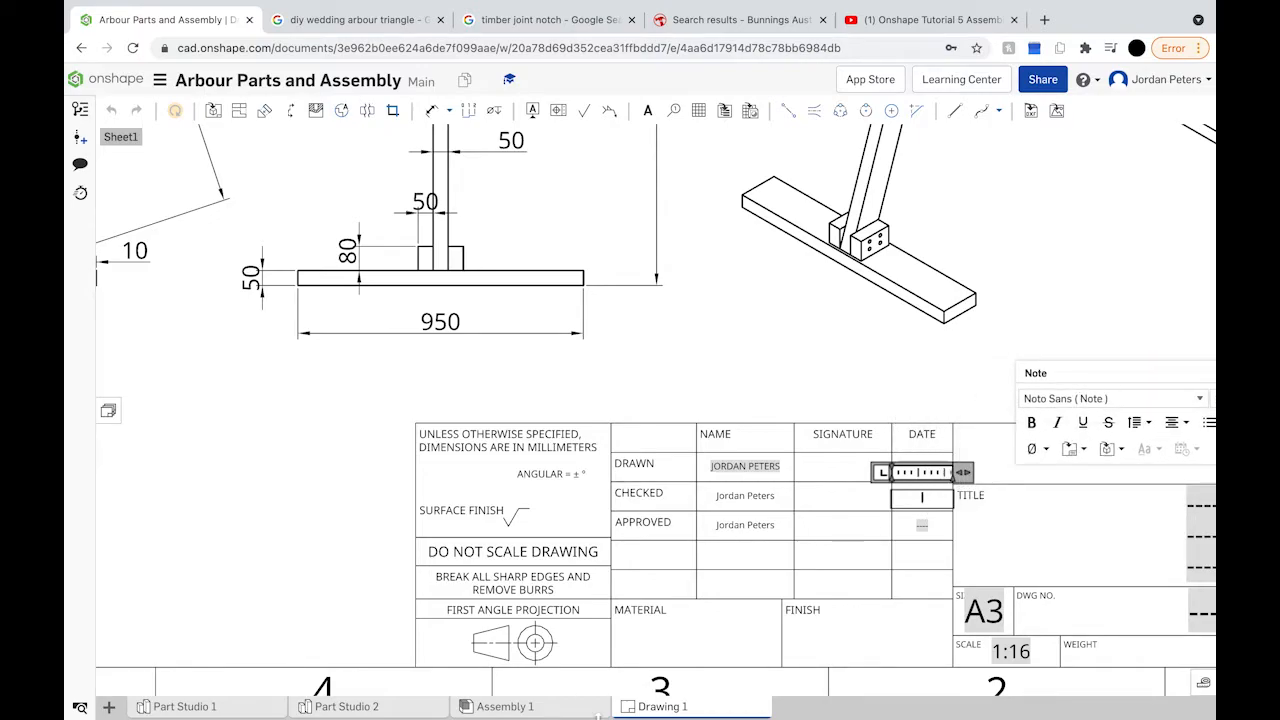
mouse_move(597, 697)
text(12)
text(/0)
text(0)
text(/)
text(2021)
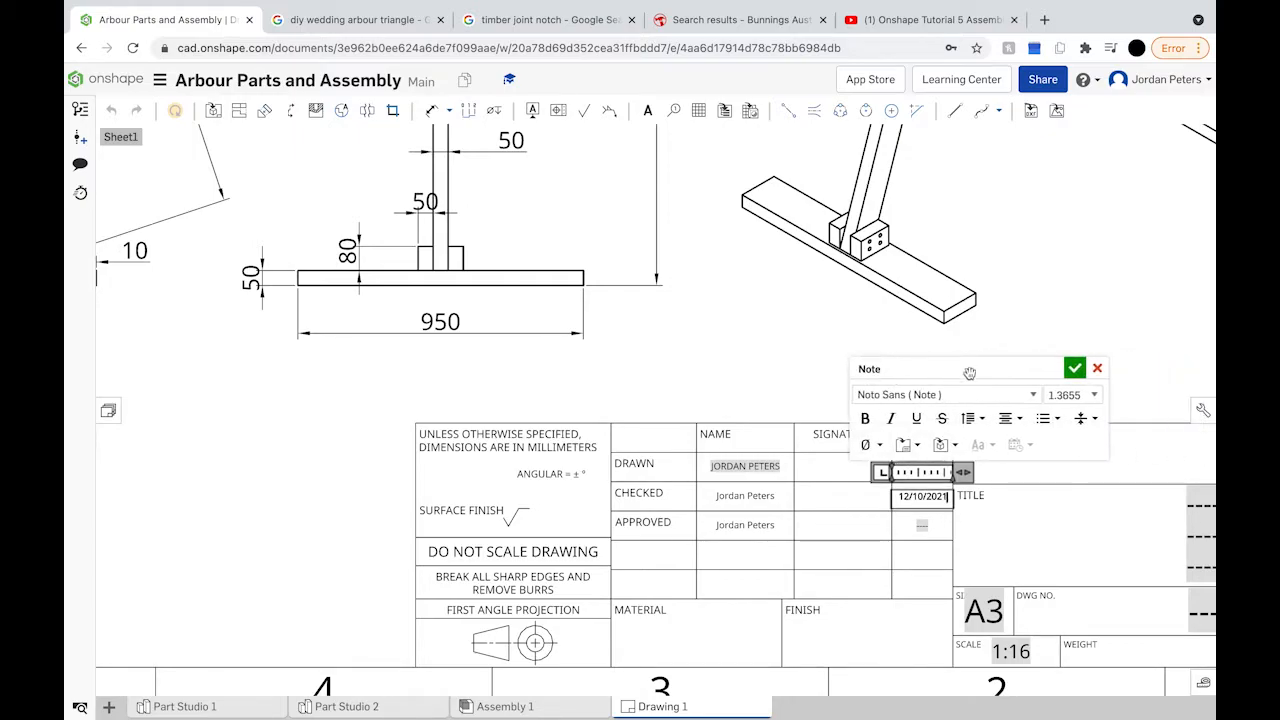
click(1076, 370)
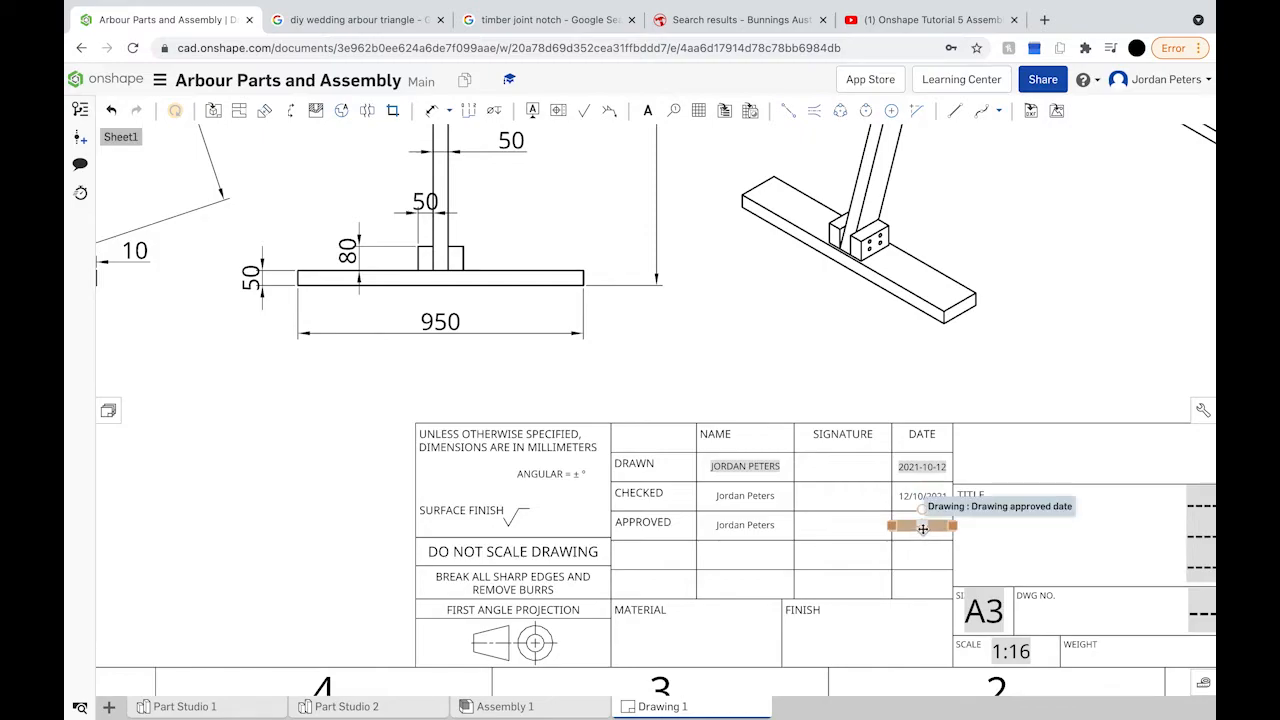
Step: Replace the DRAWN date with 12/10/2021 and type 12/10/2021 into the APPROVED date
double_click(928, 468)
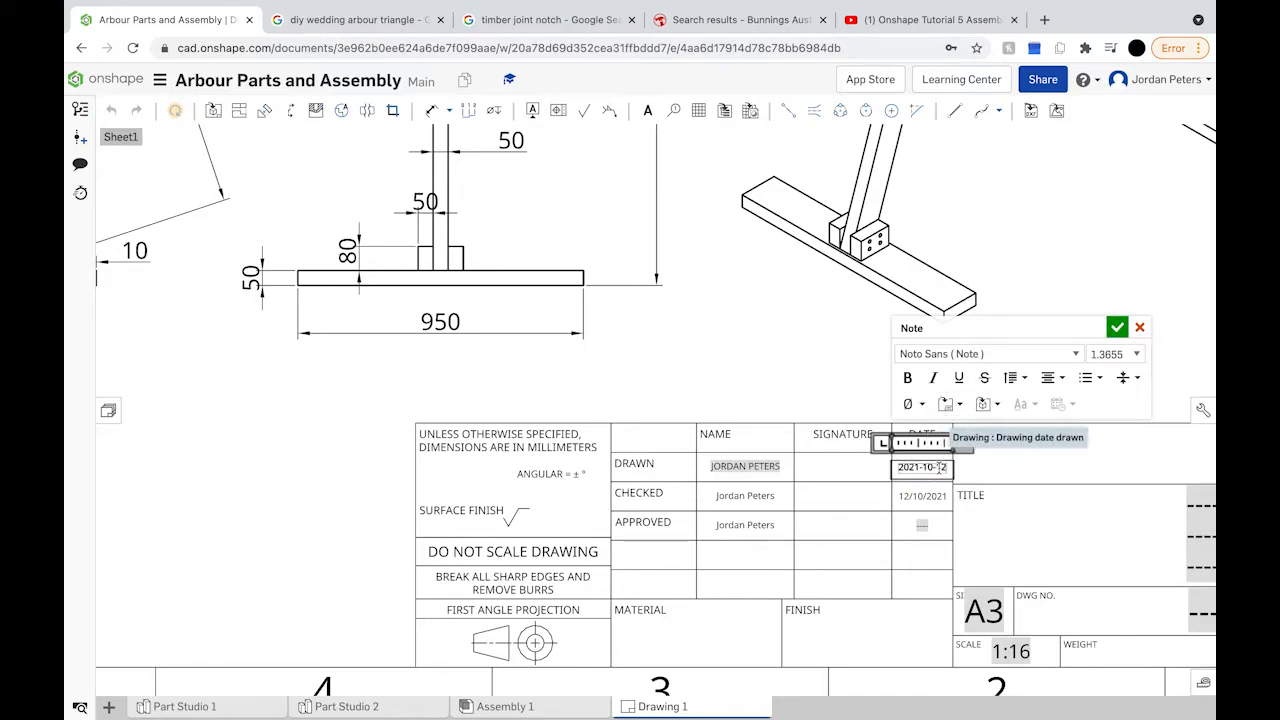
triple_click(942, 467)
text(12)
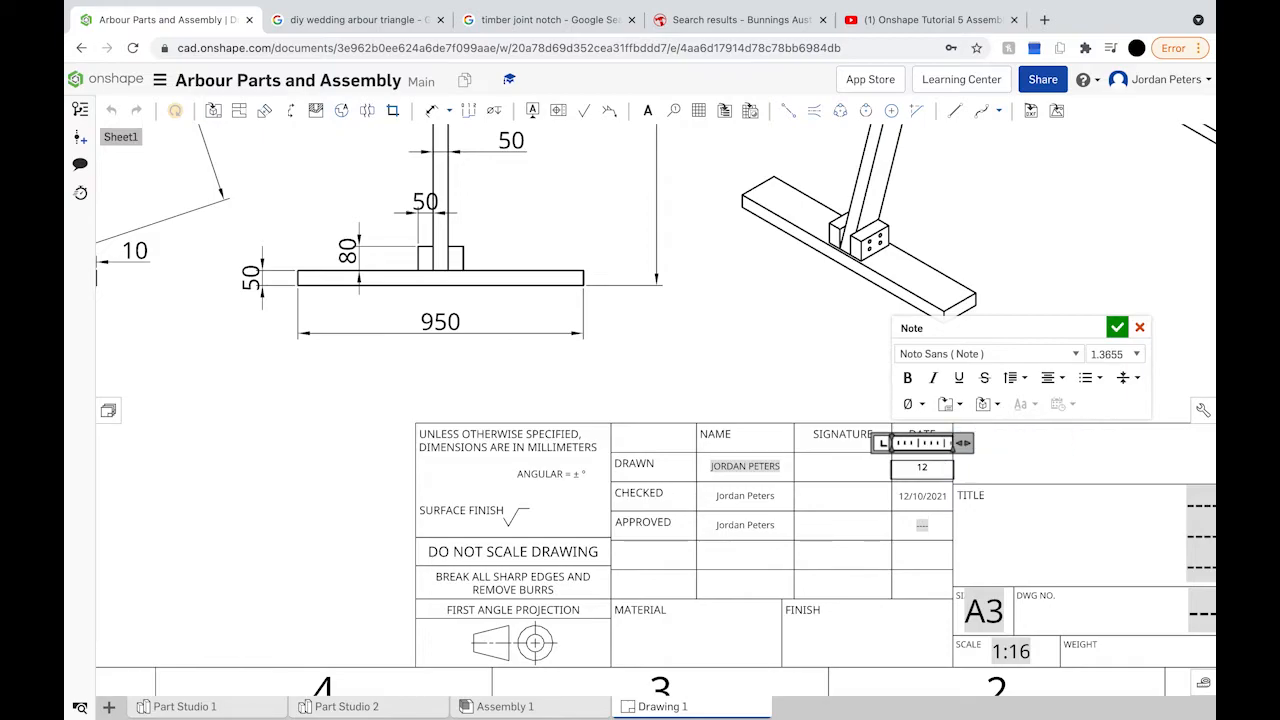
text(/10/2021)
click(1117, 327)
click(926, 527)
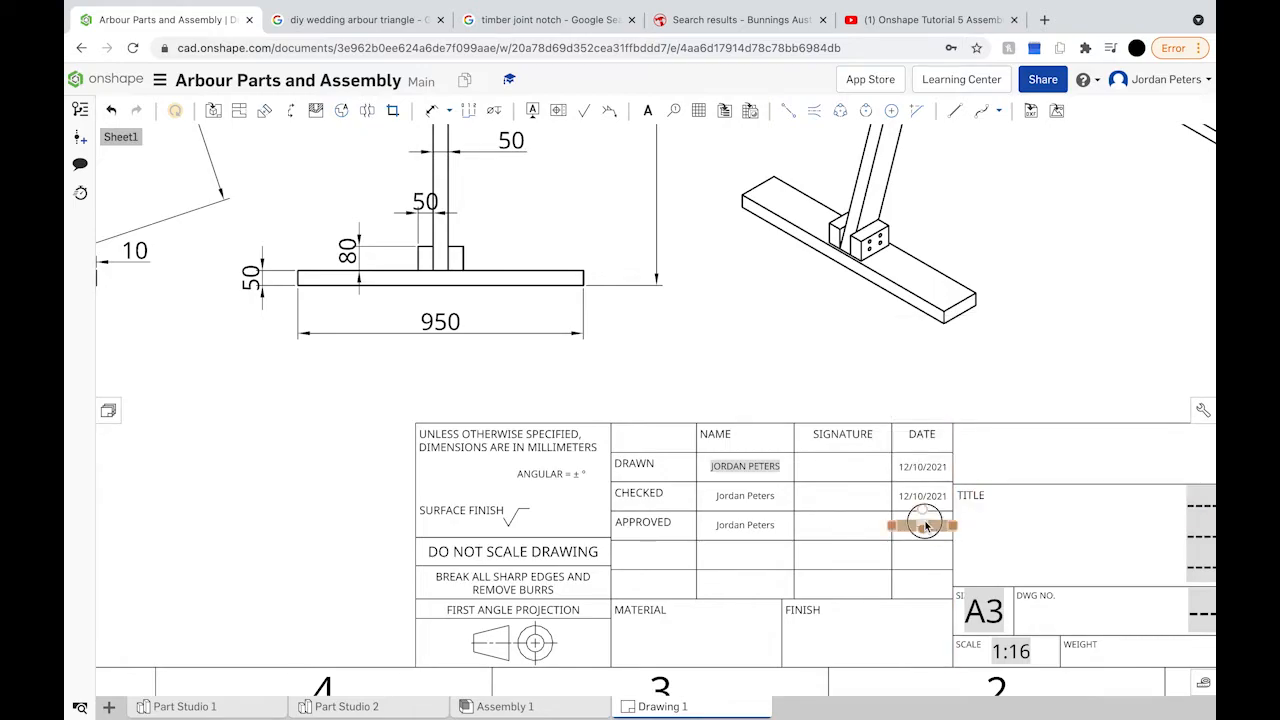
double_click(926, 527)
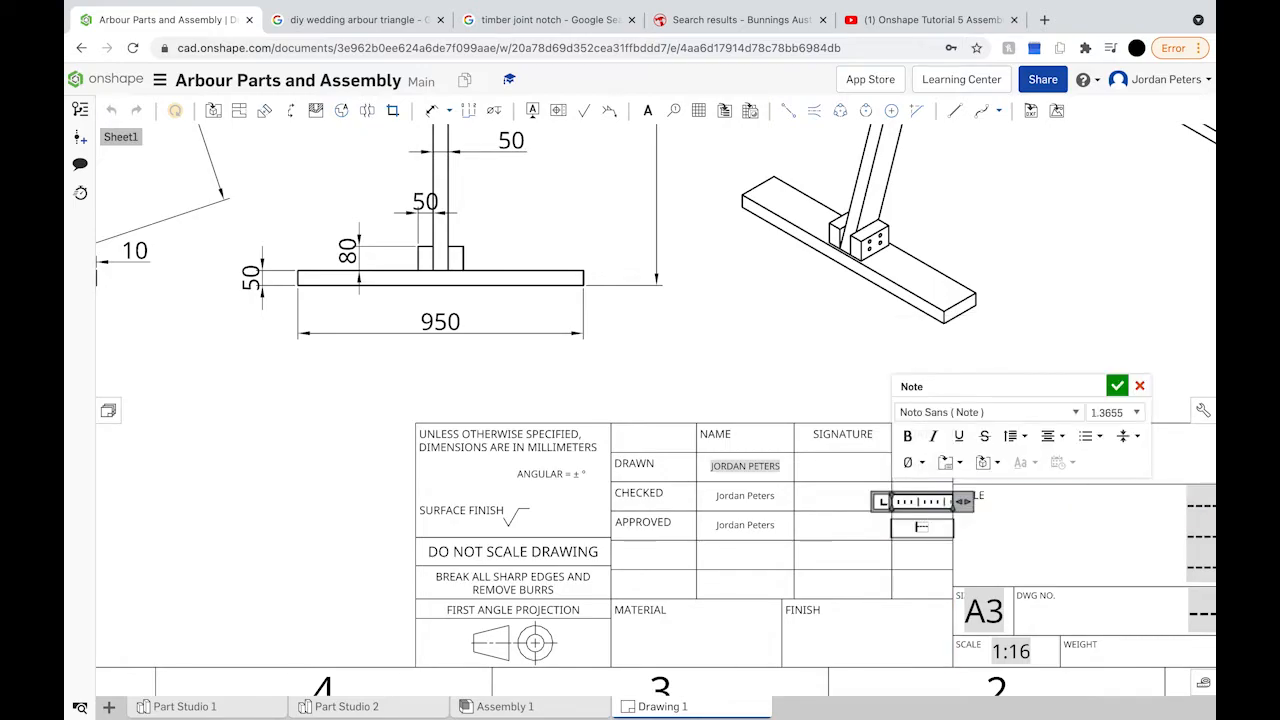
text(12/10/2021)
Step: Confirm the APPROVED date and set the title block material to HARDWOOD
click(1117, 386)
scroll(711, 621, down, 5)
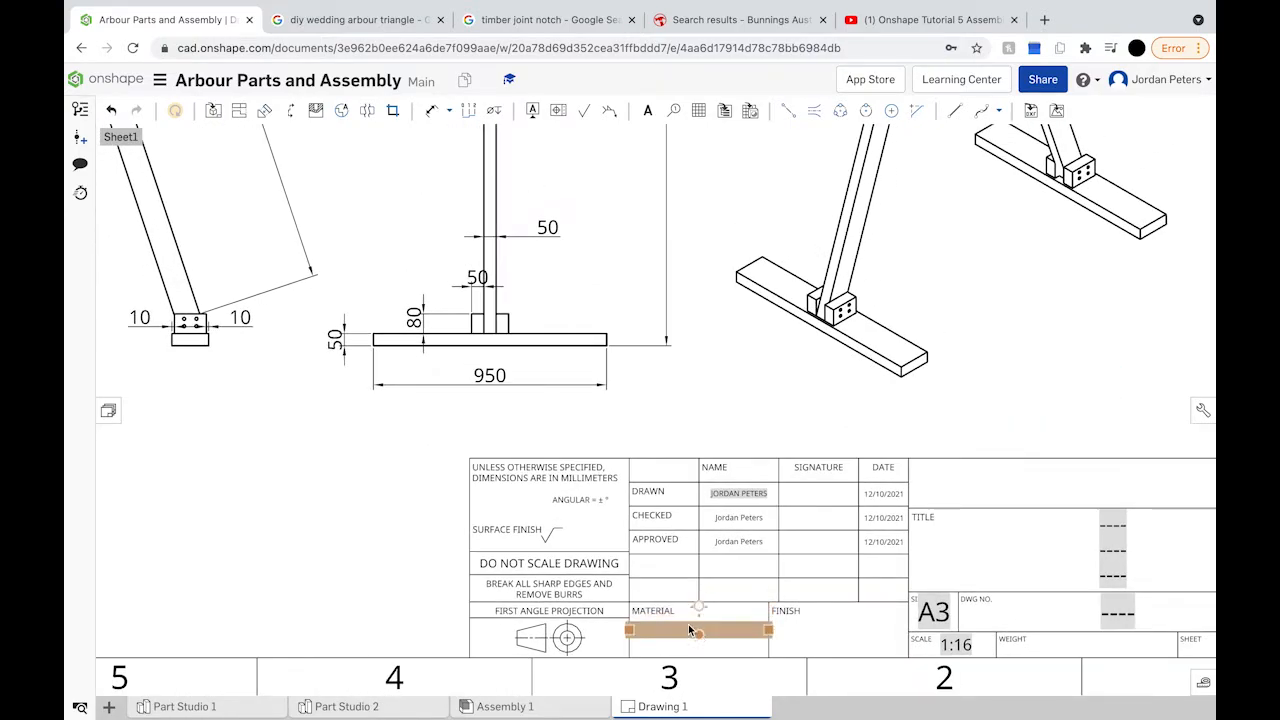
double_click(686, 629)
text(HARDWOOD)
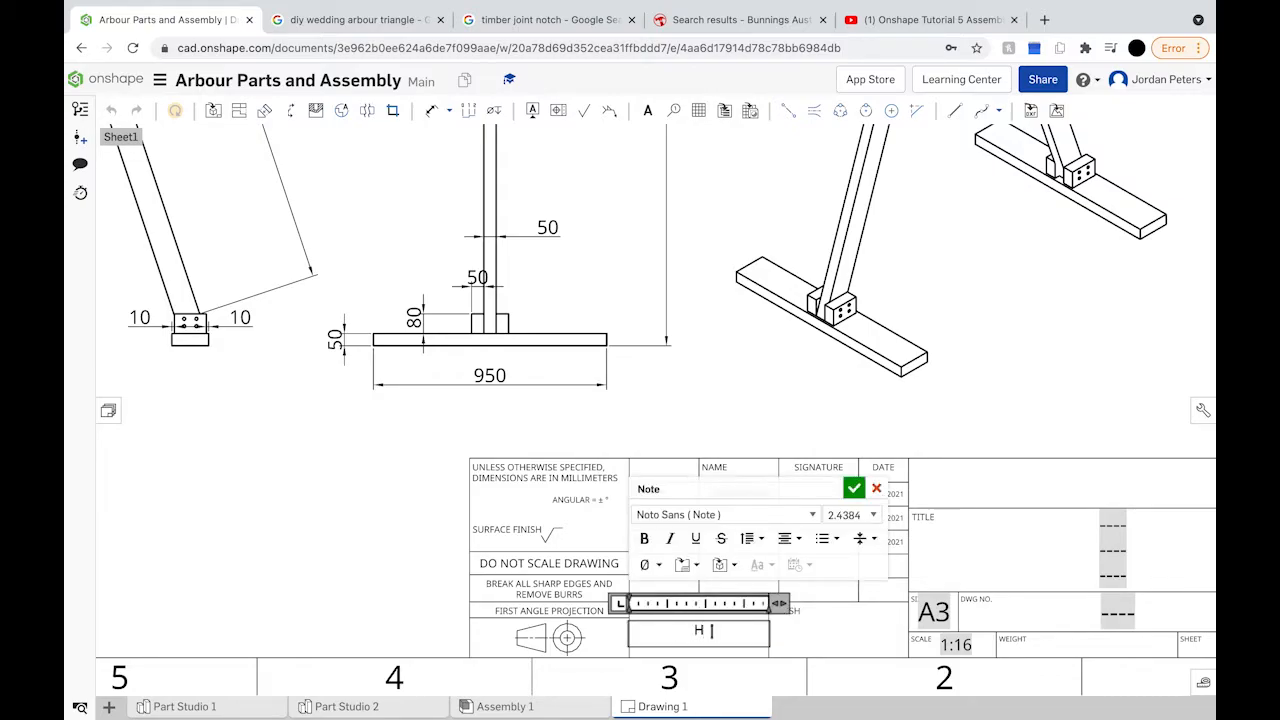
click(855, 490)
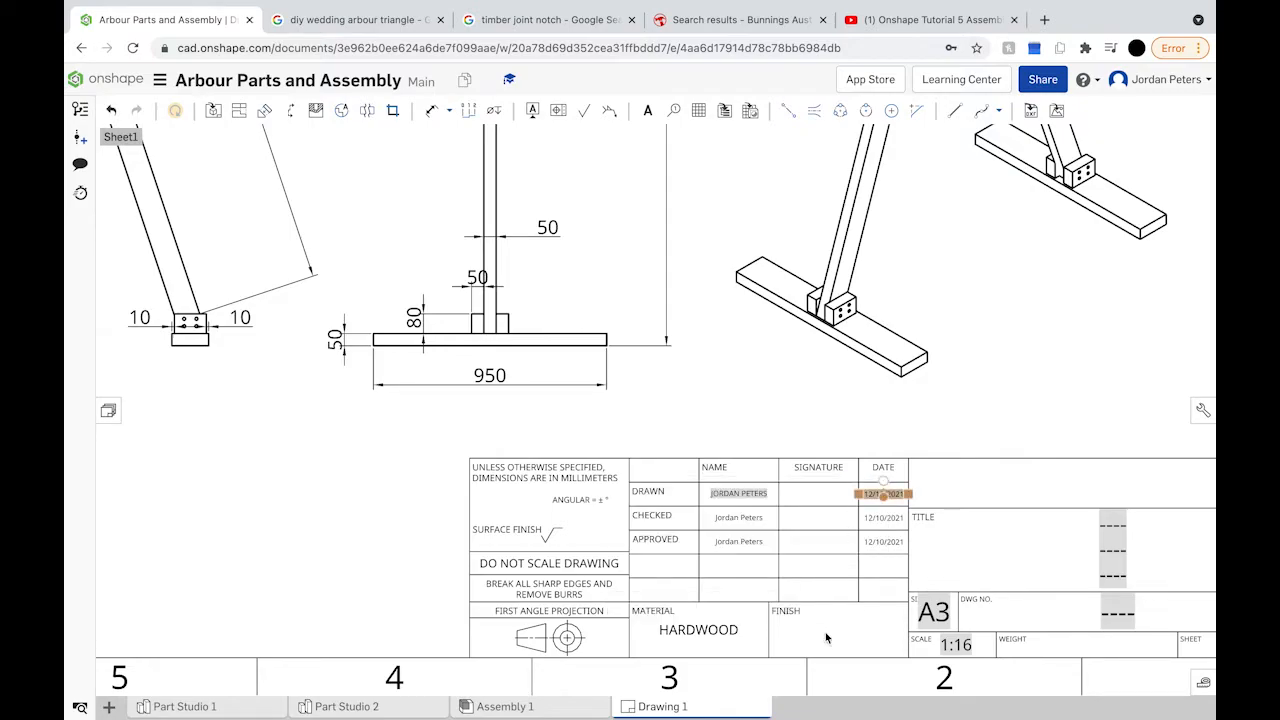
Step: Replace the title's placeholder dashes with Triangular Arbour
click(813, 630)
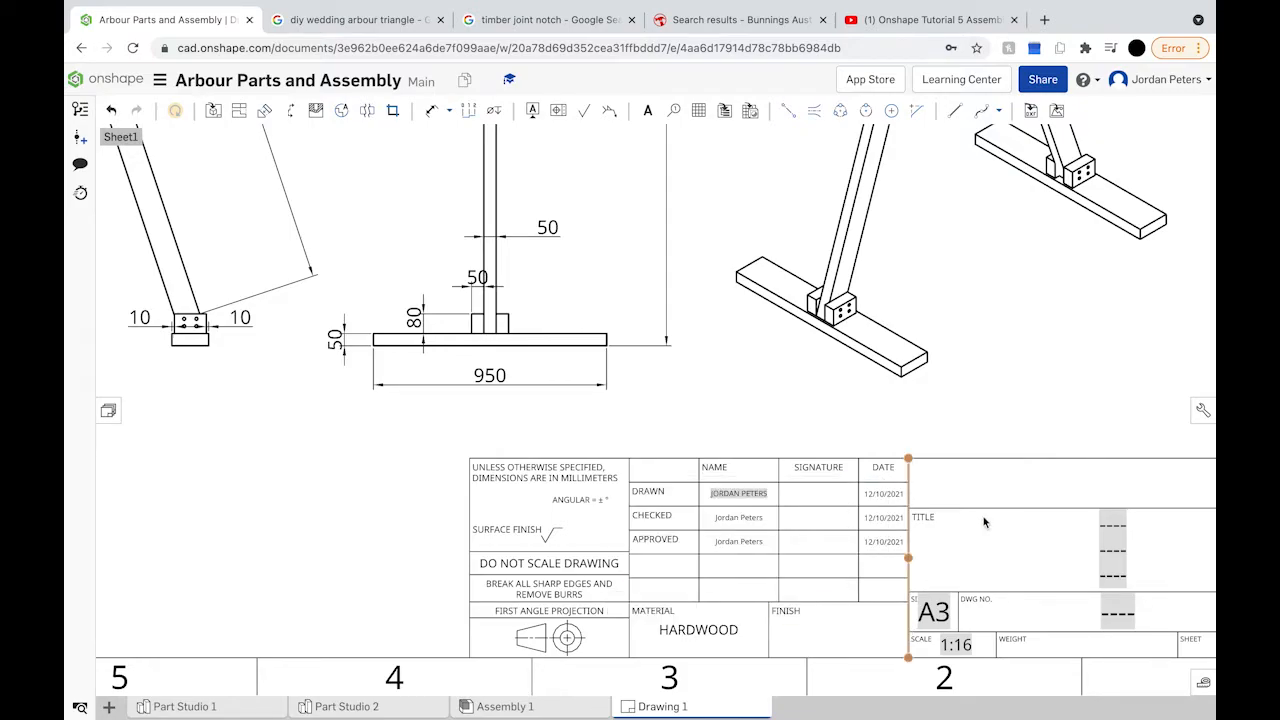
mouse_move(986, 560)
middle_down()
mouse_move(899, 574)
mouse_move(693, 654)
mouse_move(635, 530)
middle_up()
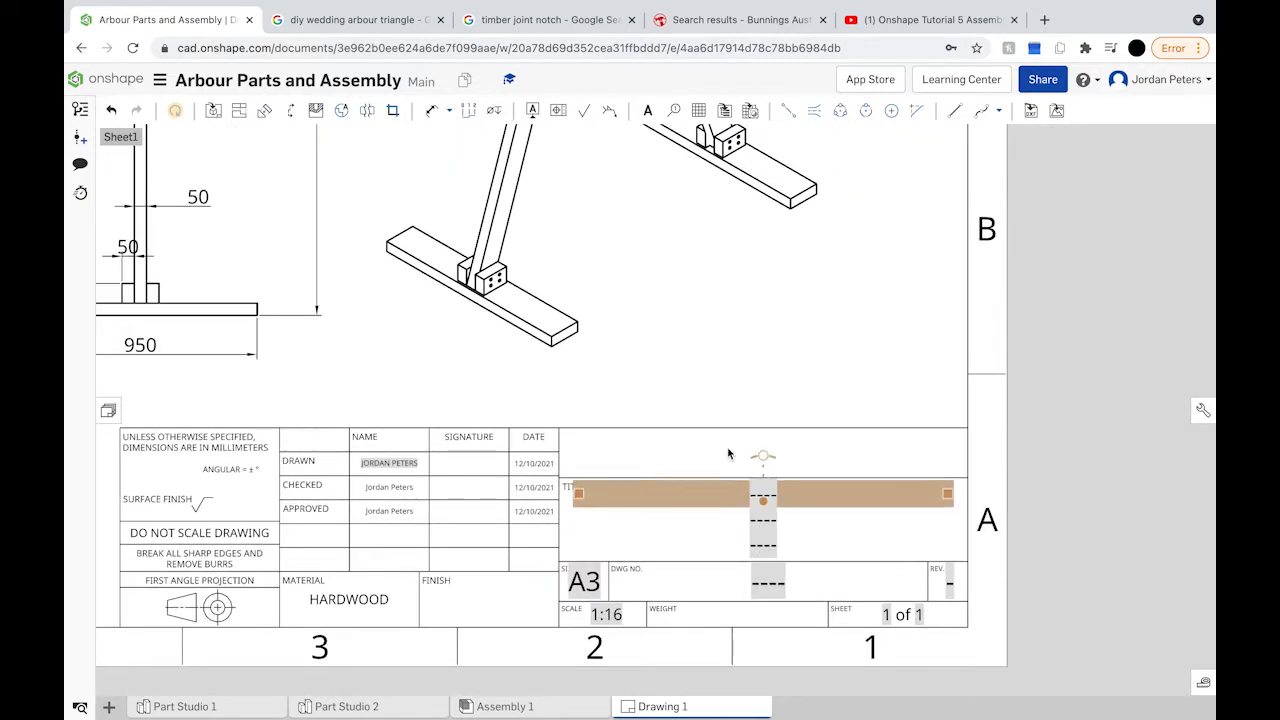
click(759, 497)
double_click(759, 497)
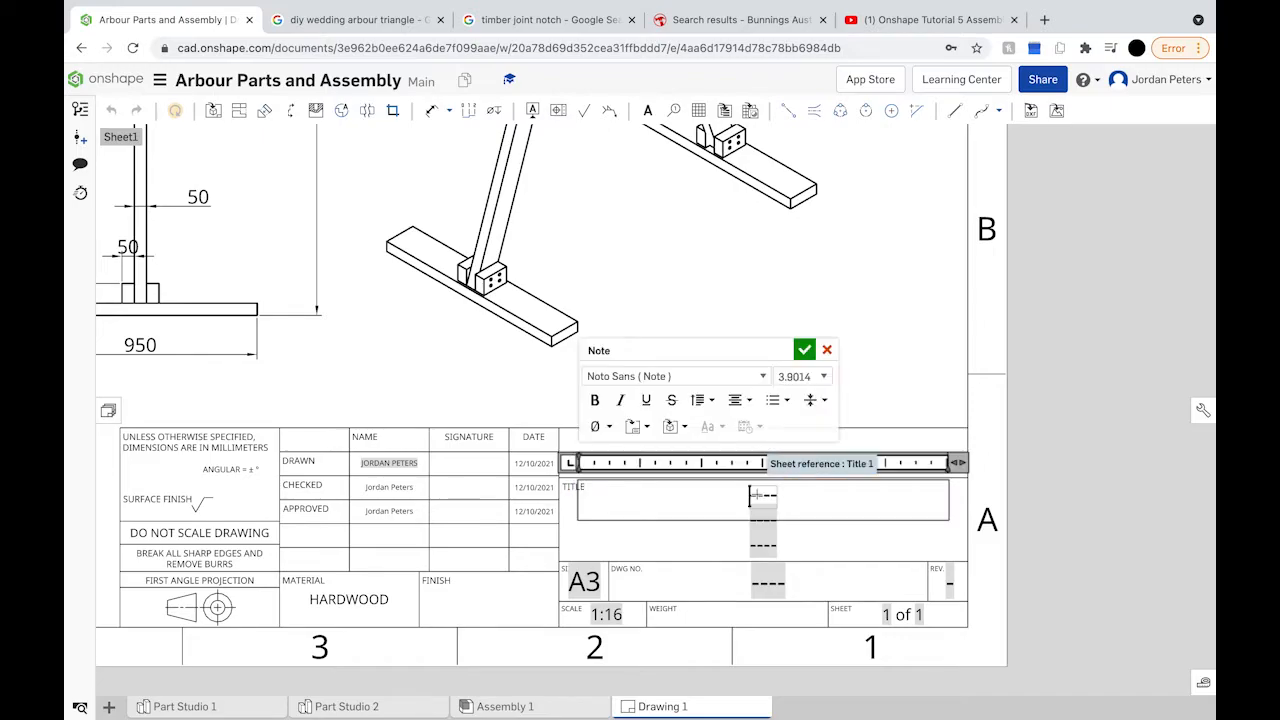
drag(778, 495, 737, 496)
text(Tri)
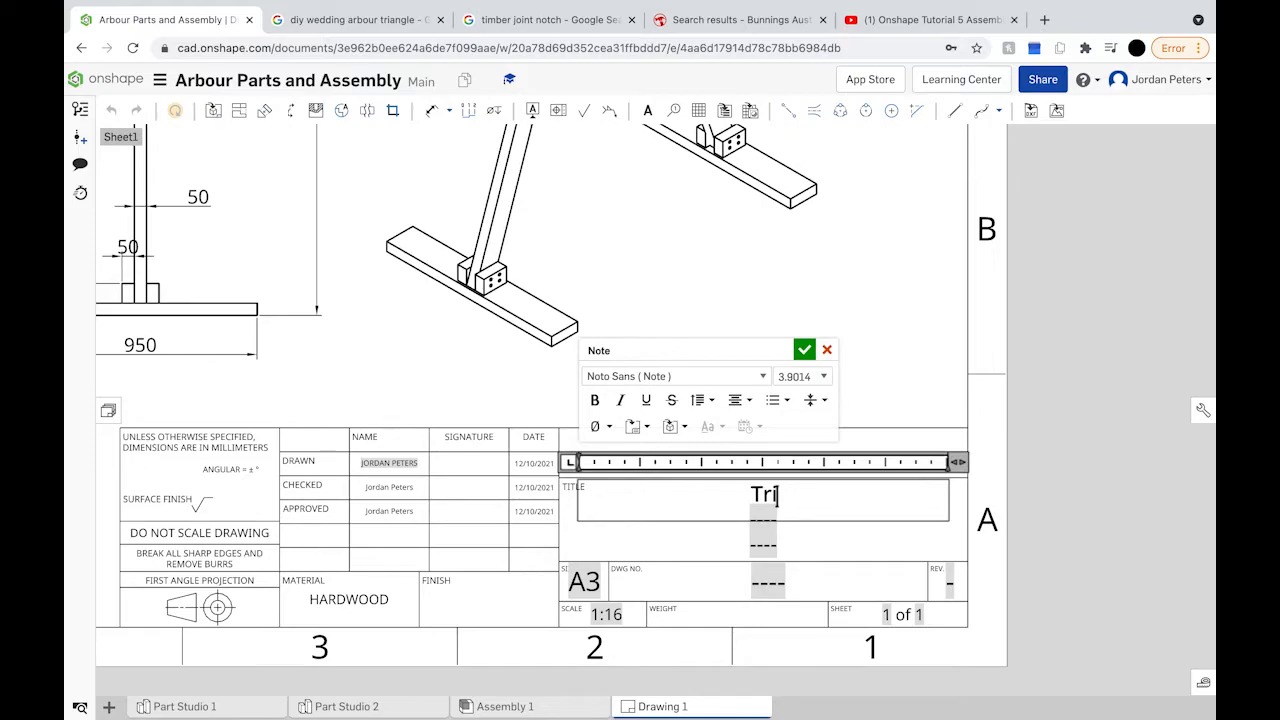
text(angular)
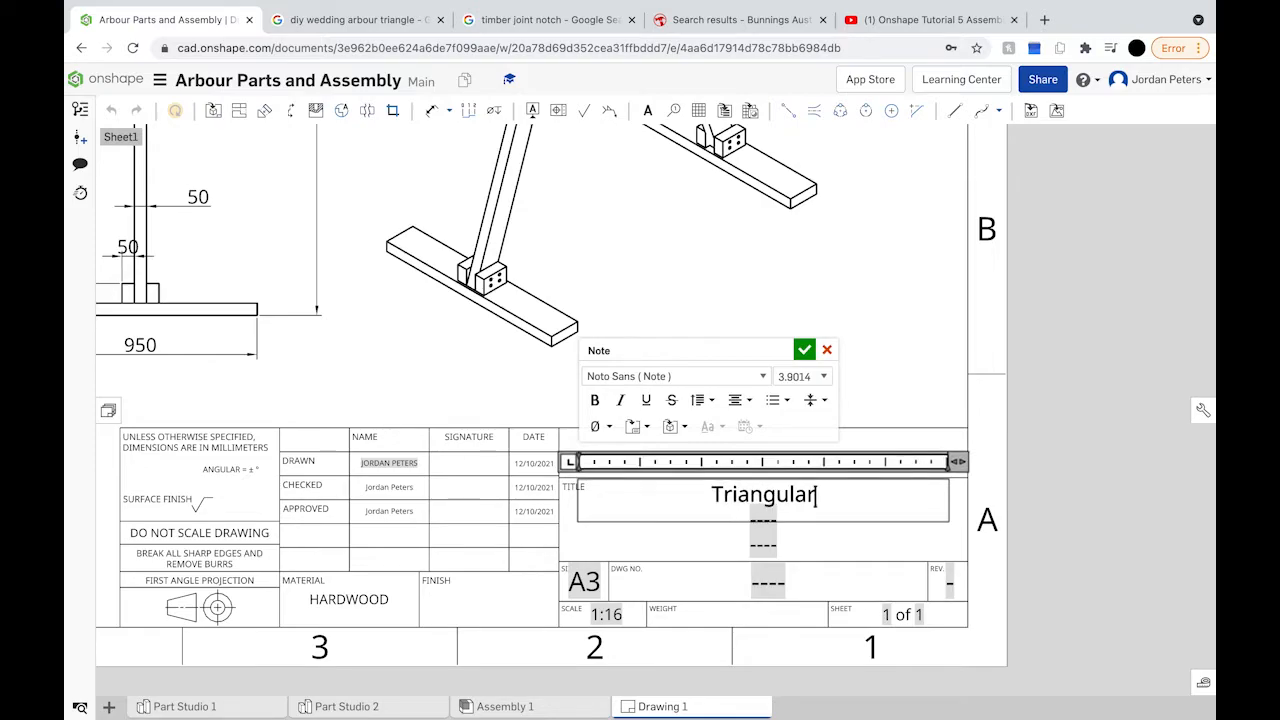
text( Arbour)
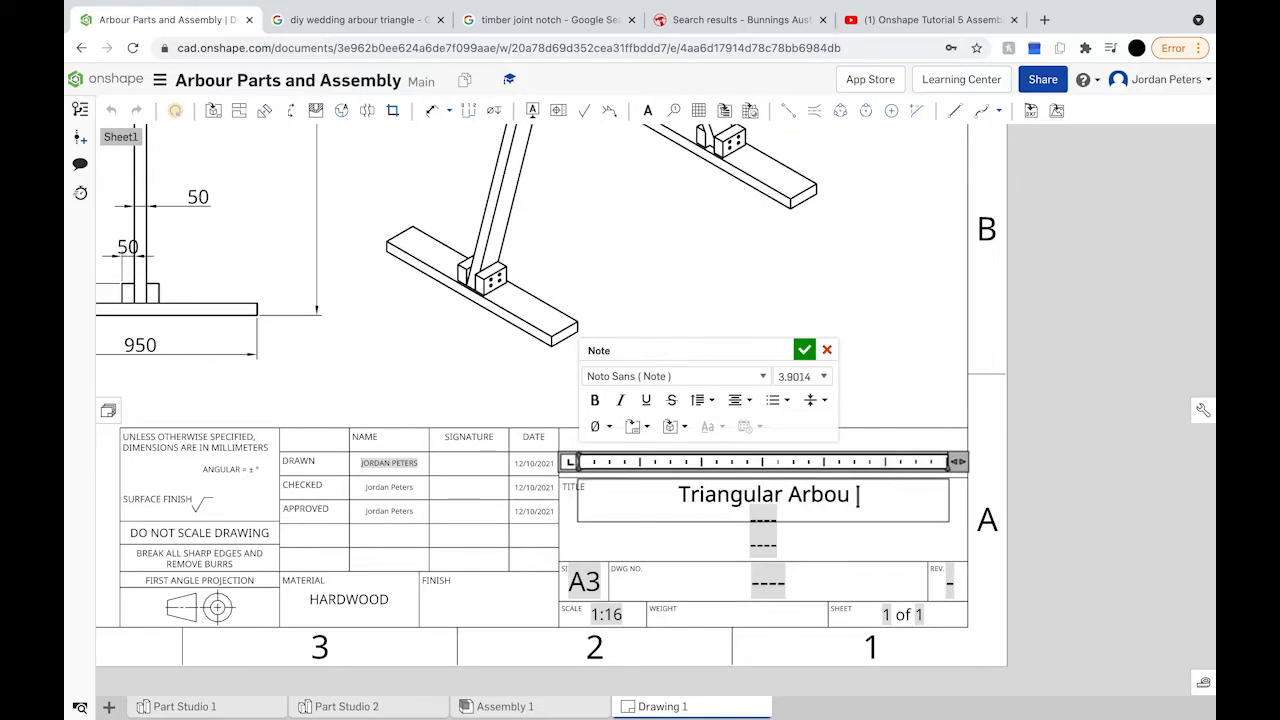
click(803, 351)
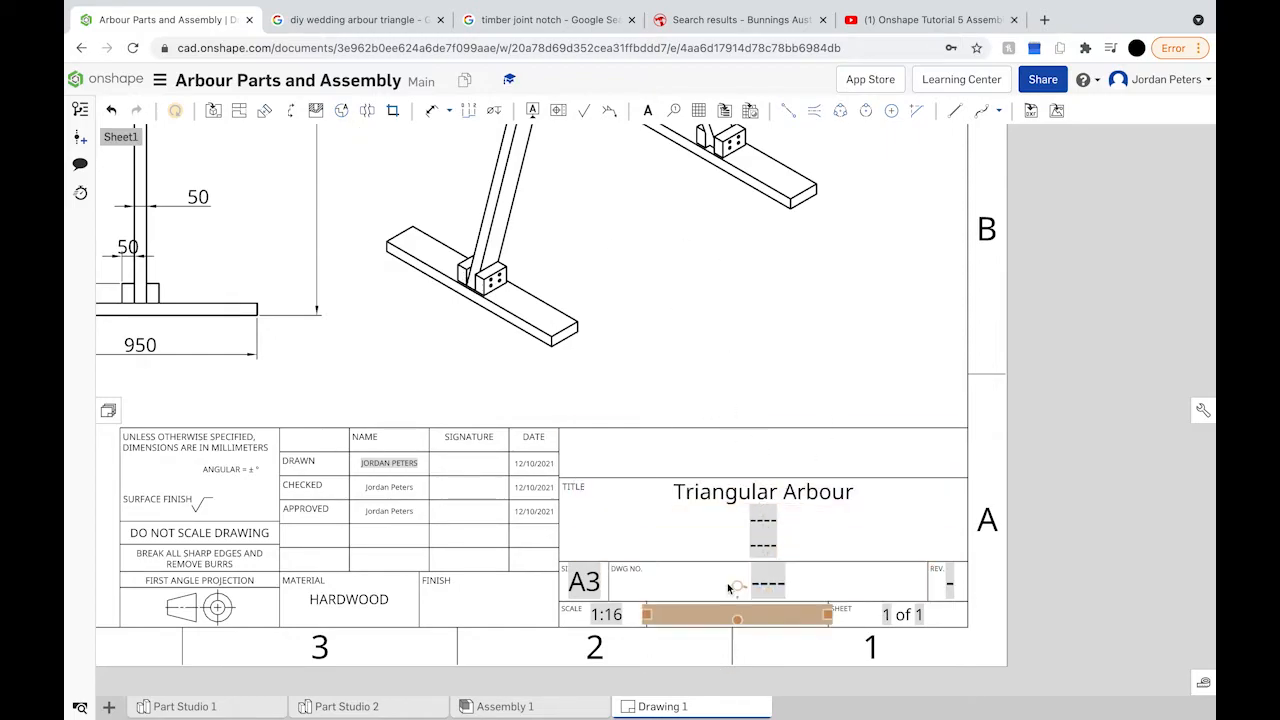
Step: Set both the drawing number and the revision to 1
double_click(773, 584)
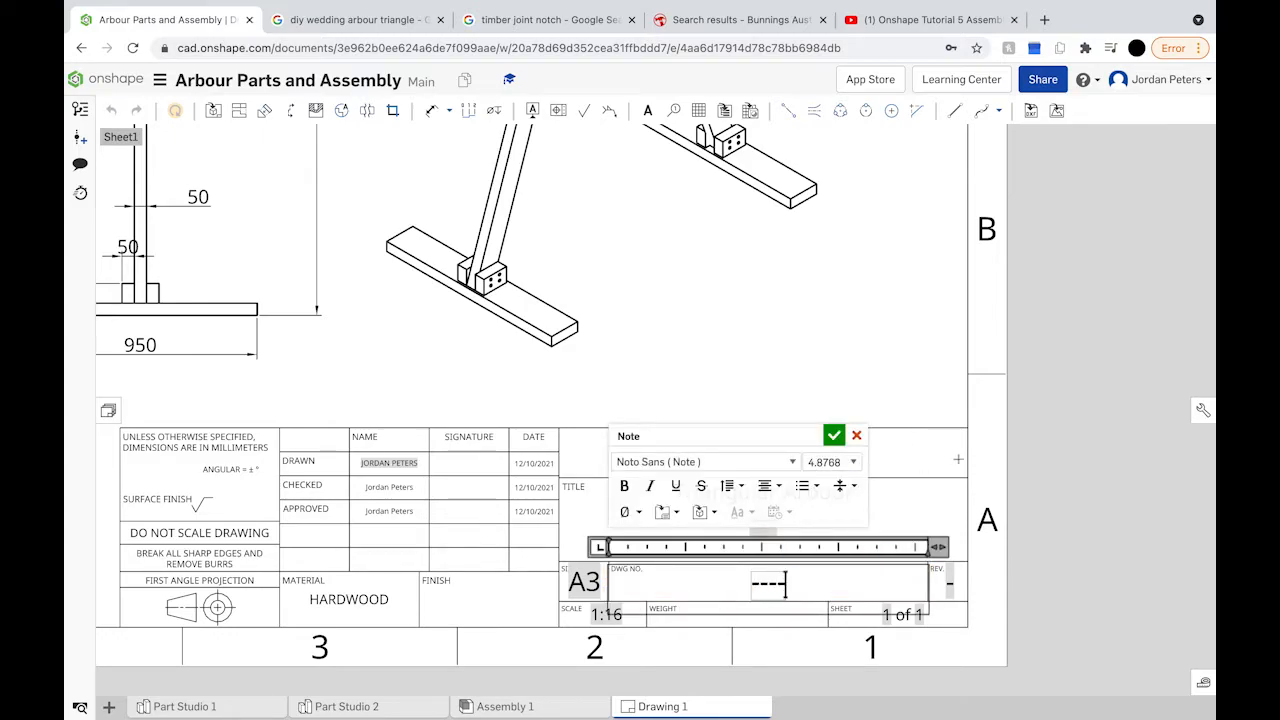
key(BackSpace)
text(1)
click(950, 585)
text(1)
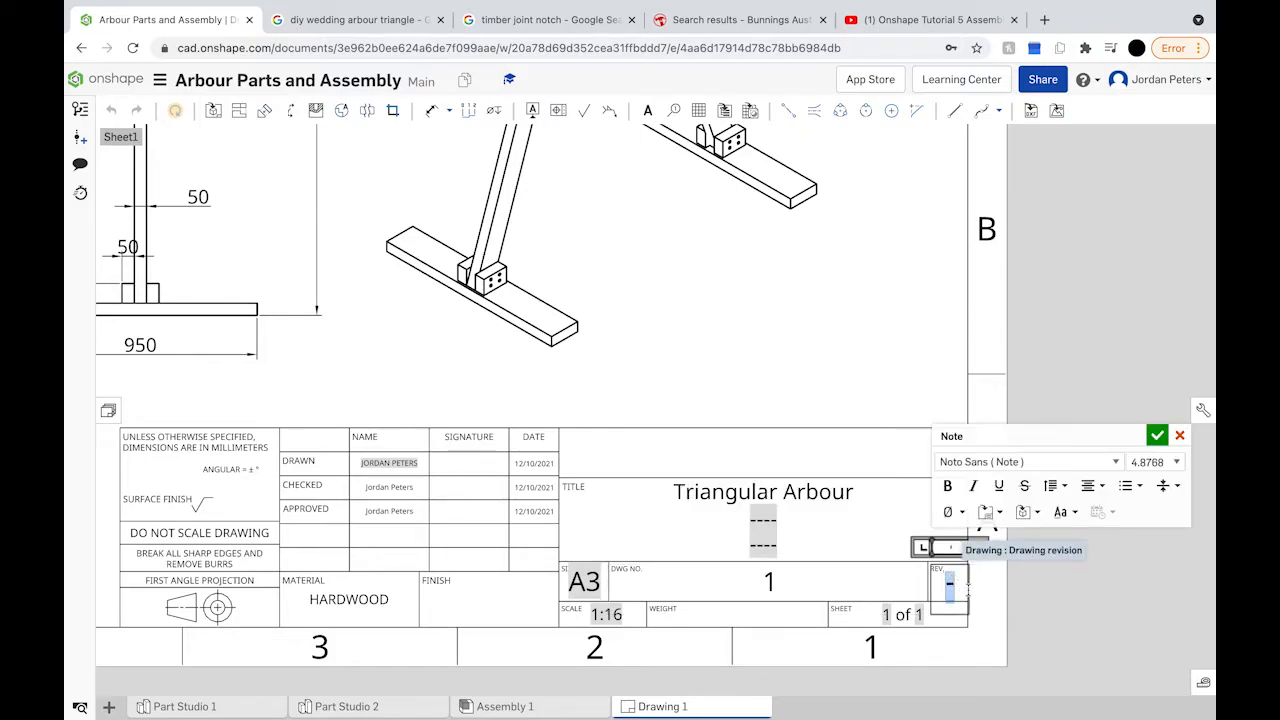
key(Return)
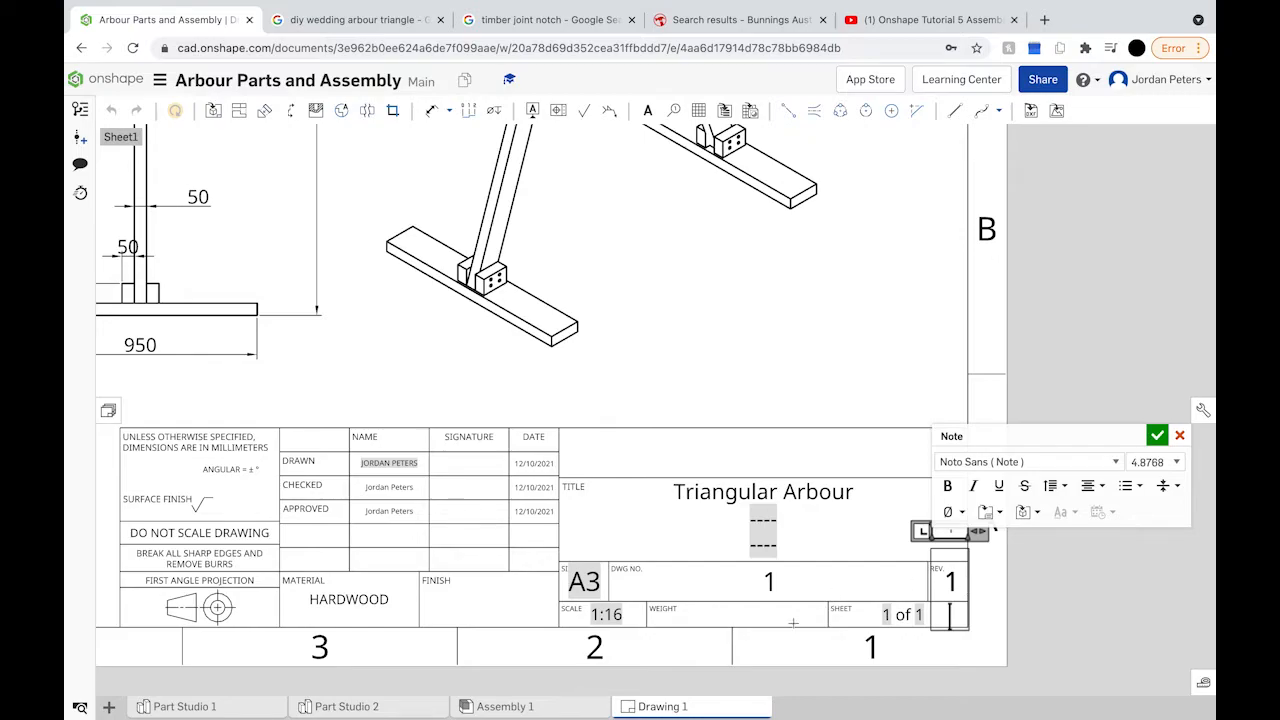
click(1157, 436)
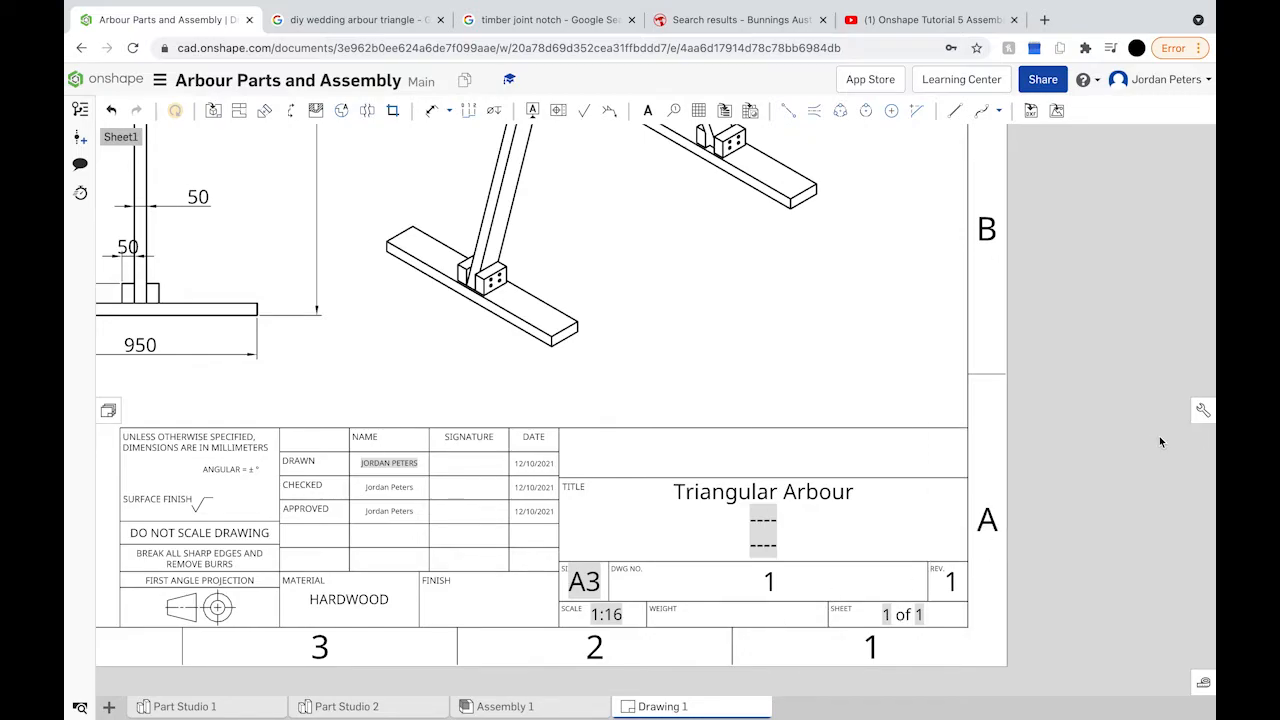
Step: Change the sheet count to 1 of 3 and delete the 'Break all sharp edges' note
double_click(921, 617)
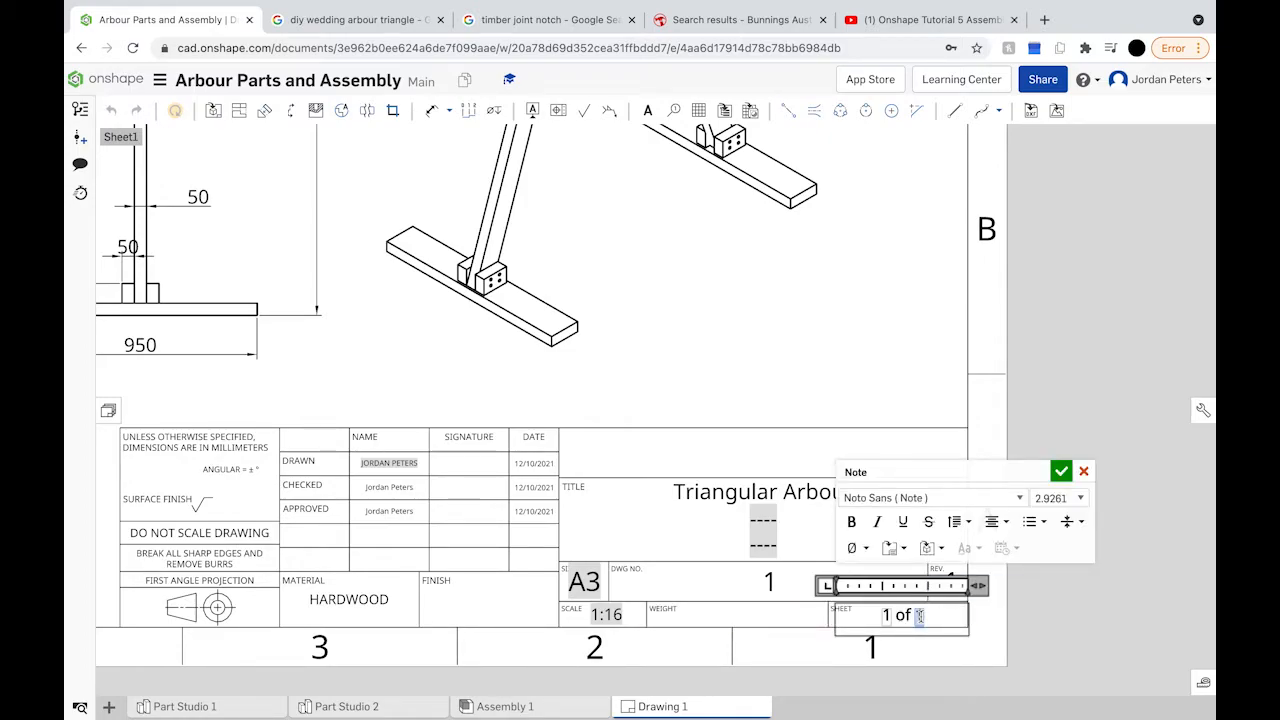
text(3)
click(1061, 471)
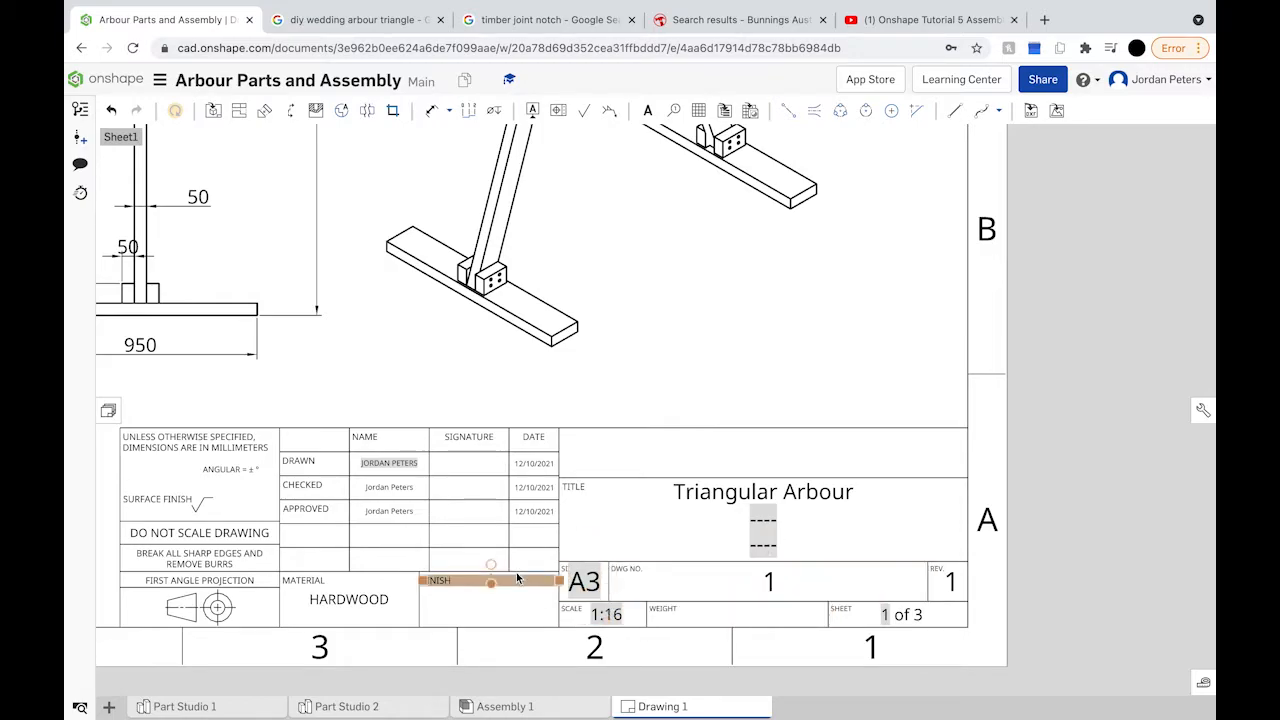
scroll(517, 578, down, 3)
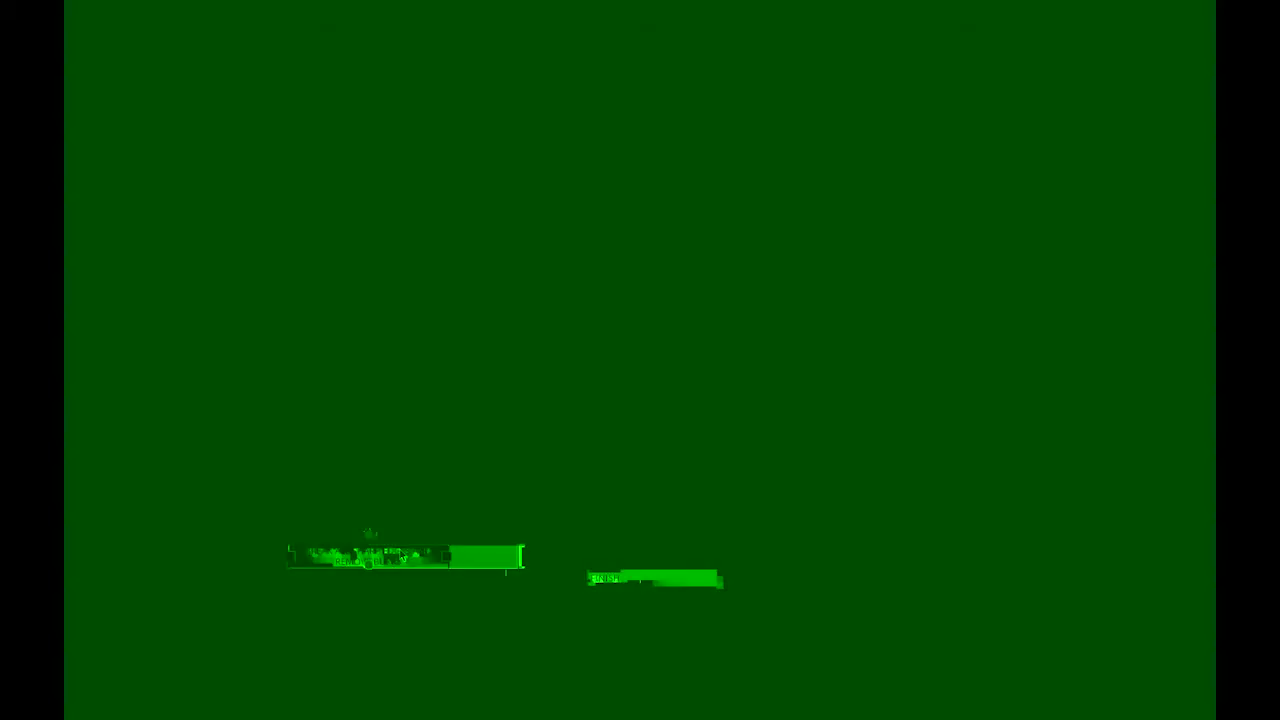
key(Delete)
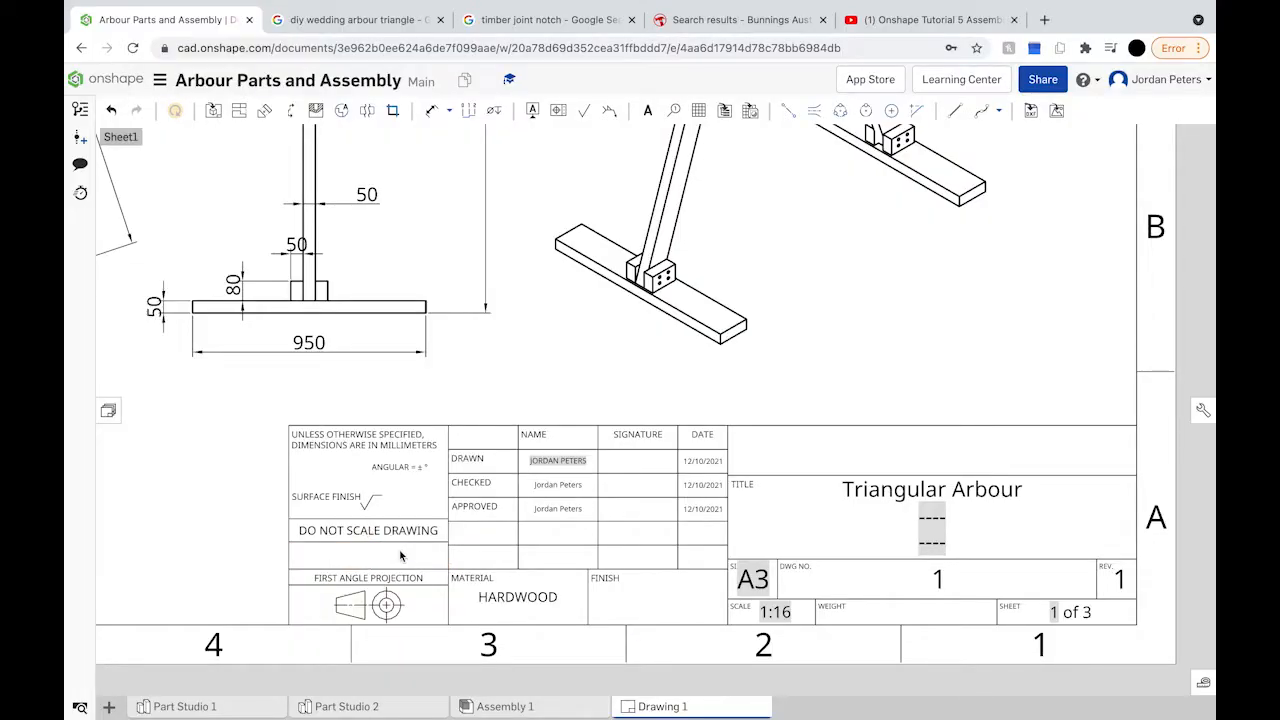
Step: Add a note with the company name in the title block's top row, capitalising 'Co'
click(420, 534)
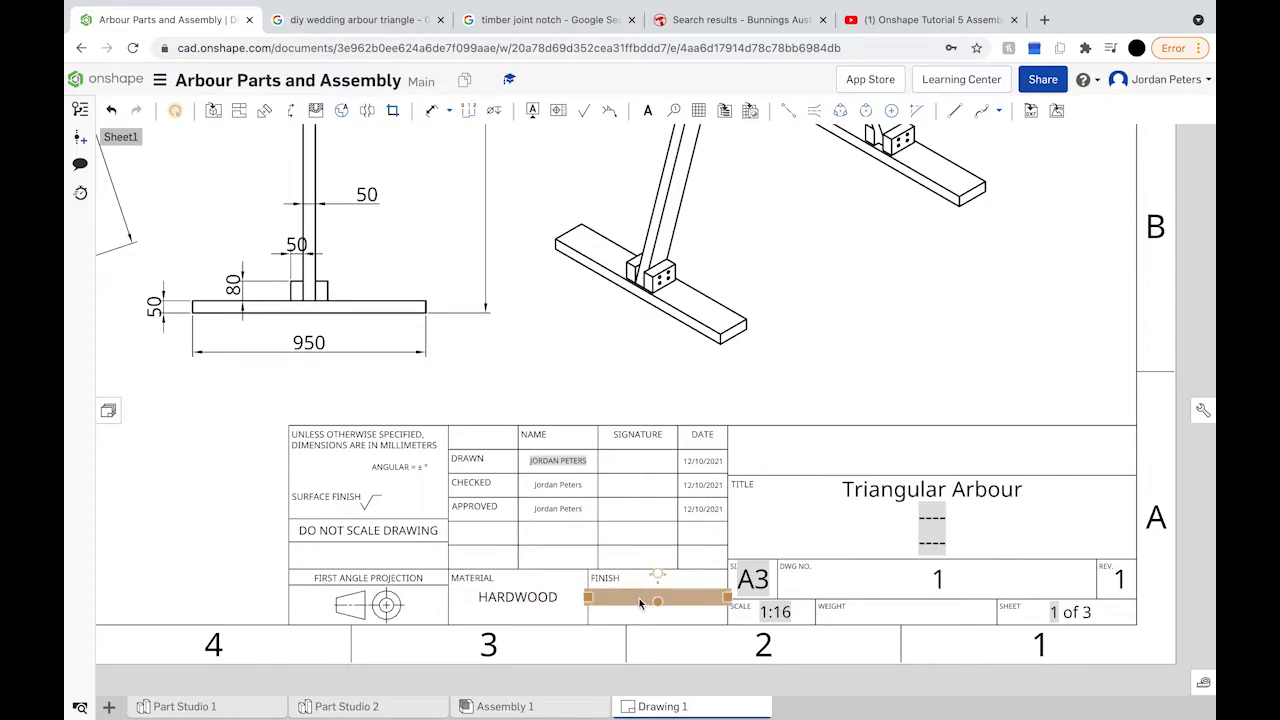
scroll(639, 598, down, 2)
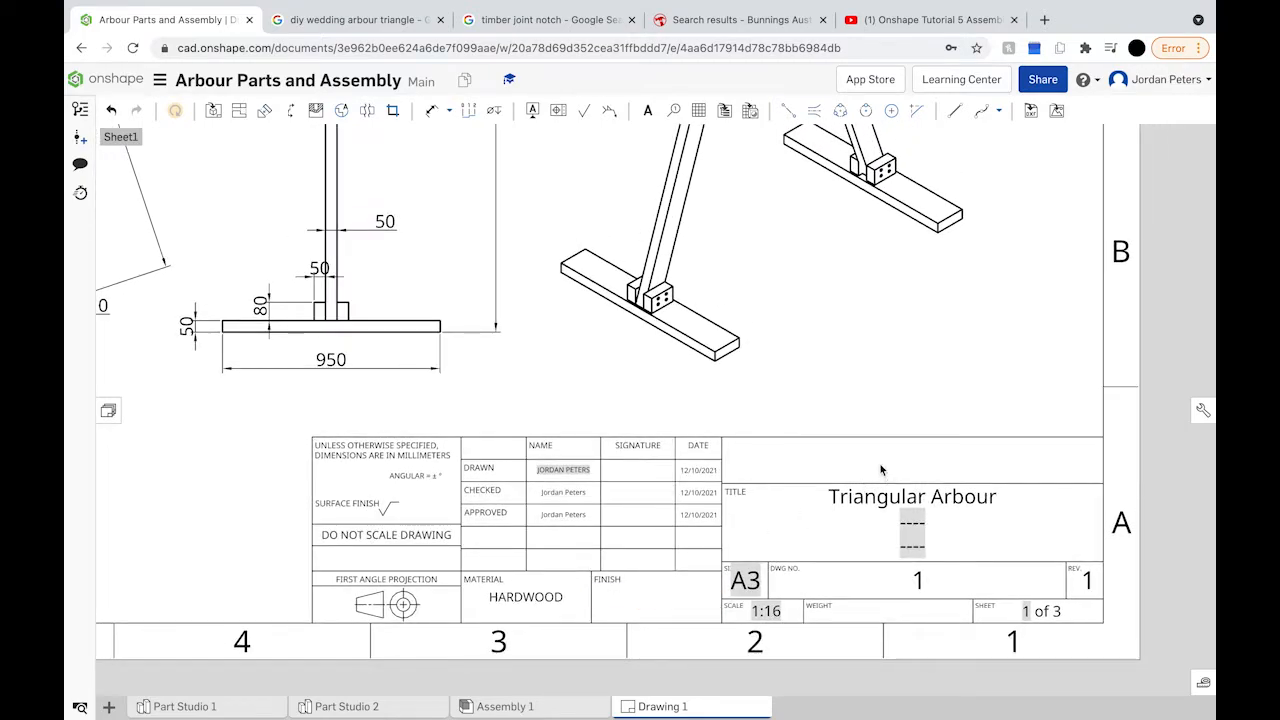
click(912, 461)
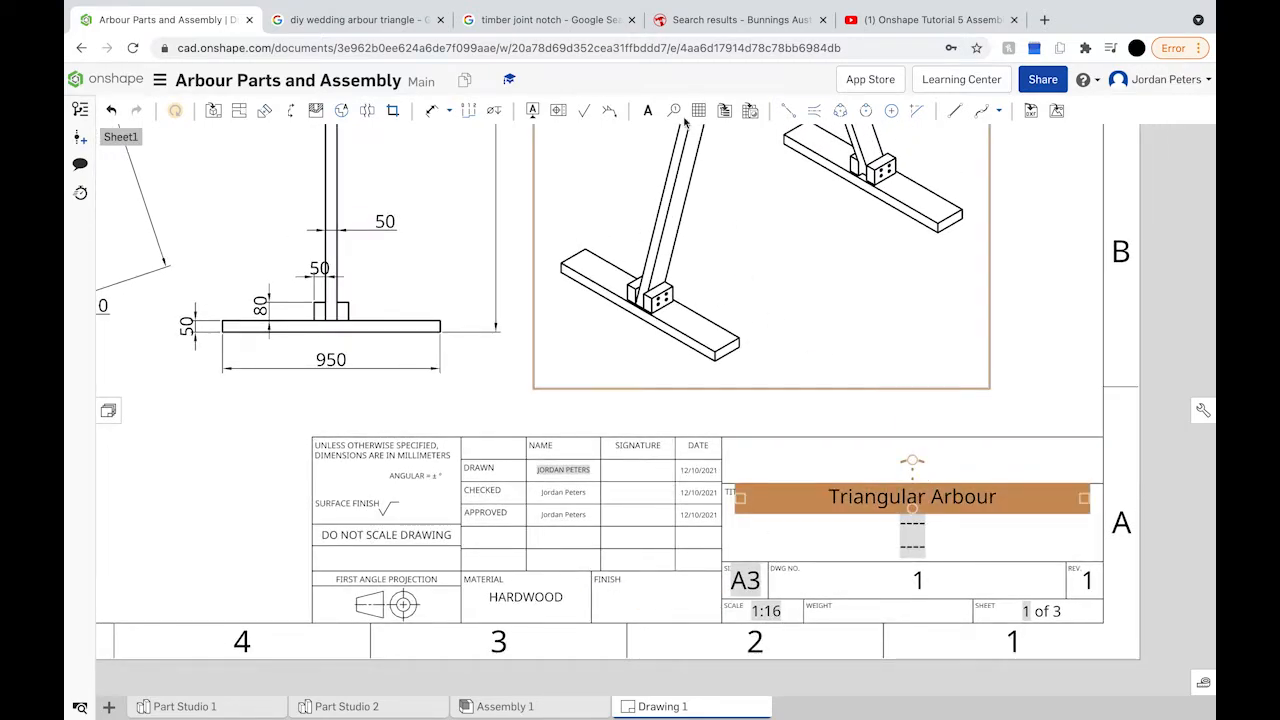
click(647, 110)
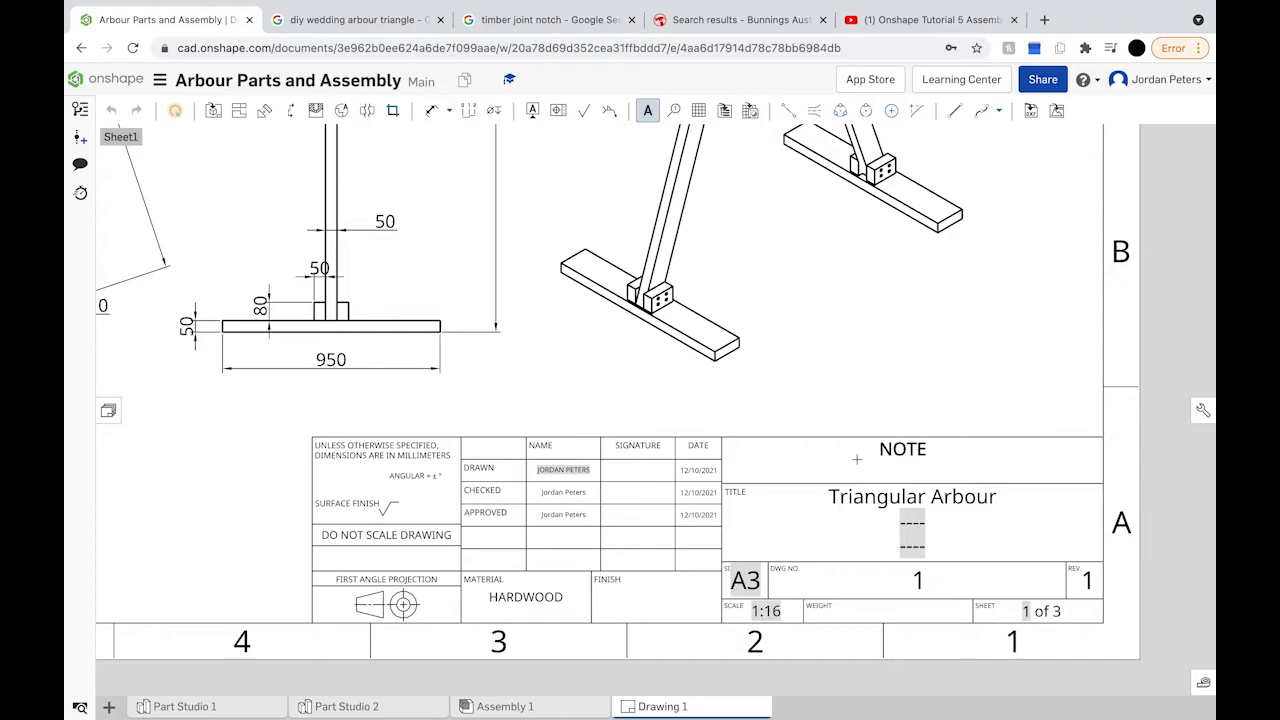
click(899, 457)
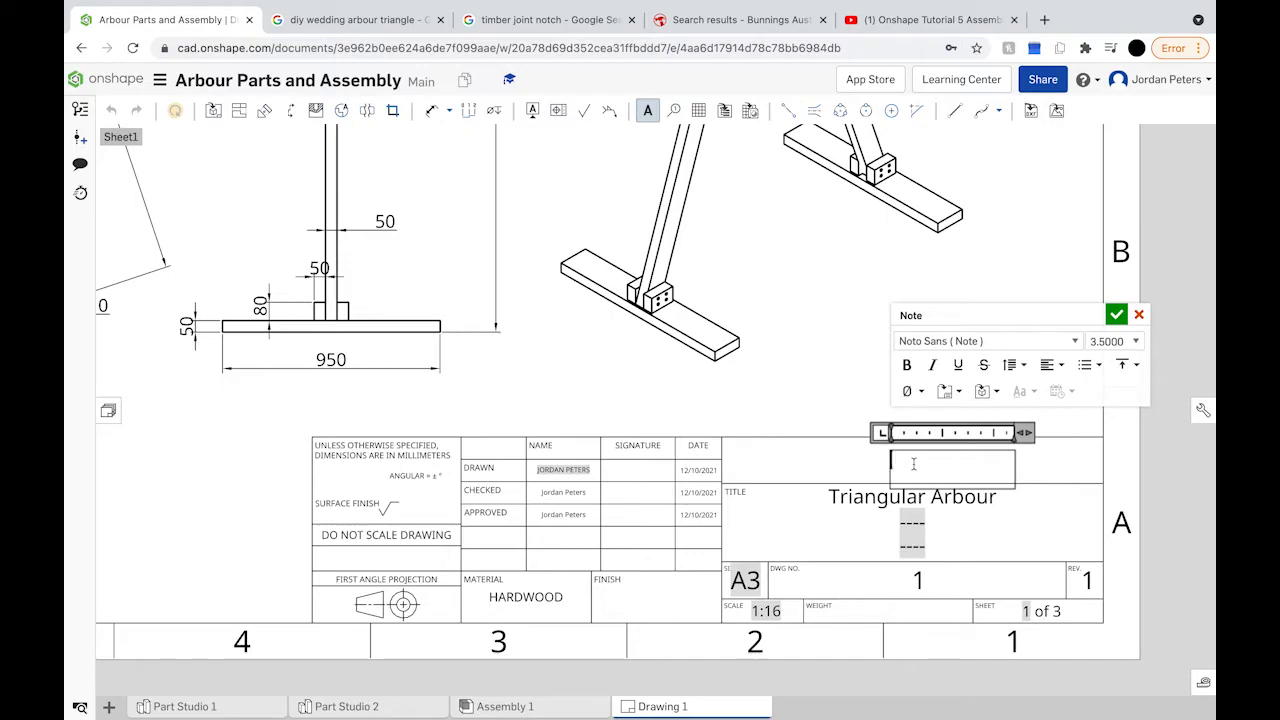
text(Jordam)
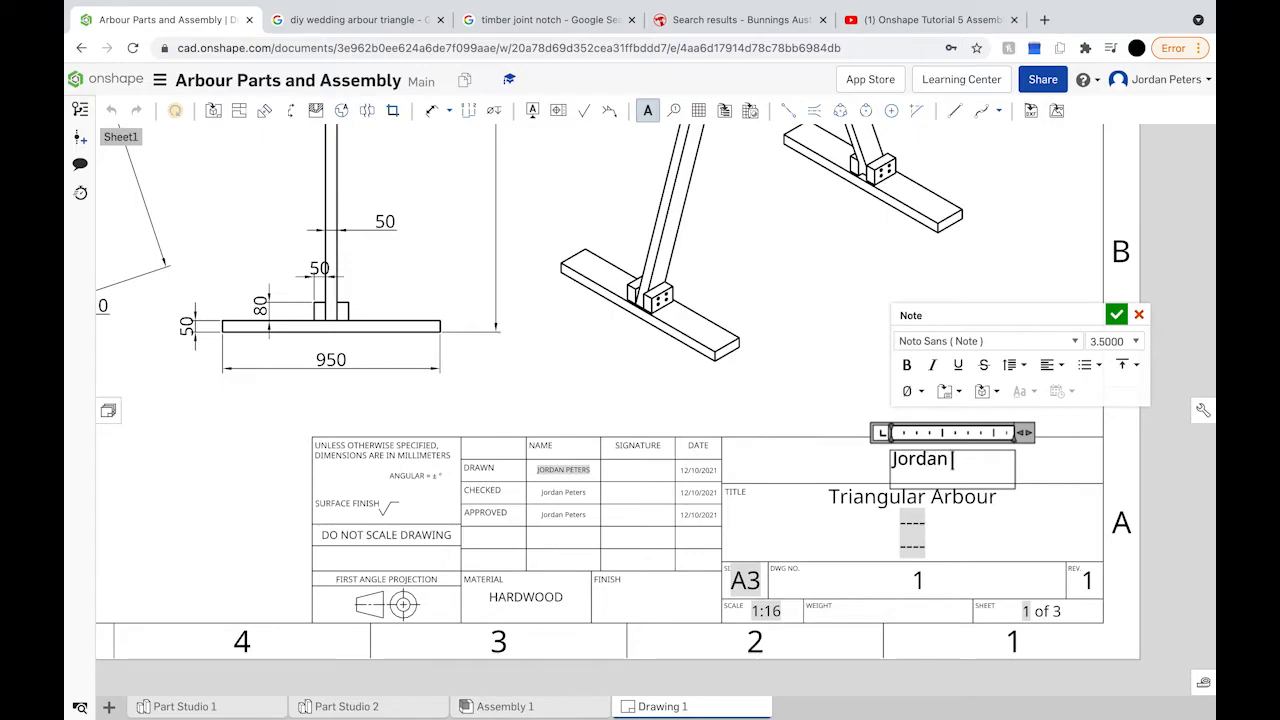
text( & co)
click(980, 462)
key(BackSpace)
text(Co.)
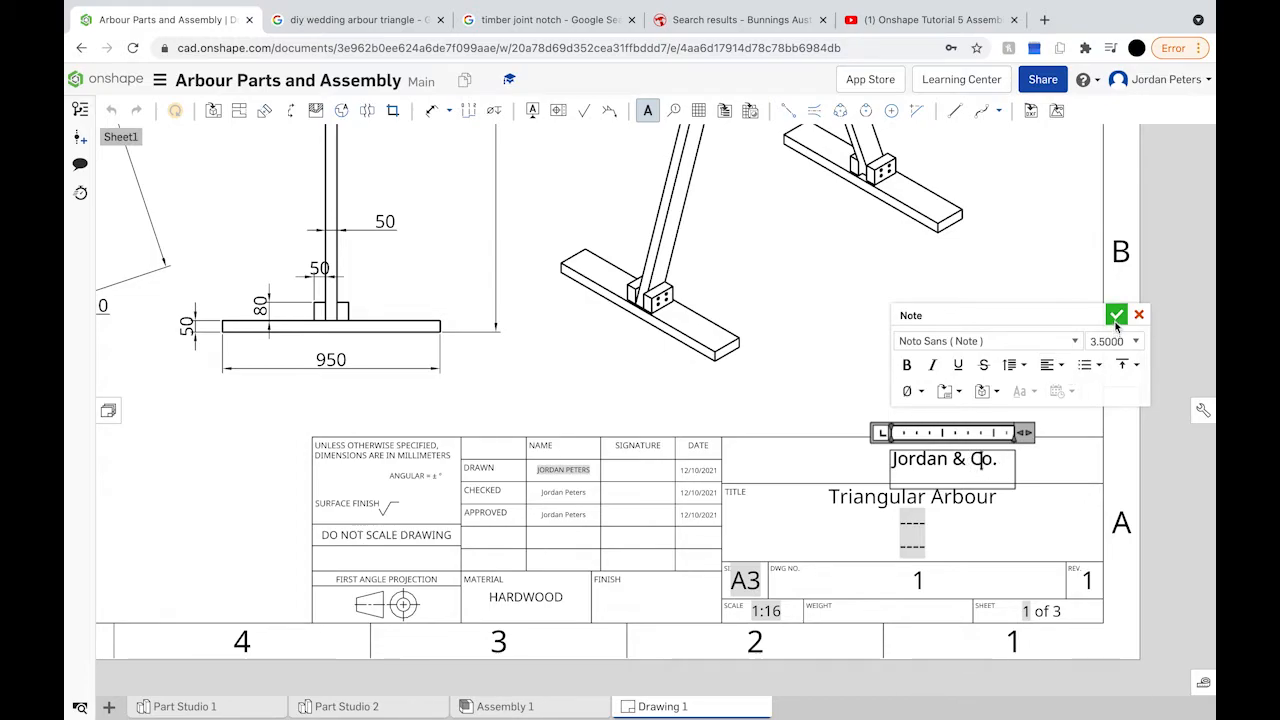
click(1116, 318)
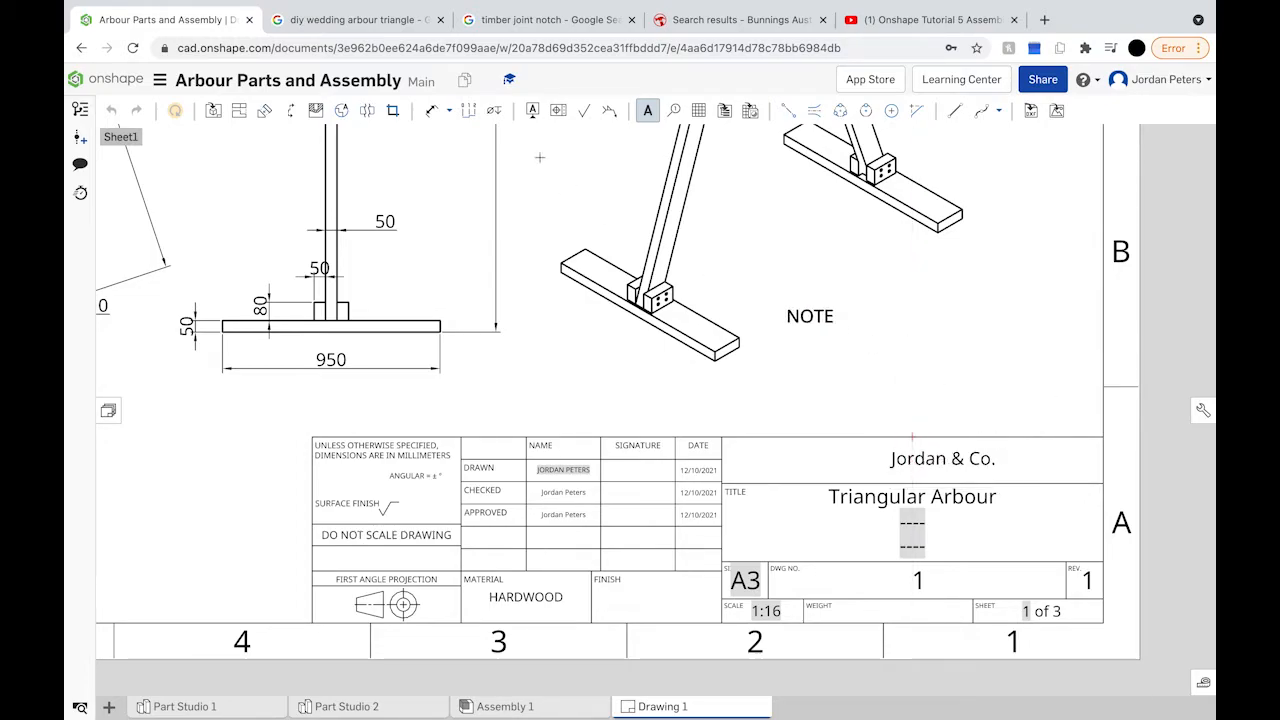
Step: Nudge the company name note left to centre it in its row
click(647, 110)
click(948, 460)
drag(948, 460, 913, 462)
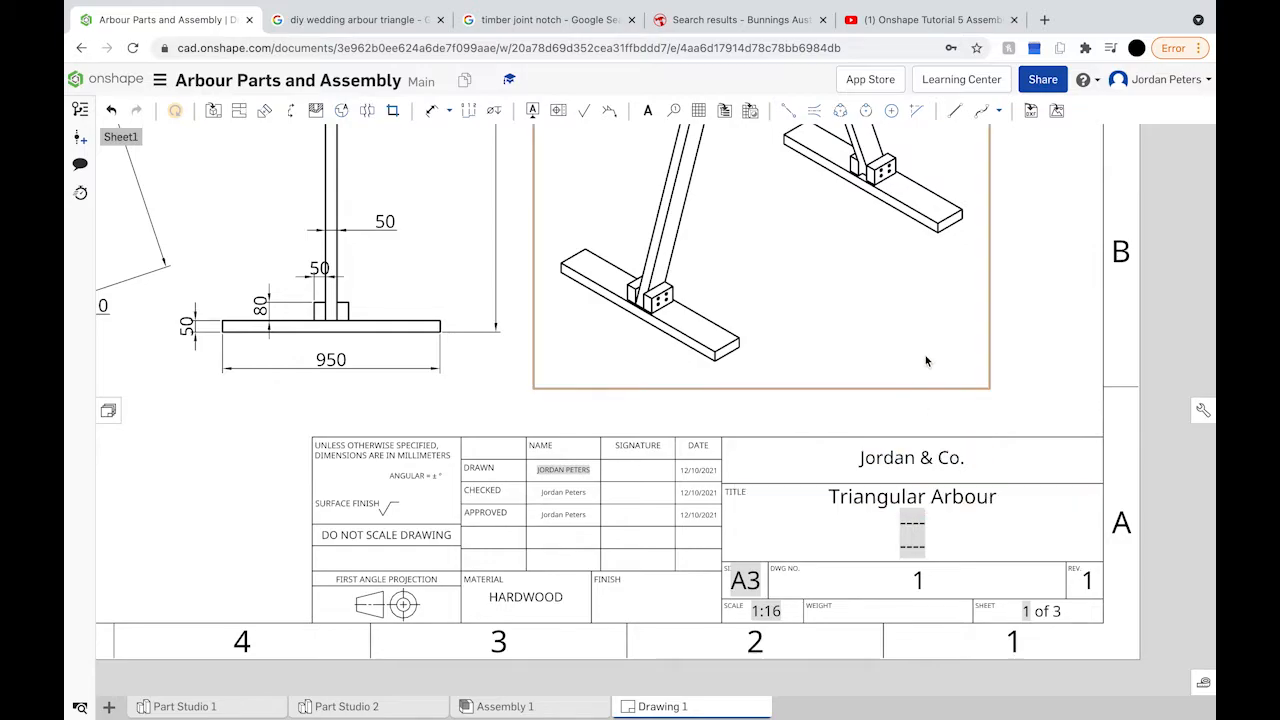
scroll(1051, 393, down, 5)
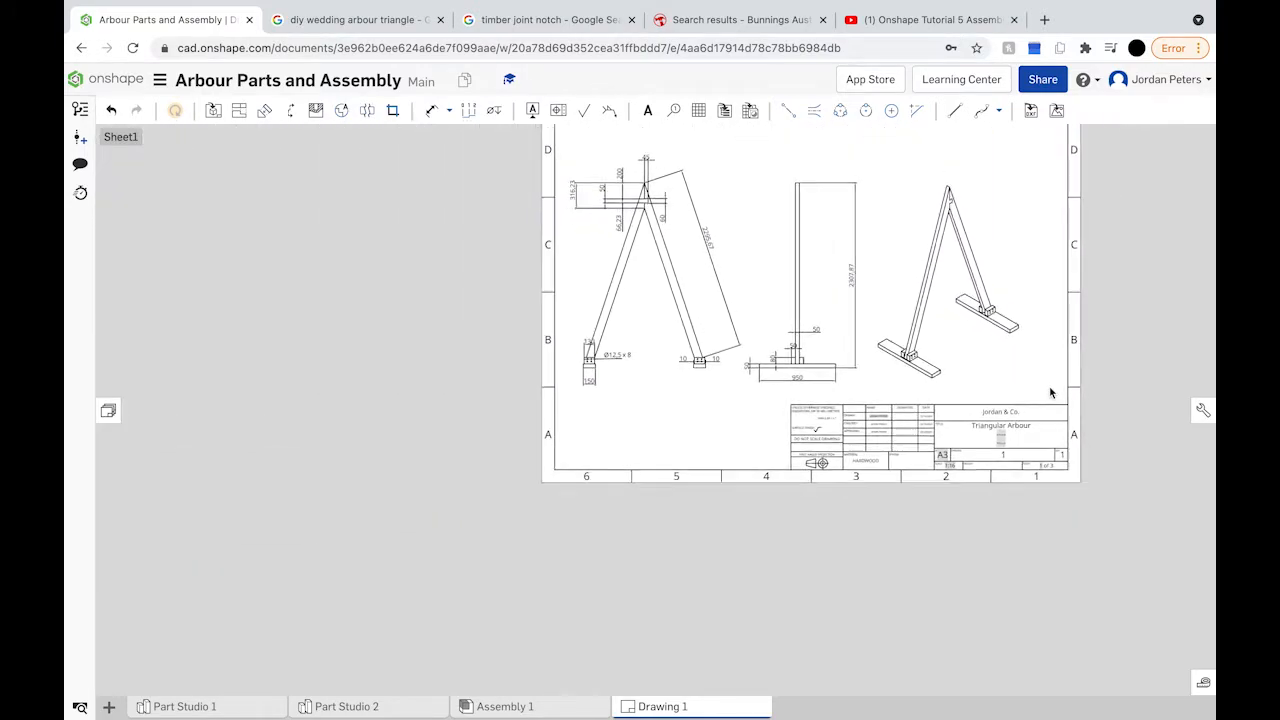
scroll(1051, 393, down, 1)
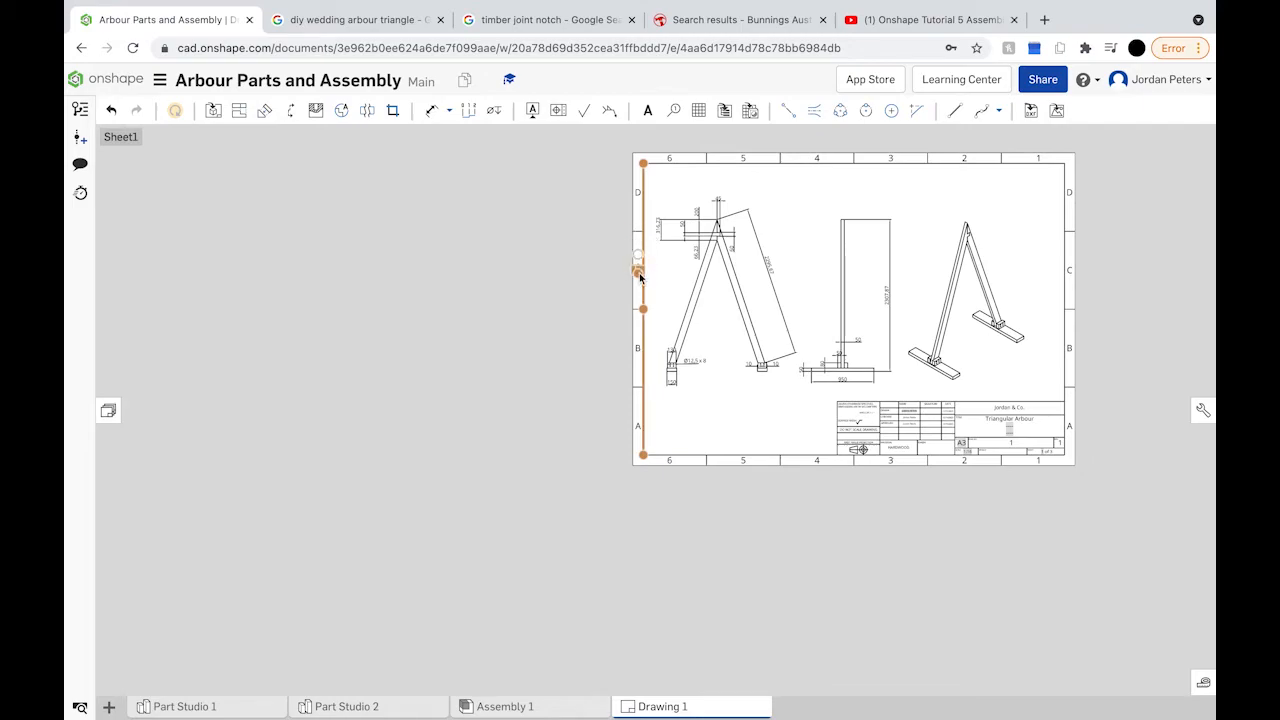
scroll(638, 272, up, 5)
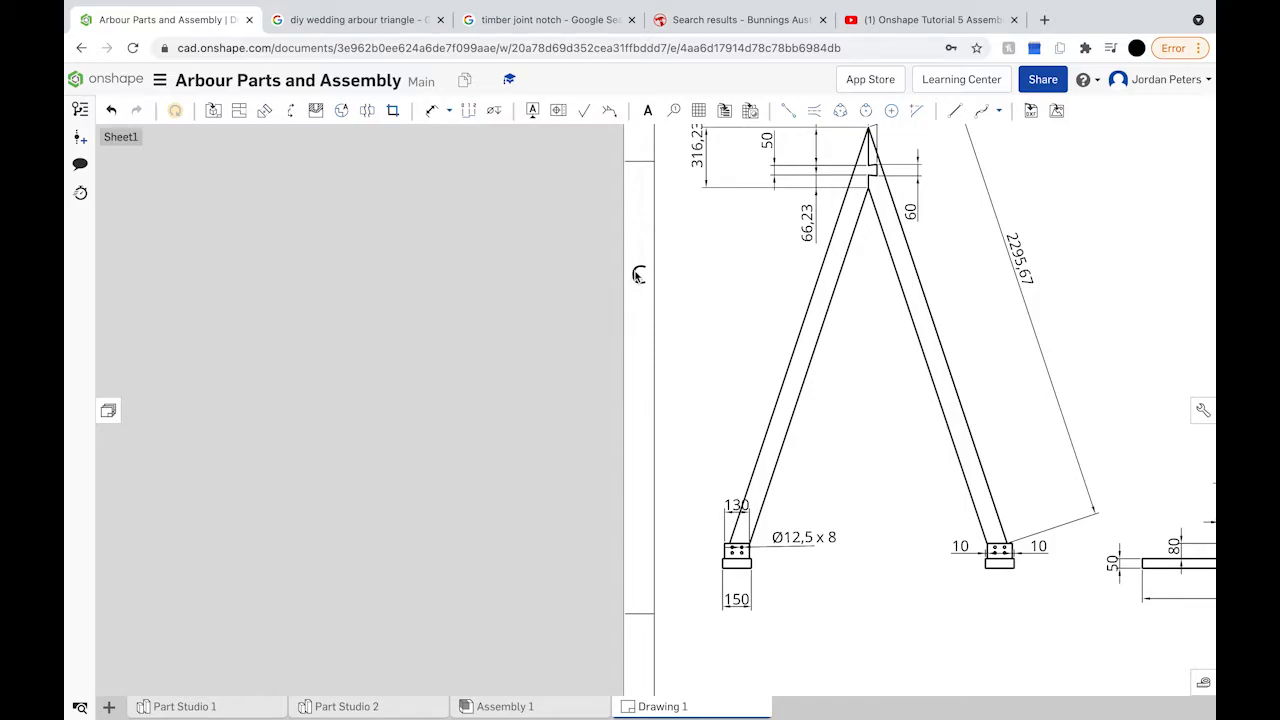
scroll(640, 276, down, 3)
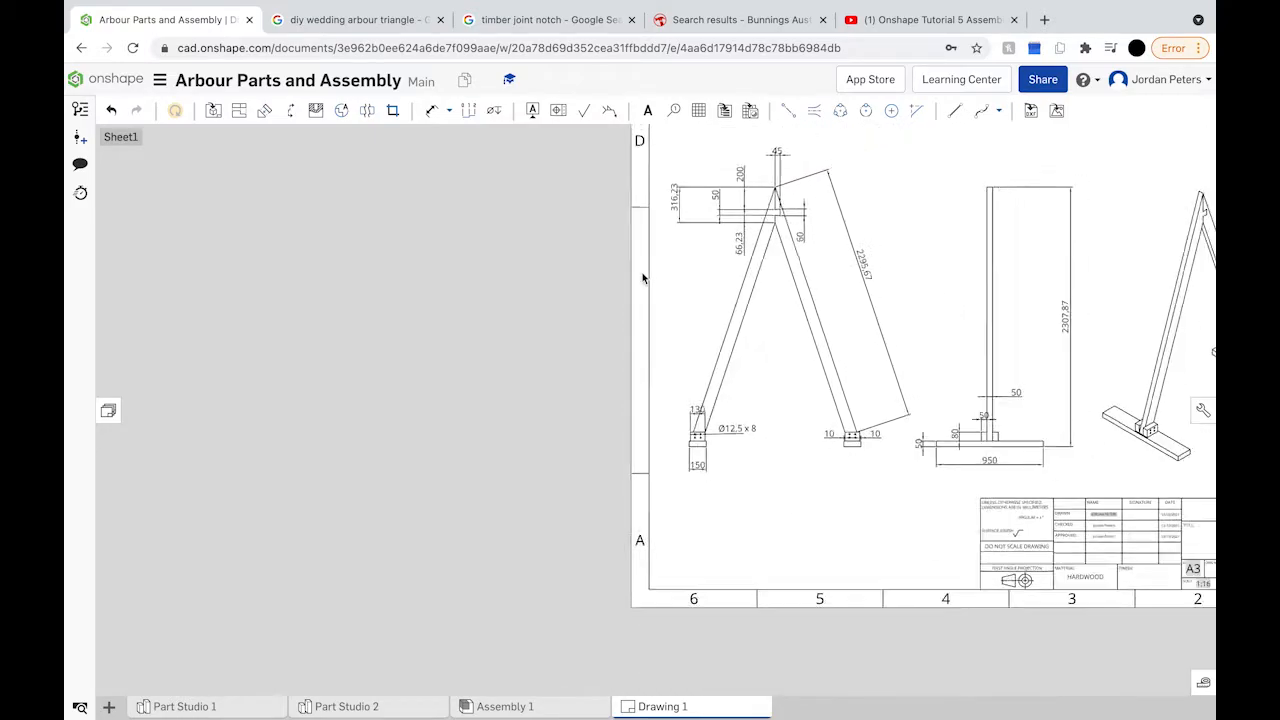
scroll(643, 278, down, 1)
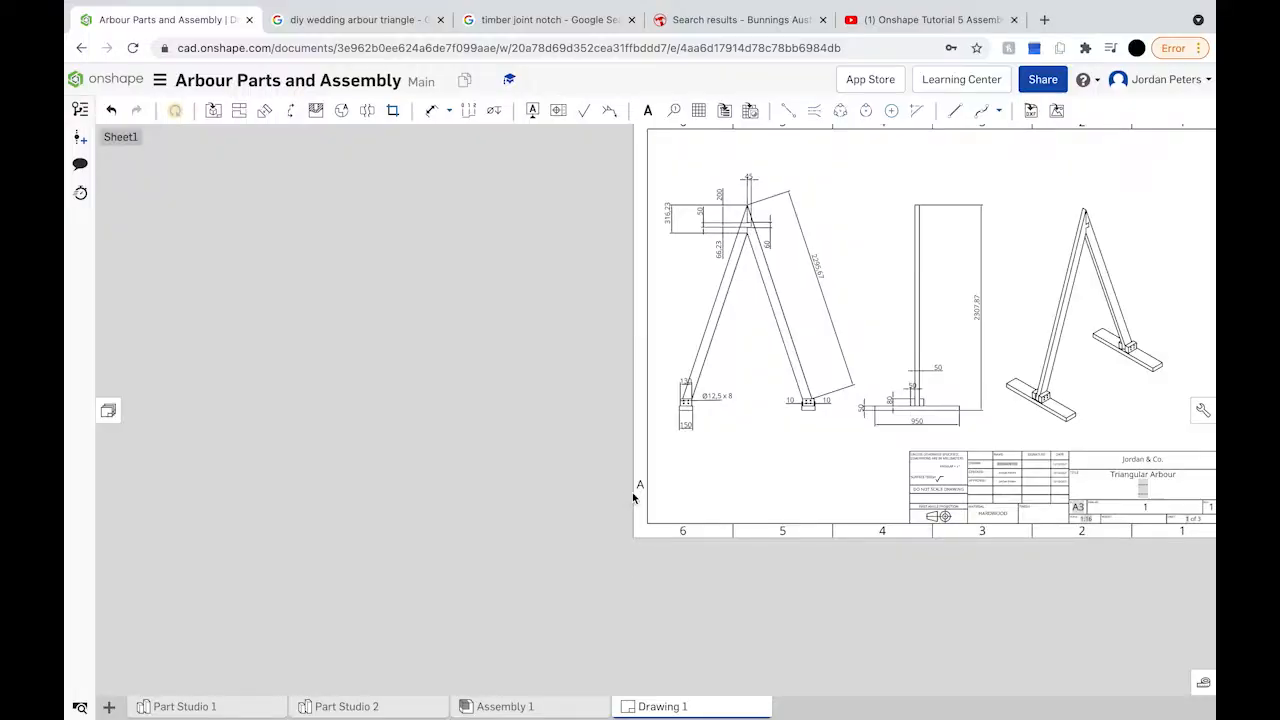
drag(667, 530, 874, 548)
Step: Delete the zone numbers along the bottom border and the zone letters down the right border
click(833, 531)
click(783, 531)
click(734, 532)
click(683, 530)
click(932, 533)
mouse_move(989, 543)
right_down()
mouse_move(871, 534)
mouse_move(728, 559)
right_up()
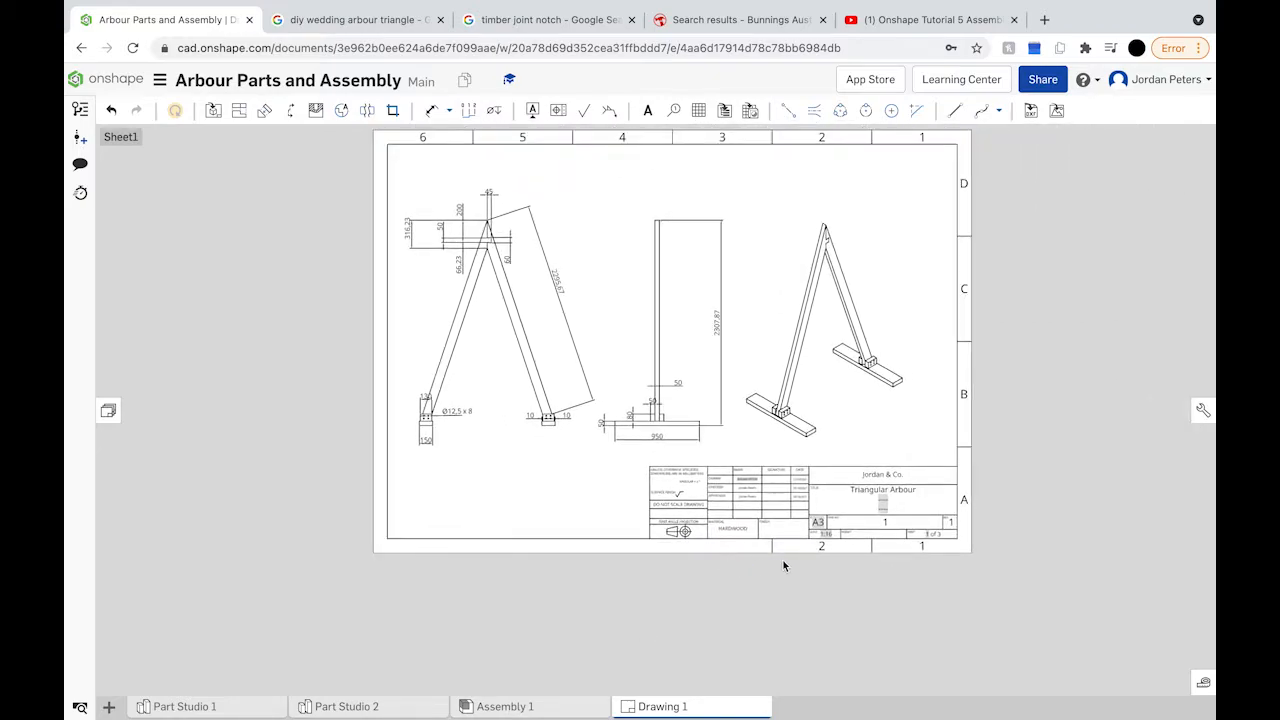
click(814, 548)
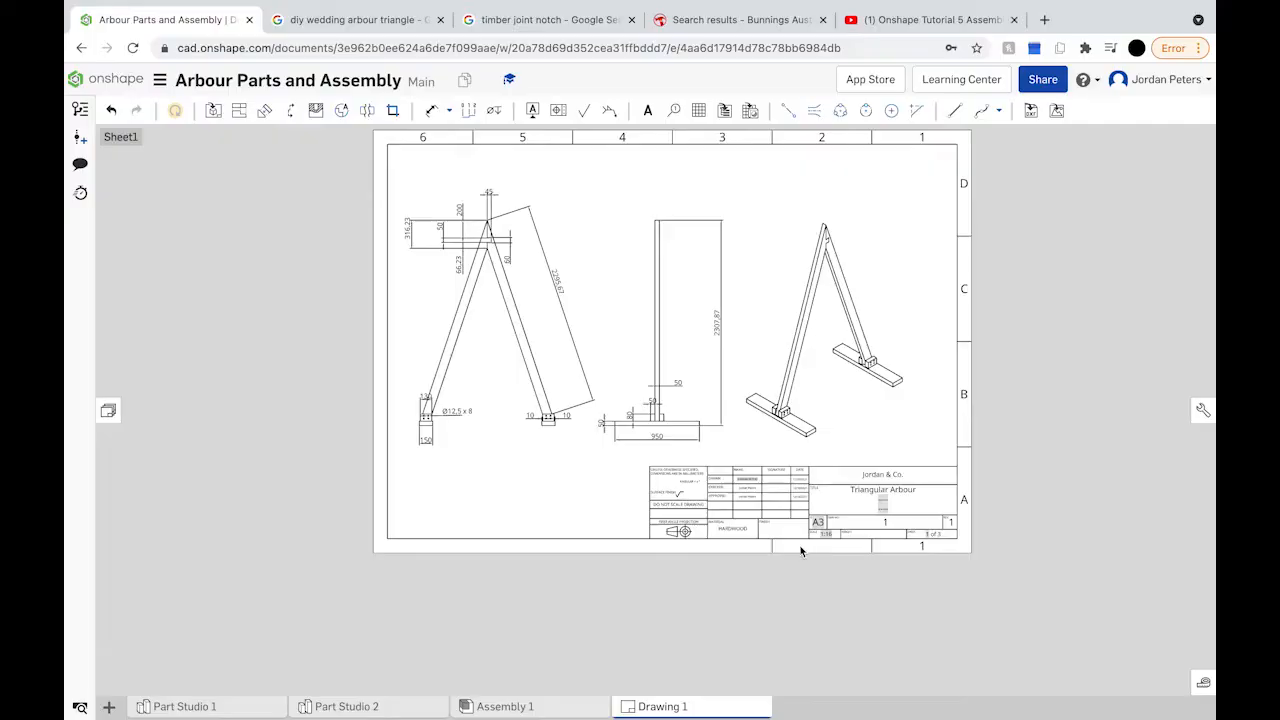
click(772, 546)
click(966, 444)
click(965, 396)
click(965, 343)
click(963, 237)
click(964, 186)
Step: Delete the zone numbers 1–6 along the top border, then zoom to check the title block
click(925, 141)
click(820, 136)
click(772, 136)
click(722, 138)
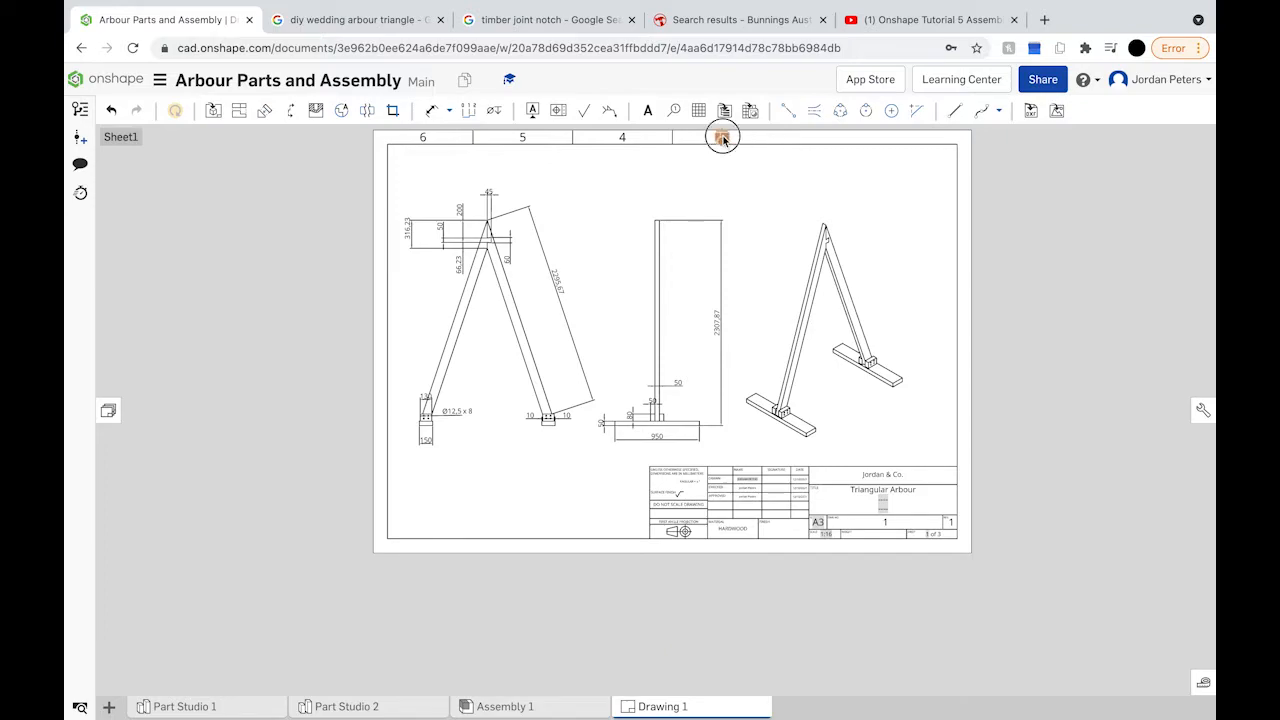
click(672, 137)
click(623, 138)
click(572, 138)
click(523, 137)
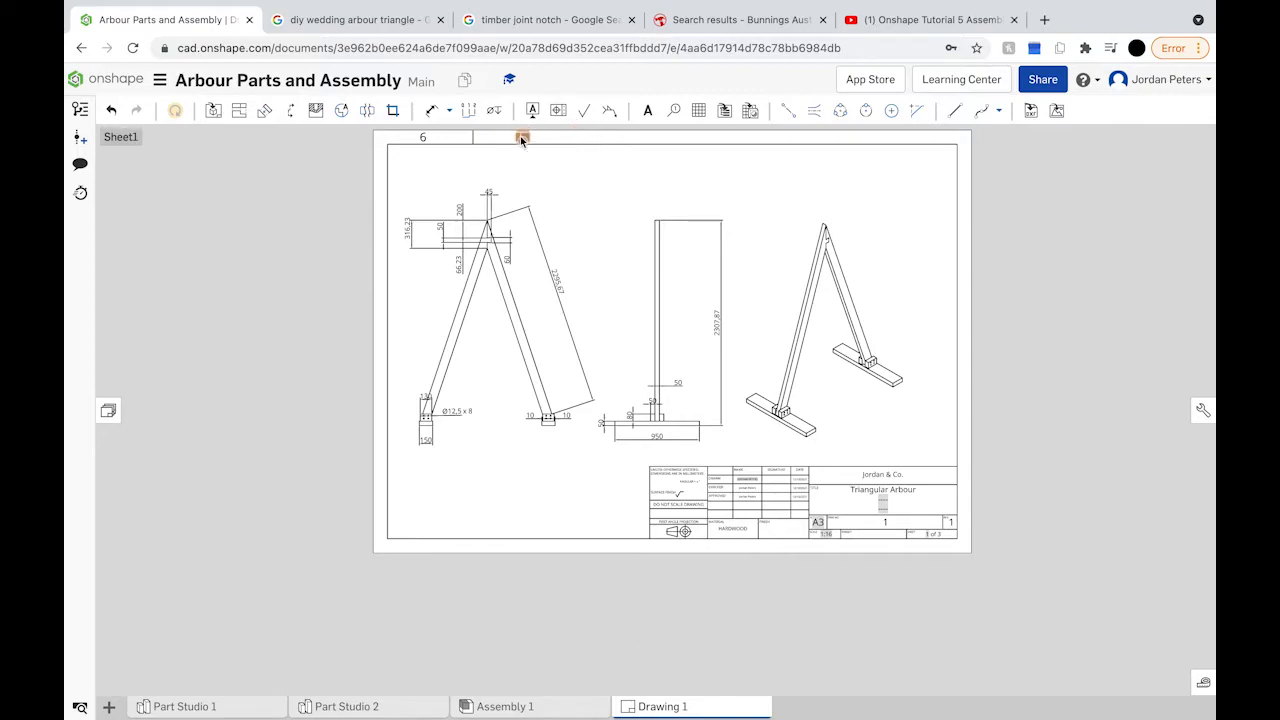
click(473, 138)
click(423, 138)
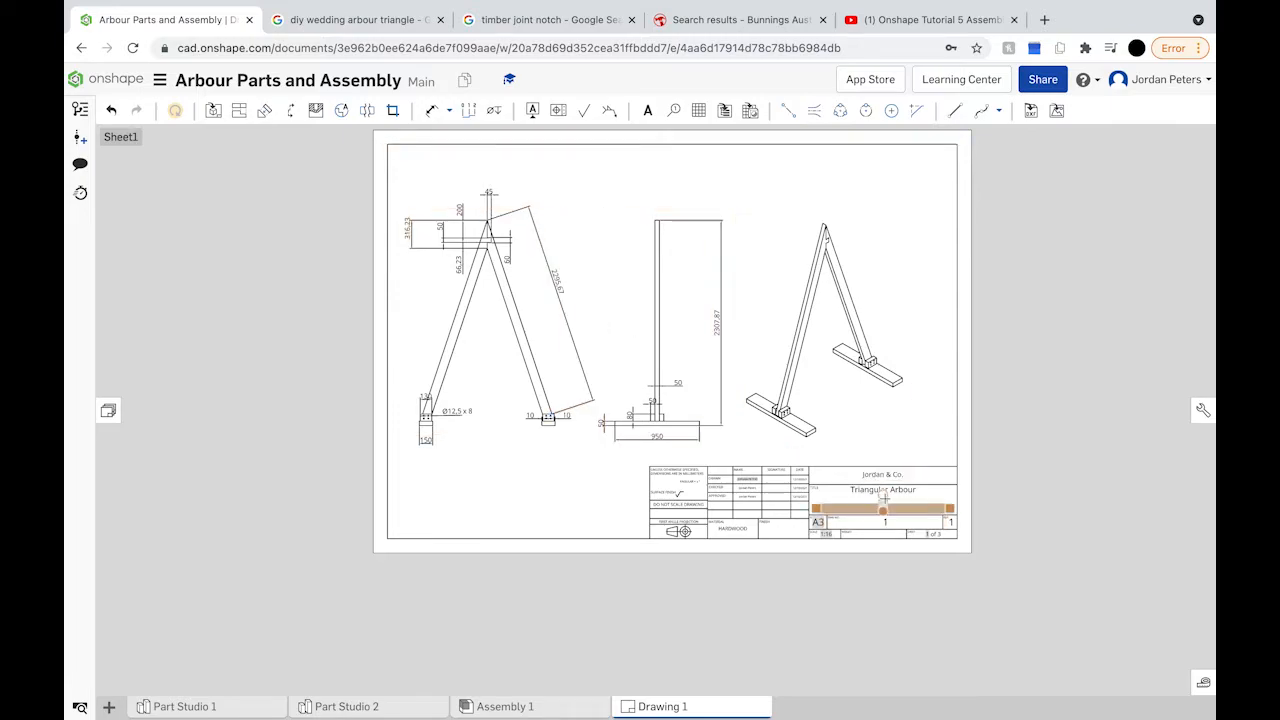
scroll(897, 514, up, 8)
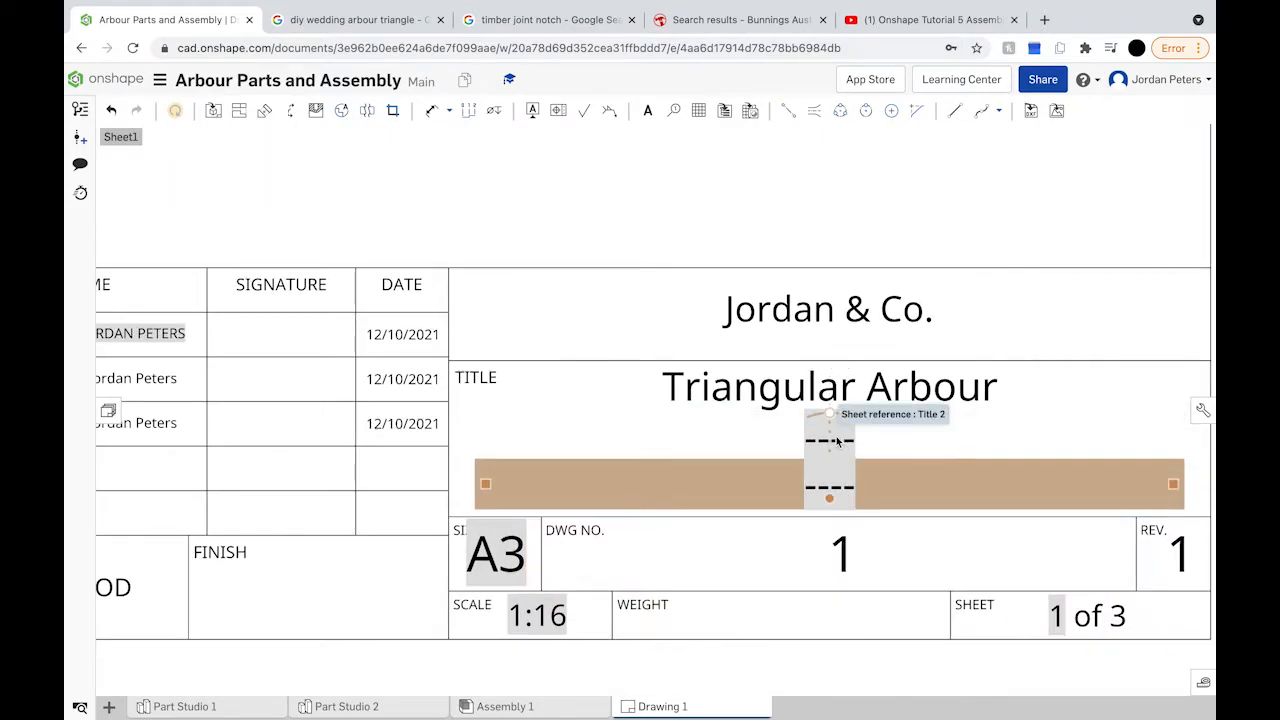
scroll(837, 442, down, 10)
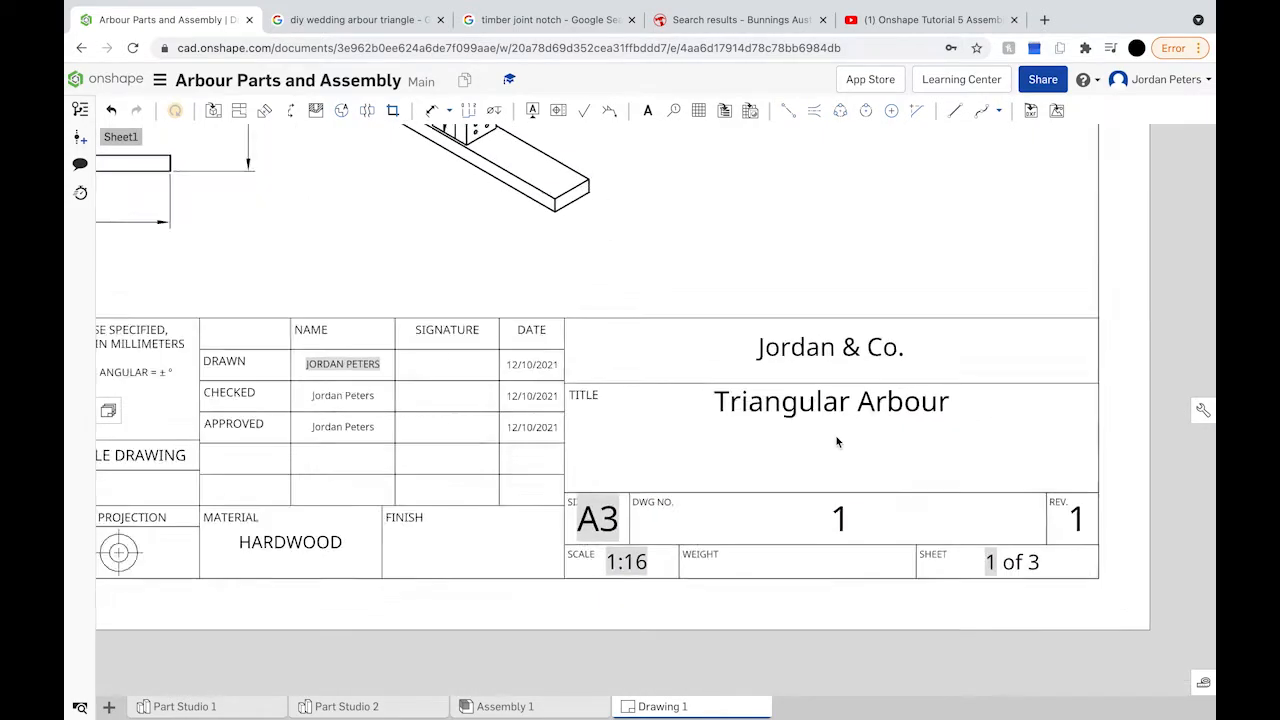
scroll(837, 442, down, 1)
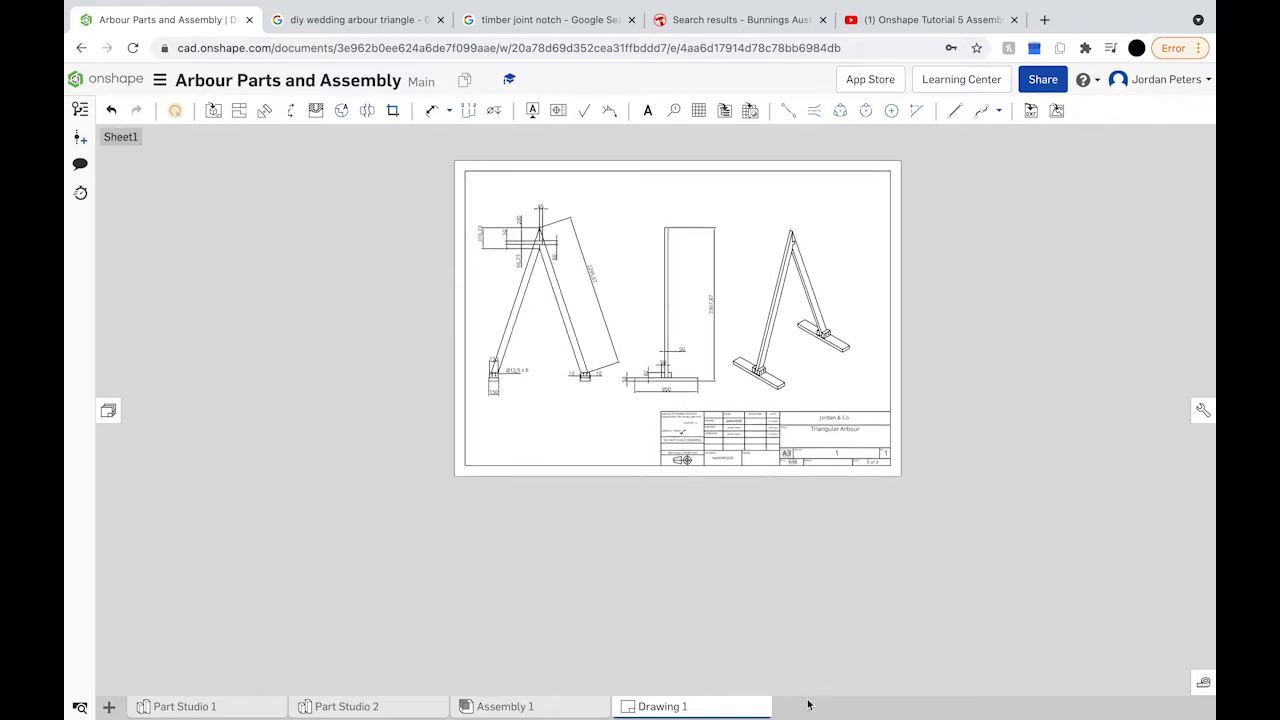
Step: Create Drawing 2 from Onshape's ANSI_A_MM.dwt template with no views
click(109, 707)
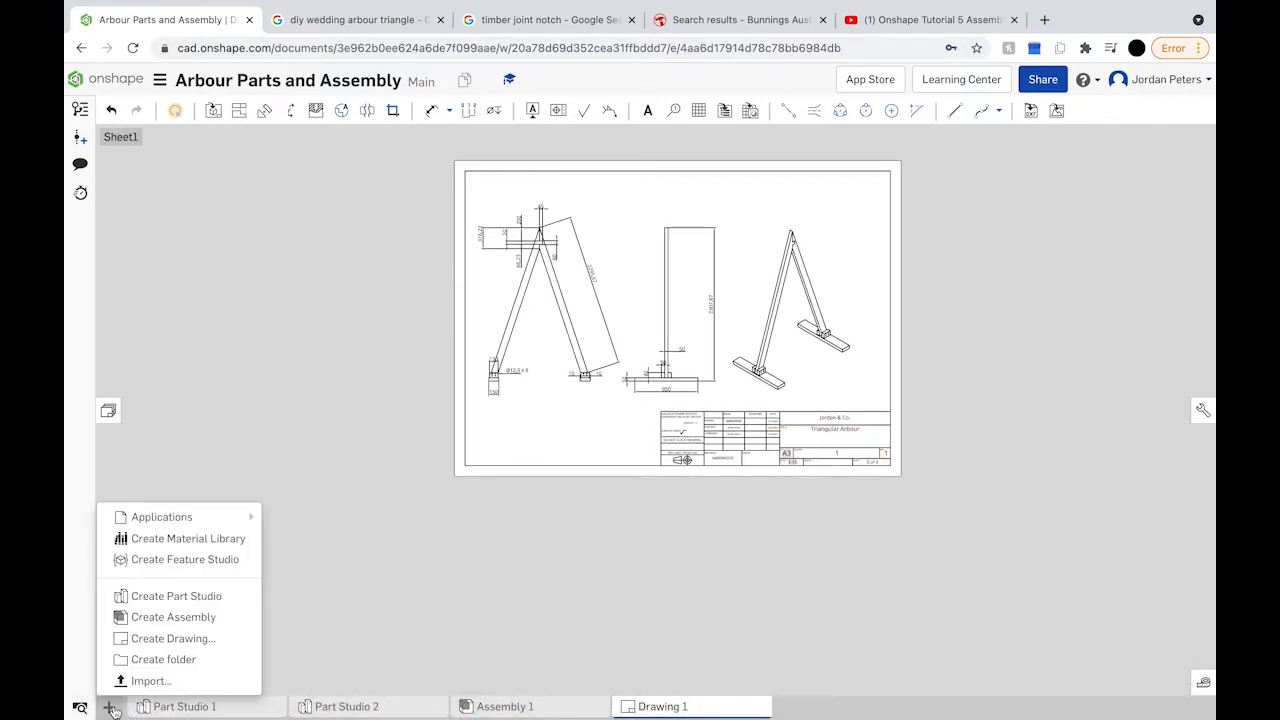
click(206, 641)
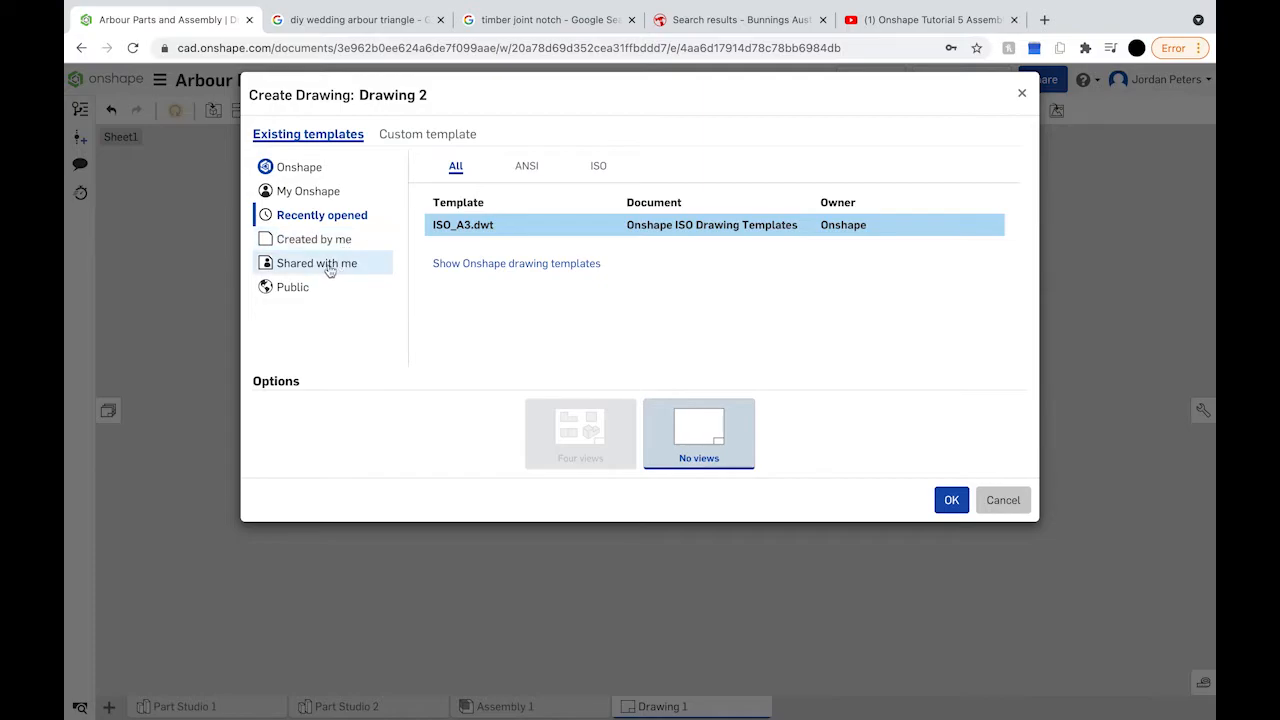
click(335, 171)
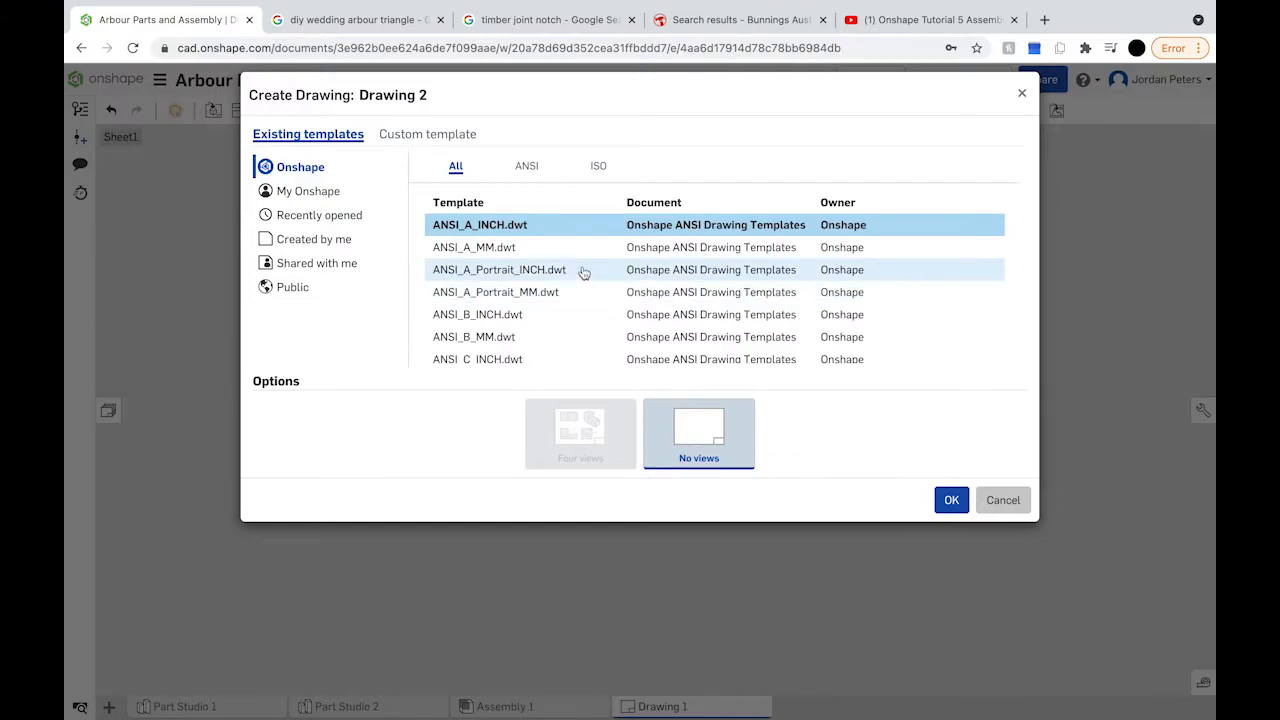
click(530, 252)
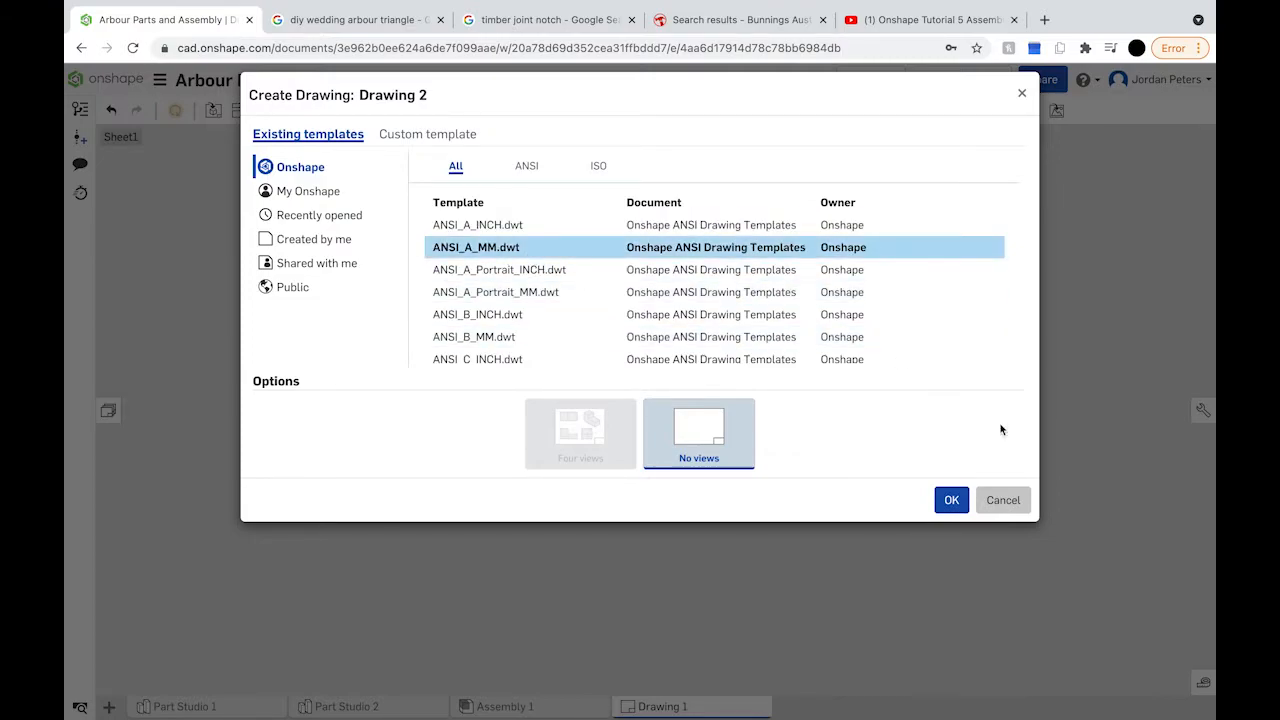
click(951, 506)
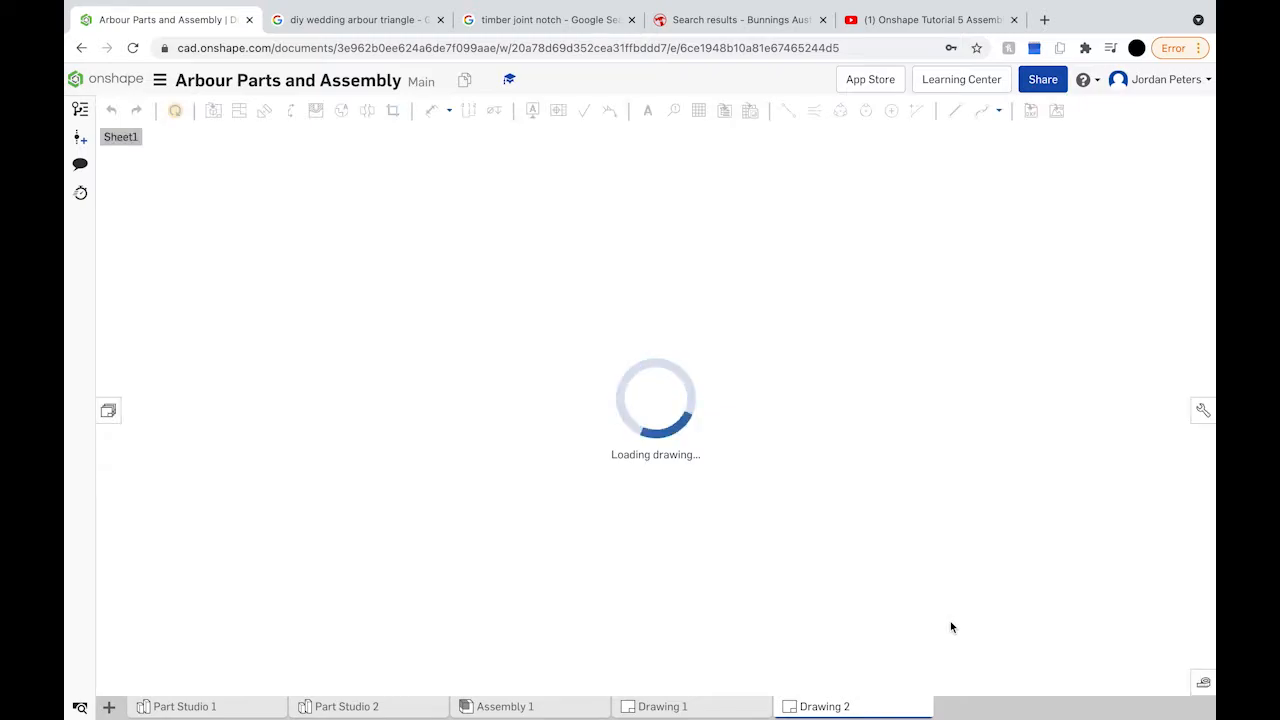
Step: Insert a 1:16 front view of Part Studio 1's Male Upright on the sheet's left half
scroll(657, 663, up, 5)
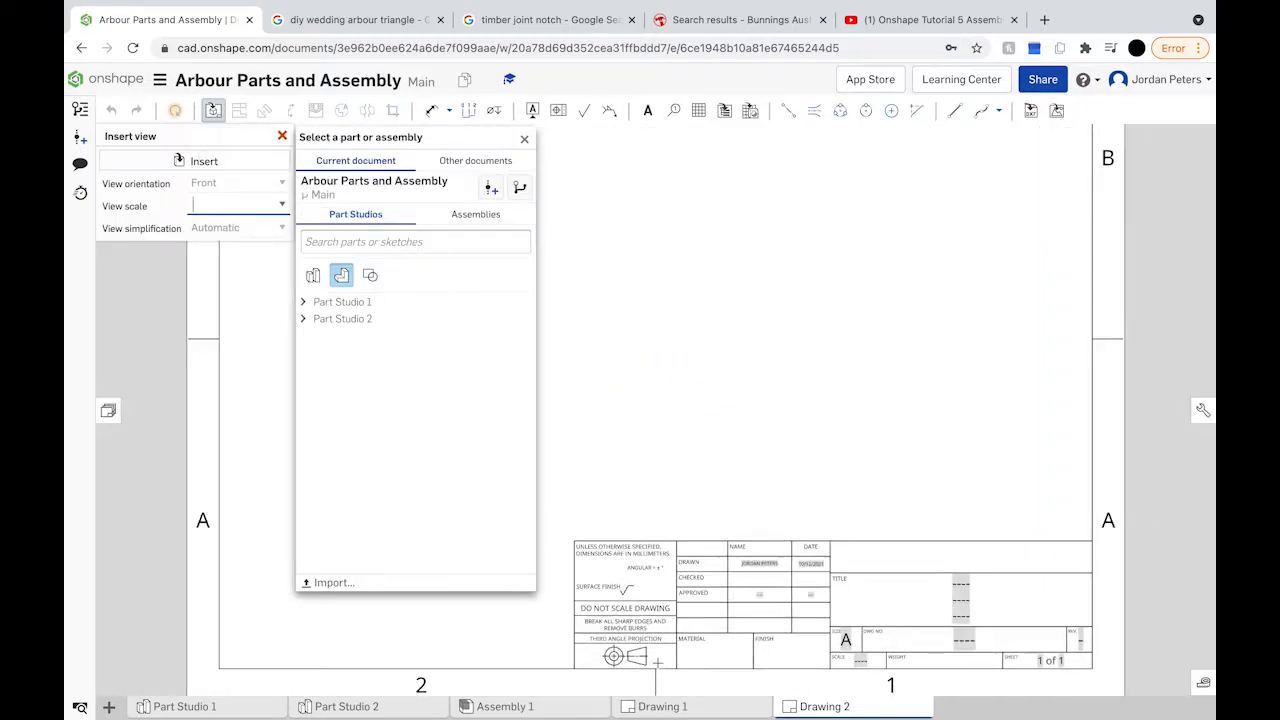
scroll(657, 663, down, 3)
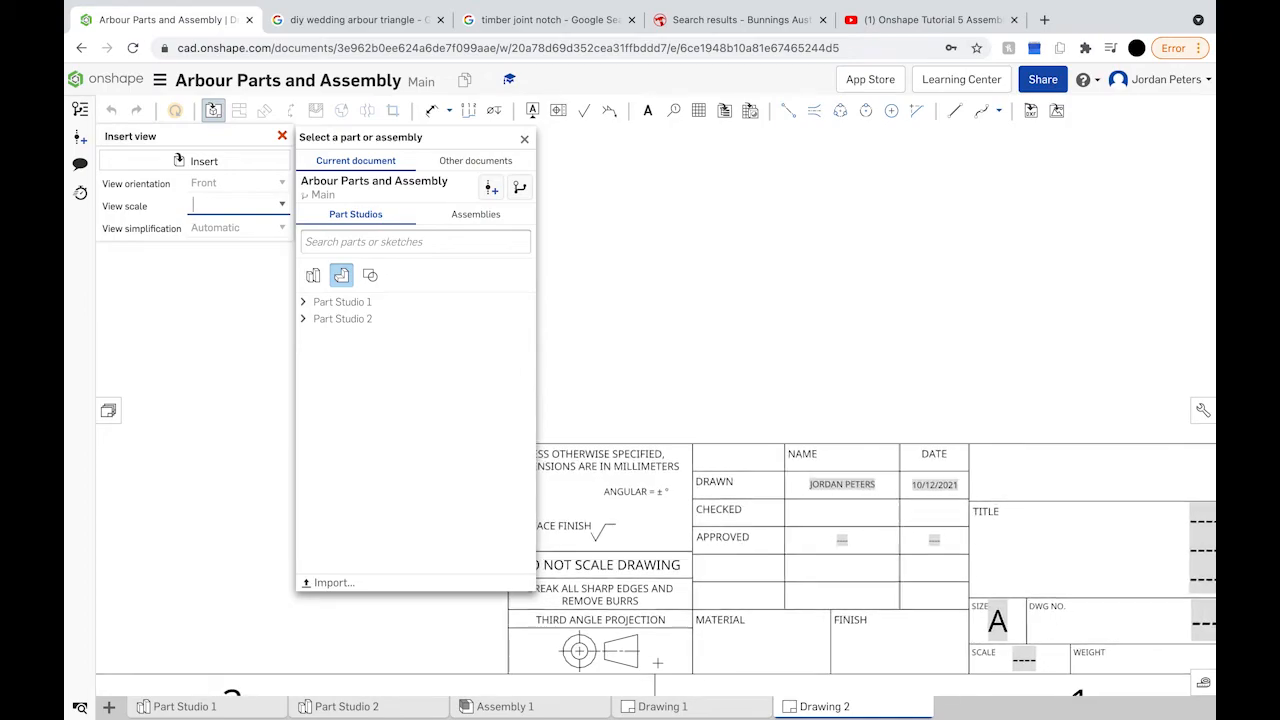
scroll(657, 663, down, 4)
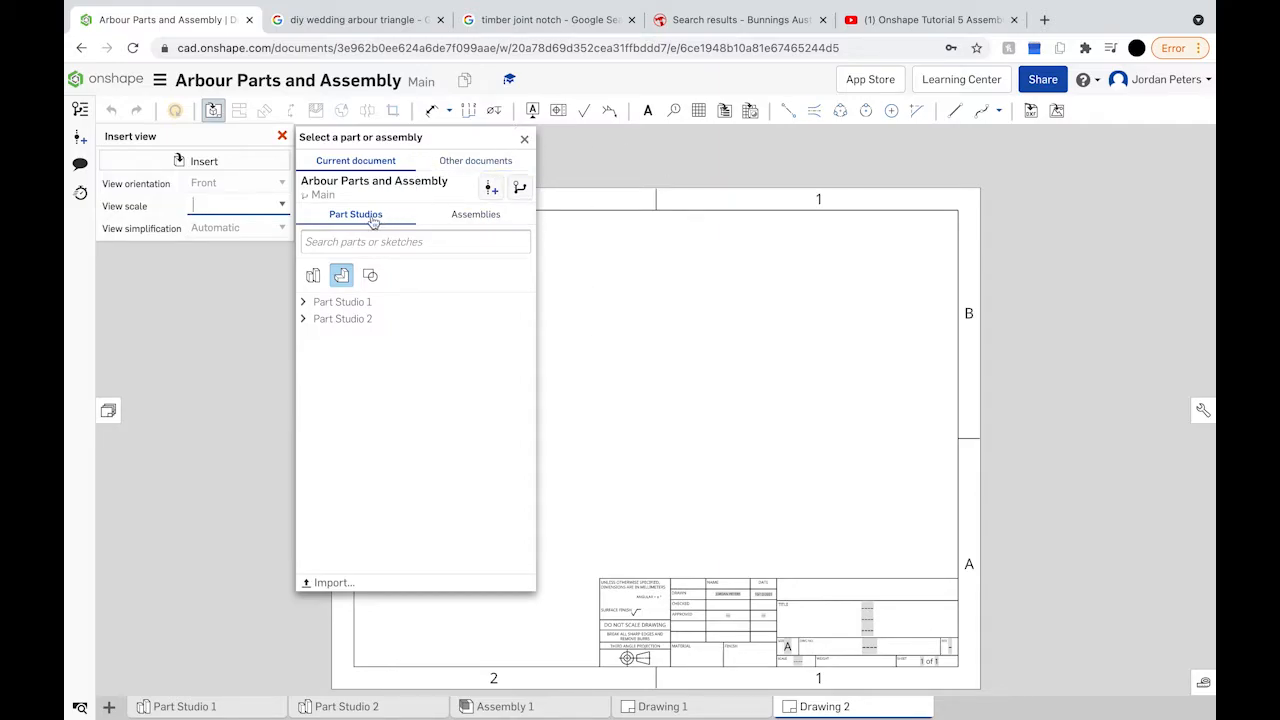
click(304, 301)
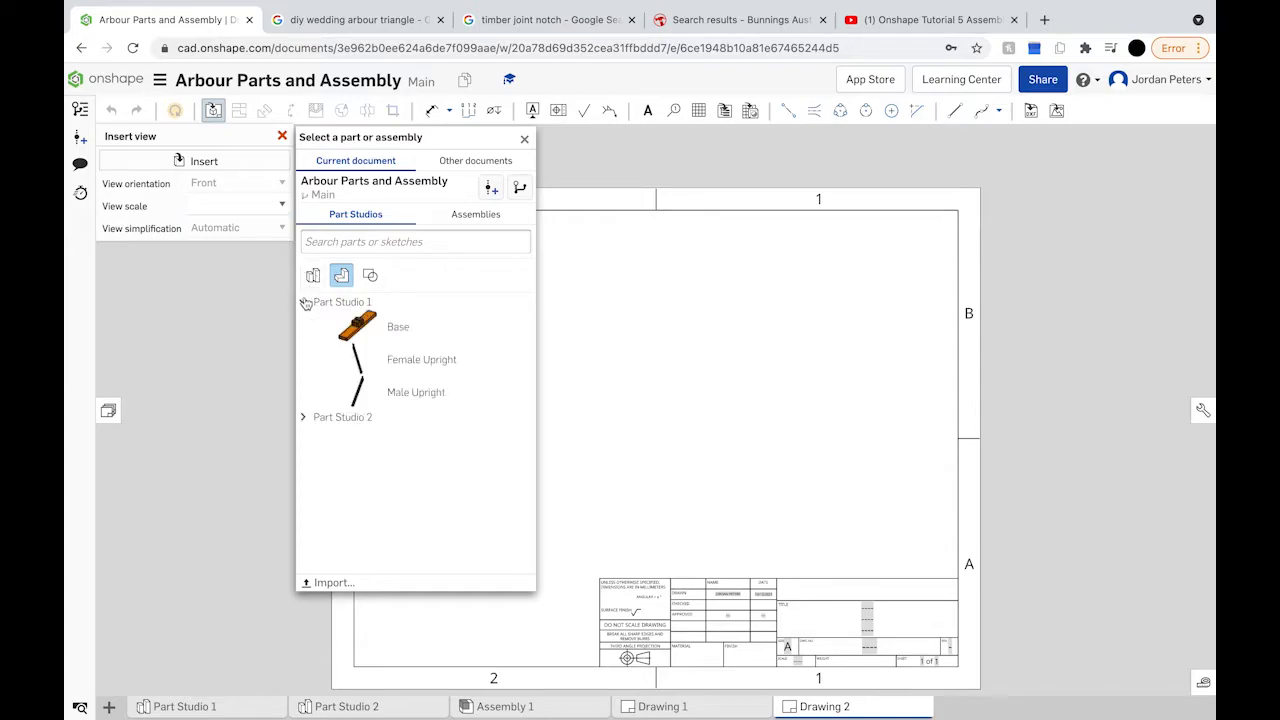
click(418, 396)
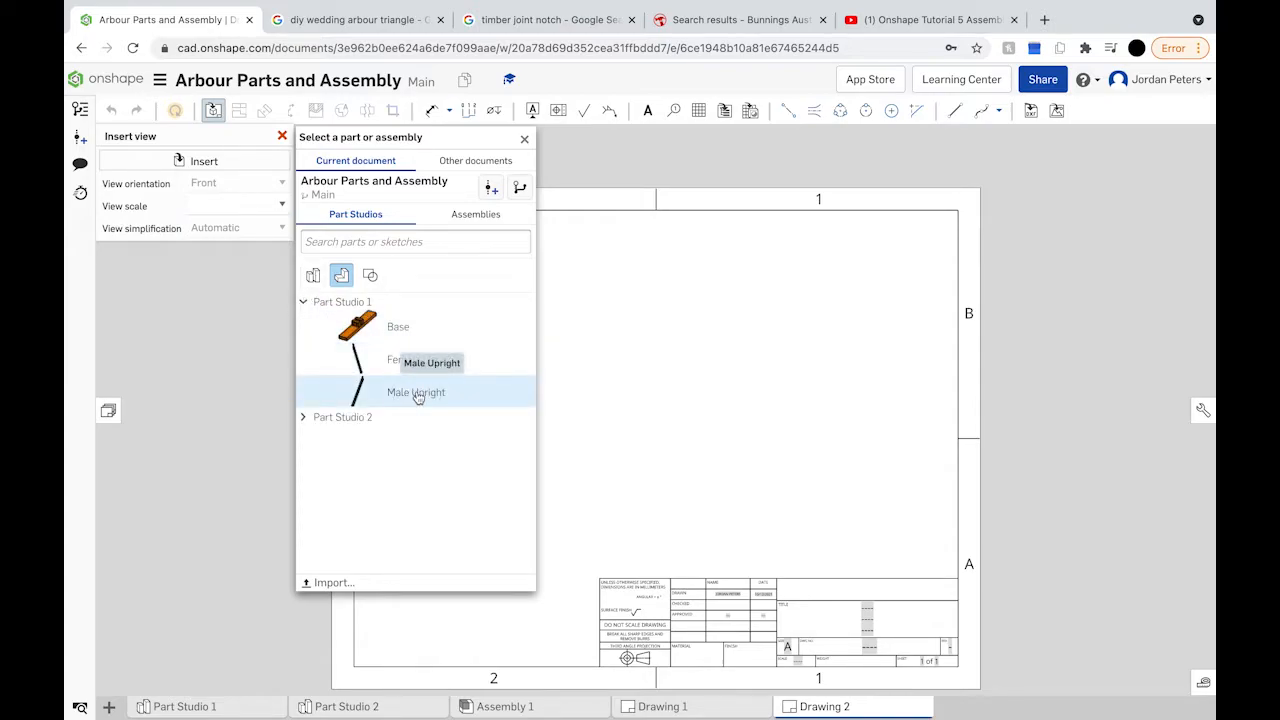
click(271, 205)
scroll(259, 314, up, 4)
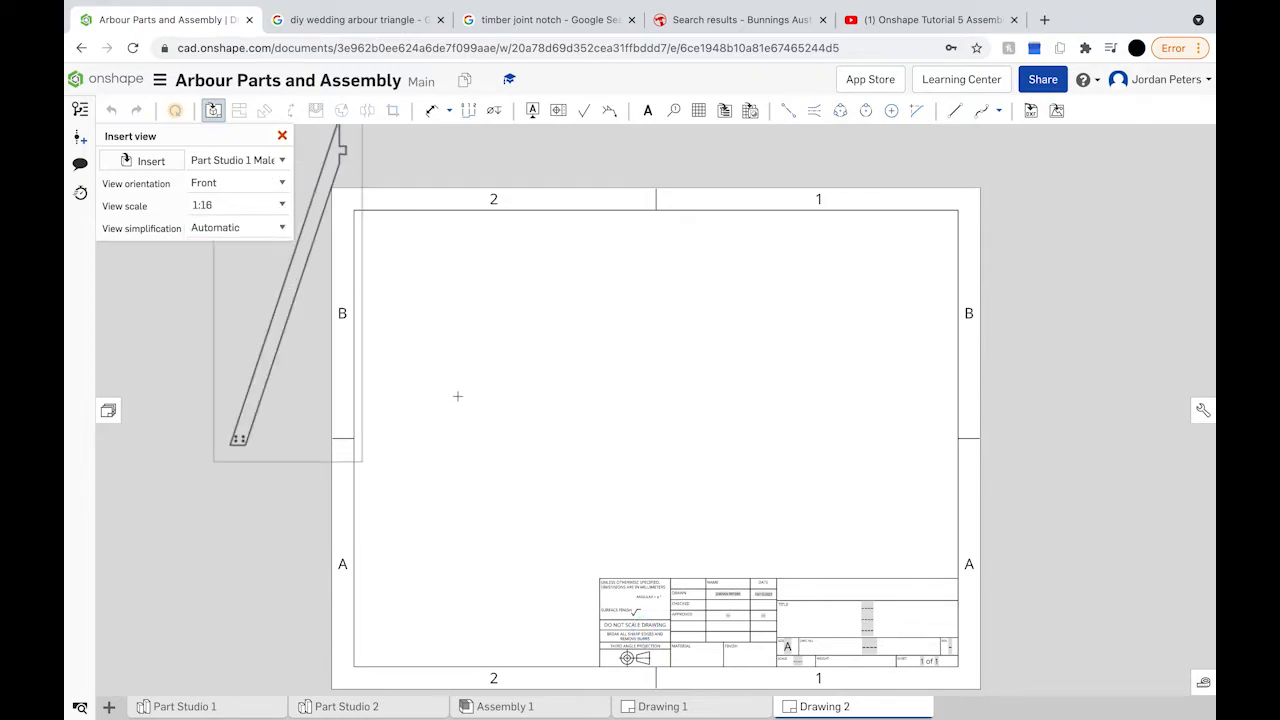
click(455, 420)
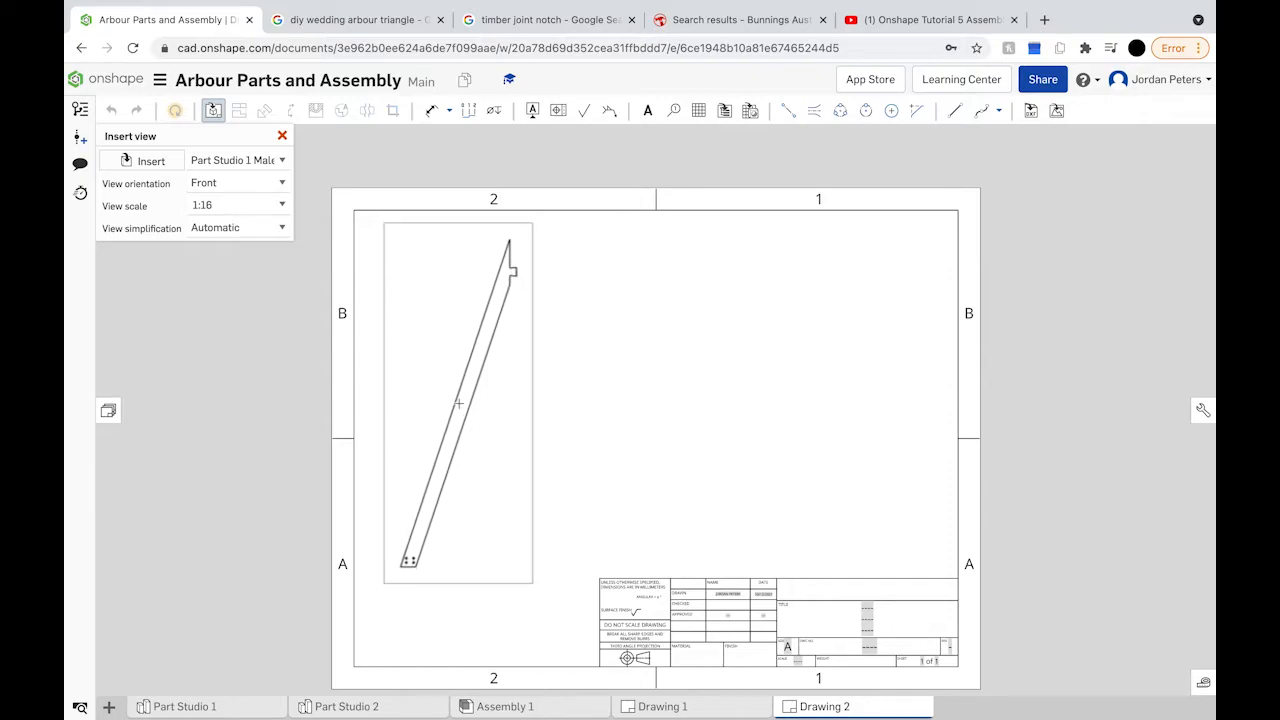
click(458, 404)
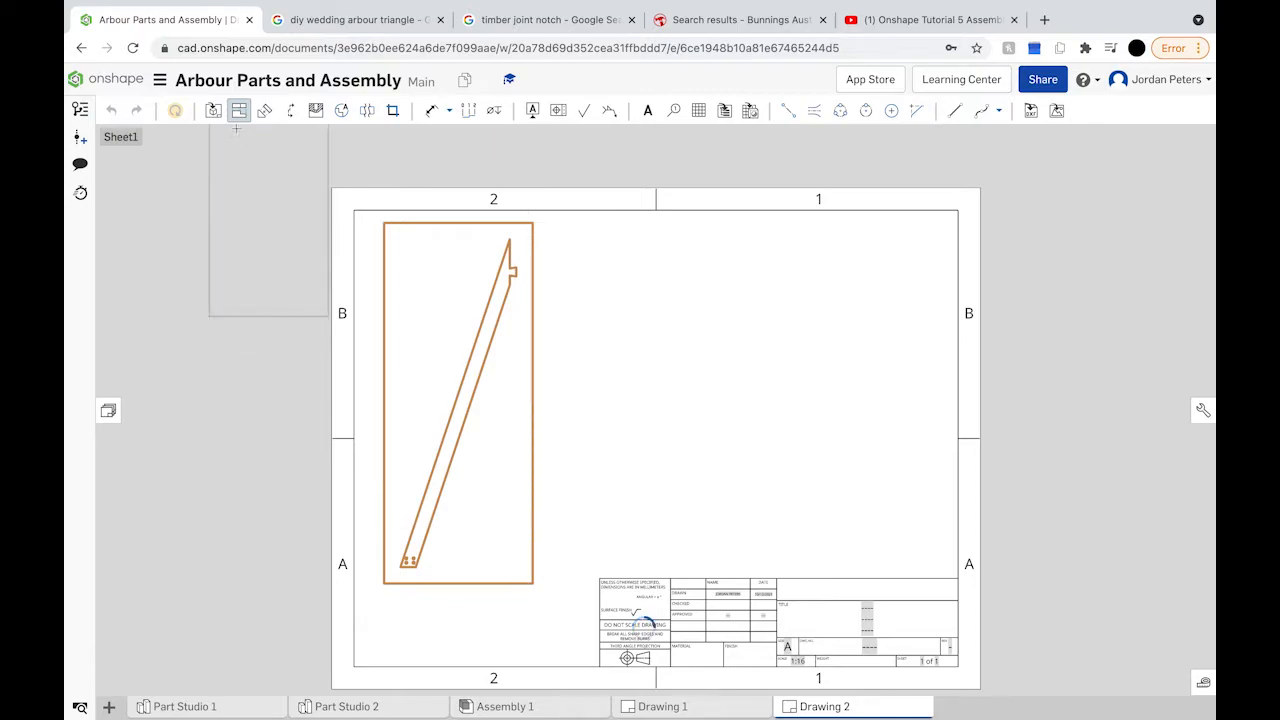
Step: Insert a front view of Part Studio 1's Female Upright to the right of the Male Upright
click(212, 113)
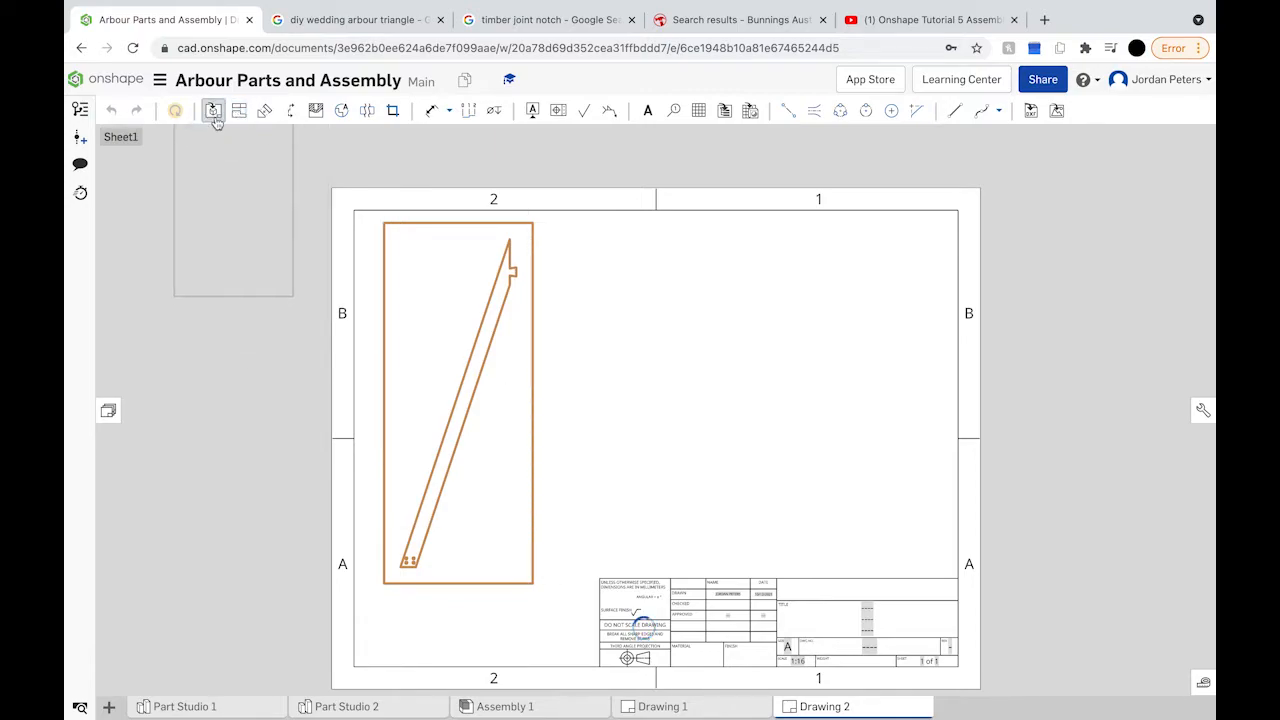
click(268, 170)
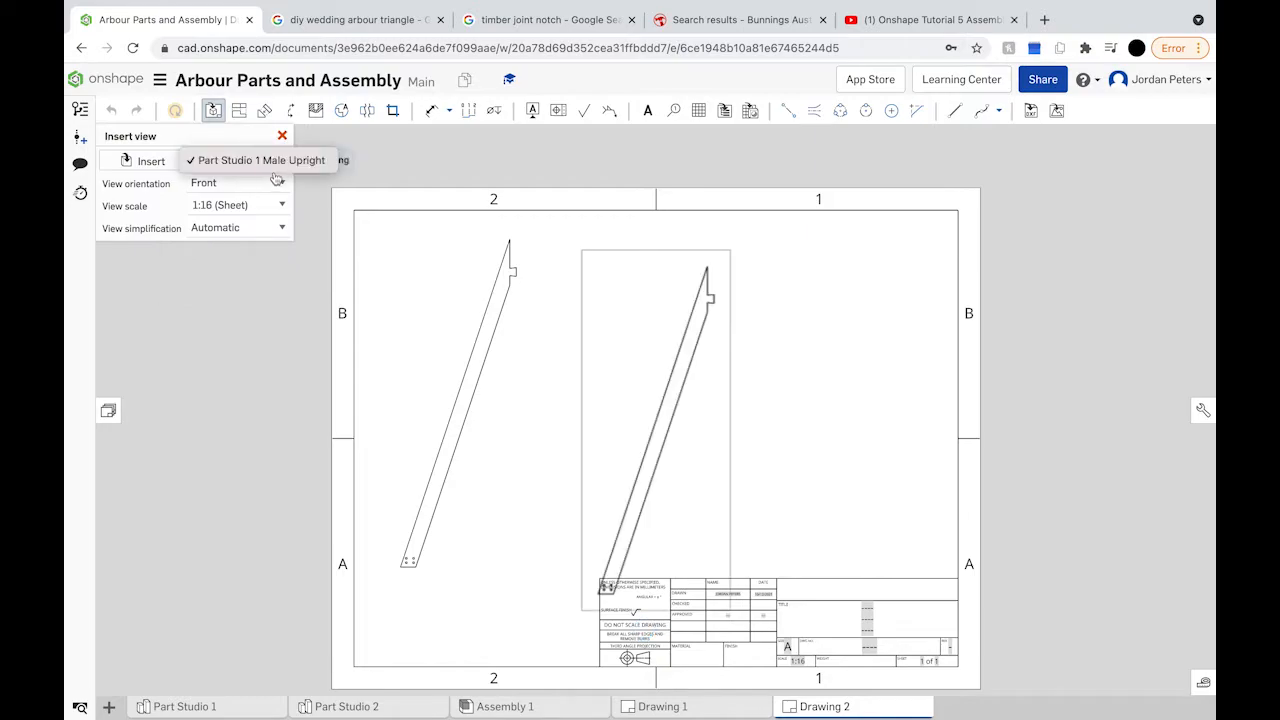
click(160, 166)
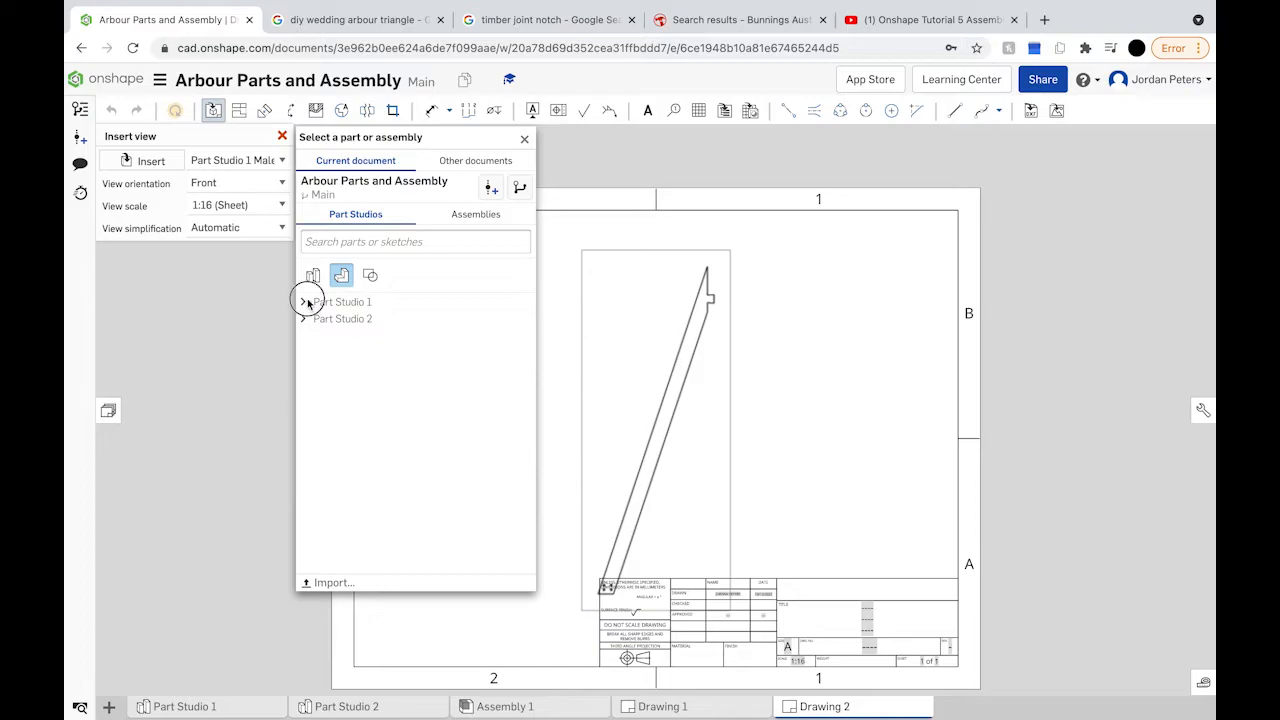
click(304, 303)
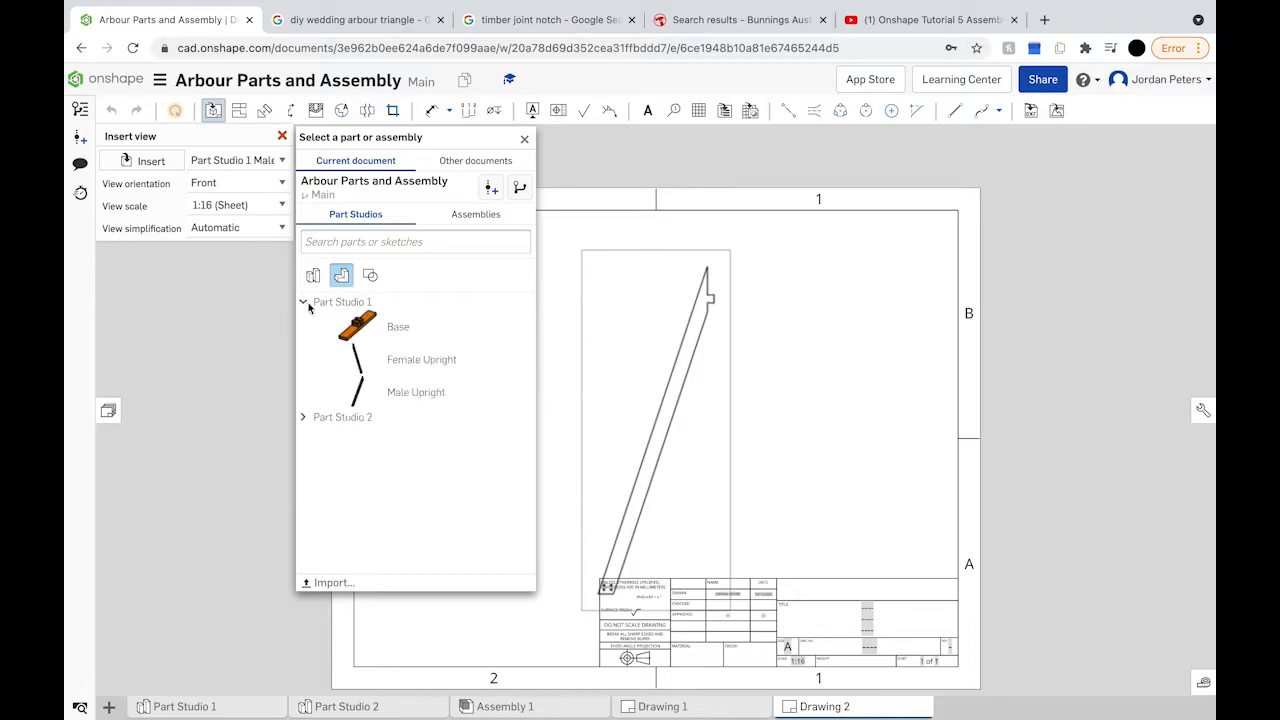
click(413, 372)
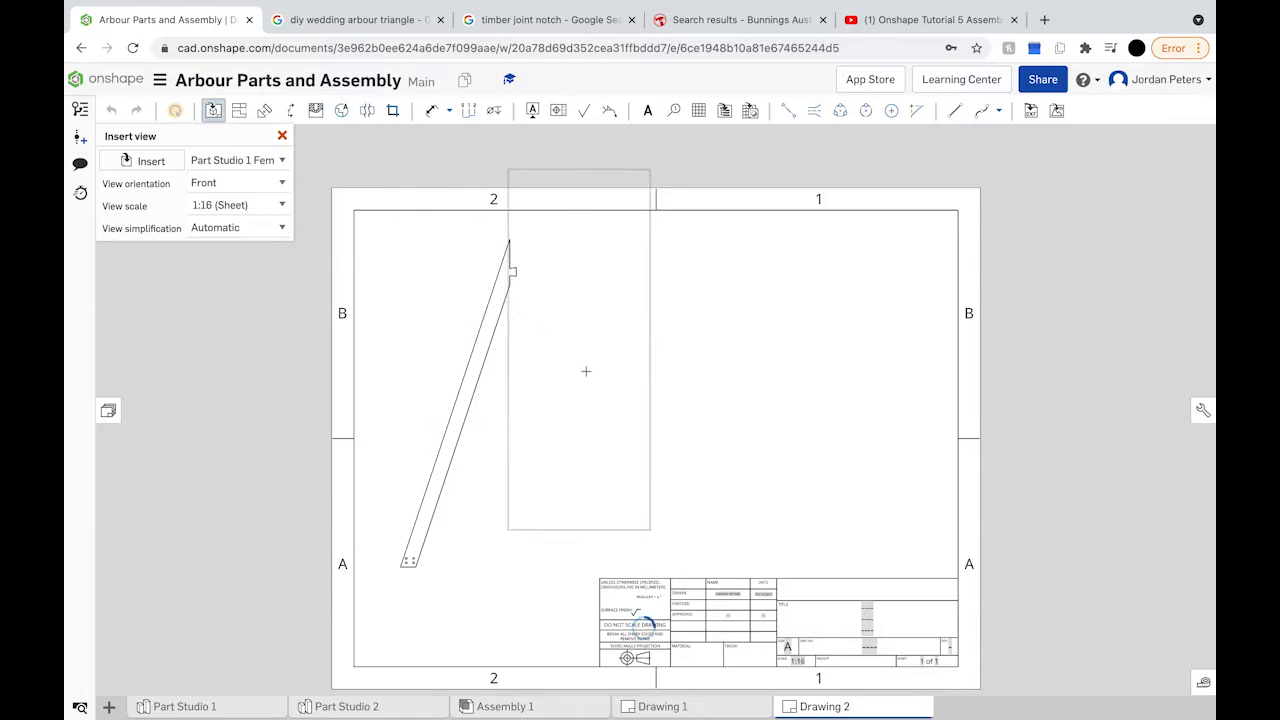
click(596, 404)
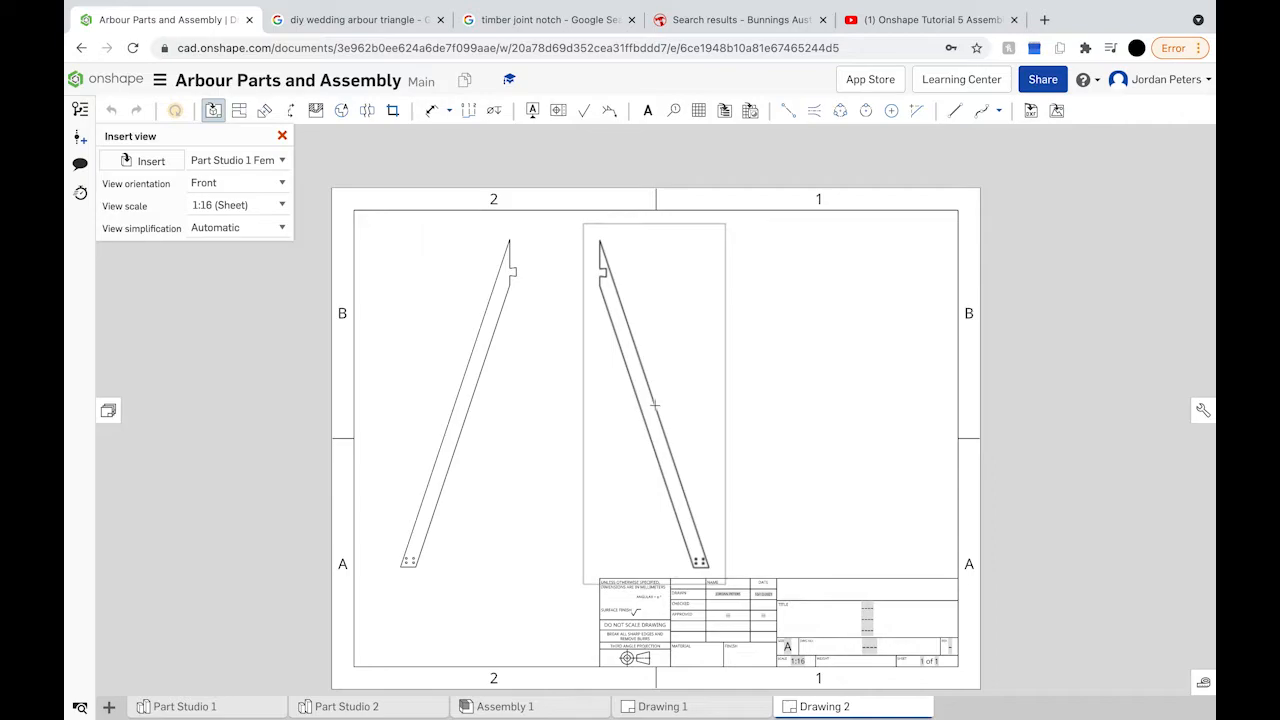
click(653, 404)
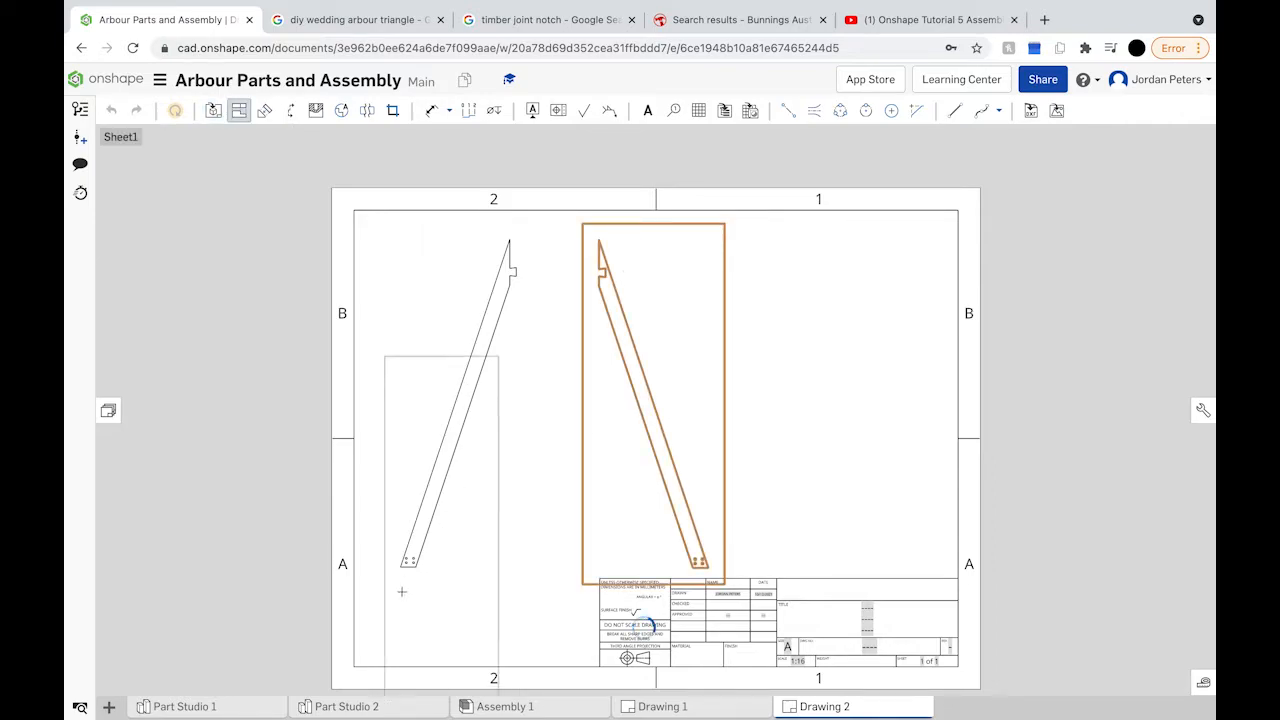
Step: Attach a Ø12.5 hole callout to the upper-right bolt hole at the Male Upright's foot
scroll(399, 593, up, 8)
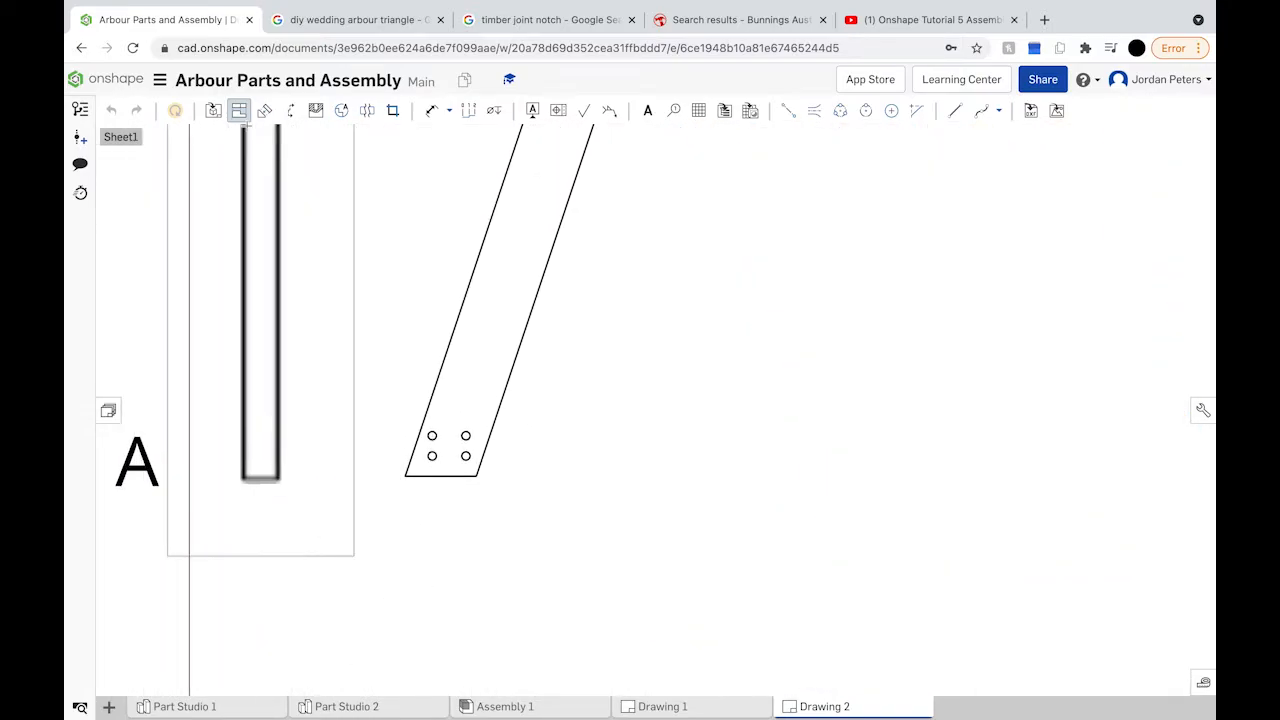
click(243, 113)
click(432, 110)
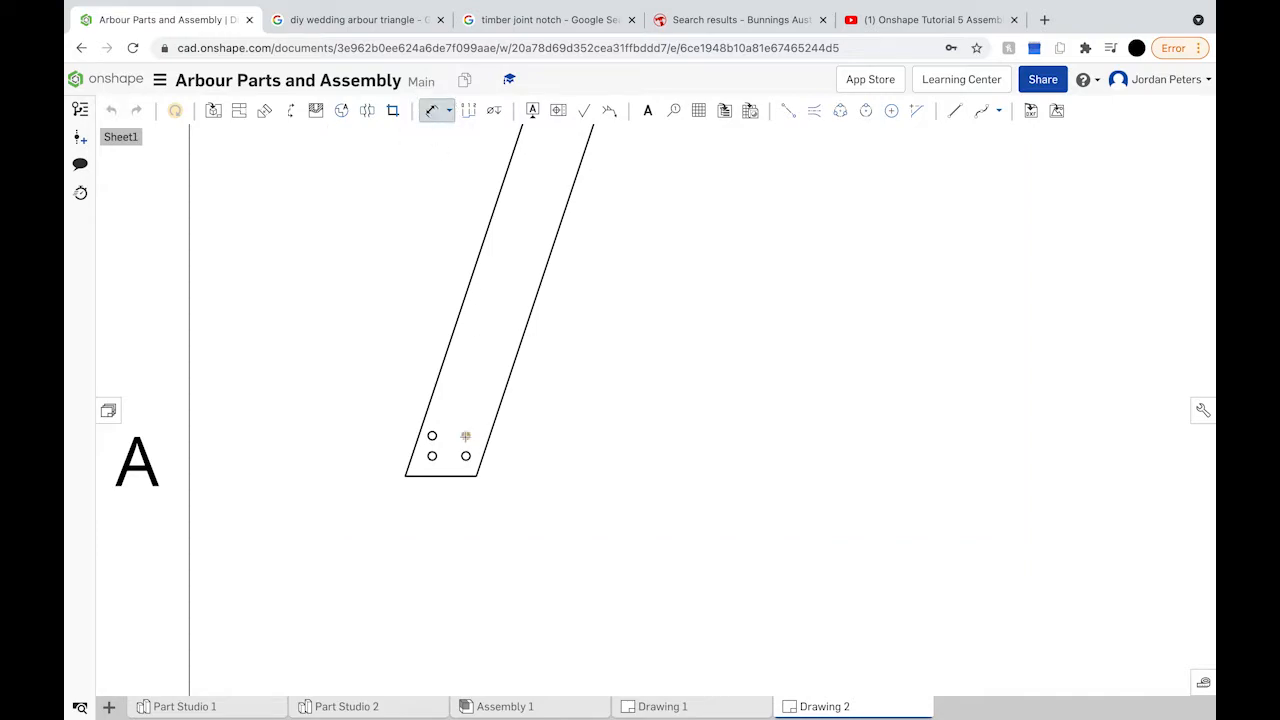
scroll(466, 437, up, 10)
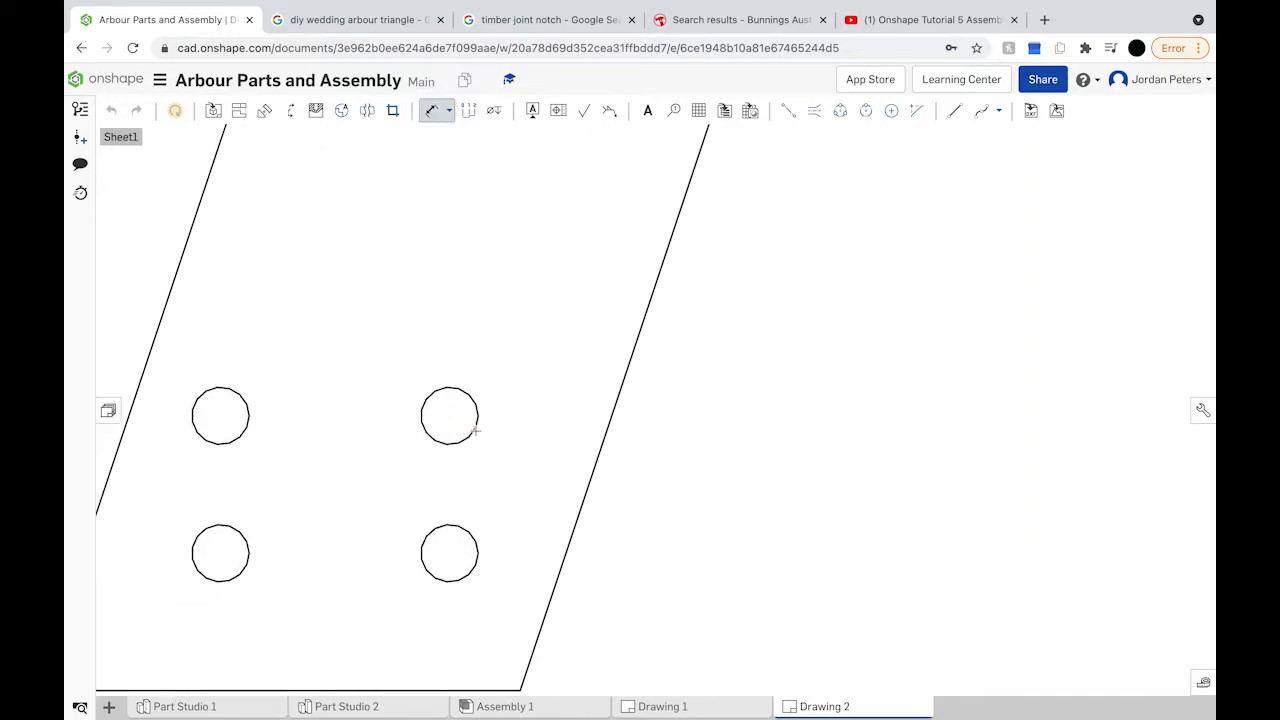
click(476, 430)
scroll(893, 405, down, 5)
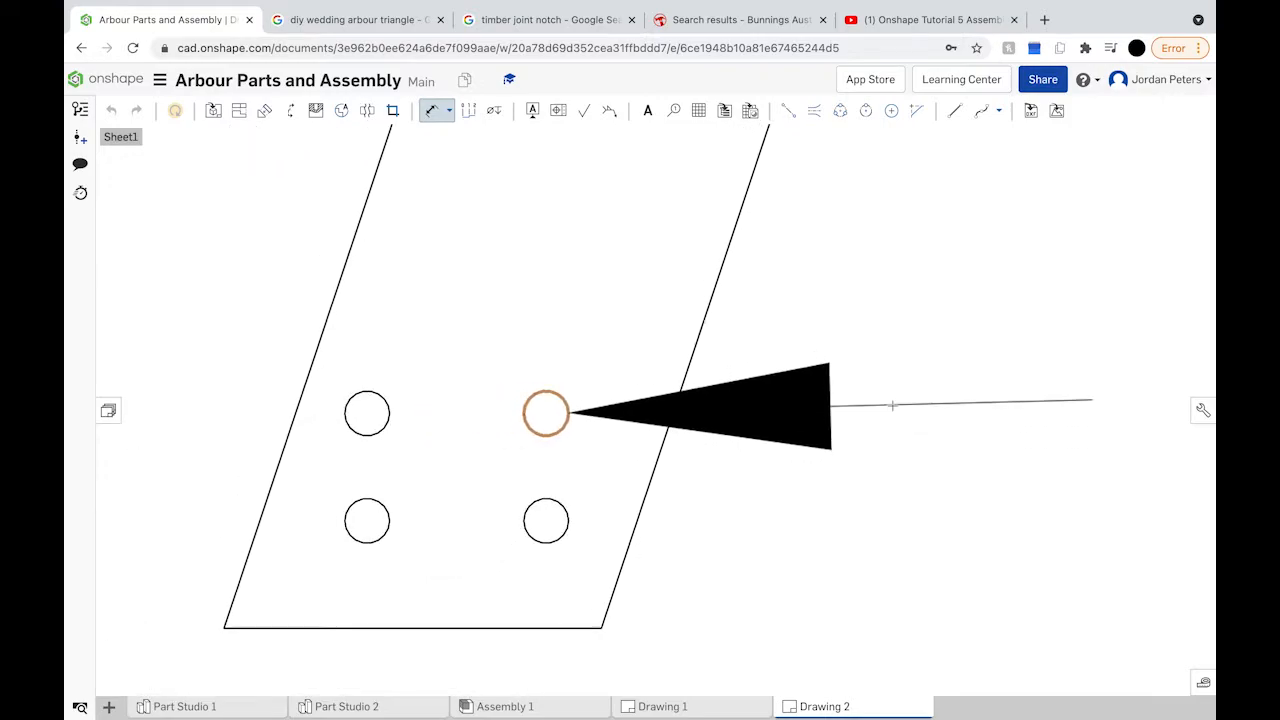
scroll(893, 405, down, 5)
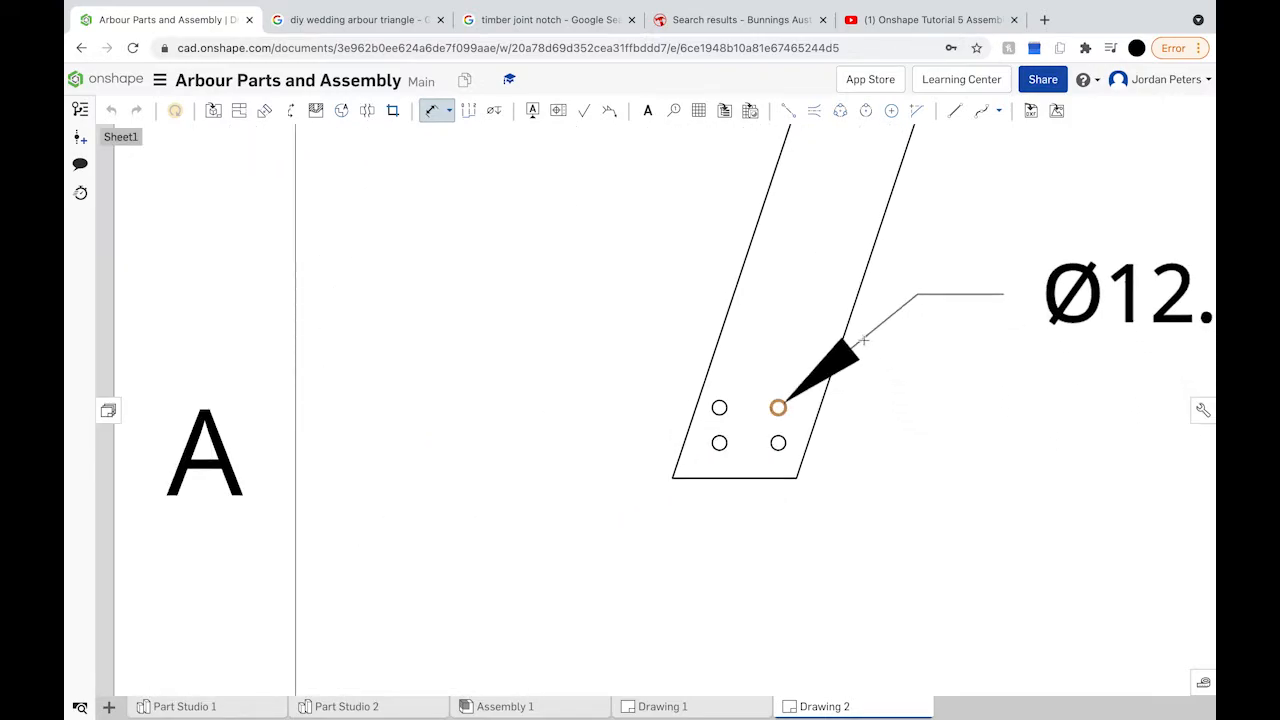
click(864, 340)
middle_drag(864, 340, 456, 318)
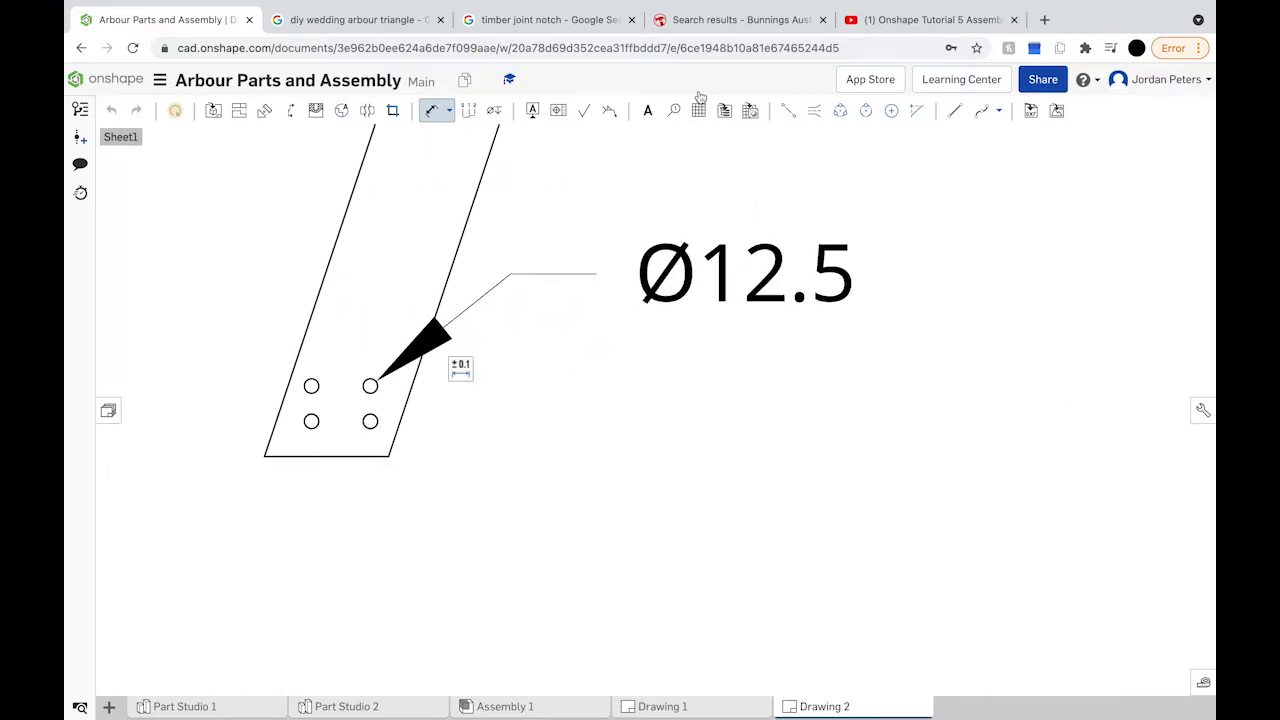
Step: Add an 'x 4' note to the right of the Ø12.5 callout
click(647, 110)
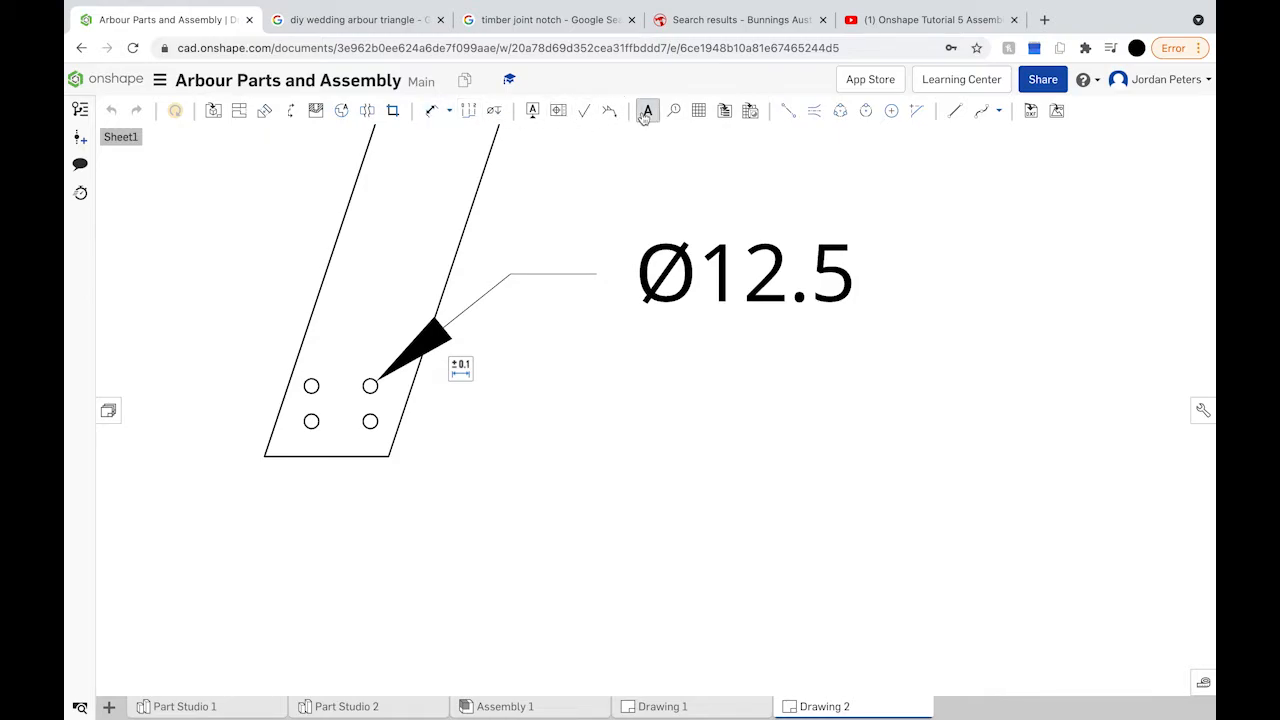
click(875, 245)
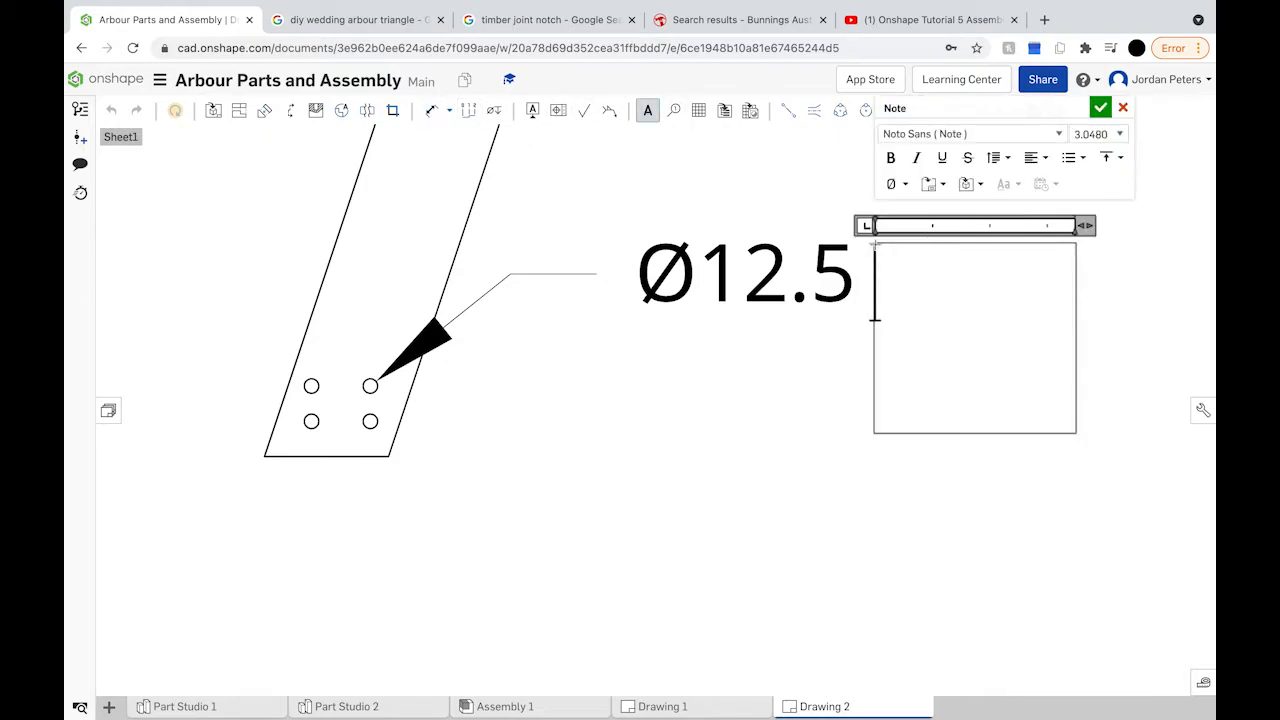
text(x)
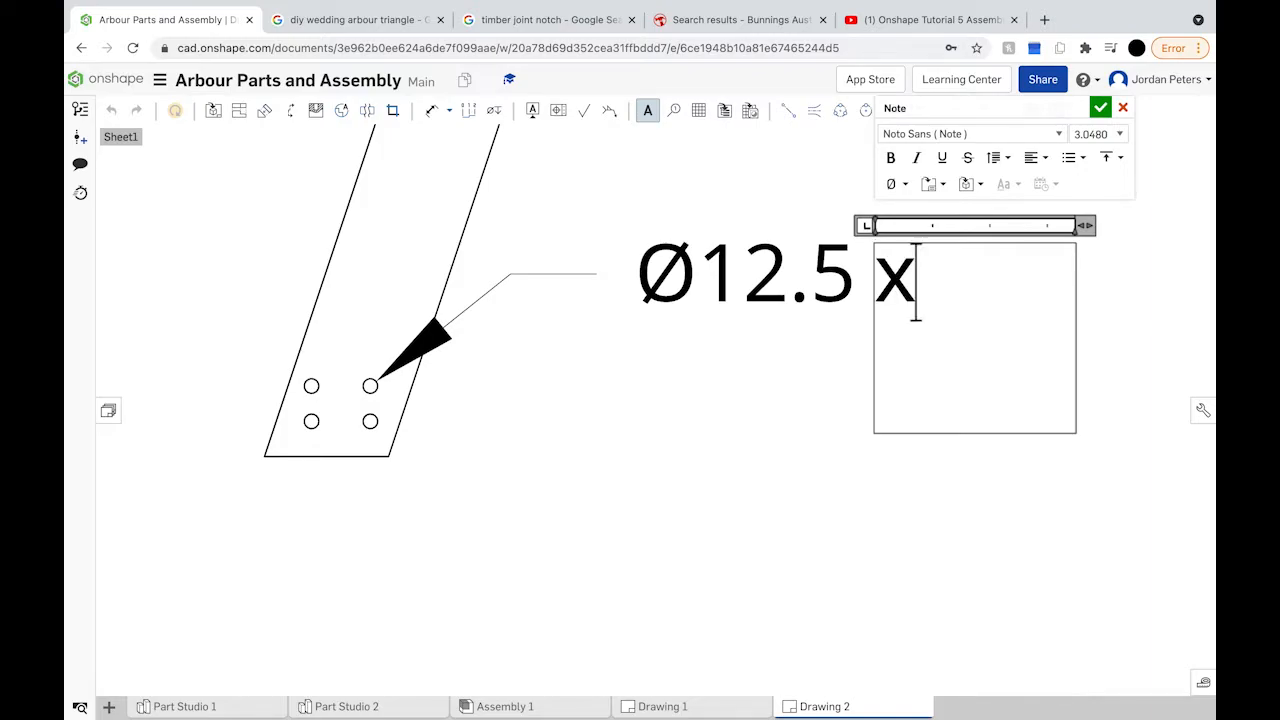
text( 4)
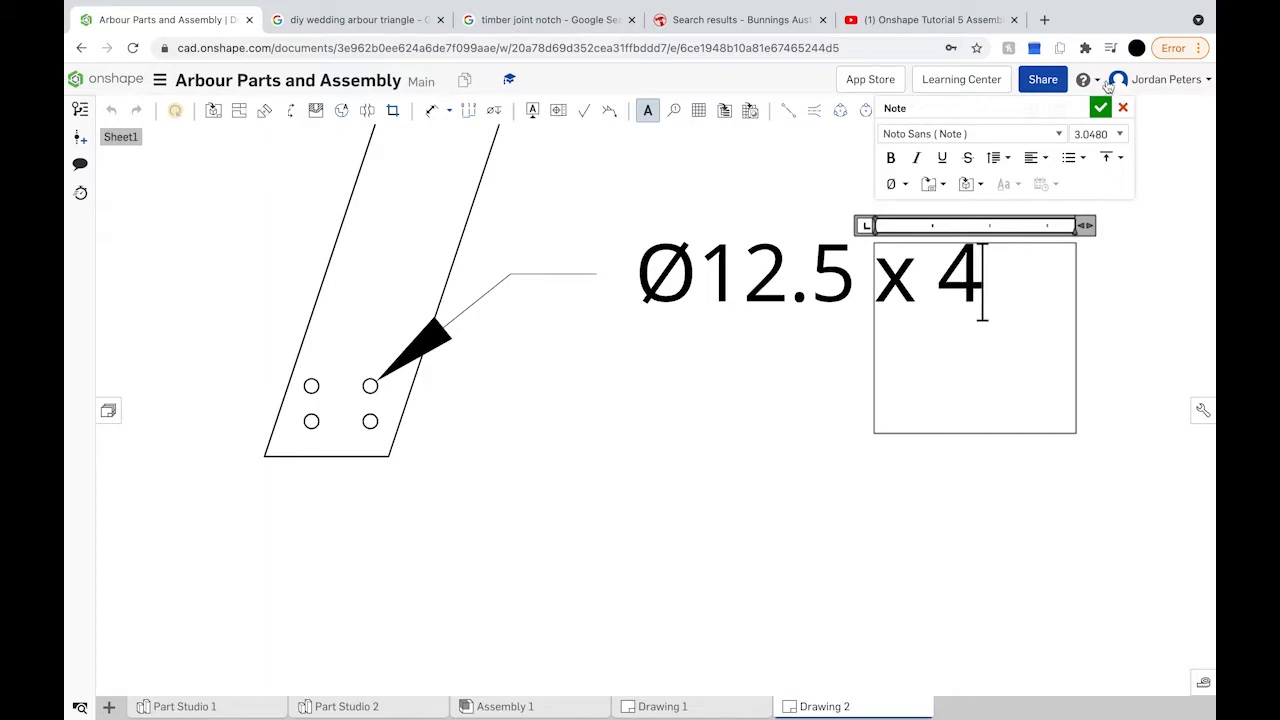
click(1101, 107)
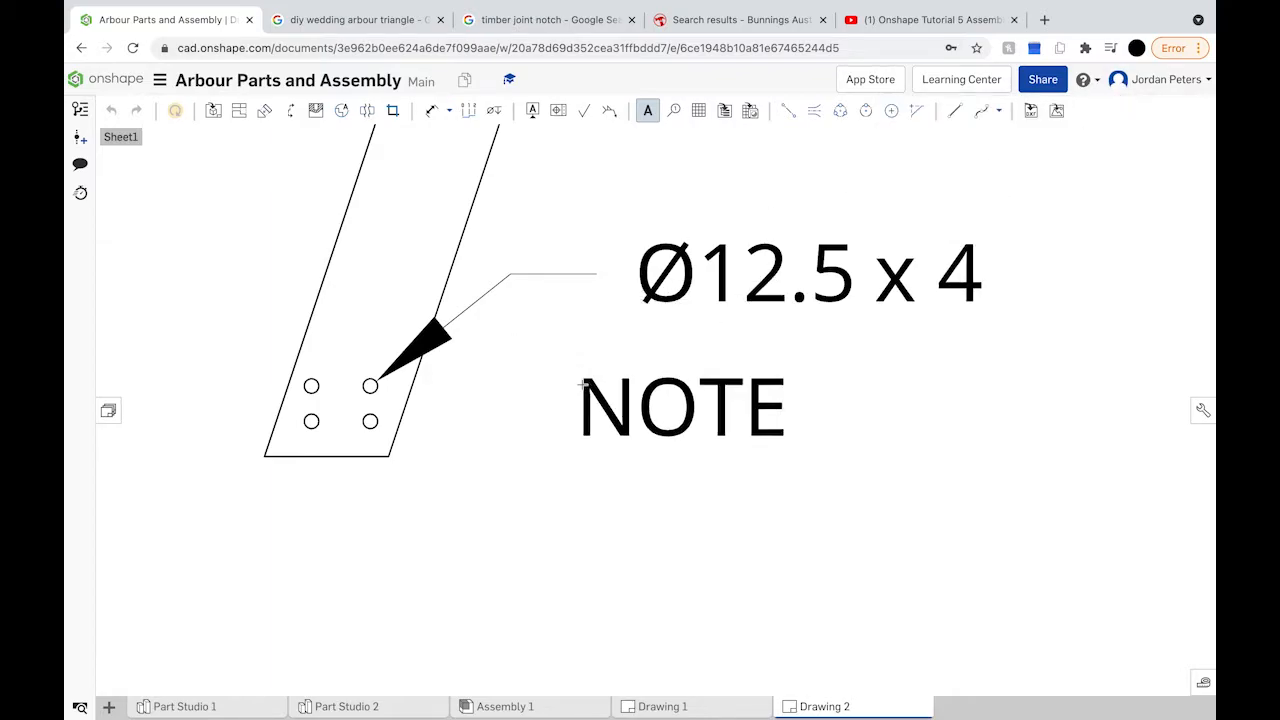
click(641, 112)
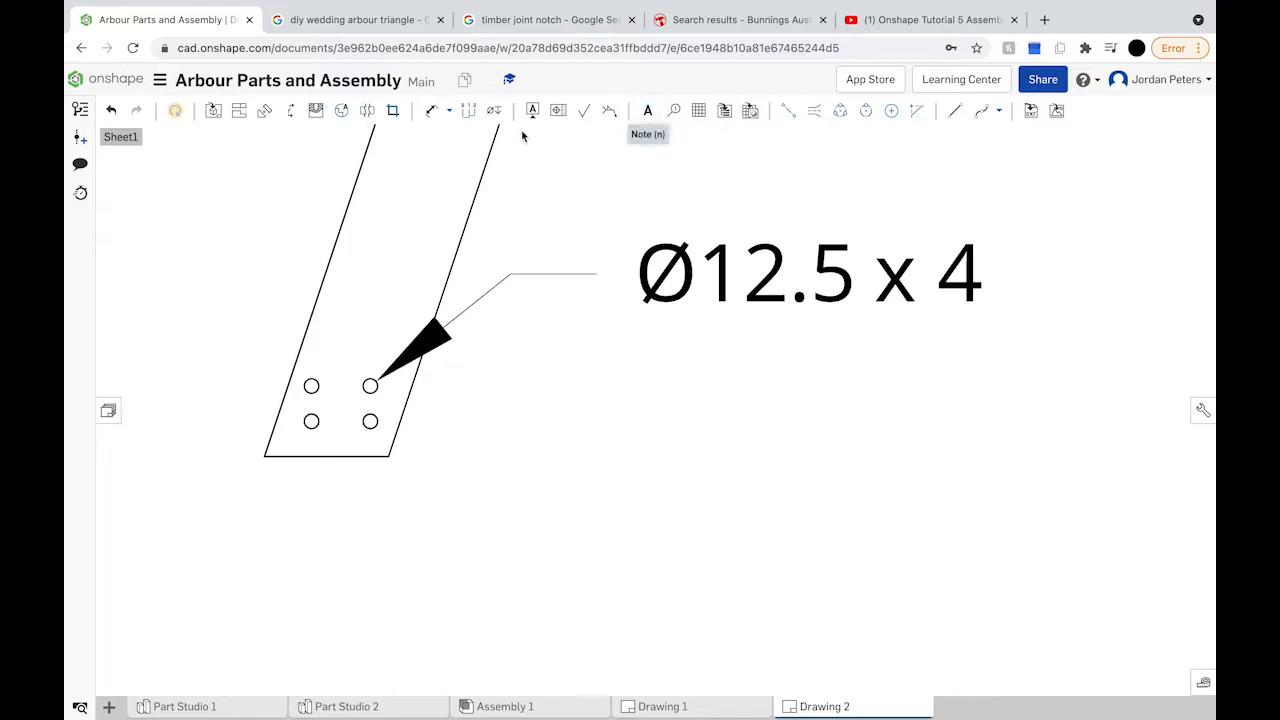
Step: Dimension the bolt hole 40 horizontally from the upright's bottom-left corner
click(431, 110)
scroll(370, 421, up, 1)
scroll(370, 421, up, 5)
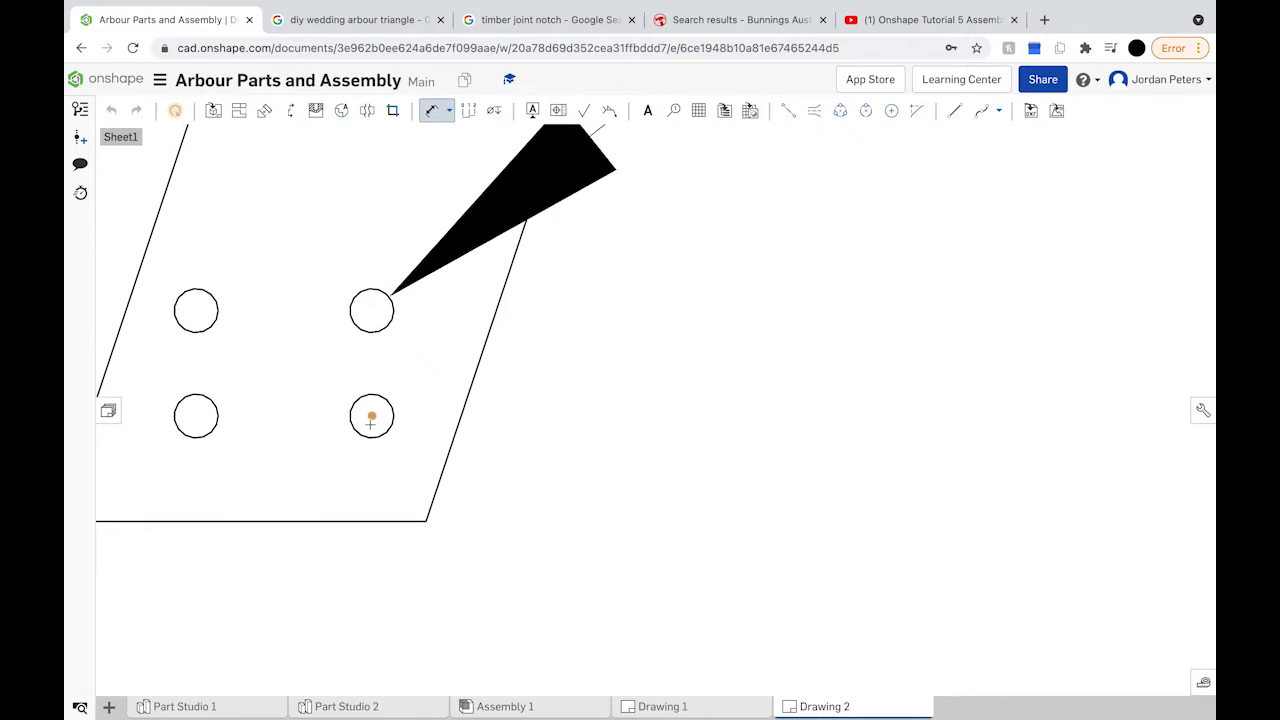
middle_drag(370, 421, 740, 434)
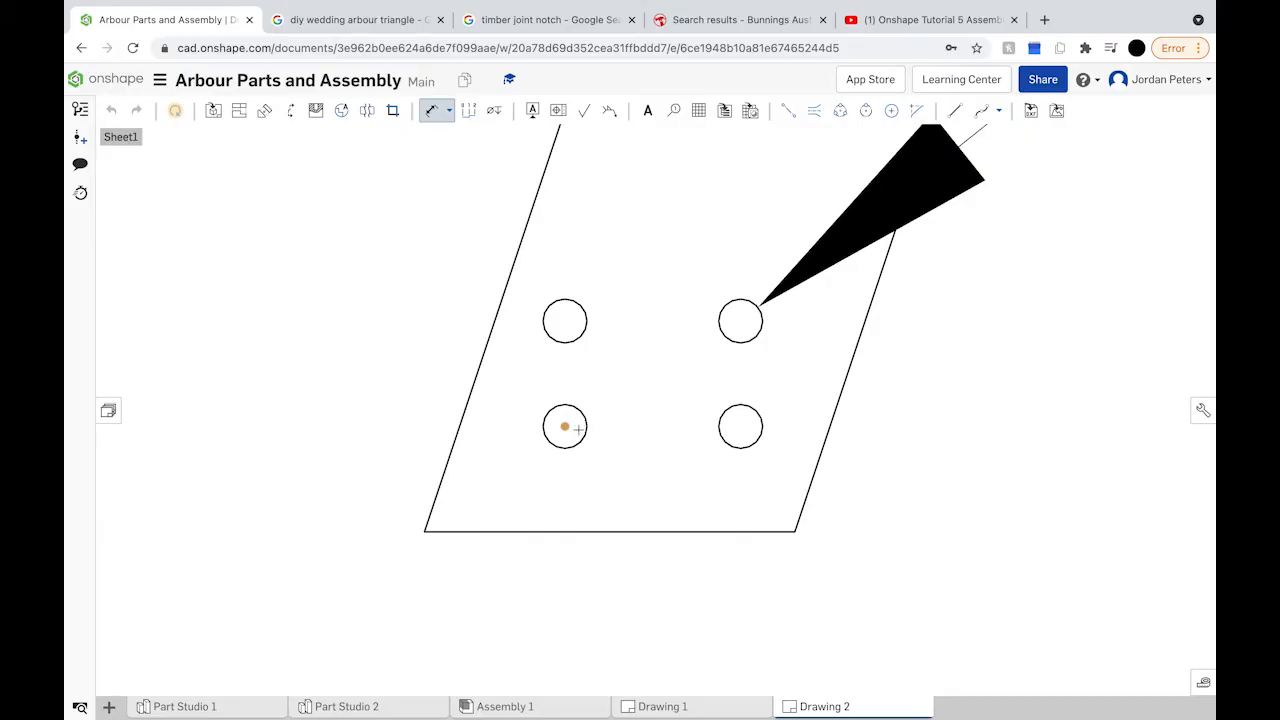
click(424, 532)
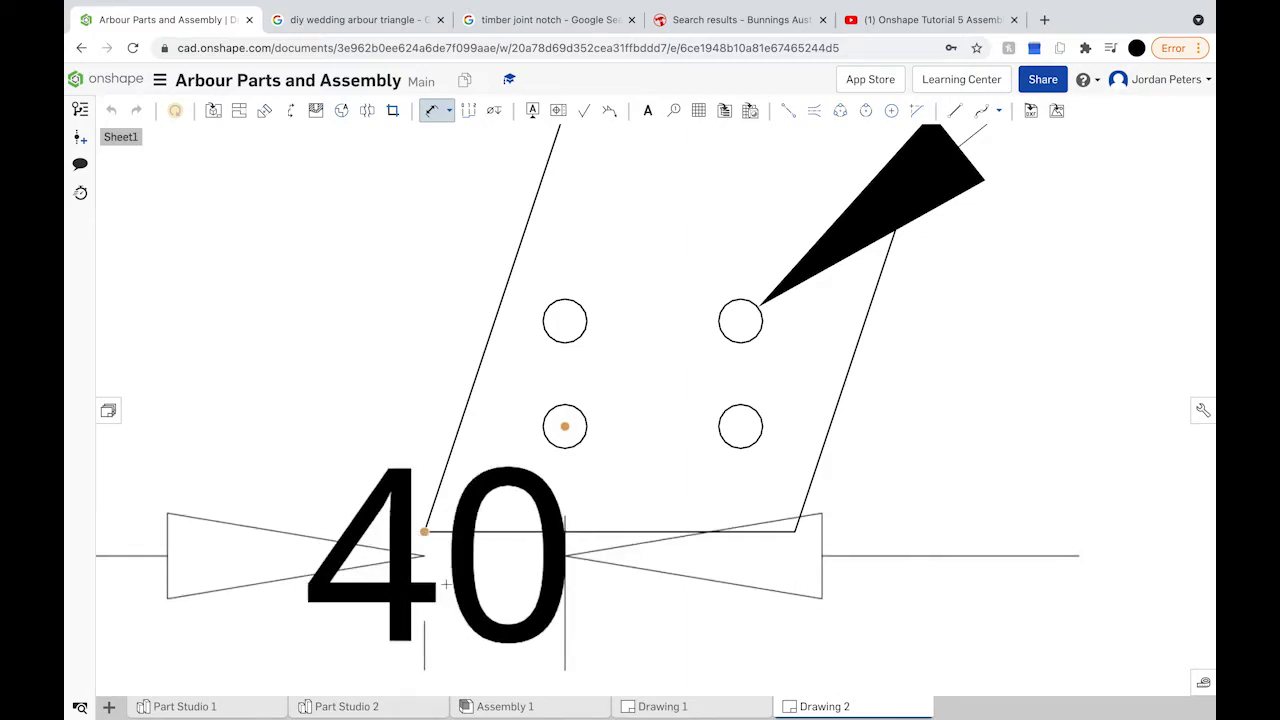
scroll(446, 584, down, 2)
scroll(446, 584, down, 4)
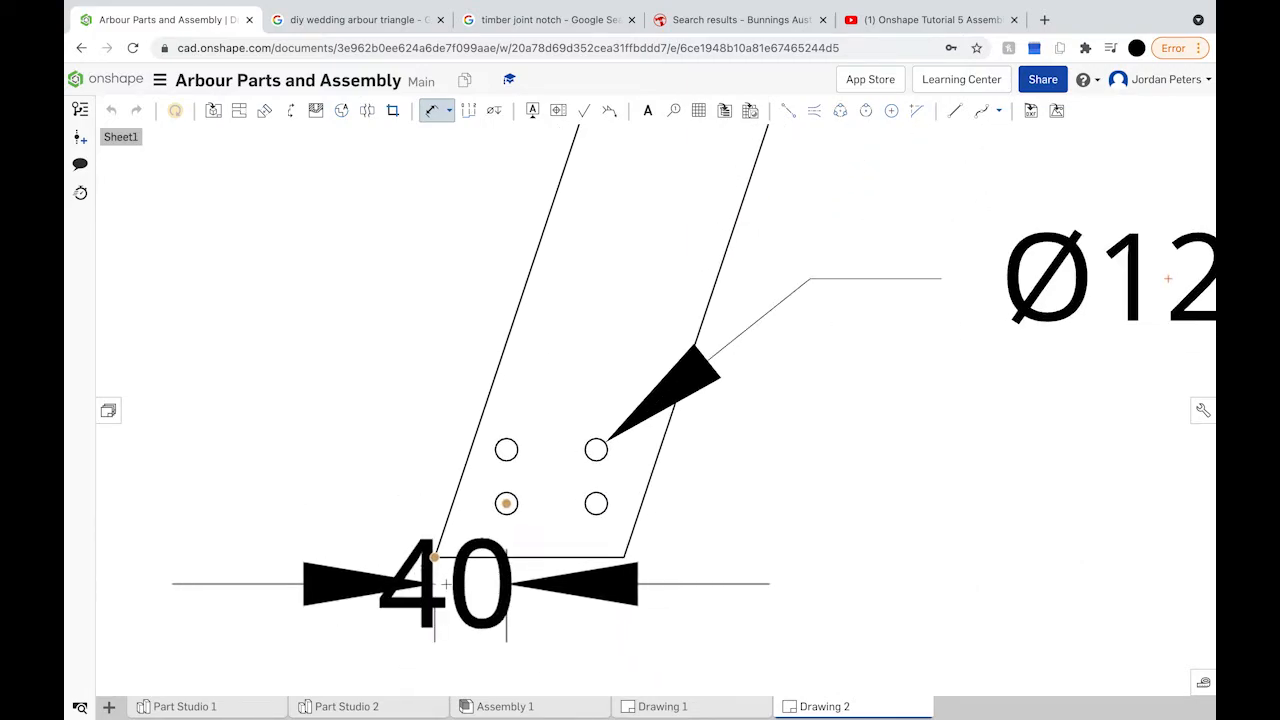
scroll(446, 584, down, 5)
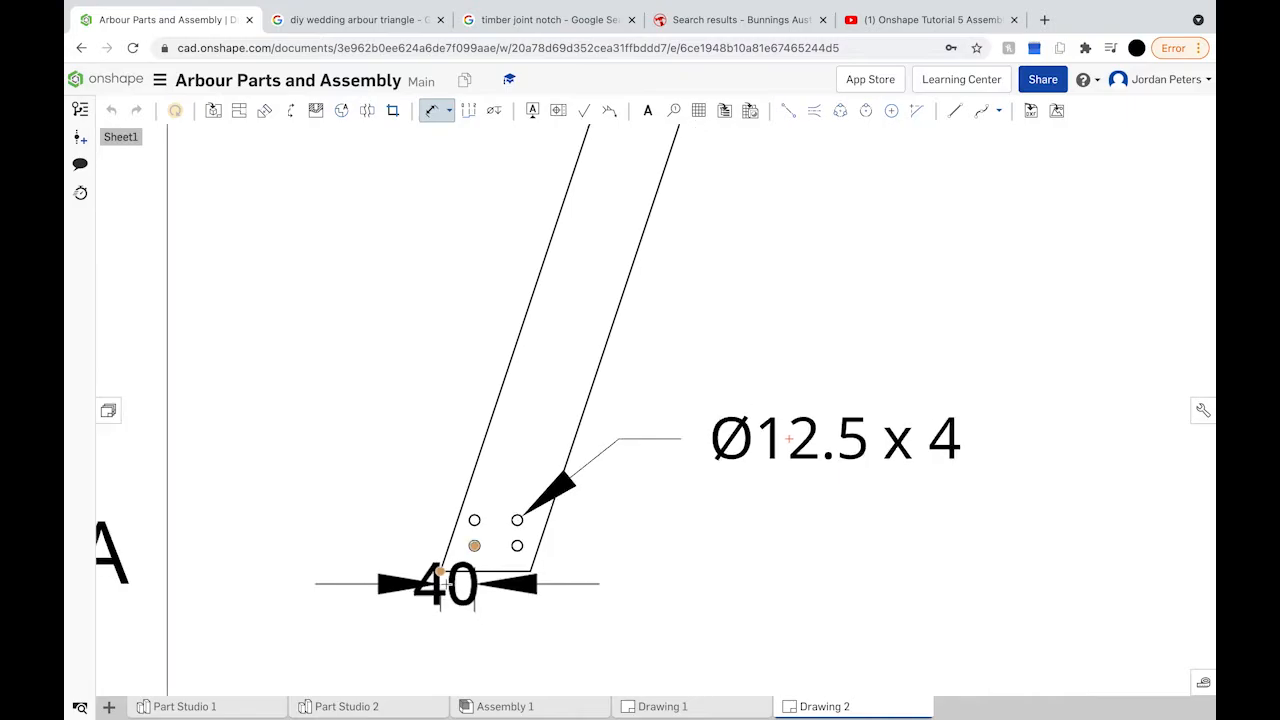
click(351, 627)
Step: Dimension the bolt hole 30 up from the upright's bottom edge
scroll(491, 555, up, 5)
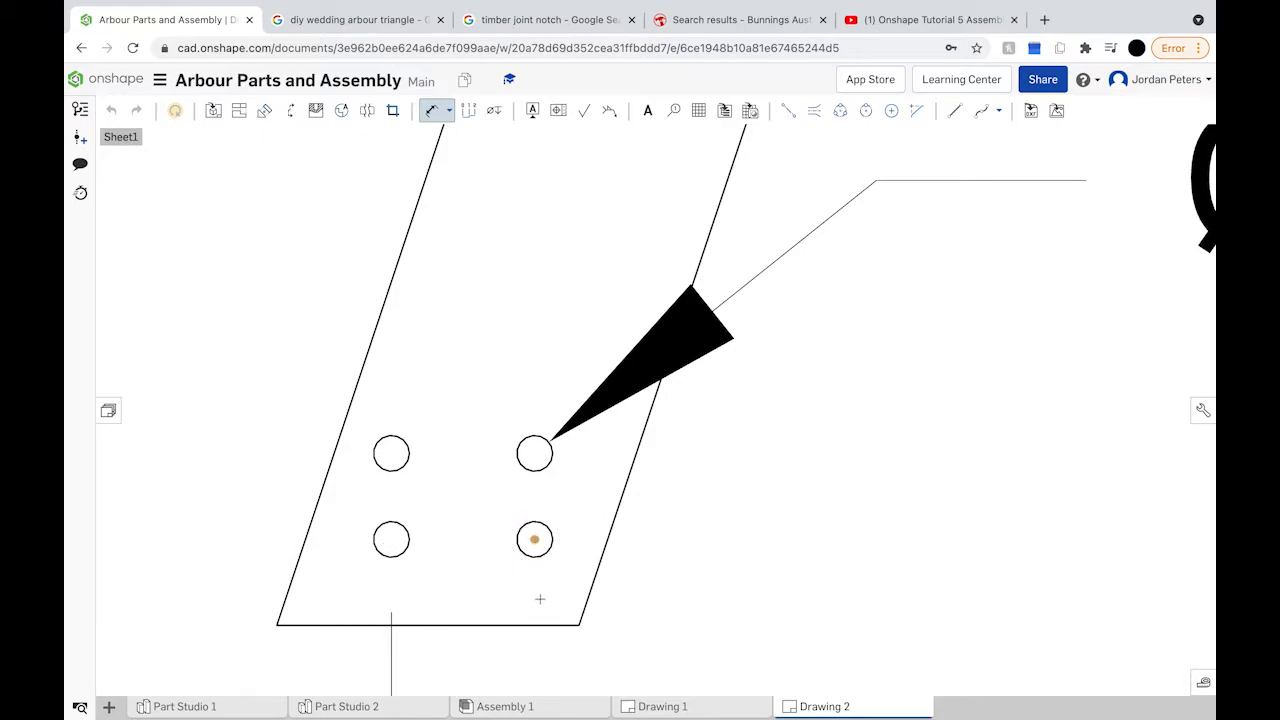
click(536, 623)
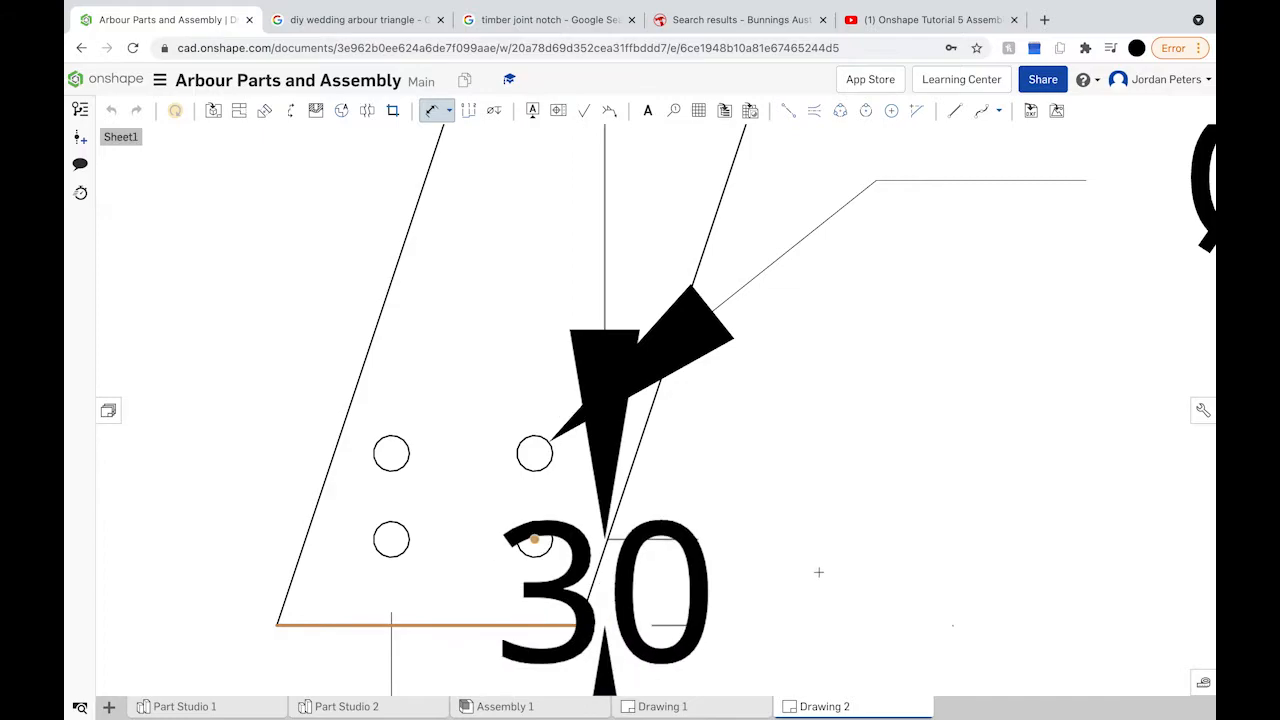
scroll(826, 572, down, 5)
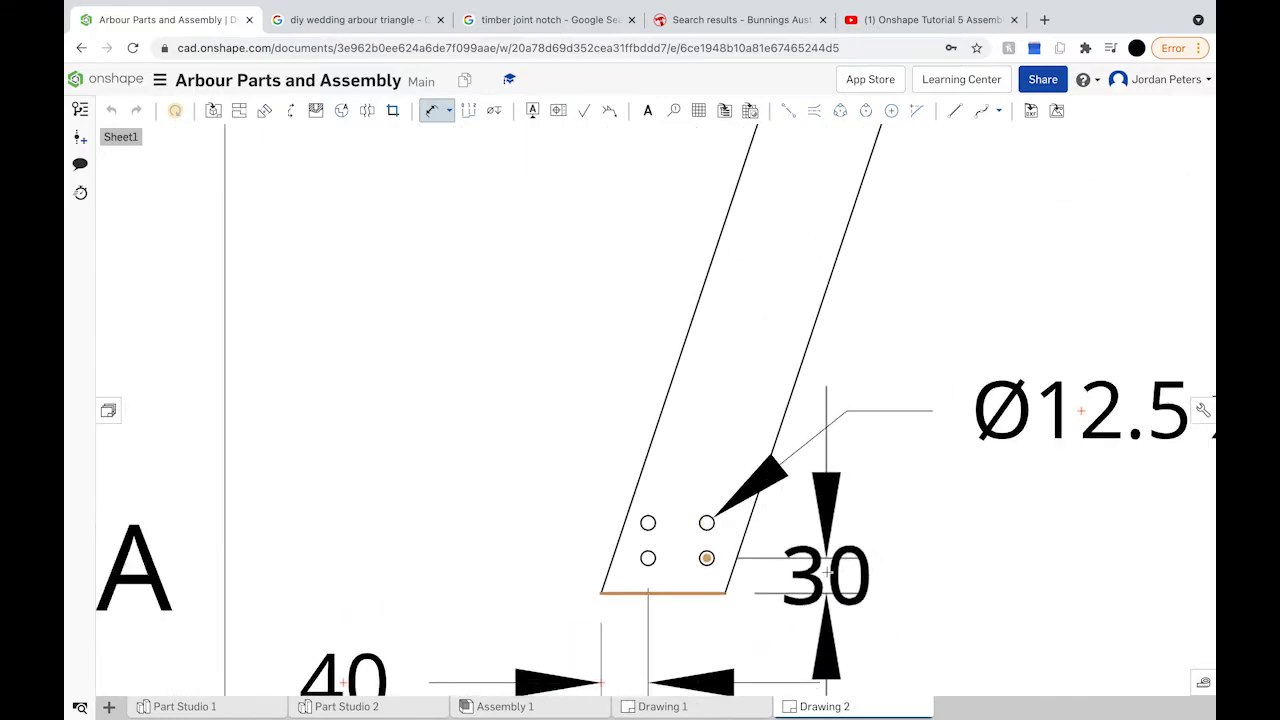
scroll(826, 572, up, 1)
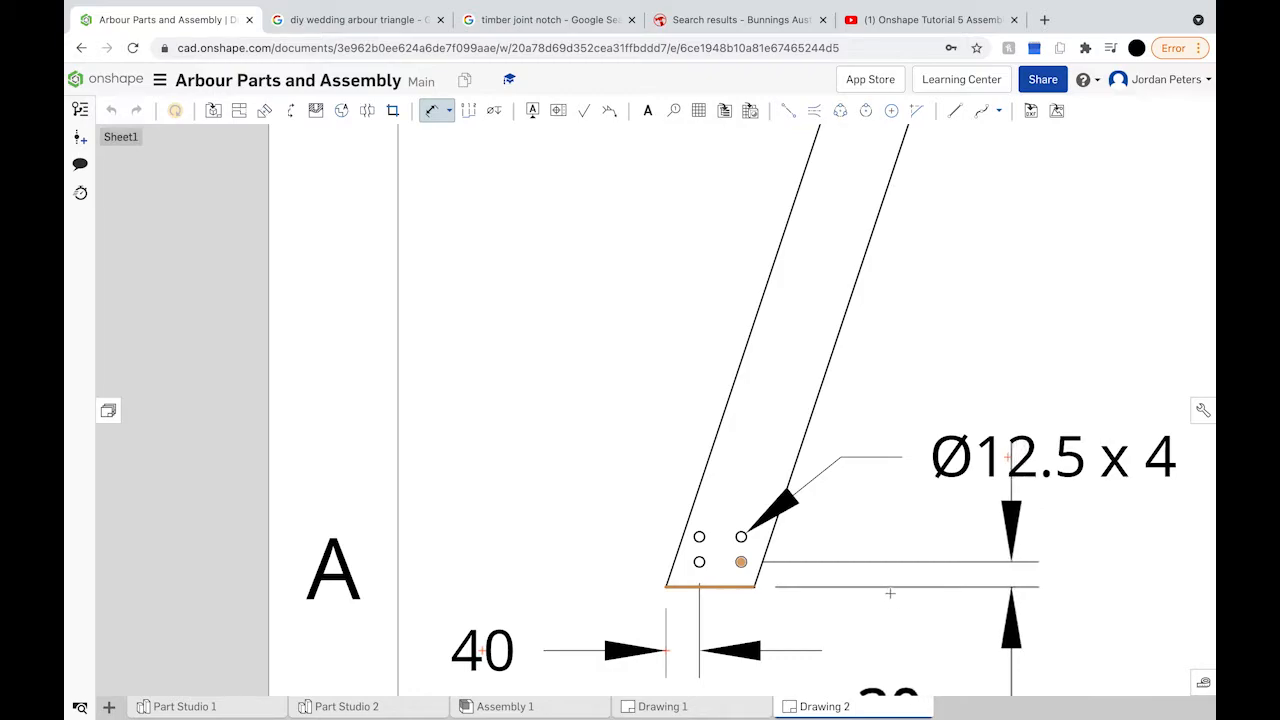
click(889, 594)
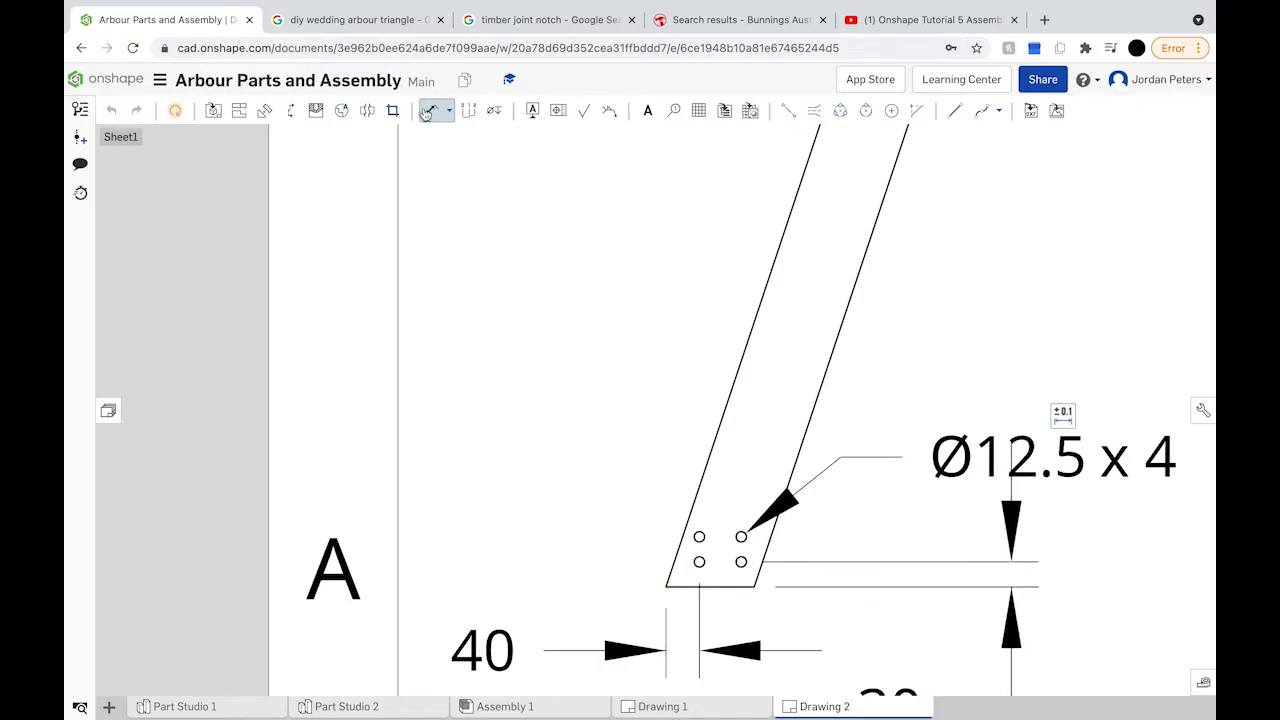
Step: Move the Ø12.5 callout and x 4 note together, then dimension the left holes' spacing as 30
drag(982, 440, 1053, 343)
drag(1110, 448, 1152, 345)
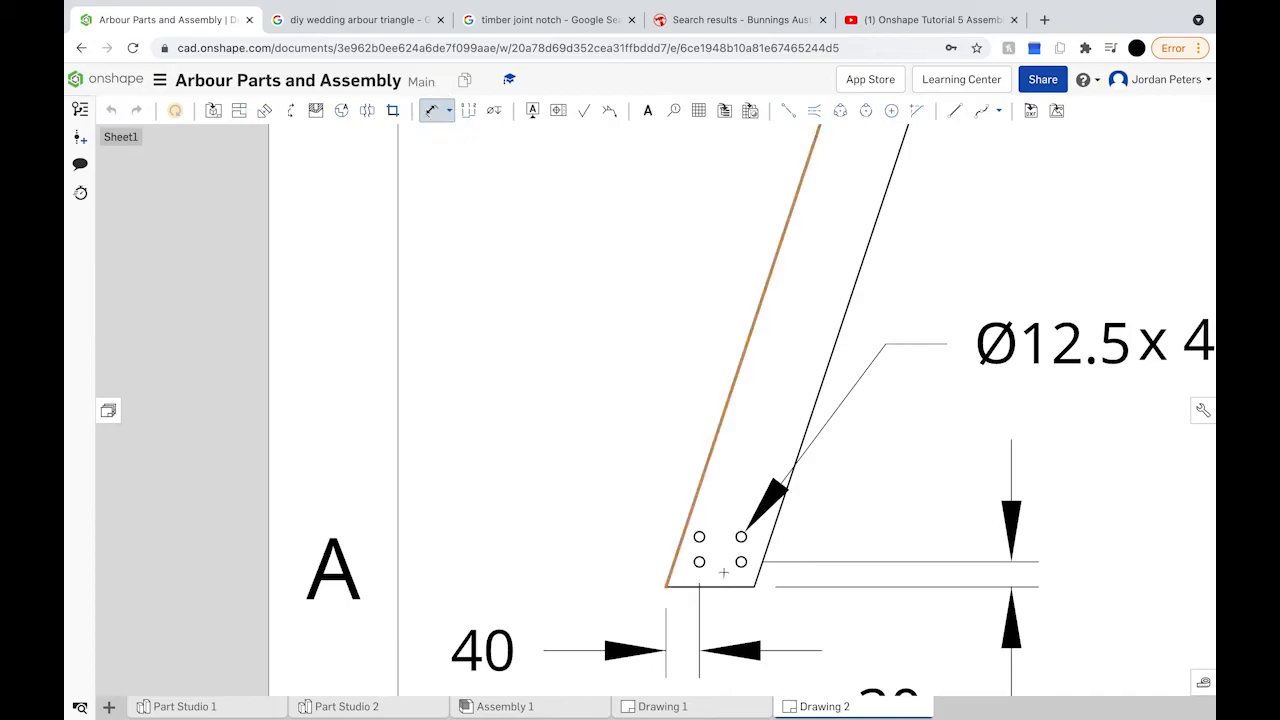
scroll(745, 537, up, 5)
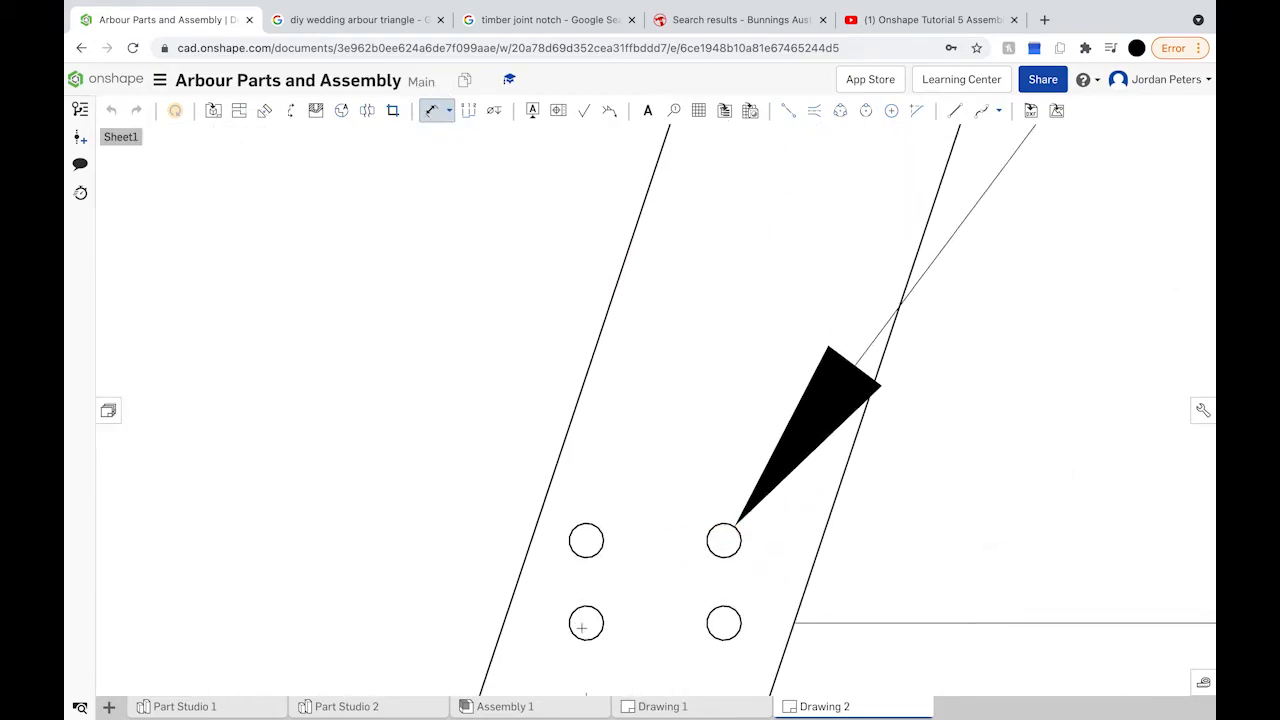
click(586, 622)
click(586, 540)
scroll(362, 551, down, 4)
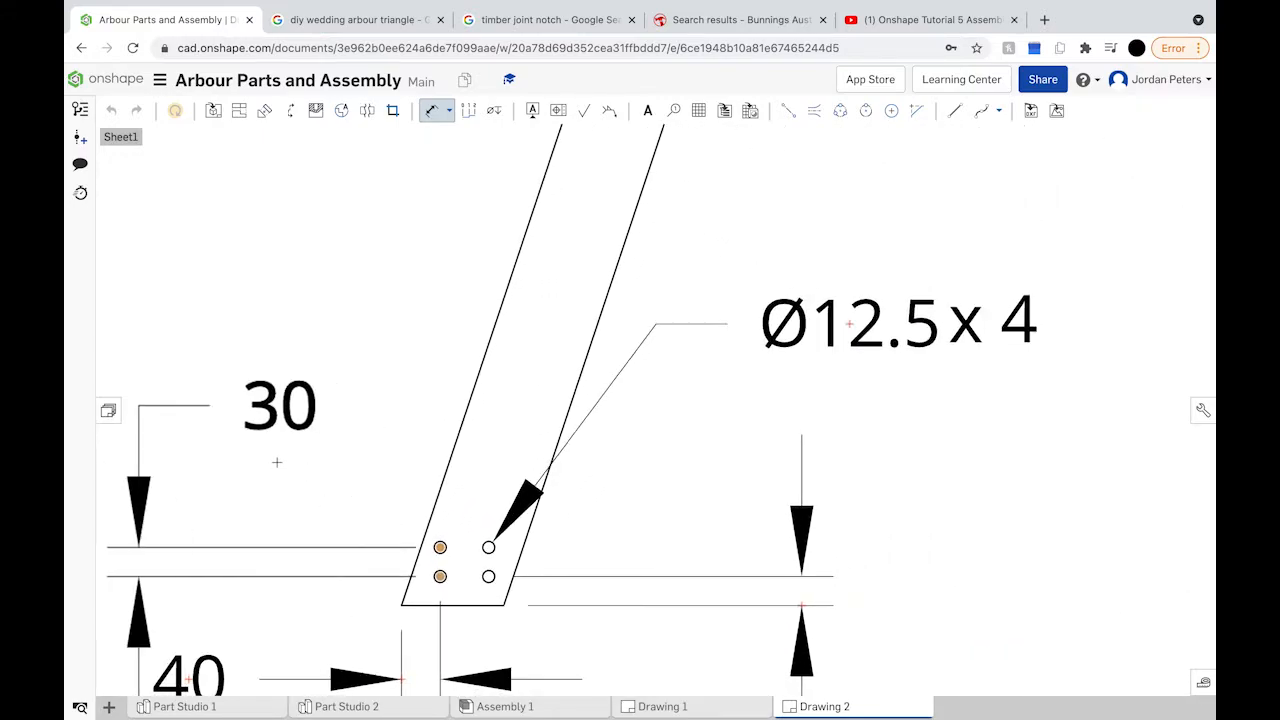
click(277, 462)
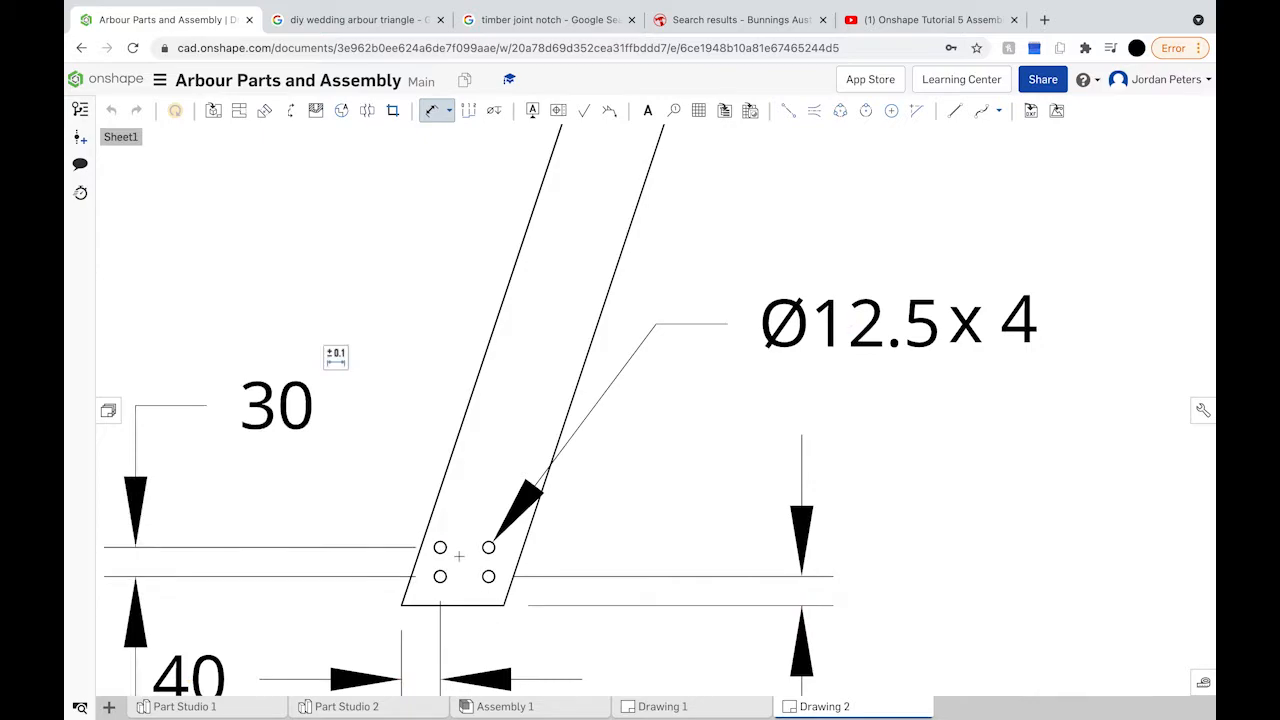
Step: Add a 50 spacing dimension above the upper pair of bolt holes
scroll(459, 556, up, 7)
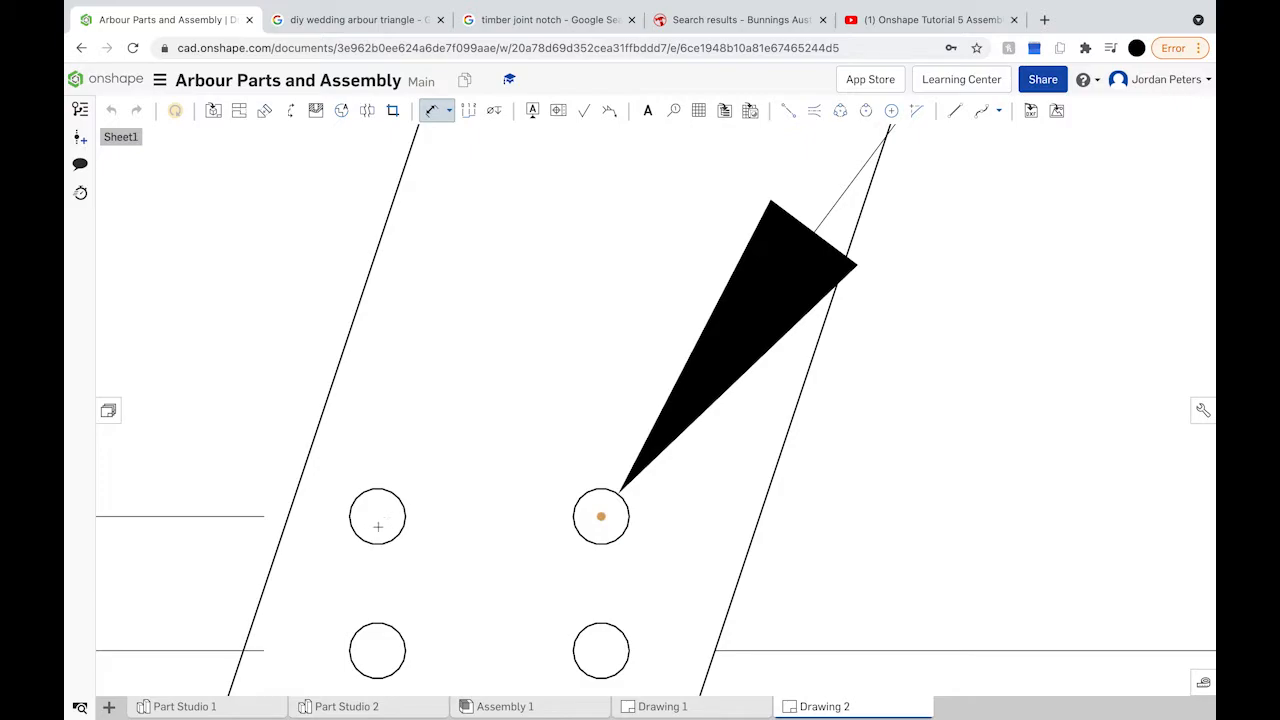
scroll(374, 520, up, 4)
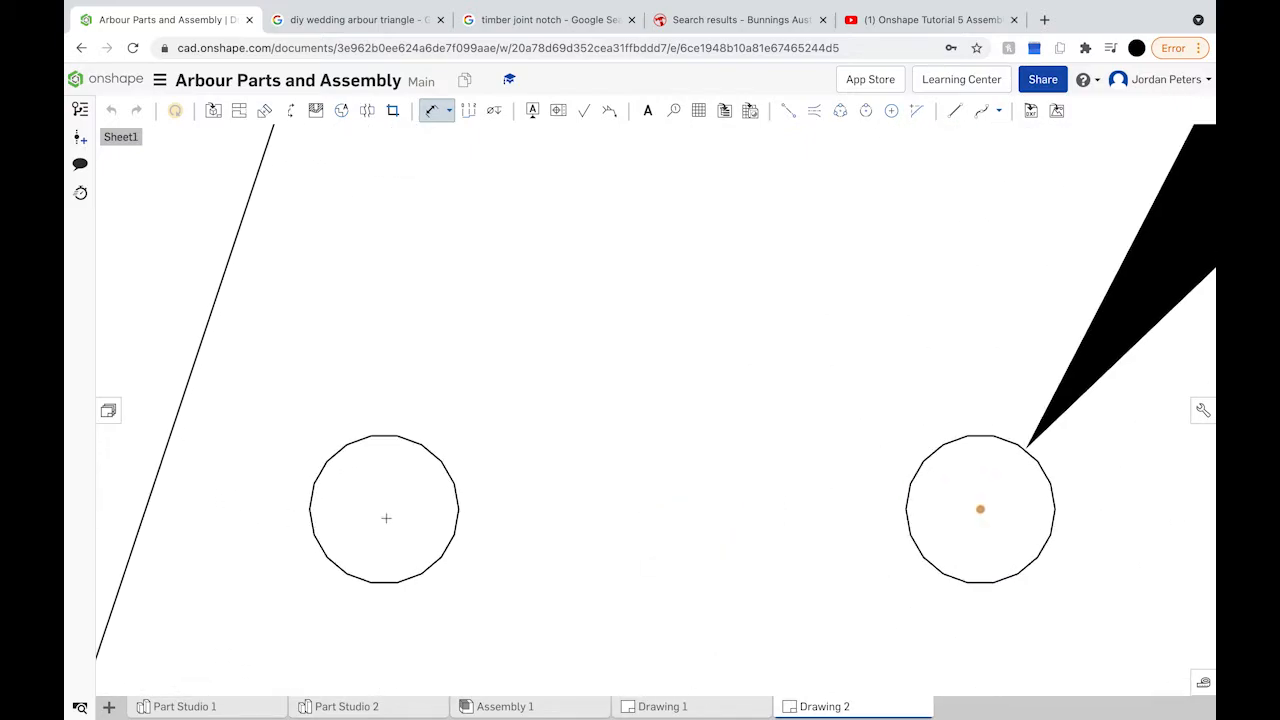
scroll(381, 508, down, 5)
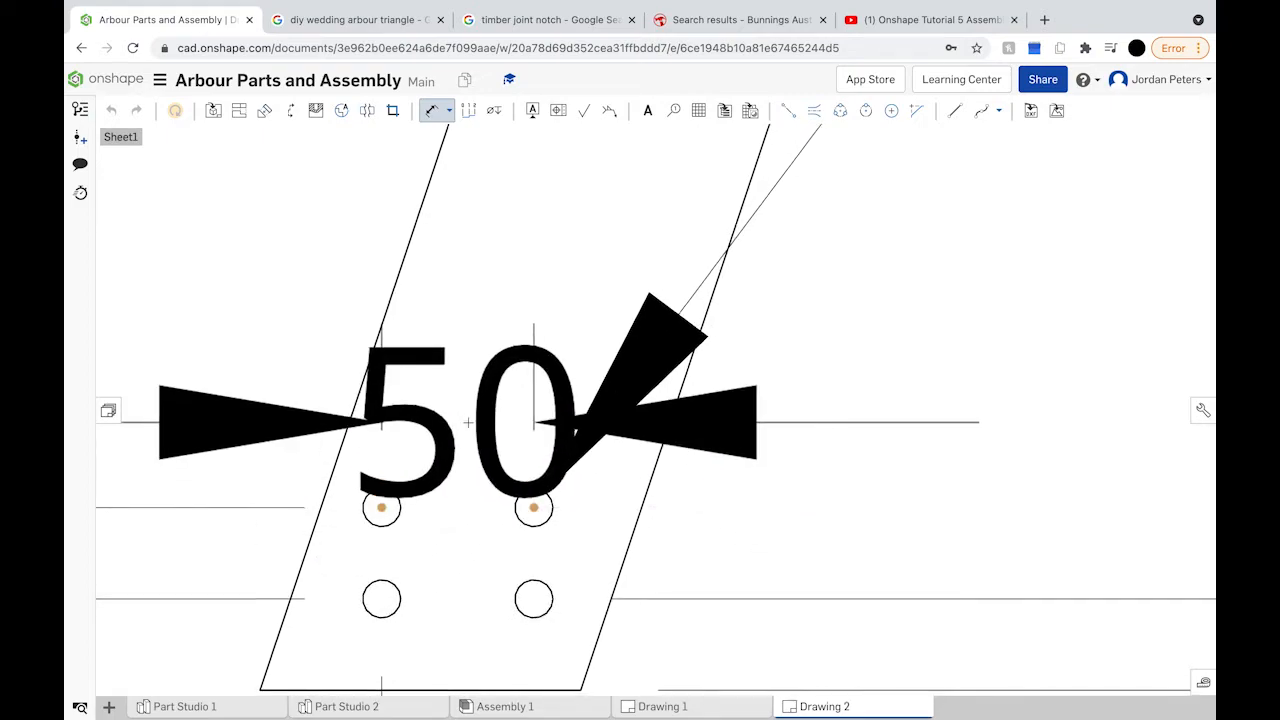
scroll(381, 508, down, 5)
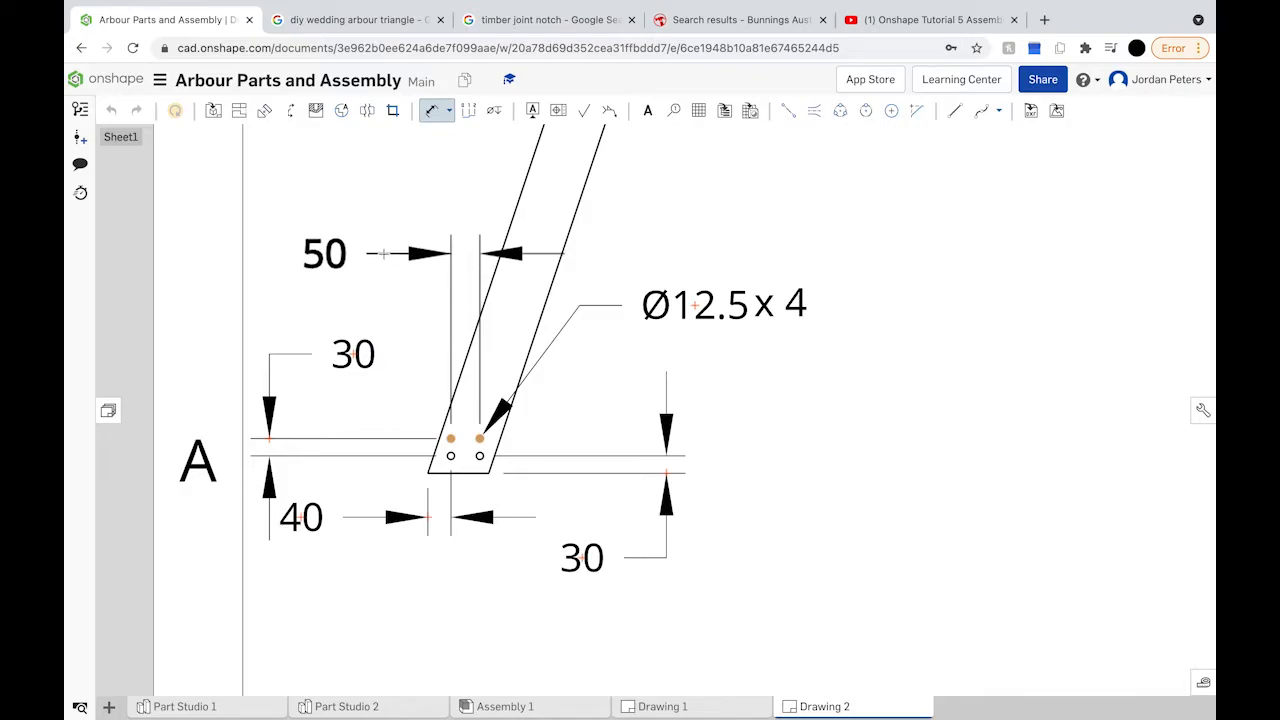
click(382, 254)
scroll(521, 312, down, 5)
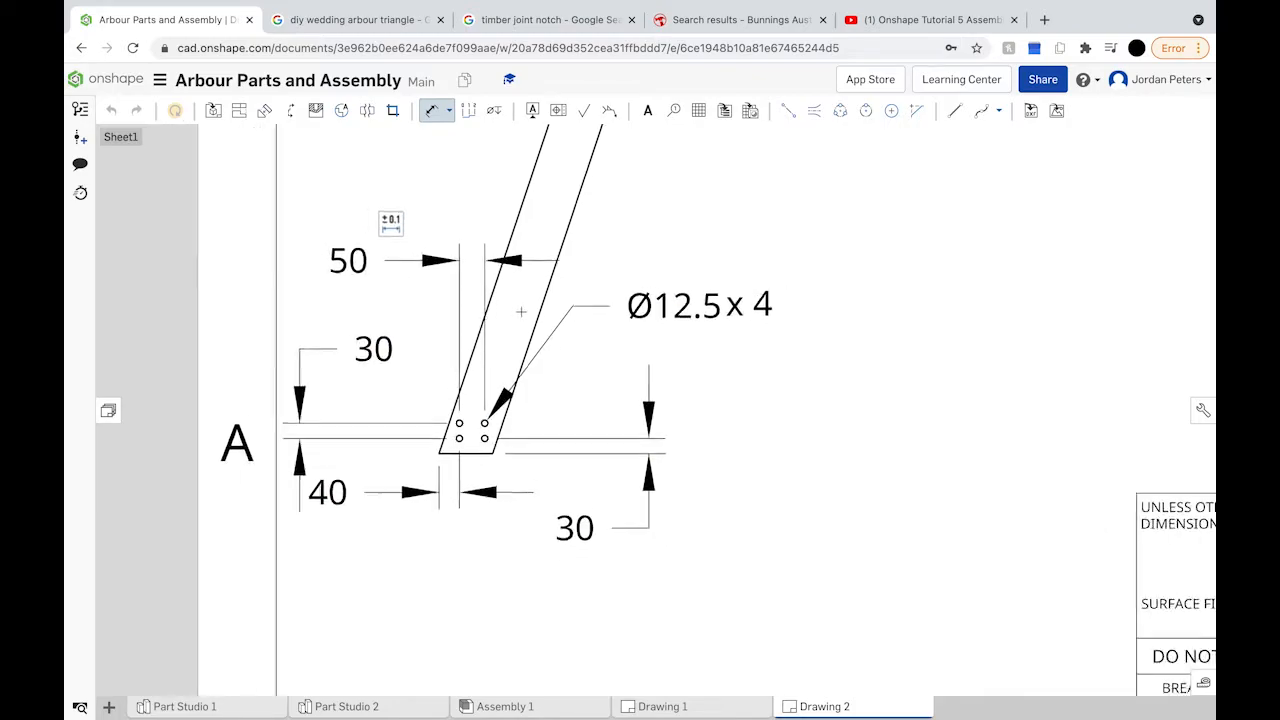
scroll(521, 312, down, 4)
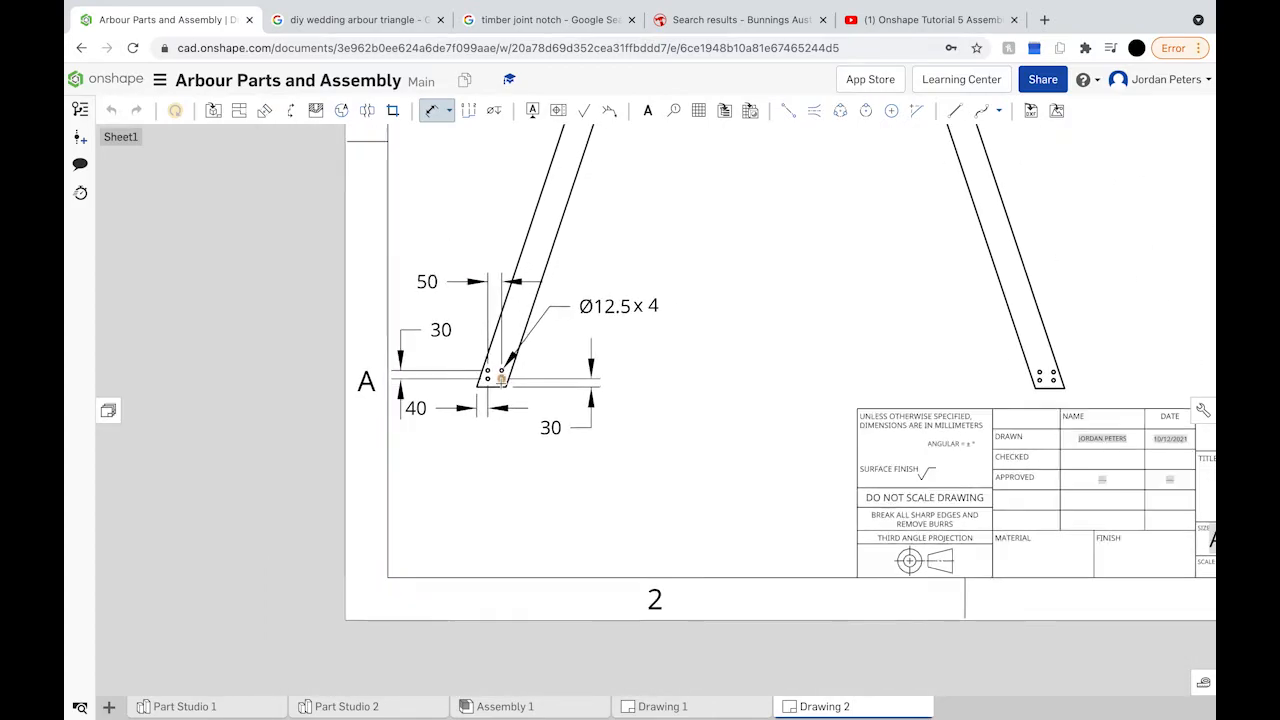
scroll(500, 381, up, 4)
scroll(500, 381, up, 3)
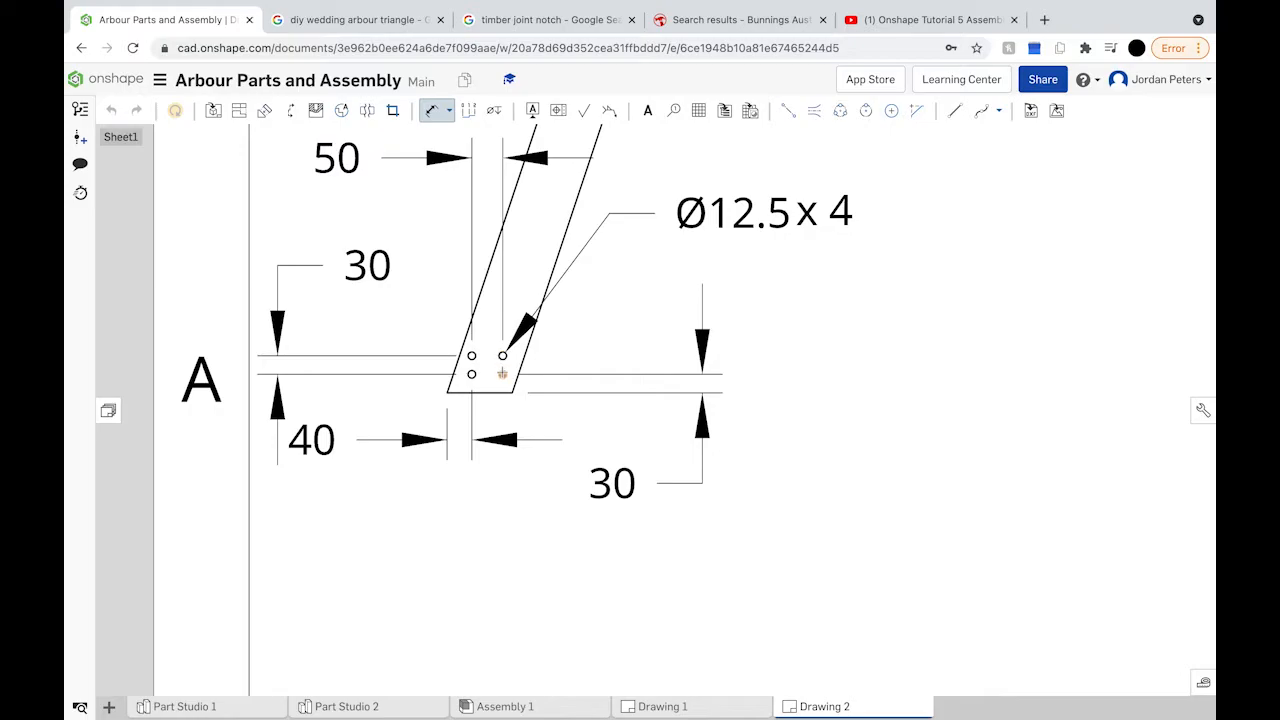
scroll(502, 394, down, 3)
scroll(502, 394, down, 2)
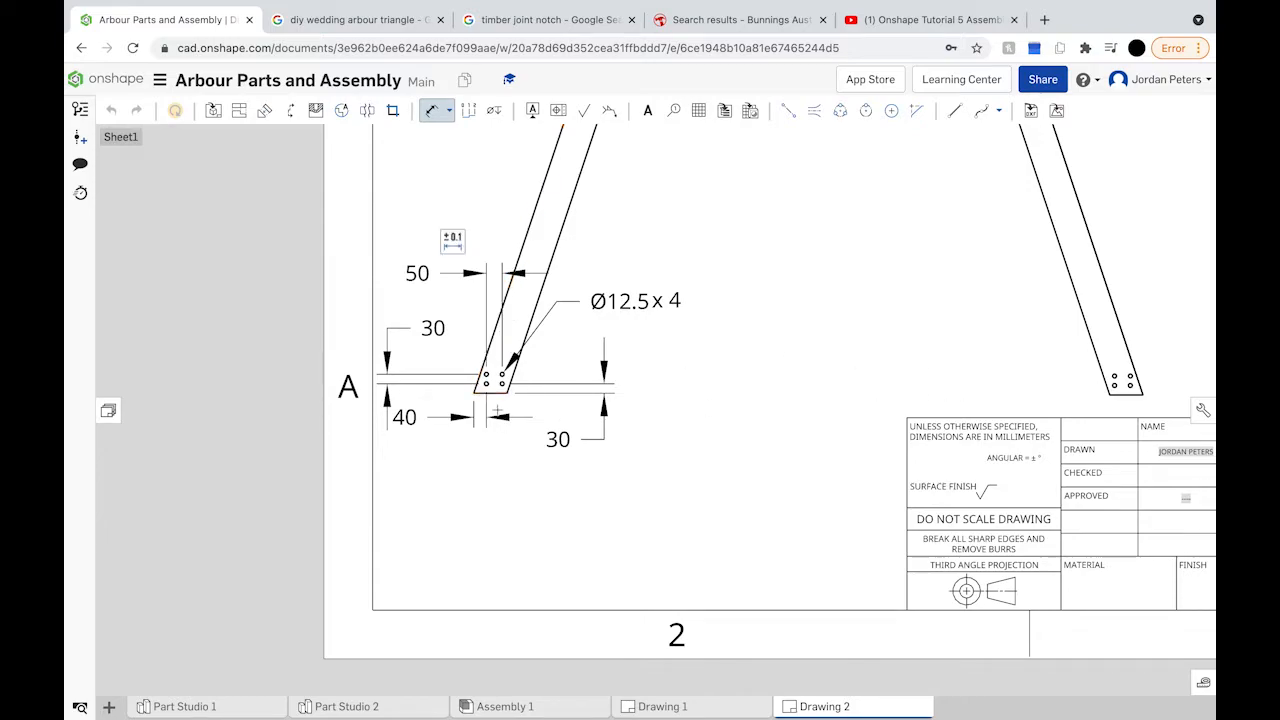
Step: Dimension the Male Upright's width as 100 between its two sides
click(495, 410)
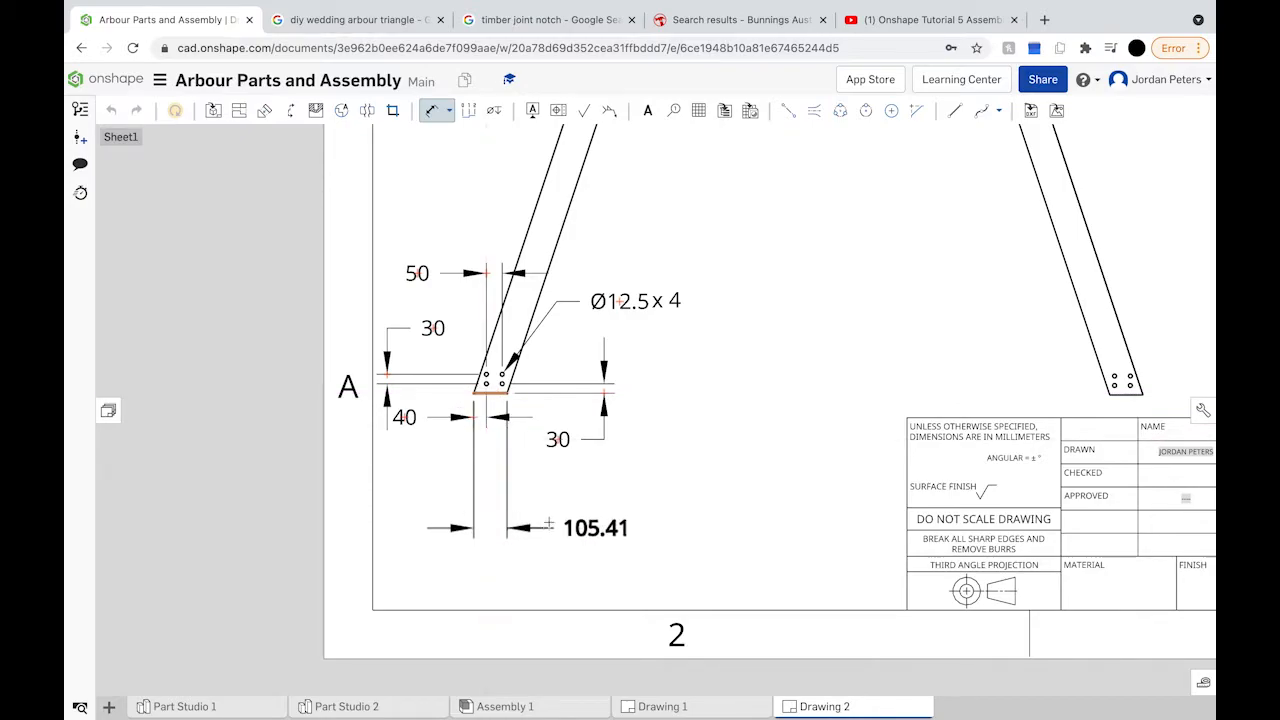
click(596, 520)
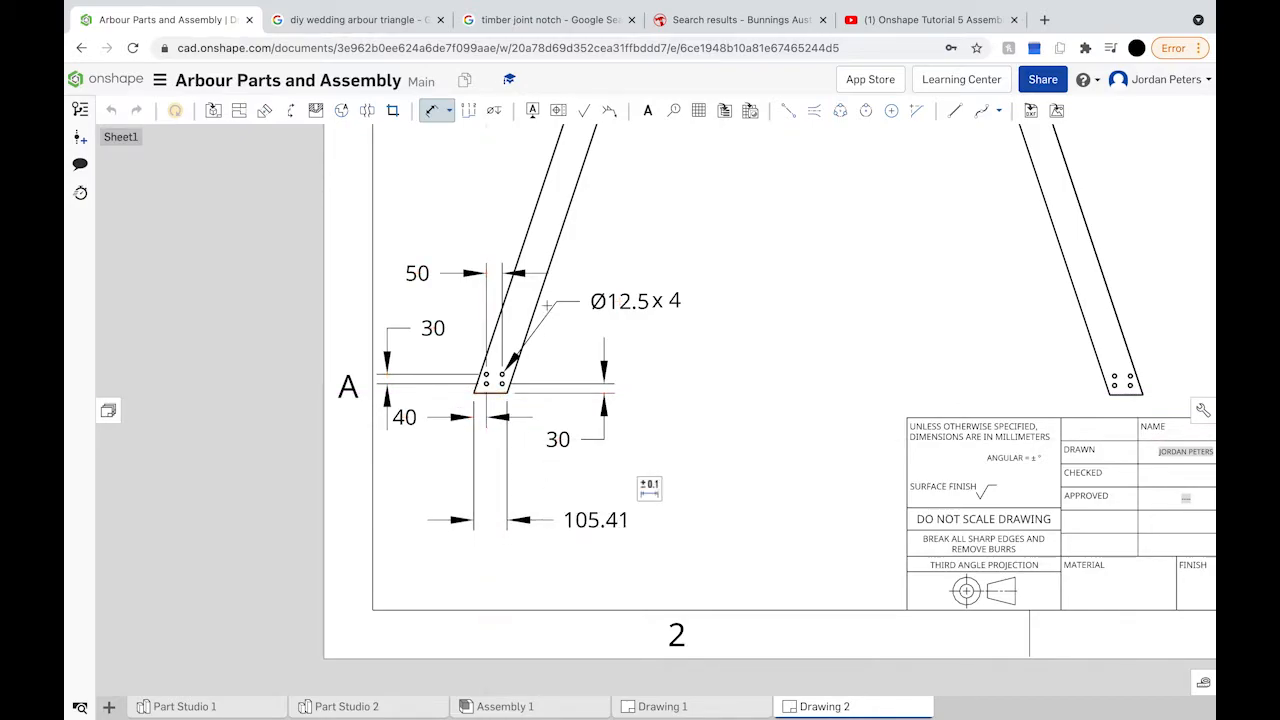
middle_drag(565, 262, 506, 435)
click(490, 343)
click(524, 345)
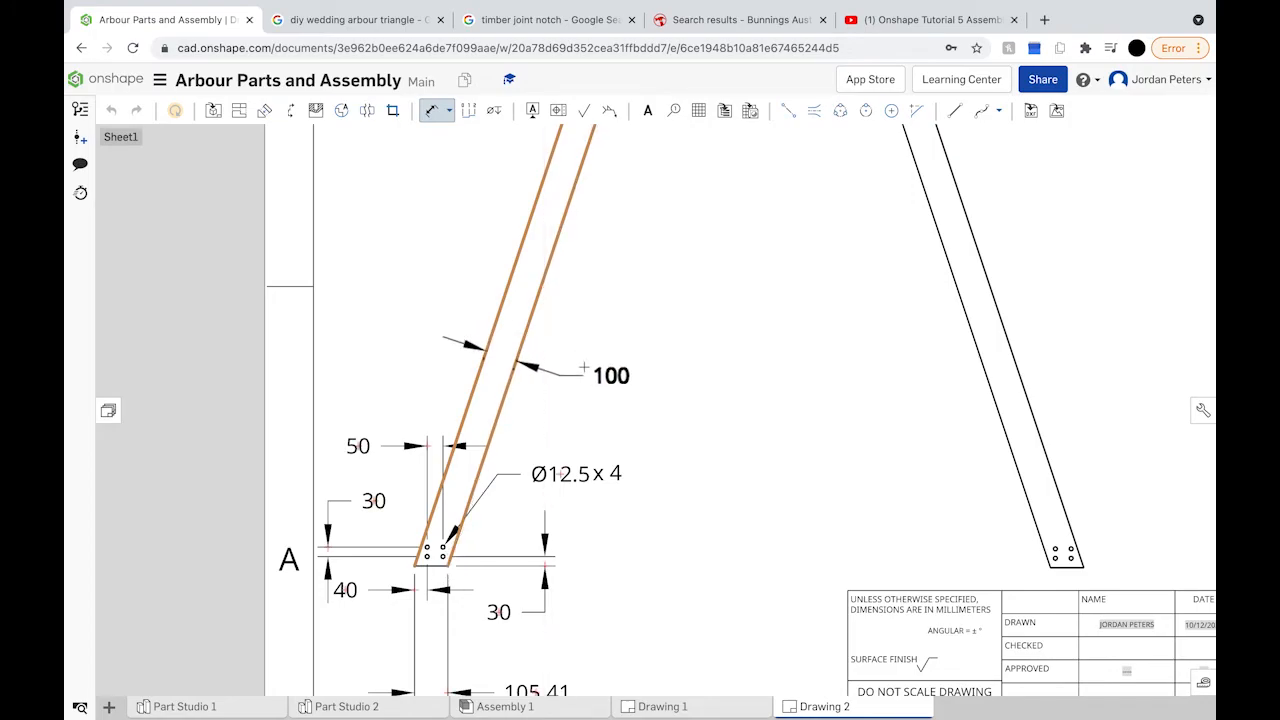
click(624, 290)
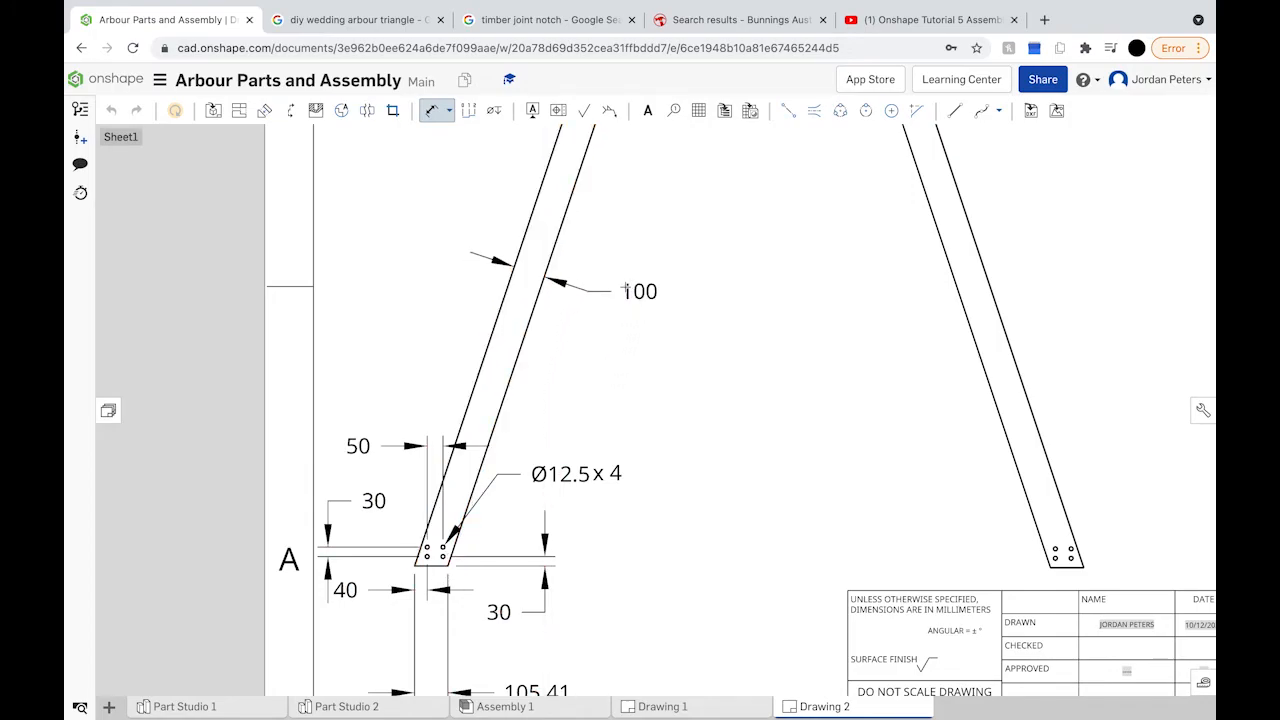
Step: Add 2380 overall length dimensions beside both the left and right uprights
mouse_move(624, 290)
middle_down()
mouse_move(606, 363)
mouse_move(540, 466)
middle_up()
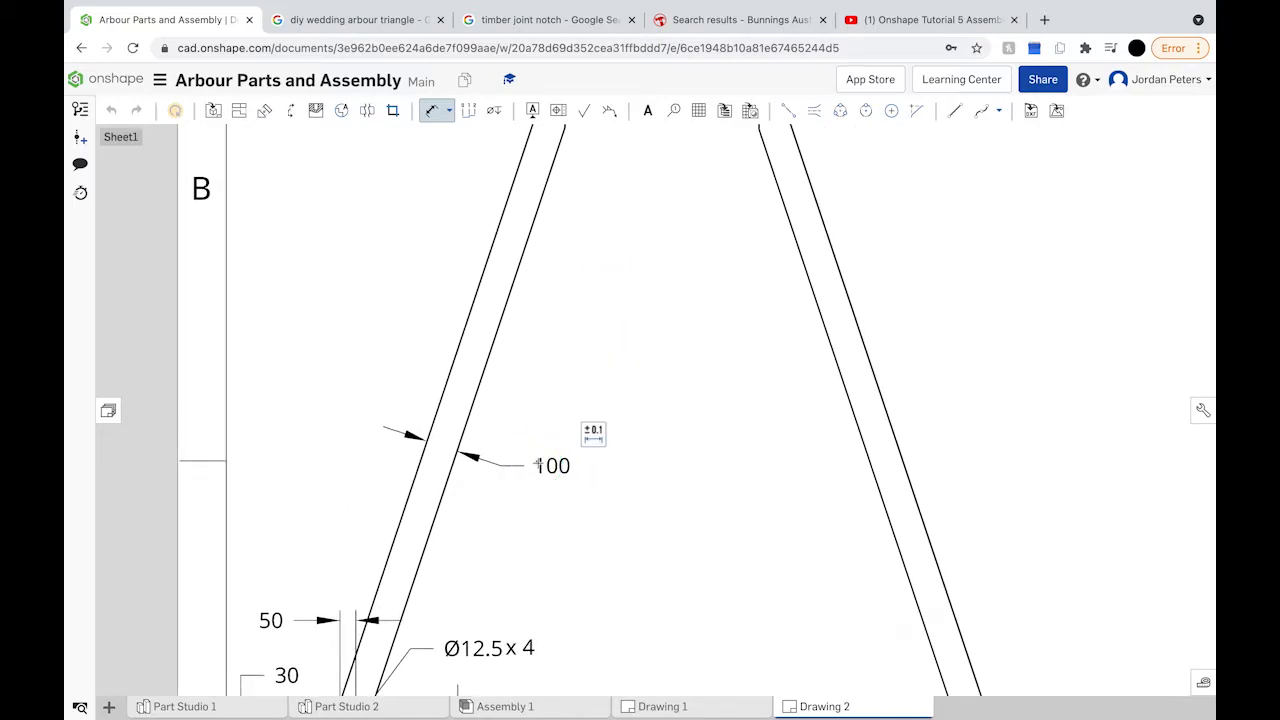
scroll(538, 465, down, 3)
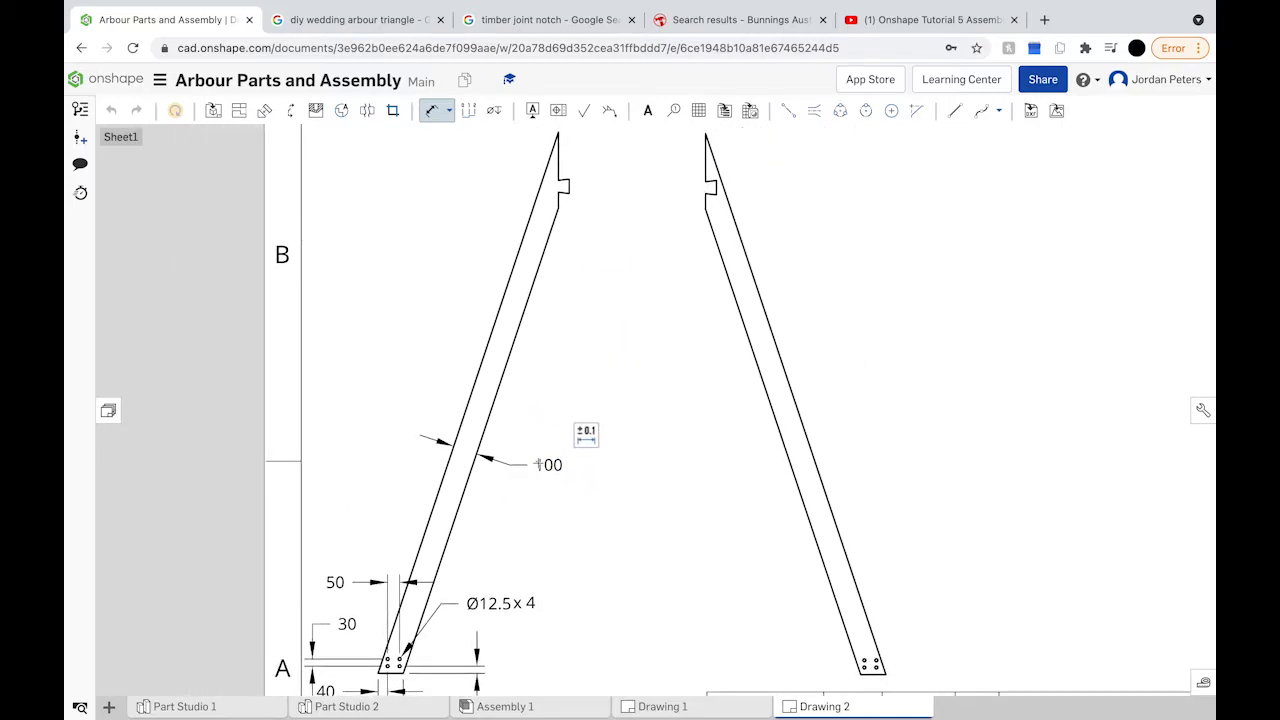
scroll(538, 465, down, 3)
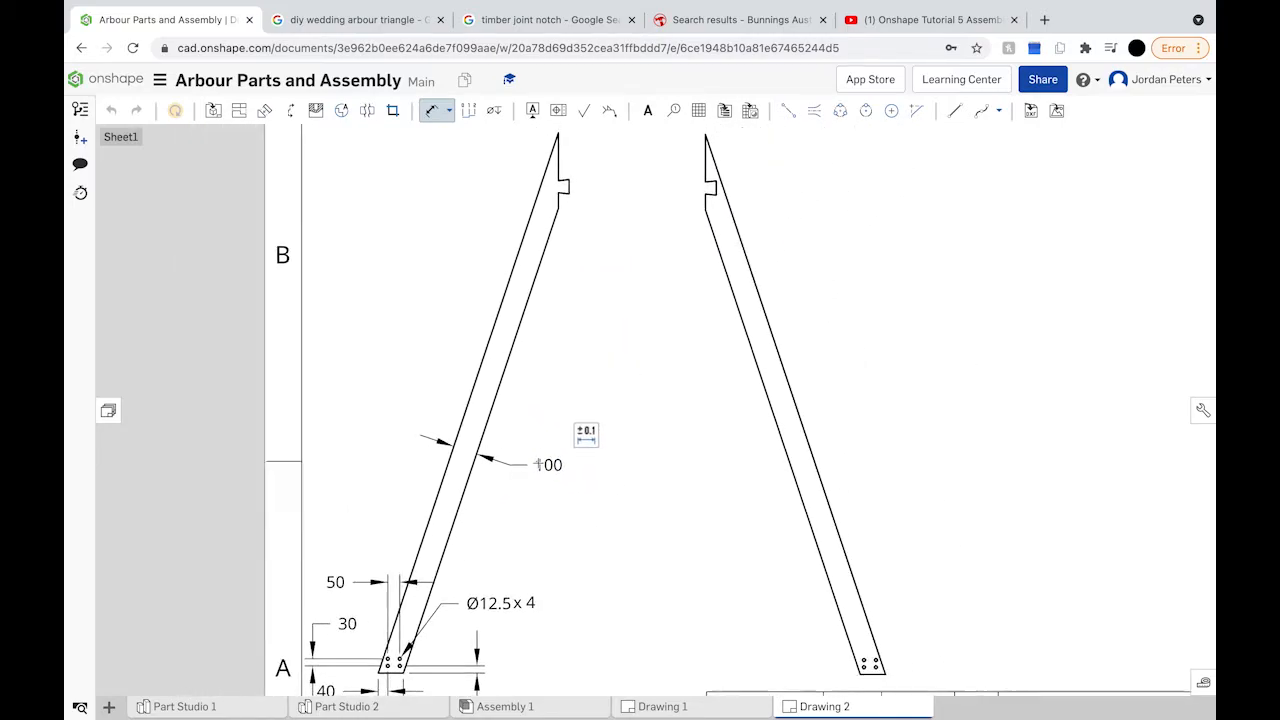
click(482, 404)
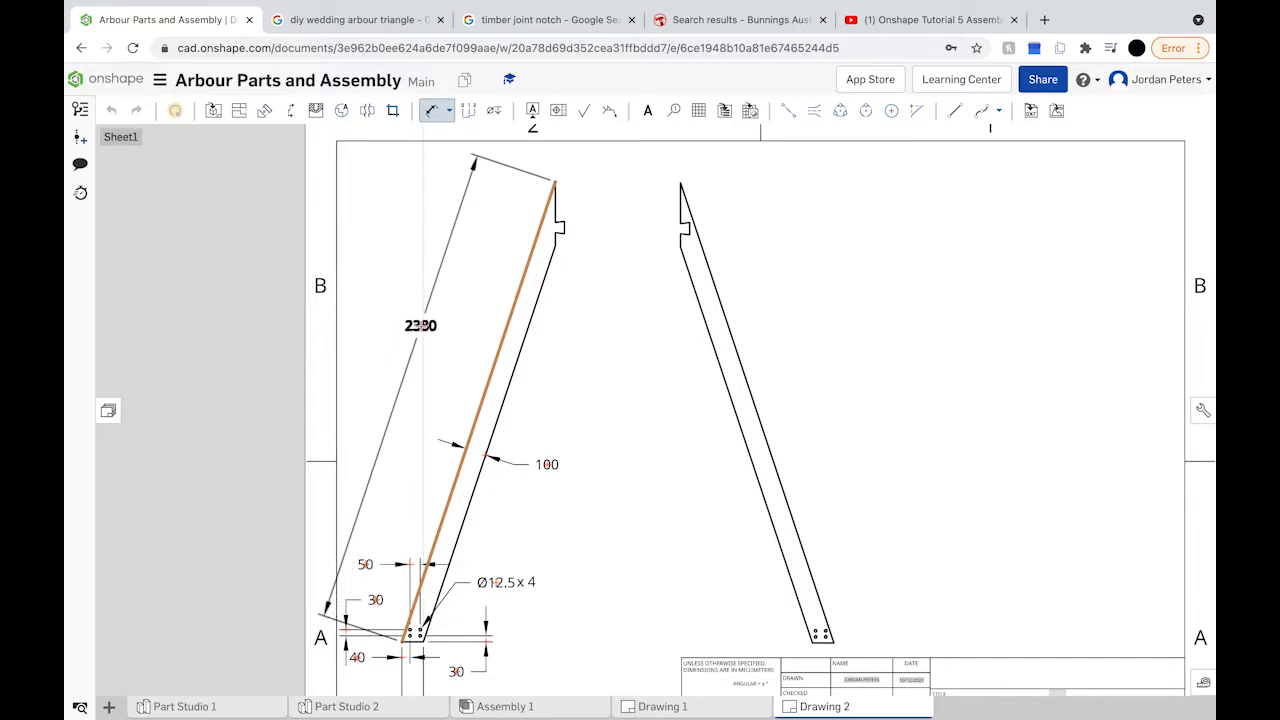
click(421, 325)
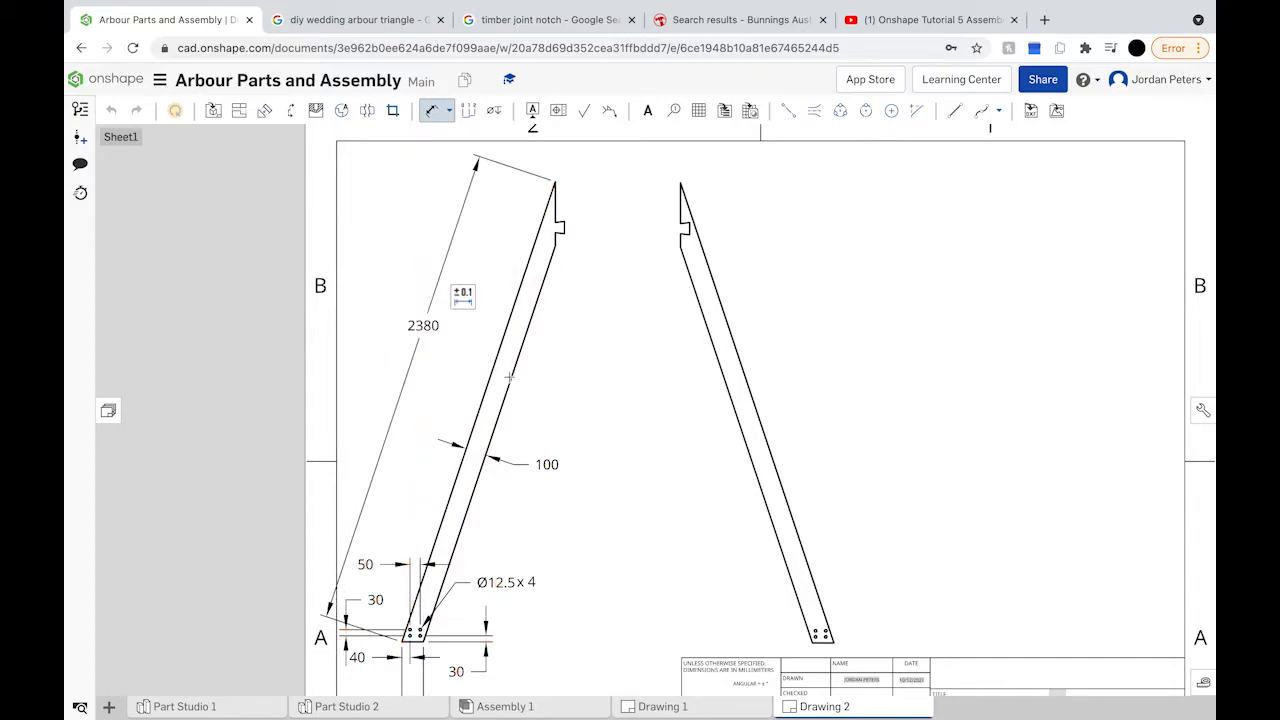
click(722, 302)
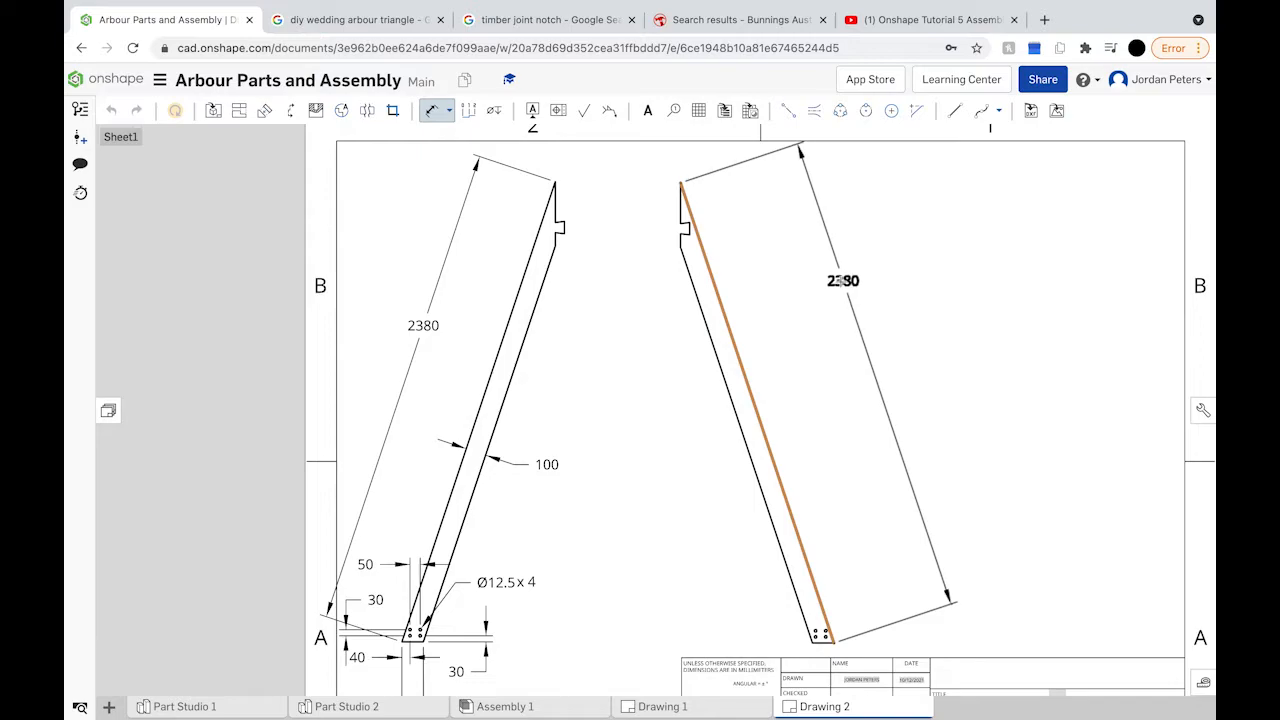
click(838, 281)
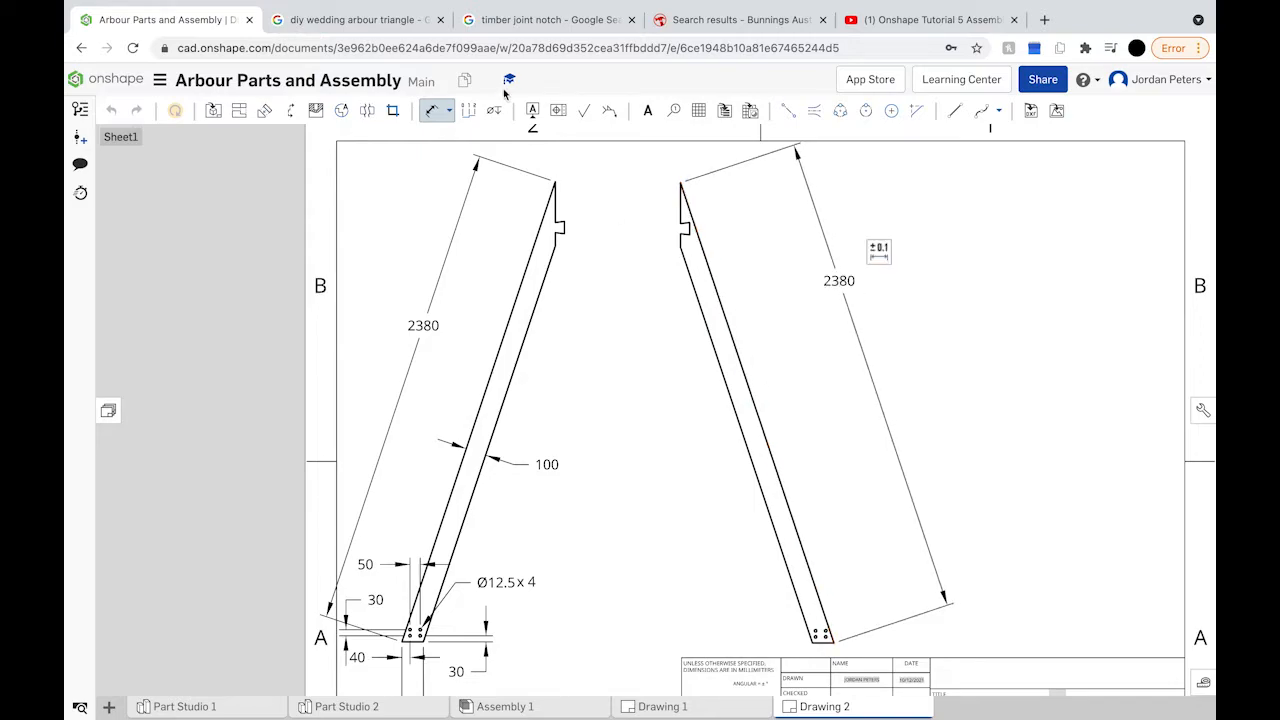
click(437, 119)
drag(538, 285, 550, 292)
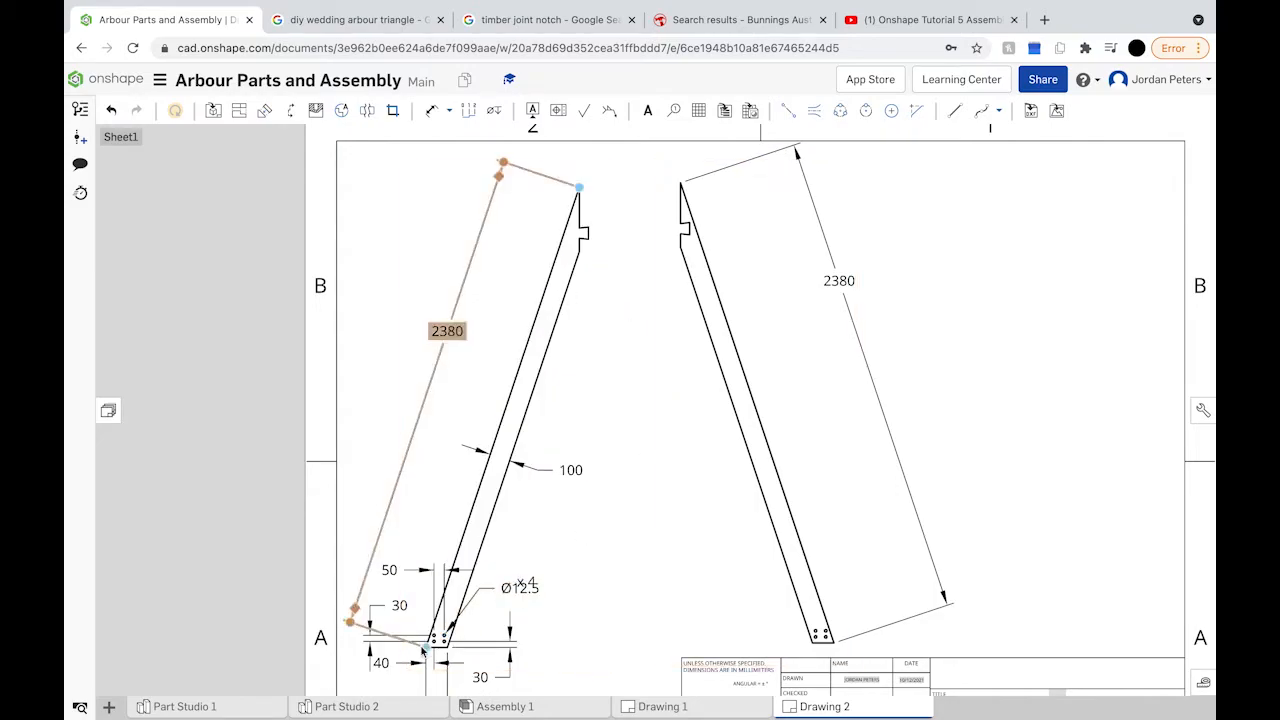
scroll(424, 648, up, 5)
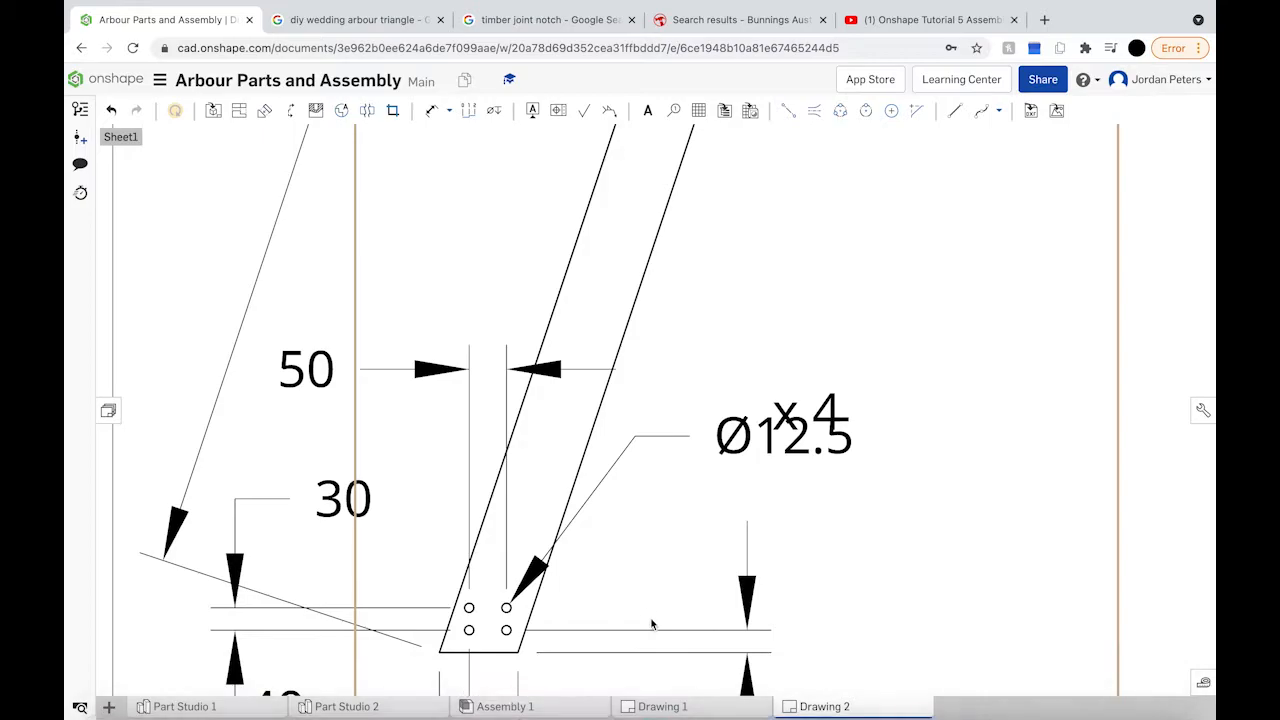
click(651, 707)
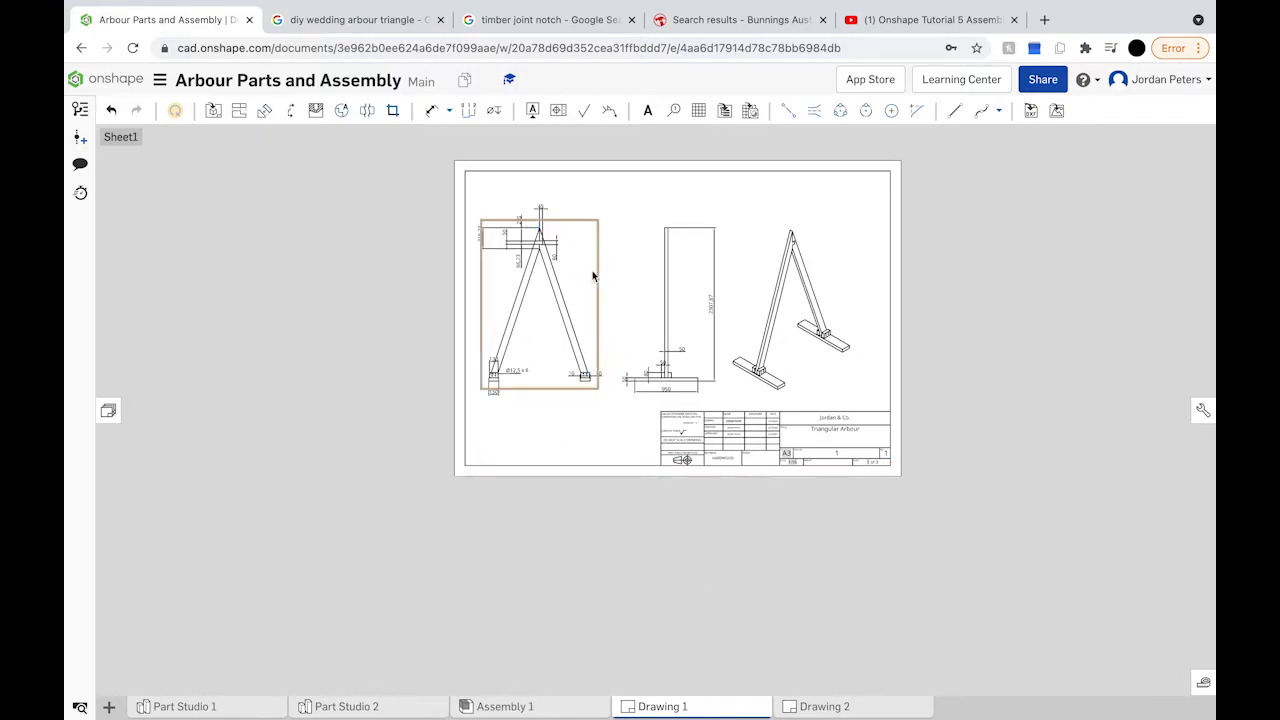
click(822, 707)
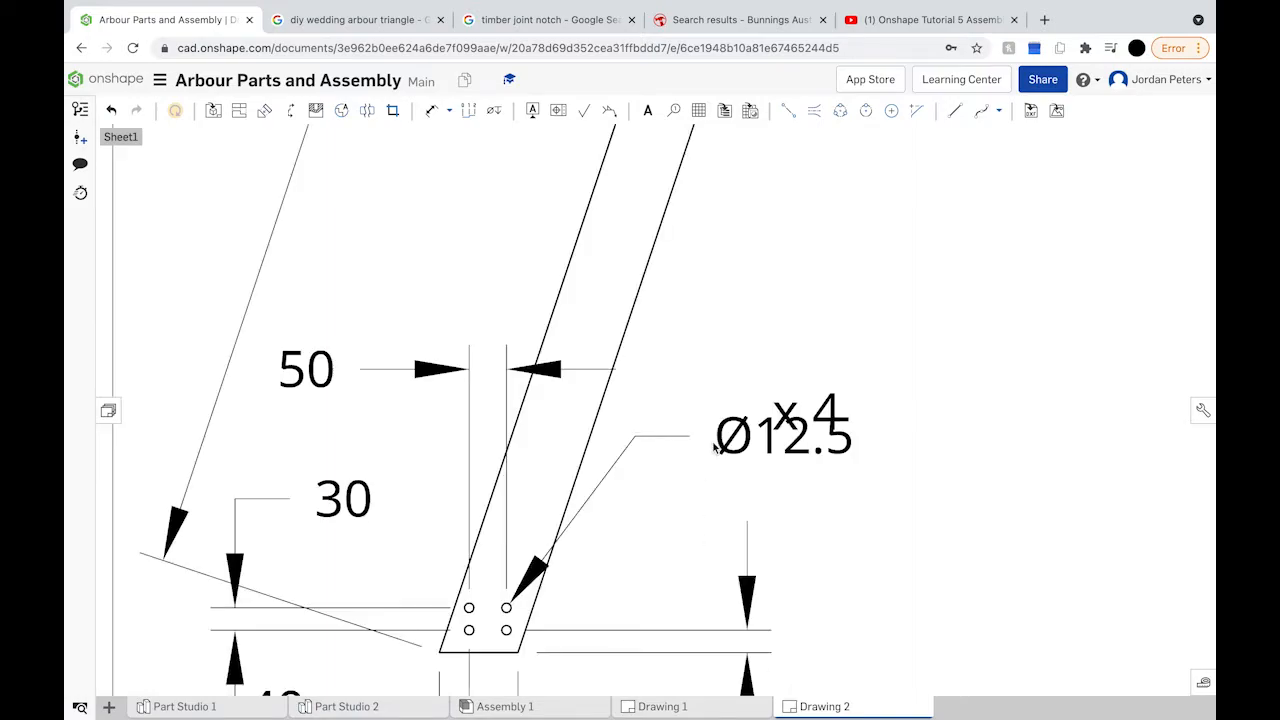
scroll(713, 443, down, 10)
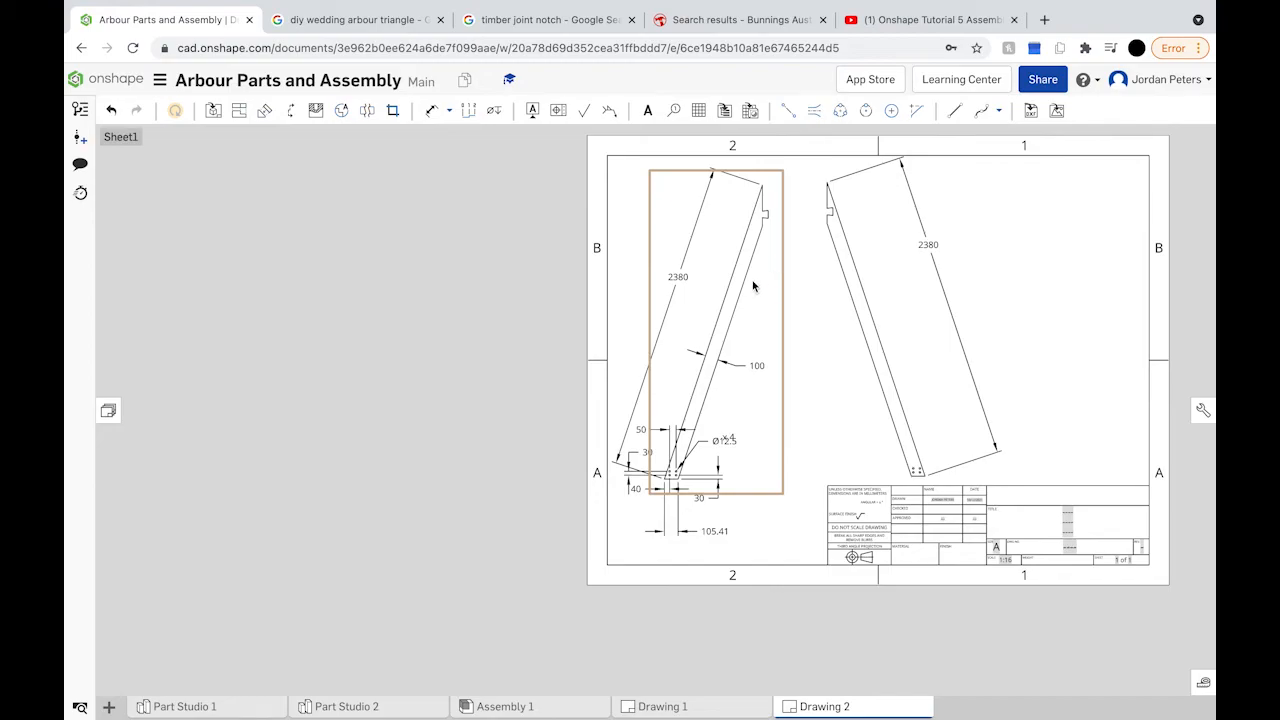
scroll(730, 380, up, 3)
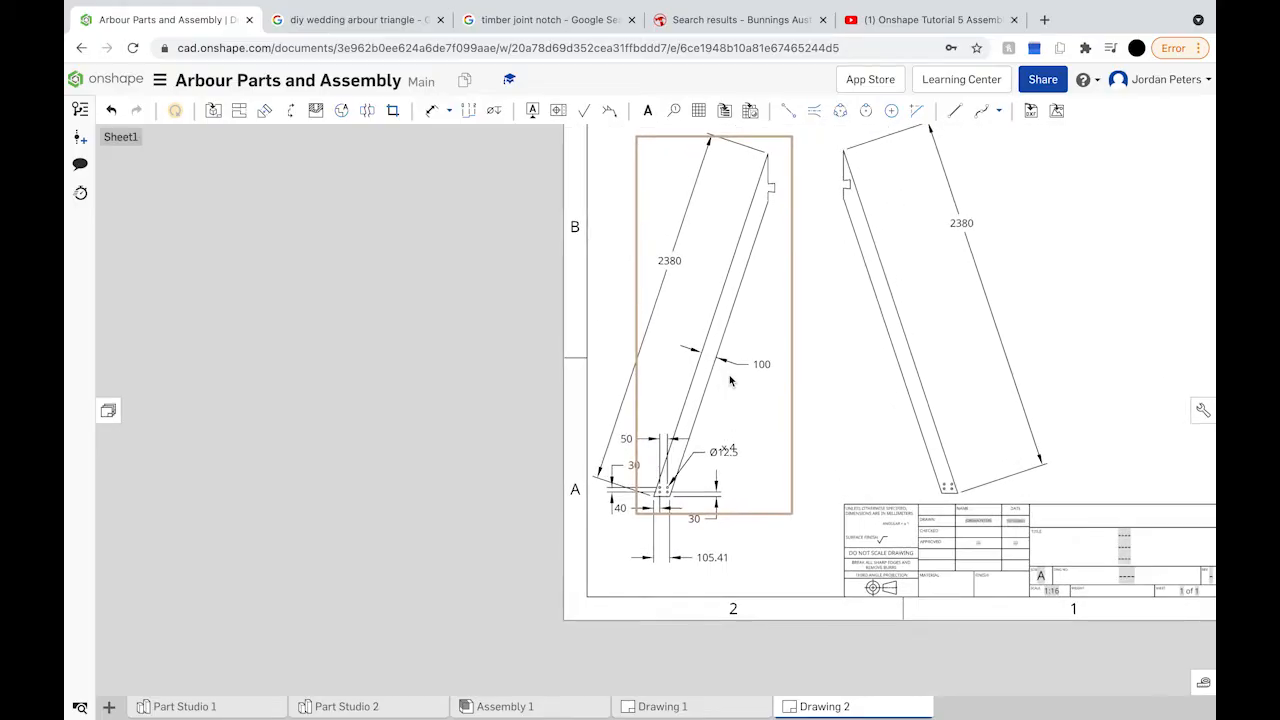
Step: Place a 2046.67 length dimension along the left upright's inner edge
click(432, 110)
click(745, 270)
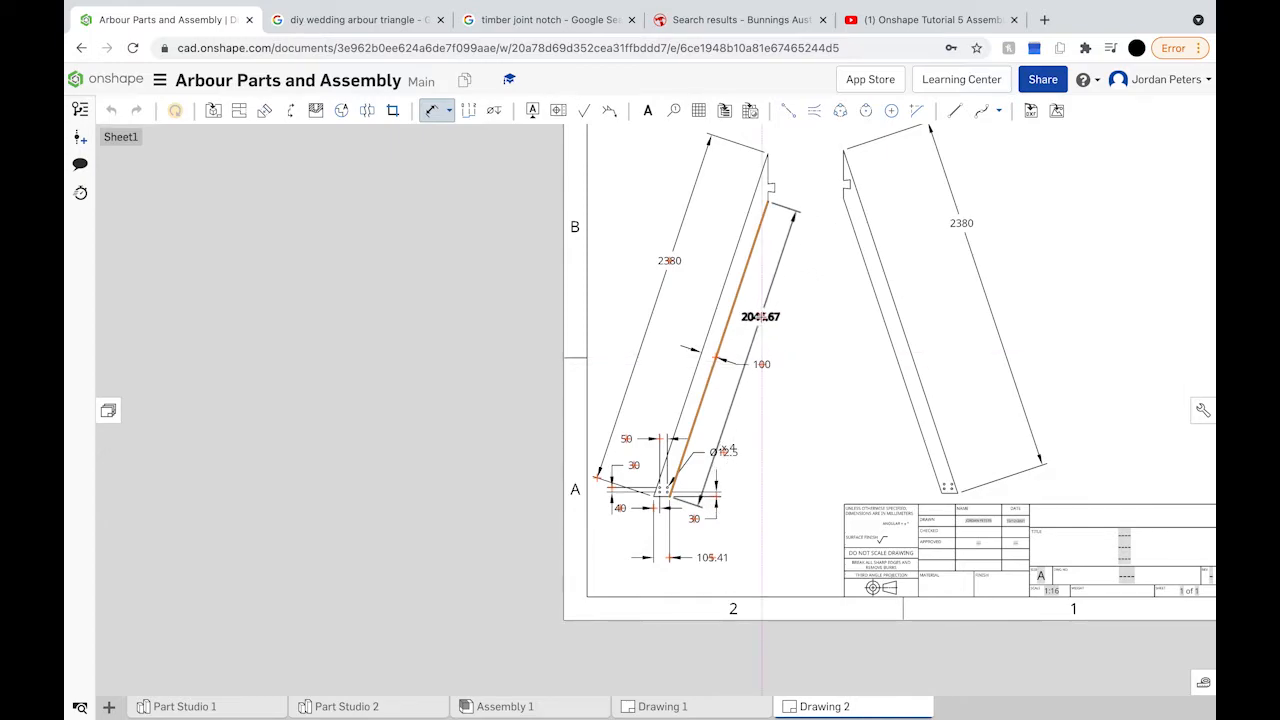
click(760, 316)
scroll(661, 507, up, 5)
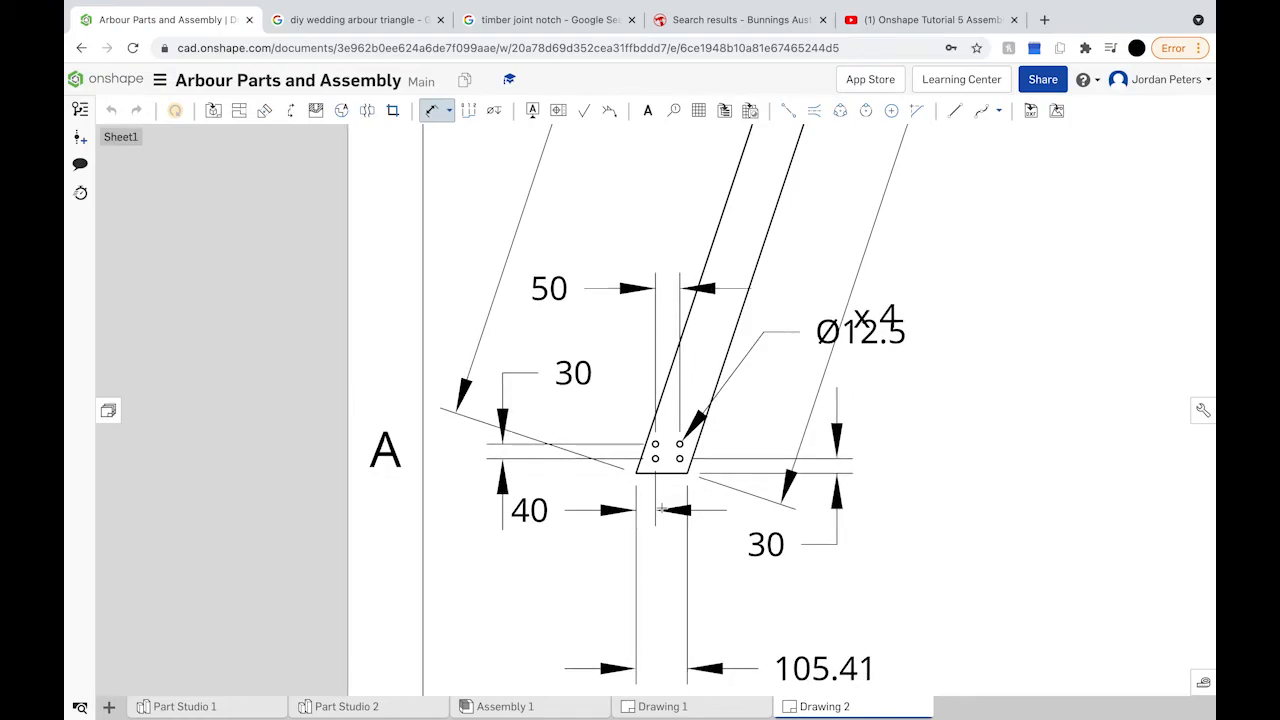
scroll(661, 509, down, 2)
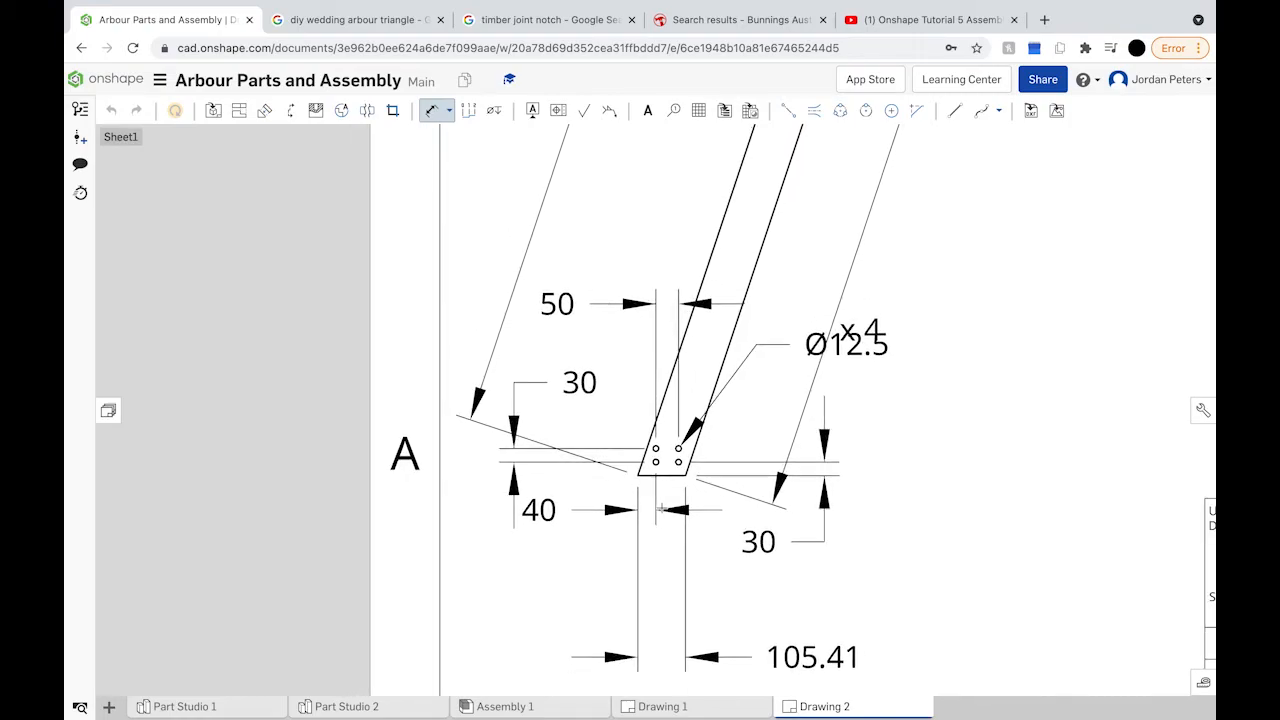
scroll(661, 509, down, 2)
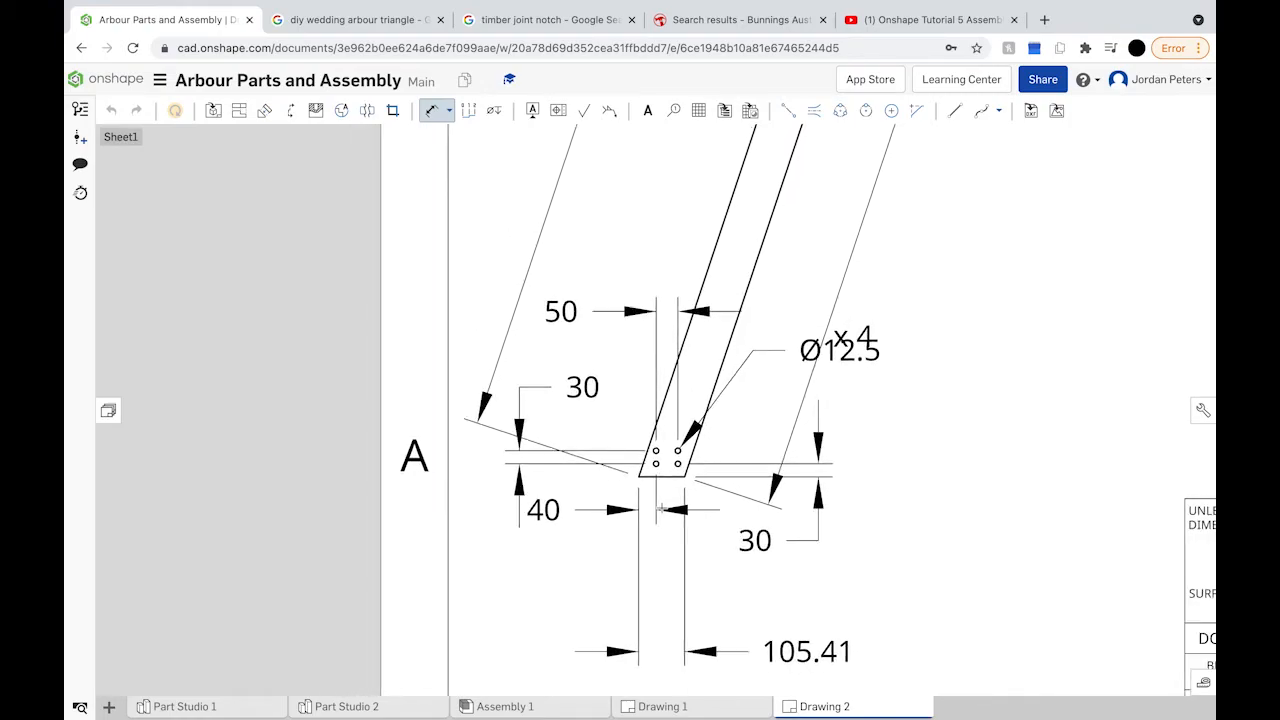
scroll(771, 323, down, 4)
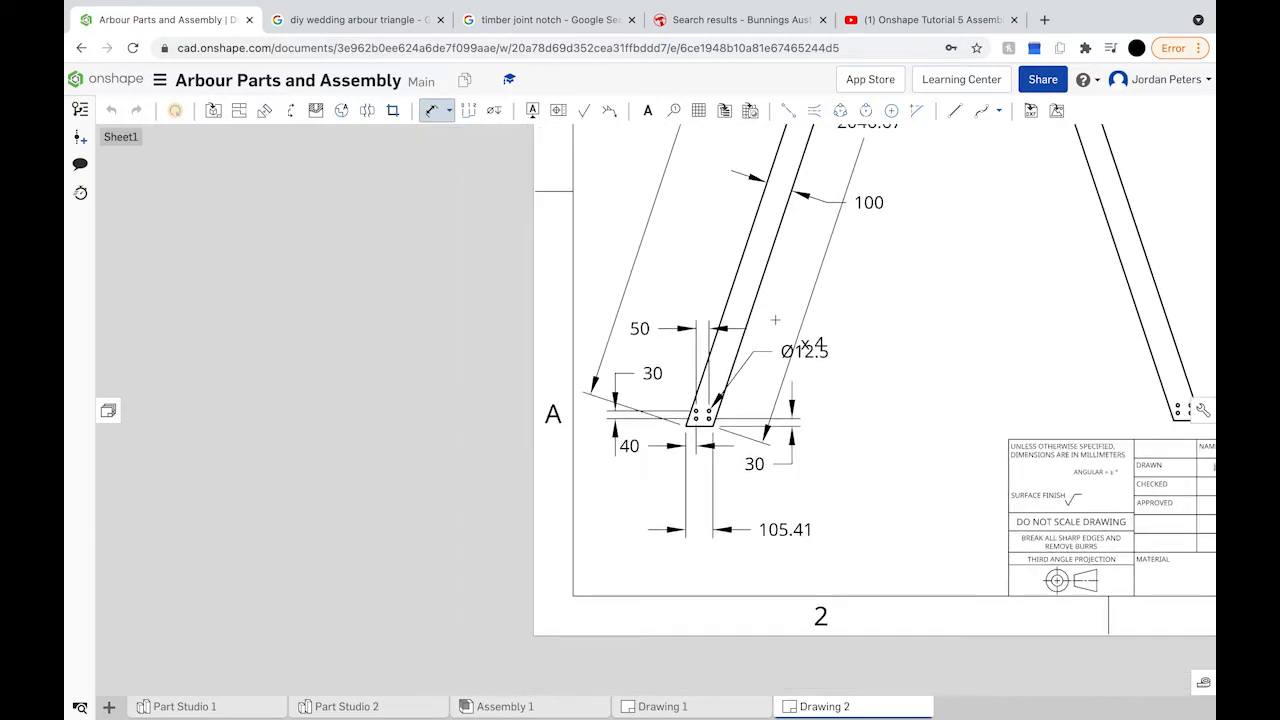
Step: Open the 2046.67 dimension's settings, then close them and resume dimensioning
double_click(830, 198)
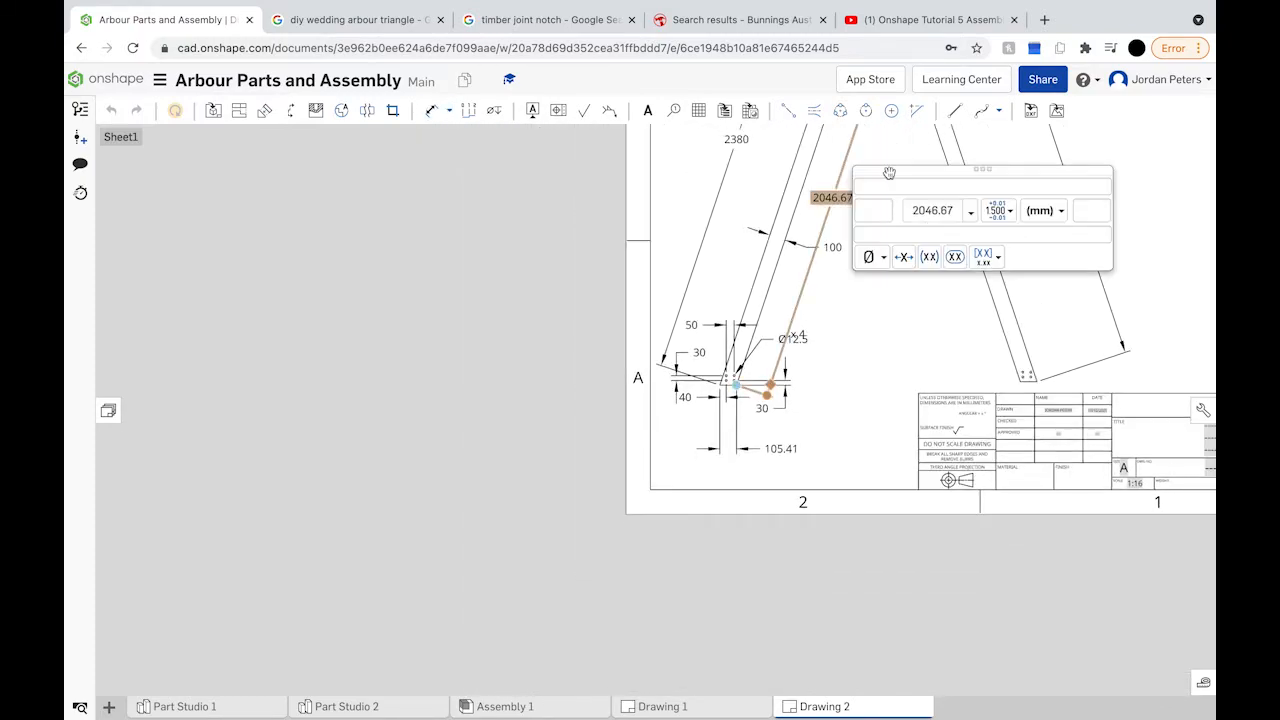
click(811, 226)
scroll(811, 226, down, 3)
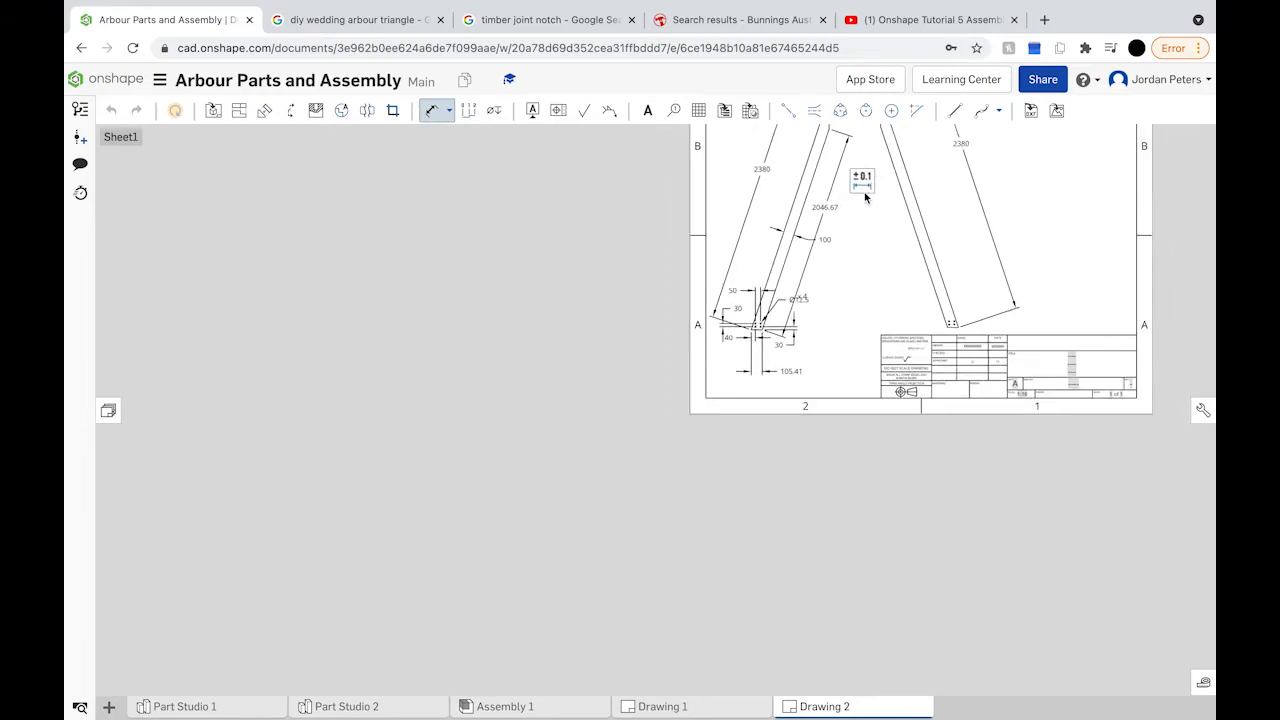
double_click(828, 207)
right_drag(836, 267, 757, 429)
scroll(802, 346, up, 3)
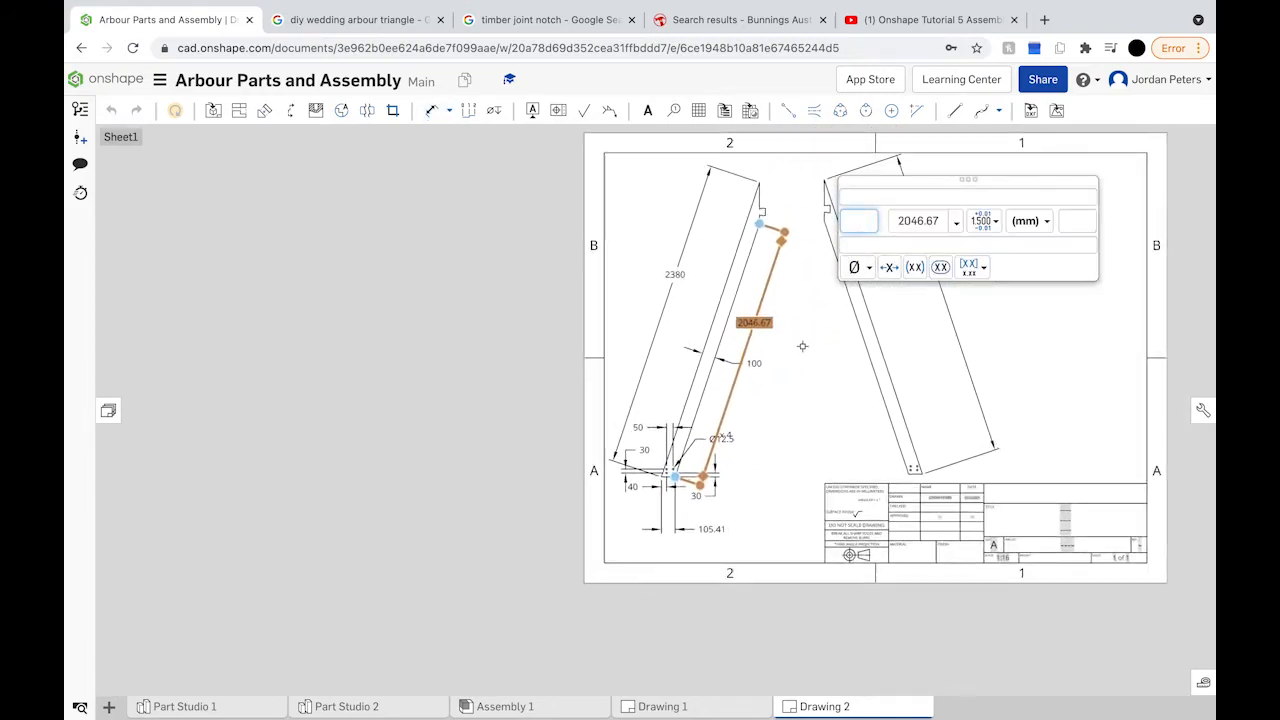
scroll(759, 187, up, 5)
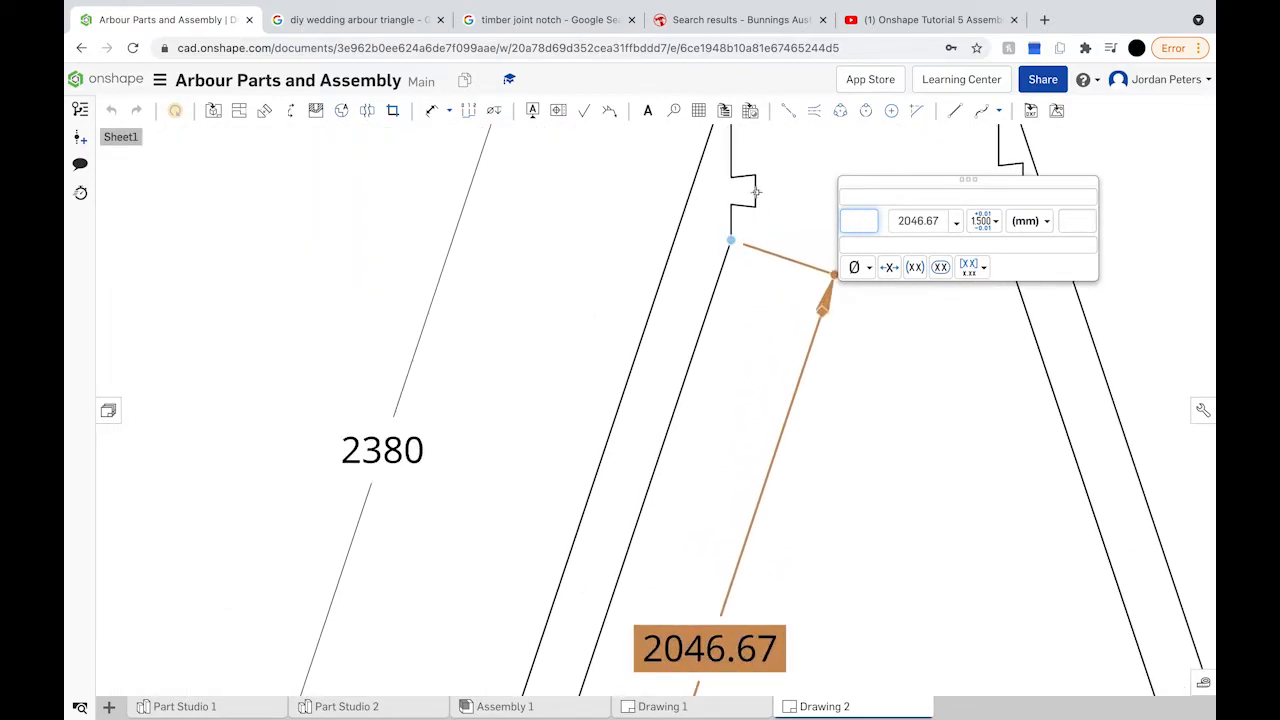
key(d)
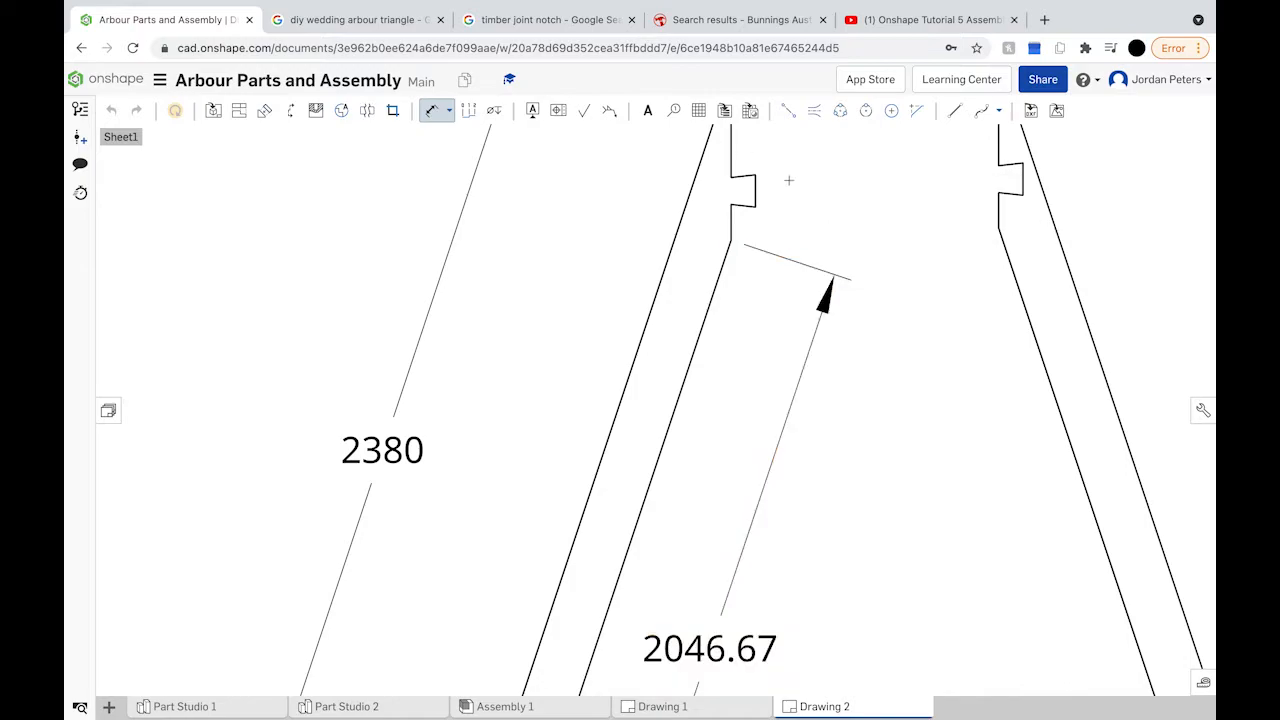
Step: Dimension the left upright's notch edge at 60
click(757, 190)
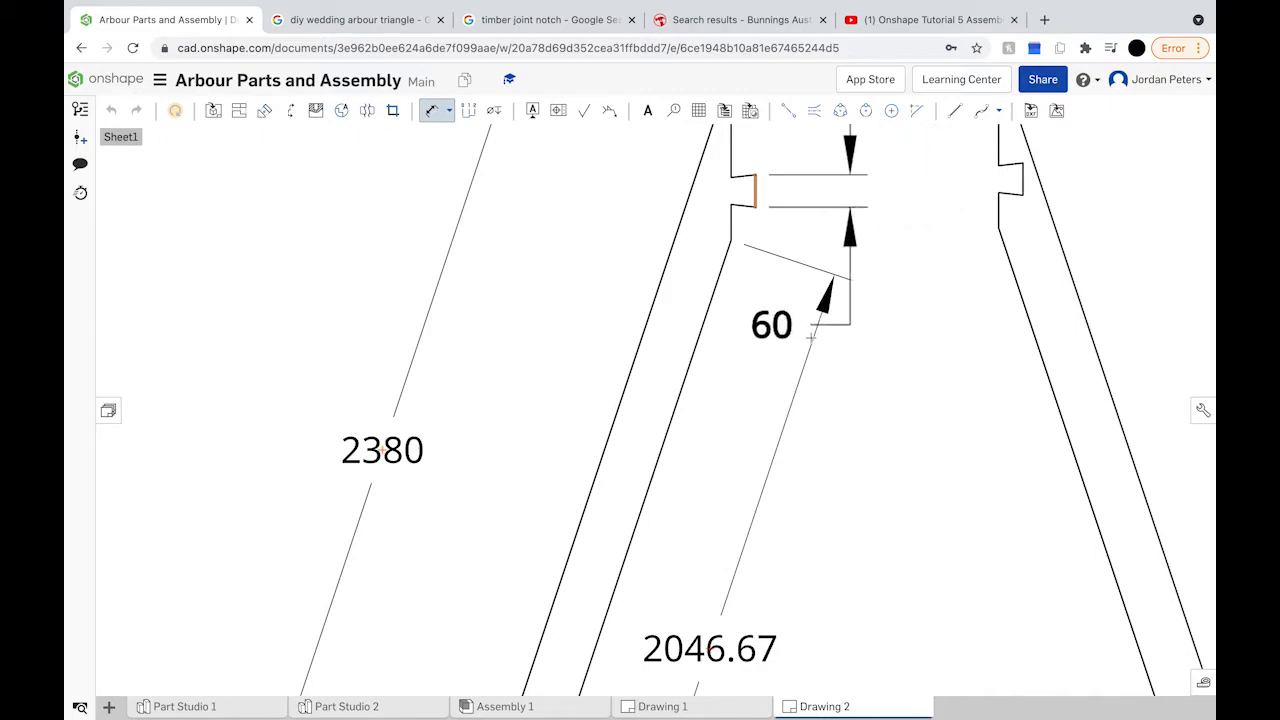
scroll(795, 323, down, 3)
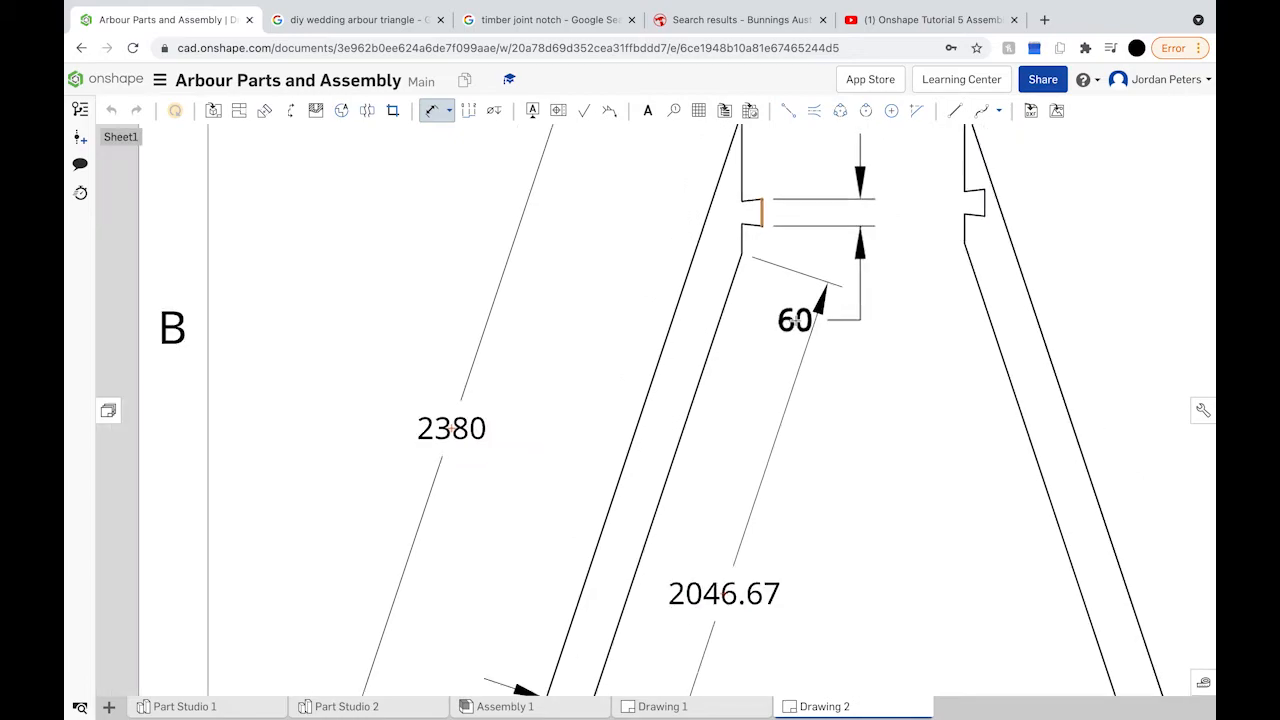
key(Escape)
scroll(786, 470, up, 3)
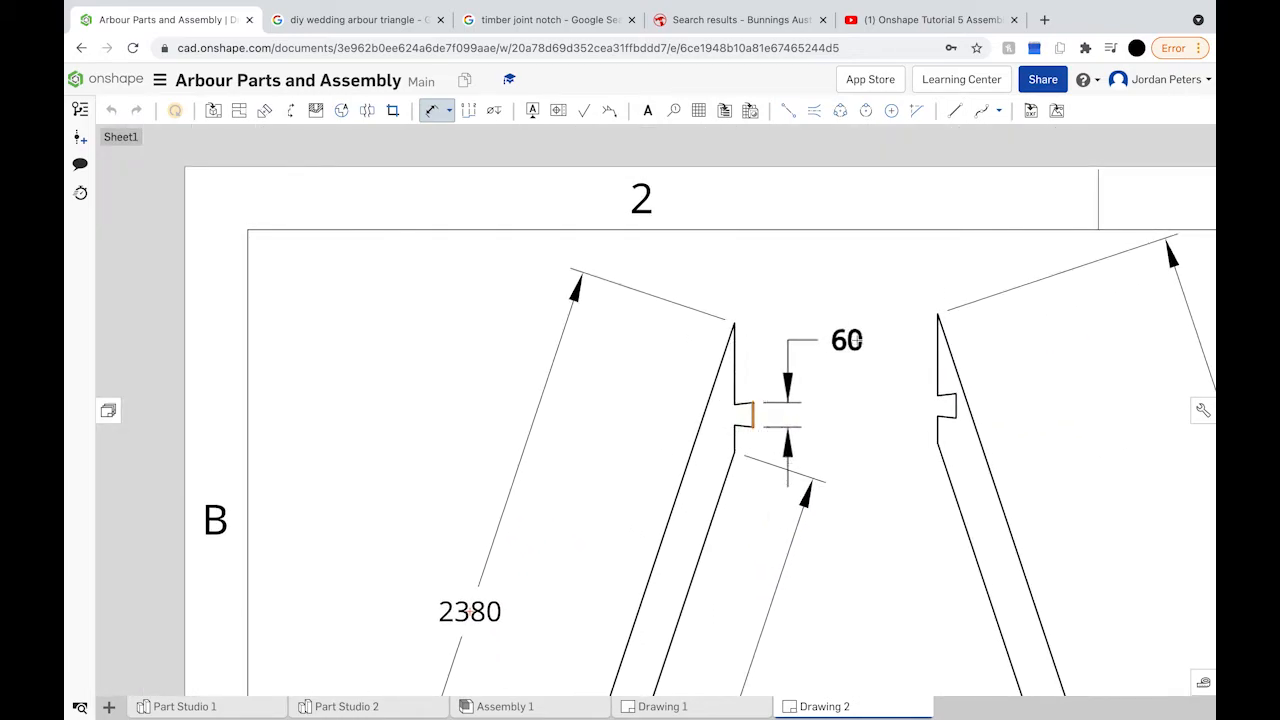
click(862, 340)
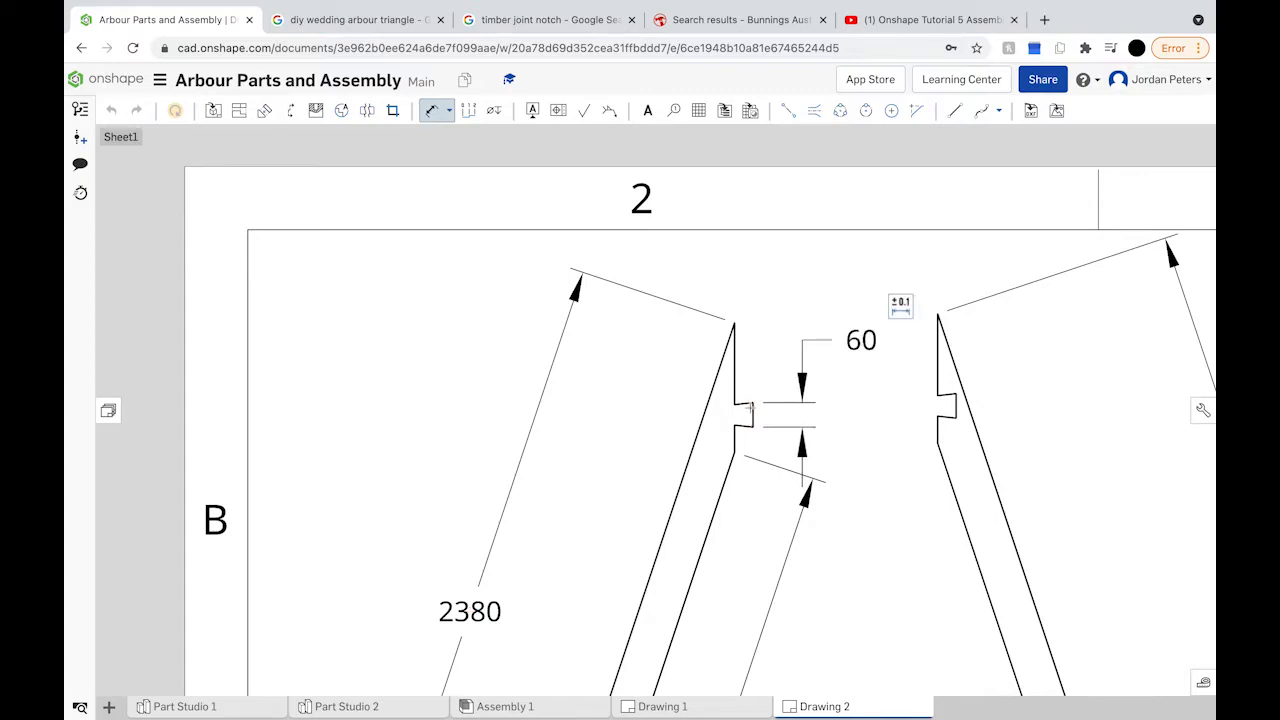
Step: Add a 50 dimension between the notch corners and start a 200 dimension from the top edge
click(735, 406)
click(735, 425)
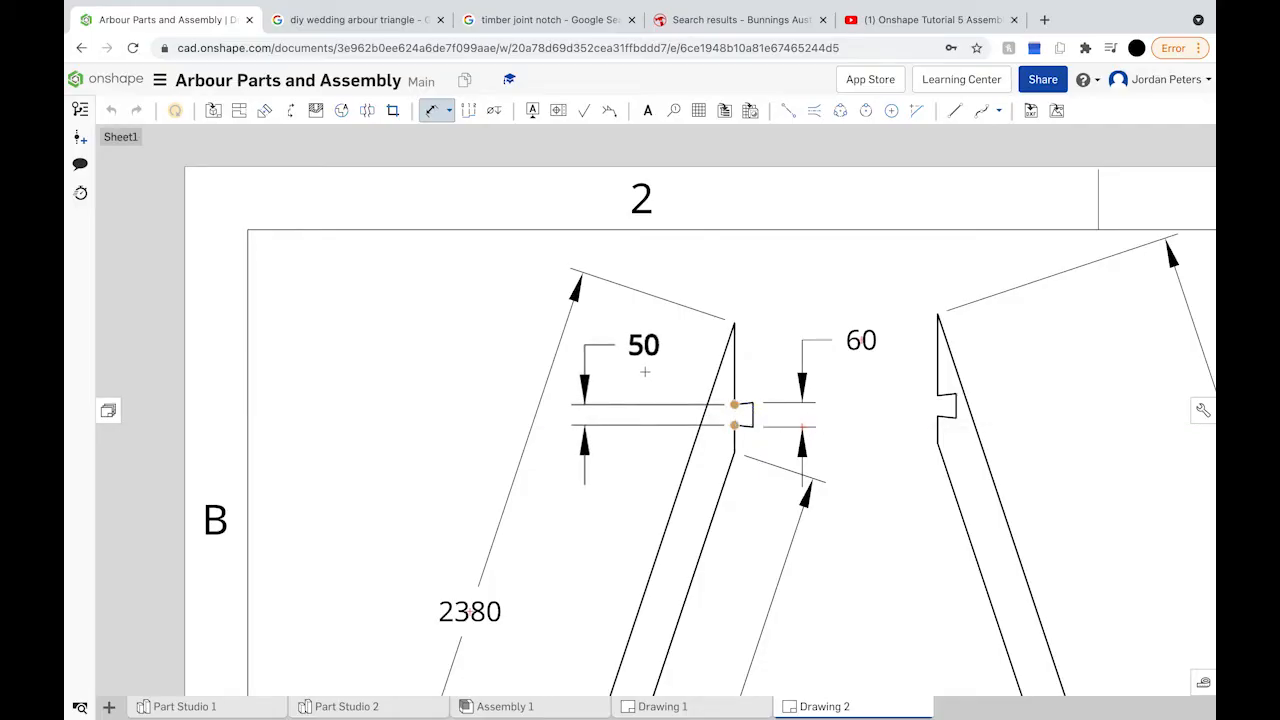
click(645, 371)
click(736, 375)
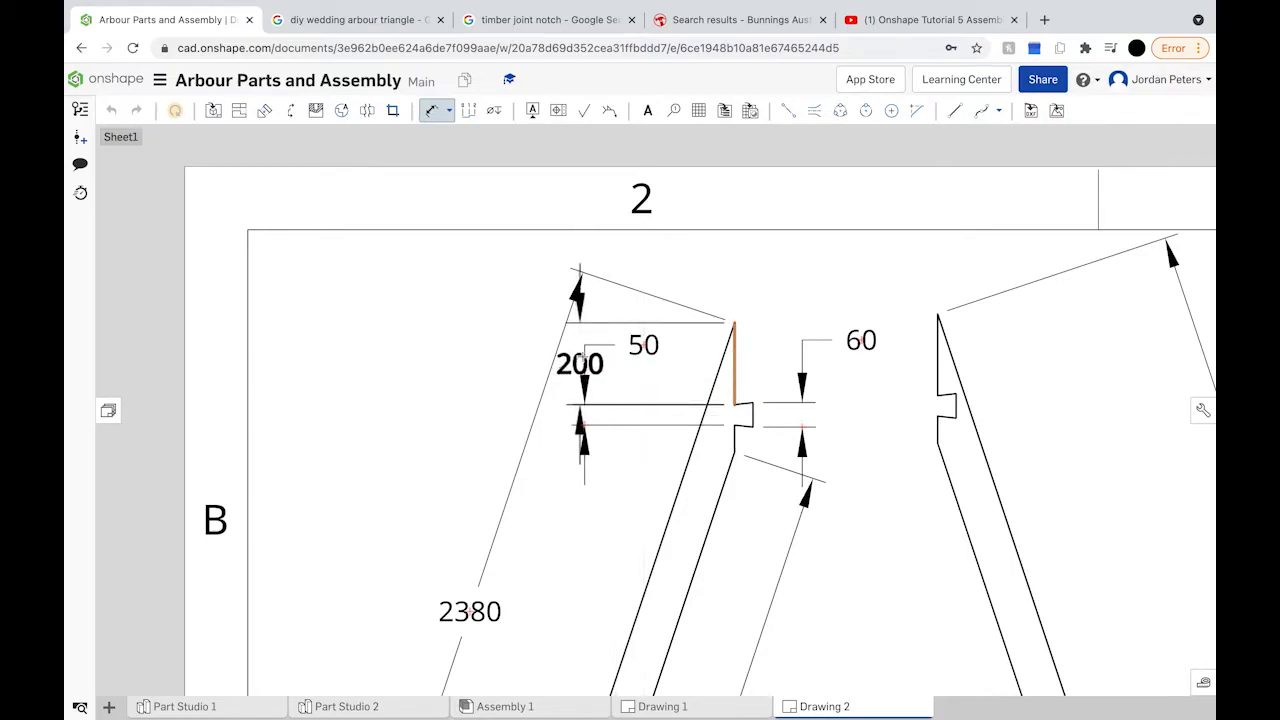
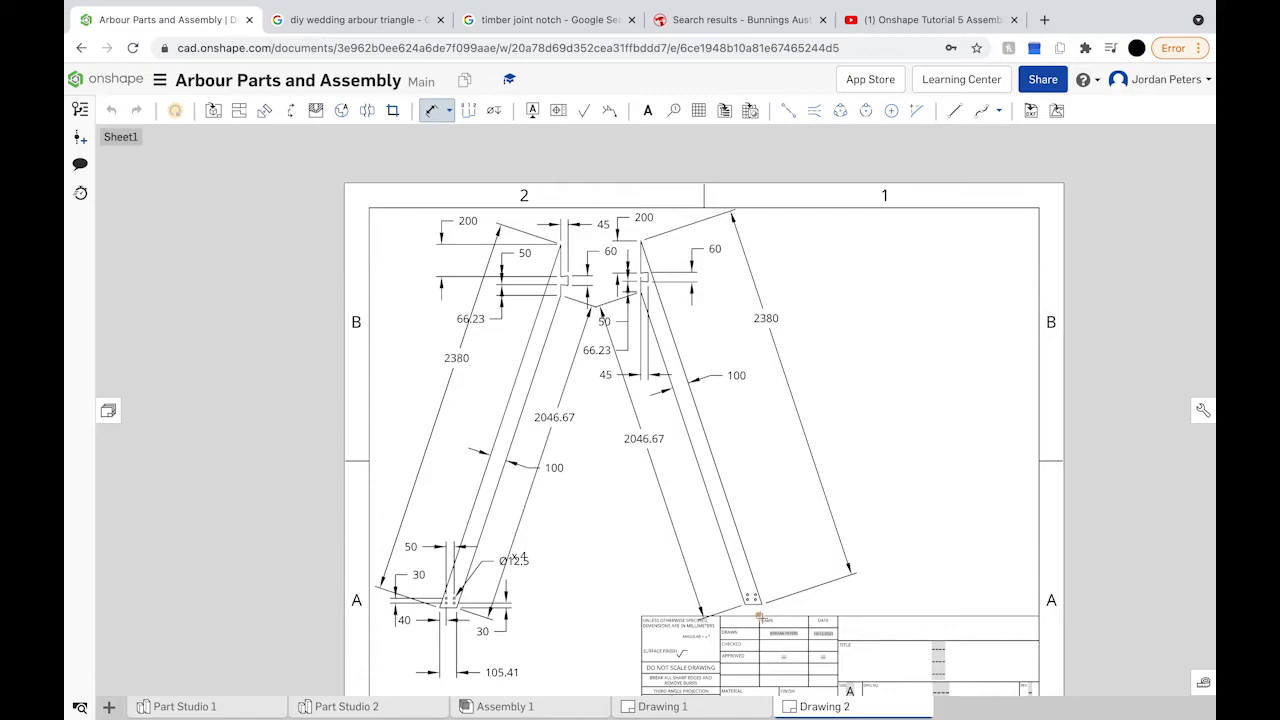
Step: Zoom the view over the dimensioned upright drawings
scroll(759, 616, up, 1)
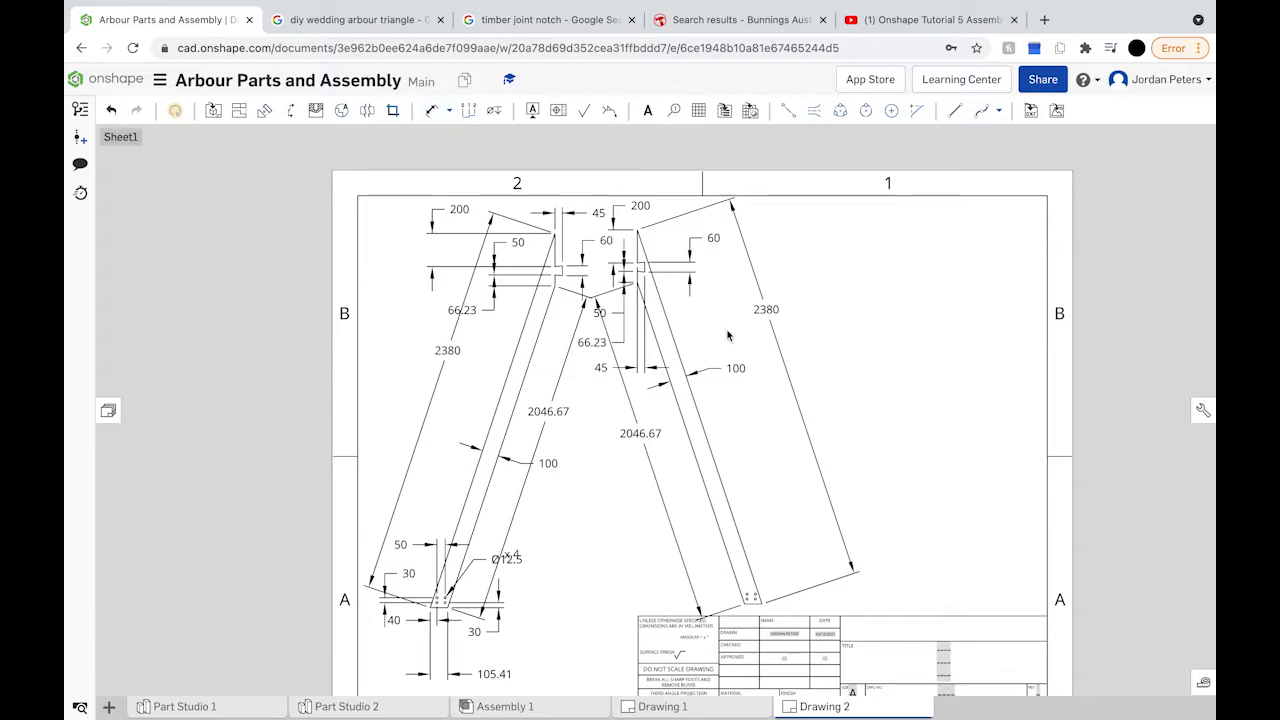
Step: Reposition the right and left upright views on the sheet
drag(696, 405, 742, 405)
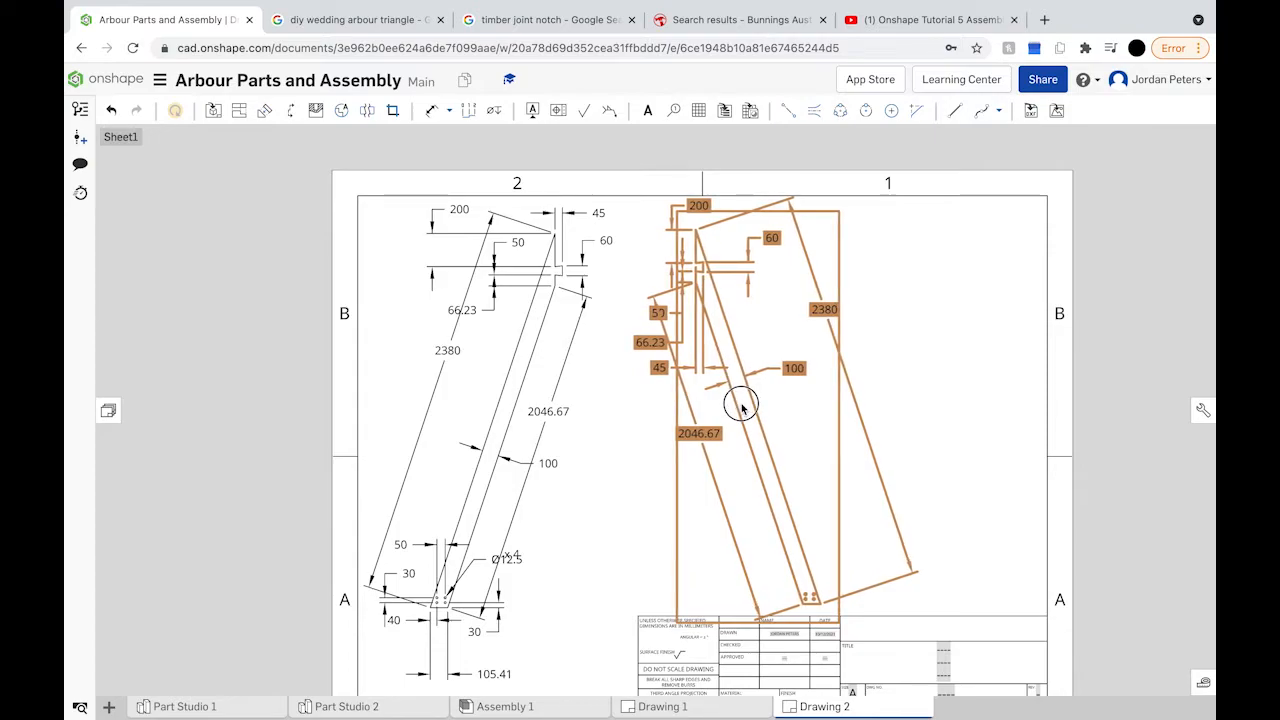
drag(742, 407, 739, 397)
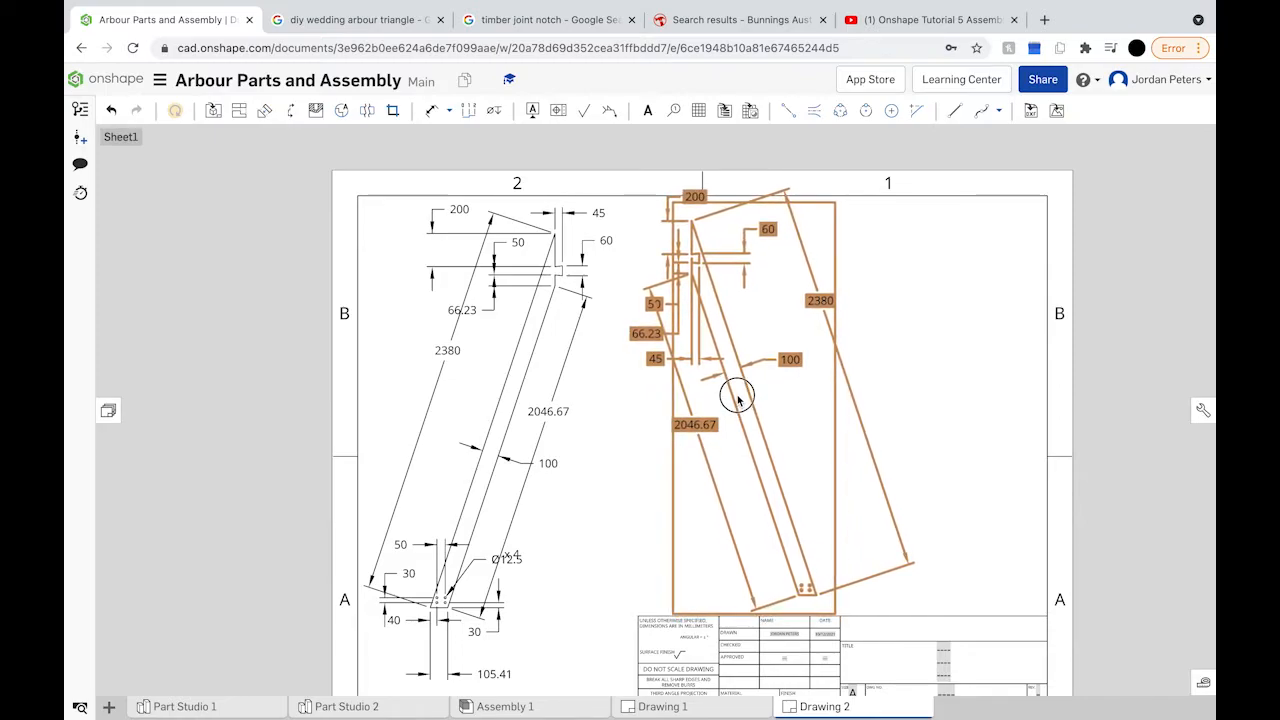
drag(737, 397, 737, 397)
drag(737, 397, 737, 397)
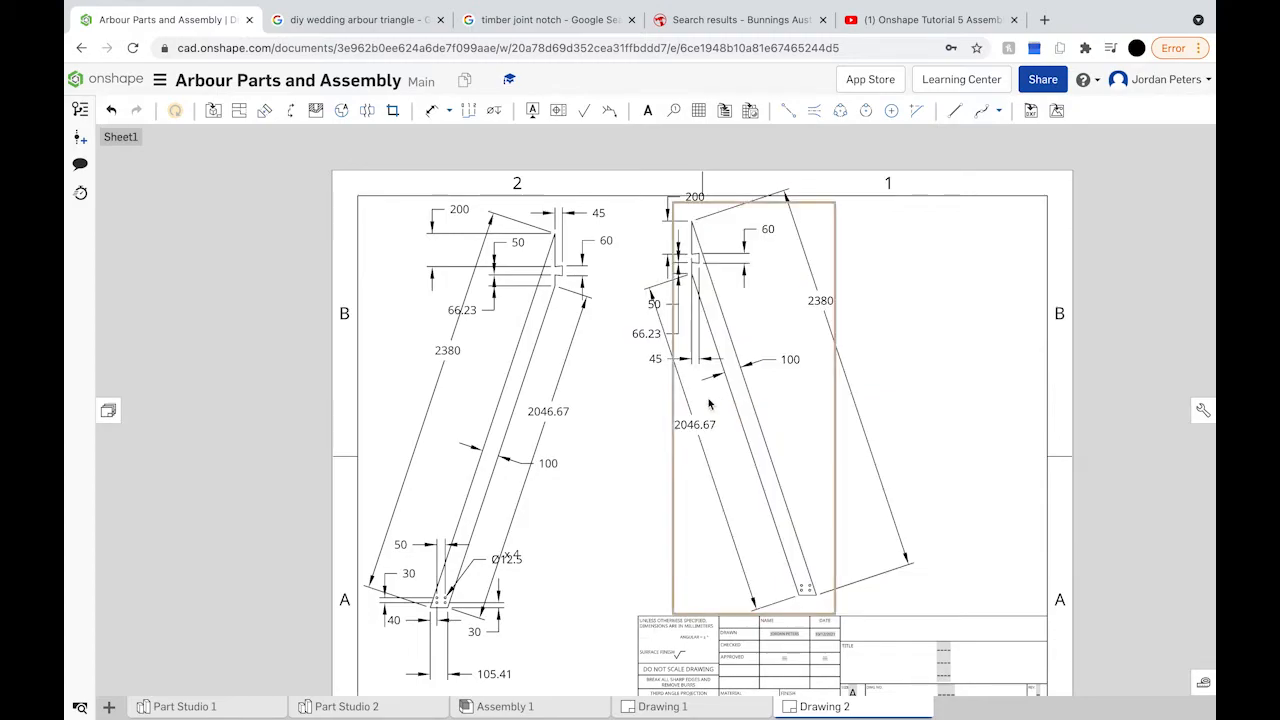
drag(514, 396, 516, 388)
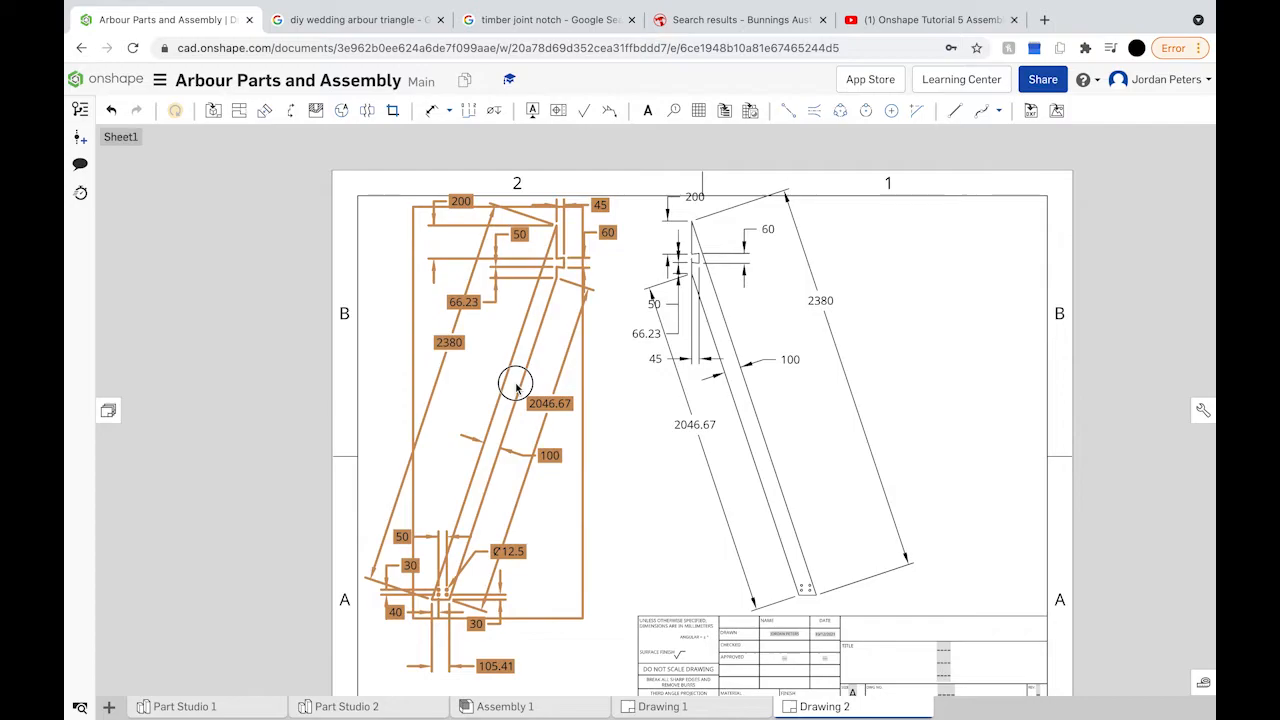
drag(516, 388, 516, 388)
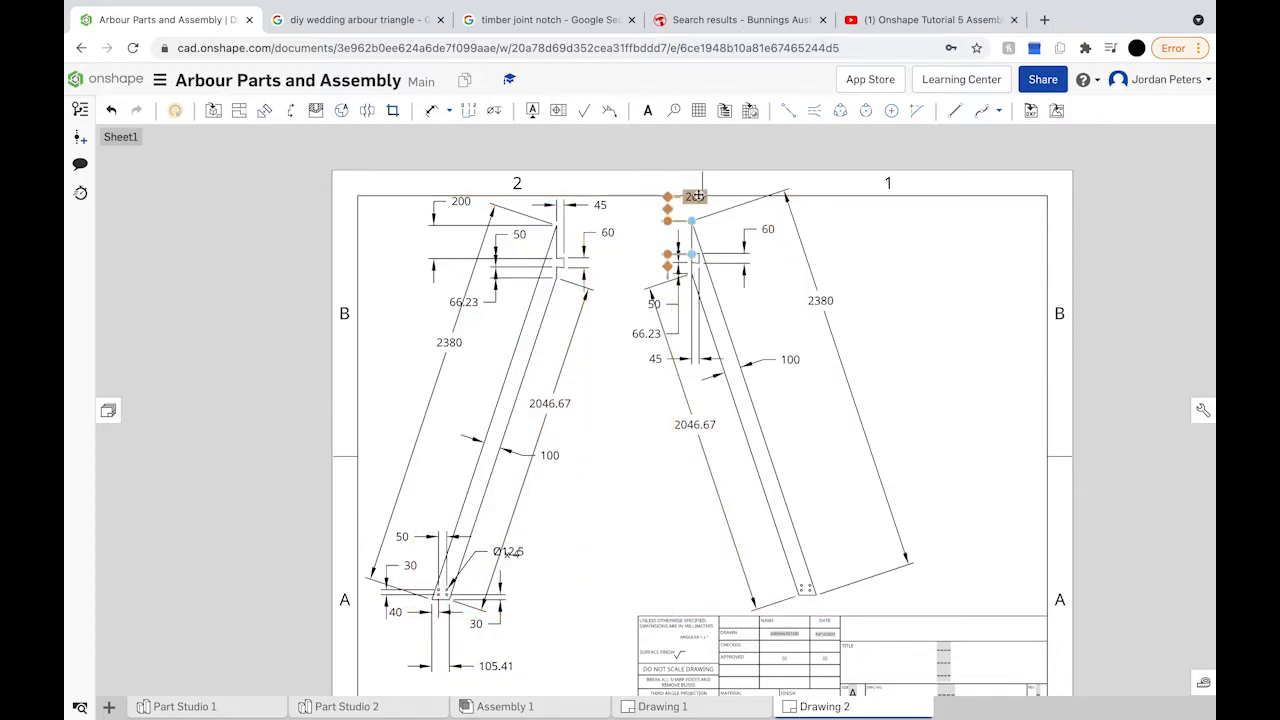
Step: Move the 200 and 2380 dimension labels to clearer spots near their parts
mouse_move(695, 197)
mouse_down()
mouse_move(688, 213)
mouse_move(691, 200)
mouse_move(646, 207)
mouse_move(668, 221)
mouse_move(690, 220)
mouse_move(690, 208)
mouse_move(690, 221)
mouse_move(663, 212)
mouse_move(665, 225)
mouse_up()
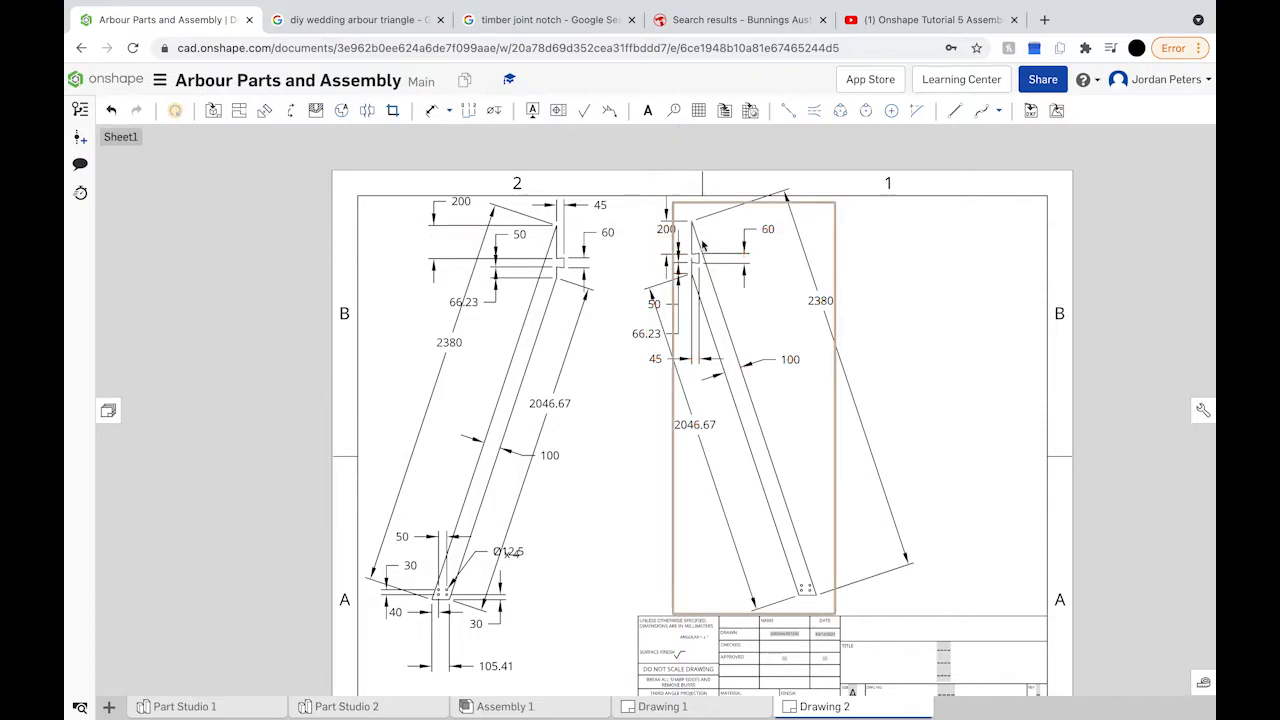
scroll(657, 226, up, 1)
scroll(655, 231, up, 1)
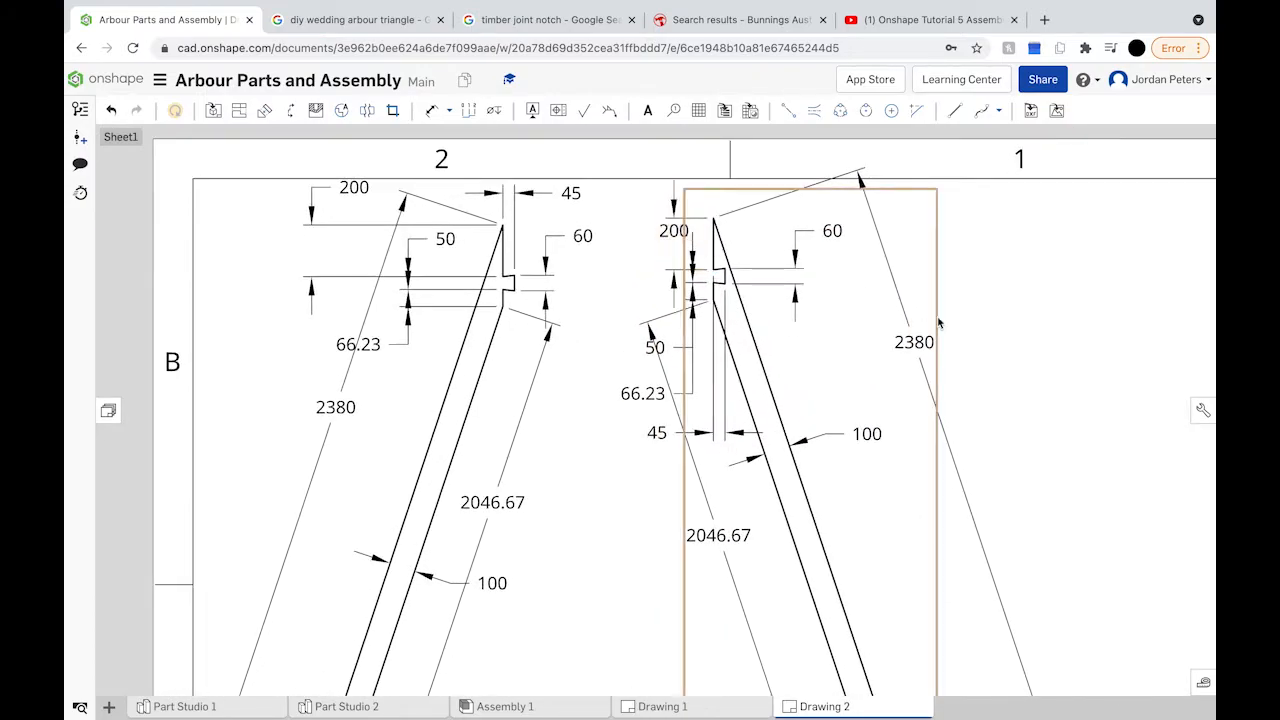
drag(918, 345, 858, 362)
click(858, 361)
Step: Zoom to the right upright's foot and dimension its bottom edge to the lower-left corner
scroll(855, 400, down, 2)
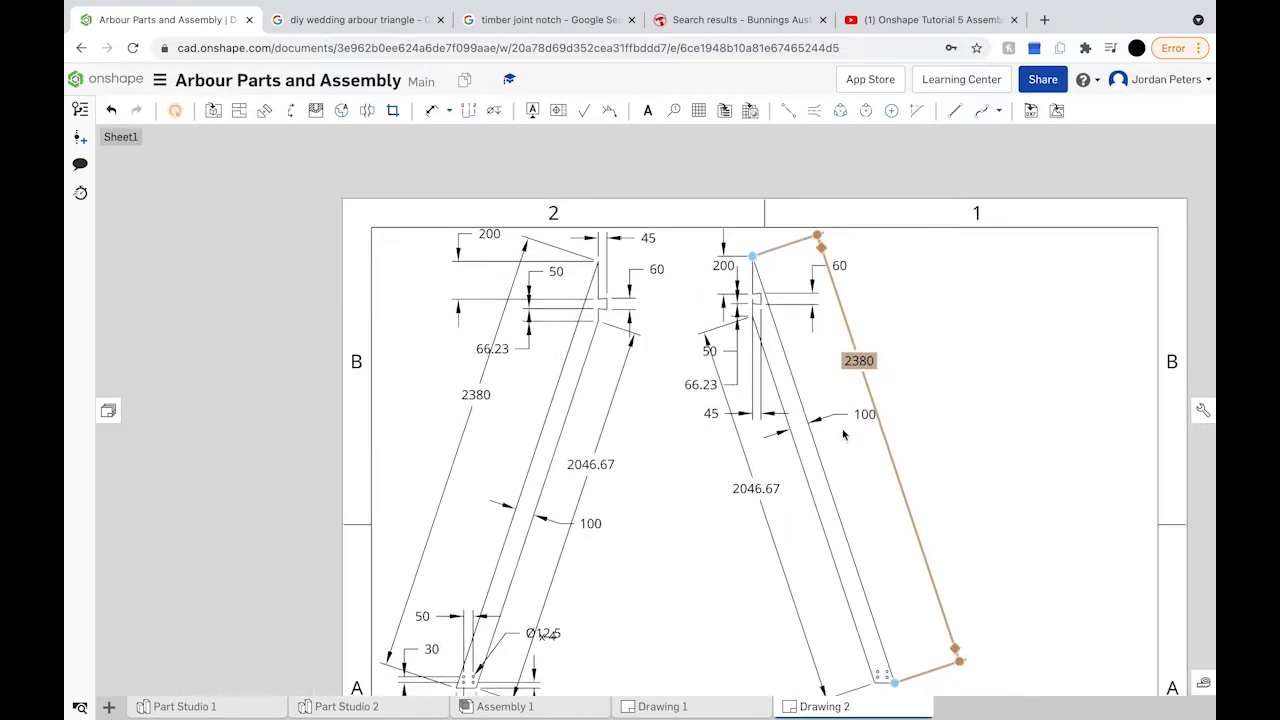
scroll(853, 403, down, 4)
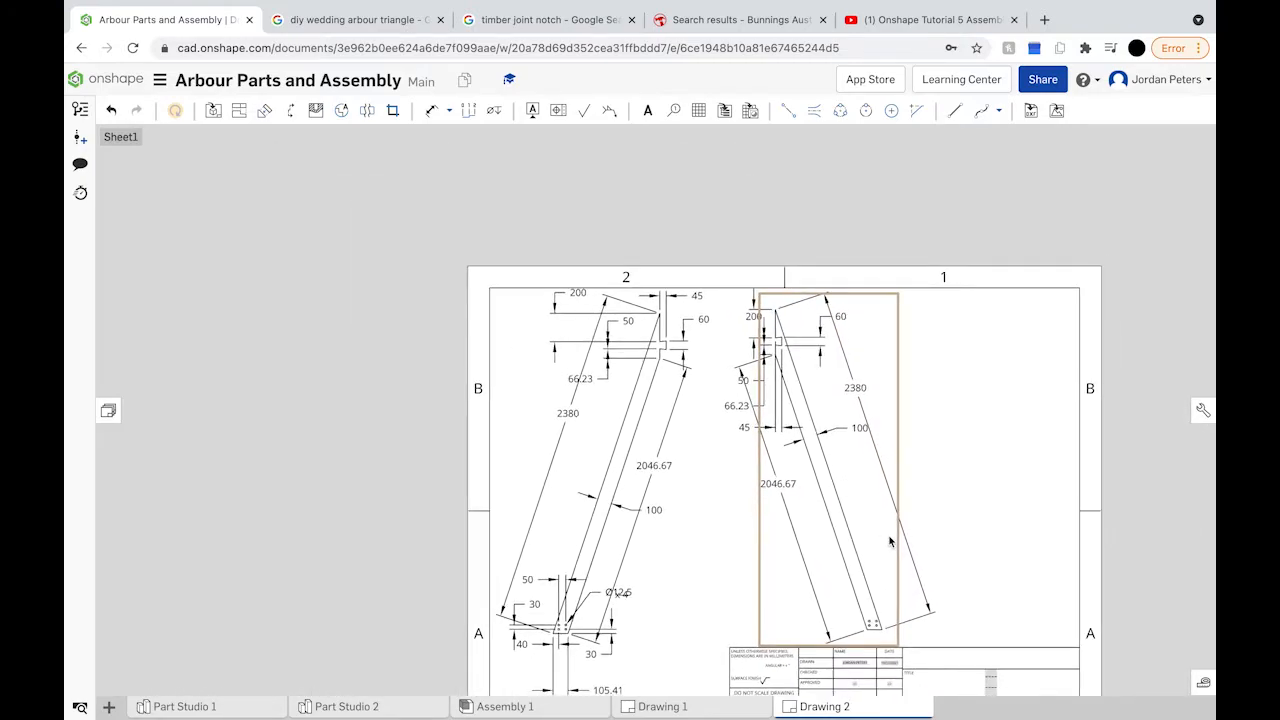
key(f)
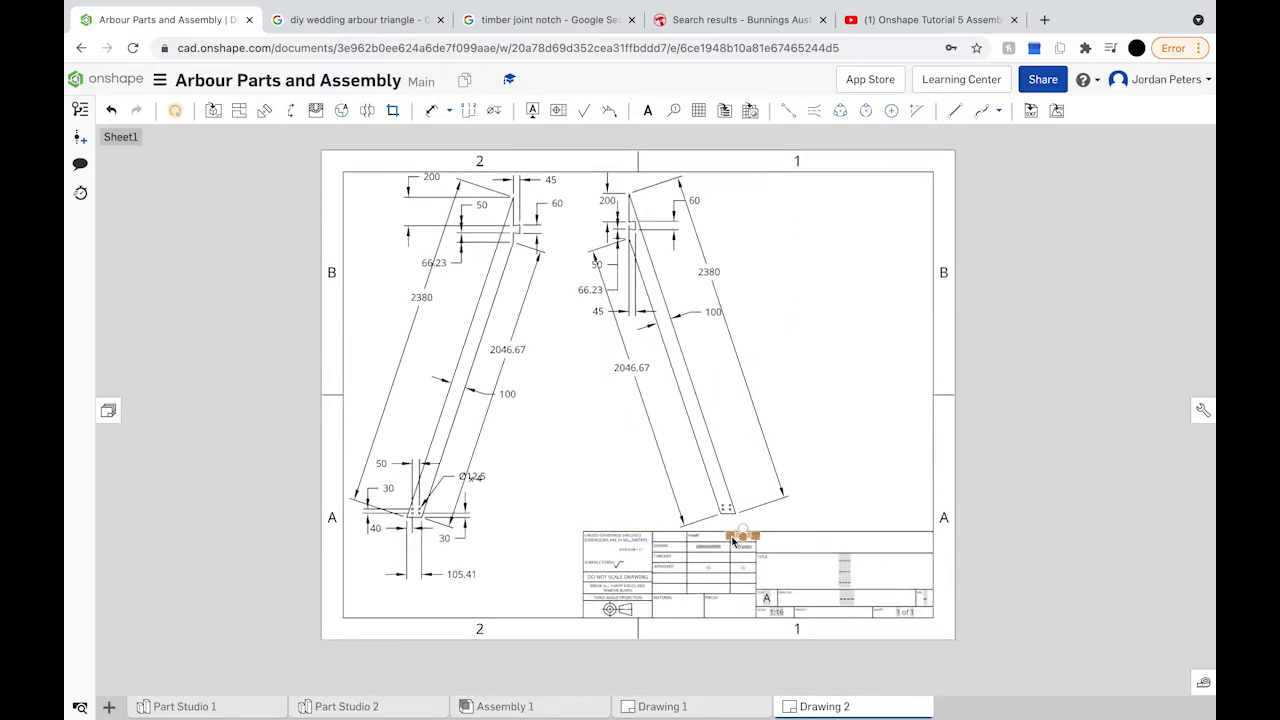
scroll(705, 465, up, 6)
right_drag(700, 457, 616, 268)
scroll(695, 428, up, 1)
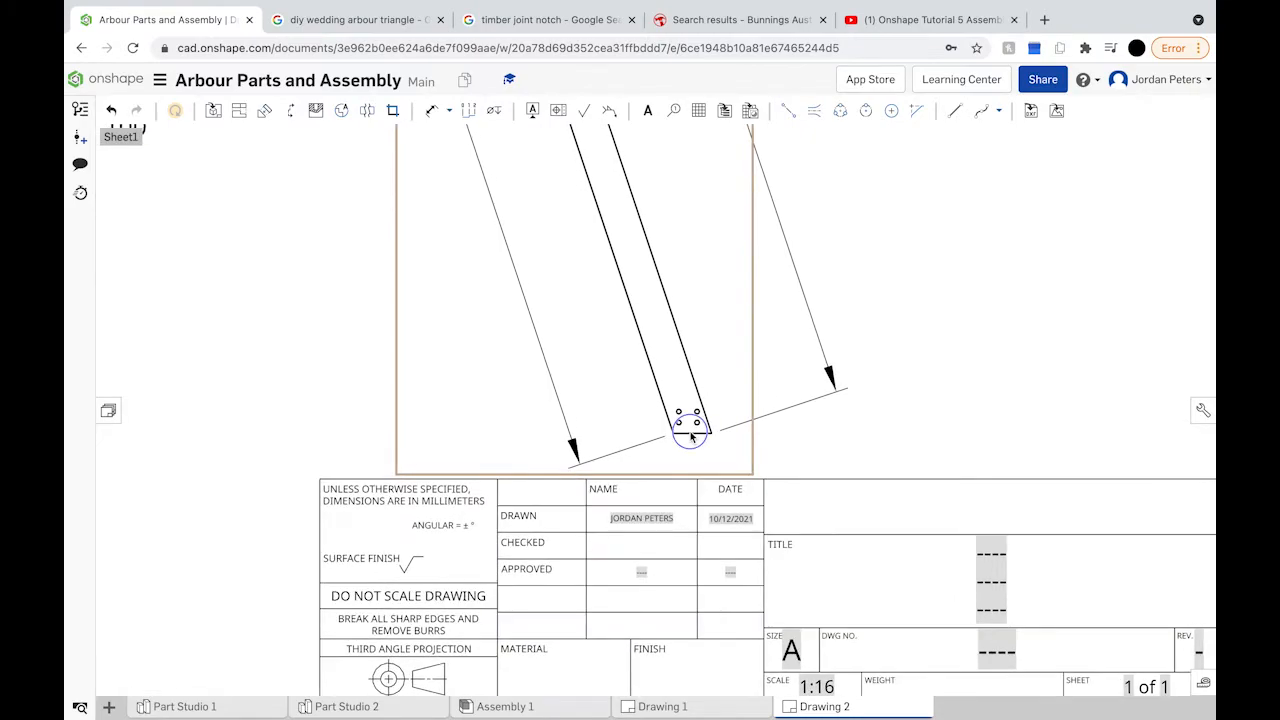
scroll(695, 428, up, 5)
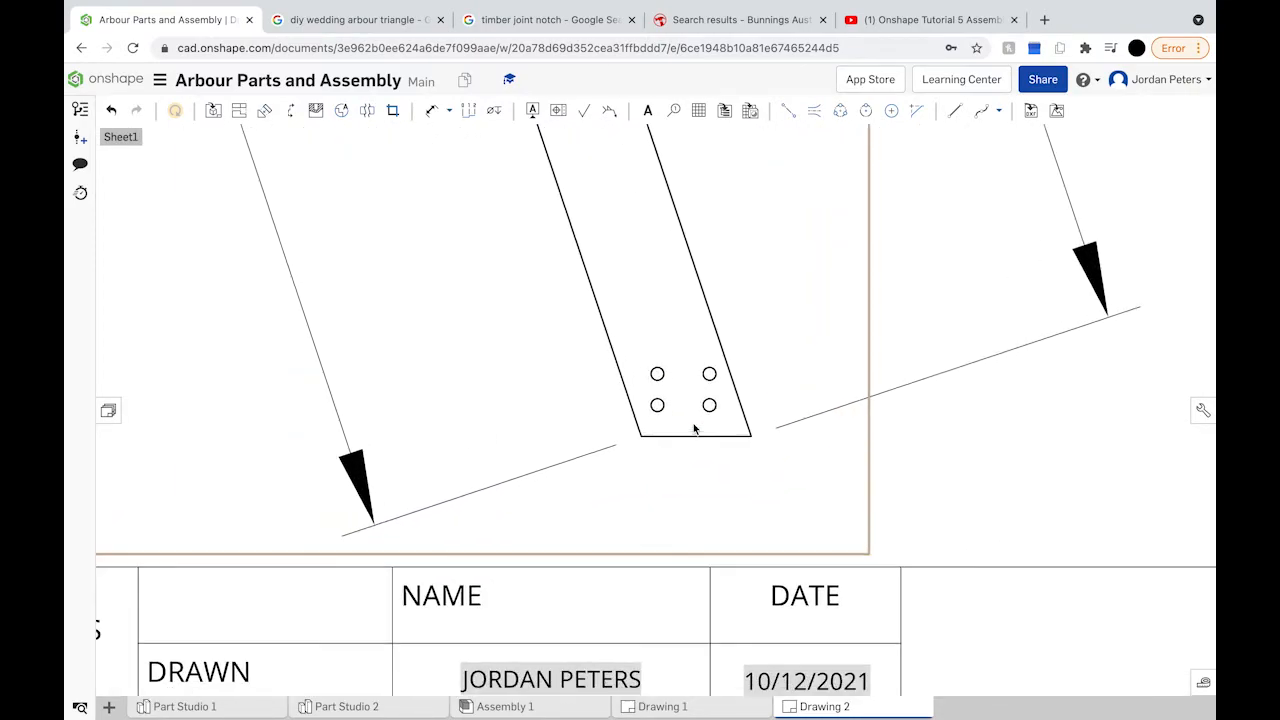
click(430, 110)
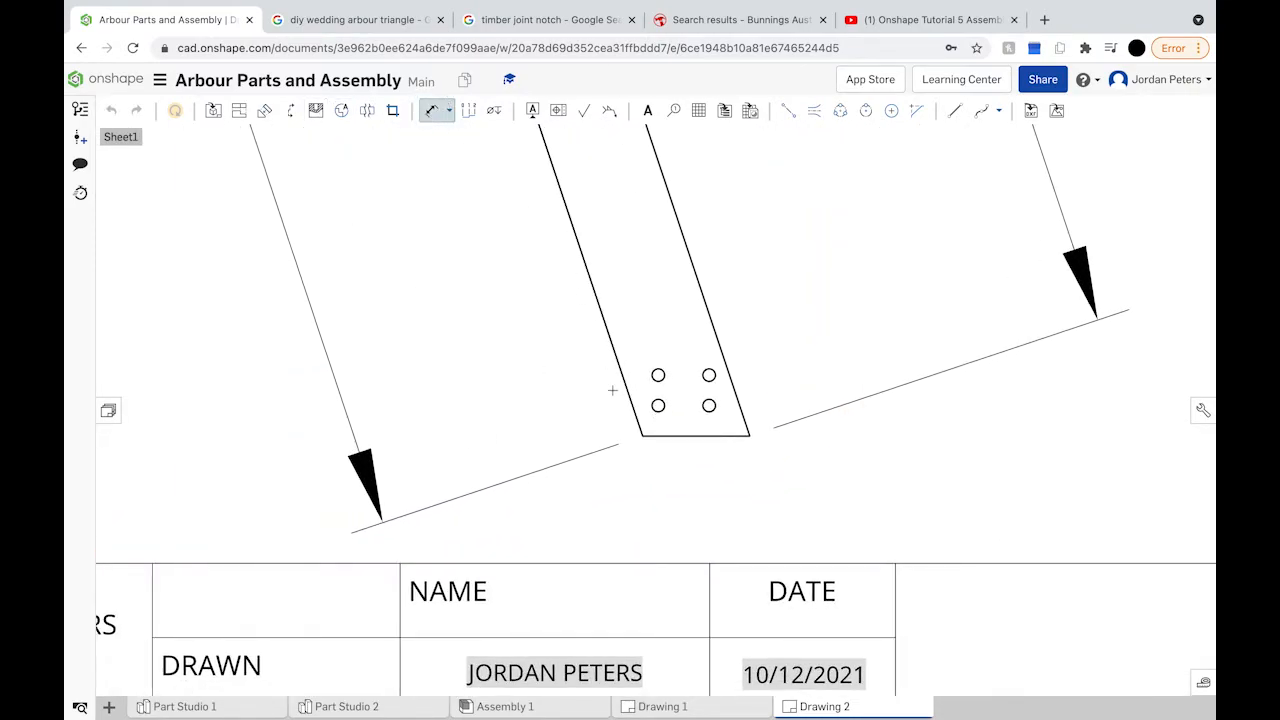
click(675, 434)
click(643, 435)
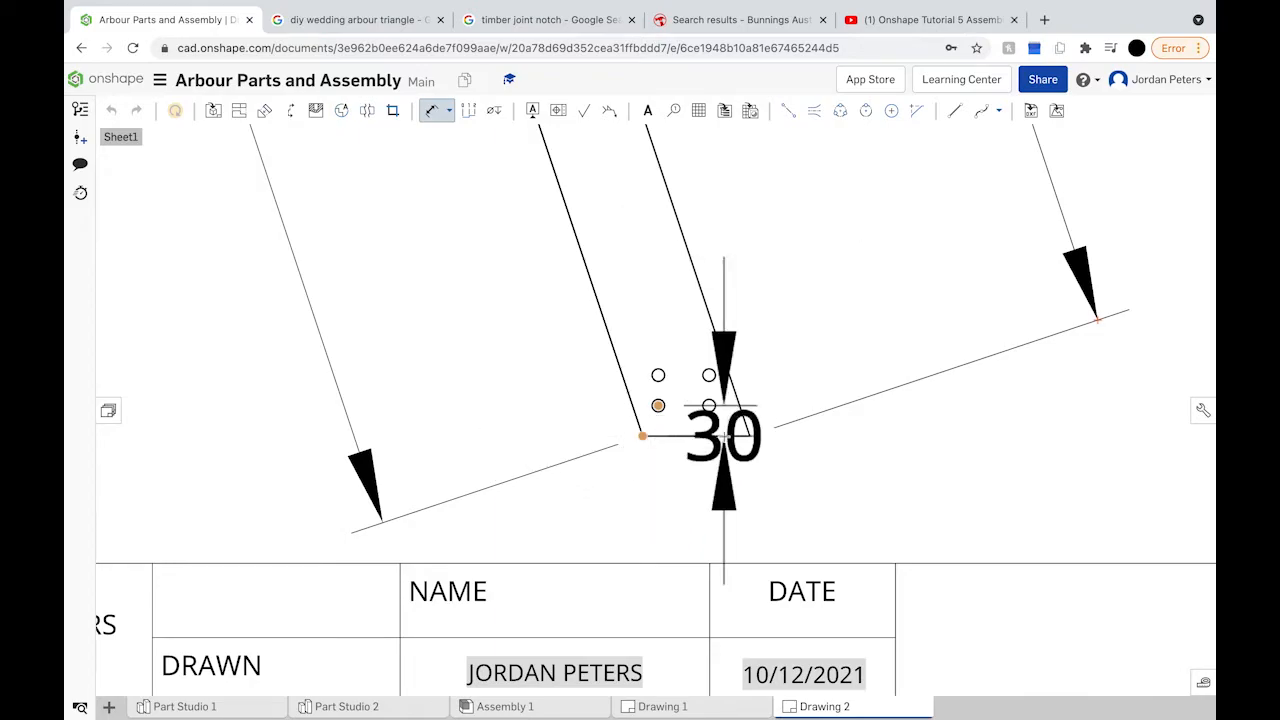
click(695, 465)
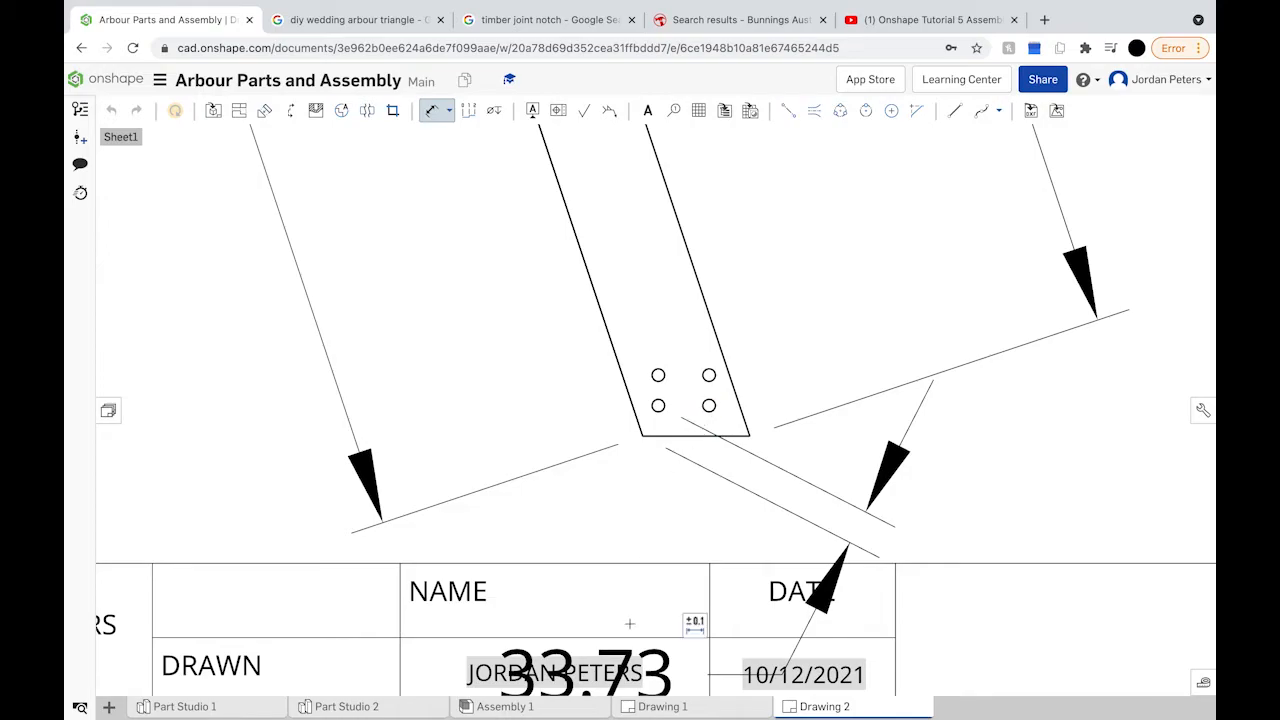
Step: Delete the unwanted 33.73 dimension
click(436, 112)
click(600, 656)
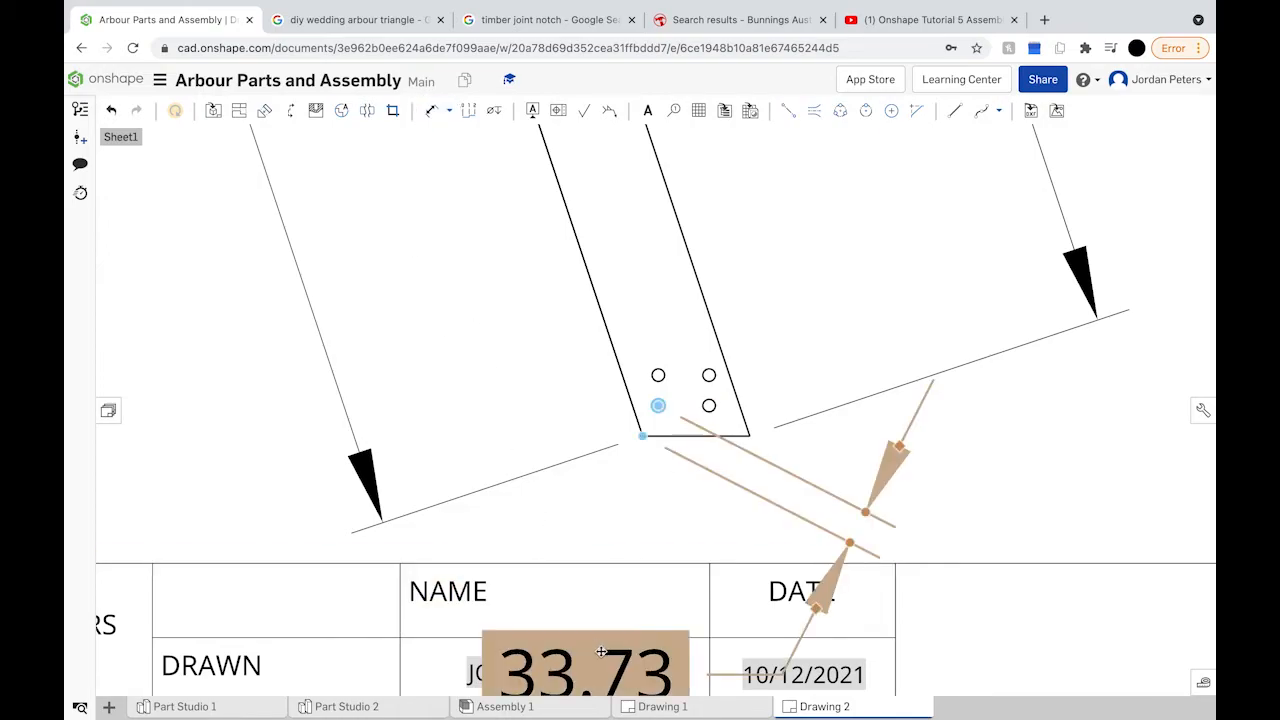
key(Delete)
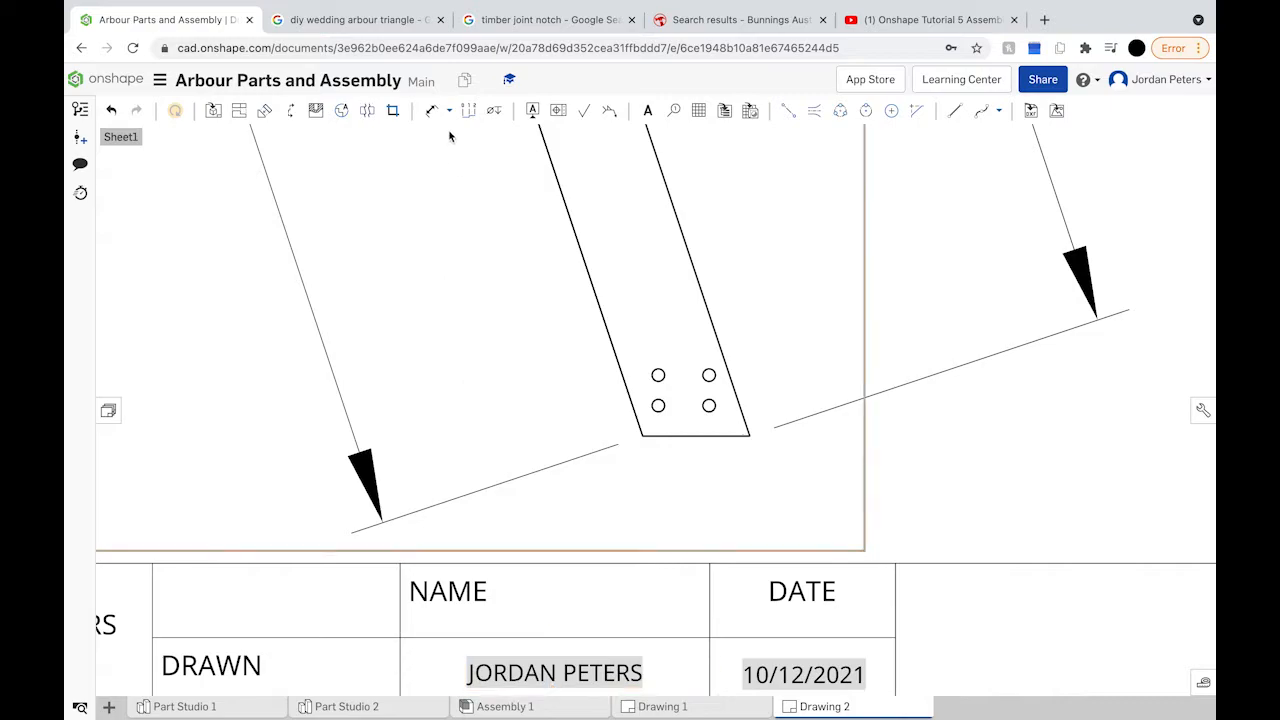
Step: Dimension the lower-right hole: 30 to the corner, 40 below, 30 from the bottom edge
click(430, 111)
click(709, 405)
click(749, 436)
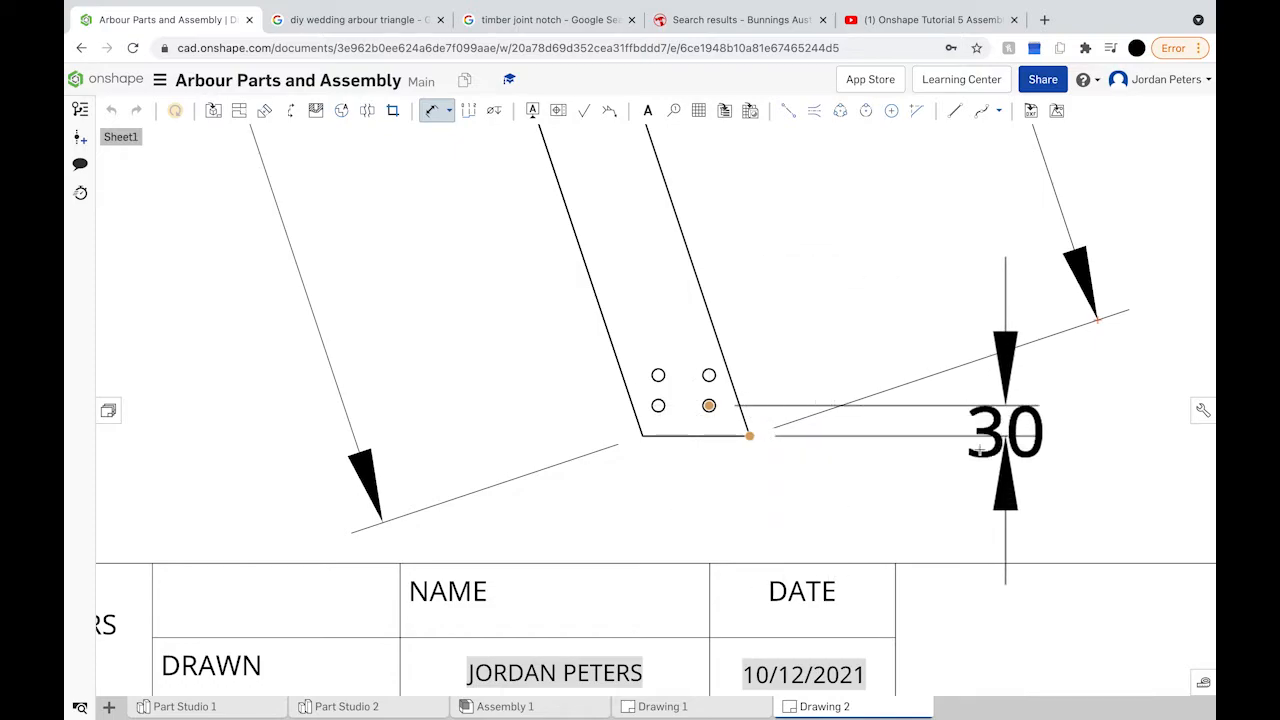
click(938, 585)
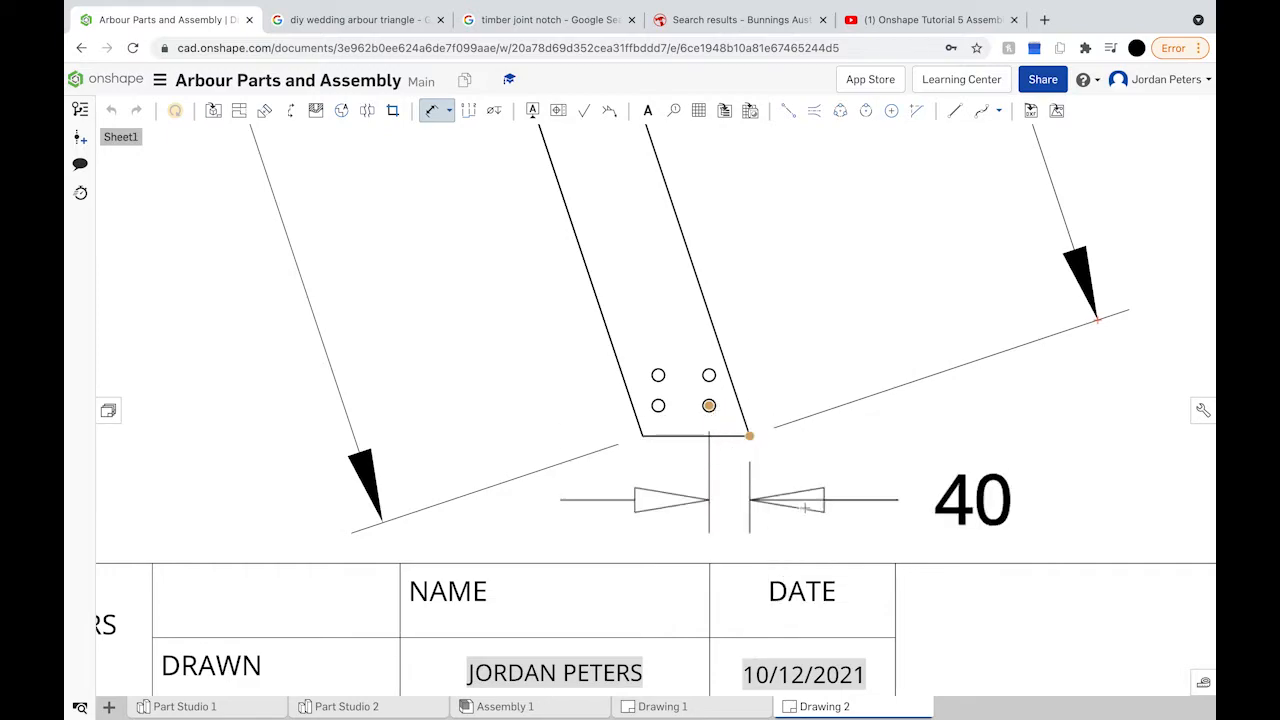
click(808, 508)
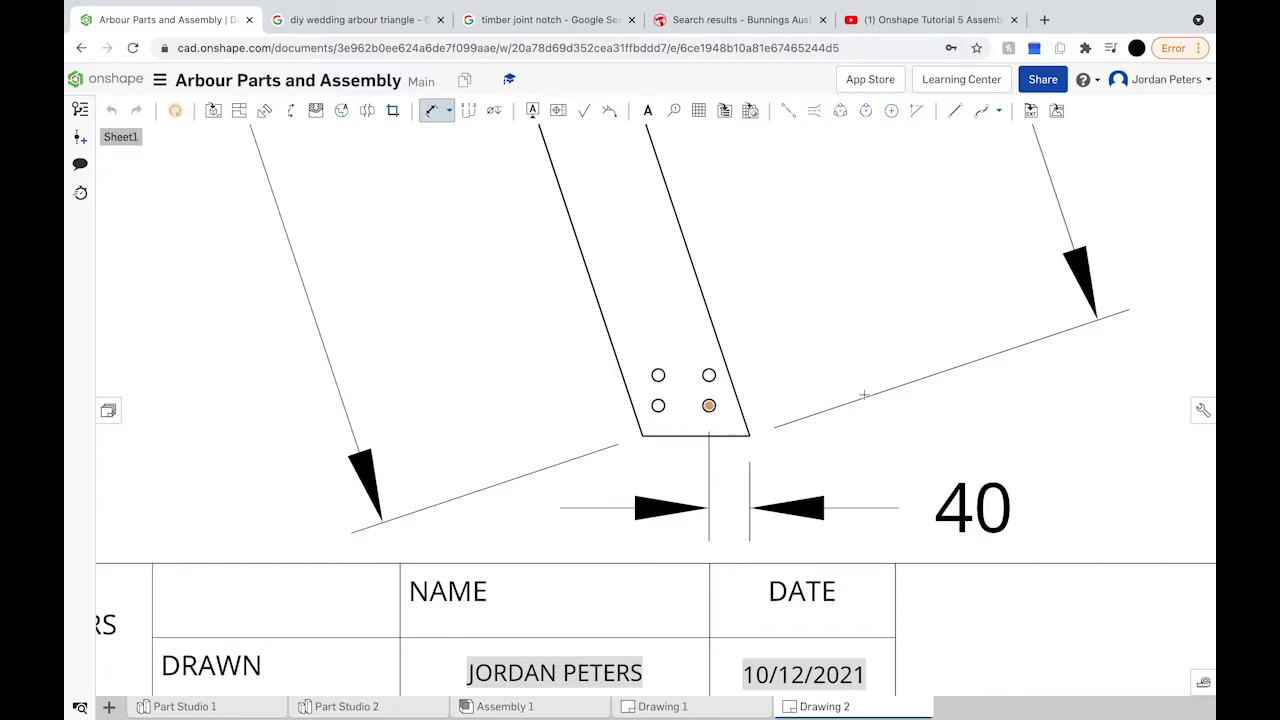
click(719, 436)
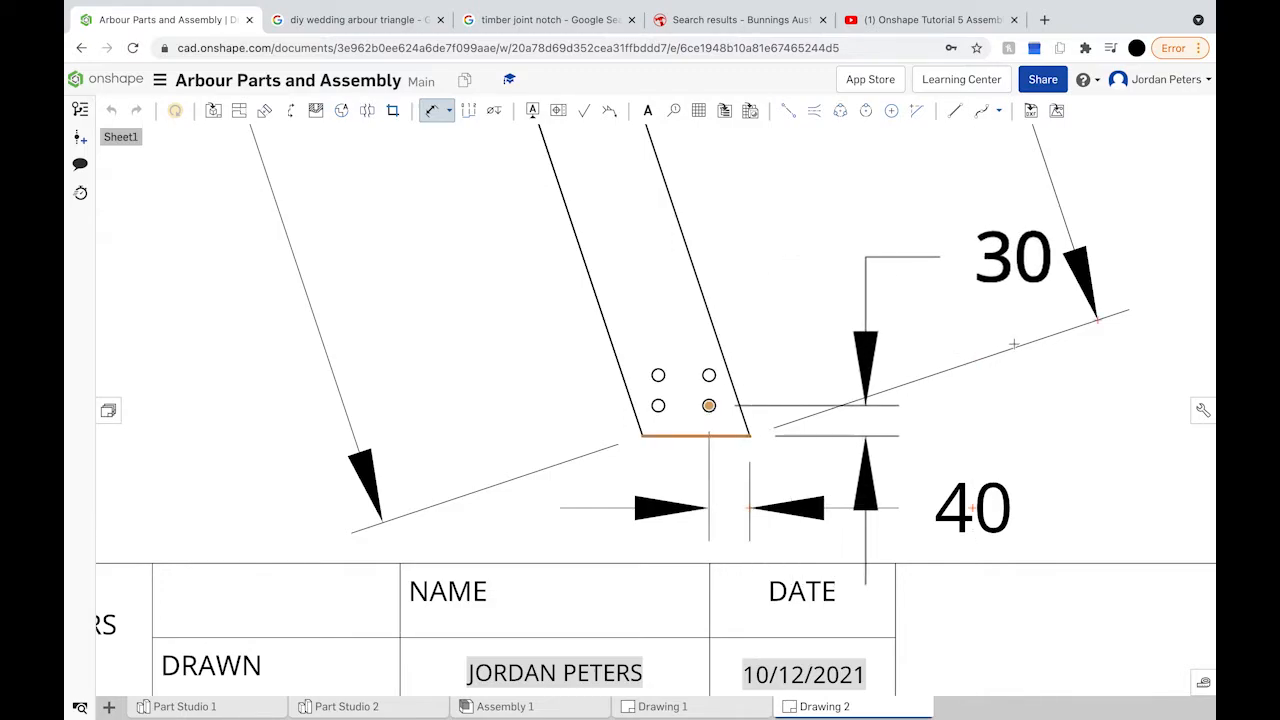
click(1013, 344)
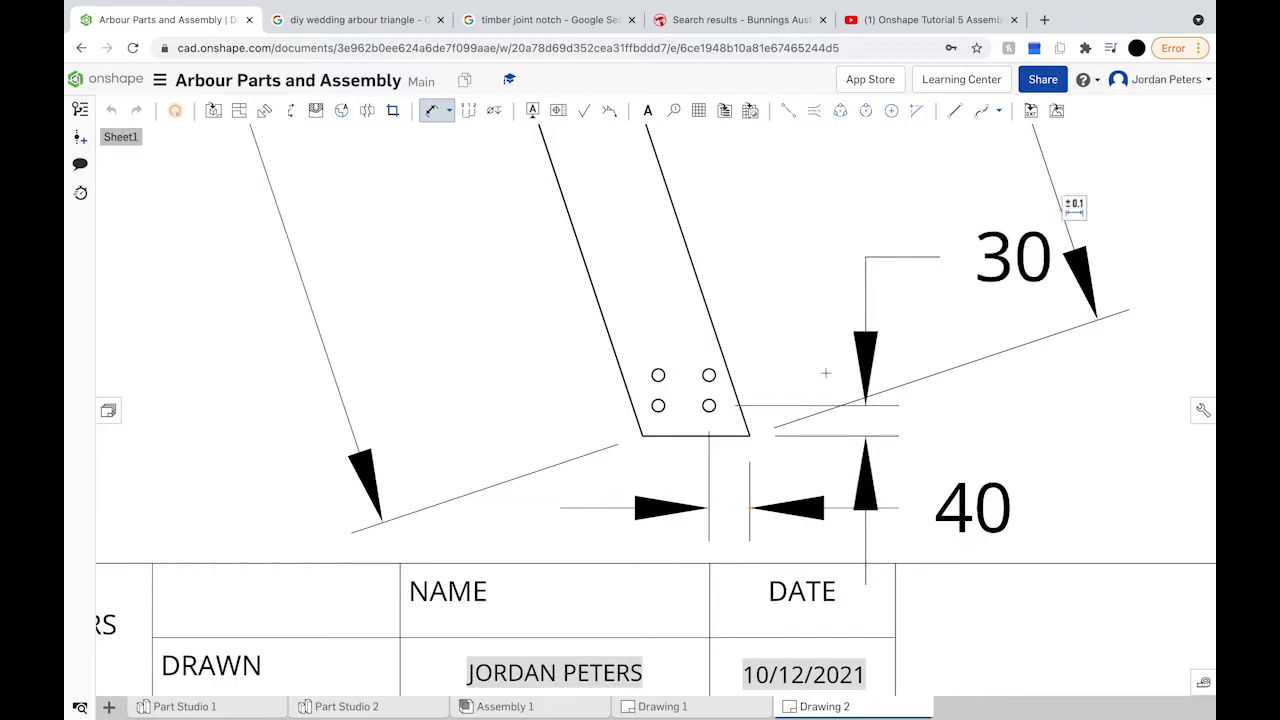
Step: Add the 30 spacing between the left holes and the 50 spacing between the upper holes
click(709, 375)
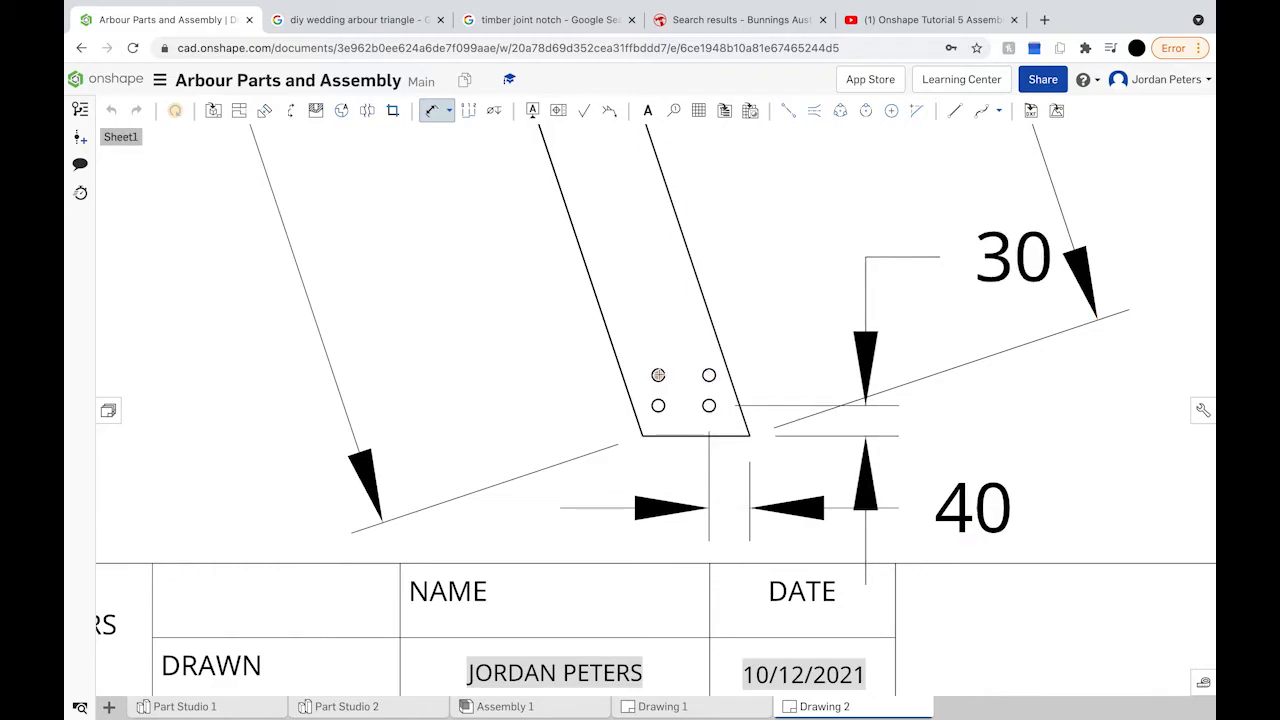
click(658, 405)
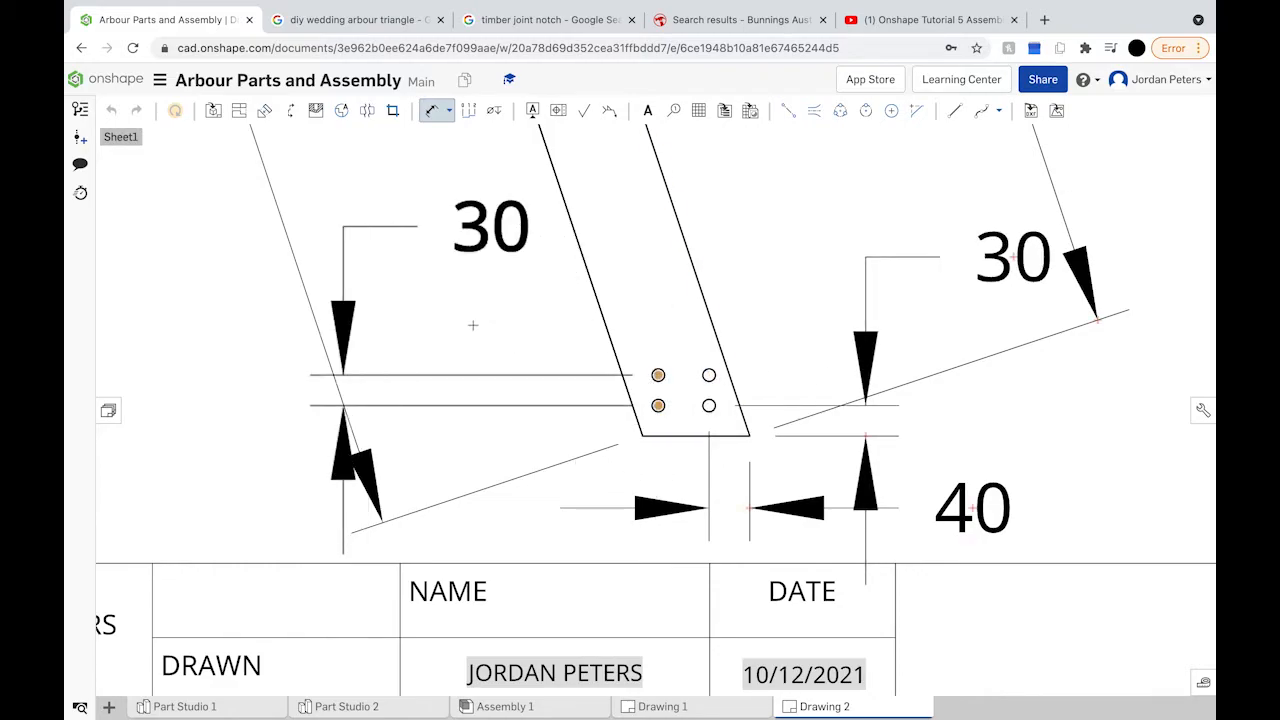
click(396, 298)
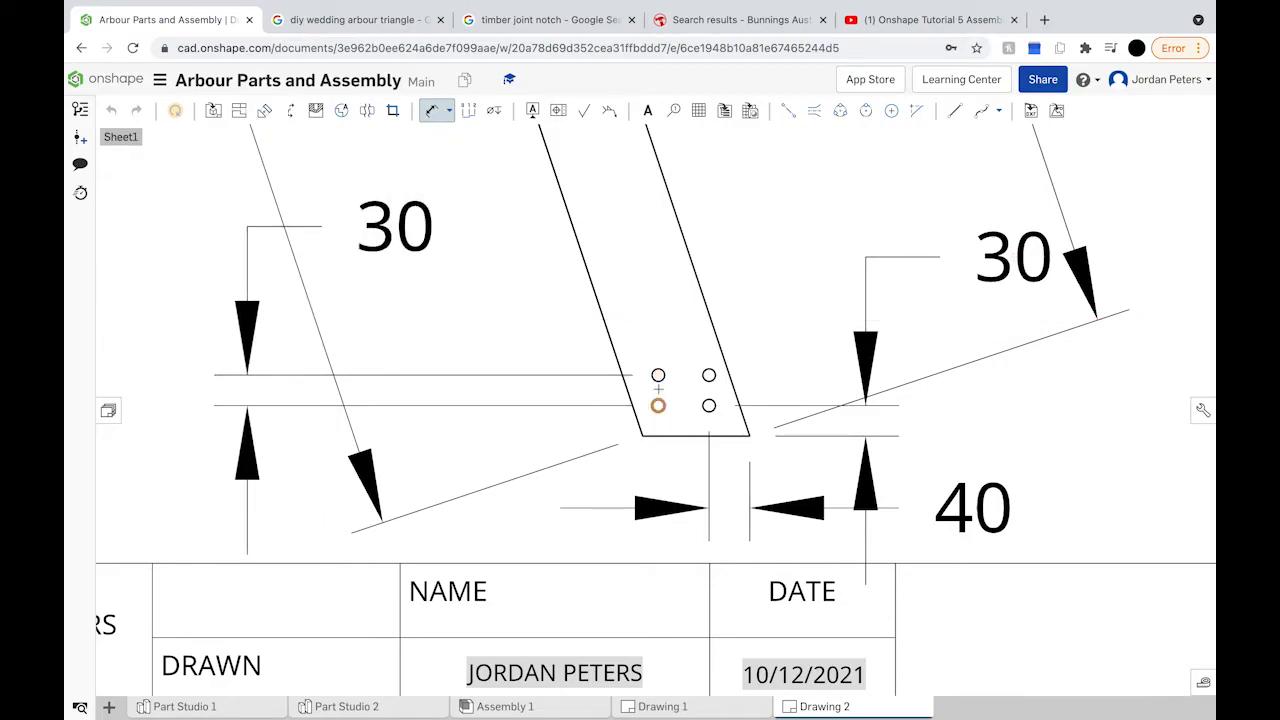
click(709, 375)
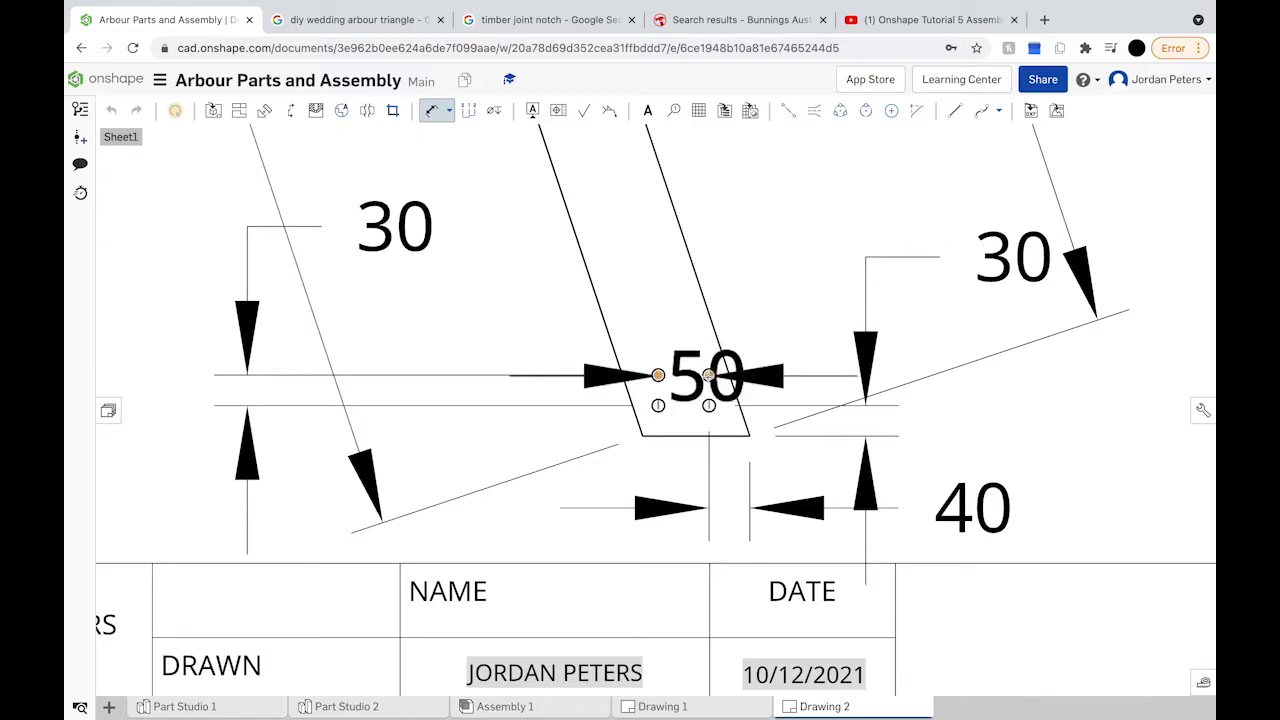
scroll(715, 372, down, 3)
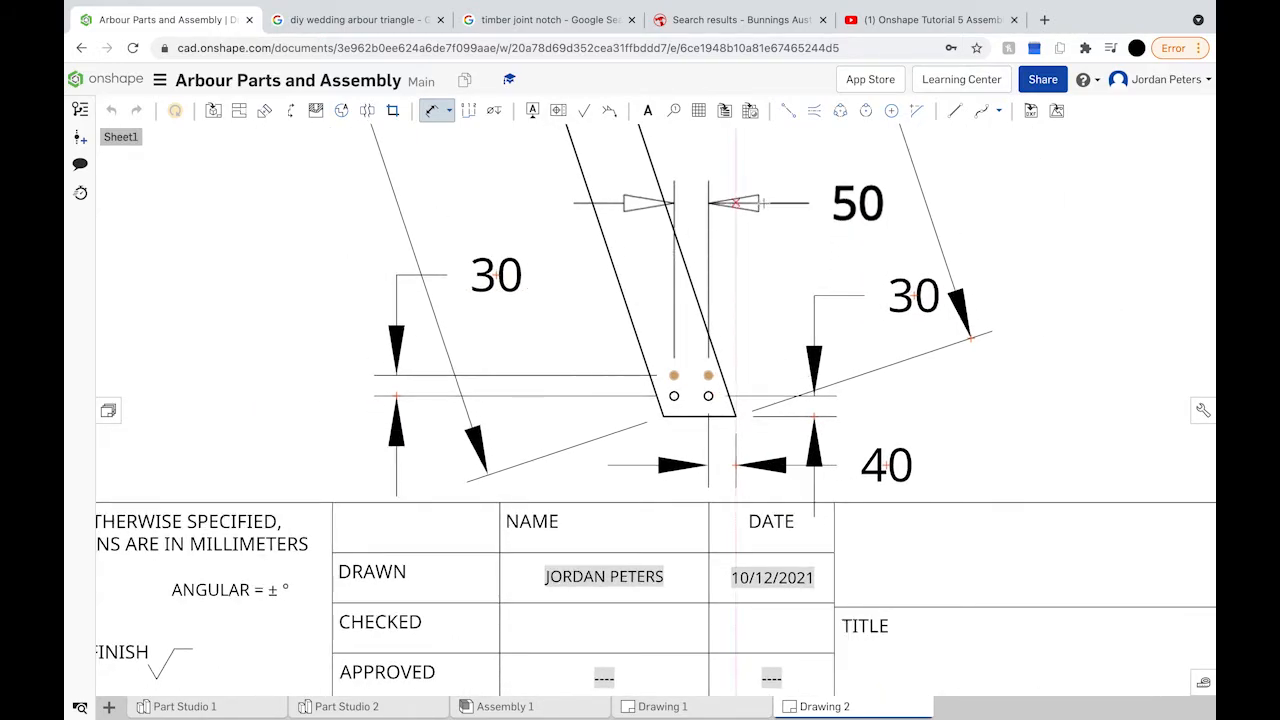
click(781, 191)
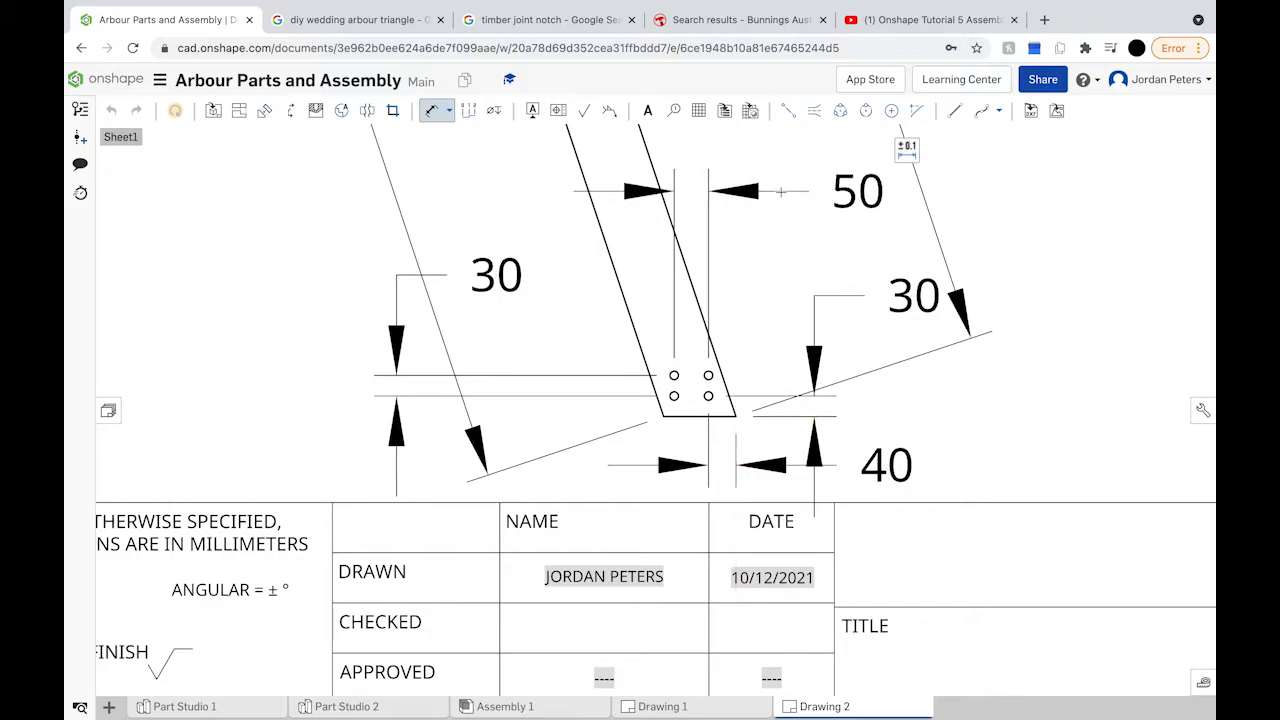
scroll(728, 287, down, 5)
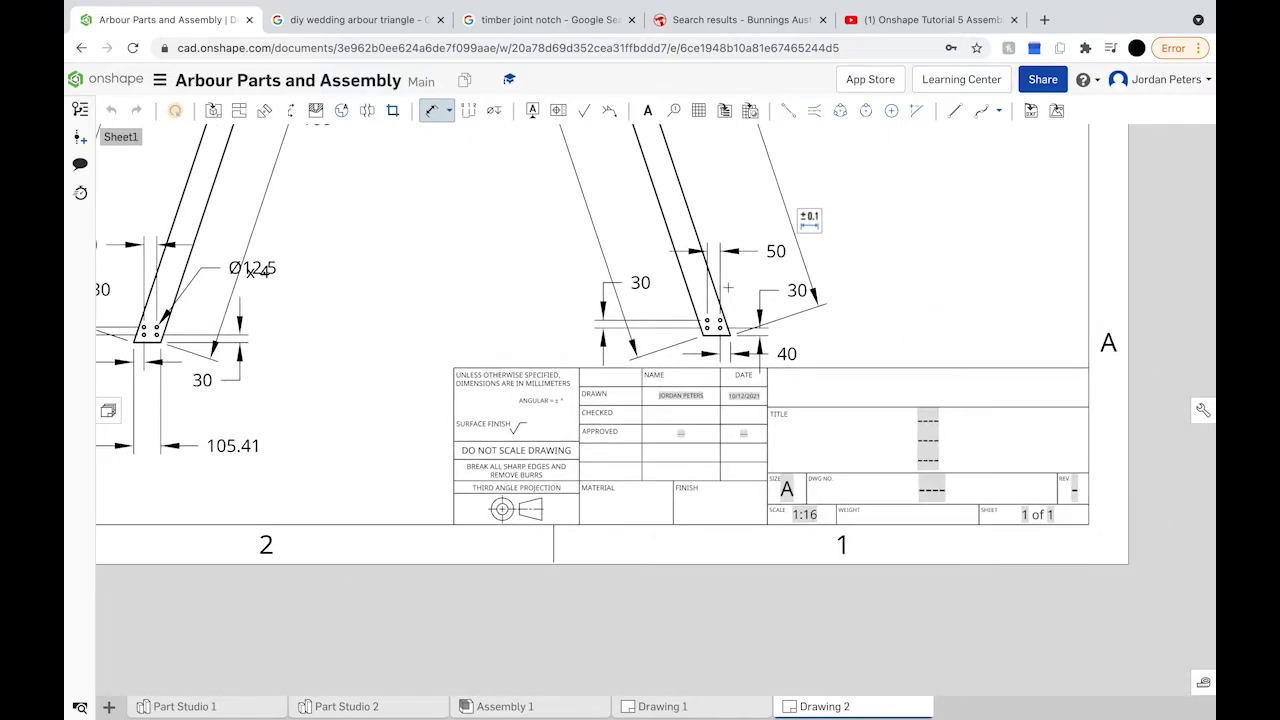
Step: Dimension the edge to the hole at 105.41, placed above the right view
scroll(728, 287, down, 3)
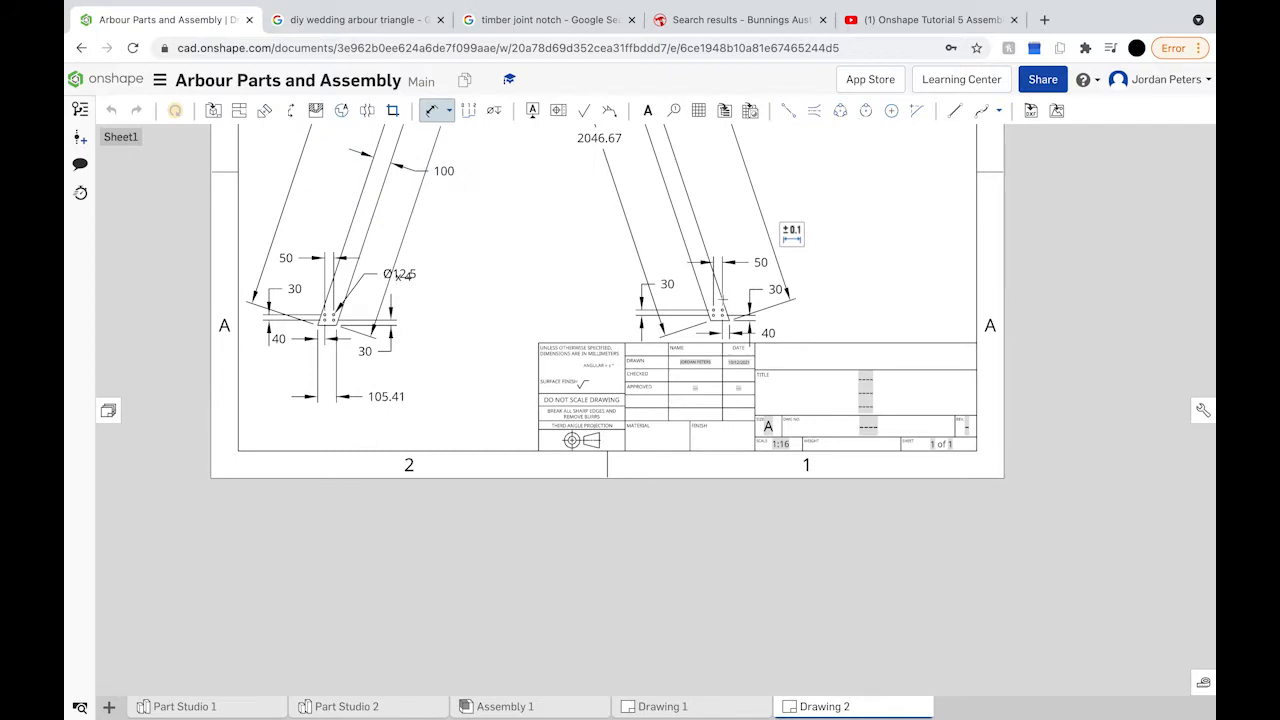
click(720, 322)
click(714, 309)
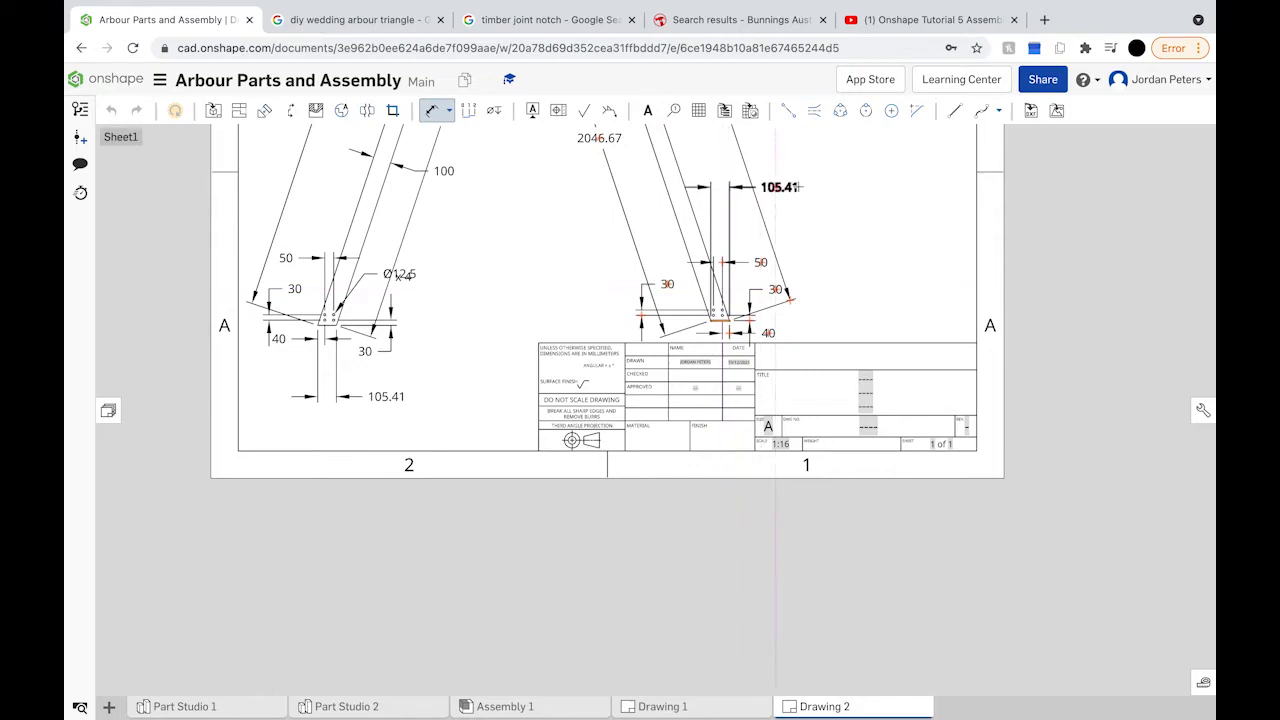
click(797, 184)
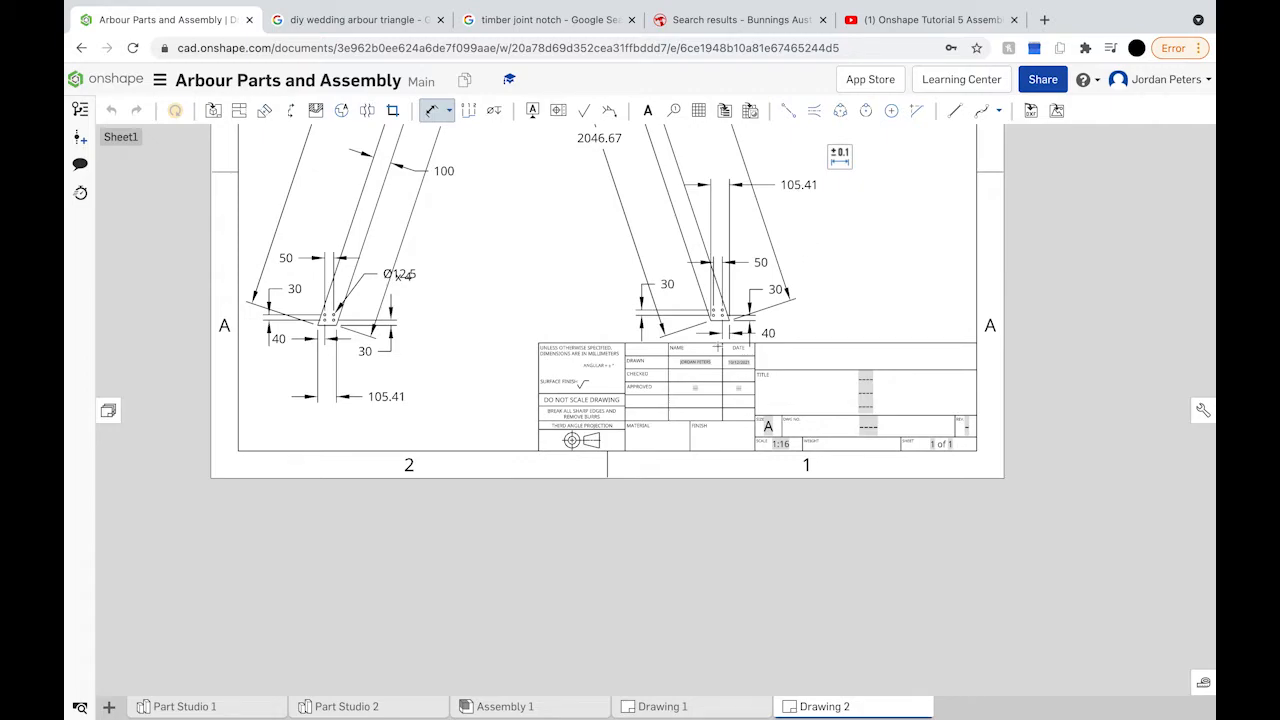
Step: Exit dimensioning and move the x 4 note beside the left view's Ø12.5 callout
scroll(724, 330, up, 1)
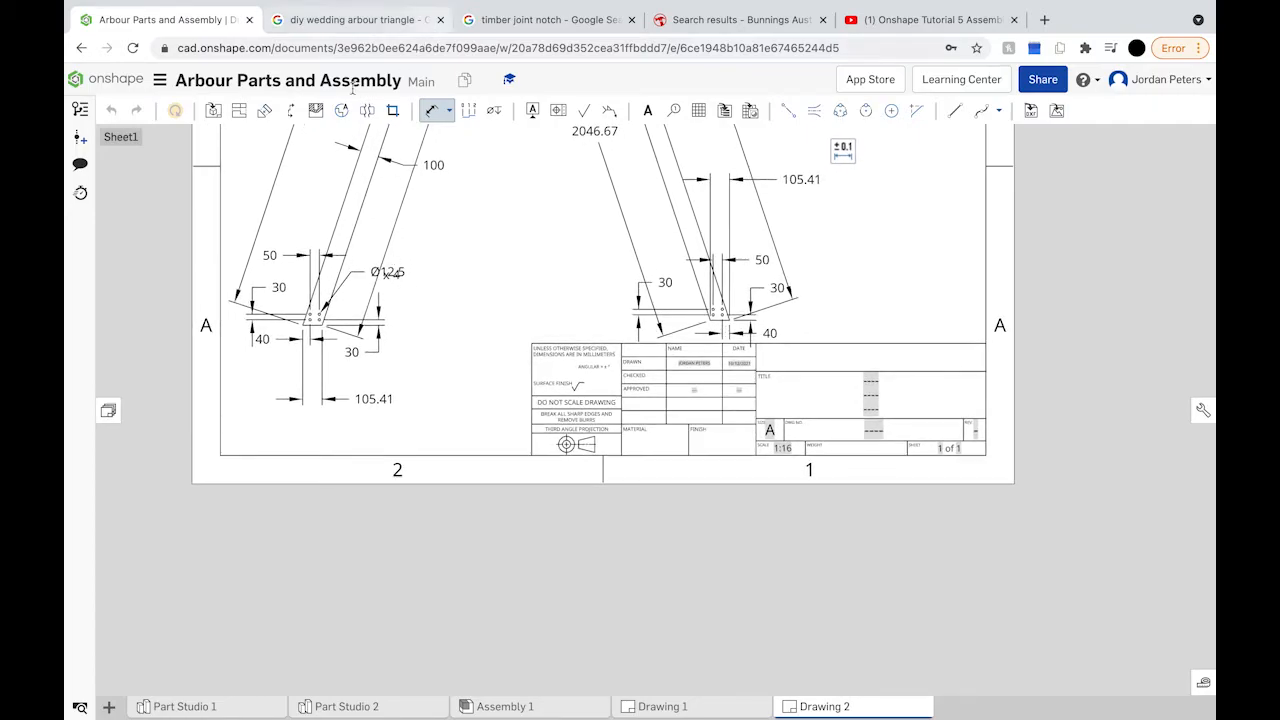
click(427, 113)
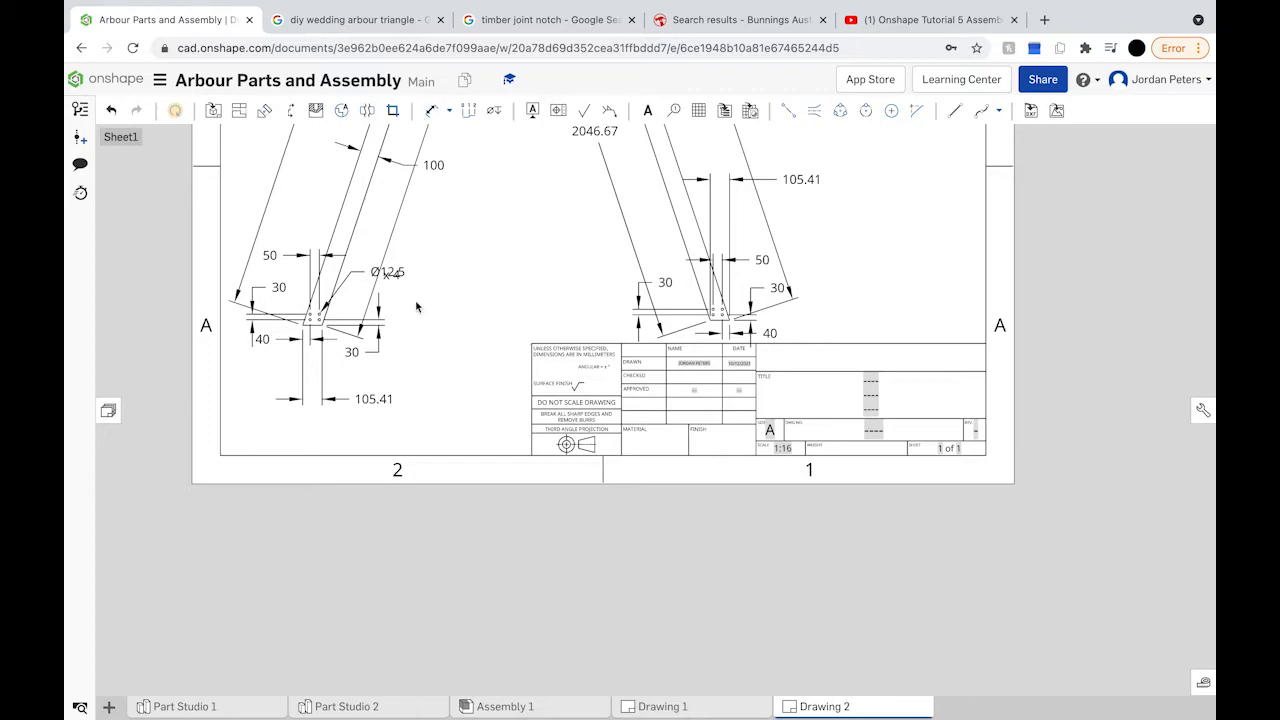
drag(393, 285, 418, 282)
Step: Place a copy of the x 4 note near the right upright view
click(827, 273)
click(543, 266)
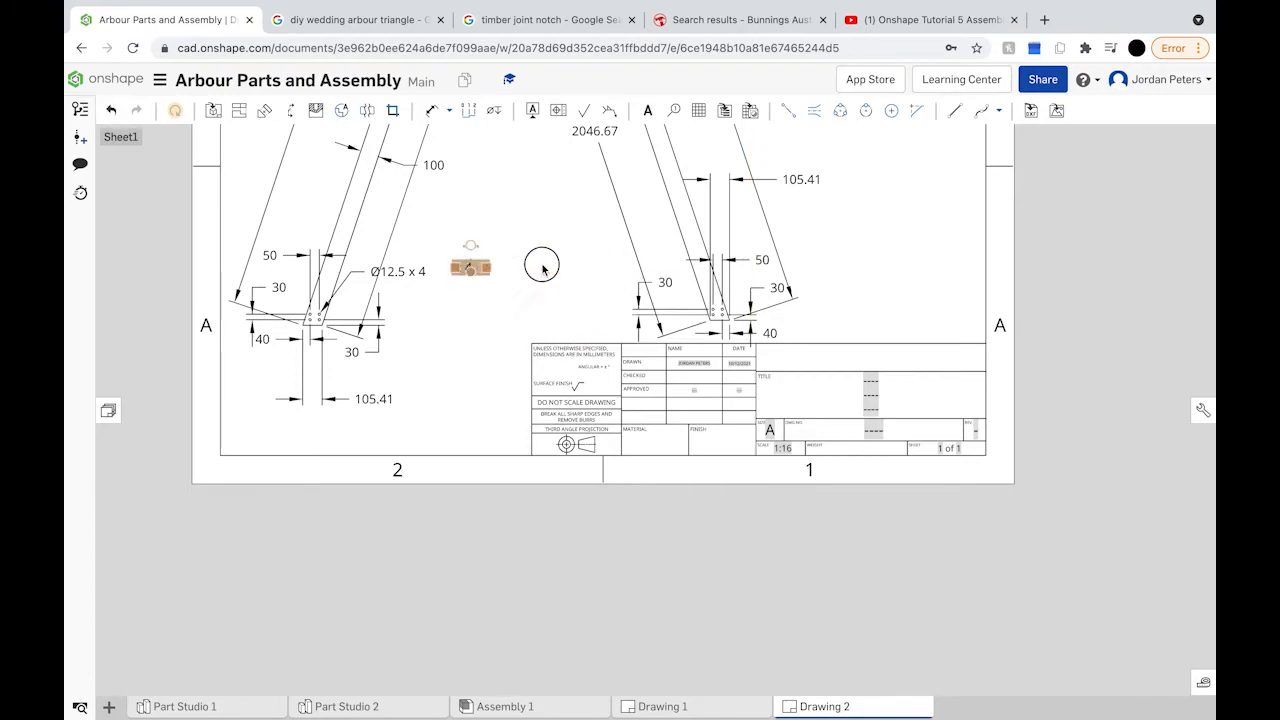
drag(543, 266, 861, 277)
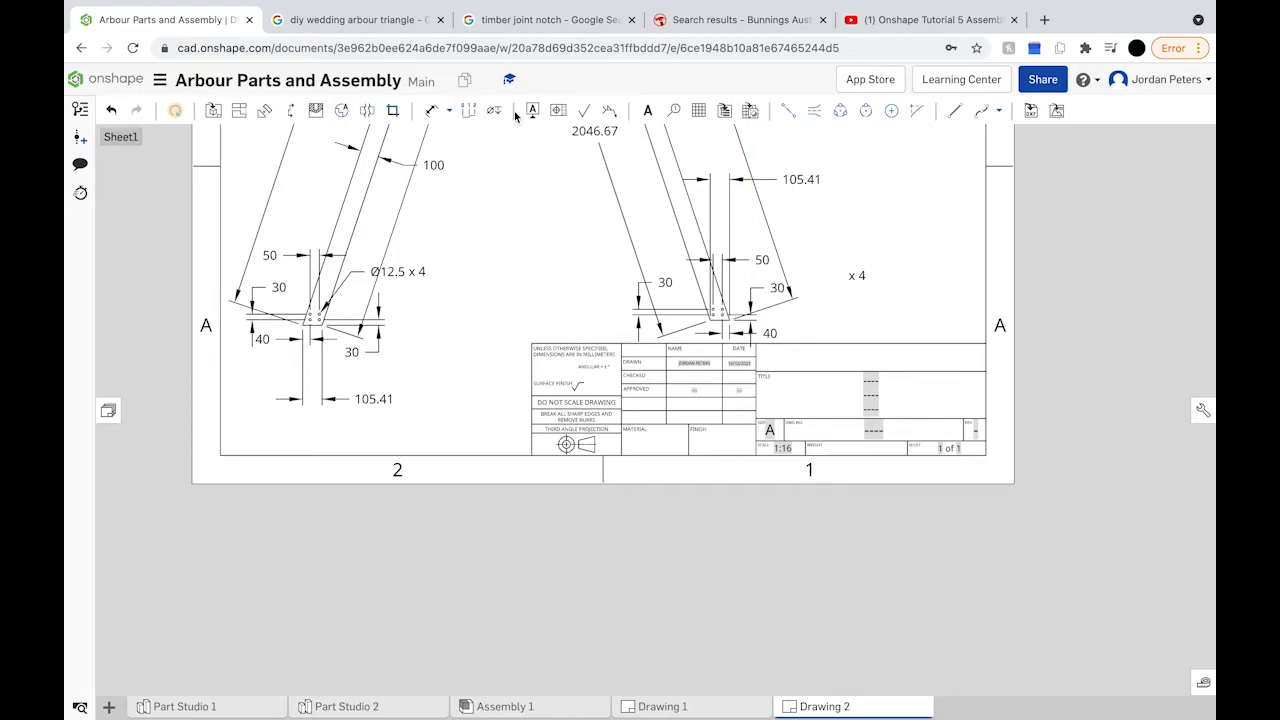
Step: Add a Ø12.5 hole callout to the right upright's upper-right hole and join x 4 to it
click(432, 110)
scroll(717, 304, up, 6)
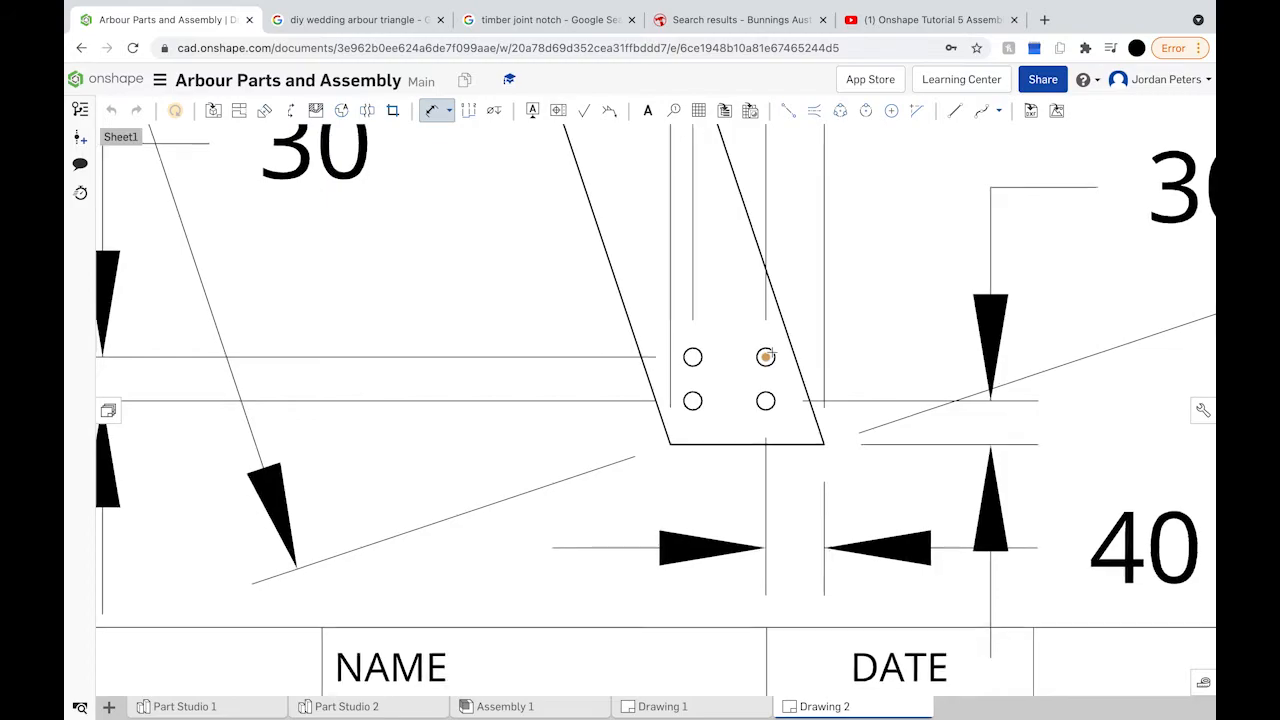
scroll(765, 357, down, 5)
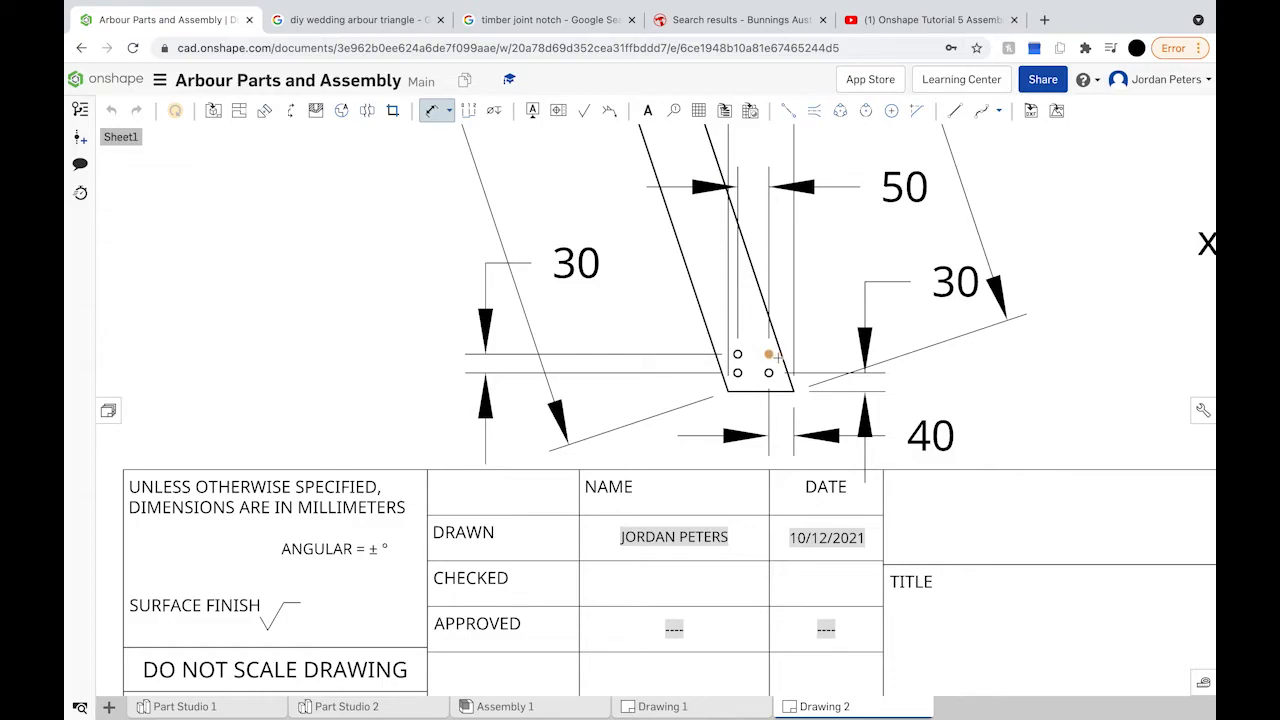
scroll(776, 357, up, 6)
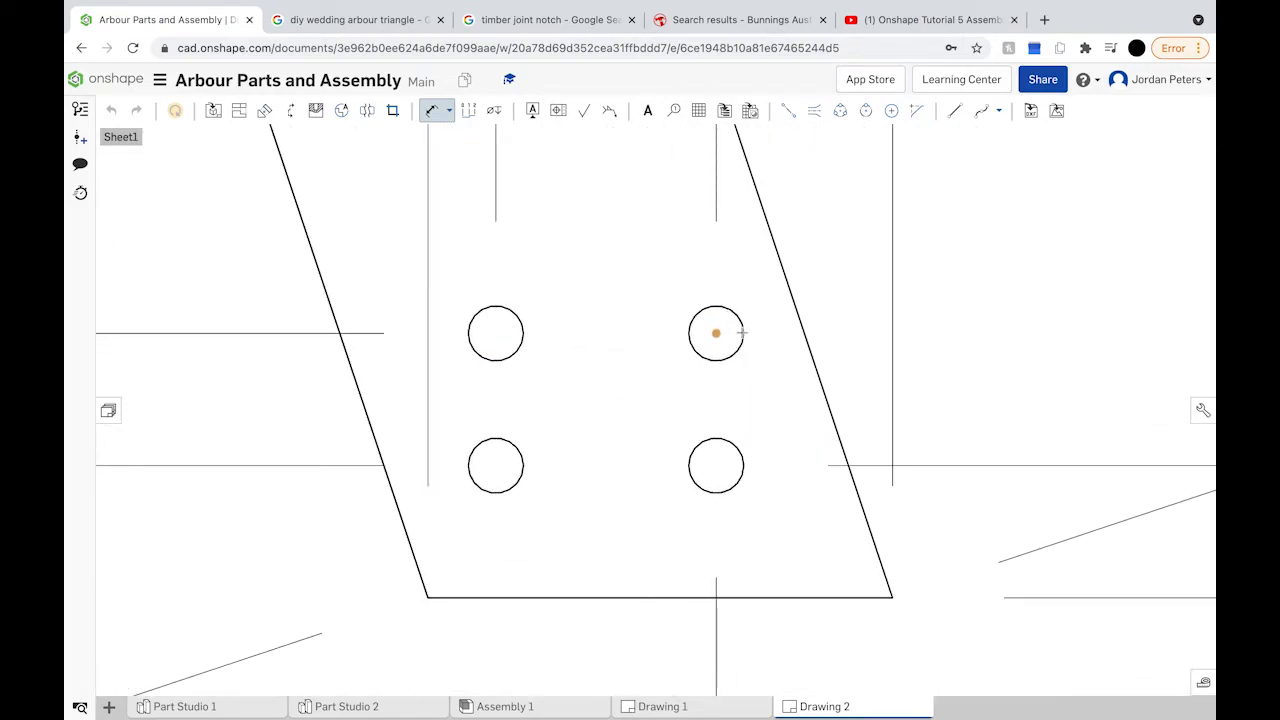
scroll(743, 332, down, 6)
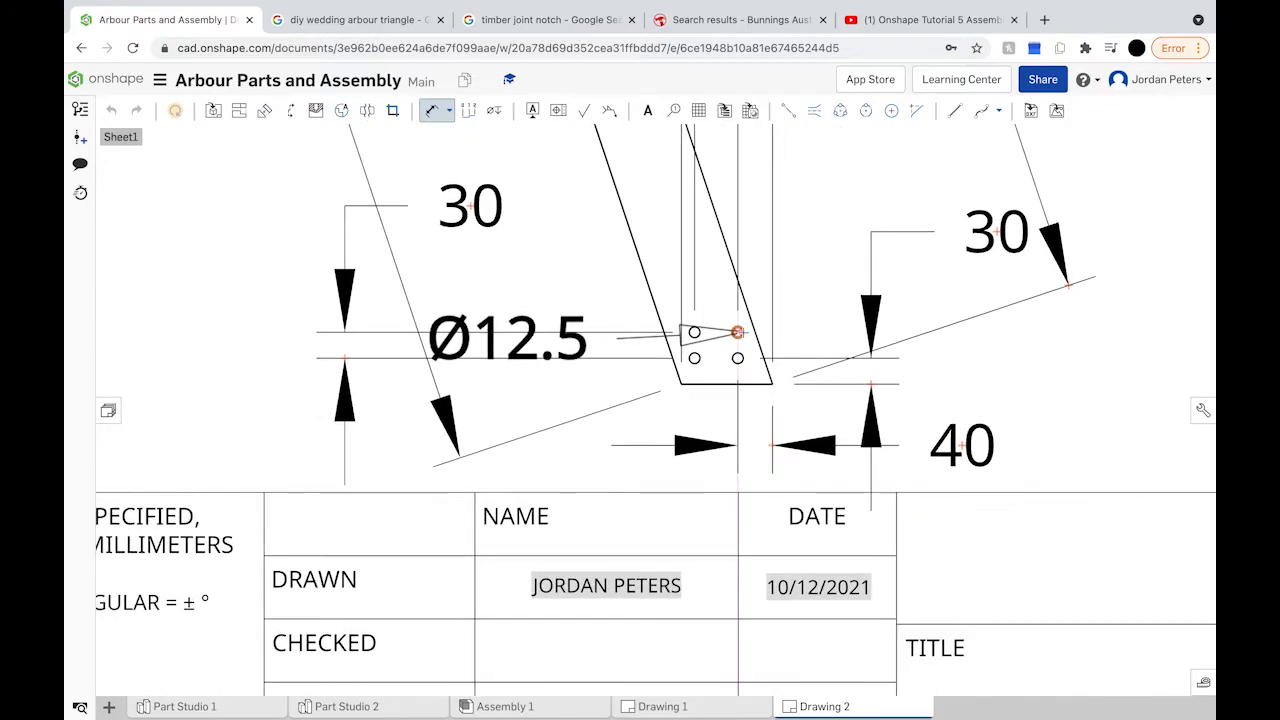
scroll(740, 333, down, 3)
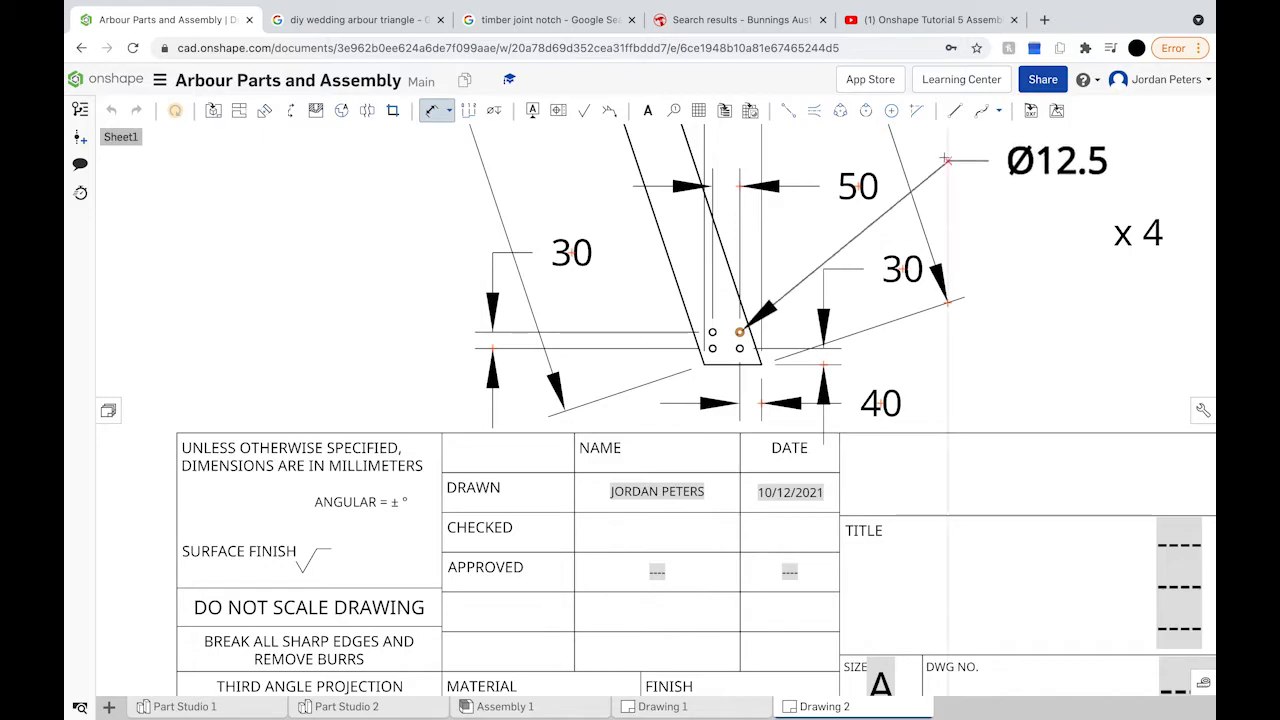
scroll(942, 157, down, 2)
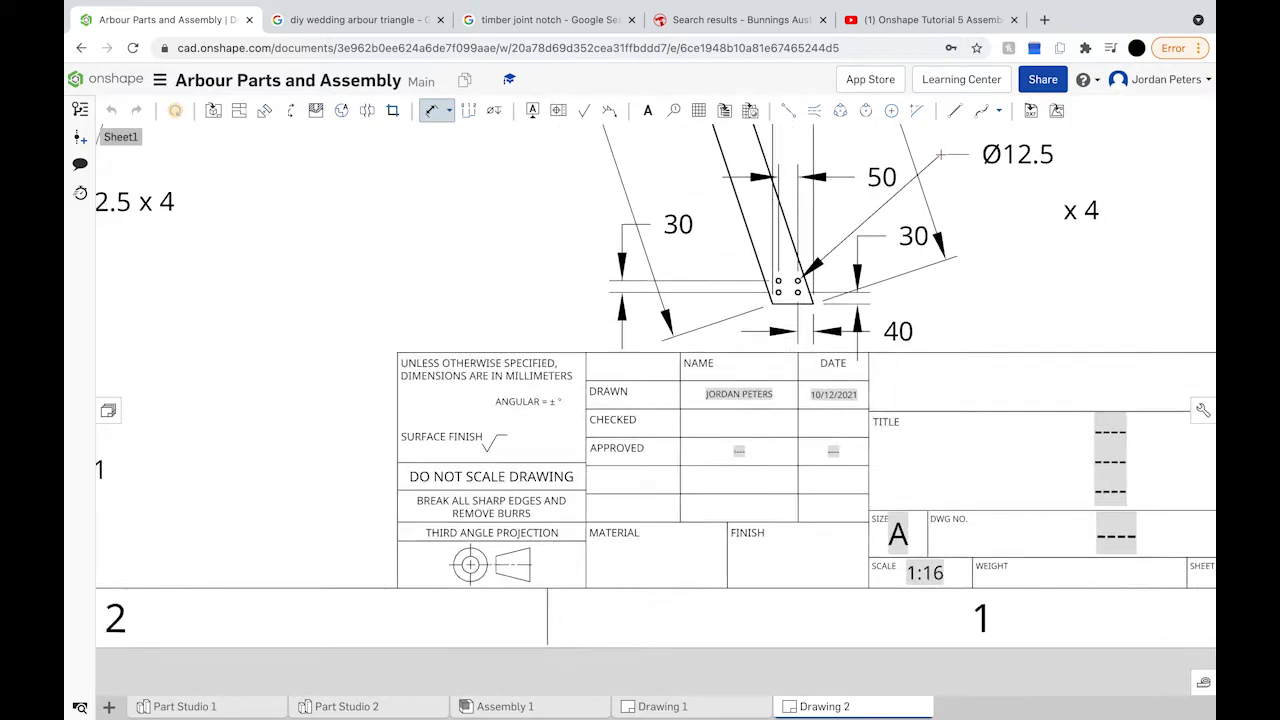
scroll(940, 155, down, 1)
click(431, 110)
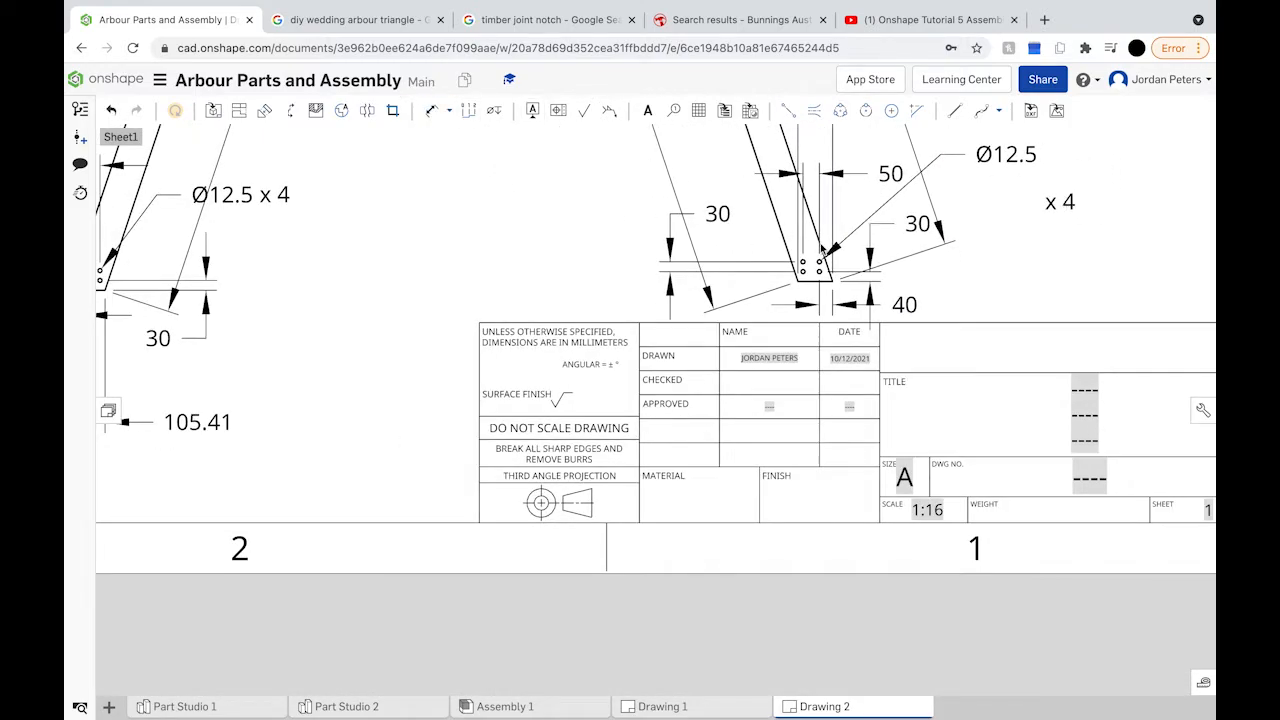
middle_drag(780, 276, 579, 419)
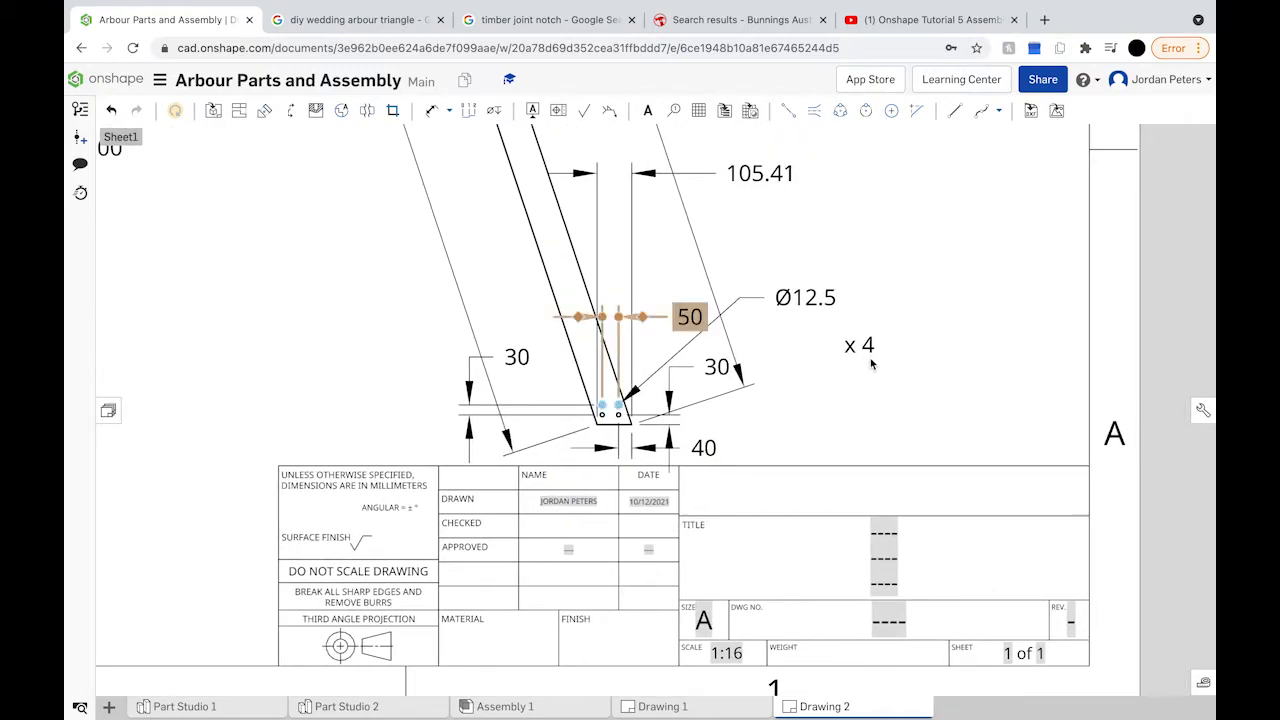
click(866, 333)
drag(866, 333, 860, 300)
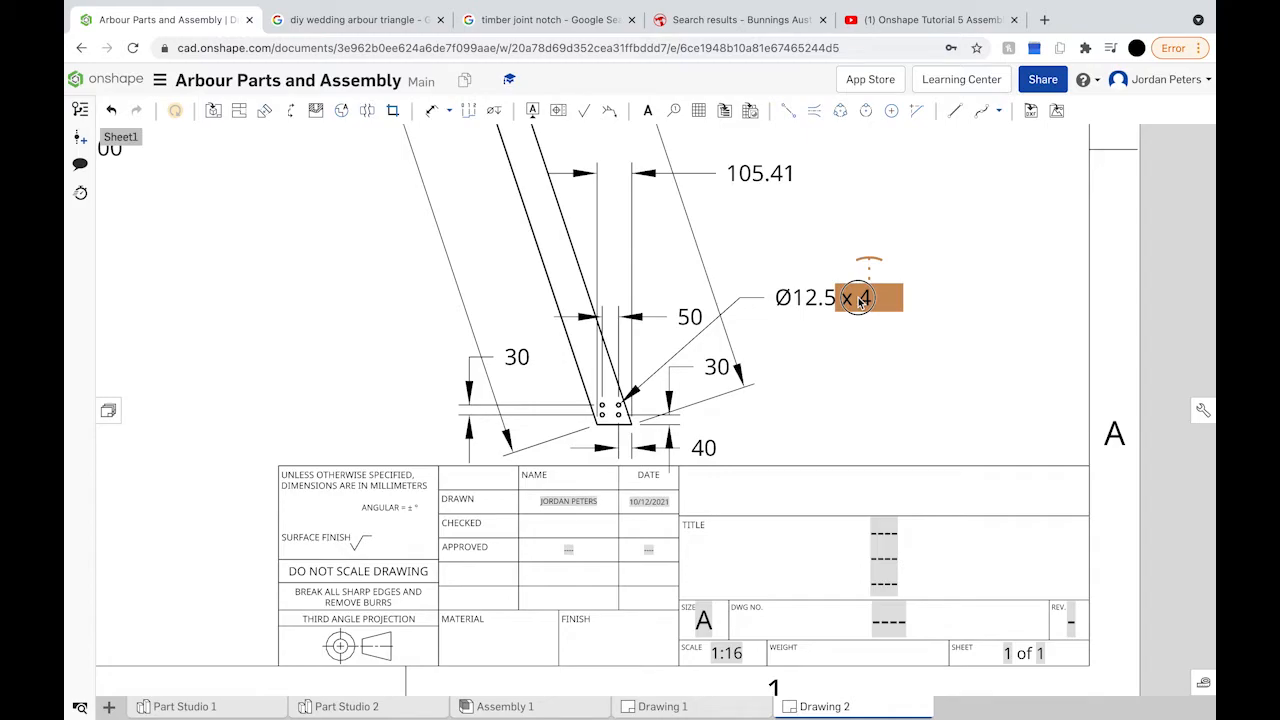
scroll(928, 388, down, 10)
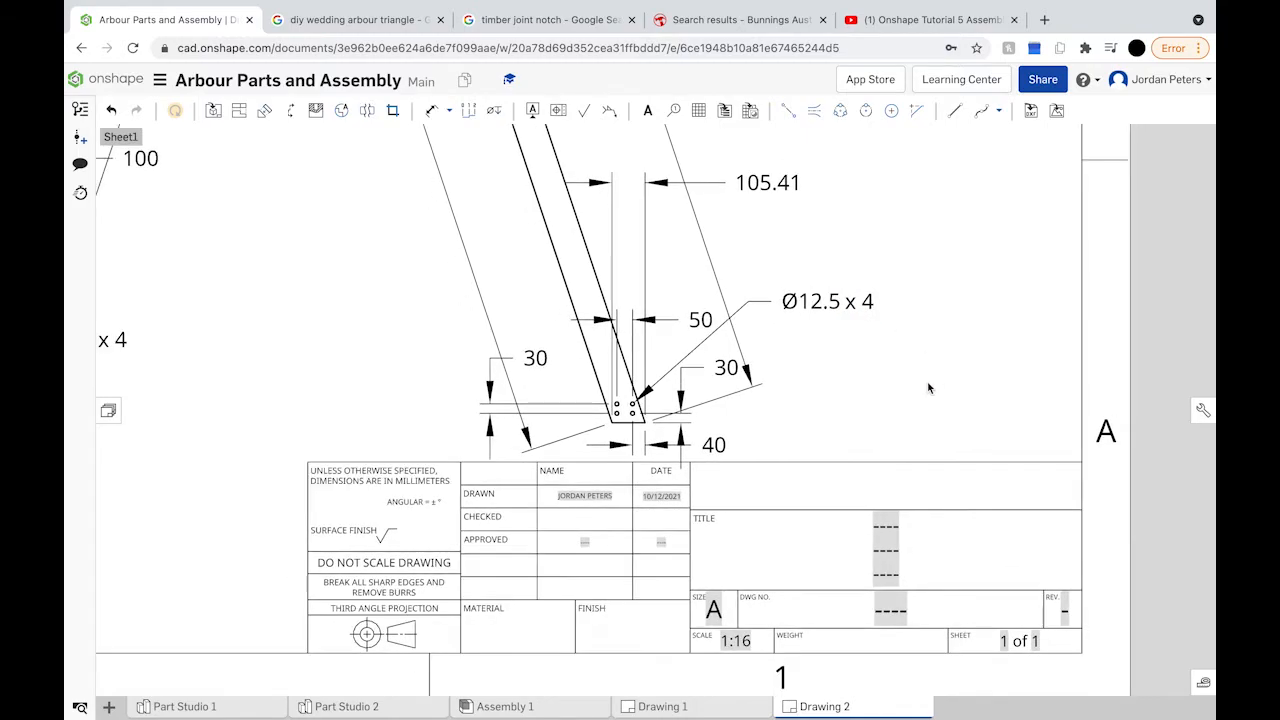
scroll(928, 388, down, 3)
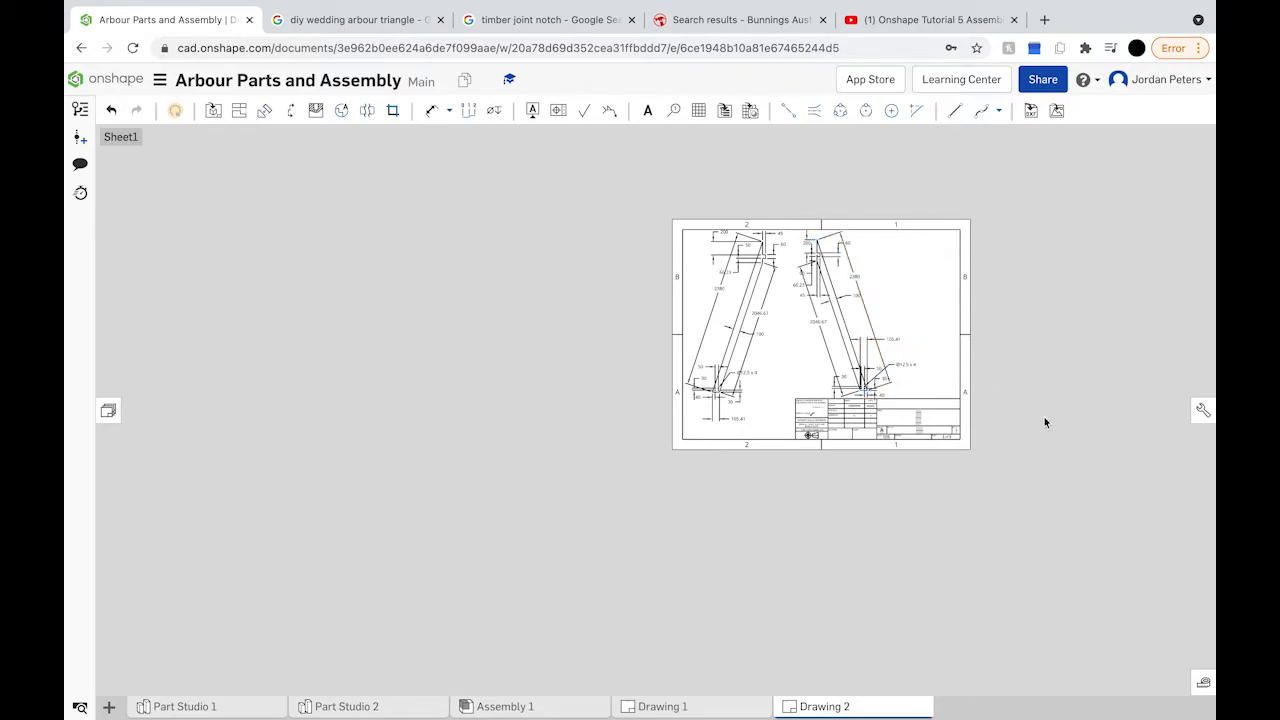
scroll(968, 420, up, 4)
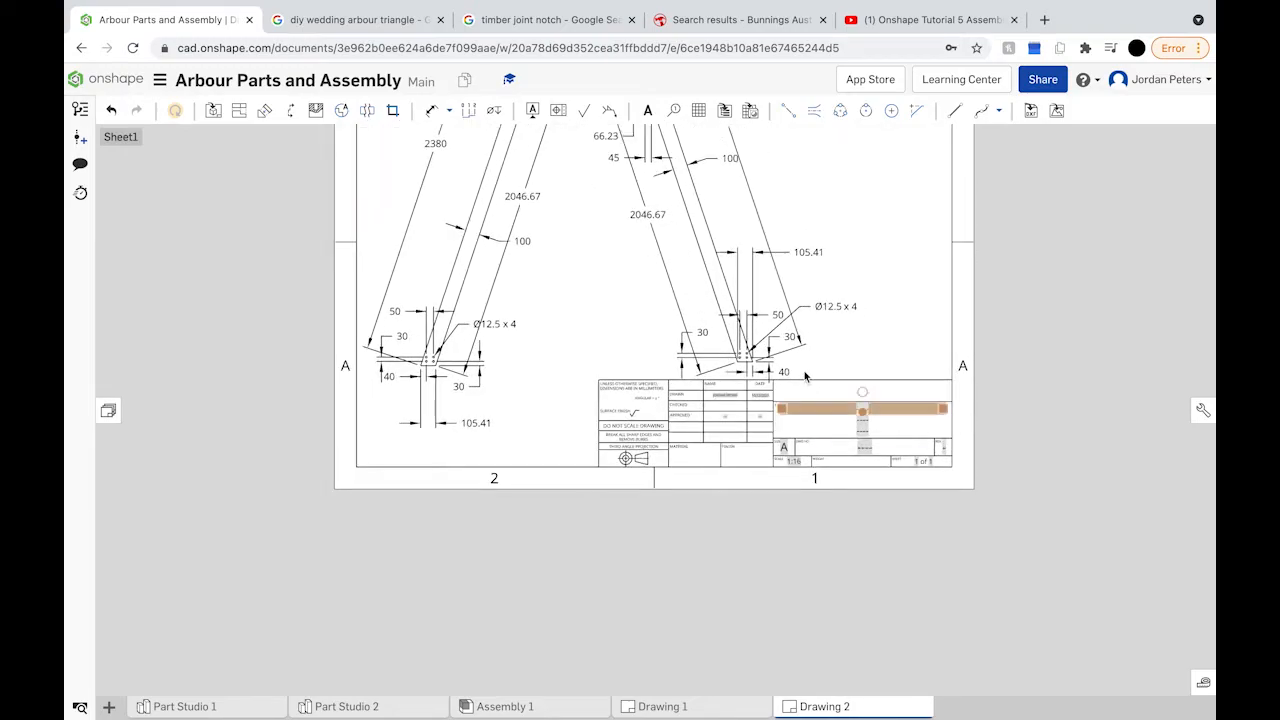
mouse_move(803, 366)
middle_down()
mouse_move(871, 429)
mouse_move(884, 535)
middle_up()
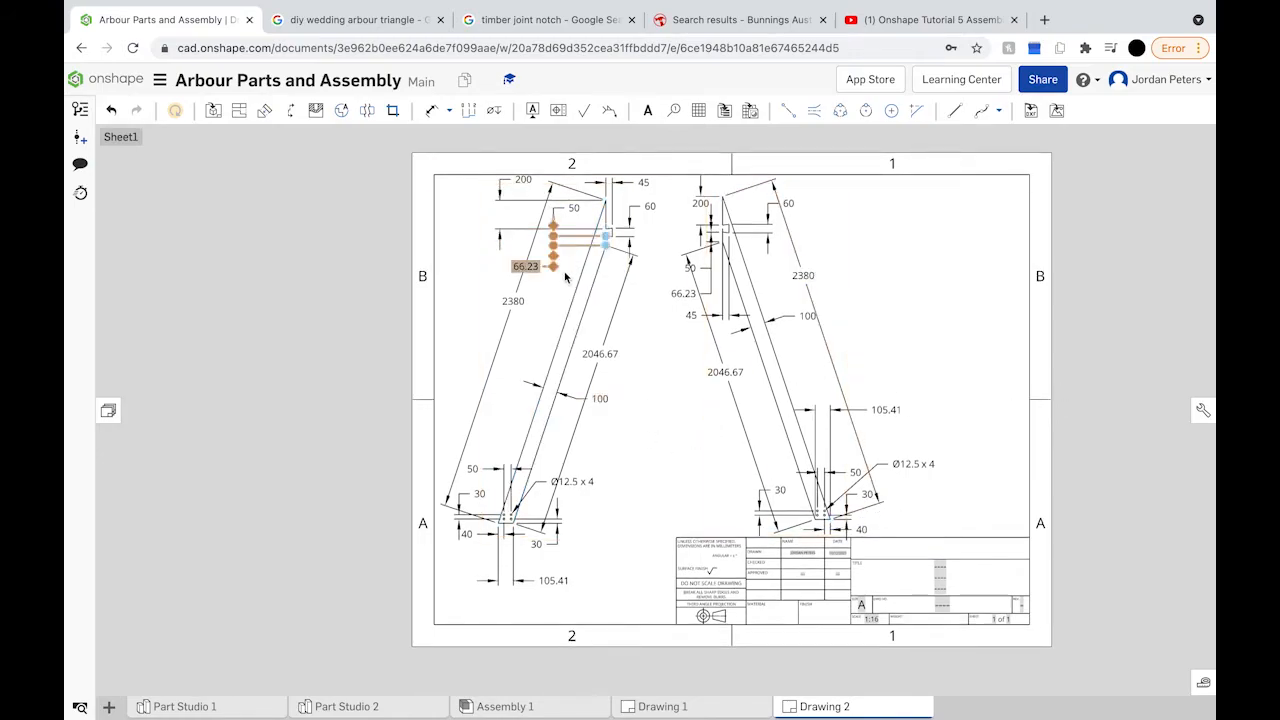
click(772, 375)
click(915, 464)
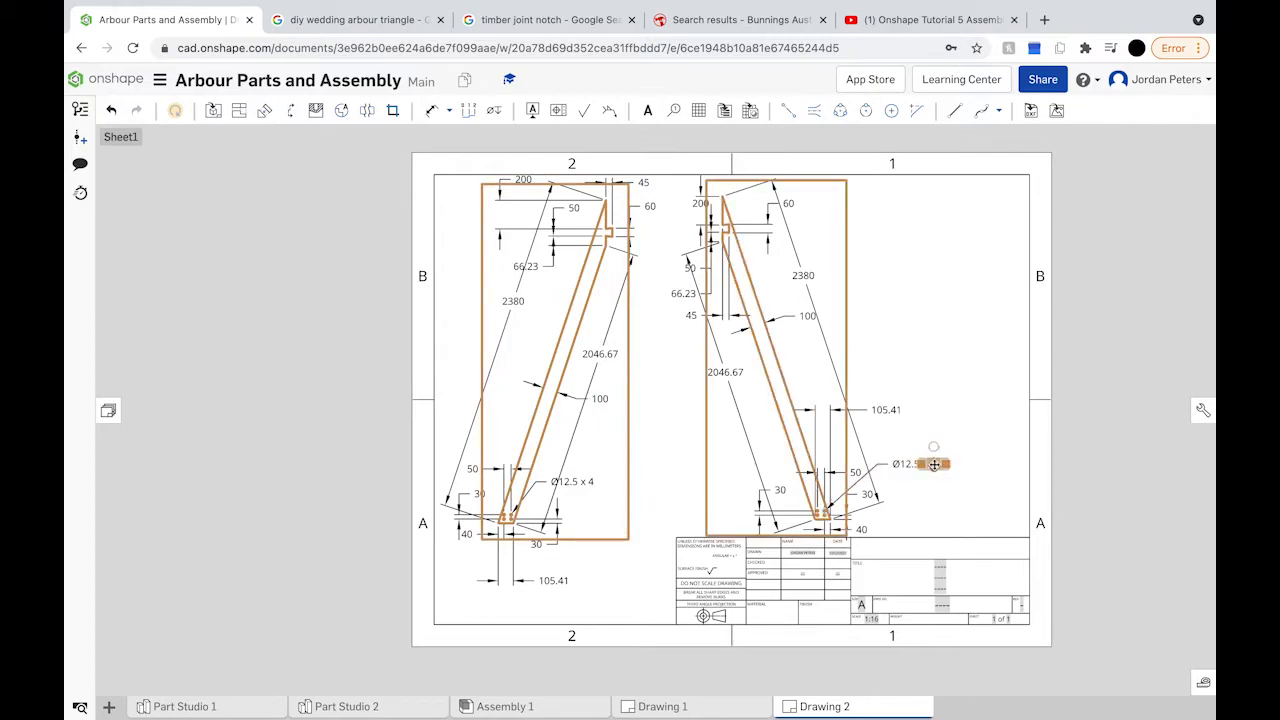
click(590, 482)
drag(785, 397, 848, 392)
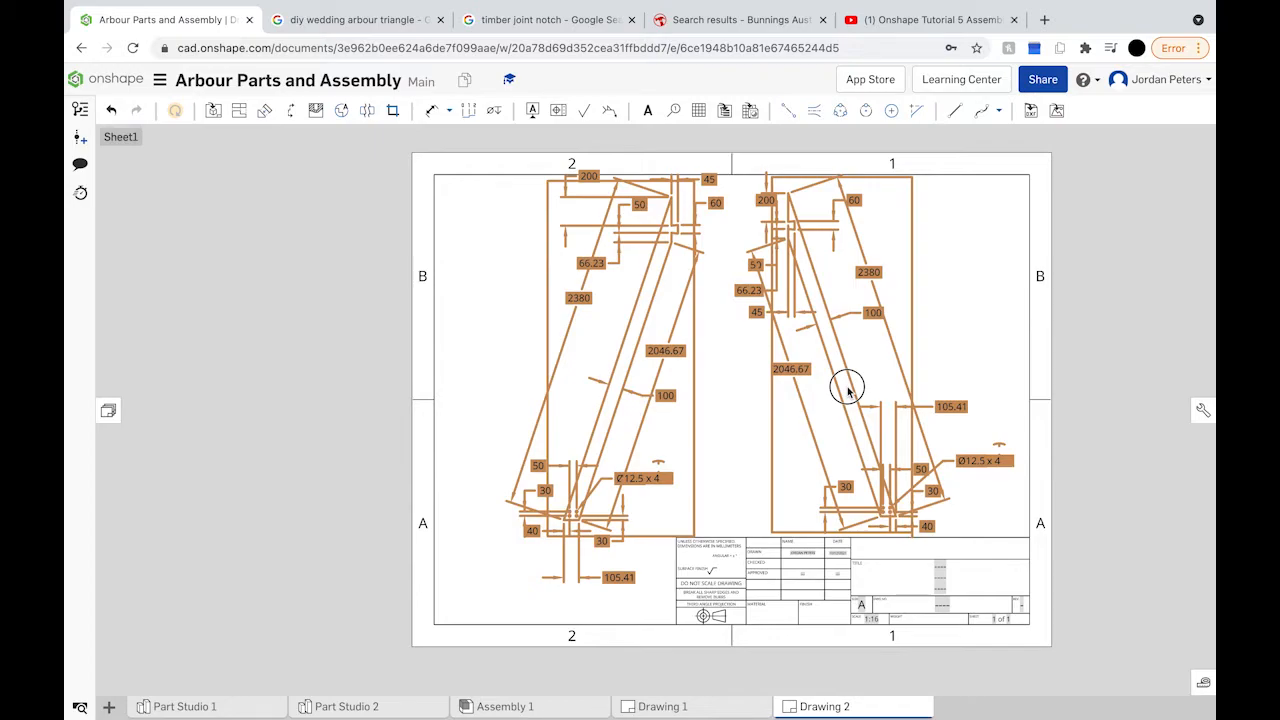
drag(847, 390, 847, 393)
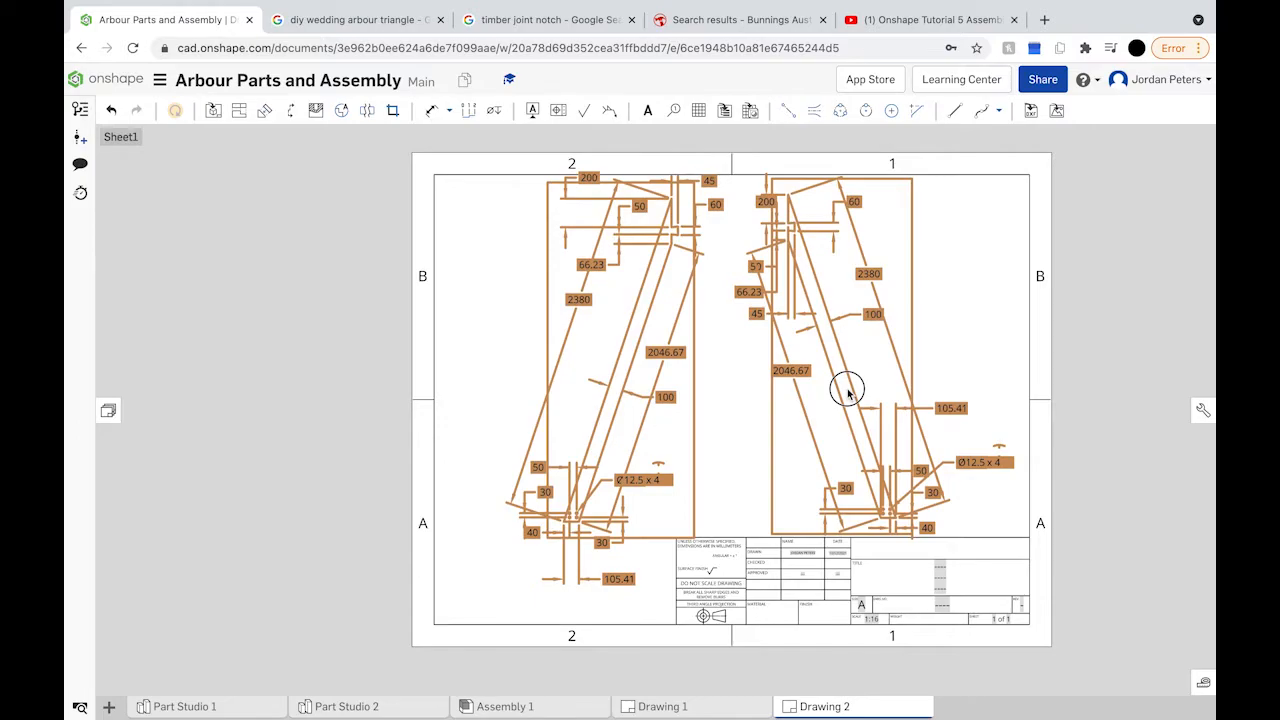
drag(847, 393, 847, 393)
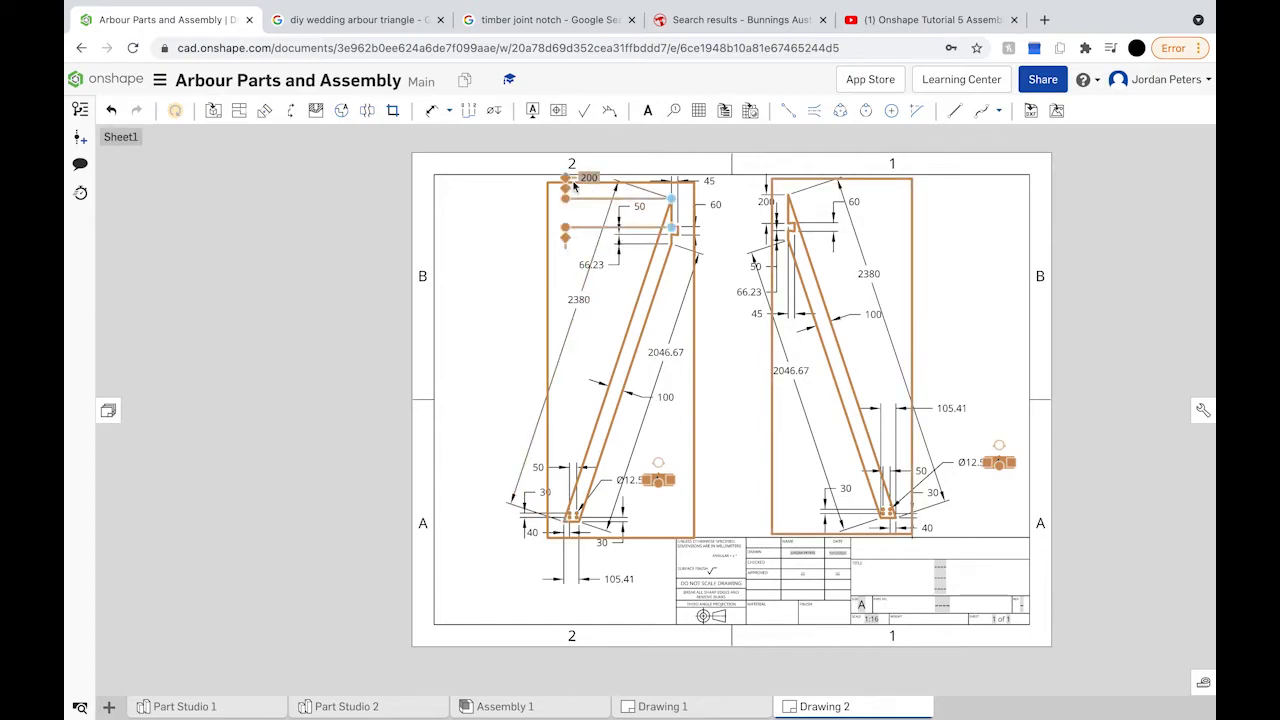
scroll(568, 175, down, 5)
scroll(567, 168, down, 3)
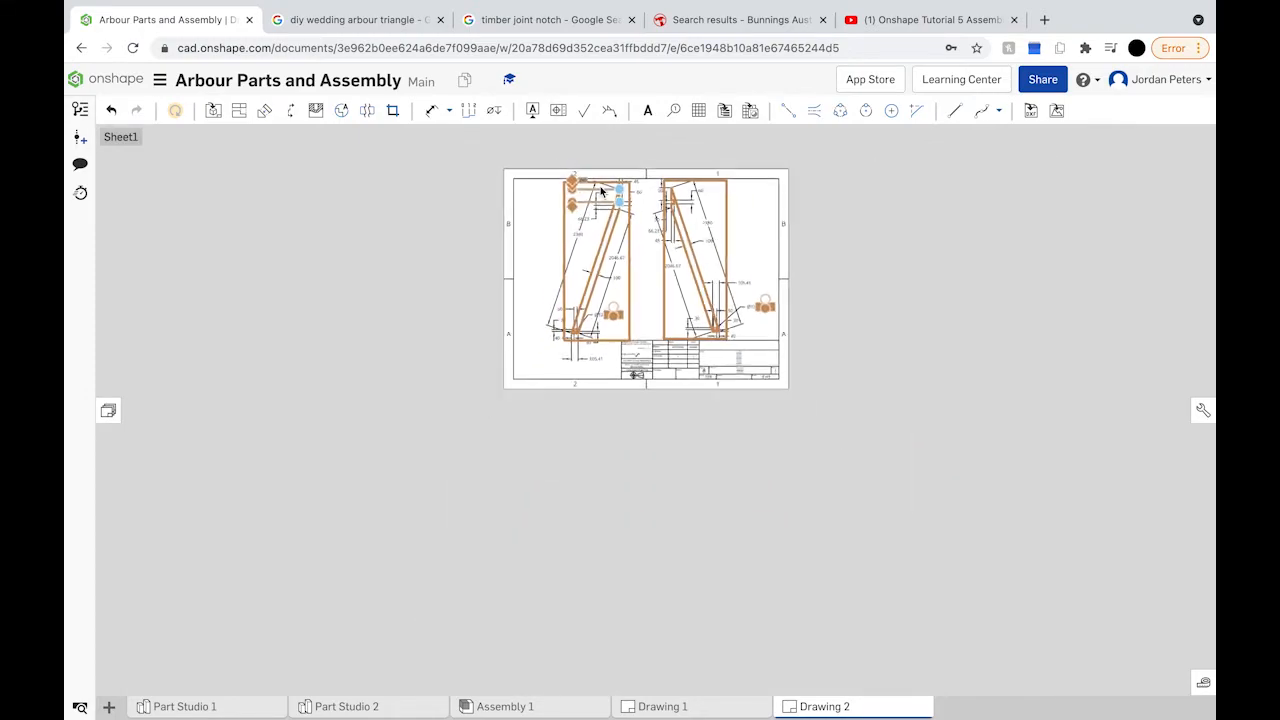
scroll(560, 155, up, 2)
scroll(559, 150, up, 5)
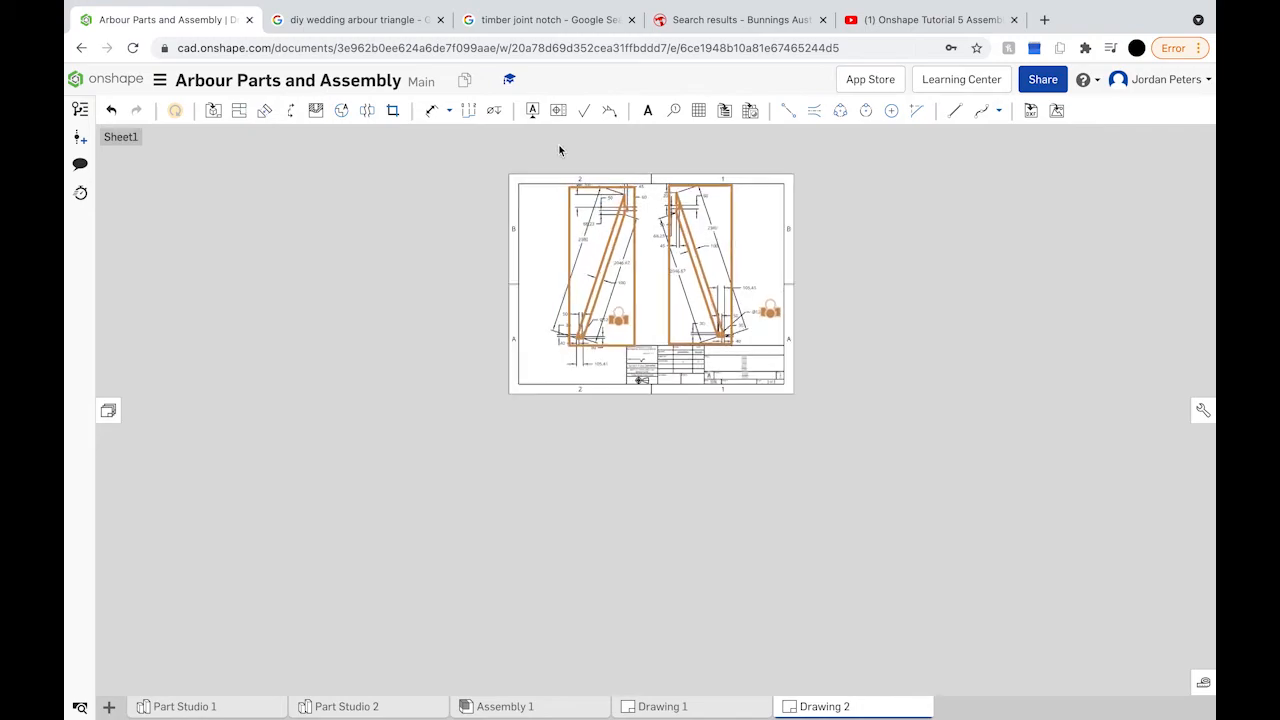
Step: Select then deselect the 2380 dimension to clear the highlighted outlines
scroll(685, 224, up, 3)
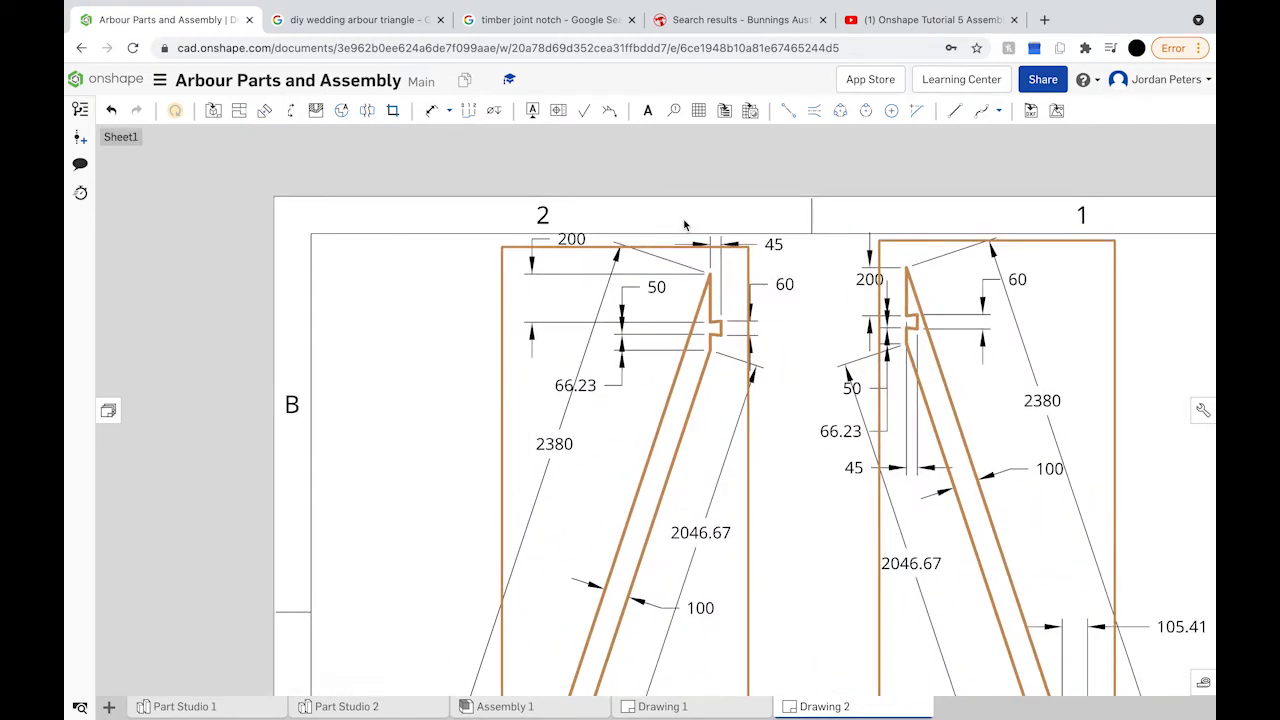
click(665, 261)
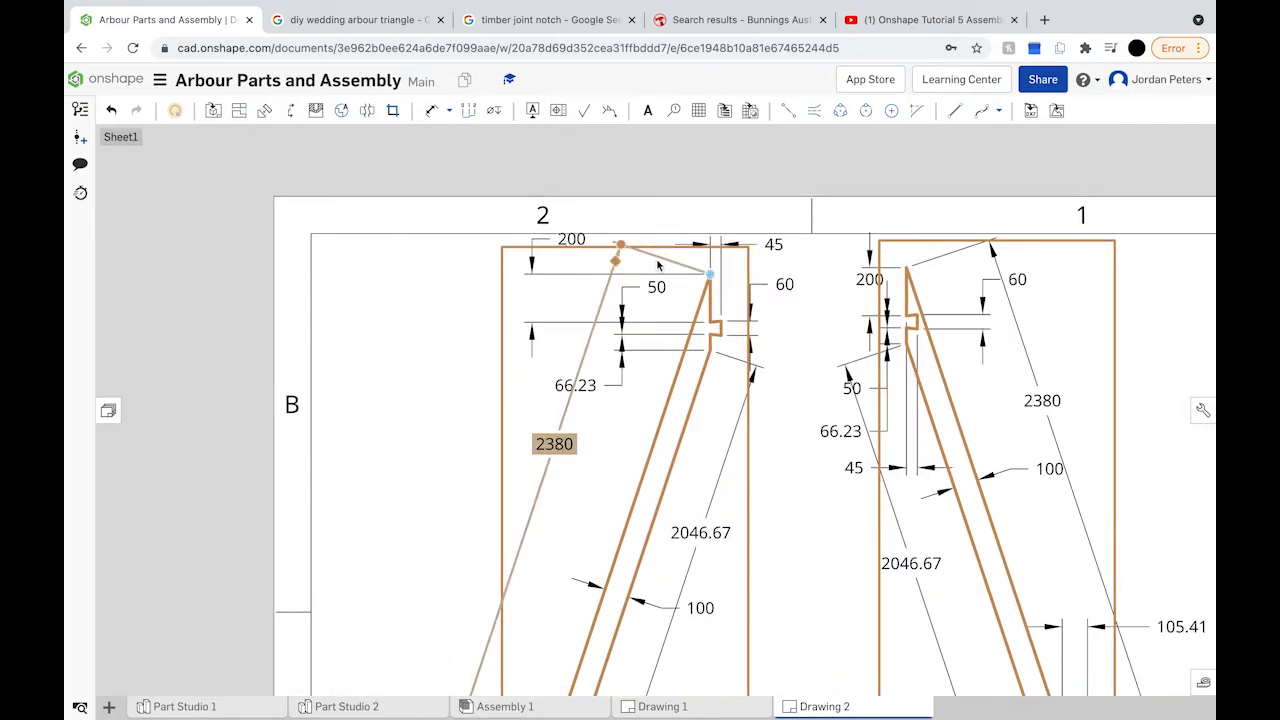
click(657, 266)
drag(659, 273, 660, 285)
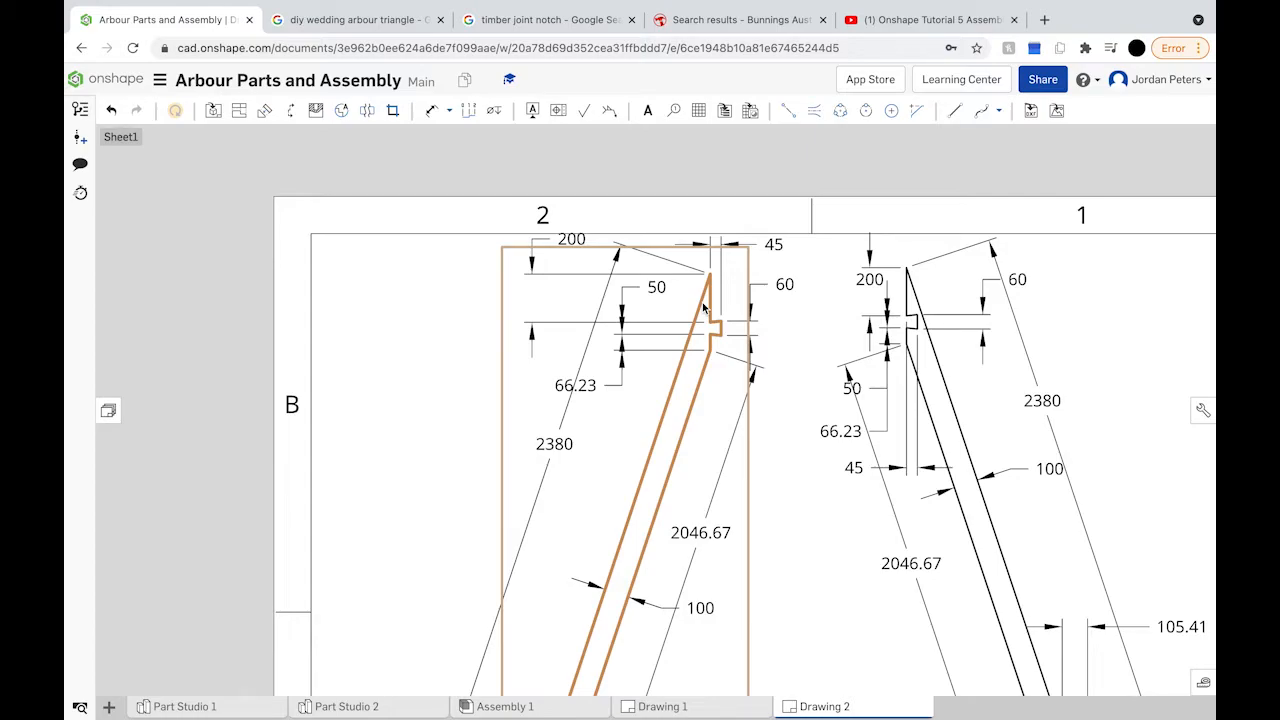
Step: Shift drawing view 2 slightly and move its x 4 note up beside Ø12.5
click(704, 310)
drag(704, 312, 705, 307)
click(706, 318)
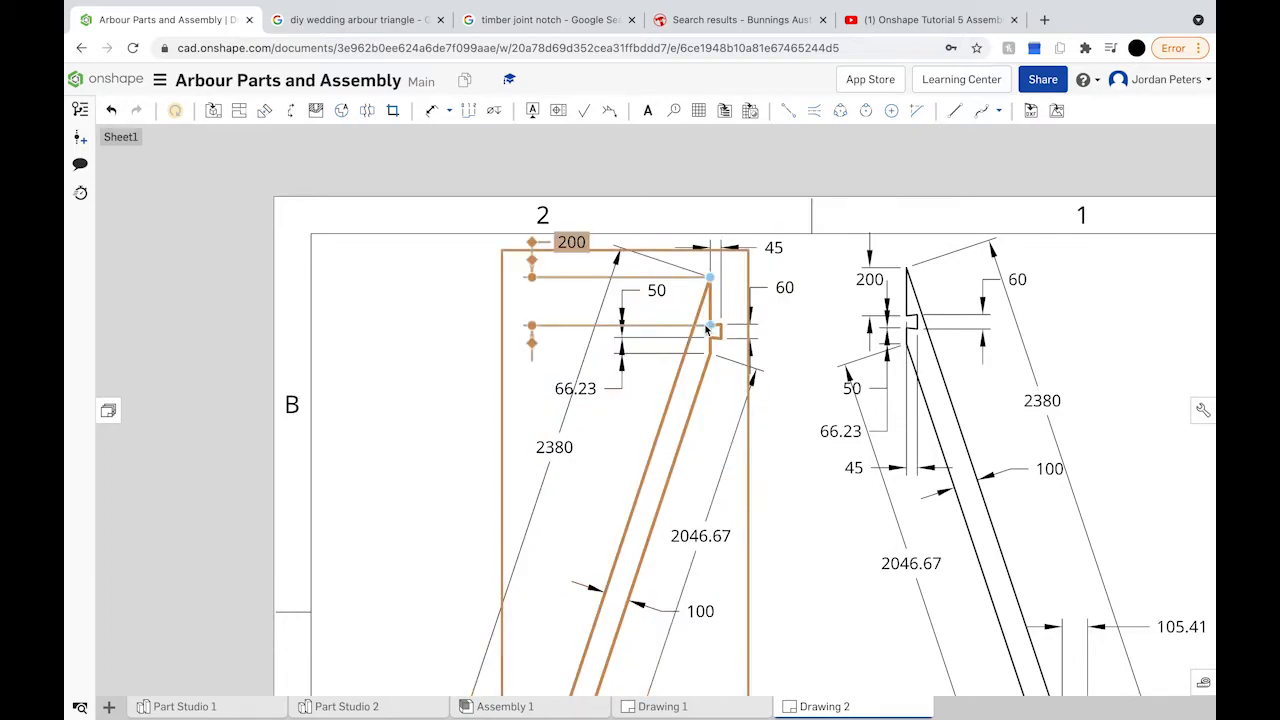
scroll(708, 320, down, 5)
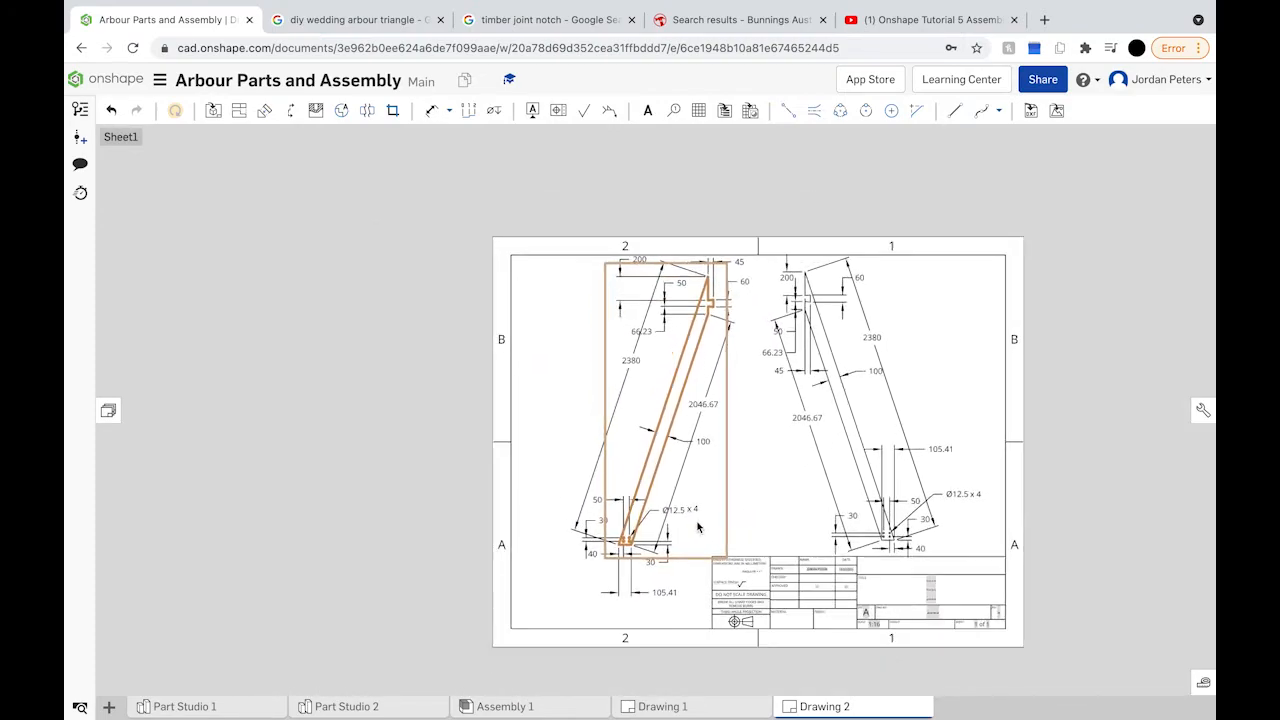
scroll(694, 511, up, 5)
drag(696, 513, 694, 475)
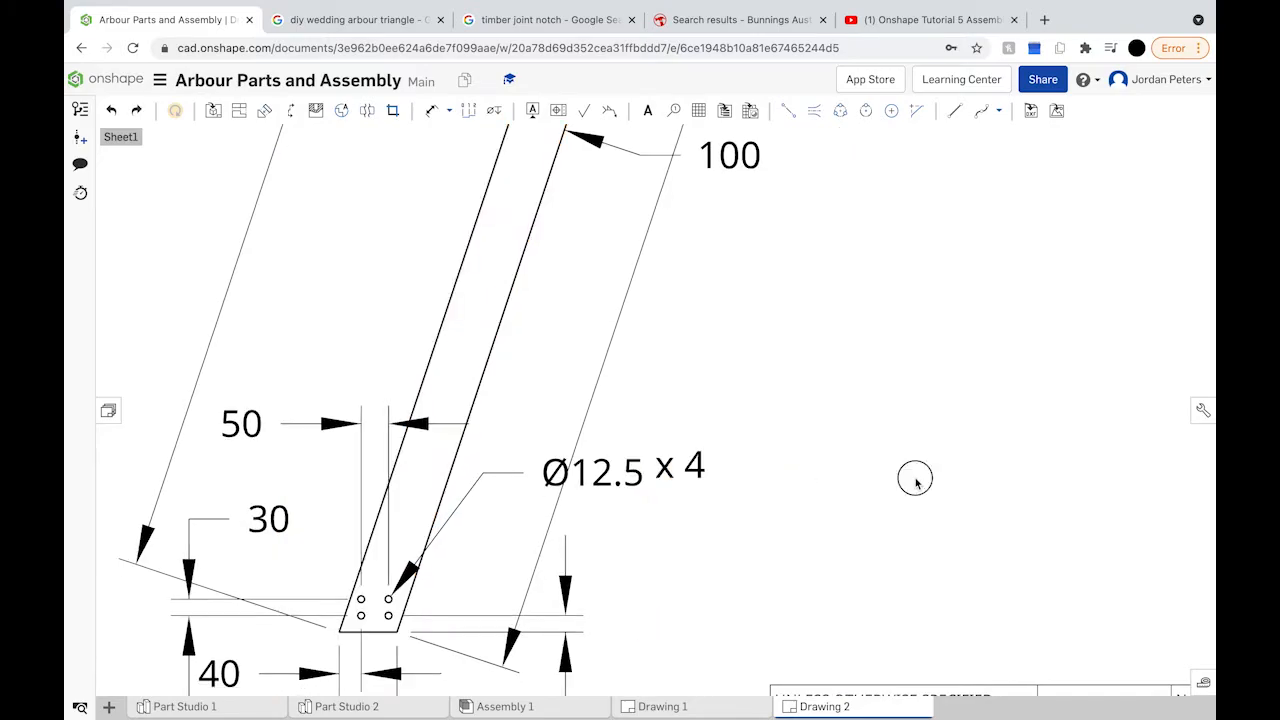
Step: Settle view 2's x 4 note level with Ø12.5 and zoom around to review the sheet
click(697, 468)
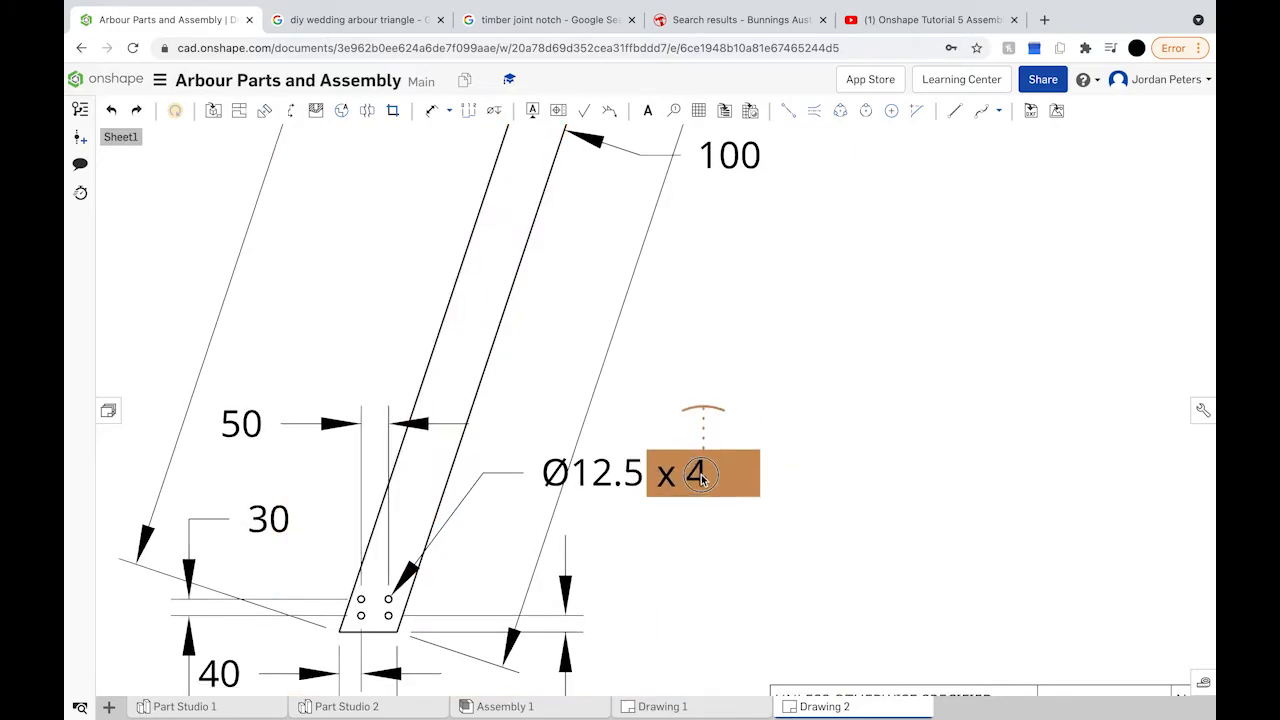
key(Escape)
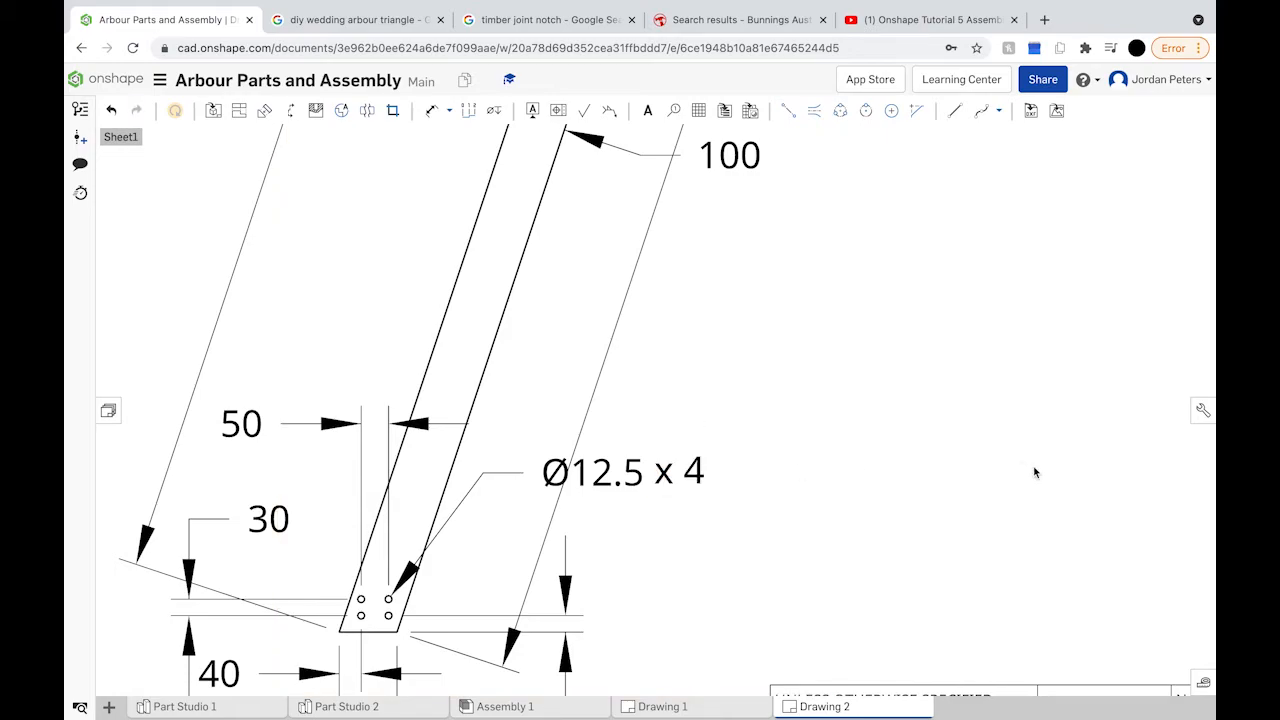
scroll(1035, 472, up, 3)
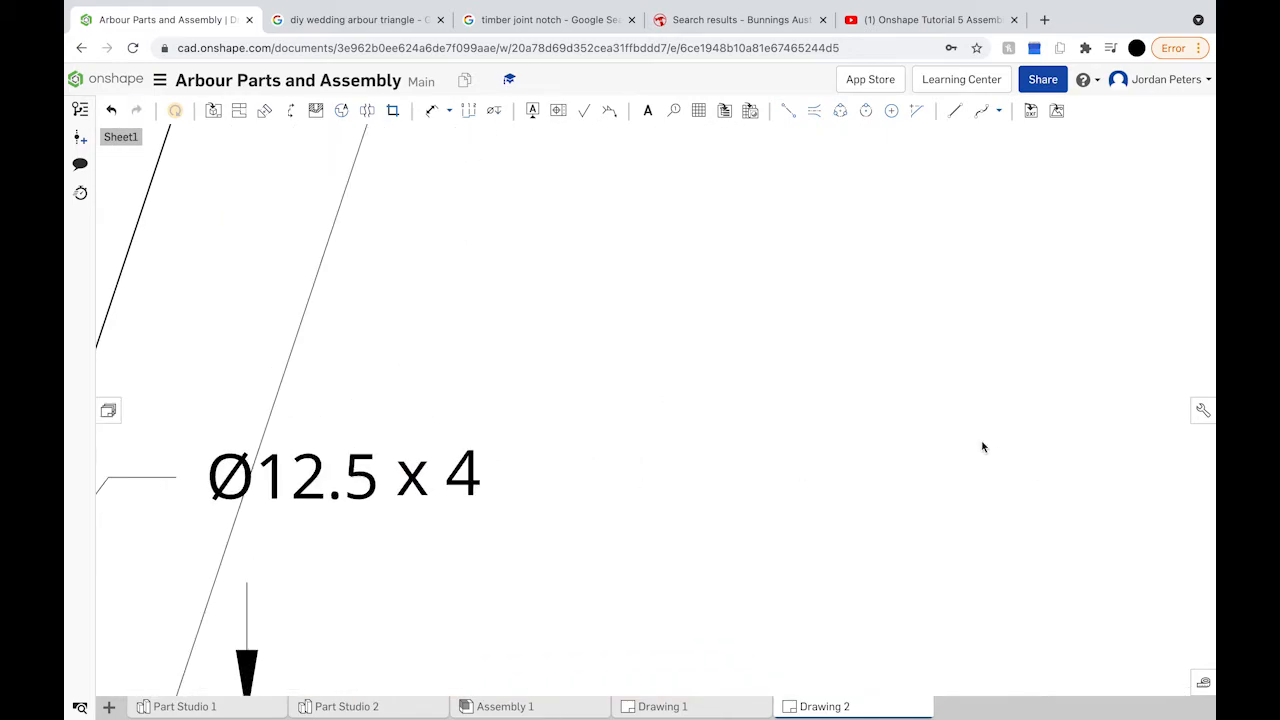
scroll(983, 447, up, 1)
scroll(983, 447, up, 2)
scroll(983, 447, down, 3)
scroll(983, 447, down, 5)
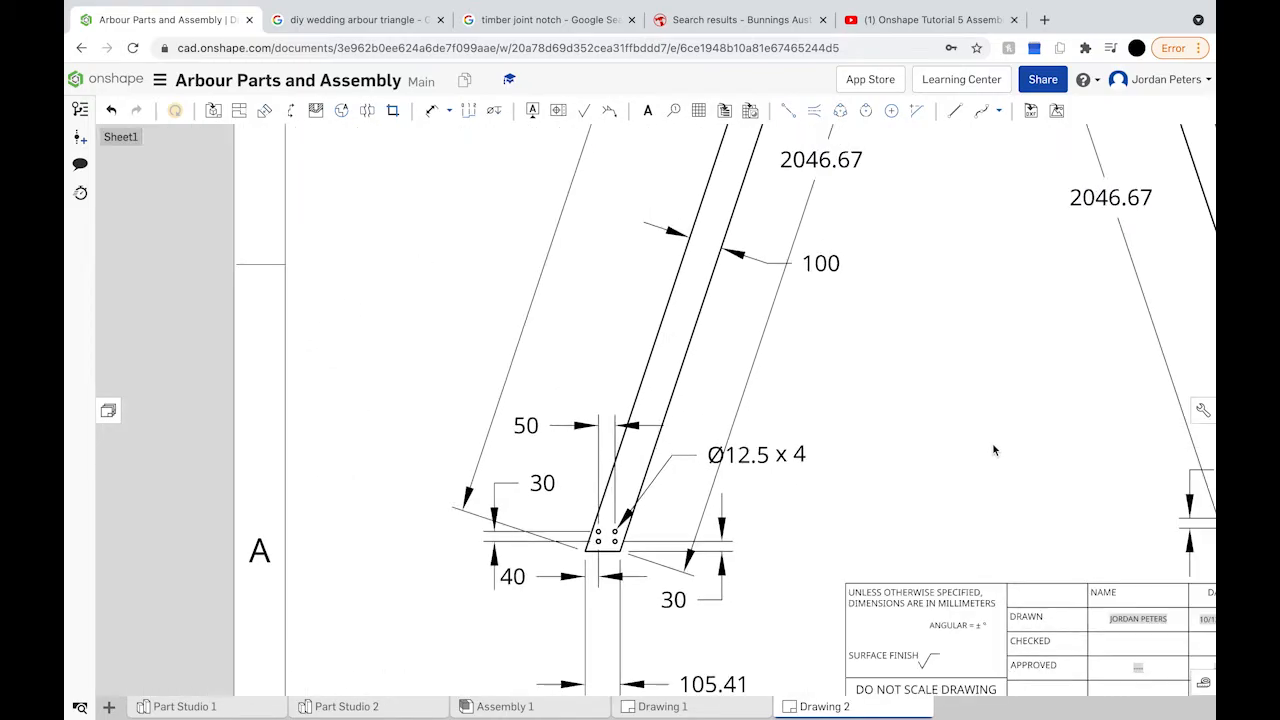
scroll(993, 450, down, 8)
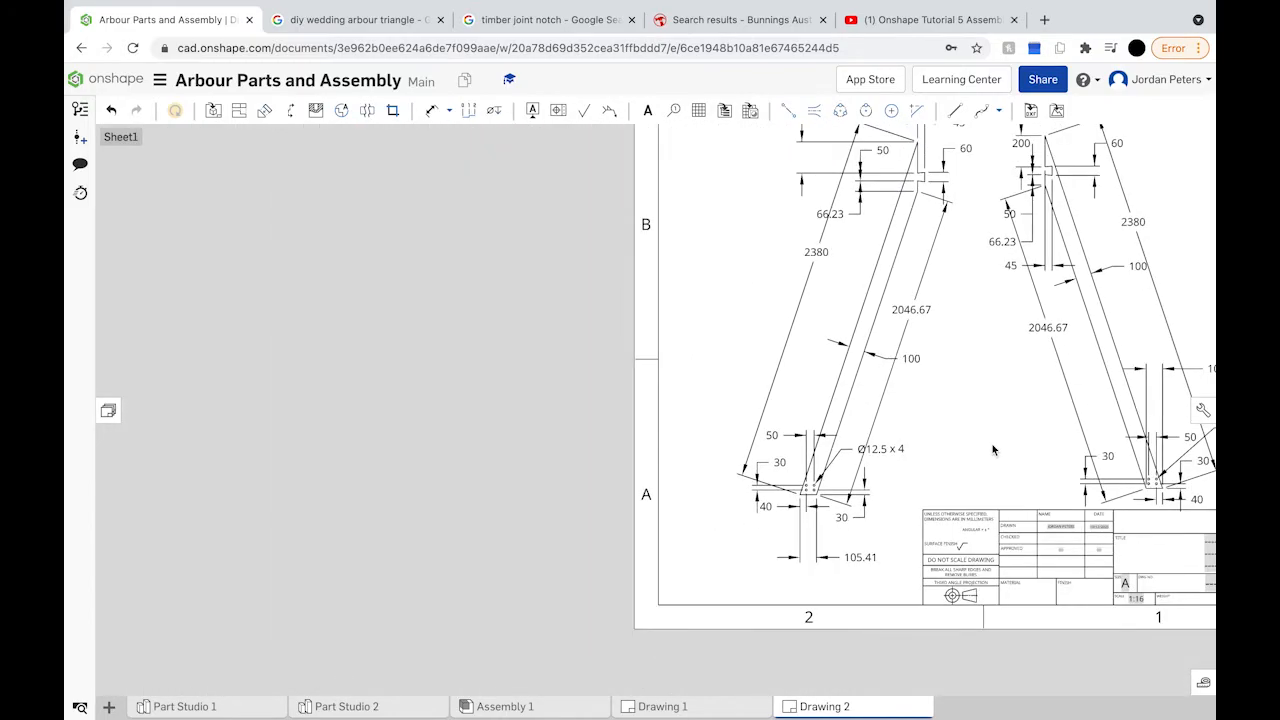
scroll(1185, 403, up, 6)
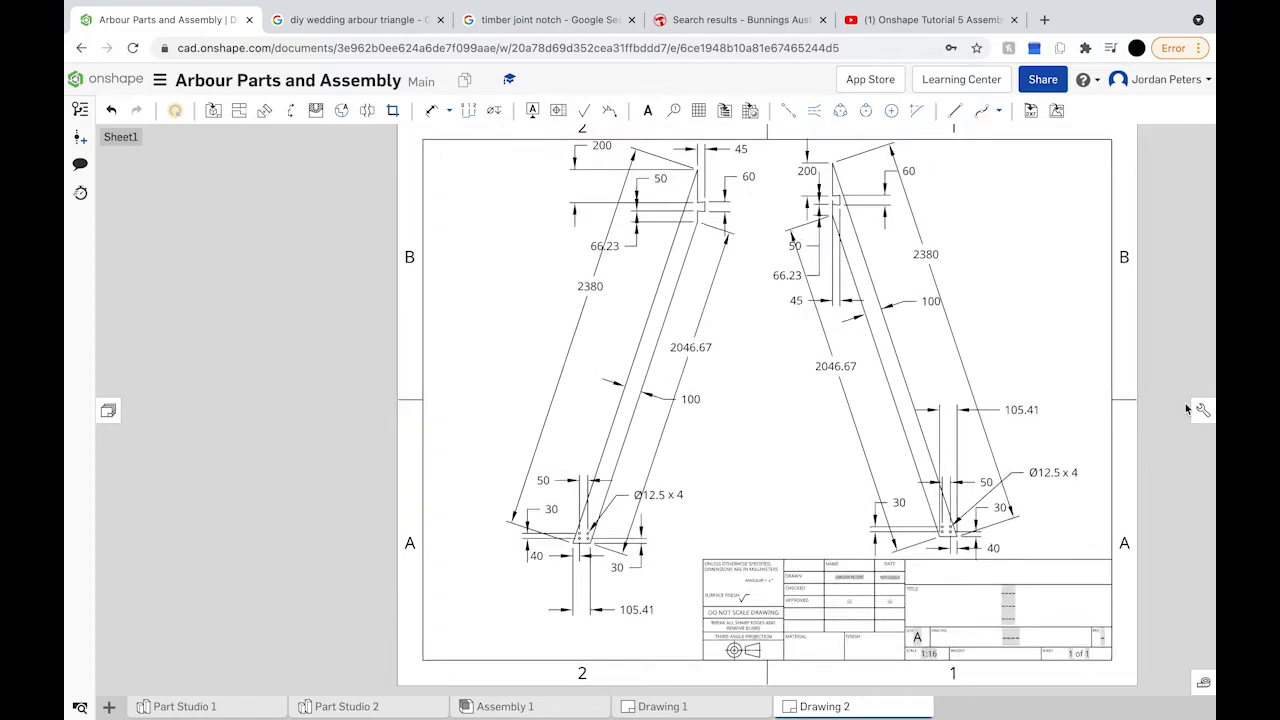
scroll(1185, 403, down, 6)
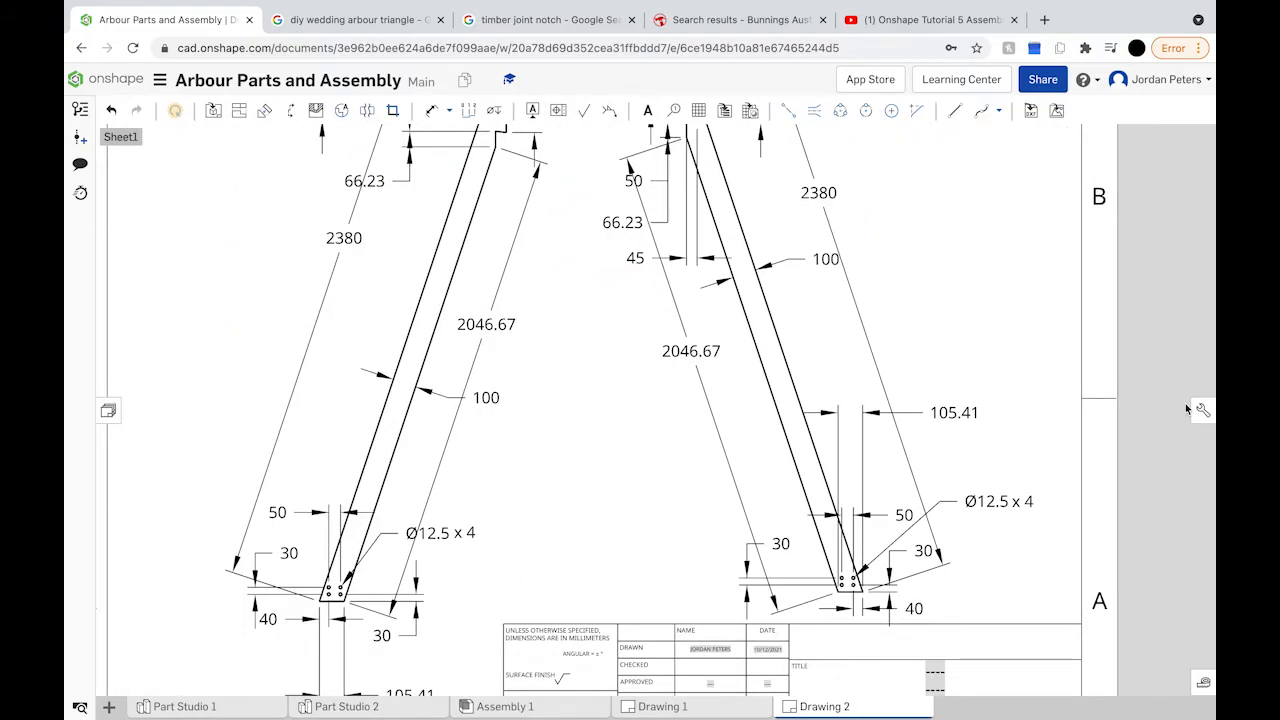
scroll(1185, 403, up, 2)
scroll(1185, 403, up, 2)
scroll(1185, 403, down, 4)
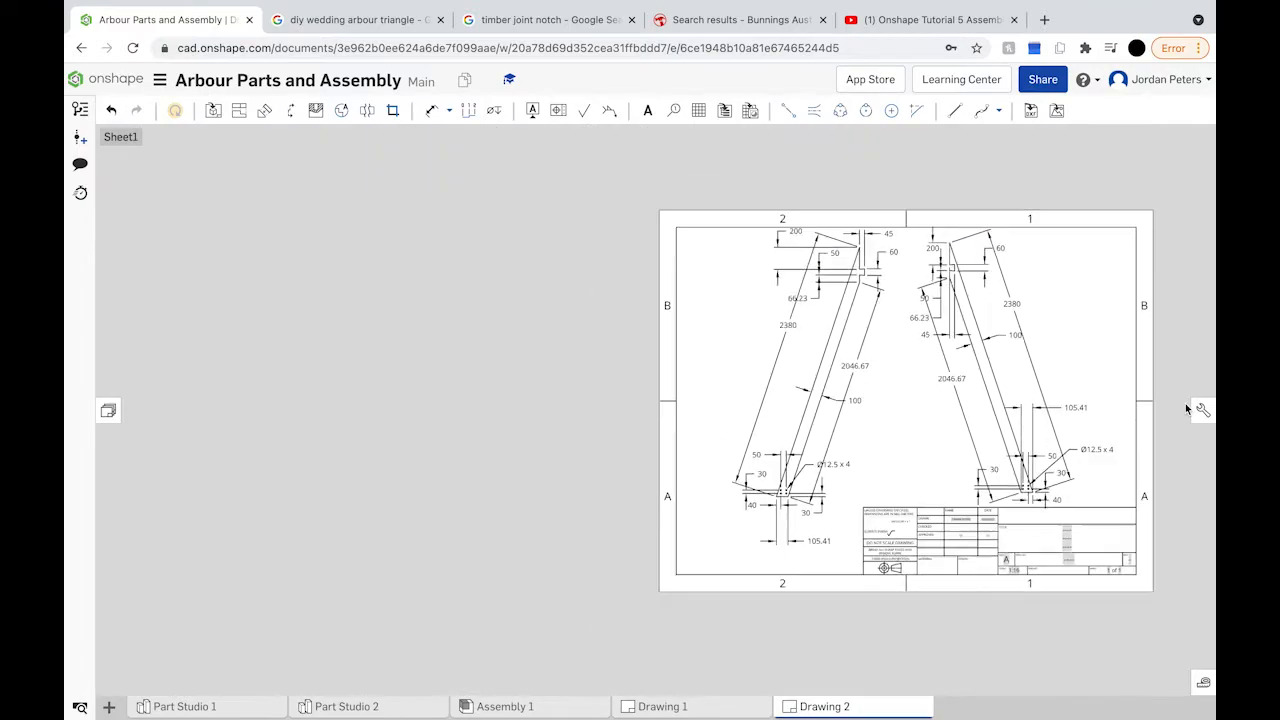
scroll(1185, 403, up, 2)
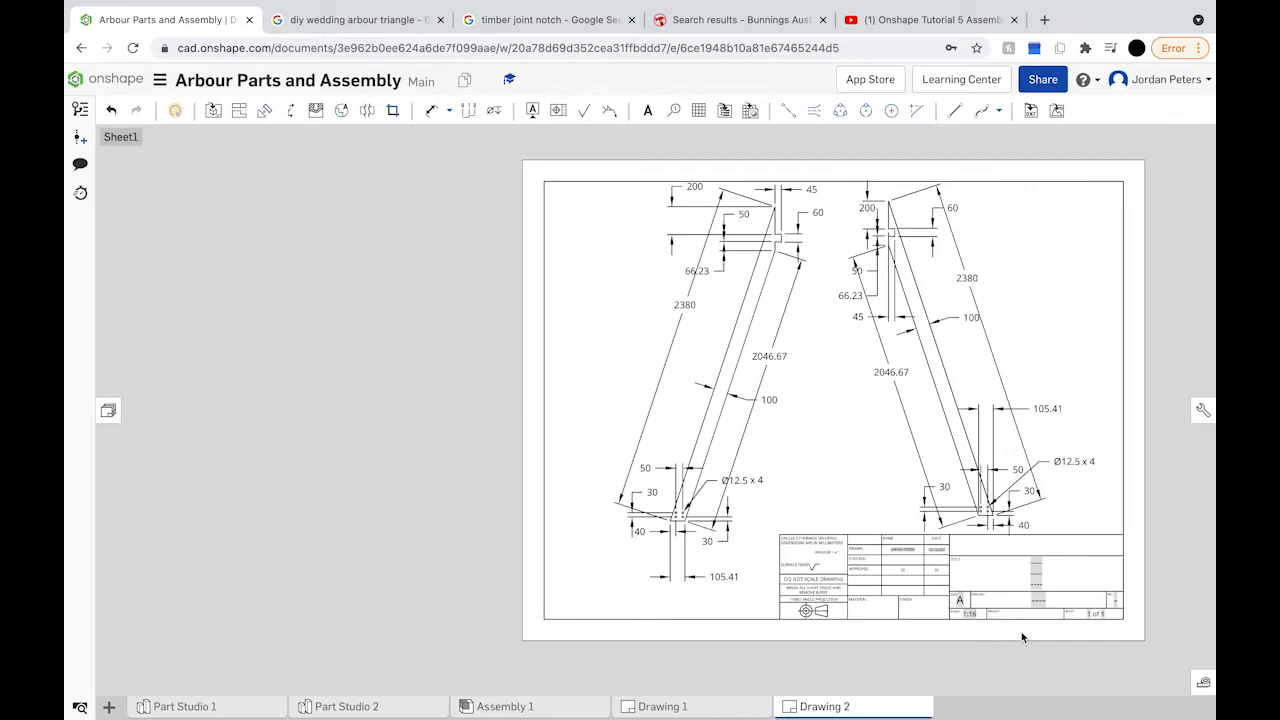
scroll(1021, 637, up, 6)
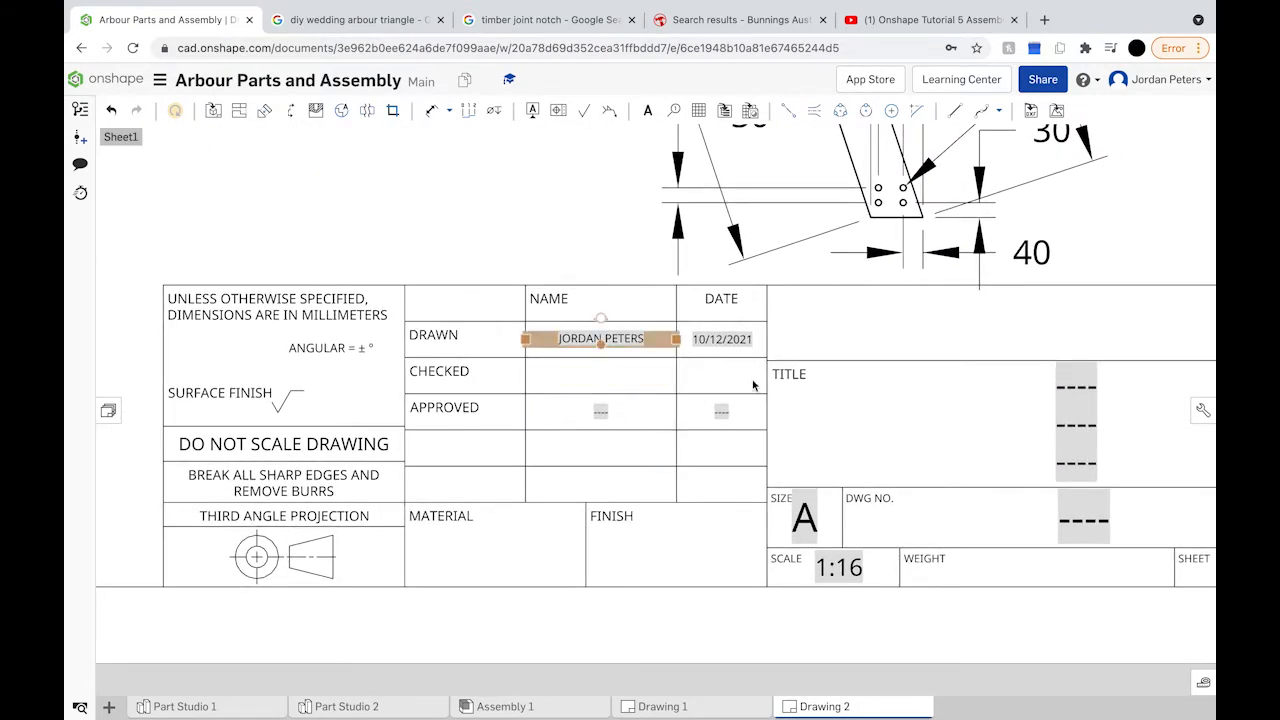
Step: Enter 12/10/2021 as the drawn date in the title block
click(701, 338)
double_click(701, 340)
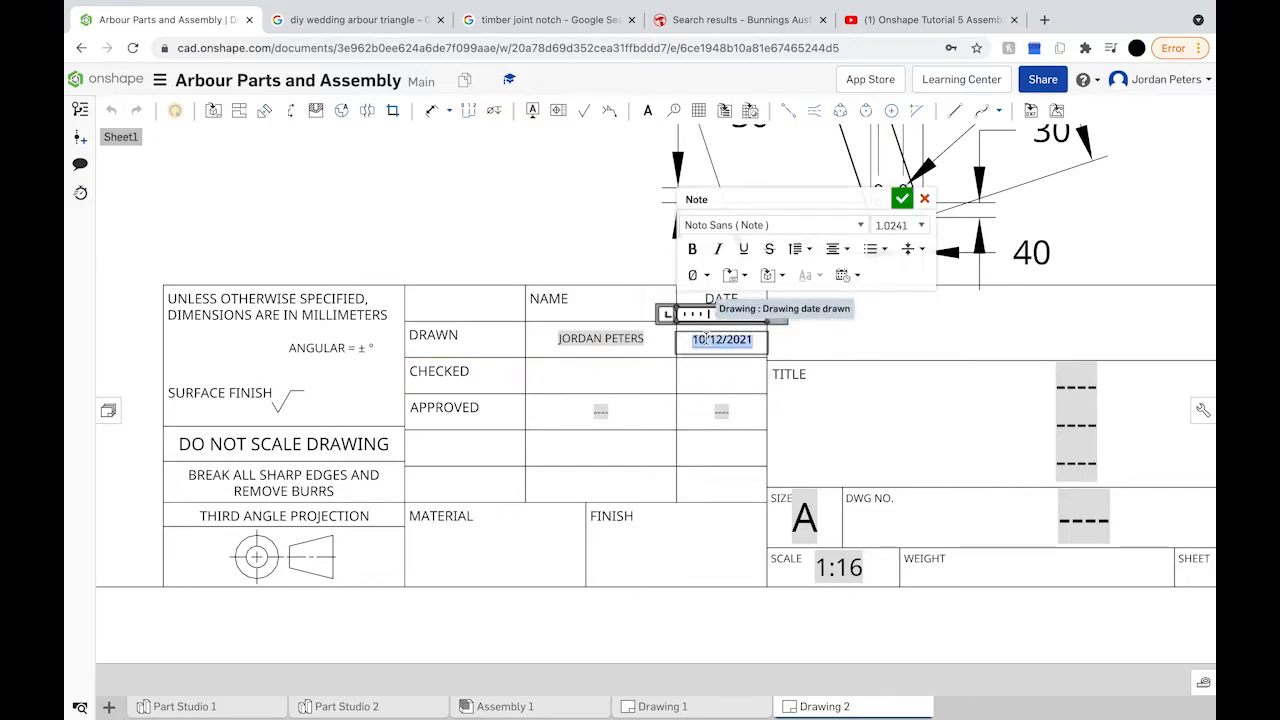
text(12/10/2021)
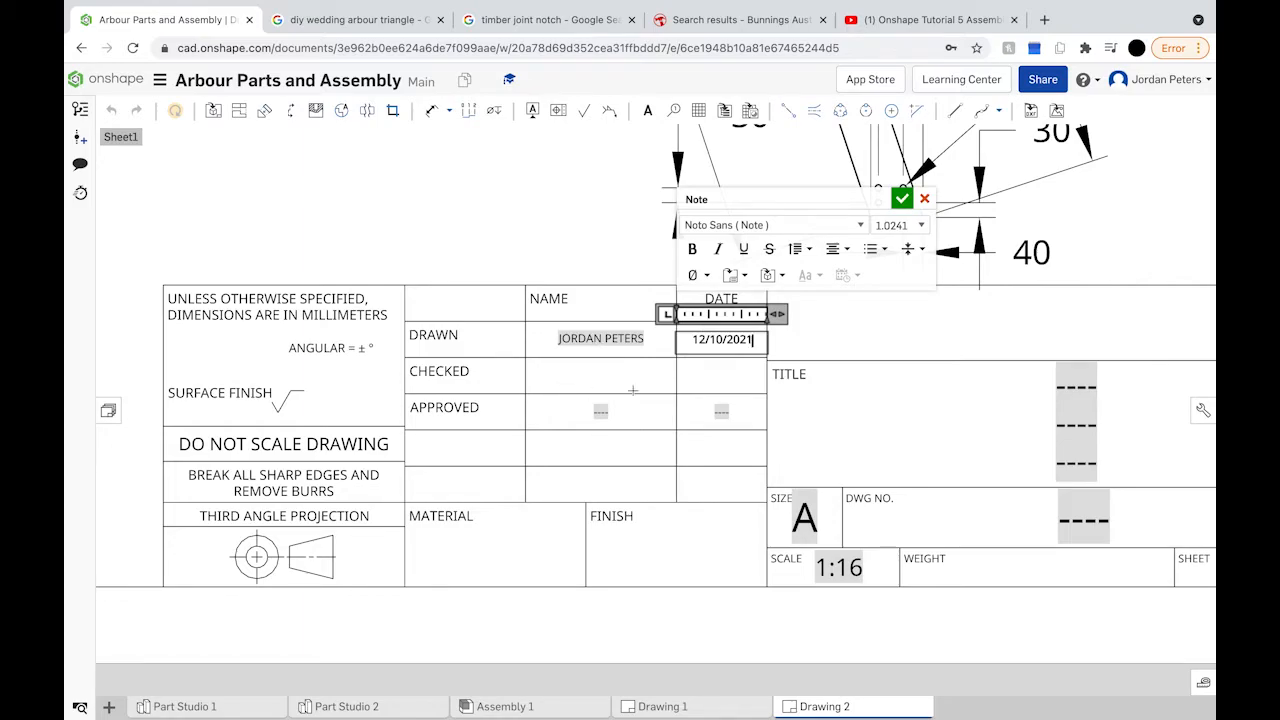
click(656, 122)
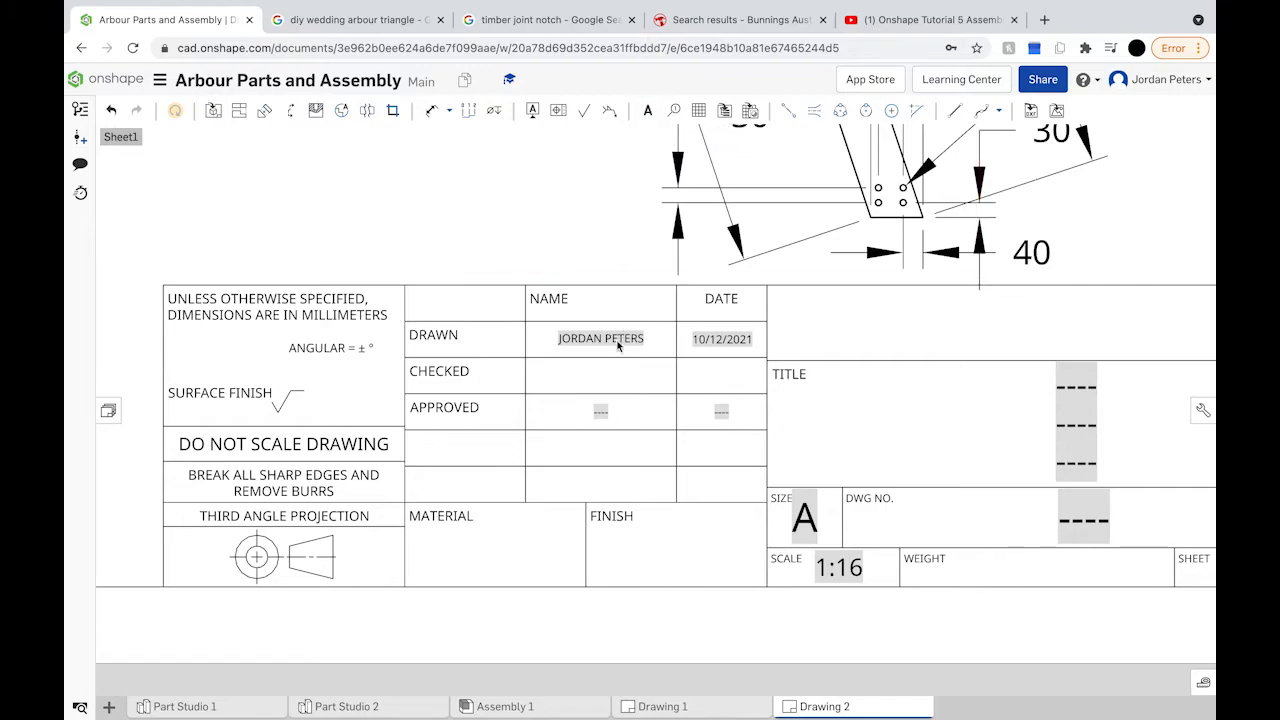
Step: Enter the checker's name in the CHECKED and APPROVED cells, removing the ---- placeholder
double_click(600, 376)
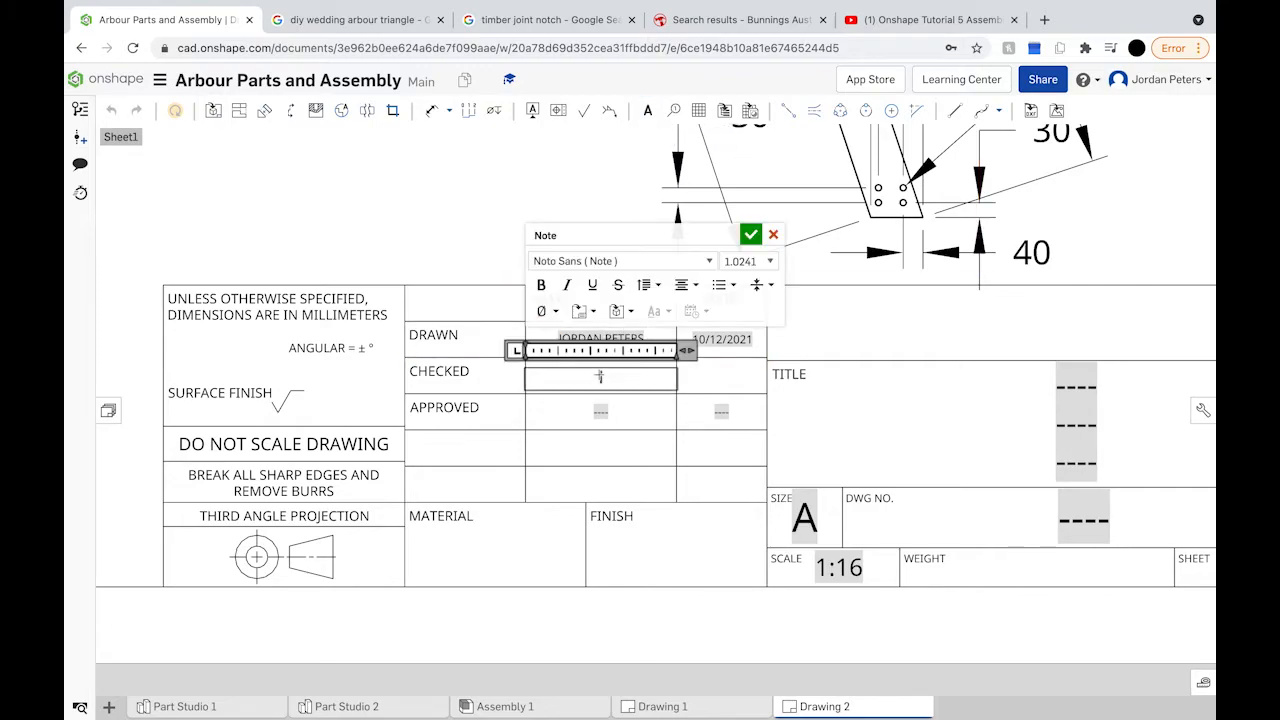
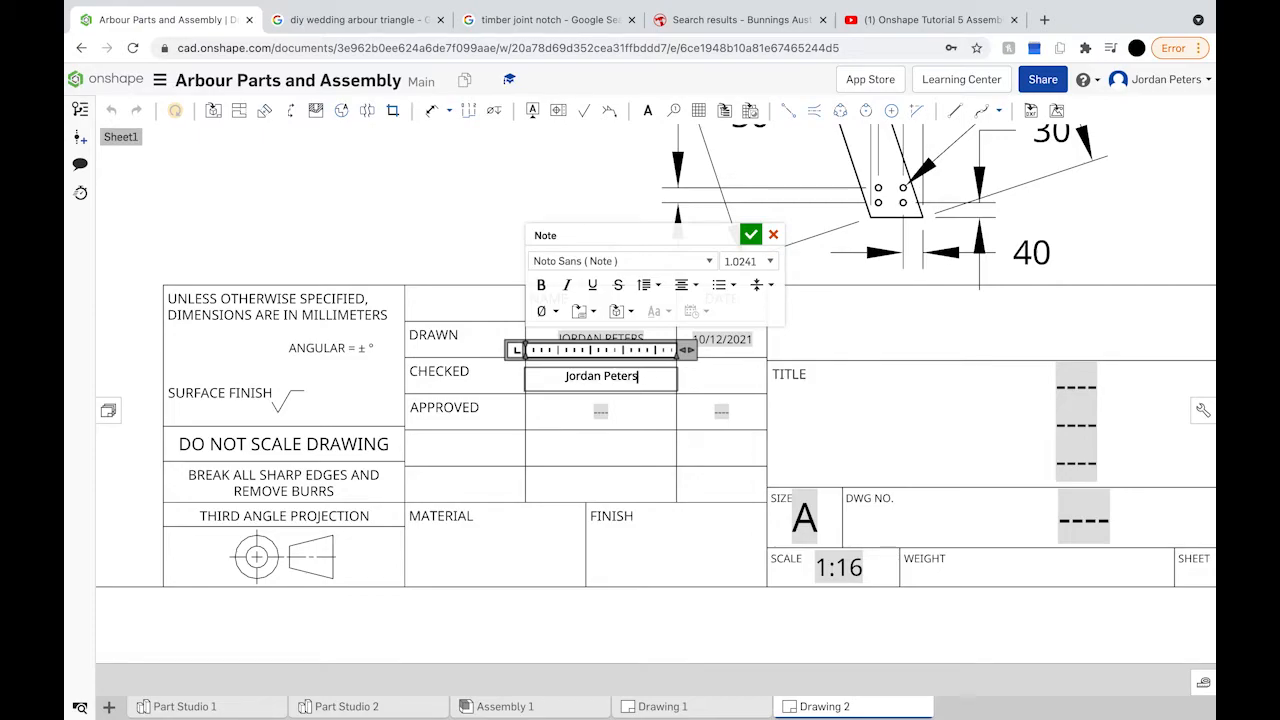
click(602, 412)
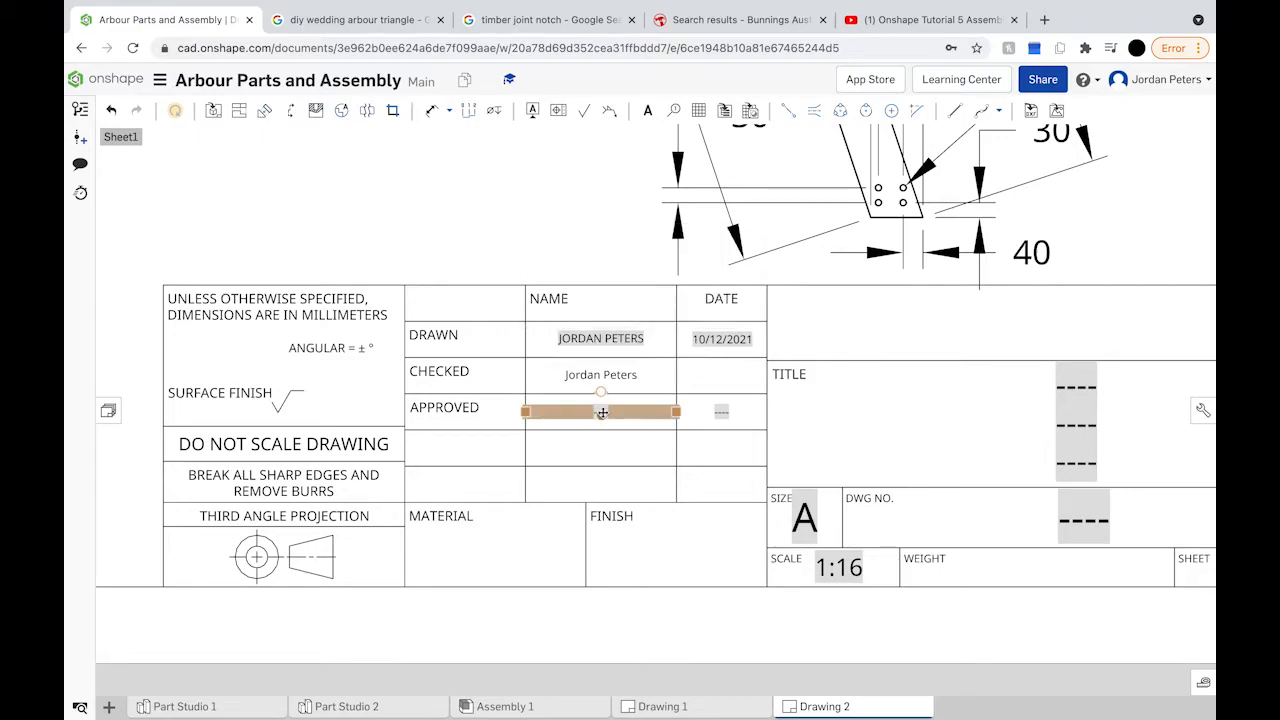
double_click(605, 410)
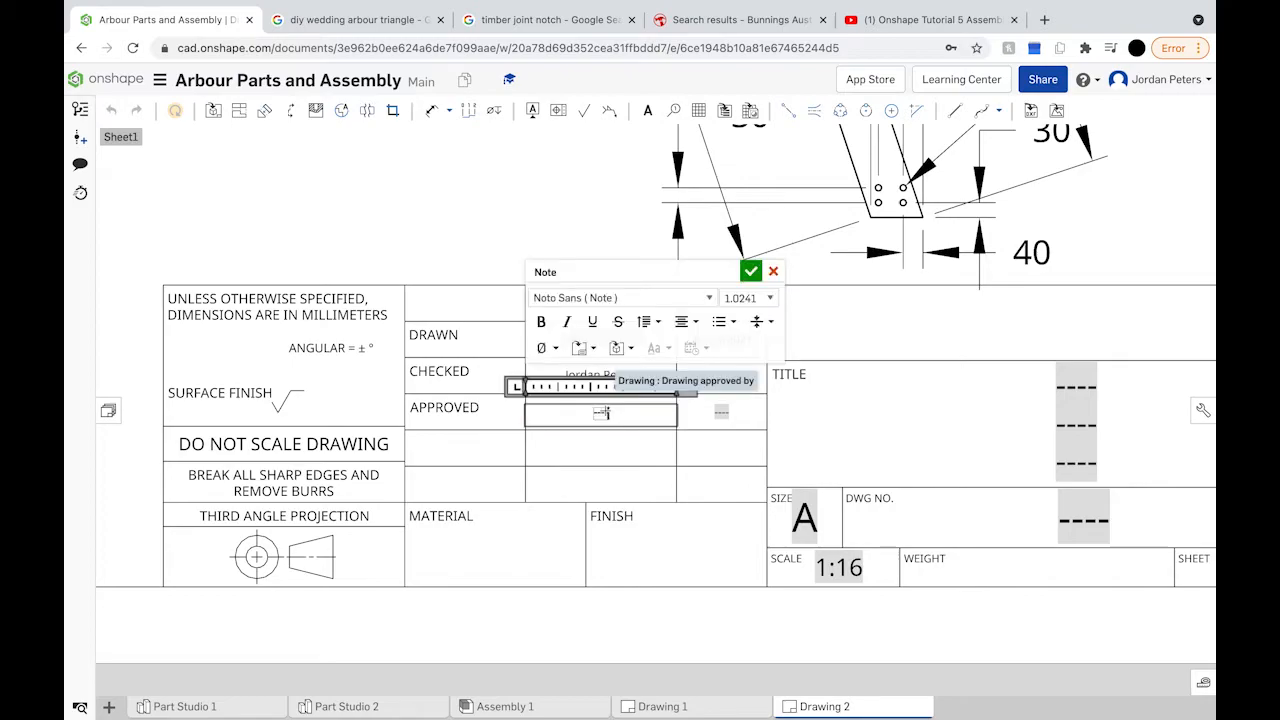
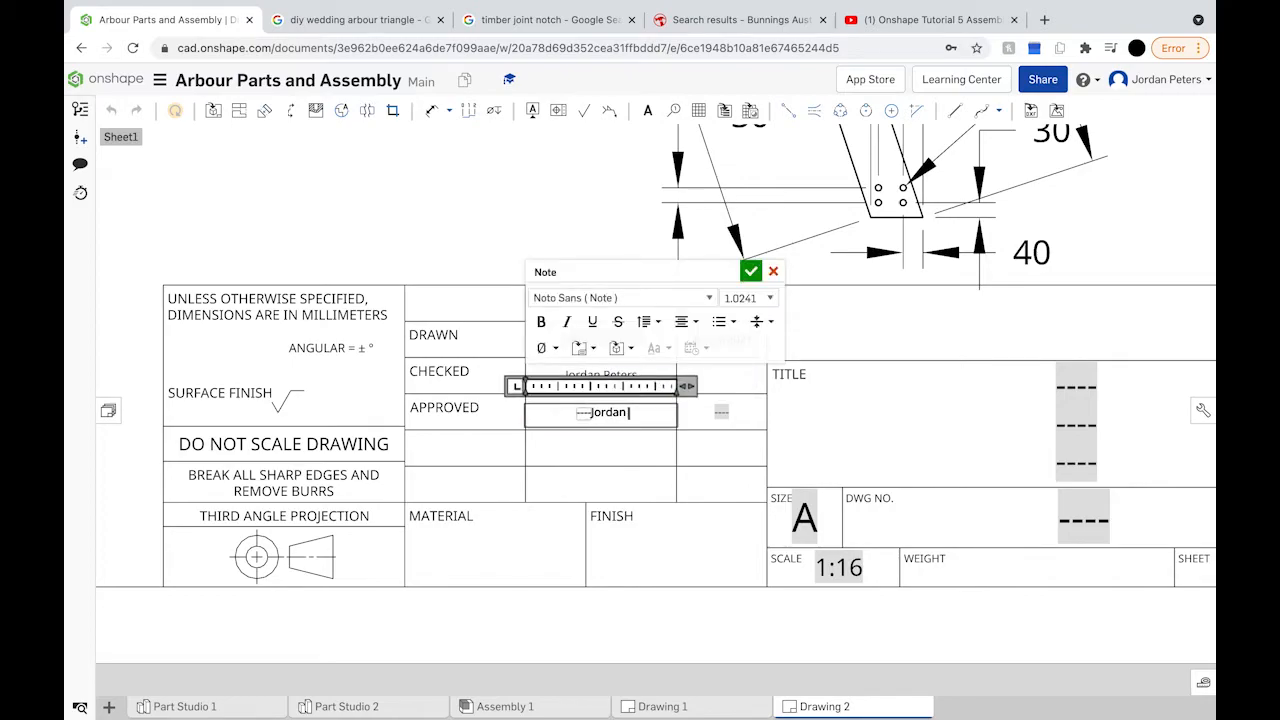
click(566, 416)
key(BackSpace)
click(750, 271)
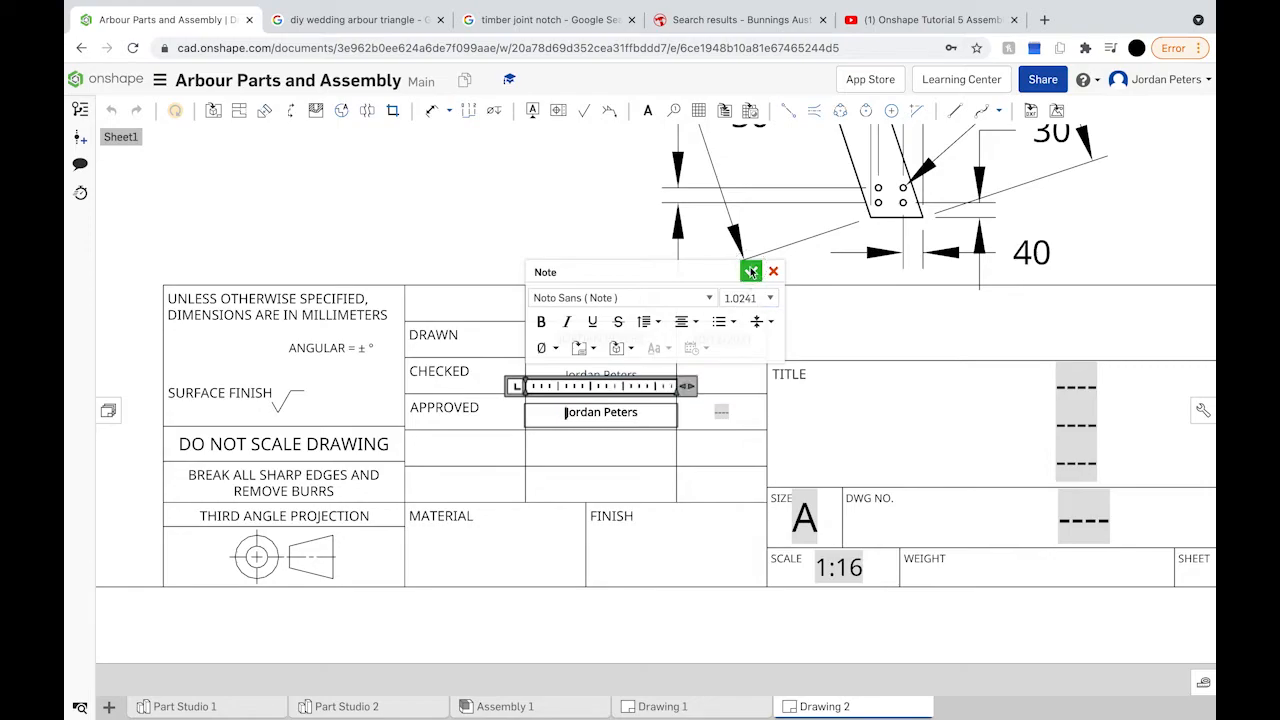
Step: Set the checked and approved dates to 12/10/2021, clearing leftover placeholder dashes
click(718, 376)
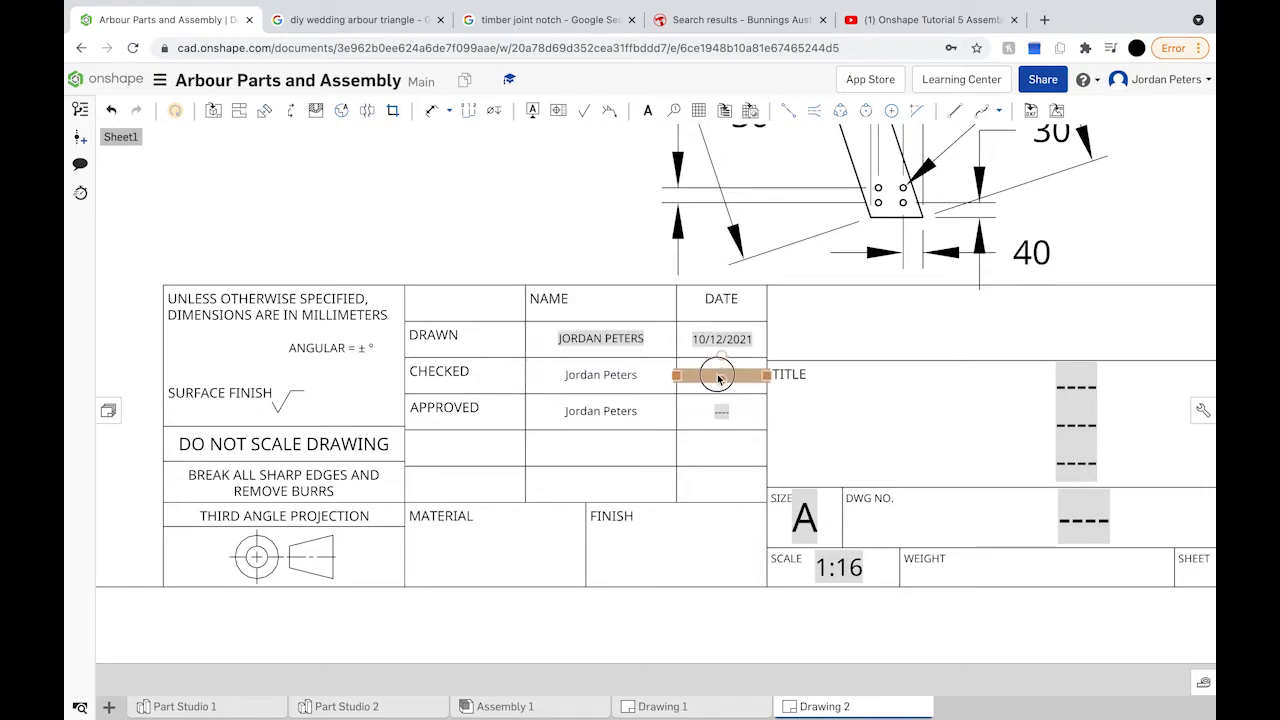
double_click(718, 376)
text(12/)
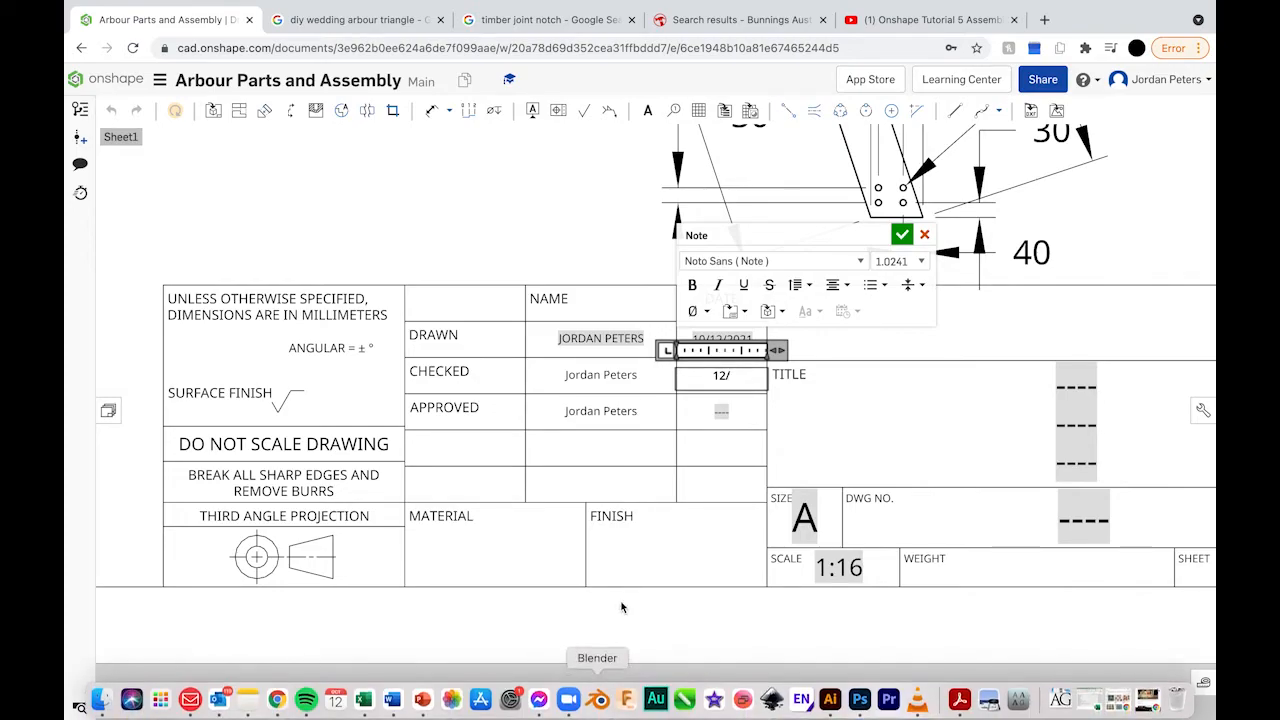
text(10)
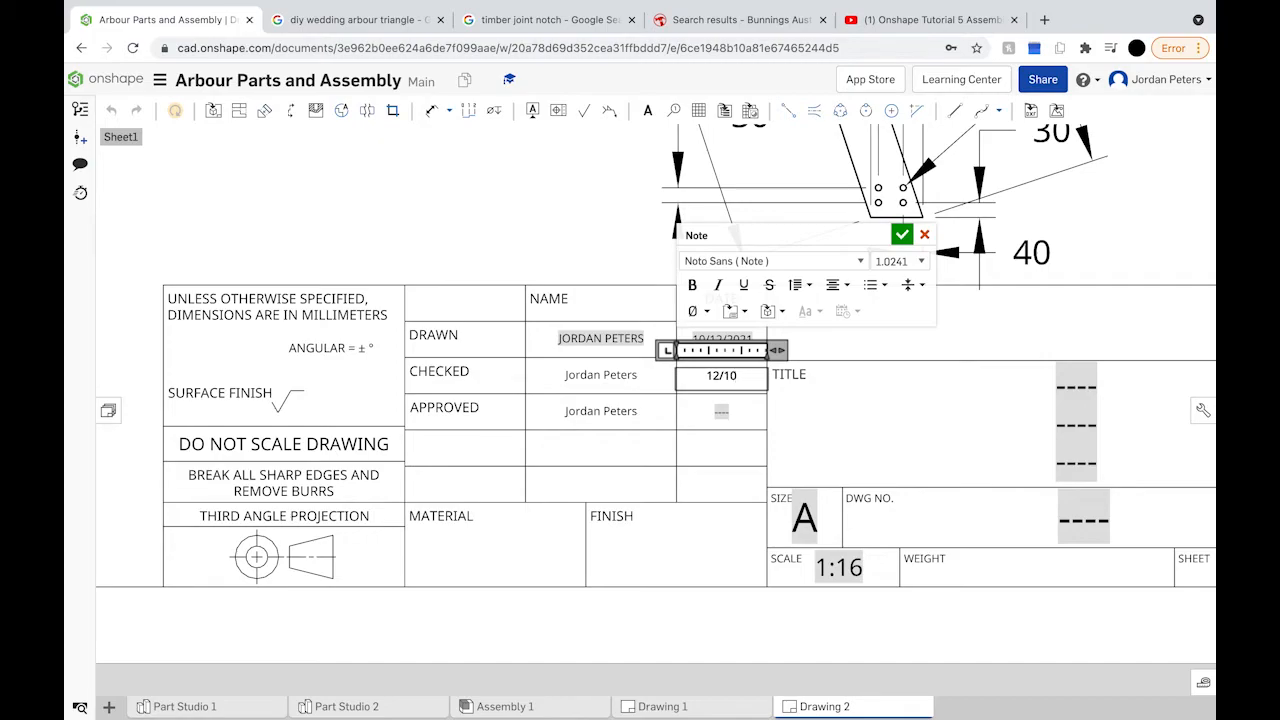
text(/2021)
double_click(721, 412)
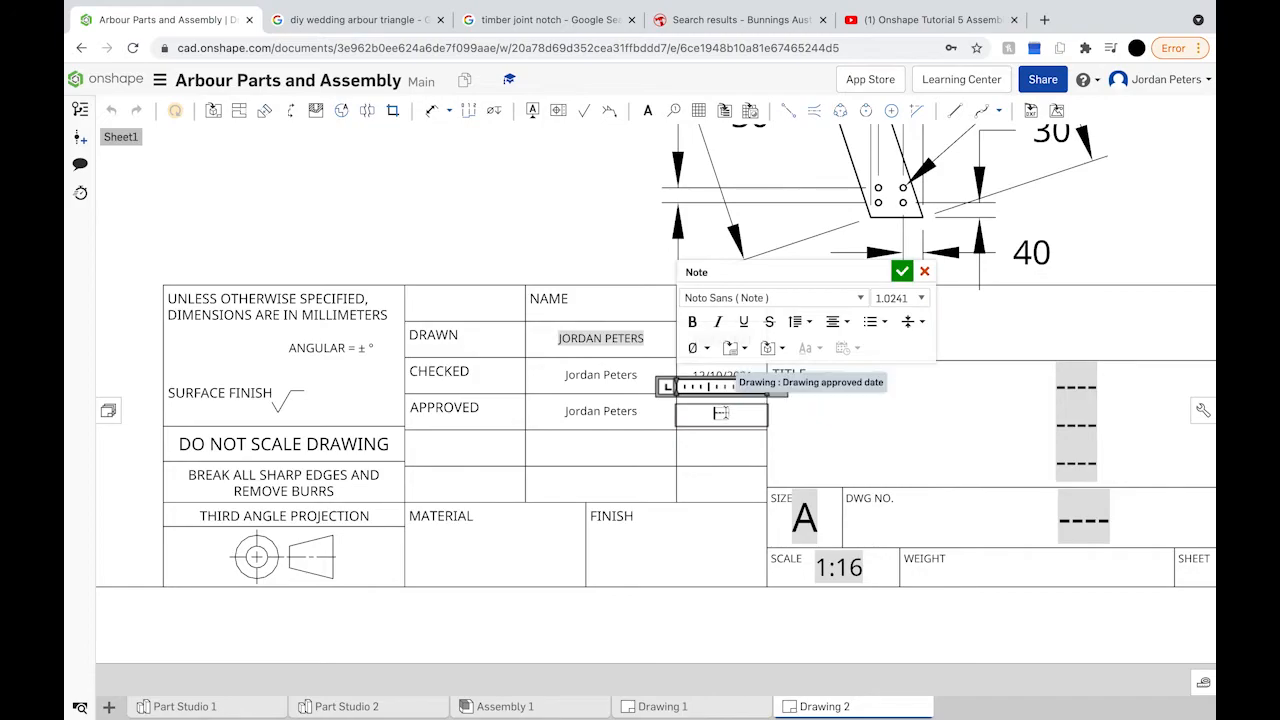
text(12/10/2021)
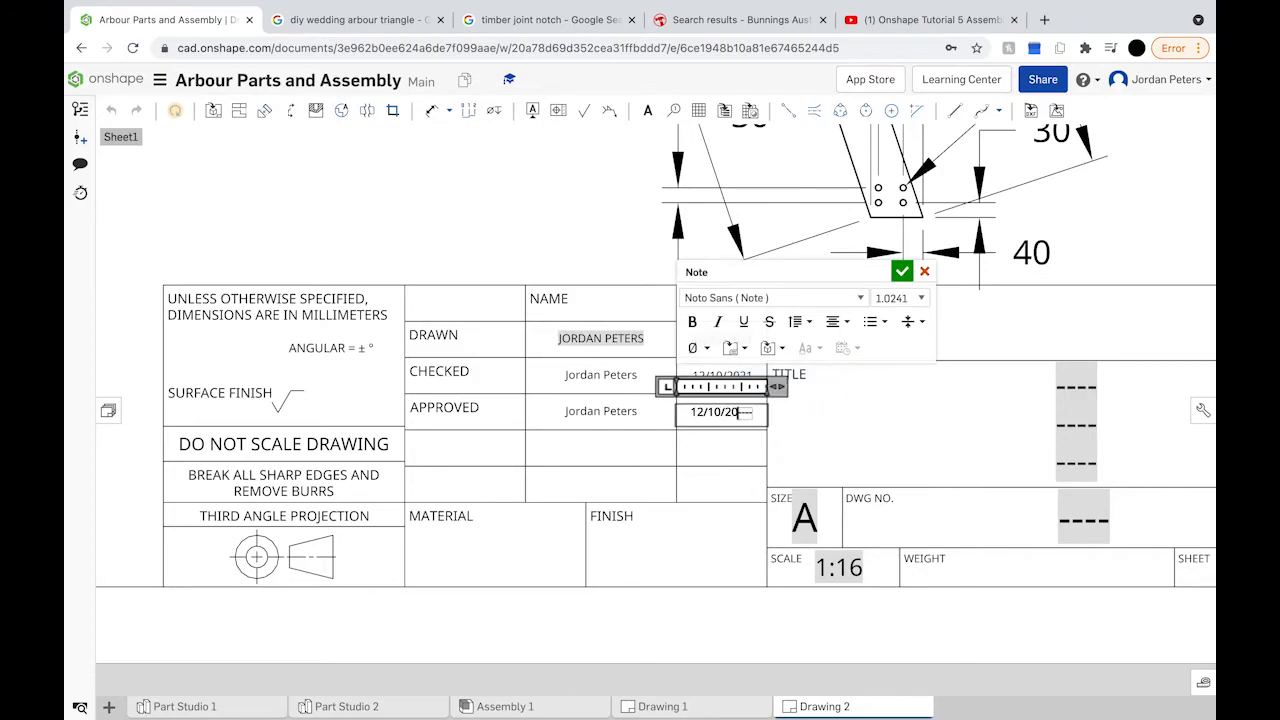
key(BackSpace)
key(BackSpace)
key(BackSpace)
key(BackSpace)
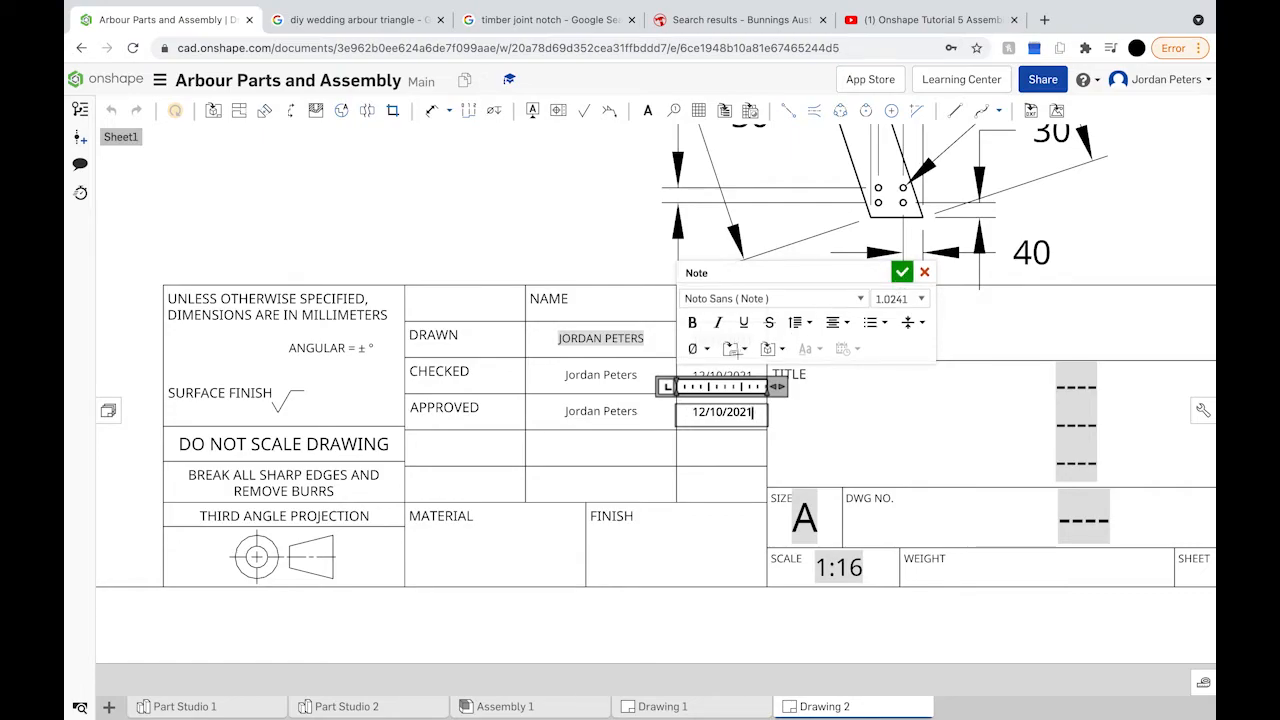
click(719, 340)
Step: Correct the drawn date so it reads 12/10/2021
double_click(710, 341)
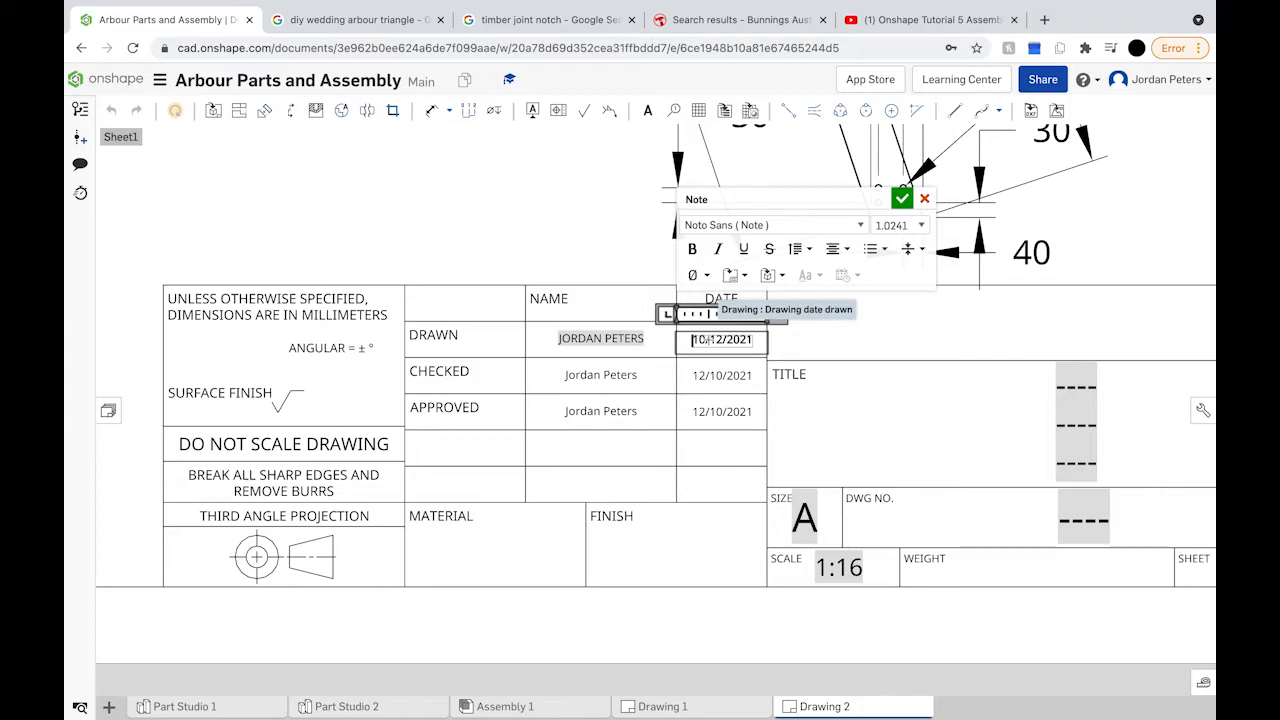
text(2)
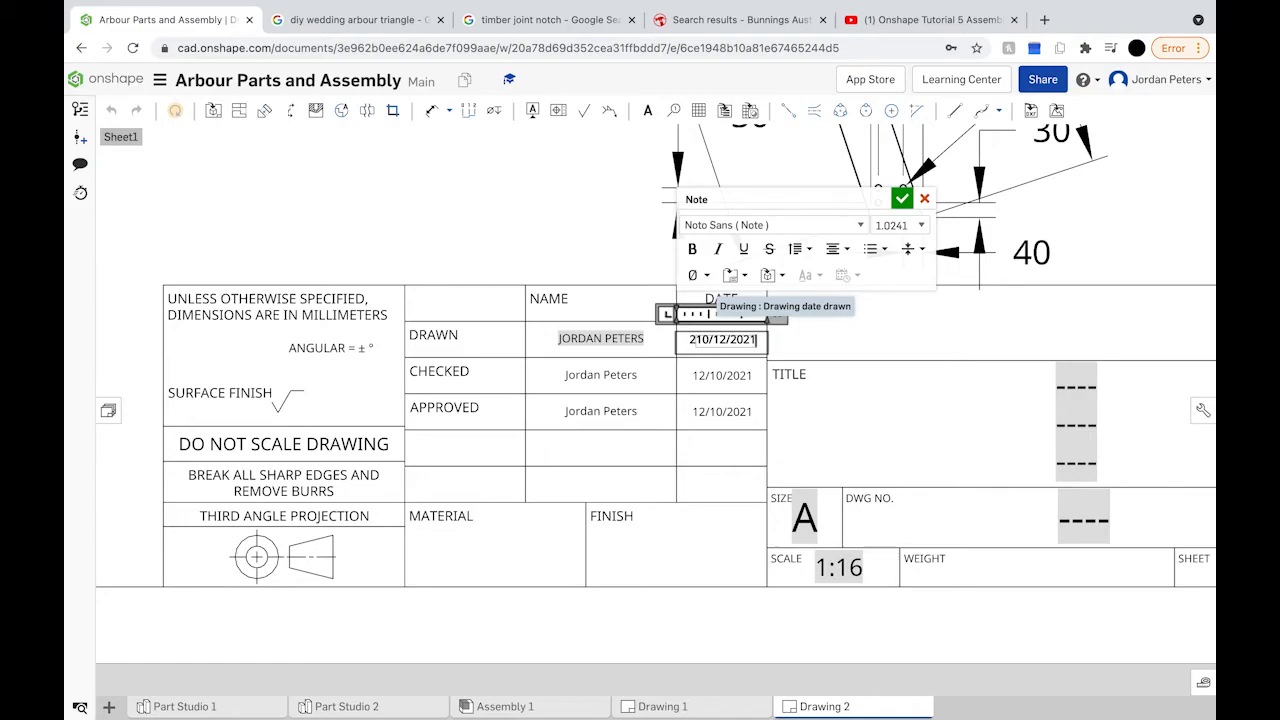
key(Delete)
key(Delete)
key(Delete)
key(Delete)
key(Delete)
key(Delete)
key(Delete)
key(Delete)
key(Delete)
key(Delete)
text(12/10/2021)
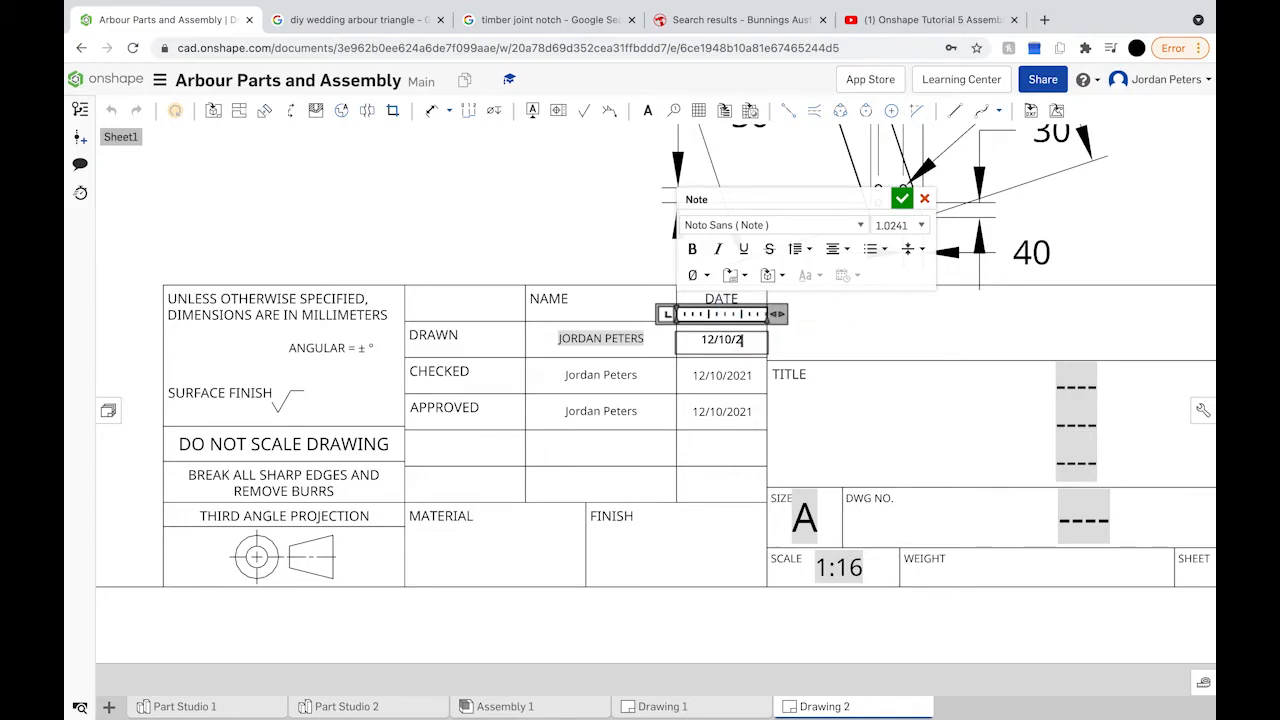
click(901, 200)
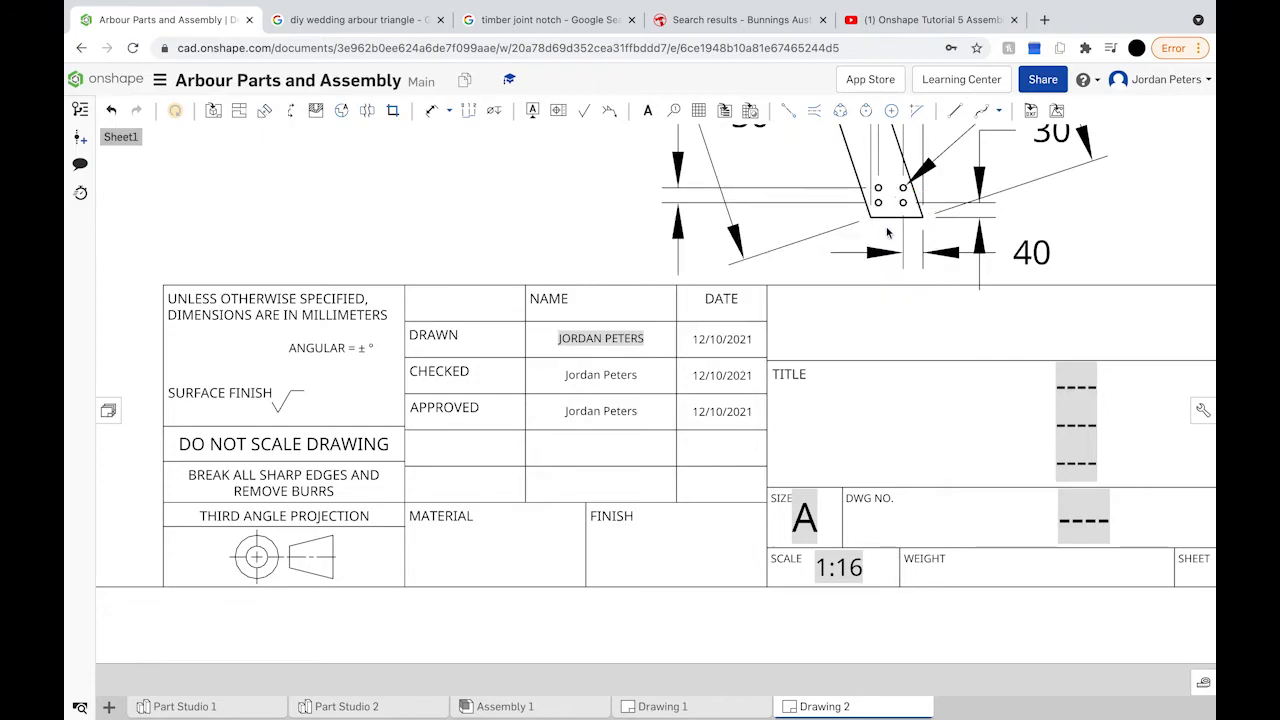
Step: Move the empty note into MATERIAL, enter HARDWOOD, and delete the break-sharp-edges note
click(676, 545)
drag(523, 537, 469, 544)
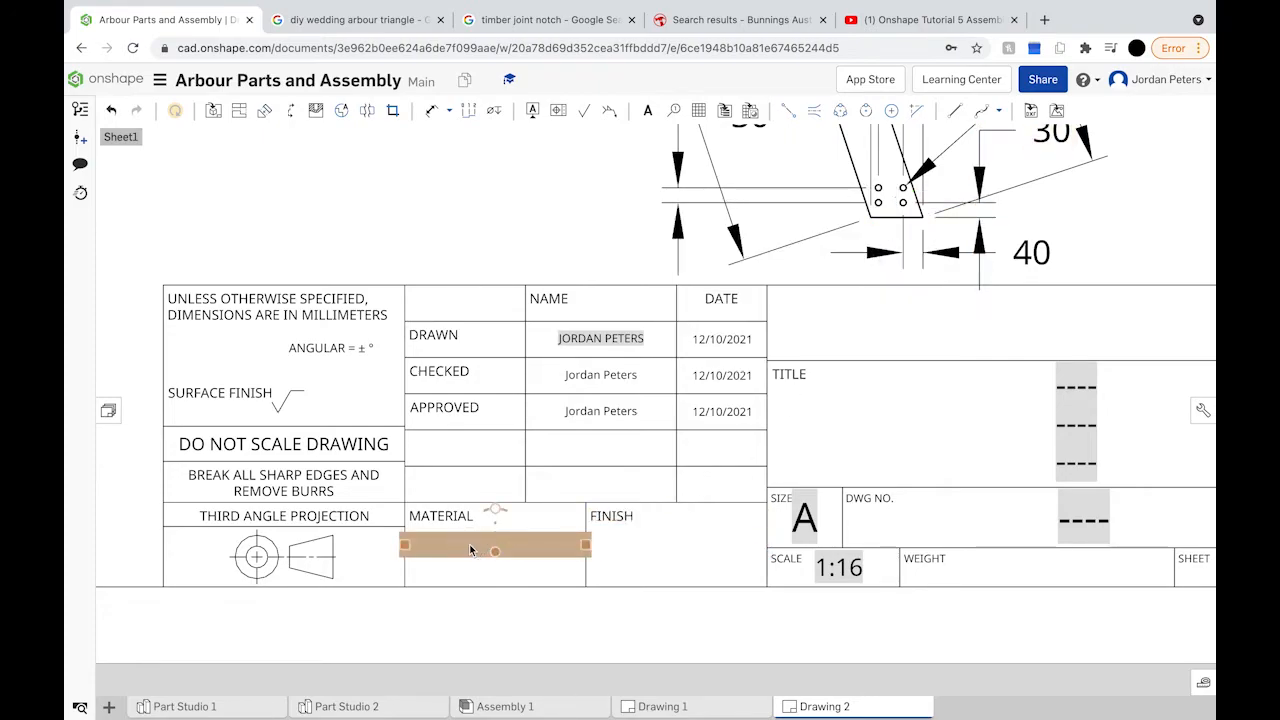
double_click(469, 544)
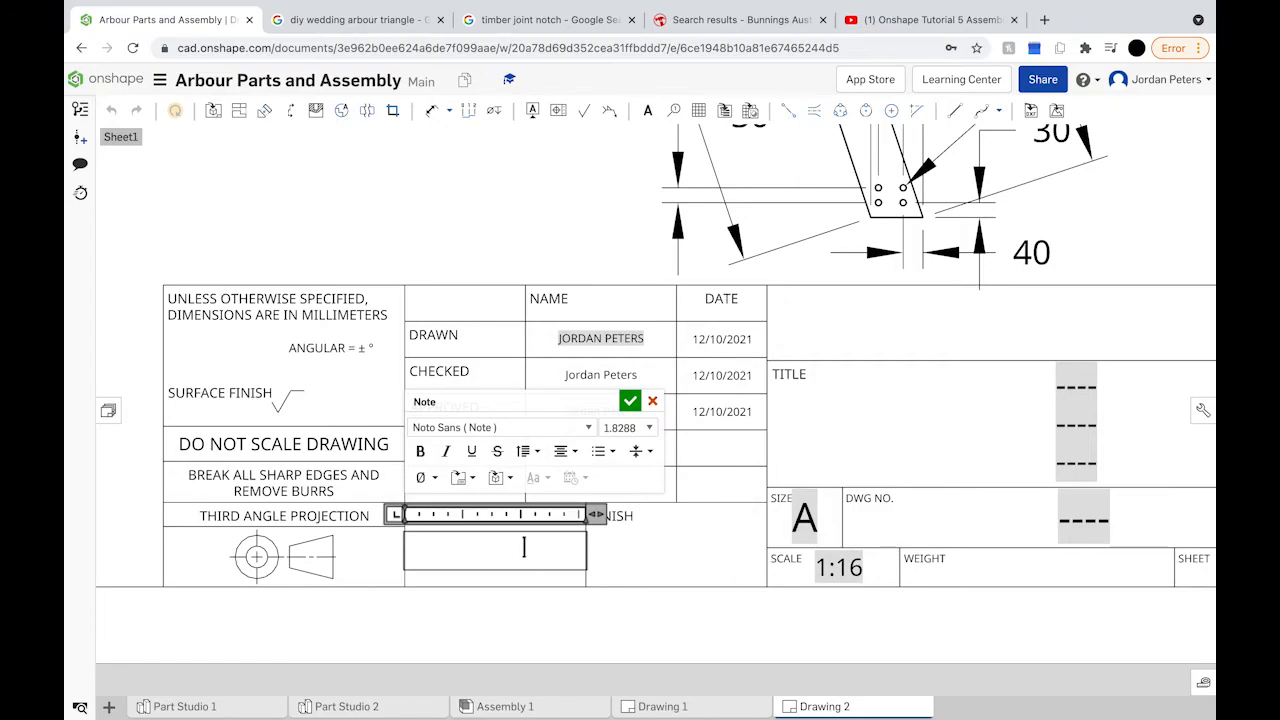
text(ARDWOOD)
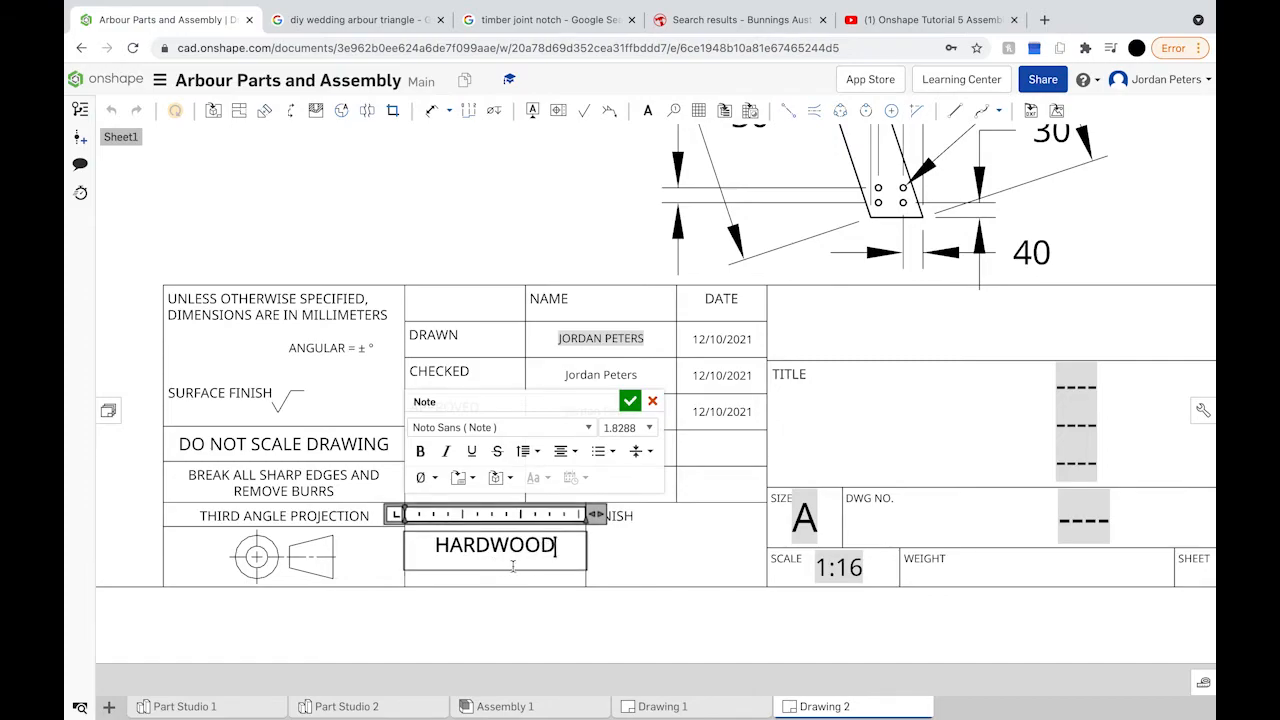
click(283, 490)
key(Delete)
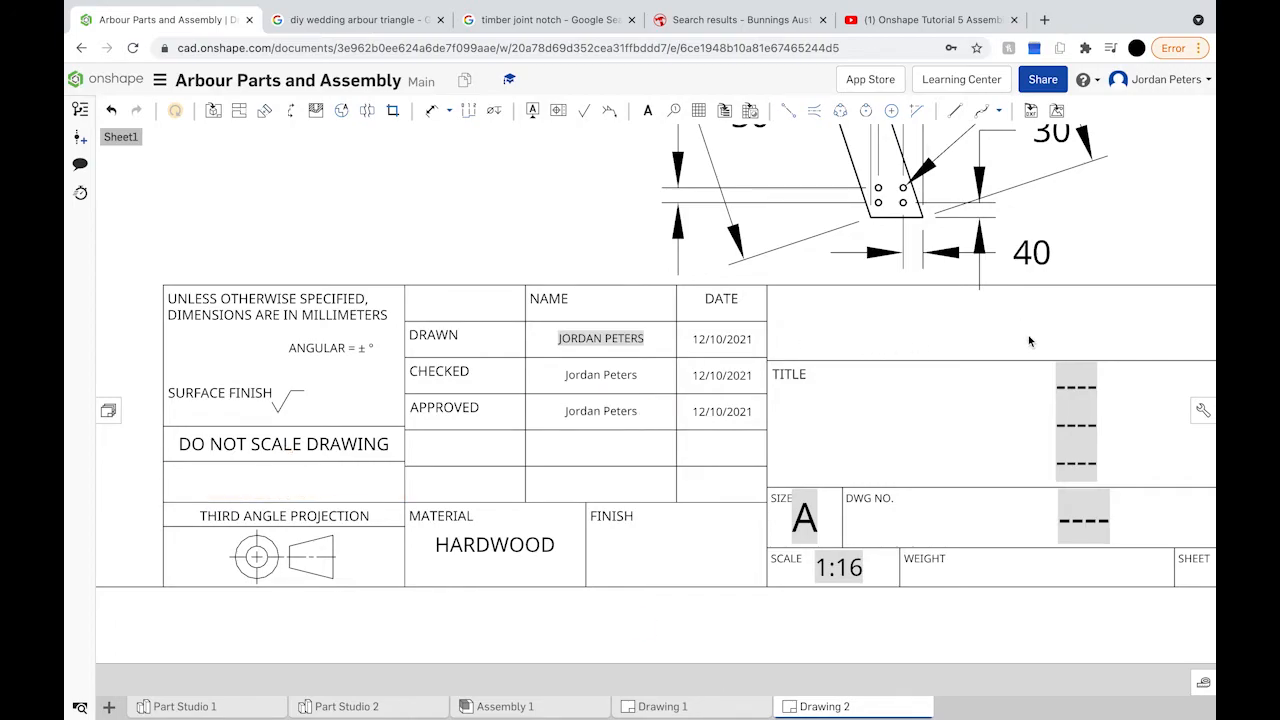
right_drag(1028, 335, 703, 351)
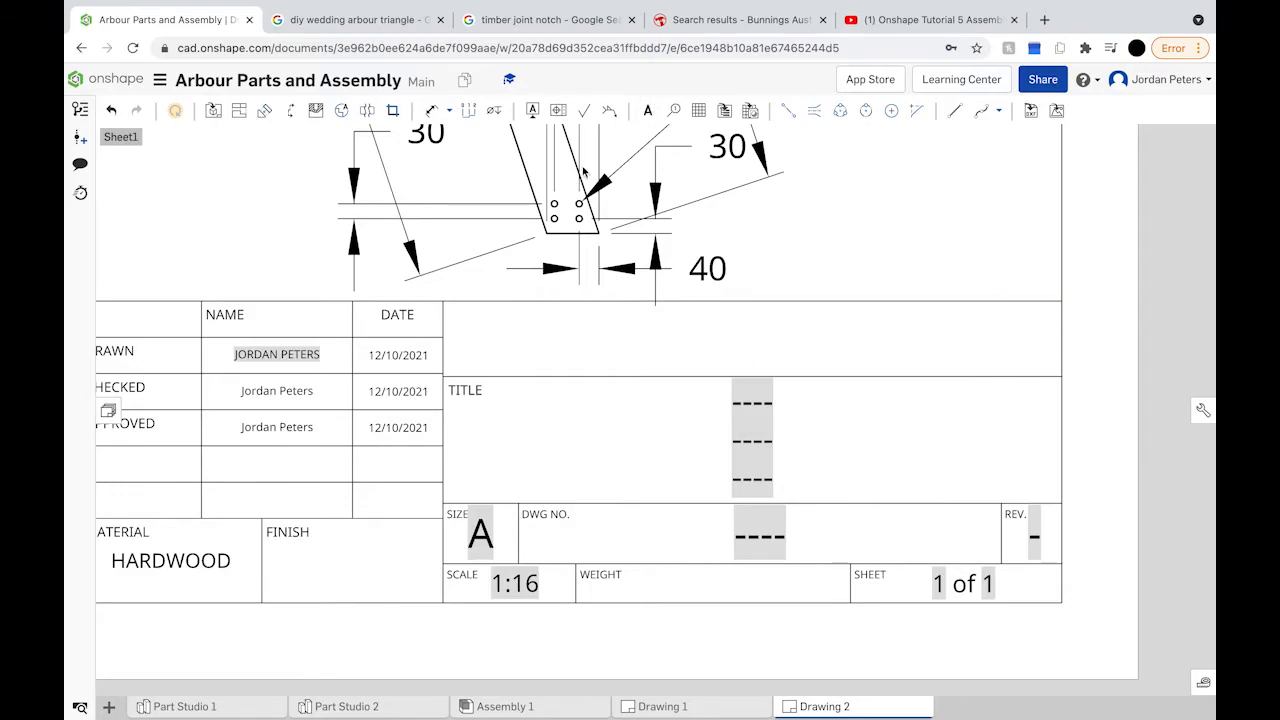
Step: Add the company name note in the top title-block box, widened to one centred line
click(647, 110)
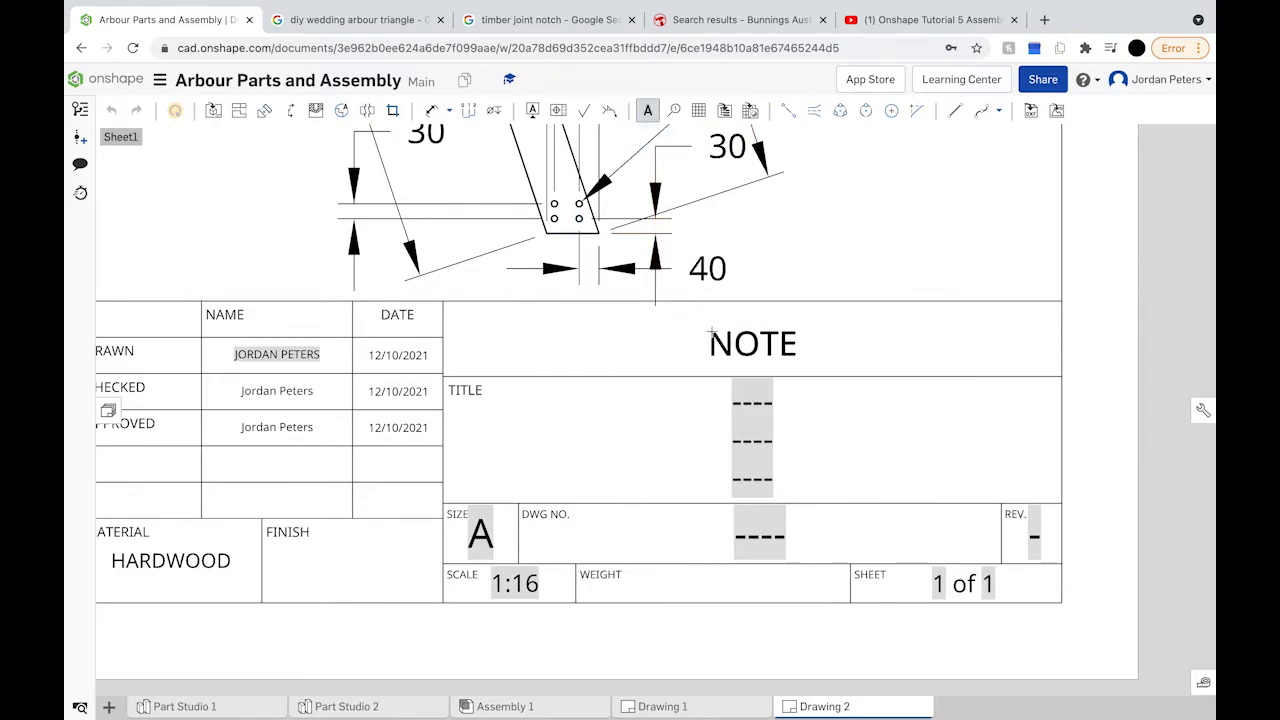
click(712, 330)
text(Jo)
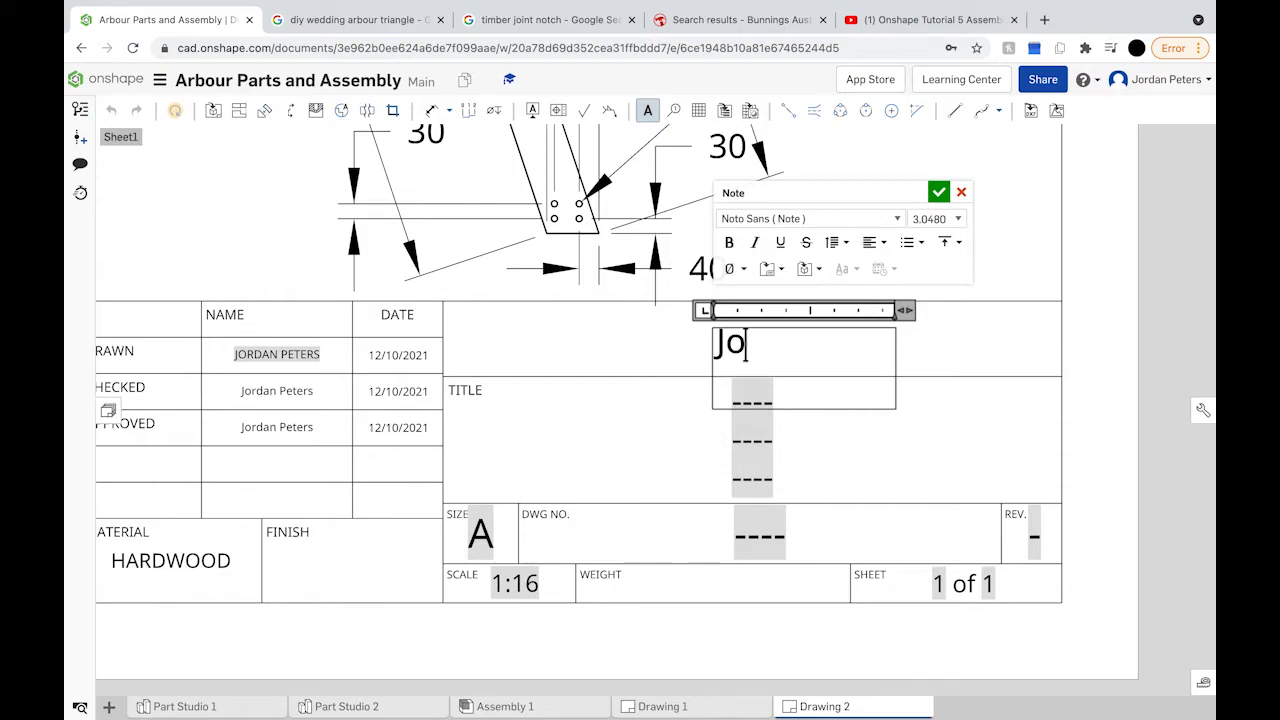
text(rdan & Co)
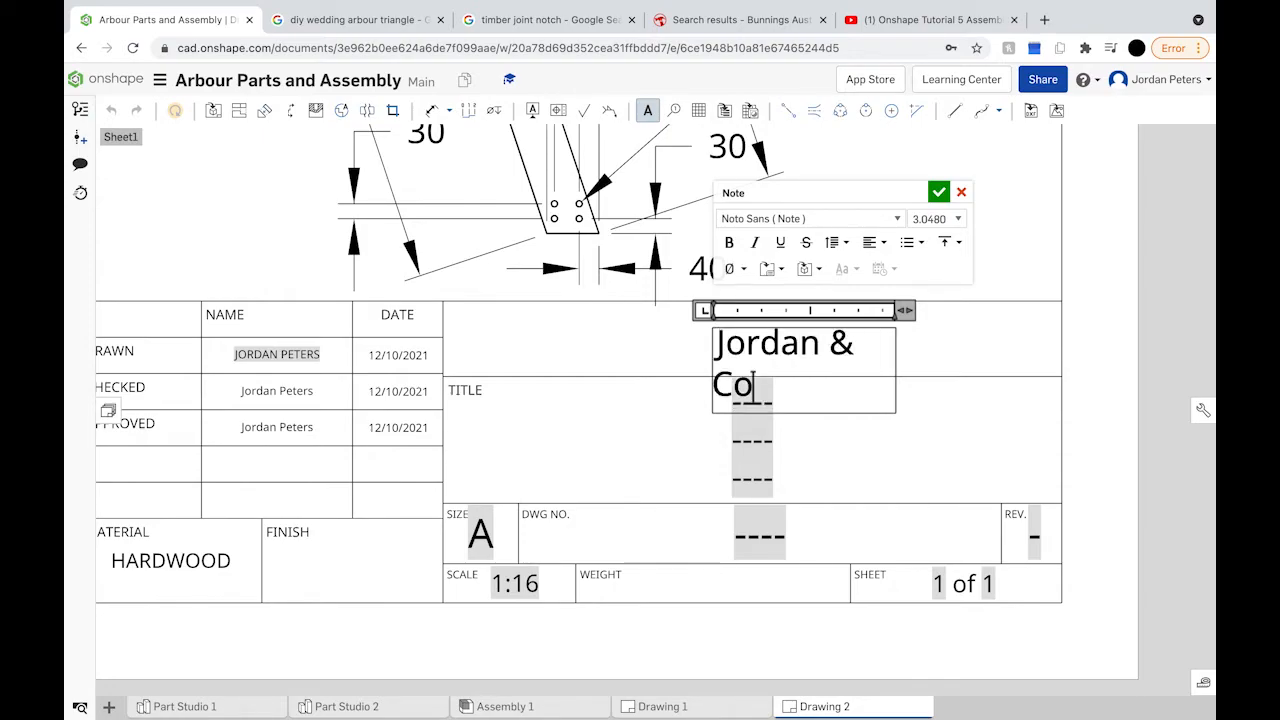
text(.)
click(940, 193)
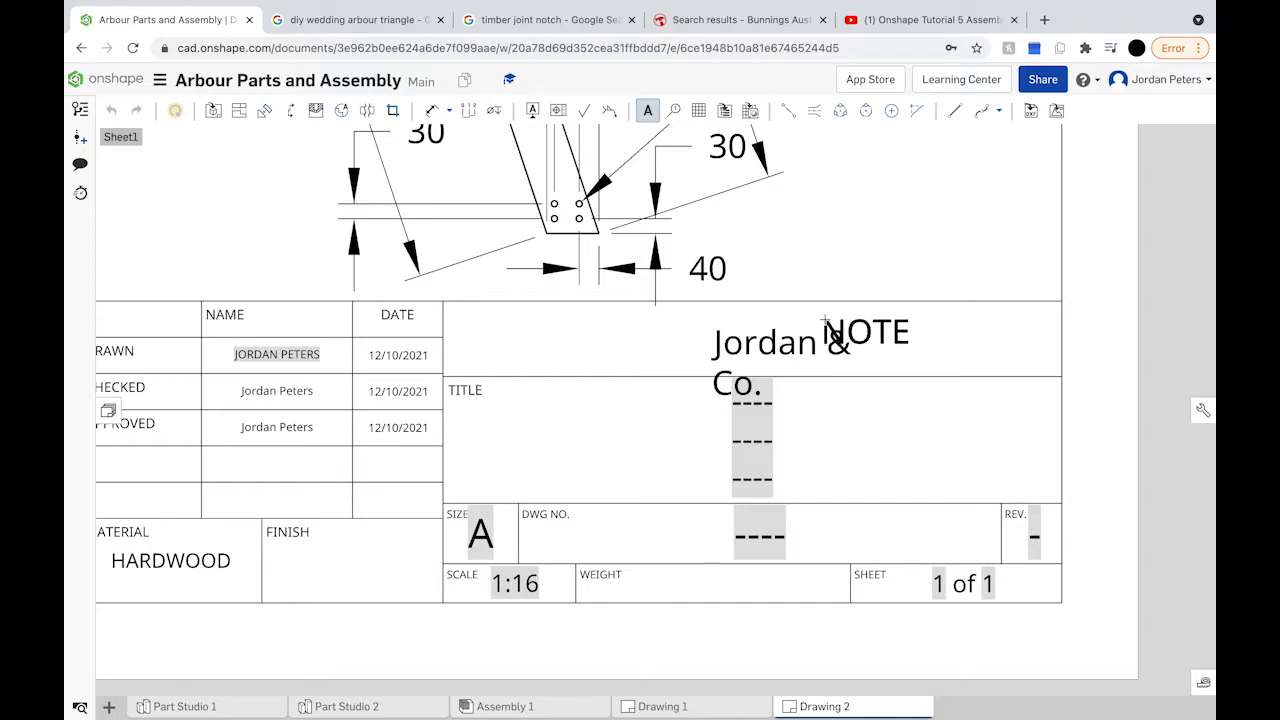
key(Escape)
click(812, 350)
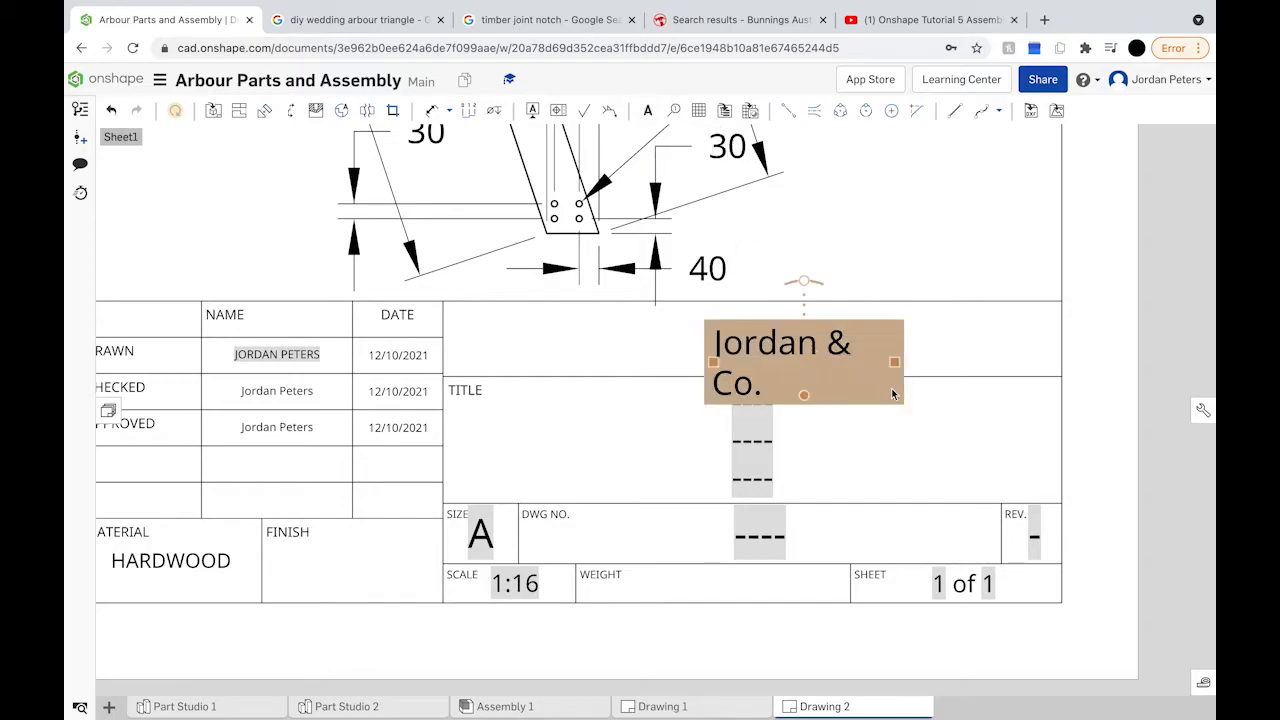
drag(896, 366, 946, 365)
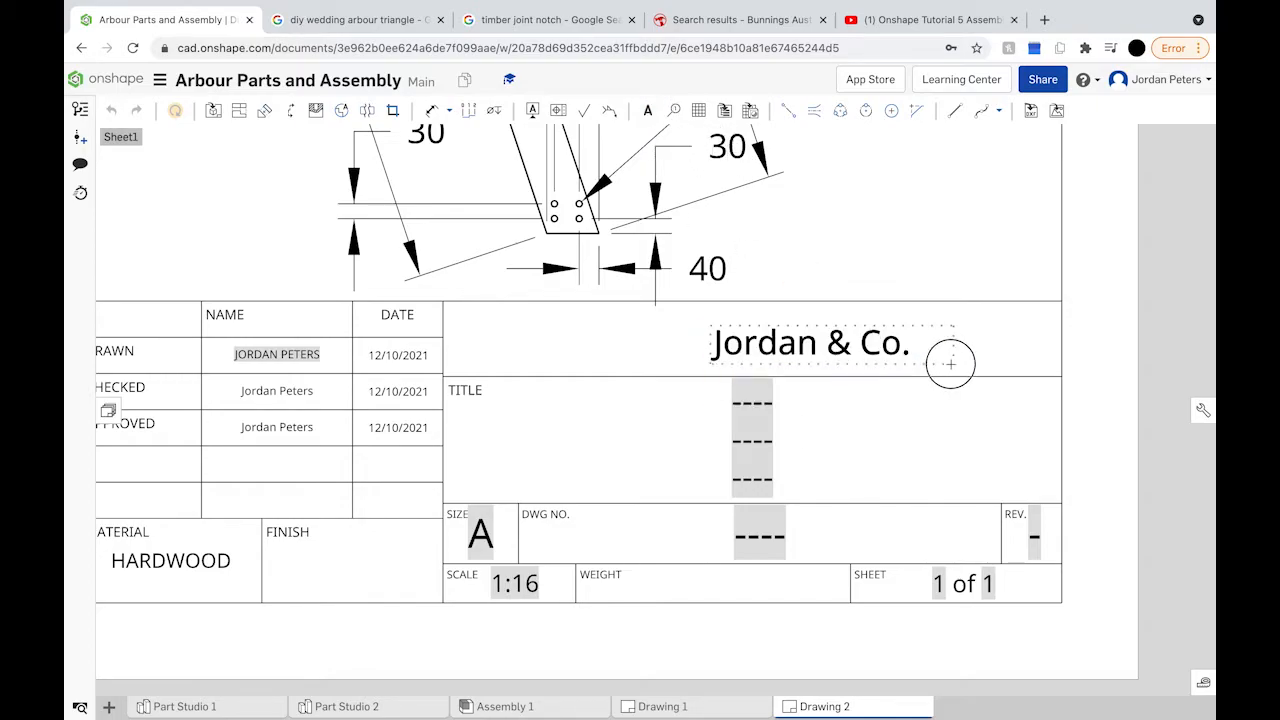
drag(873, 340, 797, 340)
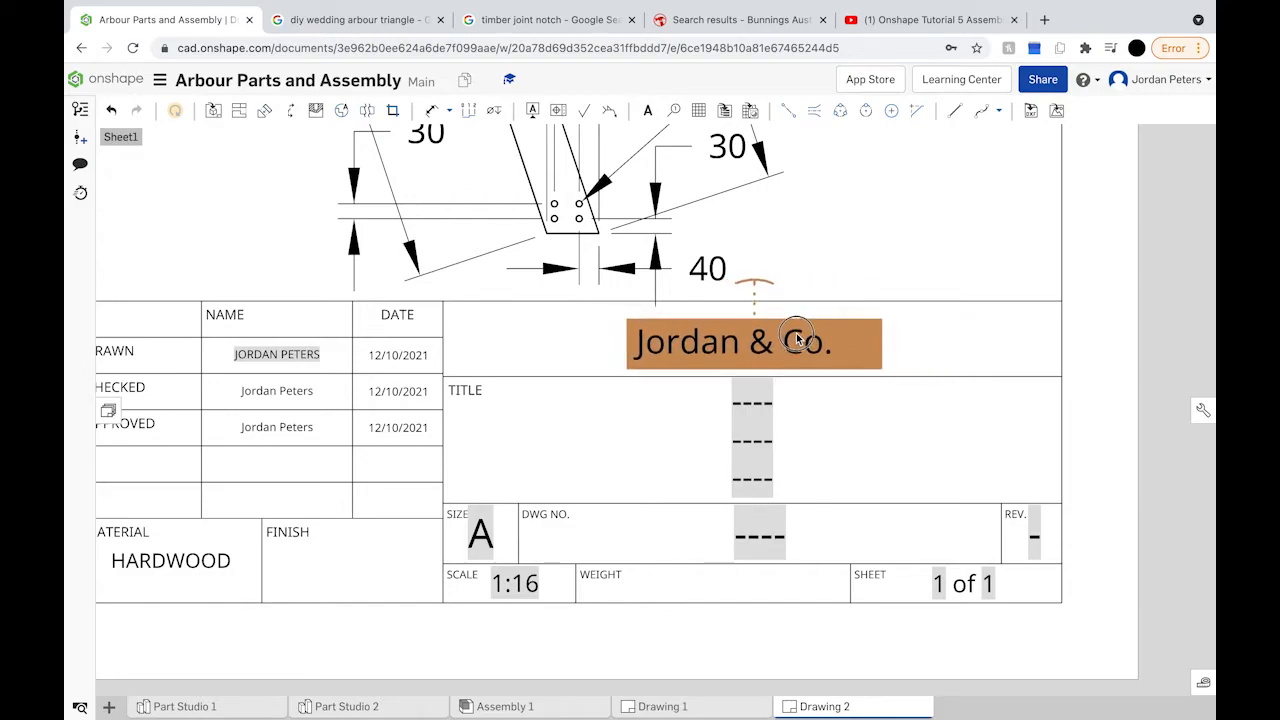
Step: Open the drawing title lines for editing, trying and undoing small text changes
double_click(751, 404)
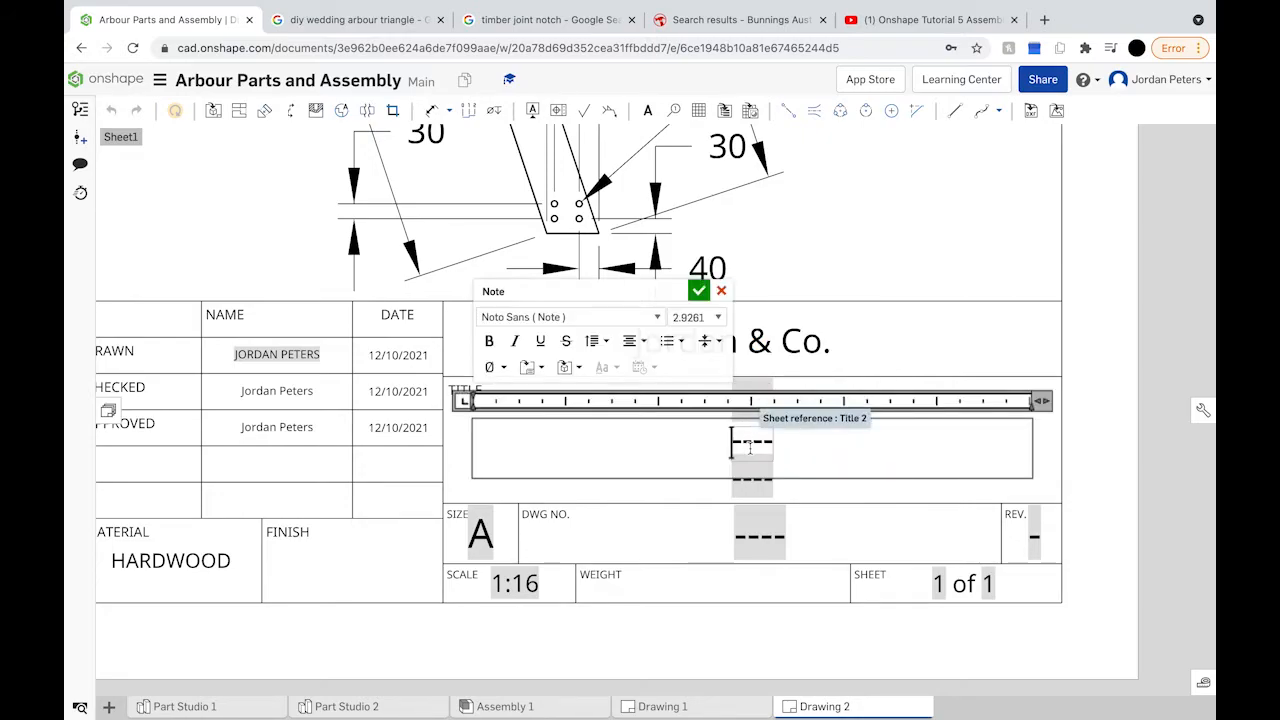
text(A)
key(BackSpace)
text(Tr)
key(BackSpace)
key(BackSpace)
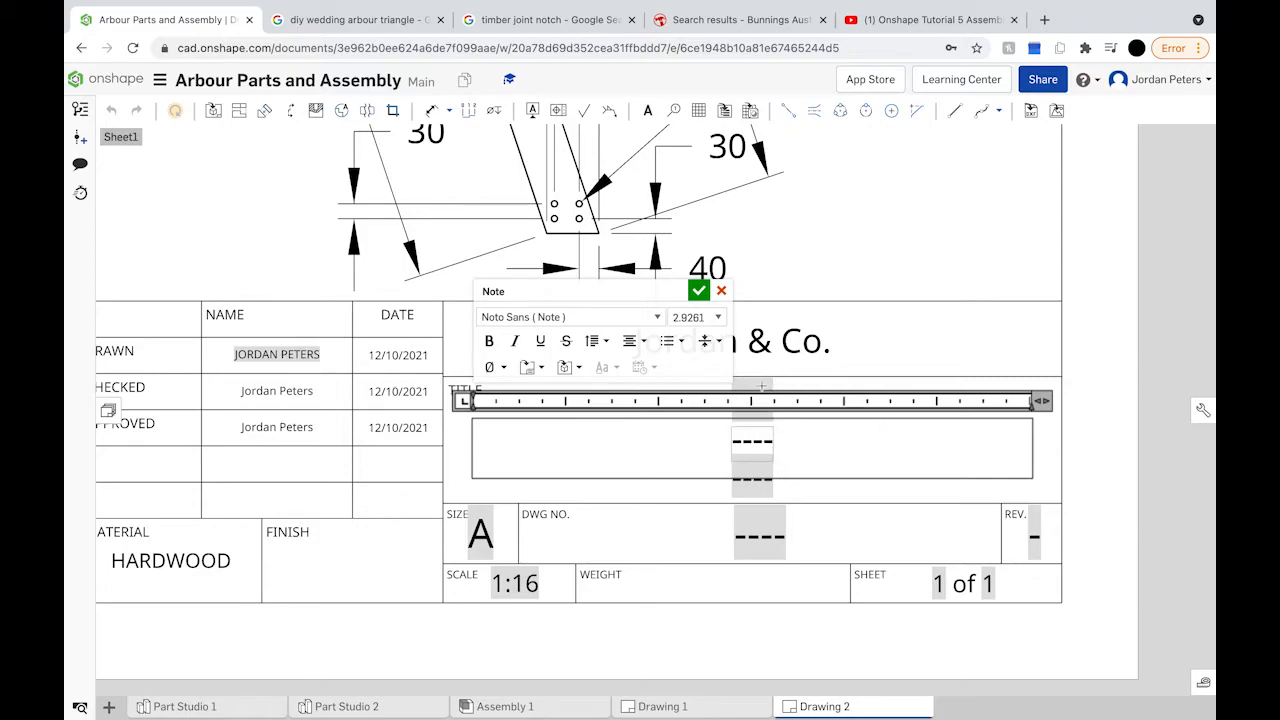
click(758, 420)
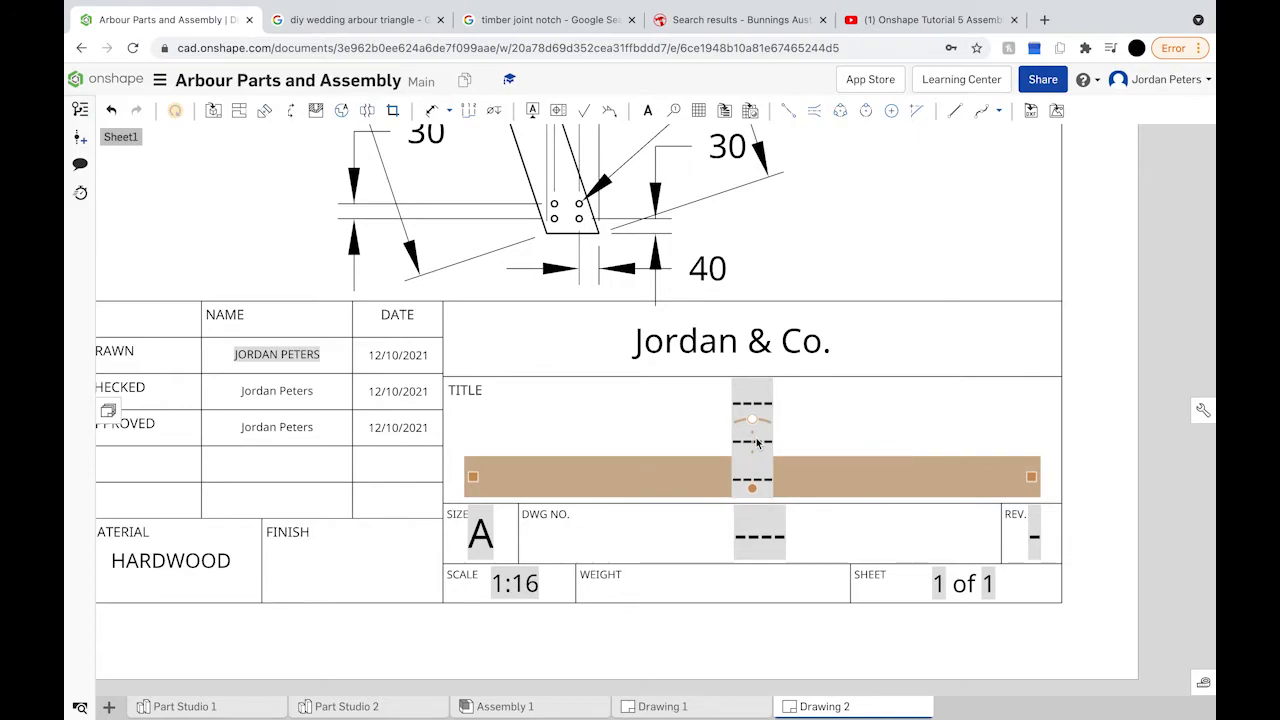
double_click(757, 441)
click(760, 402)
double_click(760, 403)
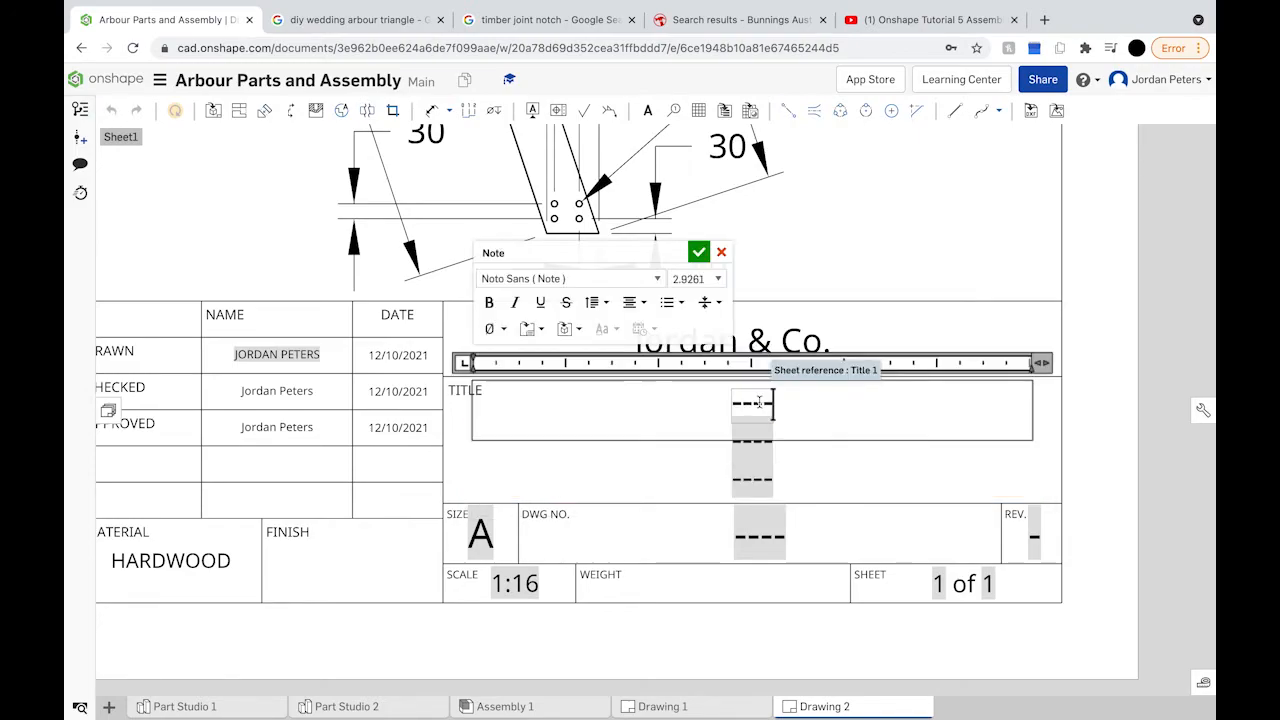
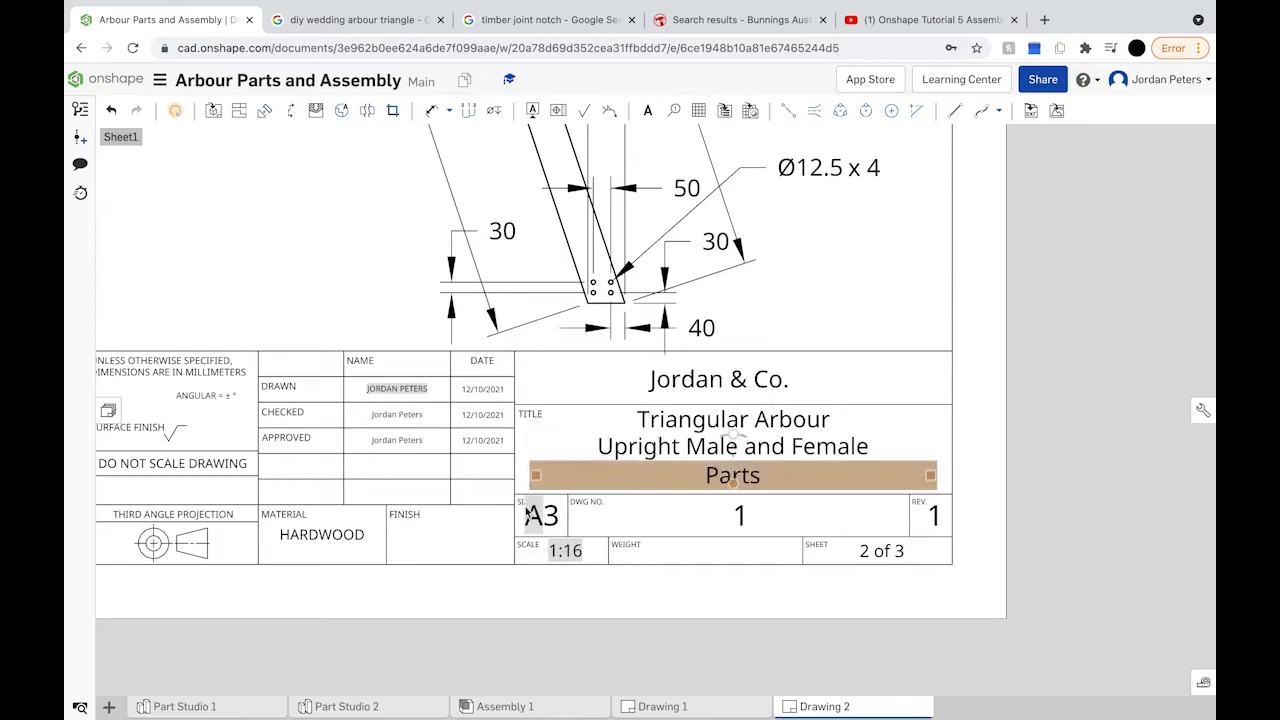
Step: Zoom out and pan to bring the whole dimensioned Drawing 2 sheet into view
scroll(402, 516, down, 1)
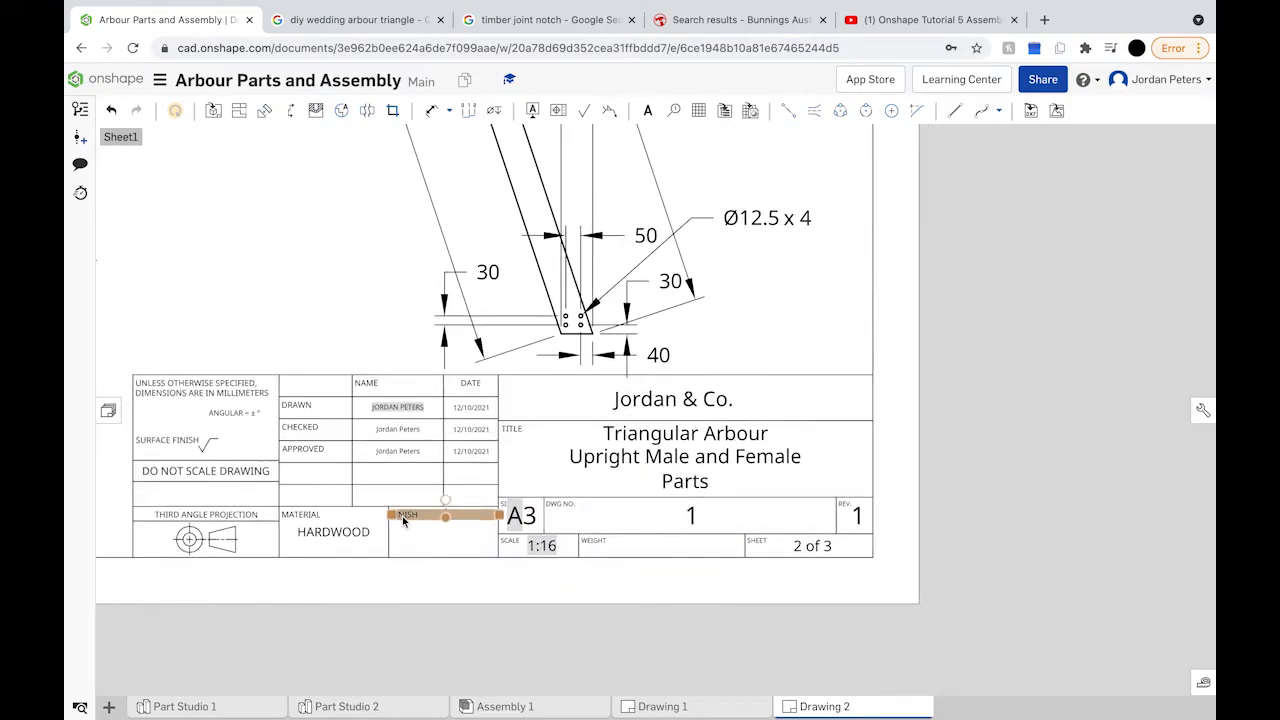
scroll(362, 485, down, 2)
scroll(362, 485, down, 5)
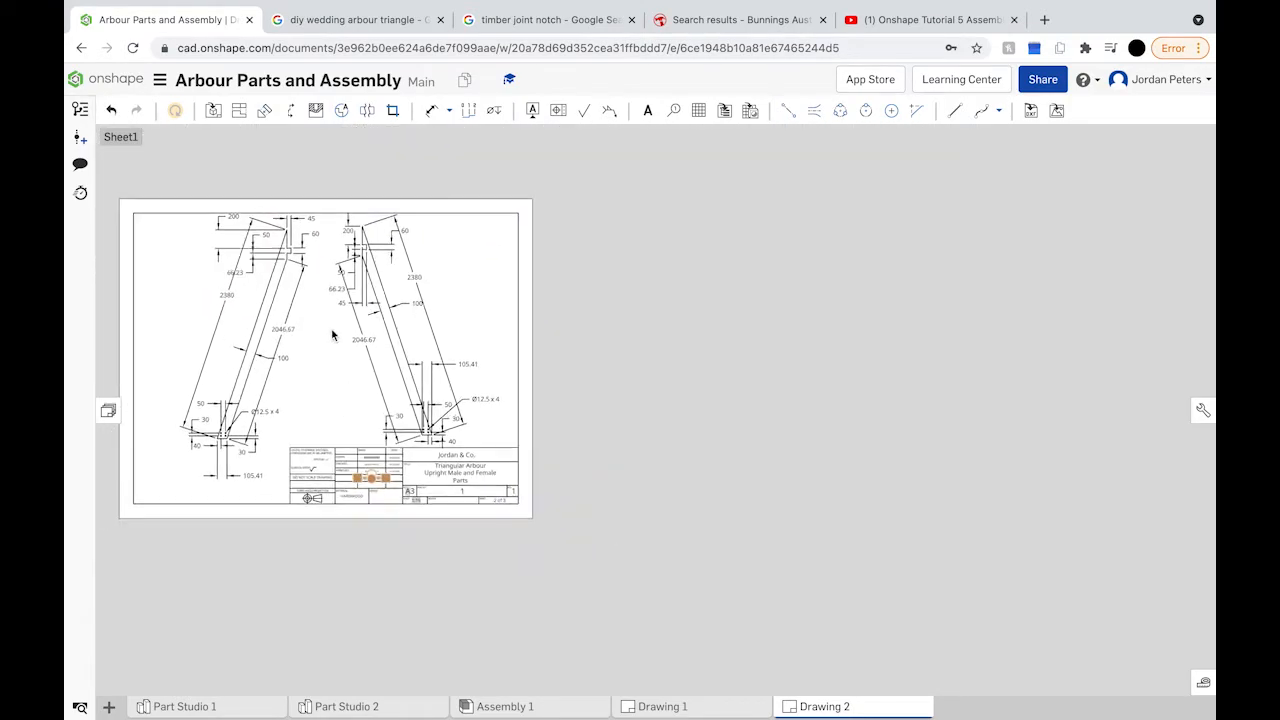
right_drag(334, 323, 461, 355)
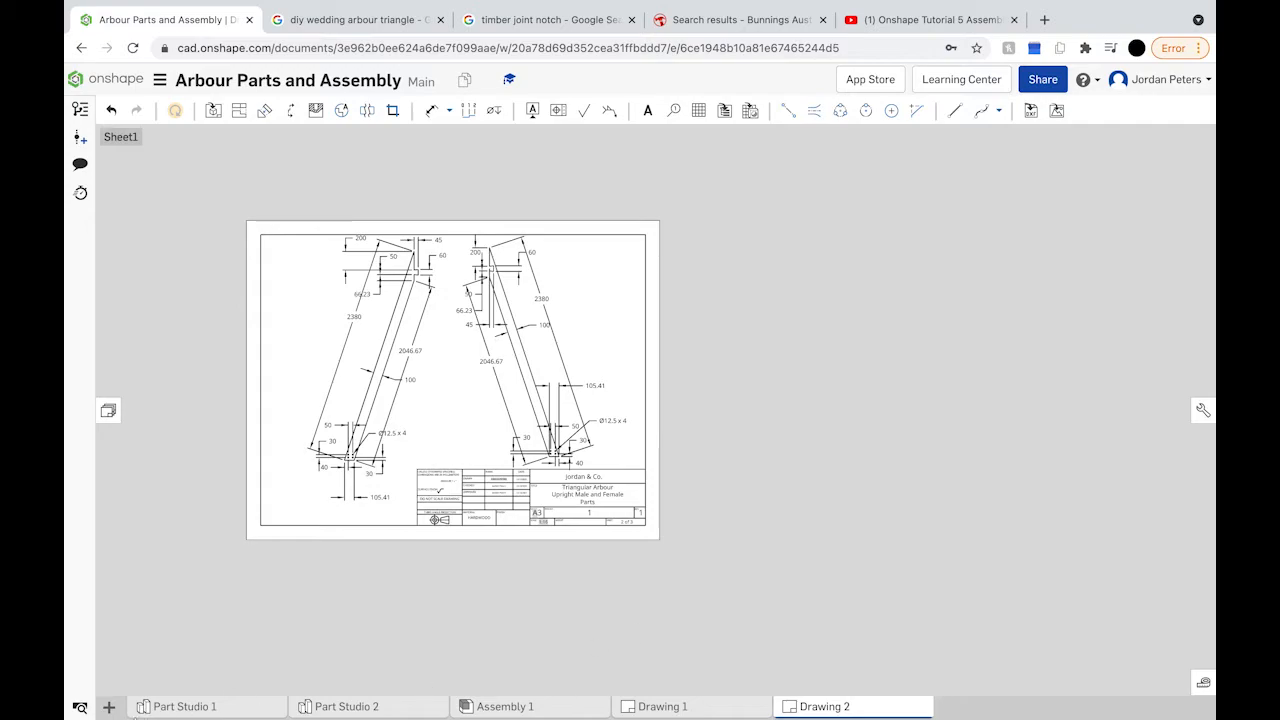
Step: Create a new drawing from the ANSI_A_MM.dwt template with no views
click(116, 708)
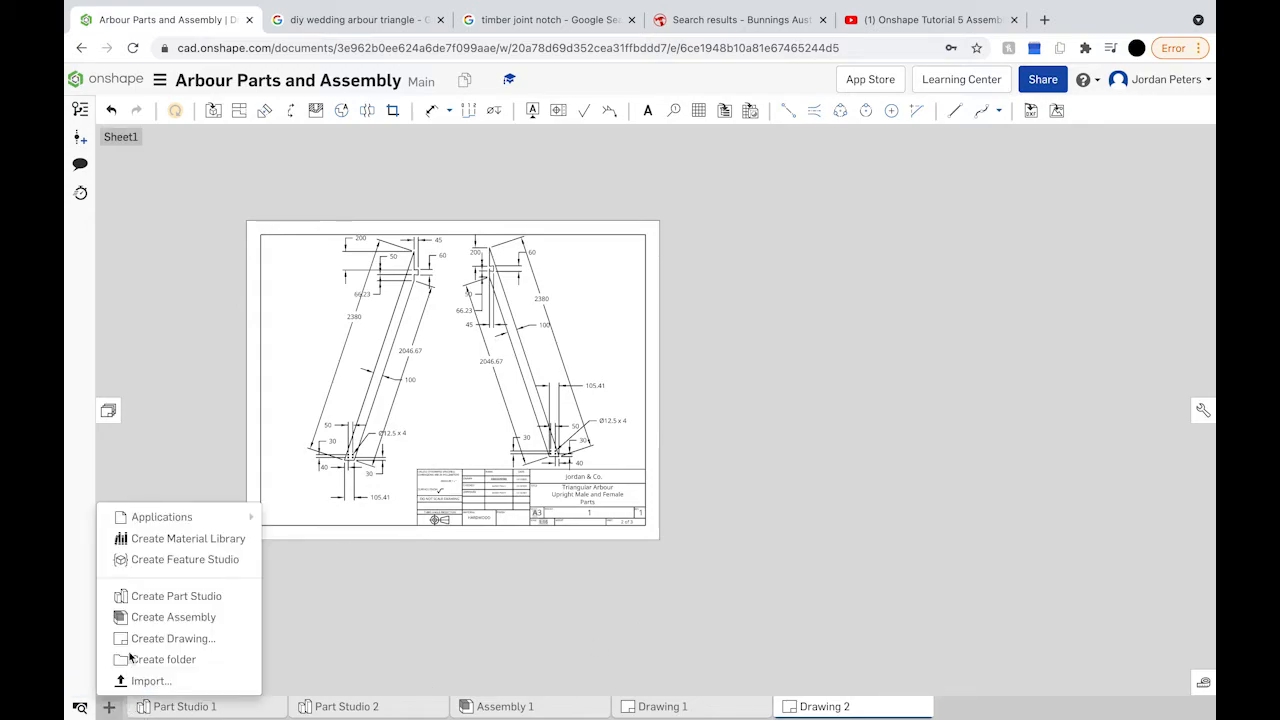
click(203, 638)
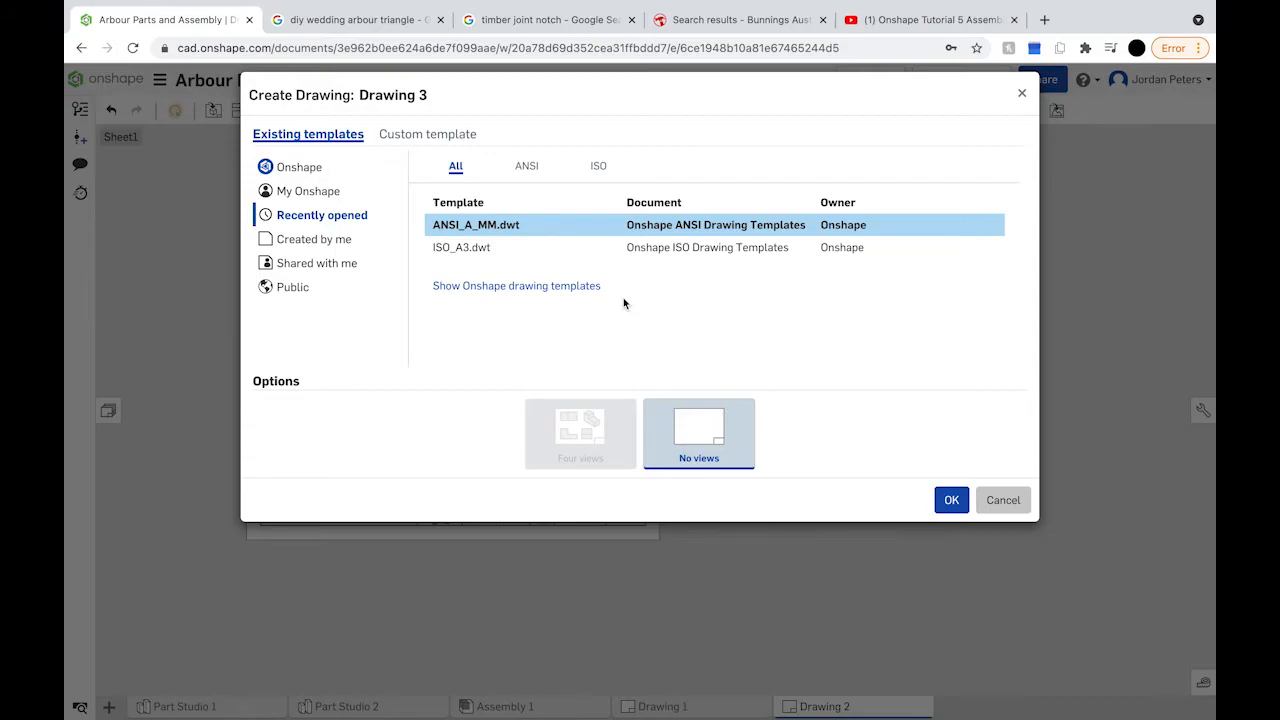
click(950, 505)
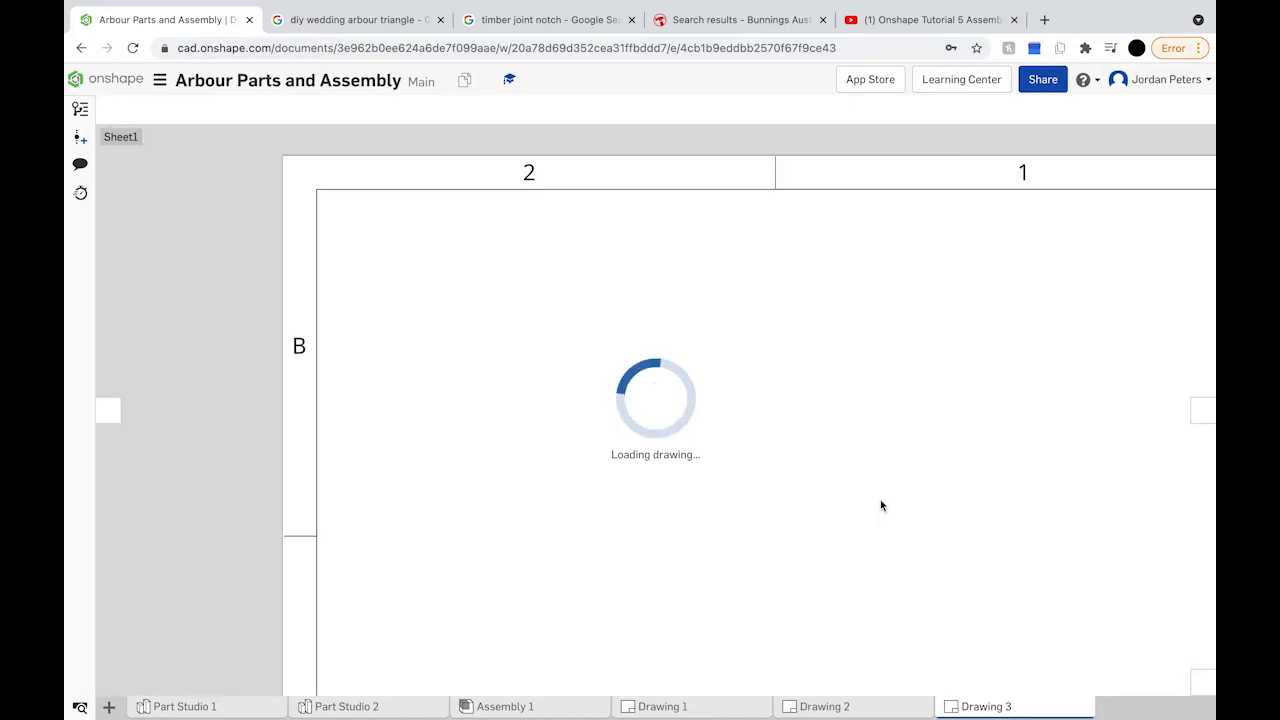
Step: Insert Part Studio 1's Base at 1:16 as a front view plus a projected view
key(i)
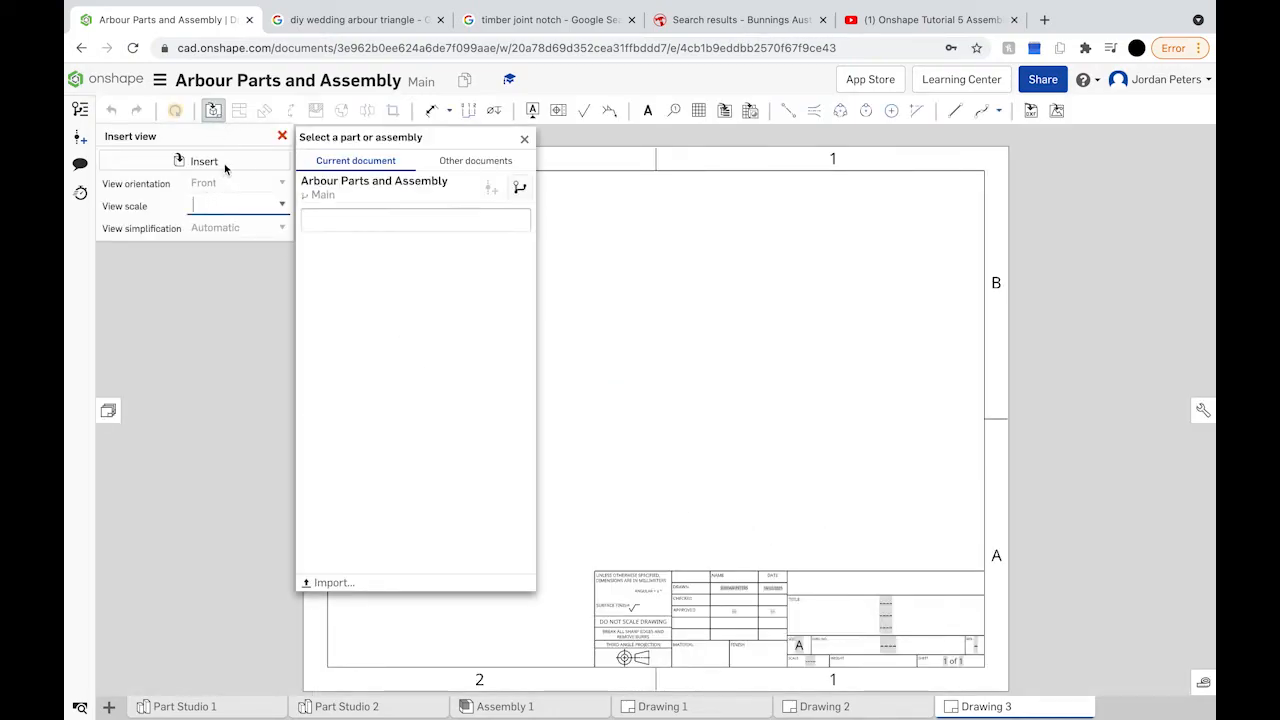
click(280, 207)
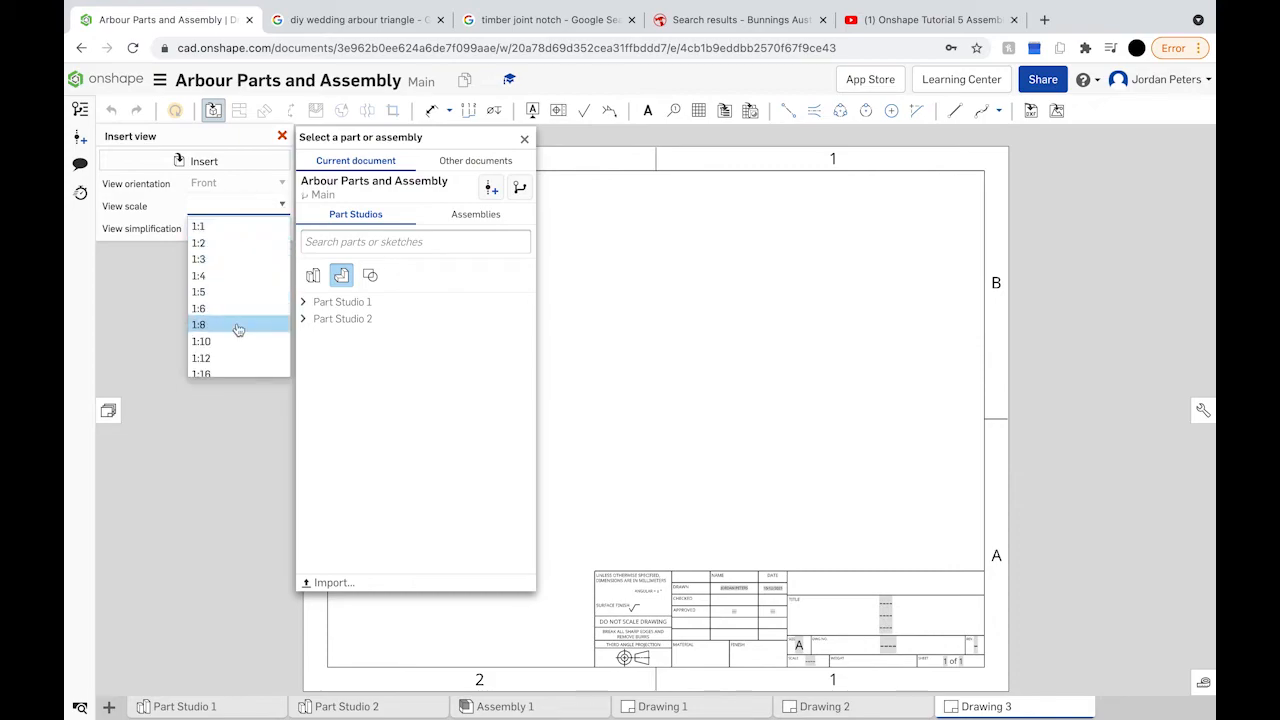
click(226, 364)
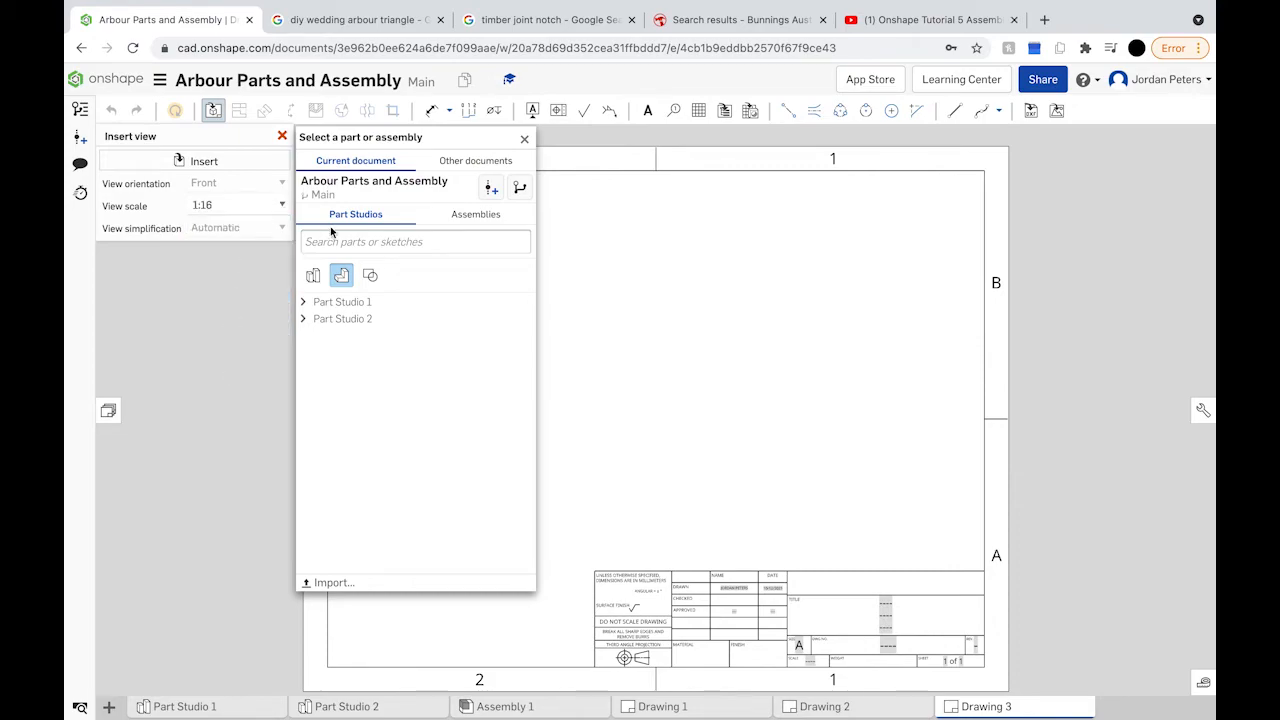
click(300, 304)
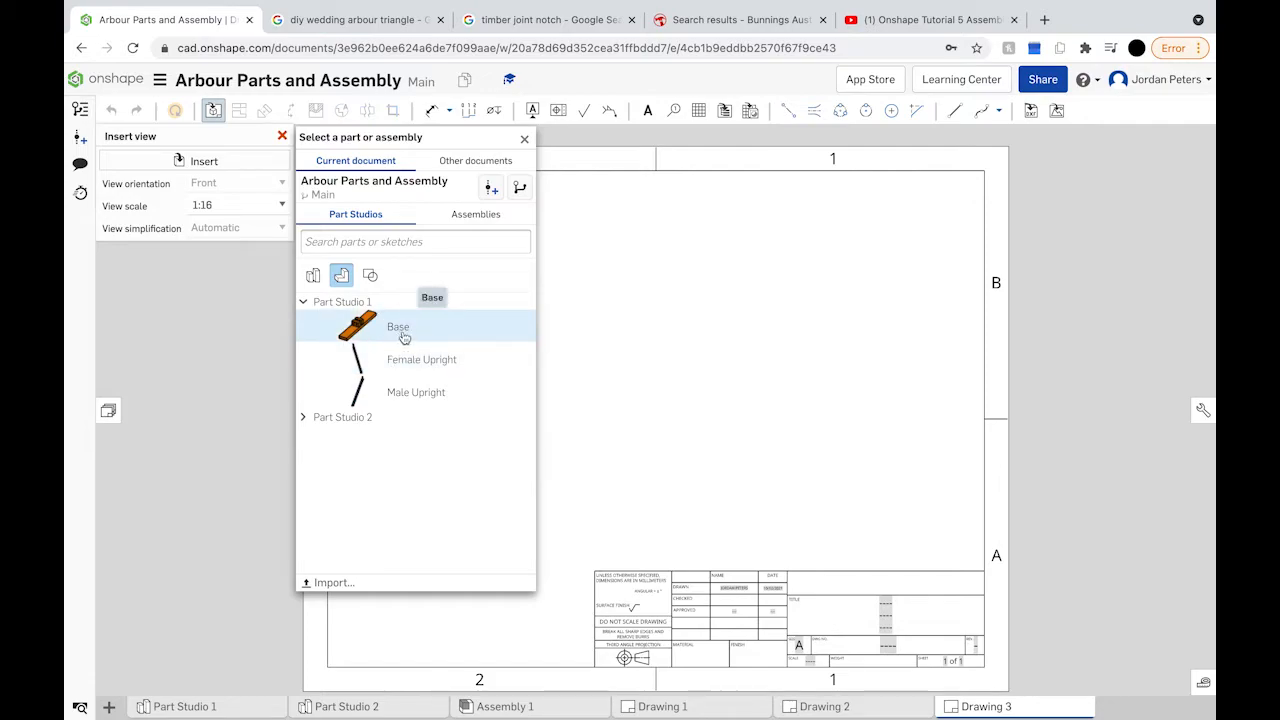
click(400, 330)
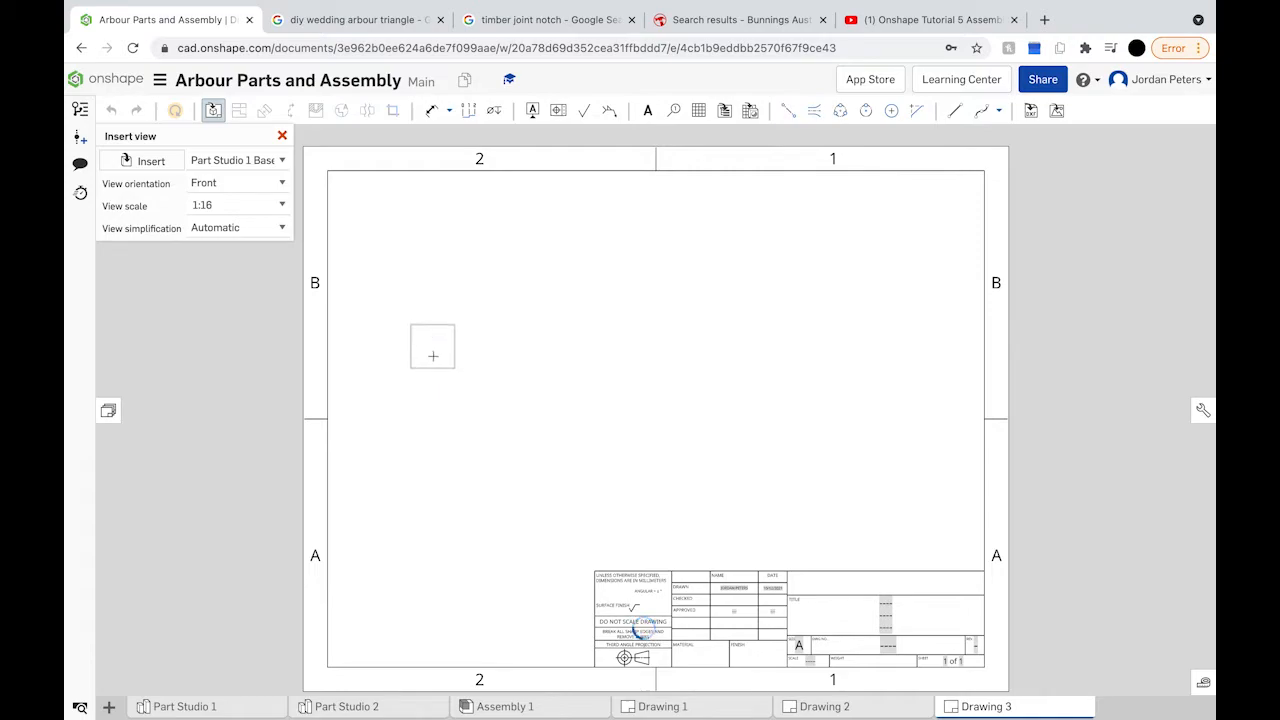
click(424, 403)
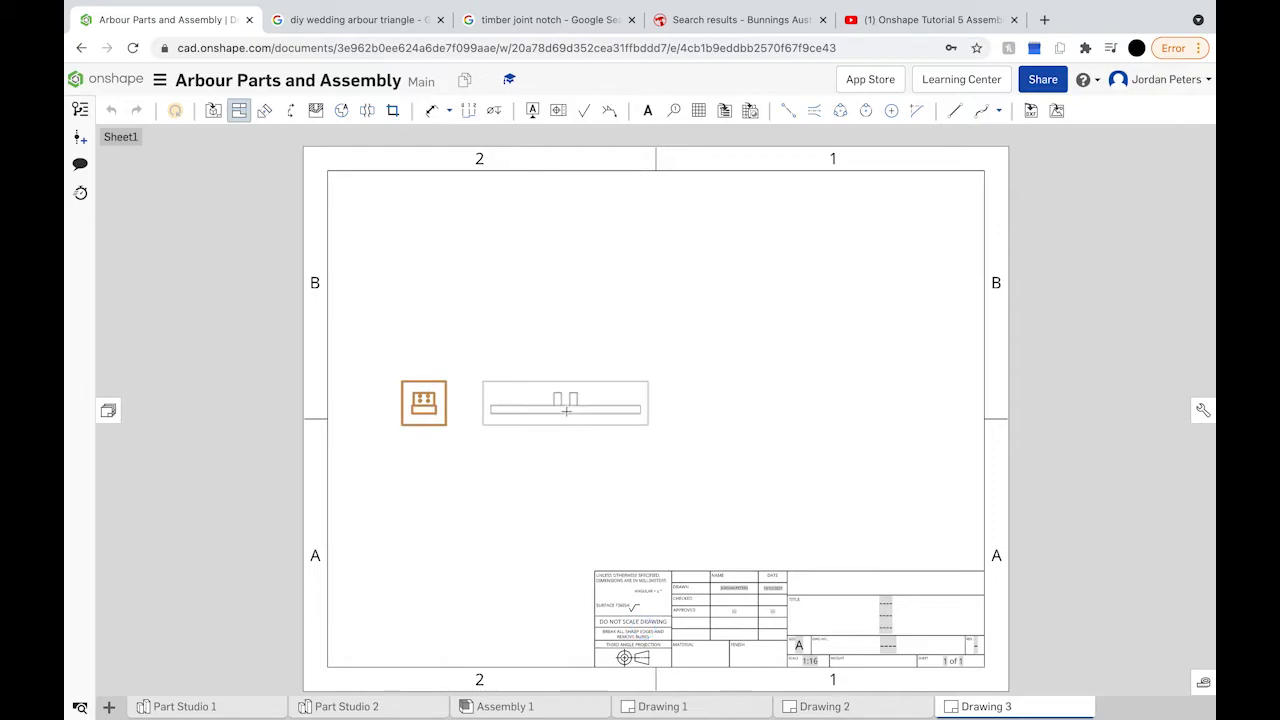
click(568, 411)
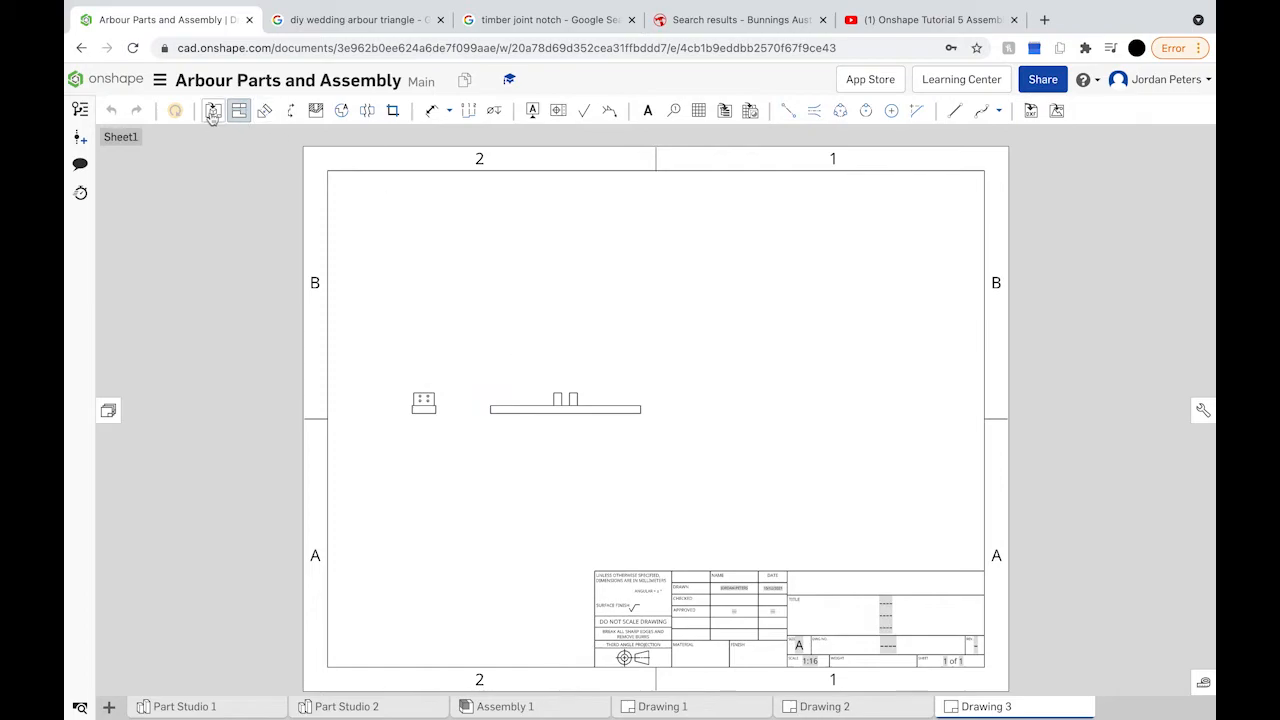
Step: Insert a front view of Part Studio 2's Part 1 beside the Base
click(207, 113)
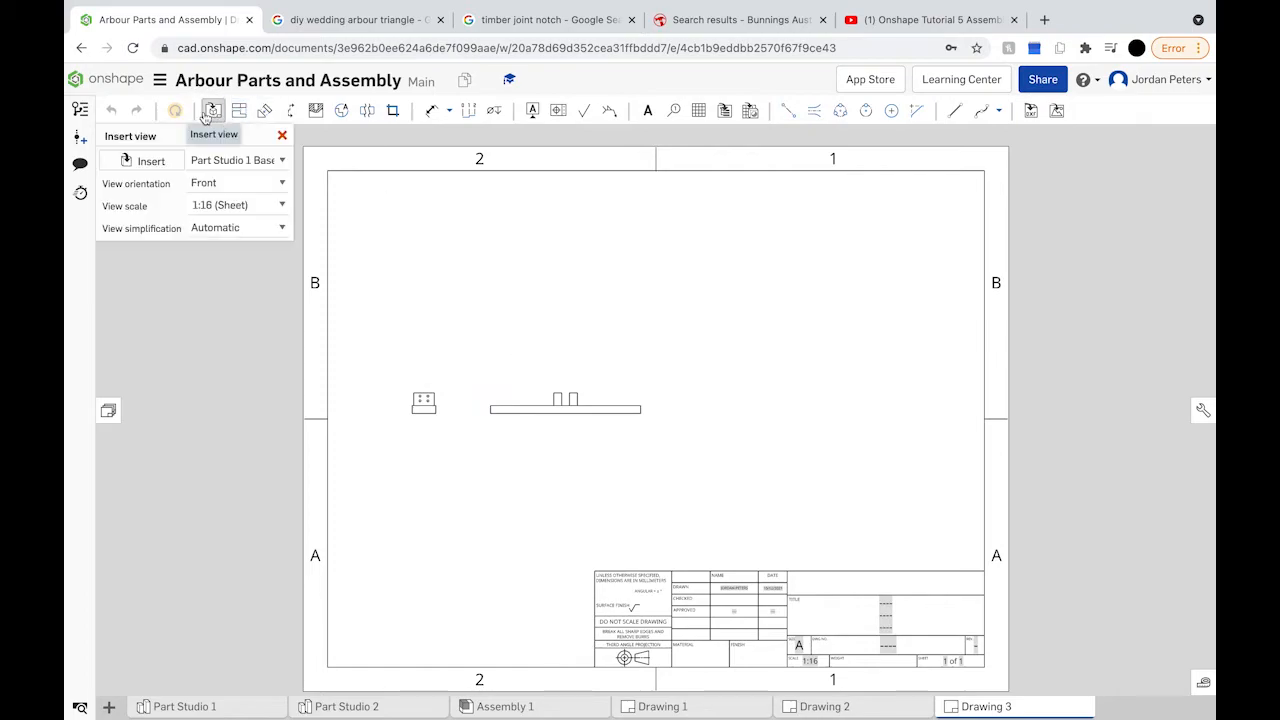
click(277, 165)
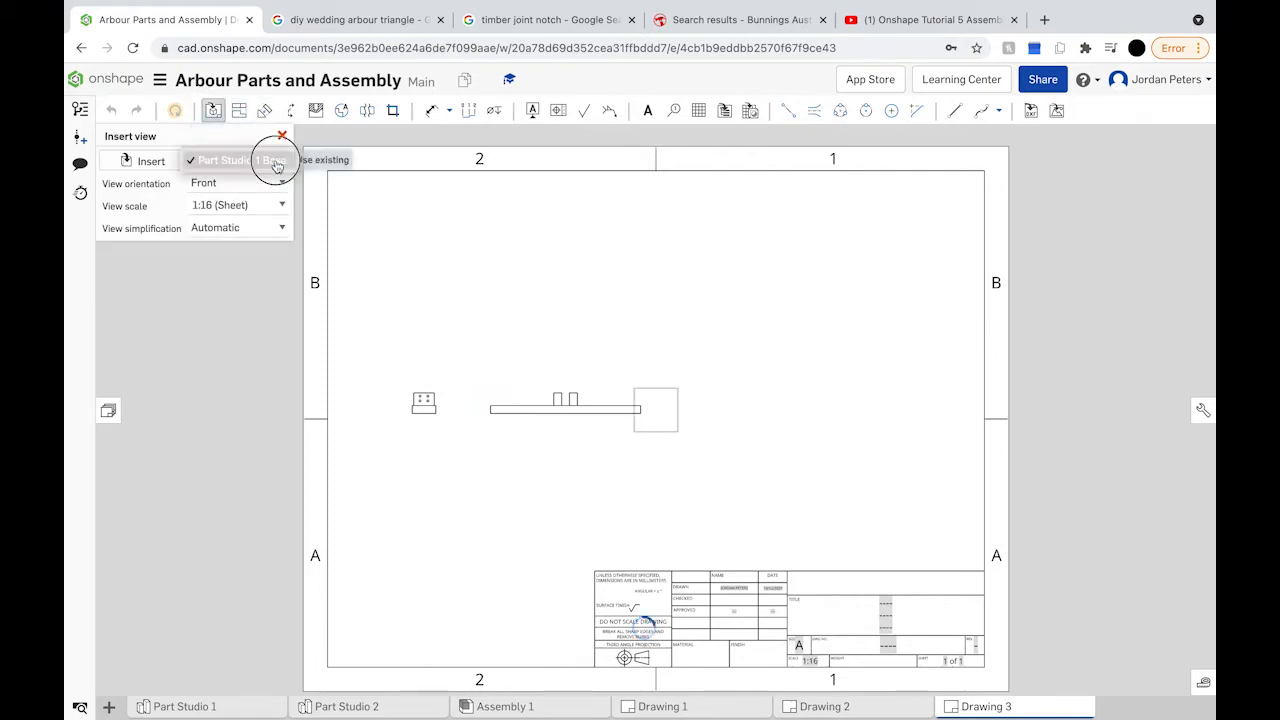
click(150, 163)
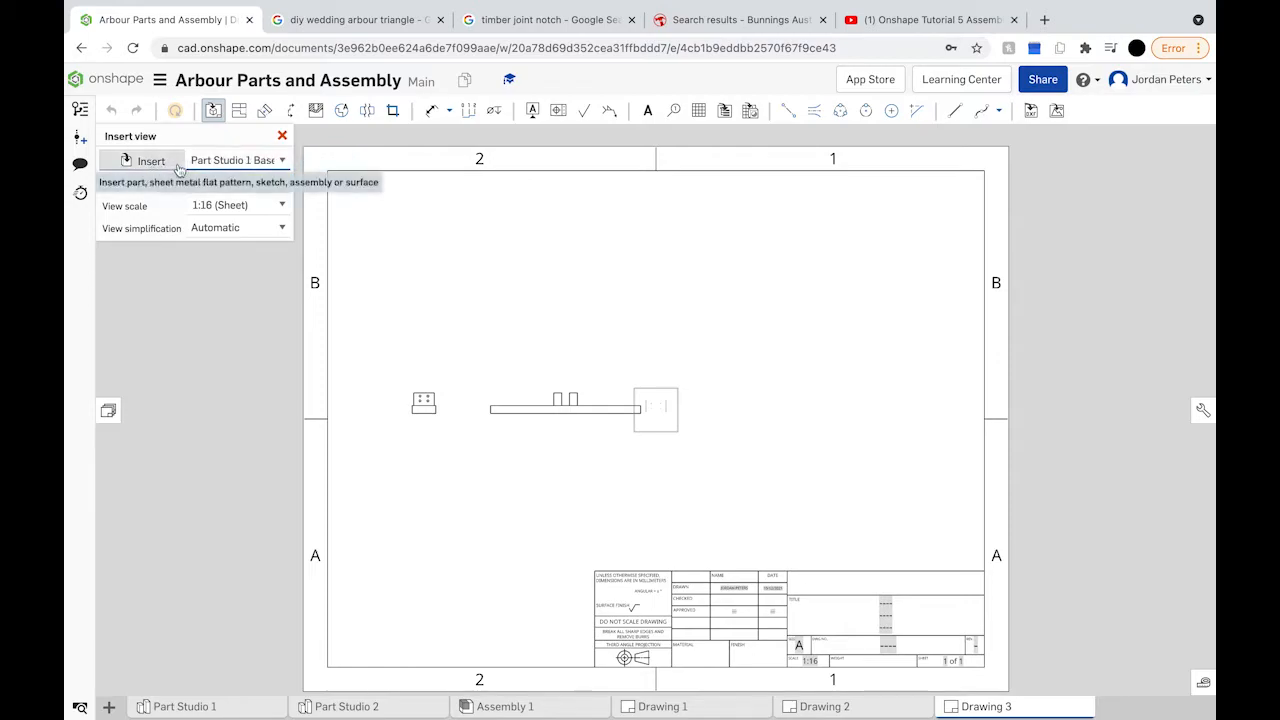
click(165, 167)
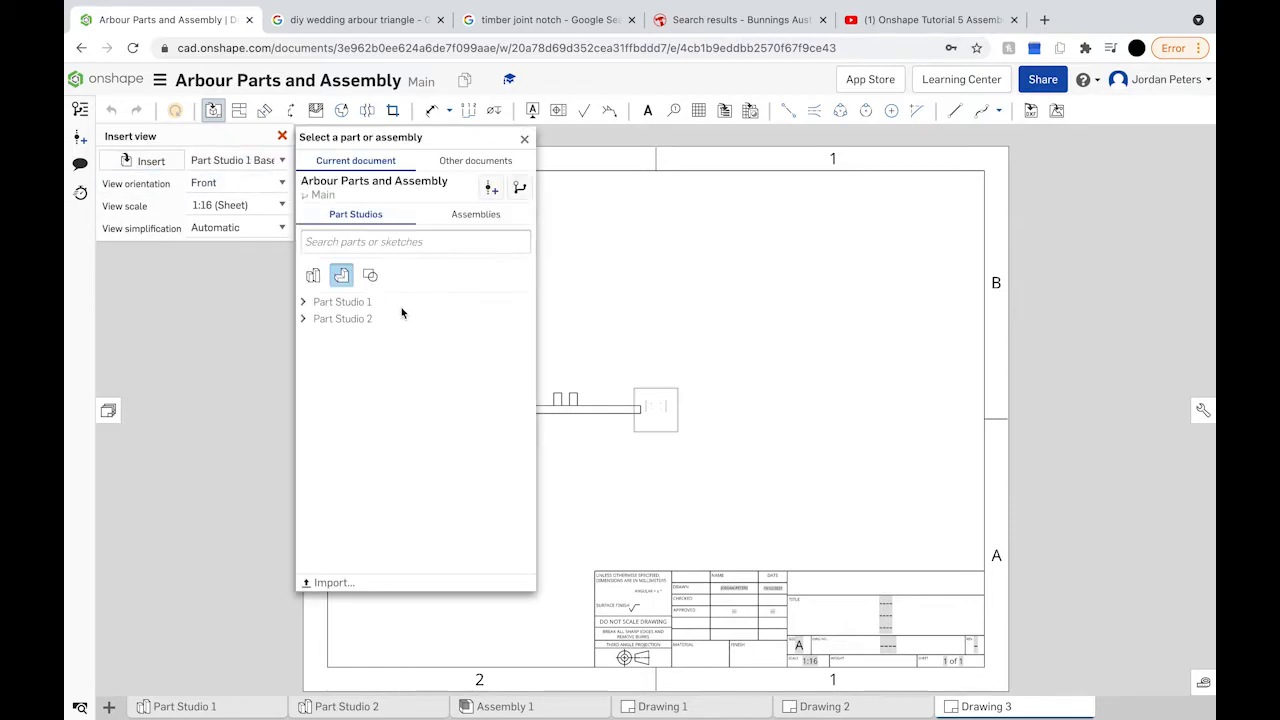
click(315, 320)
click(352, 344)
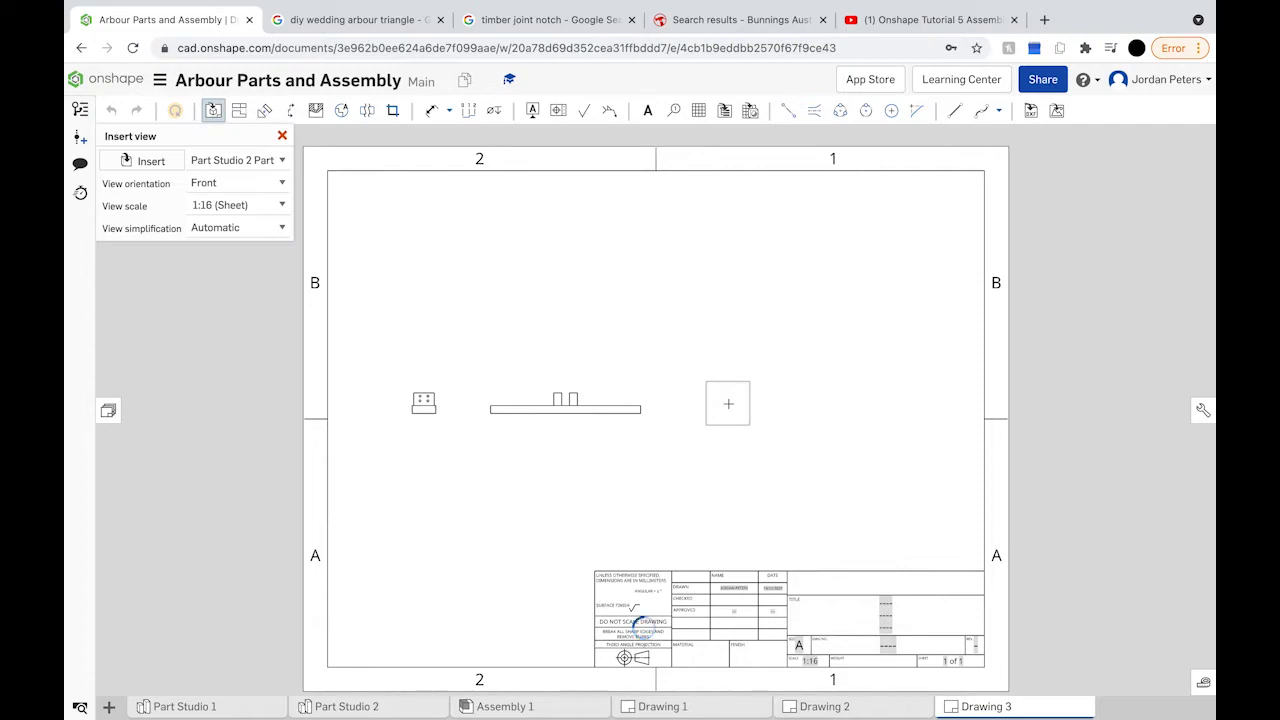
click(728, 403)
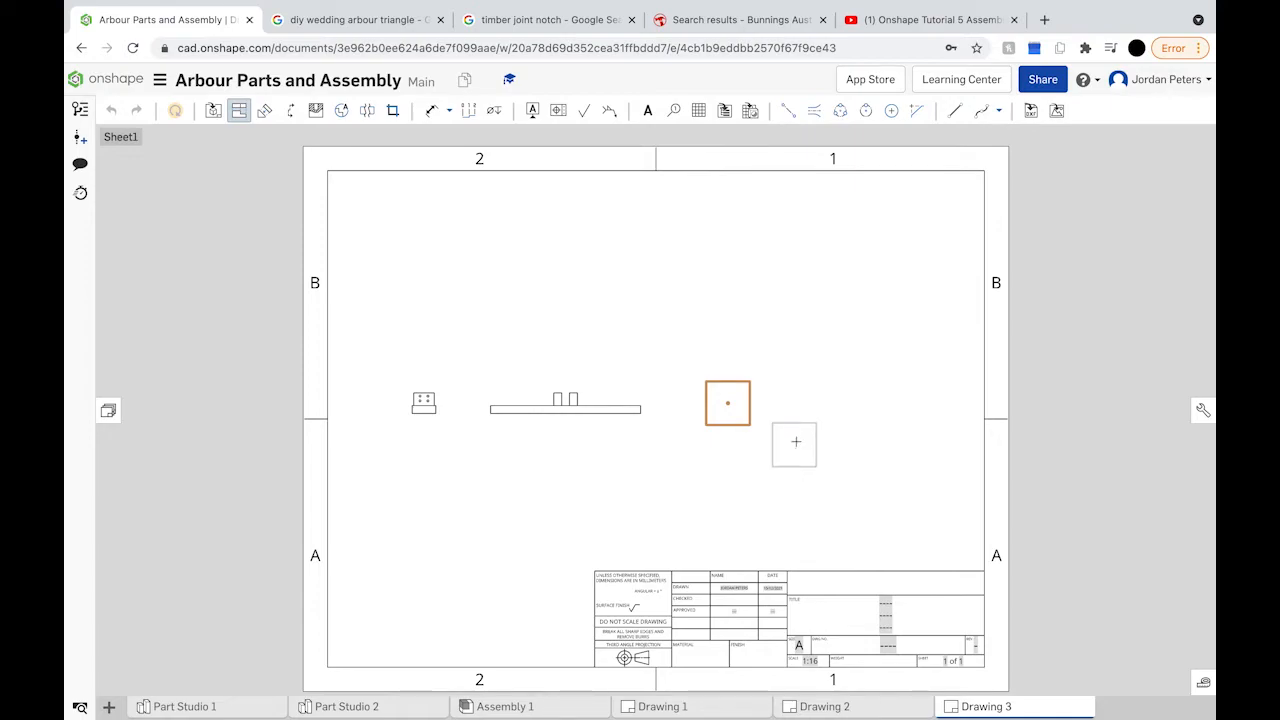
Step: Add a projected view of the small part and dimension it Ø12.5 and 150
click(796, 412)
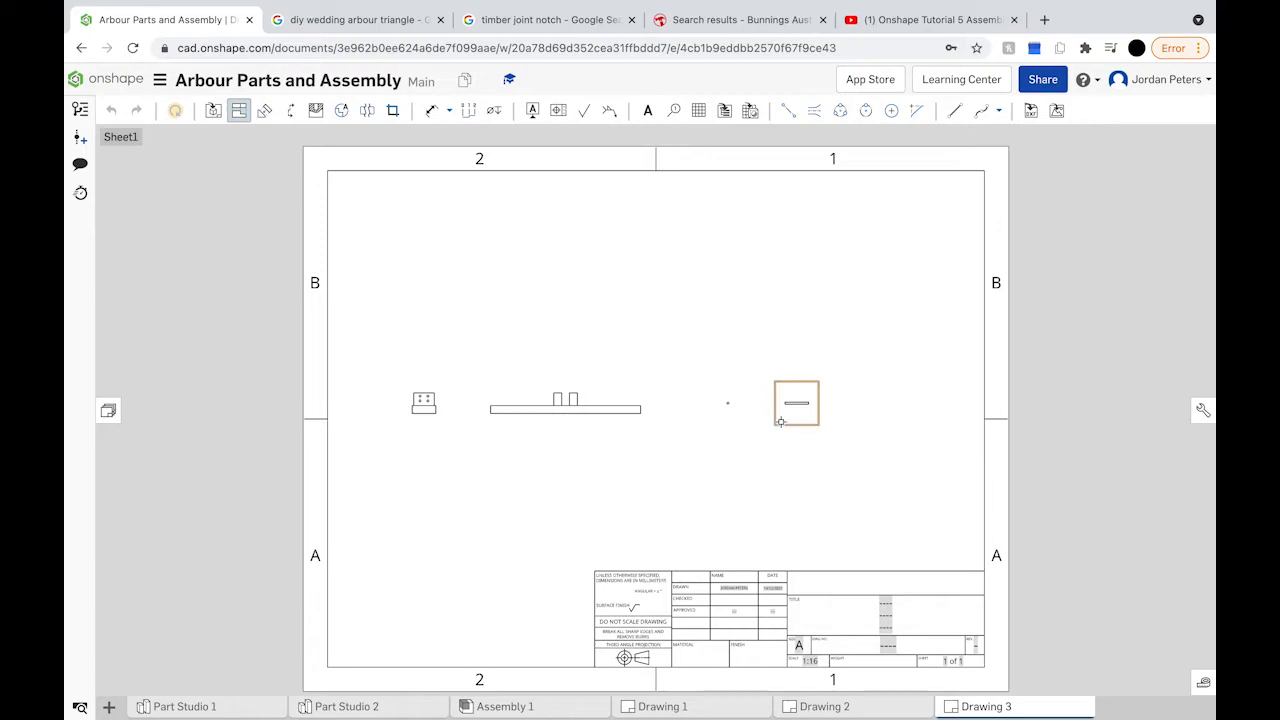
scroll(781, 421, up, 5)
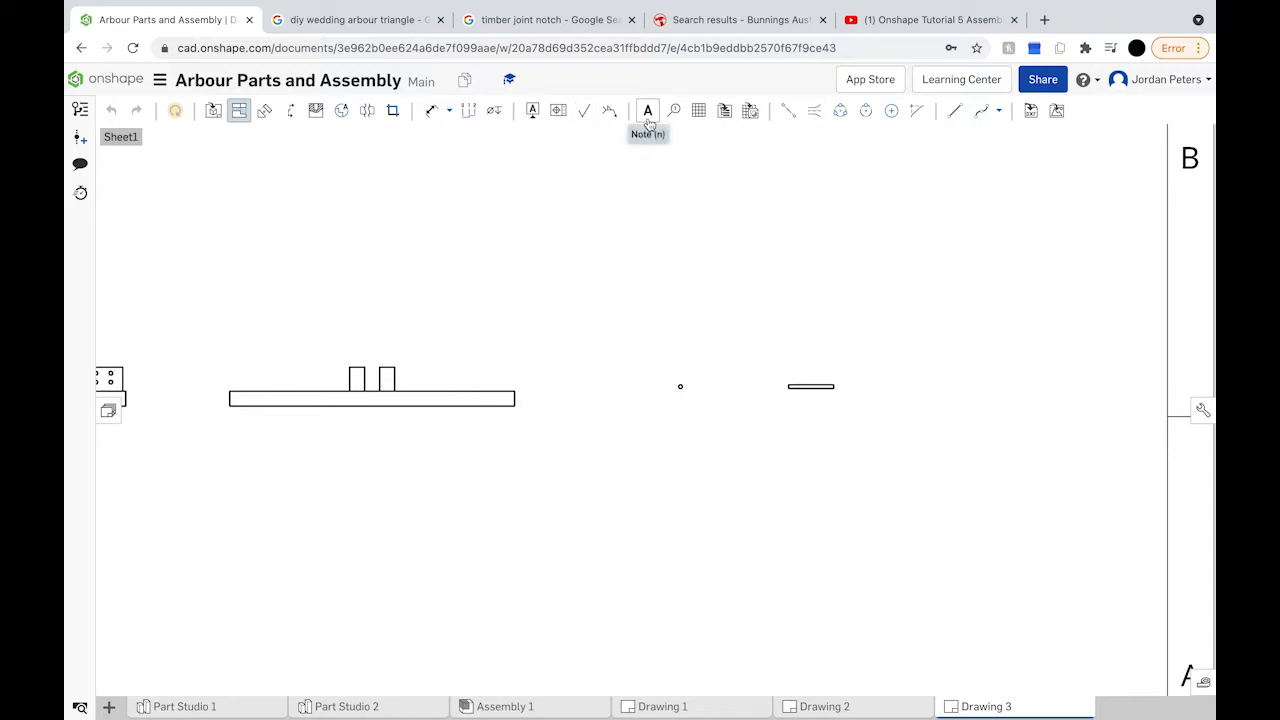
click(431, 111)
scroll(680, 386, up, 5)
scroll(632, 366, down, 5)
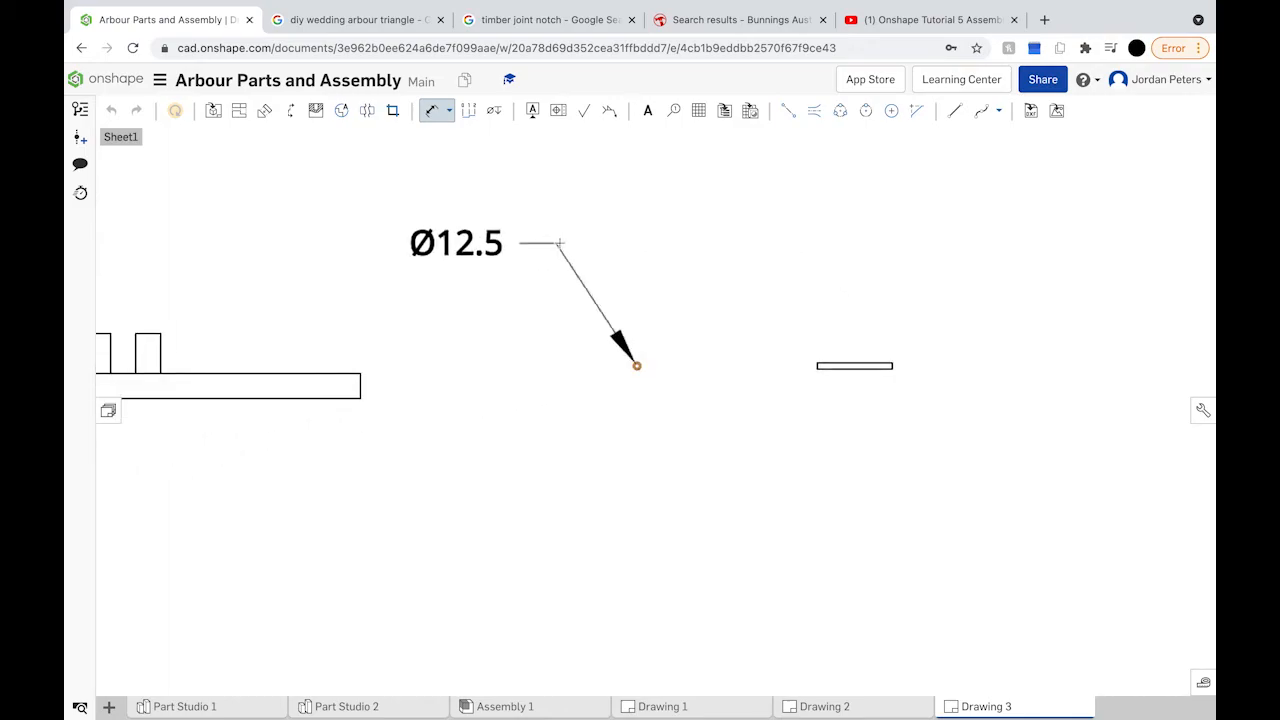
click(618, 246)
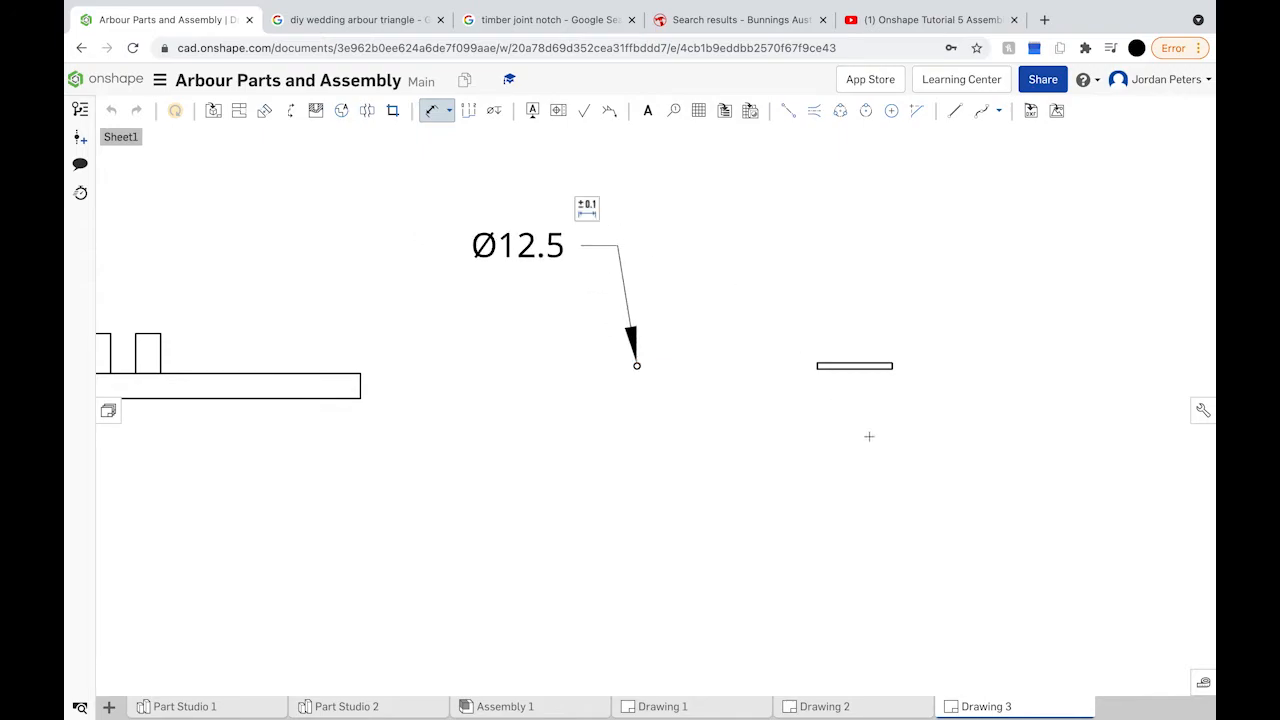
click(866, 361)
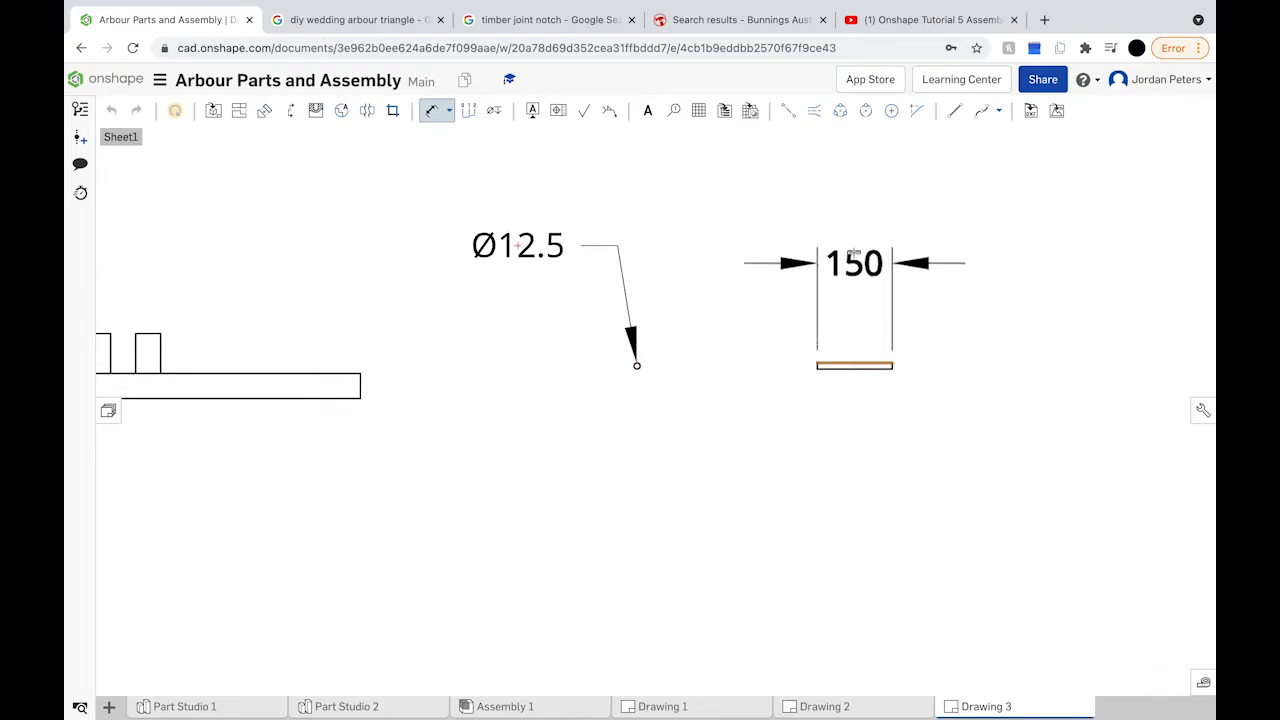
click(854, 246)
Step: Dimension the Base's overall length as 950
scroll(760, 410, down, 5)
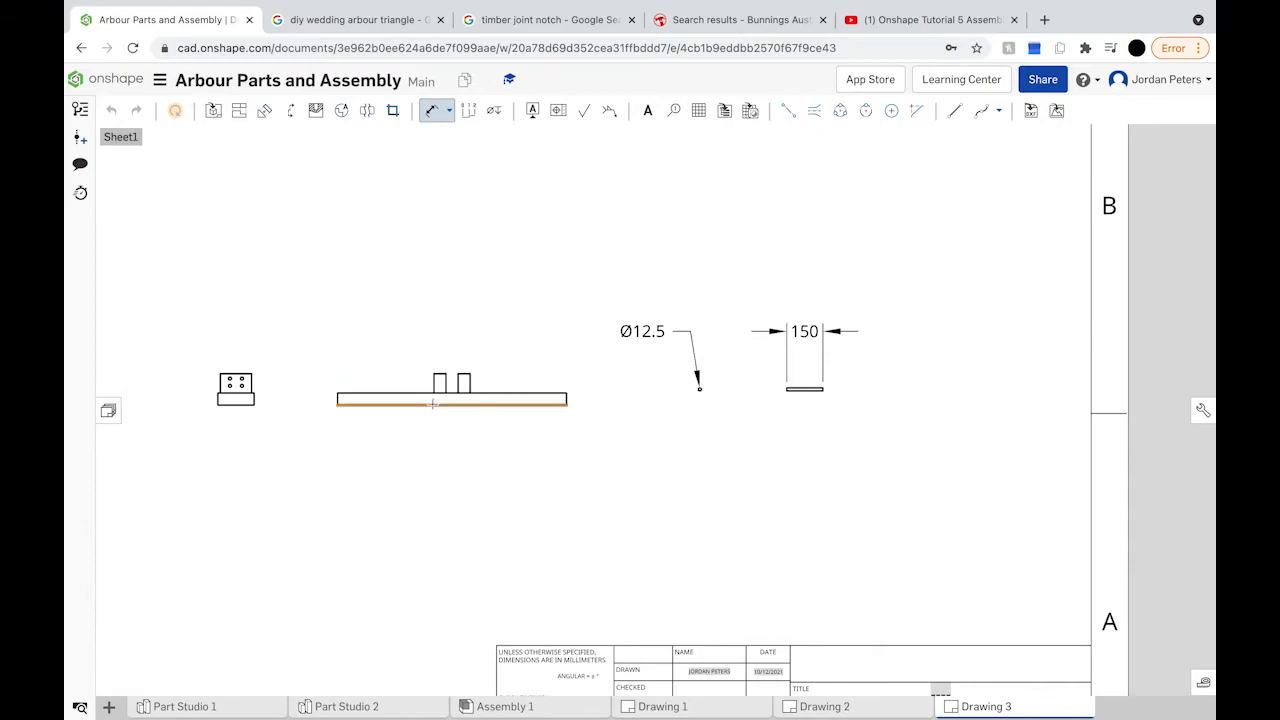
click(433, 405)
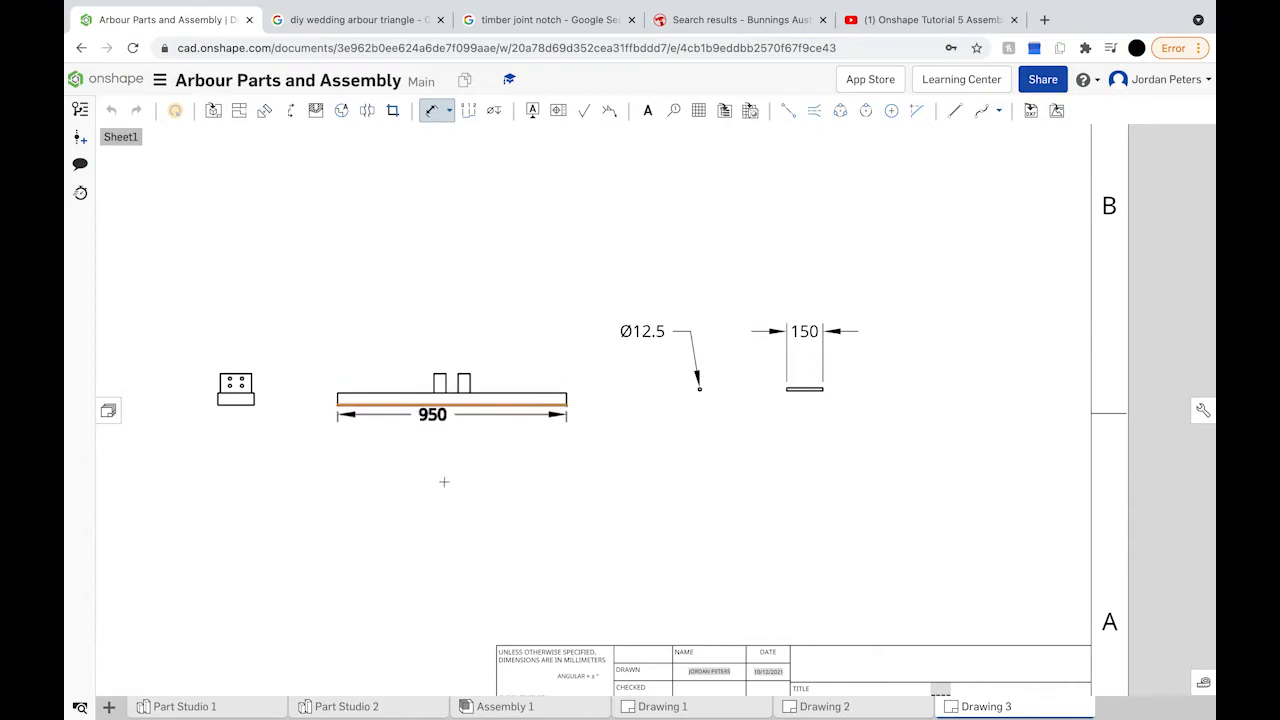
click(452, 492)
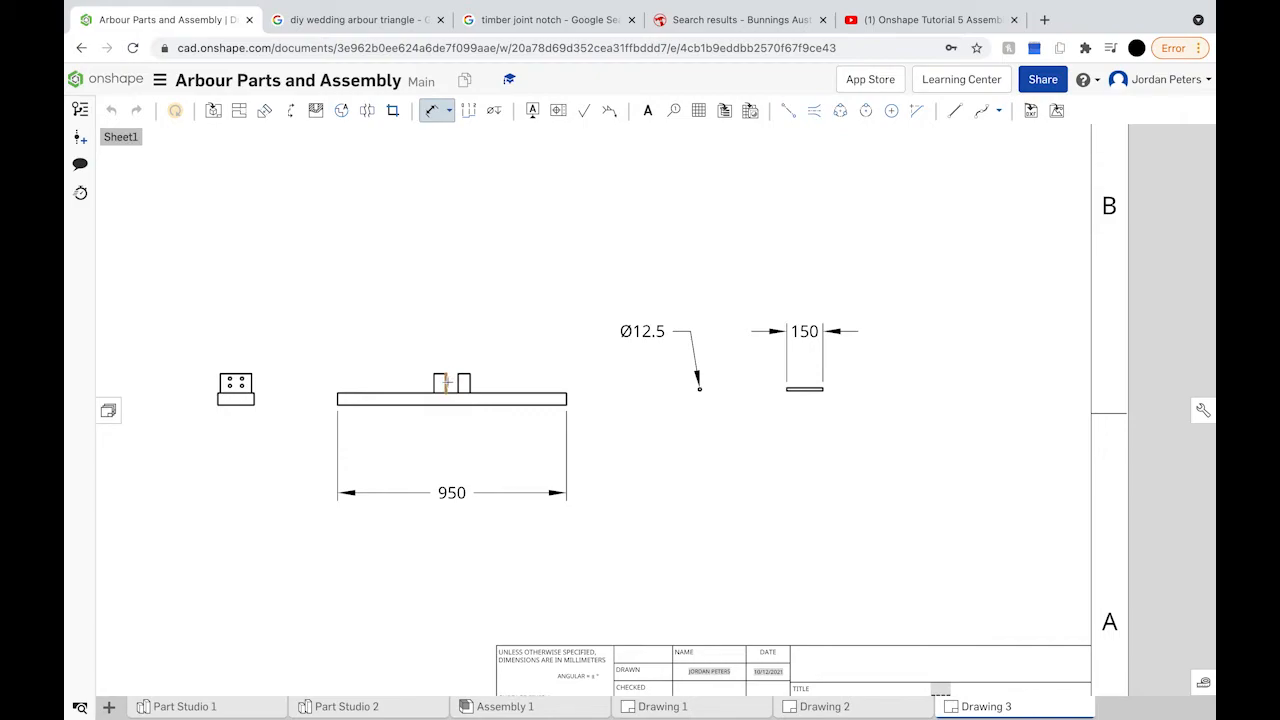
click(446, 383)
Step: Add the two 50 post-width dimensions to the Base
click(458, 383)
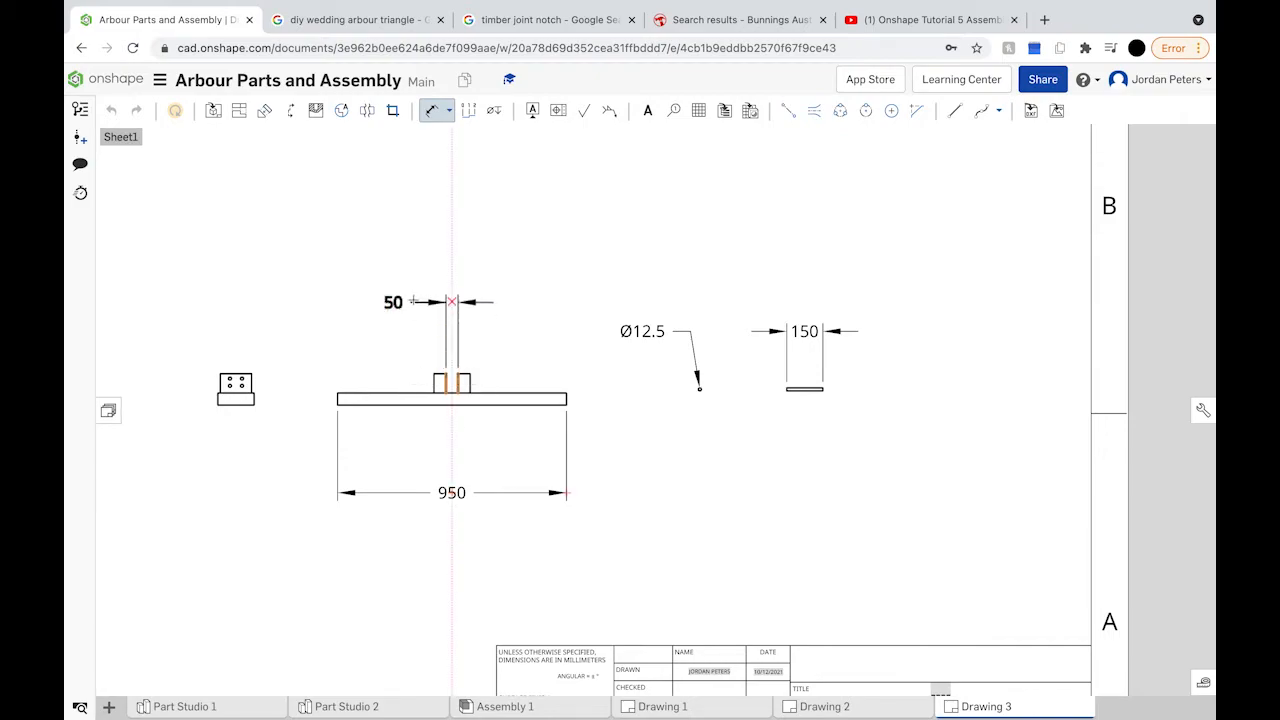
click(408, 296)
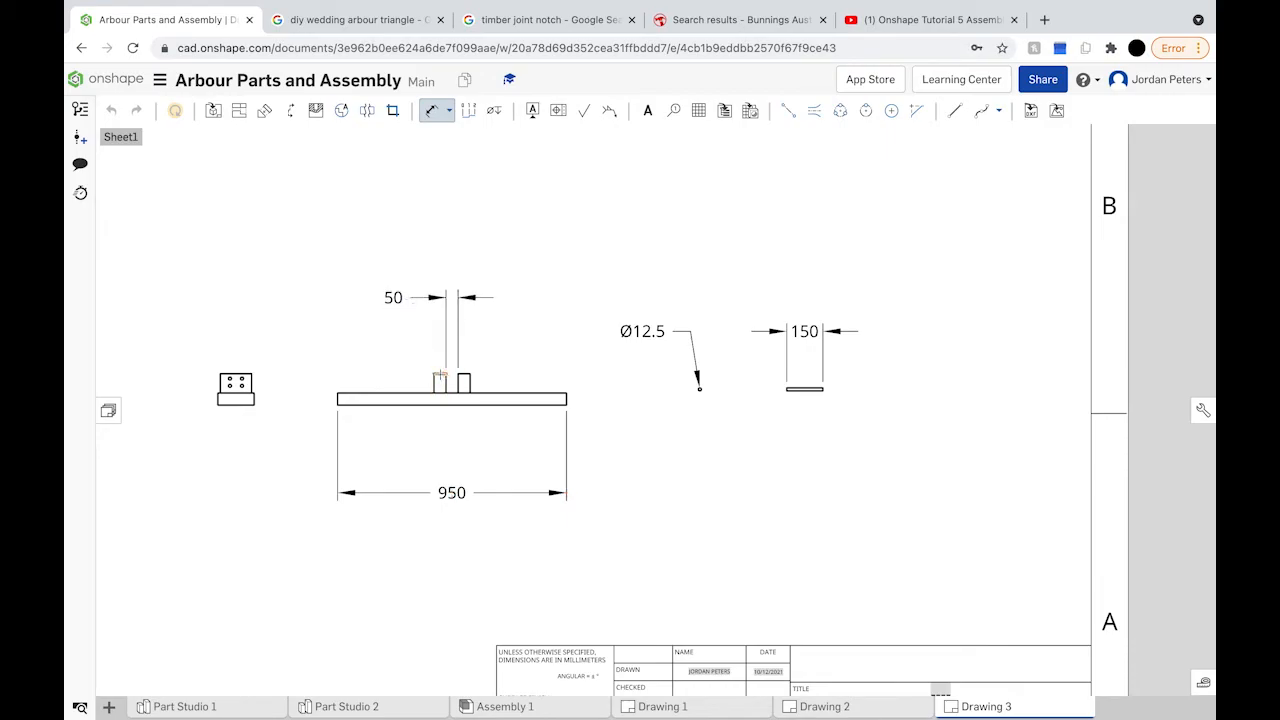
click(440, 374)
click(381, 342)
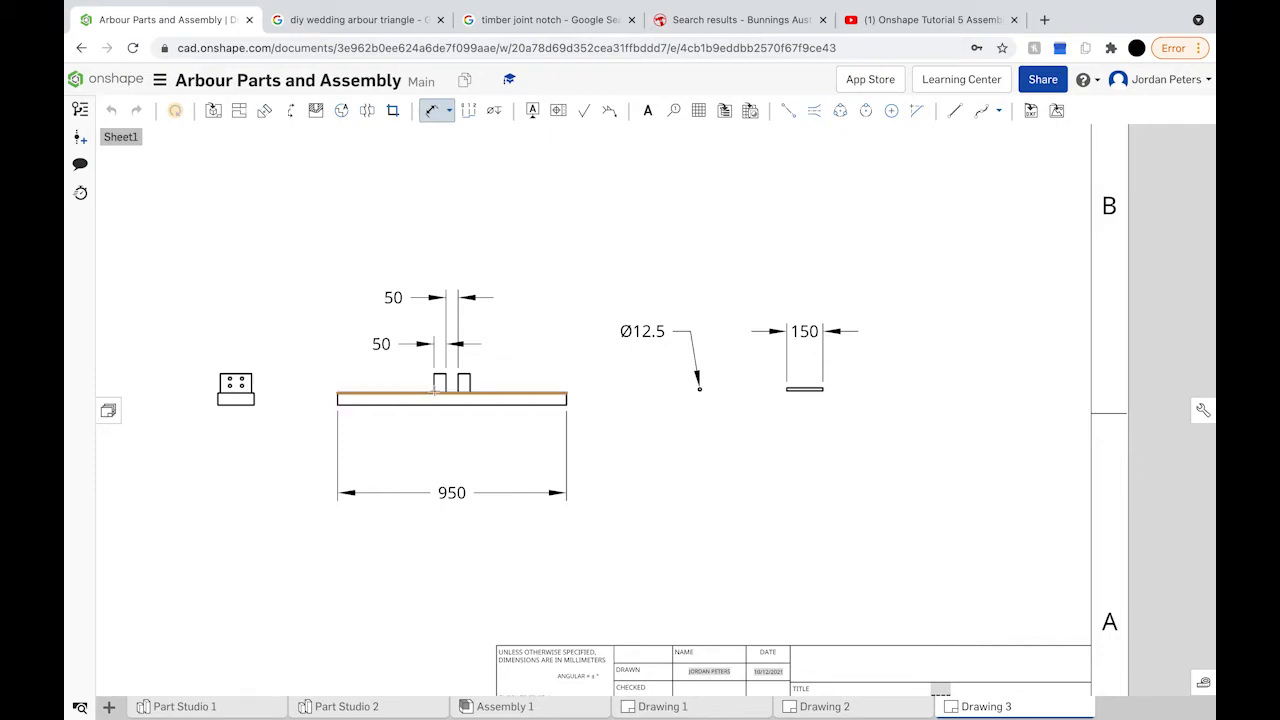
scroll(415, 393, up, 1)
scroll(415, 393, up, 1)
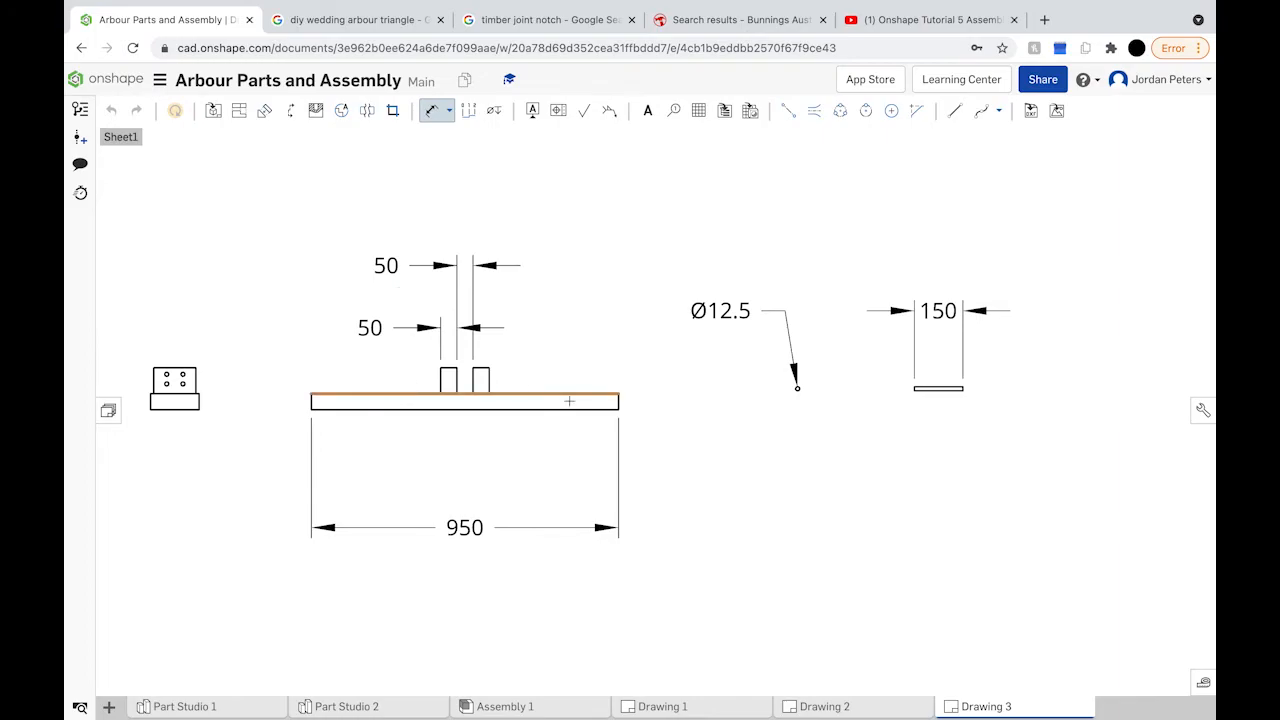
Step: Add the 50 bar thickness, 400 post-to-end and 80 post-height dimensions
click(618, 402)
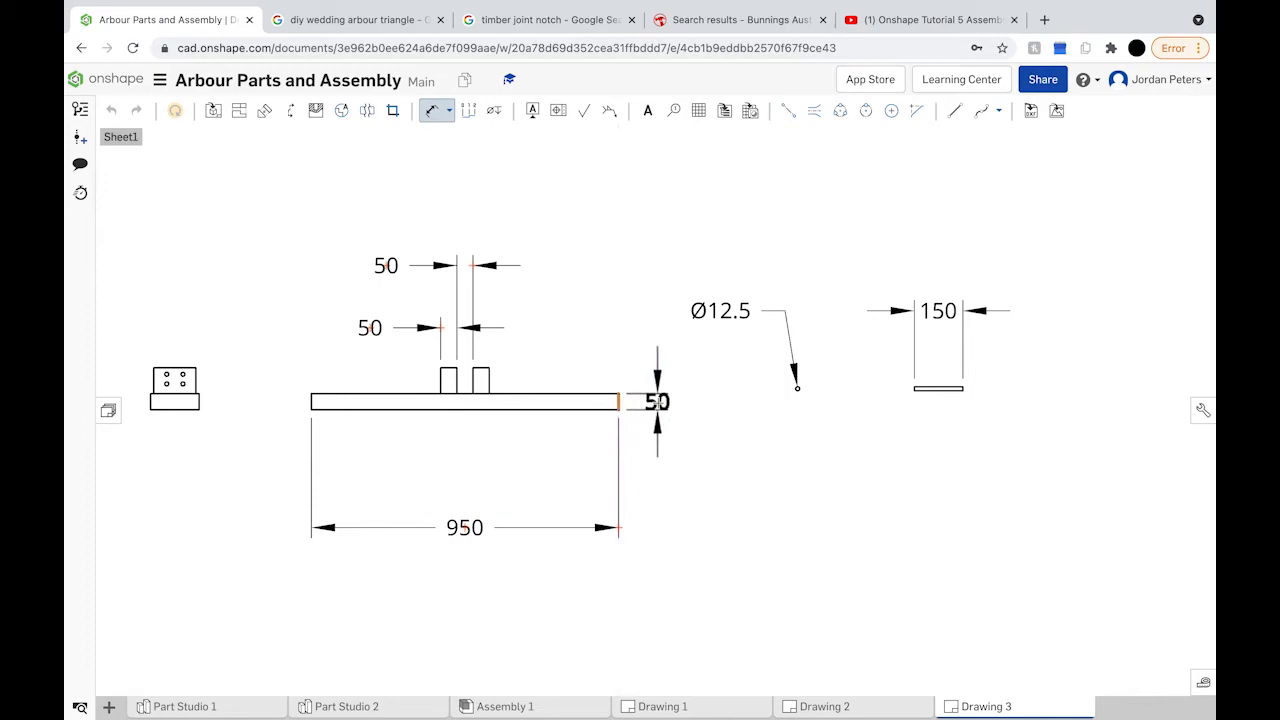
click(658, 443)
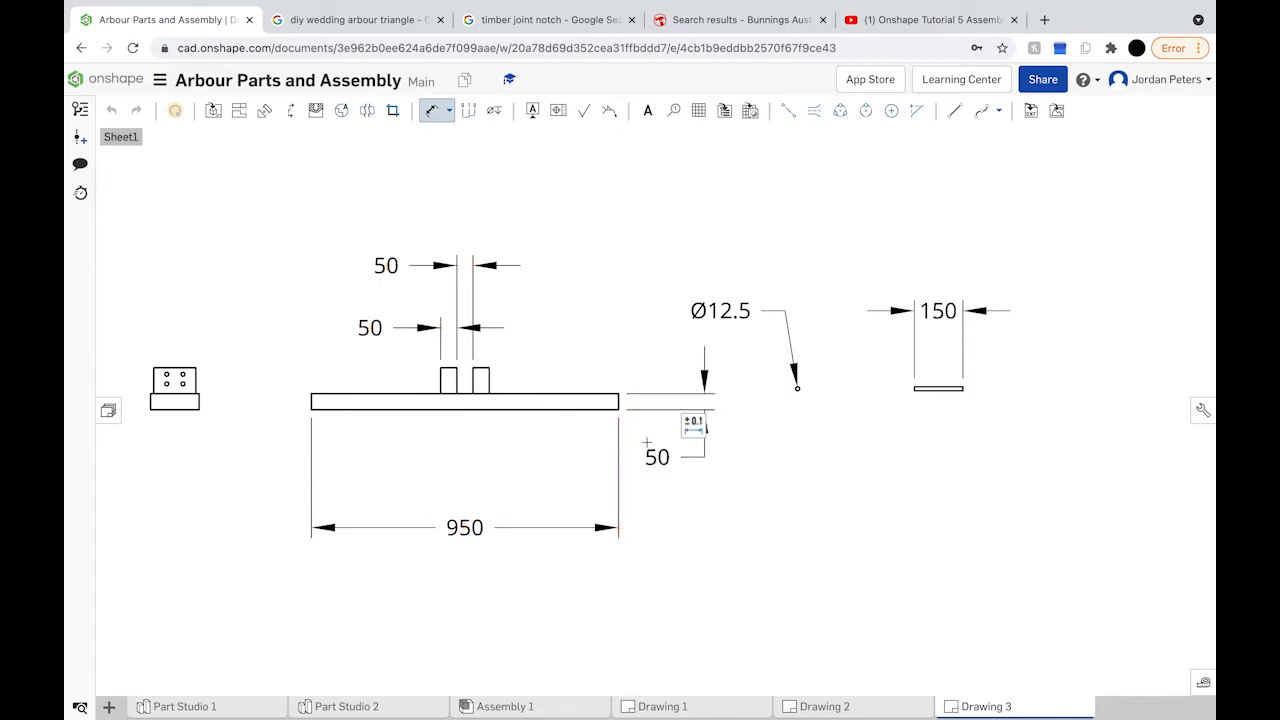
click(488, 380)
click(619, 396)
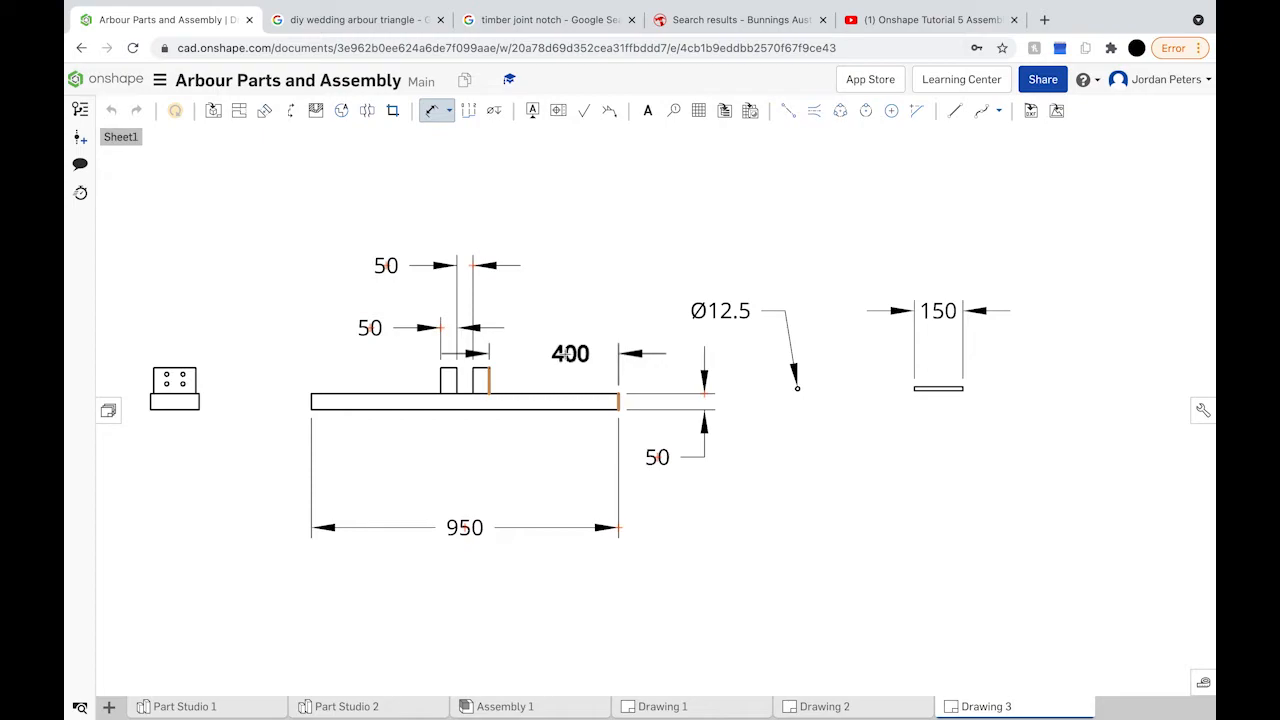
click(556, 353)
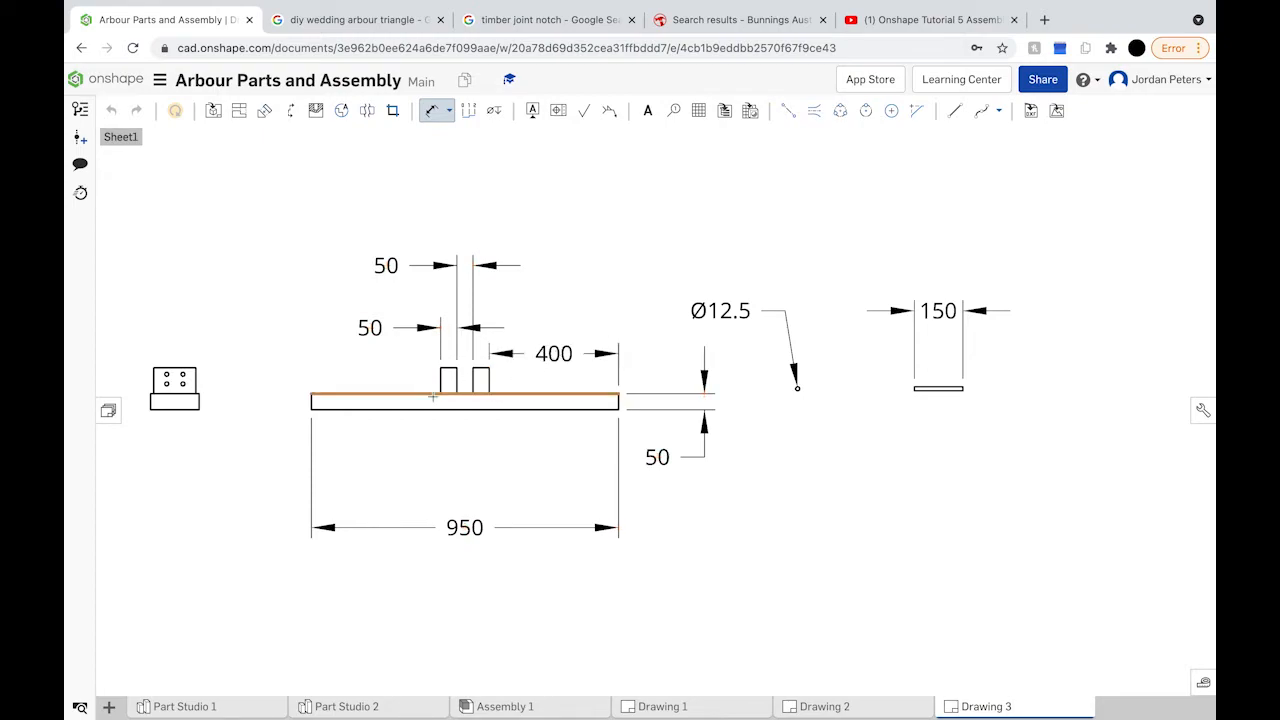
right_drag(432, 397, 538, 399)
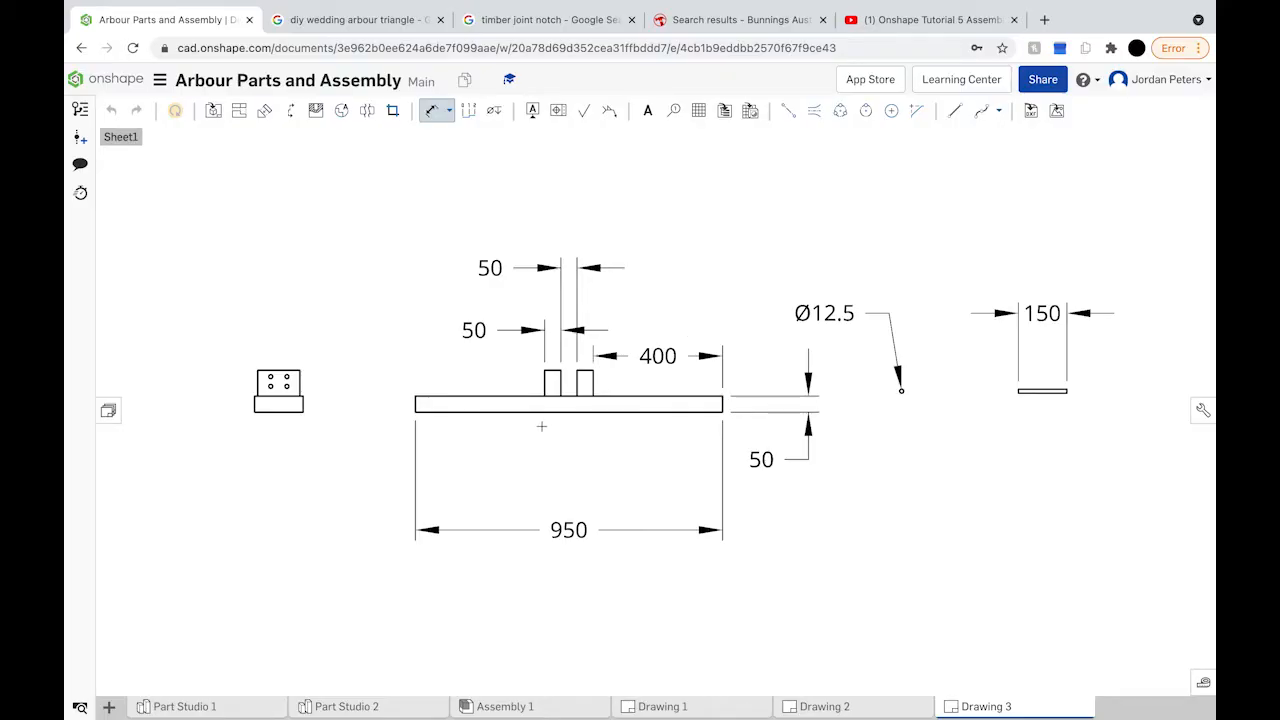
click(544, 384)
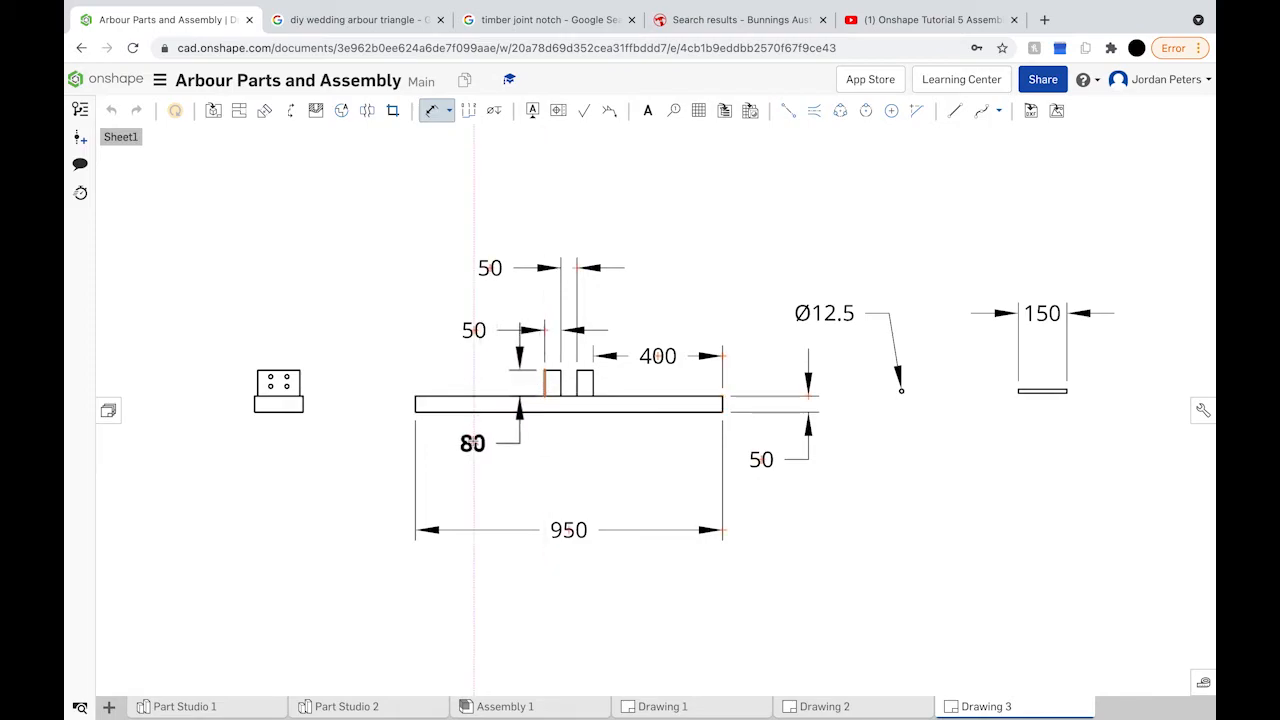
click(474, 443)
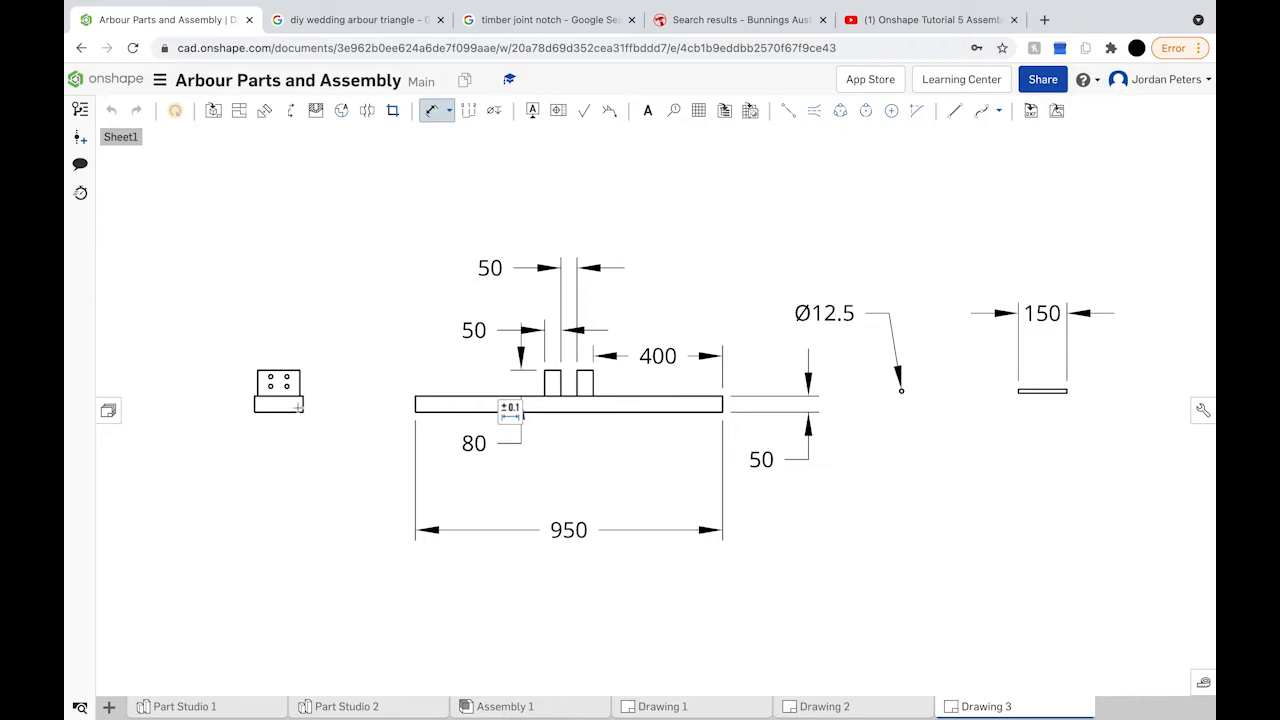
Step: Place the Ø12.5 hole callout above the small block
scroll(300, 410, down, 1)
middle_drag(302, 411, 477, 414)
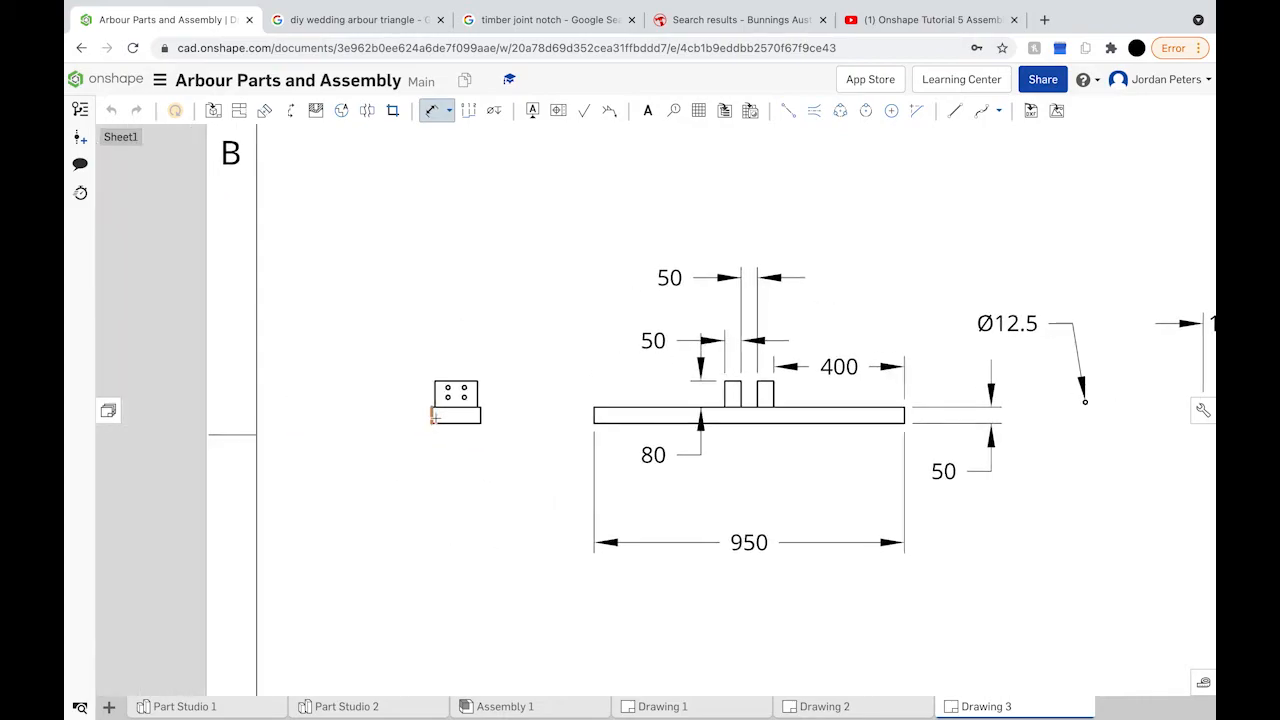
scroll(434, 418, up, 4)
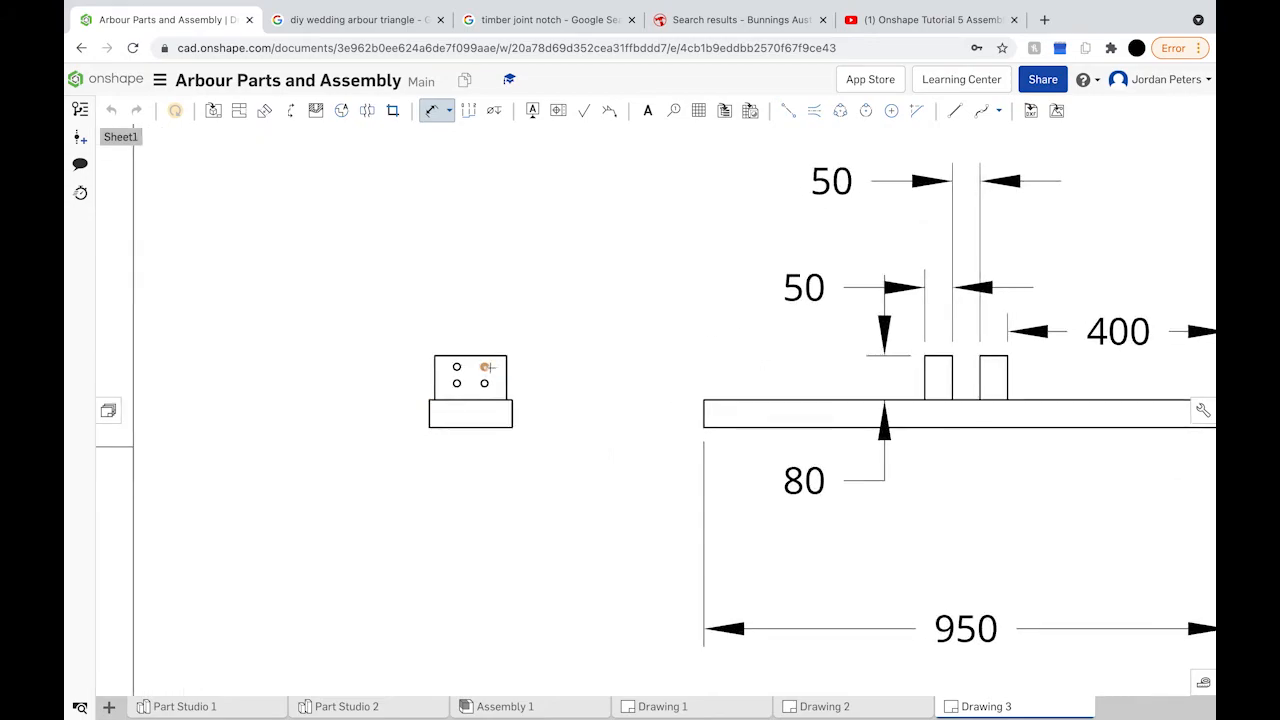
scroll(485, 368, up, 5)
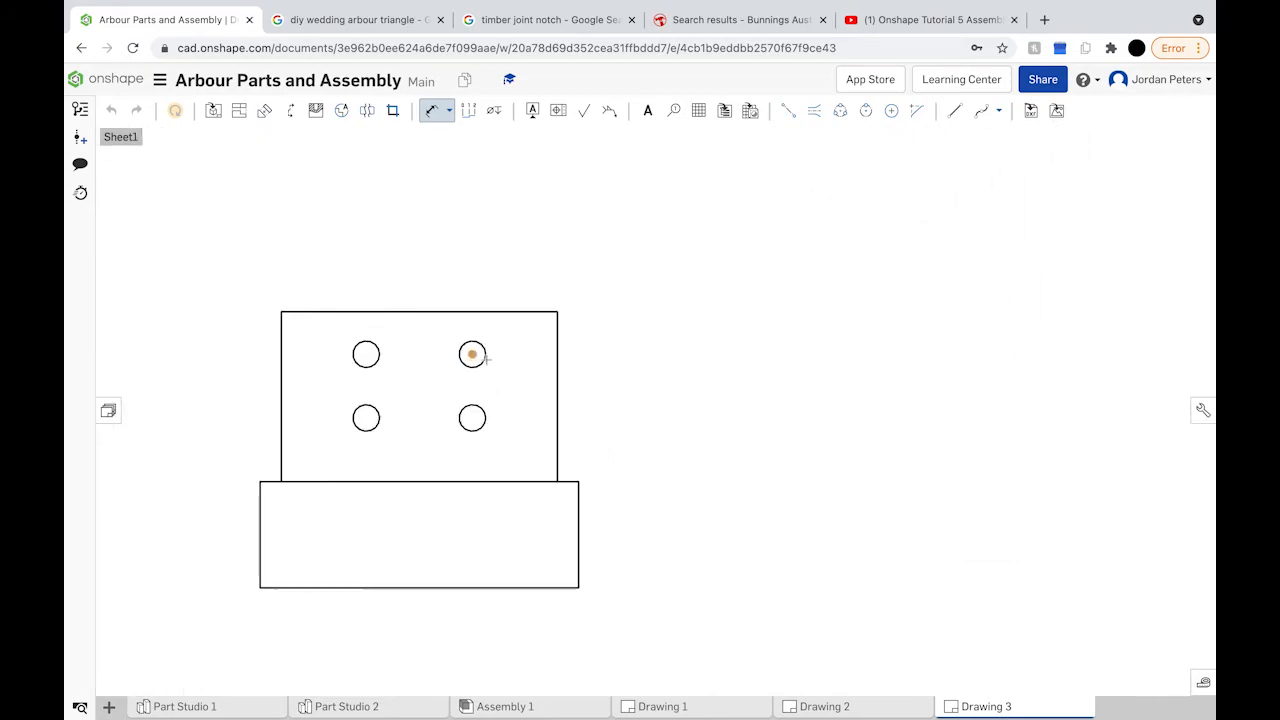
scroll(484, 352, down, 4)
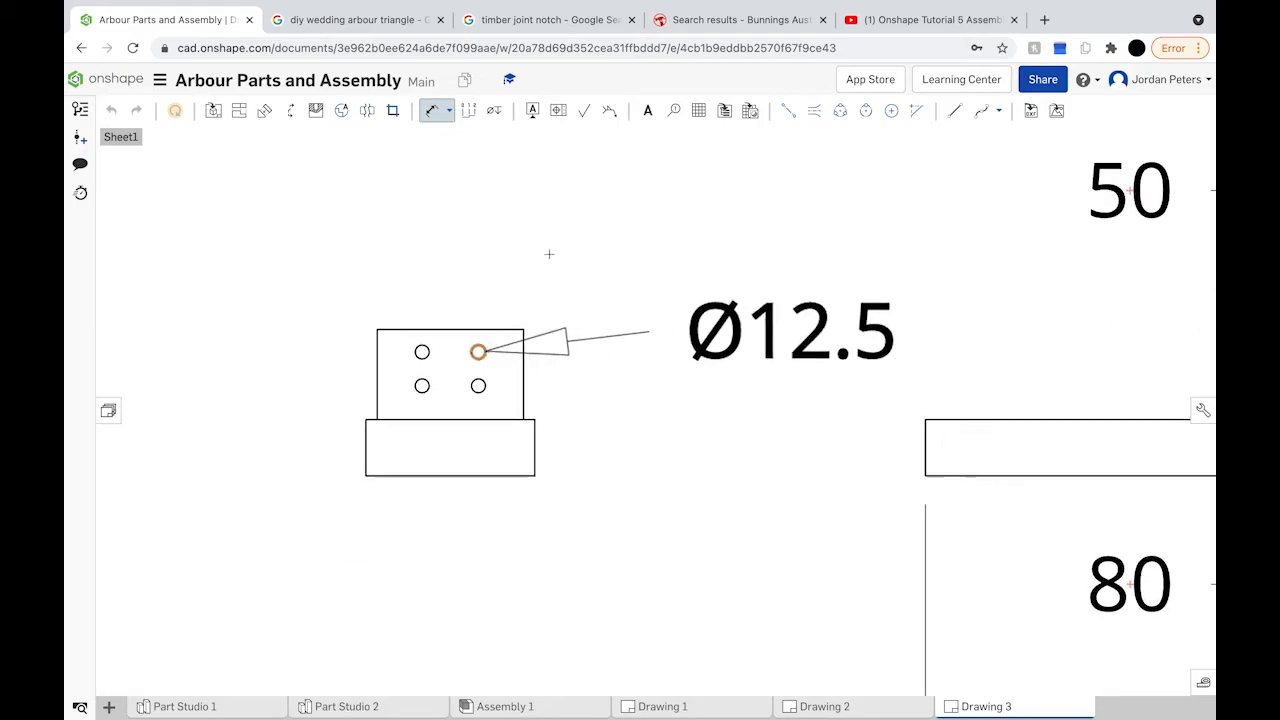
scroll(563, 228, down, 2)
scroll(563, 228, down, 2)
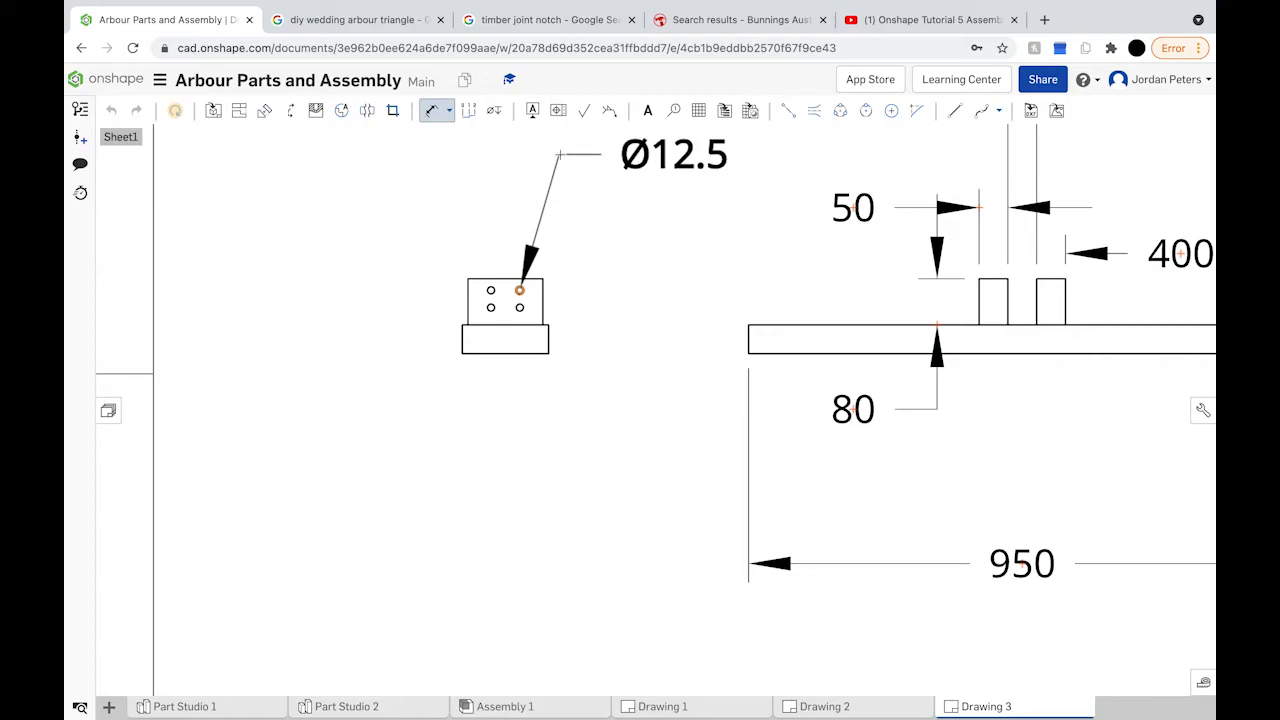
middle_drag(559, 155, 540, 236)
click(565, 189)
Step: Add the 130 top width, 150 base width and 10 offset dimensions to the block
click(480, 360)
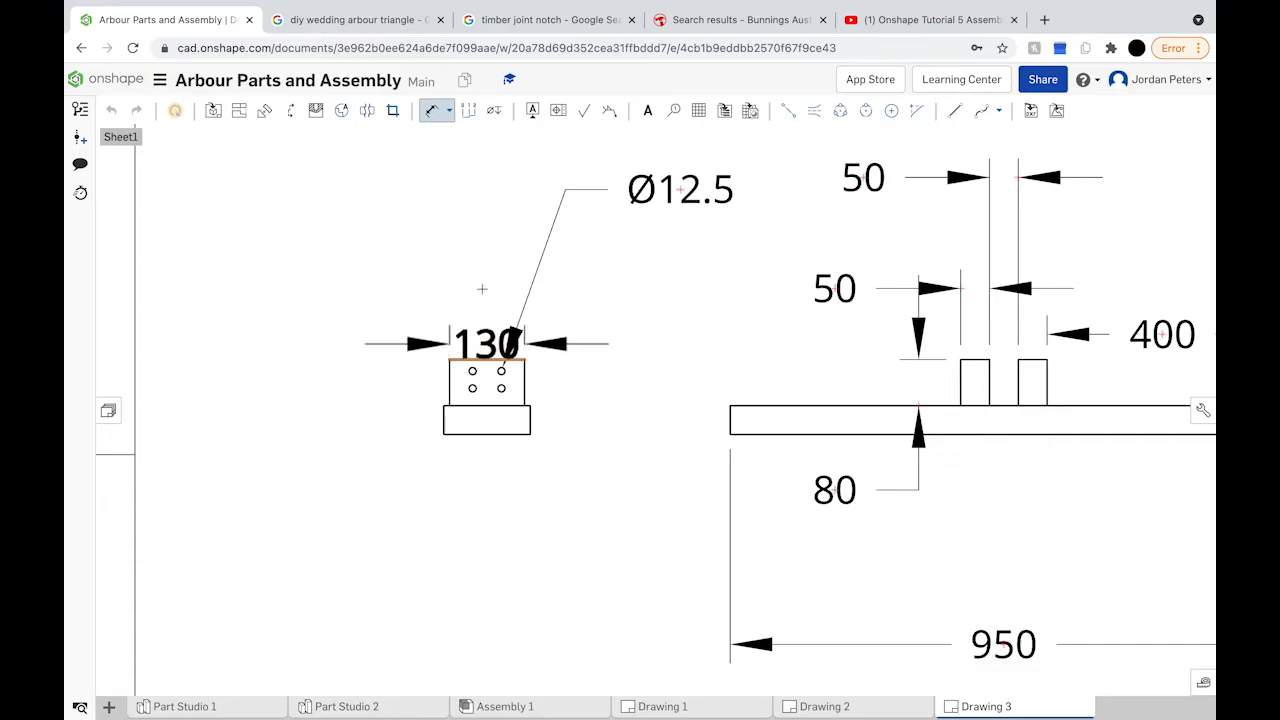
click(378, 232)
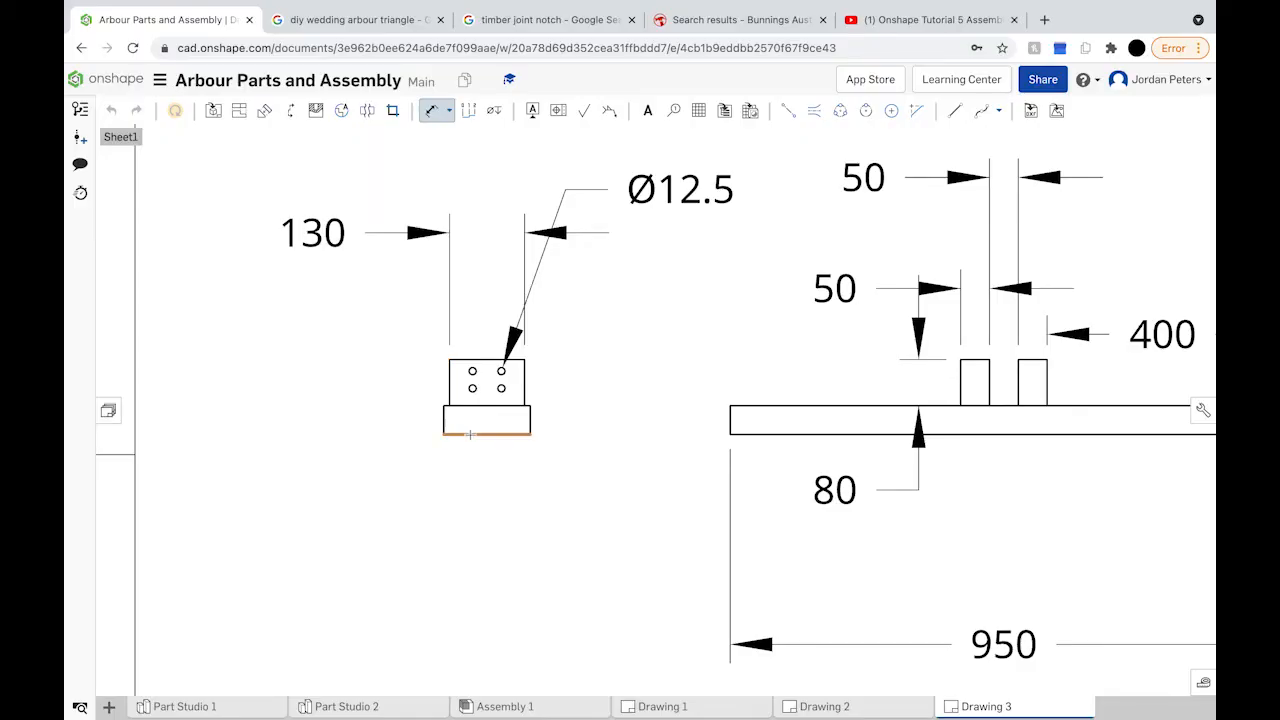
click(470, 434)
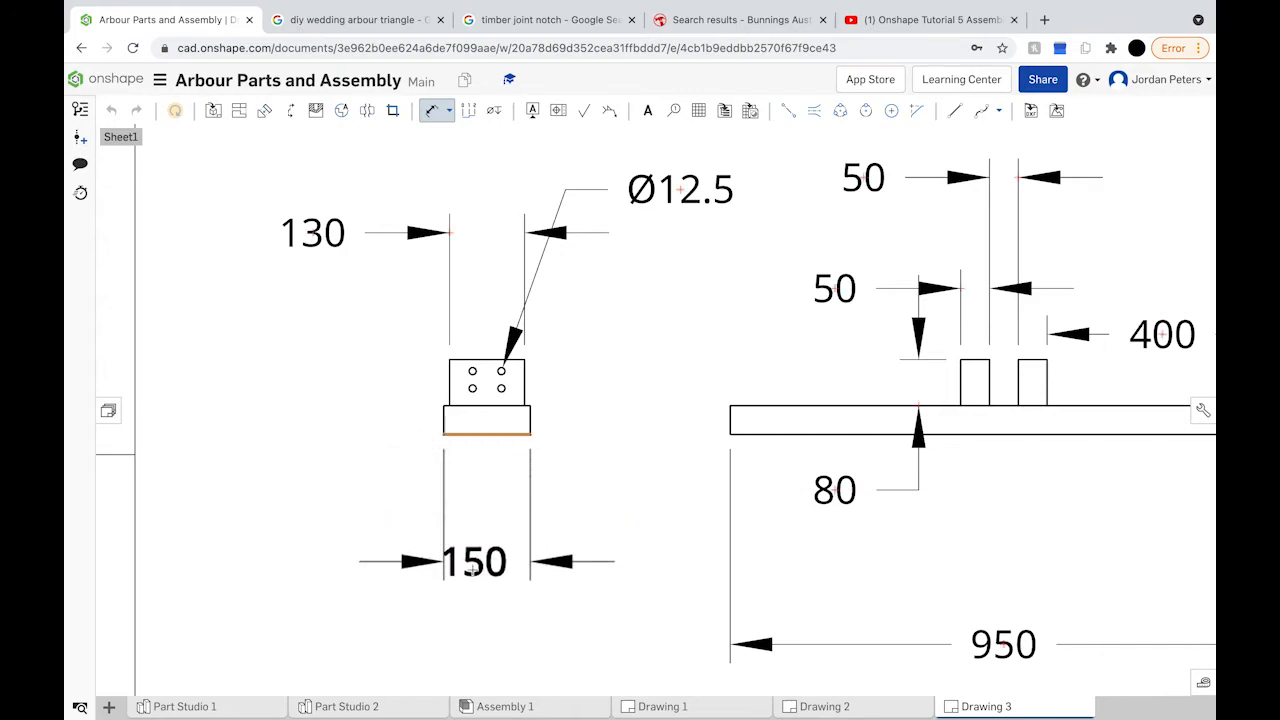
click(384, 562)
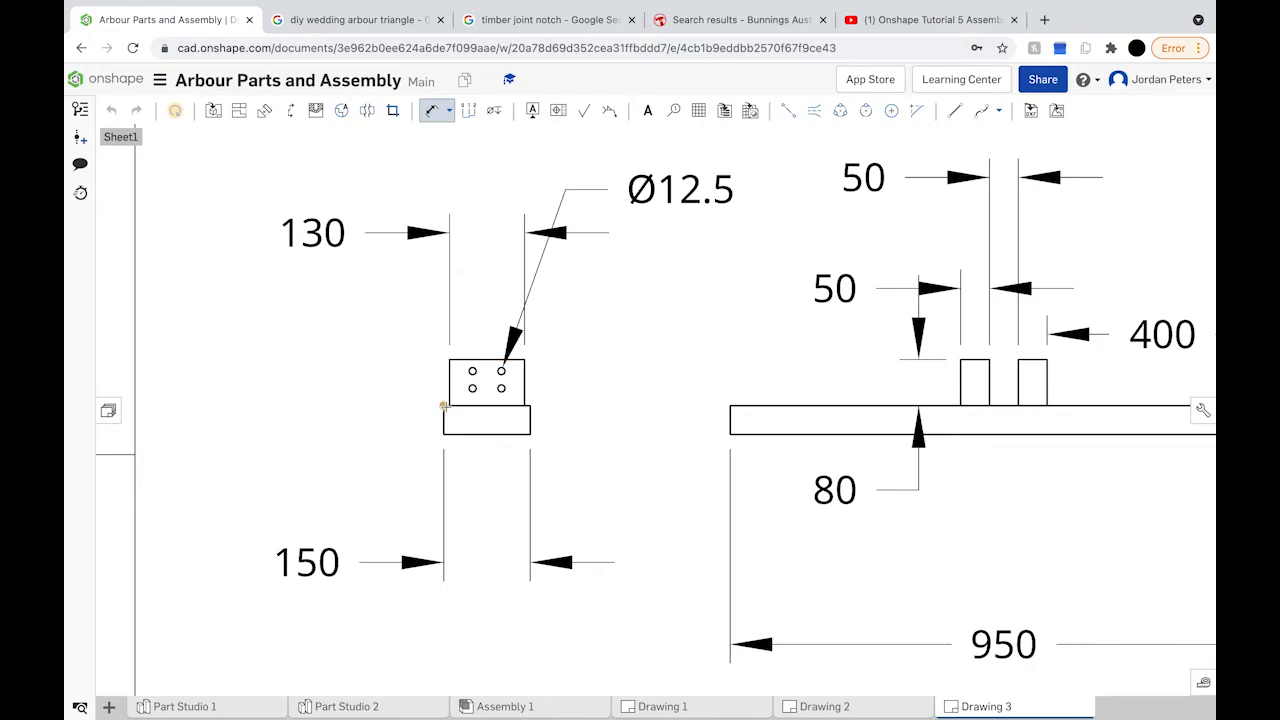
scroll(443, 406, up, 10)
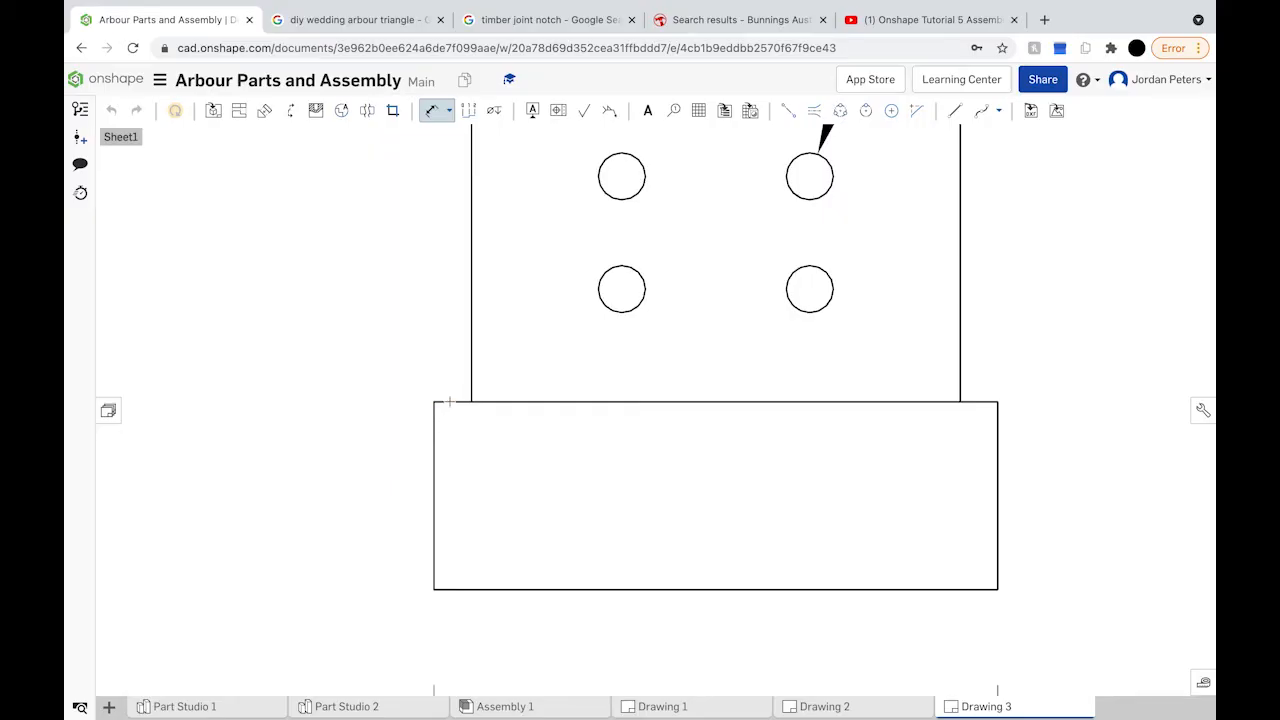
click(472, 379)
click(434, 430)
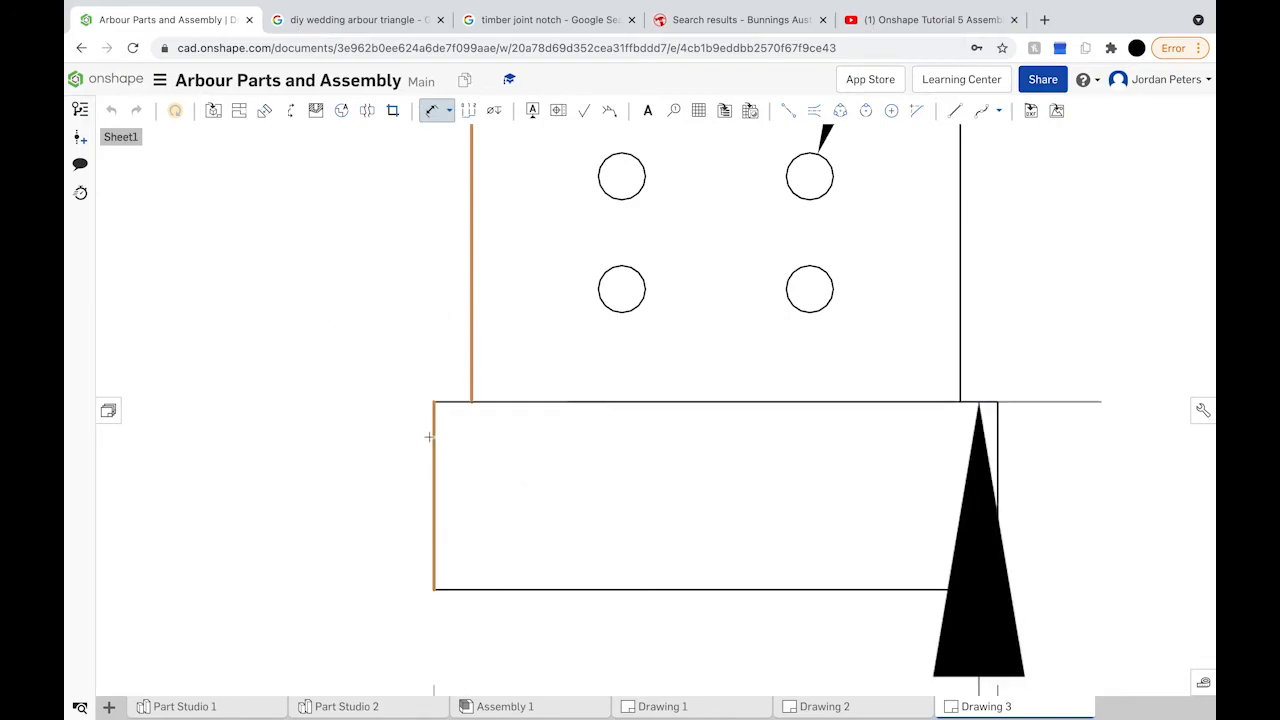
scroll(429, 437, down, 5)
scroll(430, 437, down, 5)
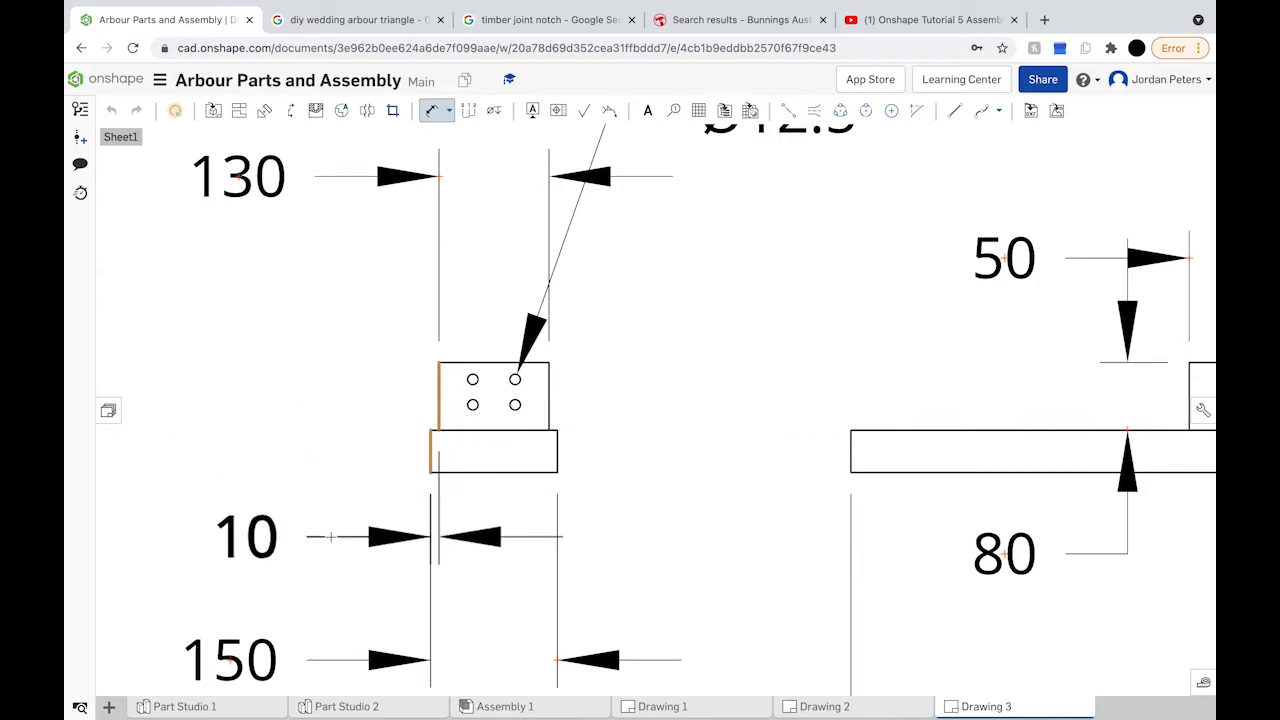
click(330, 537)
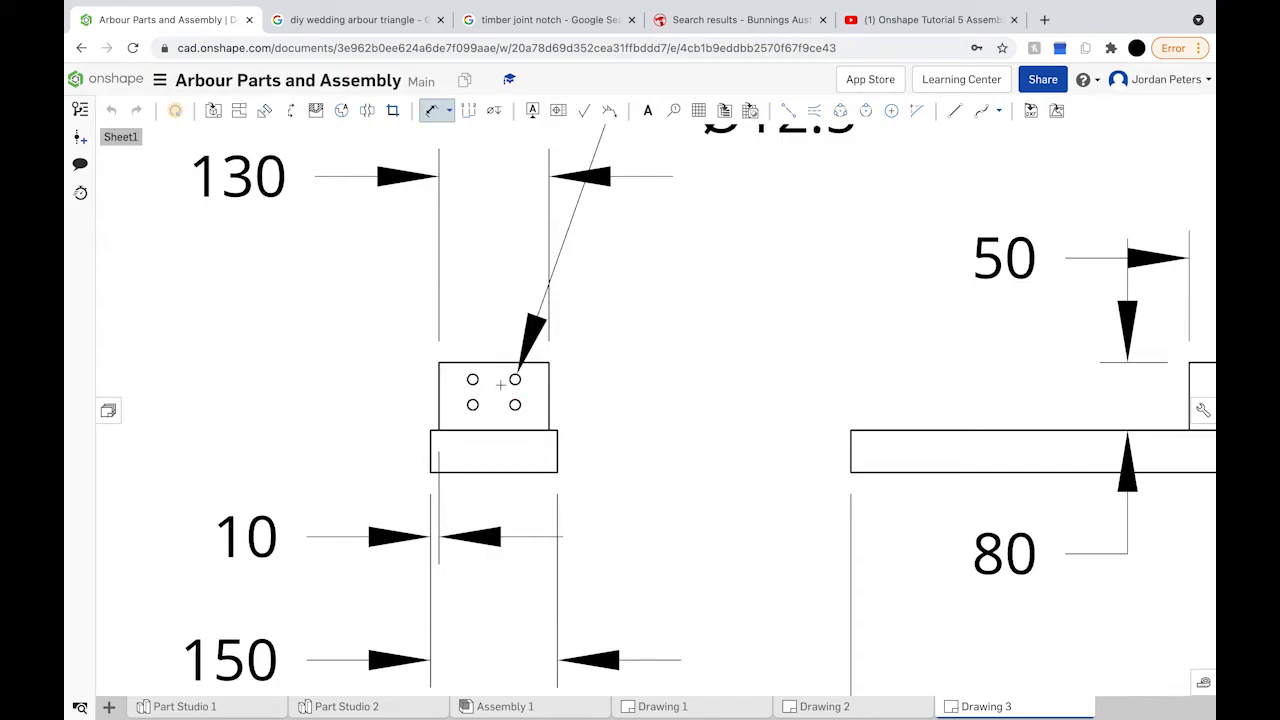
Step: Begin the 30 hole-height dimension from the hole above the base
scroll(472, 405, up, 10)
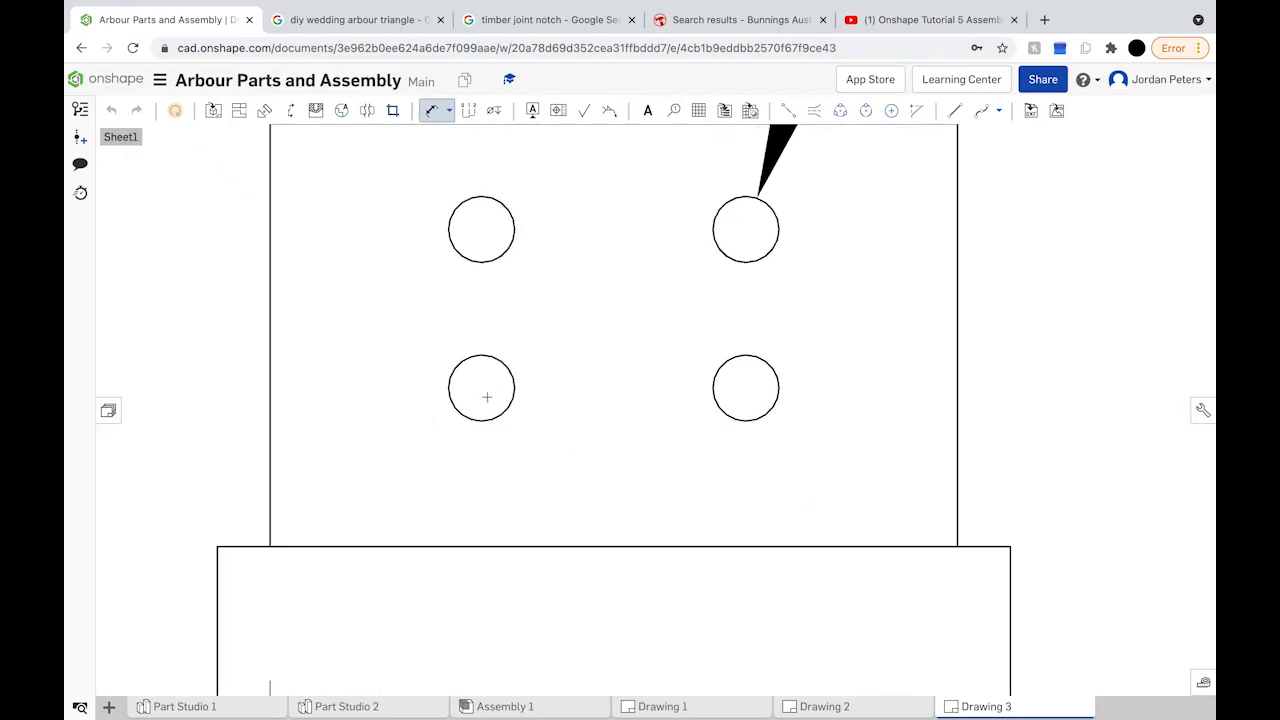
click(478, 548)
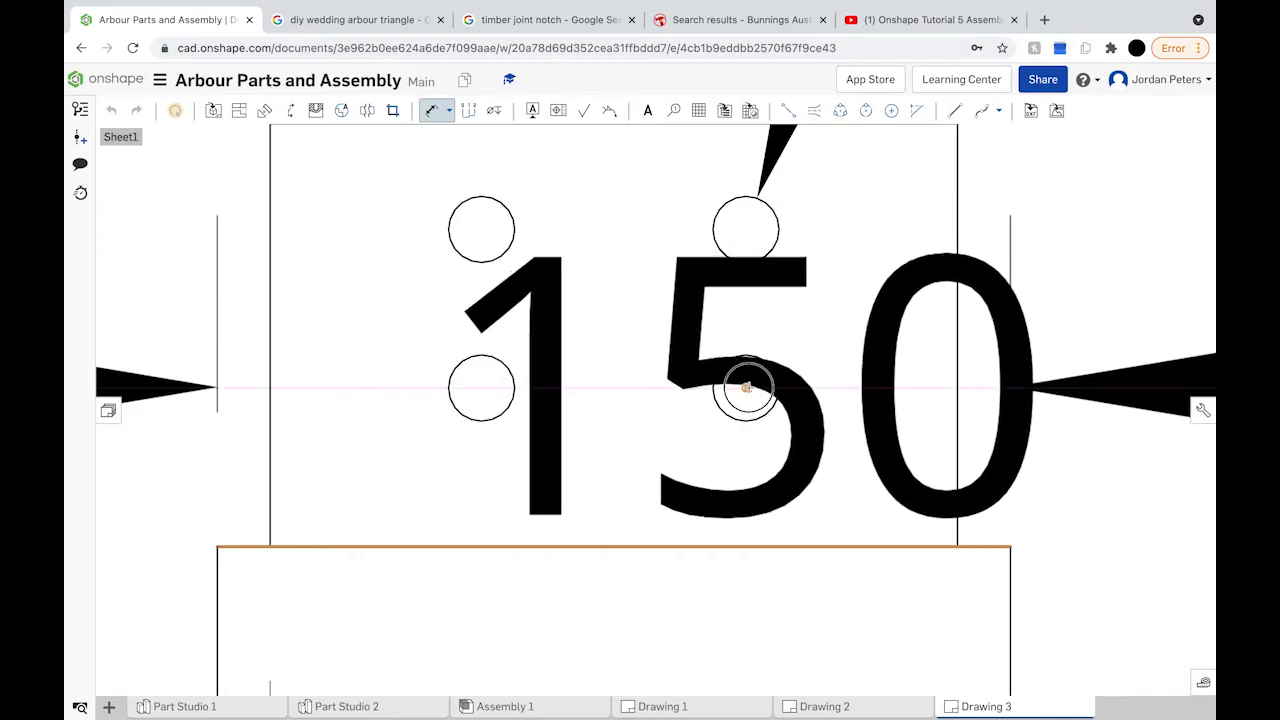
scroll(746, 385, down, 3)
scroll(746, 387, down, 5)
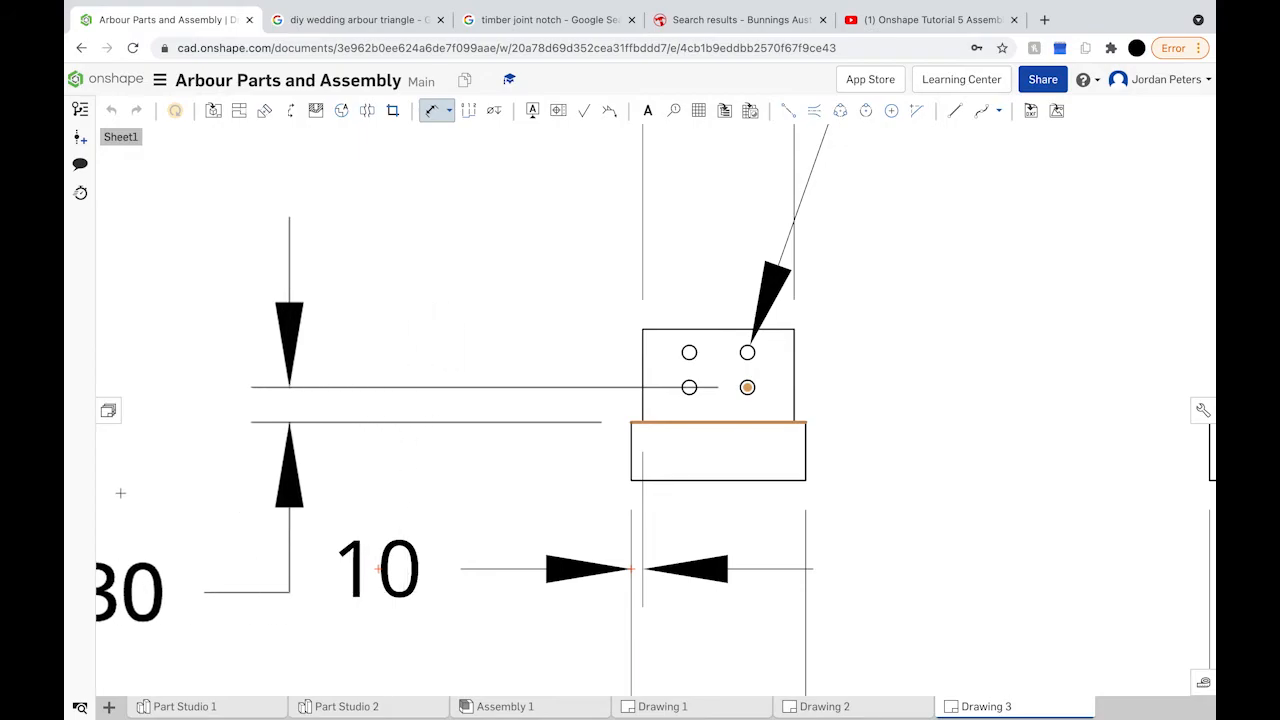
scroll(120, 492, down, 3)
scroll(120, 492, down, 1)
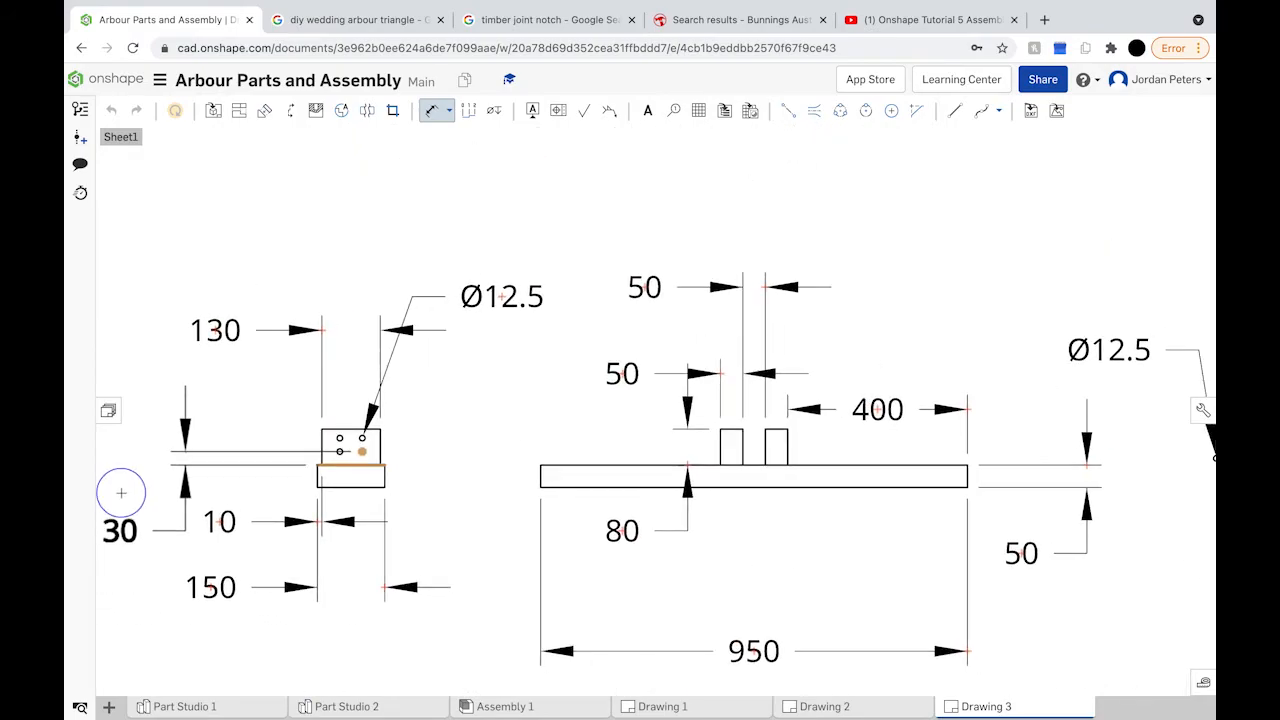
middle_drag(121, 492, 295, 497)
Step: Place the 30 hole-height dimension left of the block
click(295, 497)
key(Return)
scroll(524, 465, up, 3)
scroll(524, 465, up, 4)
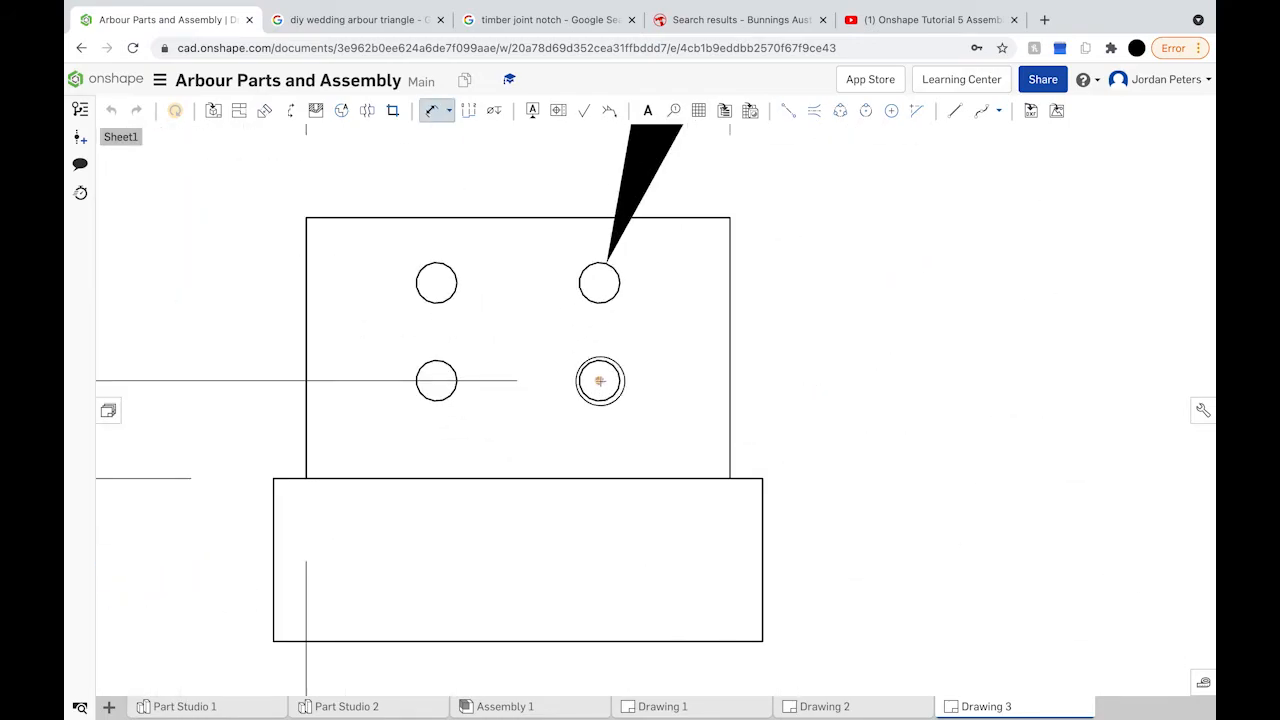
Step: Dimension the right hole 40 from the block's right edge
click(729, 380)
scroll(728, 380, down, 2)
scroll(729, 380, down, 2)
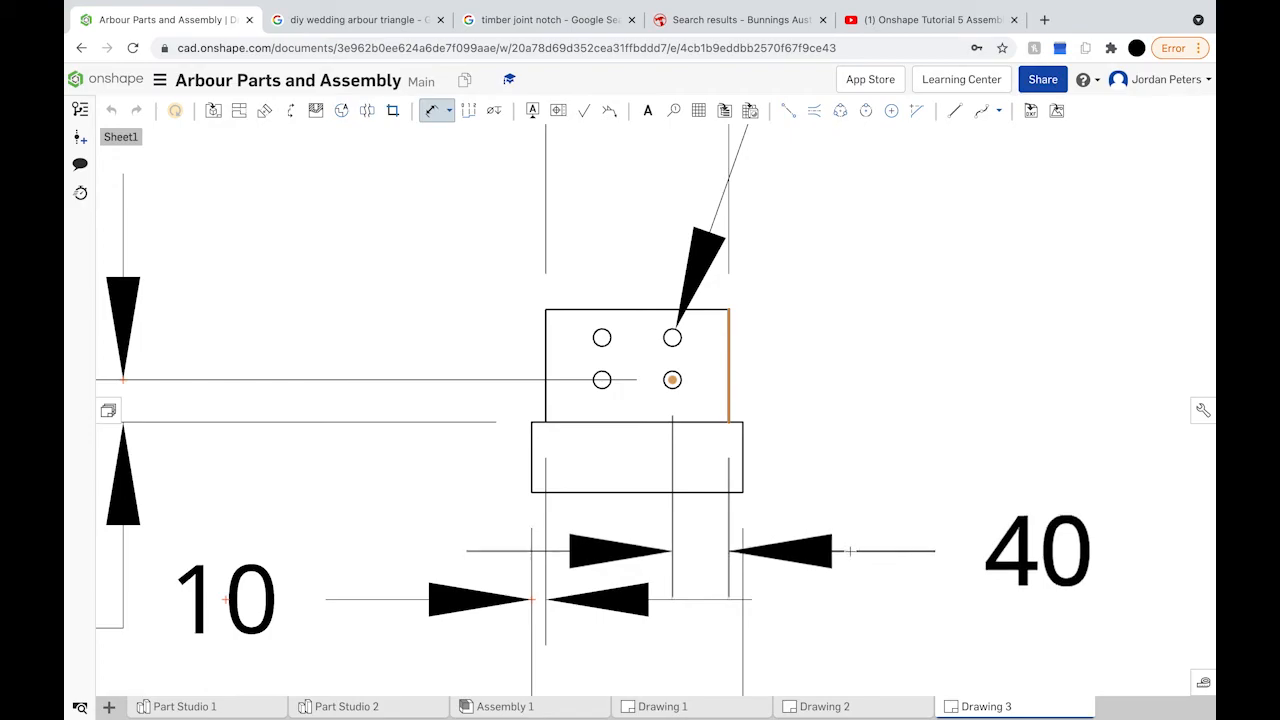
click(849, 529)
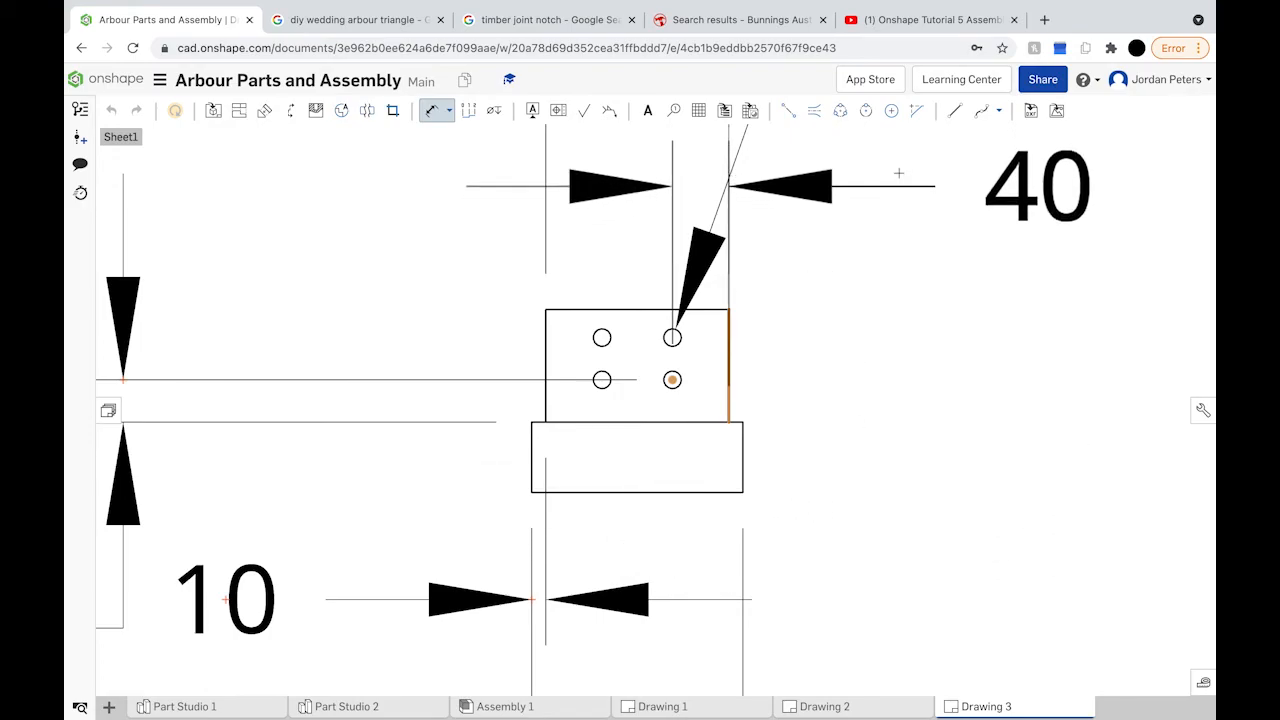
click(898, 172)
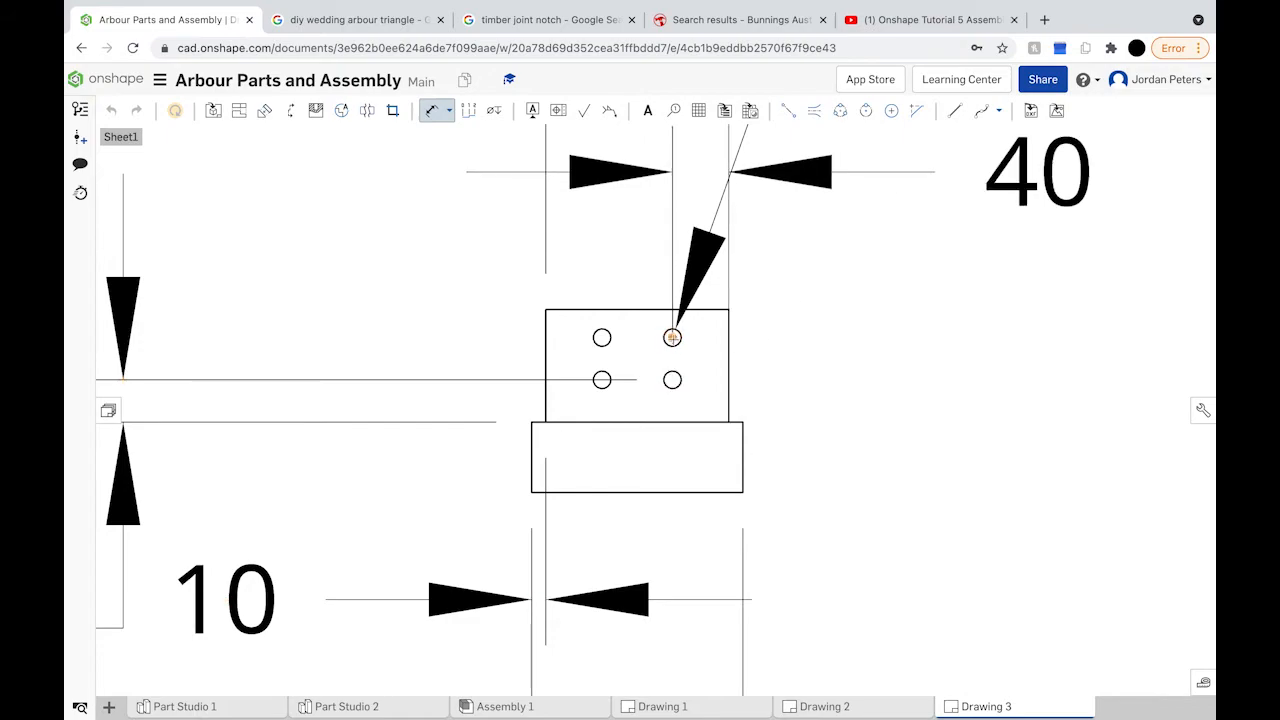
Step: Dimension the 30 spacing between the two right holes
click(672, 379)
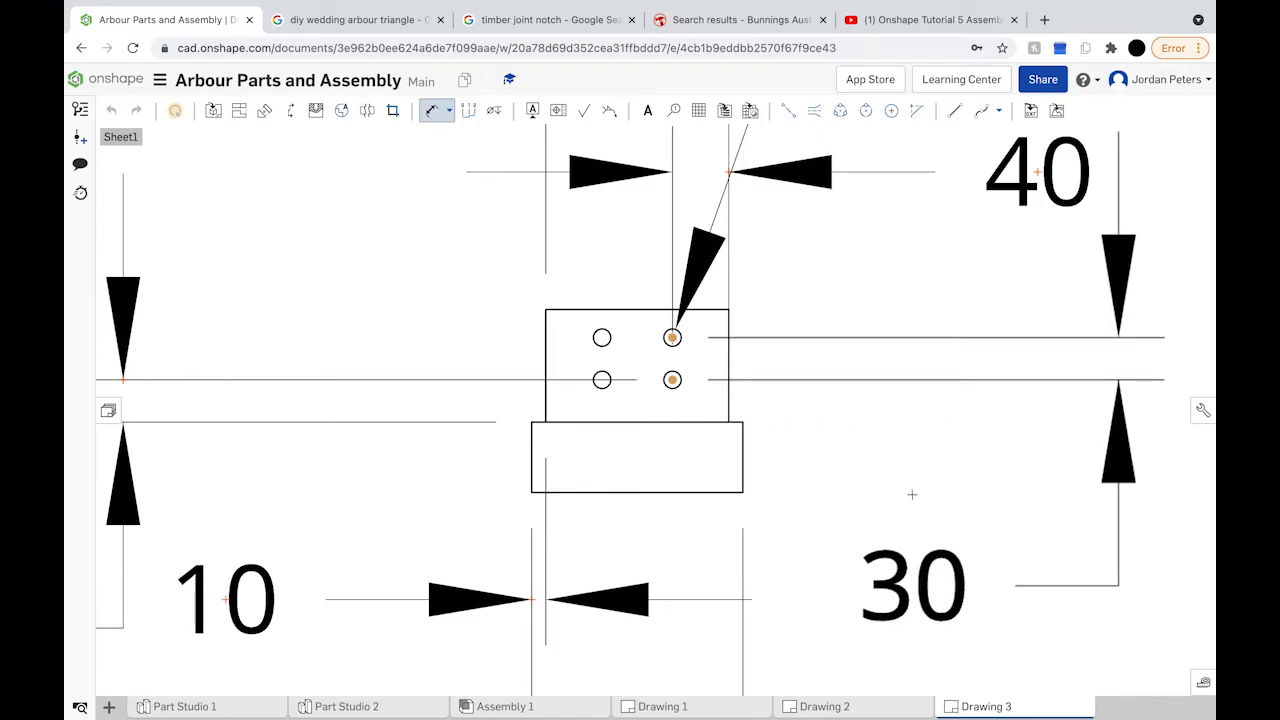
click(954, 496)
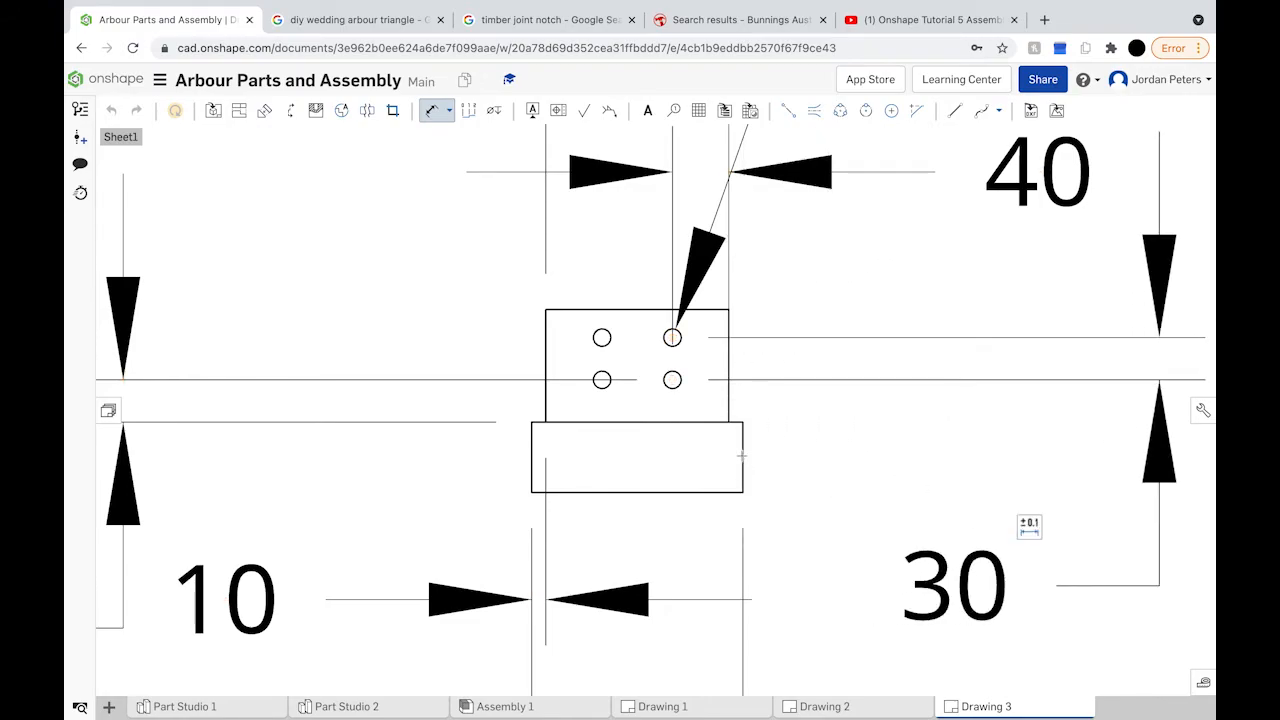
scroll(740, 457, down, 5)
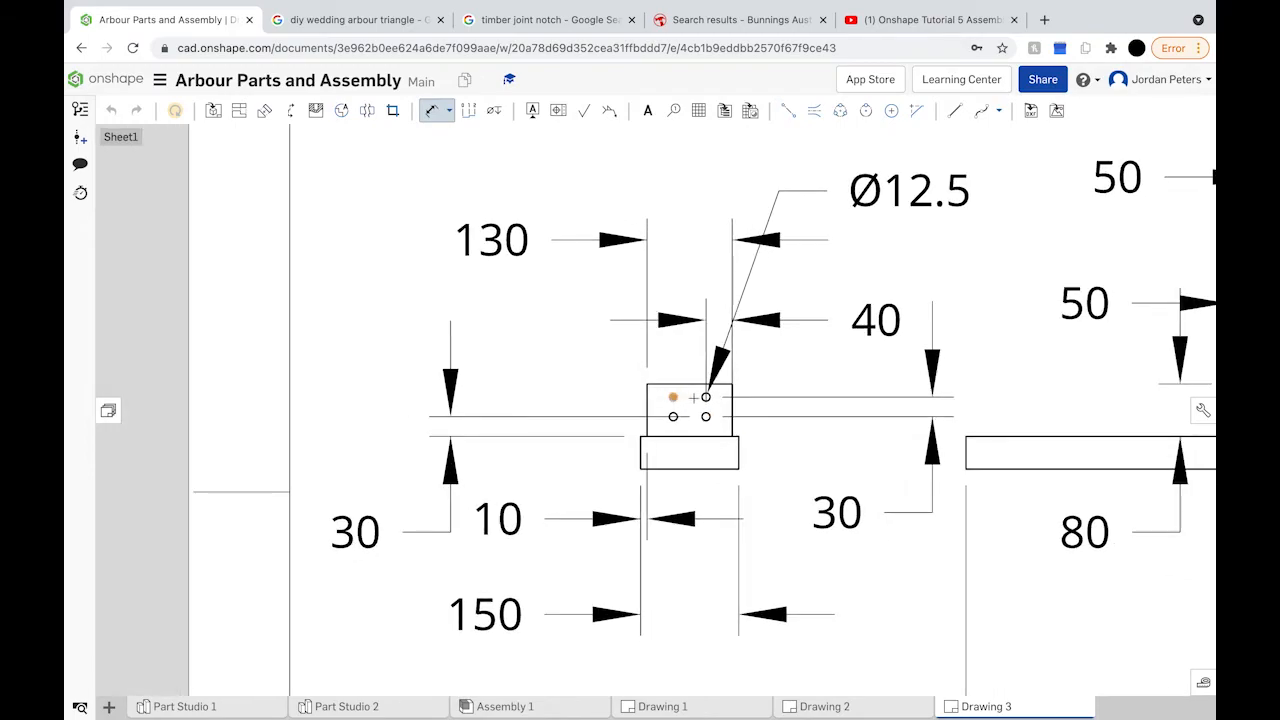
scroll(705, 397, up, 5)
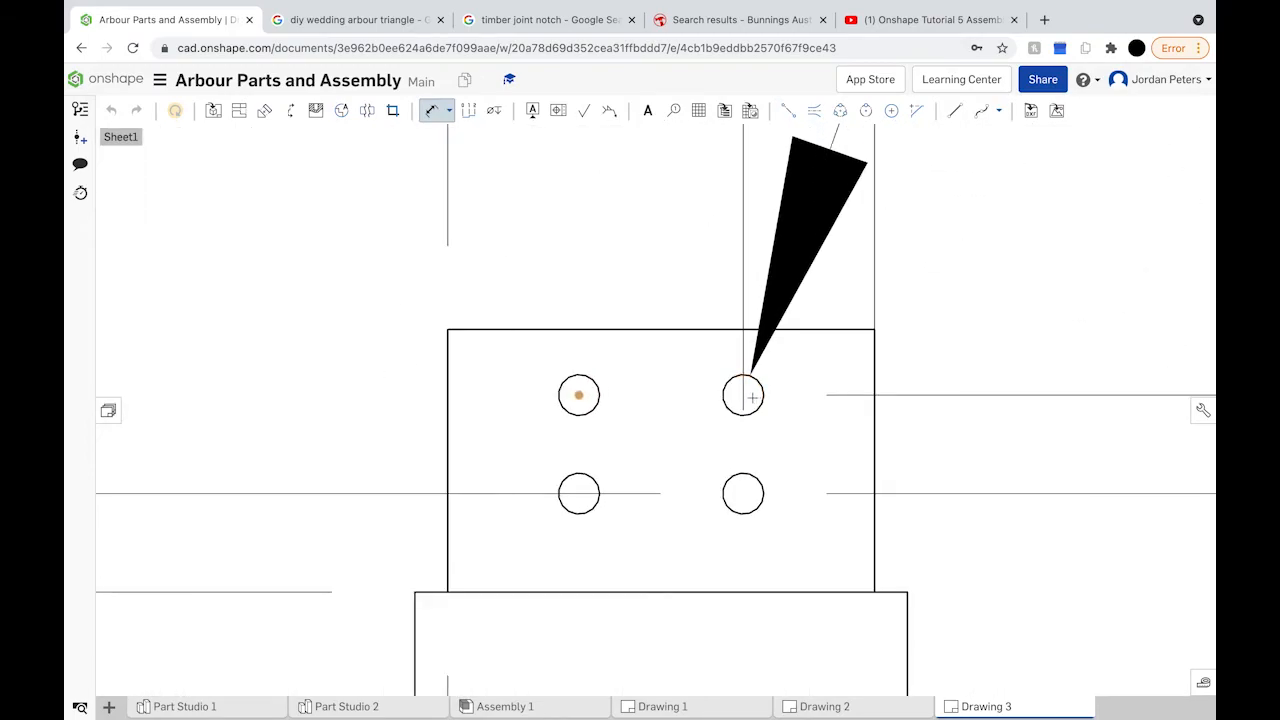
scroll(743, 395, down, 5)
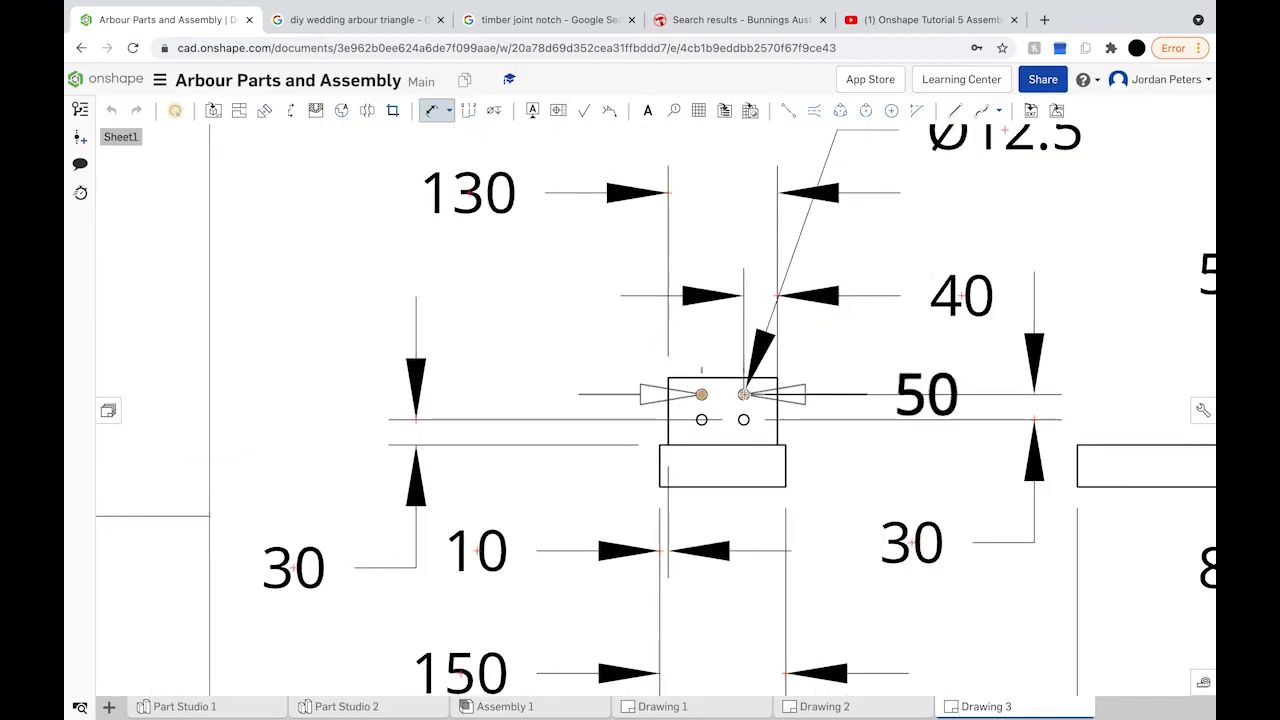
scroll(720, 185, down, 3)
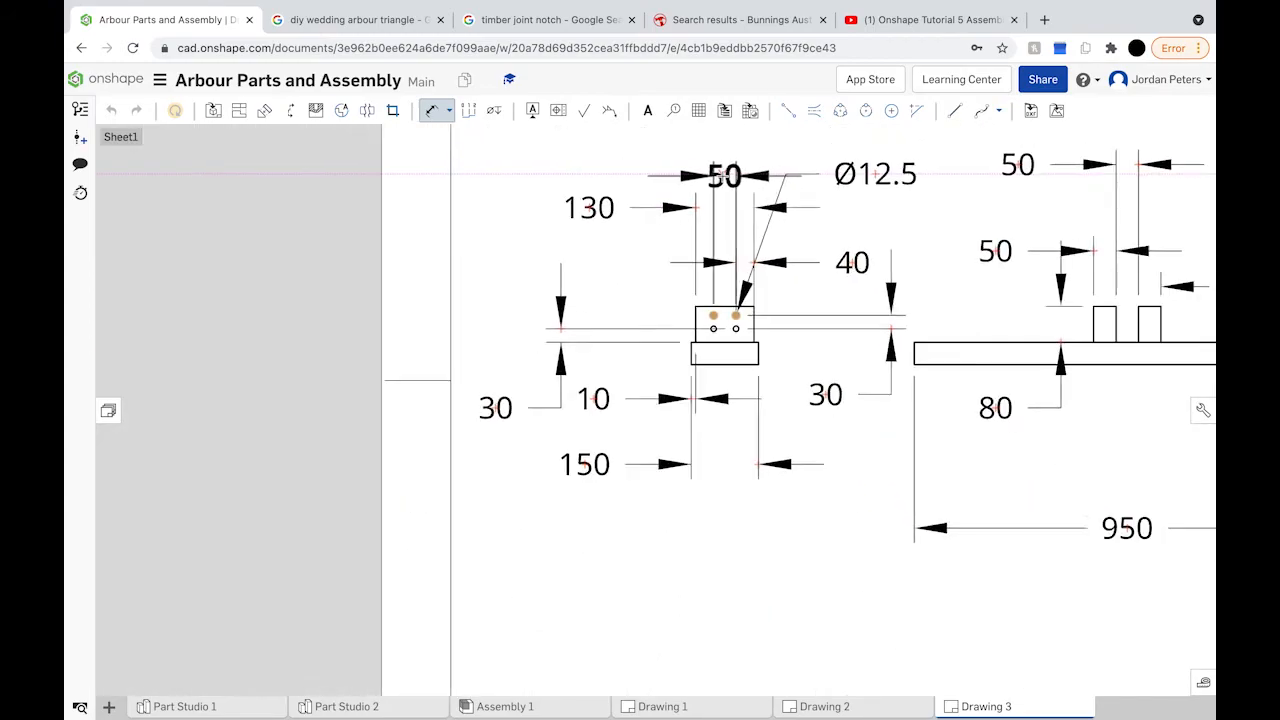
Step: Move the 50 dimension label up and left, then zoom out to centre the whole sheet
drag(710, 165, 679, 145)
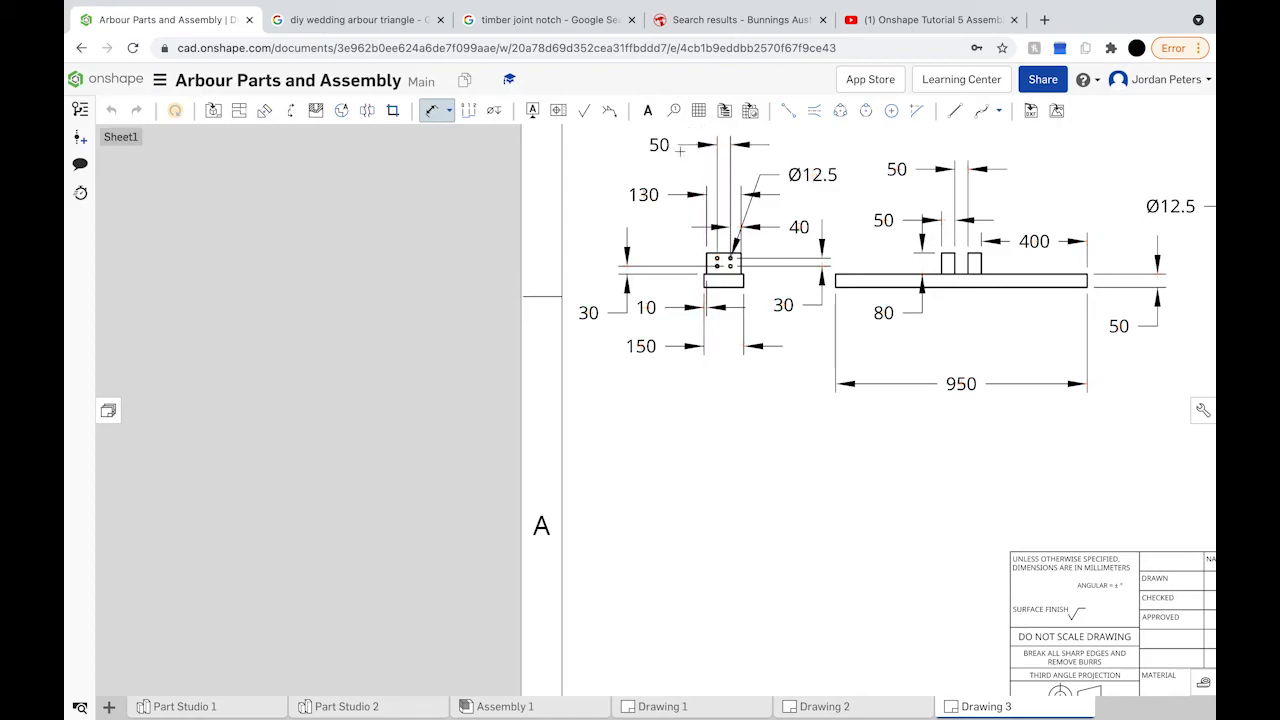
scroll(725, 346, down, 3)
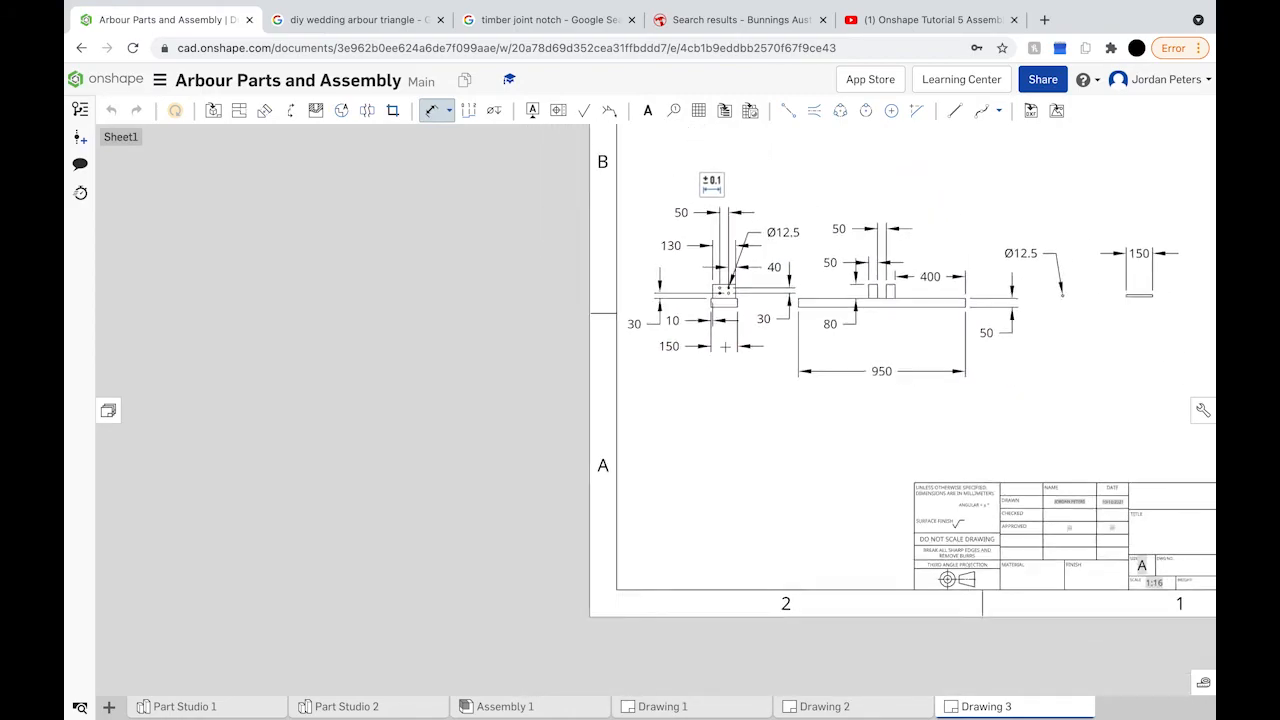
scroll(725, 346, down, 2)
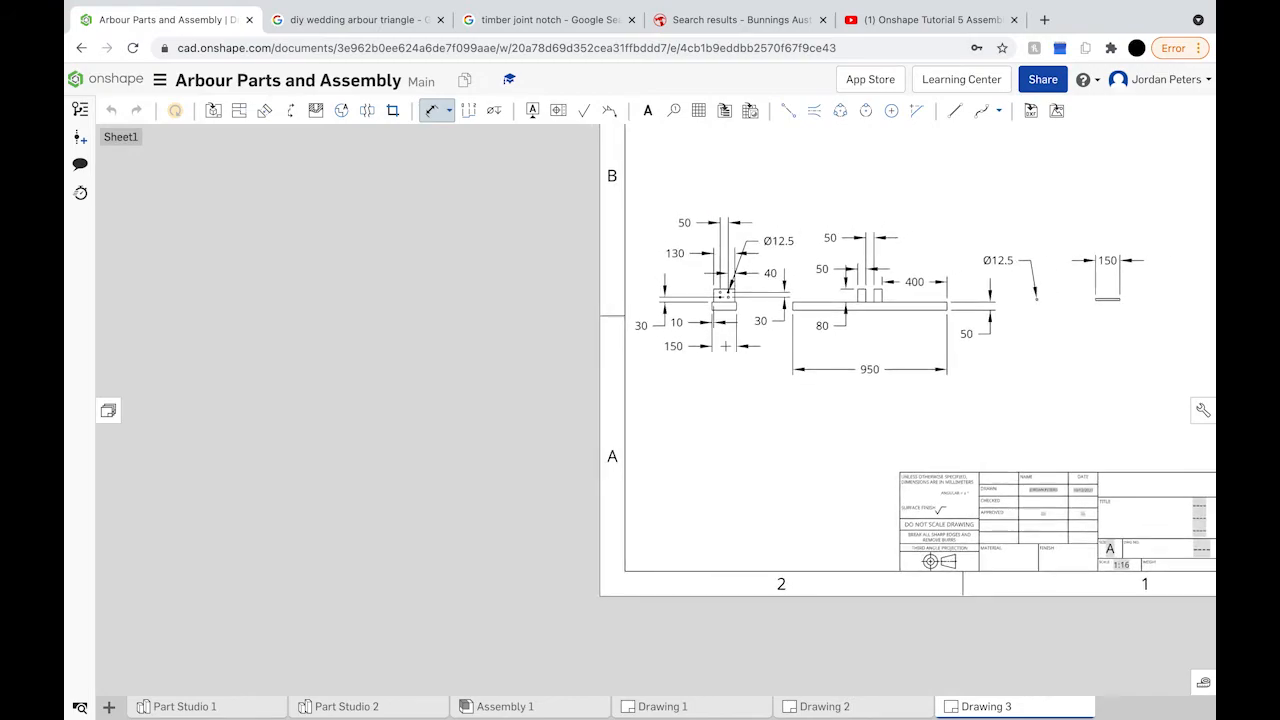
scroll(772, 320, down, 2)
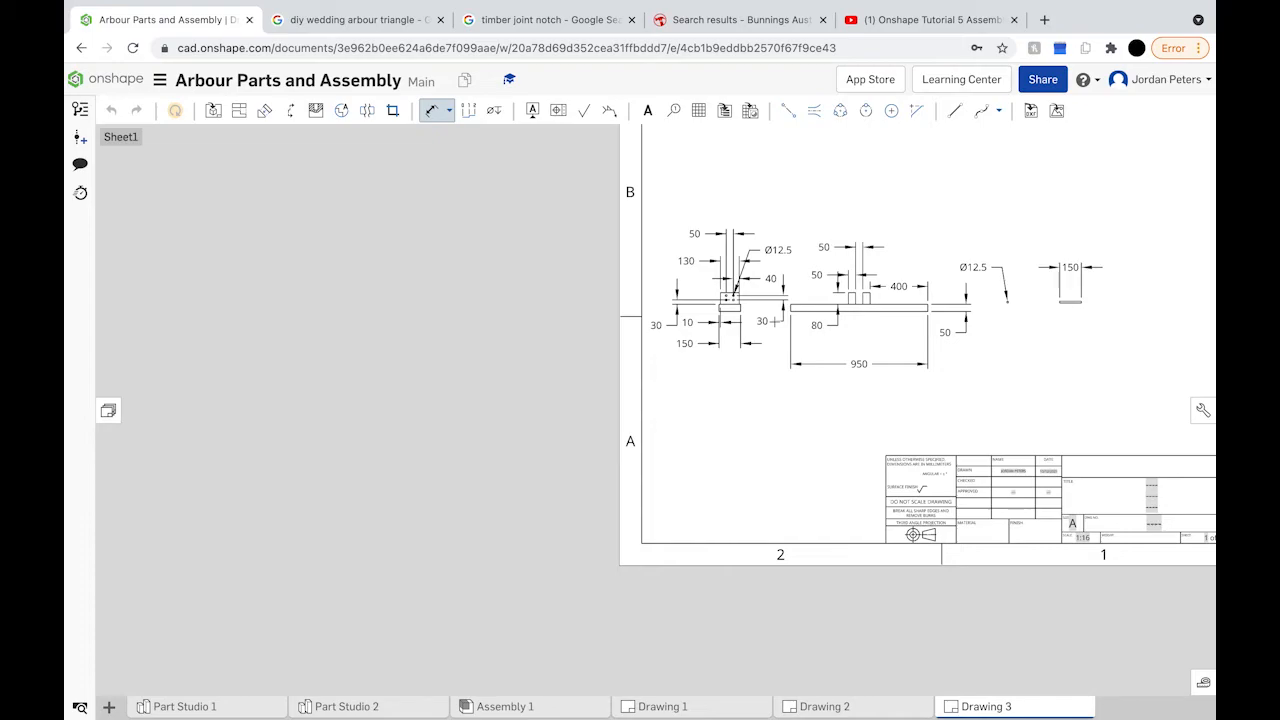
right_drag(644, 381, 429, 466)
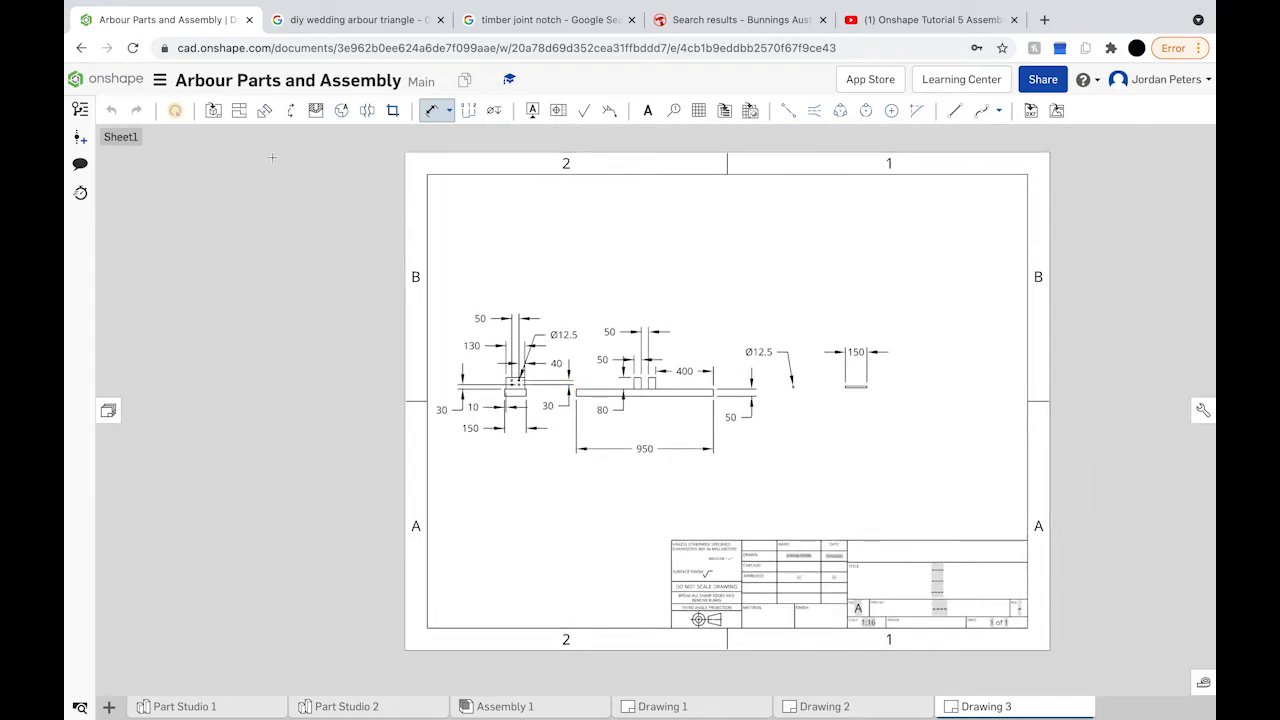
click(432, 112)
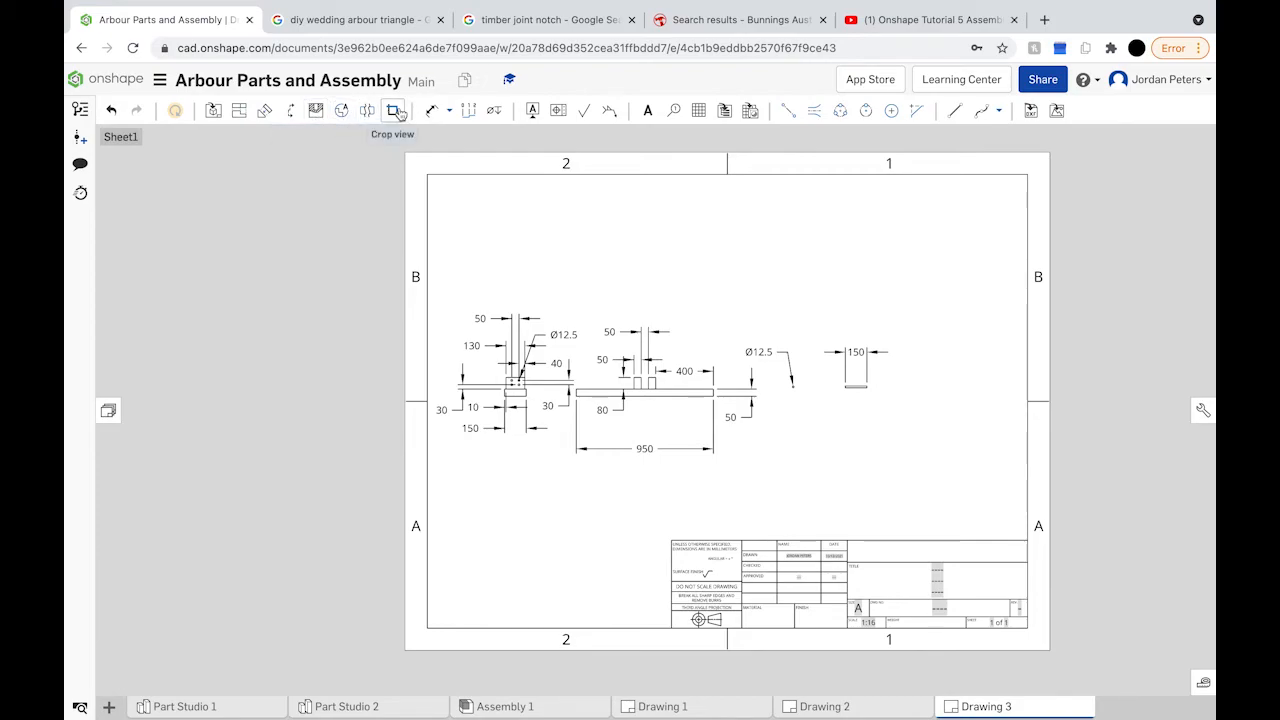
click(451, 113)
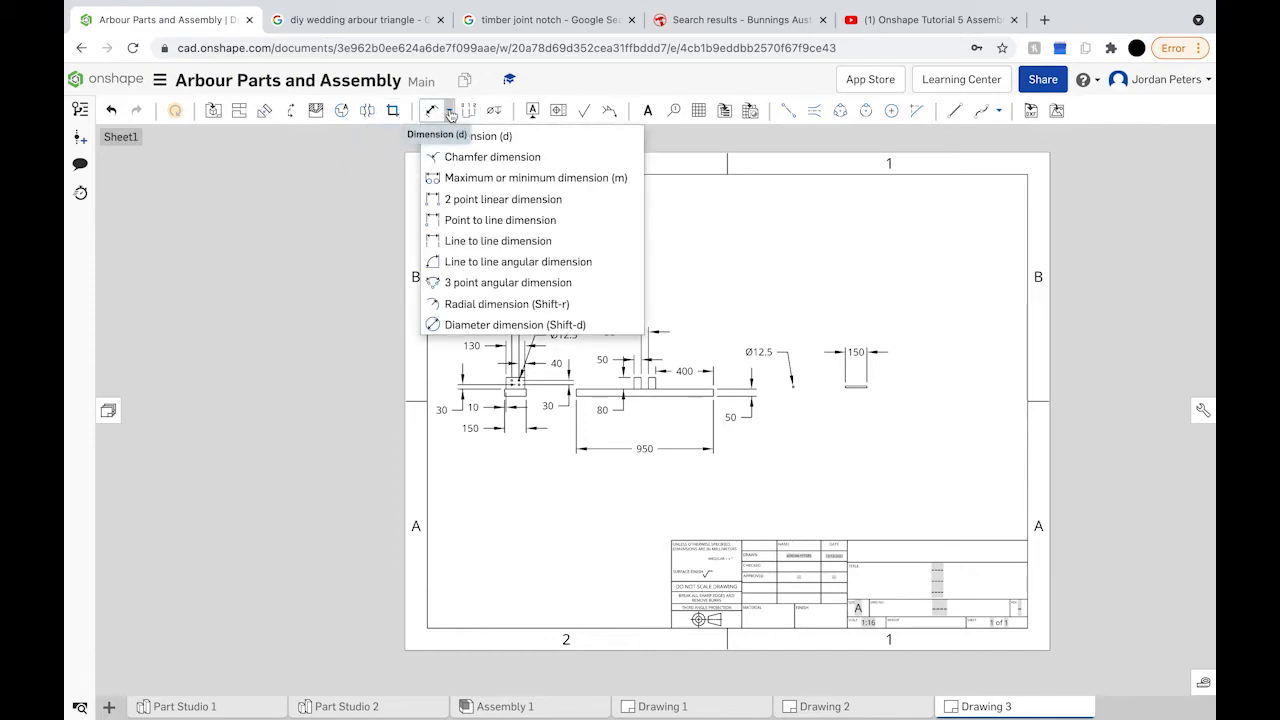
click(451, 113)
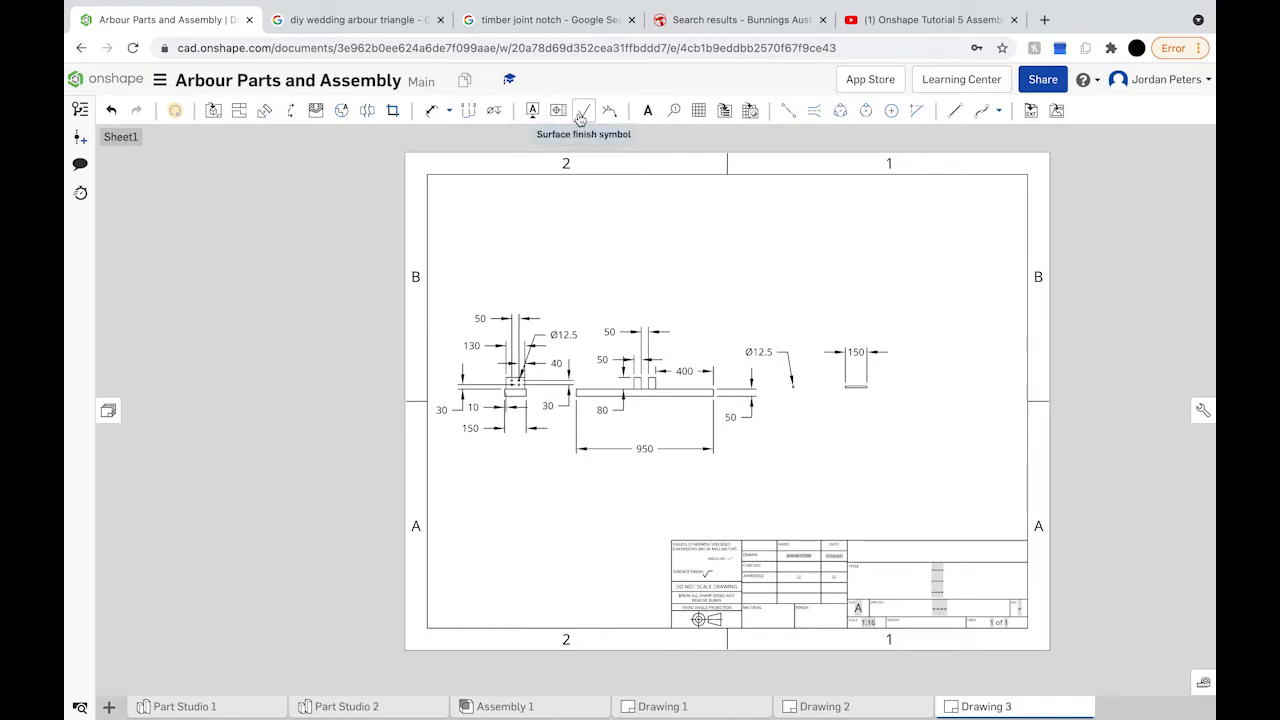
click(213, 110)
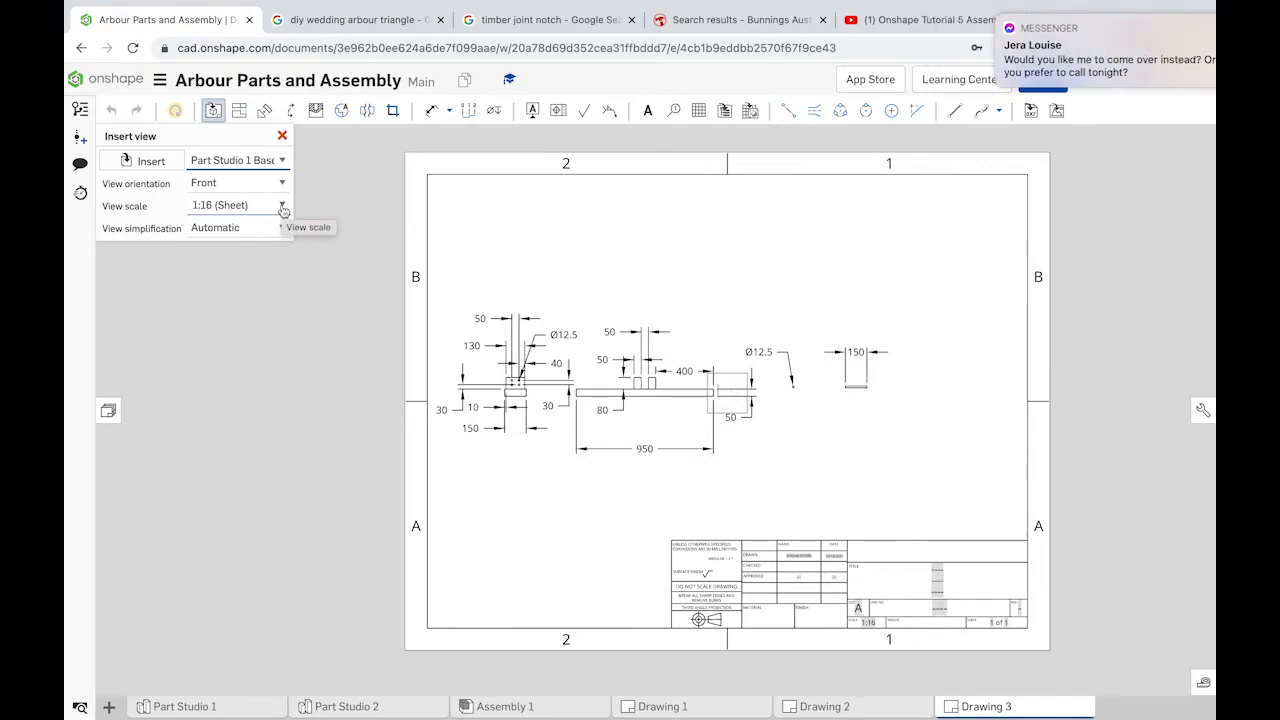
click(282, 206)
scroll(248, 320, down, 3)
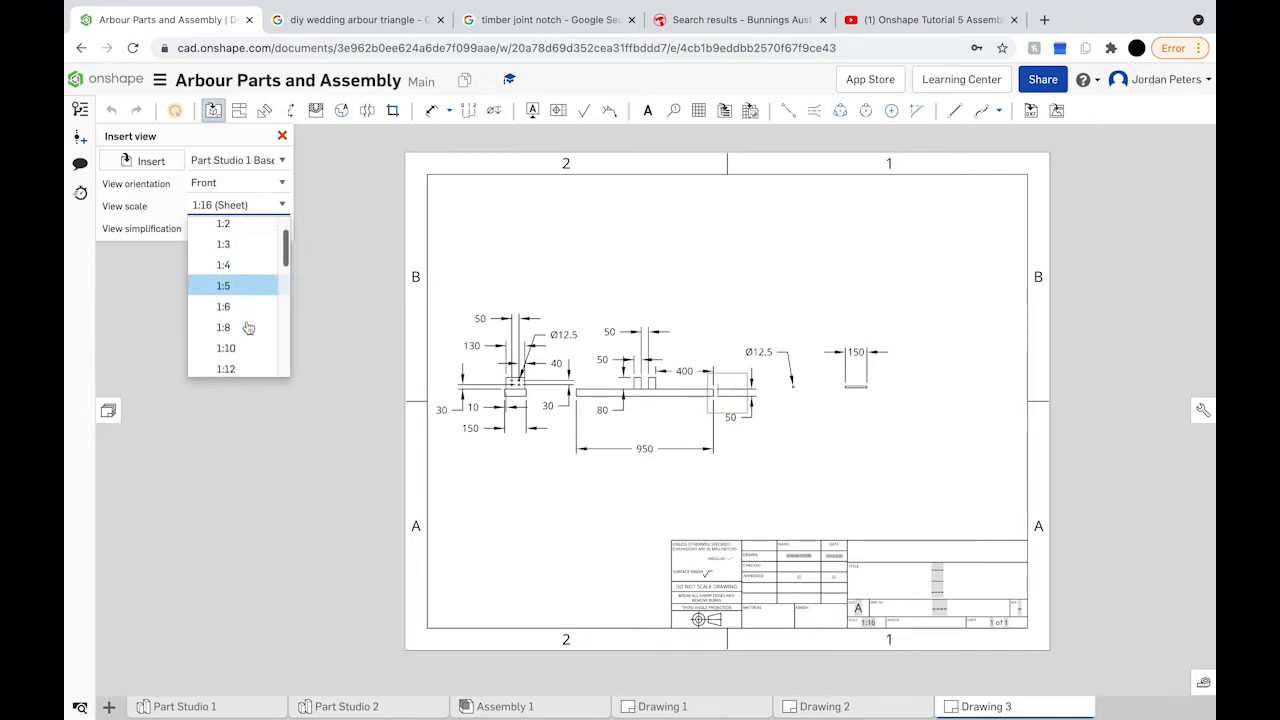
click(241, 290)
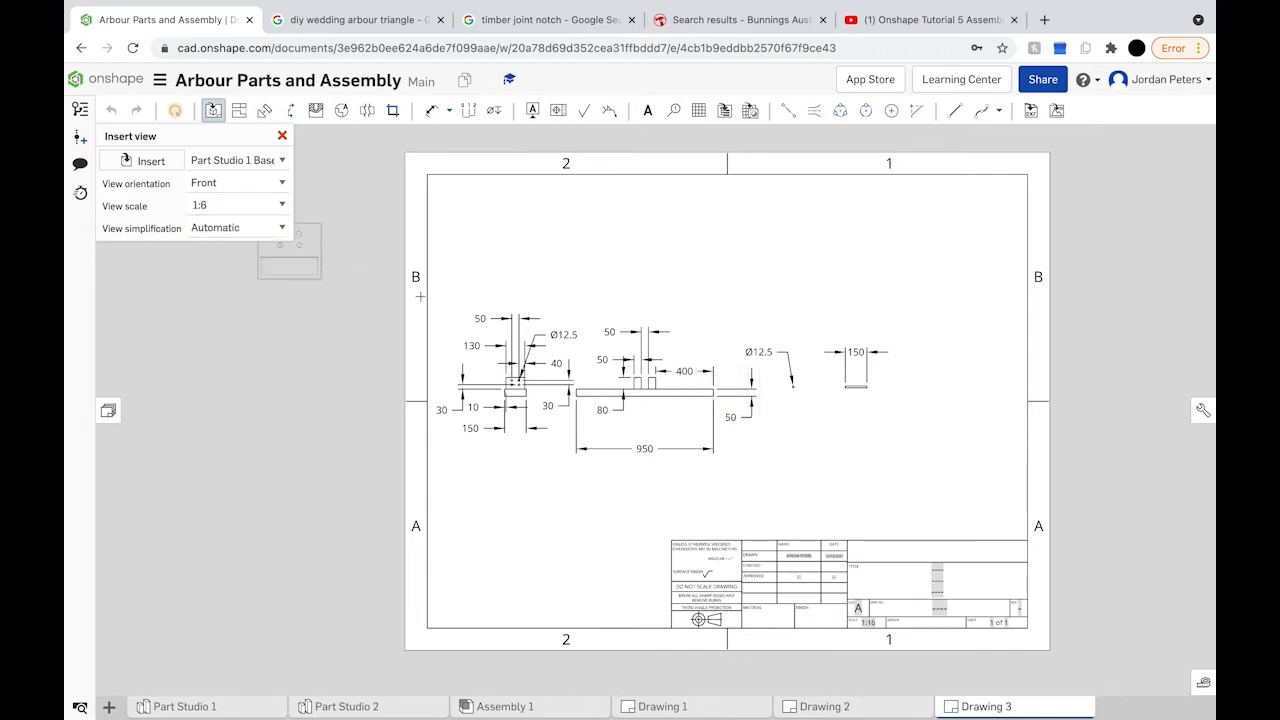
click(282, 139)
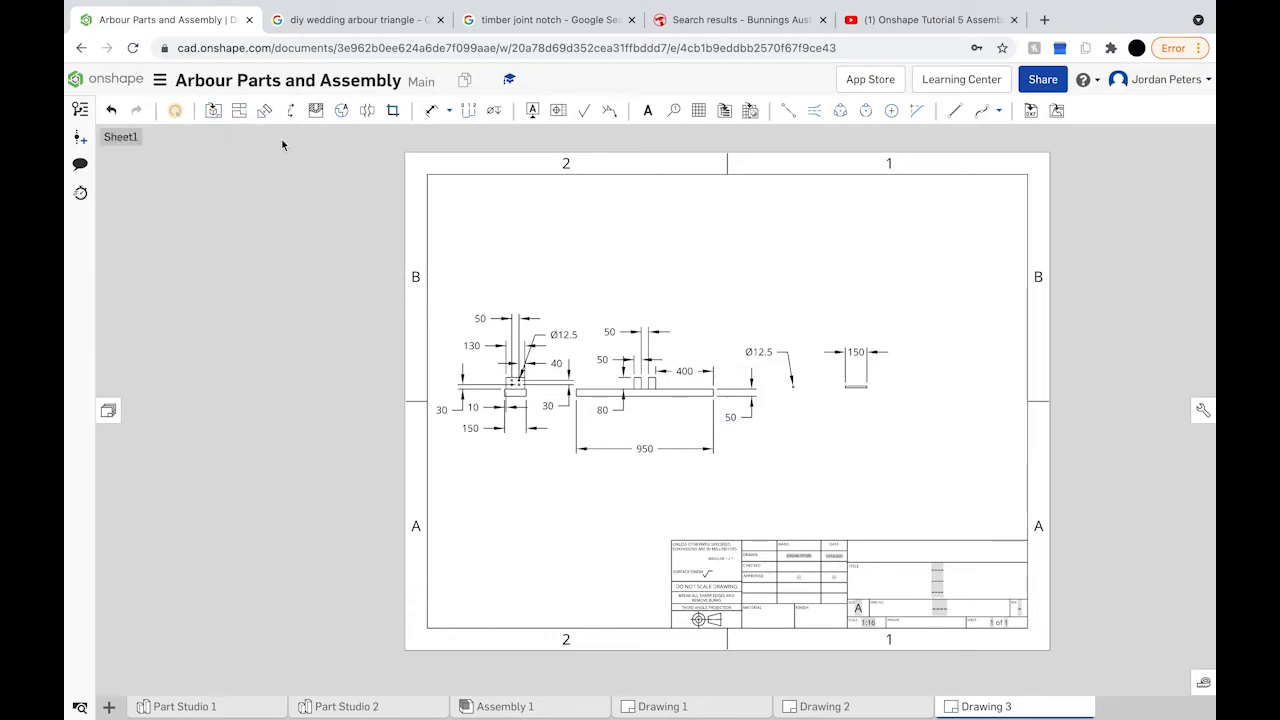
drag(460, 246, 916, 478)
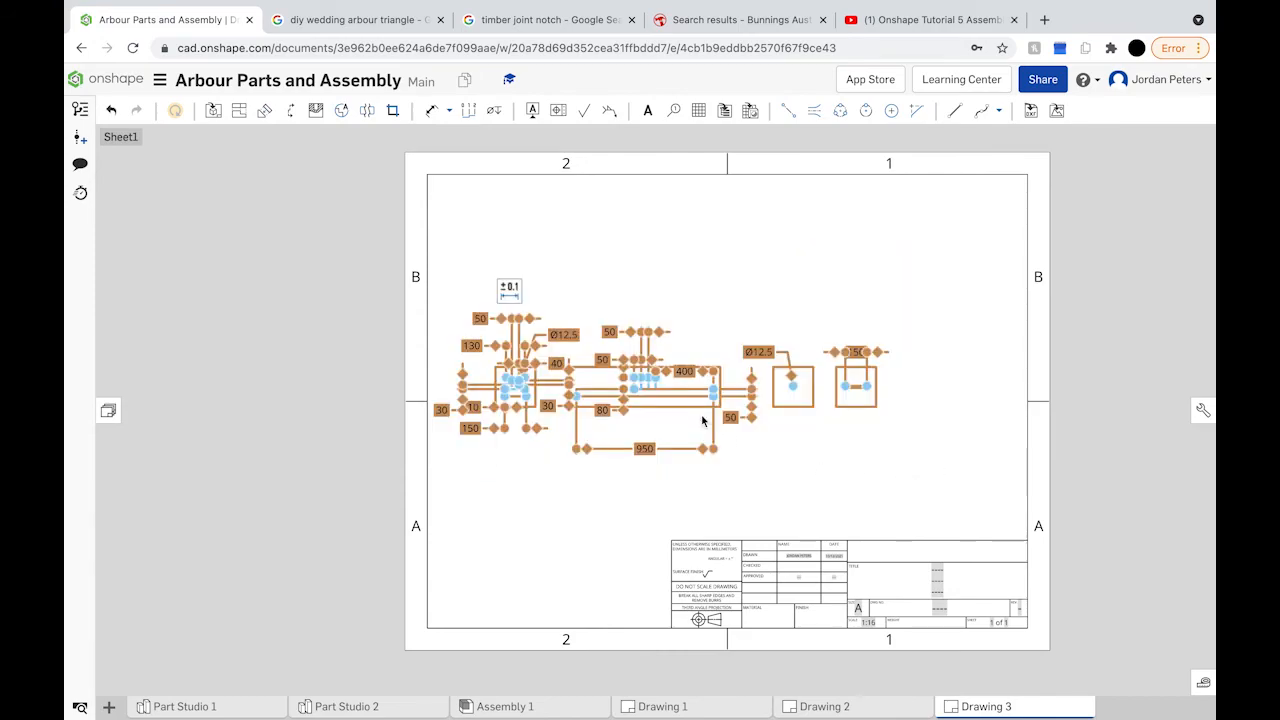
right_click(693, 413)
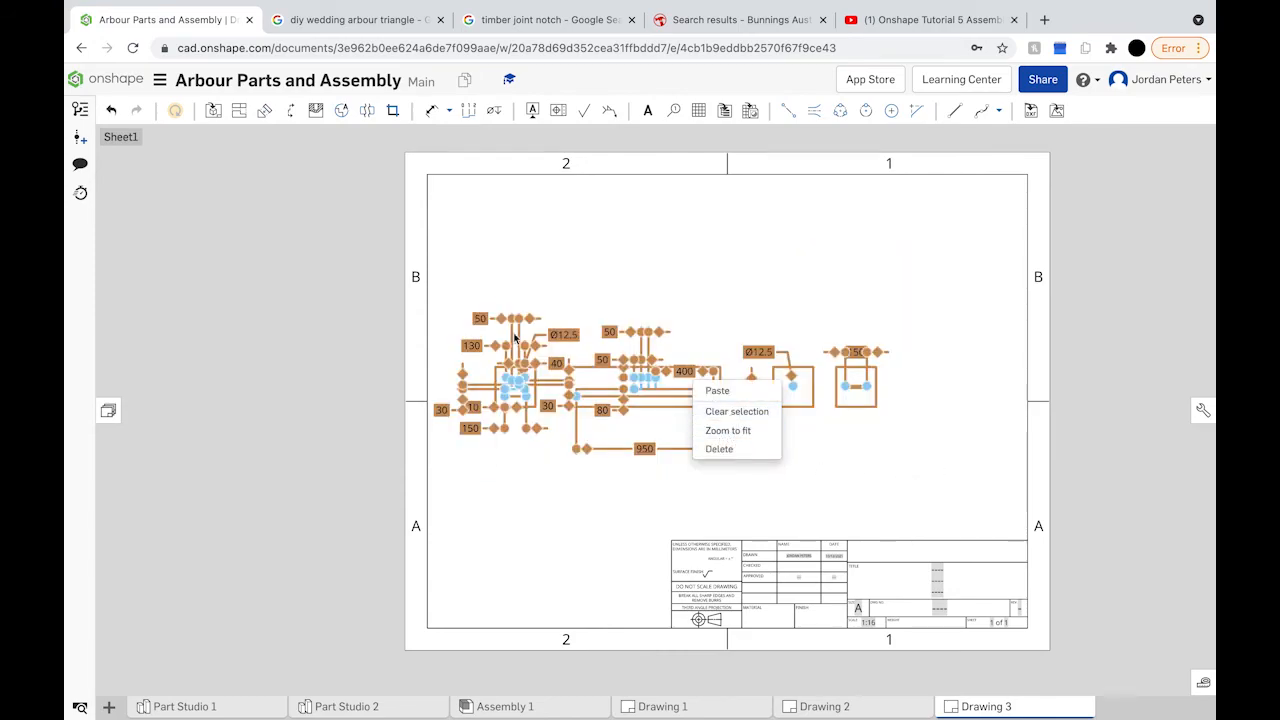
click(218, 116)
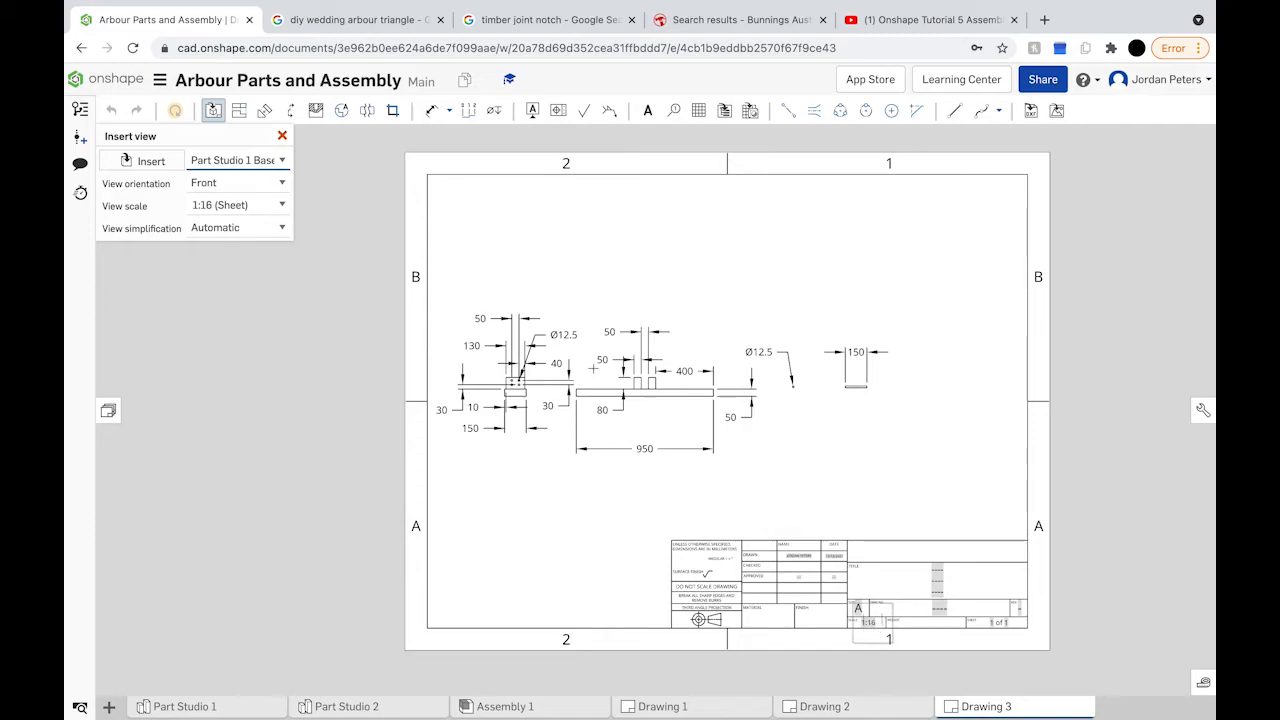
Step: Change the title-block scale note from 1:16 to 1:2
click(215, 119)
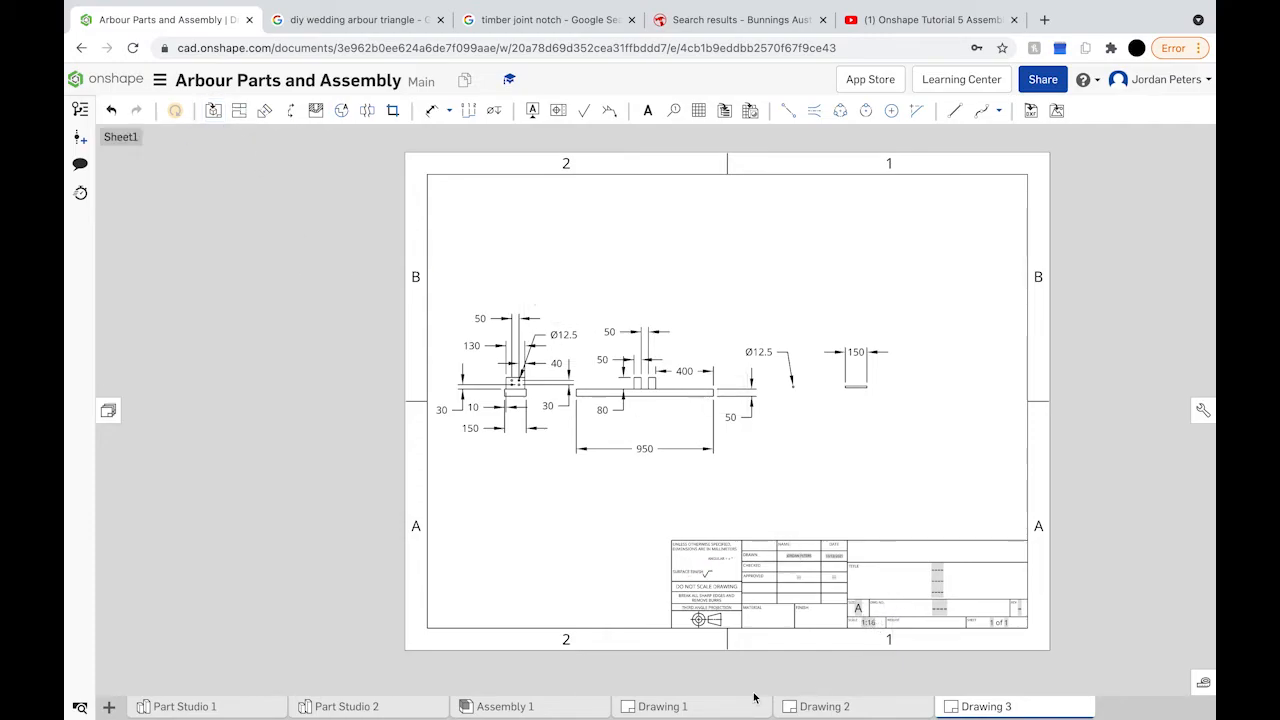
scroll(866, 622, up, 5)
scroll(866, 622, up, 2)
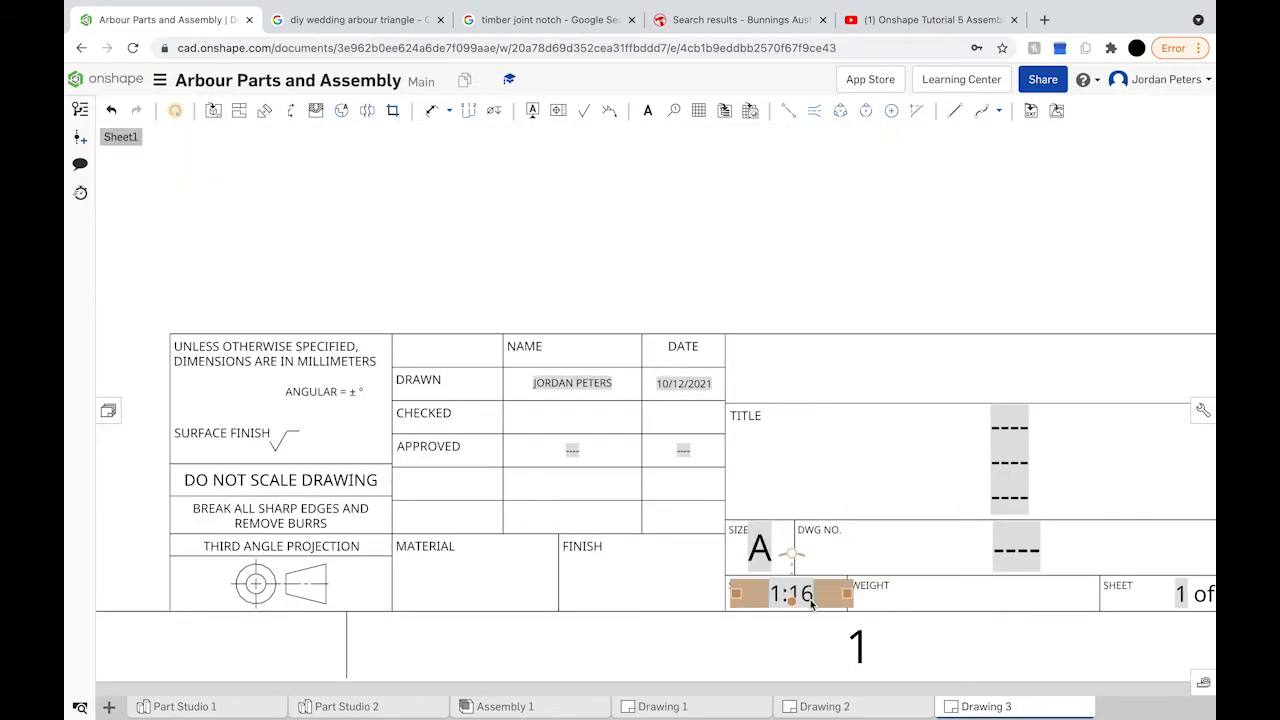
double_click(809, 597)
key(BackSpace)
text(1:2)
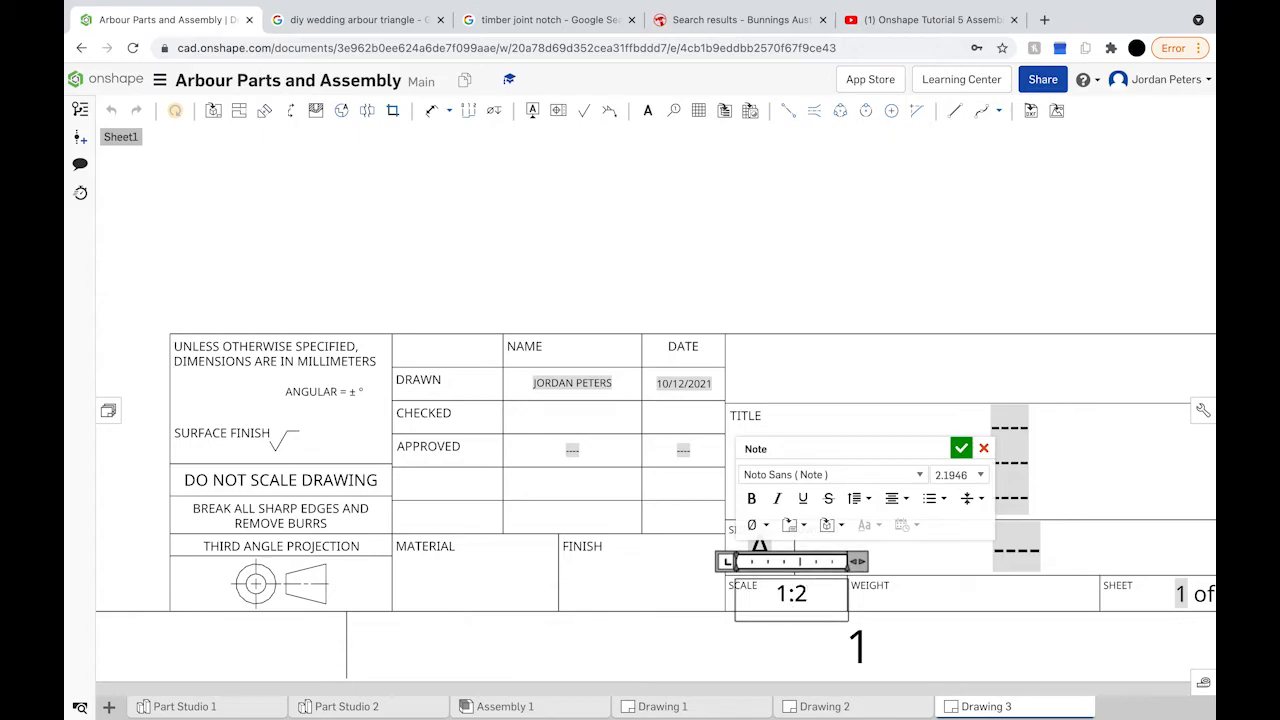
scroll(717, 499, down, 5)
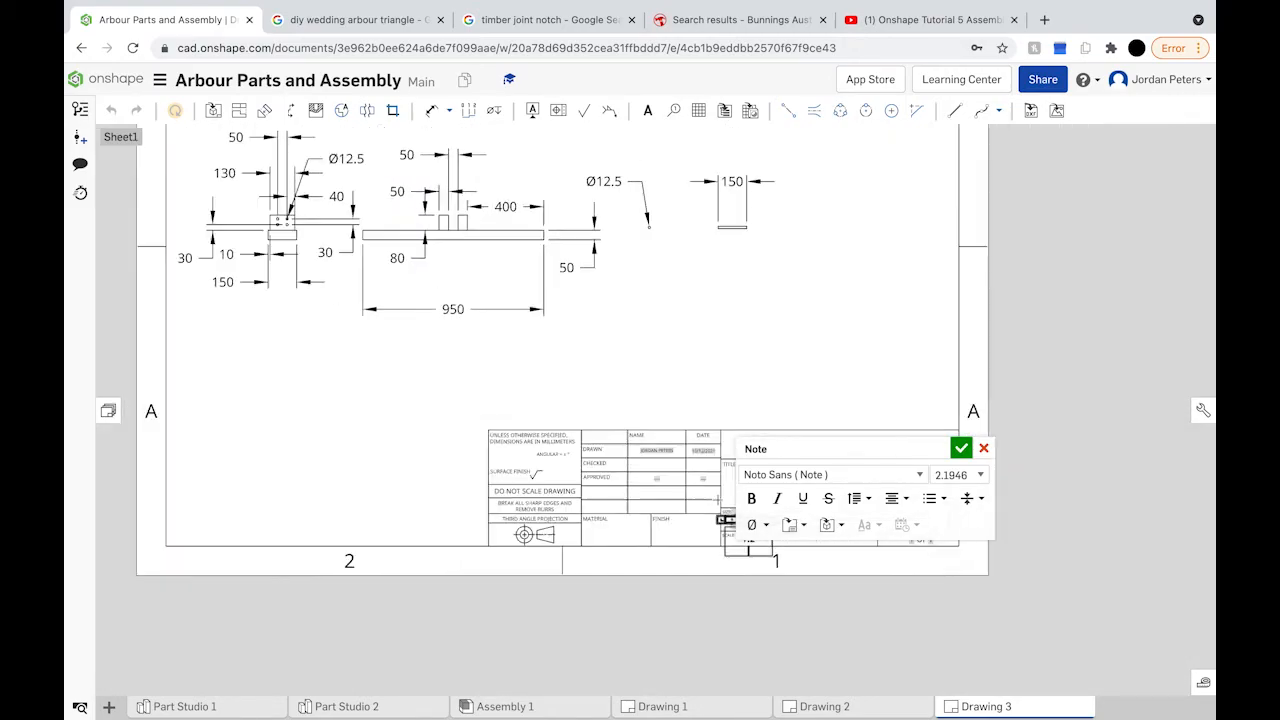
click(961, 450)
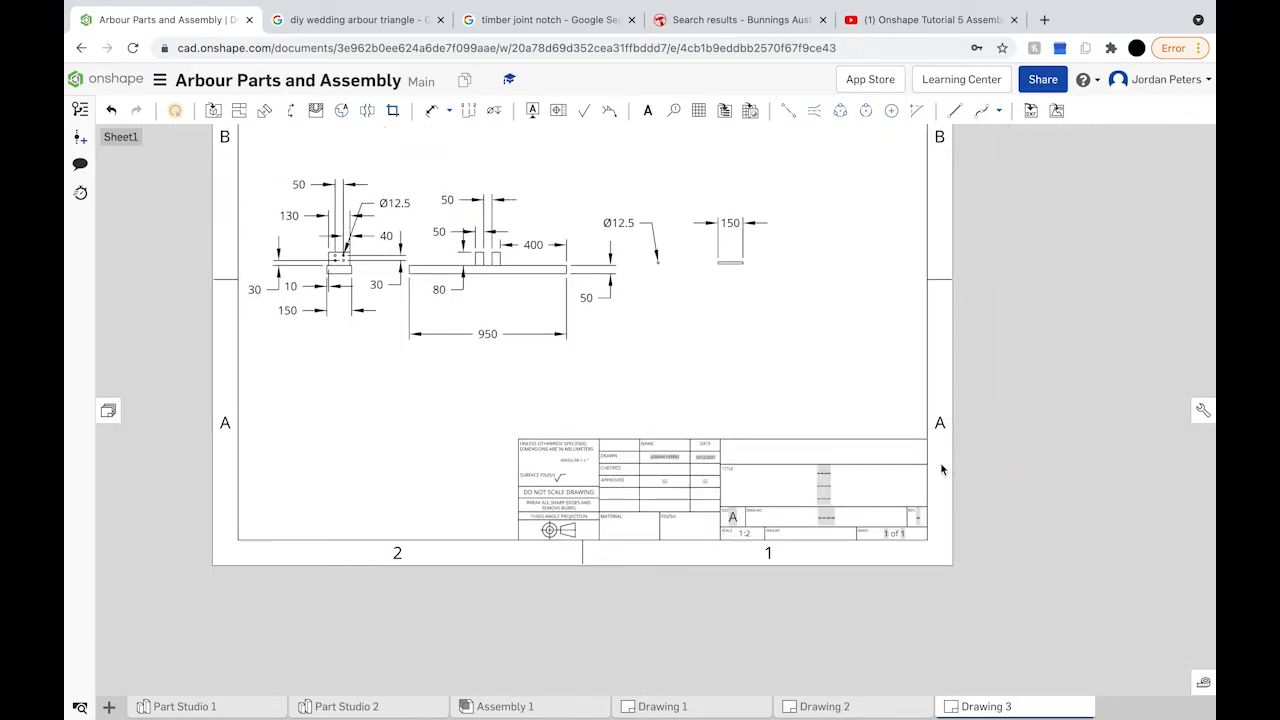
click(1043, 20)
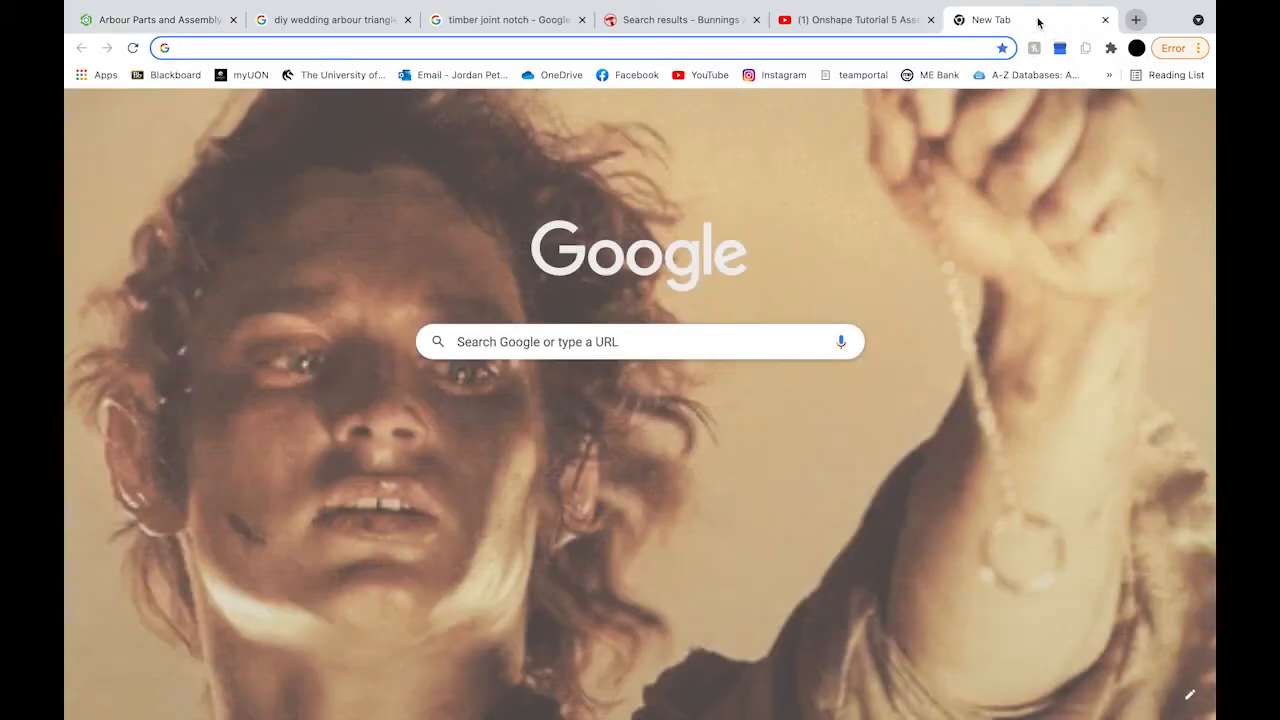
Step: Search Google for 'how to change scale of placed parts in assembly onshape'
text(how to chan)
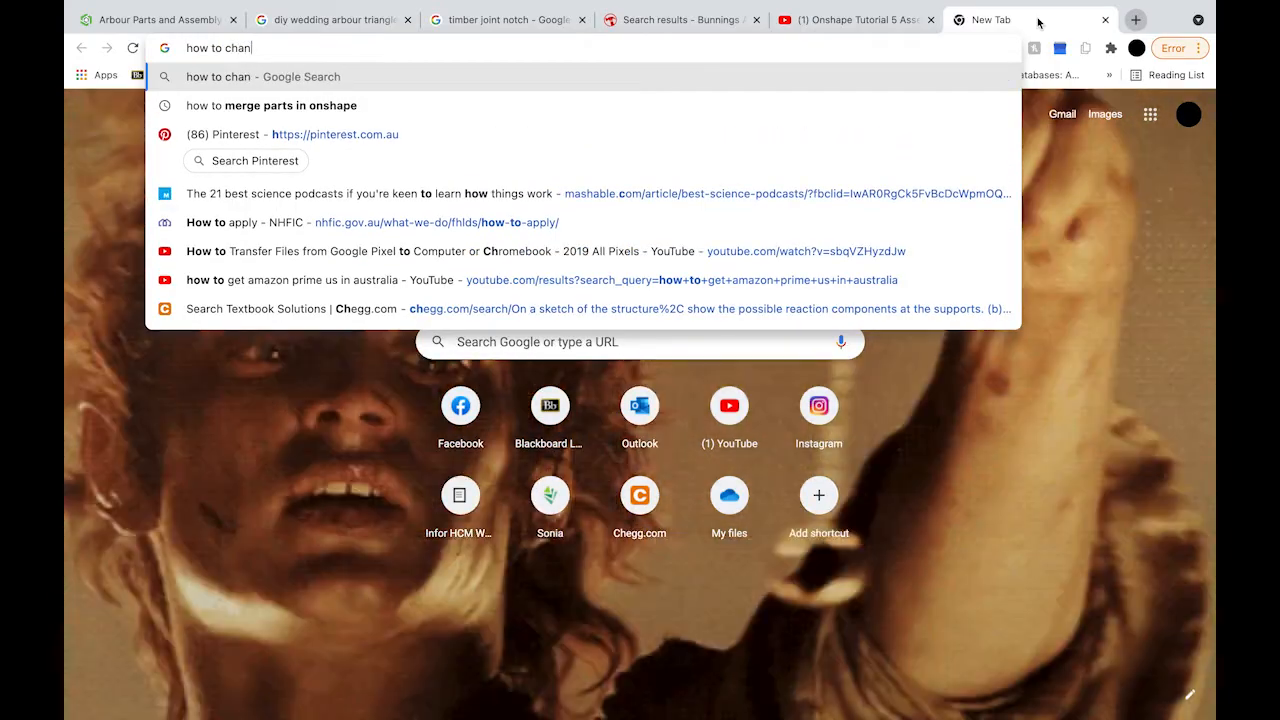
text(ge scale )
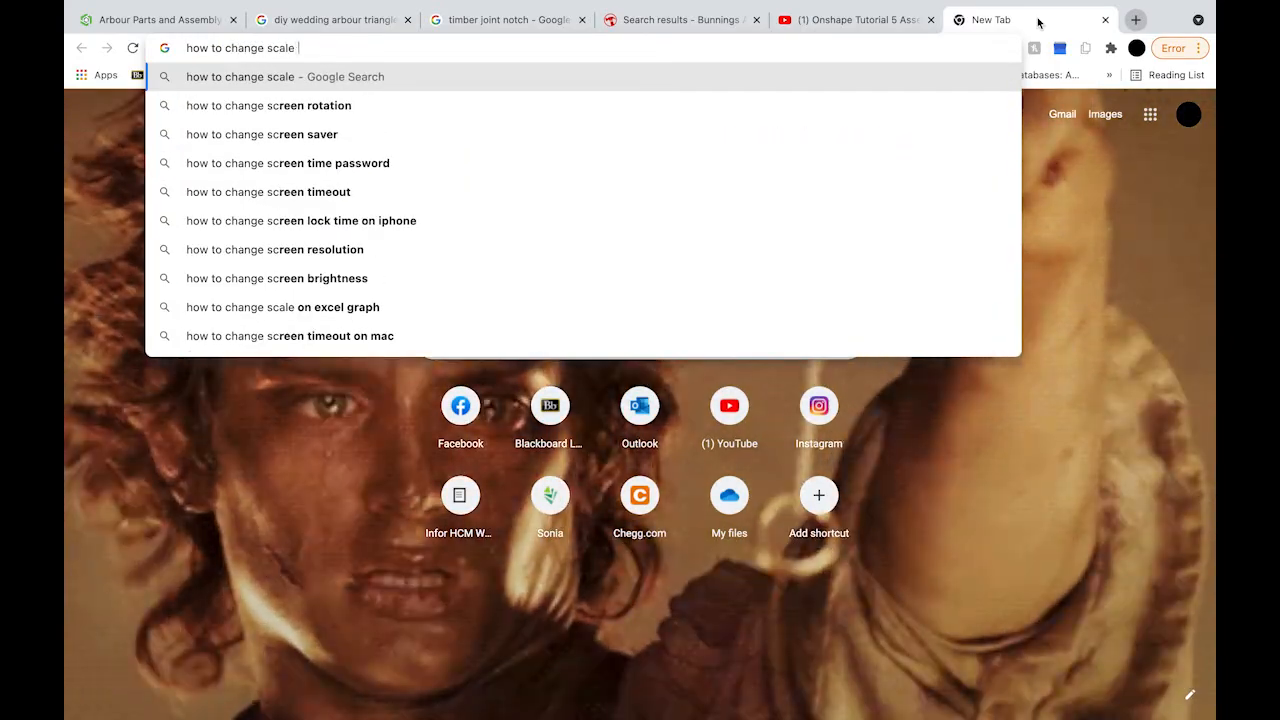
text(of placed )
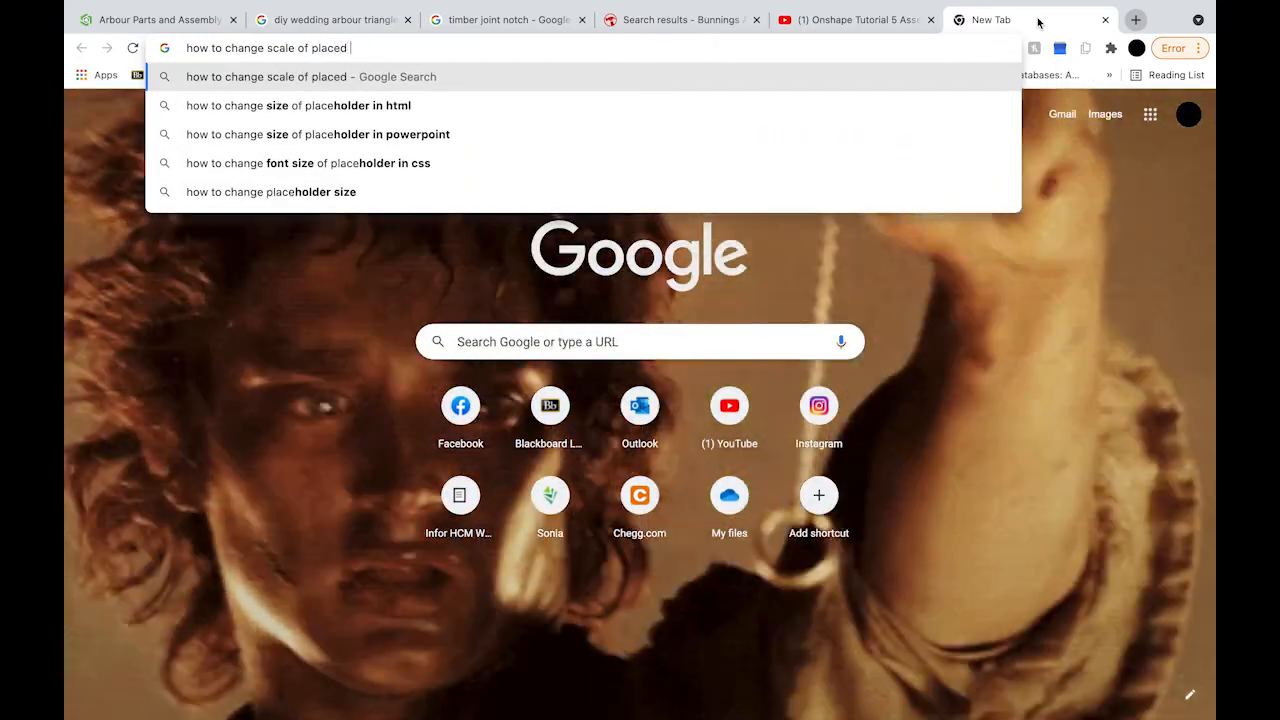
text(parts in)
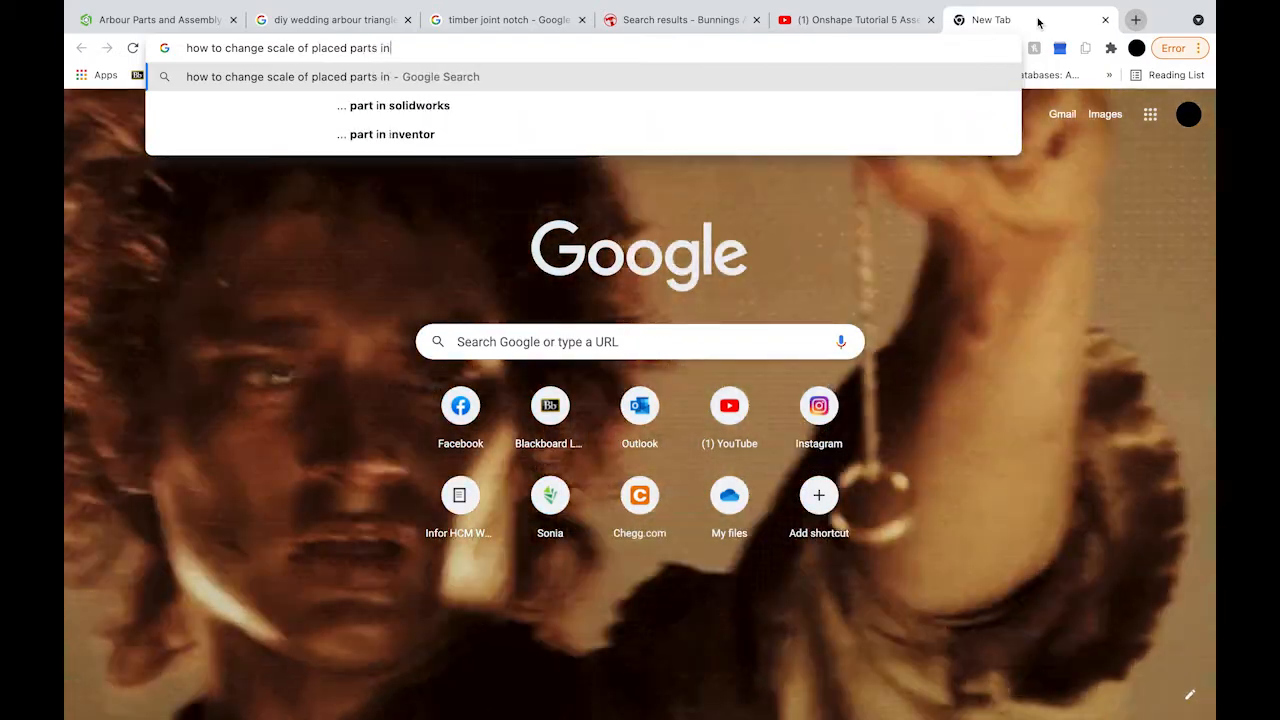
text( assembly onshape)
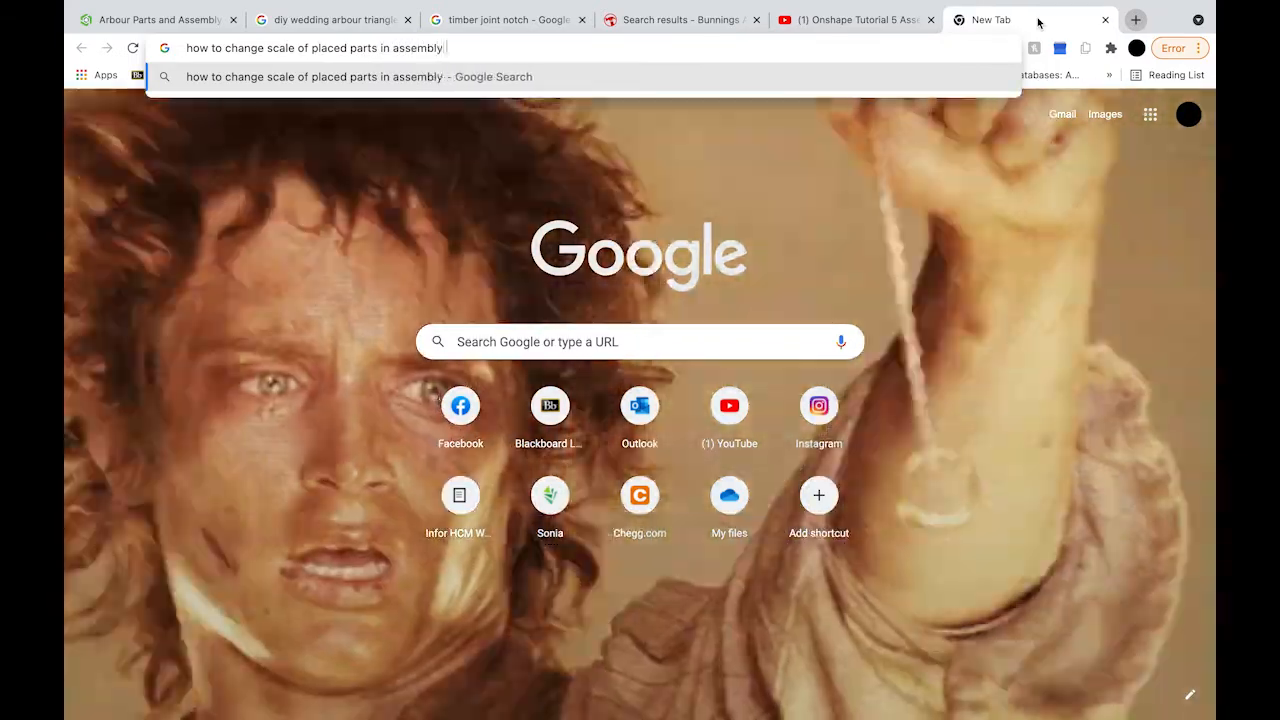
key(Return)
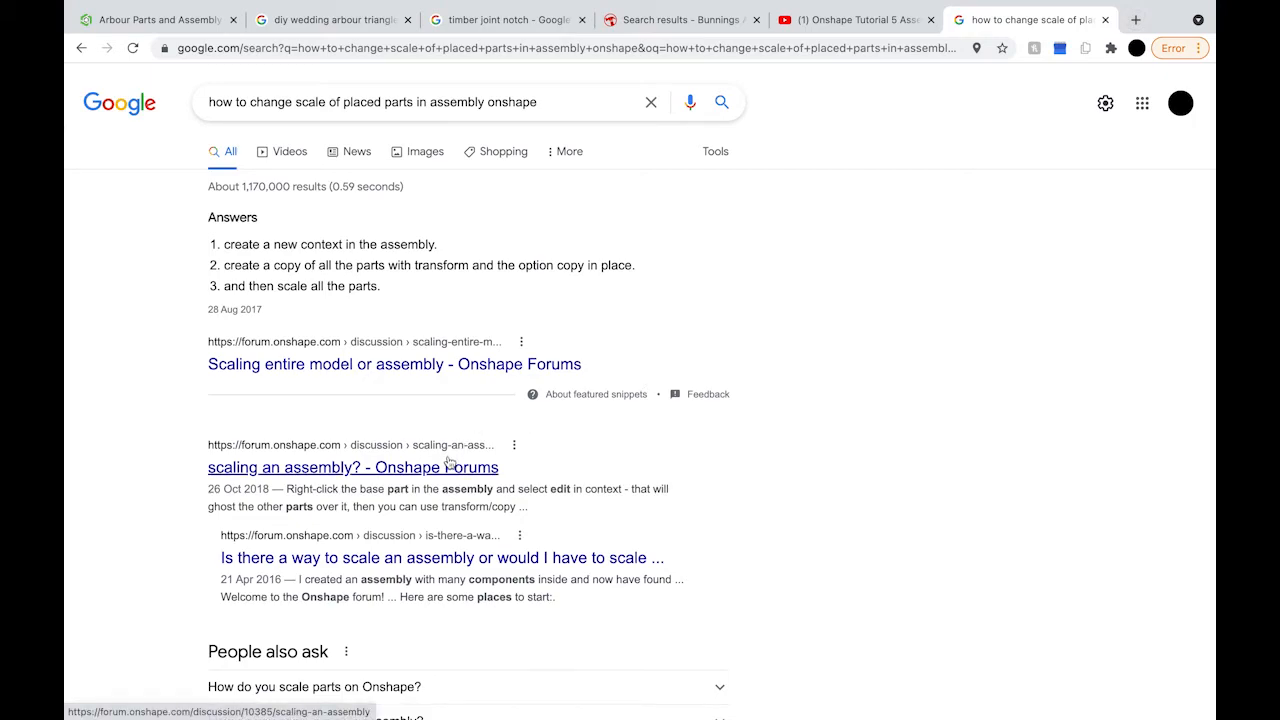
click(449, 464)
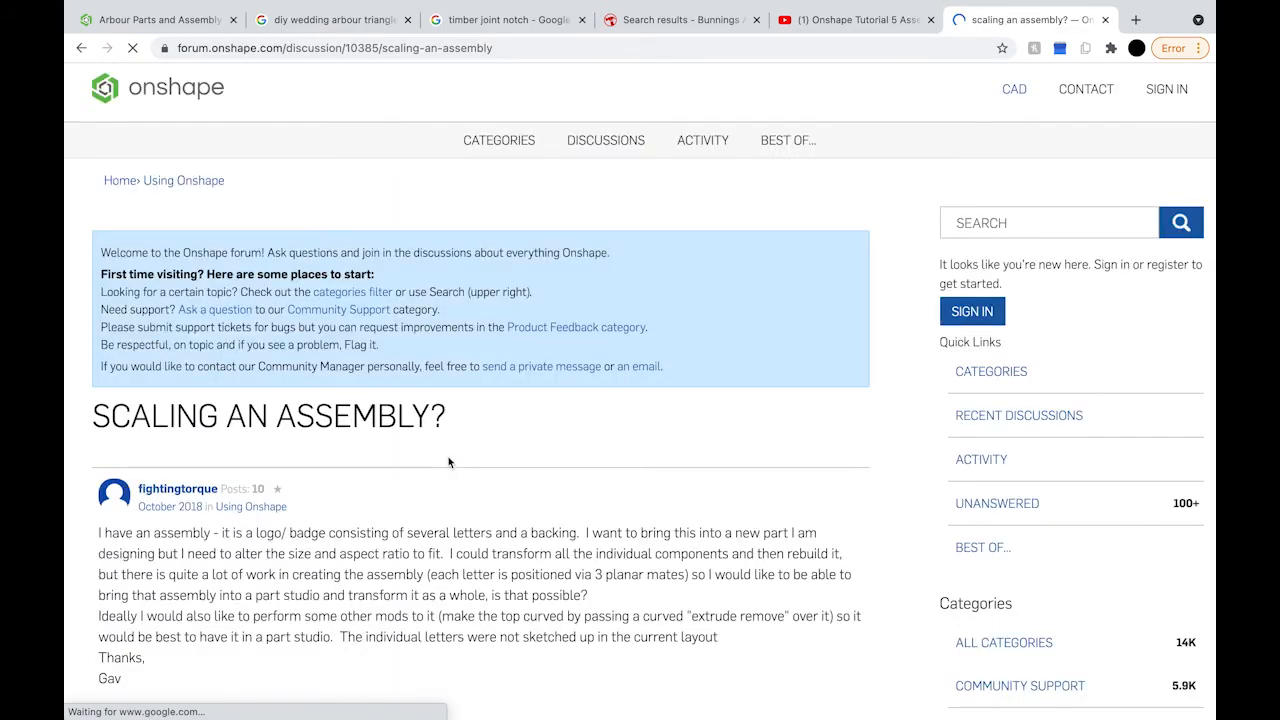
scroll(470, 468, down, 3)
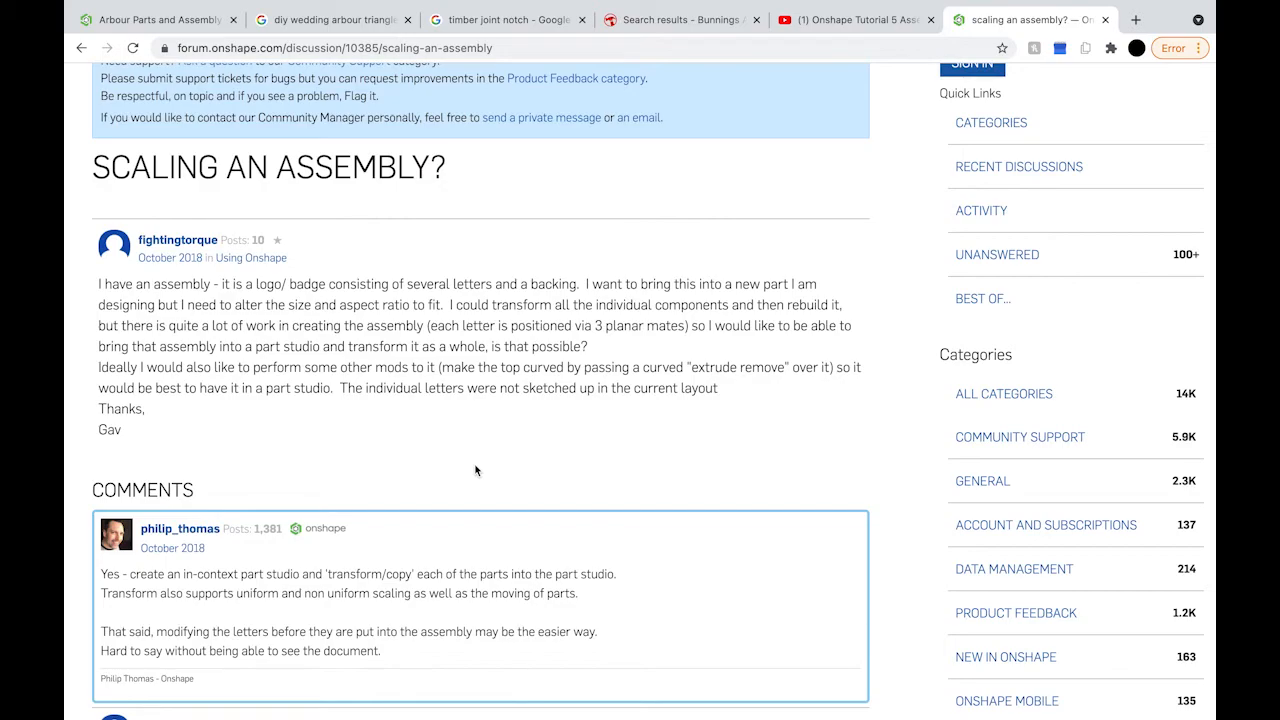
scroll(475, 470, up, 3)
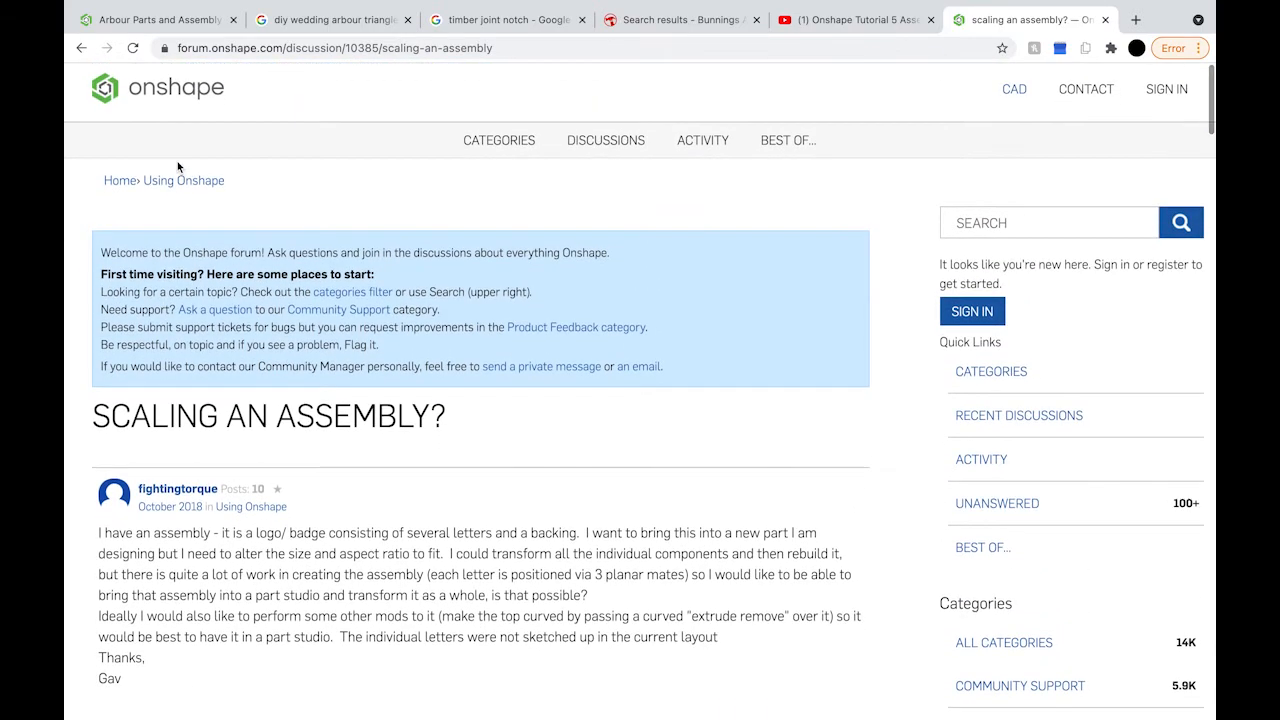
click(81, 49)
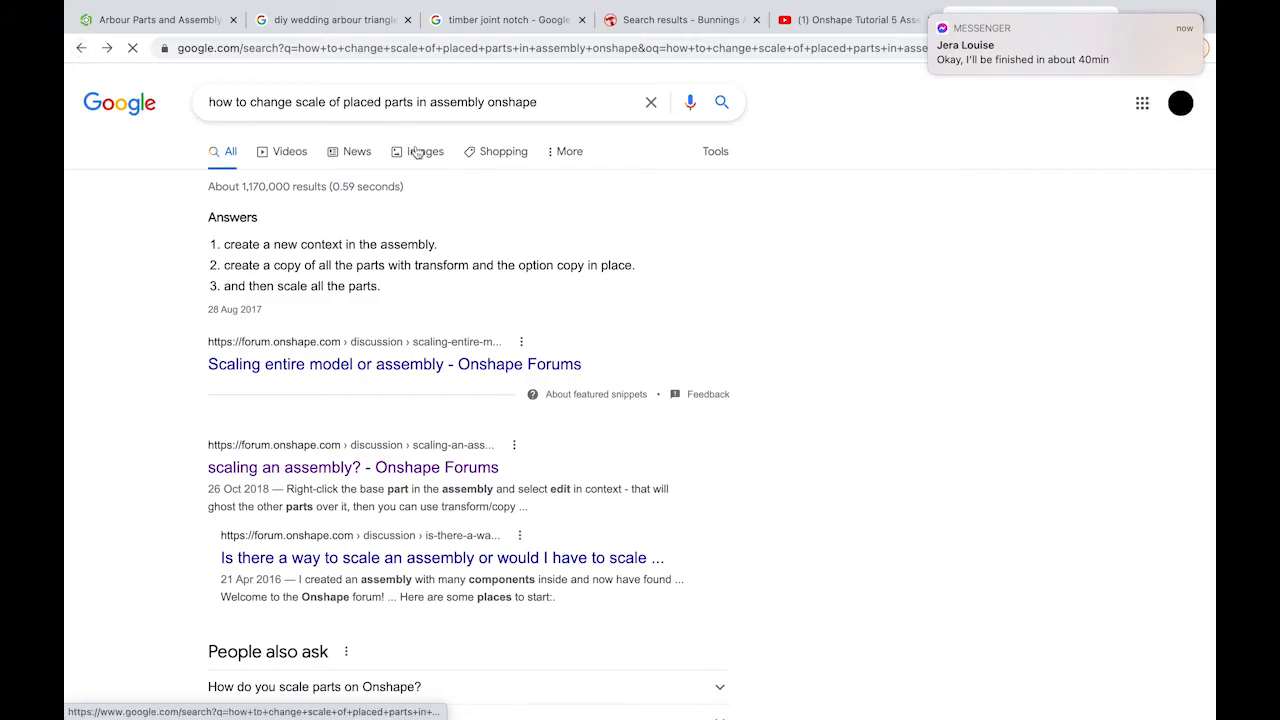
Step: Add 'drawing' before 'onshape' to refine the Google search about scaling placed parts in assemblies
click(488, 102)
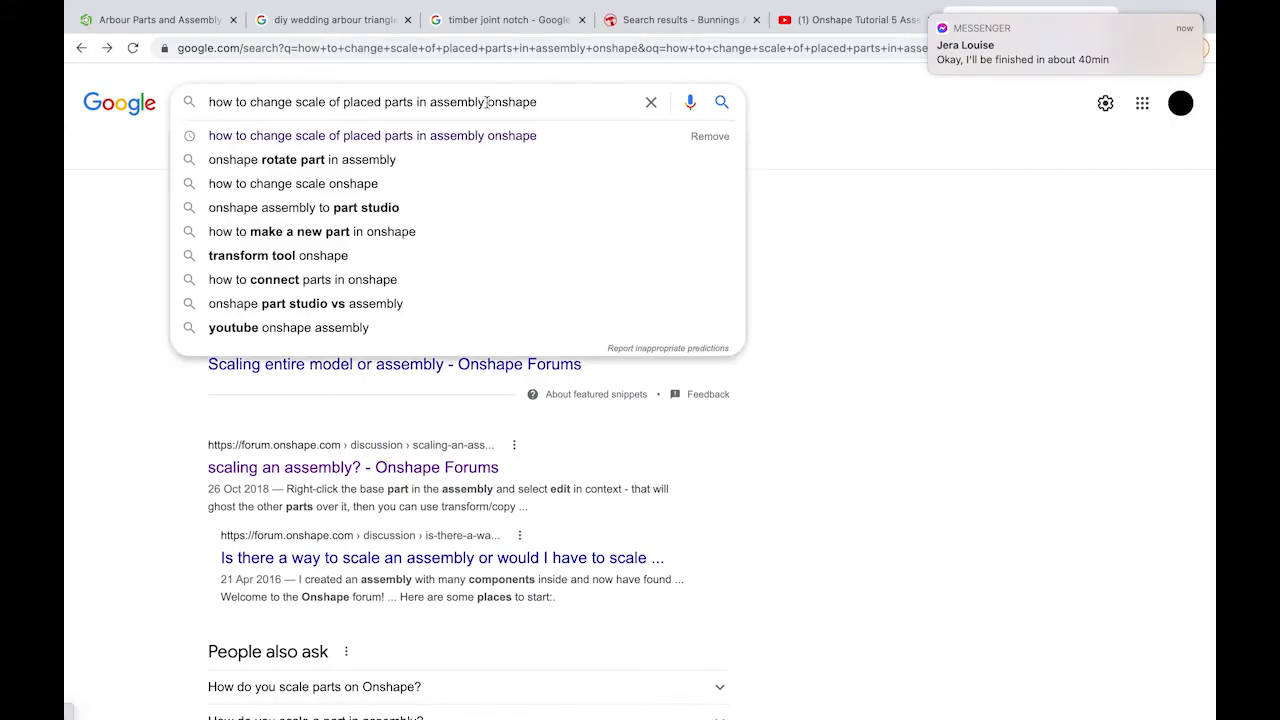
text(drawing)
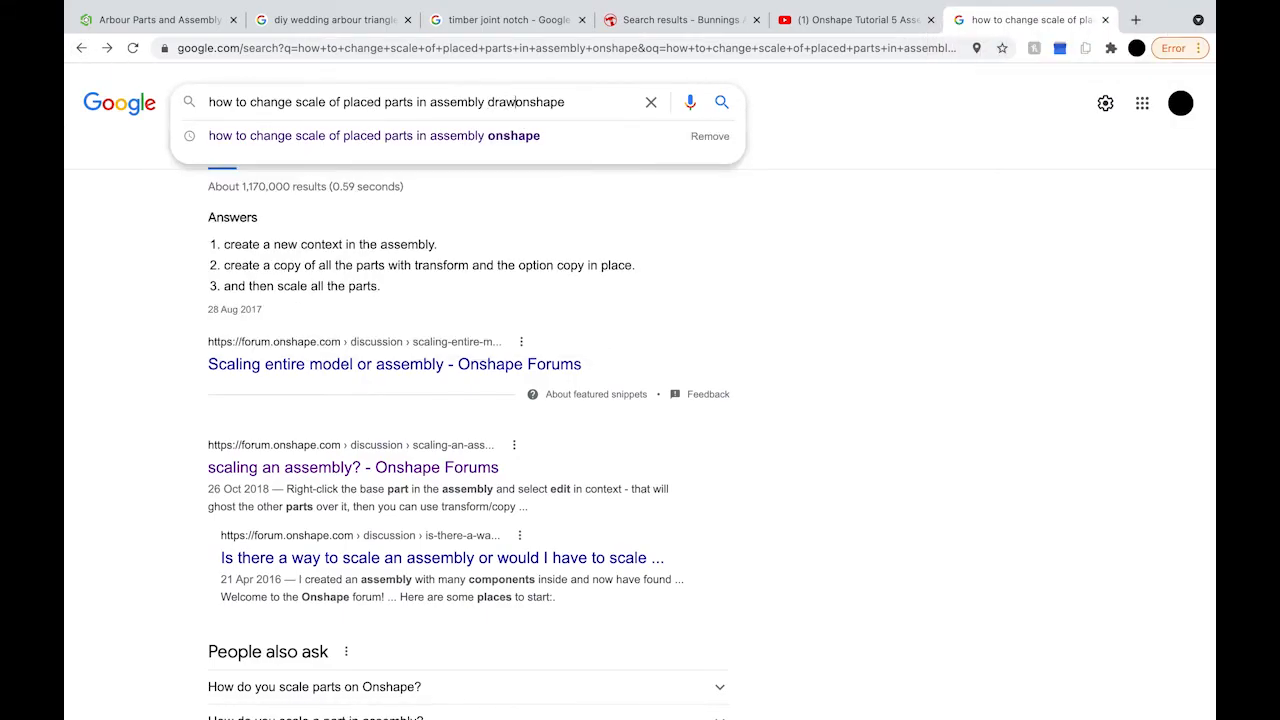
key(Return)
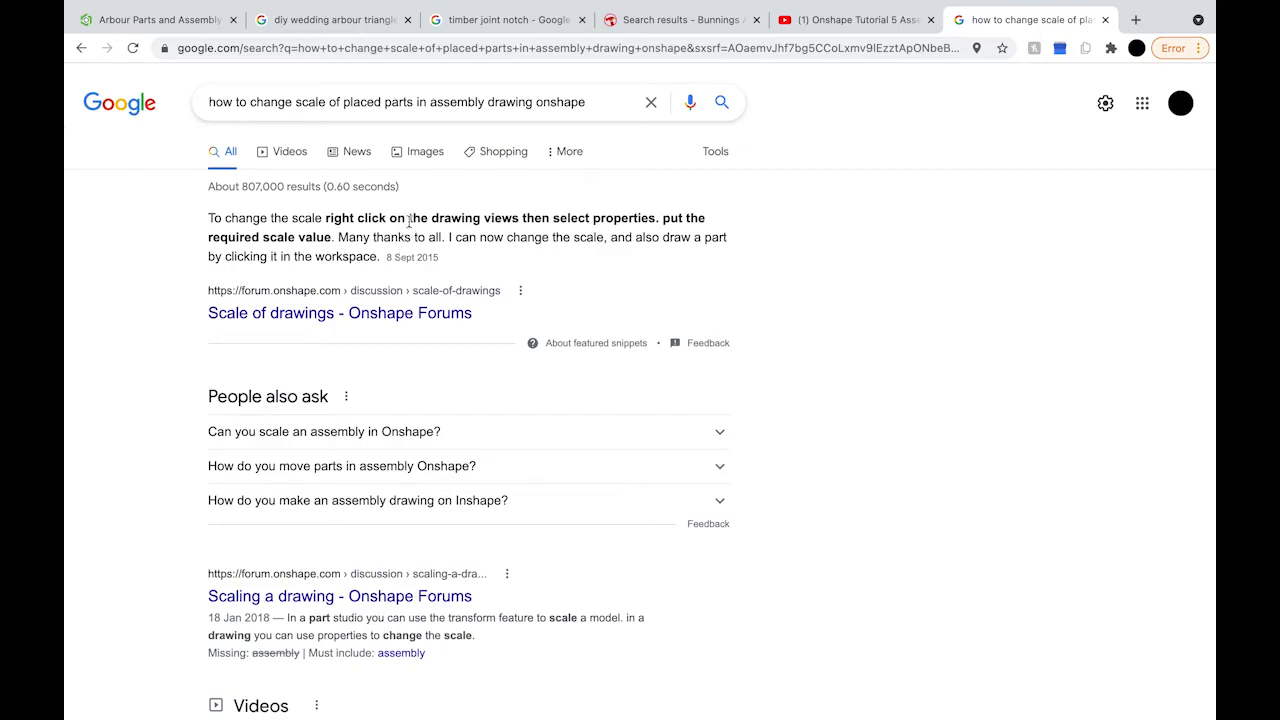
Step: Back in Onshape, change the front Base view's scale from 1:16 to 1:8, then to 1:4
click(163, 19)
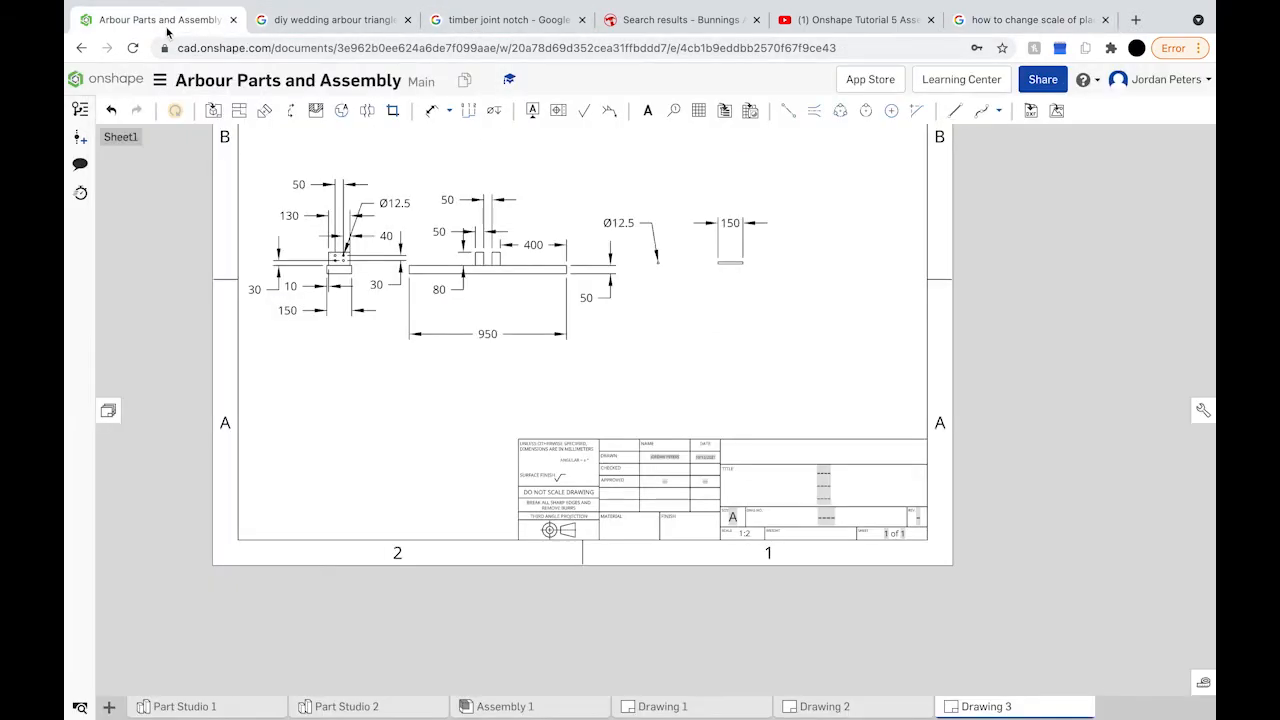
right_click(342, 272)
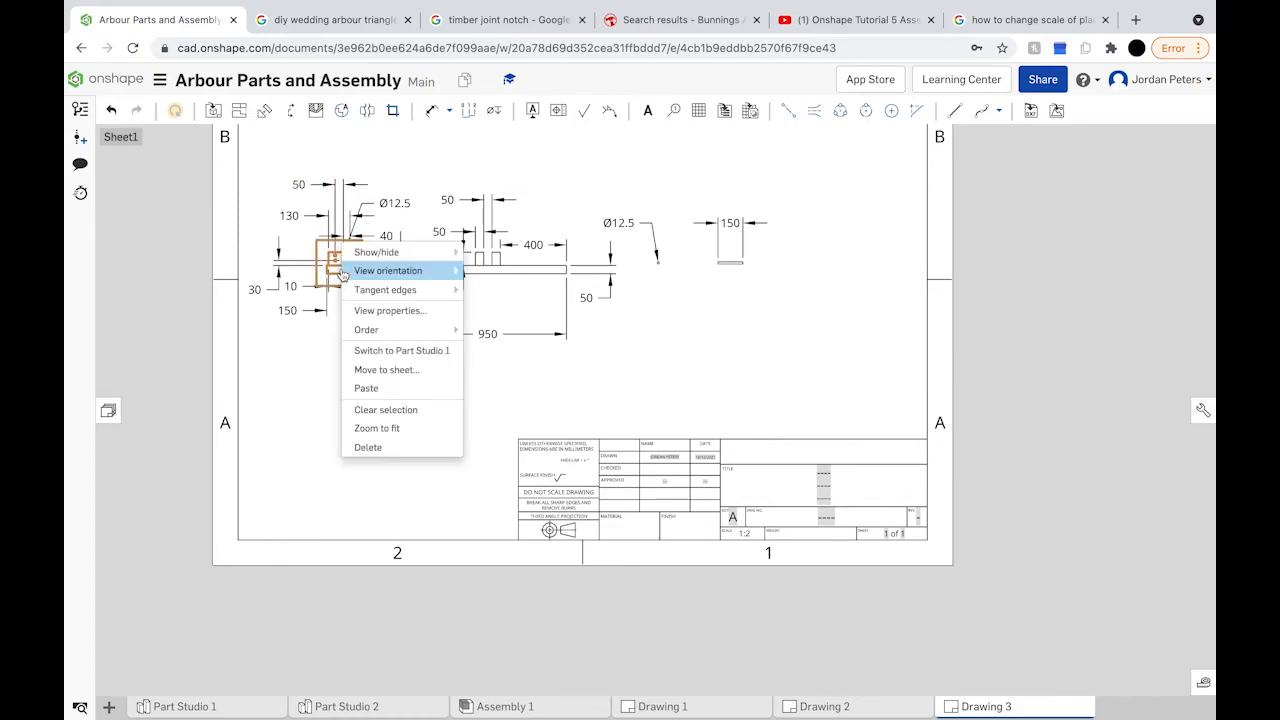
click(408, 310)
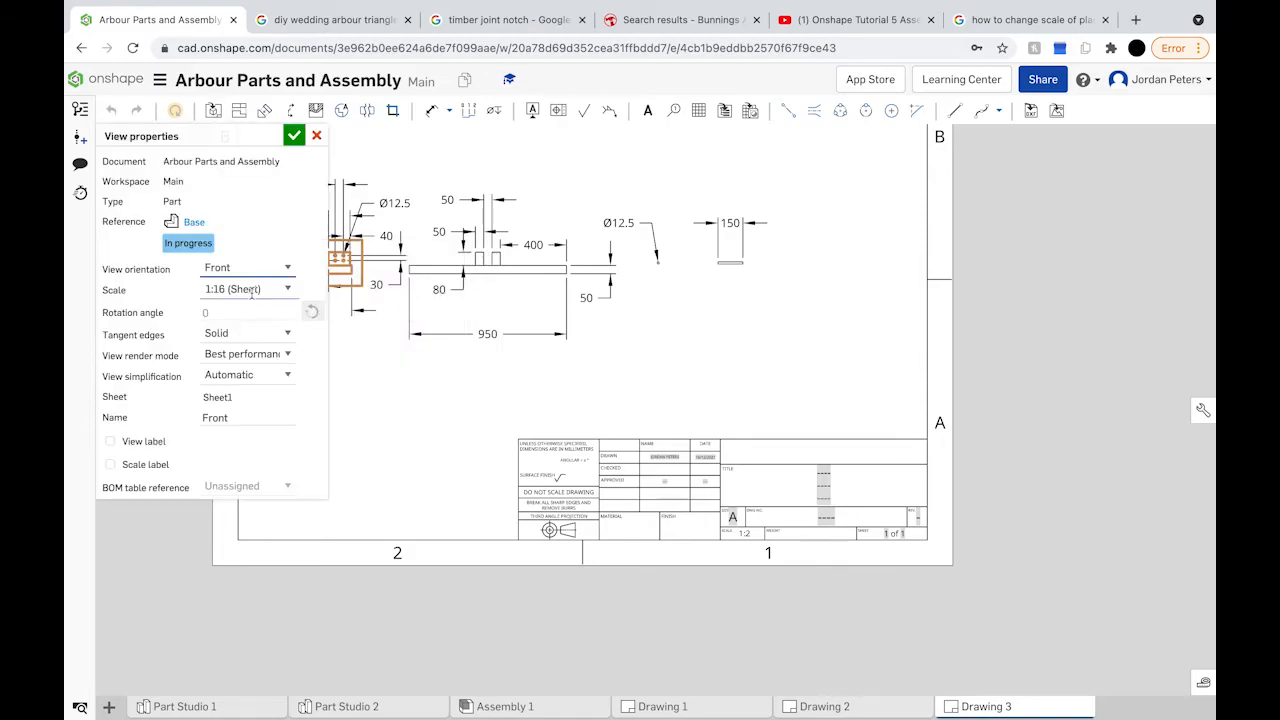
click(281, 289)
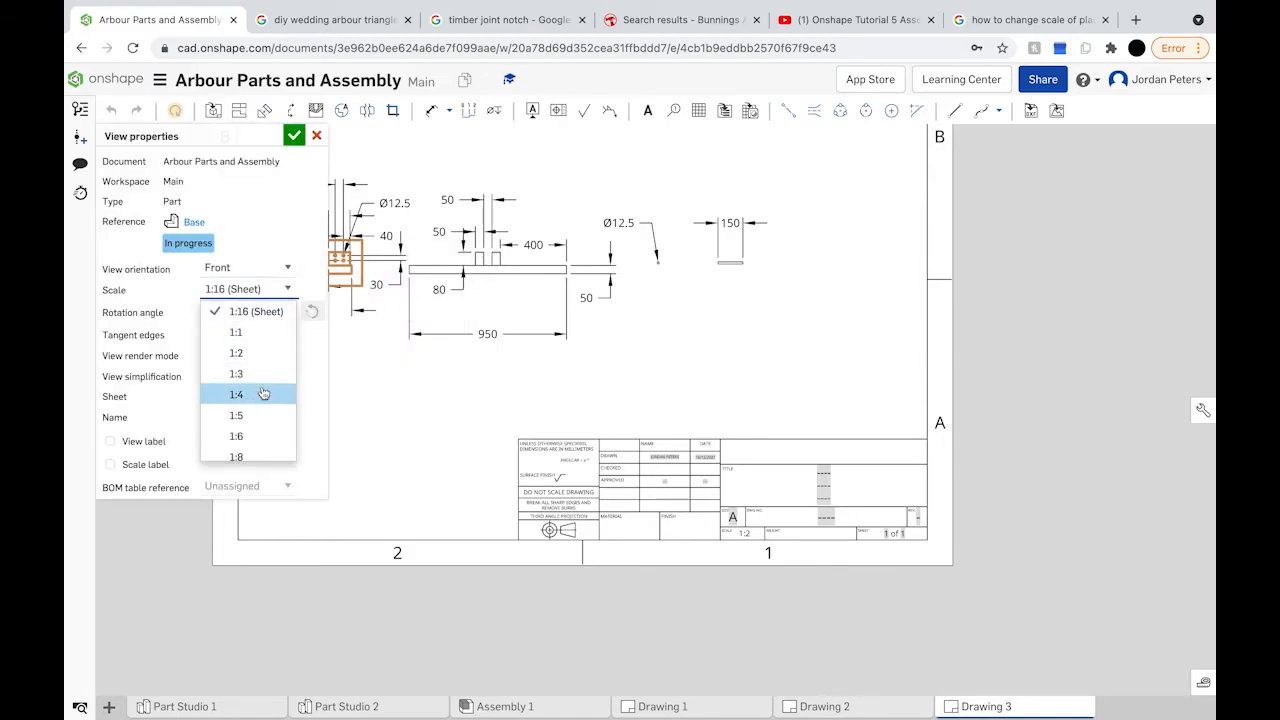
scroll(263, 405, down, 2)
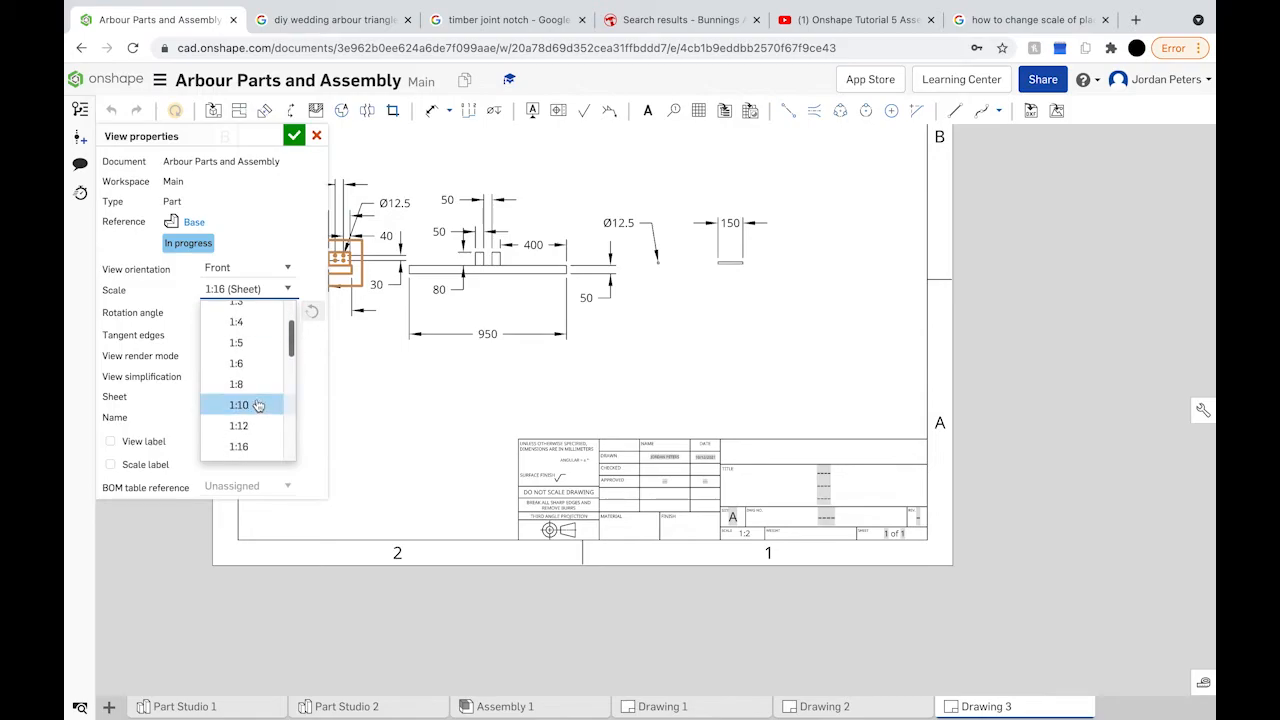
click(258, 384)
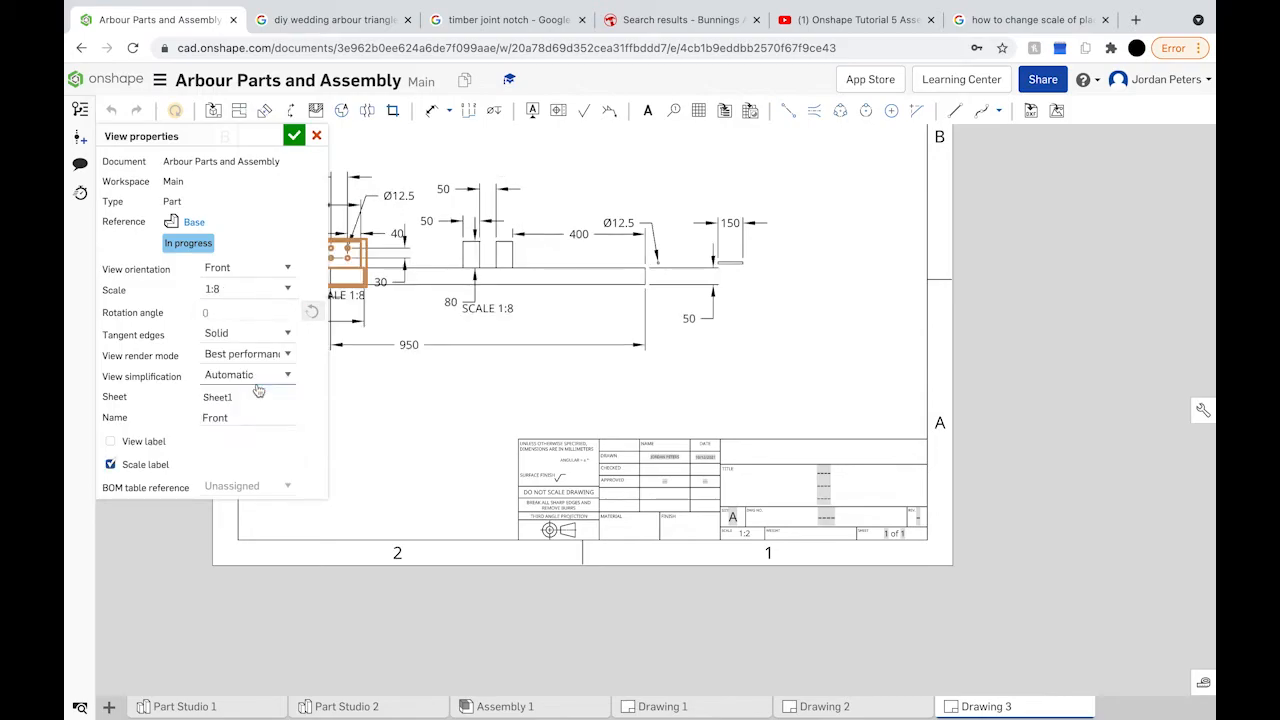
scroll(429, 303, down, 2)
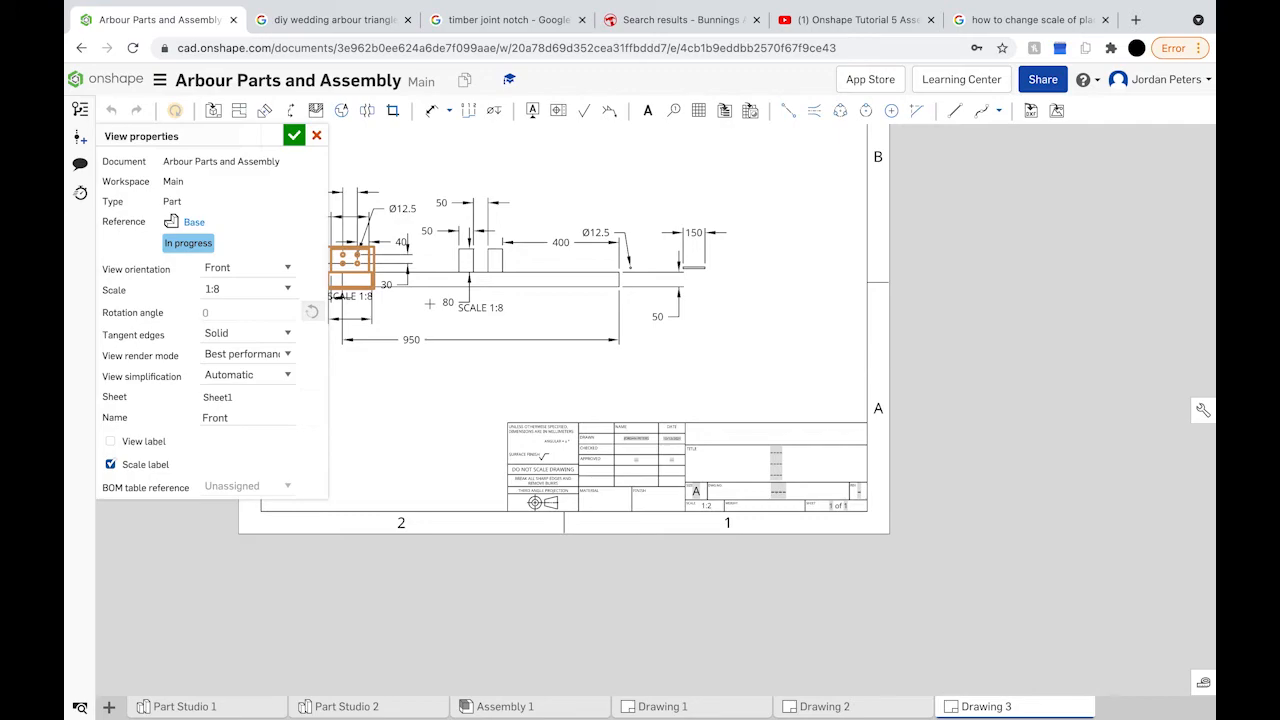
mouse_move(430, 303)
middle_down()
mouse_move(543, 363)
mouse_move(590, 372)
middle_up()
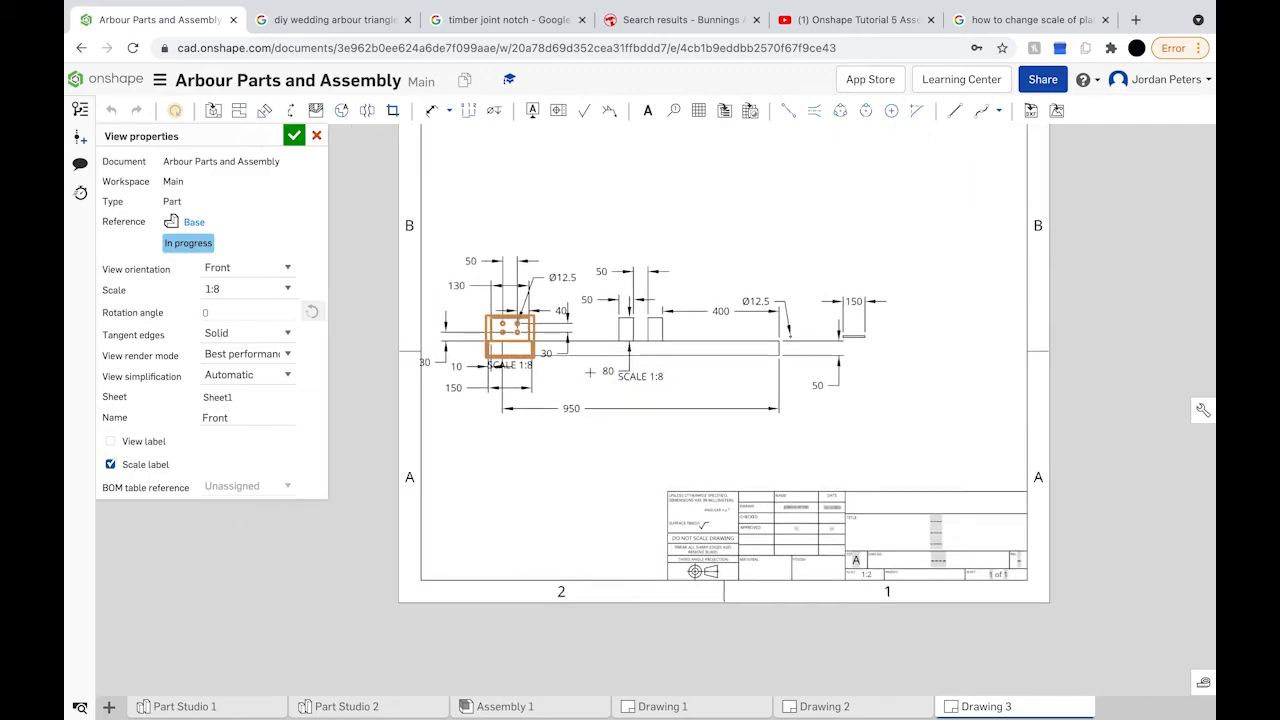
click(281, 292)
scroll(268, 374, up, 3)
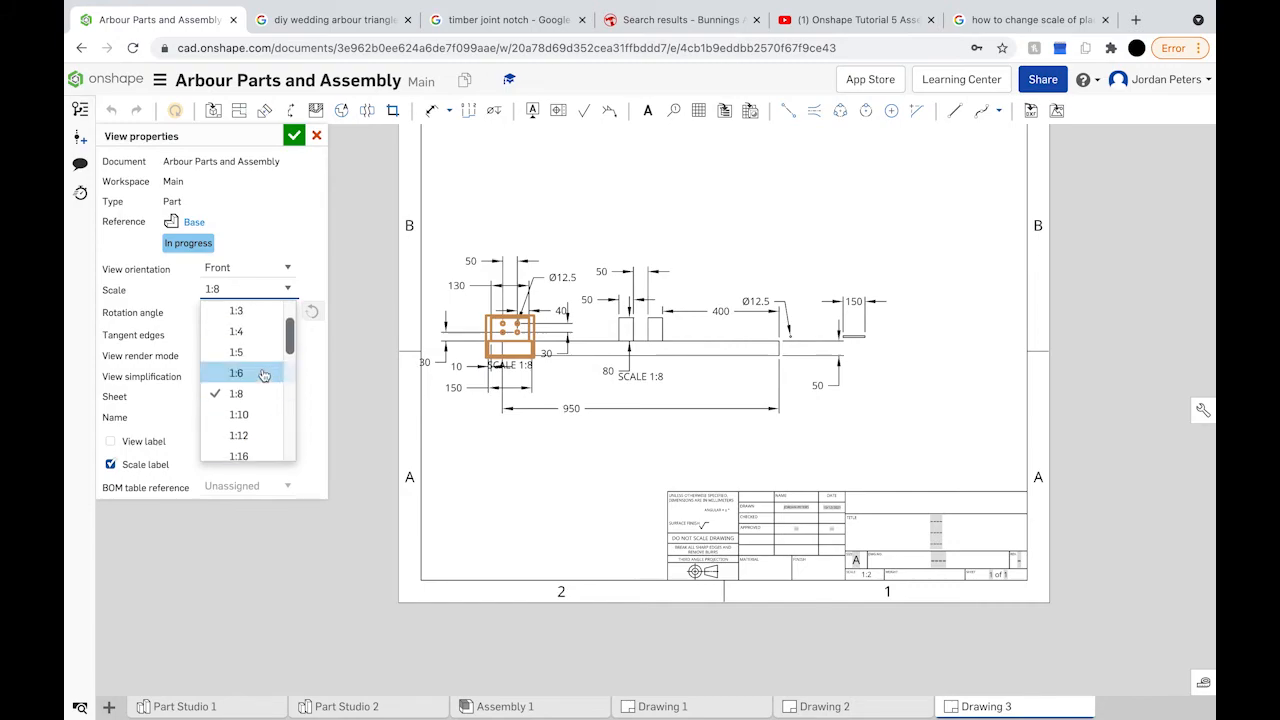
click(255, 337)
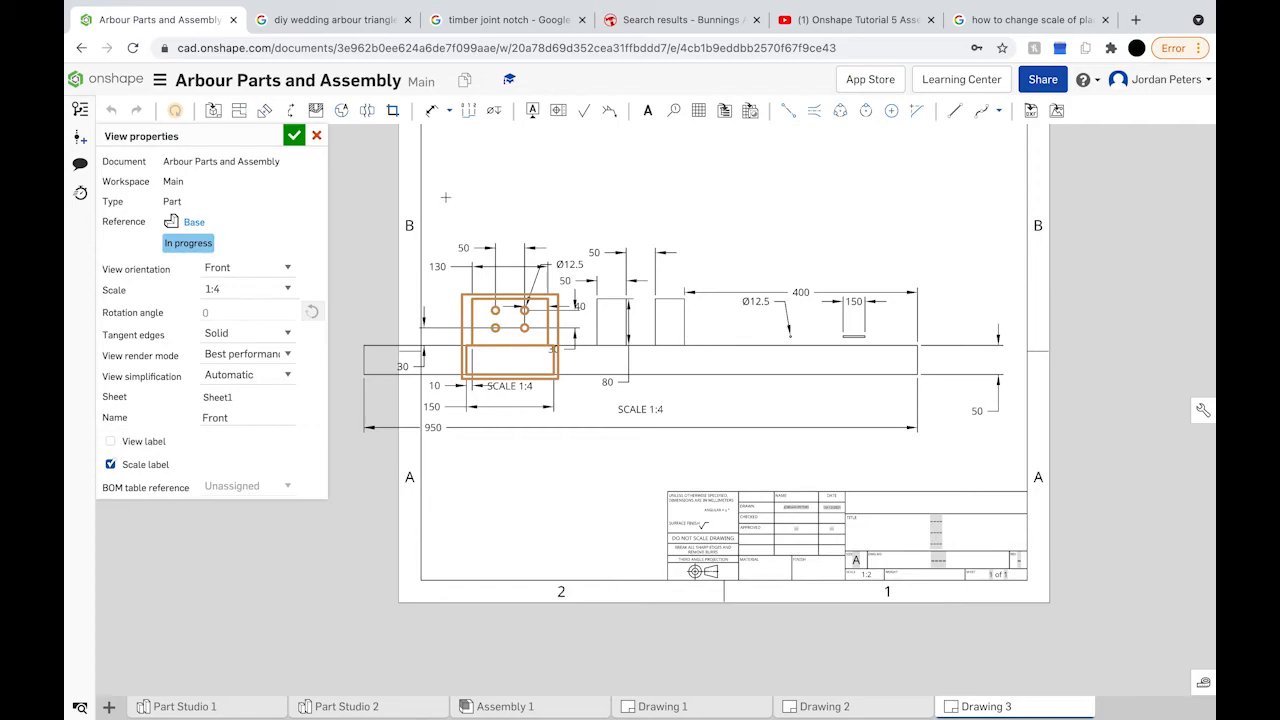
click(293, 135)
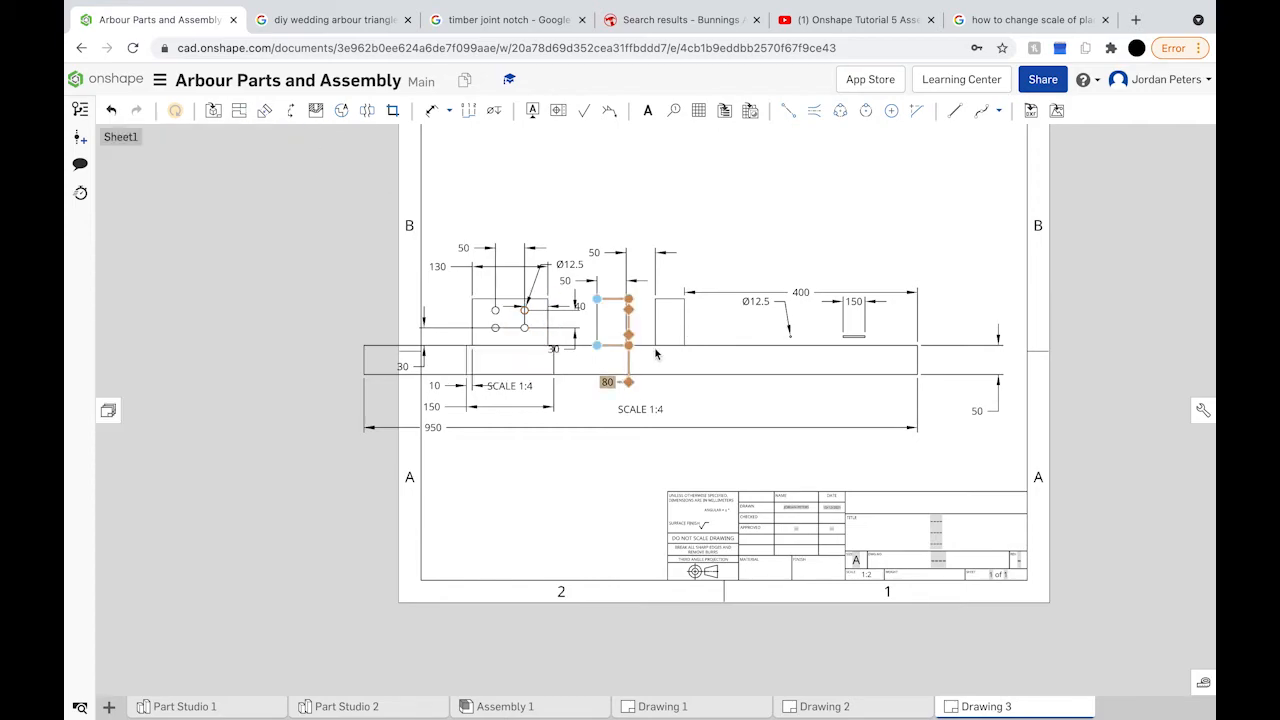
Step: Move the 1:4 view to the sheet's top and set the long base view's scale to 1:6
mouse_move(665, 347)
mouse_down()
mouse_move(669, 277)
mouse_move(721, 155)
mouse_move(736, 151)
mouse_up()
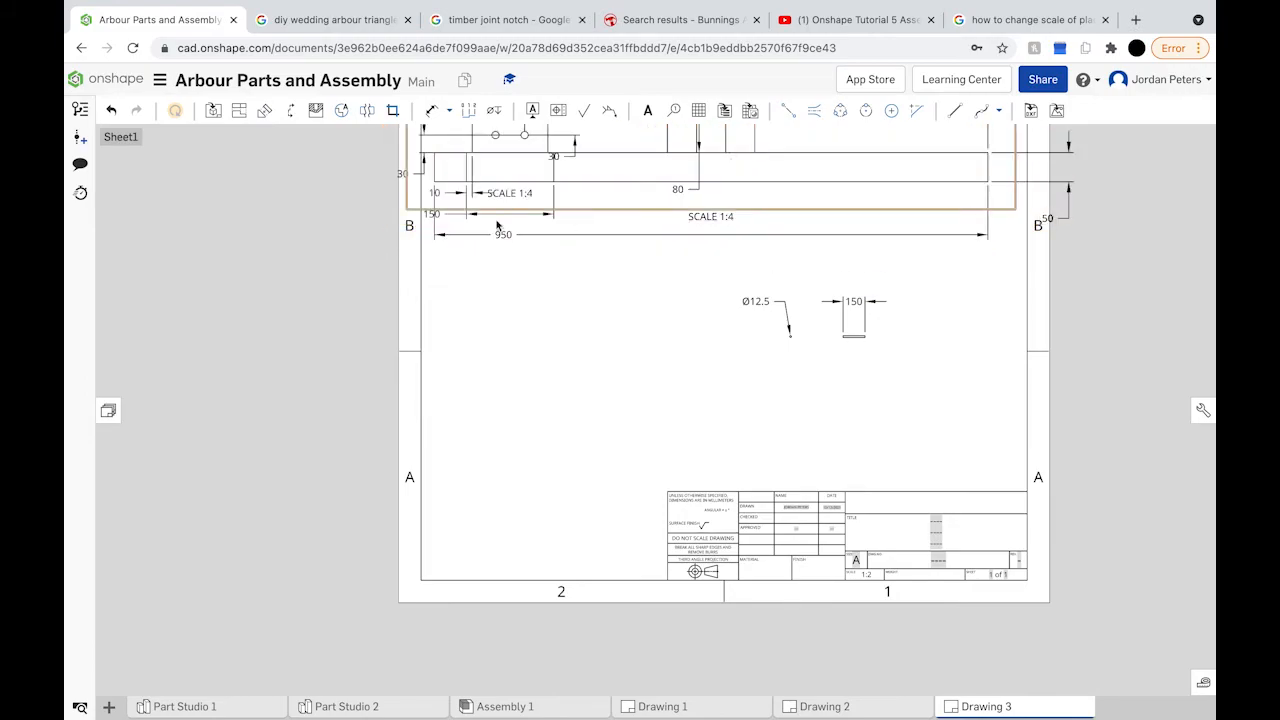
scroll(508, 190, down, 5)
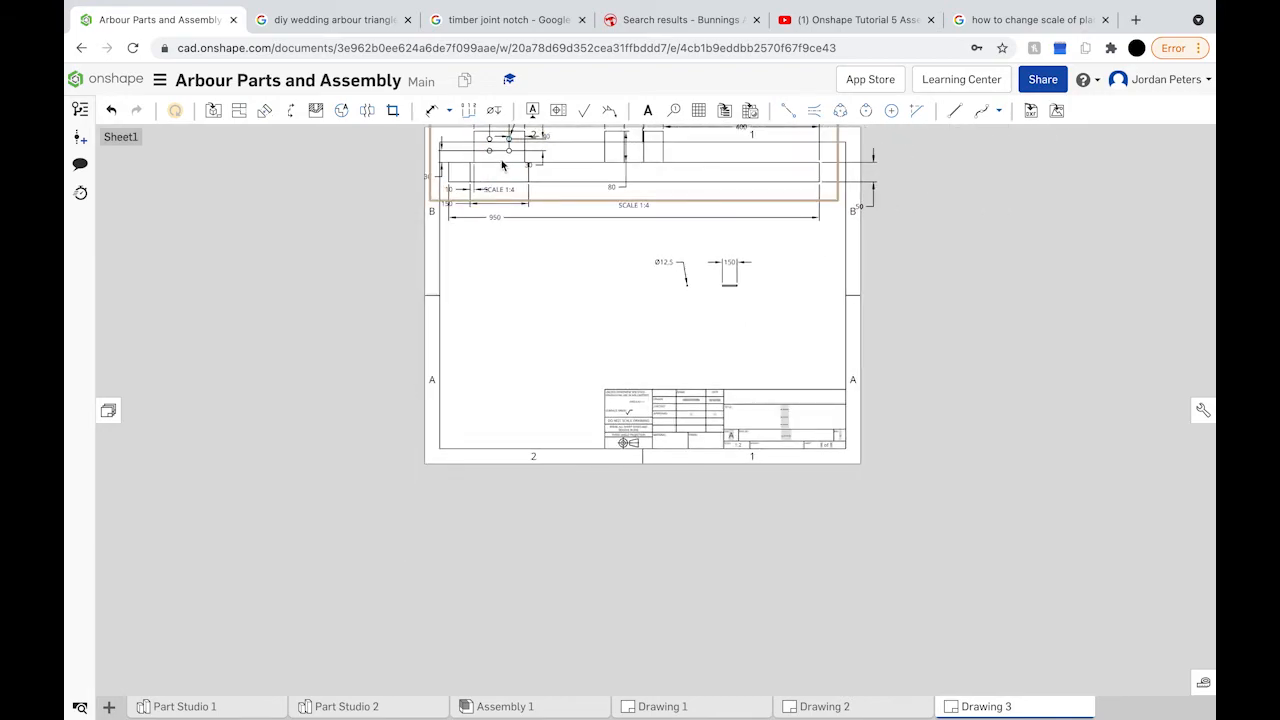
right_click(501, 160)
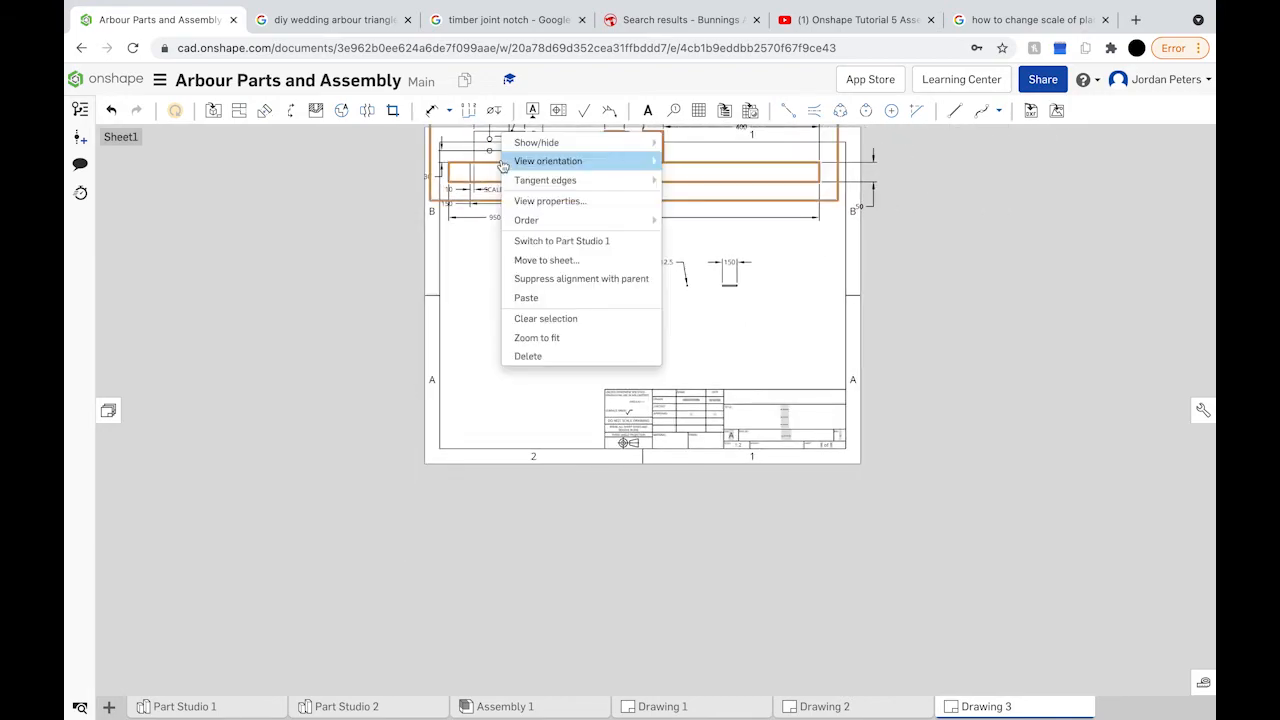
click(573, 201)
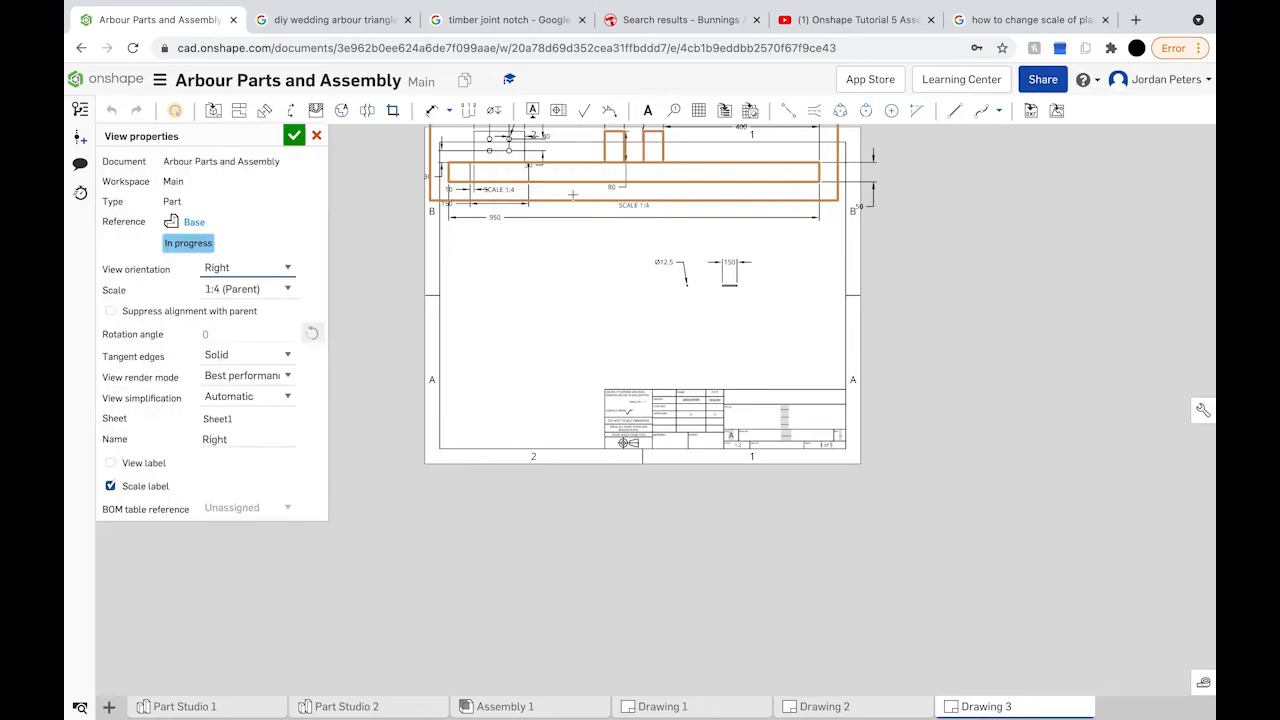
click(286, 289)
scroll(252, 368, down, 2)
click(240, 404)
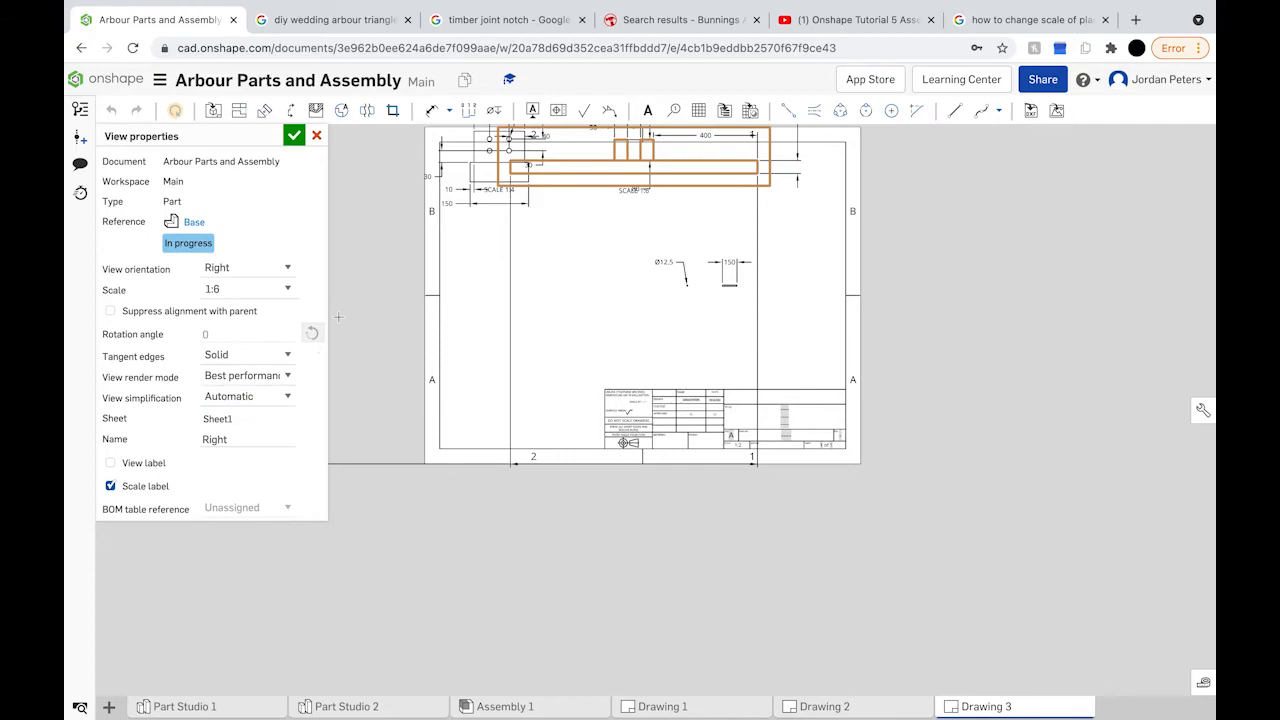
click(293, 135)
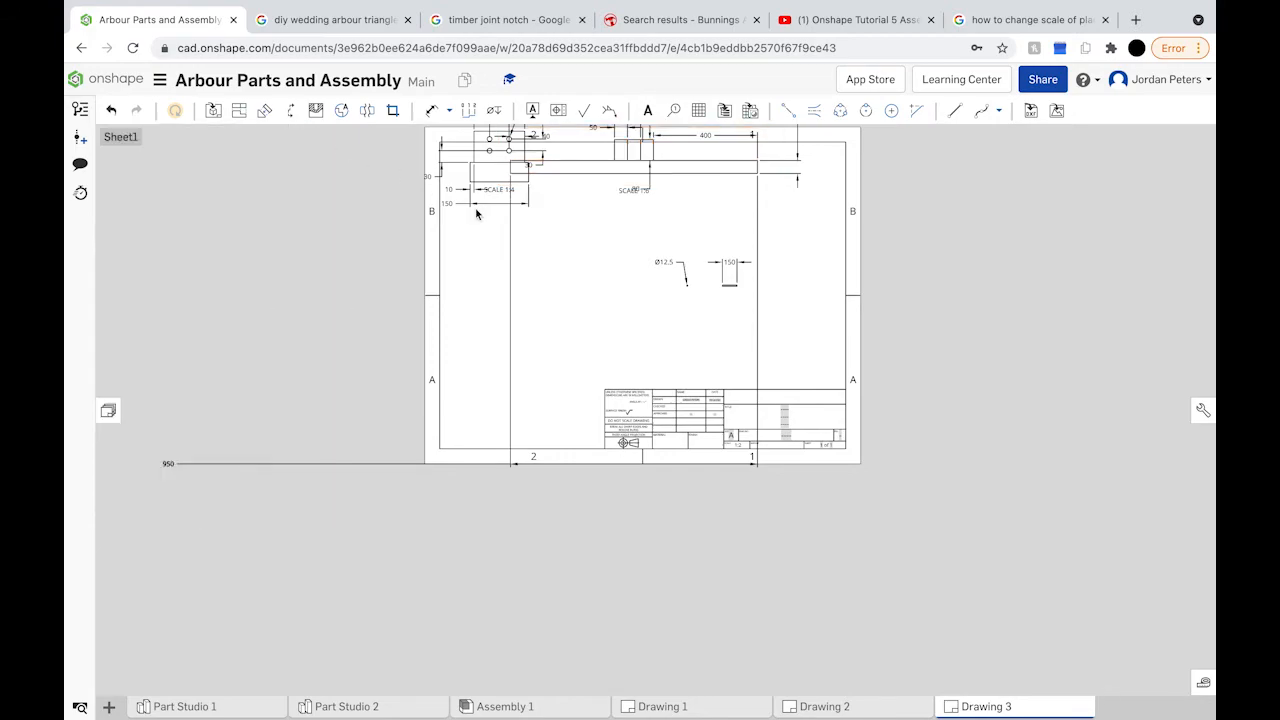
Step: Move the small 1:4 view lower on the sheet
scroll(498, 234, down, 2)
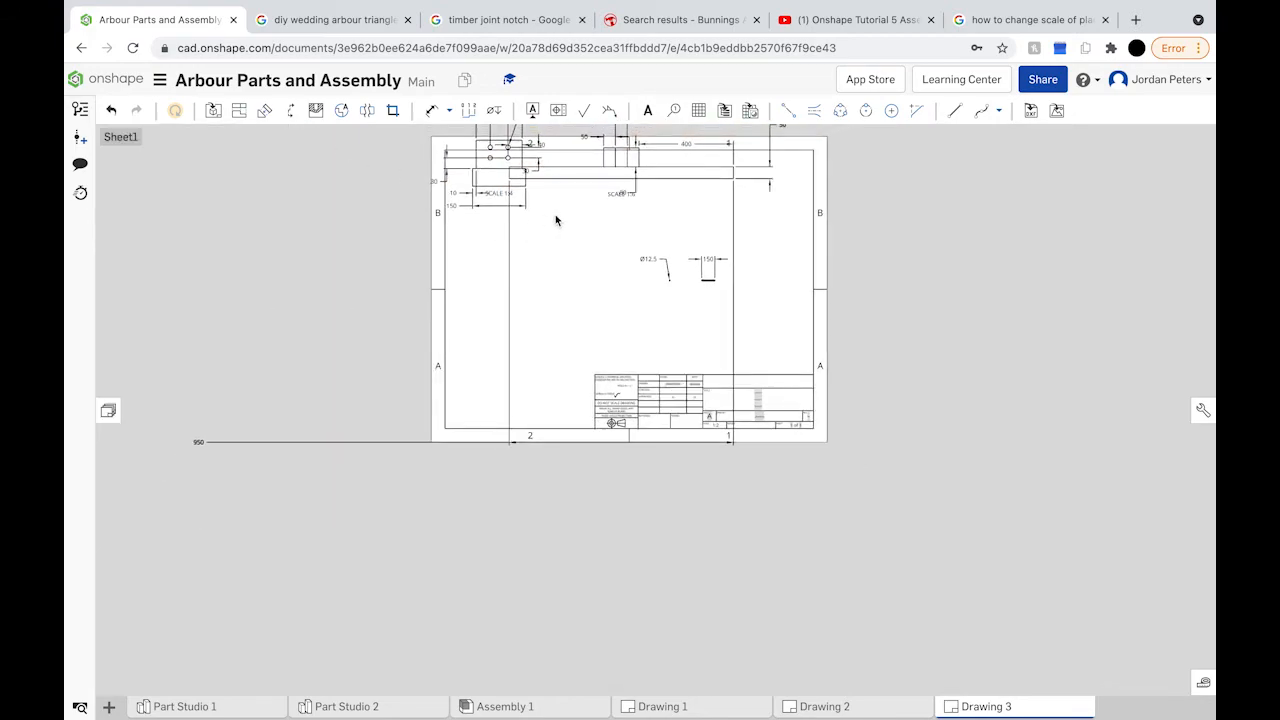
middle_drag(551, 214, 540, 329)
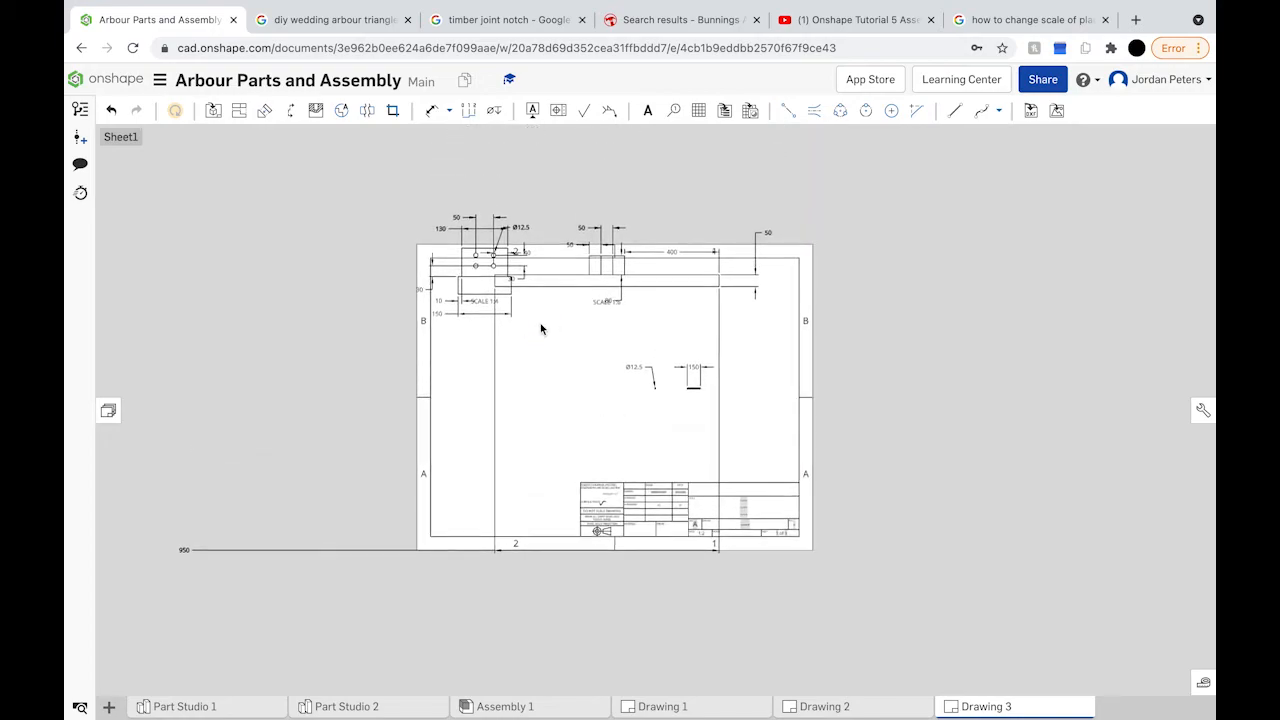
mouse_move(477, 281)
mouse_down()
mouse_move(470, 330)
mouse_move(457, 331)
mouse_up()
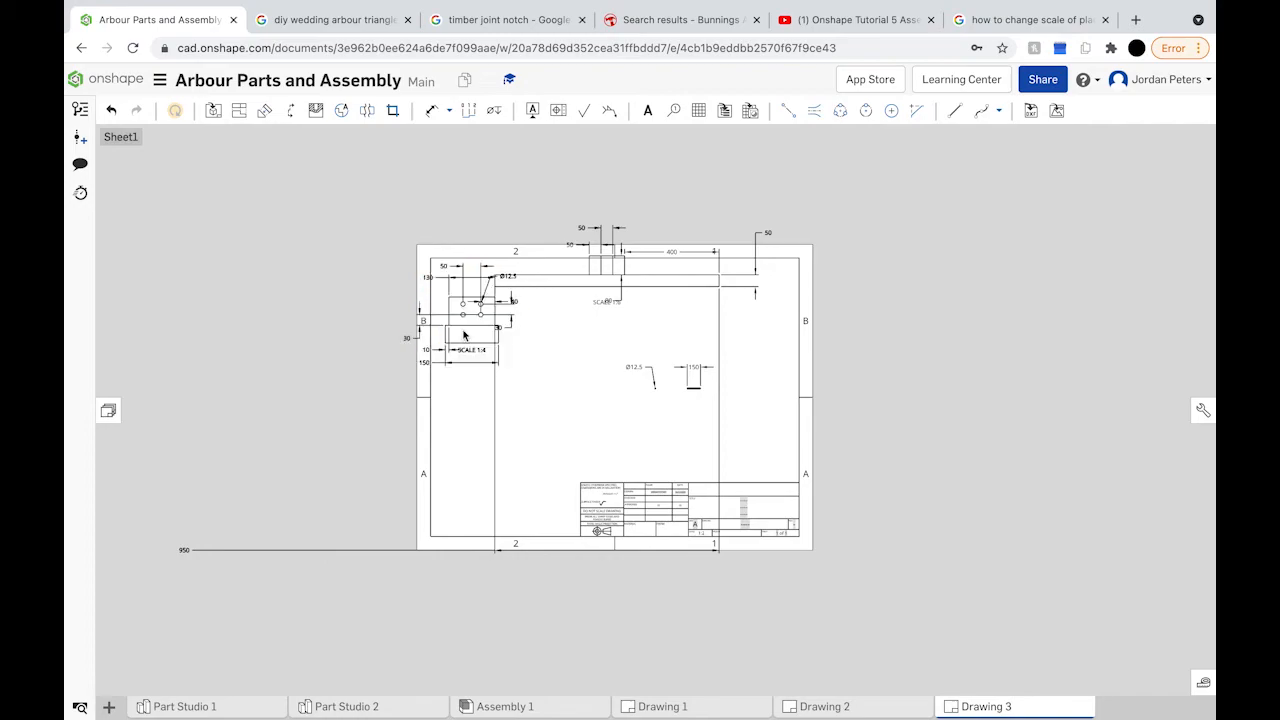
Step: Shift the 1:6 long base view down on the sheet
drag(562, 332, 598, 338)
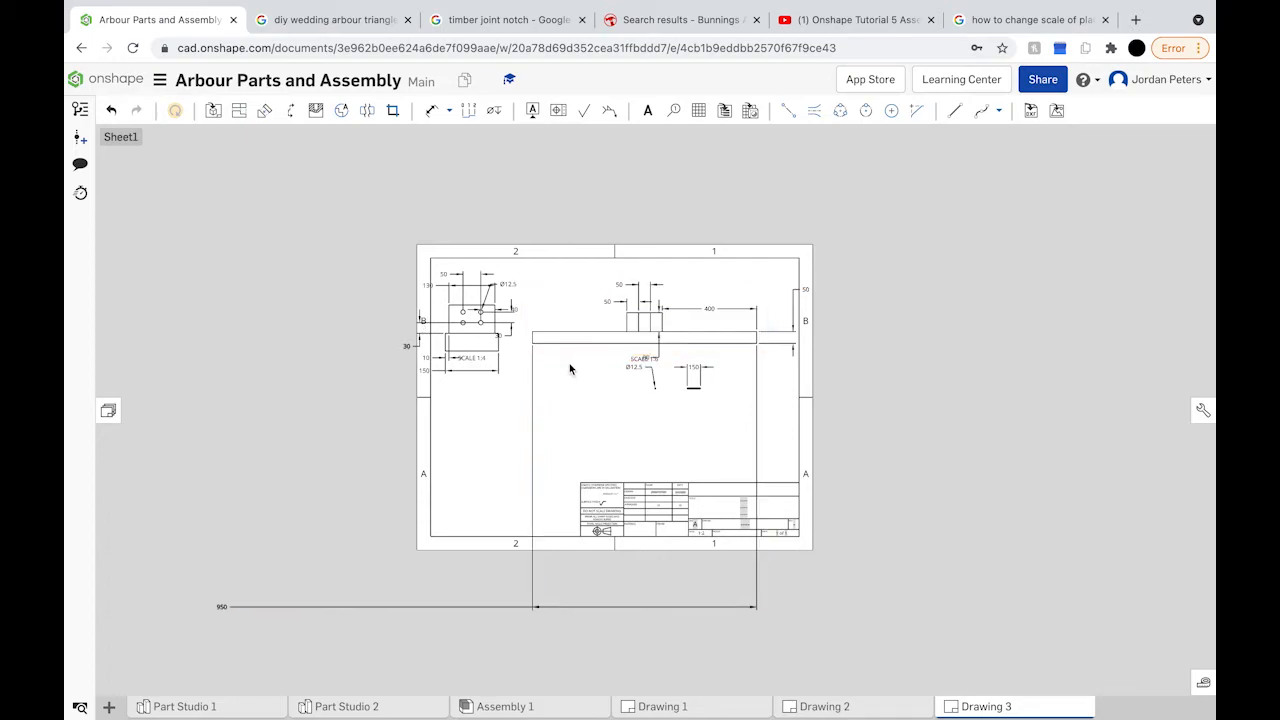
scroll(552, 358, down, 1)
scroll(552, 358, up, 4)
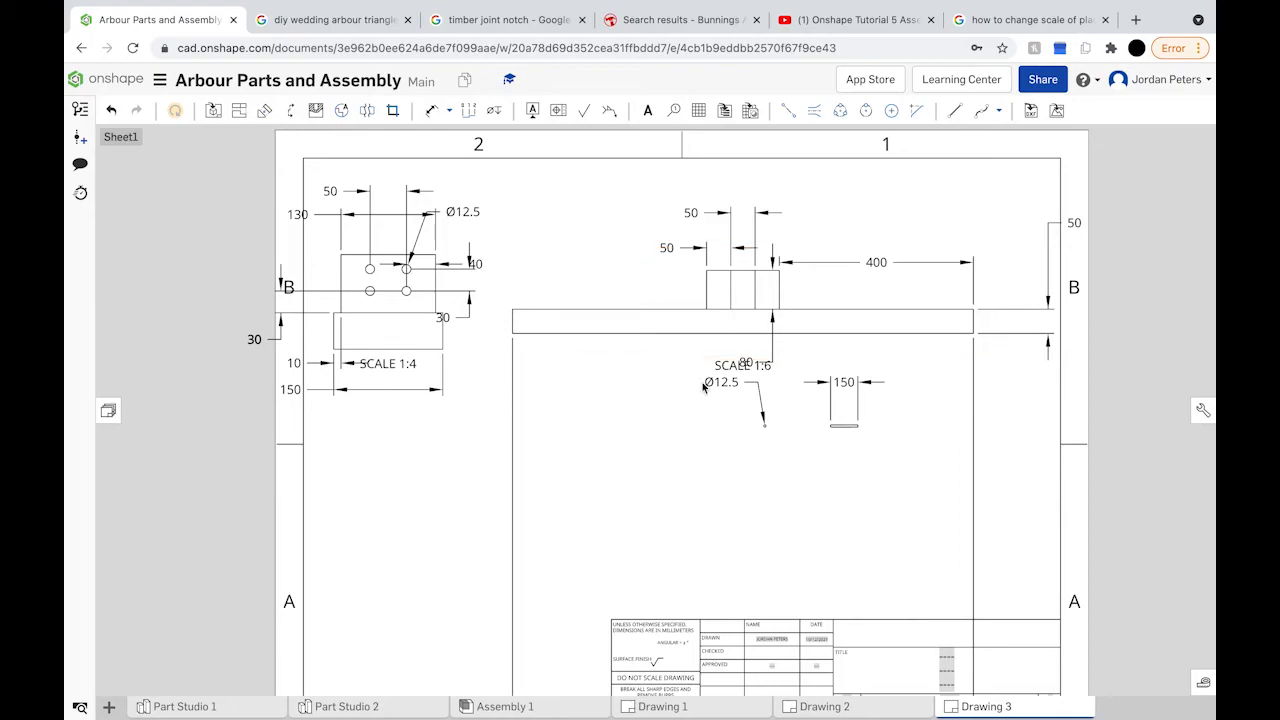
click(727, 477)
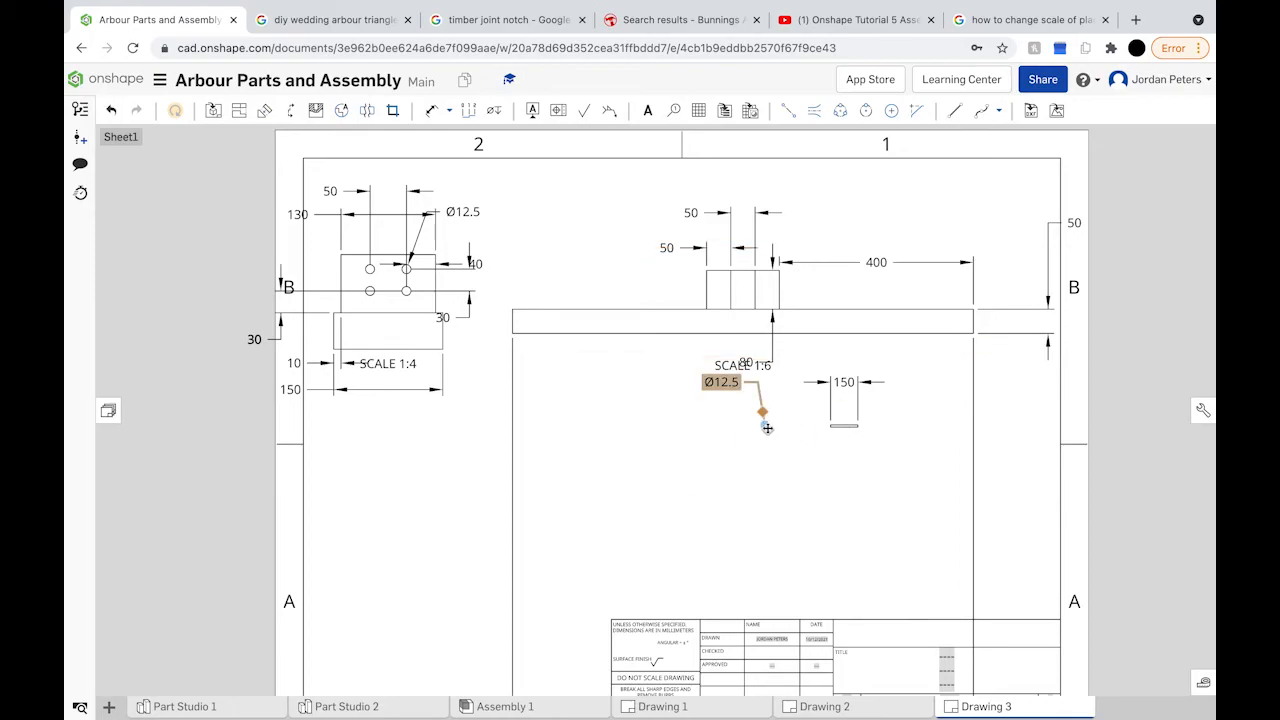
Step: Move the Ø12.5 callout down and left, then select the small top-left view
drag(772, 432, 551, 543)
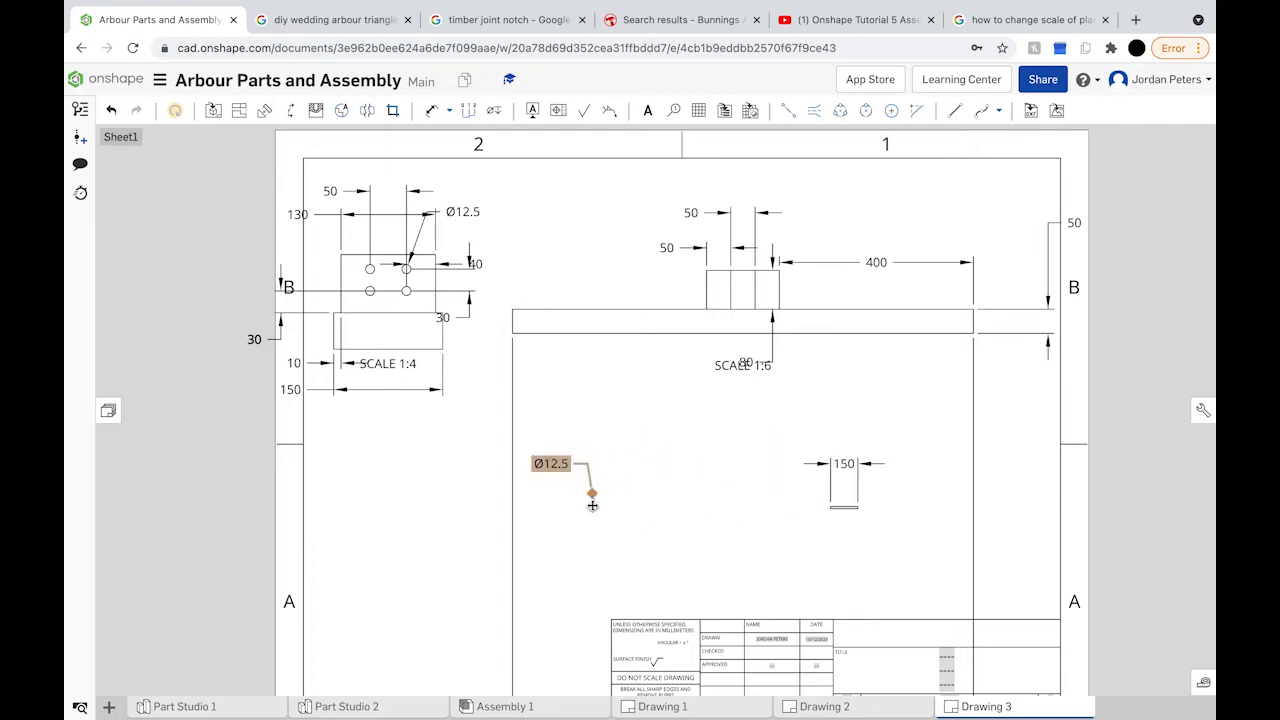
scroll(592, 495, down, 5)
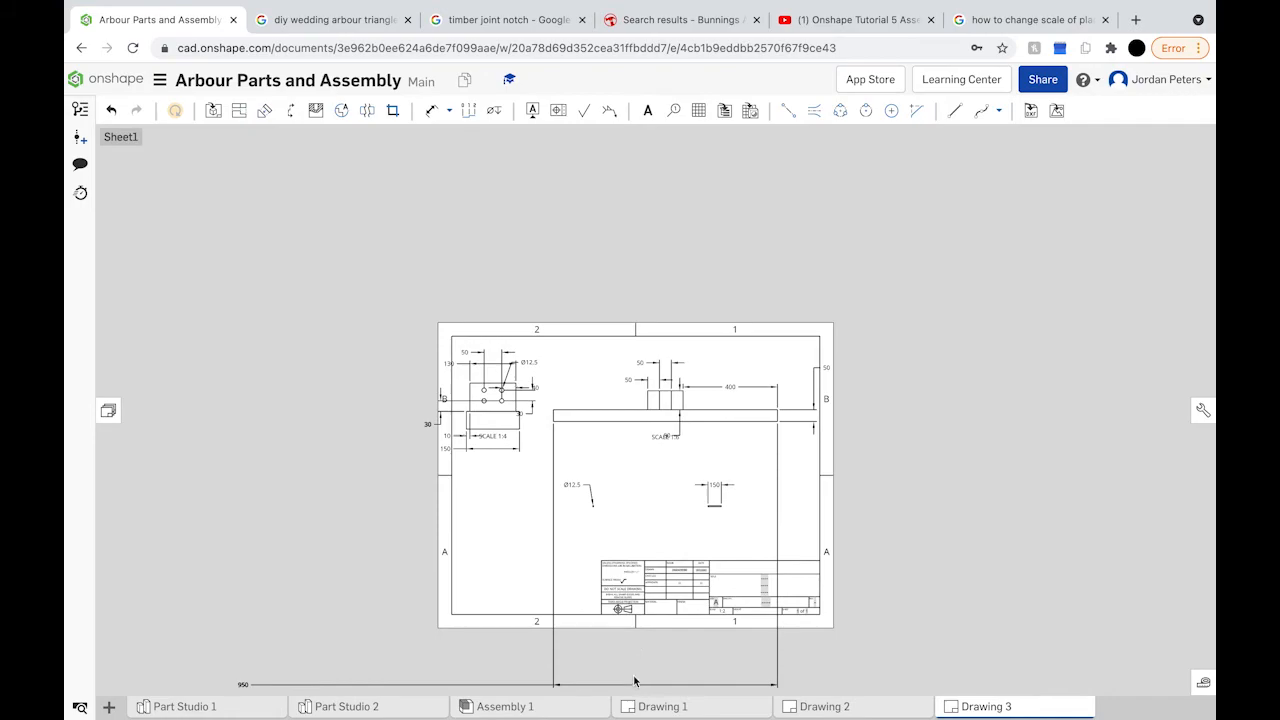
click(492, 426)
Step: Set the small view's scale to 1:6 in its view properties
right_click(495, 397)
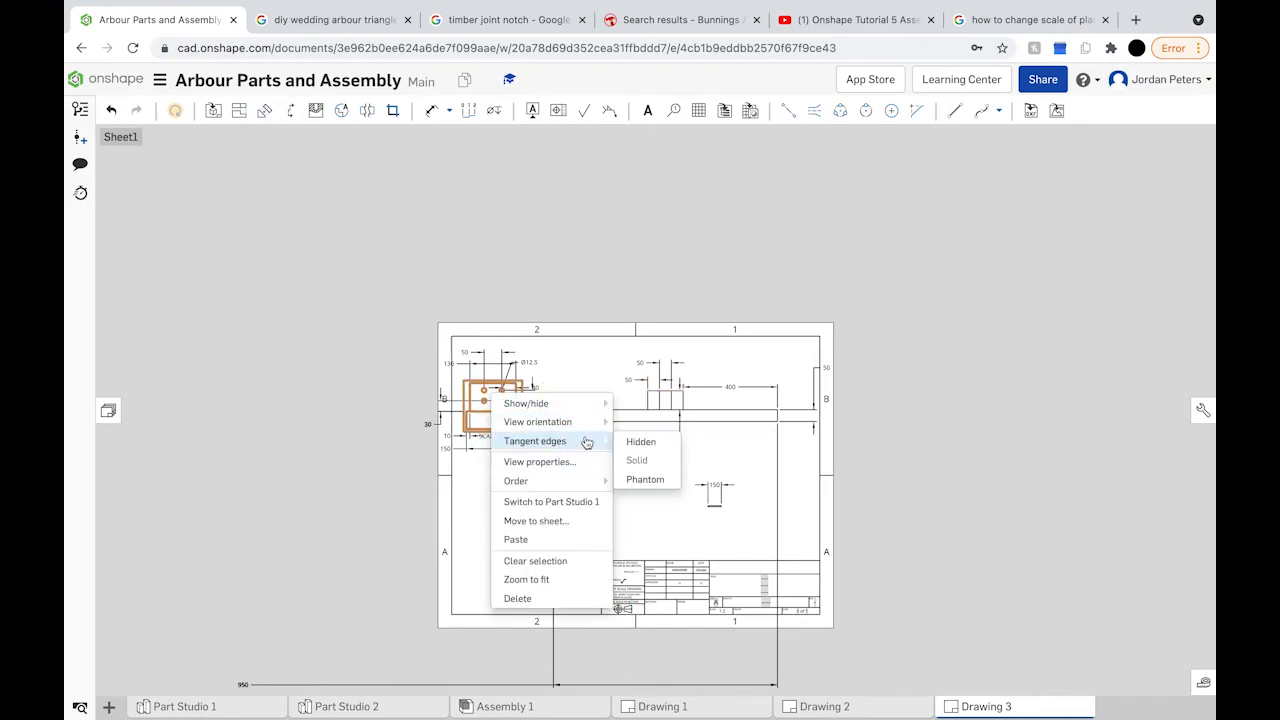
click(585, 462)
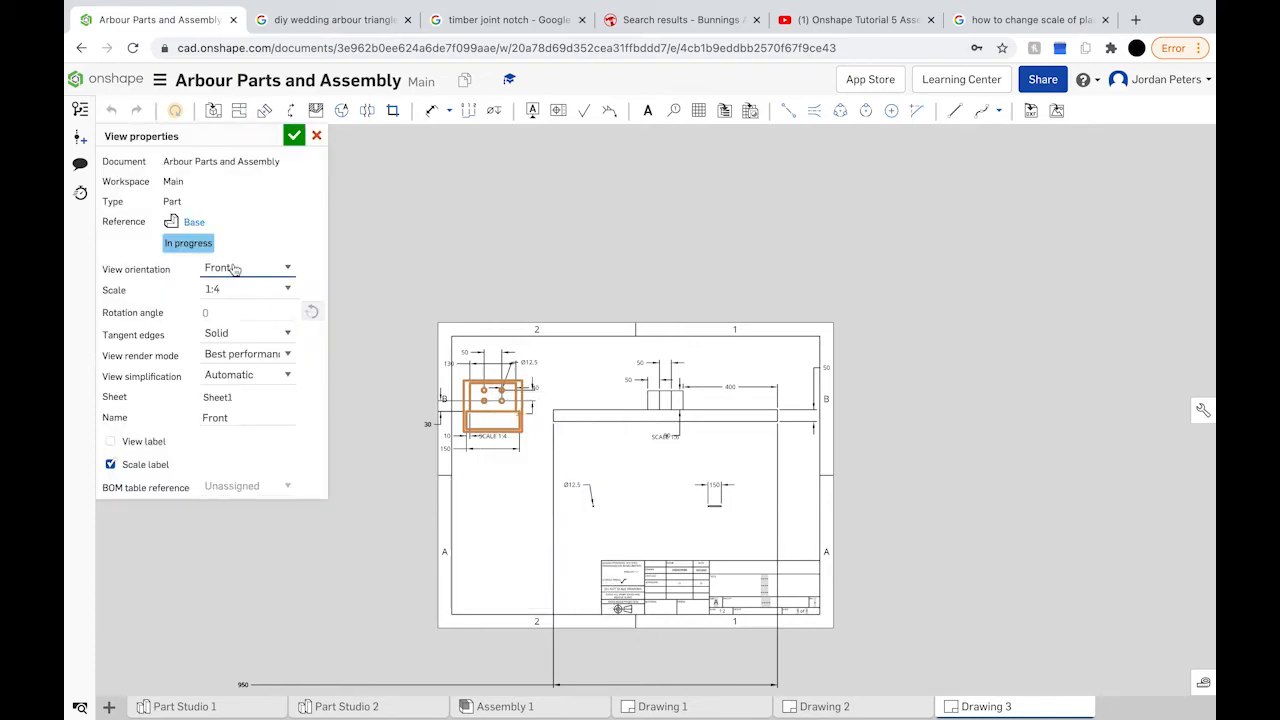
click(291, 291)
click(264, 355)
click(294, 135)
Step: Nudge the small and long base views right and bring the 50 dimension closer in
scroll(523, 433, up, 3)
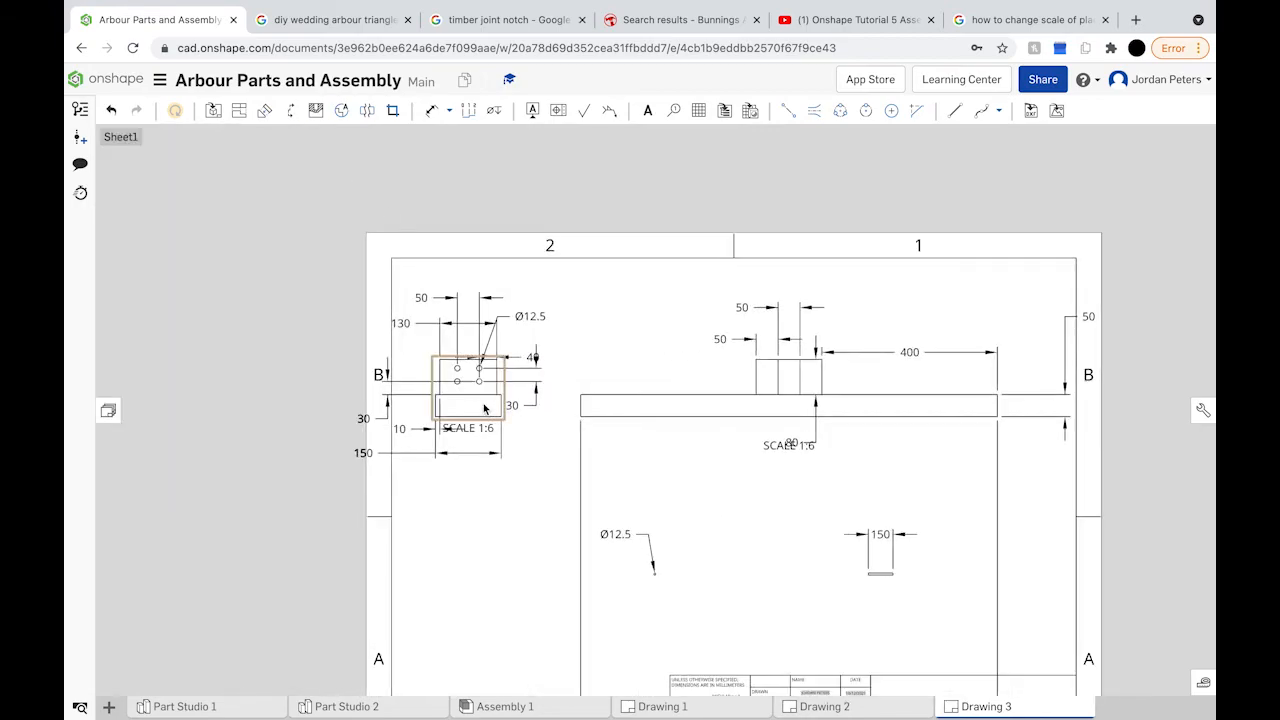
drag(476, 407, 513, 406)
drag(755, 410, 777, 409)
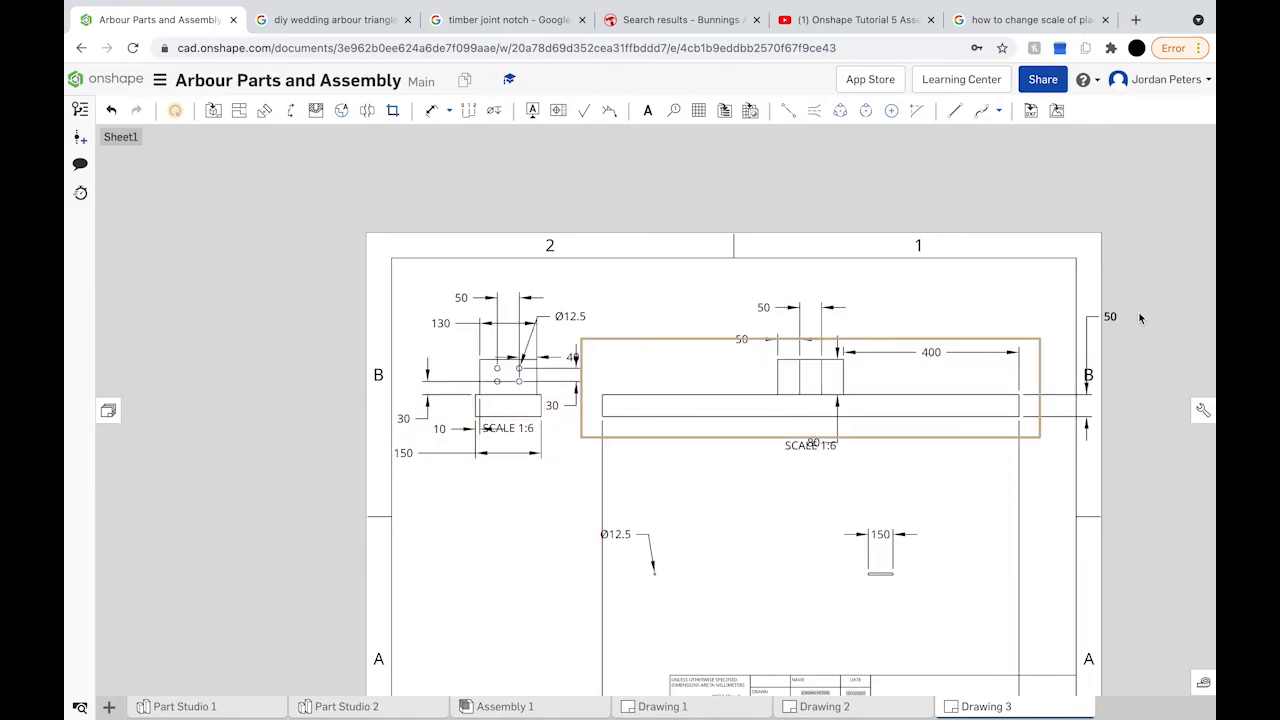
drag(1112, 317, 1069, 318)
Step: Pull the stray 950 dimension up inside the sheet boundary
scroll(870, 570, down, 5)
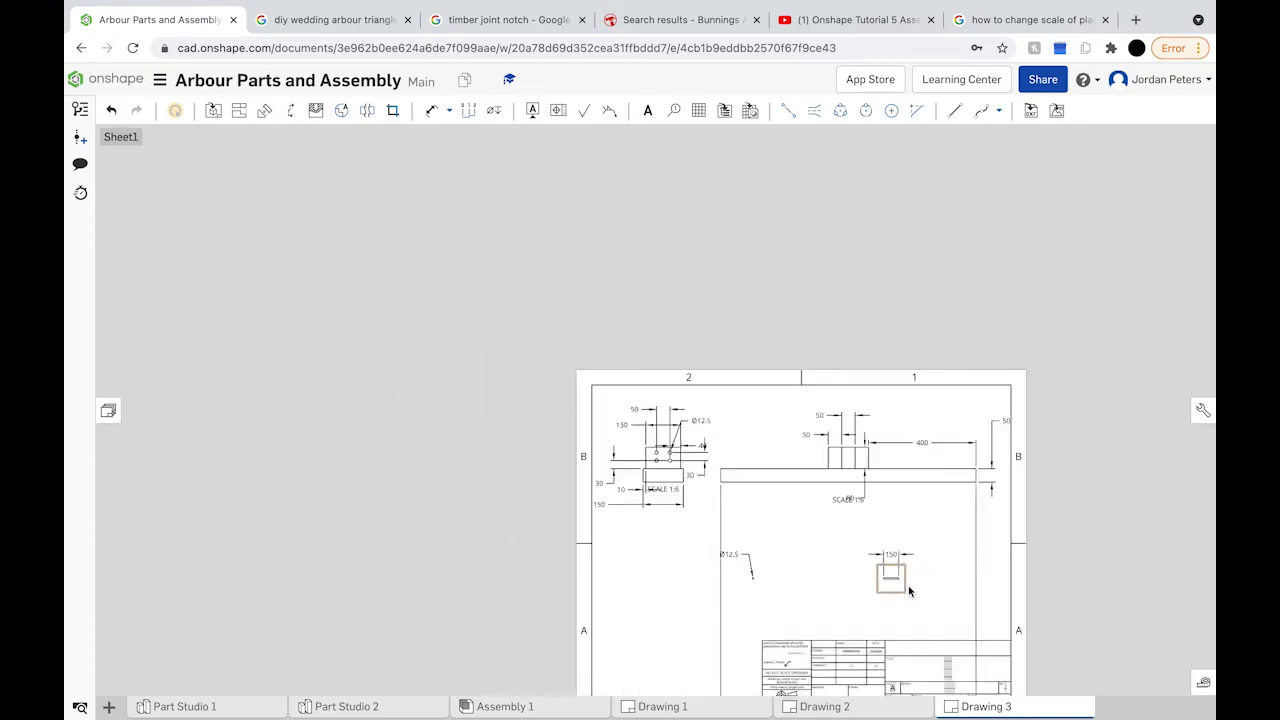
scroll(871, 664, down, 3)
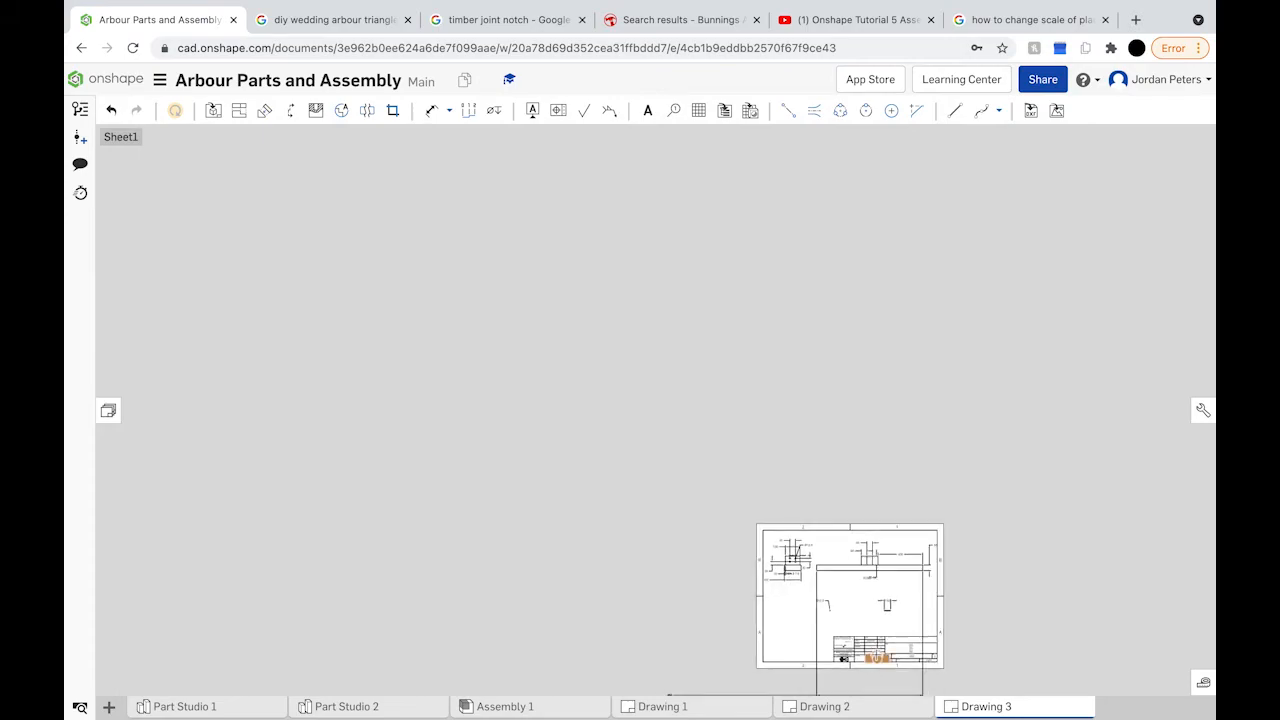
right_drag(723, 690, 711, 571)
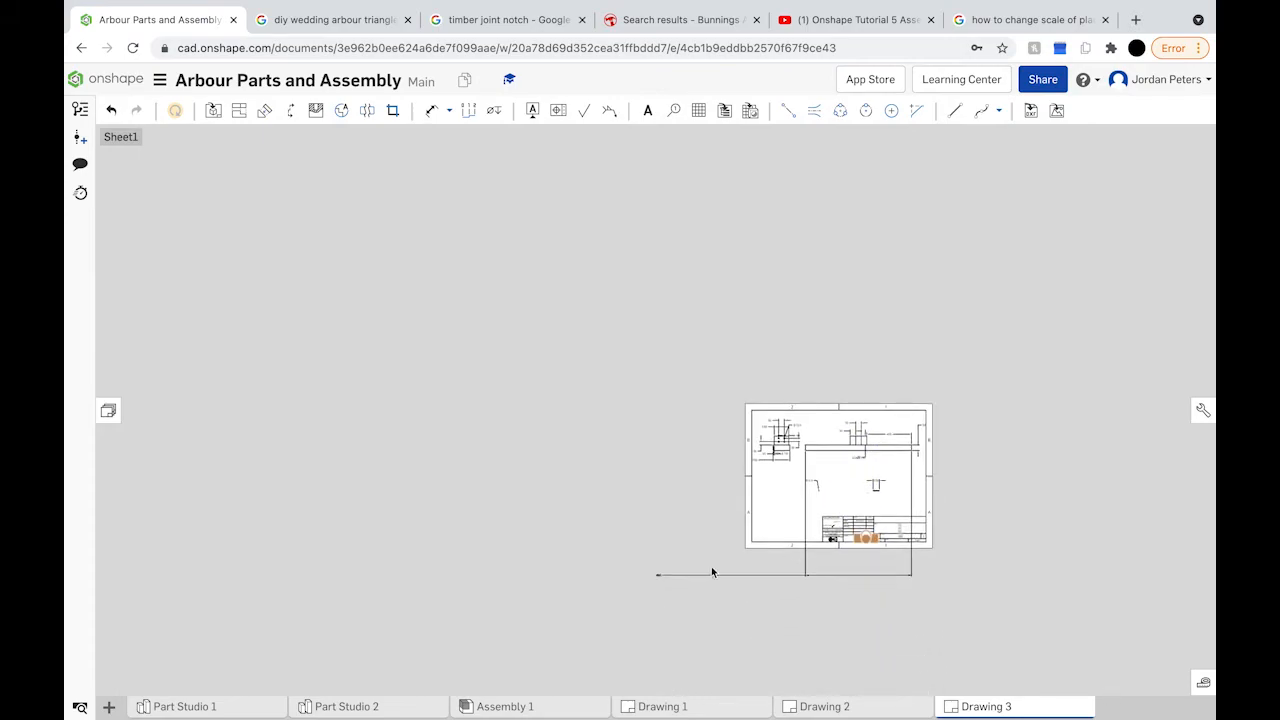
drag(659, 576, 863, 476)
scroll(866, 482, up, 5)
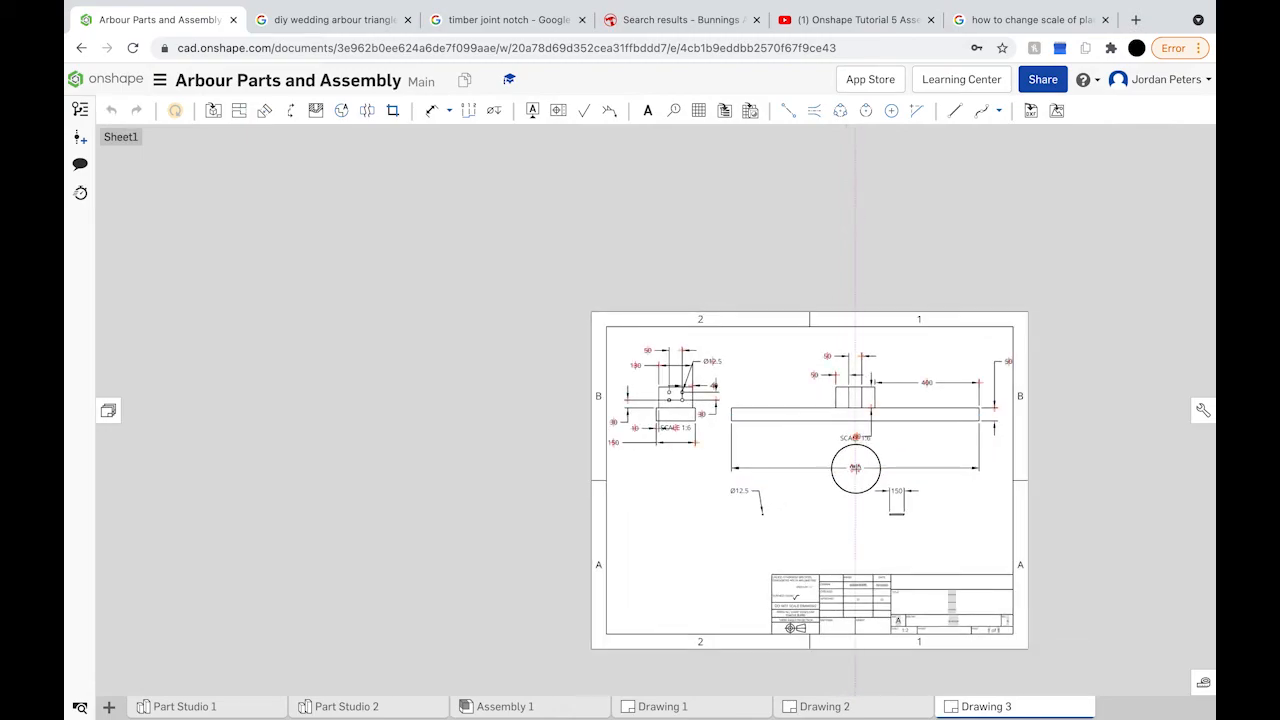
scroll(857, 469, up, 3)
scroll(855, 468, up, 2)
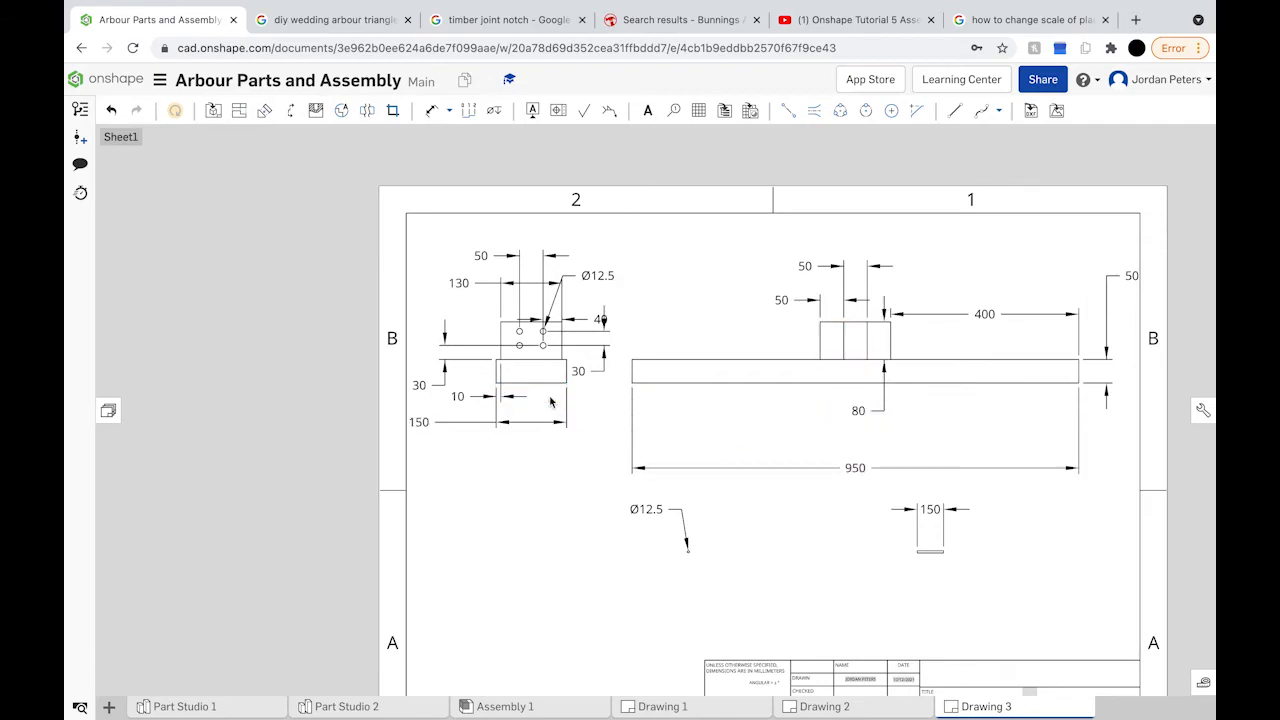
scroll(766, 582, down, 3)
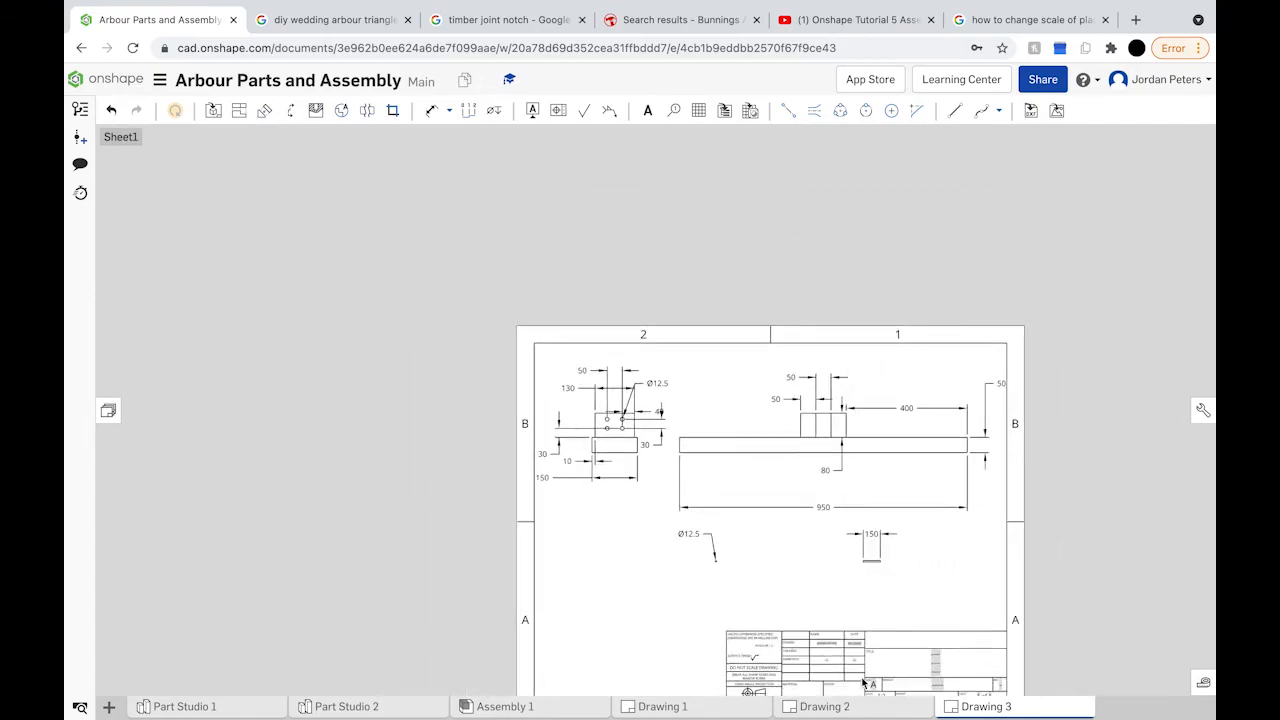
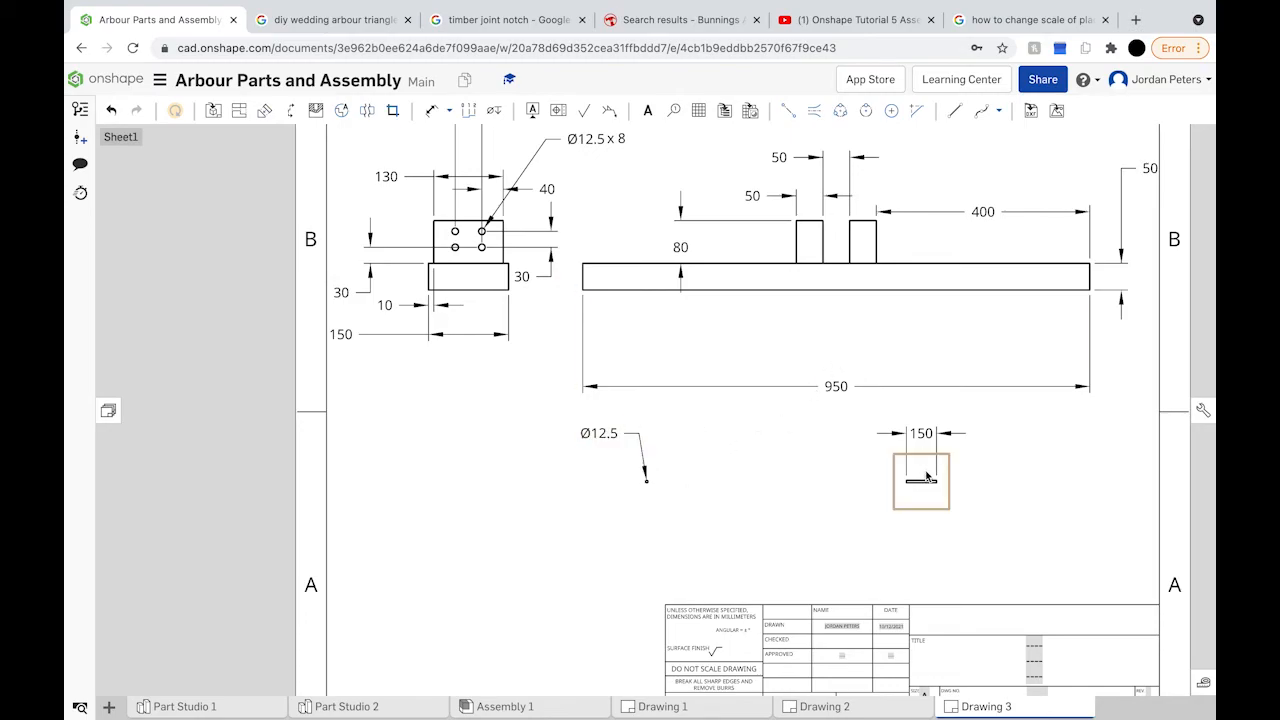
Step: Set both the Ø12.5 hole view and the 150 view to 1:6 scale
click(668, 477)
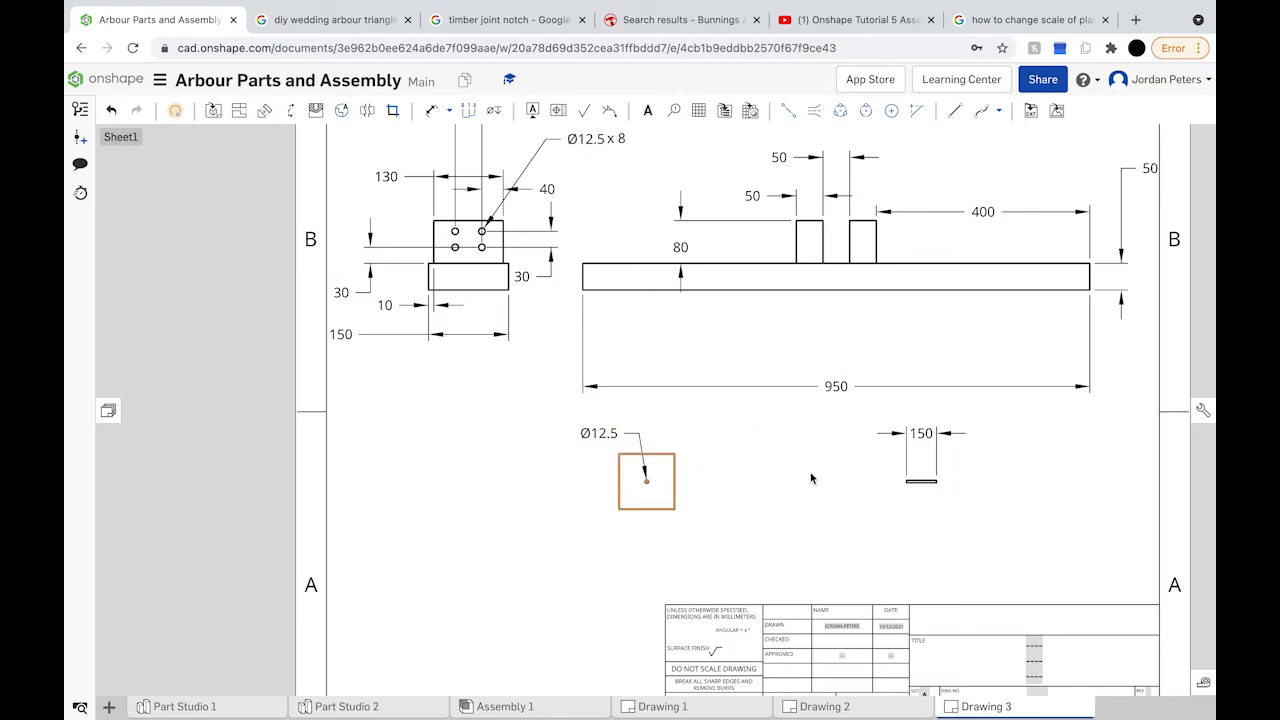
click(919, 467)
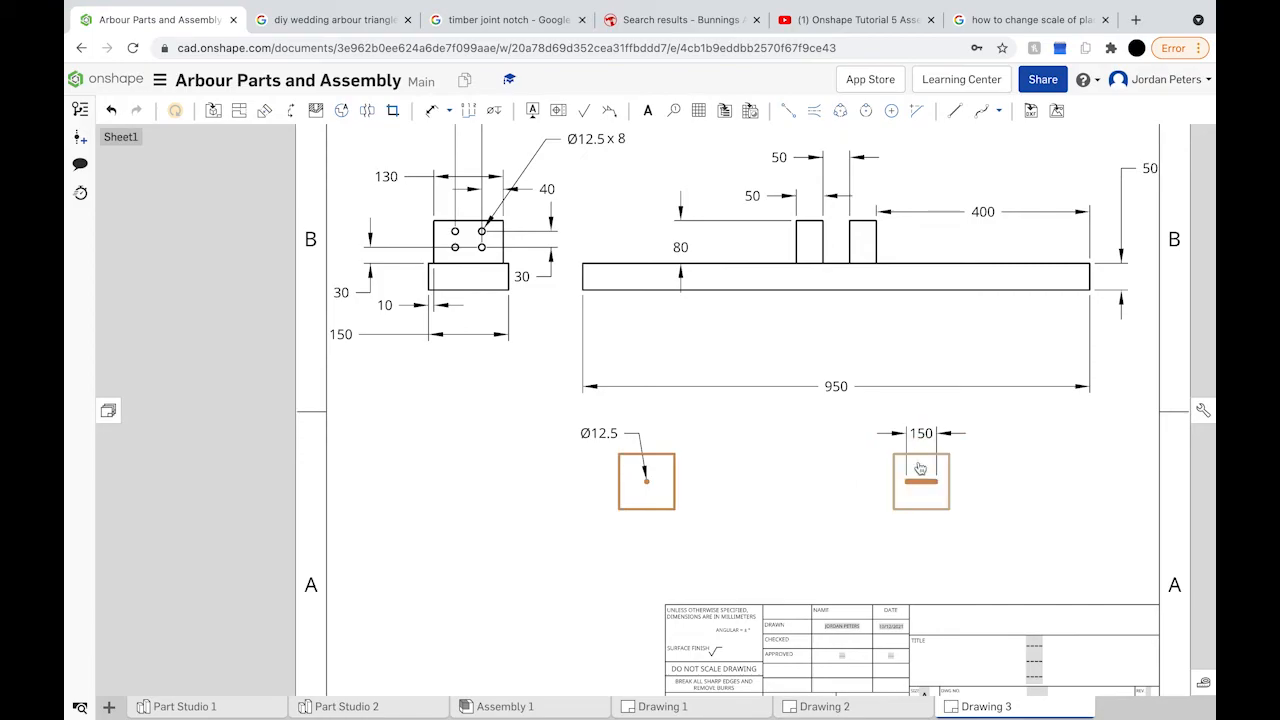
right_click(919, 467)
click(967, 485)
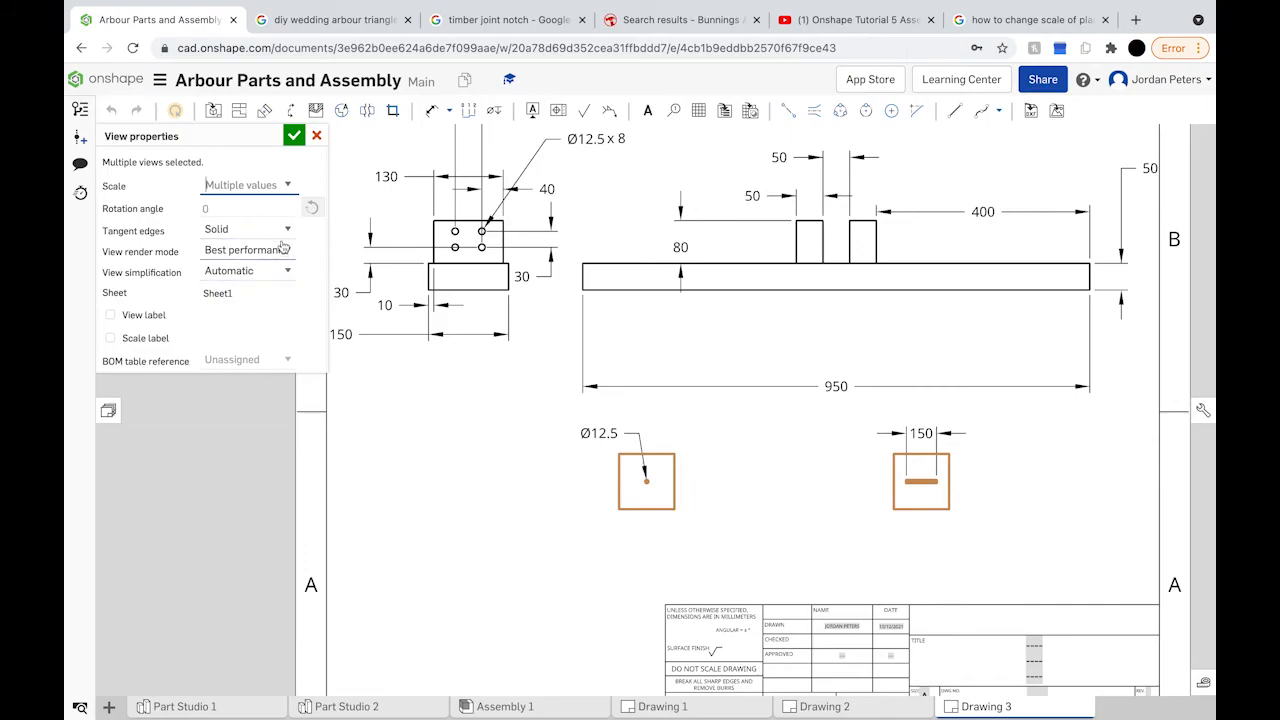
click(287, 188)
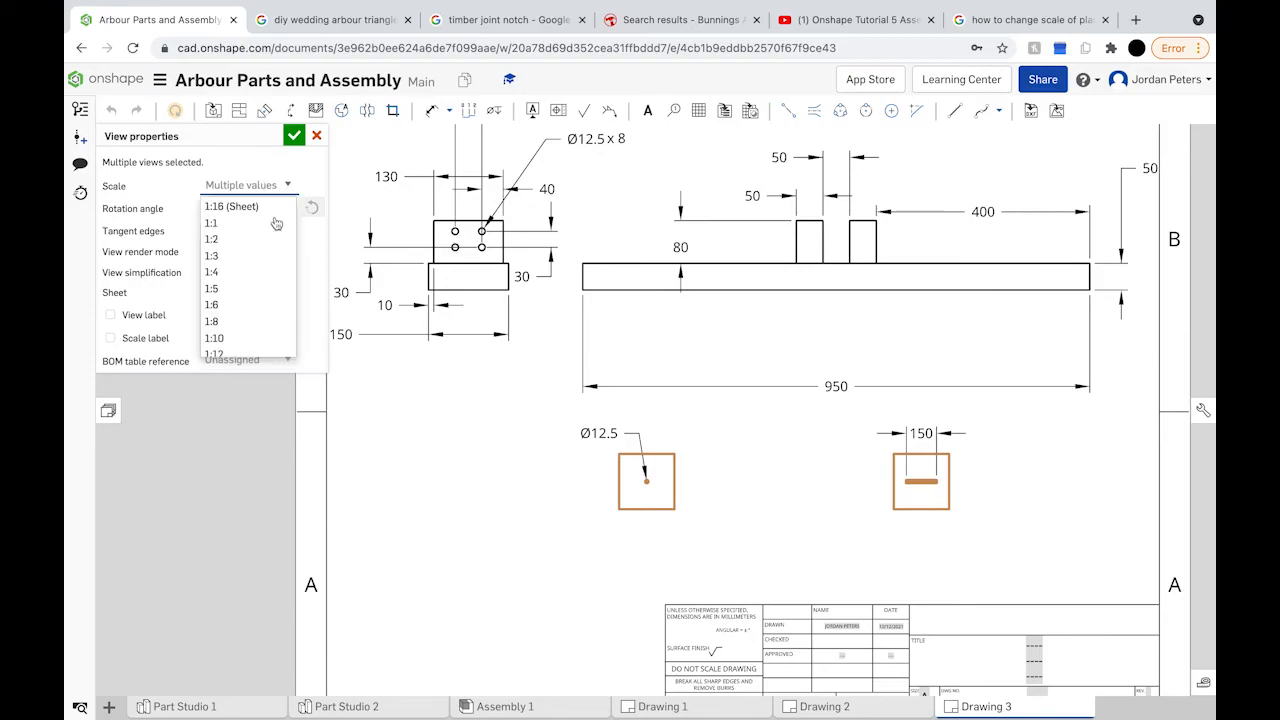
click(241, 304)
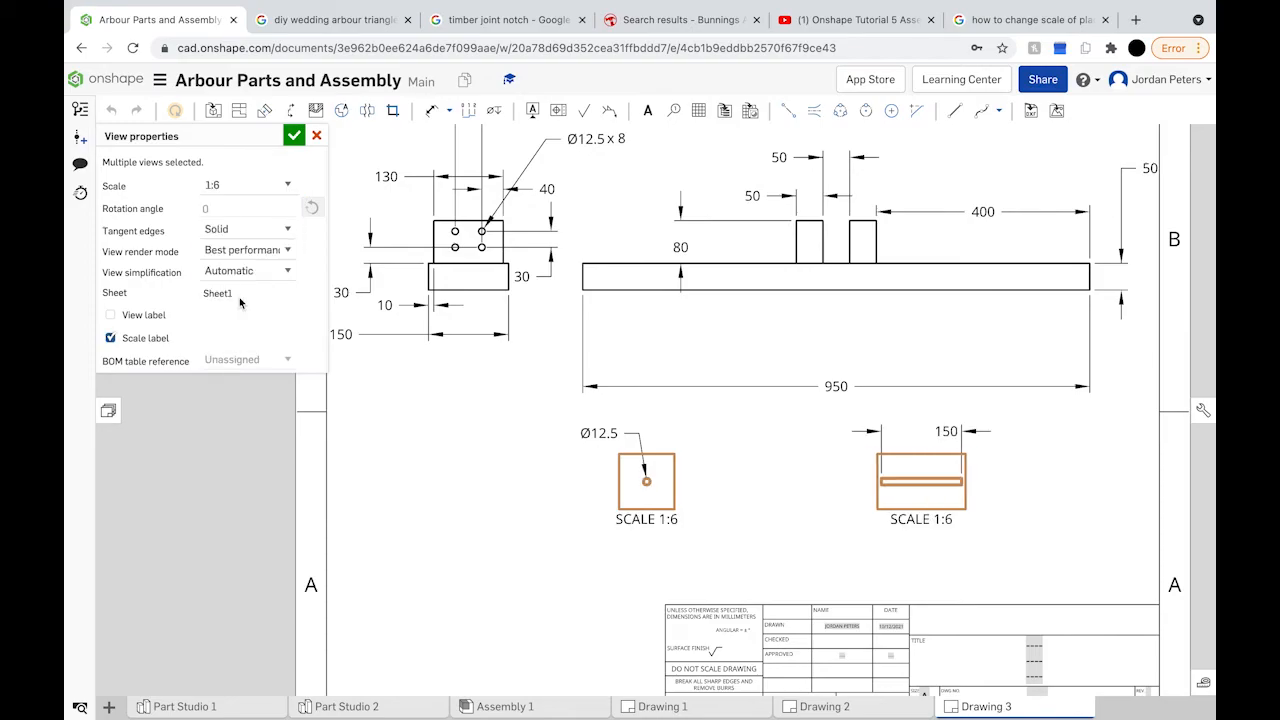
click(294, 135)
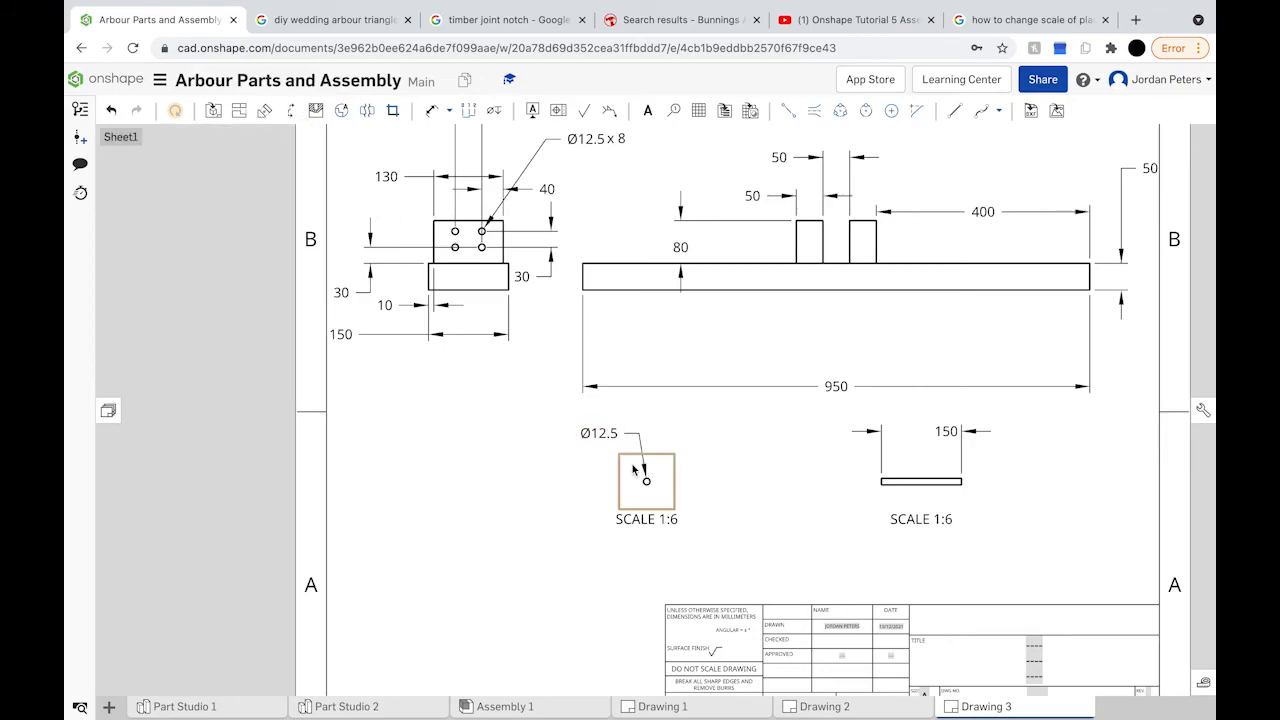
Step: Delete both SCALE 1:6 labels and shift the two small views left
click(662, 517)
key(Delete)
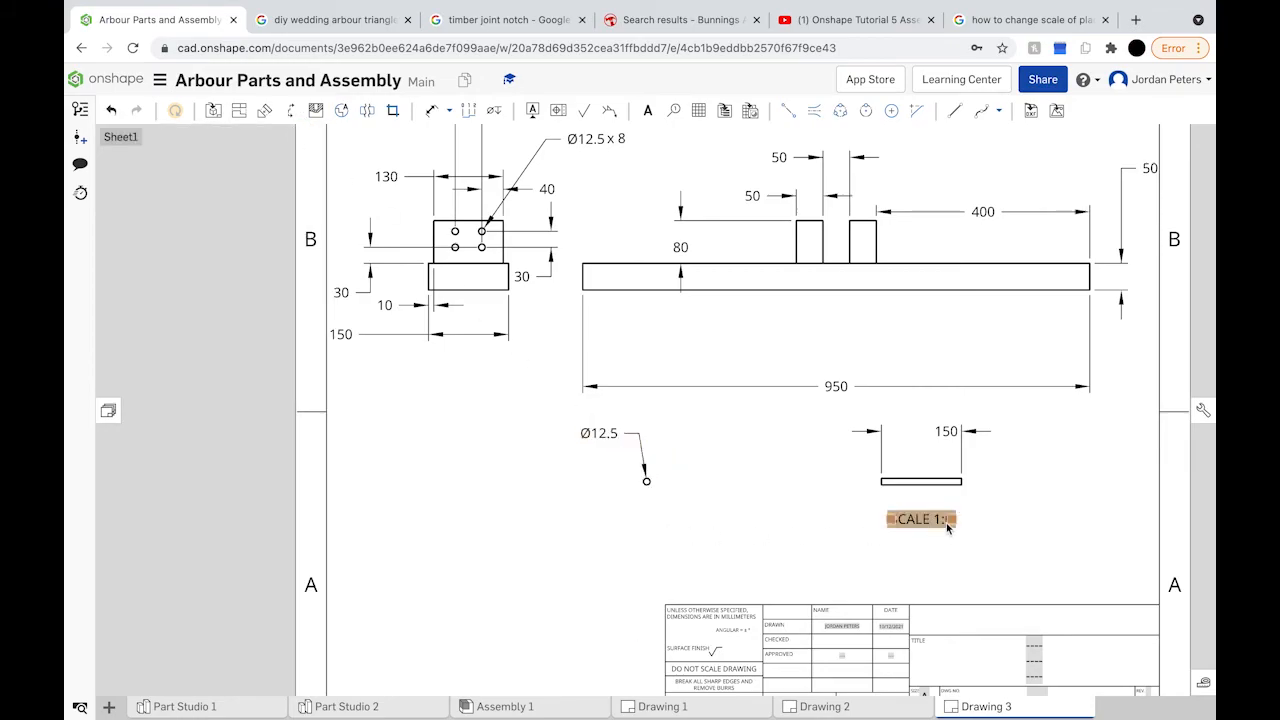
click(948, 528)
key(Delete)
drag(935, 492, 872, 486)
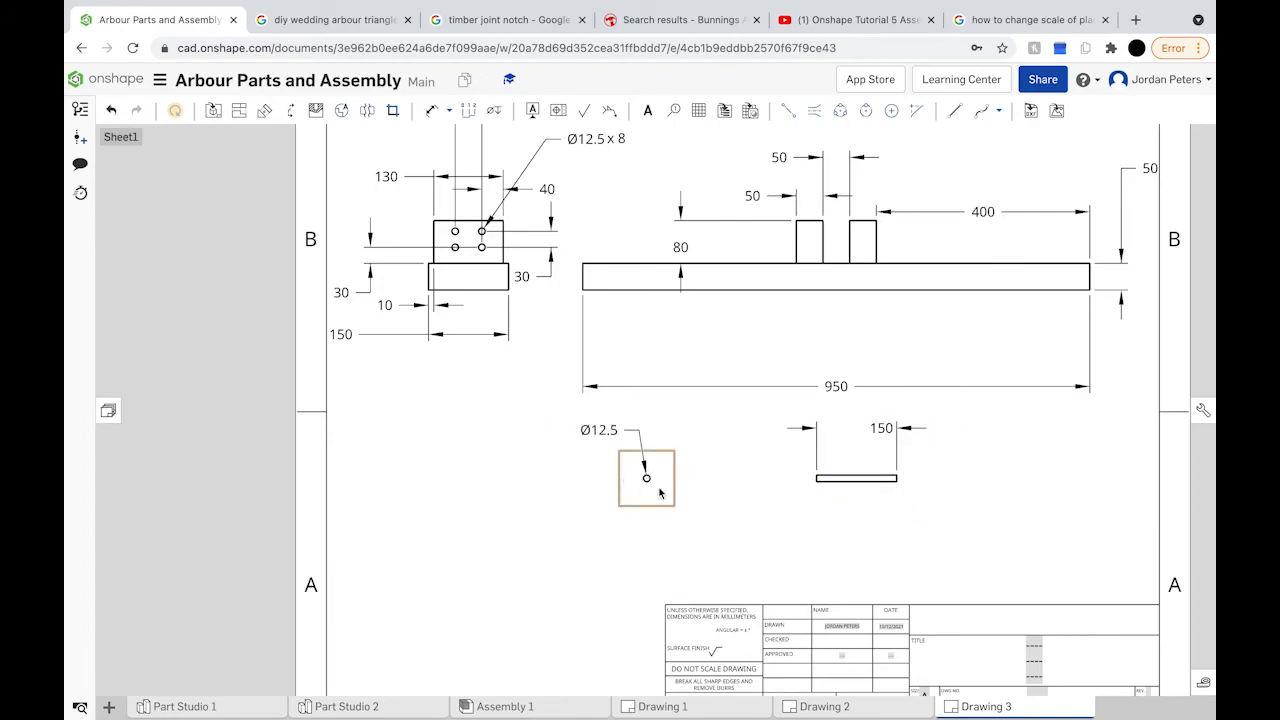
click(650, 485)
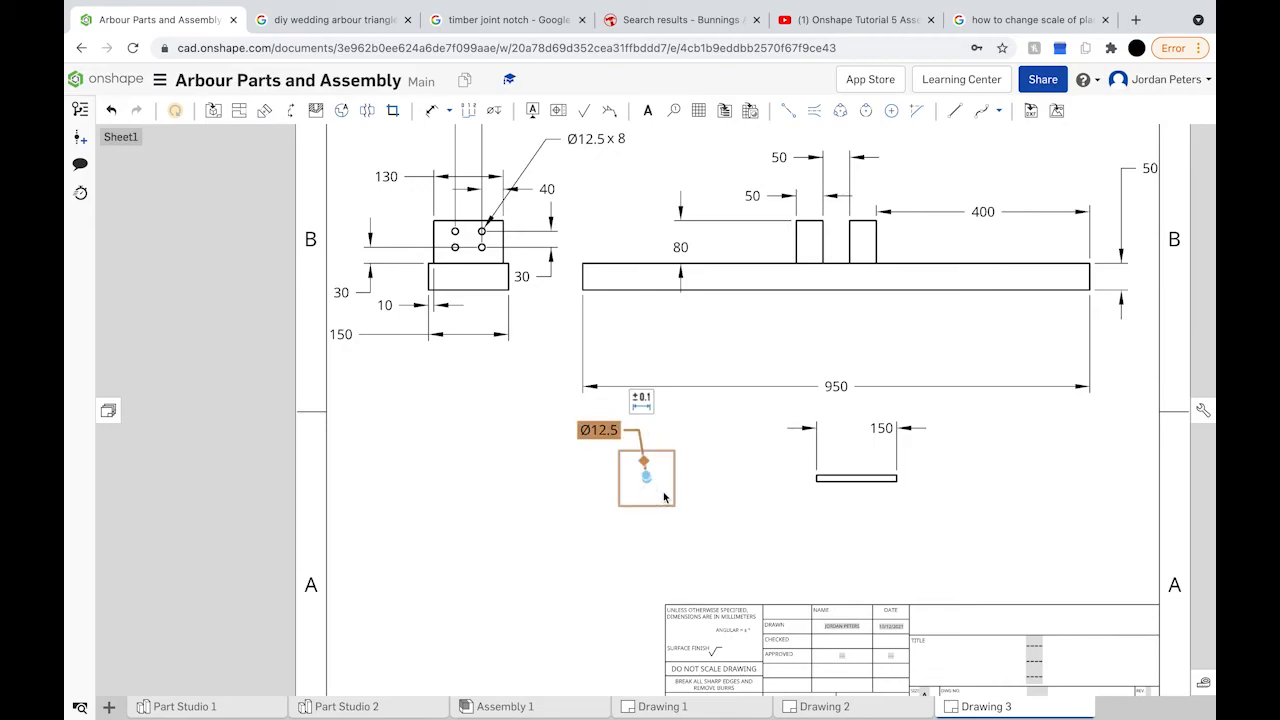
drag(658, 492, 572, 542)
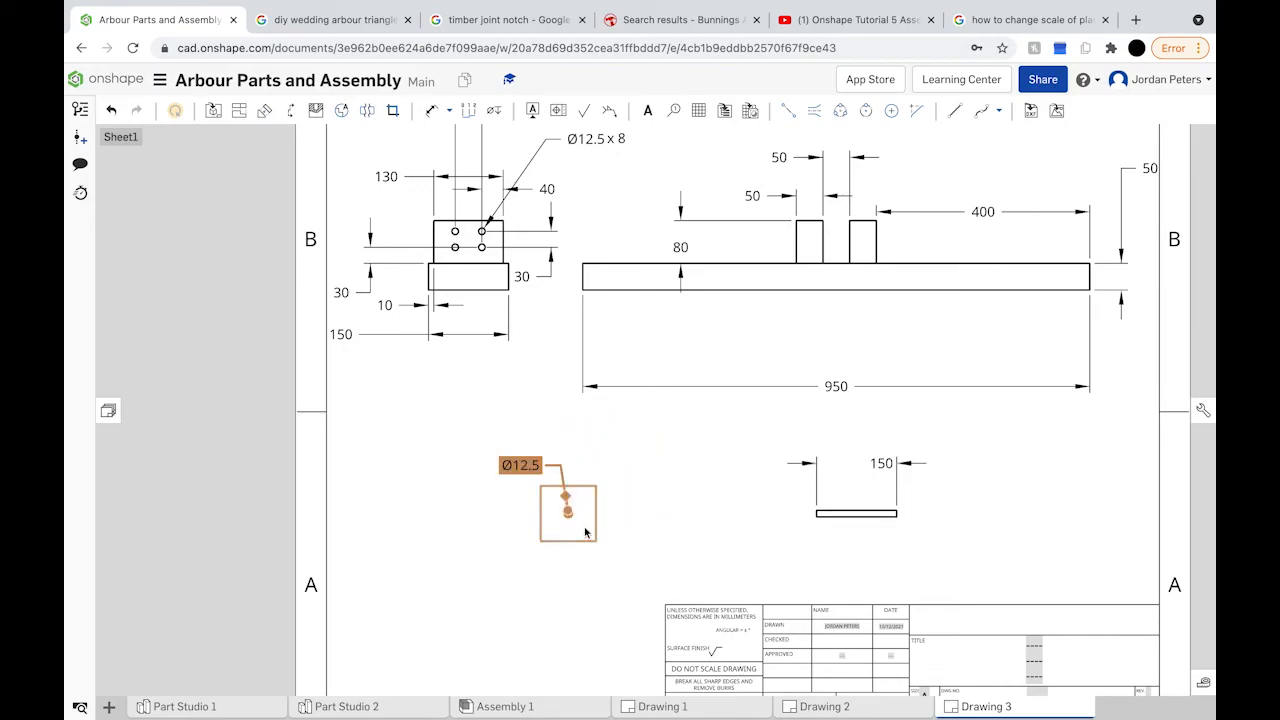
scroll(725, 526, down, 3)
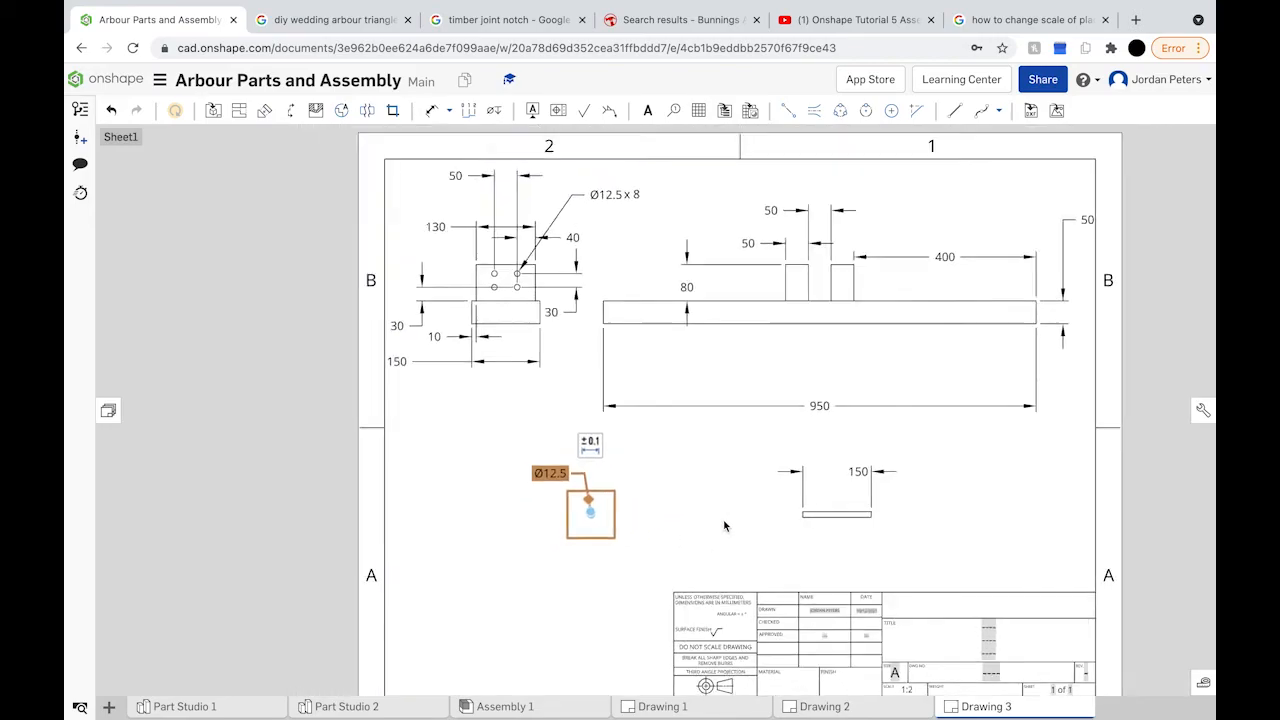
Step: Change the title block's scale value to 1:6
click(1137, 498)
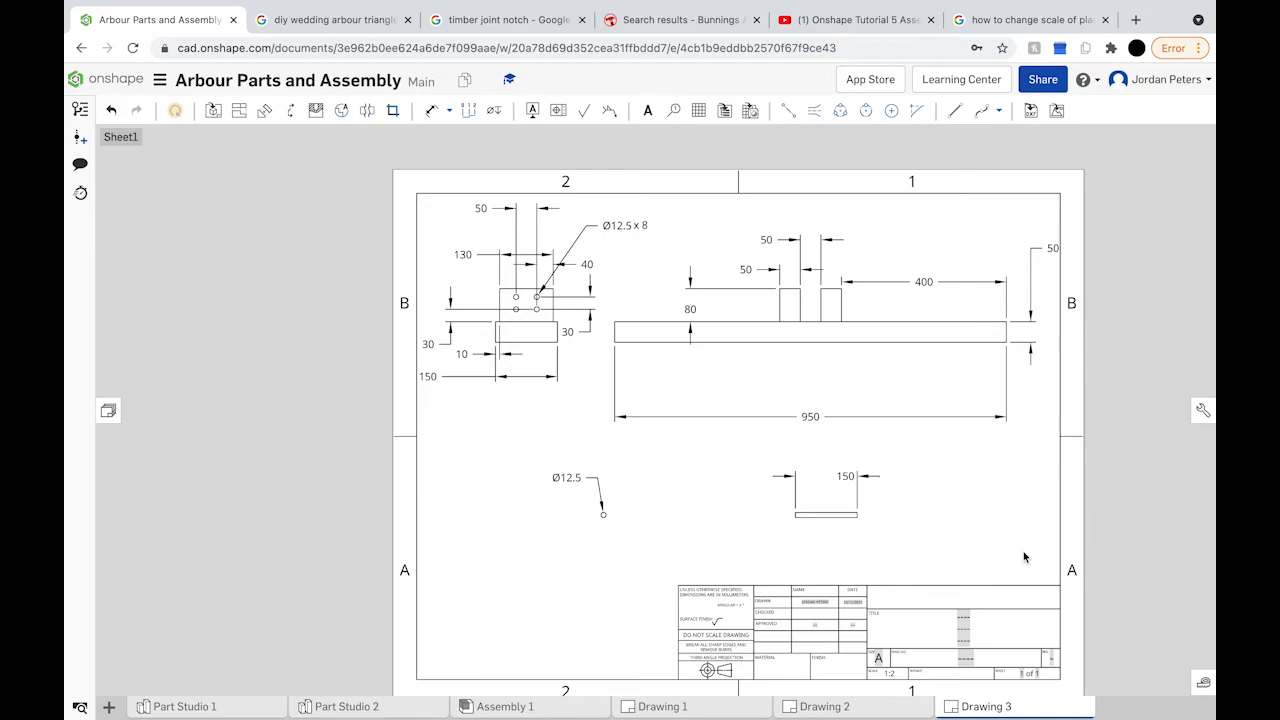
mouse_move(1023, 557)
right_down()
mouse_move(831, 363)
mouse_move(829, 391)
right_up()
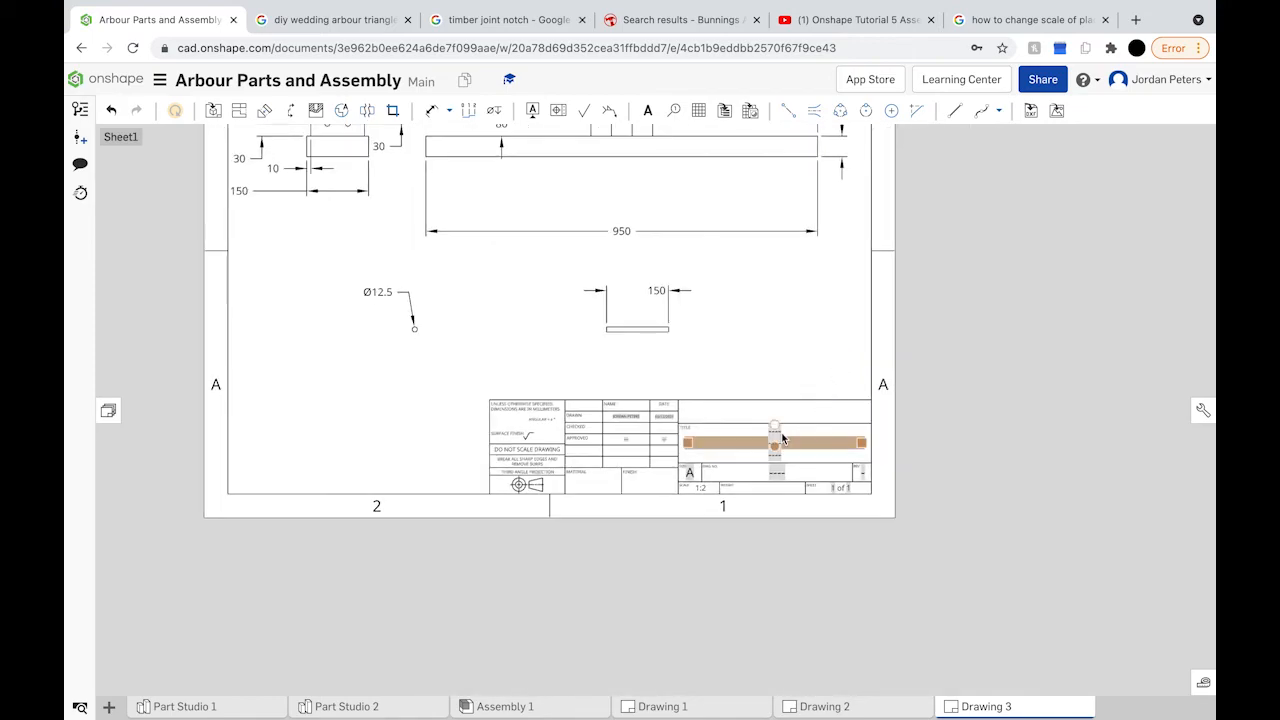
scroll(783, 438, up, 3)
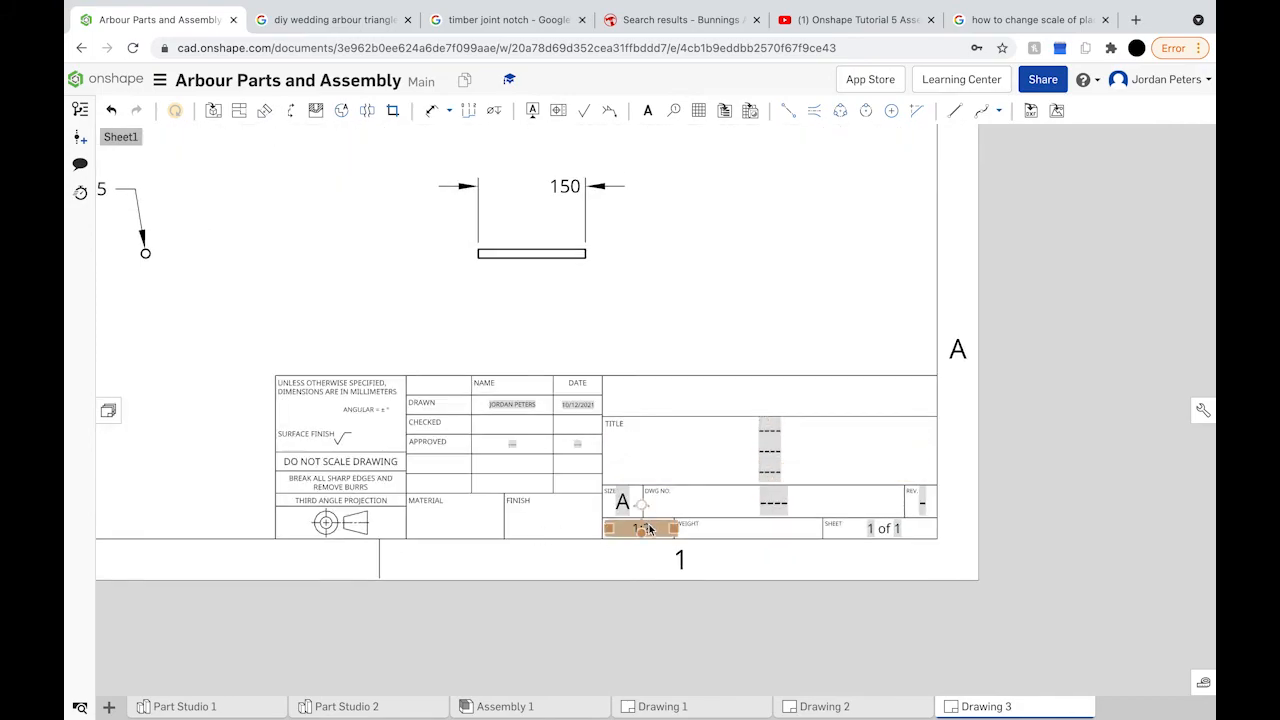
double_click(648, 530)
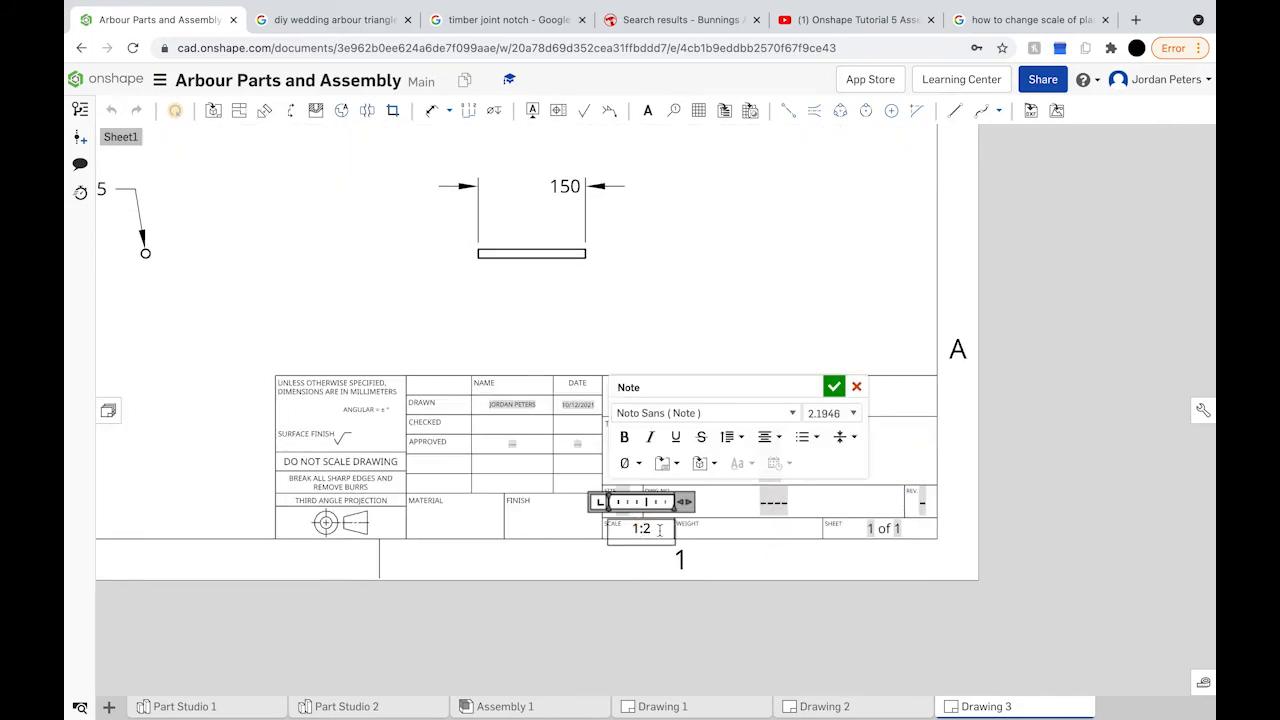
key(BackSpace)
text(6)
click(836, 391)
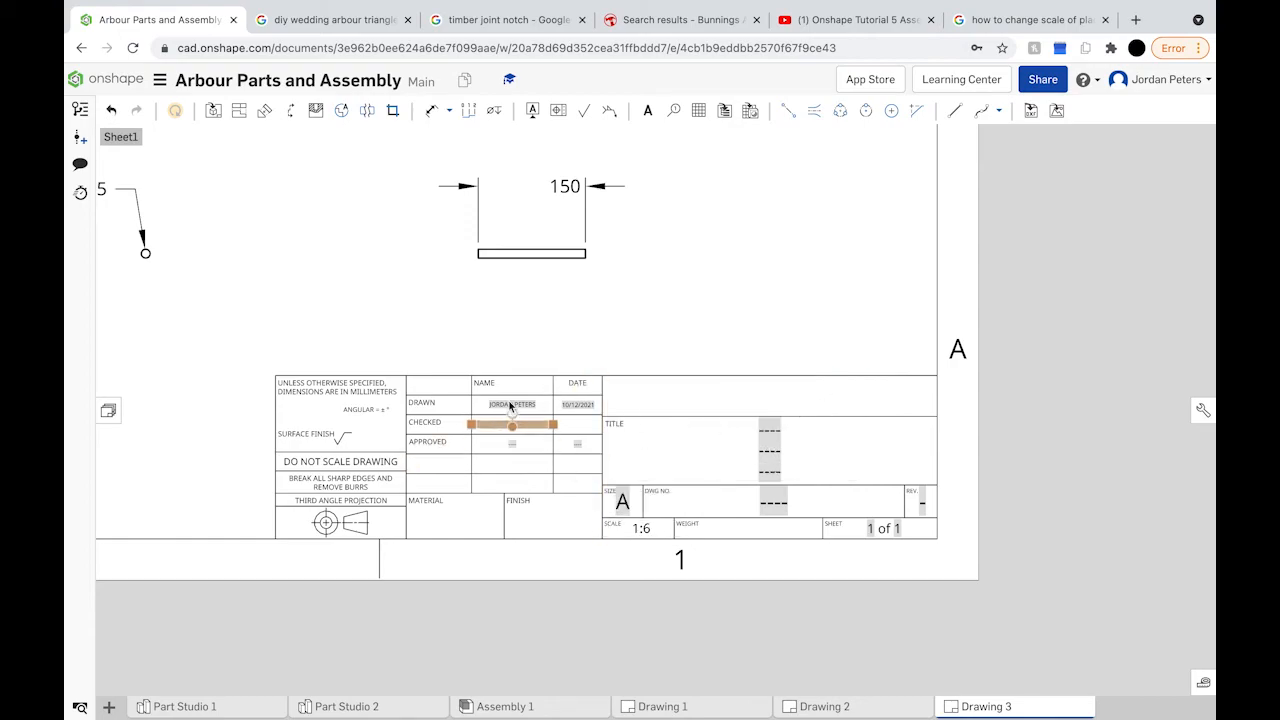
Step: Enter the reviewer's name in the Checked and Approved name fields
scroll(510, 403, down, 1)
scroll(510, 403, down, 2)
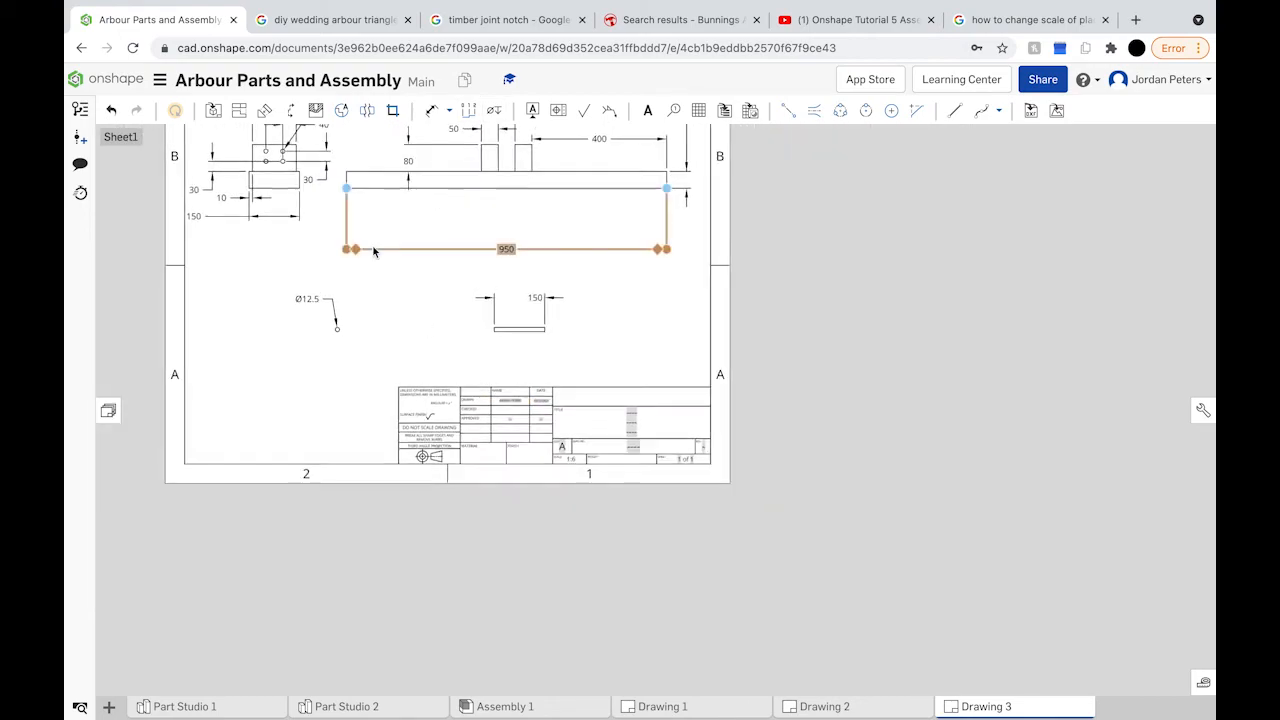
scroll(373, 251, down, 1)
scroll(373, 251, down, 1)
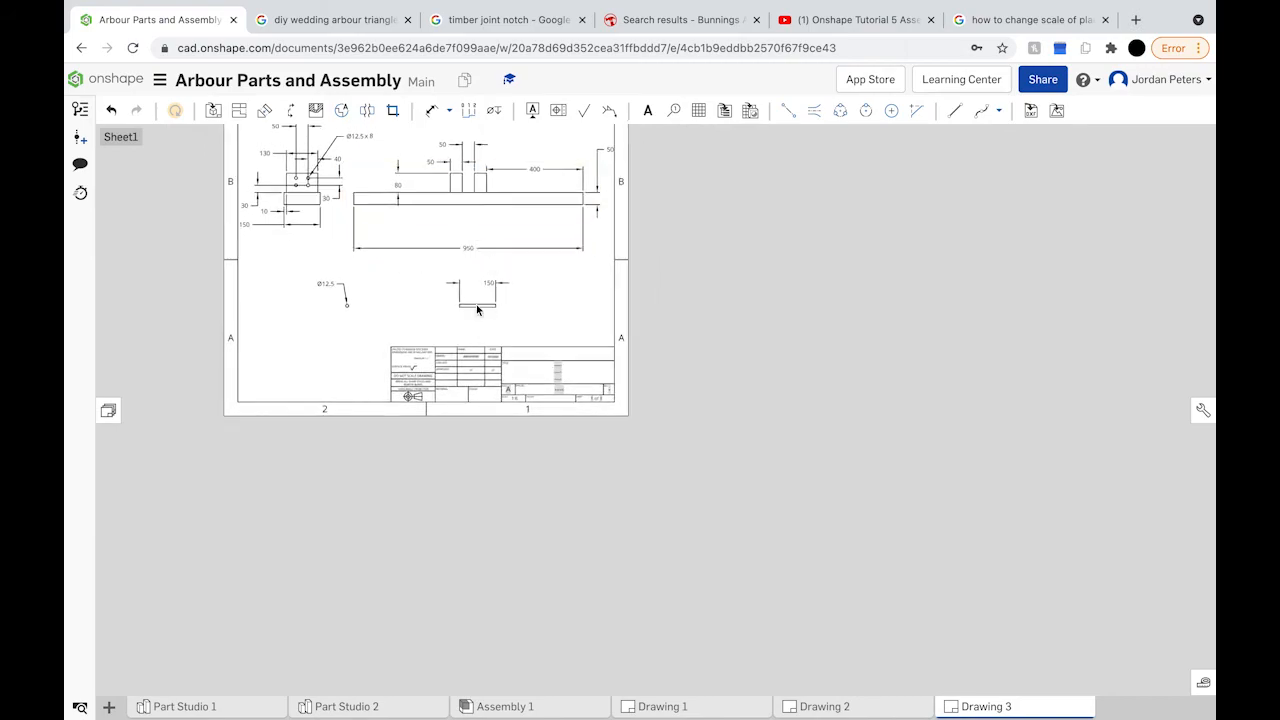
scroll(482, 371, up, 4)
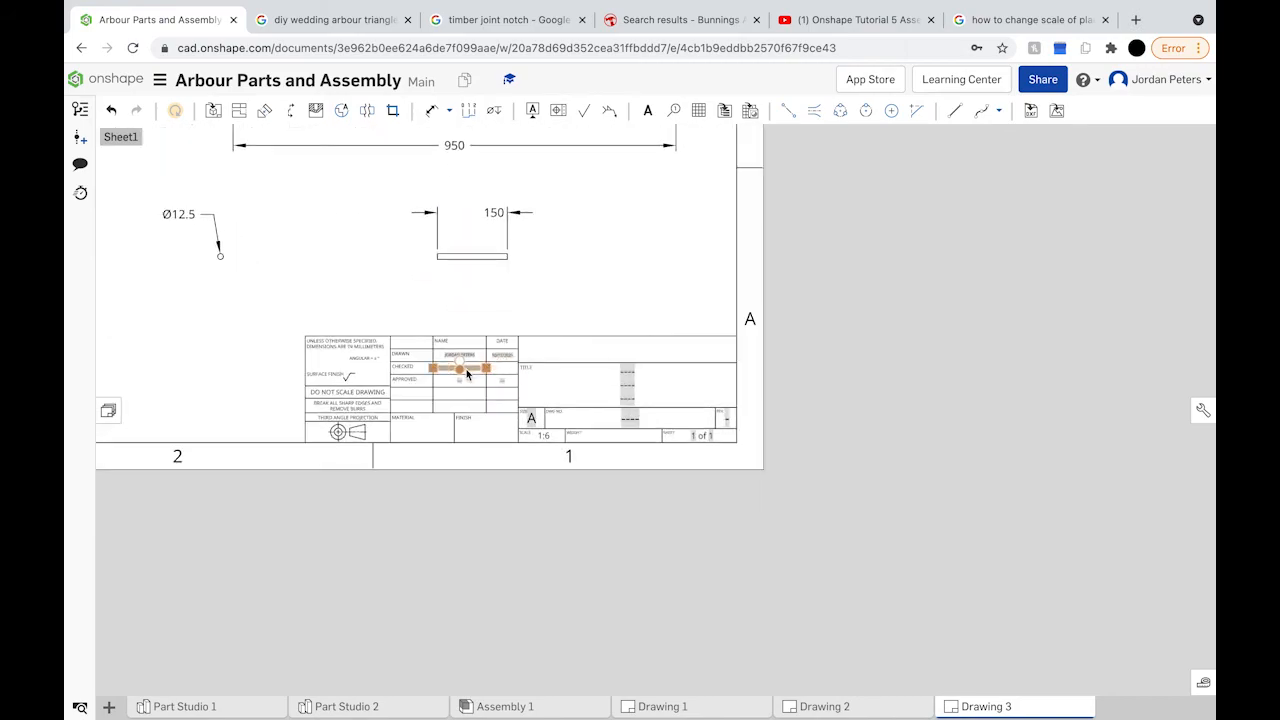
scroll(466, 373, up, 2)
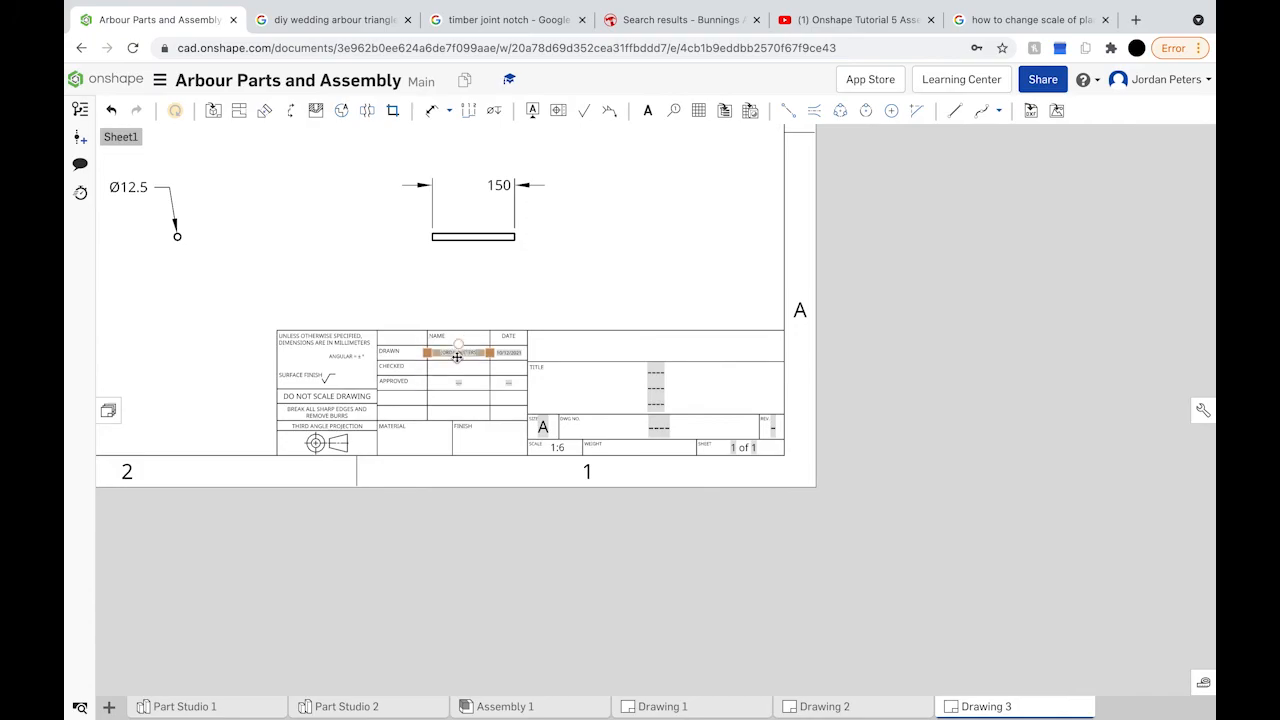
scroll(455, 381, up, 4)
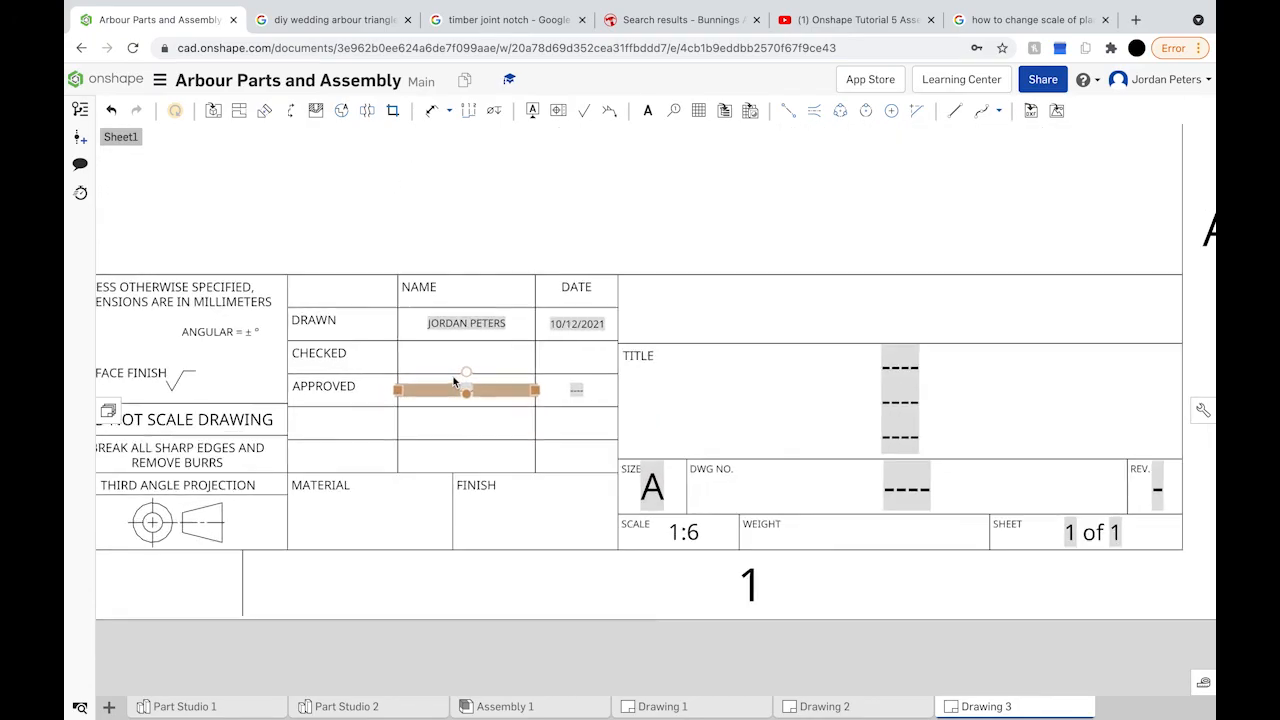
double_click(479, 361)
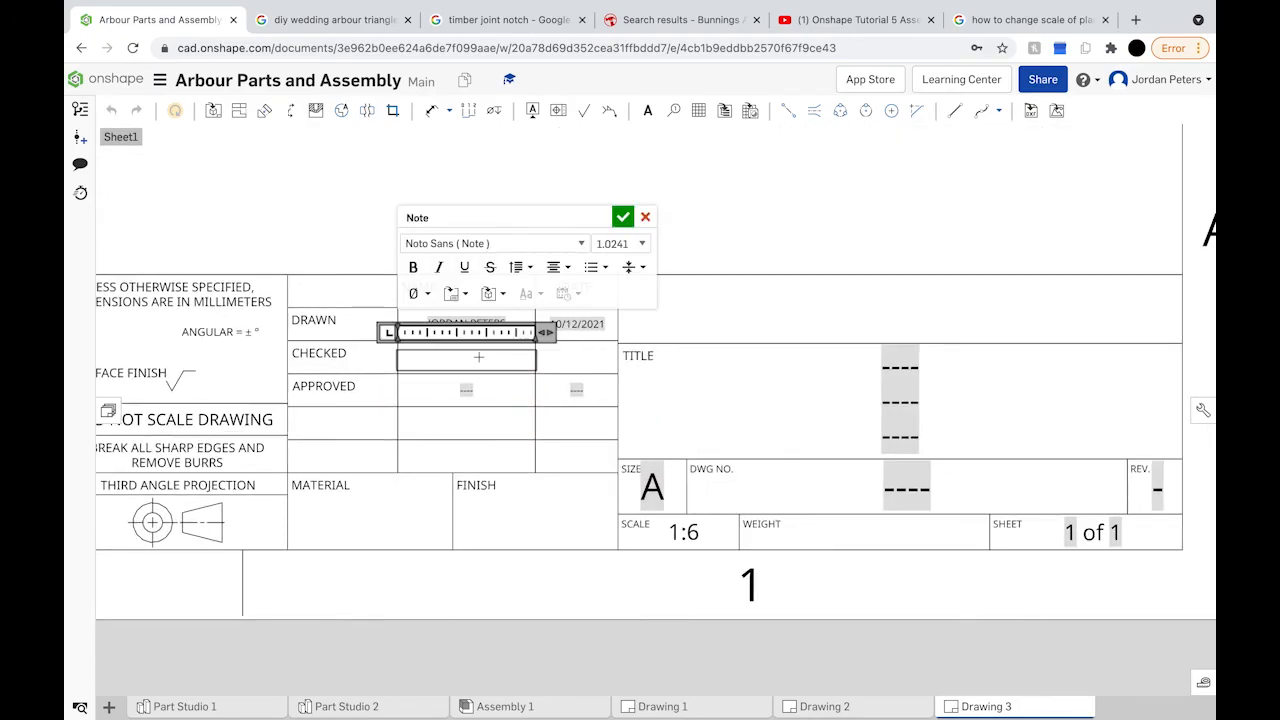
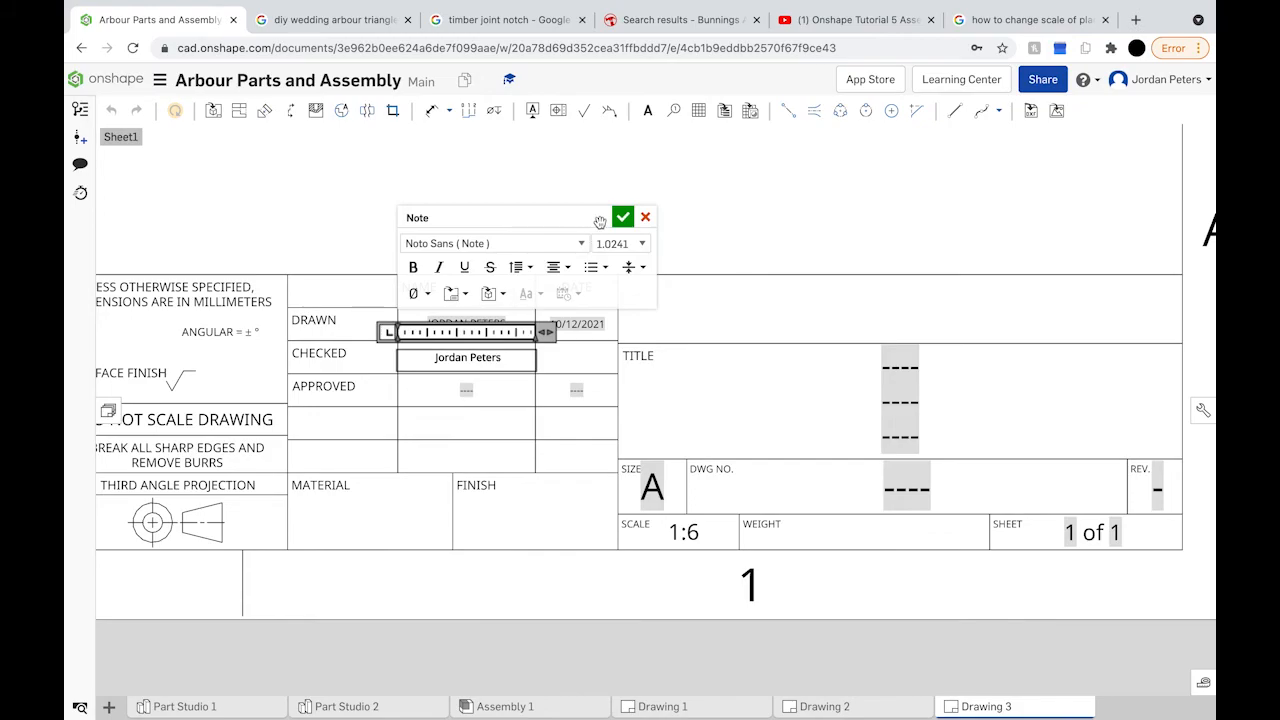
click(622, 217)
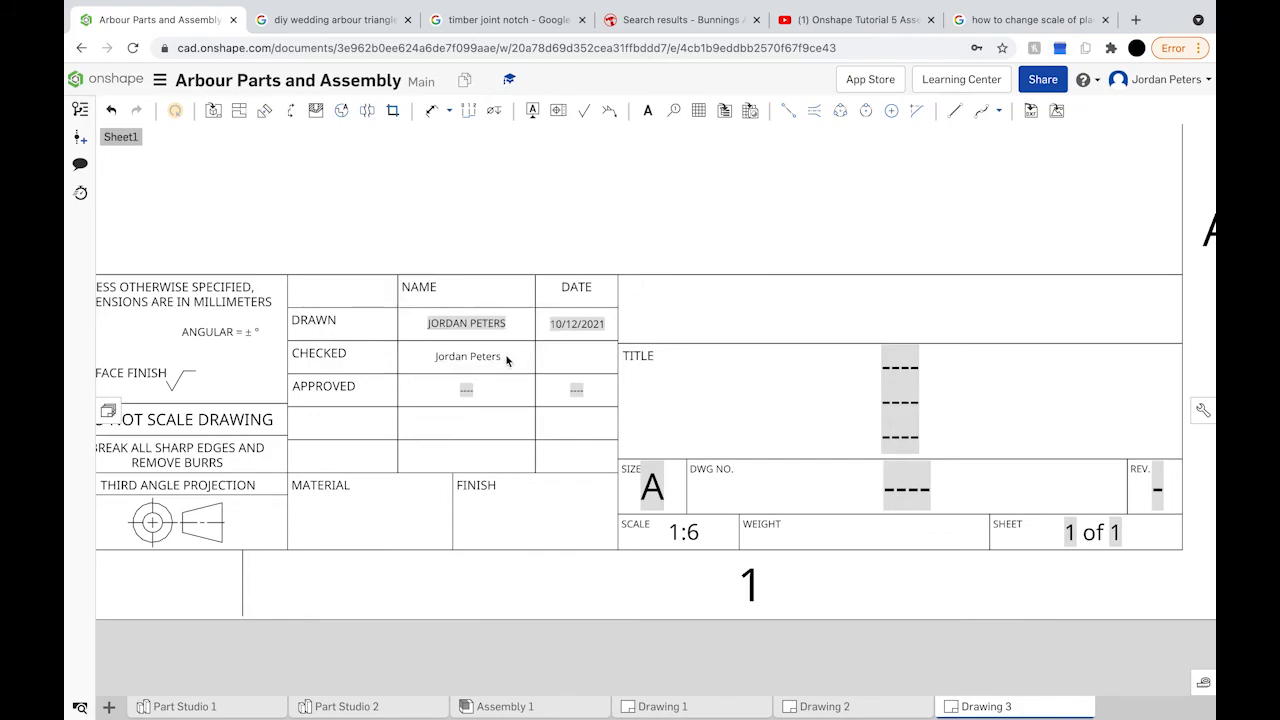
double_click(468, 391)
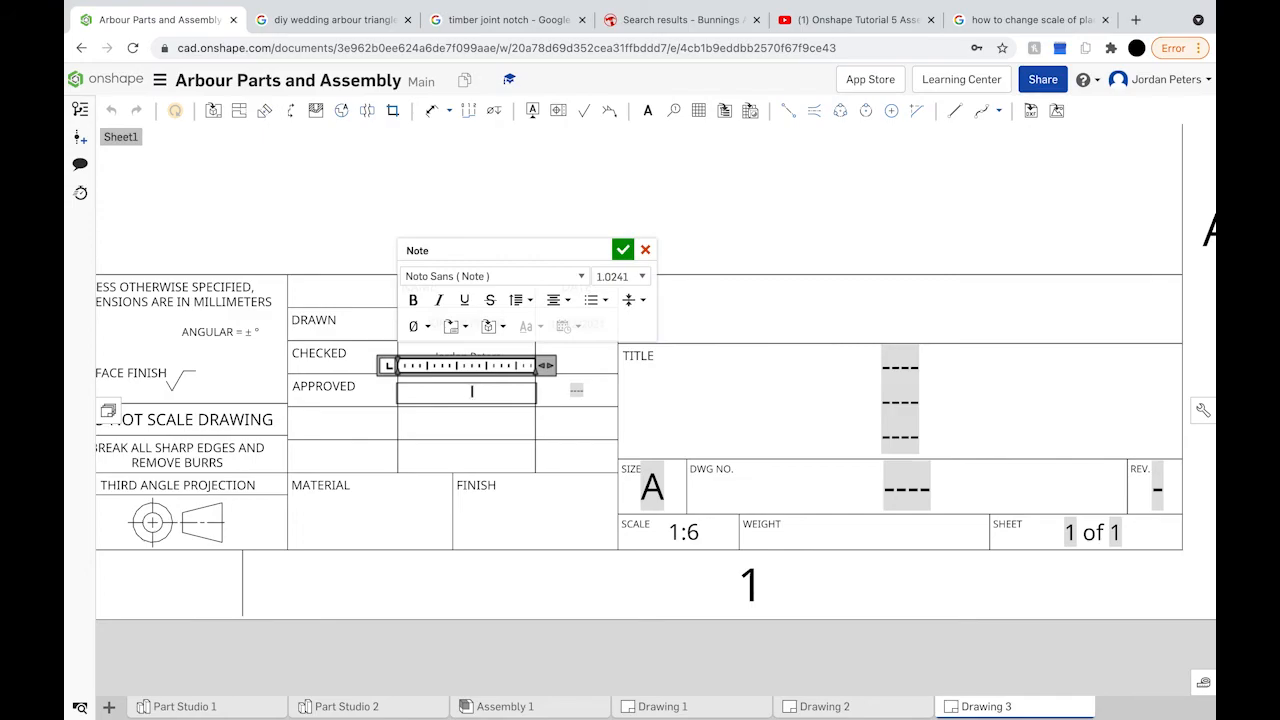
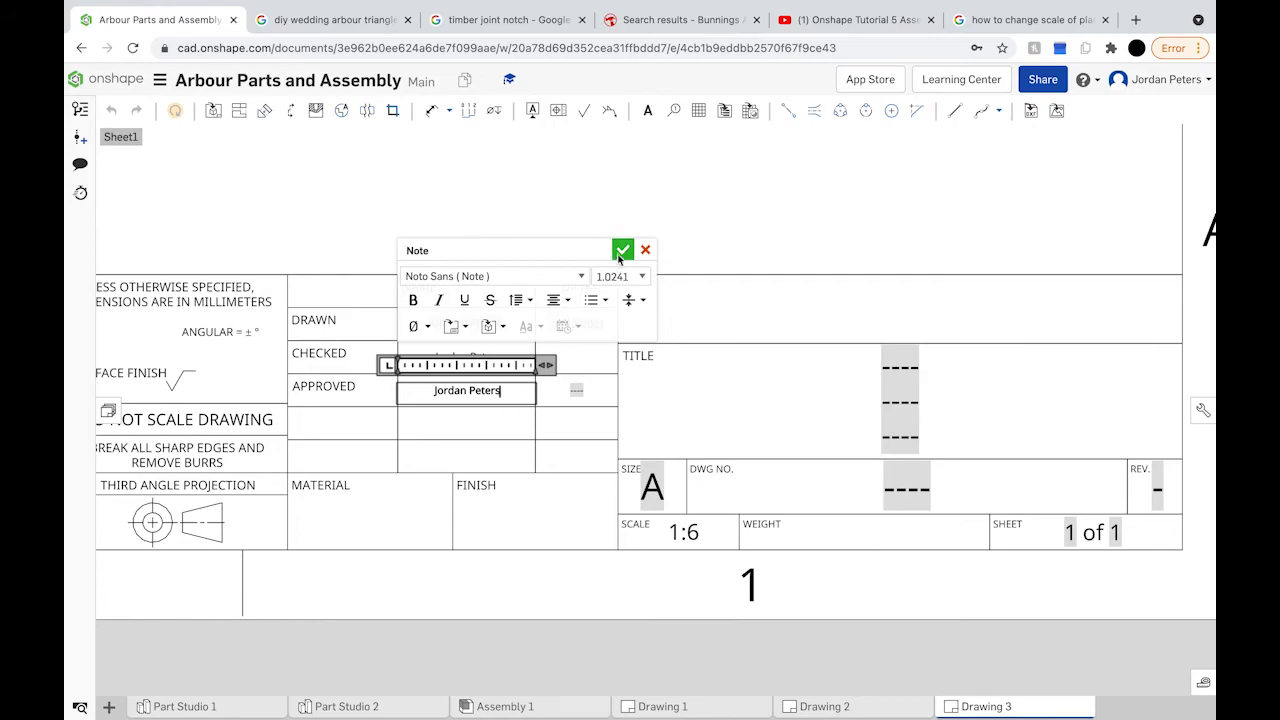
click(579, 358)
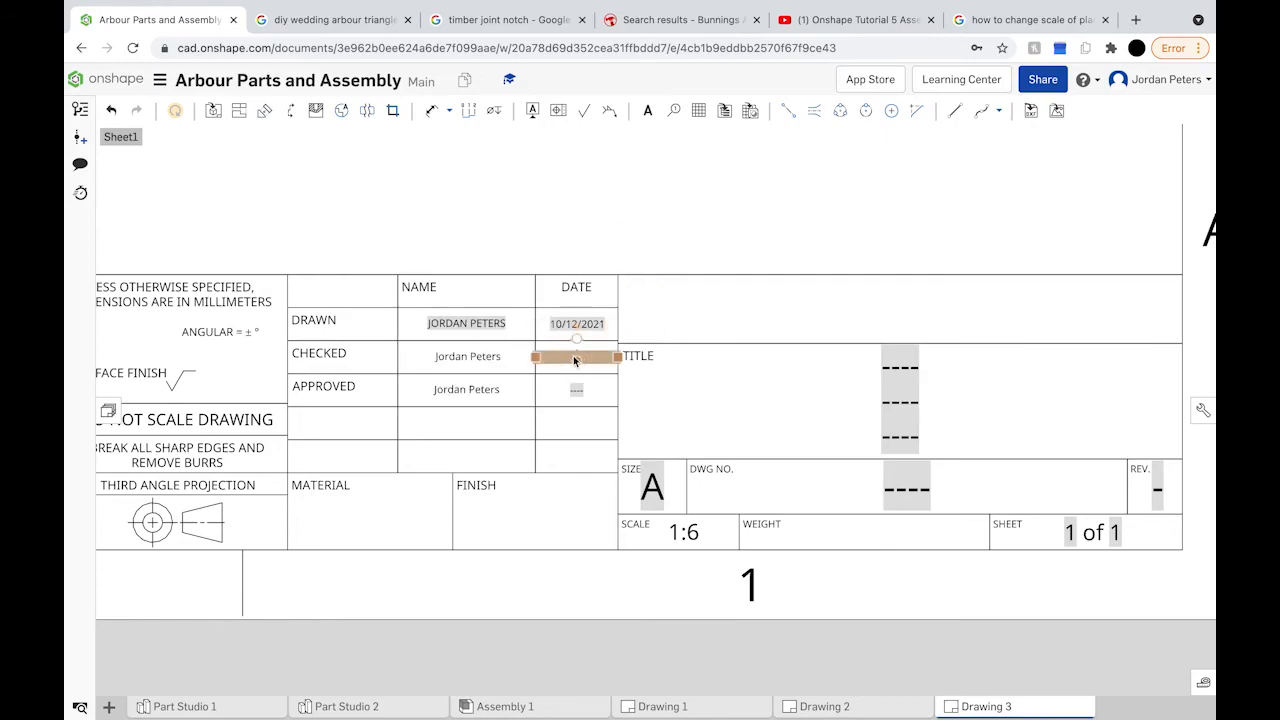
Step: Set the Checked and Approved dates to 12/10/2021
double_click(573, 358)
text(12/1-)
key(BackSpace)
text(0)
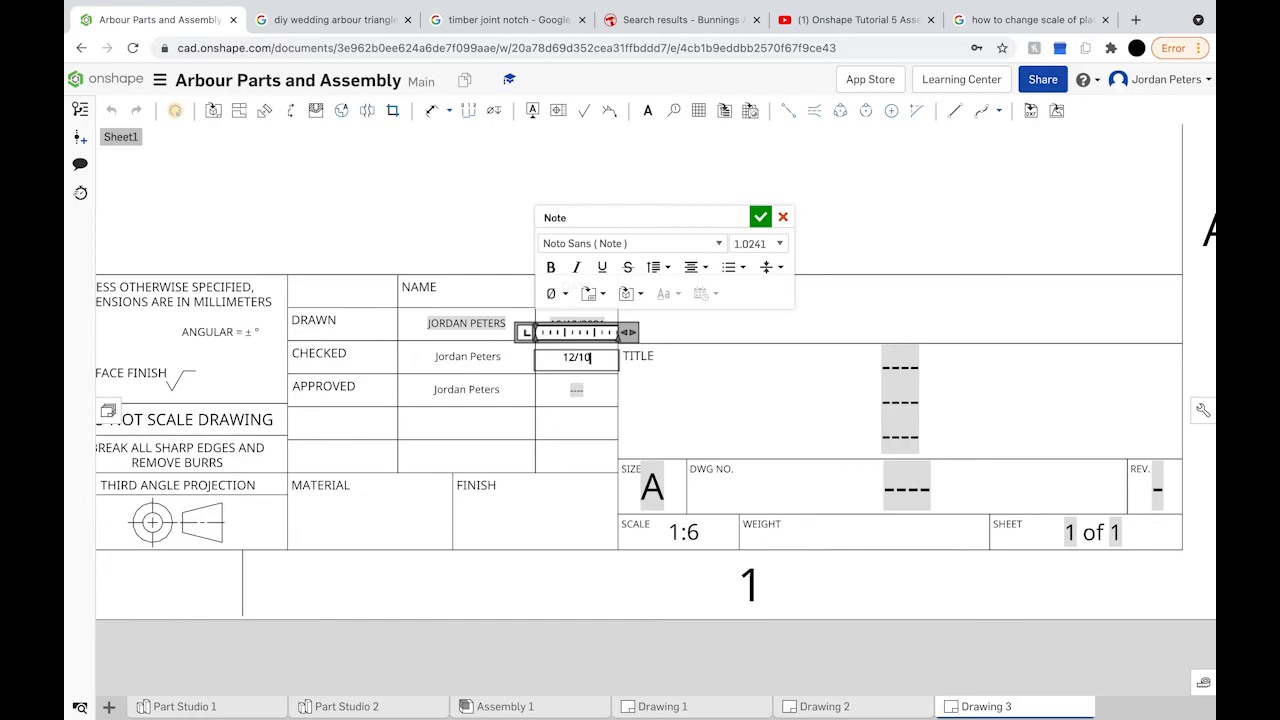
text(/2021)
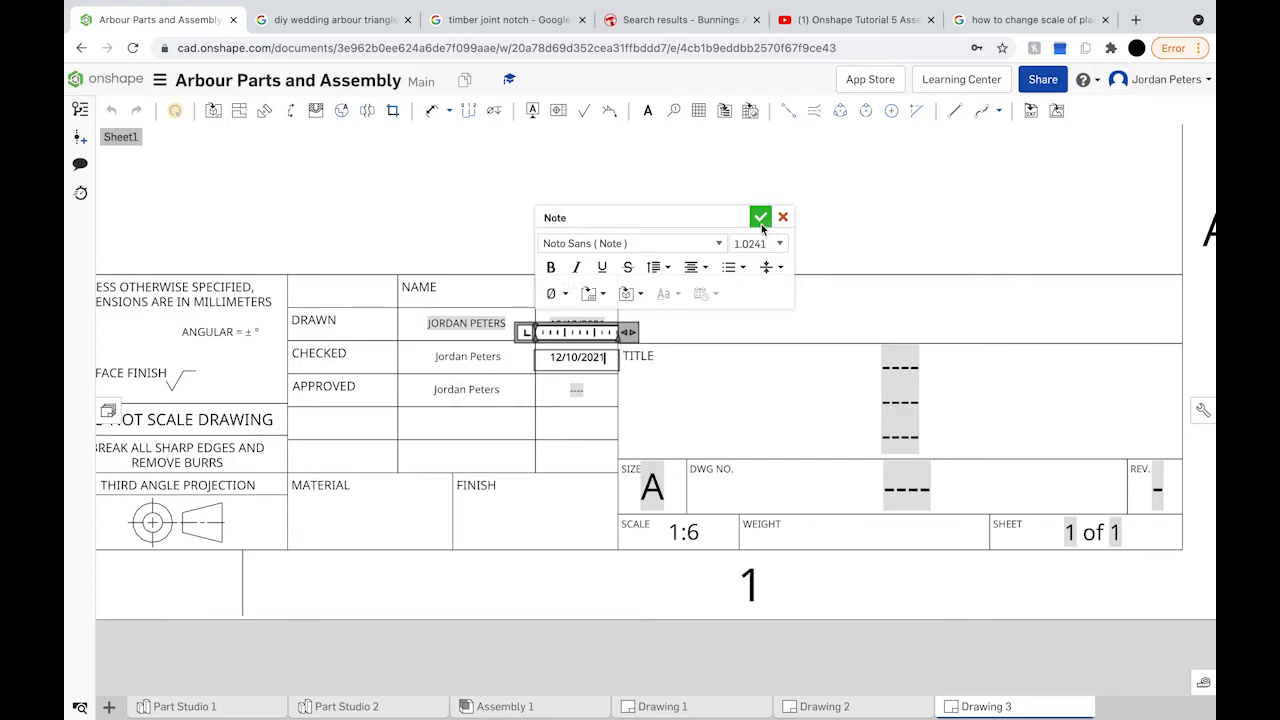
click(759, 218)
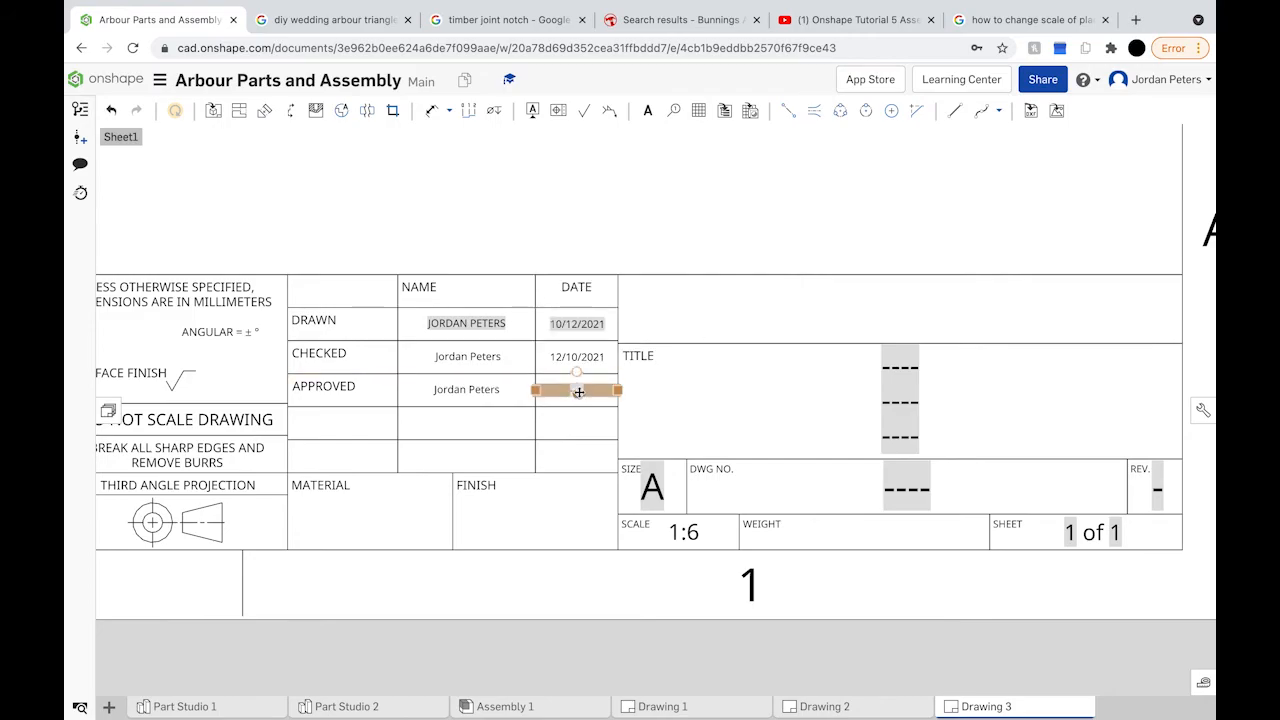
double_click(578, 391)
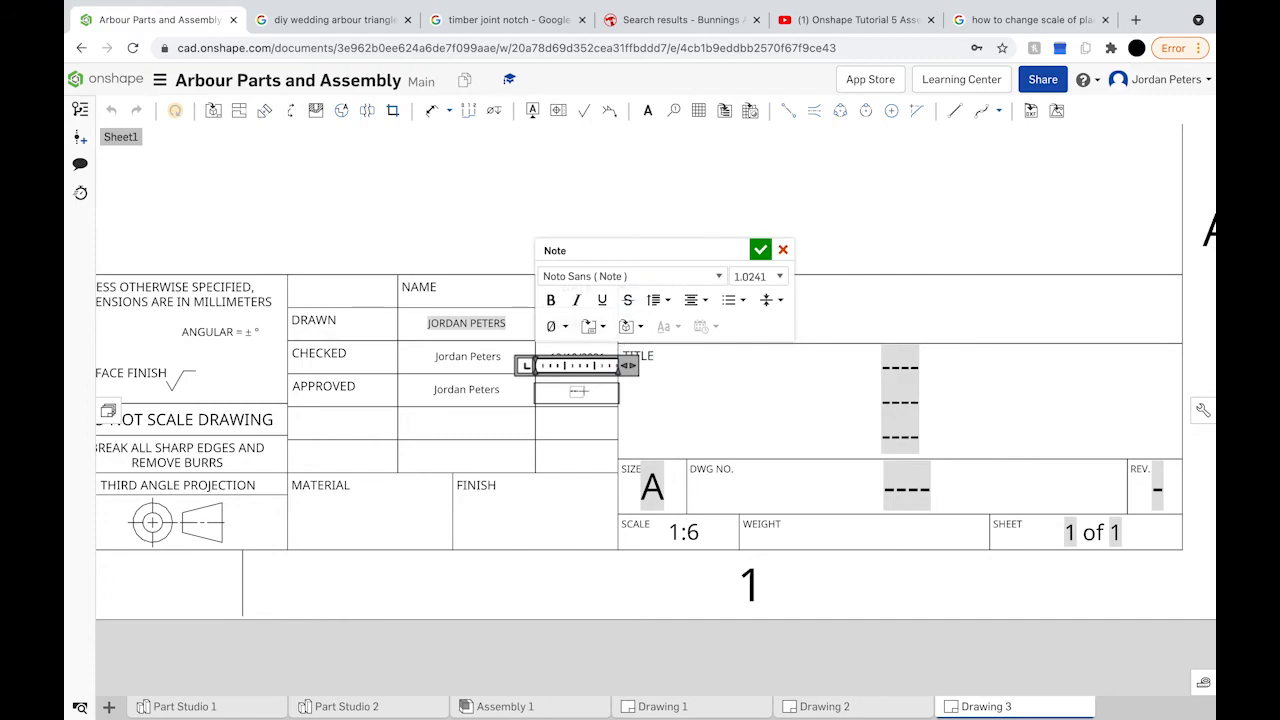
text(12/10/2021)
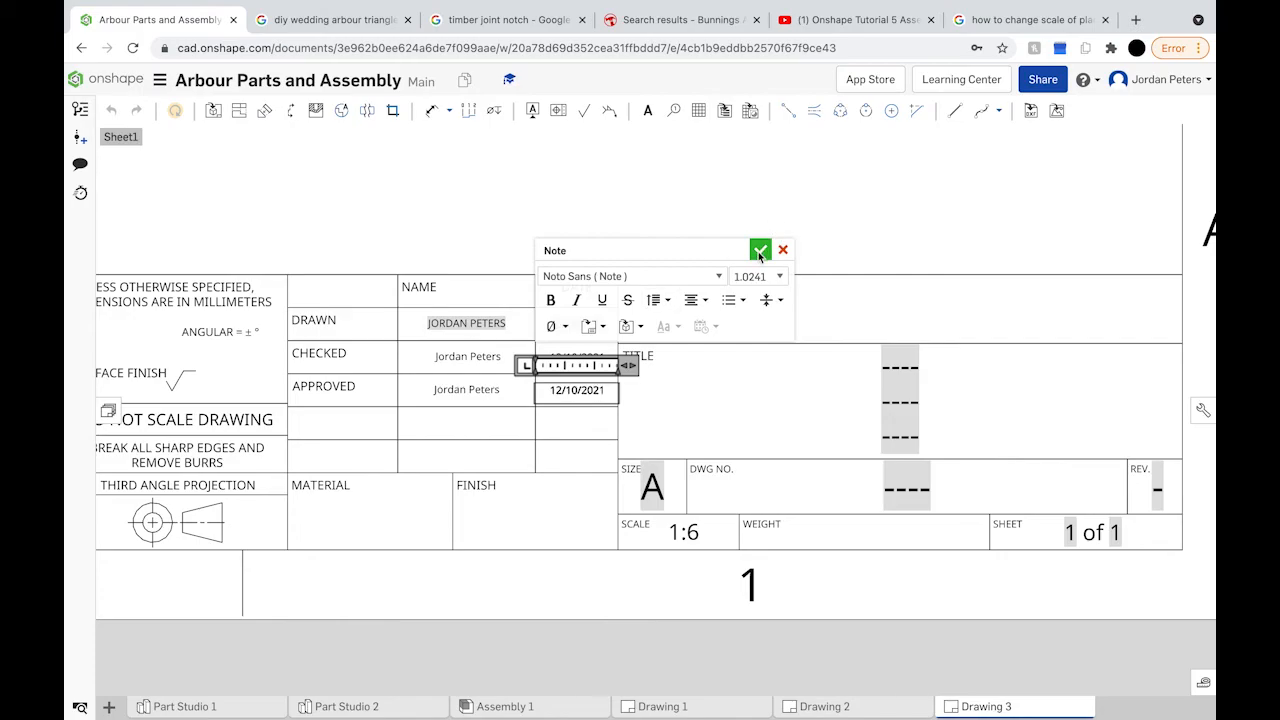
click(760, 251)
Step: Replace the Drawn date 10/12/2021 with 12/10/2021
click(576, 325)
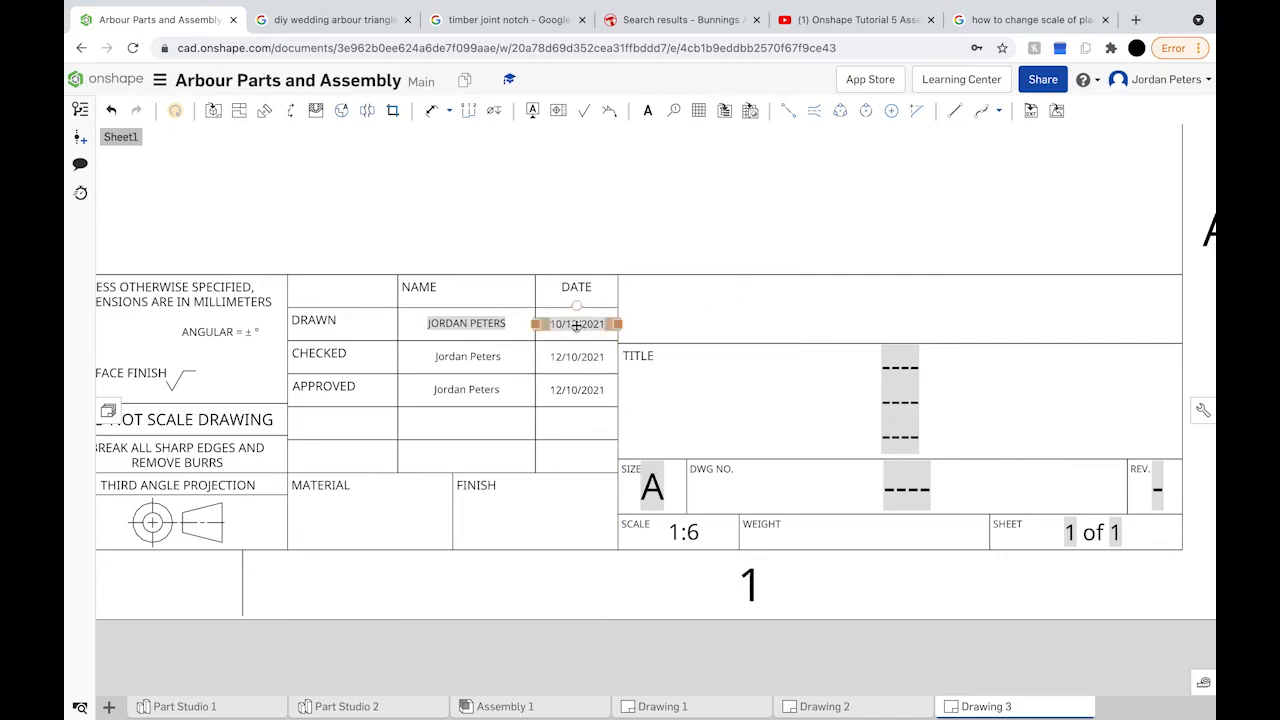
double_click(576, 325)
click(556, 323)
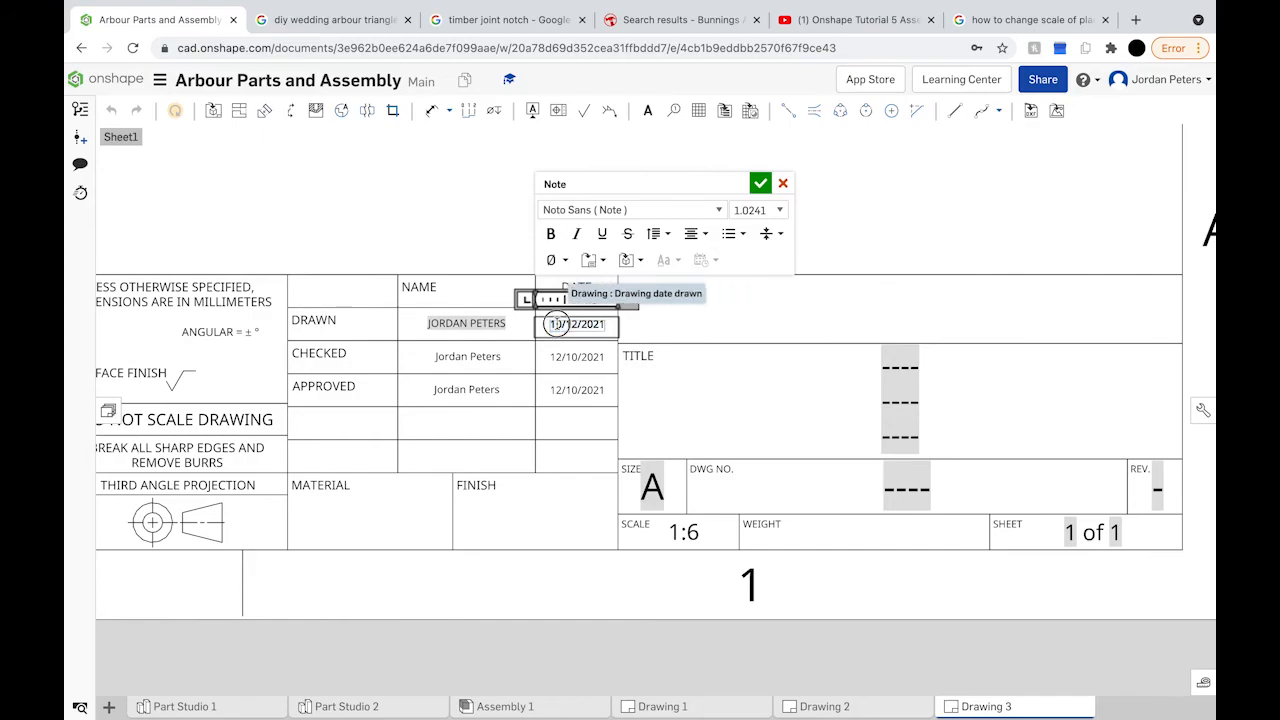
drag(548, 324, 606, 324)
key(BackSpace)
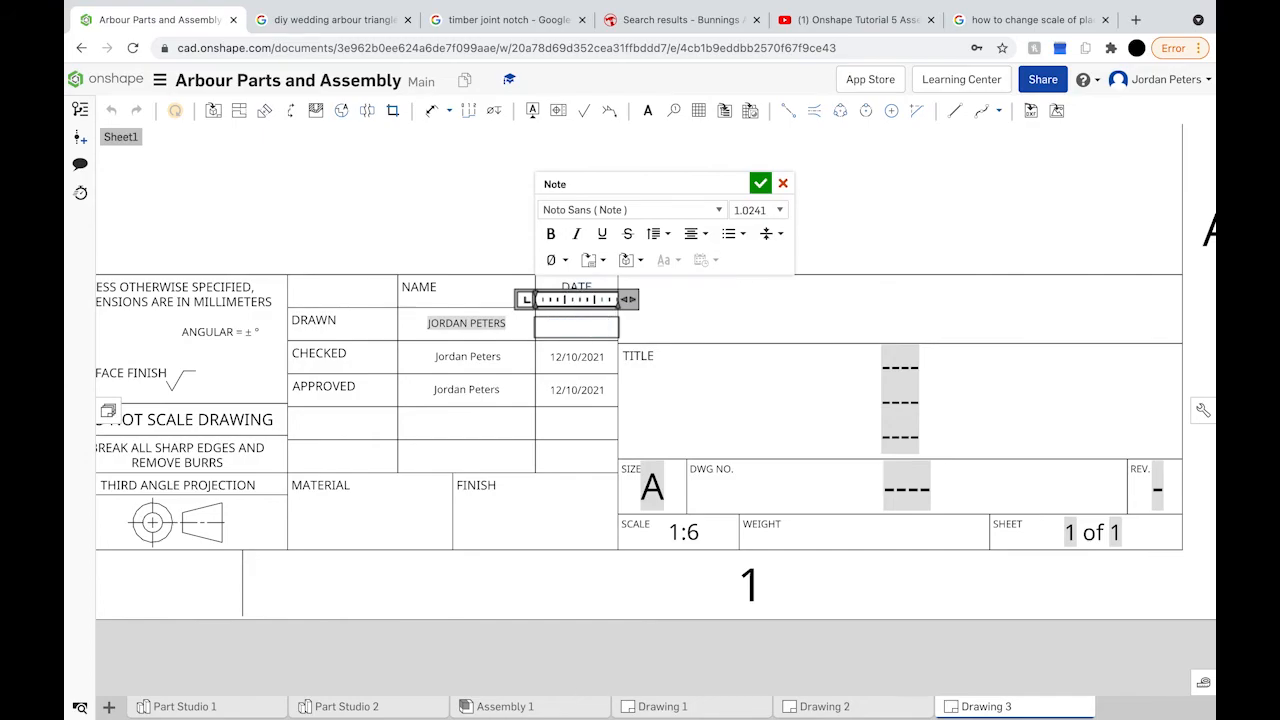
text(12/10/2021)
click(760, 183)
click(576, 390)
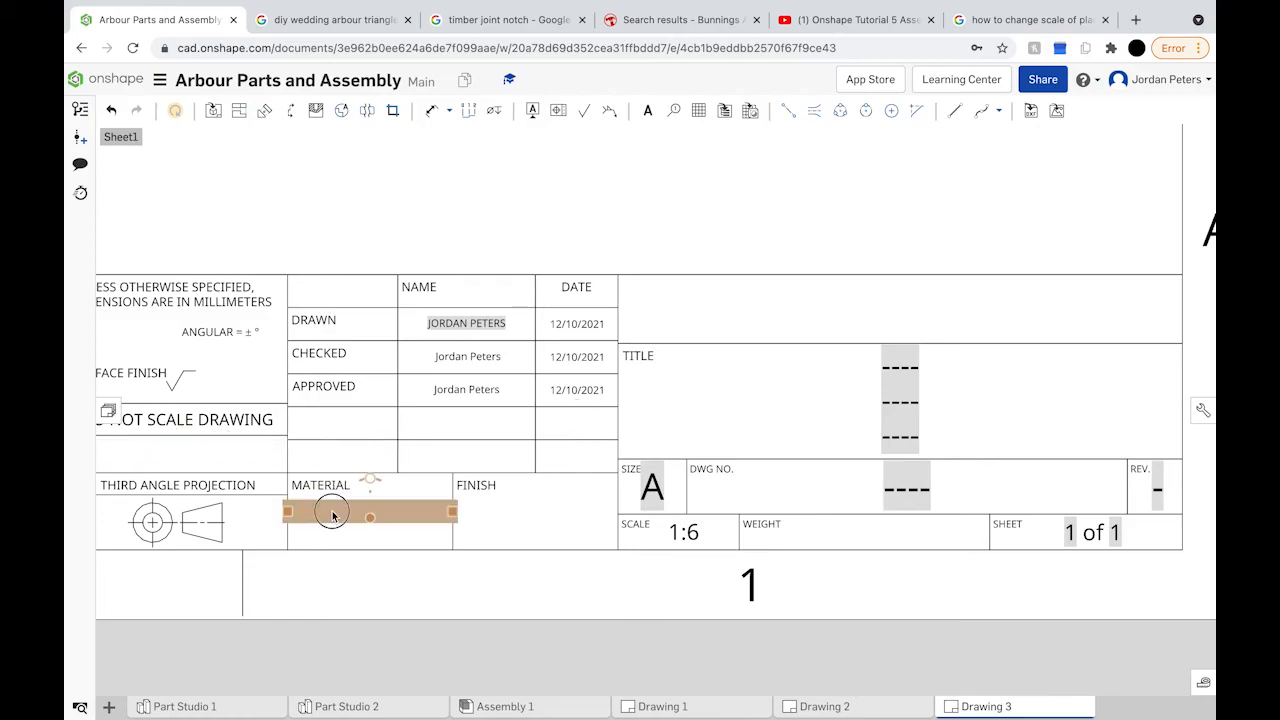
Step: Enter HARDWOOD/TASMANIAN OAK as the material, broken onto two lines after the slash
double_click(333, 515)
text(HA)
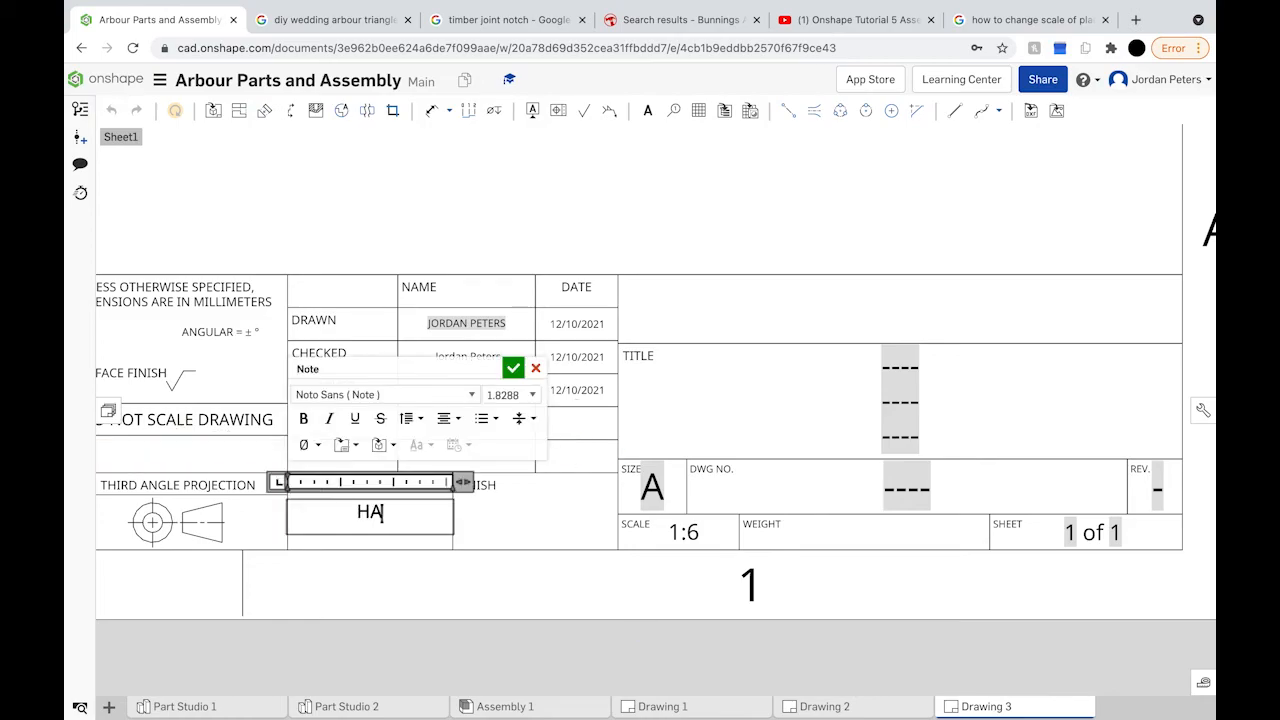
text(RDWOOD)
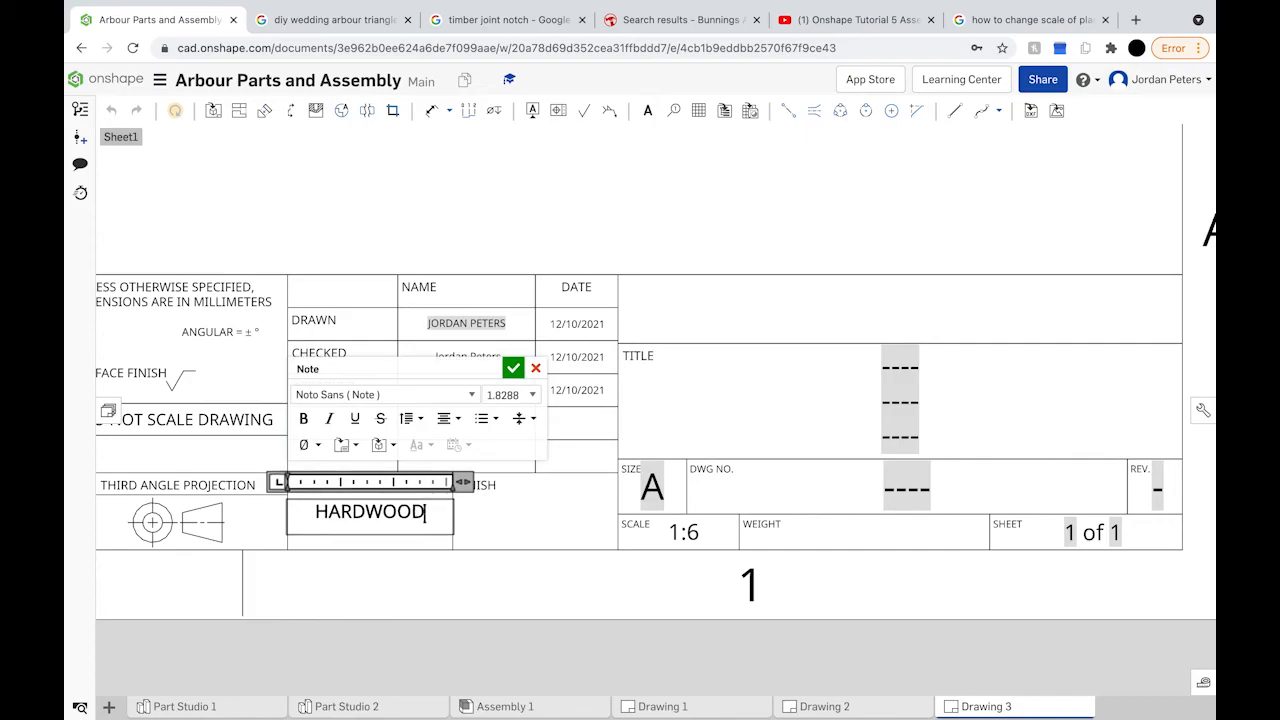
text(/)
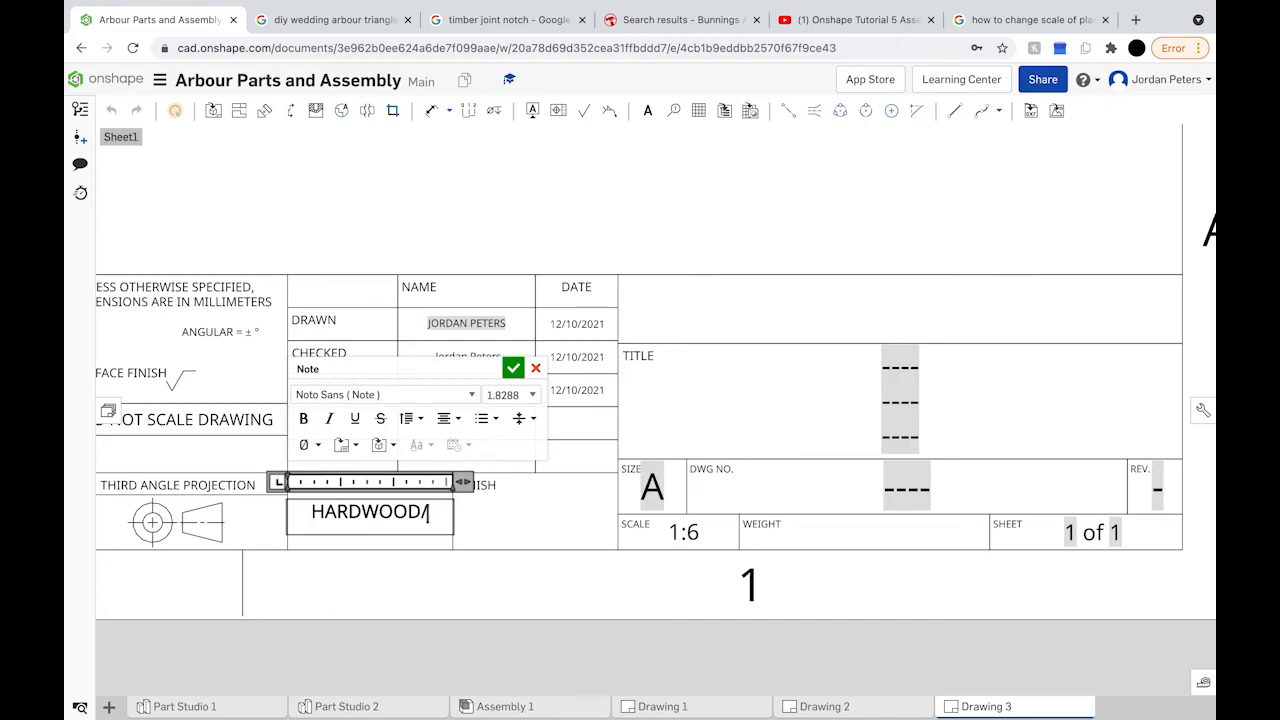
text(TASMANIAN OAK)
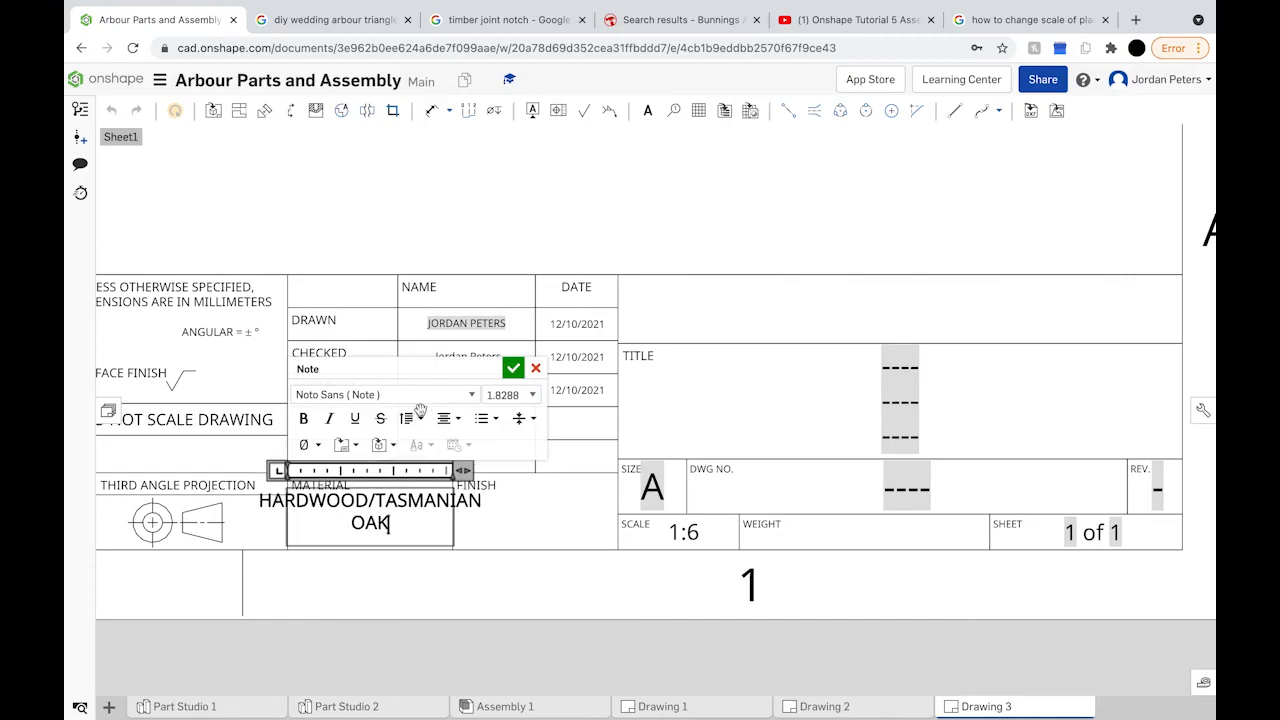
key(Left)
key(Left)
key(Left)
key(Left)
key(Left)
key(Left)
key(Left)
key(Left)
key(Left)
key(Left)
key(Left)
key(Left)
key(Left)
key(Left)
key(Left)
key(Left)
key(Left)
key(Return)
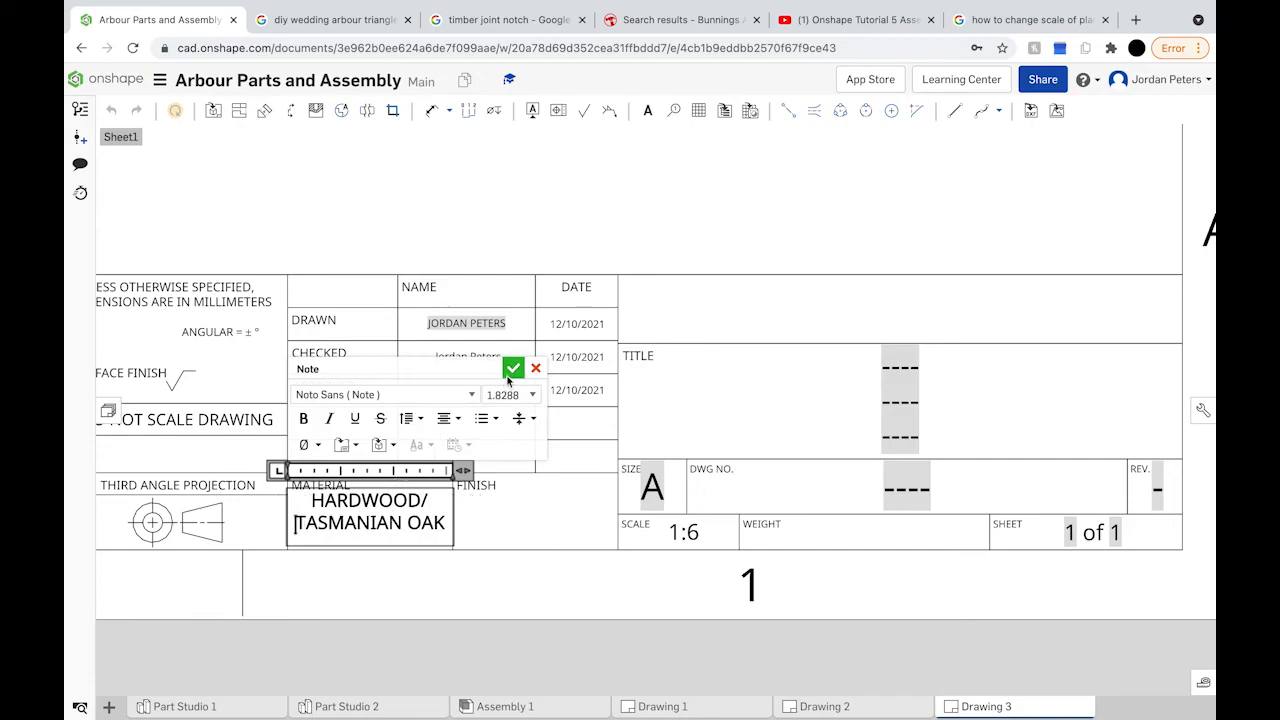
click(513, 368)
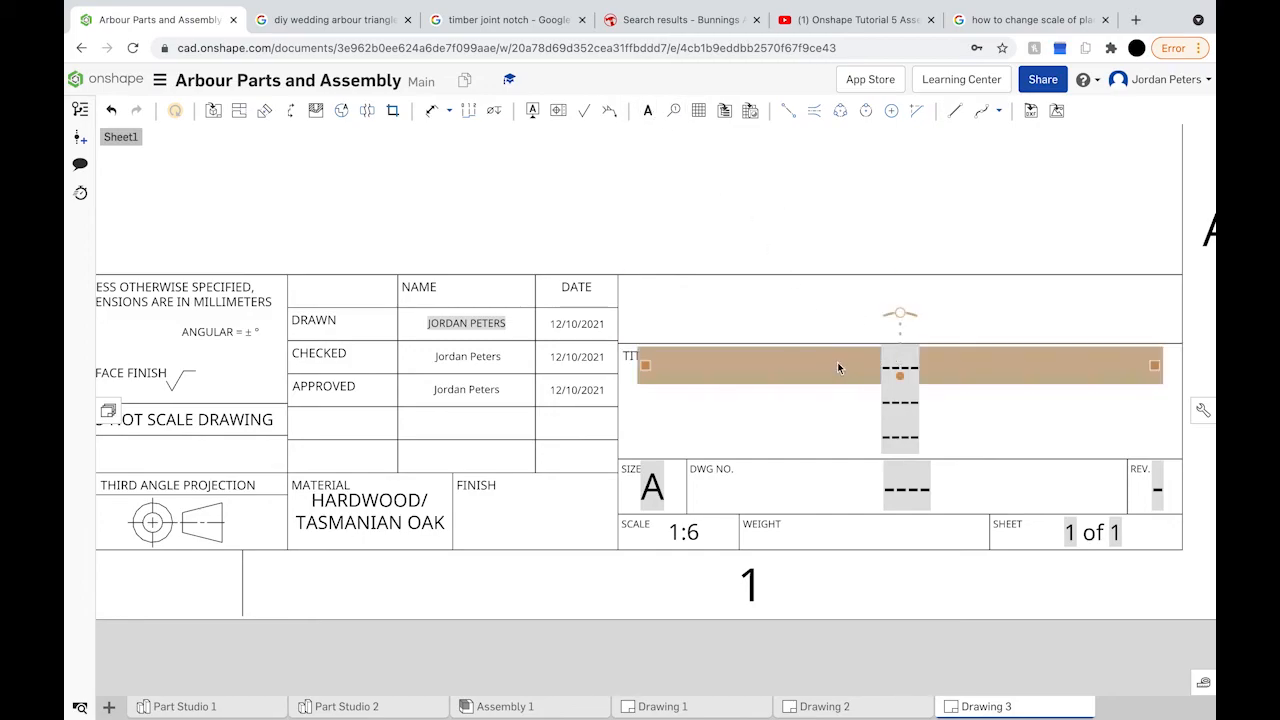
Step: Type 'Triangular Arbour' as the title's first line
click(909, 363)
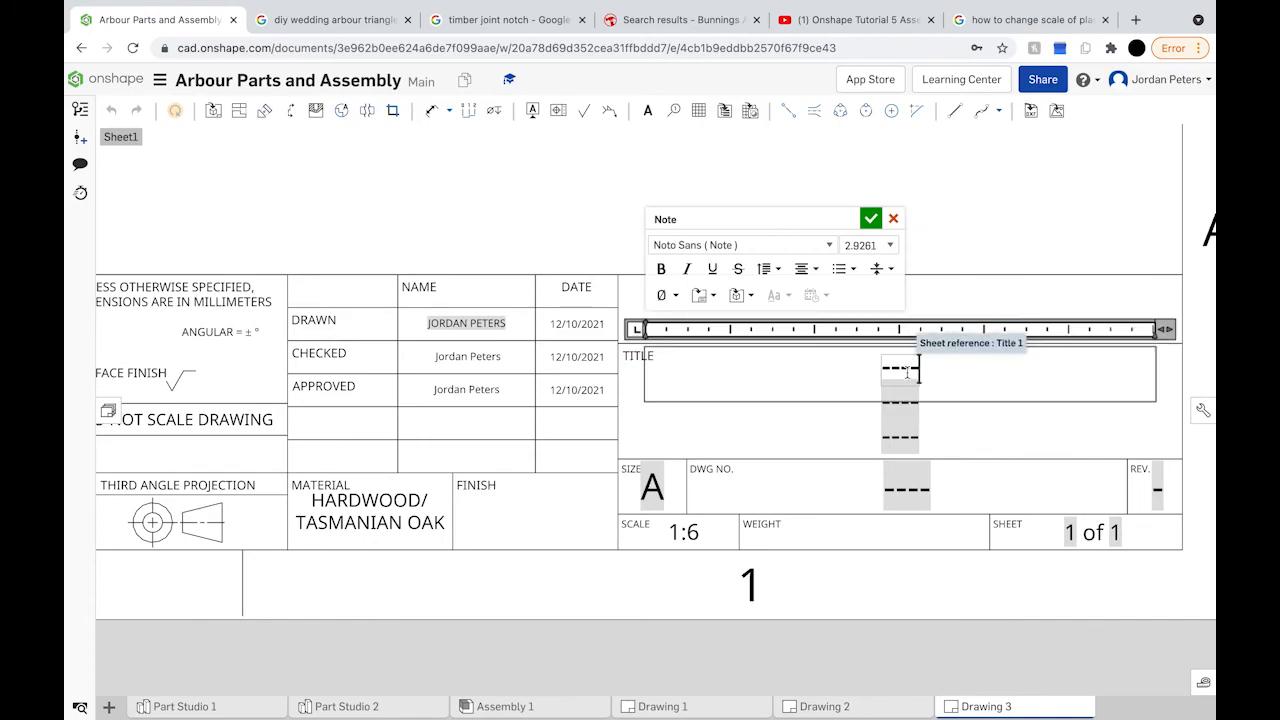
double_click(905, 372)
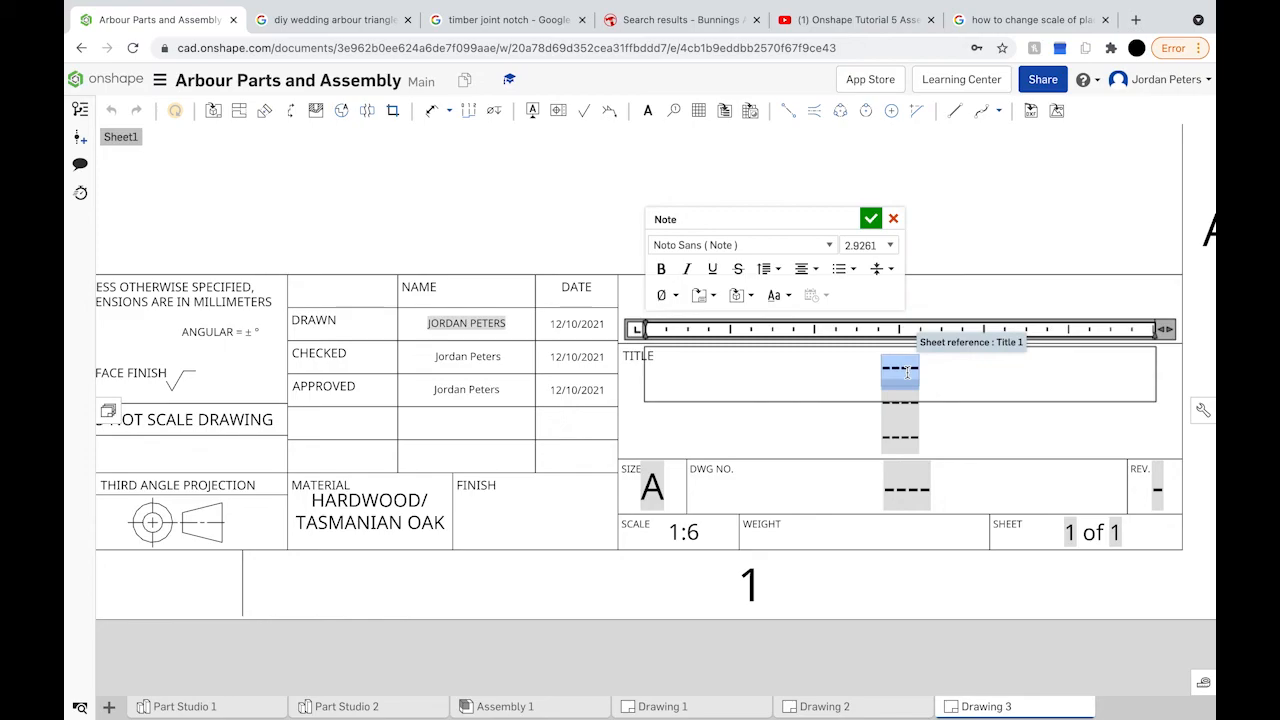
text(TRIAN)
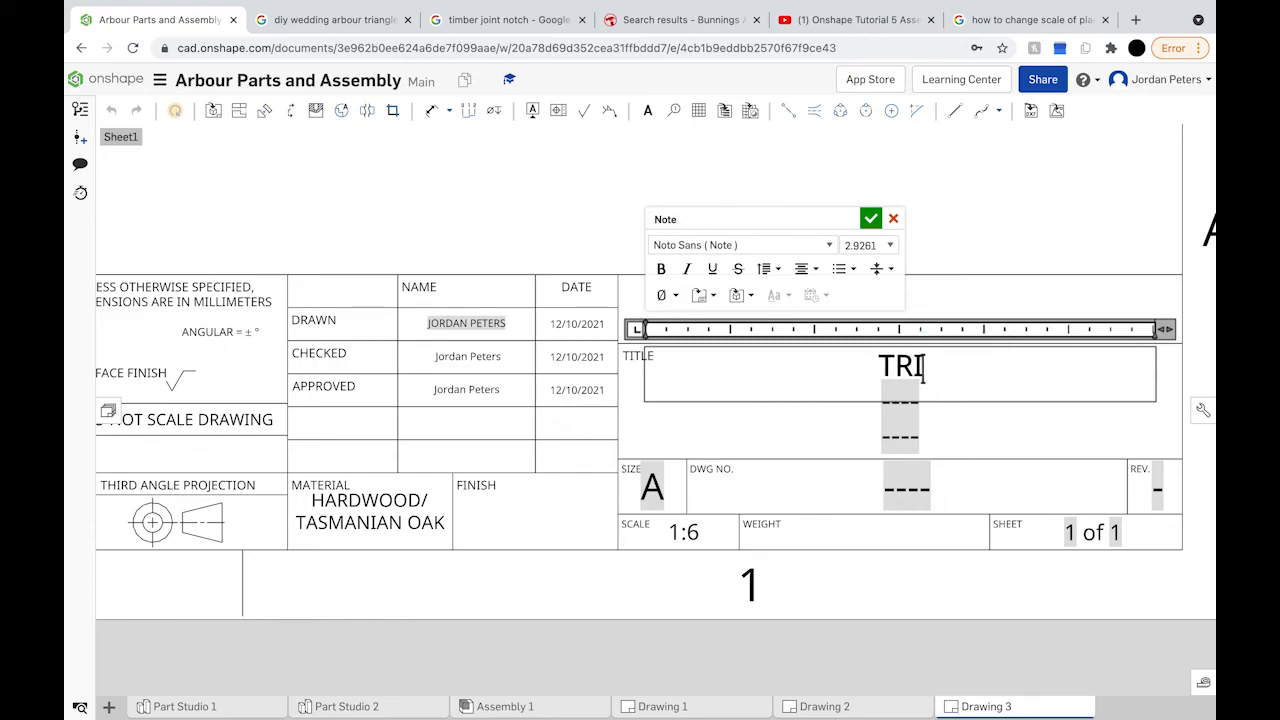
key(BackSpace)
key(BackSpace)
key(BackSpace)
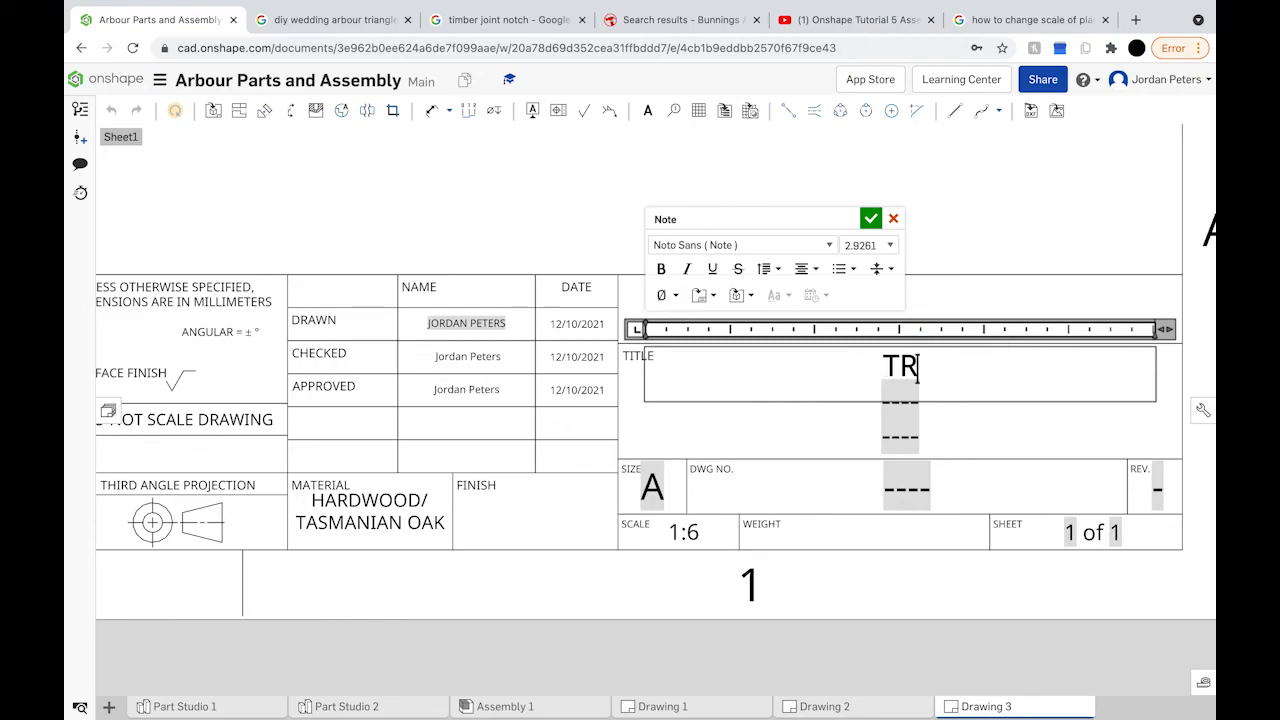
key(BackSpace)
text(riangular Arbour)
key(BackSpace)
click(910, 416)
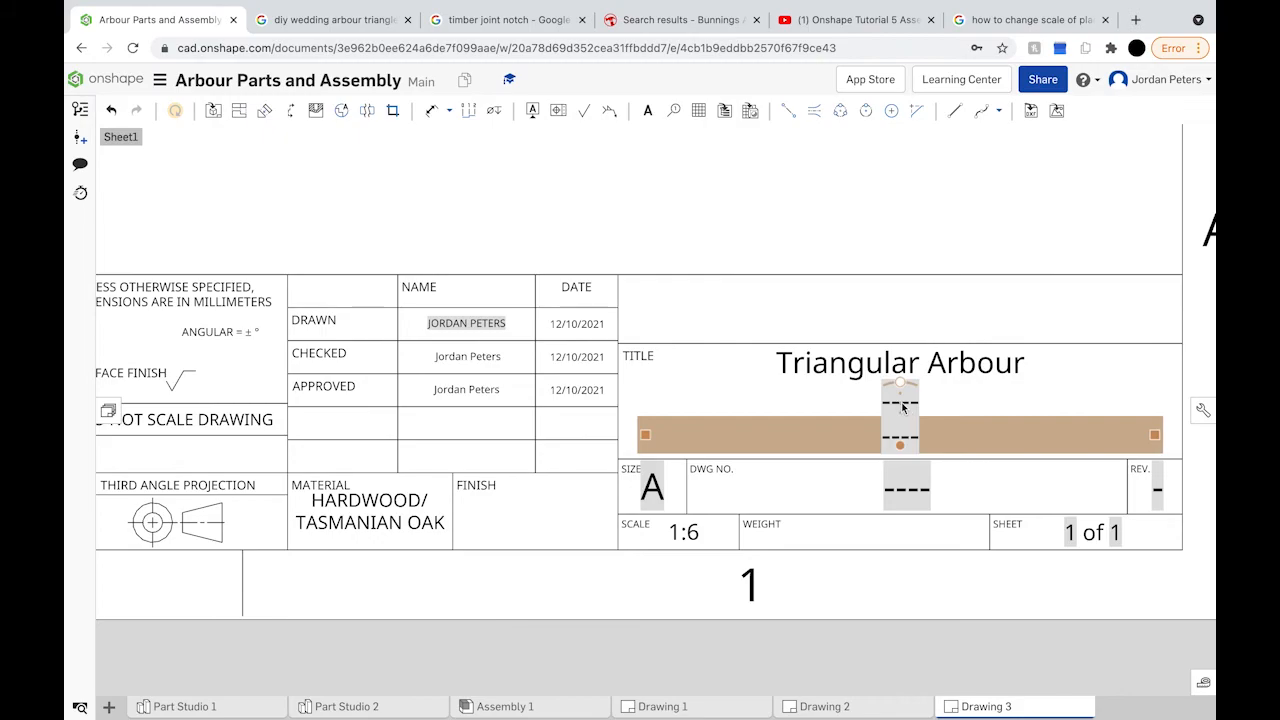
Step: Replace the bottom placeholder line with 'Parts'
double_click(900, 418)
key(BackSpace)
text(Parts)
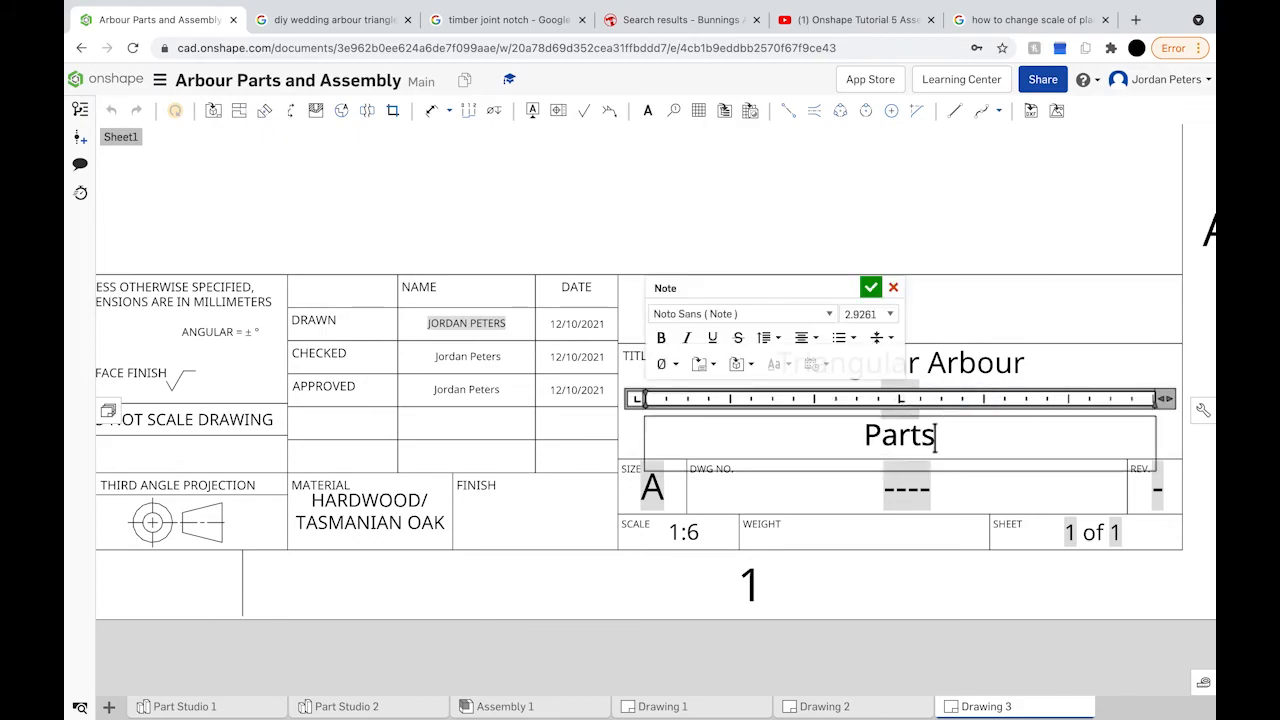
key(BackSpace)
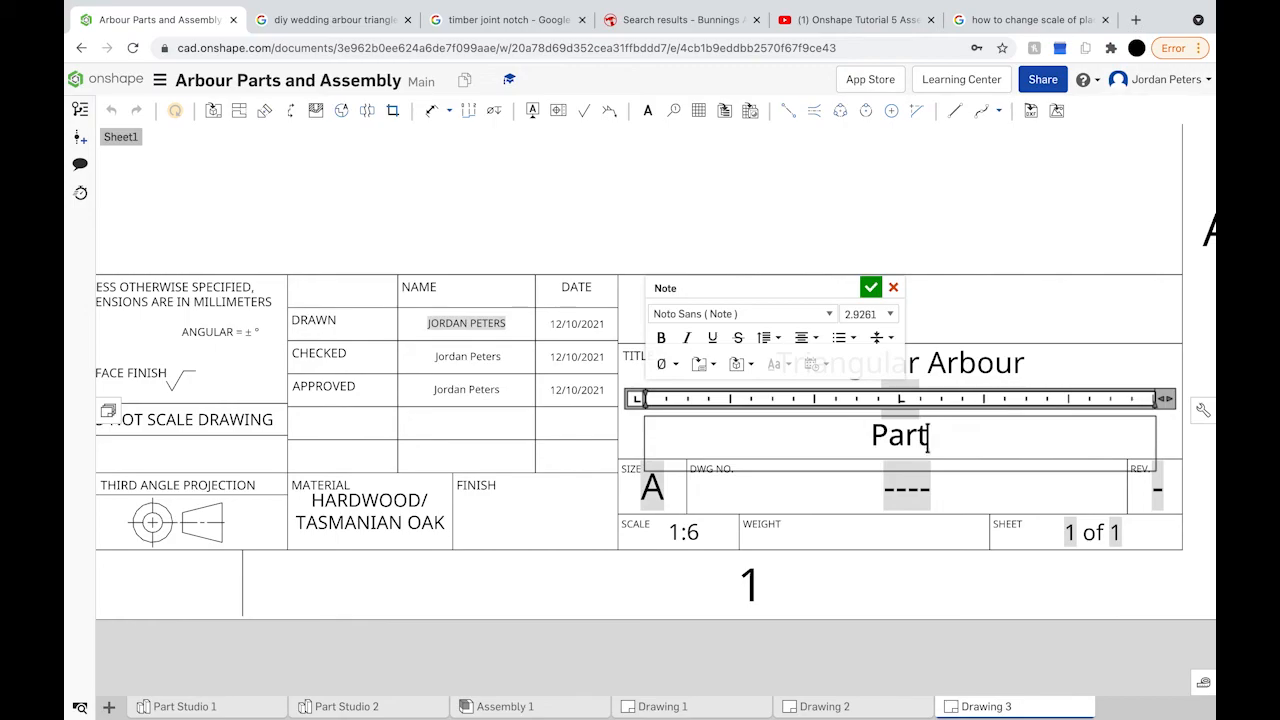
text(s)
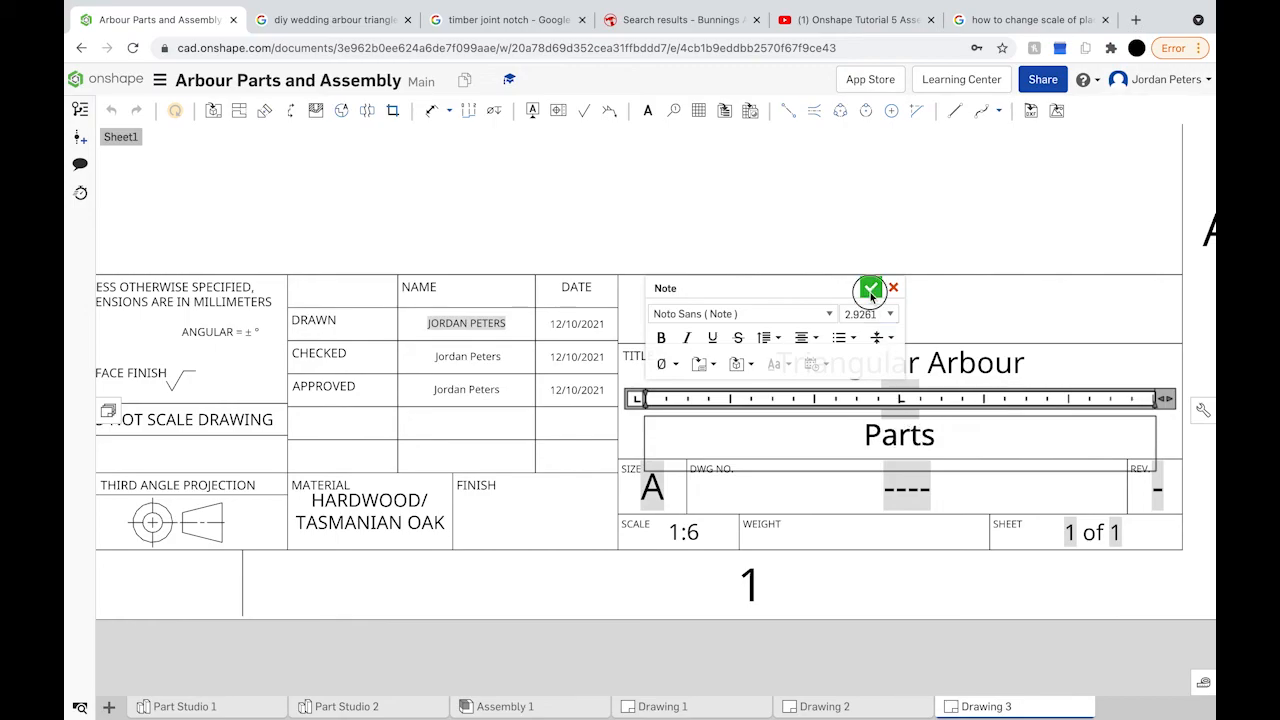
click(871, 287)
Step: Fill the middle title line with 'Base and dowels'
click(925, 399)
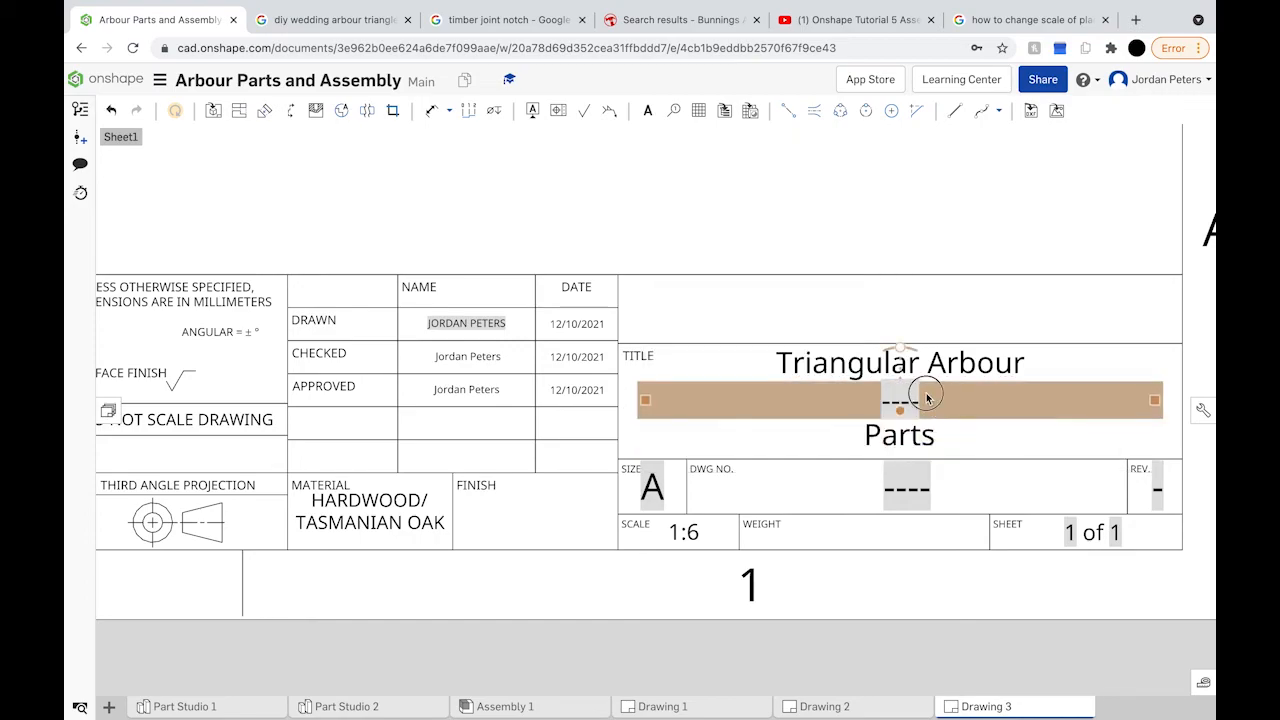
double_click(926, 399)
key(BackSpace)
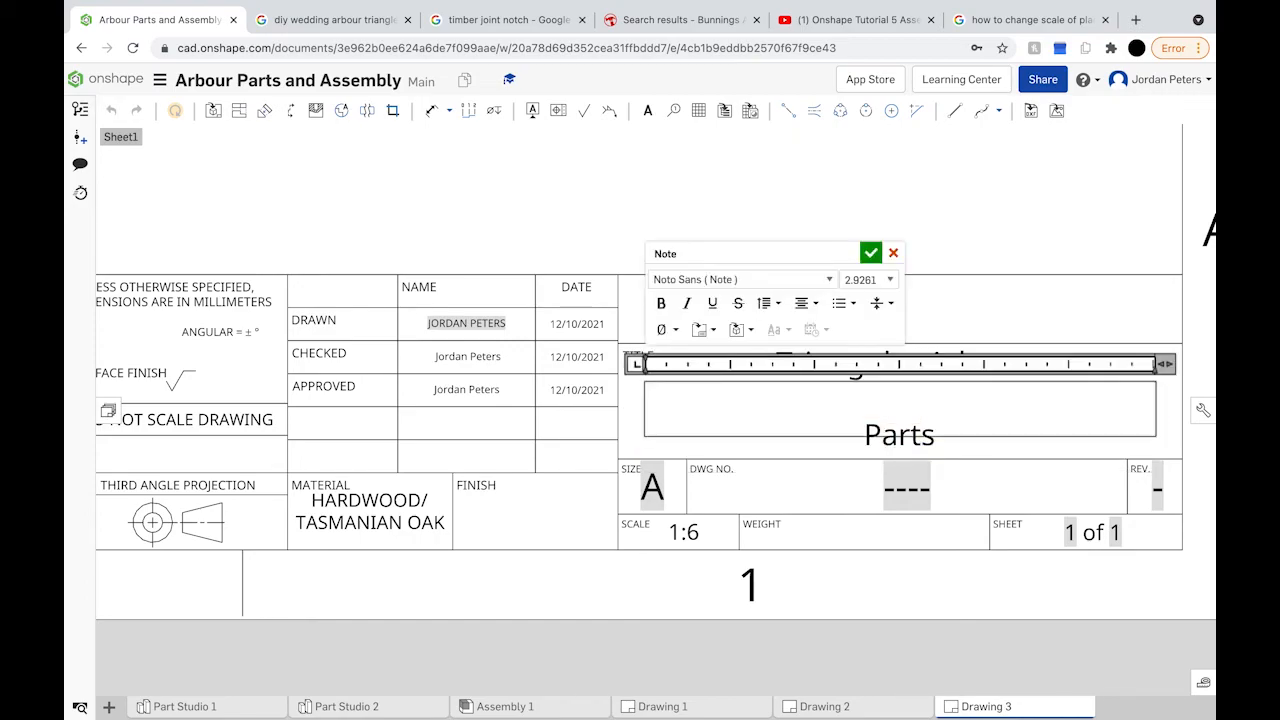
text(Base and d)
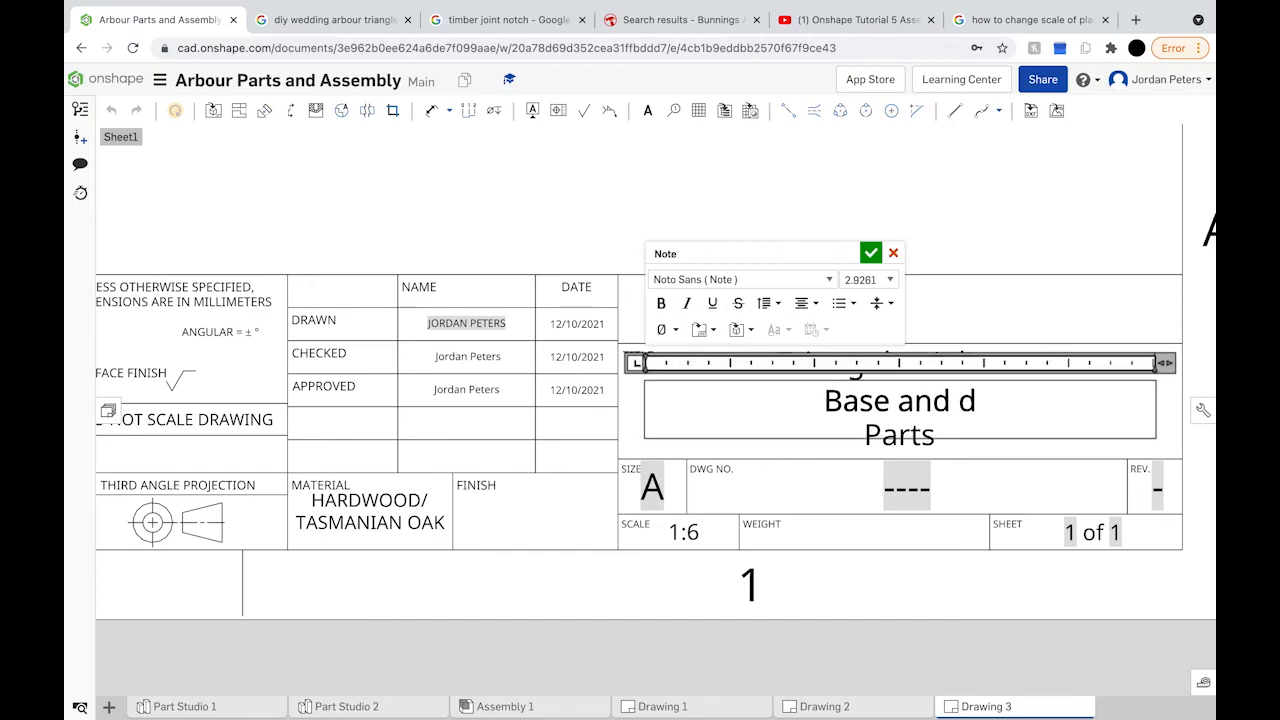
text(owel)
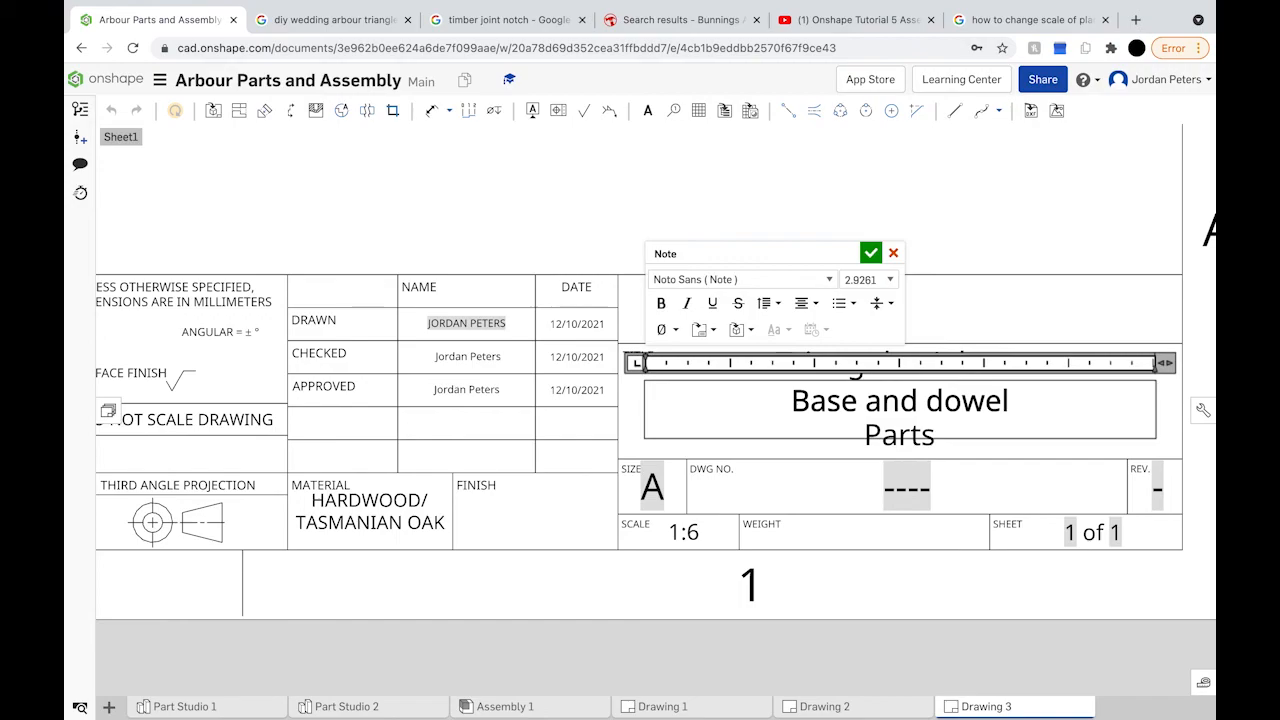
text(s)
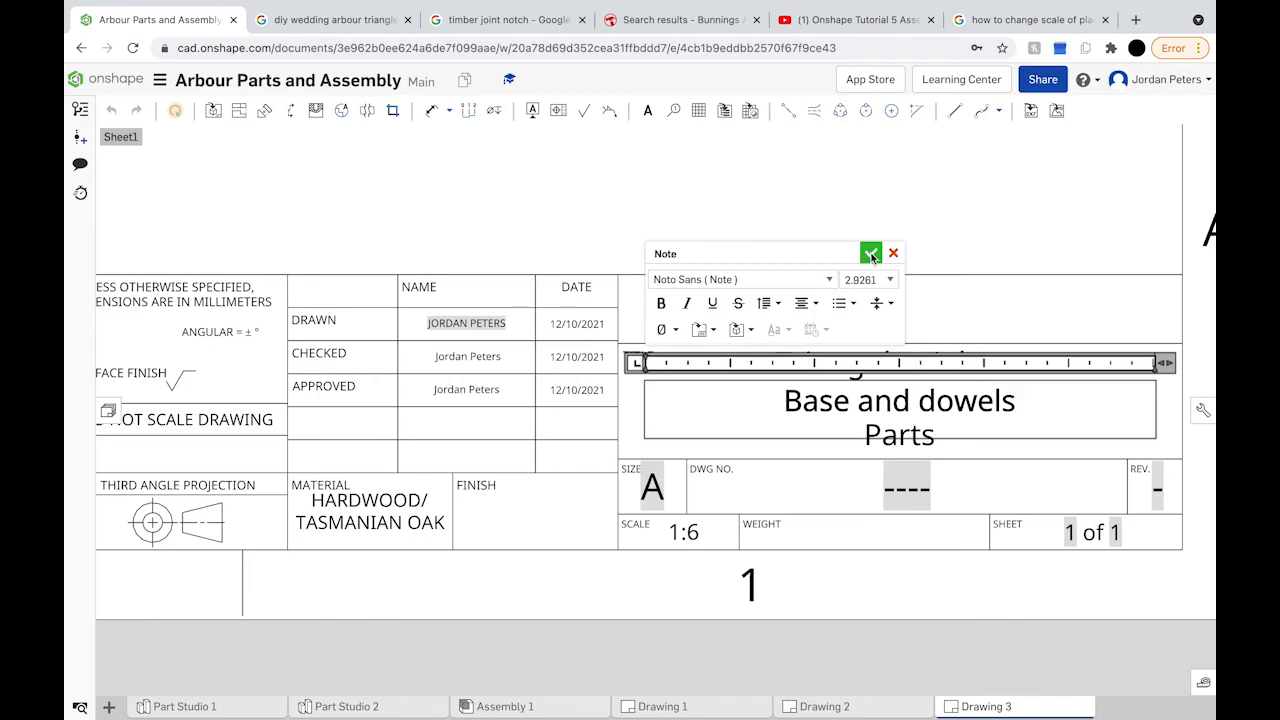
click(871, 253)
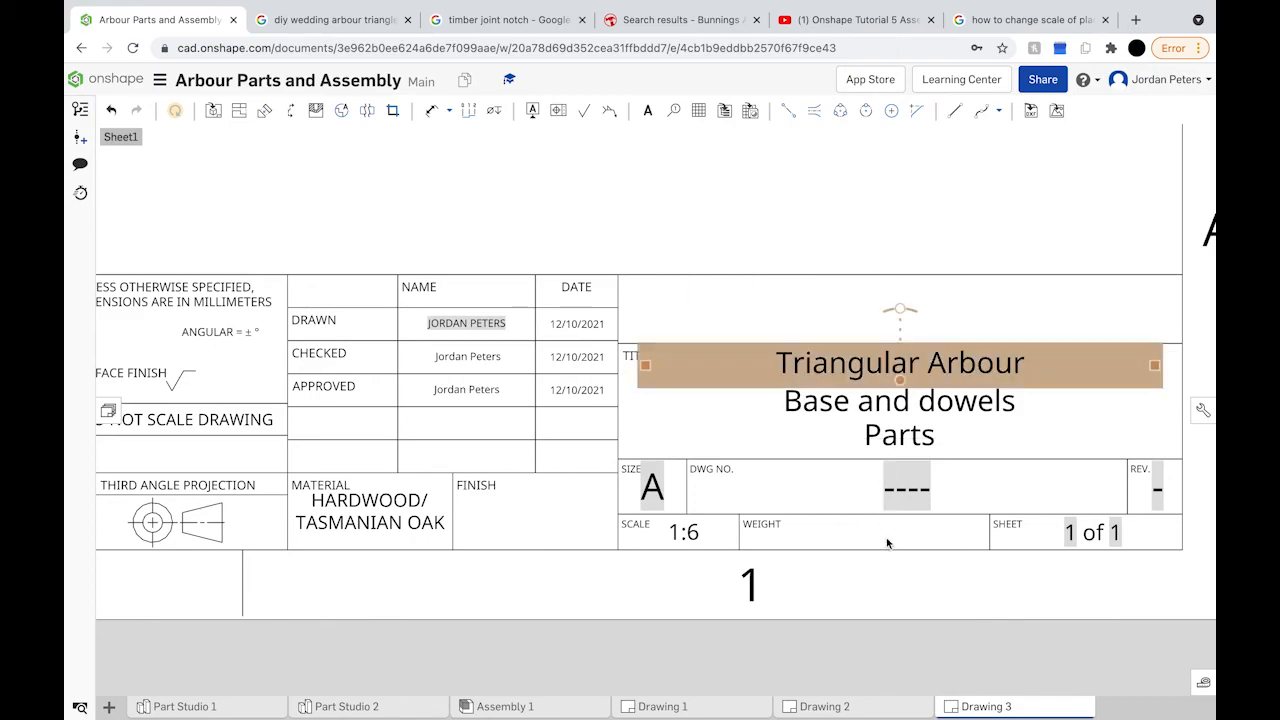
Step: Set the drawing number and revision to 1
double_click(916, 484)
text(1)
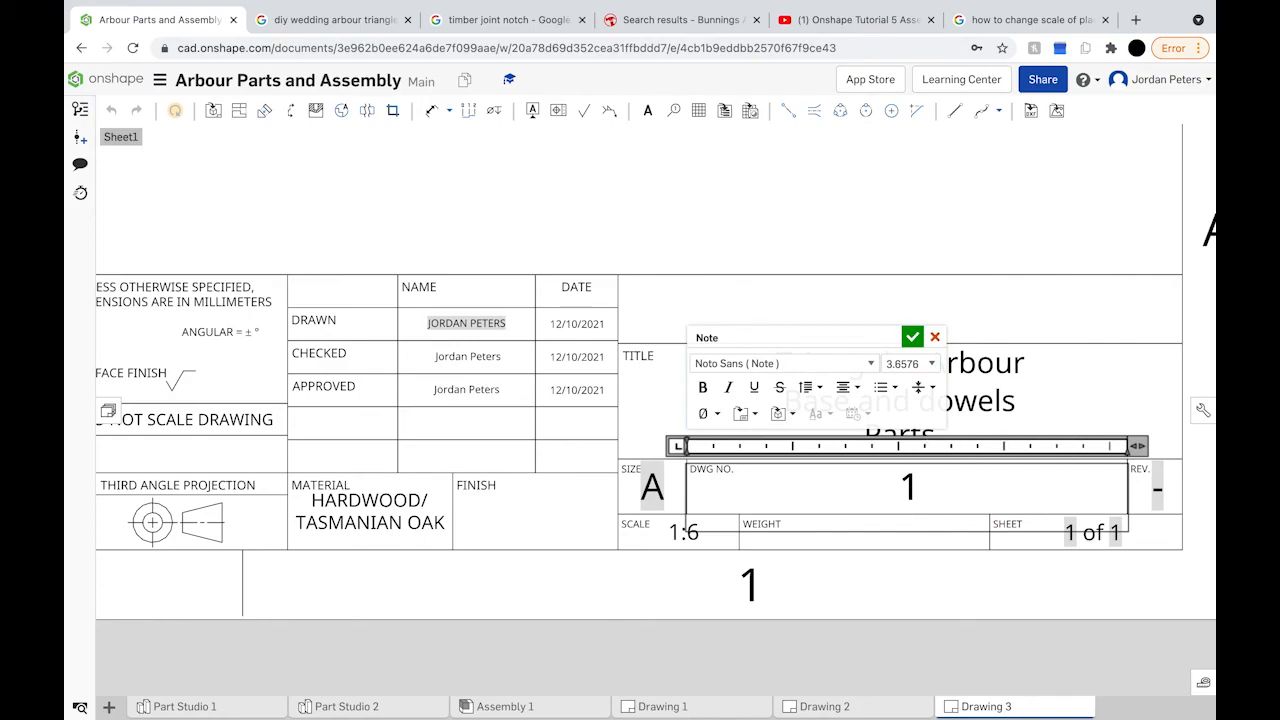
click(1160, 500)
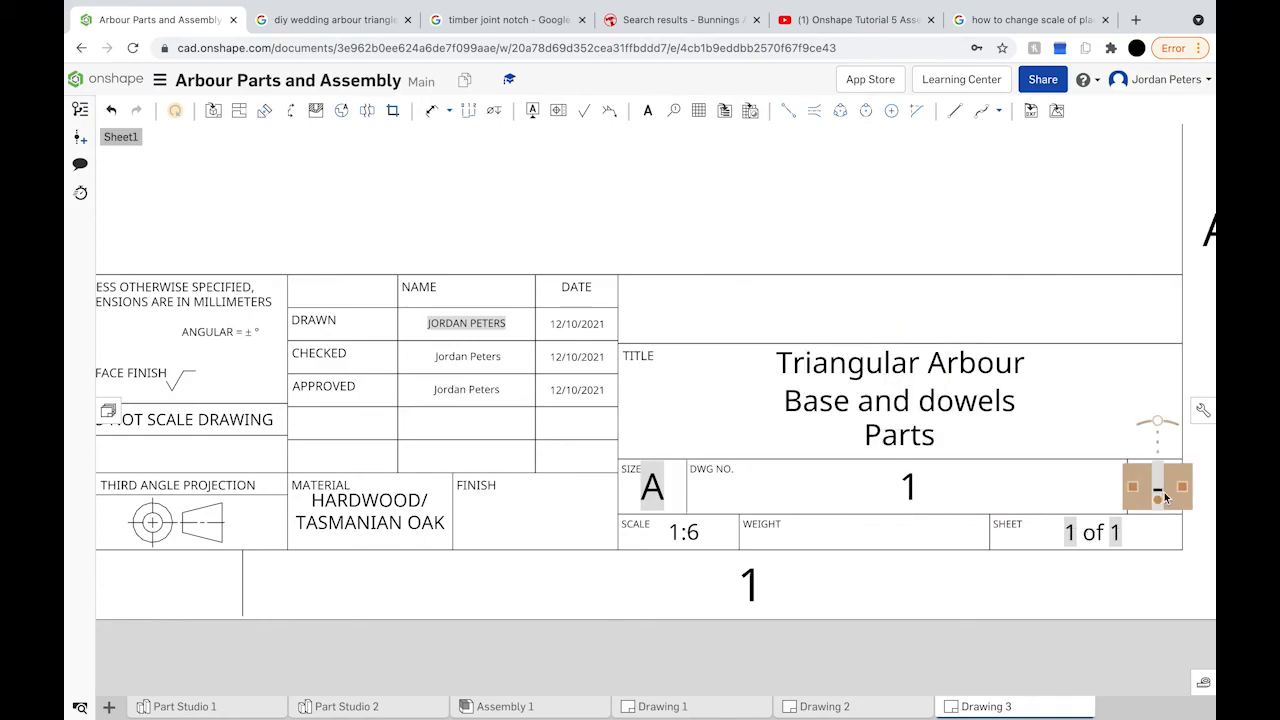
double_click(1157, 490)
text(1)
click(1100, 533)
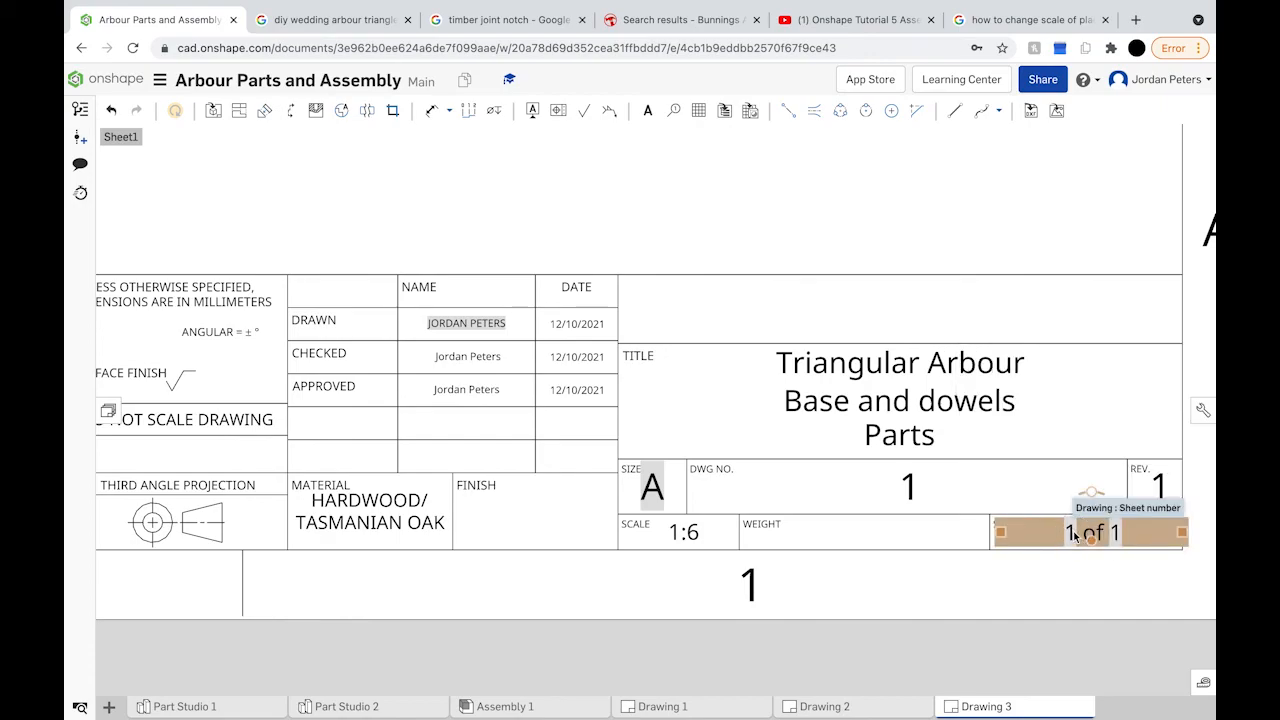
Step: Change the sheet numbering to 3 of 3
double_click(1076, 535)
double_click(1070, 533)
text(2)
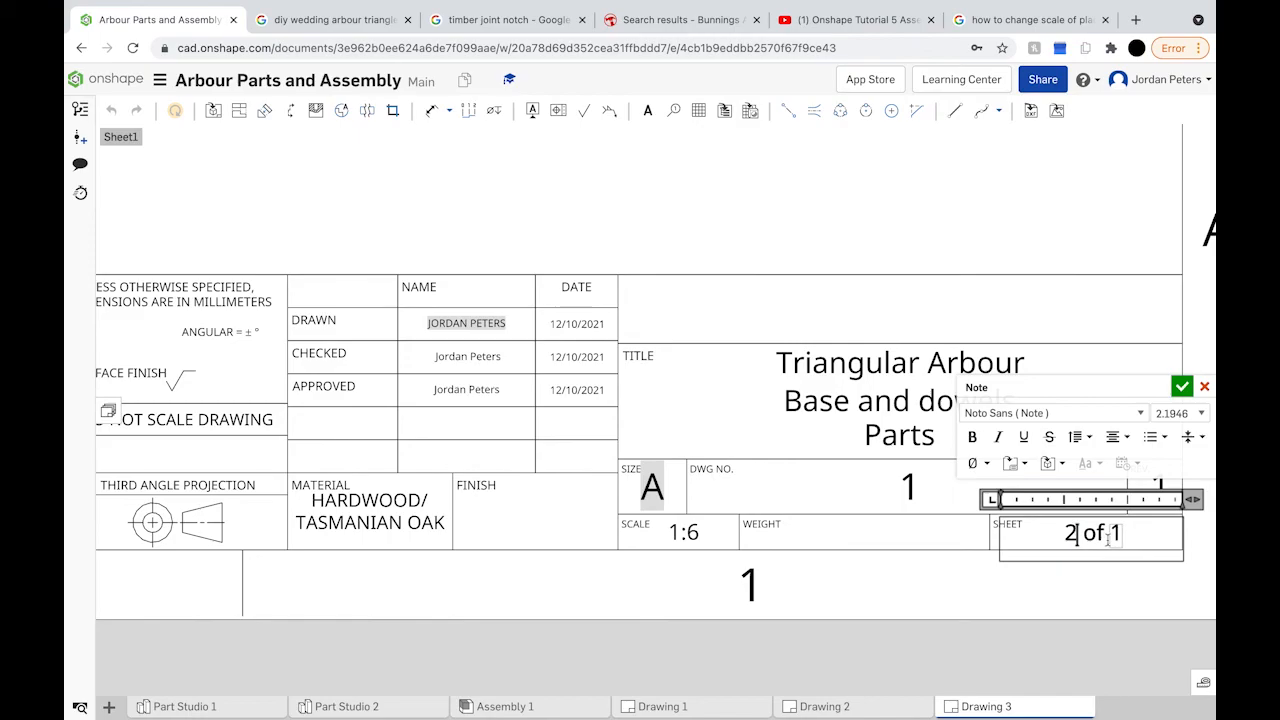
key(BackSpace)
text(3)
double_click(1116, 533)
text(3)
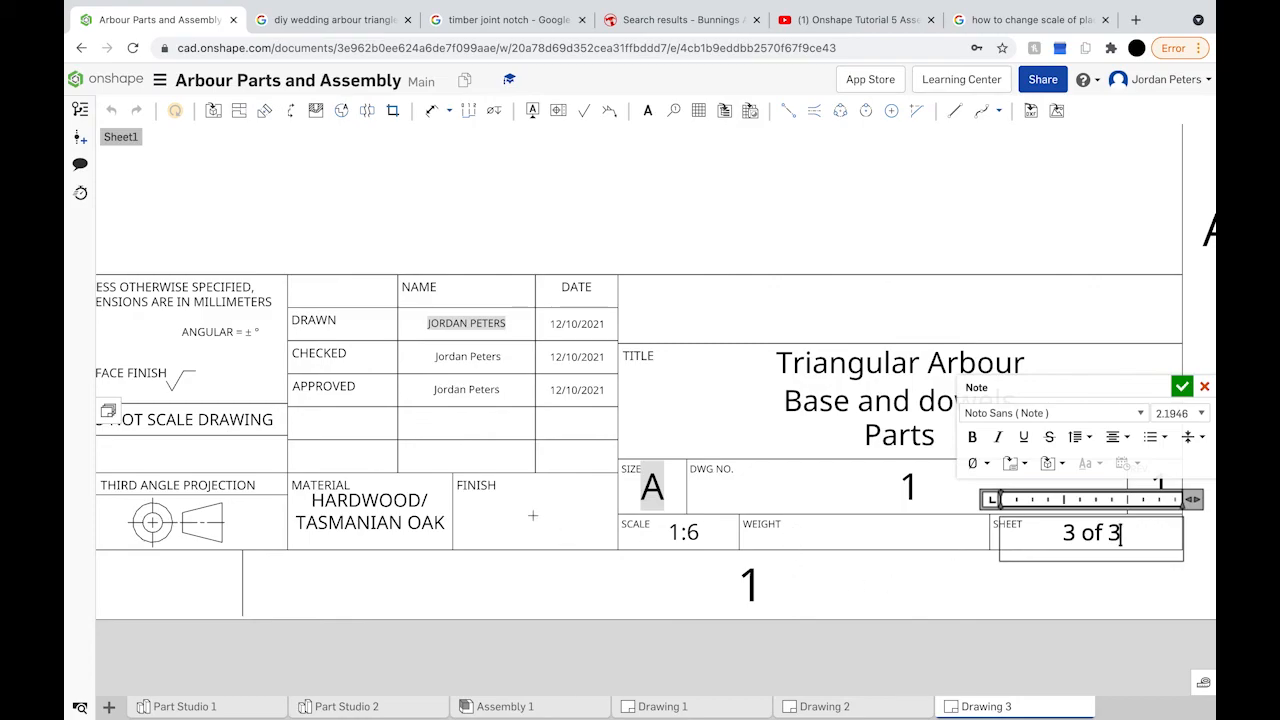
scroll(533, 515, down, 3)
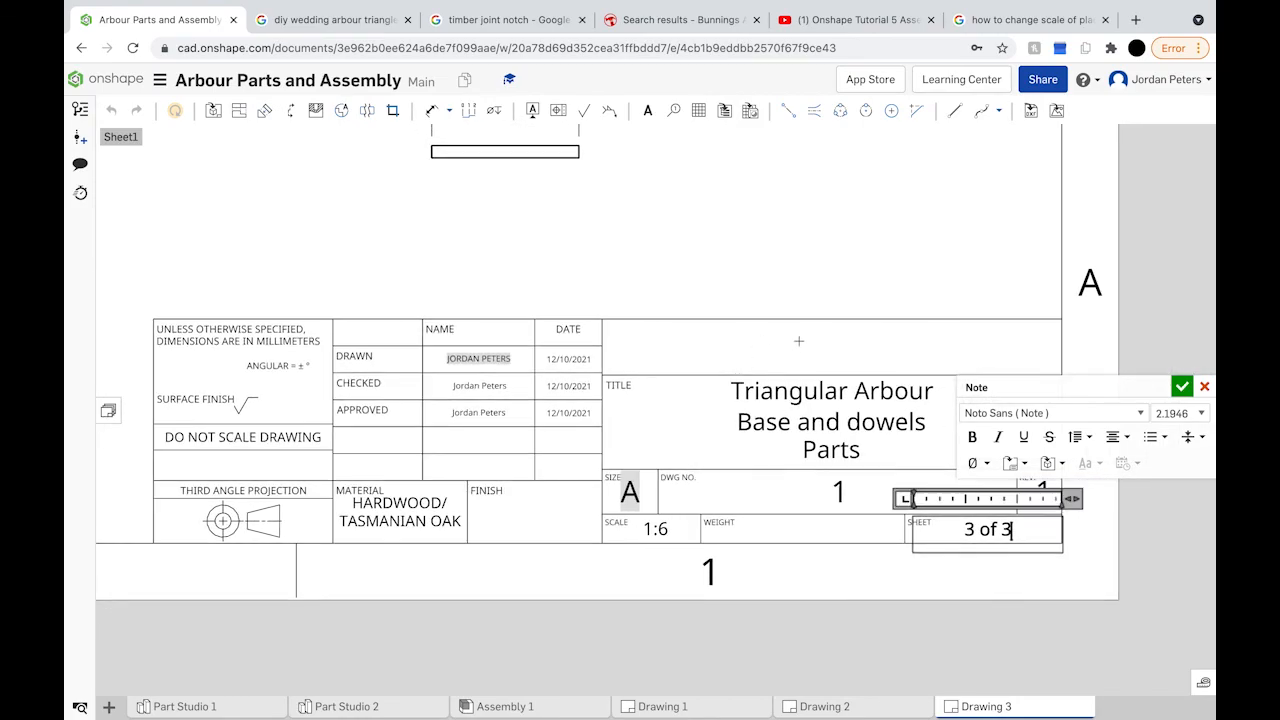
click(623, 149)
Step: Add a note with the company name in the empty top title-block cell
click(647, 110)
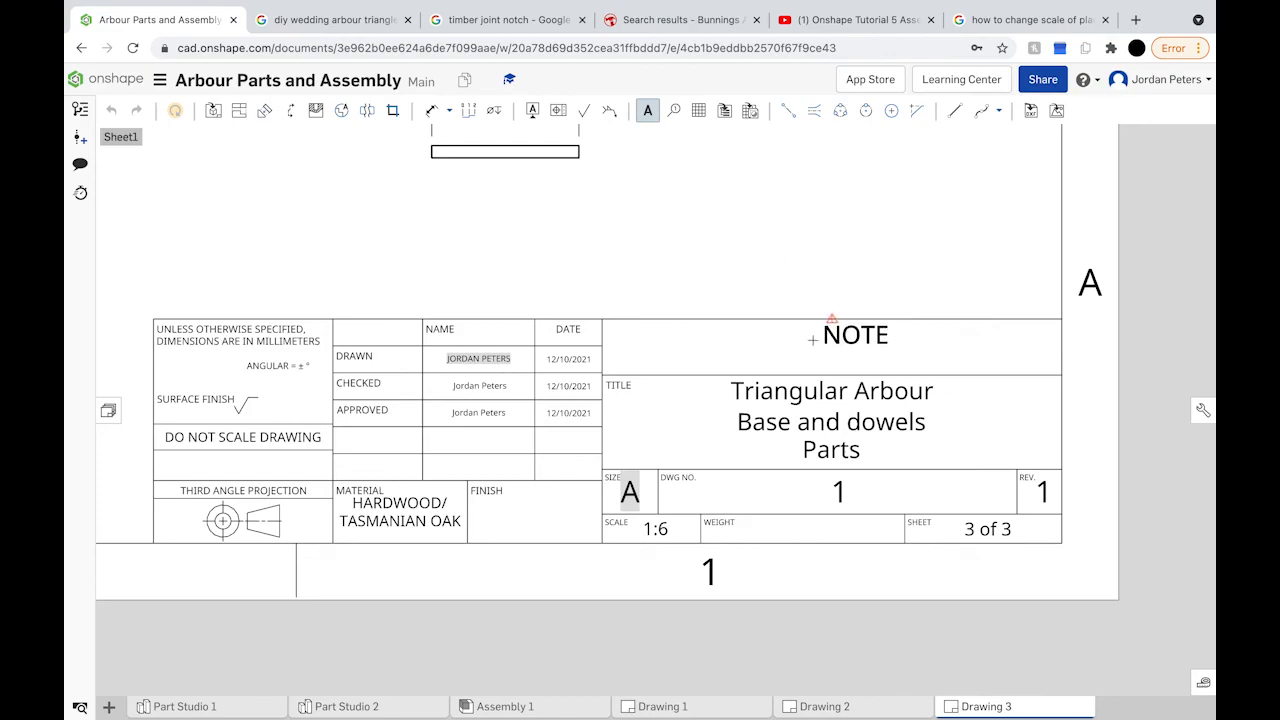
click(777, 337)
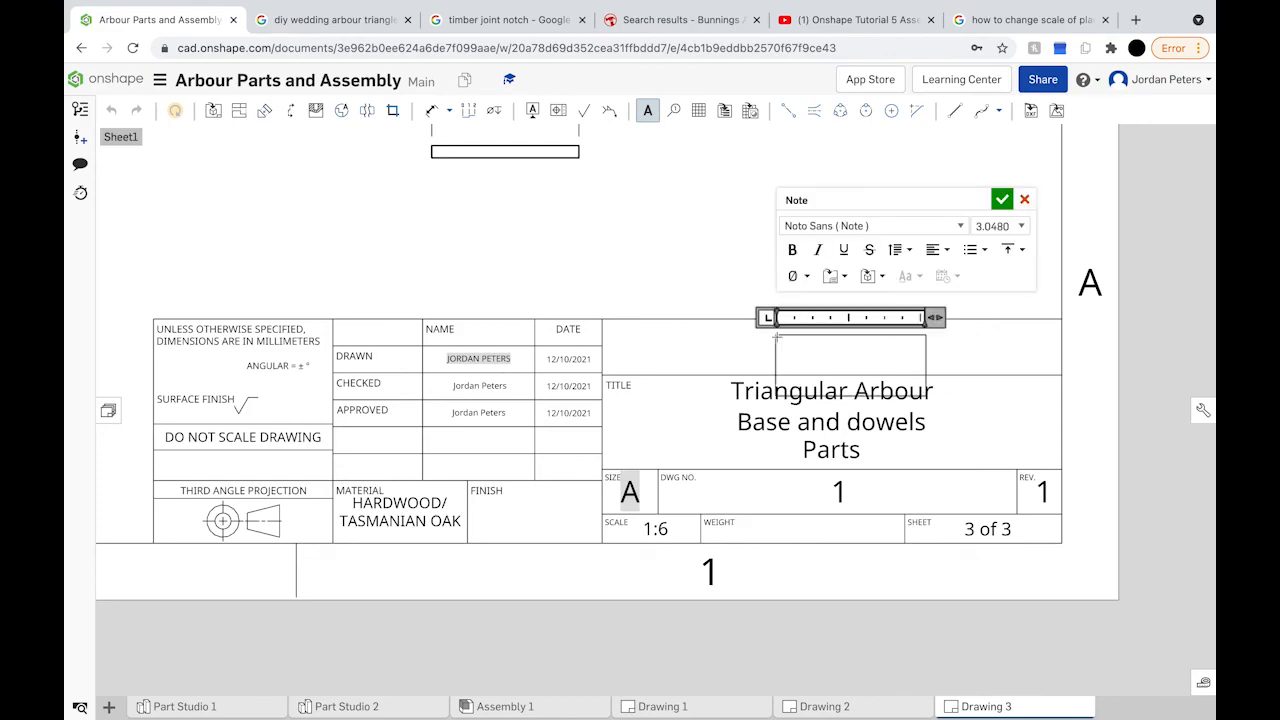
text(Jordan &)
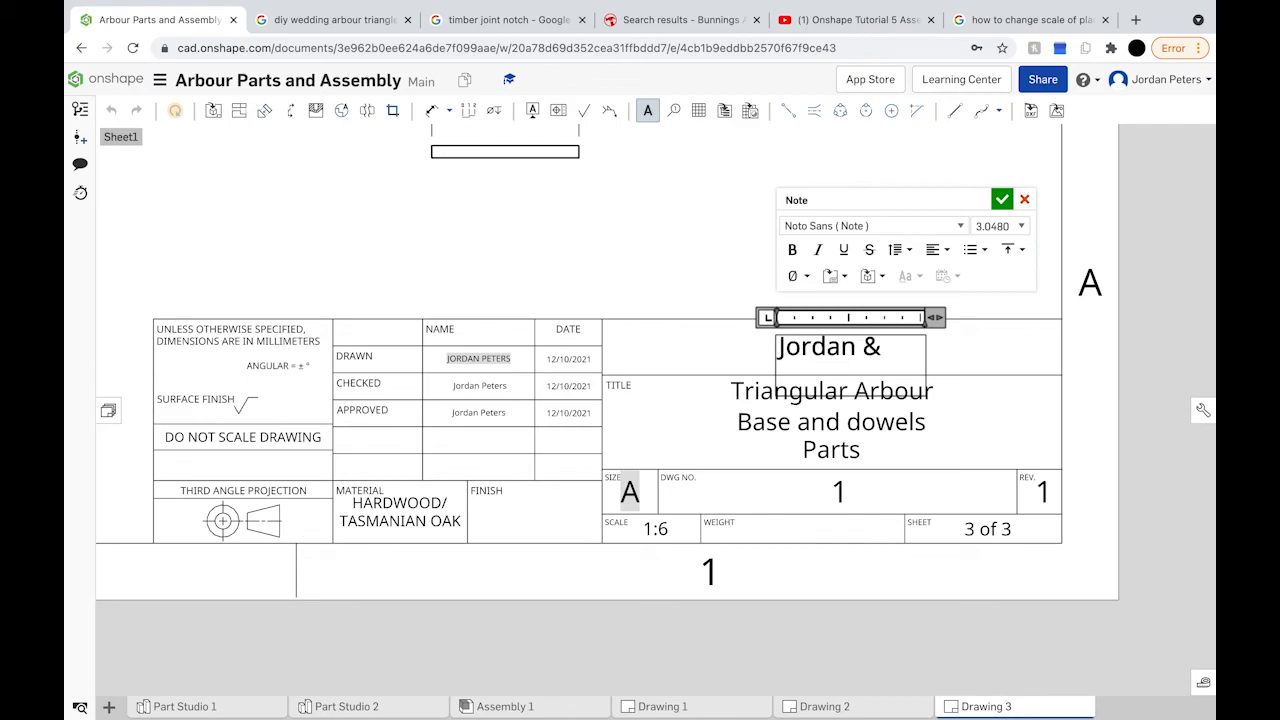
text( Co.)
click(1001, 199)
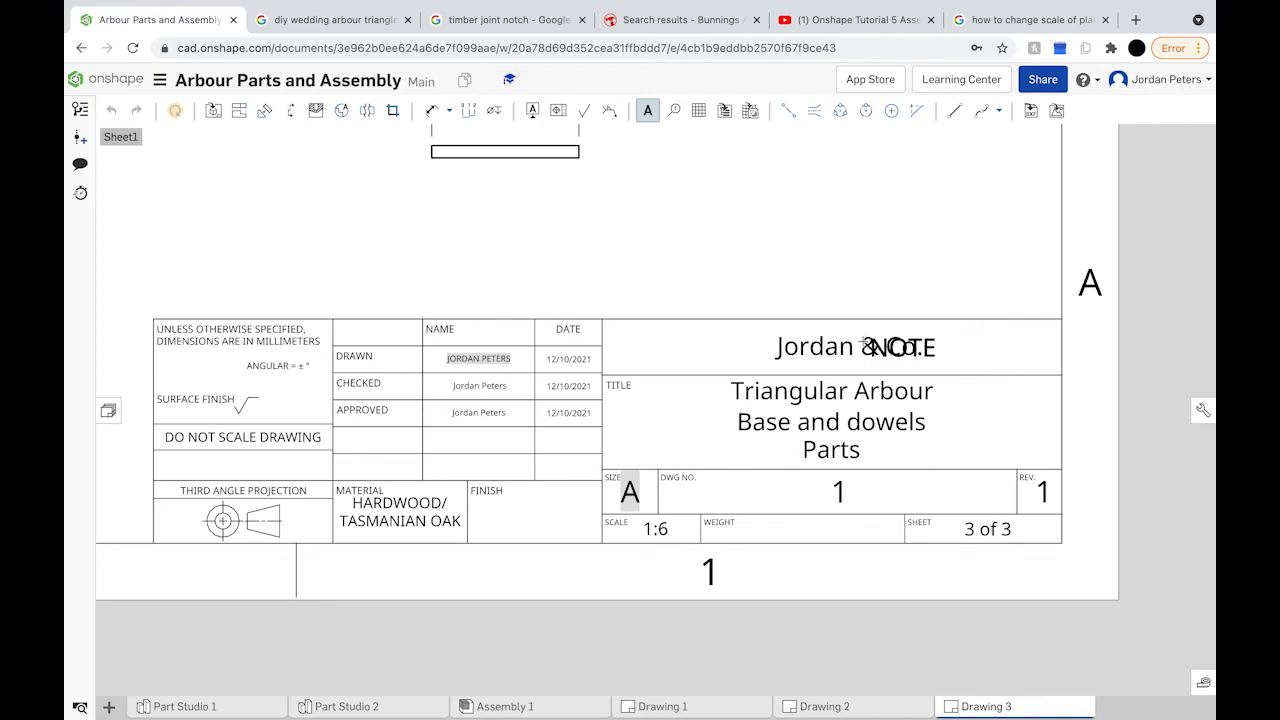
Step: Centre the company name note above the drawing title
click(647, 110)
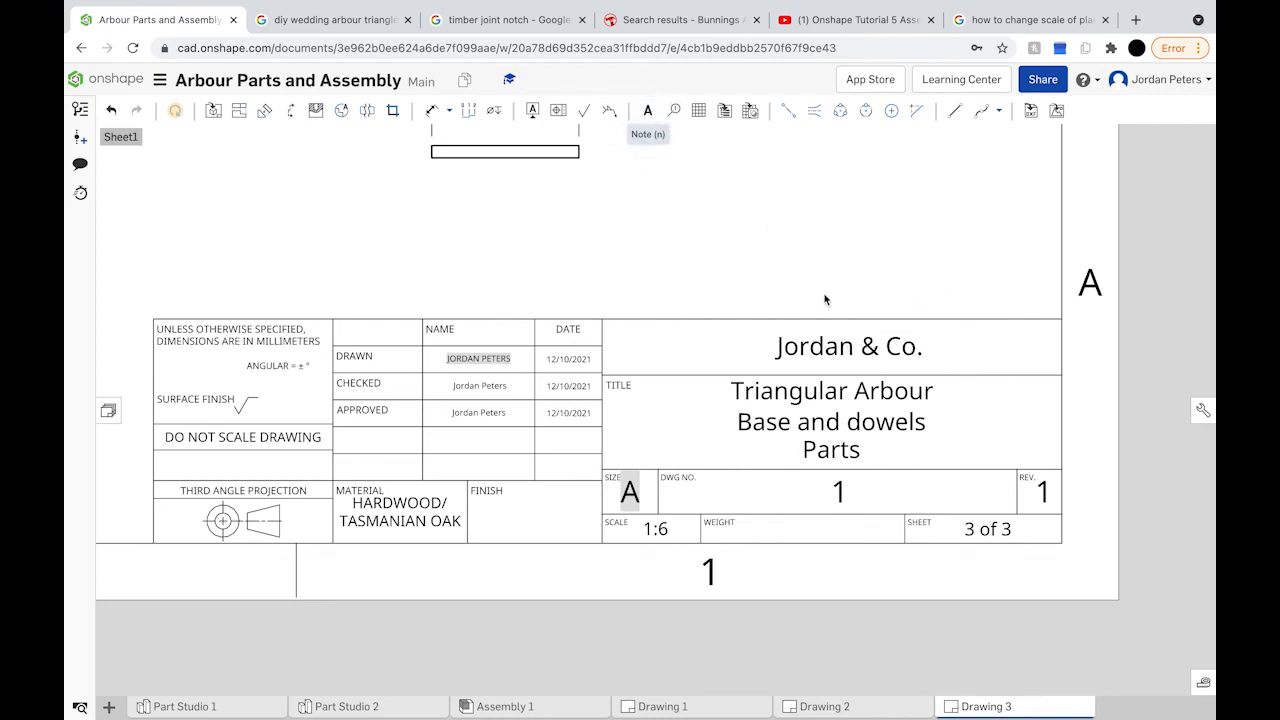
drag(844, 347, 833, 347)
click(760, 220)
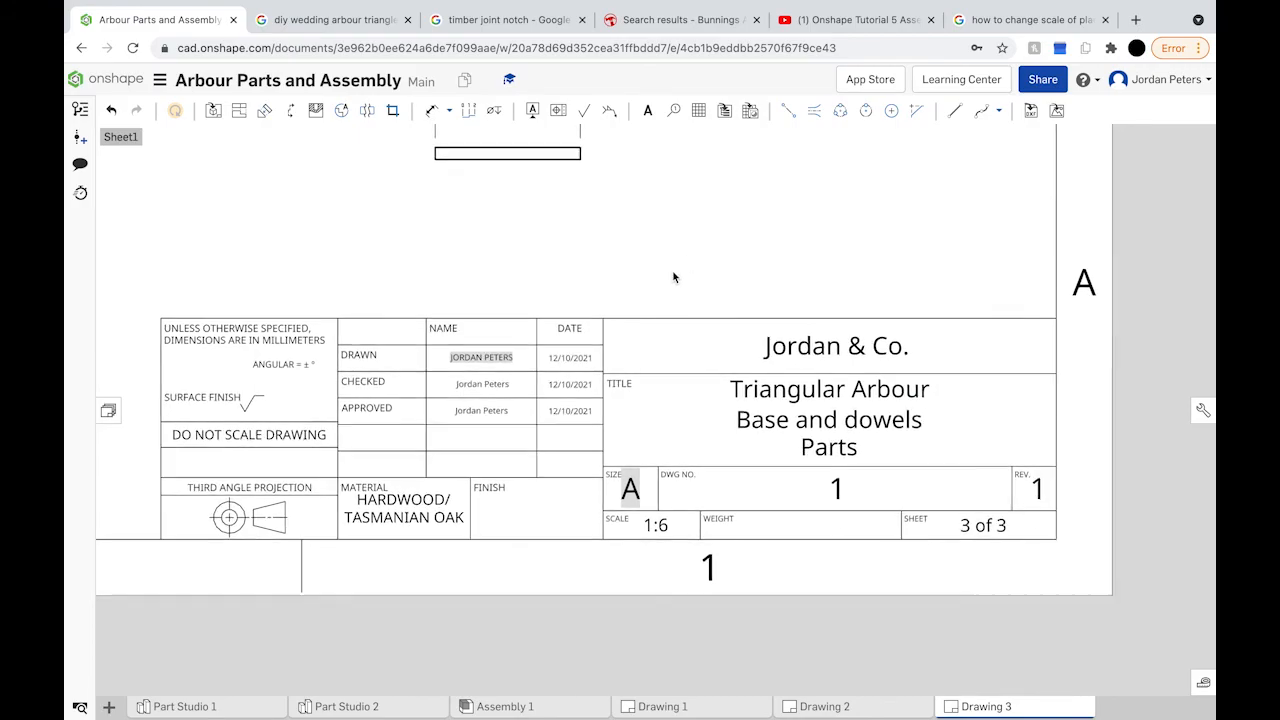
Step: Change the title block's sheet size from A to A3
scroll(673, 277, down, 3)
scroll(673, 277, down, 3)
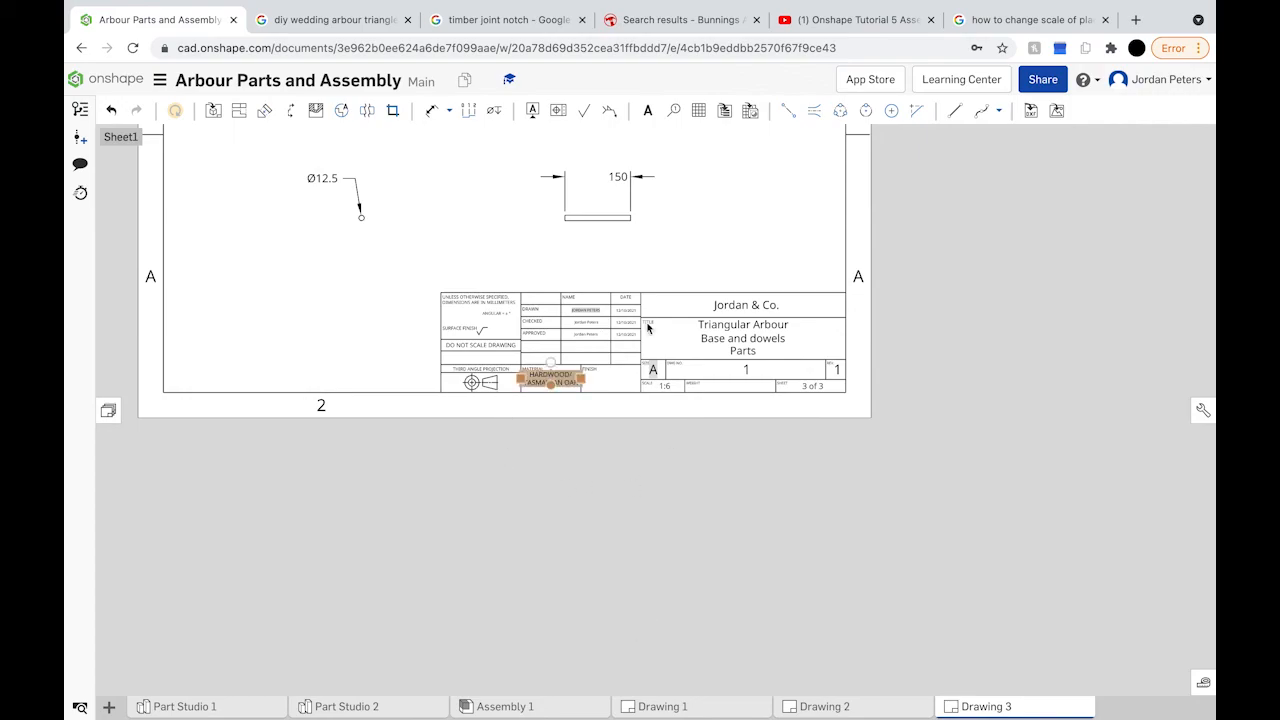
double_click(653, 370)
double_click(653, 370)
text(3)
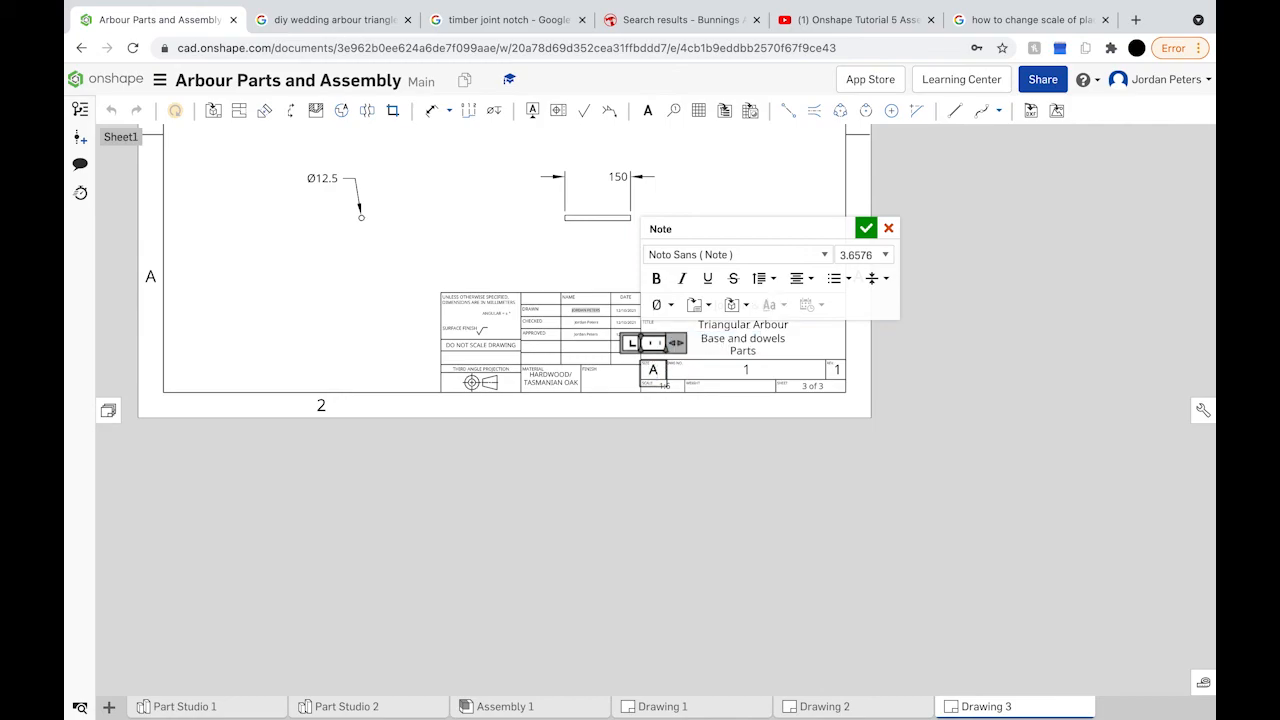
click(866, 228)
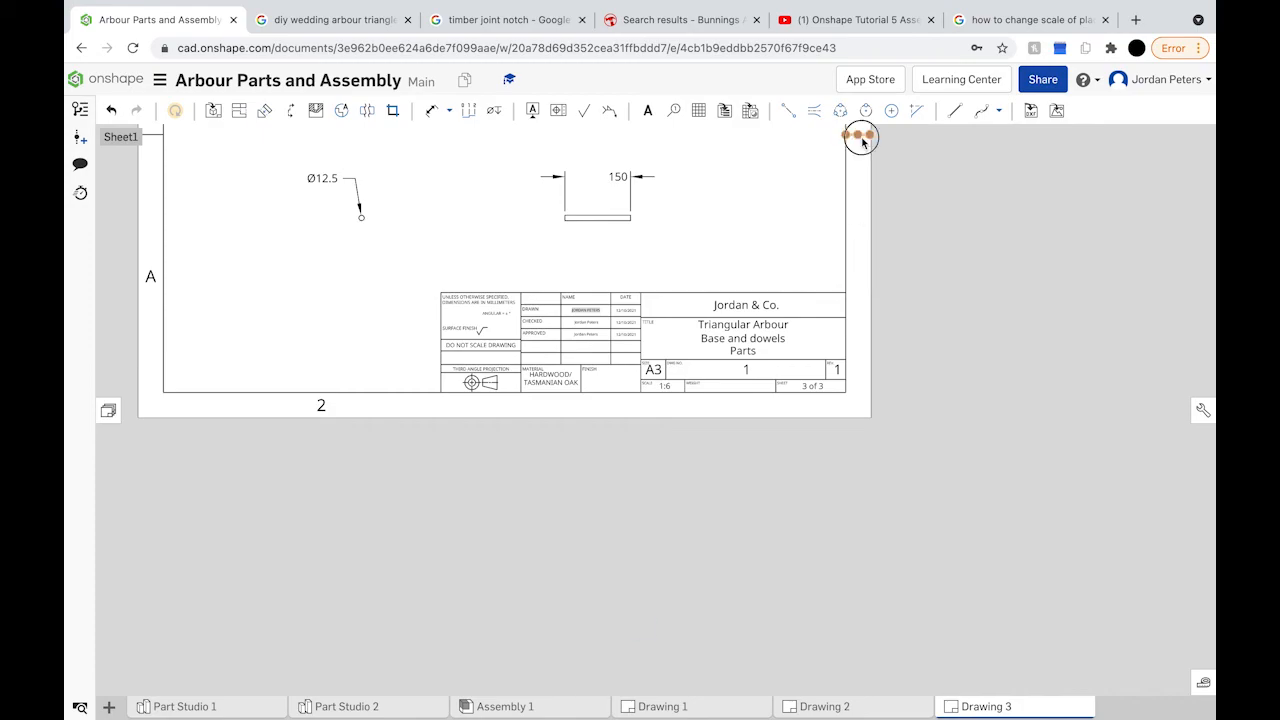
Step: Zoom out and pan to the top of Drawing 3 to begin a new note there
scroll(753, 277, up, 5)
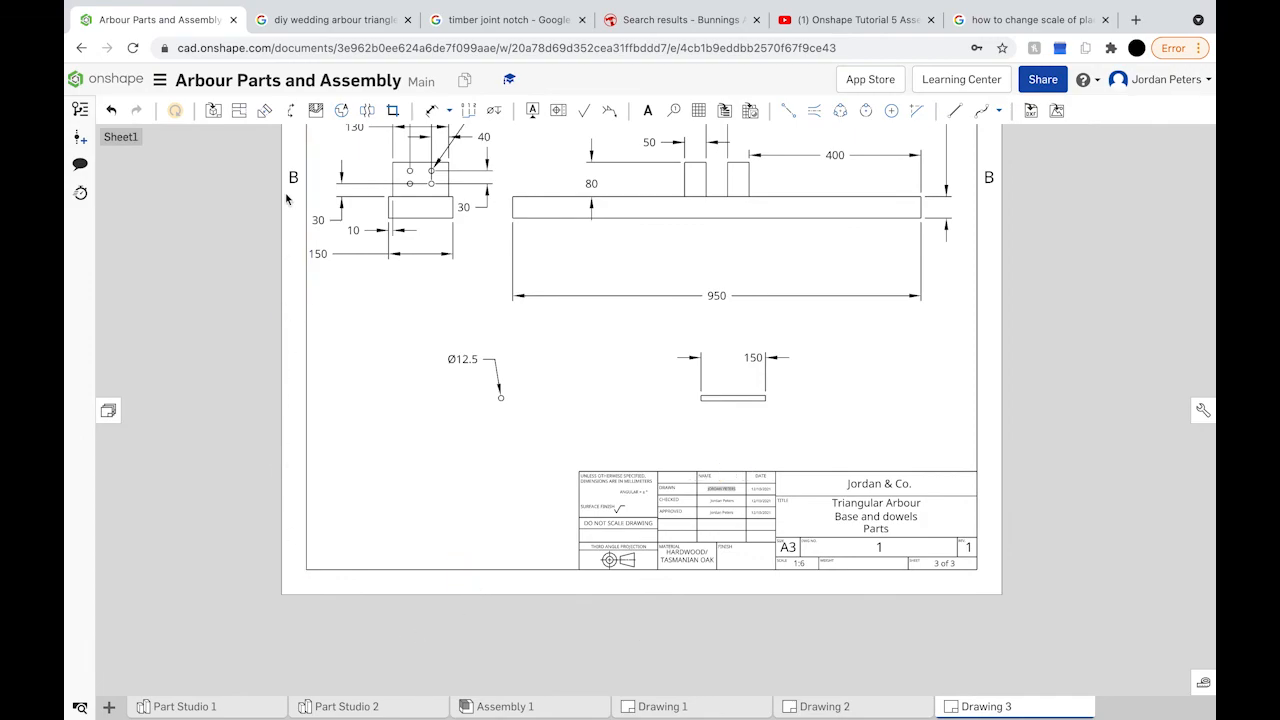
scroll(294, 186, up, 2)
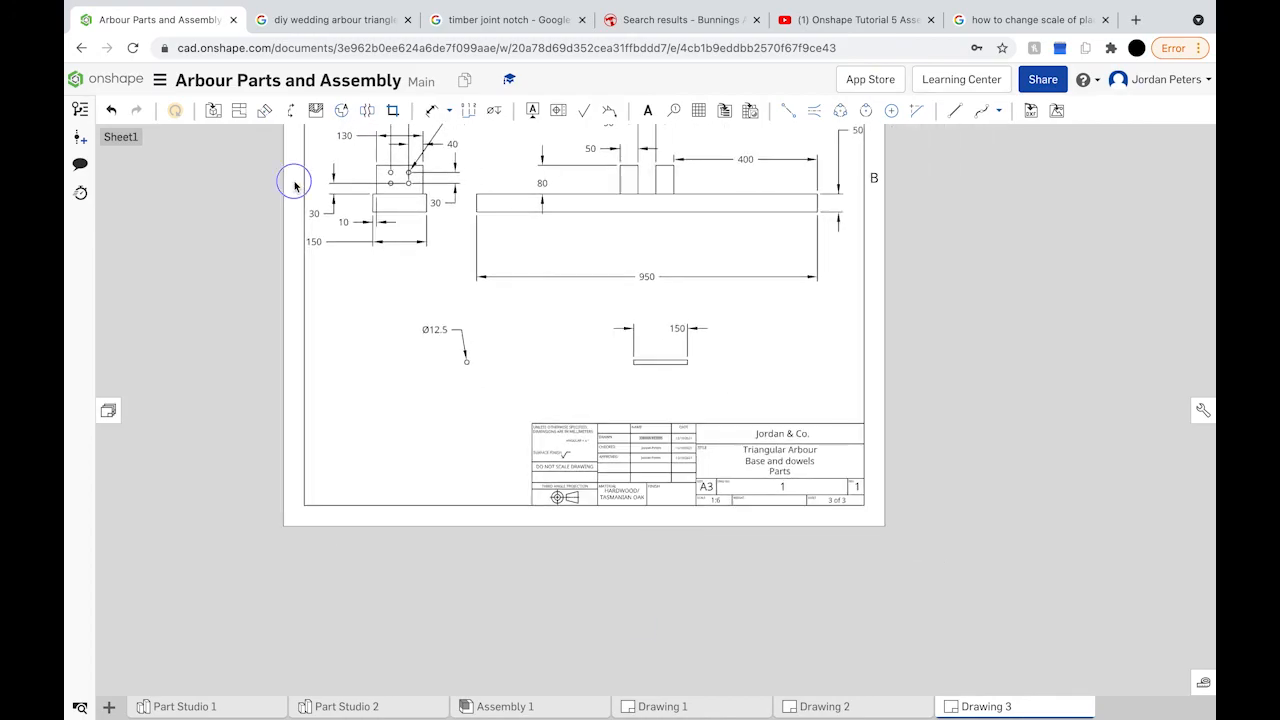
right_drag(294, 186, 251, 429)
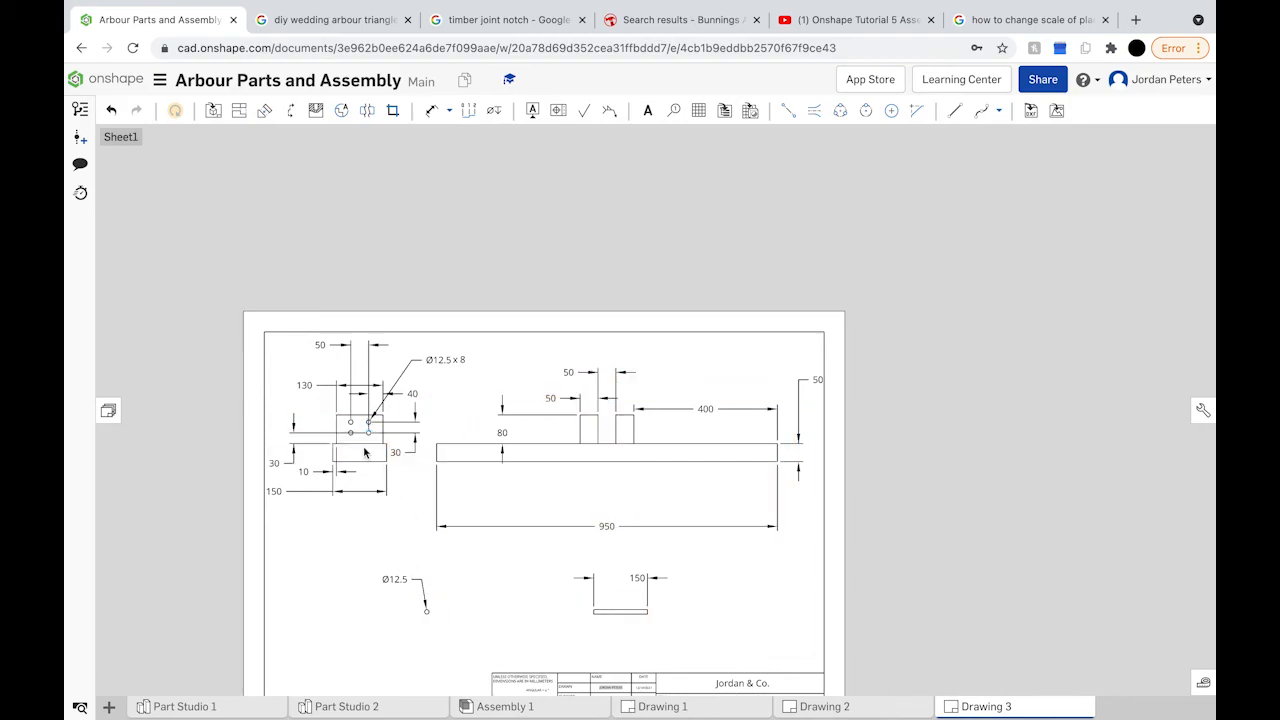
click(645, 111)
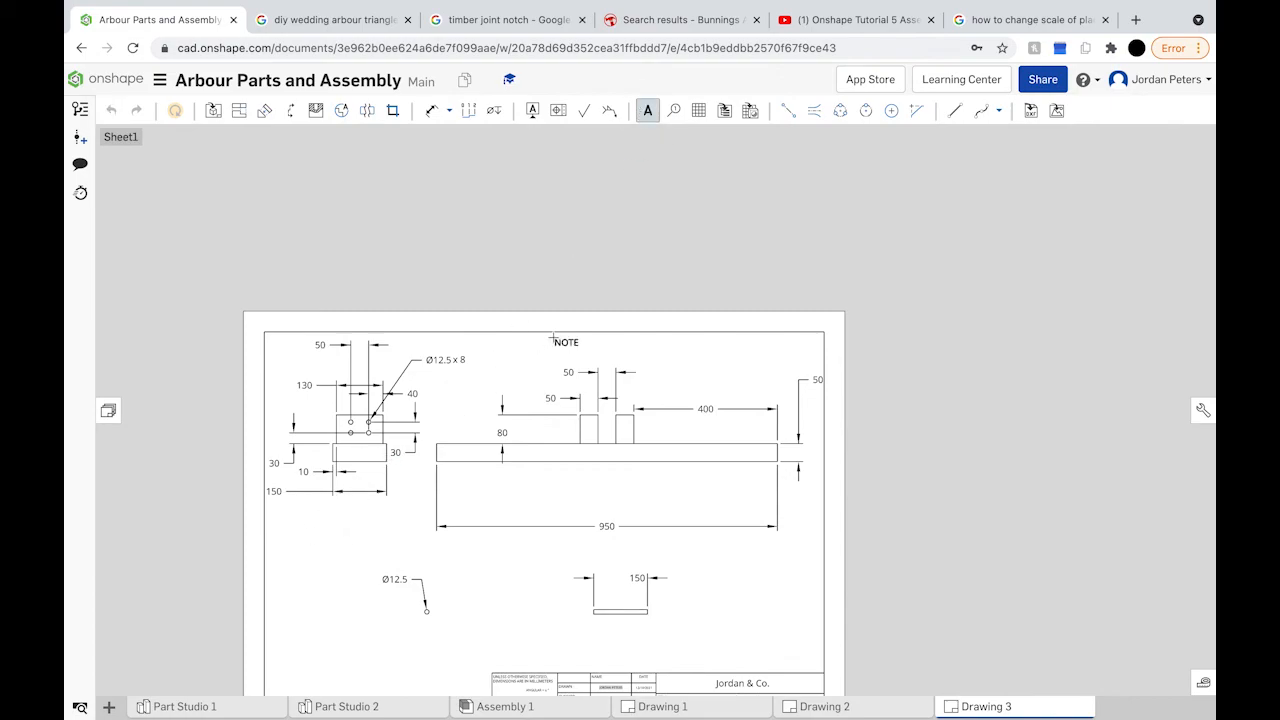
Step: Place a 'Base x 2' note above the base view with text size 6
click(518, 347)
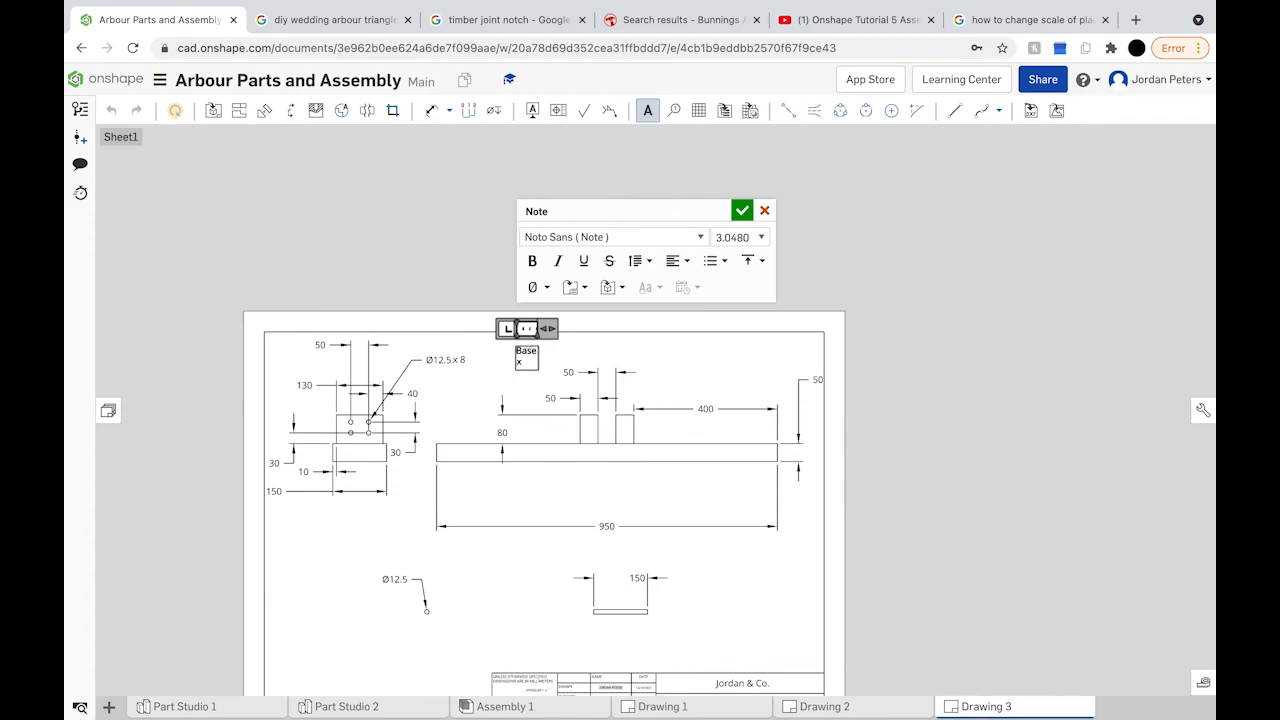
key(BackSpace)
text(2)
key(ctrl+a)
click(760, 238)
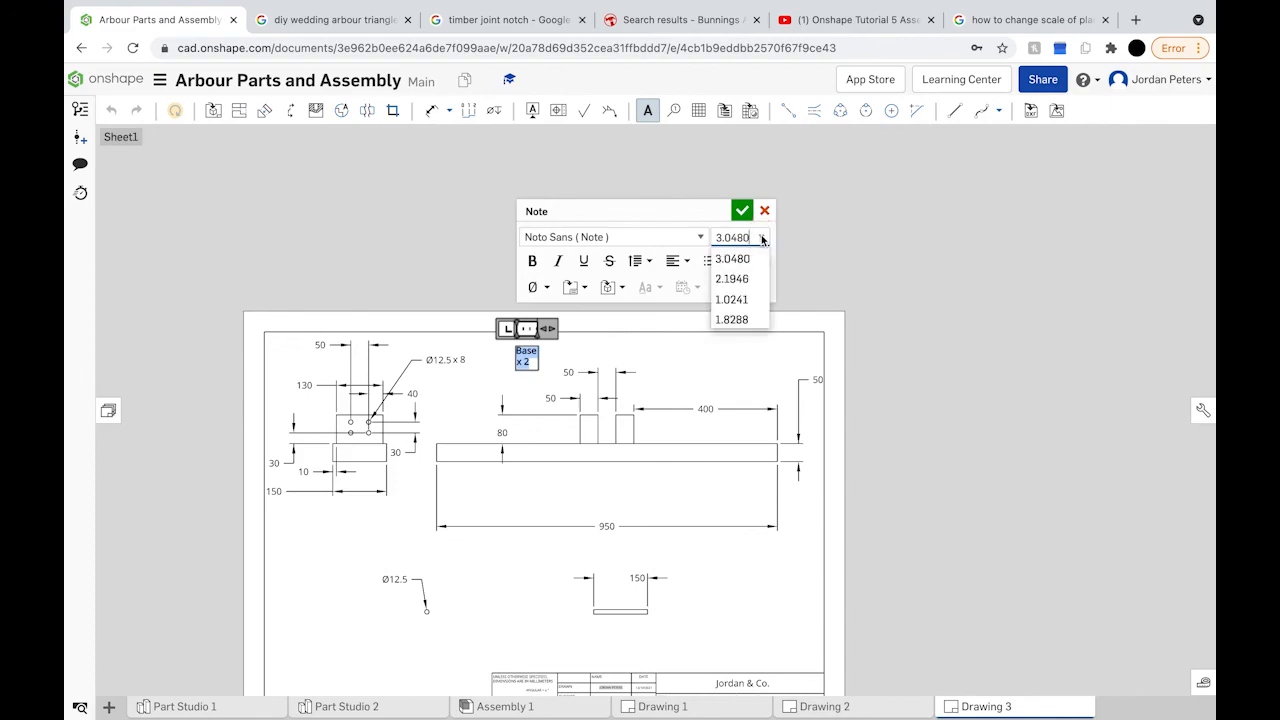
click(730, 238)
text(36)
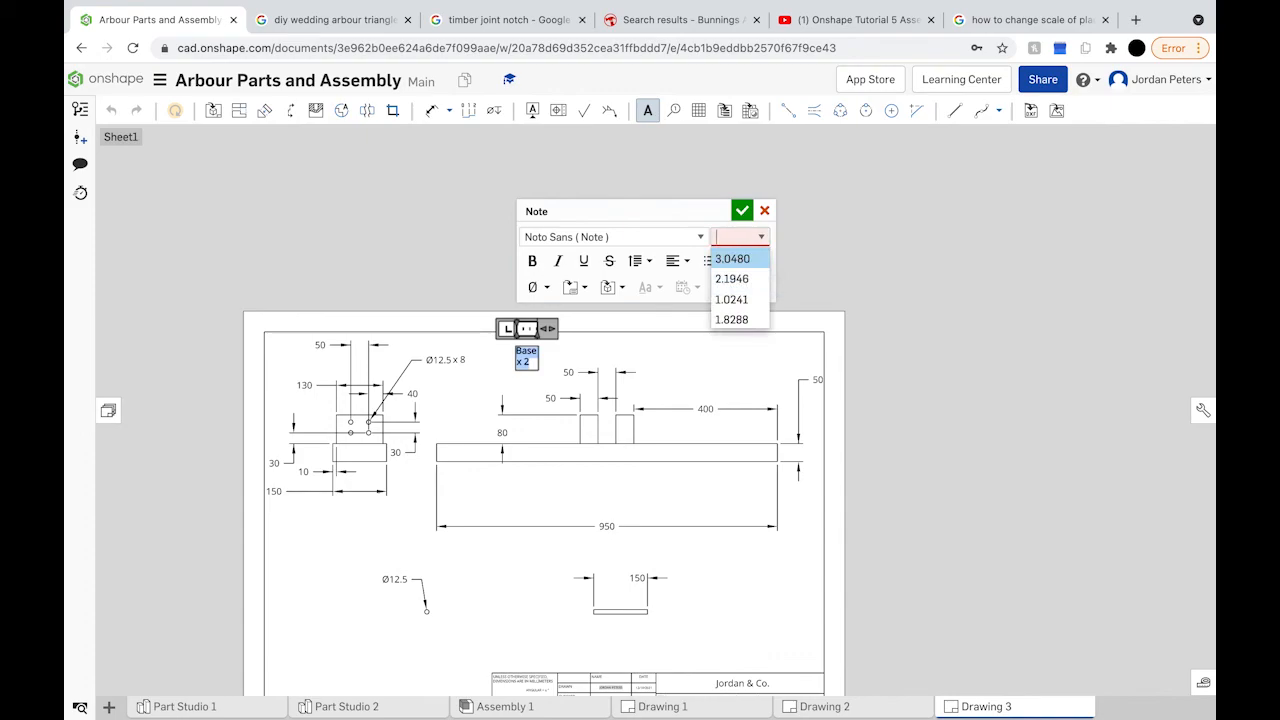
key(Return)
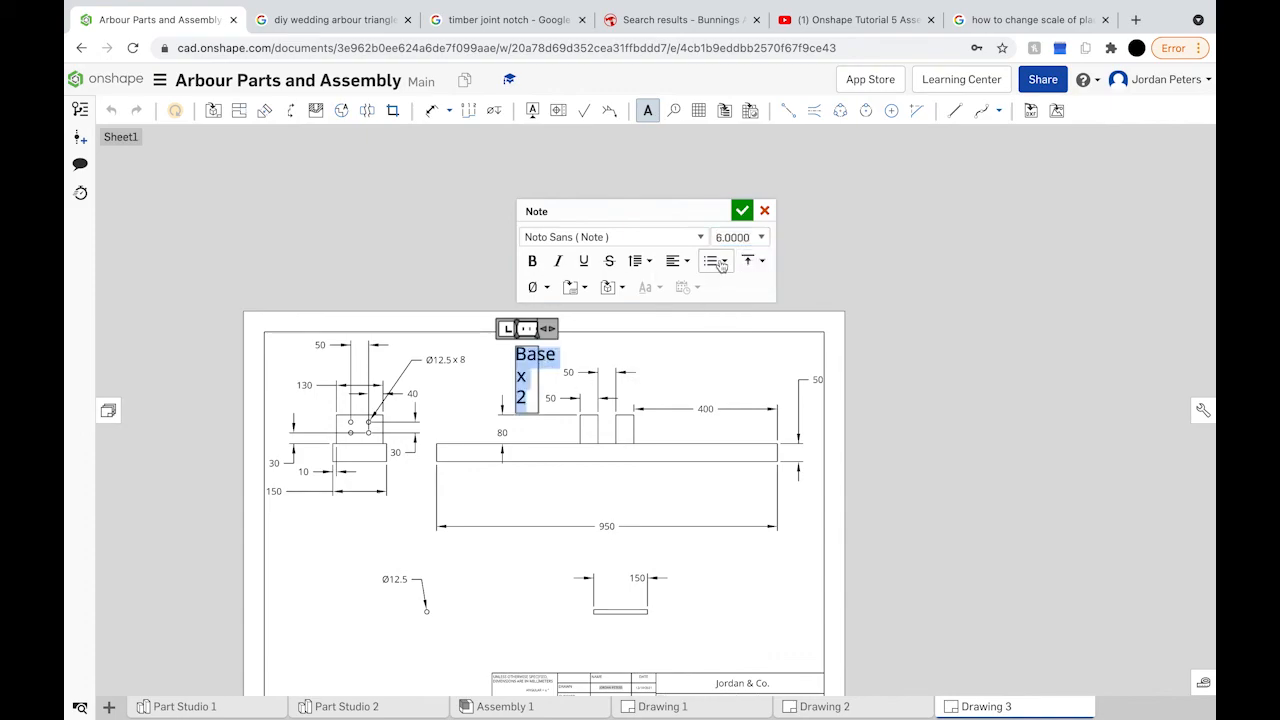
click(741, 210)
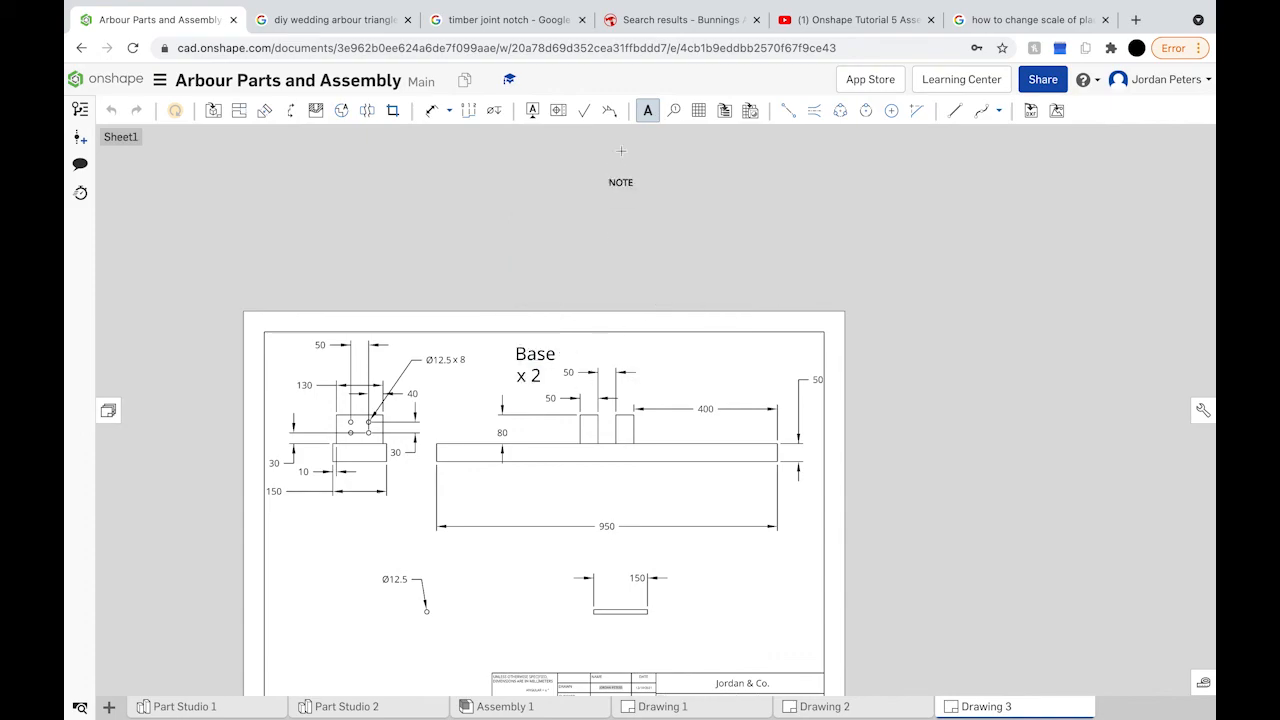
click(647, 110)
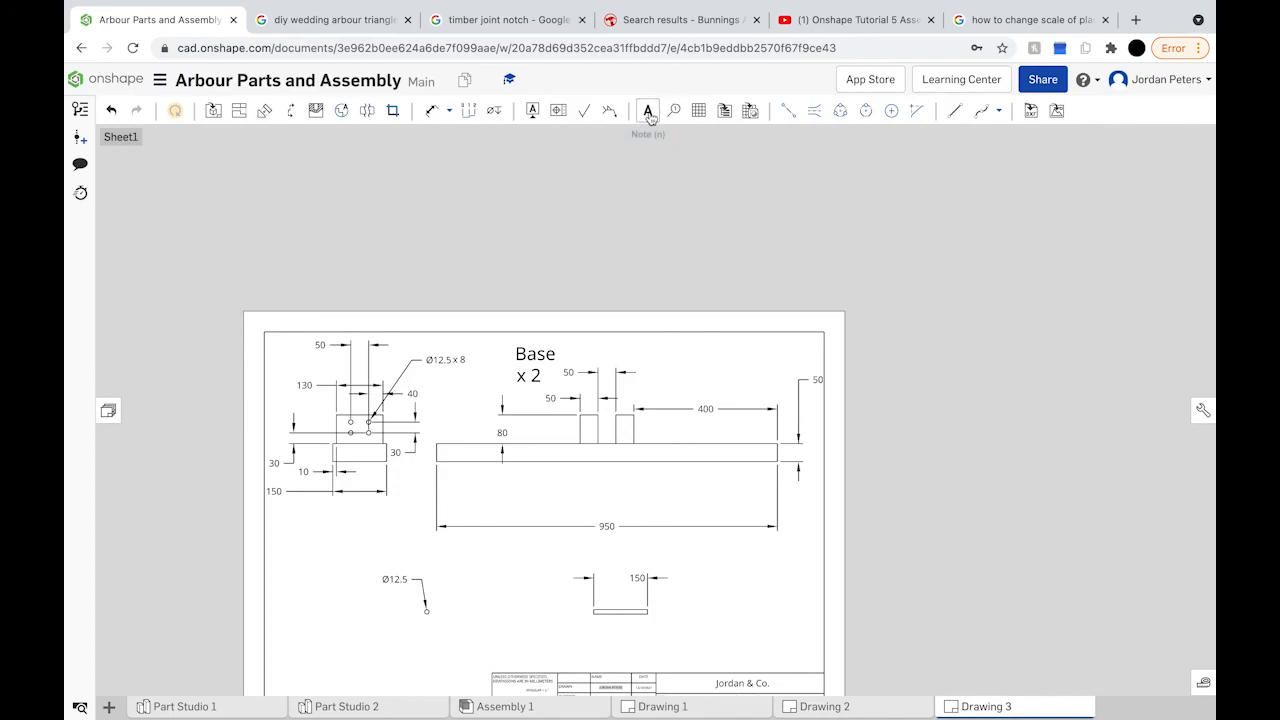
Step: Widen the Base x 2 note onto one line and nudge it into place
click(546, 363)
drag(556, 363, 636, 360)
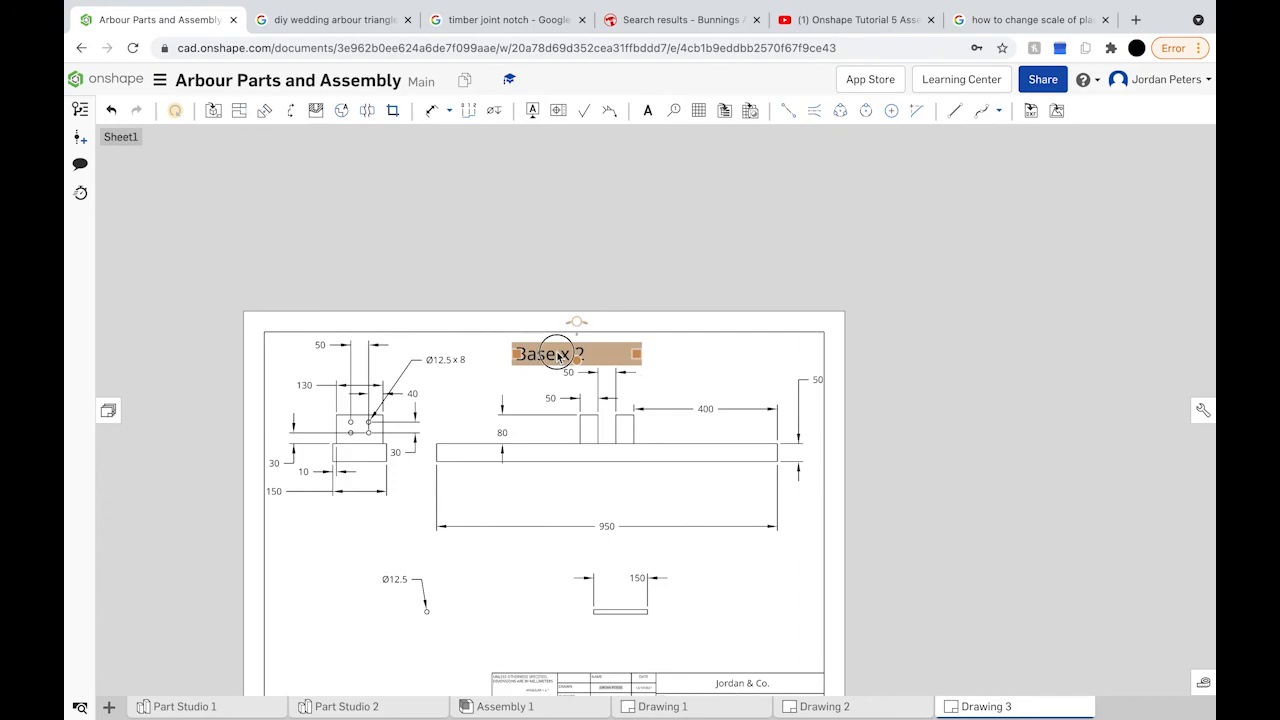
mouse_move(553, 354)
mouse_down()
mouse_move(576, 352)
mouse_move(543, 349)
mouse_up()
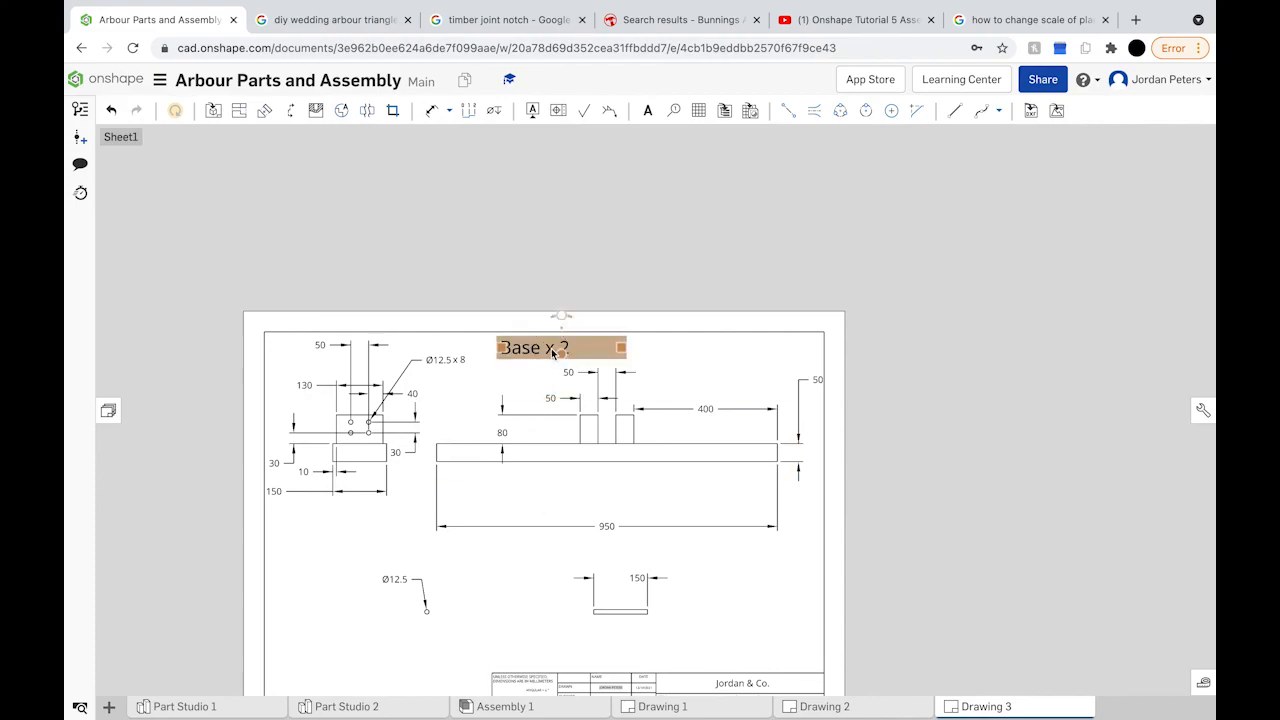
Step: Copy the Base x 2 note and place the duplicate below the 950 dimension
click(553, 354)
key(ctrl+c)
key(ctrl+v)
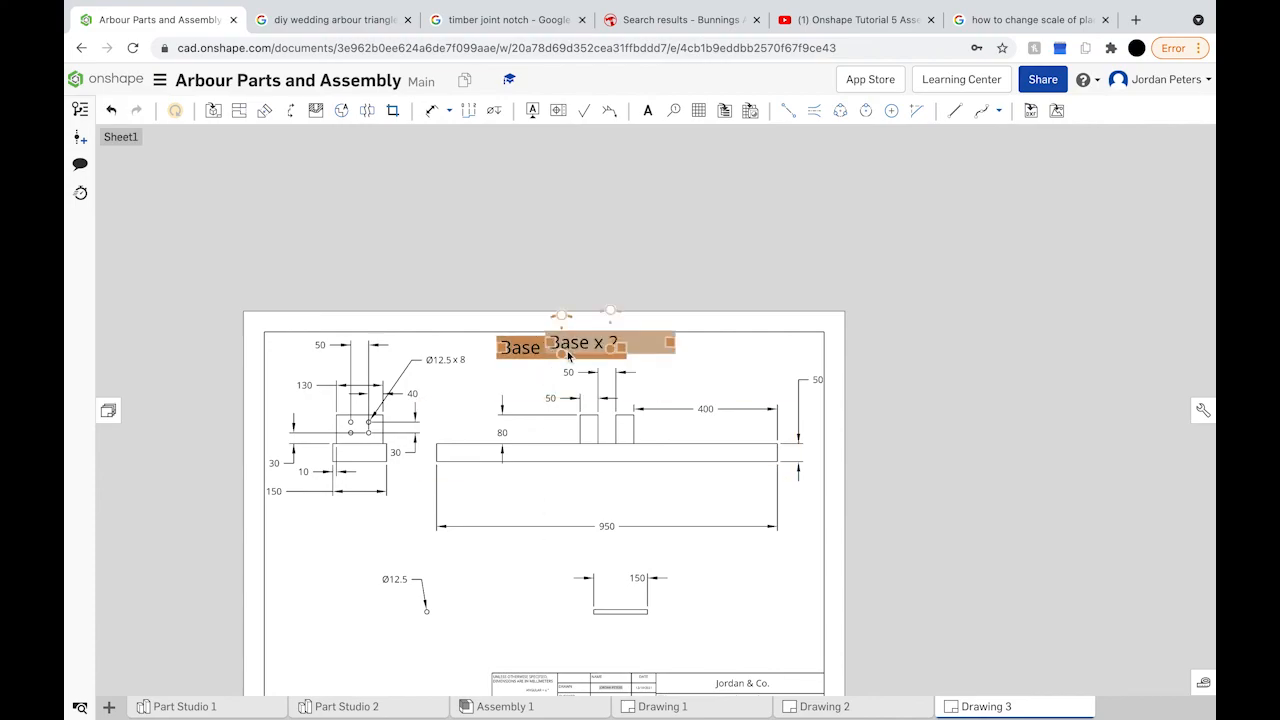
click(571, 382)
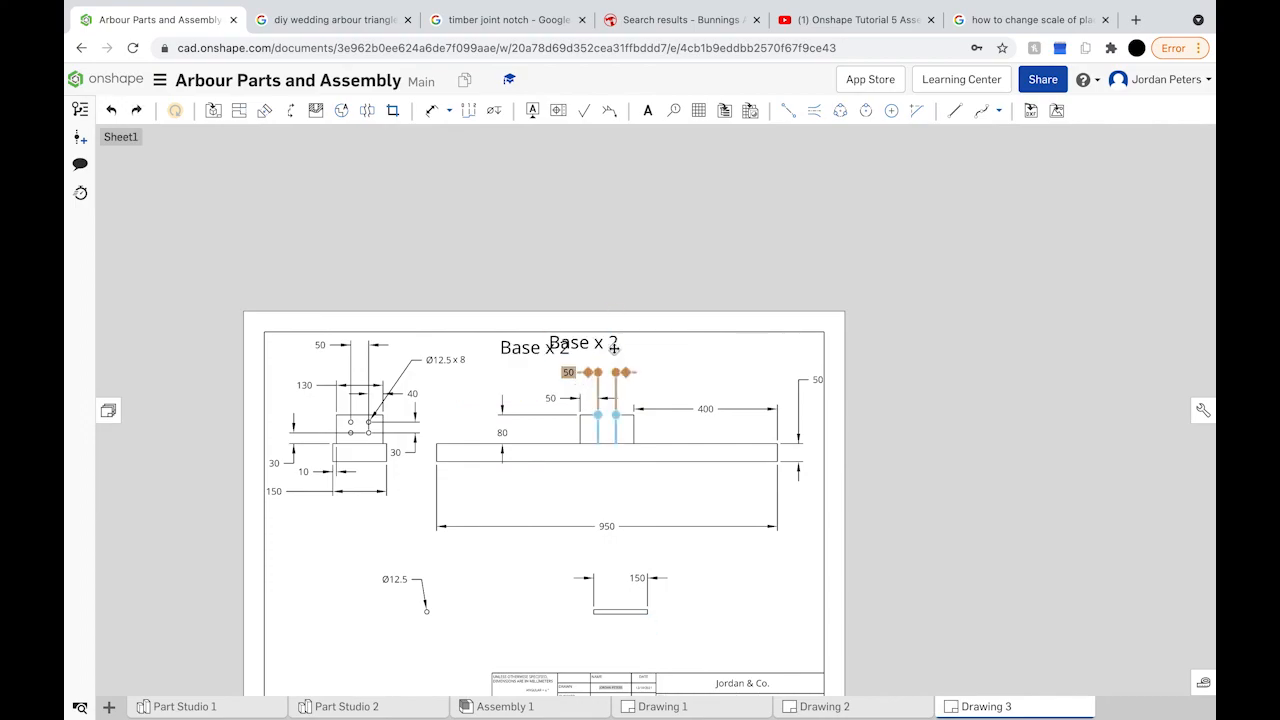
click(614, 346)
drag(627, 347, 538, 553)
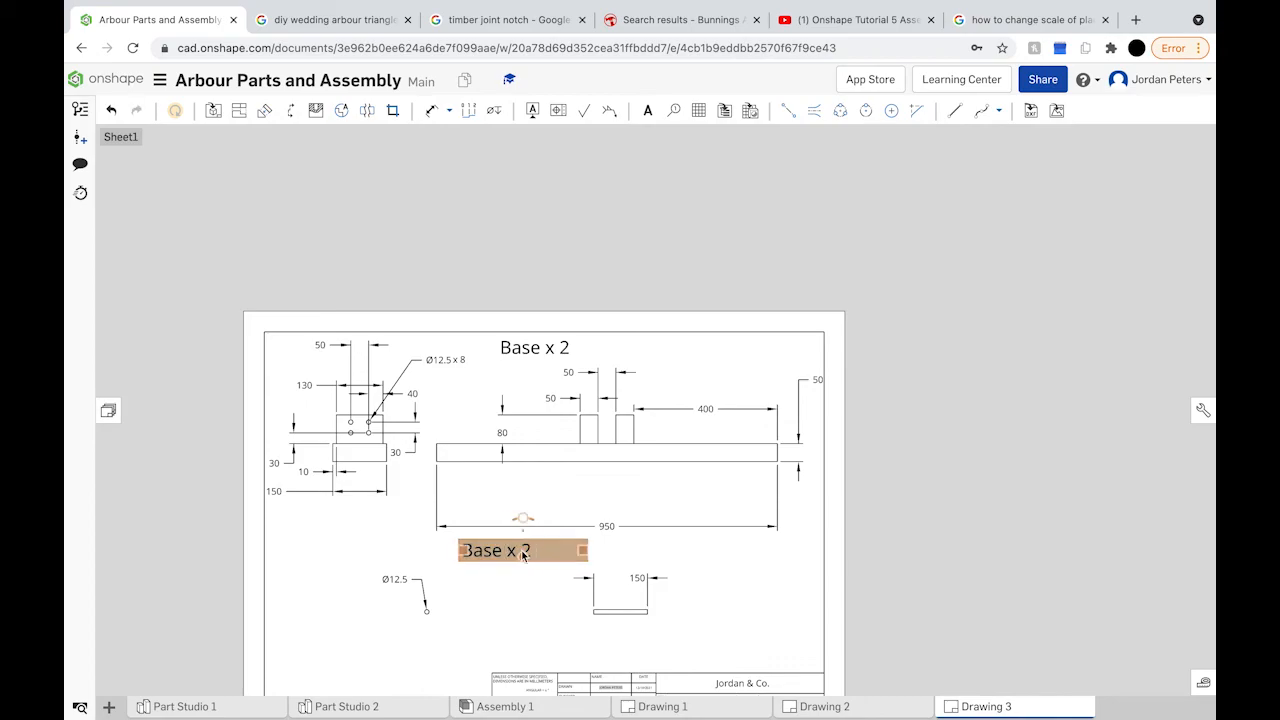
Step: Change the copied note's text from 'Base x 2' to 'Dowels x 8'
double_click(491, 552)
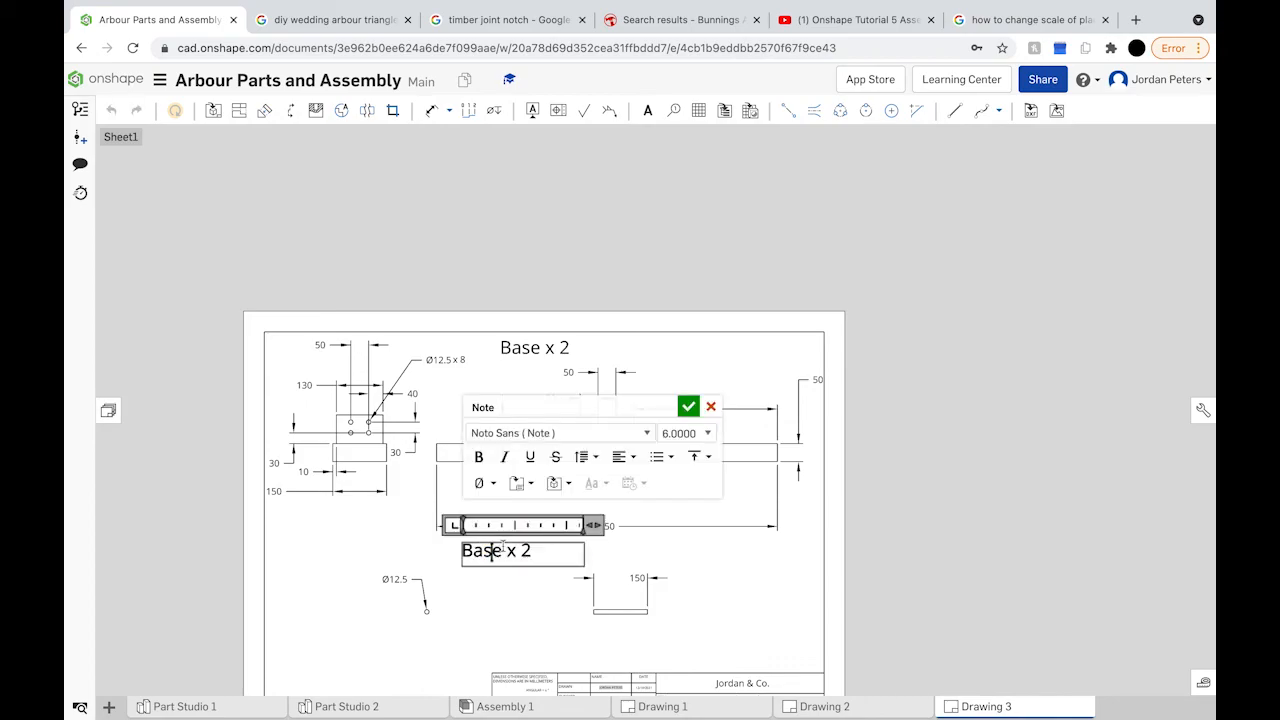
key(BackSpace)
key(BackSpace)
key(BackSpace)
key(BackSpace)
text(Dowels)
key(BackSpace)
key(BackSpace)
text(els)
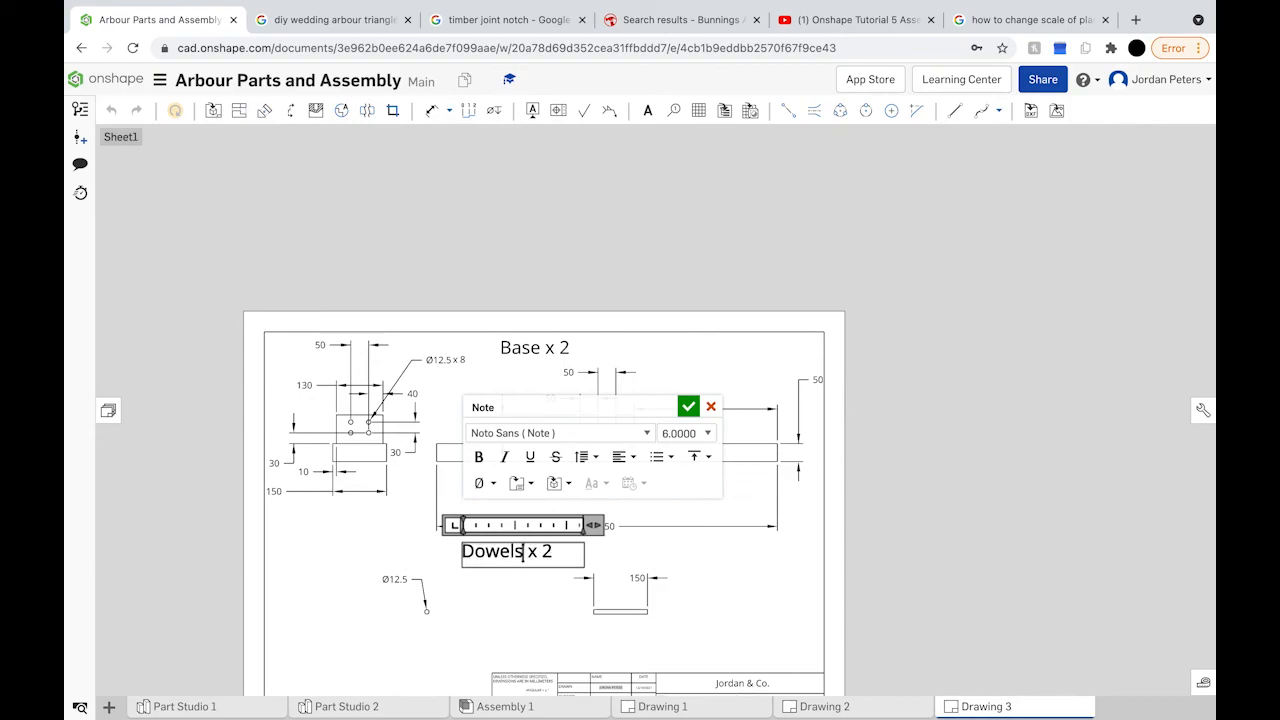
click(556, 551)
key(BackSpace)
click(688, 406)
Step: Shift the Dowels x 8 note slightly right so it sits above the dowel views
scroll(540, 596, down, 5)
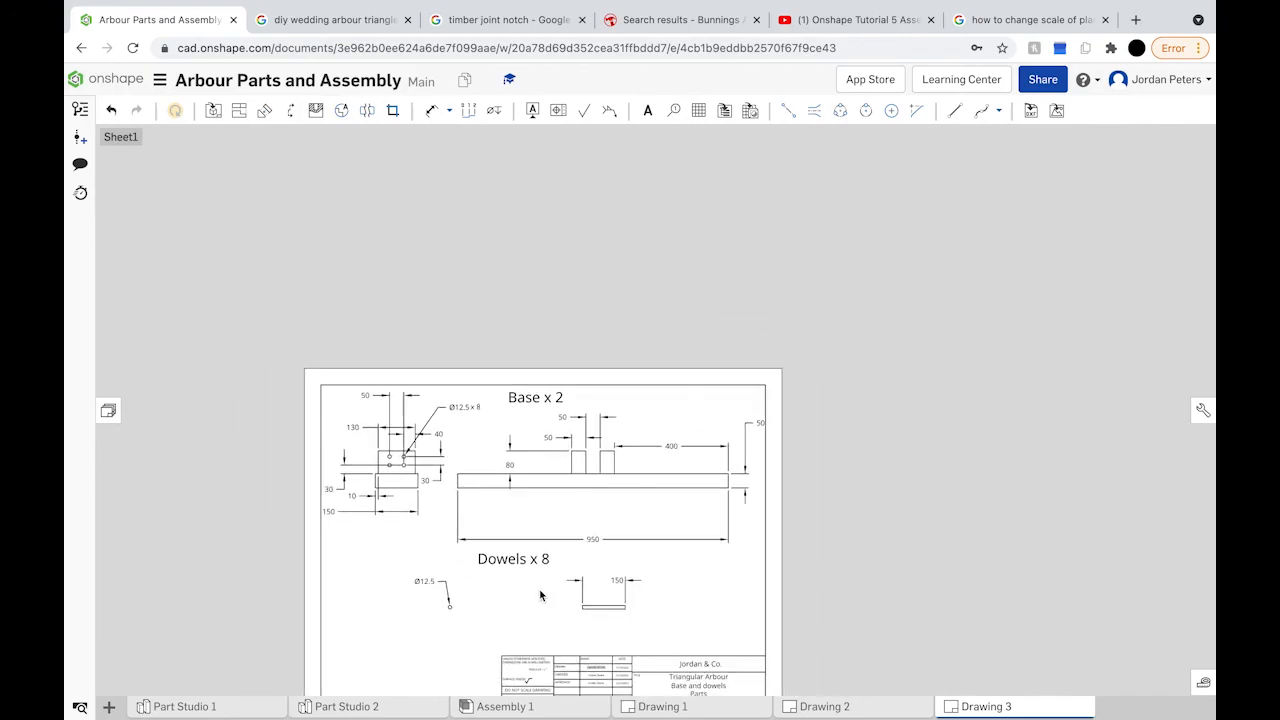
scroll(539, 626, up, 3)
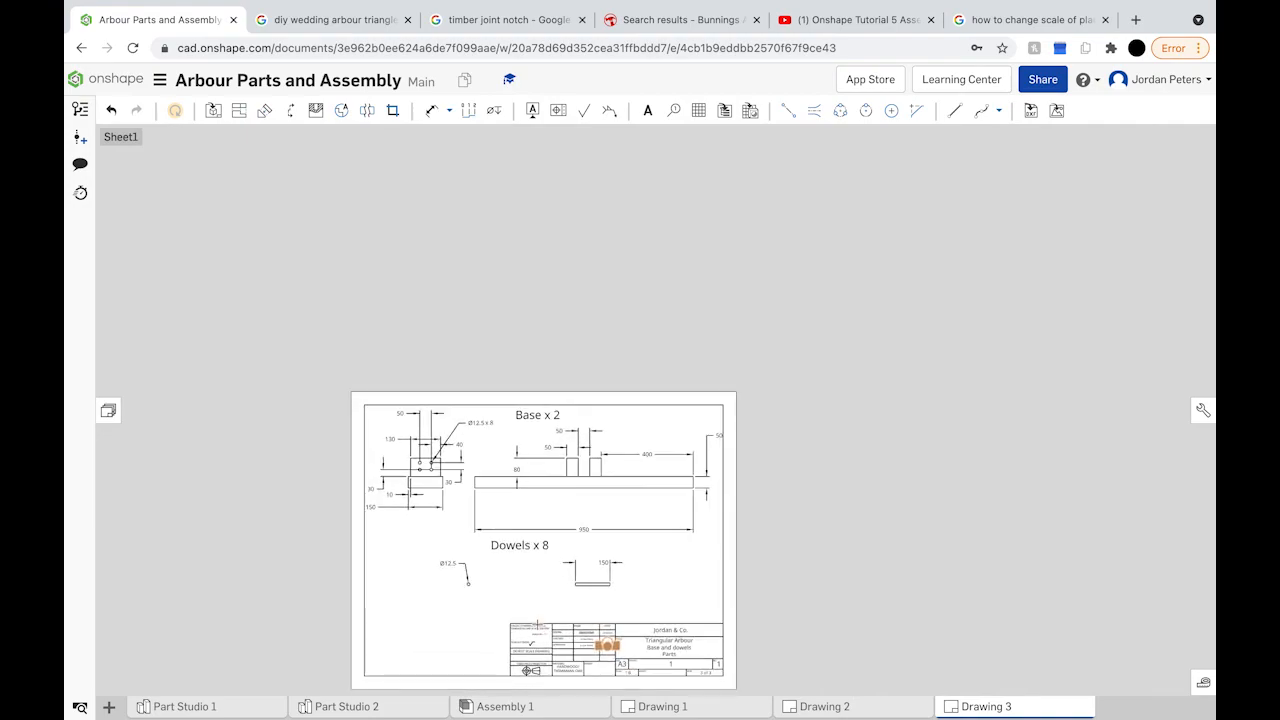
click(527, 543)
drag(527, 543, 552, 543)
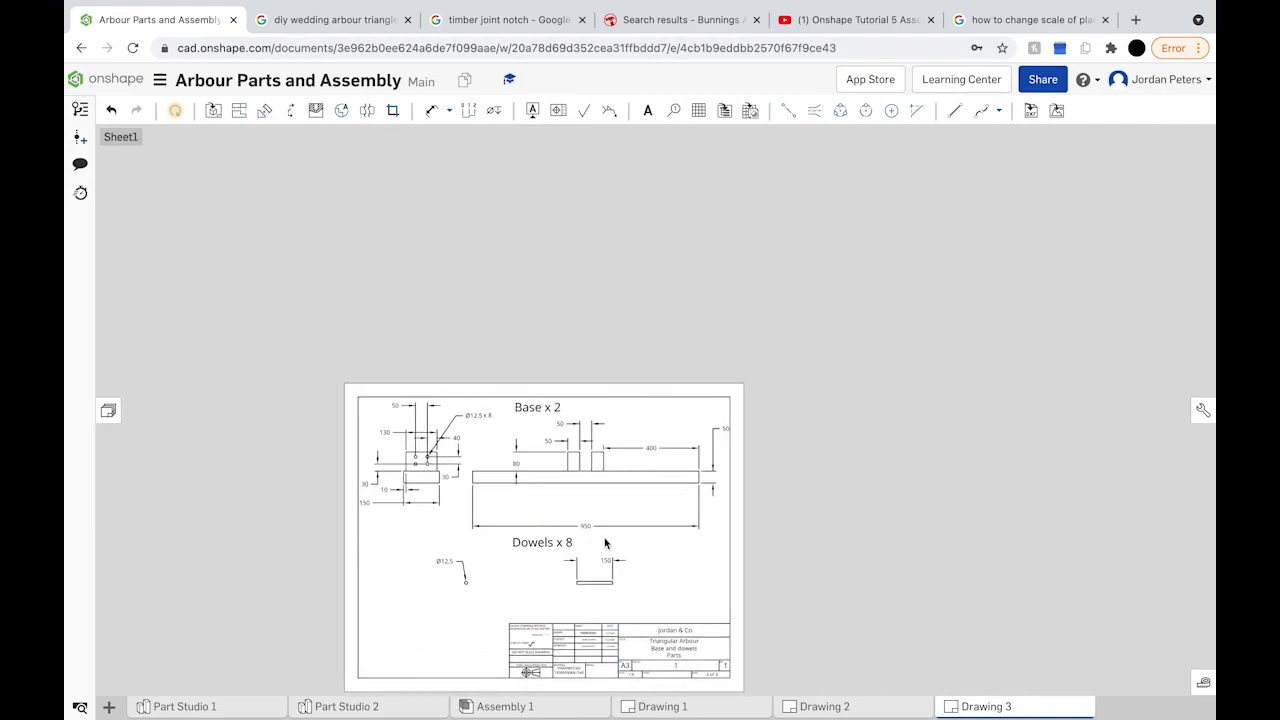
click(866, 550)
Step: Review Part Studio 1, Assembly 1, and Drawings 1, 2 and 3 in turn
click(216, 708)
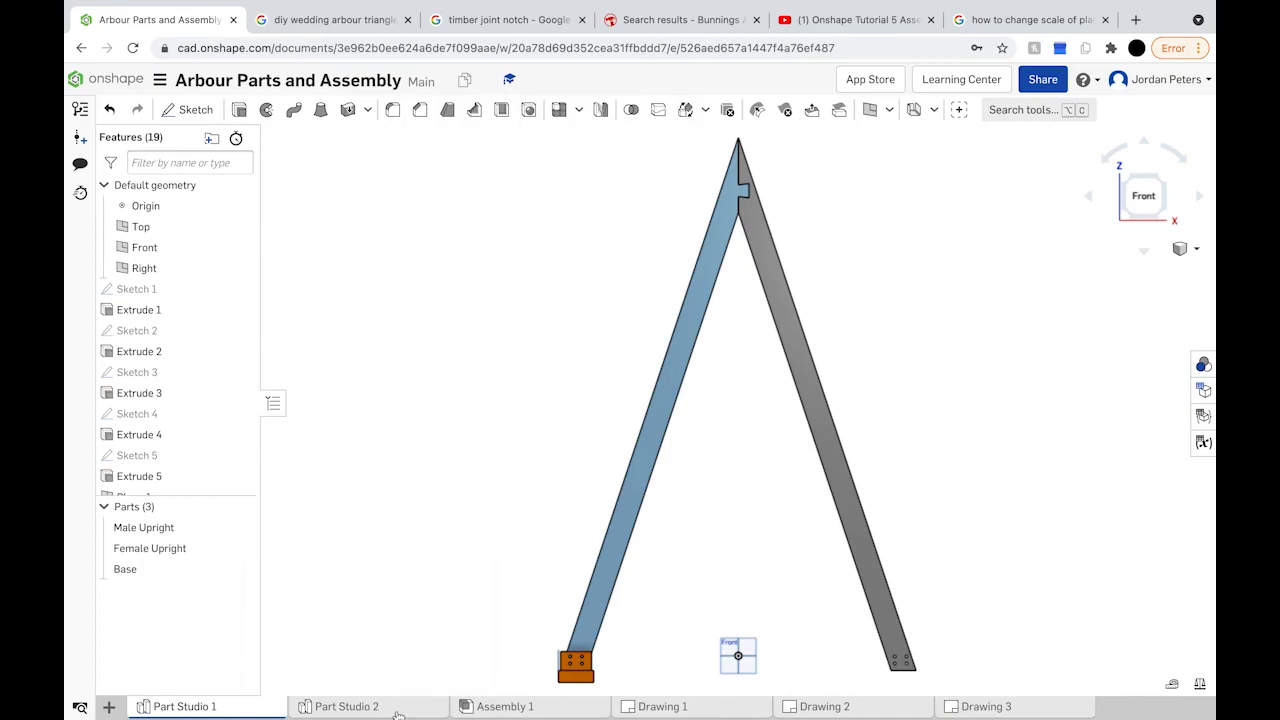
click(515, 707)
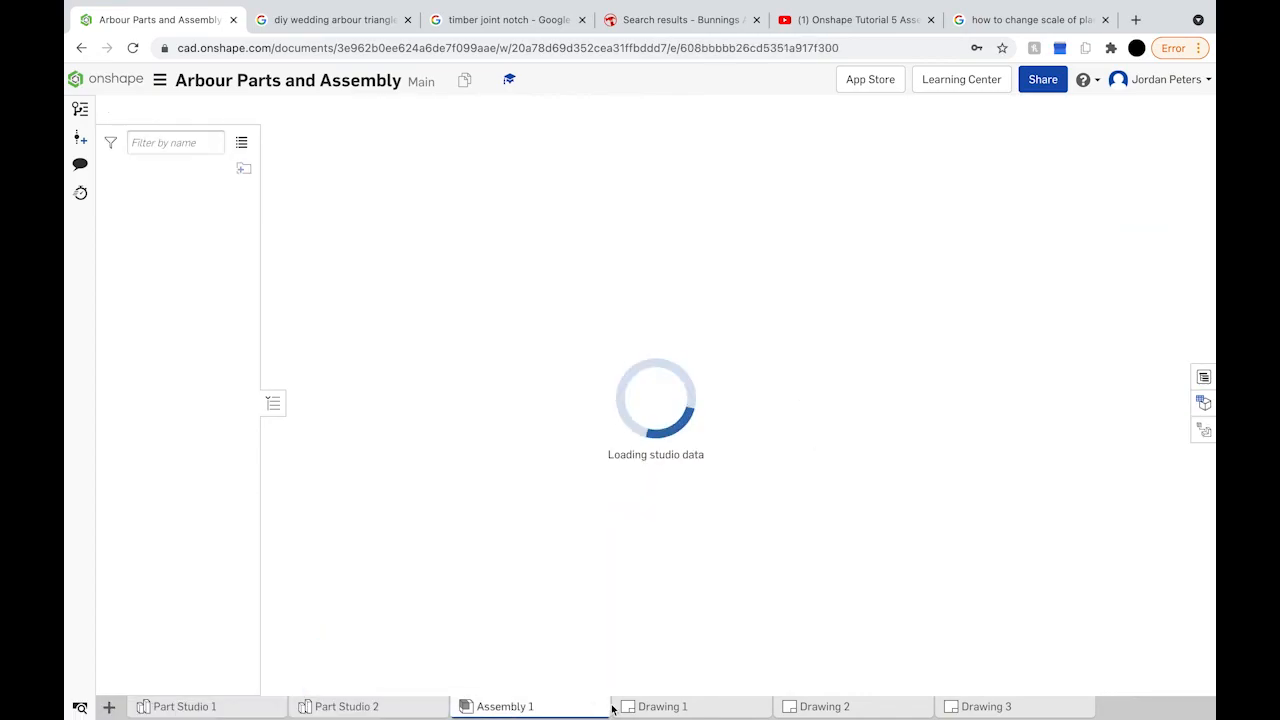
click(688, 707)
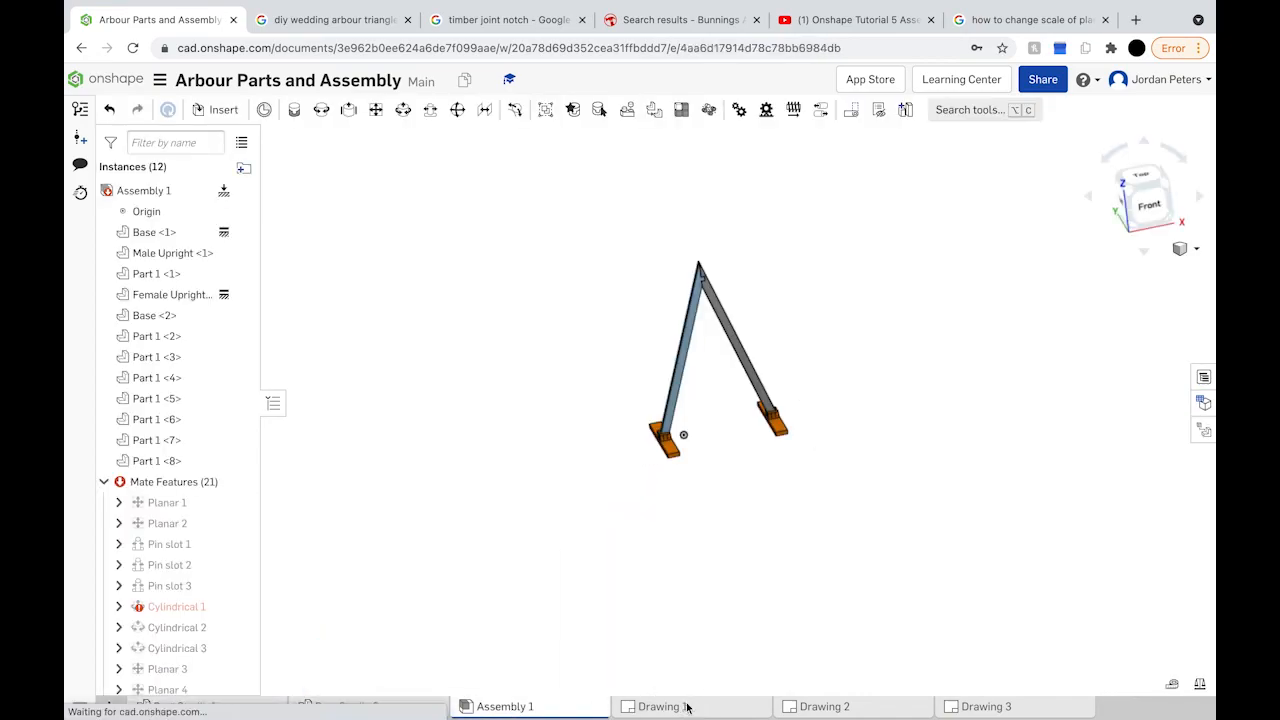
click(836, 707)
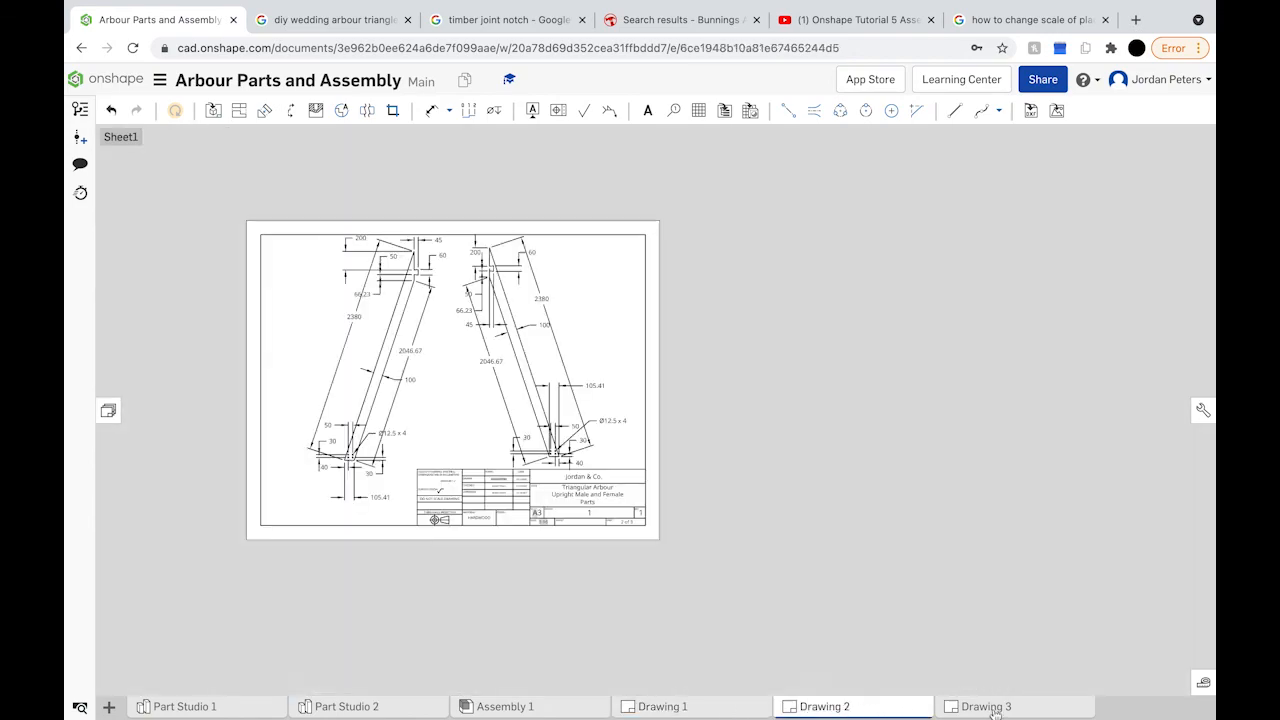
click(993, 707)
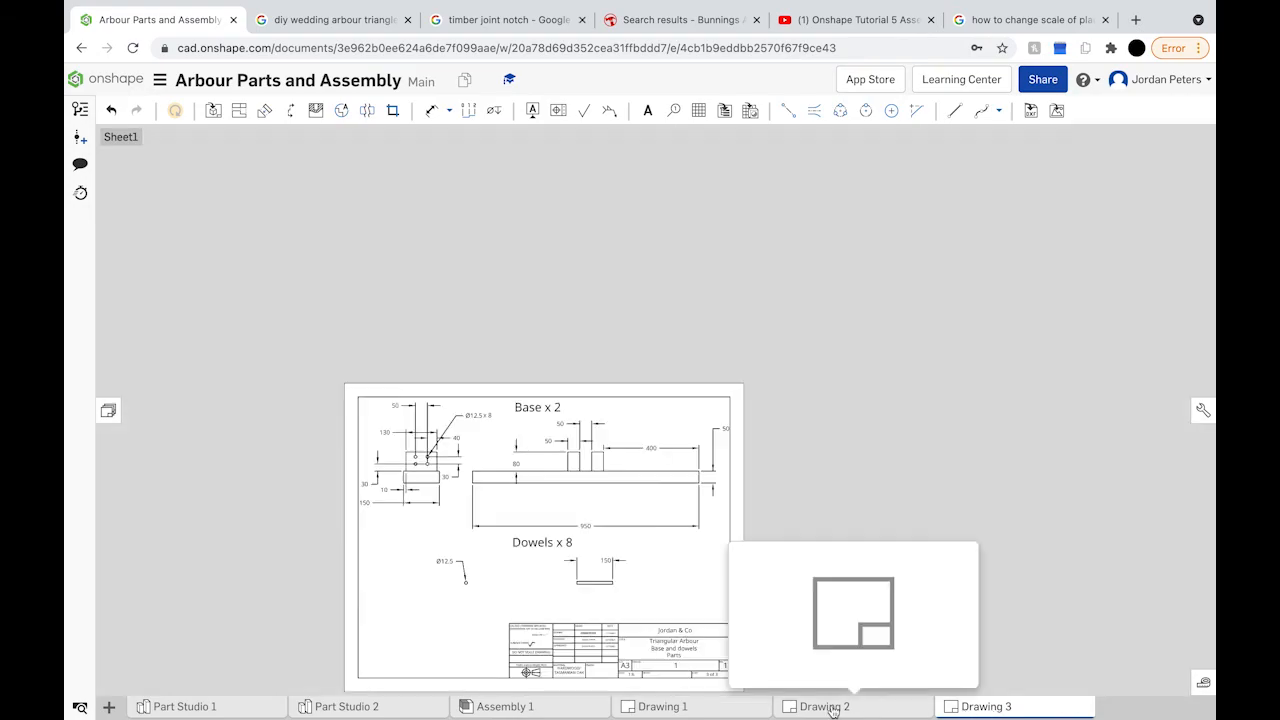
click(832, 708)
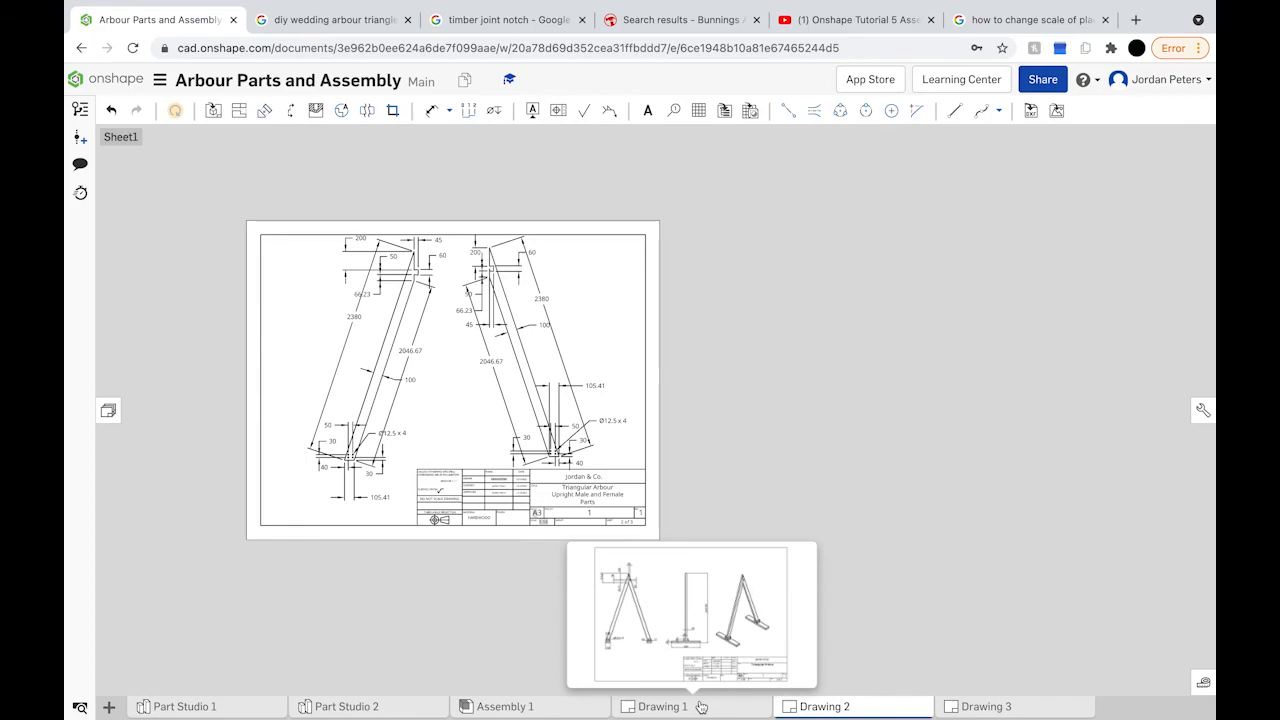
click(700, 706)
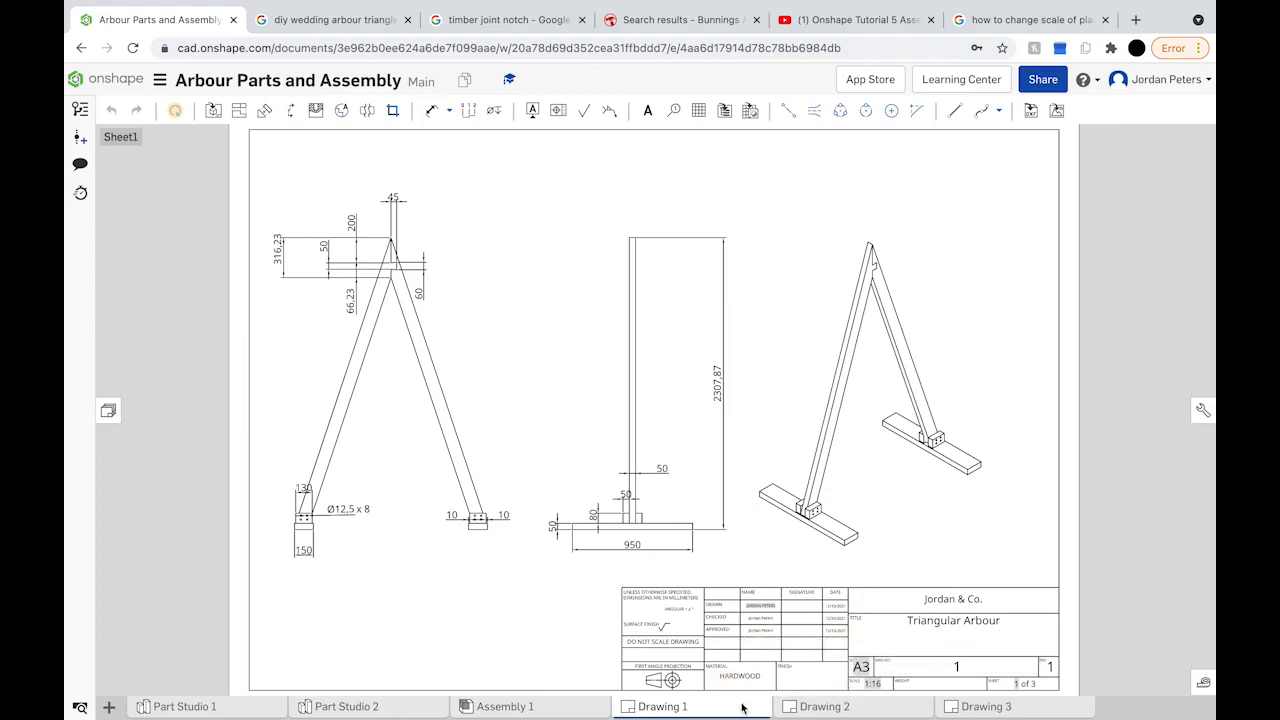
click(830, 708)
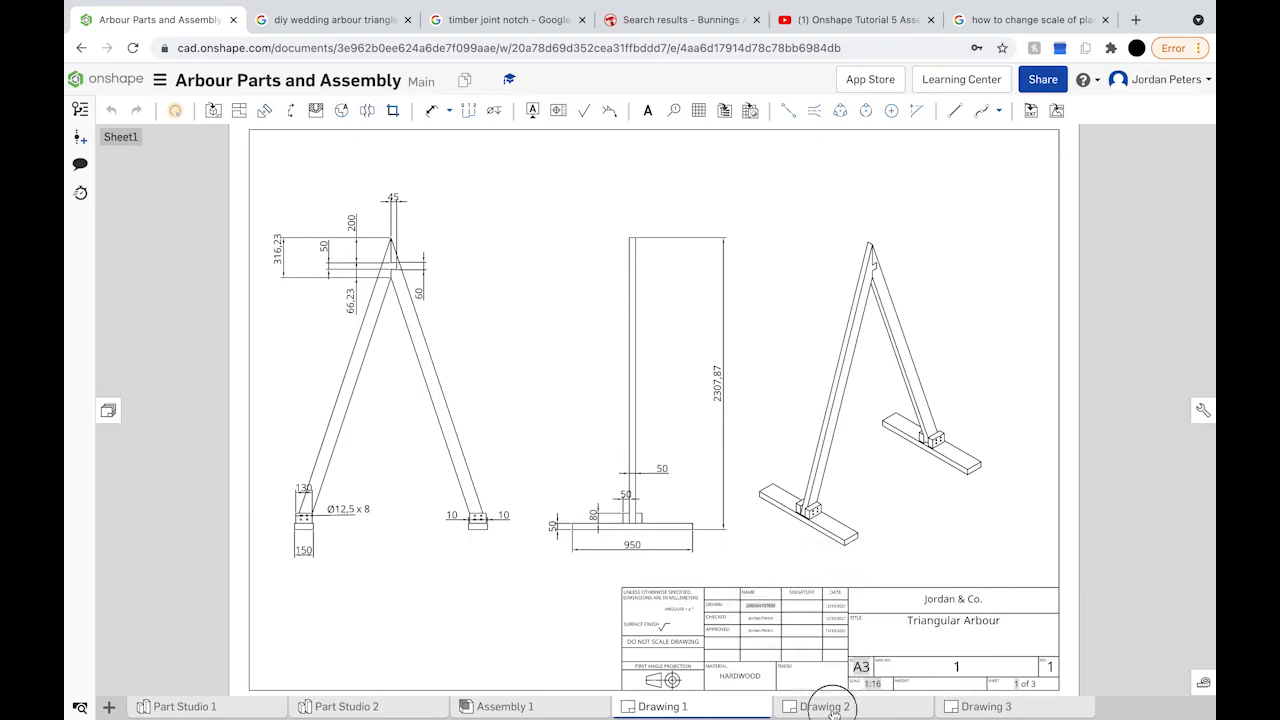